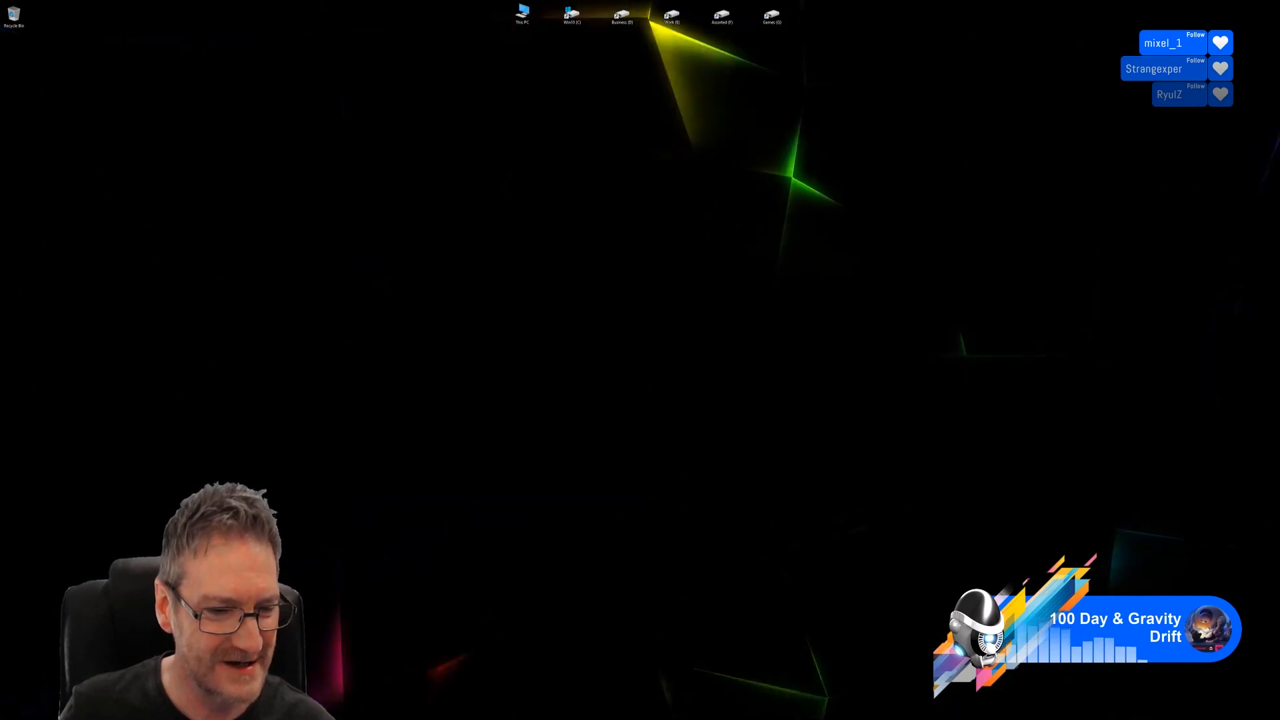
Switch to 3ds Max and examine the domed pavilion and the spare circular platforms beside it.
{"action": "key", "text": "alt+Tab"}
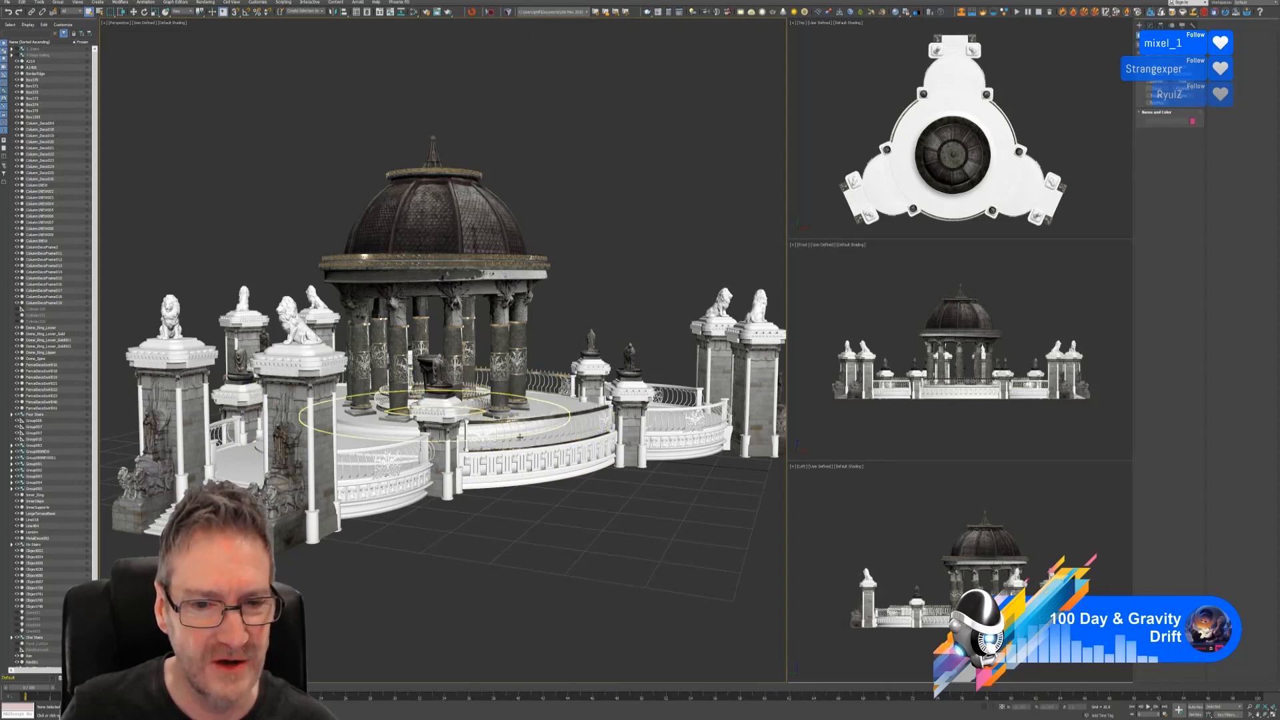
{"action": "scroll", "coordinate": [501, 403], "scroll_direction": "up", "scroll_amount": 4}
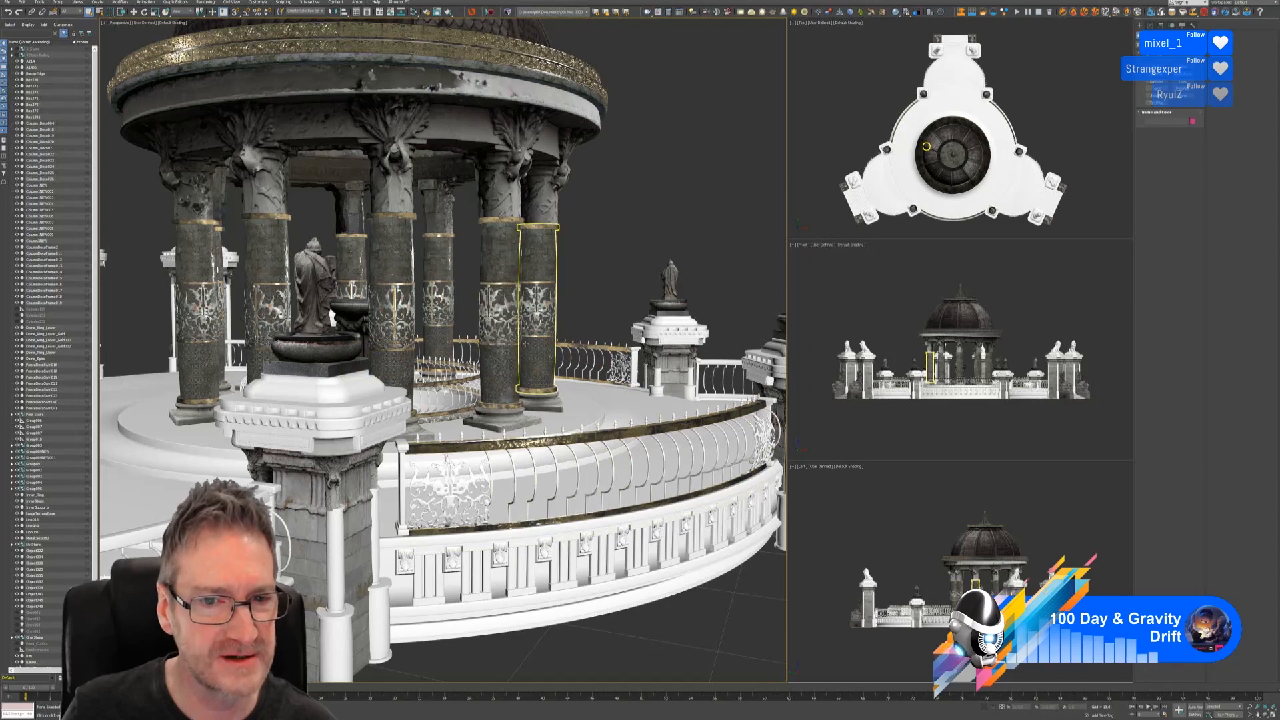
{"action": "scroll", "coordinate": [524, 344], "scroll_direction": "down", "scroll_amount": 10}
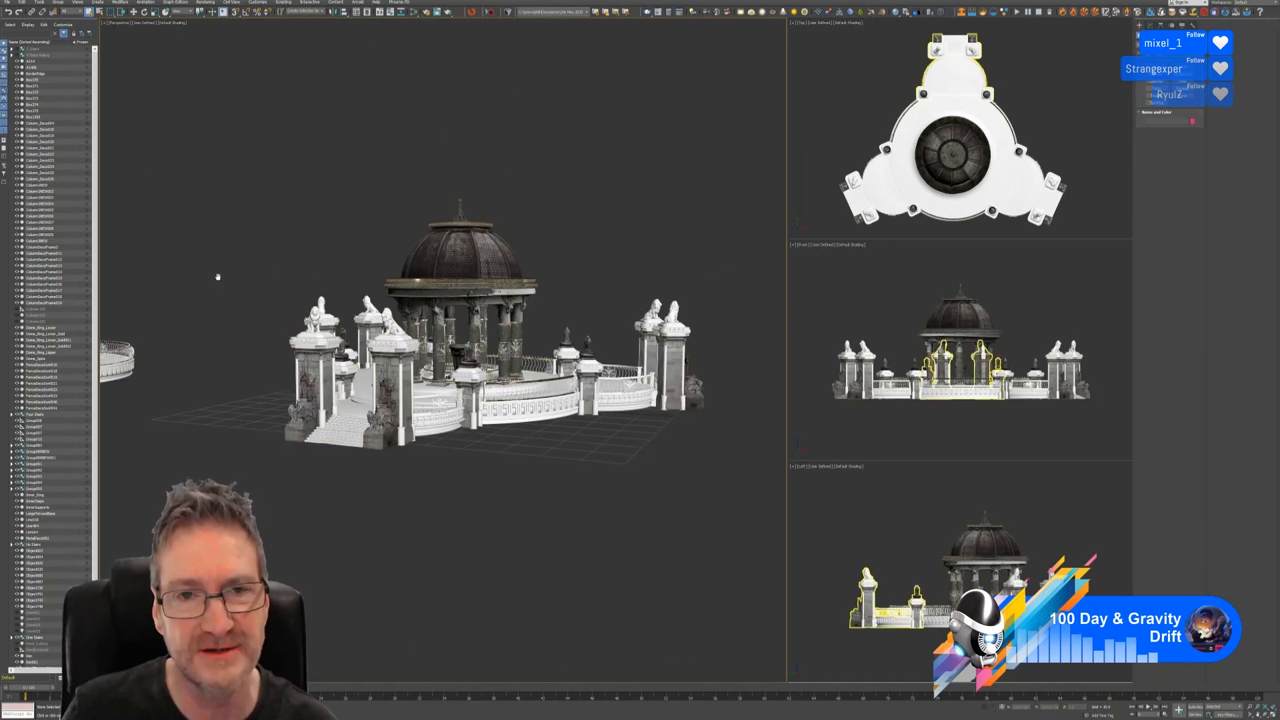
{"action": "middle_click_drag", "start_coordinate": [218, 277], "coordinate": [583, 337]}
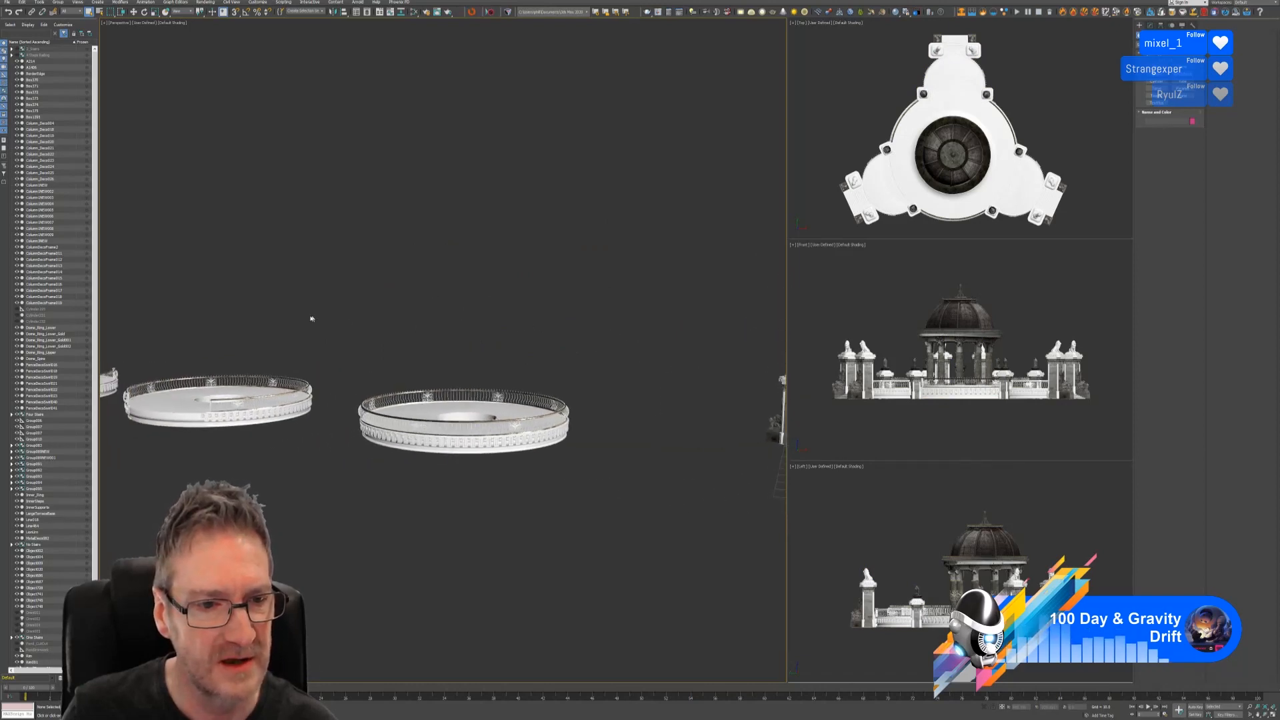
{"action": "mouse_move", "coordinate": [311, 319]}
{"action": "middle_mouse_down"}
{"action": "mouse_move", "coordinate": [428, 346]}
{"action": "mouse_move", "coordinate": [386, 352]}
{"action": "mouse_move", "coordinate": [485, 336]}
{"action": "mouse_move", "coordinate": [258, 302]}
{"action": "middle_mouse_up"}
{"action": "mouse_move", "coordinate": [509, 326]}
{"action": "middle_mouse_down"}
{"action": "mouse_move", "coordinate": [354, 321]}
{"action": "mouse_move", "coordinate": [465, 310]}
{"action": "middle_mouse_up"}
{"action": "middle_click_drag", "start_coordinate": [276, 294], "coordinate": [237, 282]}
{"action": "middle_click_drag", "start_coordinate": [516, 323], "coordinate": [337, 288]}
{"action": "mouse_move", "coordinate": [507, 300]}
{"action": "middle_mouse_down"}
{"action": "mouse_move", "coordinate": [260, 294]}
{"action": "mouse_move", "coordinate": [264, 304]}
{"action": "middle_mouse_up"}
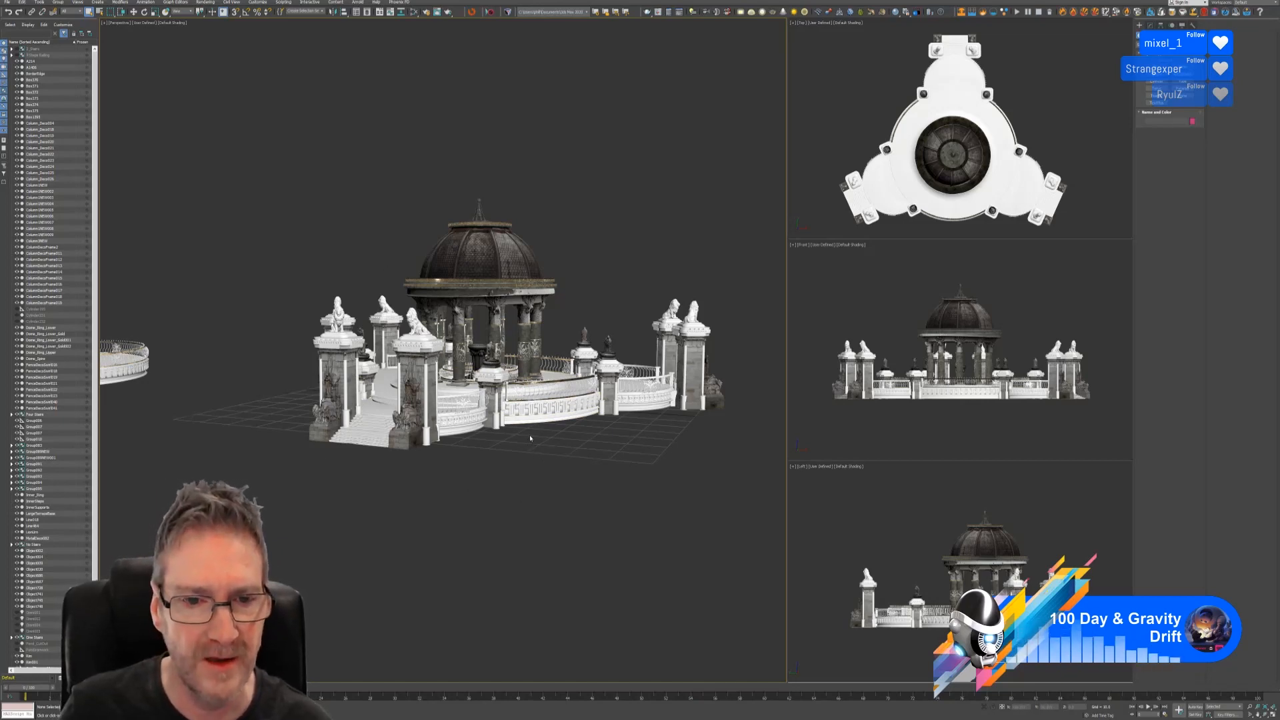
{"action": "scroll", "coordinate": [530, 439], "scroll_direction": "up", "scroll_amount": 5}
{"action": "scroll", "coordinate": [526, 443], "scroll_direction": "down", "scroll_amount": 5}
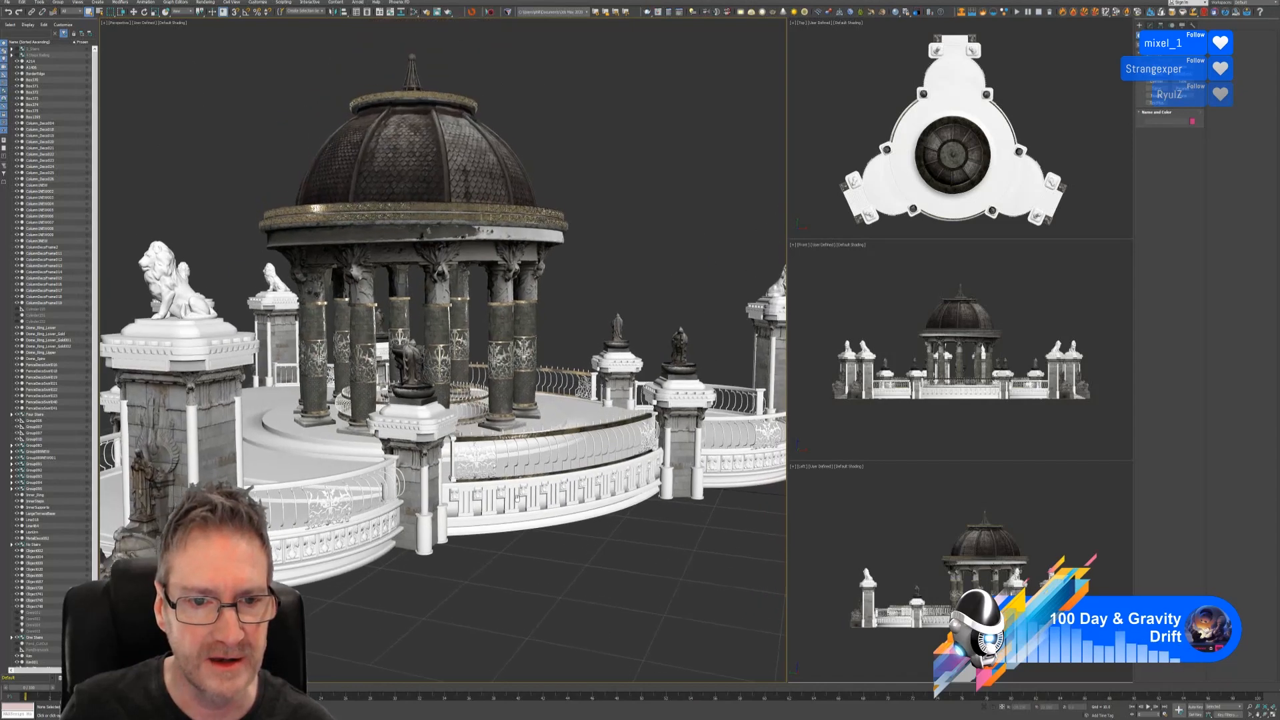
Select the metal bars of the circular railing inside the pavilion and start Send to Substance Painter for them.
{"action": "scroll", "coordinate": [518, 500], "scroll_direction": "up", "scroll_amount": 3}
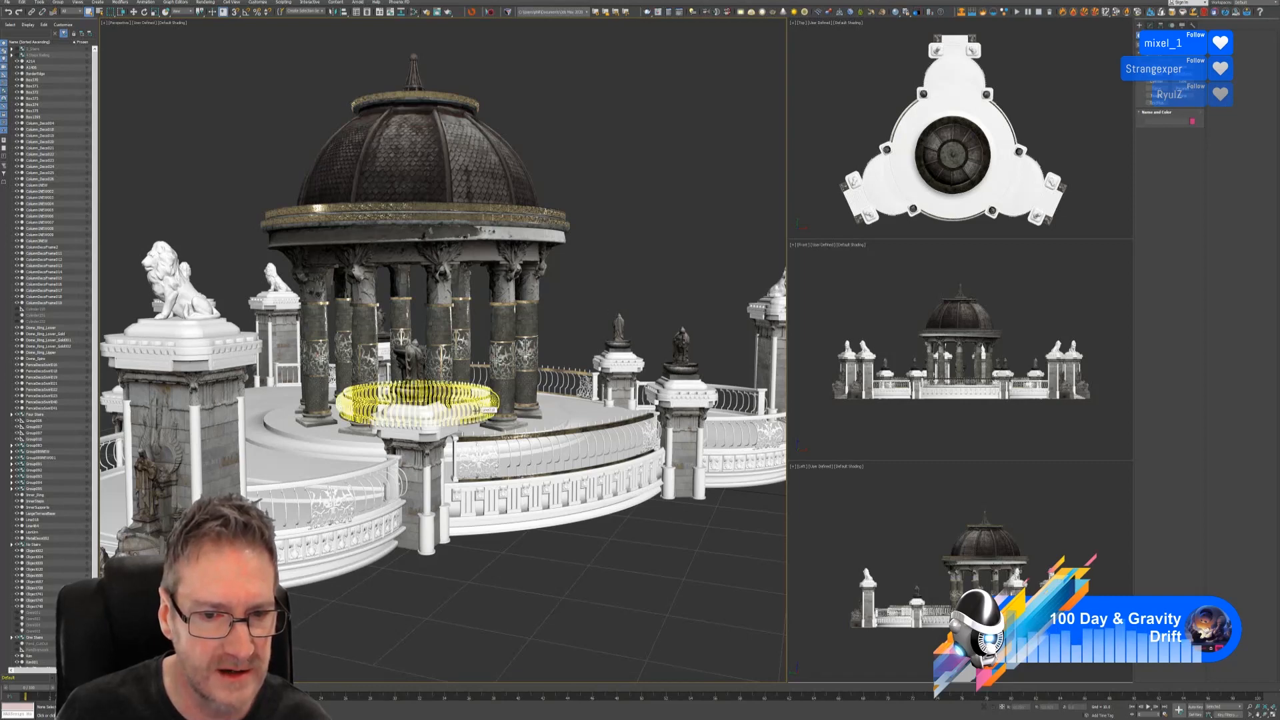
{"action": "scroll", "coordinate": [474, 408], "scroll_direction": "up", "scroll_amount": 10}
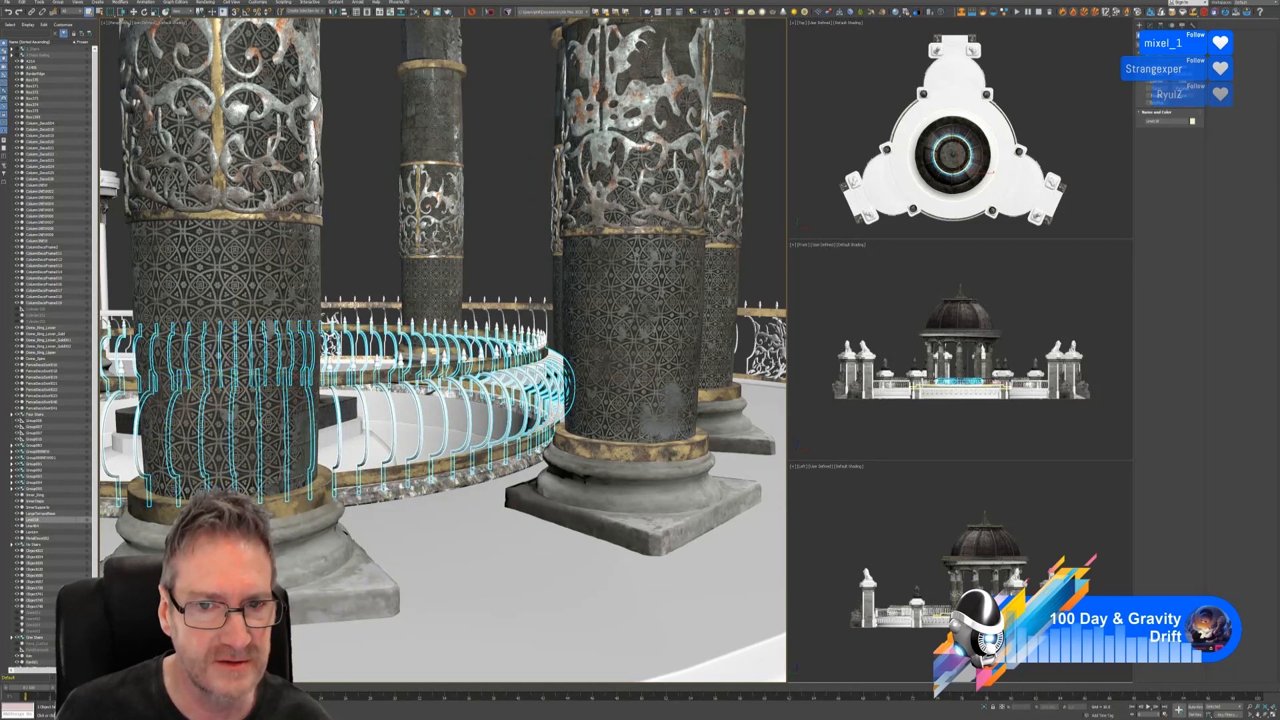
{"action": "scroll", "coordinate": [421, 311], "scroll_direction": "down", "scroll_amount": 5}
{"action": "scroll", "coordinate": [421, 310], "scroll_direction": "down", "scroll_amount": 5}
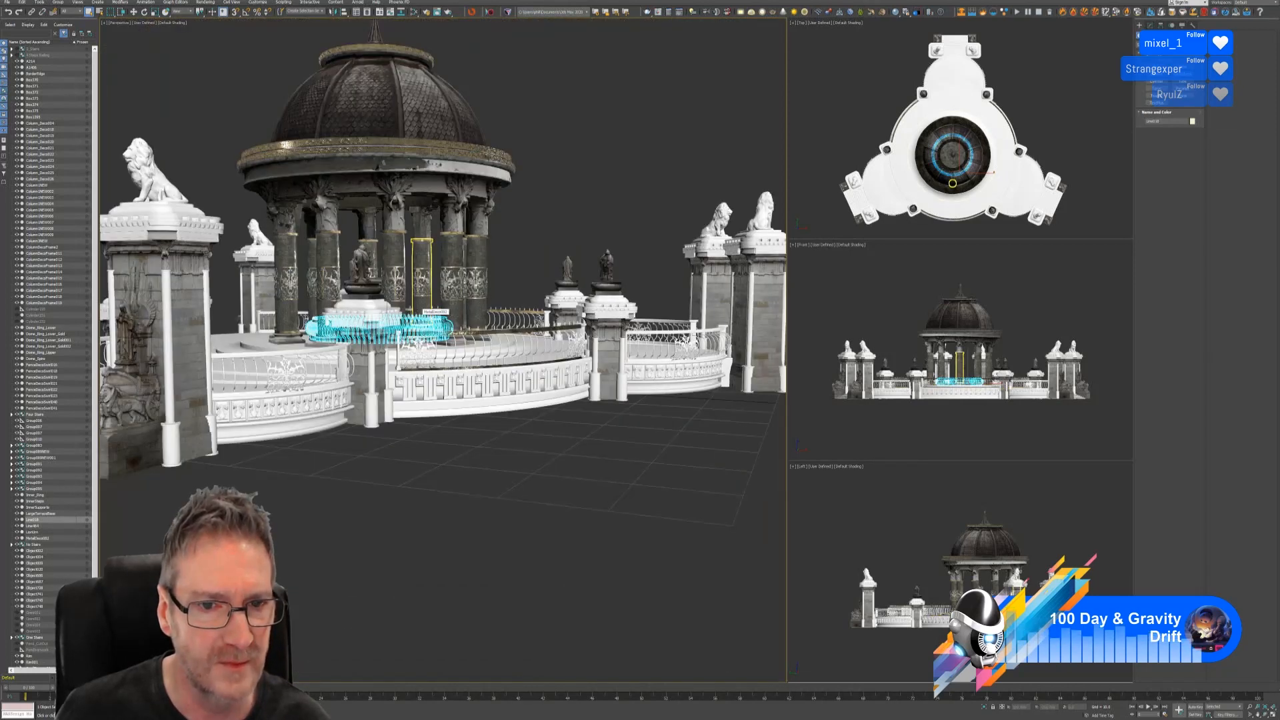
{"action": "middle_click_drag", "start_coordinate": [522, 242], "coordinate": [547, 342], "text": "alt"}
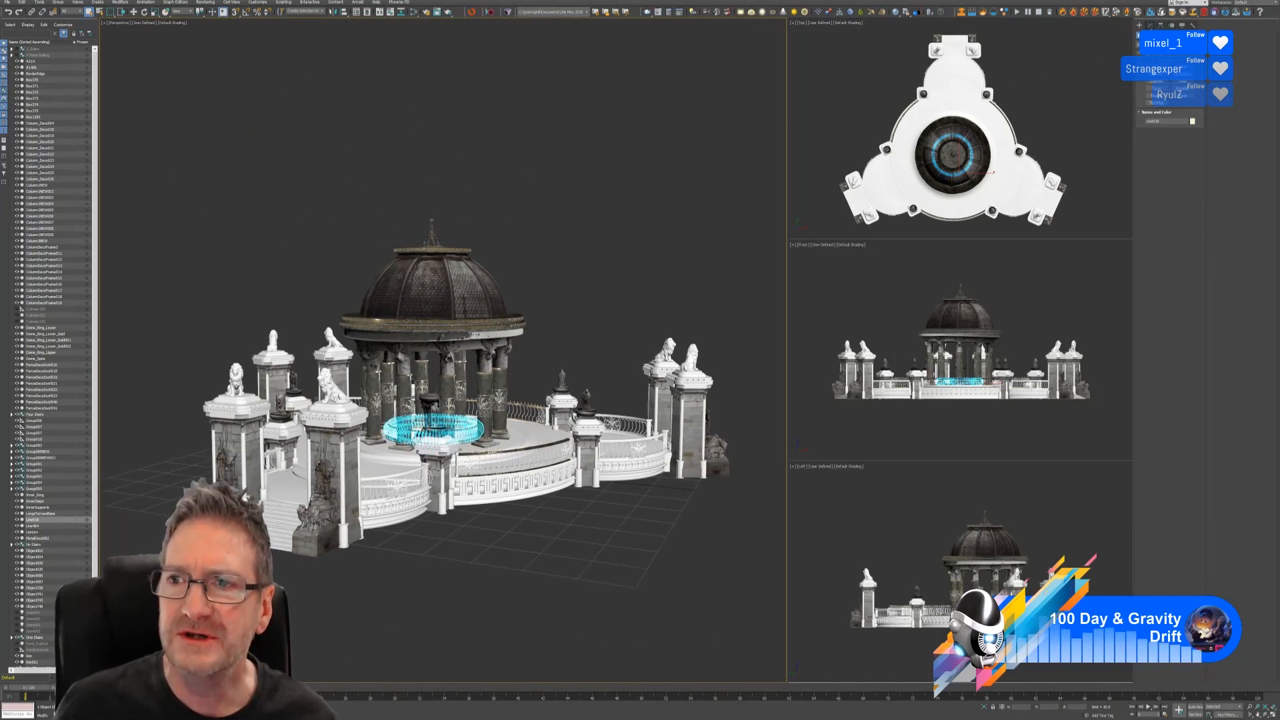
{"action": "left_click", "coordinate": [1149, 26]}
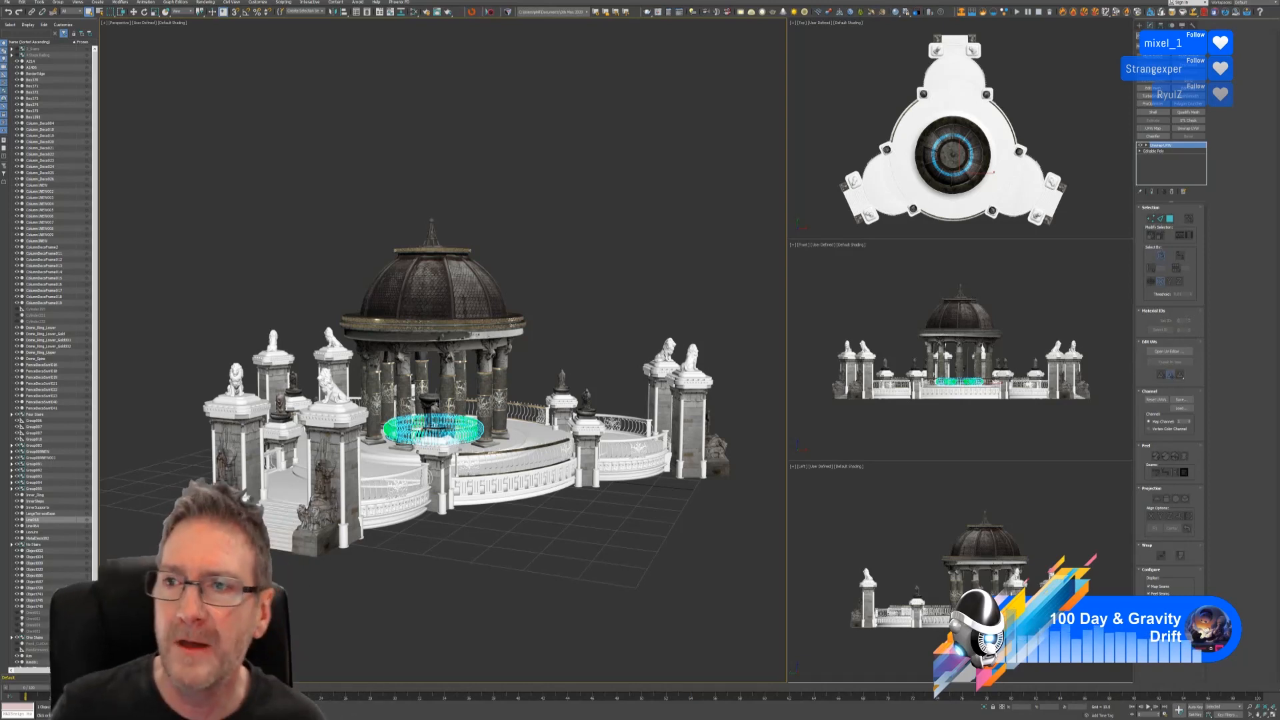
{"action": "left_click", "coordinate": [489, 14]}
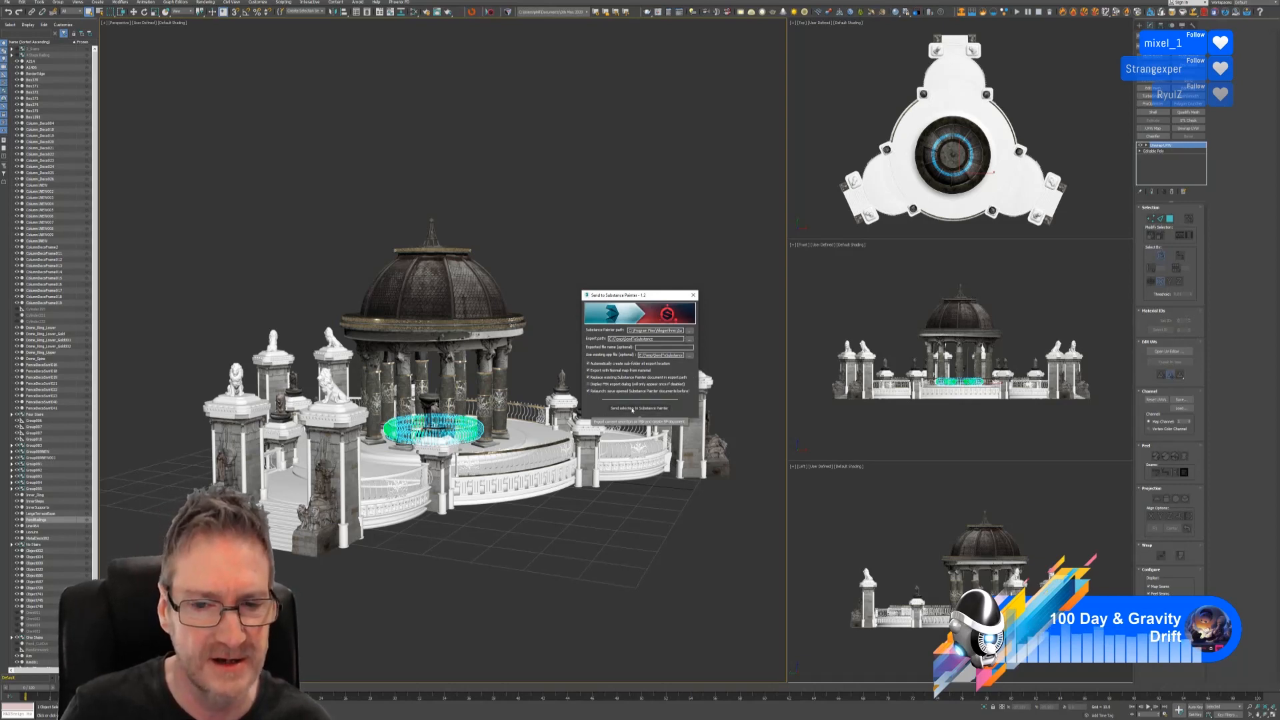
{"action": "left_click", "coordinate": [634, 406]}
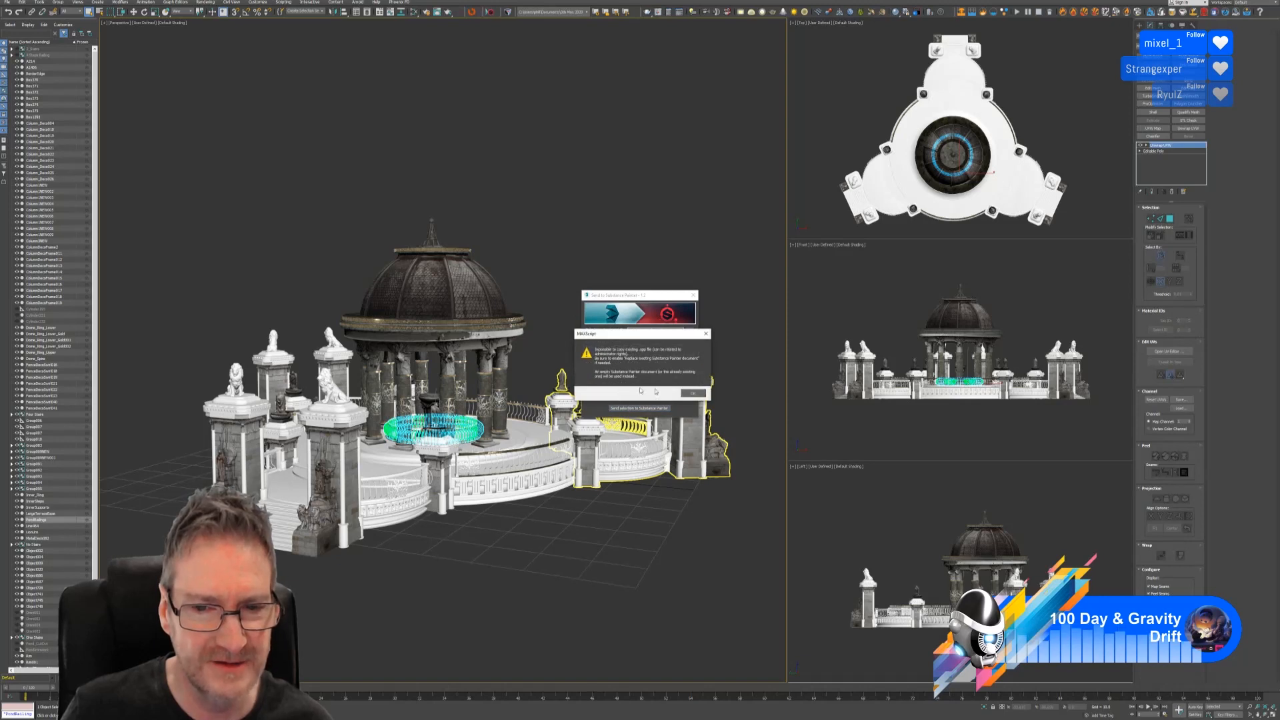
{"action": "left_click", "coordinate": [693, 392]}
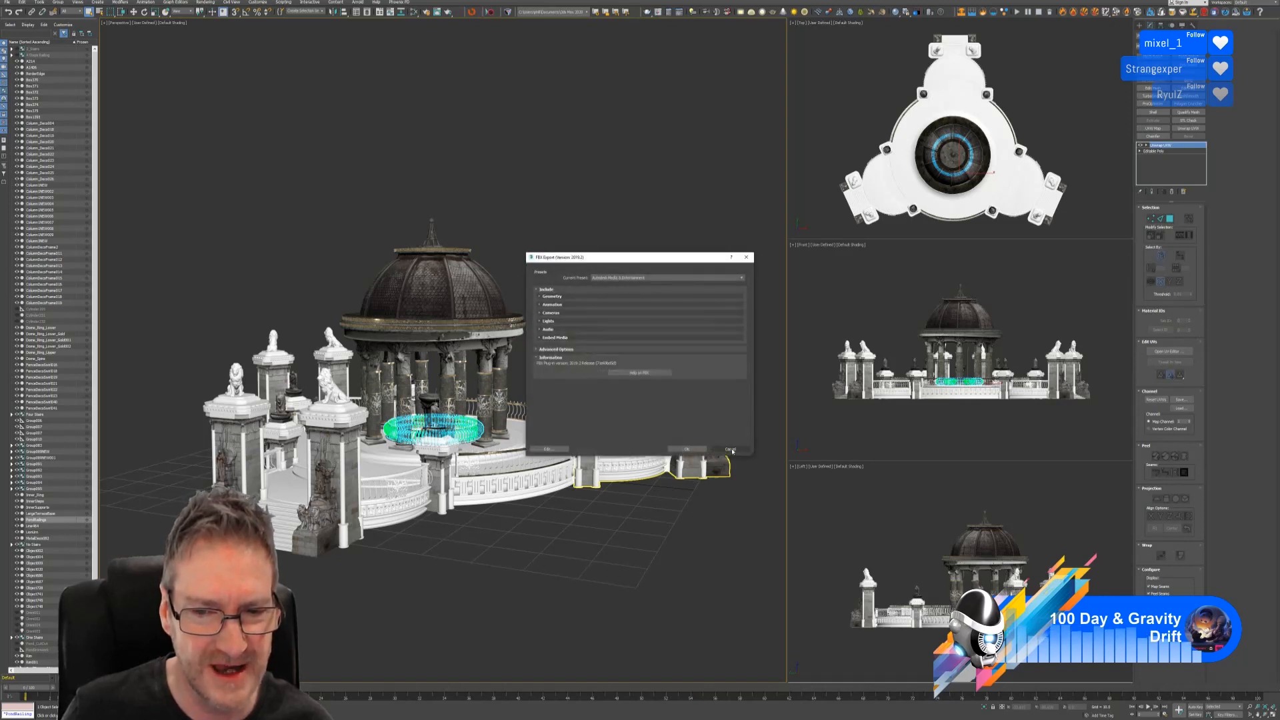
{"action": "left_click", "coordinate": [731, 449]}
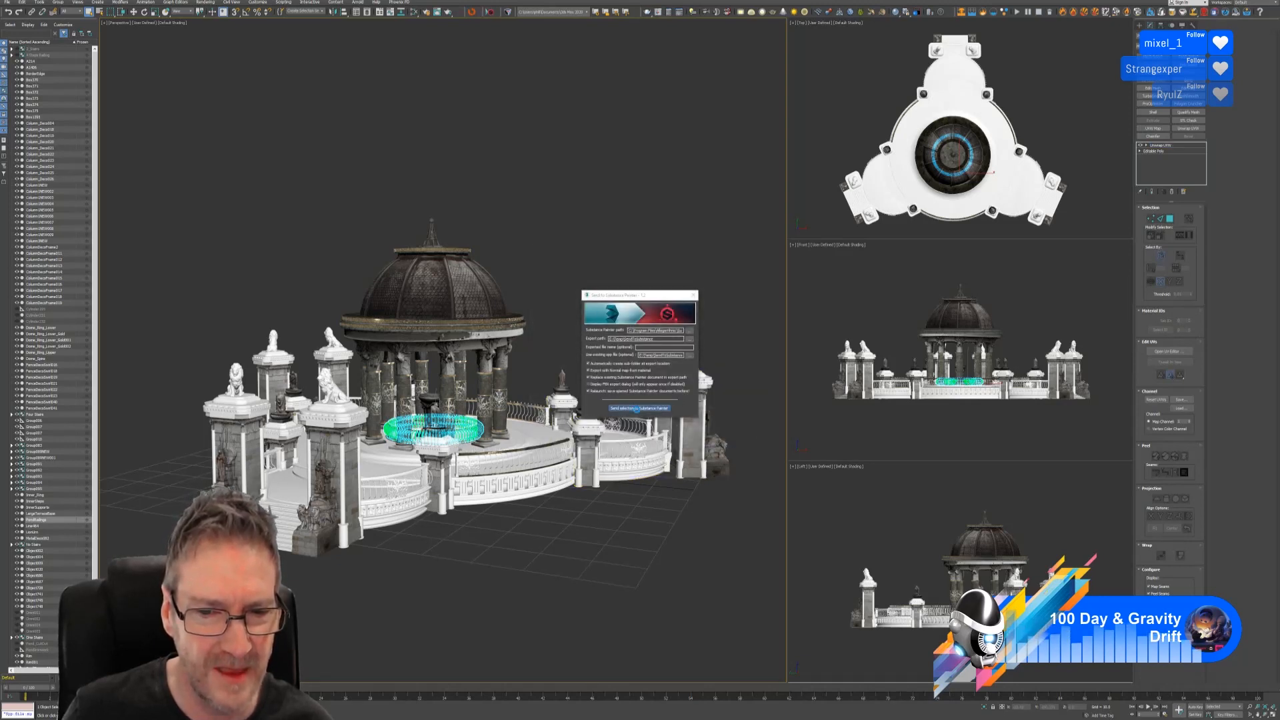
Send the selected railing bars to Substance Painter, accepting the FBX export settings.
{"action": "left_click", "coordinate": [637, 409]}
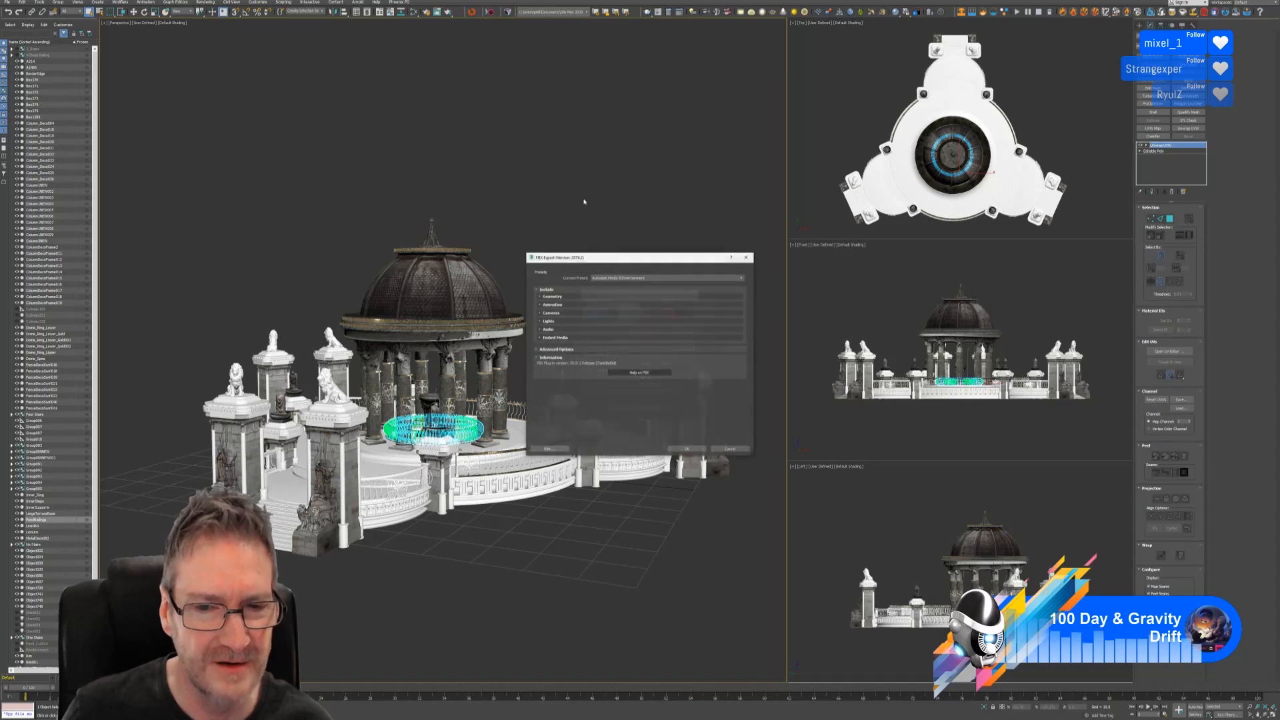
{"action": "left_click", "coordinate": [688, 450]}
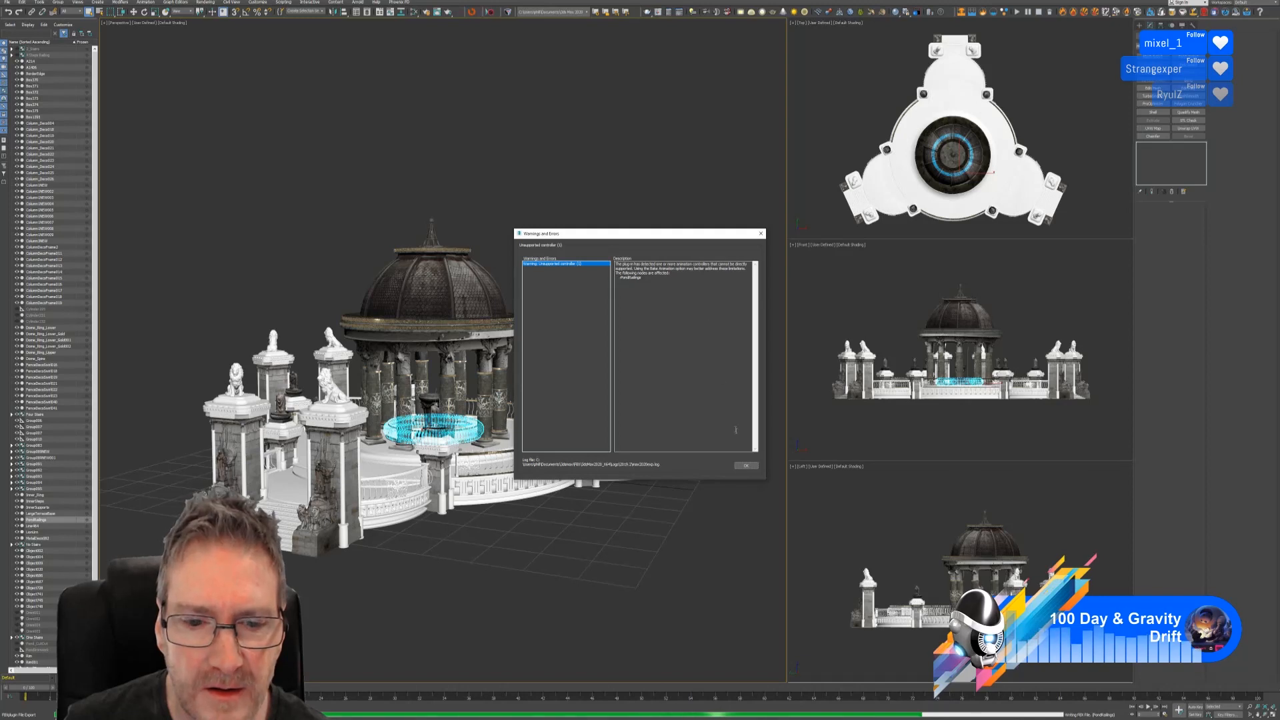
{"action": "left_click", "coordinate": [746, 465]}
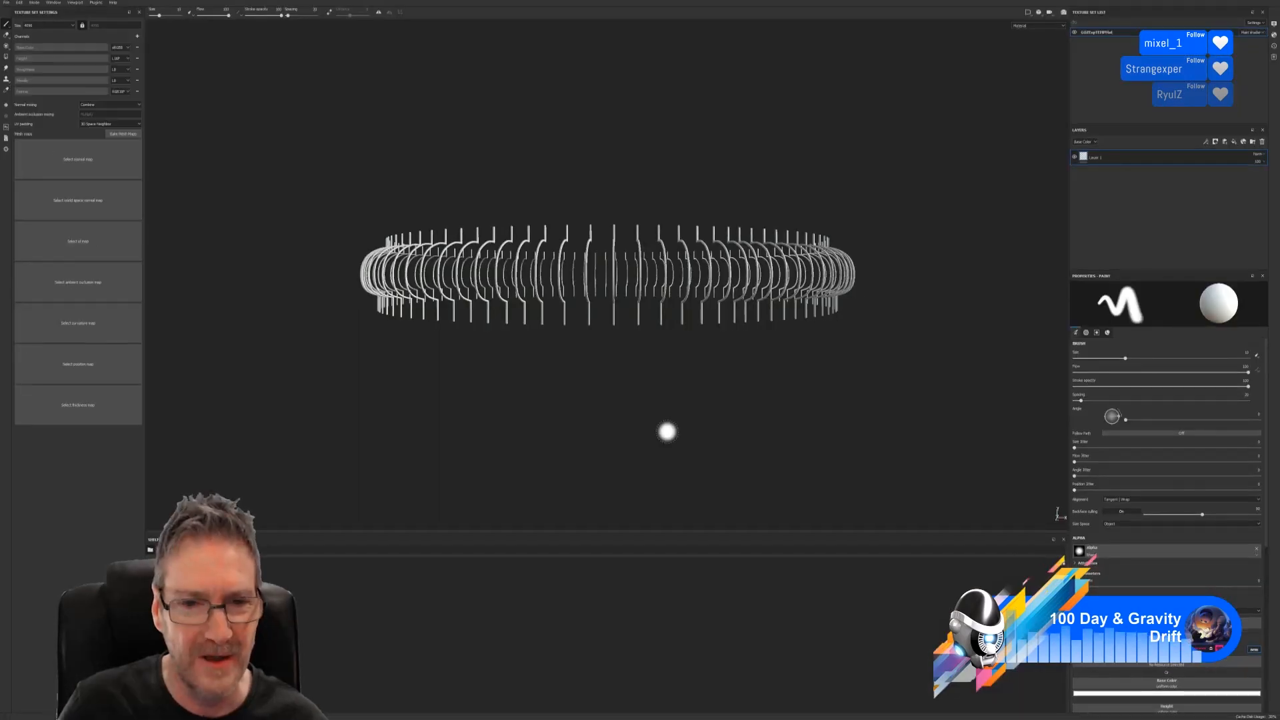
Bake all mesh maps for the railing with the low-poly mesh as the high-poly mesh, at a smaller output size.
{"action": "mouse_move", "coordinate": [857, 197]}
{"action": "left_mouse_down", "text": "alt"}
{"action": "mouse_move", "coordinate": [795, 244]}
{"action": "mouse_move", "coordinate": [811, 240]}
{"action": "left_mouse_up", "text": "alt"}
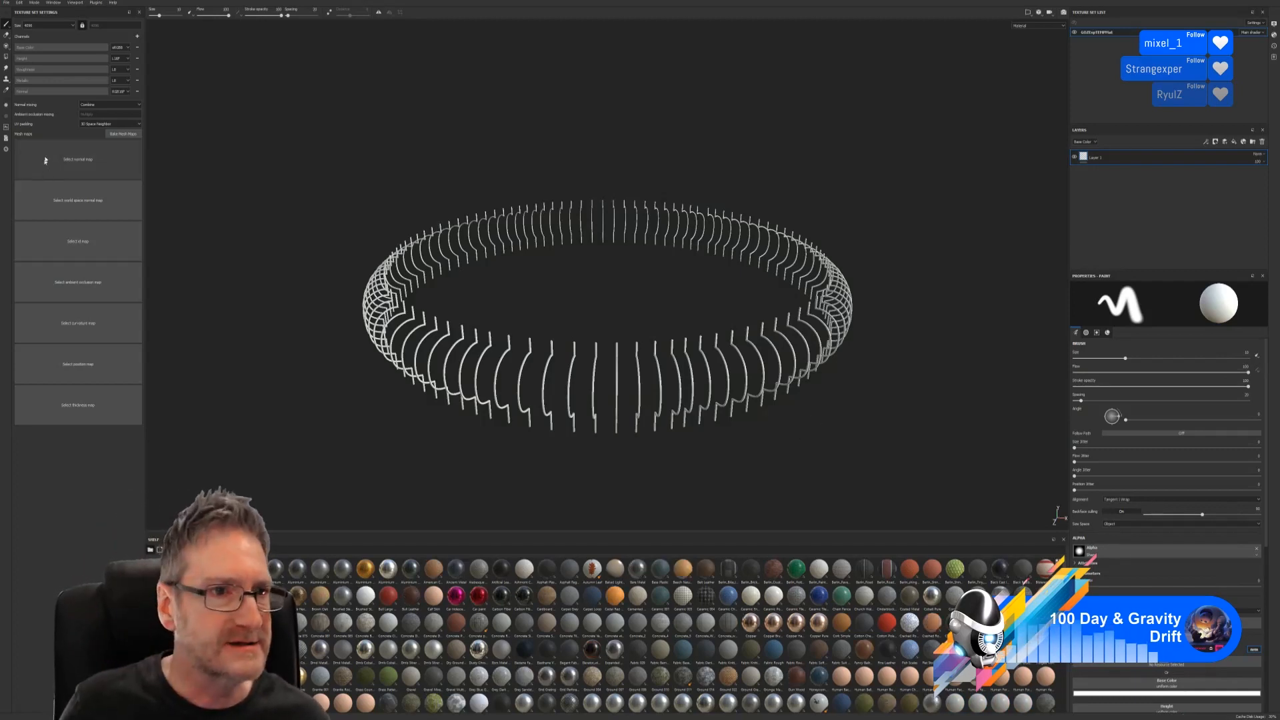
{"action": "left_click", "coordinate": [123, 133]}
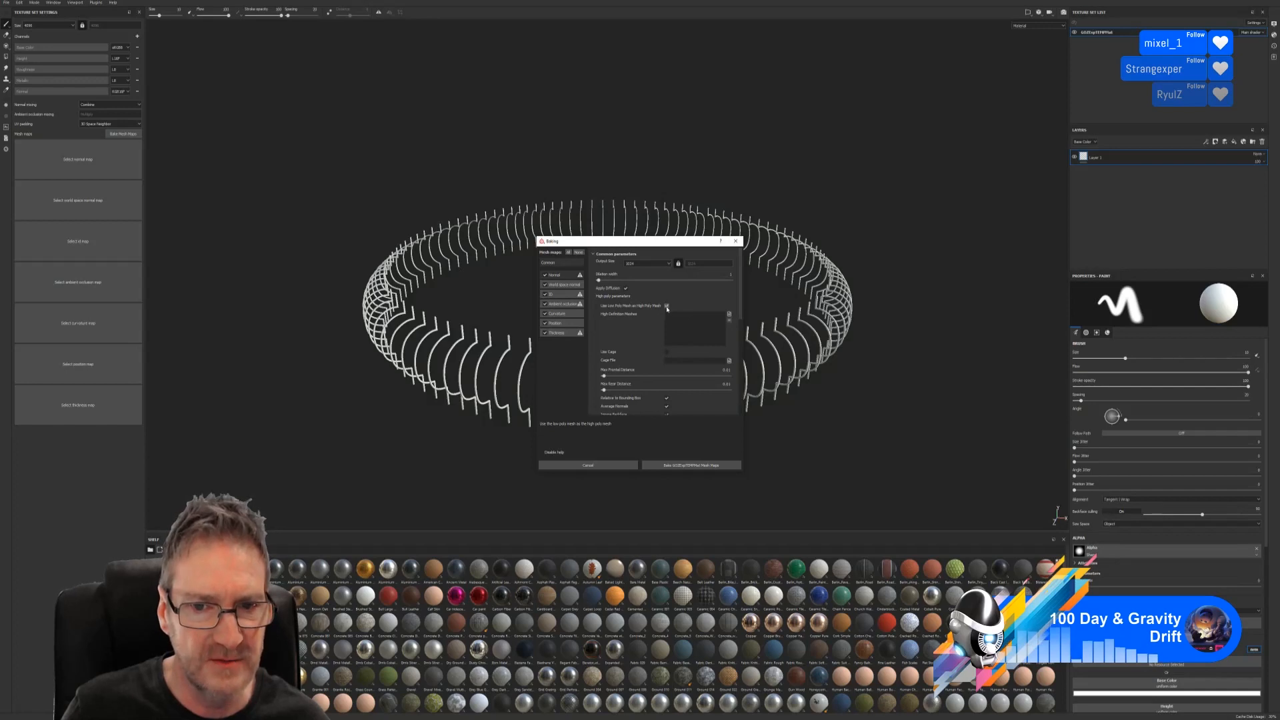
{"action": "left_click", "coordinate": [686, 467]}
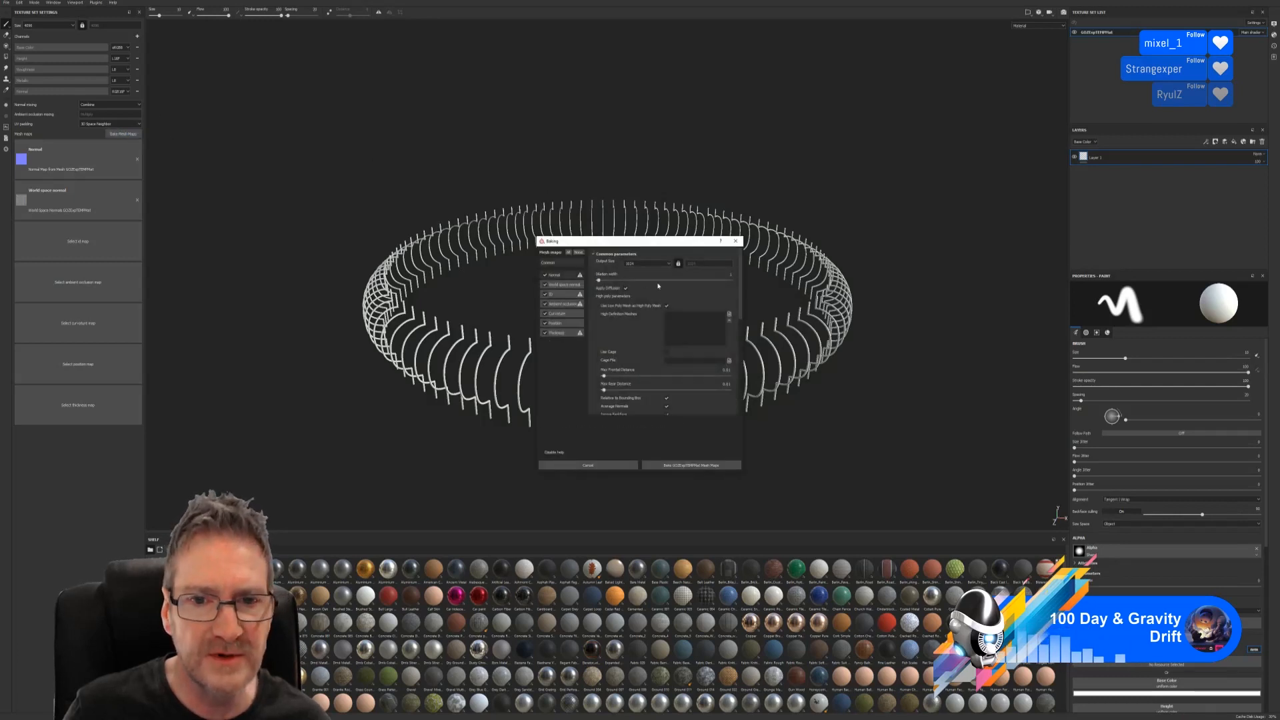
{"action": "left_click", "coordinate": [646, 263]}
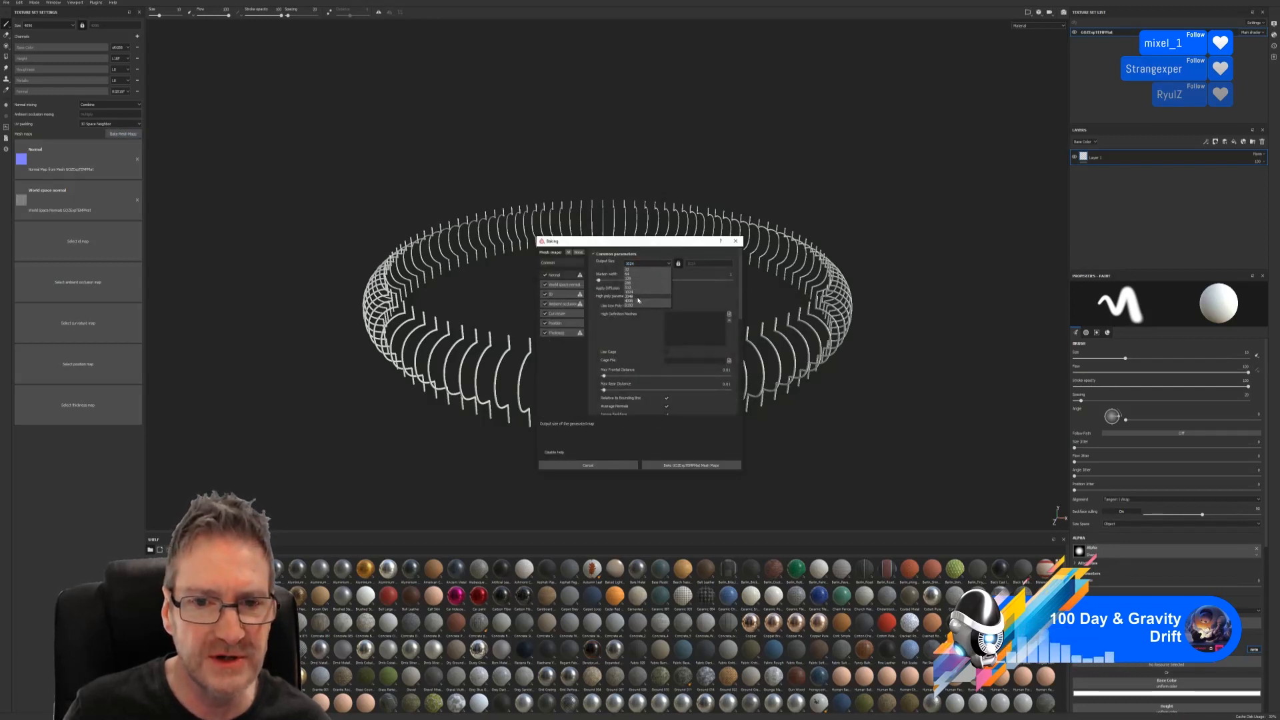
{"action": "left_click", "coordinate": [634, 295]}
{"action": "left_click", "coordinate": [682, 464]}
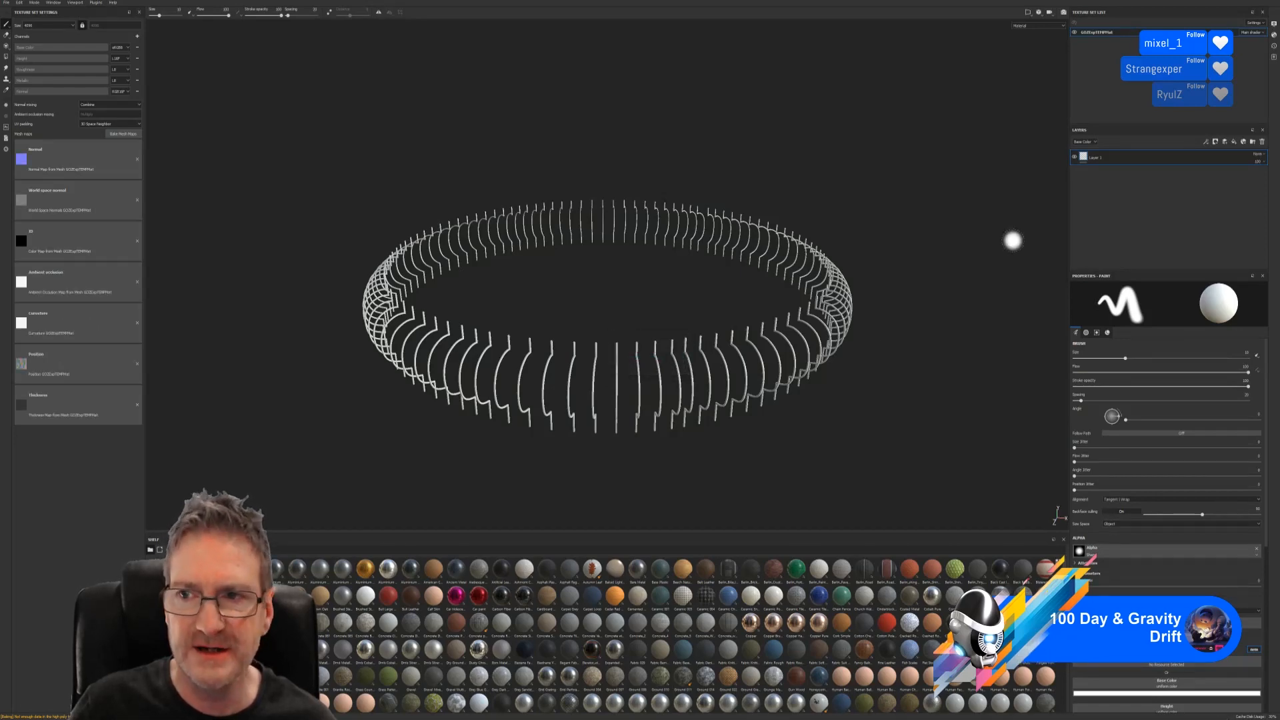
Return to 3ds Max, close the Send to Substance Painter dialog and deselect the railing bars.
{"action": "left_click", "coordinate": [1242, 1]}
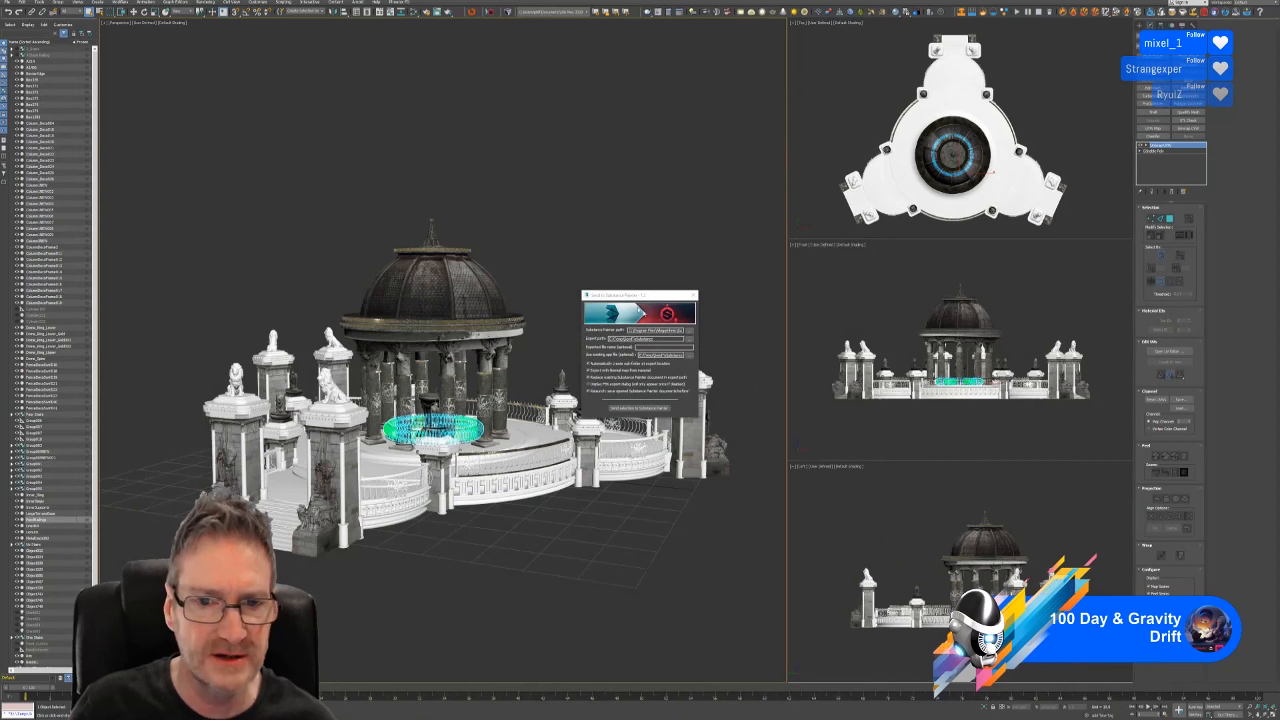
{"action": "left_click", "coordinate": [694, 295]}
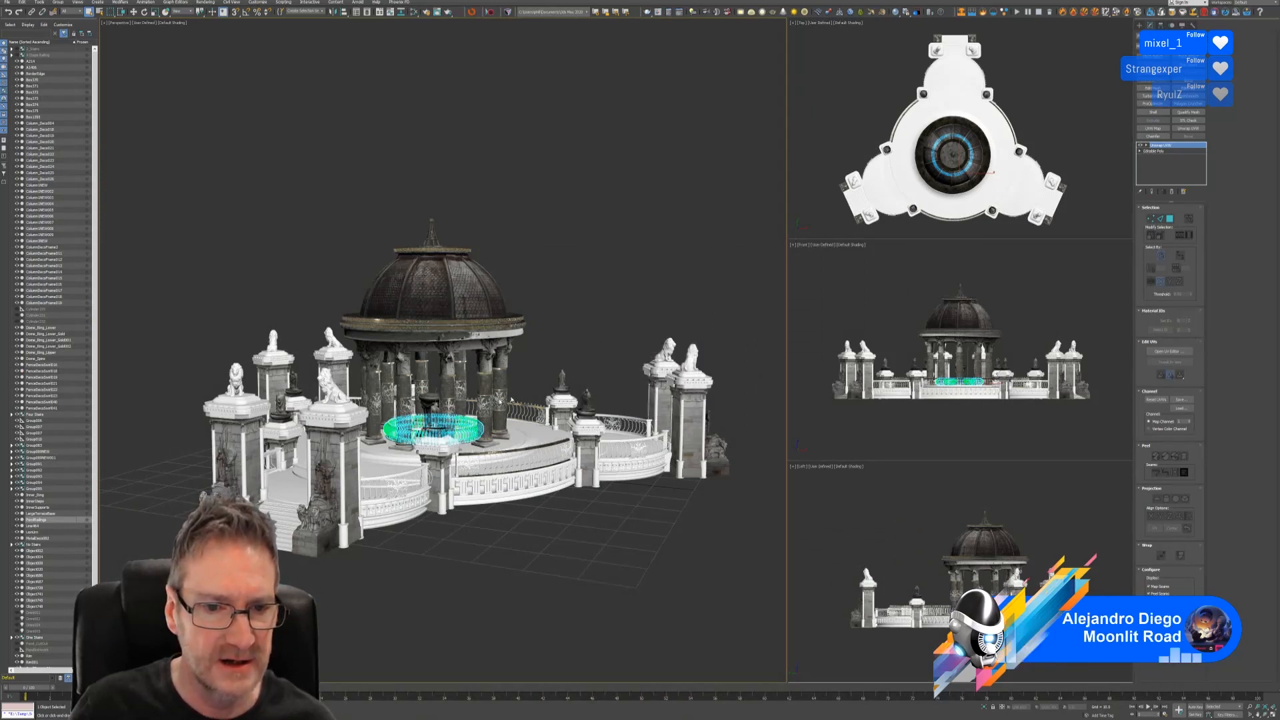
{"action": "scroll", "coordinate": [439, 426], "scroll_direction": "up", "scroll_amount": 3}
{"action": "scroll", "coordinate": [463, 402], "scroll_direction": "up", "scroll_amount": 3}
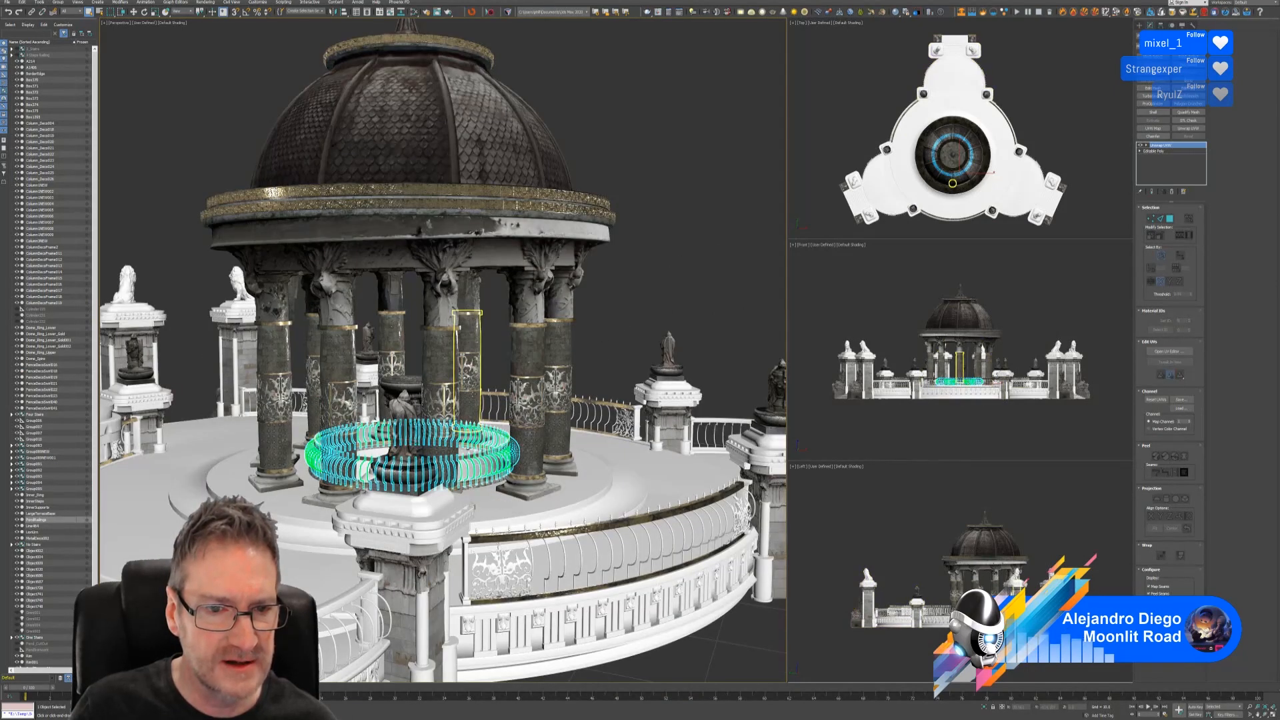
{"action": "middle_click_drag", "start_coordinate": [644, 282], "coordinate": [629, 230]}
{"action": "key", "text": "Delete"}
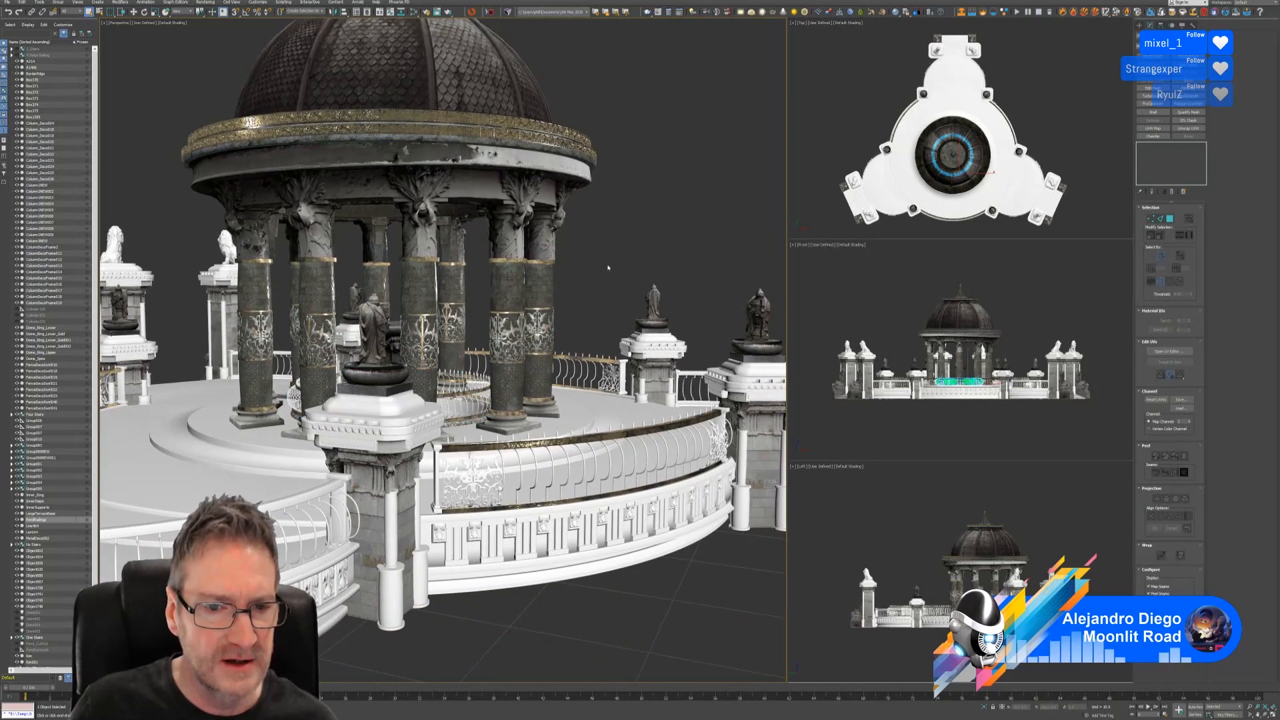
Examine the pavilion's columns up close, including their ornamental metalwork and gold trim.
{"action": "scroll", "coordinate": [608, 283], "scroll_direction": "down", "scroll_amount": 5}
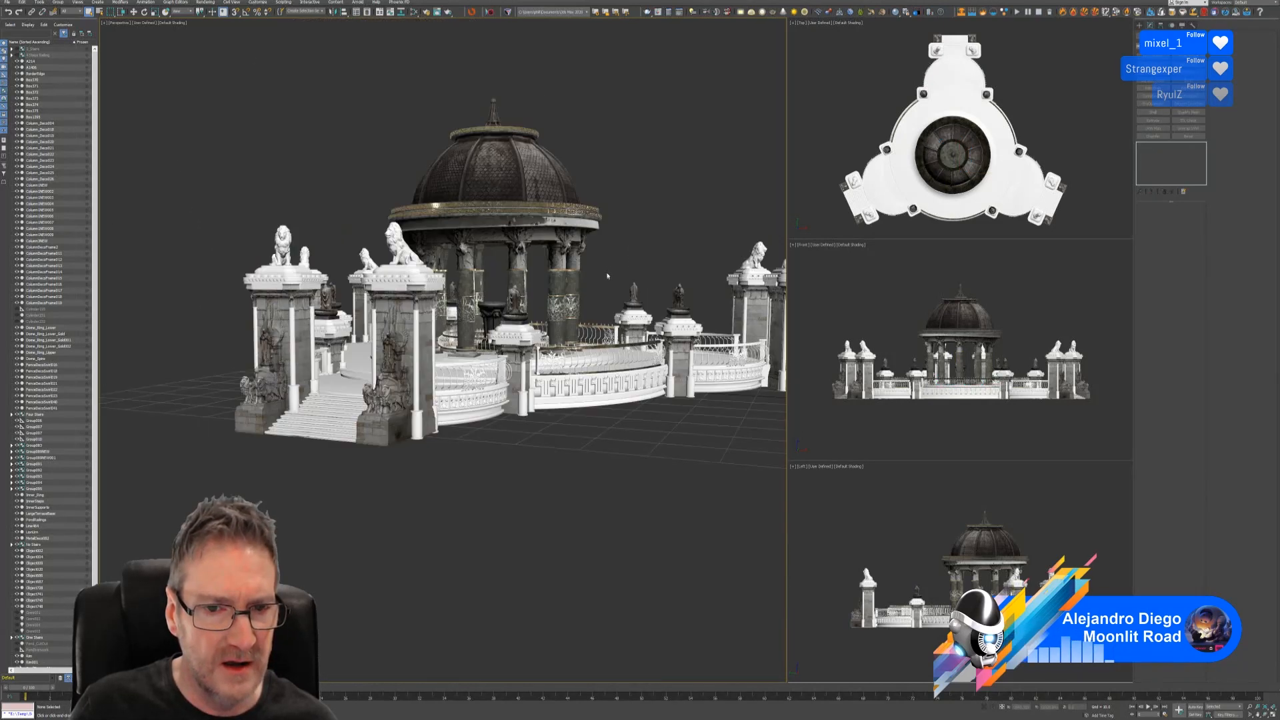
{"action": "middle_click_drag", "start_coordinate": [595, 279], "coordinate": [587, 295]}
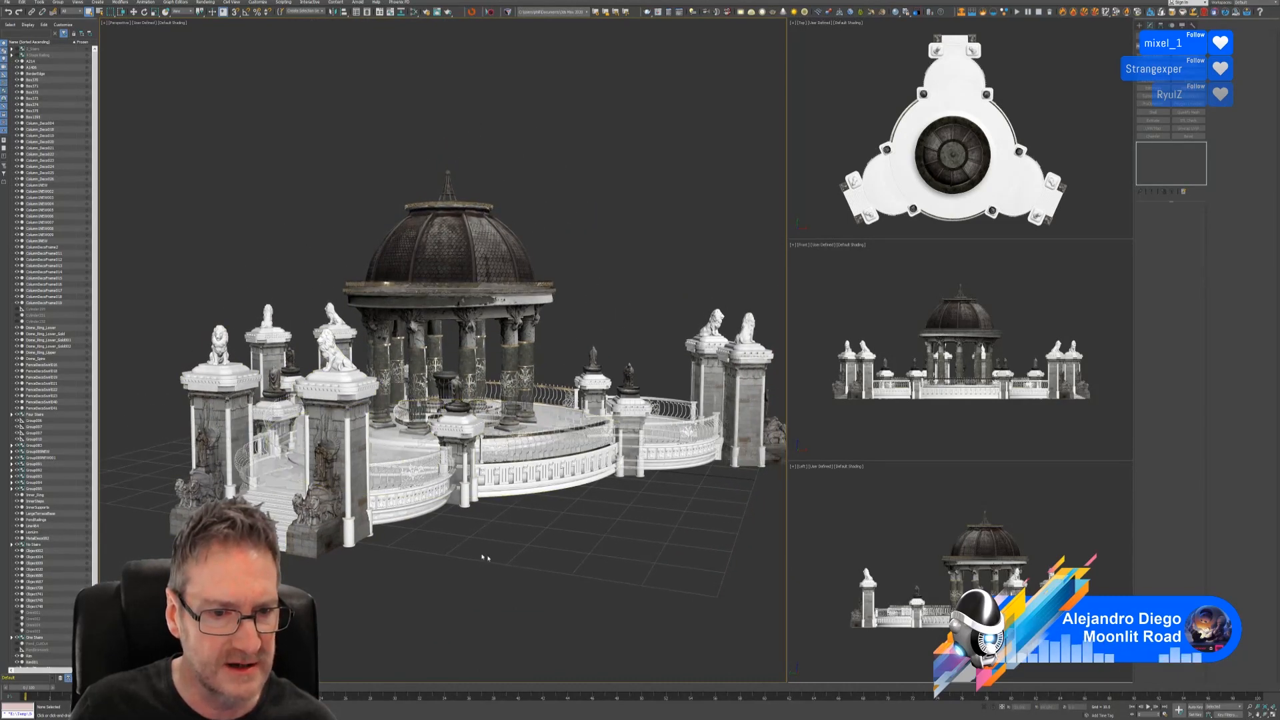
{"action": "middle_click_drag", "start_coordinate": [509, 565], "coordinate": [556, 561]}
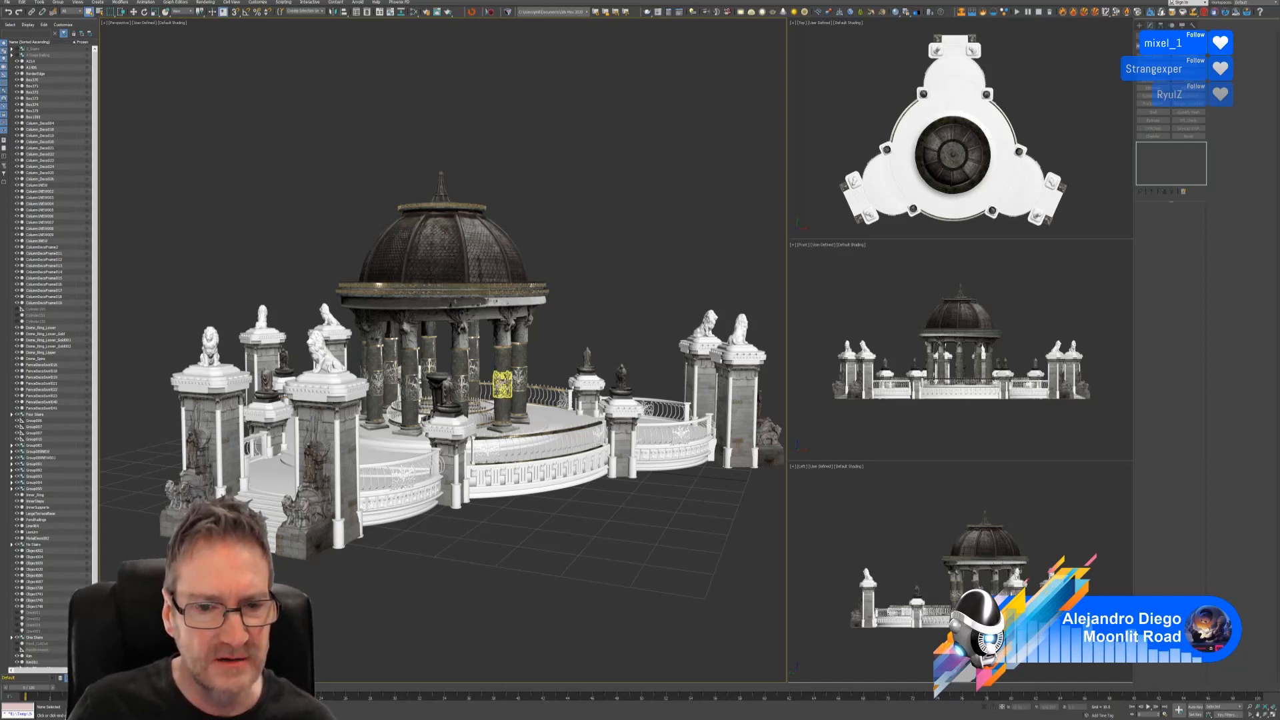
{"action": "scroll", "coordinate": [506, 384], "scroll_direction": "up", "scroll_amount": 5}
{"action": "scroll", "coordinate": [507, 382], "scroll_direction": "up", "scroll_amount": 3}
{"action": "scroll", "coordinate": [527, 373], "scroll_direction": "up", "scroll_amount": 3}
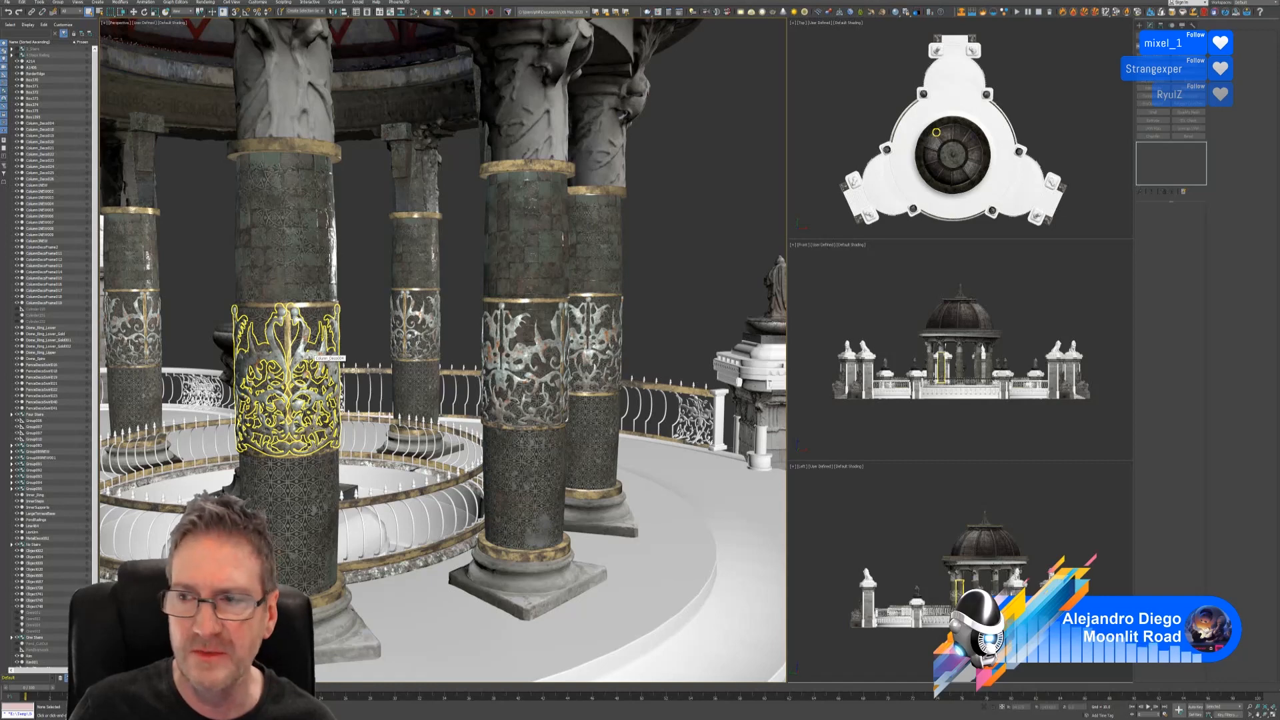
{"action": "scroll", "coordinate": [317, 355], "scroll_direction": "up", "scroll_amount": 2}
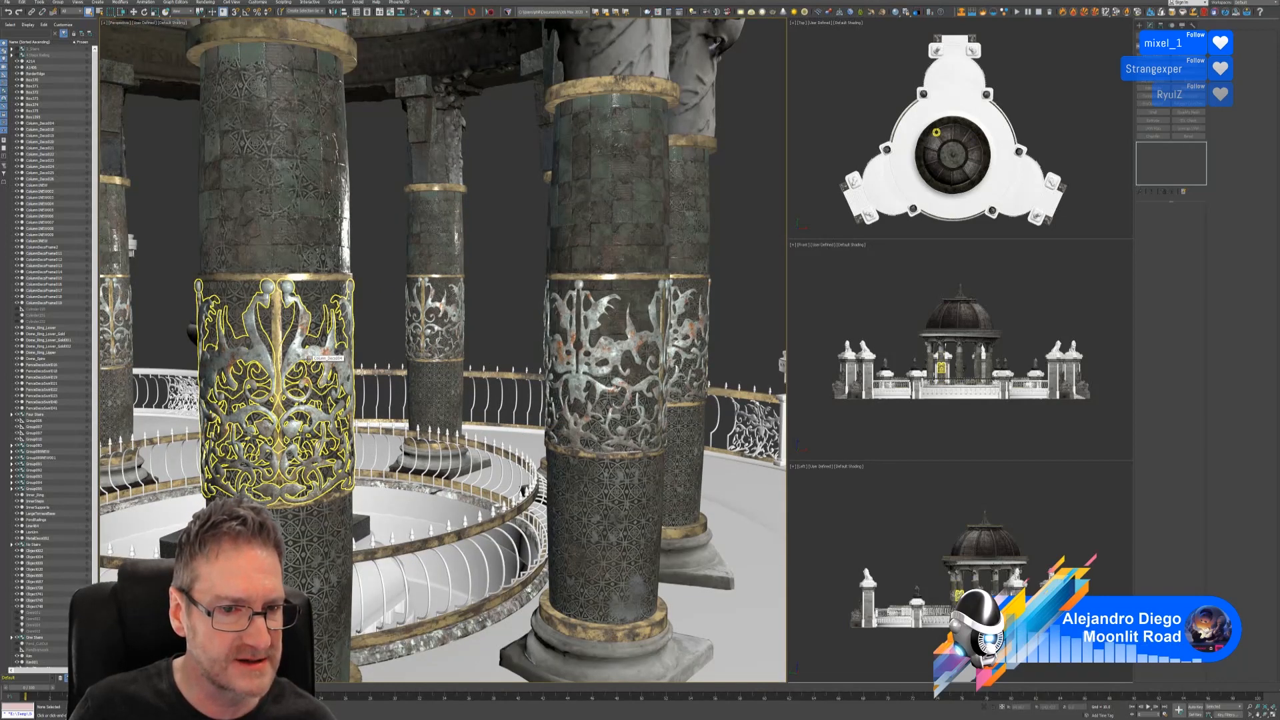
{"action": "scroll", "coordinate": [310, 358], "scroll_direction": "down", "scroll_amount": 6}
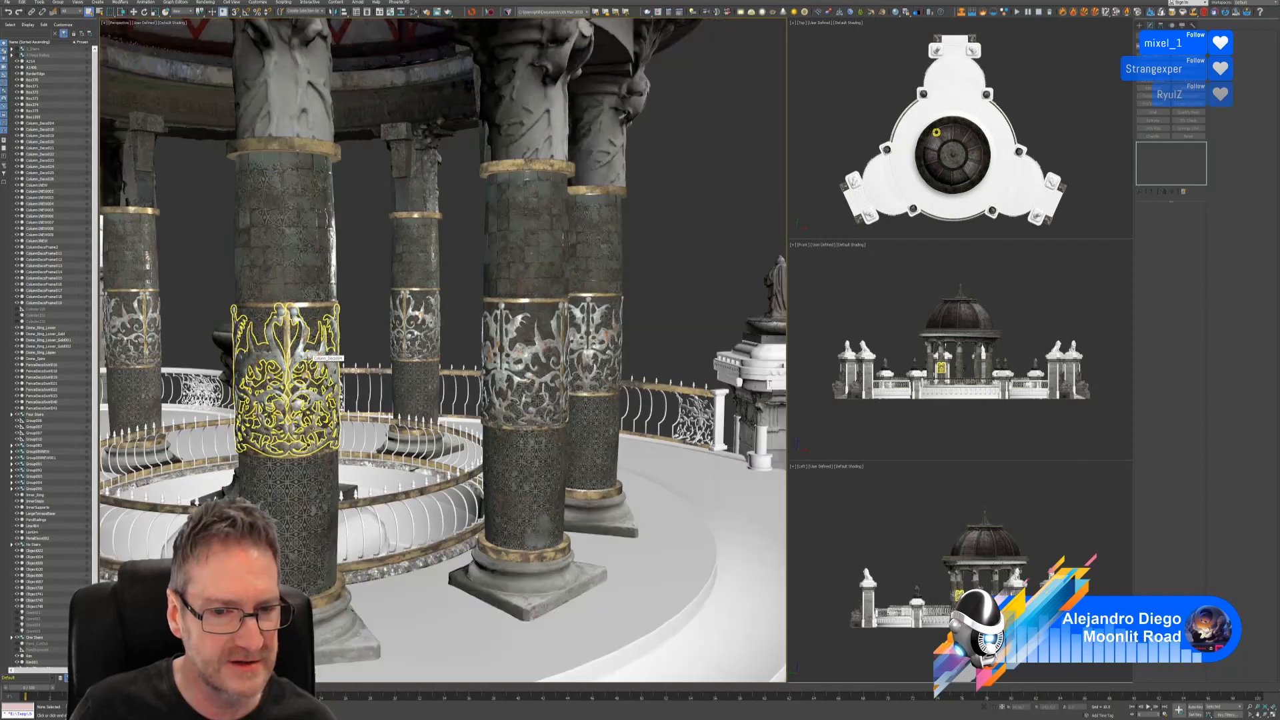
{"action": "scroll", "coordinate": [549, 283], "scroll_direction": "down", "scroll_amount": 5}
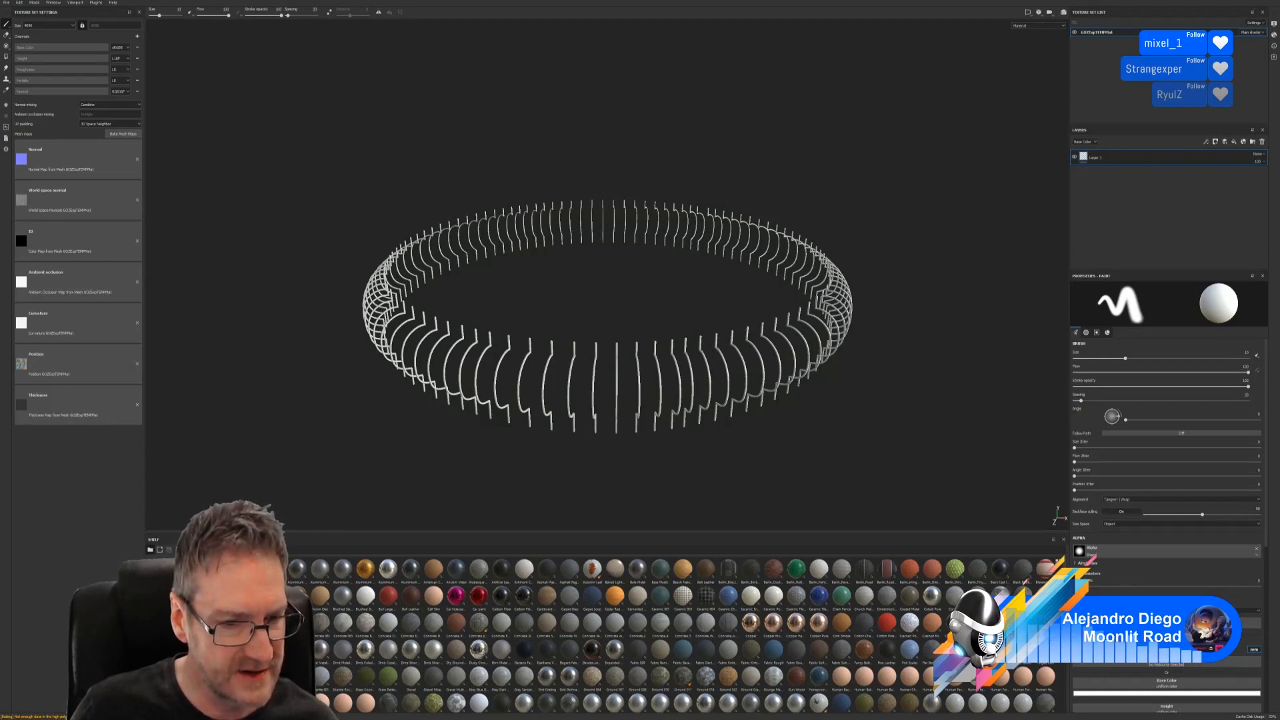
Browse the smart materials and preview several of them for a finish suited to the railing bars.
{"action": "left_click", "coordinate": [165, 677]}
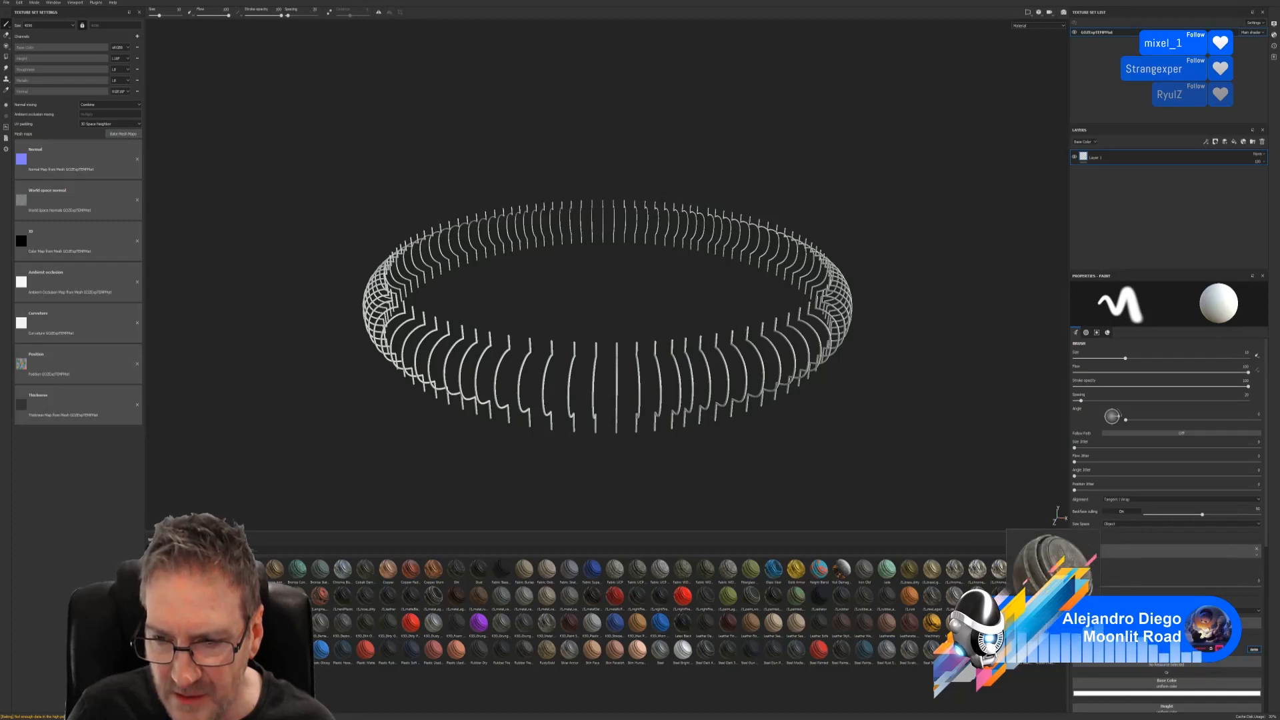
{"action": "mouse_move", "coordinate": [1046, 623]}
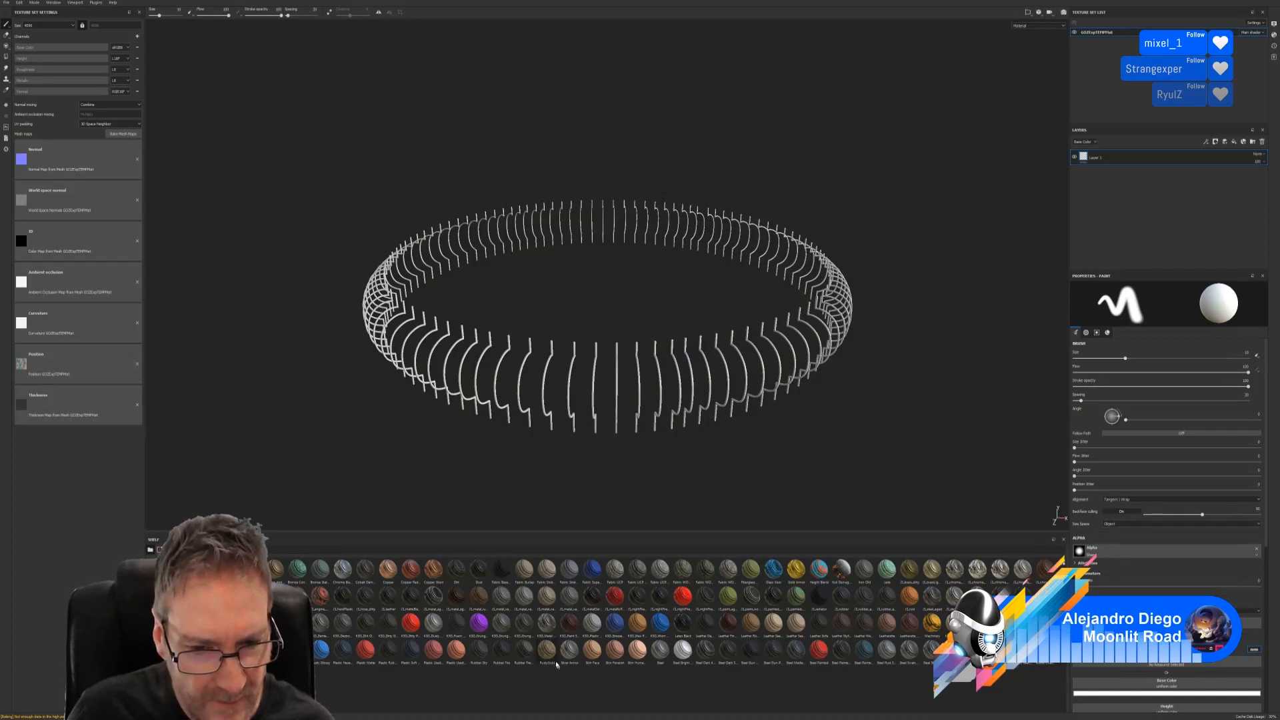
{"action": "mouse_move", "coordinate": [553, 664]}
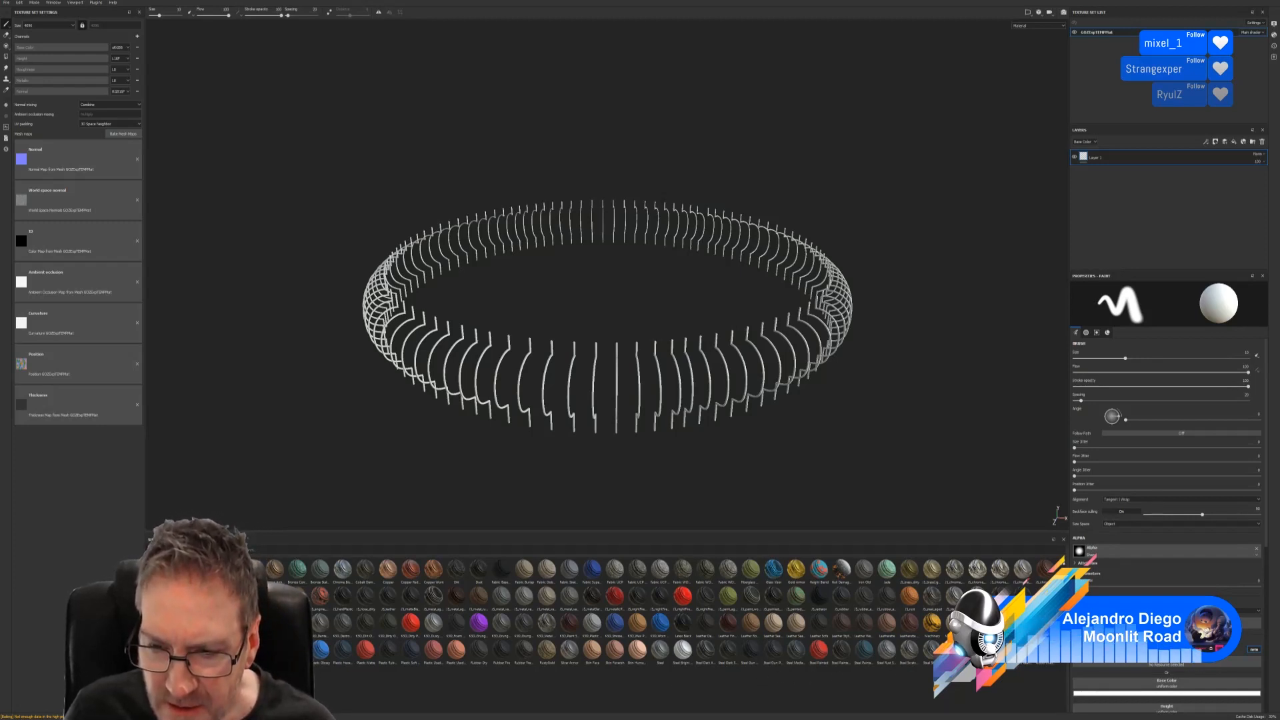
{"action": "mouse_move", "coordinate": [892, 659]}
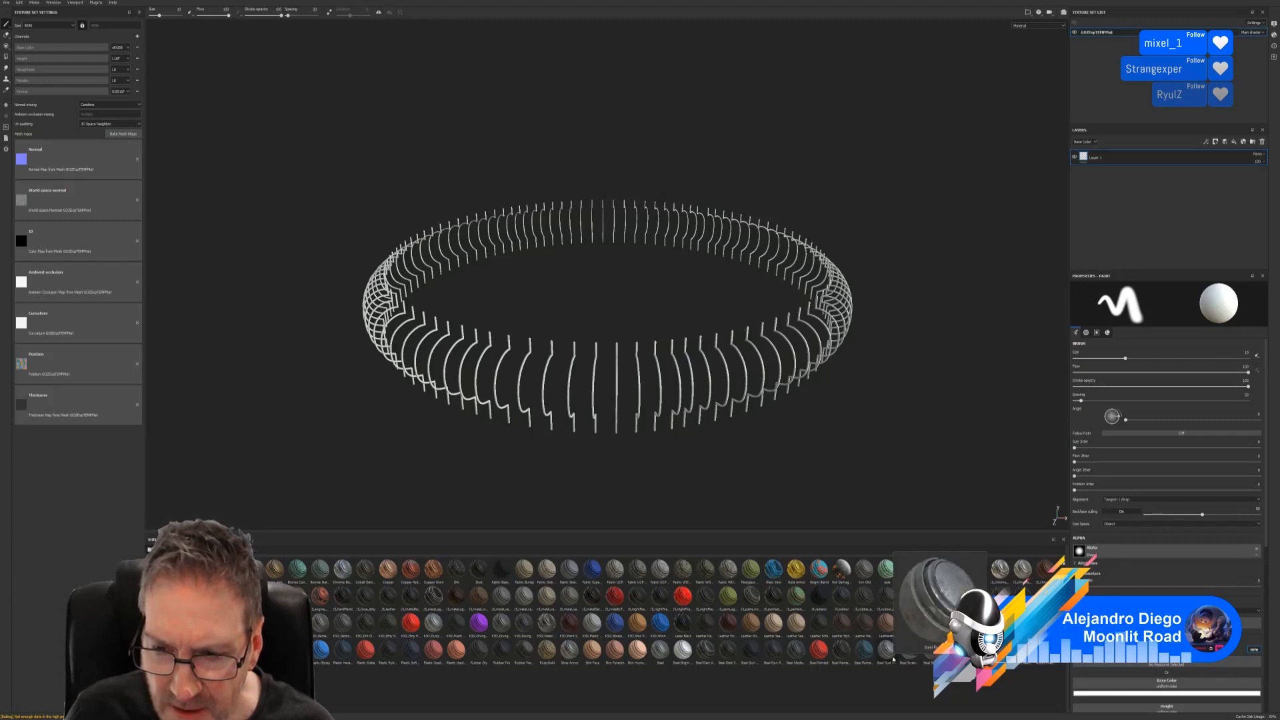
{"action": "mouse_move", "coordinate": [933, 657]}
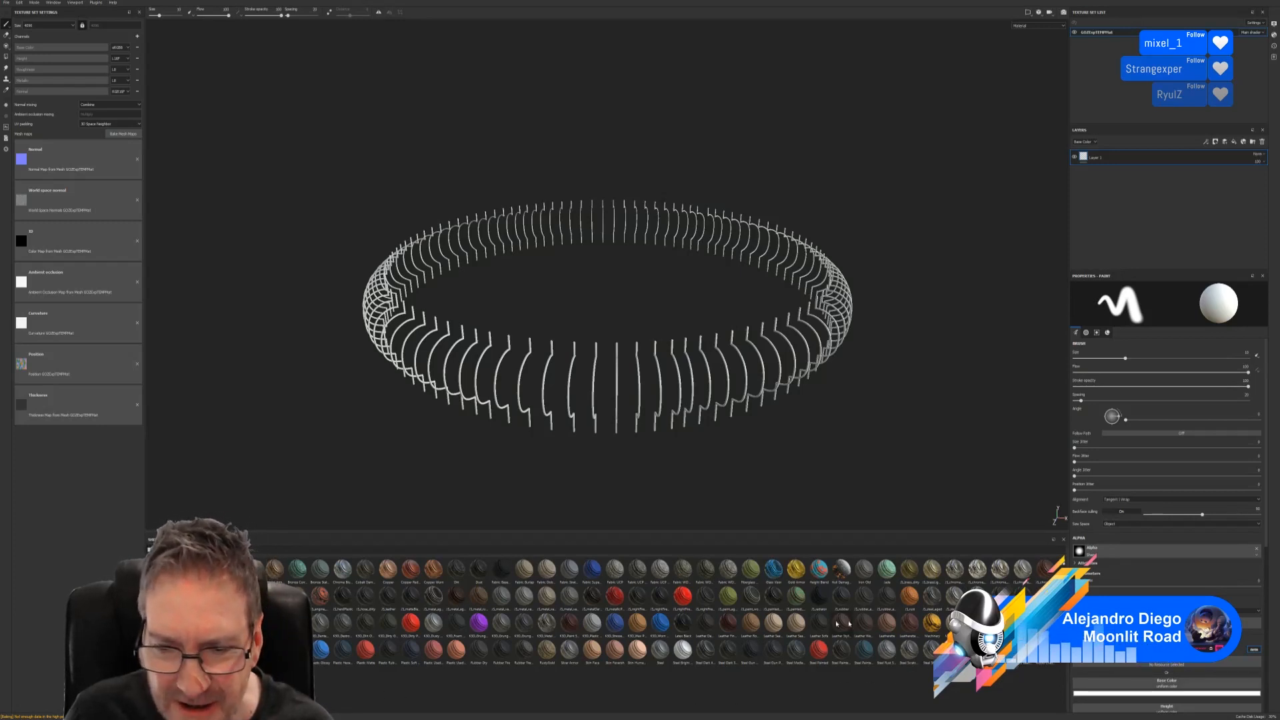
{"action": "mouse_move", "coordinate": [687, 582]}
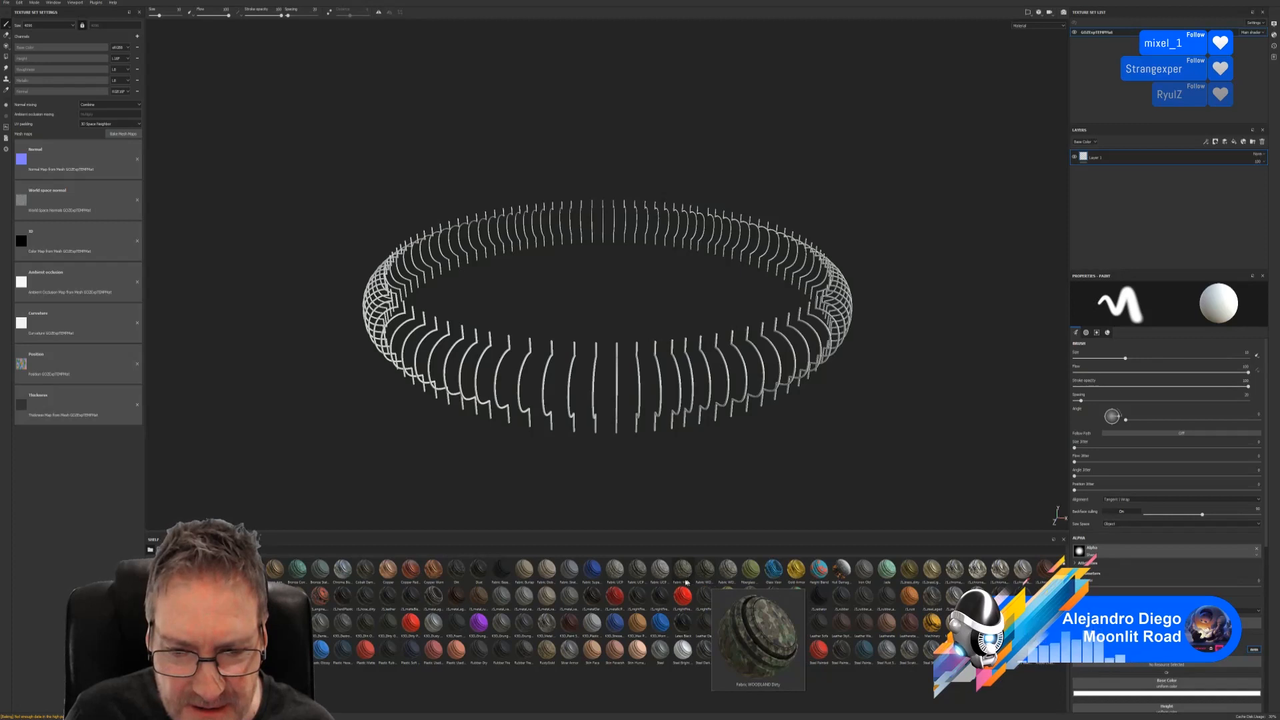
{"action": "mouse_move", "coordinate": [725, 576]}
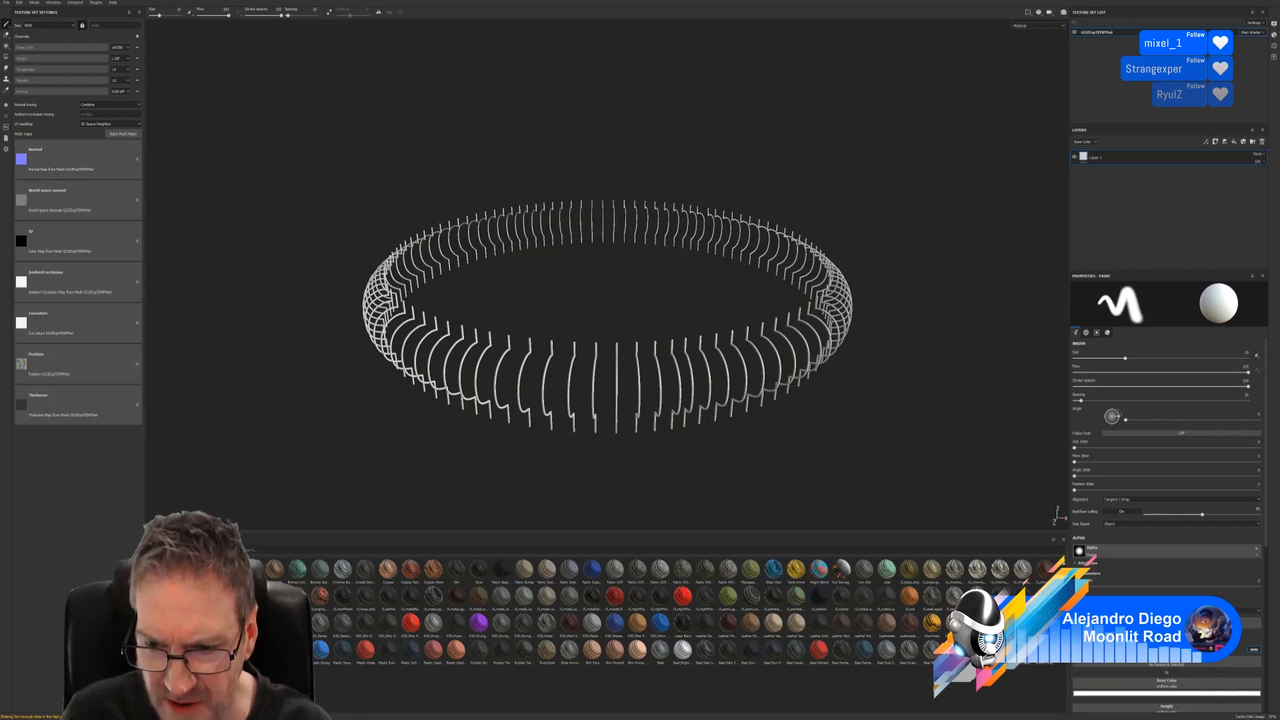
{"action": "mouse_move", "coordinate": [982, 646]}
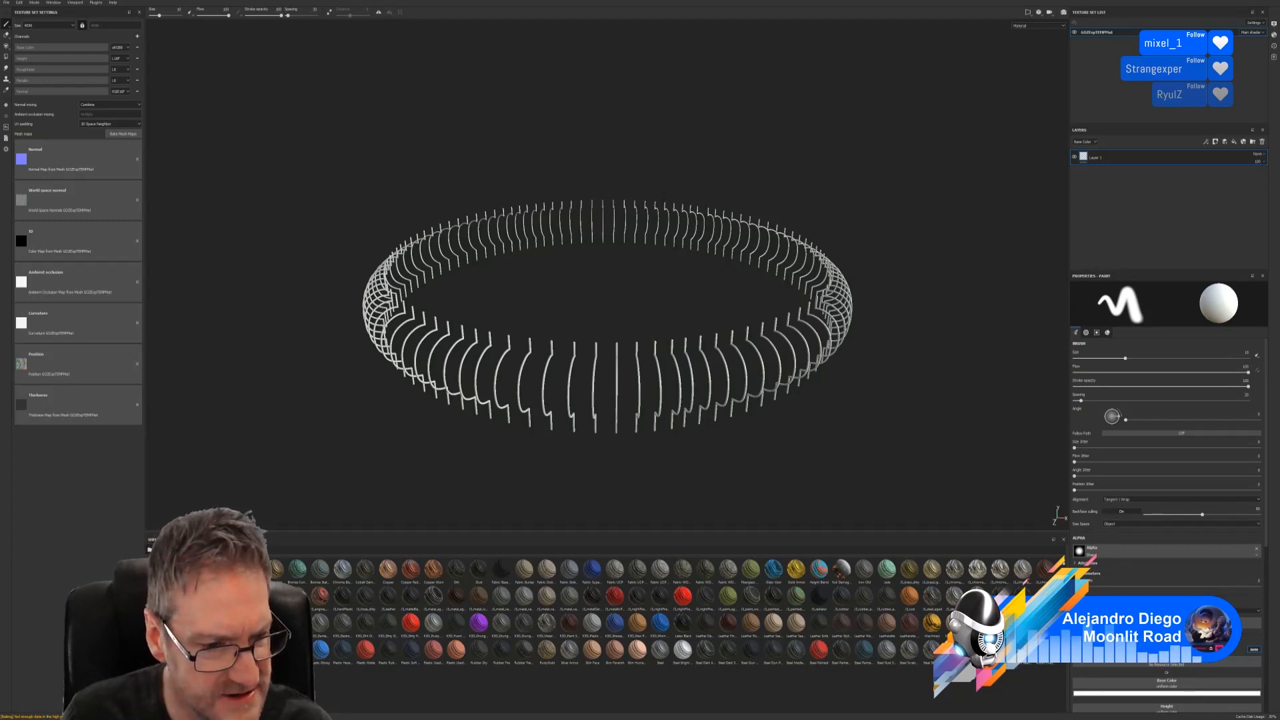
Apply a rusty metal base material from the regular materials to the railing as a fill layer and inspect the bars.
{"action": "left_click", "coordinate": [162, 649]}
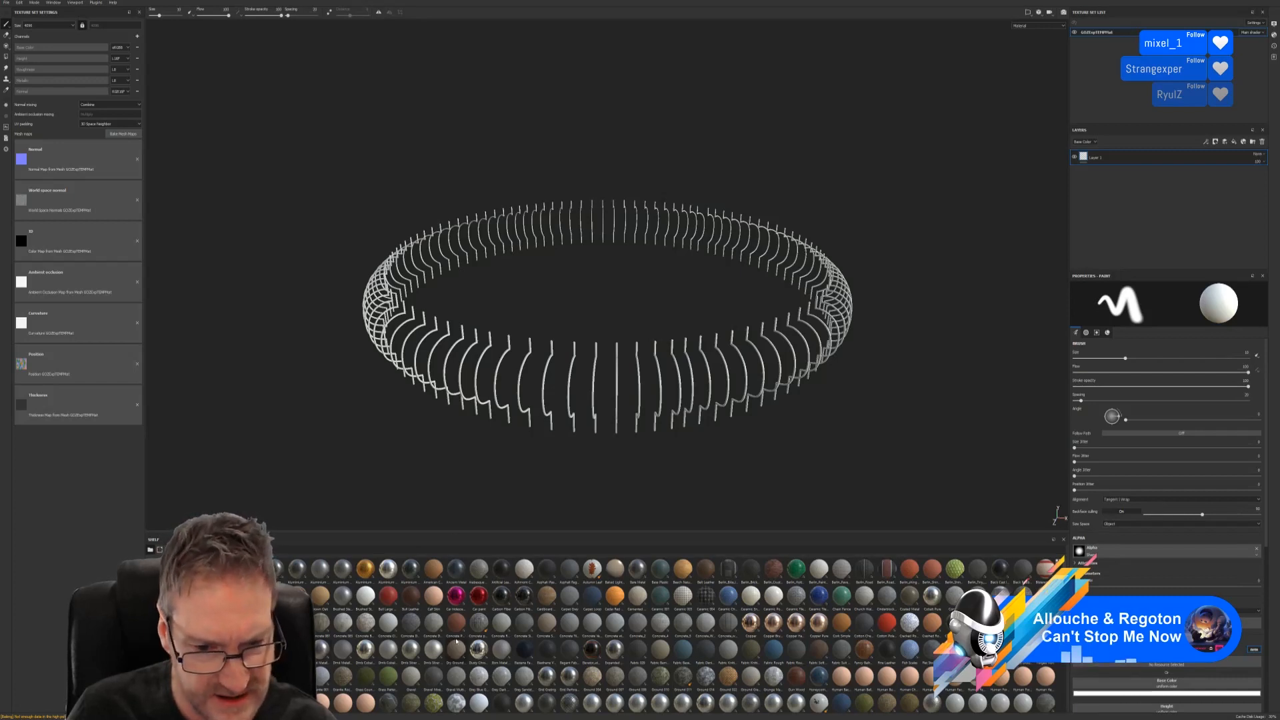
{"action": "mouse_move", "coordinate": [760, 638]}
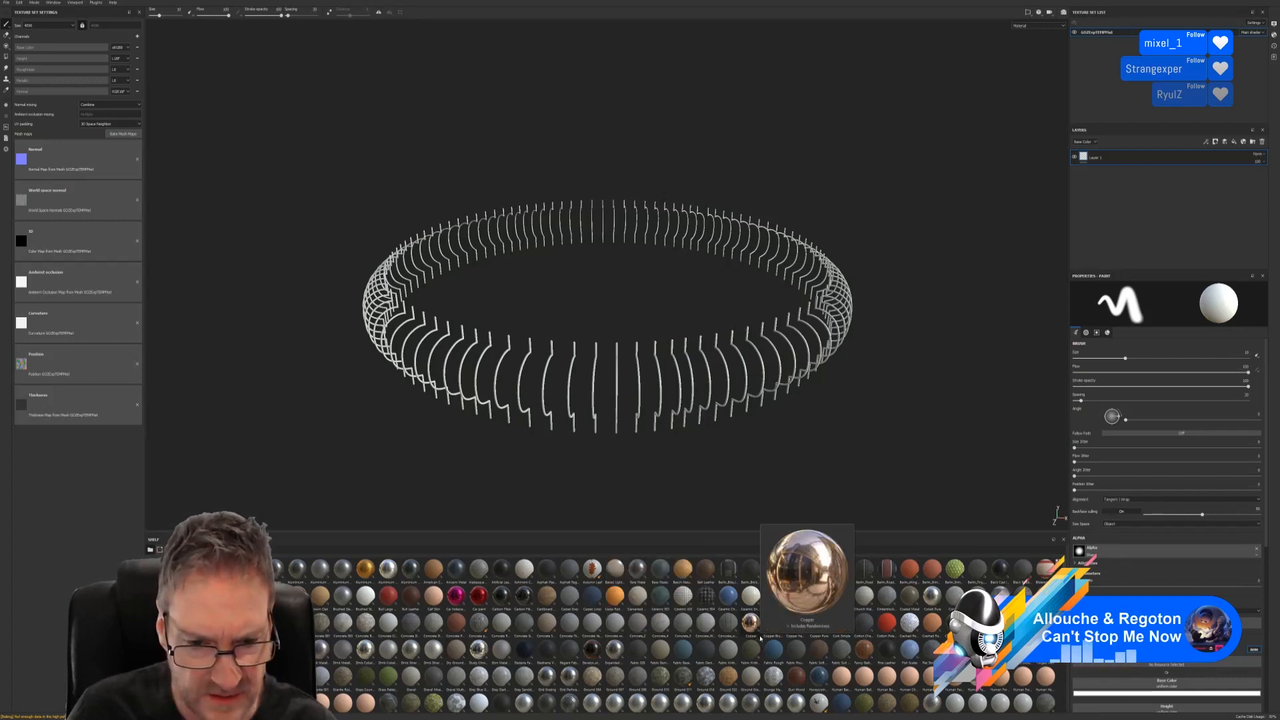
{"action": "scroll", "coordinate": [760, 638], "scroll_direction": "down", "scroll_amount": 3}
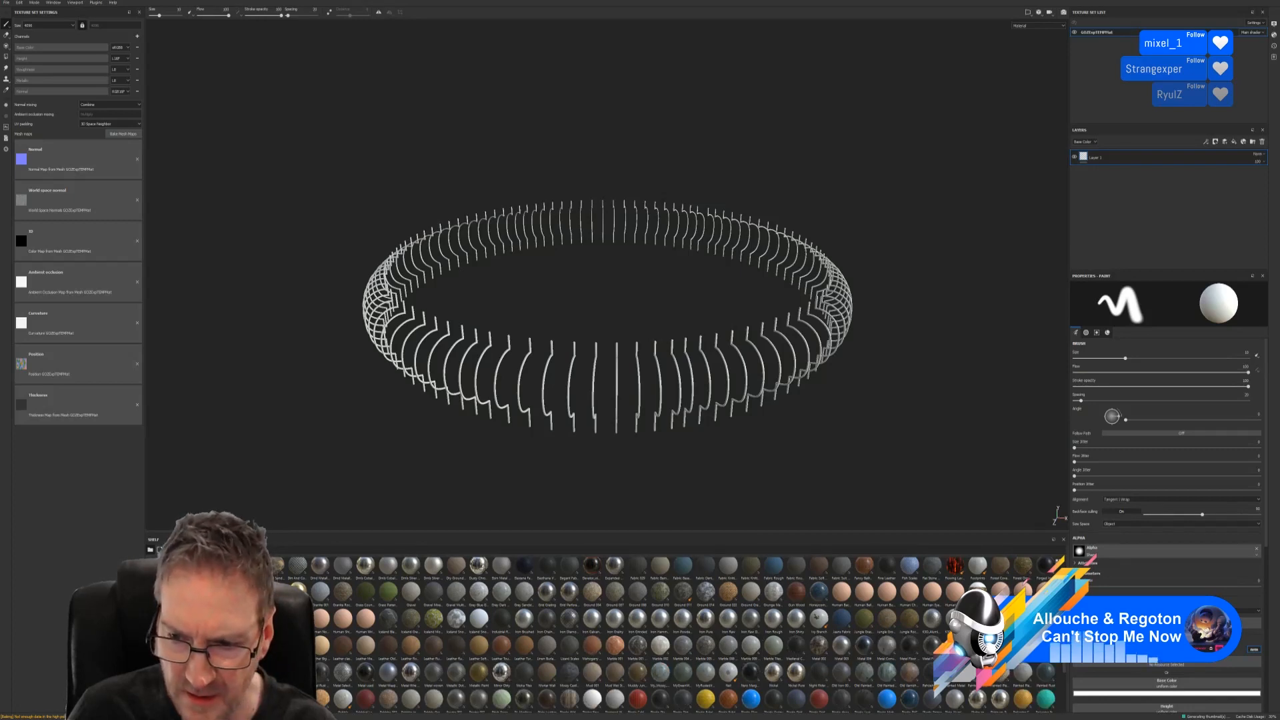
{"action": "mouse_move", "coordinate": [1033, 617]}
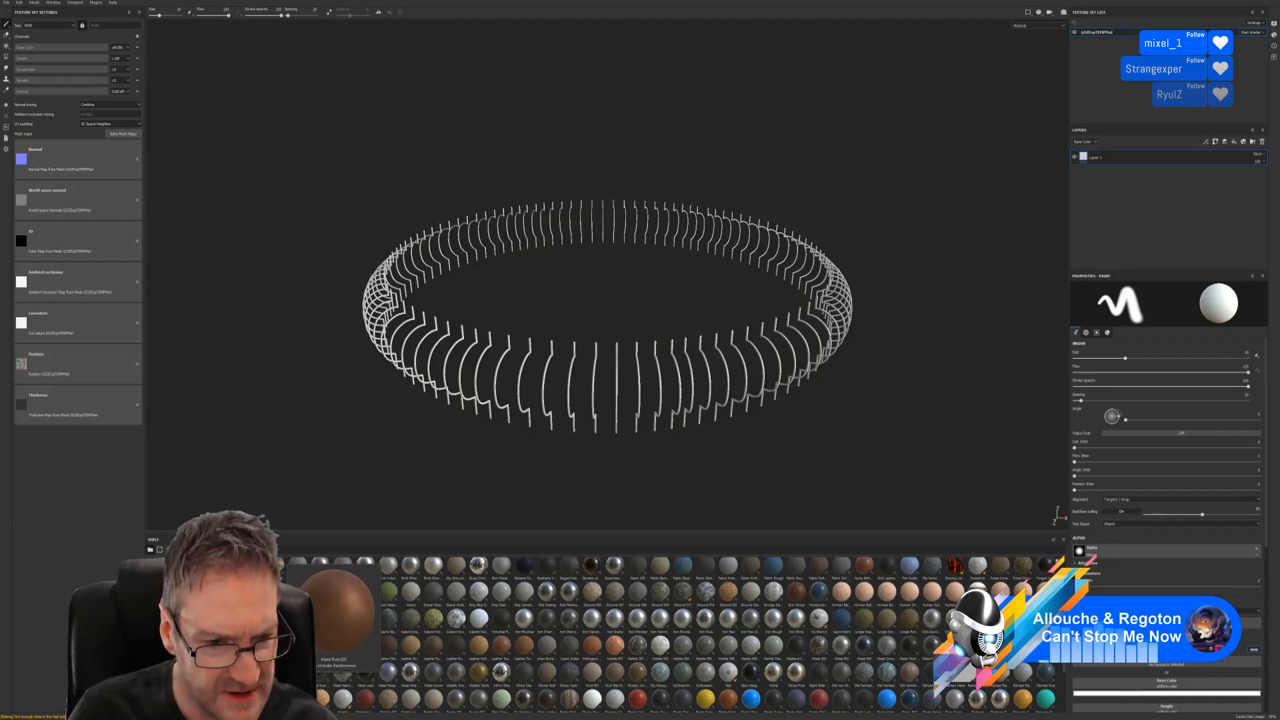
{"action": "left_click_drag", "start_coordinate": [321, 676], "coordinate": [544, 388]}
{"action": "scroll", "coordinate": [576, 389], "scroll_direction": "up", "scroll_amount": 10}
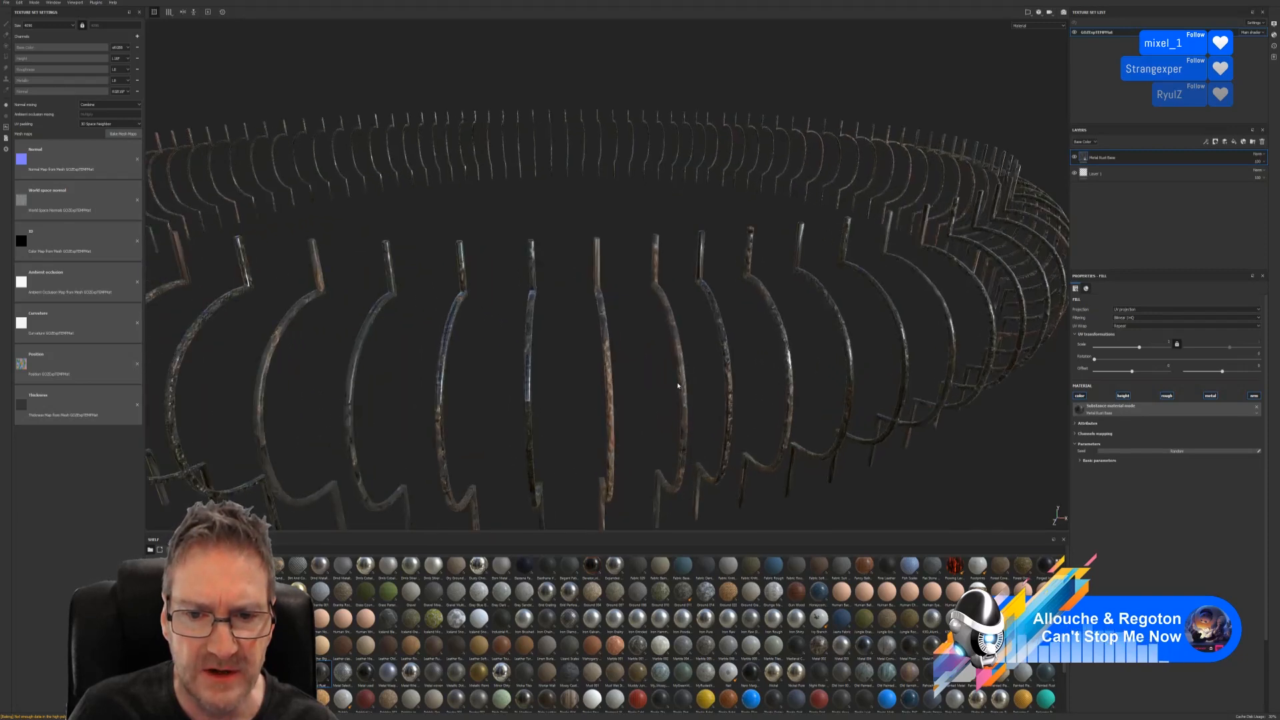
{"action": "scroll", "coordinate": [678, 385], "scroll_direction": "up", "scroll_amount": 3}
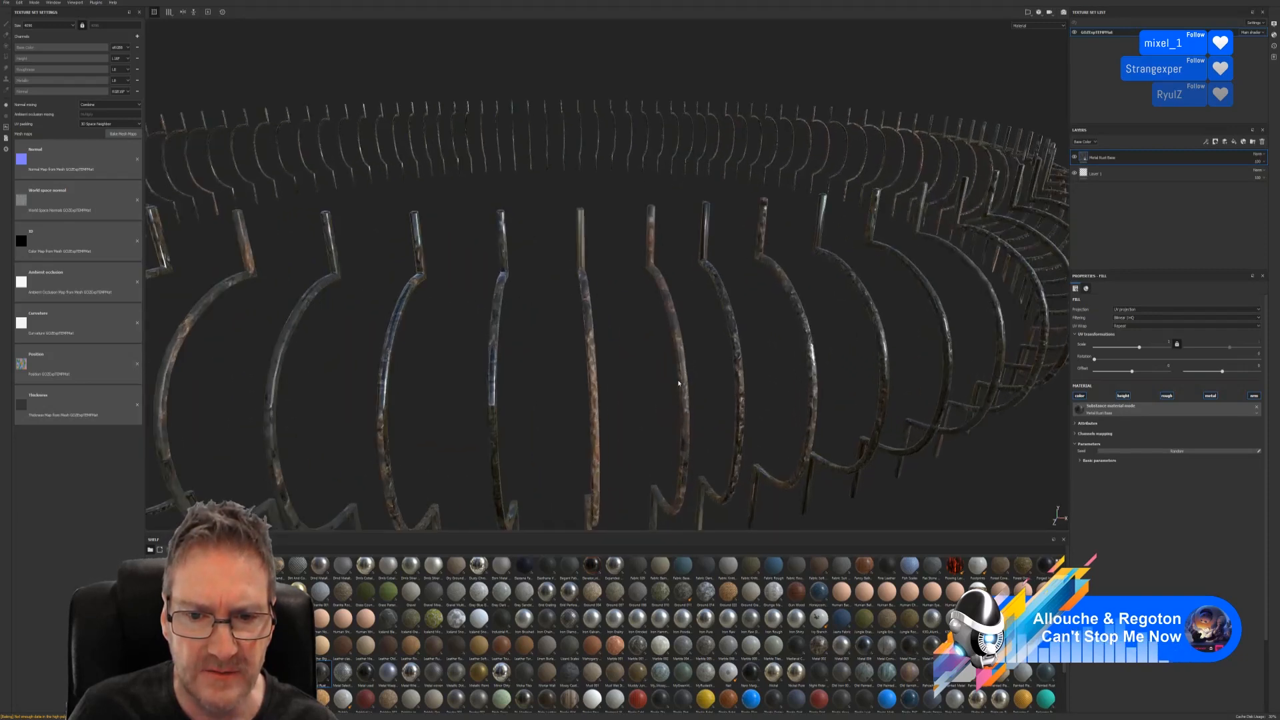
Delete the empty paint layer beneath the rusty metal fill and slightly increase the fill's UV scale.
{"action": "left_click", "coordinate": [1116, 174]}
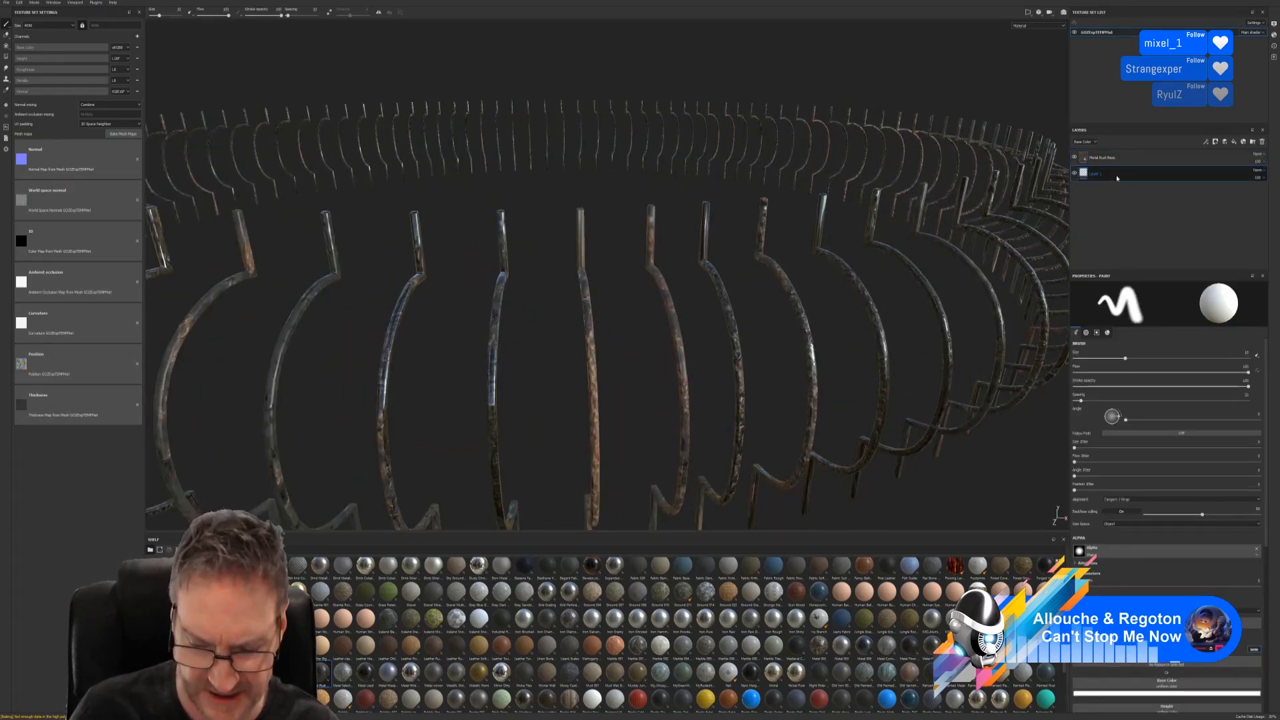
{"action": "key", "text": "Delete"}
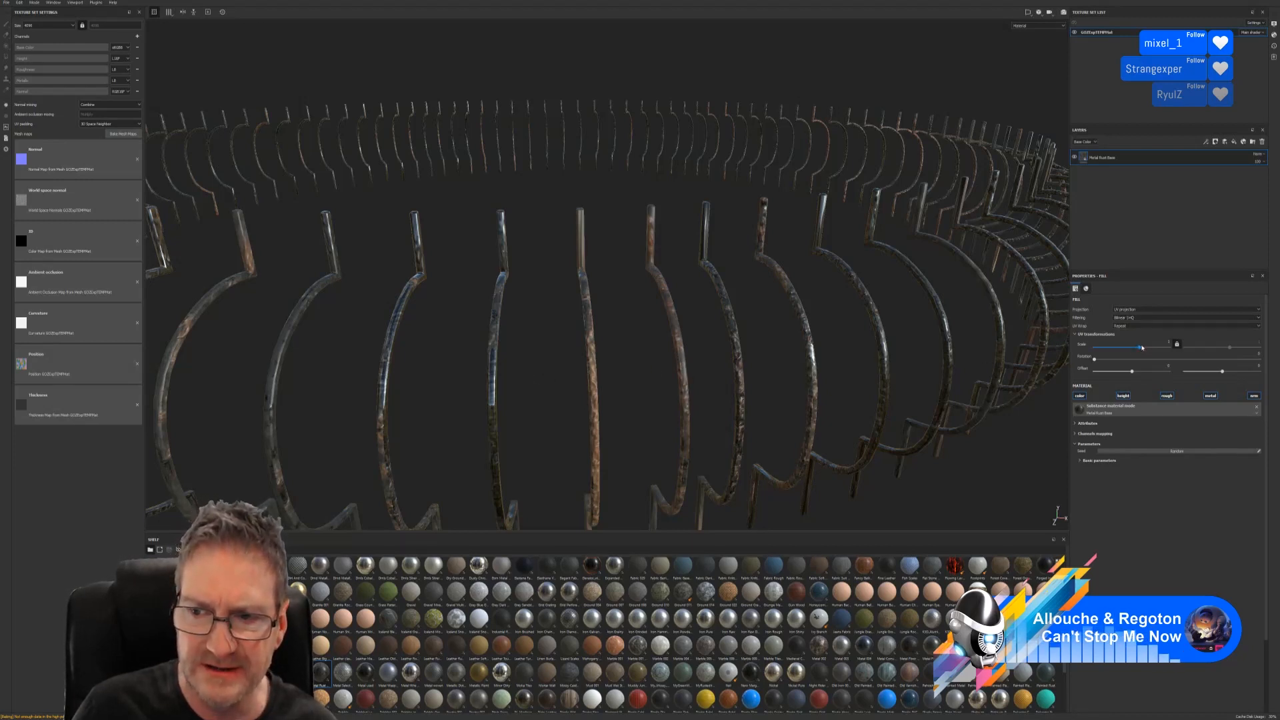
{"action": "left_click_drag", "start_coordinate": [1139, 347], "coordinate": [1144, 347]}
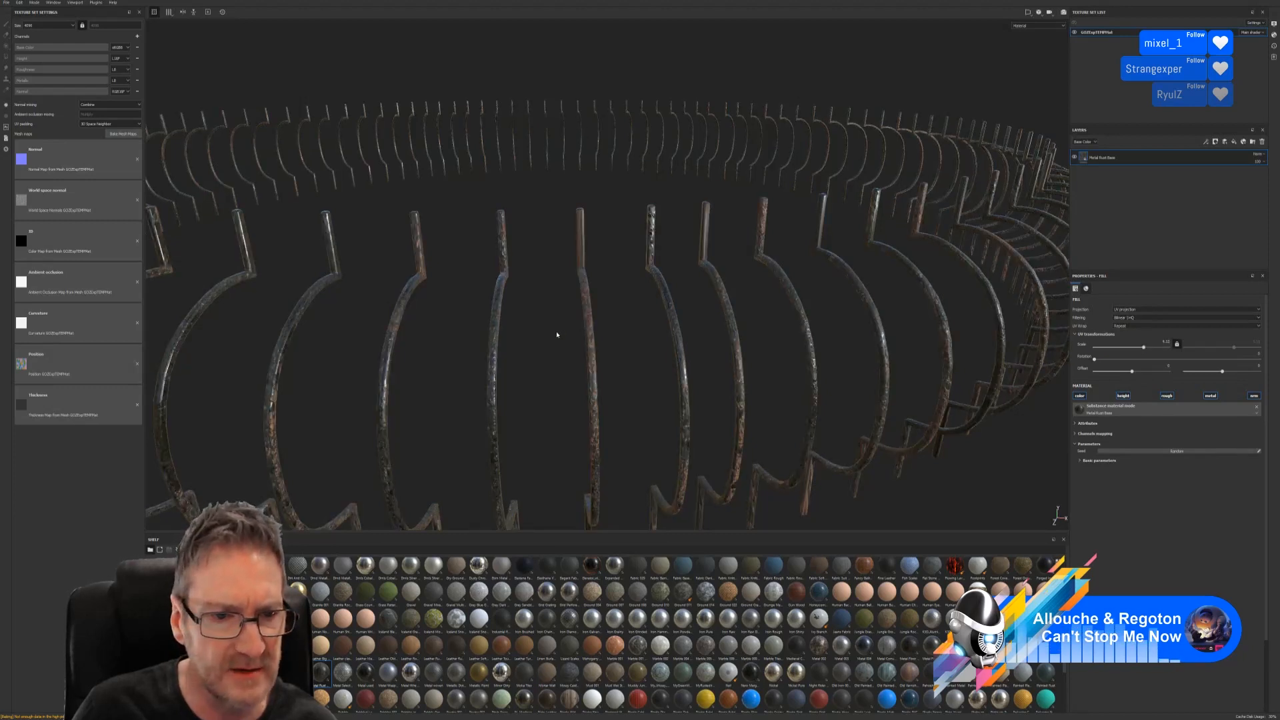
{"action": "scroll", "coordinate": [556, 334], "scroll_direction": "down", "scroll_amount": 3}
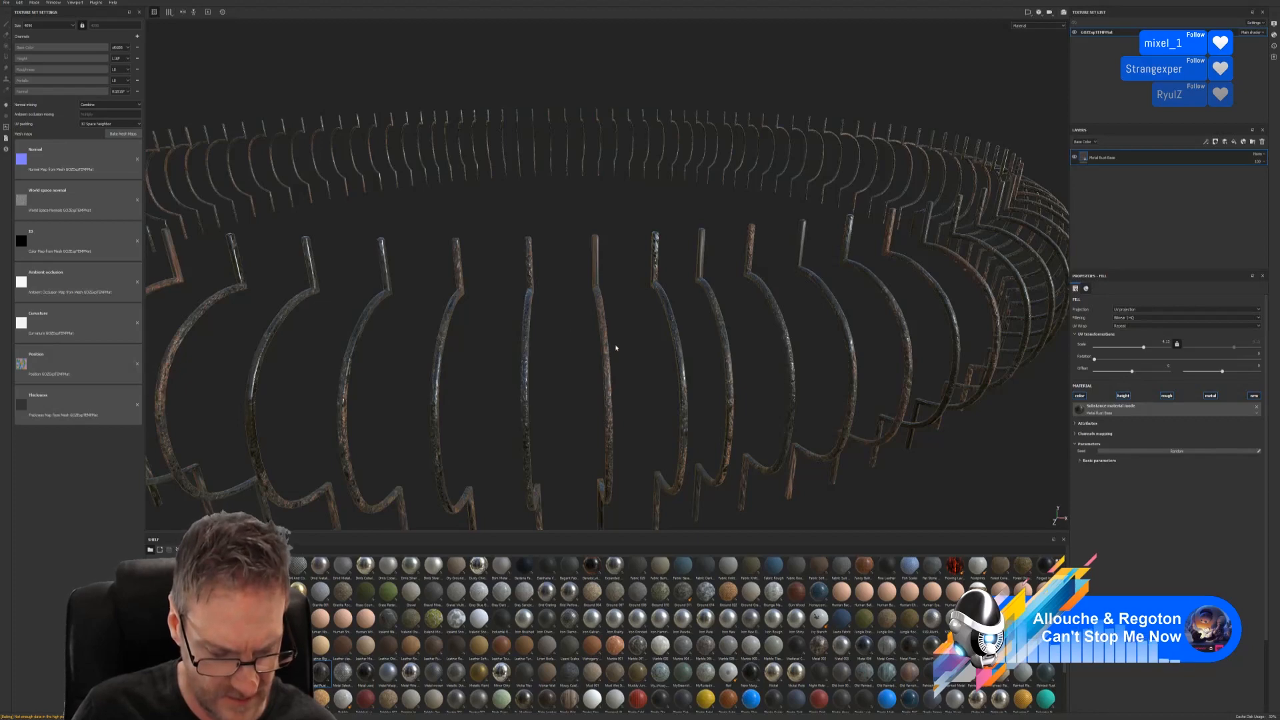
{"action": "left_click_drag", "start_coordinate": [616, 347], "coordinate": [677, 300], "text": "alt"}
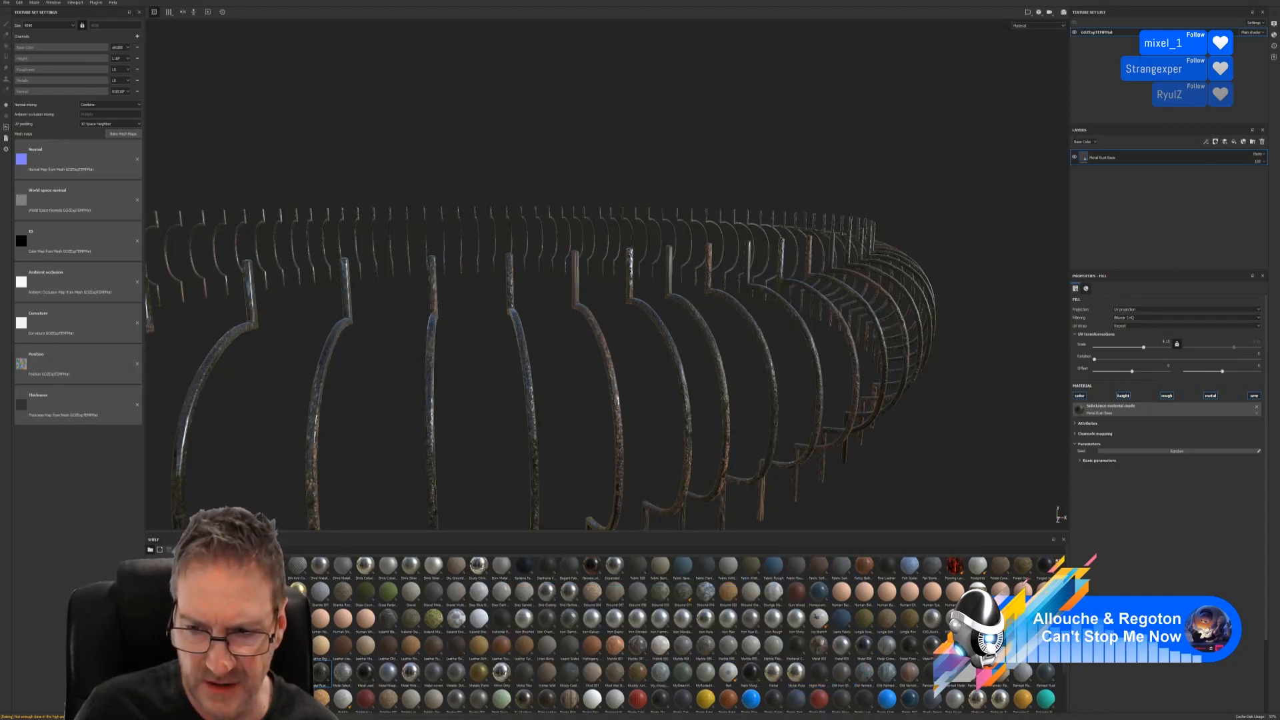
Apply the Old Painted Metal 001 (Bitmap) material to the railing as a fill layer above the rusty metal.
{"action": "scroll", "coordinate": [686, 633], "scroll_direction": "down", "scroll_amount": 2}
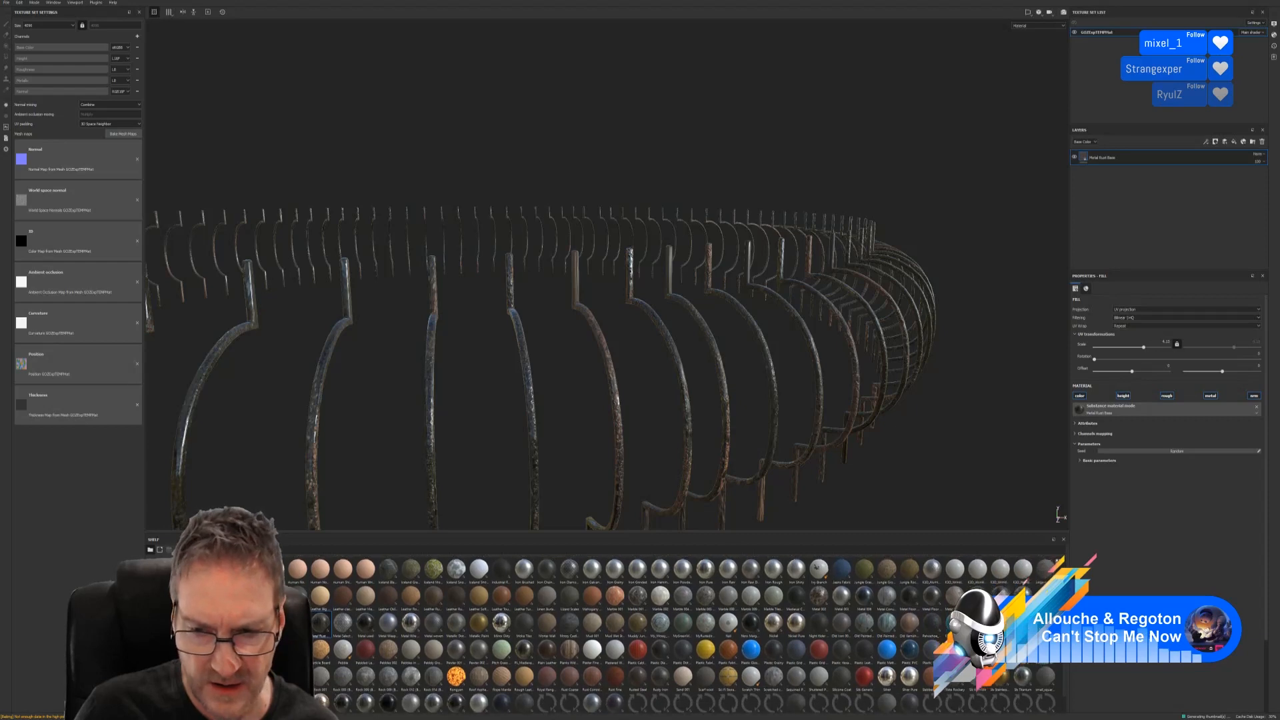
{"action": "scroll", "coordinate": [686, 633], "scroll_direction": "down", "scroll_amount": 1}
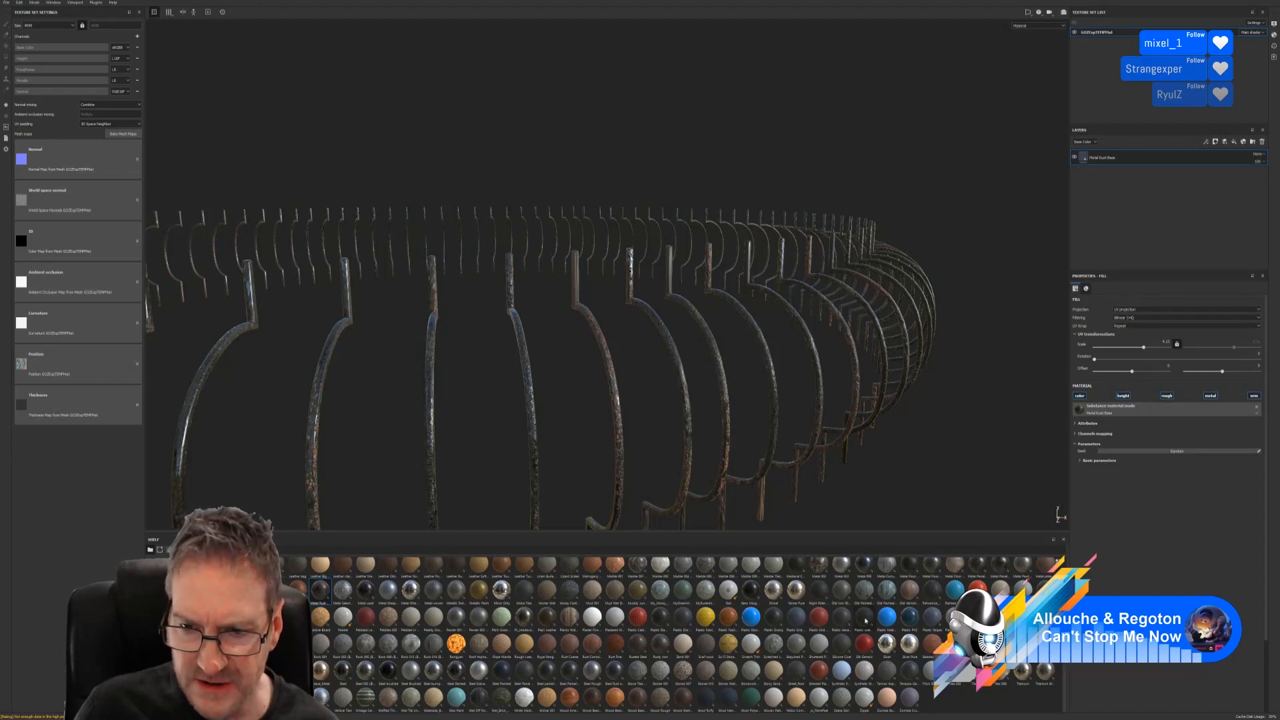
{"action": "mouse_move", "coordinate": [881, 601]}
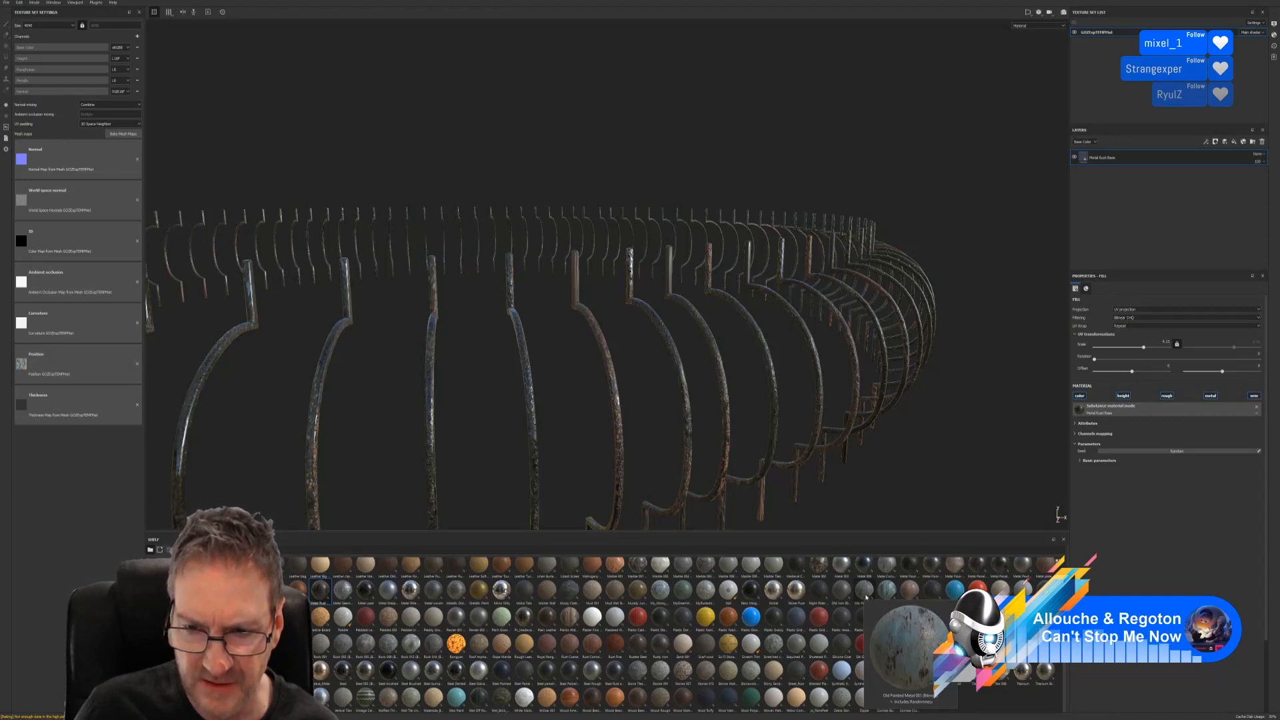
{"action": "mouse_move", "coordinate": [866, 597]}
{"action": "left_mouse_down"}
{"action": "mouse_move", "coordinate": [722, 442]}
{"action": "mouse_move", "coordinate": [687, 425]}
{"action": "left_mouse_up"}
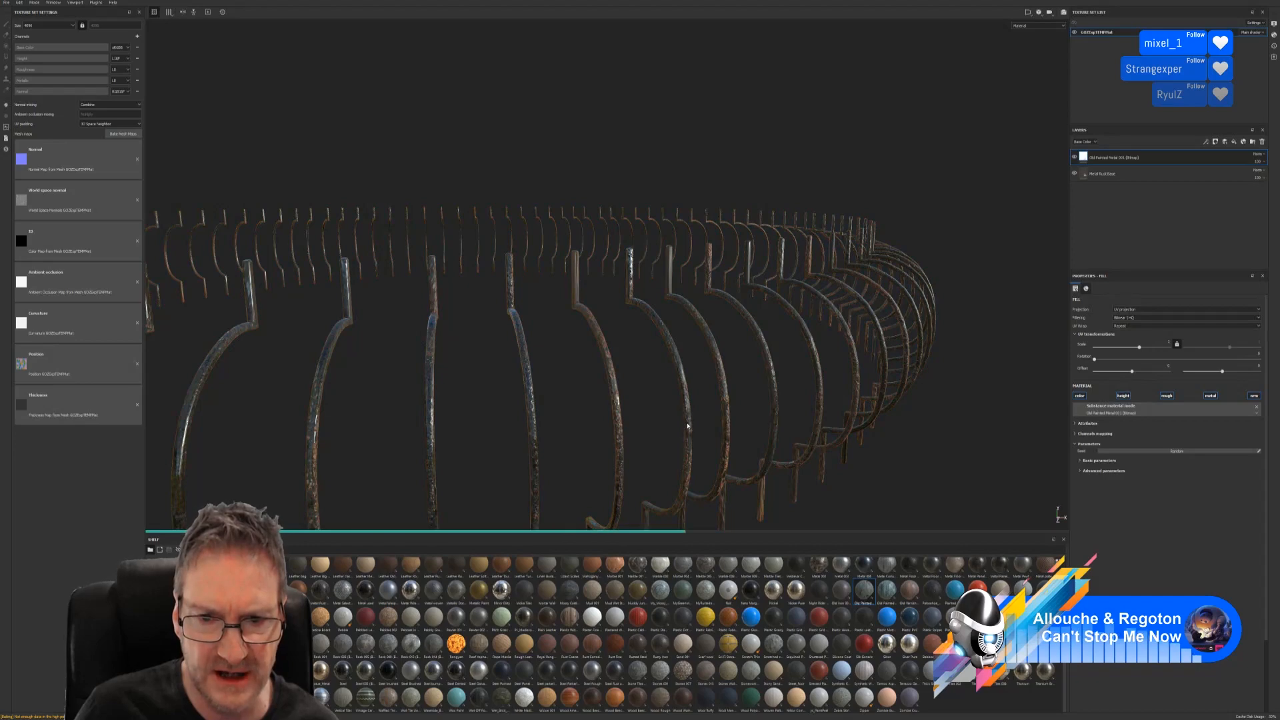
{"action": "left_click_drag", "start_coordinate": [580, 453], "coordinate": [551, 448], "text": "alt"}
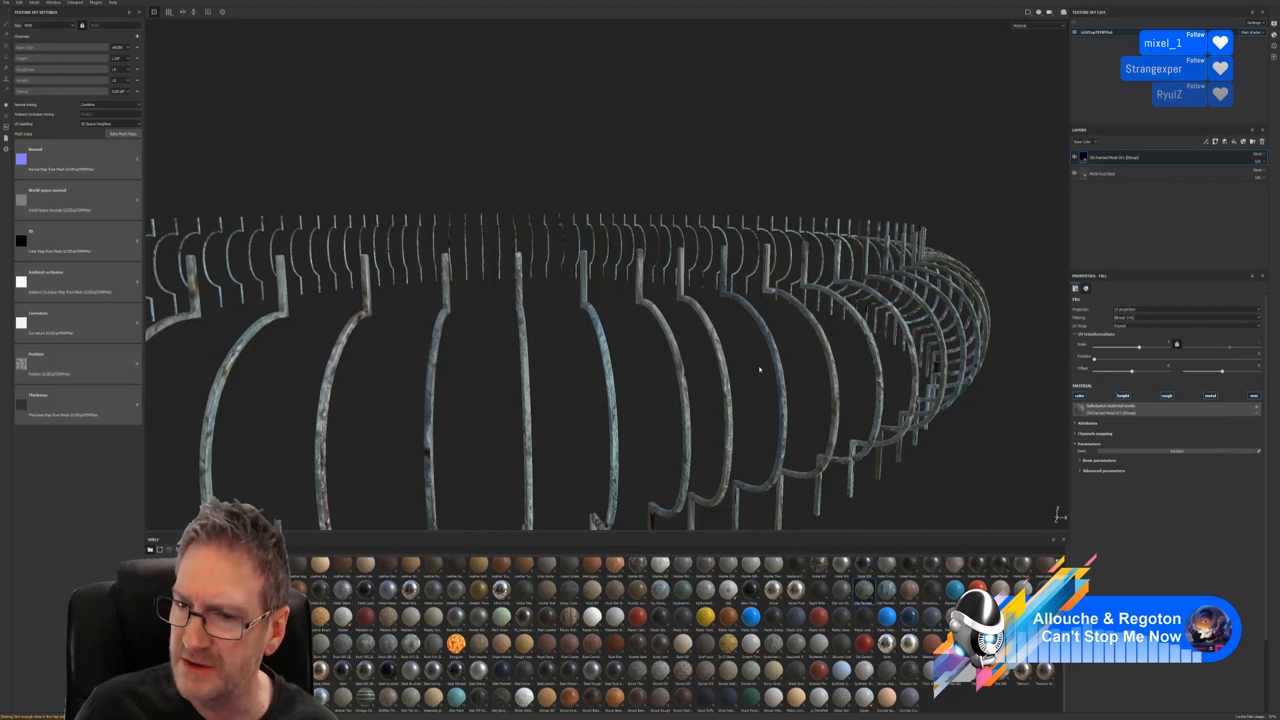
Lower the painted metal layer's luminosity to 0.48 and its saturation to about 0.28, checking the bars from different views.
{"action": "left_click", "coordinate": [1083, 471]}
{"action": "left_click", "coordinate": [1080, 461]}
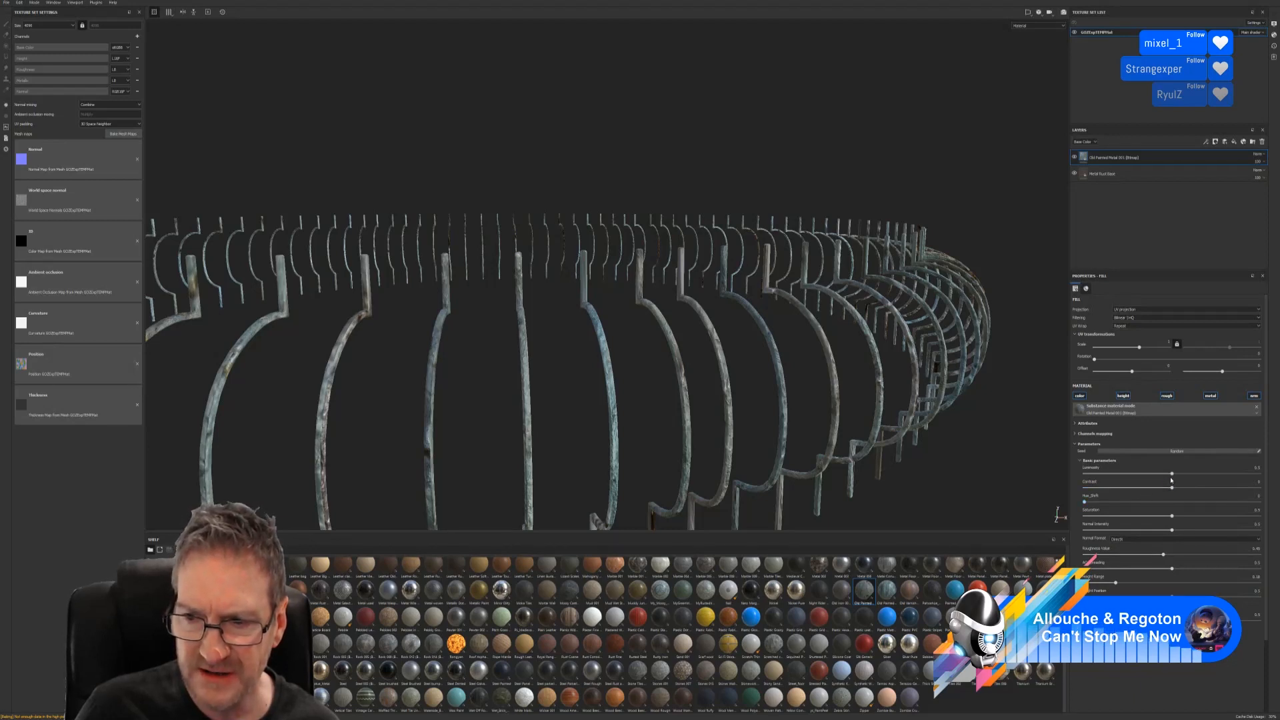
{"action": "left_click_drag", "start_coordinate": [1173, 475], "coordinate": [1168, 475]}
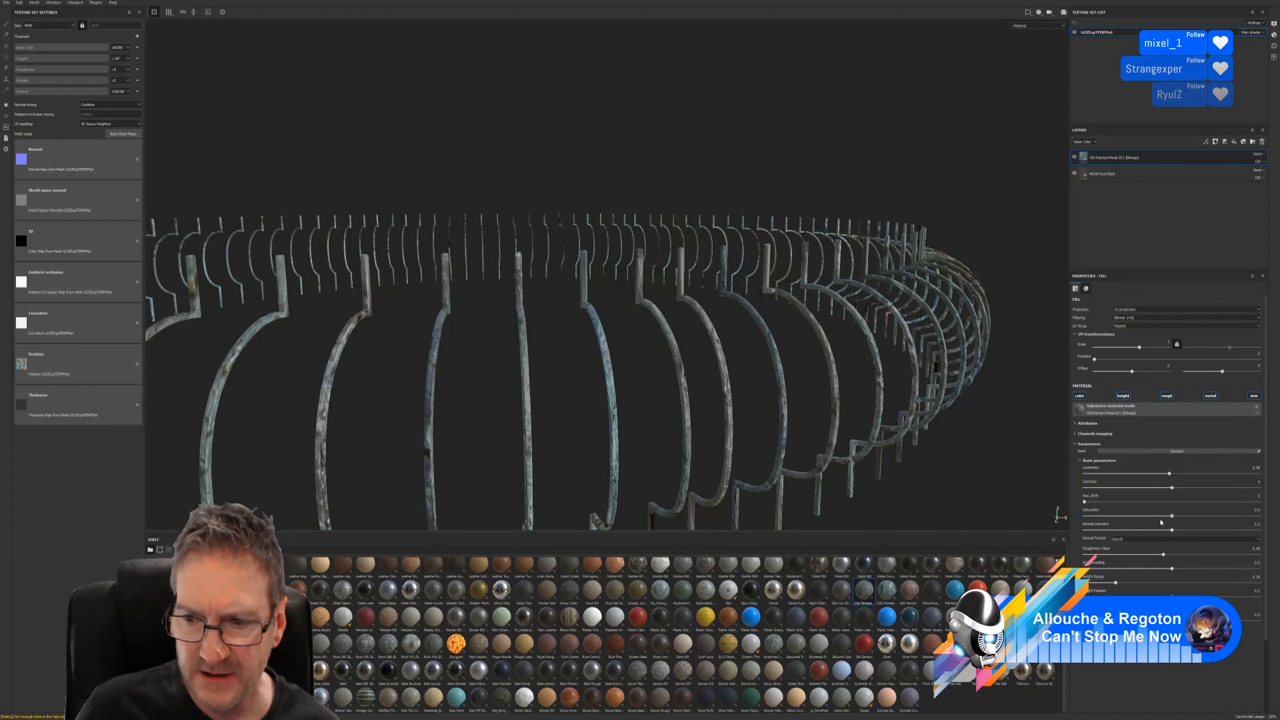
{"action": "left_click_drag", "start_coordinate": [1171, 517], "coordinate": [1134, 519]}
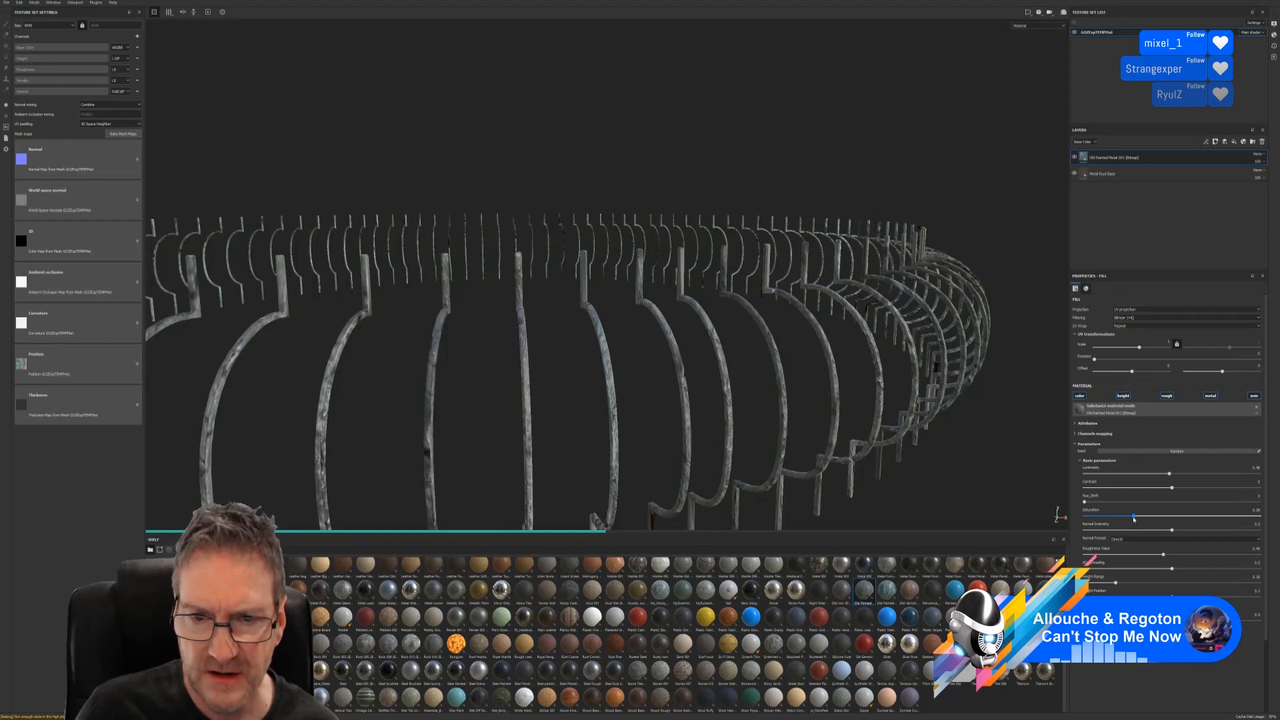
{"action": "scroll", "coordinate": [593, 395], "scroll_direction": "up", "scroll_amount": 3}
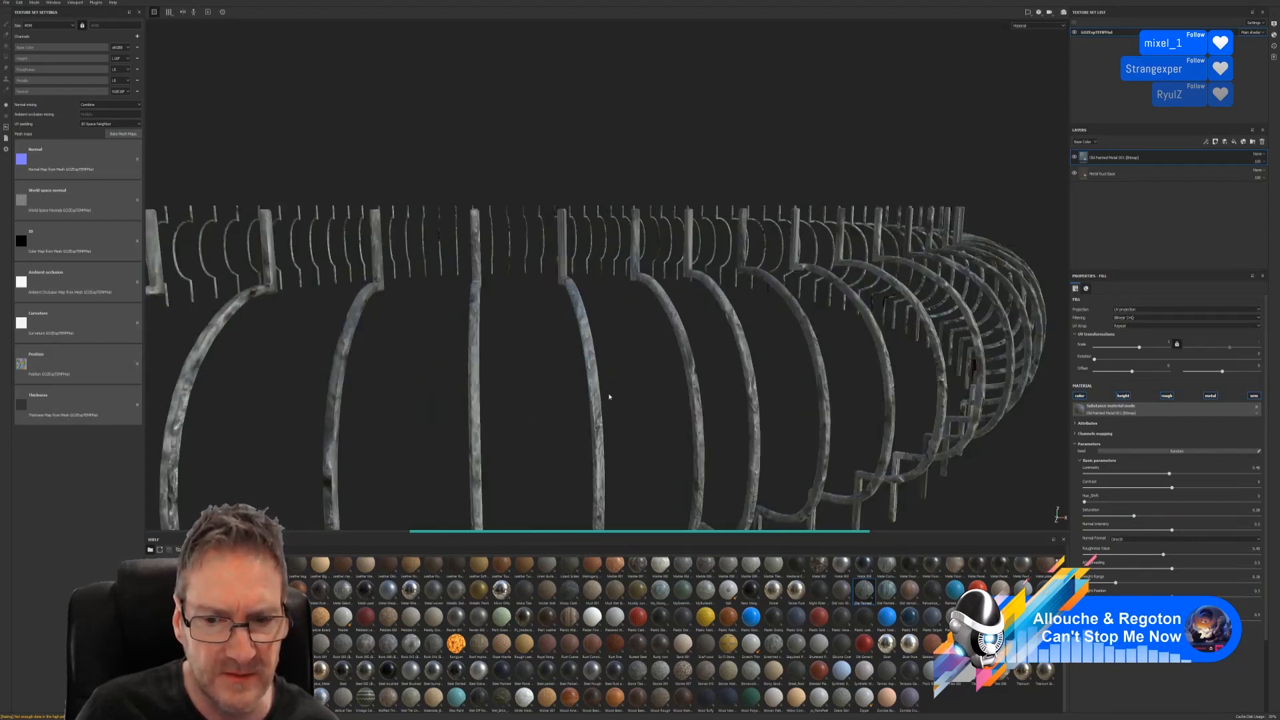
{"action": "scroll", "coordinate": [608, 397], "scroll_direction": "down", "scroll_amount": 3}
{"action": "left_click_drag", "start_coordinate": [597, 420], "coordinate": [719, 420], "text": "alt"}
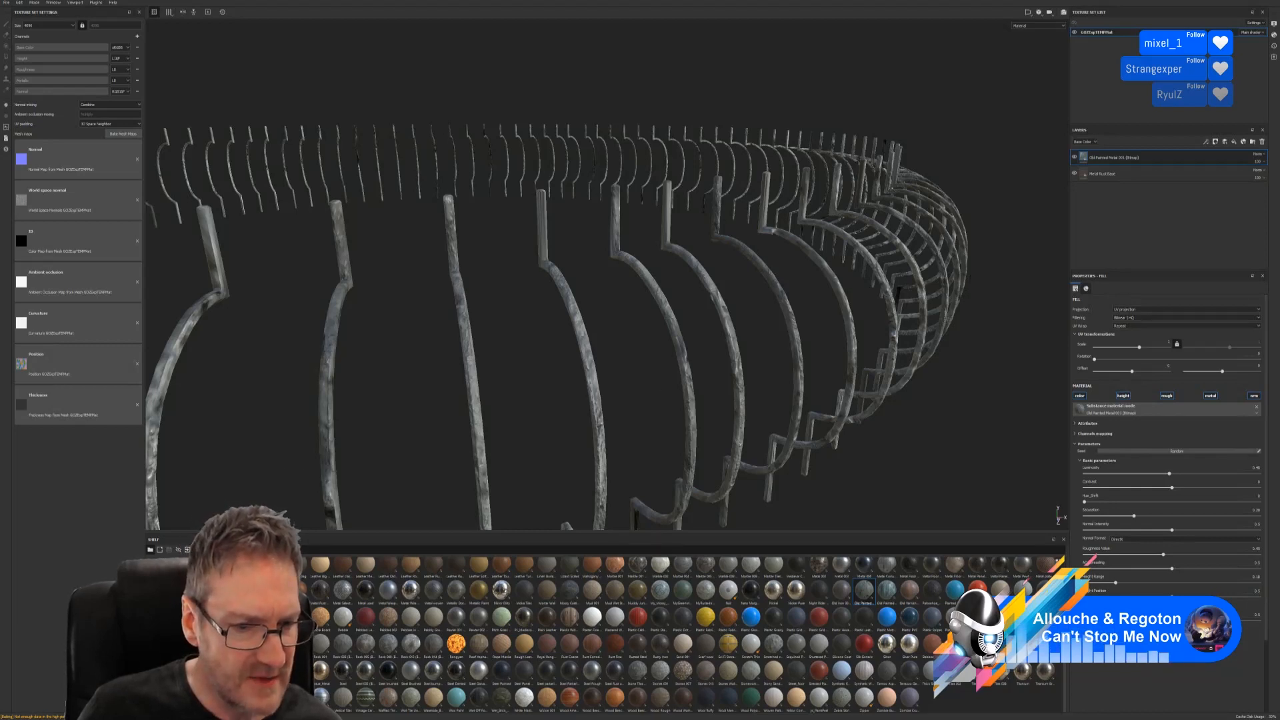
Add the Edges Scratched smart mask to the Old Painted Metal layer.
{"action": "left_click", "coordinate": [163, 653]}
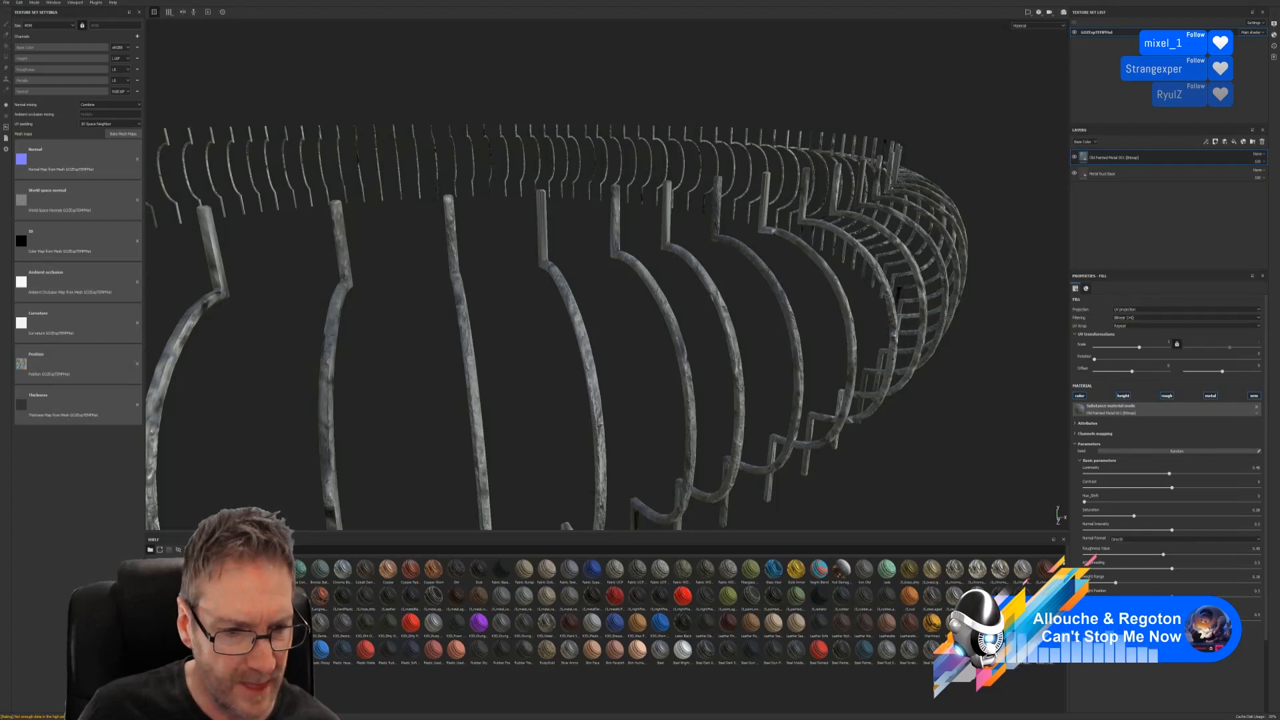
{"action": "left_click", "coordinate": [164, 661]}
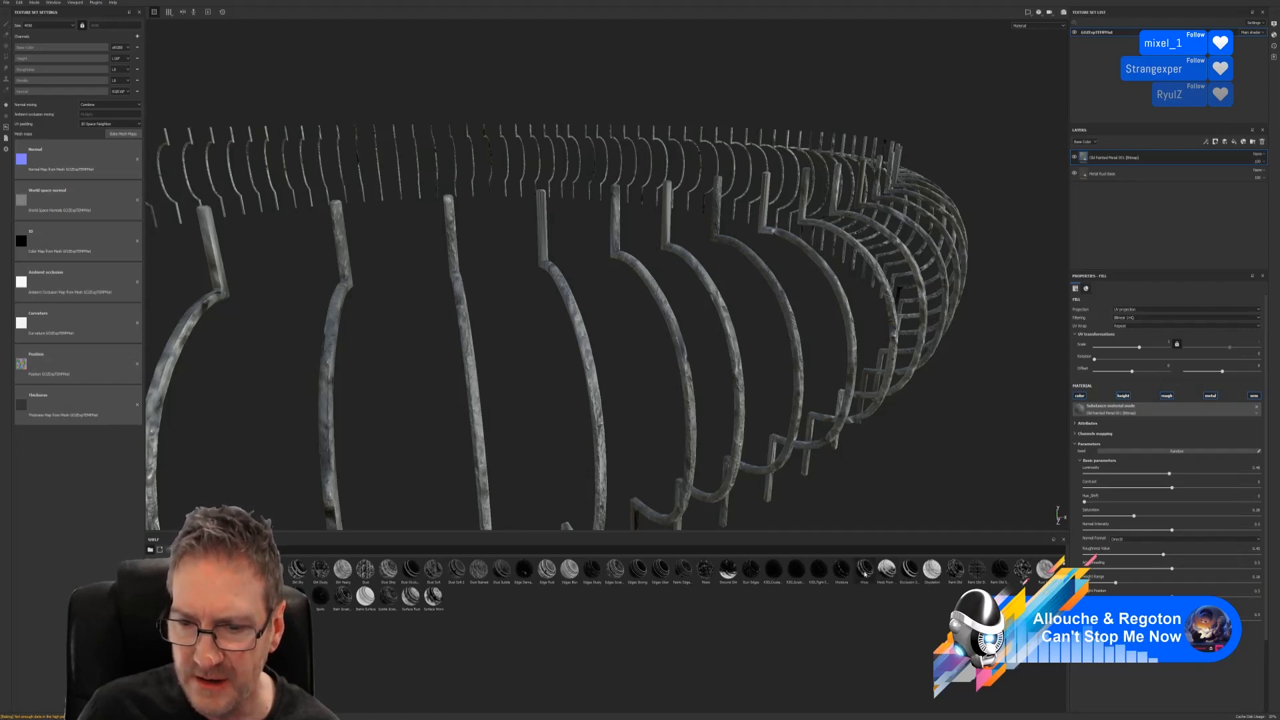
{"action": "mouse_move", "coordinate": [864, 573]}
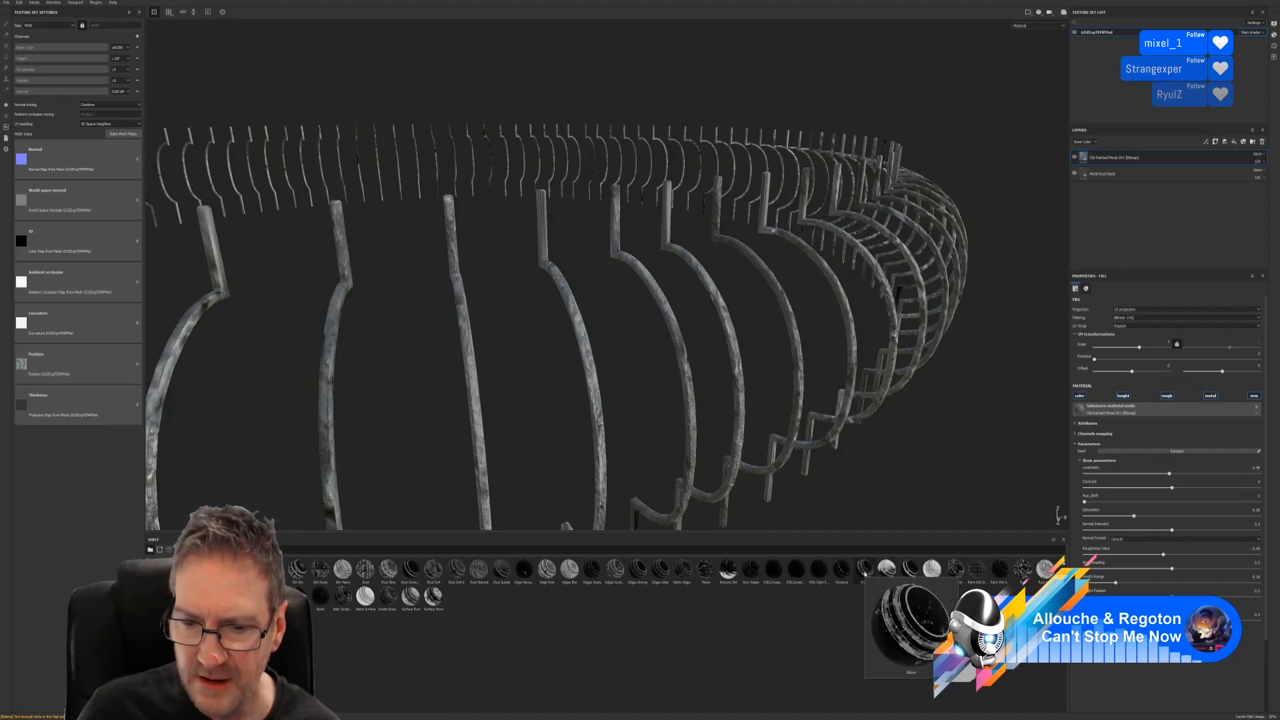
{"action": "mouse_move", "coordinate": [668, 569]}
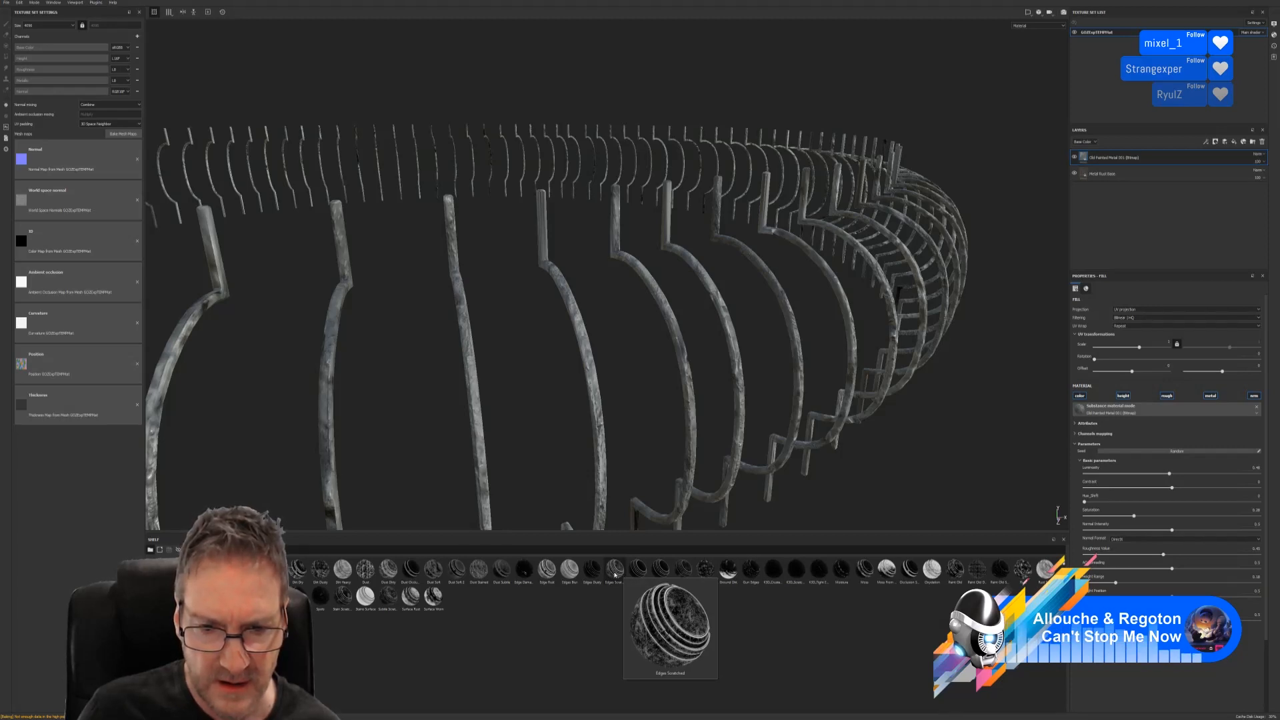
{"action": "left_click_drag", "start_coordinate": [615, 575], "coordinate": [1141, 163]}
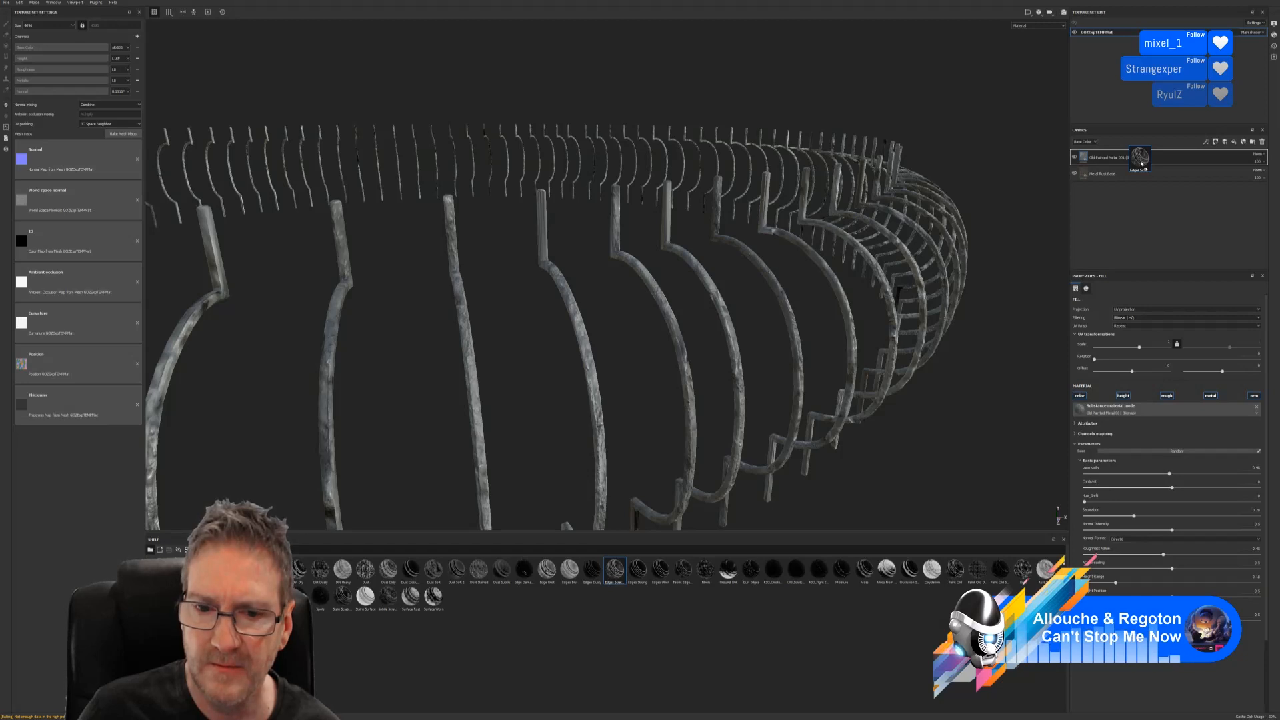
{"action": "left_click_drag", "start_coordinate": [1141, 163], "coordinate": [1139, 162]}
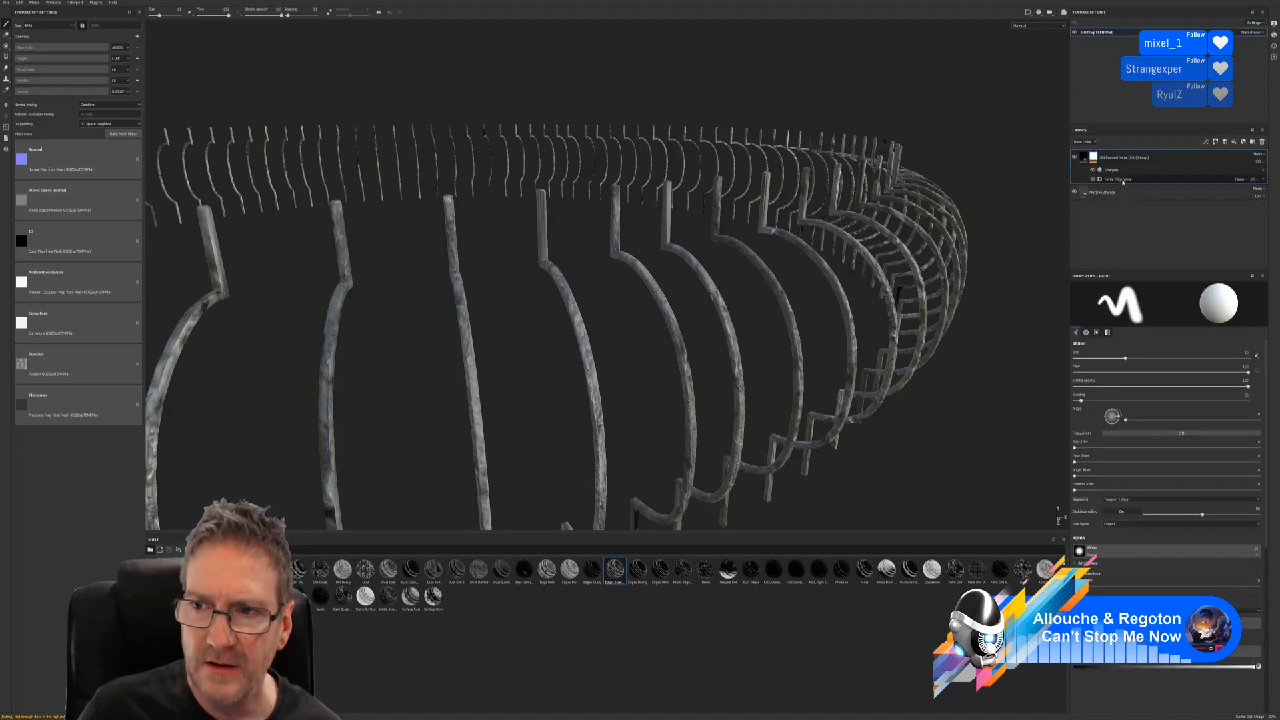
Lower the wear level of the painted metal mask's Metal Edge Wear generator to 0.1, checking the bars from different views.
{"action": "left_click", "coordinate": [1123, 180]}
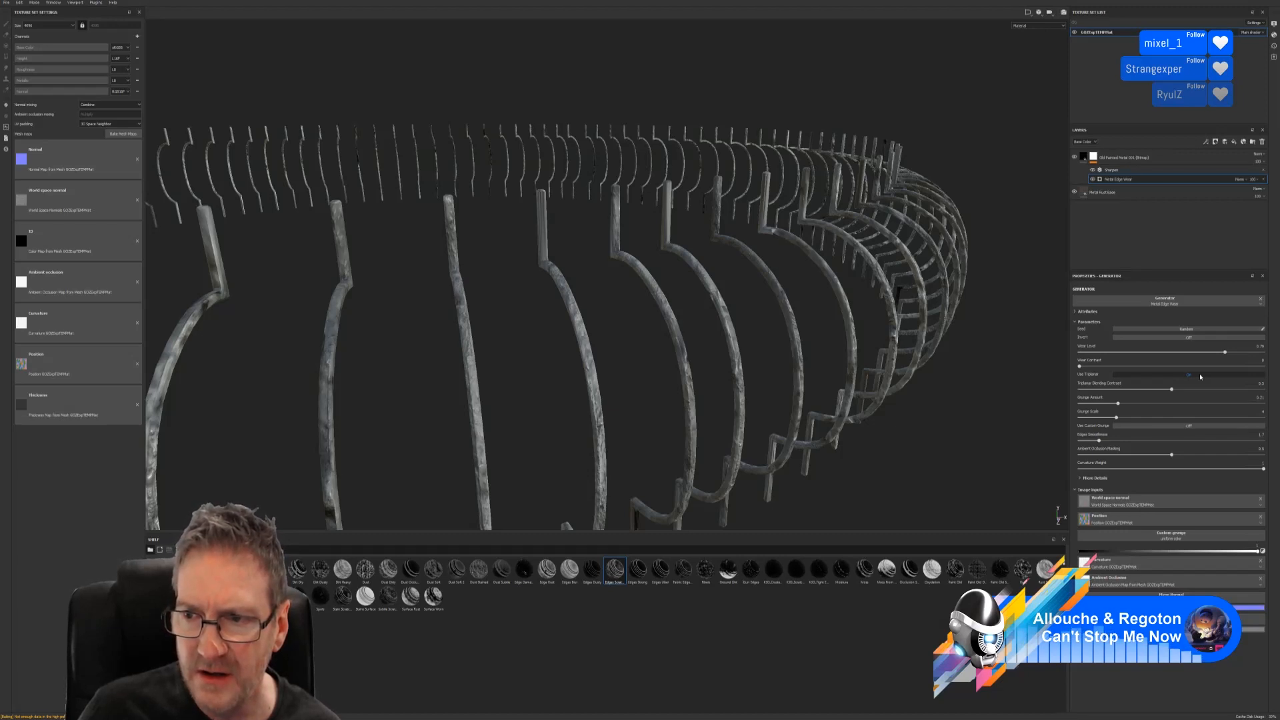
{"action": "left_click_drag", "start_coordinate": [1223, 355], "coordinate": [1122, 361]}
{"action": "left_click_drag", "start_coordinate": [947, 373], "coordinate": [514, 386], "text": "alt"}
{"action": "right_click_drag", "start_coordinate": [619, 377], "coordinate": [694, 366], "text": "alt"}
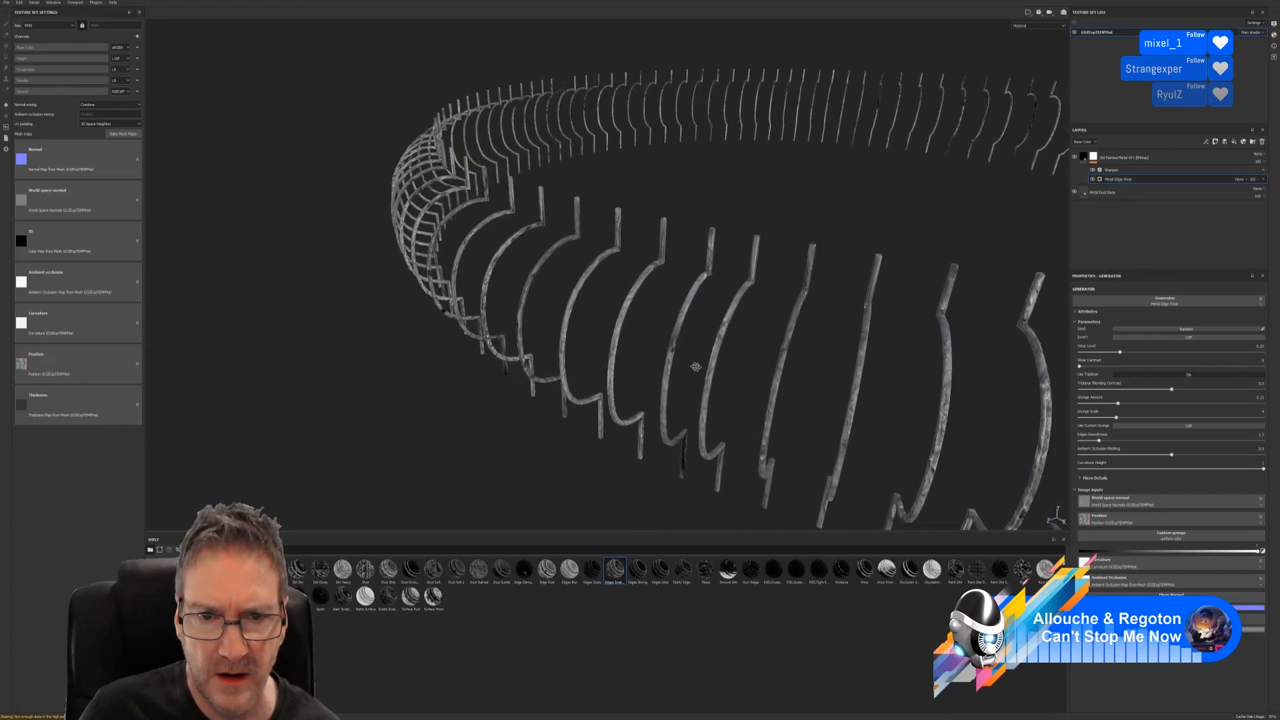
{"action": "middle_click_drag", "start_coordinate": [694, 366], "coordinate": [460, 290], "text": "alt"}
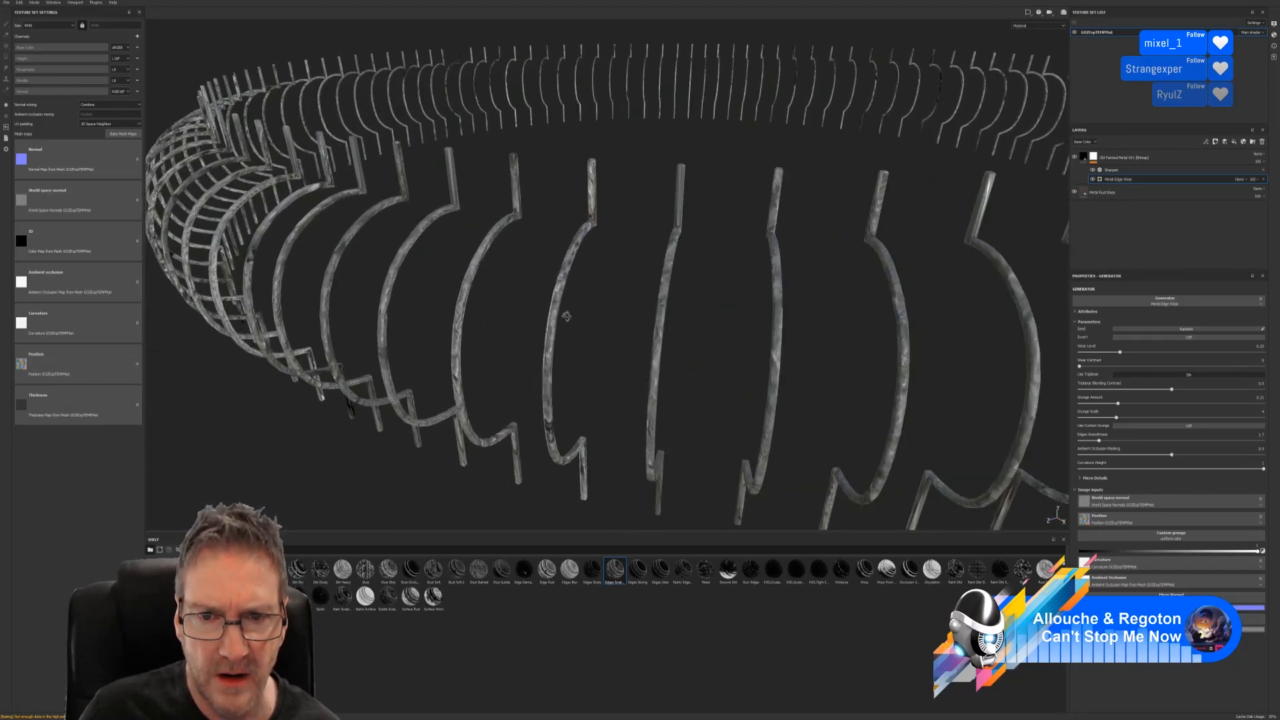
{"action": "left_click_drag", "start_coordinate": [546, 251], "coordinate": [686, 373], "text": "alt"}
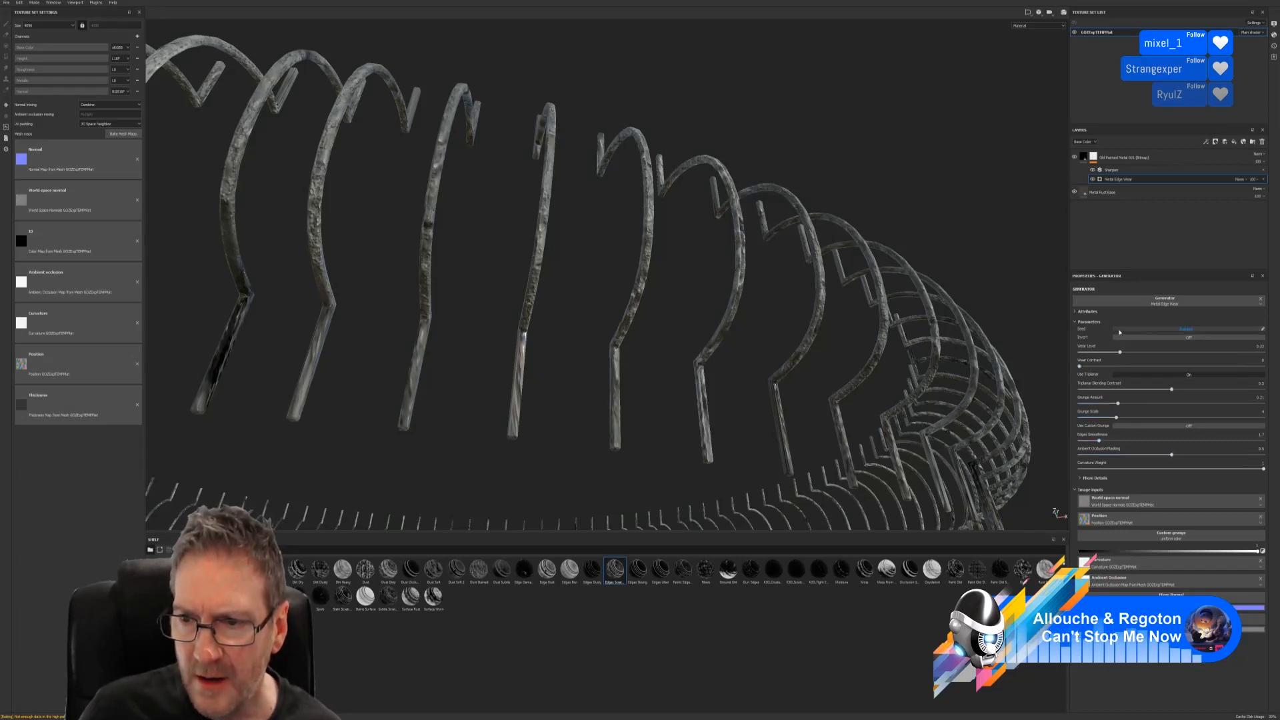
{"action": "left_click_drag", "start_coordinate": [1120, 352], "coordinate": [1159, 354]}
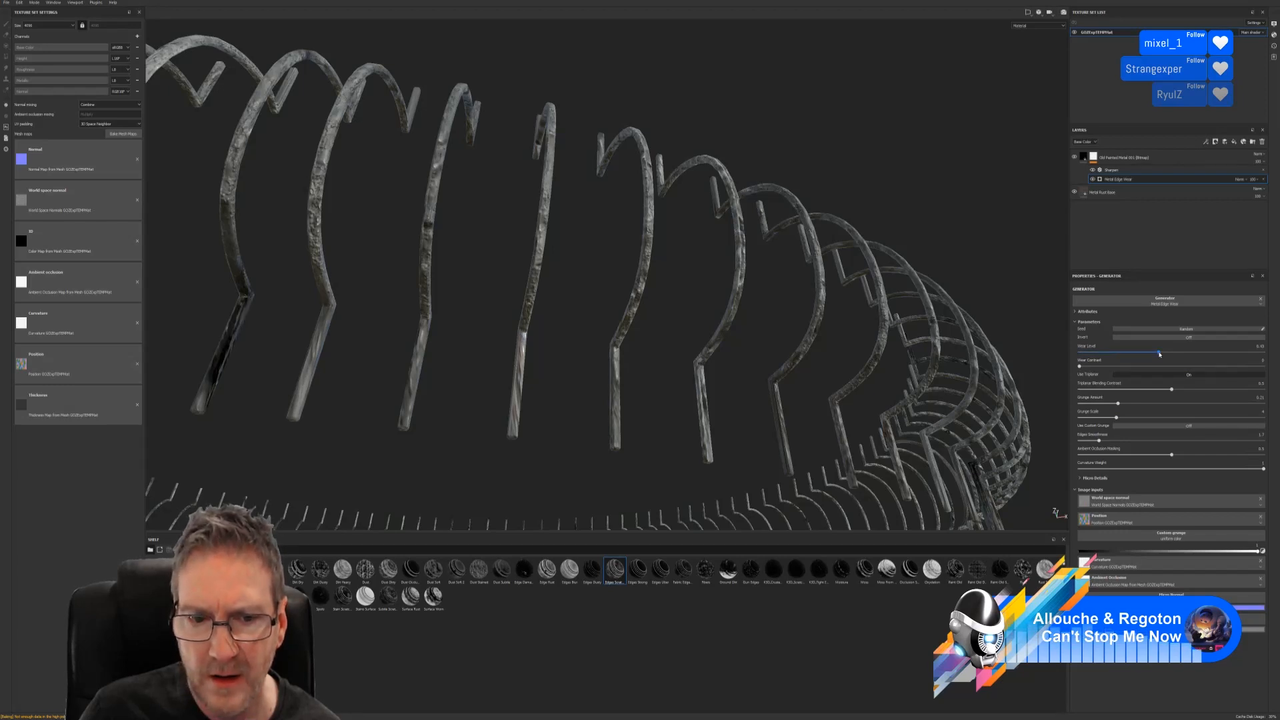
{"action": "left_click_drag", "start_coordinate": [1182, 353], "coordinate": [1192, 354]}
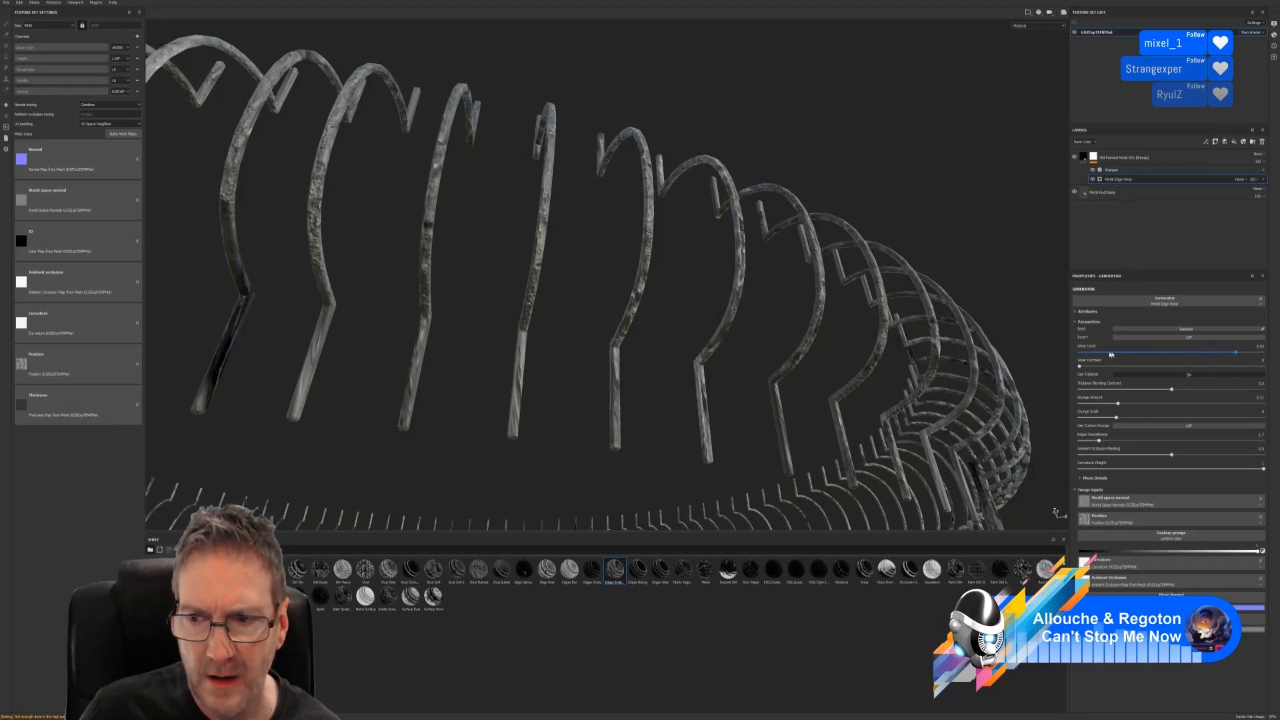
{"action": "left_click_drag", "start_coordinate": [1111, 354], "coordinate": [1098, 354]}
{"action": "left_click_drag", "start_coordinate": [626, 313], "coordinate": [691, 324], "text": "alt"}
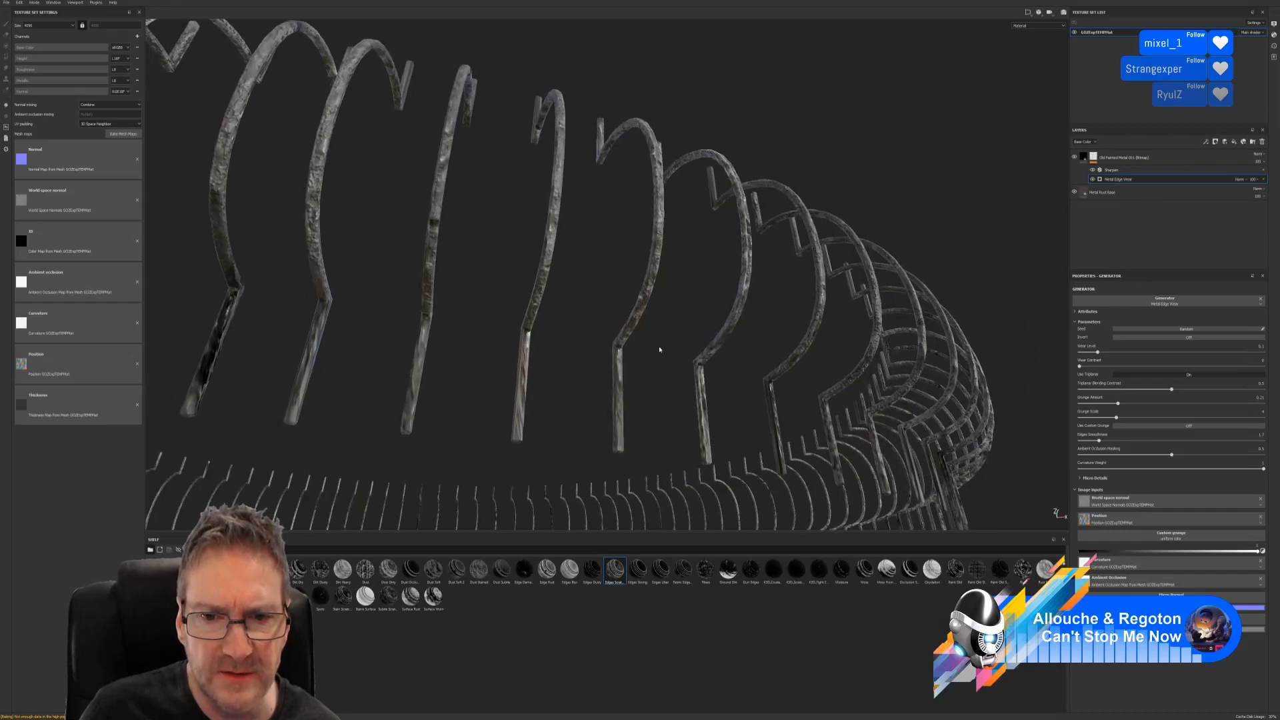
{"action": "right_click_drag", "start_coordinate": [660, 350], "coordinate": [576, 292], "text": "alt"}
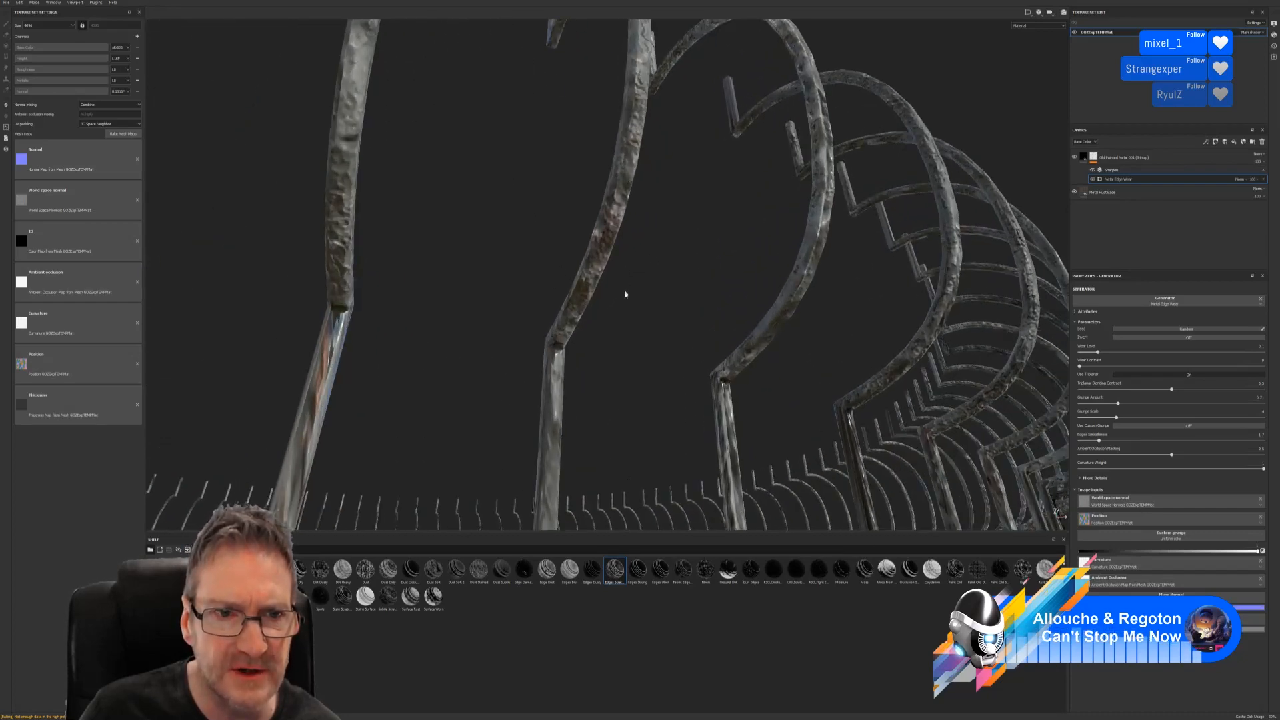
{"action": "left_click_drag", "start_coordinate": [625, 293], "coordinate": [613, 384], "text": "alt"}
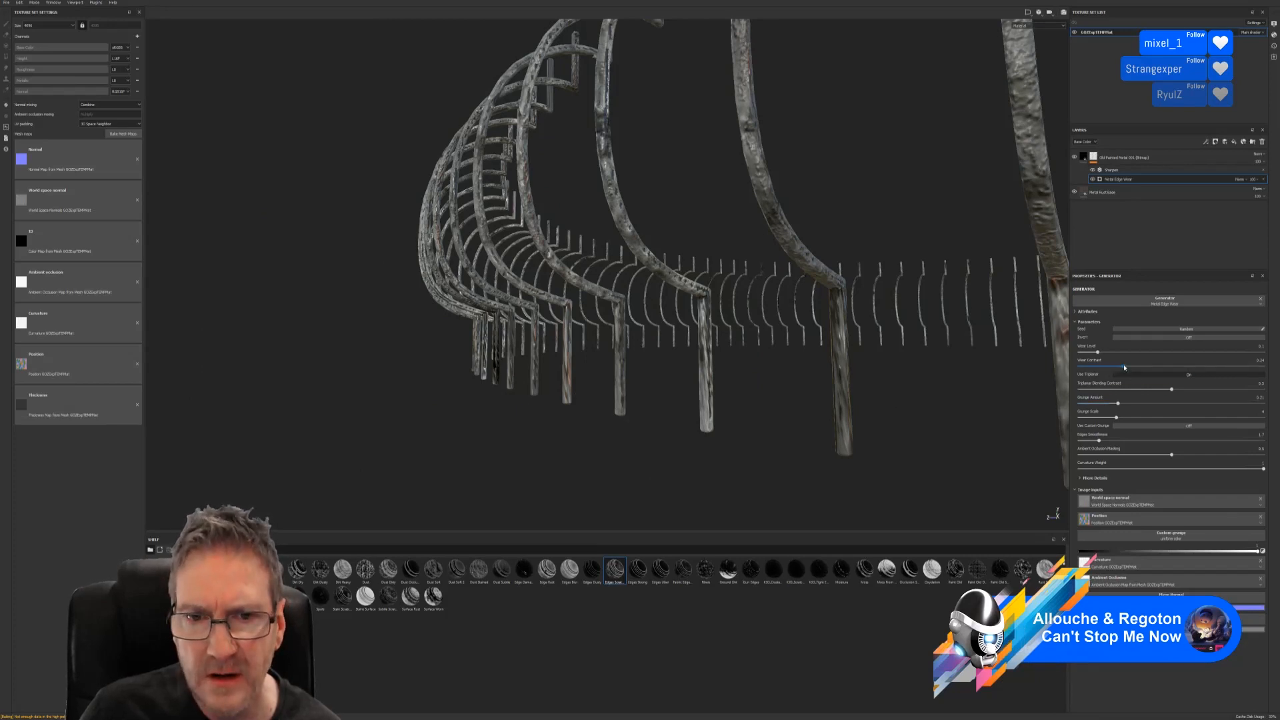
Raise the Metal Edge Wear generator's wear contrast to about 0.49 and its grunge amount to about 0.72.
{"action": "left_click", "coordinate": [1169, 367]}
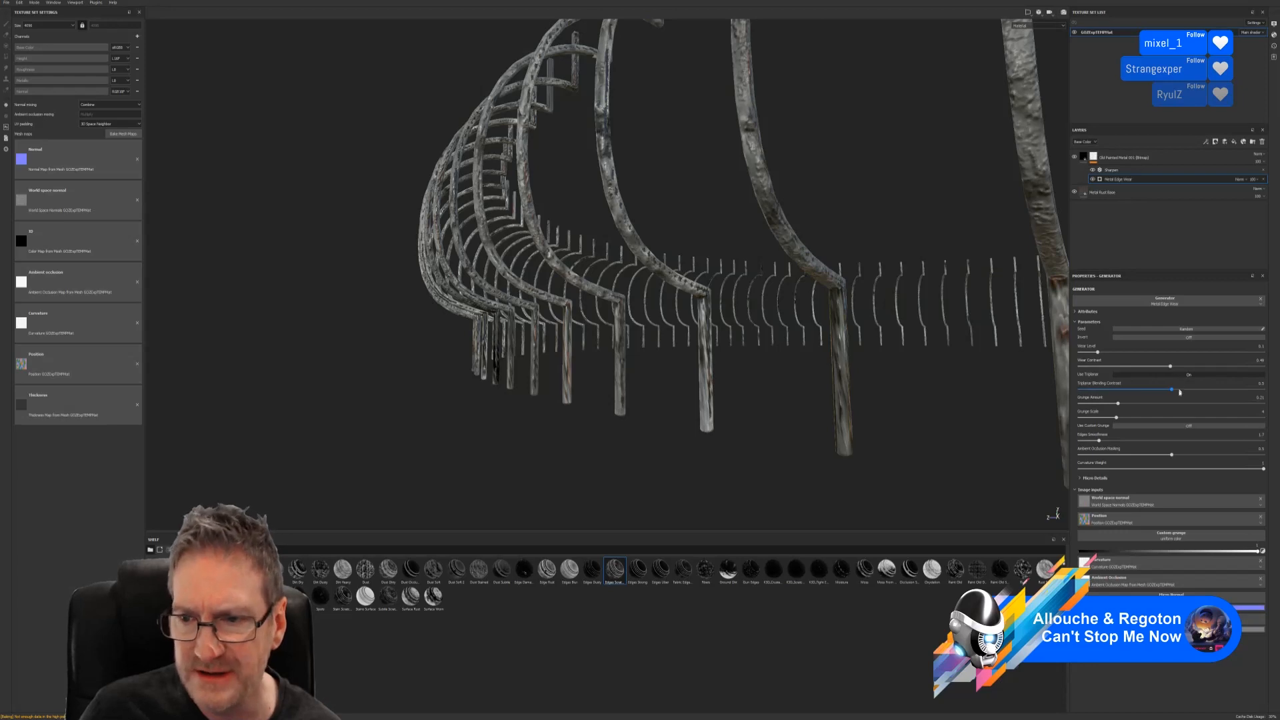
{"action": "left_click", "coordinate": [1091, 403]}
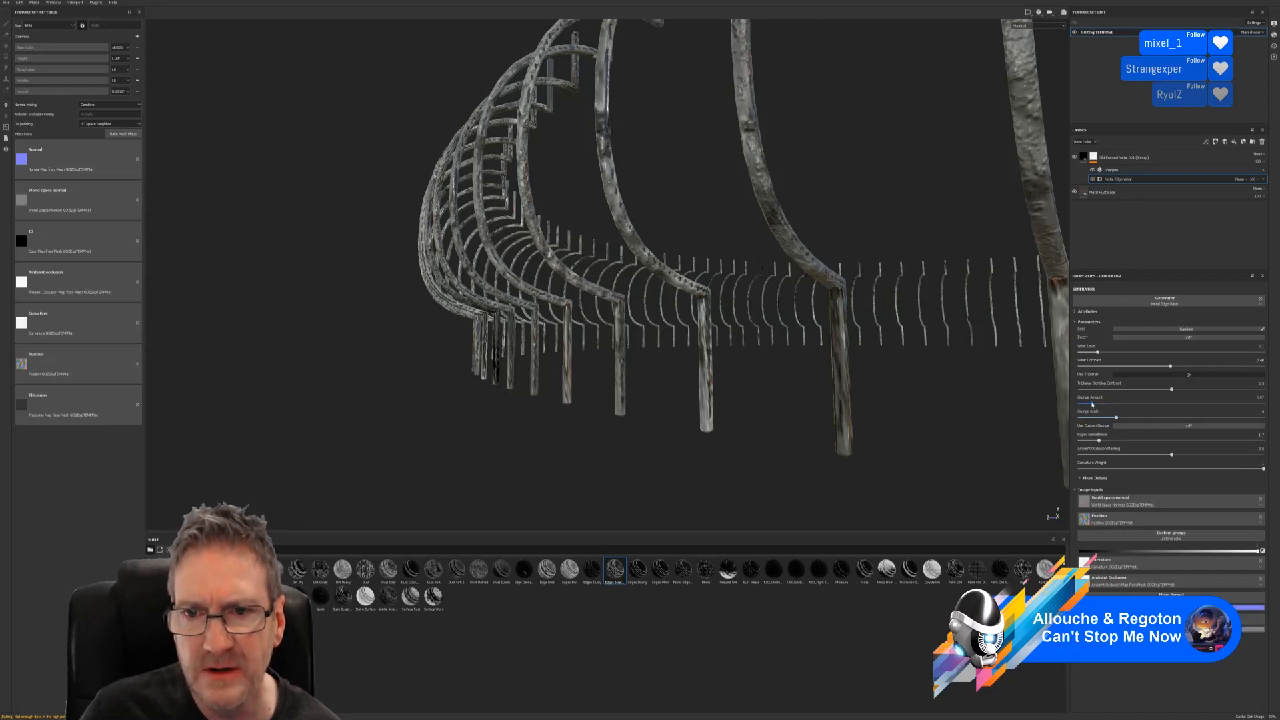
{"action": "left_click", "coordinate": [1181, 403]}
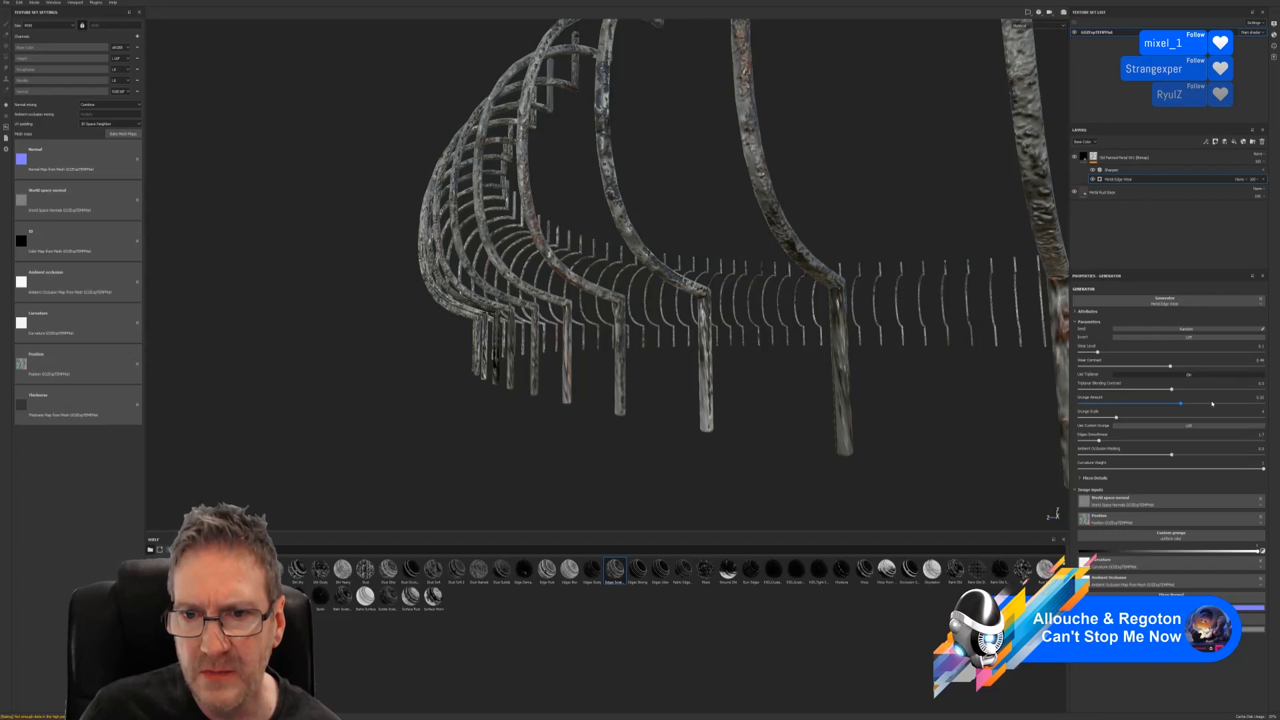
{"action": "left_click", "coordinate": [1212, 404]}
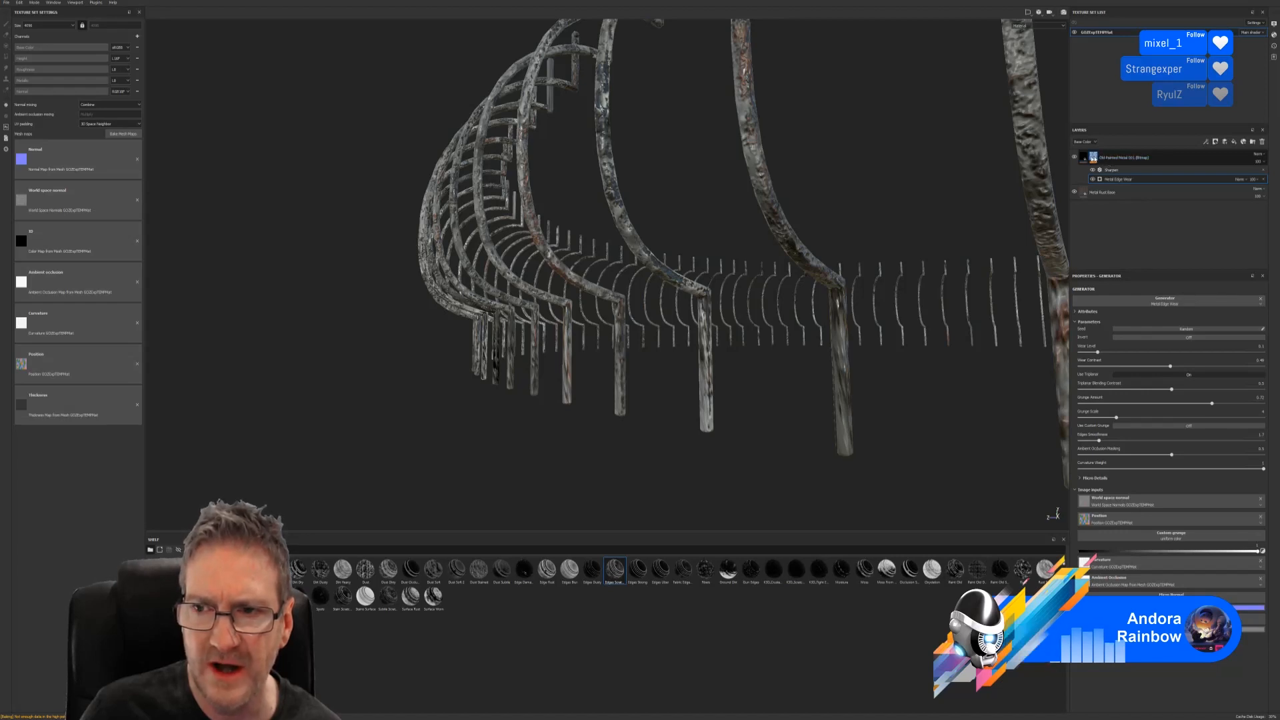
Check the painted metal layer's fill settings, return to its edge wear generator, and examine the worn bars from several angles.
{"action": "left_click", "coordinate": [1084, 158]}
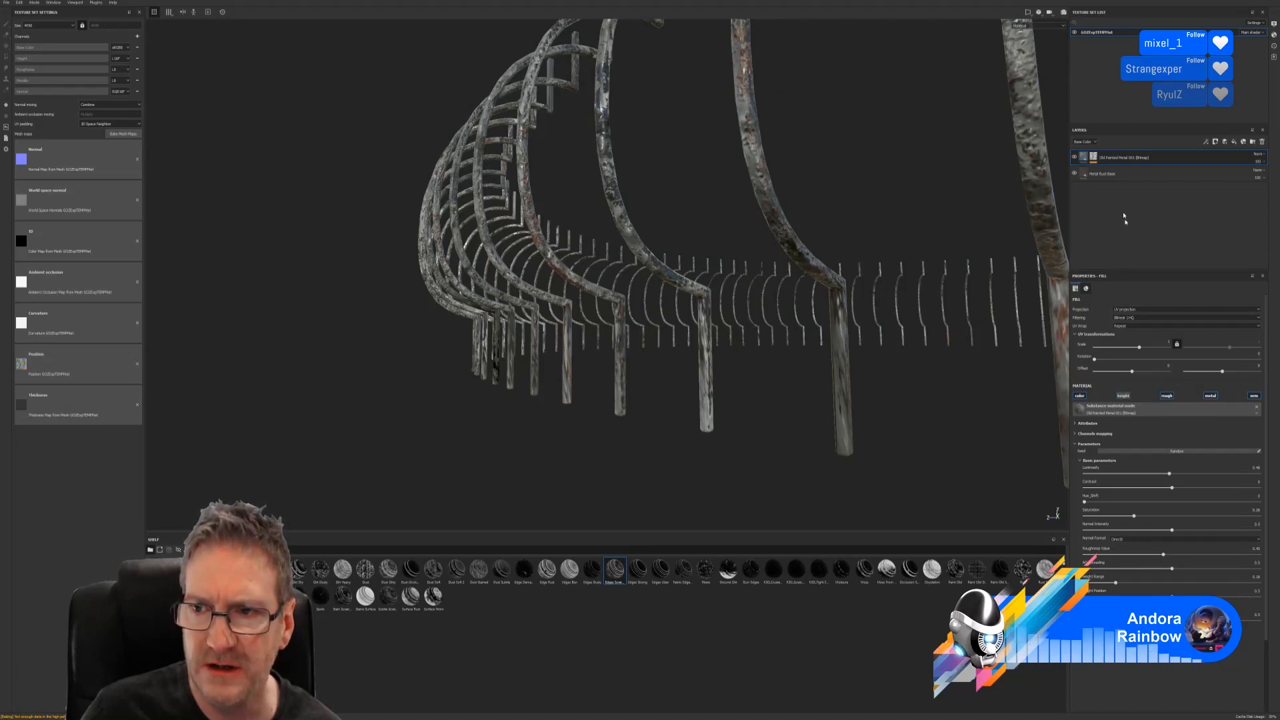
{"action": "left_click", "coordinate": [1093, 158]}
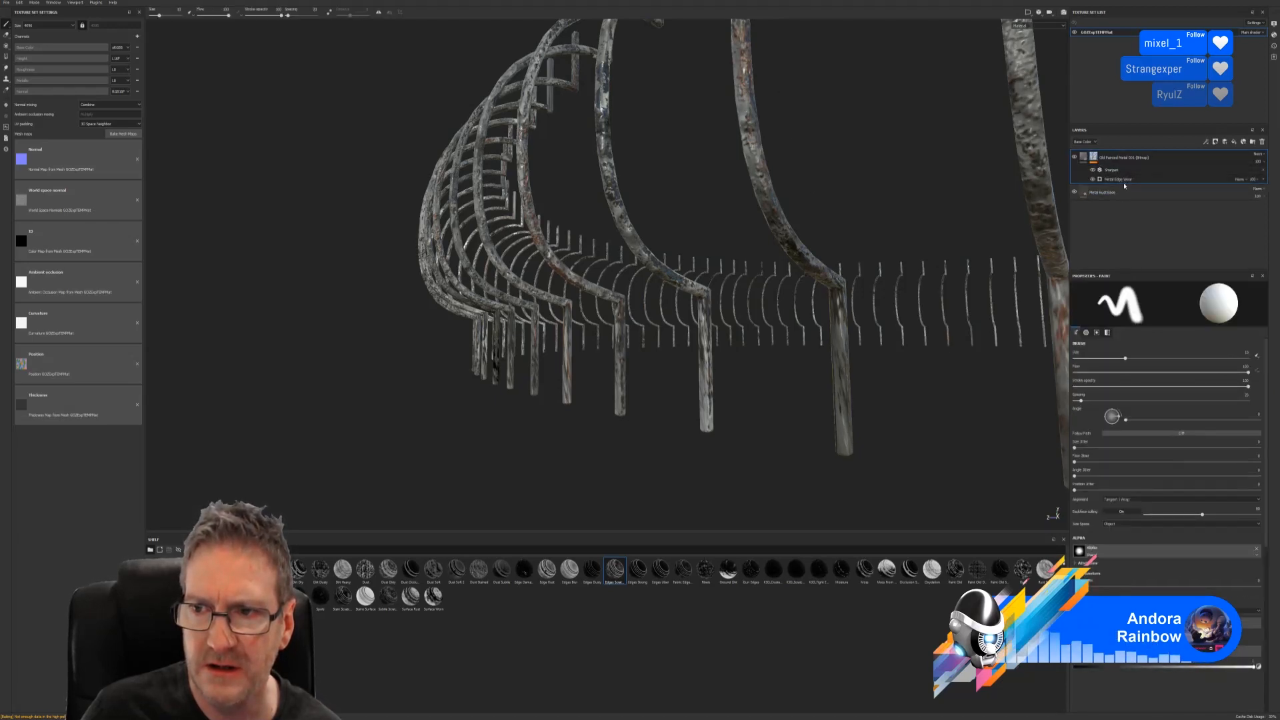
{"action": "left_click", "coordinate": [1124, 179]}
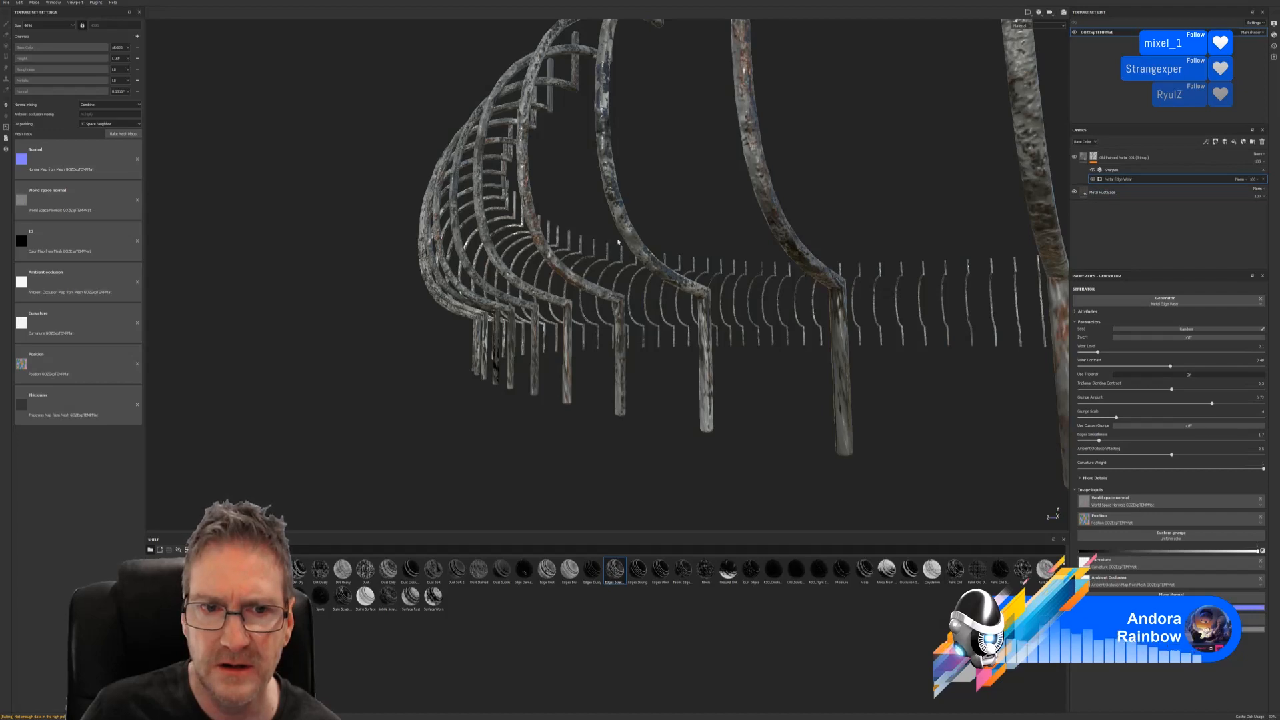
{"action": "left_click_drag", "start_coordinate": [618, 242], "coordinate": [849, 269], "text": "alt"}
{"action": "right_click_drag", "start_coordinate": [849, 269], "coordinate": [771, 292], "text": "alt"}
{"action": "left_click_drag", "start_coordinate": [771, 291], "coordinate": [800, 299], "text": "alt"}
{"action": "right_click_drag", "start_coordinate": [800, 300], "coordinate": [660, 370], "text": "alt"}
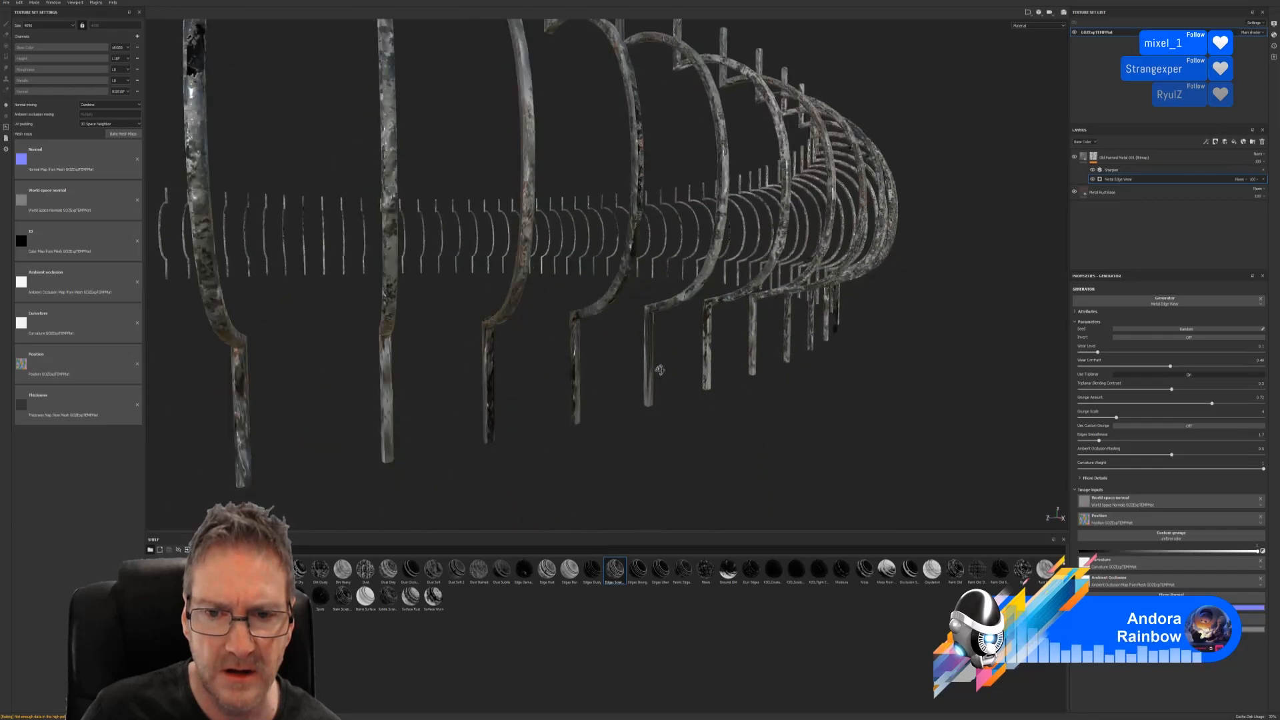
{"action": "left_click_drag", "start_coordinate": [660, 370], "coordinate": [543, 368], "text": "alt"}
{"action": "scroll", "coordinate": [661, 385], "scroll_direction": "down", "scroll_amount": 6}
{"action": "left_click_drag", "start_coordinate": [754, 354], "coordinate": [793, 363], "text": "alt"}
Raise the generator's ambient occlusion masking to about 0.73 and its edges smoothness to about 2, checking the railing.
{"action": "left_click_drag", "start_coordinate": [1171, 454], "coordinate": [1215, 455]}
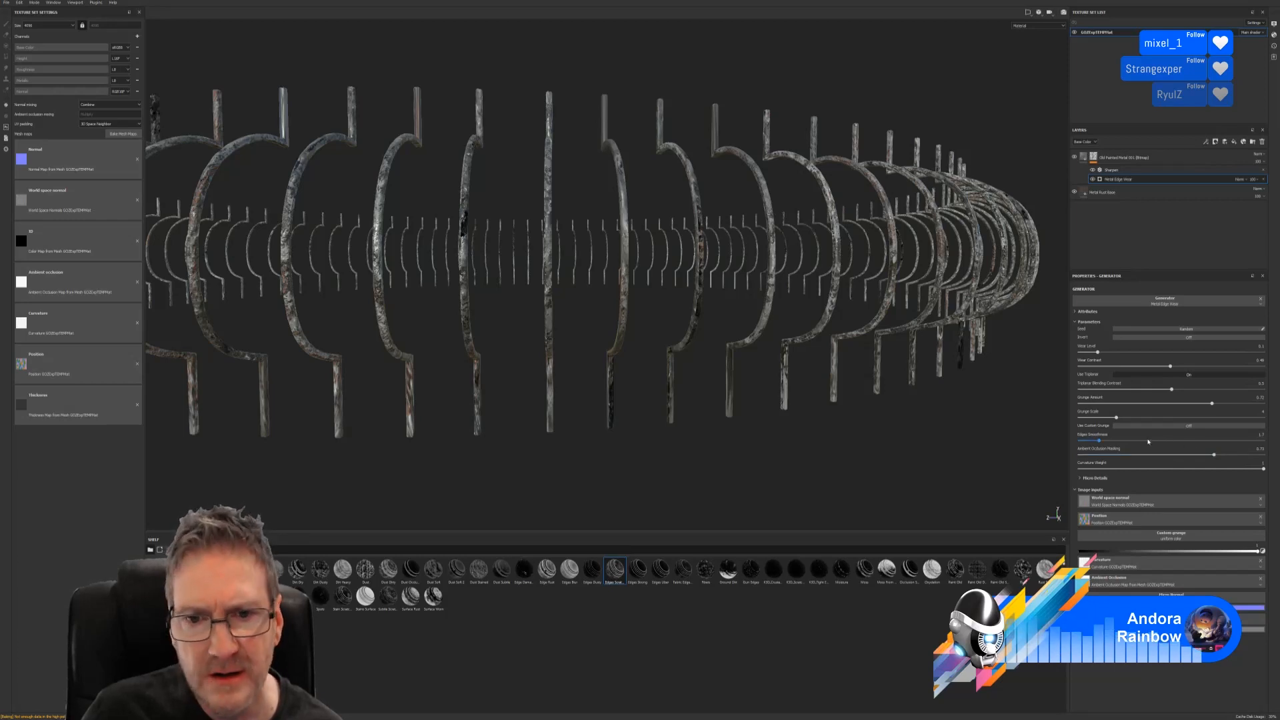
{"action": "left_click_drag", "start_coordinate": [1098, 440], "coordinate": [1102, 441]}
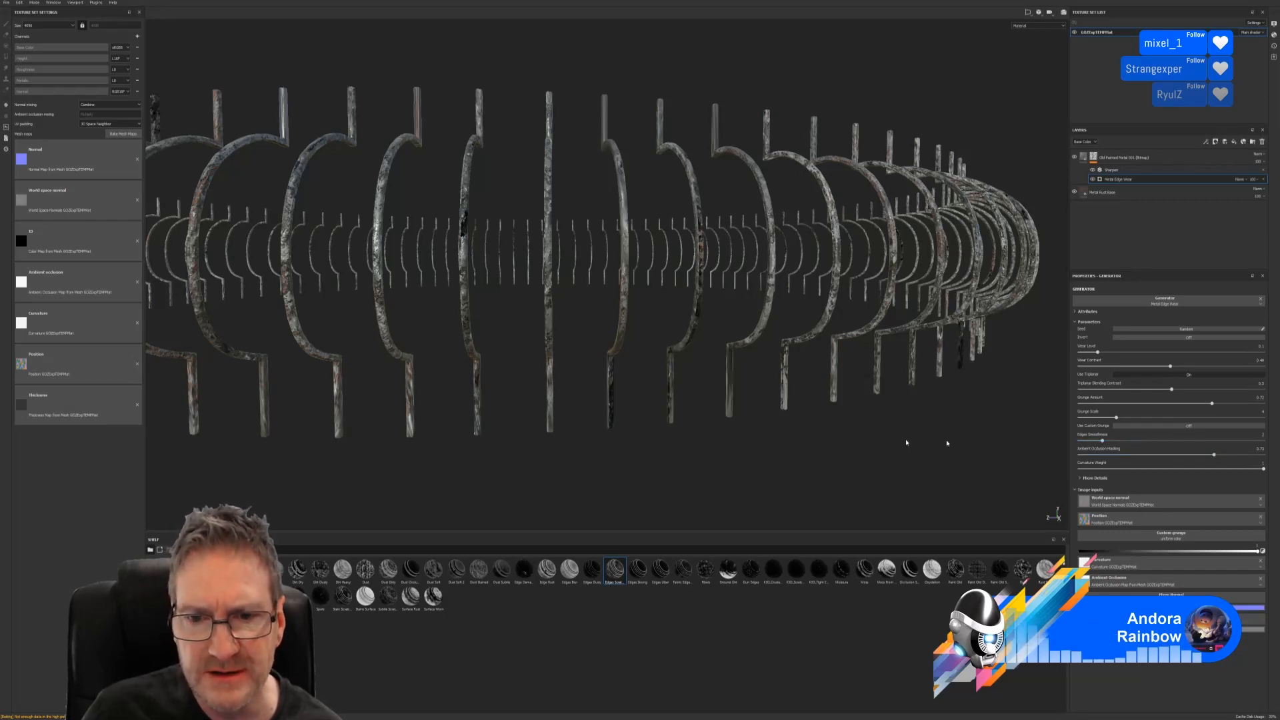
{"action": "left_click_drag", "start_coordinate": [543, 390], "coordinate": [629, 395], "text": "alt"}
{"action": "right_click_drag", "start_coordinate": [534, 408], "coordinate": [520, 419], "text": "alt"}
{"action": "left_click_drag", "start_coordinate": [520, 420], "coordinate": [745, 404], "text": "alt"}
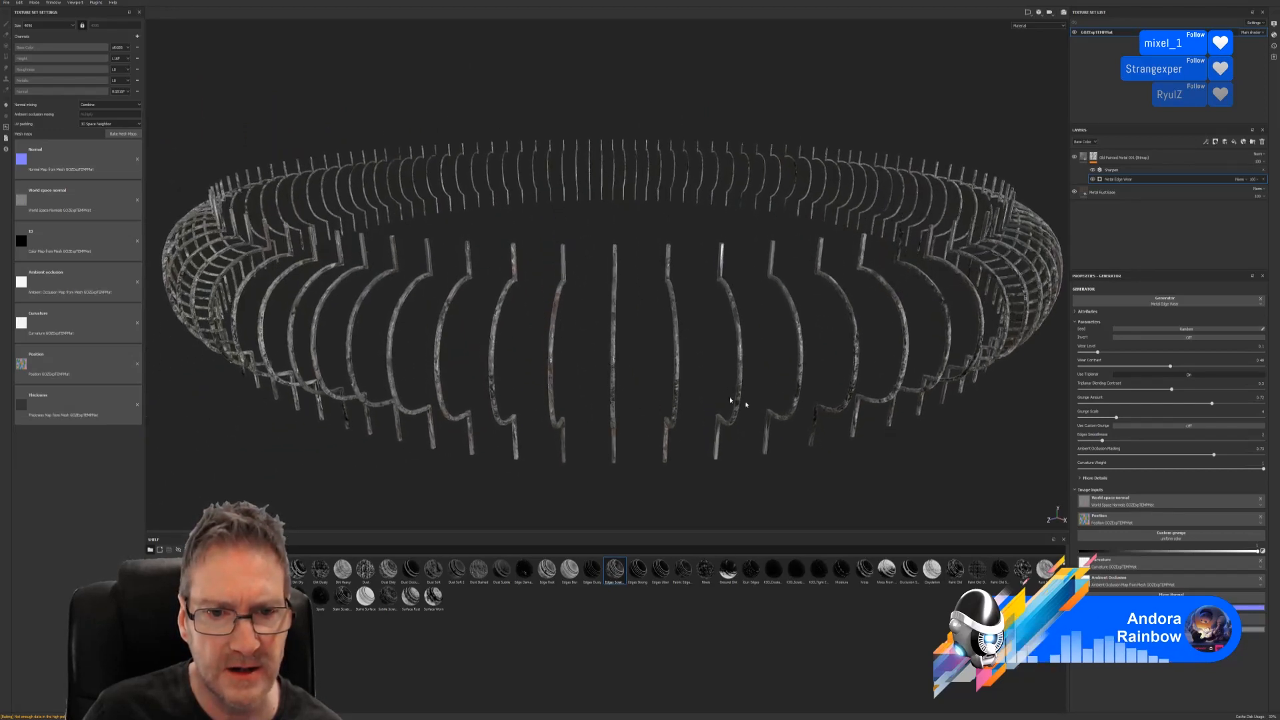
Try several curvature weights for the edge wear generator and settle on about 0.67.
{"action": "left_click", "coordinate": [1178, 470]}
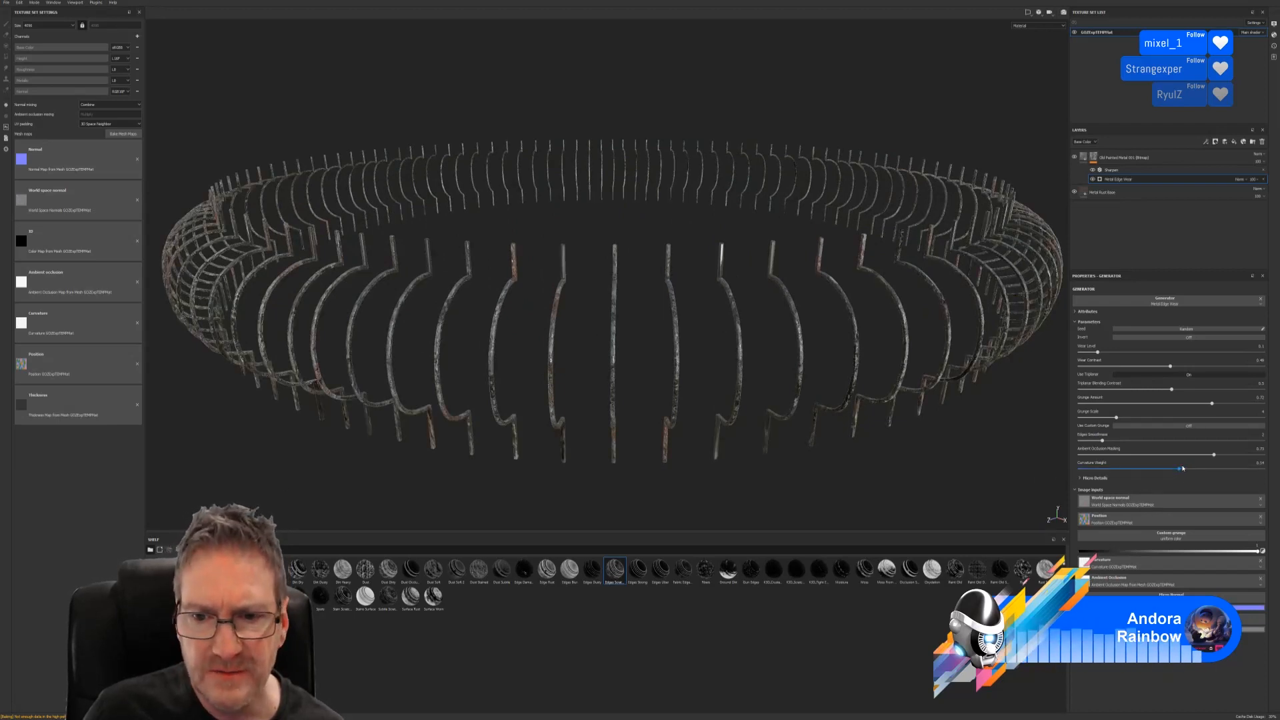
{"action": "left_click", "coordinate": [1102, 470]}
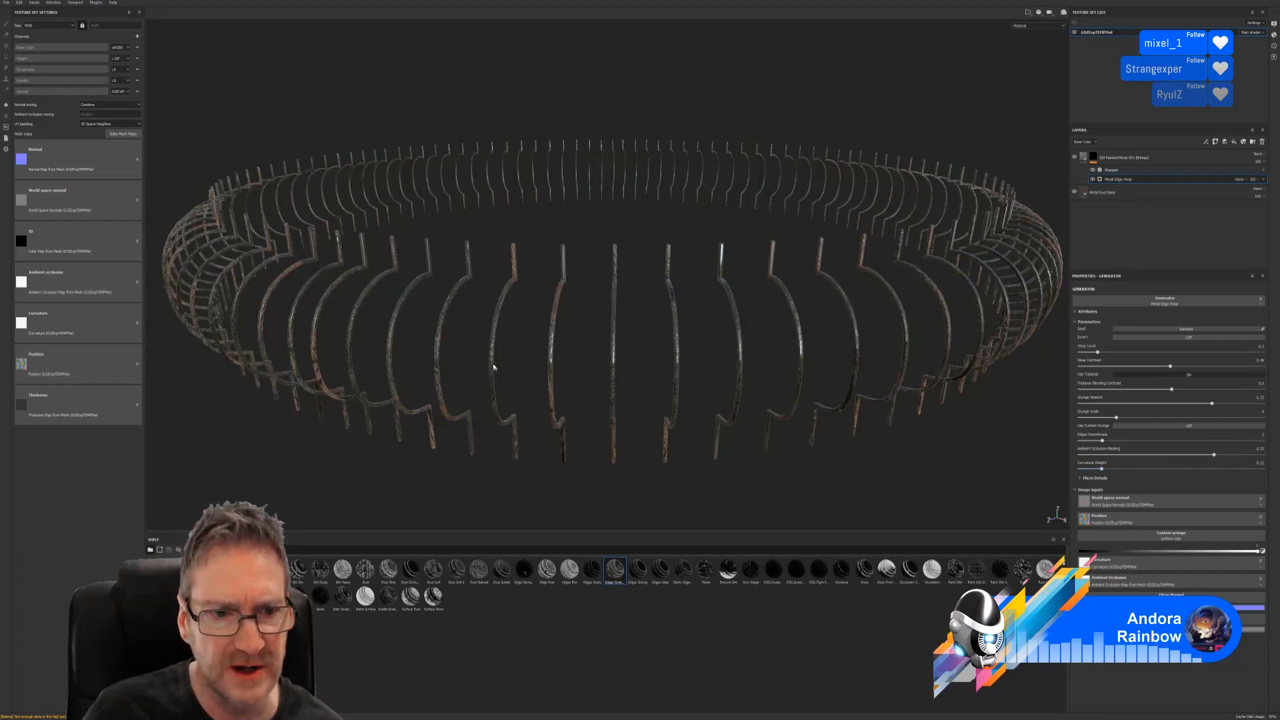
{"action": "left_click", "coordinate": [1183, 469]}
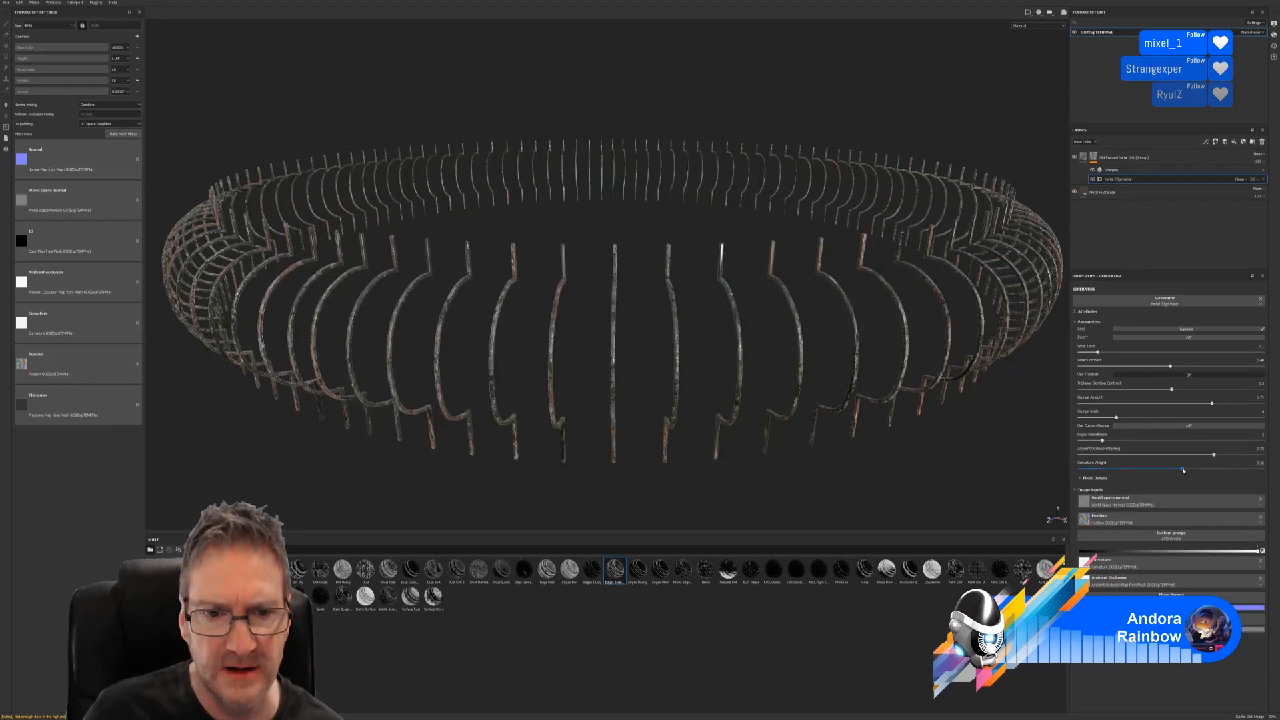
{"action": "left_click", "coordinate": [1202, 469]}
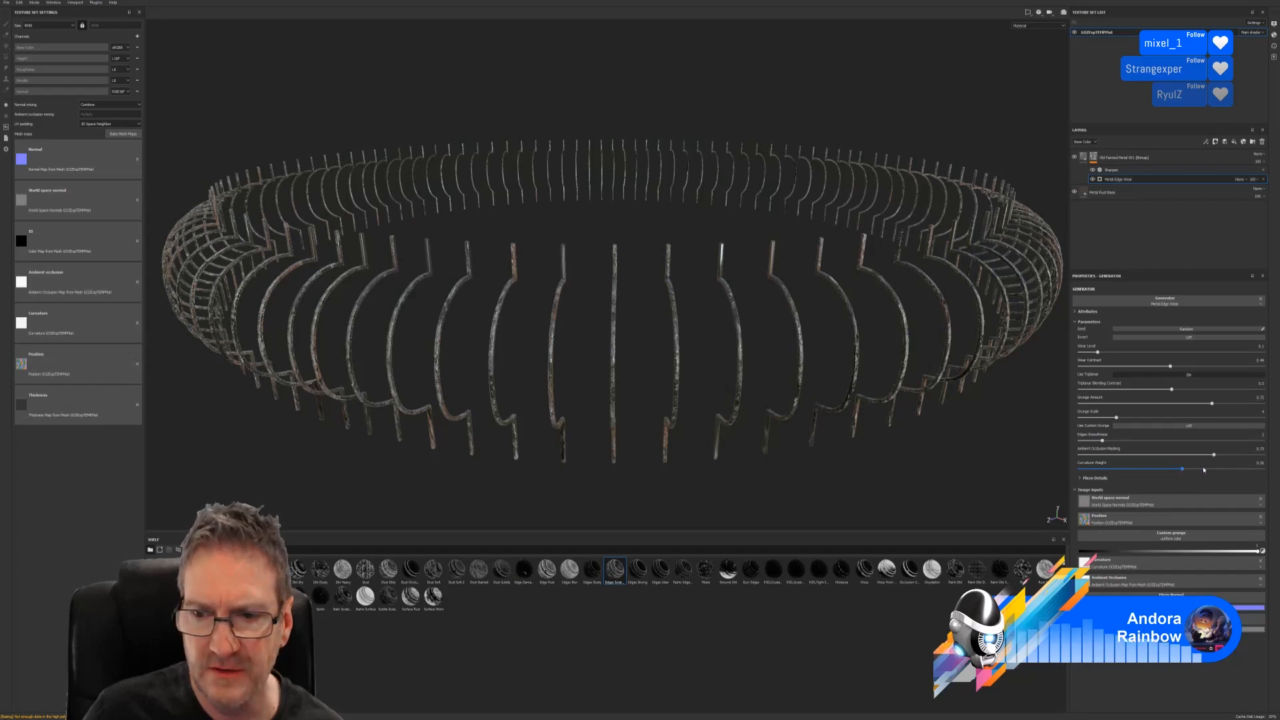
Examine the balance of rust and worn paint on the railing bars from close up and from a distance.
{"action": "mouse_move", "coordinate": [511, 365]}
{"action": "left_mouse_down", "text": "alt"}
{"action": "mouse_move", "coordinate": [491, 338]}
{"action": "mouse_move", "coordinate": [499, 366]}
{"action": "left_mouse_up", "text": "alt"}
{"action": "right_click_drag", "start_coordinate": [498, 367], "coordinate": [600, 365], "text": "alt"}
{"action": "left_click_drag", "start_coordinate": [600, 365], "coordinate": [605, 343], "text": "alt"}
{"action": "right_click_drag", "start_coordinate": [605, 342], "coordinate": [588, 342], "text": "alt"}
{"action": "left_click_drag", "start_coordinate": [588, 342], "coordinate": [560, 344], "text": "alt"}
{"action": "right_click_drag", "start_coordinate": [560, 345], "coordinate": [517, 357], "text": "alt"}
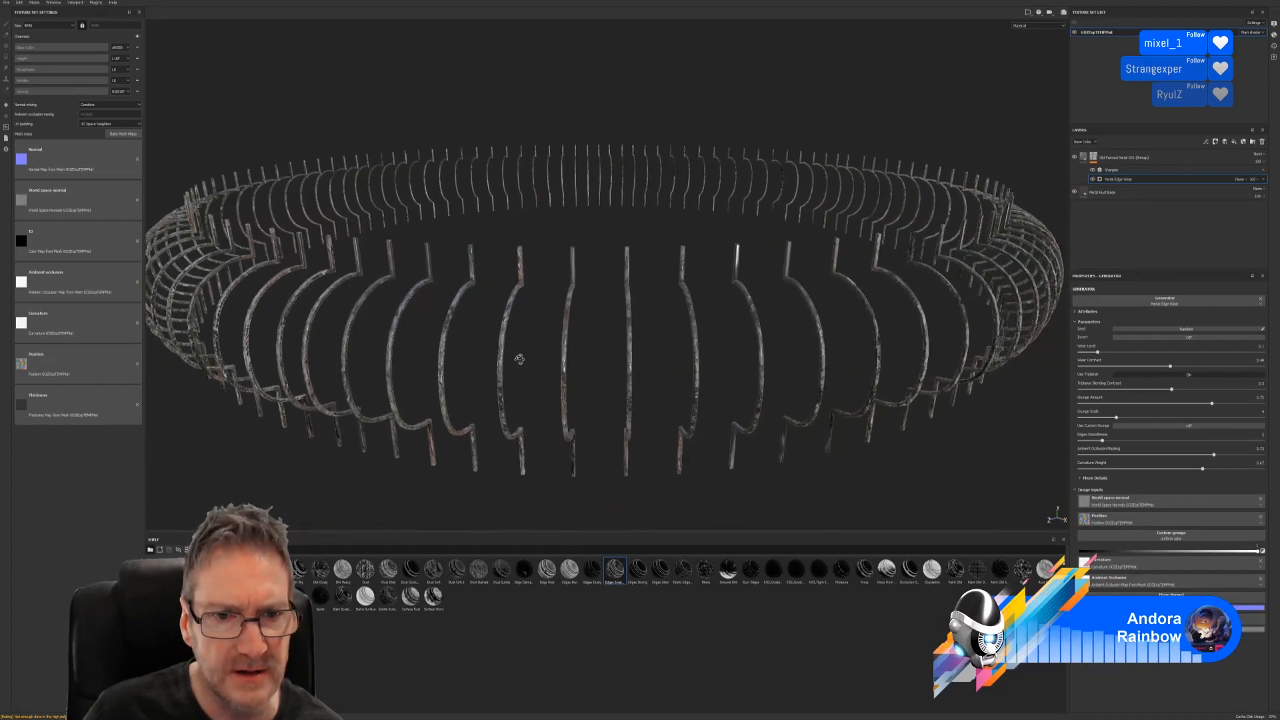
{"action": "left_click_drag", "start_coordinate": [517, 357], "coordinate": [551, 371], "text": "alt"}
{"action": "right_click_drag", "start_coordinate": [551, 372], "coordinate": [679, 408], "text": "alt"}
{"action": "left_click_drag", "start_coordinate": [679, 408], "coordinate": [759, 400], "text": "alt"}
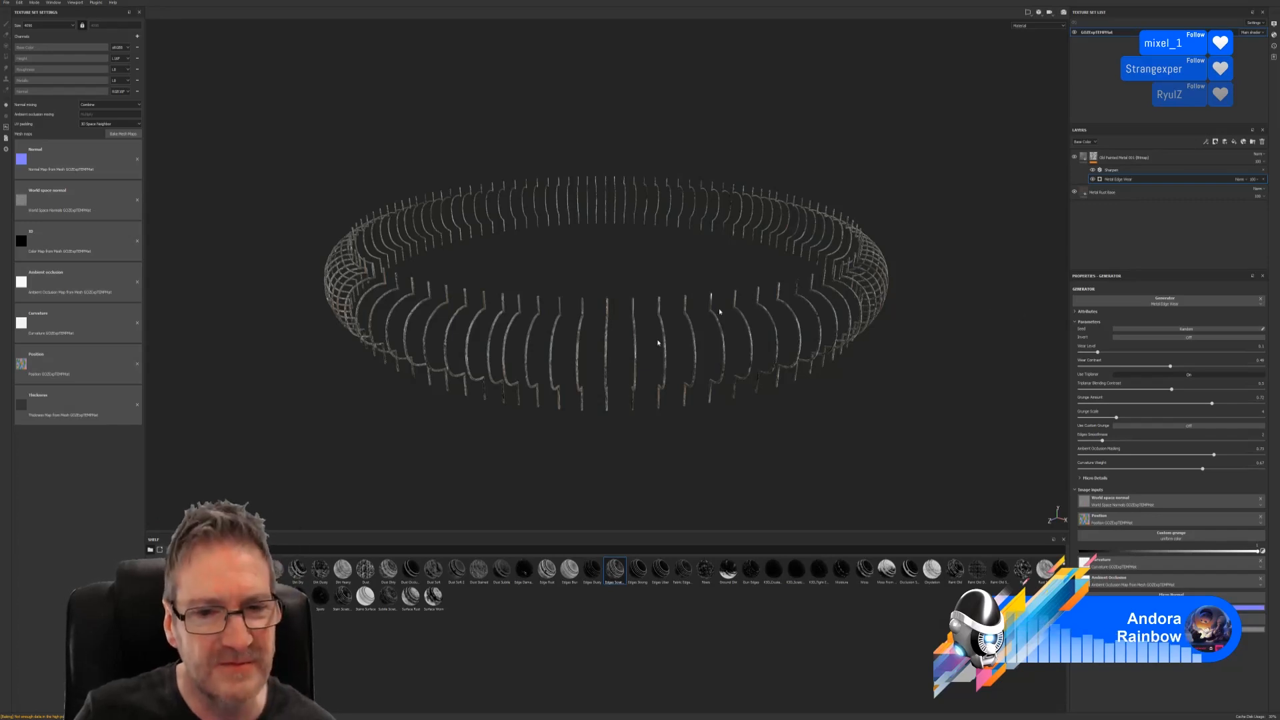
{"action": "scroll", "coordinate": [569, 317], "scroll_direction": "up", "scroll_amount": 5}
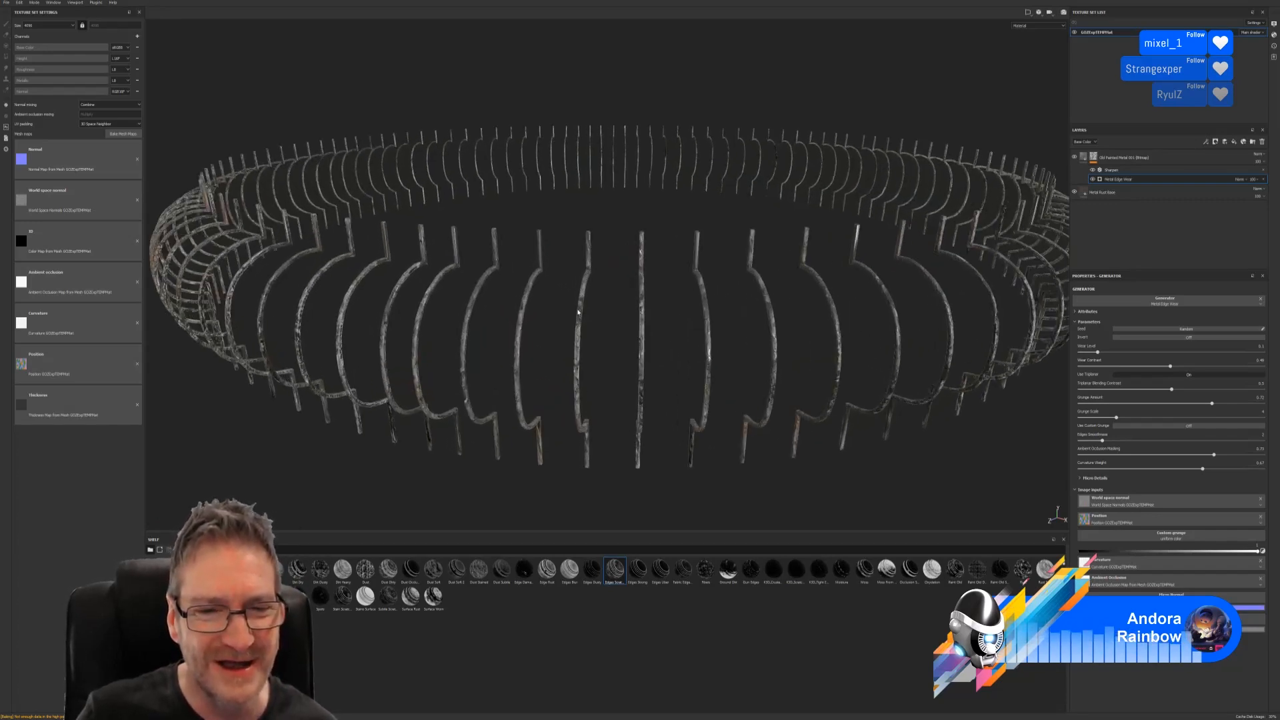
{"action": "mouse_move", "coordinate": [627, 328]}
{"action": "left_mouse_down", "text": "alt"}
{"action": "mouse_move", "coordinate": [591, 334]}
{"action": "mouse_move", "coordinate": [784, 284]}
{"action": "mouse_move", "coordinate": [613, 344]}
{"action": "left_mouse_up", "text": "alt"}
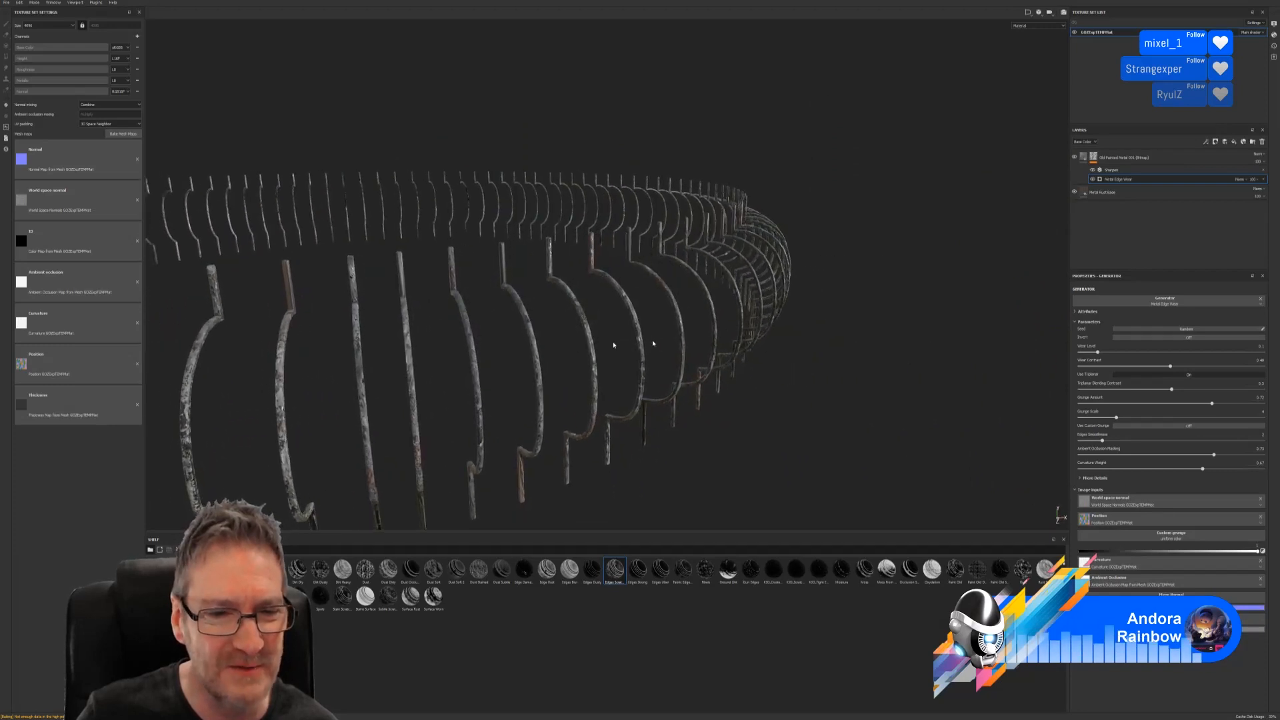
{"action": "scroll", "coordinate": [494, 352], "scroll_direction": "down", "scroll_amount": 4}
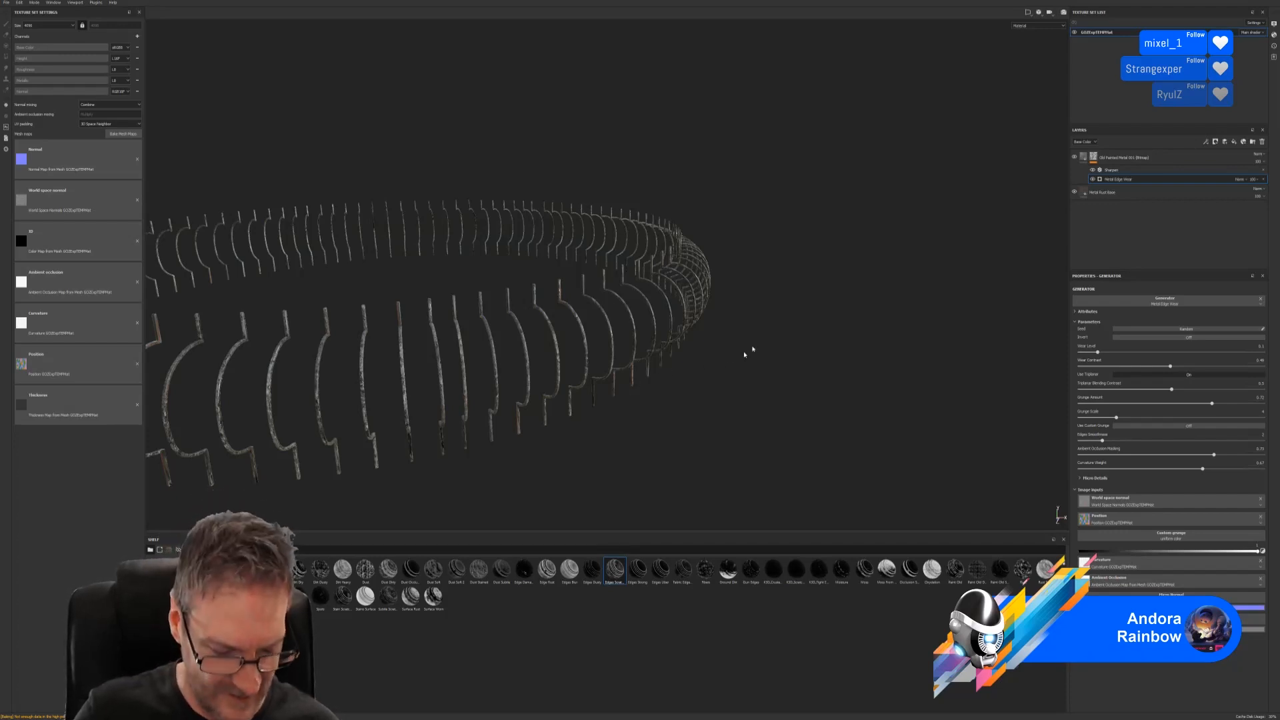
{"action": "left_click_drag", "start_coordinate": [716, 396], "coordinate": [763, 381], "text": "alt"}
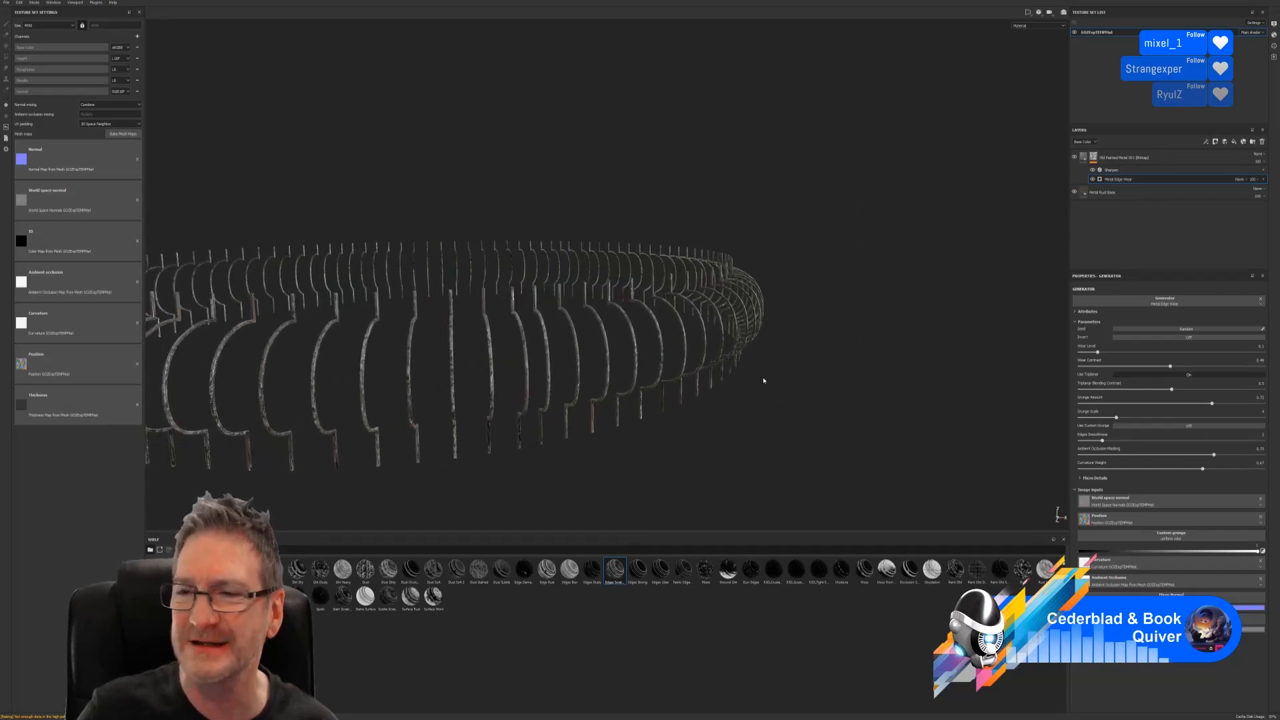
{"action": "scroll", "coordinate": [593, 350], "scroll_direction": "up", "scroll_amount": 5}
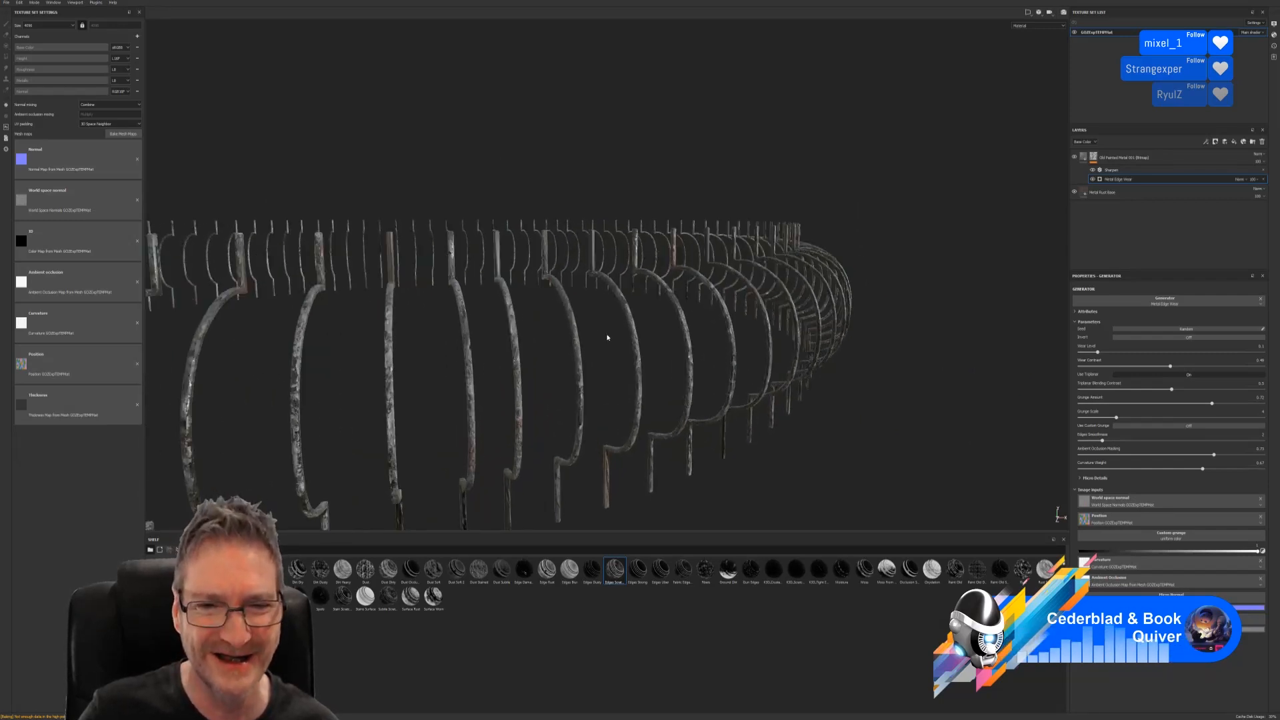
{"action": "left_click_drag", "start_coordinate": [608, 337], "coordinate": [448, 350], "text": "alt"}
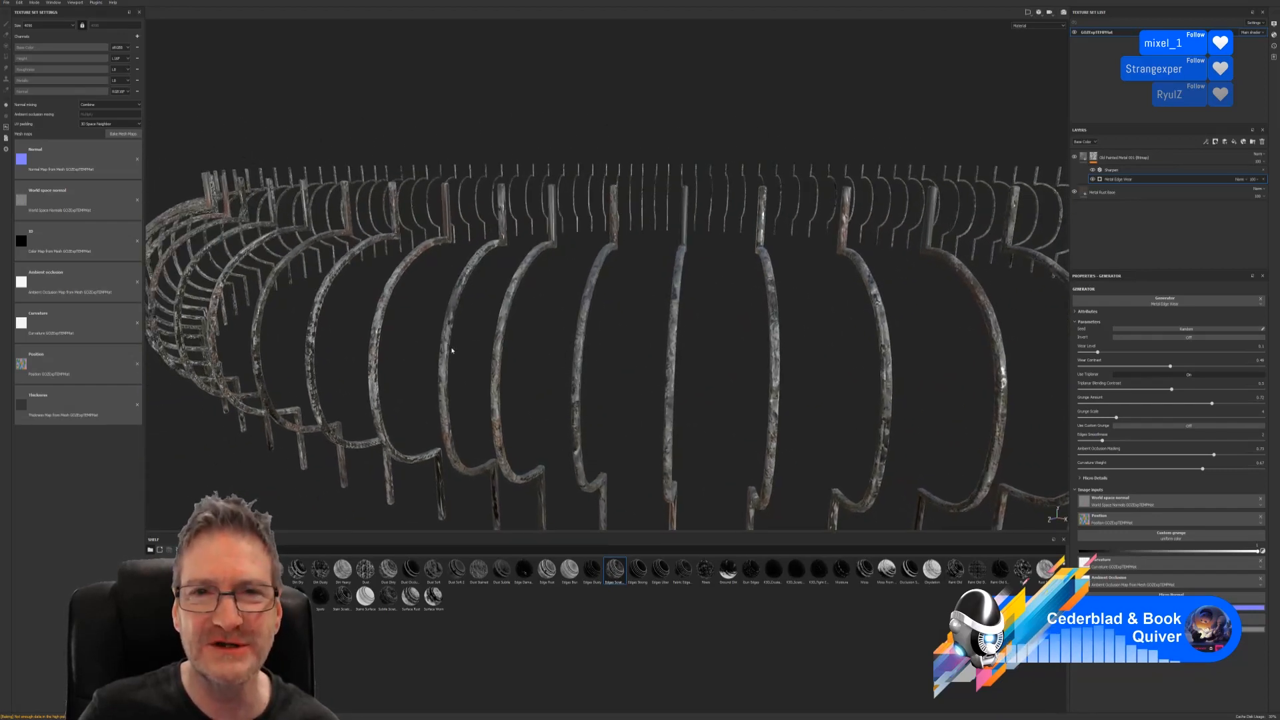
{"action": "scroll", "coordinate": [451, 350], "scroll_direction": "down", "scroll_amount": 6}
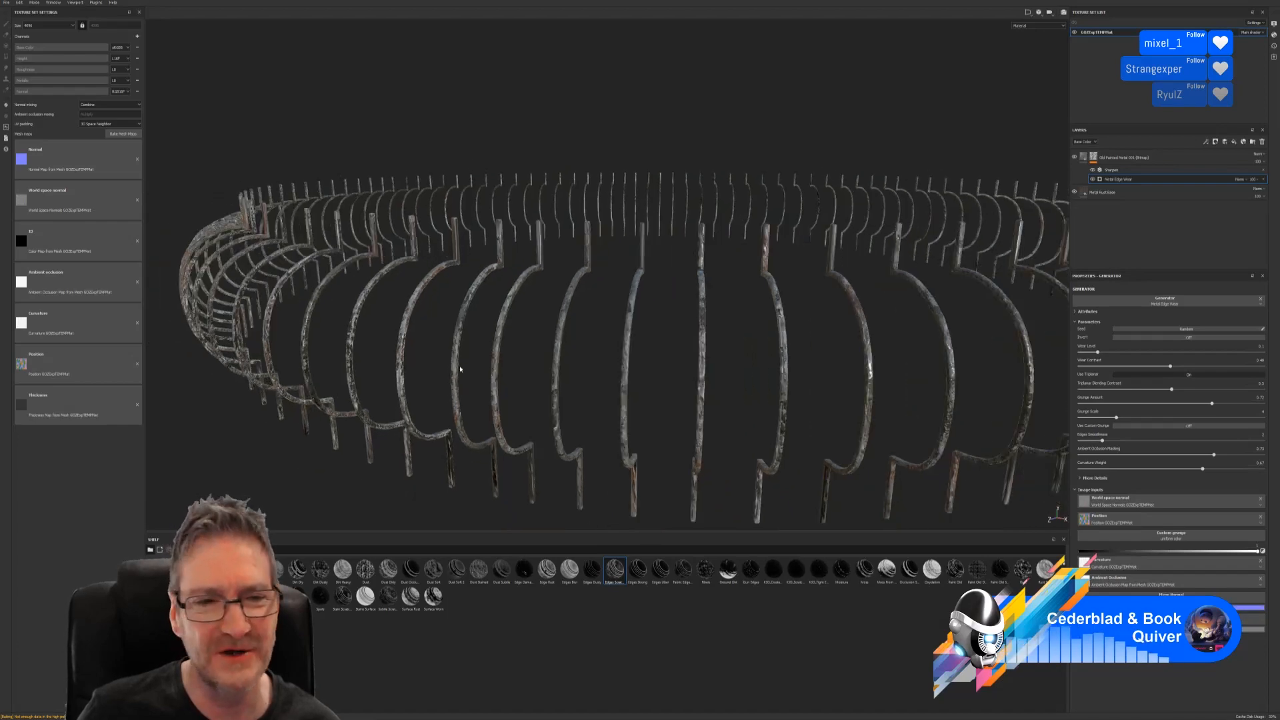
{"action": "left_click_drag", "start_coordinate": [603, 389], "coordinate": [527, 379], "text": "alt"}
{"action": "scroll", "coordinate": [521, 371], "scroll_direction": "up", "scroll_amount": 3}
{"action": "scroll", "coordinate": [530, 368], "scroll_direction": "up", "scroll_amount": 2}
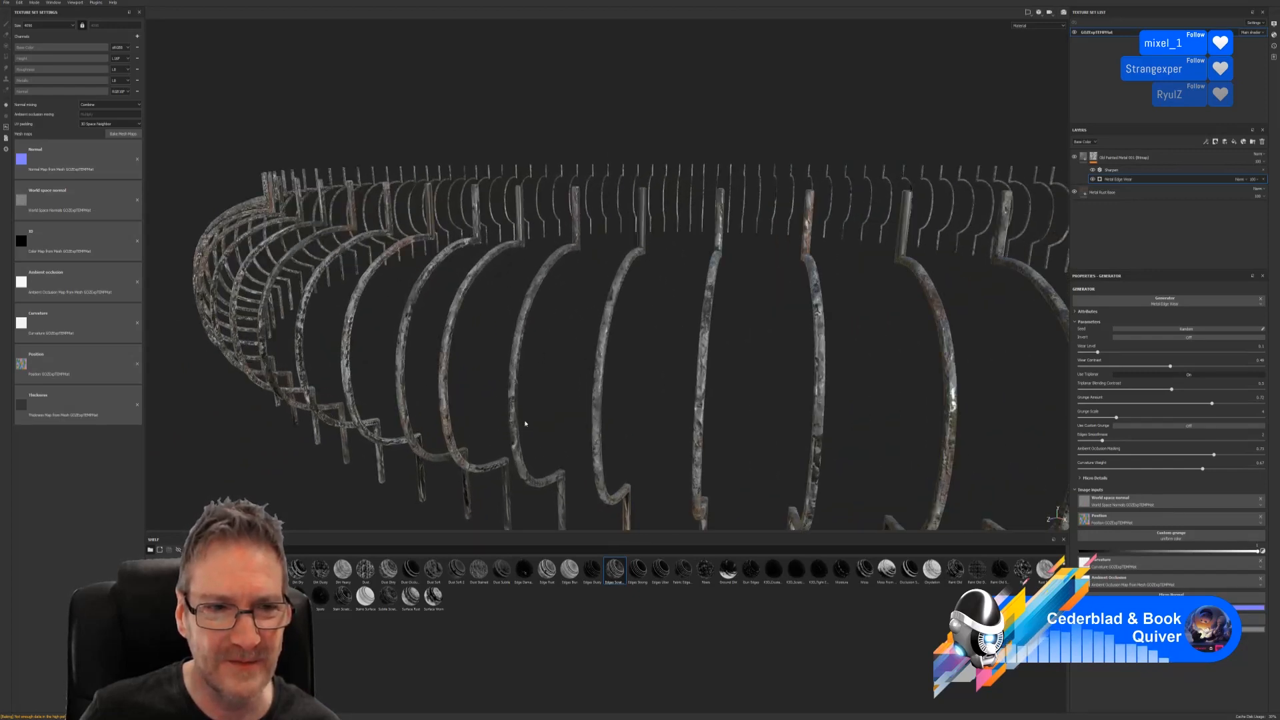
{"action": "scroll", "coordinate": [526, 416], "scroll_direction": "down", "scroll_amount": 8}
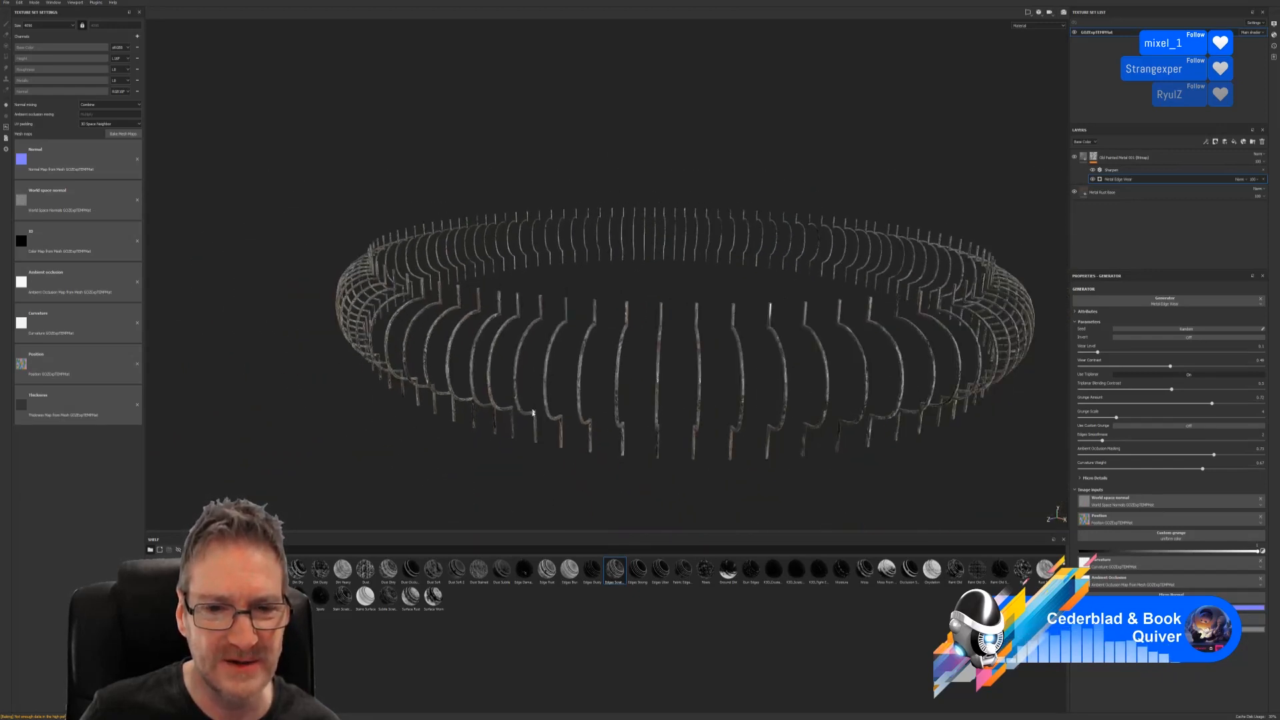
Examine the worn finish around the whole railing ring from different distances and viewing heights.
{"action": "left_click_drag", "start_coordinate": [531, 408], "coordinate": [670, 426], "text": "alt"}
{"action": "scroll", "coordinate": [464, 396], "scroll_direction": "down", "scroll_amount": 4}
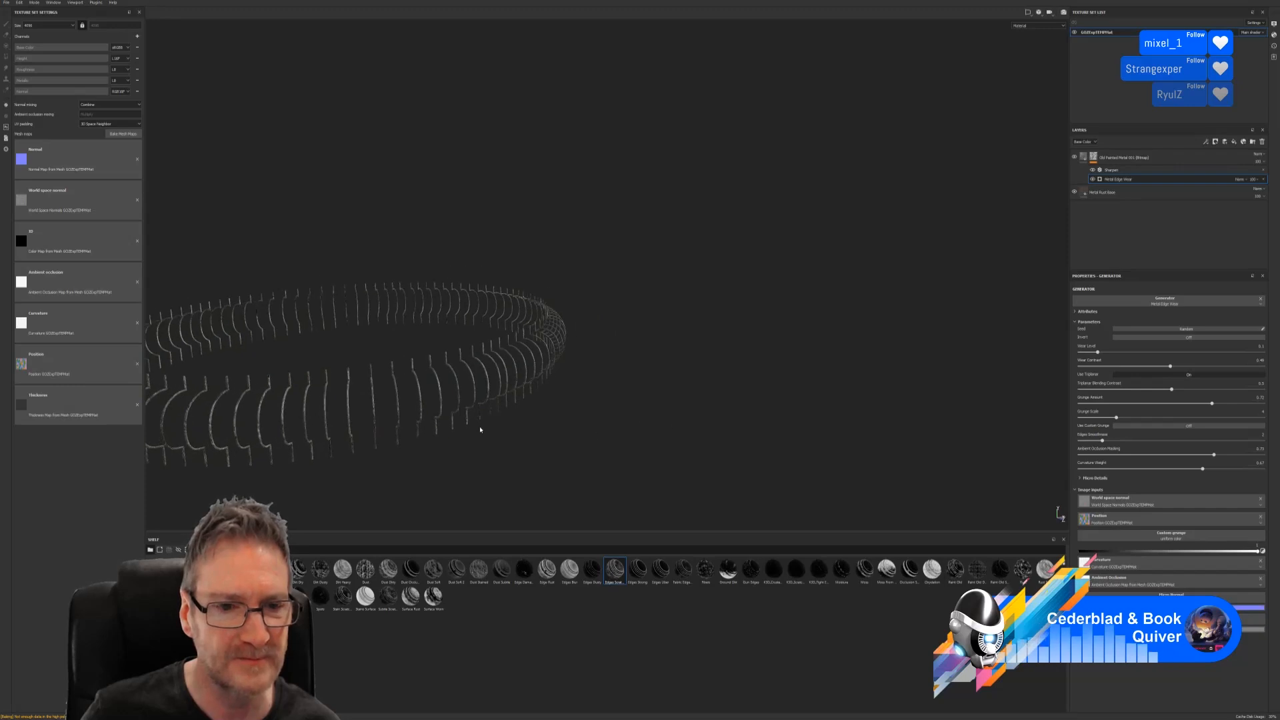
{"action": "middle_click_drag", "start_coordinate": [481, 429], "coordinate": [824, 372], "text": "alt"}
{"action": "scroll", "coordinate": [572, 414], "scroll_direction": "up", "scroll_amount": 5}
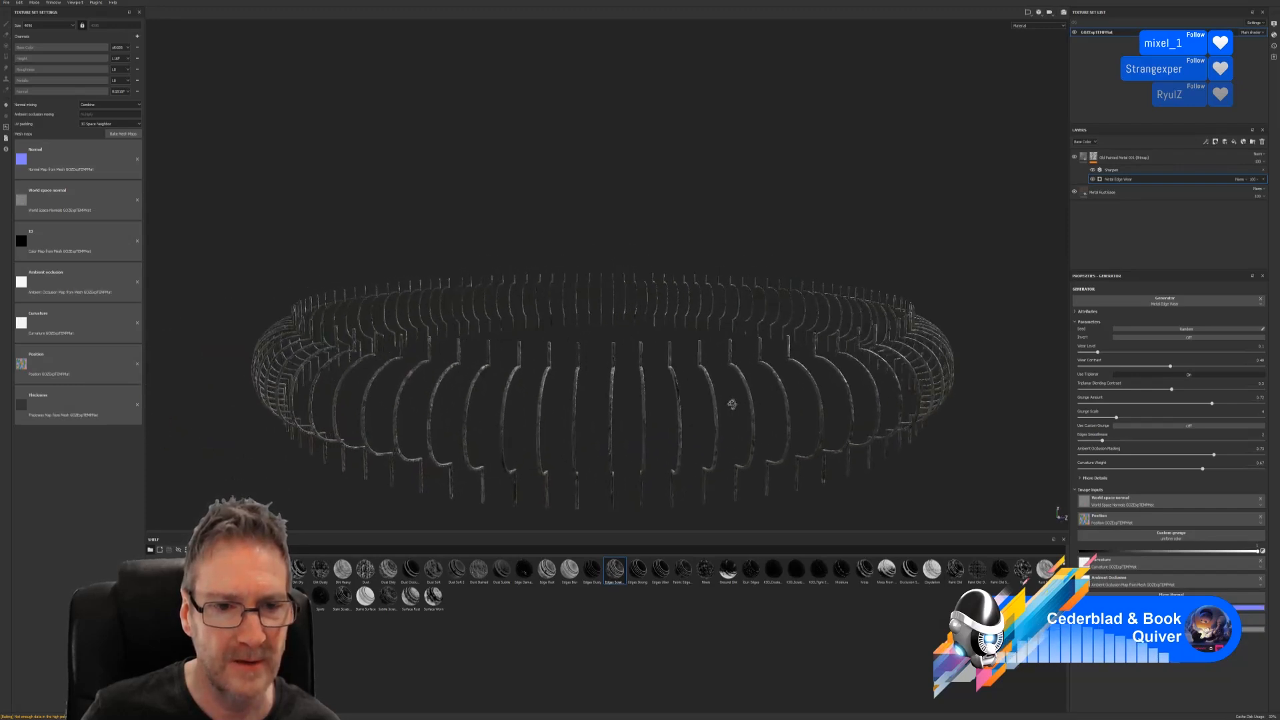
{"action": "scroll", "coordinate": [726, 408], "scroll_direction": "down", "scroll_amount": 4}
{"action": "left_click_drag", "start_coordinate": [789, 419], "coordinate": [389, 426], "text": "alt"}
{"action": "middle_click_drag", "start_coordinate": [794, 371], "coordinate": [693, 400], "text": "alt"}
{"action": "scroll", "coordinate": [771, 354], "scroll_direction": "up", "scroll_amount": 5}
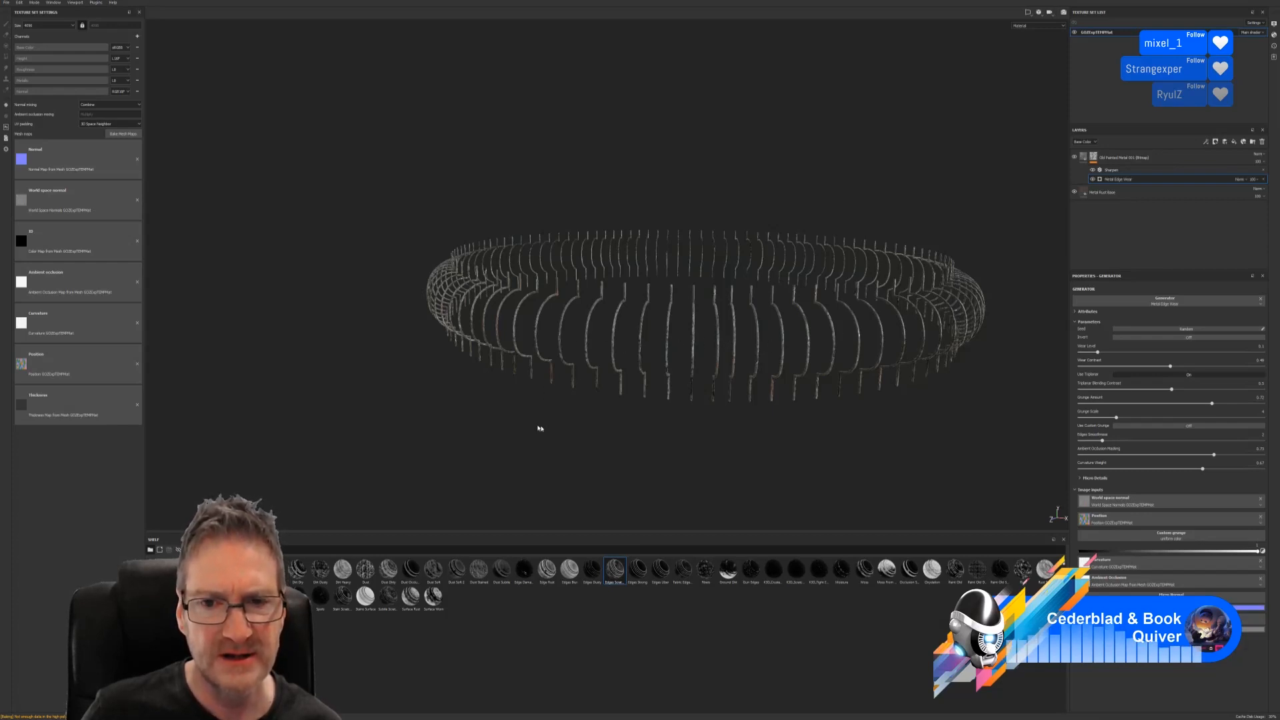
{"action": "left_click_drag", "start_coordinate": [540, 428], "coordinate": [690, 417], "text": "alt"}
{"action": "left_click_drag", "start_coordinate": [548, 422], "coordinate": [608, 391], "text": "alt"}
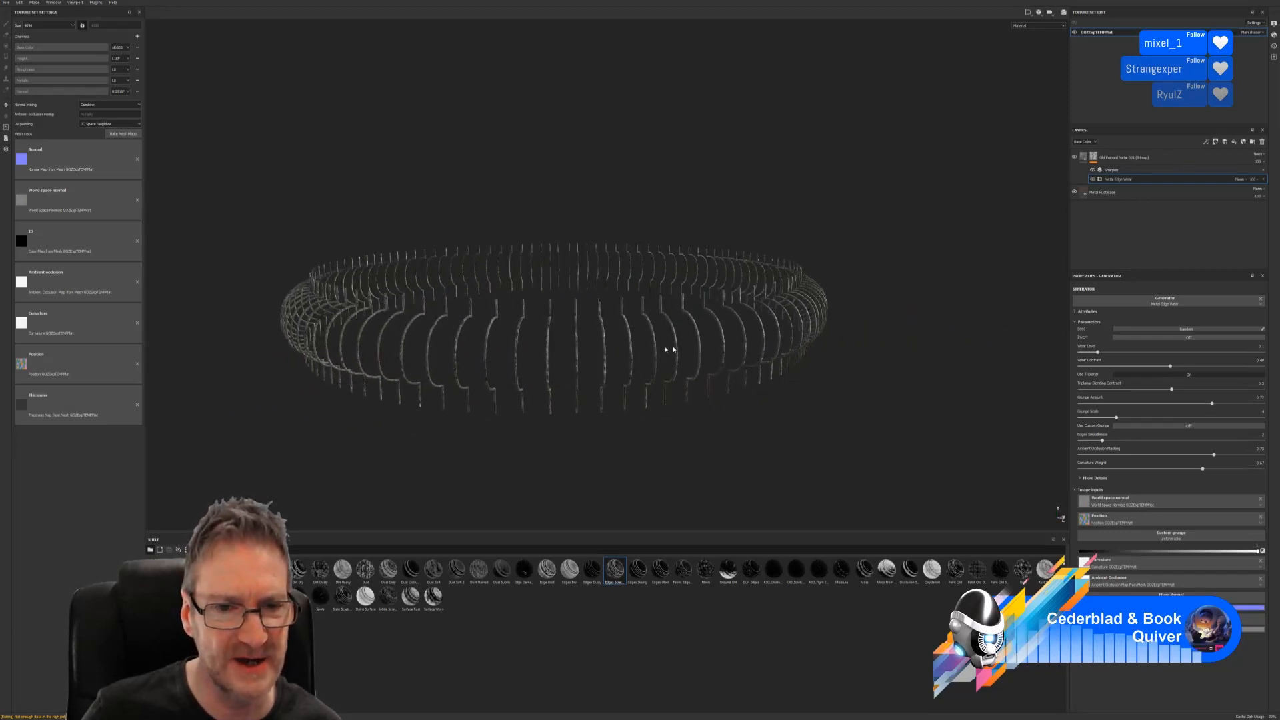
{"action": "mouse_move", "coordinate": [457, 448]}
{"action": "left_mouse_down", "text": "alt"}
{"action": "mouse_move", "coordinate": [612, 441]}
{"action": "mouse_move", "coordinate": [458, 446]}
{"action": "left_mouse_up", "text": "alt"}
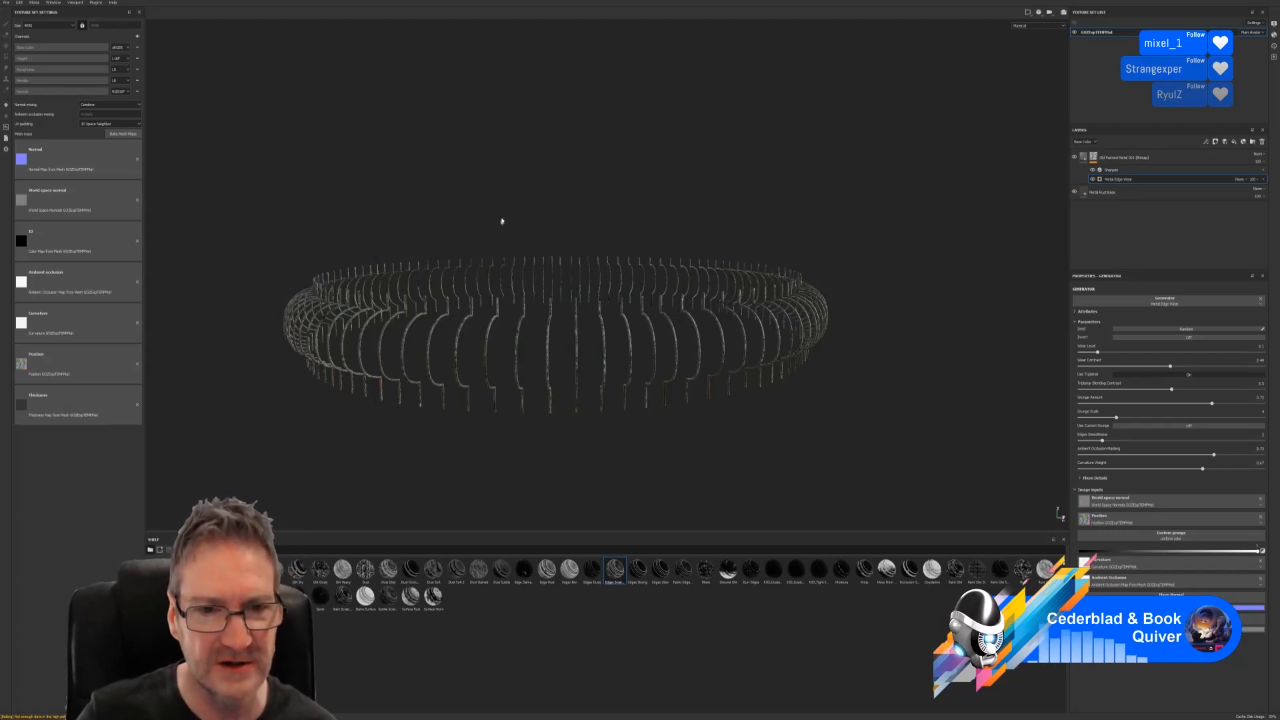
{"action": "left_click_drag", "start_coordinate": [503, 217], "coordinate": [477, 222], "text": "alt"}
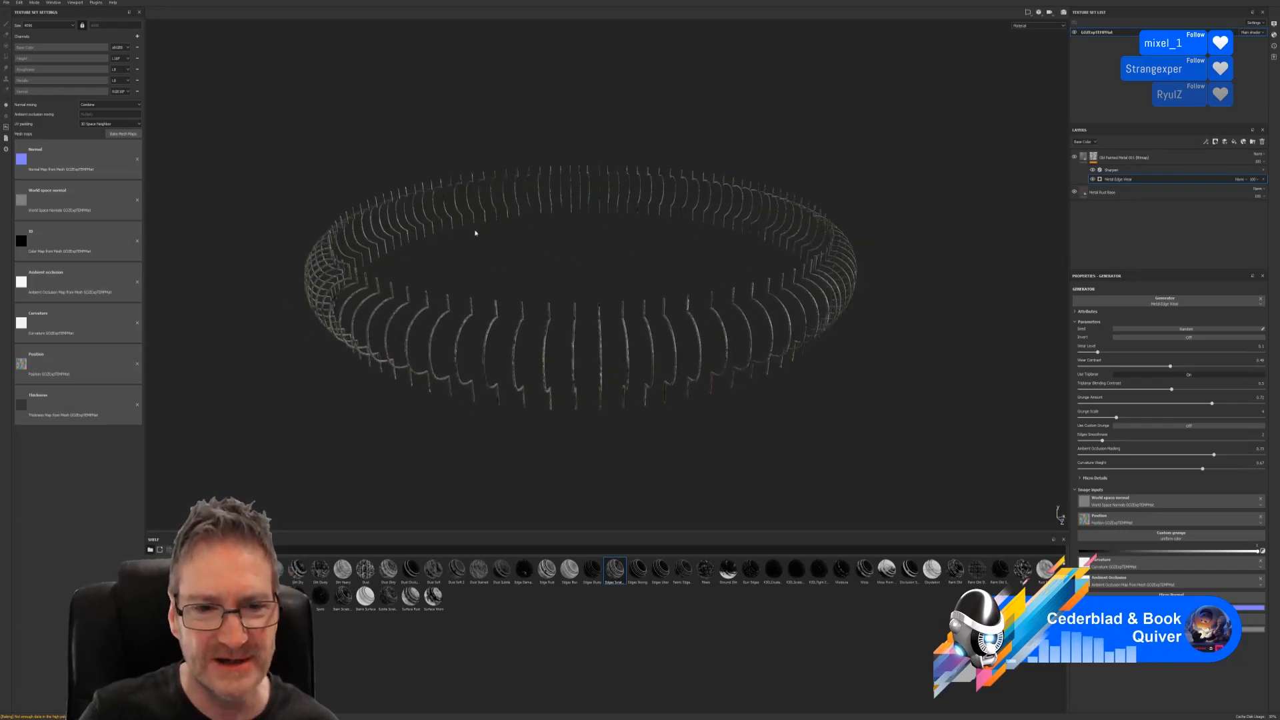
Compare lower and higher curvature weights on the edge wear generator close up and settle on about 0.83.
{"action": "scroll", "coordinate": [447, 319], "scroll_direction": "up", "scroll_amount": 8}
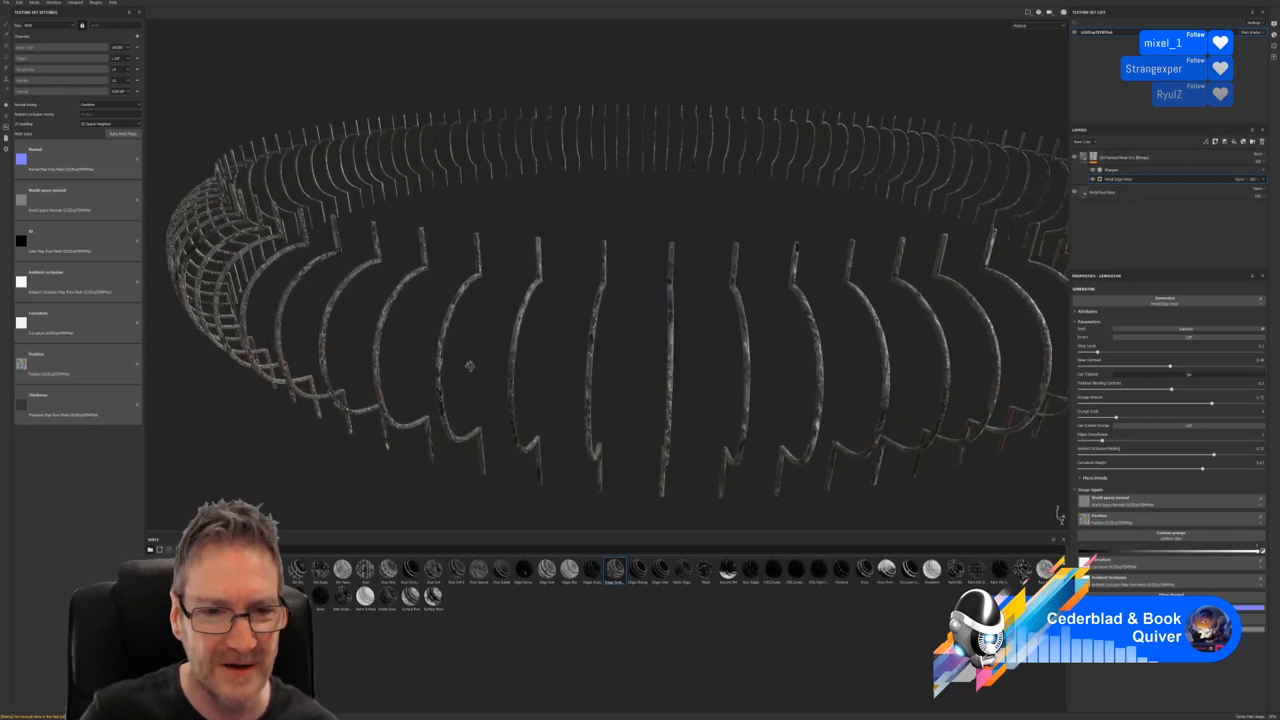
{"action": "left_click_drag", "start_coordinate": [470, 366], "coordinate": [494, 424], "text": "alt"}
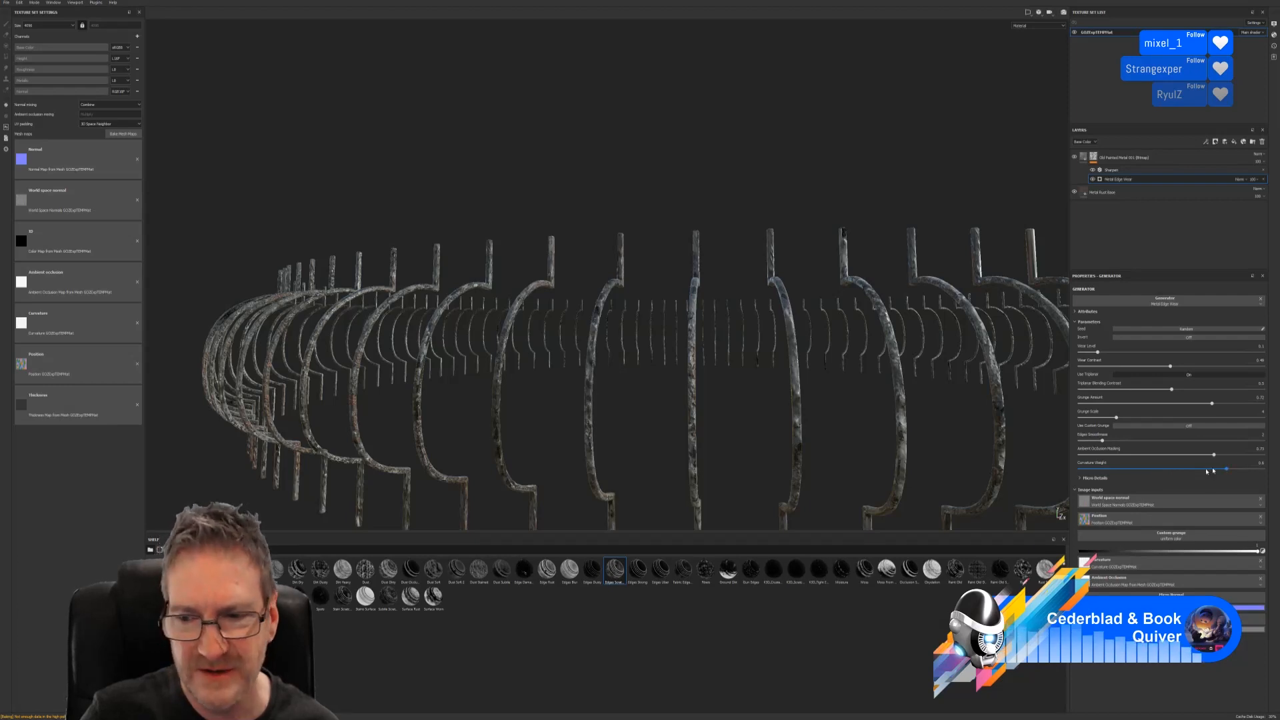
{"action": "left_click", "coordinate": [1158, 470]}
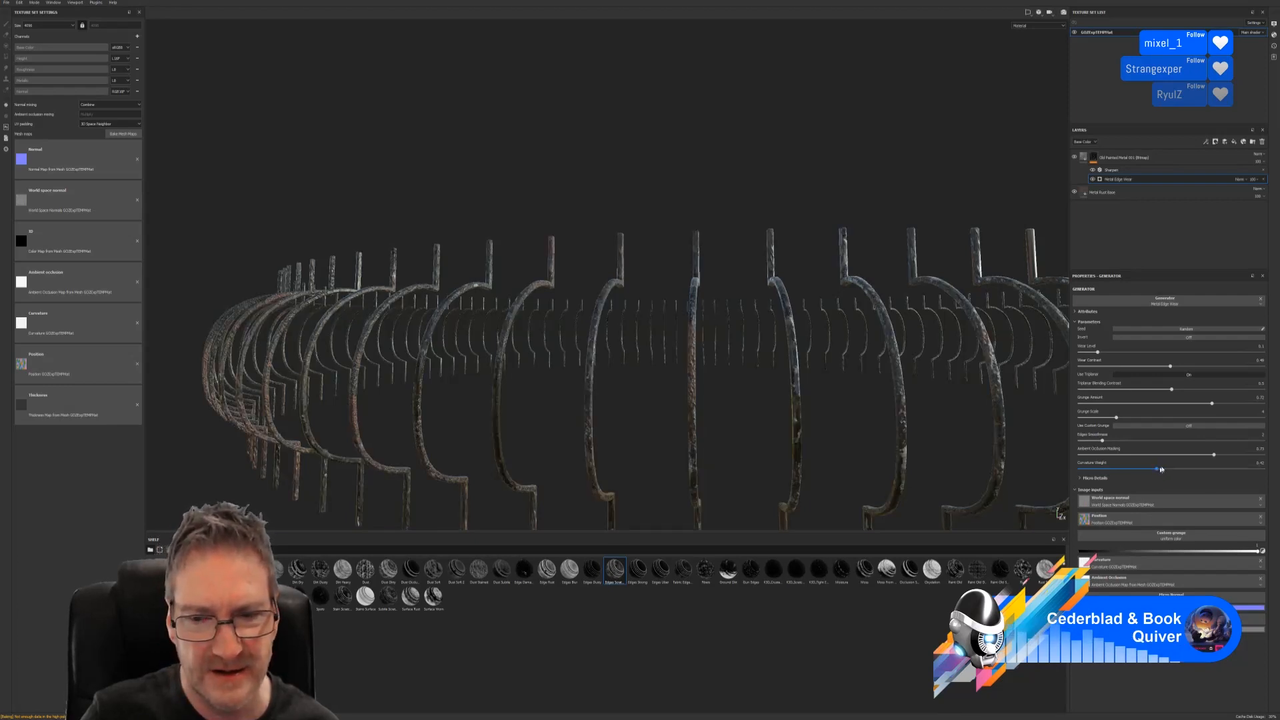
{"action": "left_click", "coordinate": [1231, 469]}
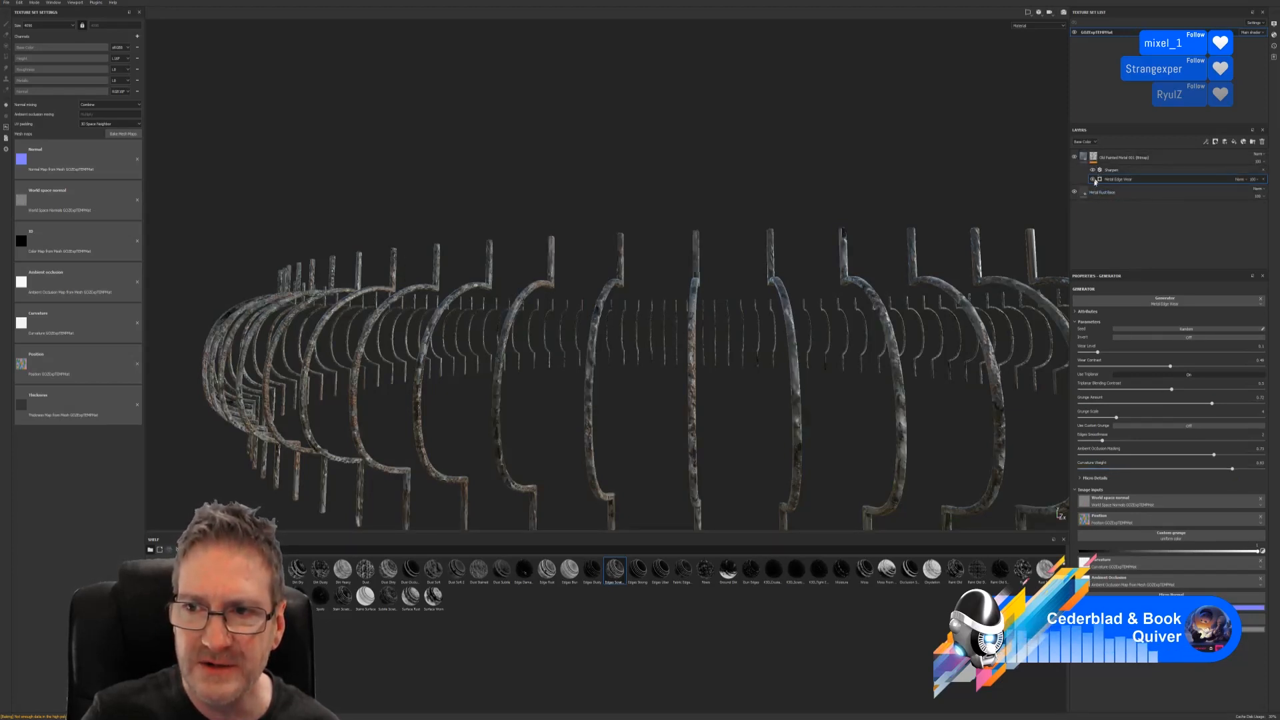
Toggle the Metal Edge Wear effect off and on to compare the railing with and without the mask, leaving it enabled.
{"action": "left_click", "coordinate": [1092, 180]}
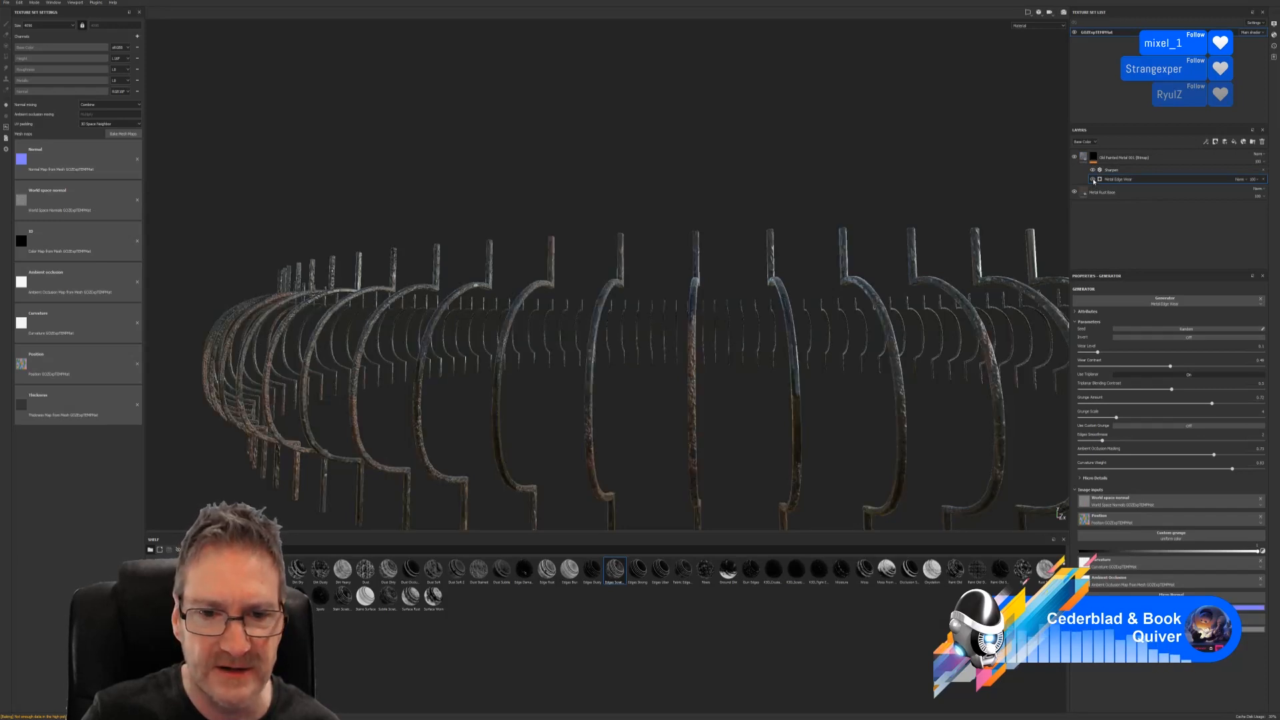
{"action": "left_click", "coordinate": [1094, 179]}
{"action": "left_click", "coordinate": [1093, 179]}
{"action": "left_click", "coordinate": [1093, 180]}
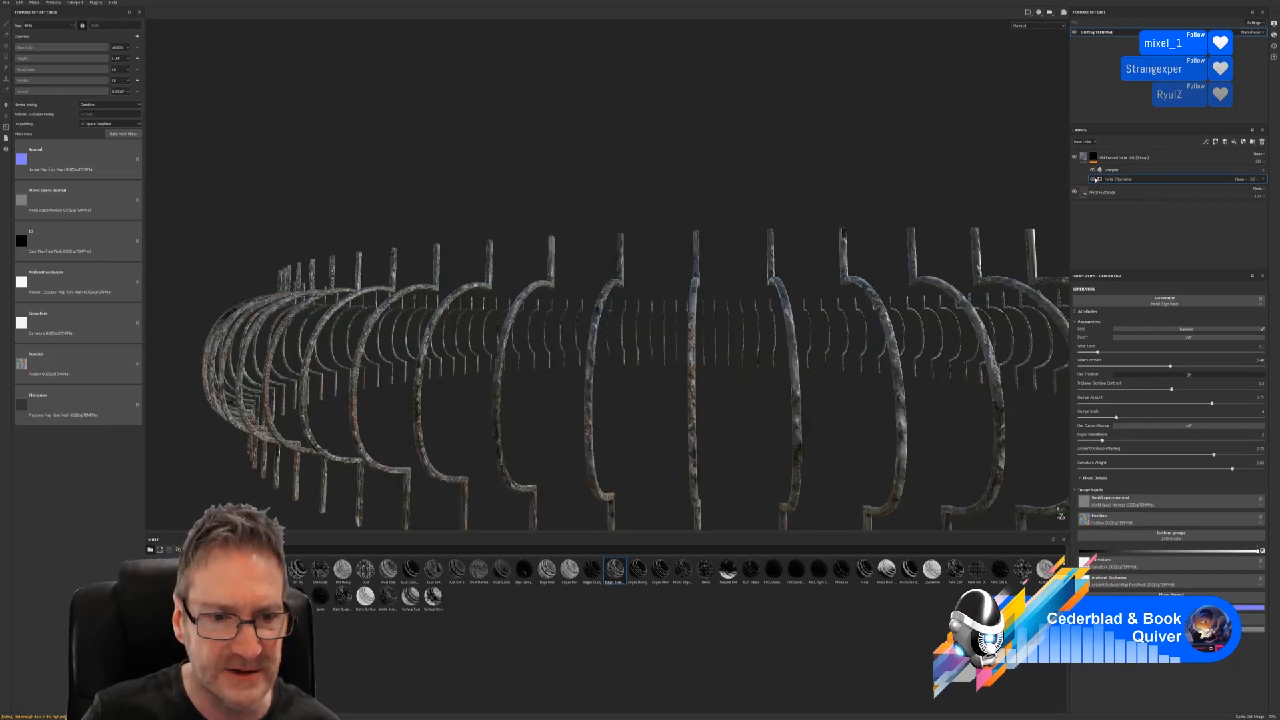
{"action": "left_click", "coordinate": [1093, 179]}
{"action": "left_click", "coordinate": [1093, 179]}
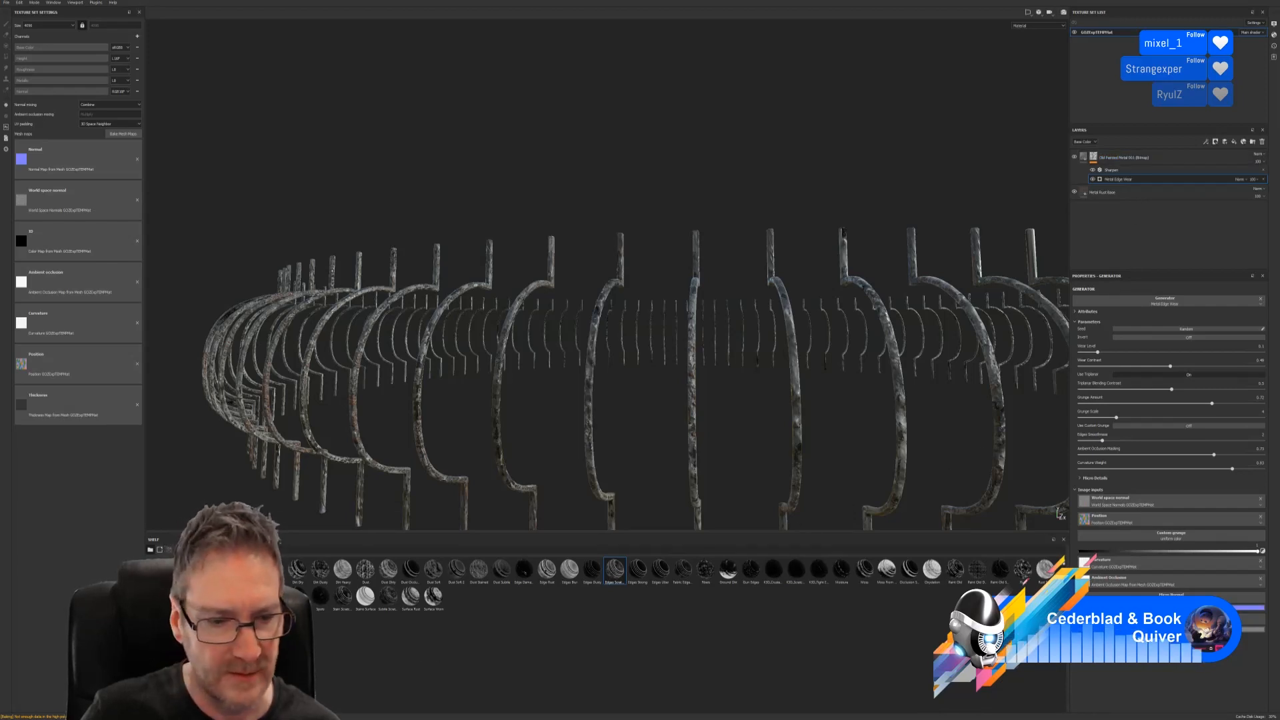
Apply the Mud material to the railing as a new fill layer above the painted metal, and save the project.
{"action": "left_click", "coordinate": [164, 661]}
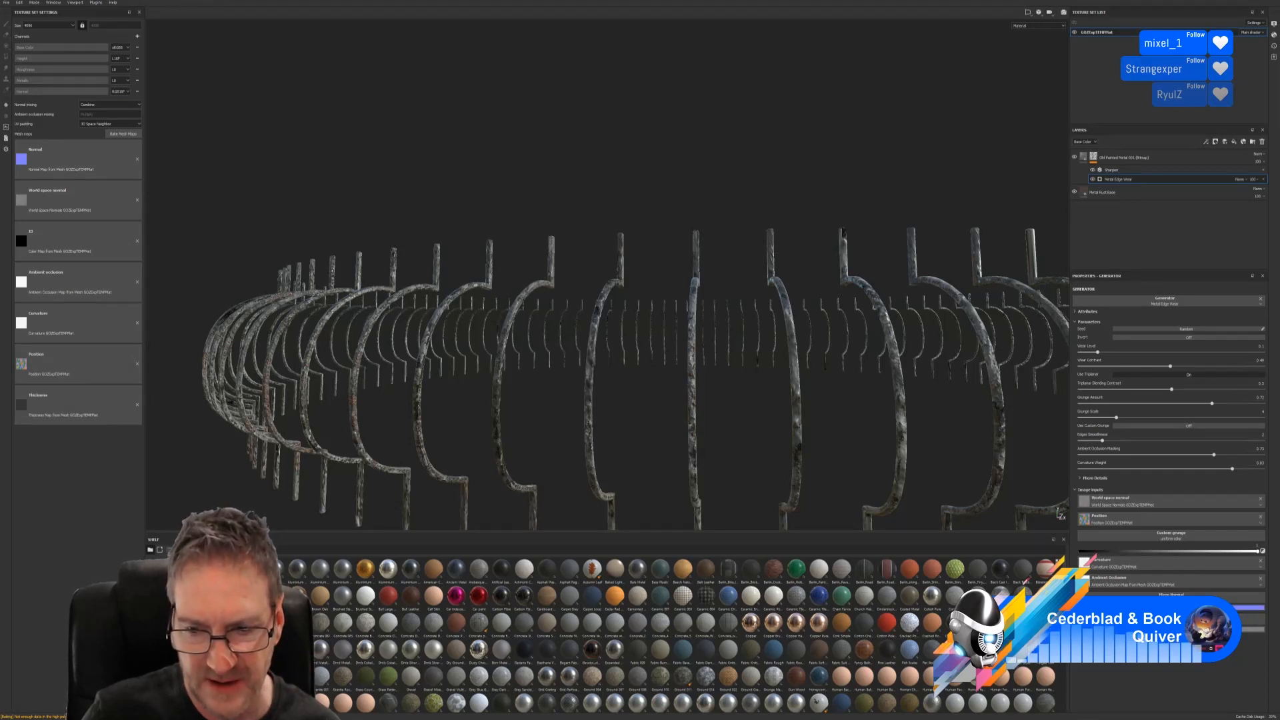
{"action": "scroll", "coordinate": [686, 633], "scroll_direction": "down", "scroll_amount": 2}
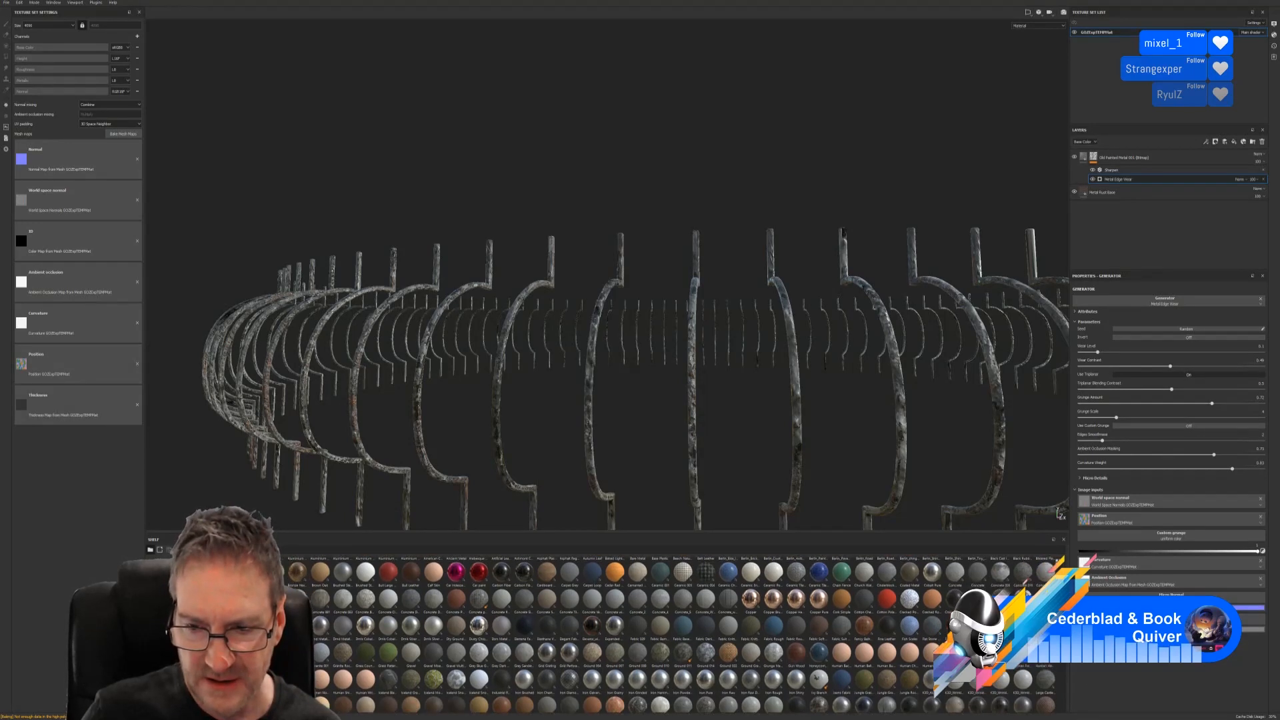
{"action": "scroll", "coordinate": [686, 633], "scroll_direction": "down", "scroll_amount": 2}
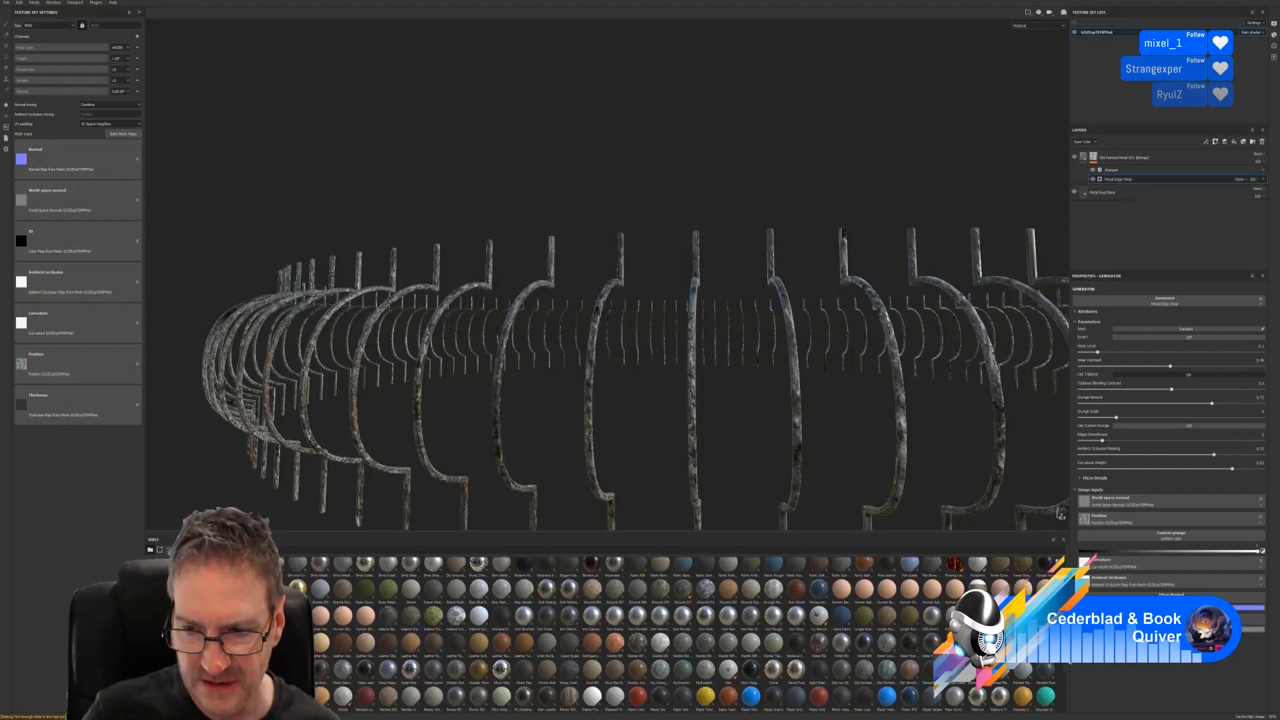
{"action": "scroll", "coordinate": [1072, 677], "scroll_direction": "down", "scroll_amount": 1}
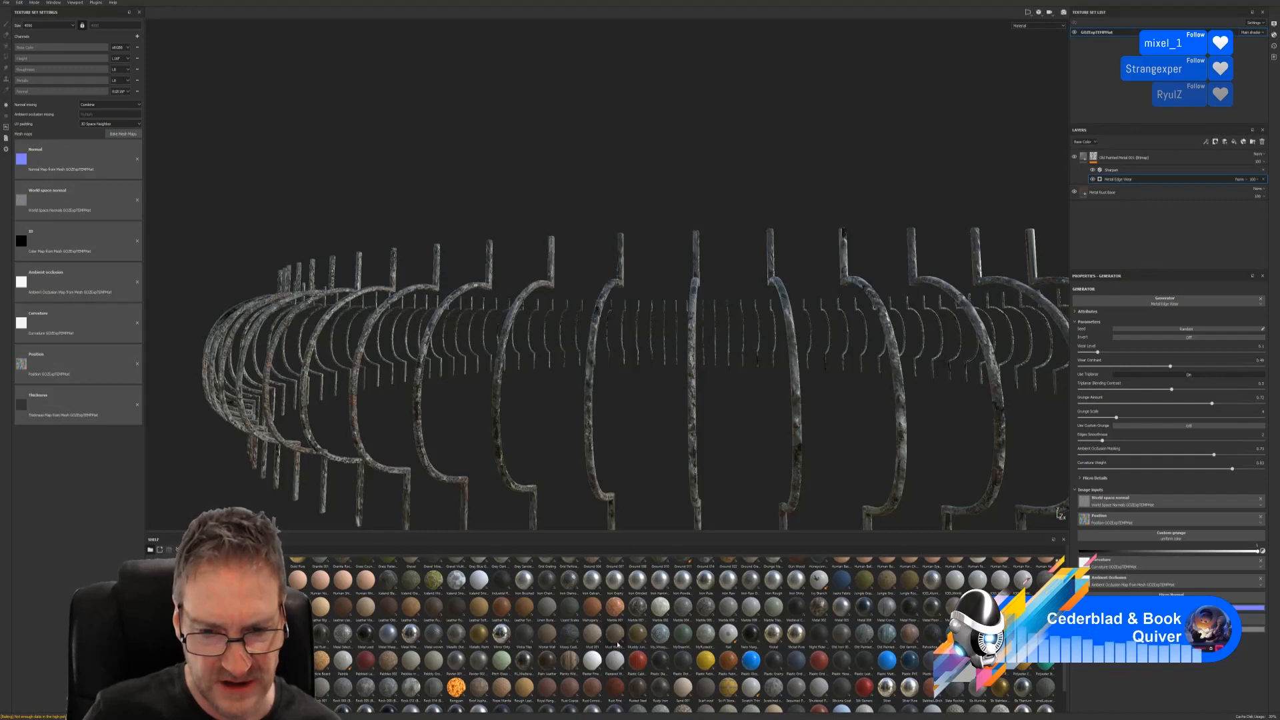
{"action": "mouse_move", "coordinate": [618, 645]}
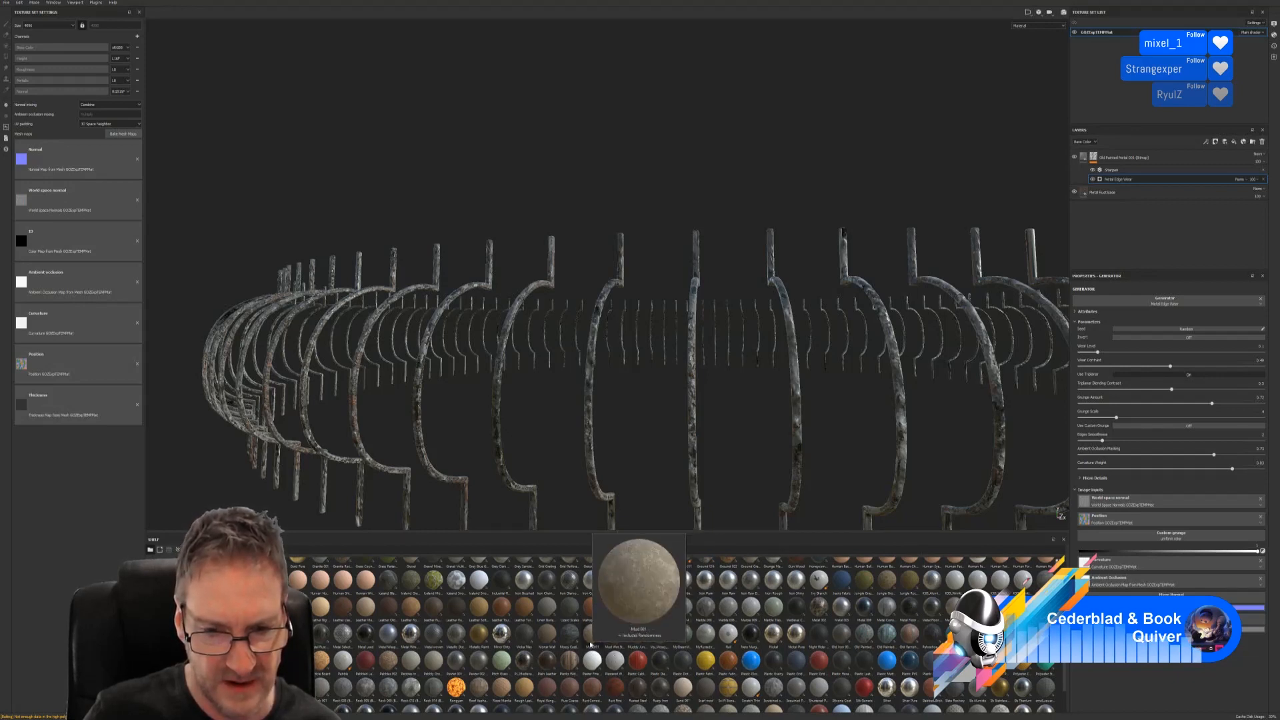
{"action": "left_click_drag", "start_coordinate": [590, 646], "coordinate": [893, 357]}
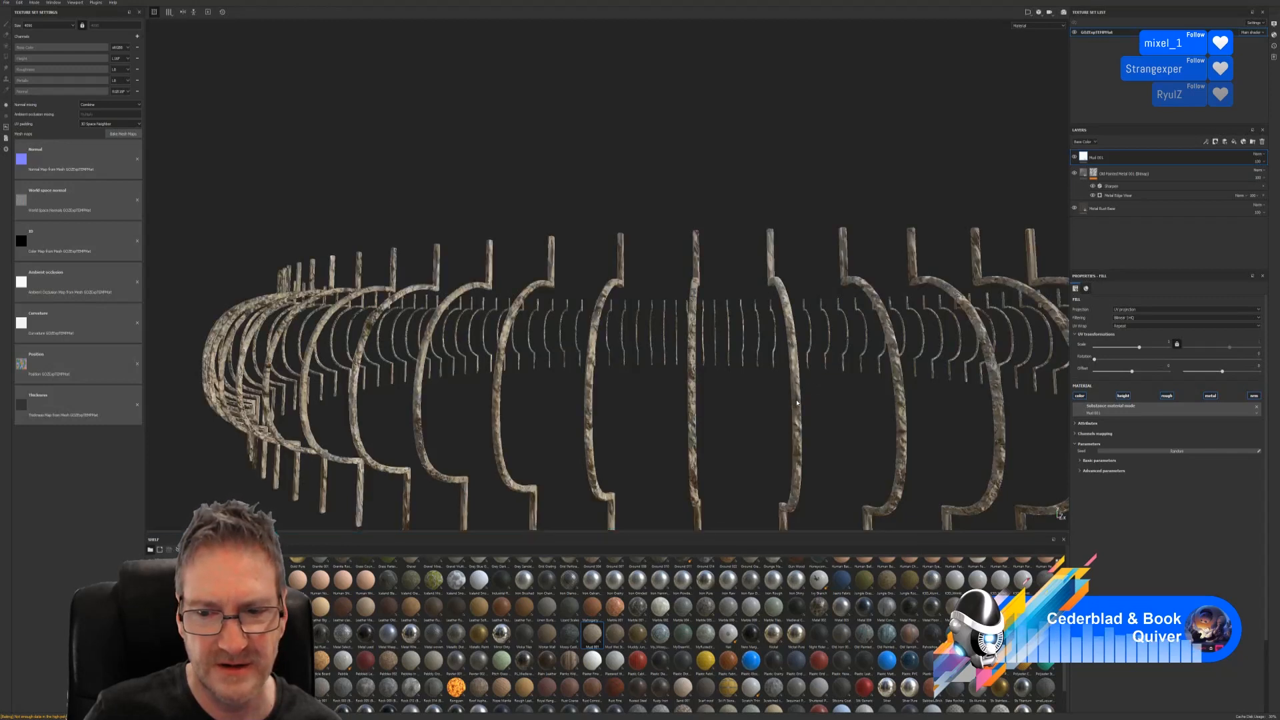
{"action": "left_click", "coordinate": [6, 3]}
{"action": "left_click", "coordinate": [58, 70]}
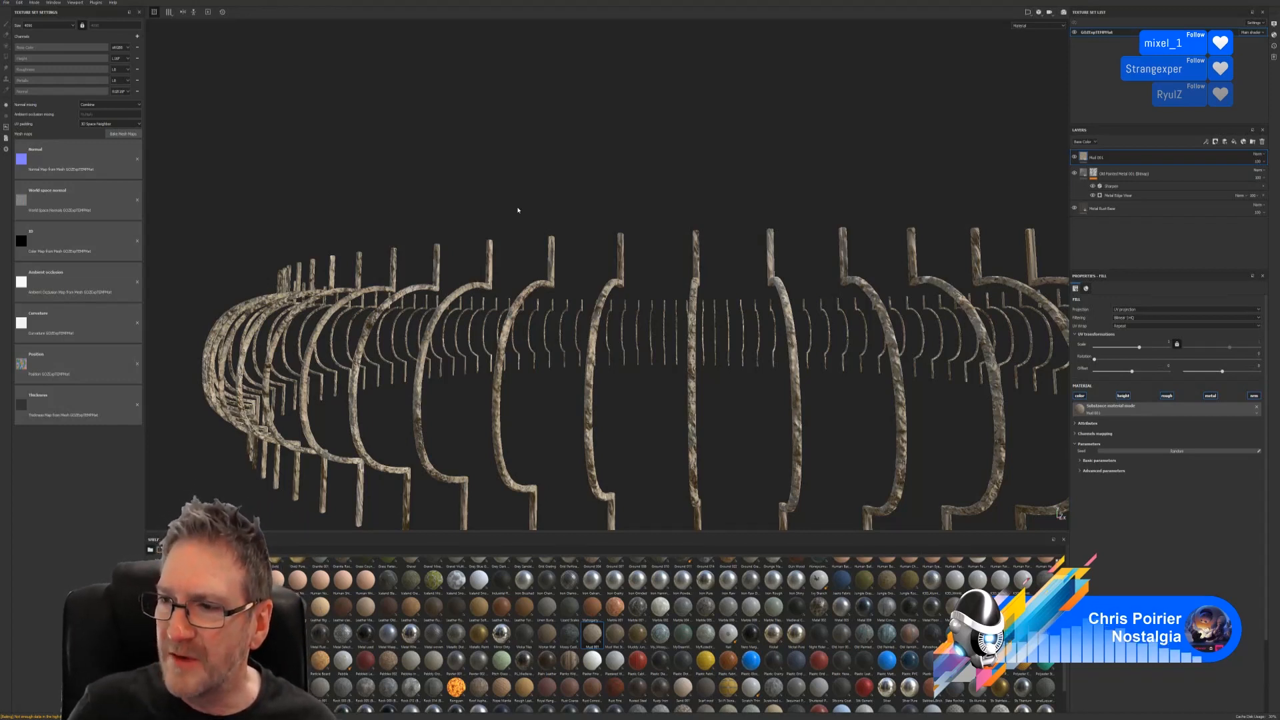
Increase the mud layer's UV scale and disable its height and normal channels, checking the result on the bars.
{"action": "scroll", "coordinate": [518, 210], "scroll_direction": "down", "scroll_amount": 1}
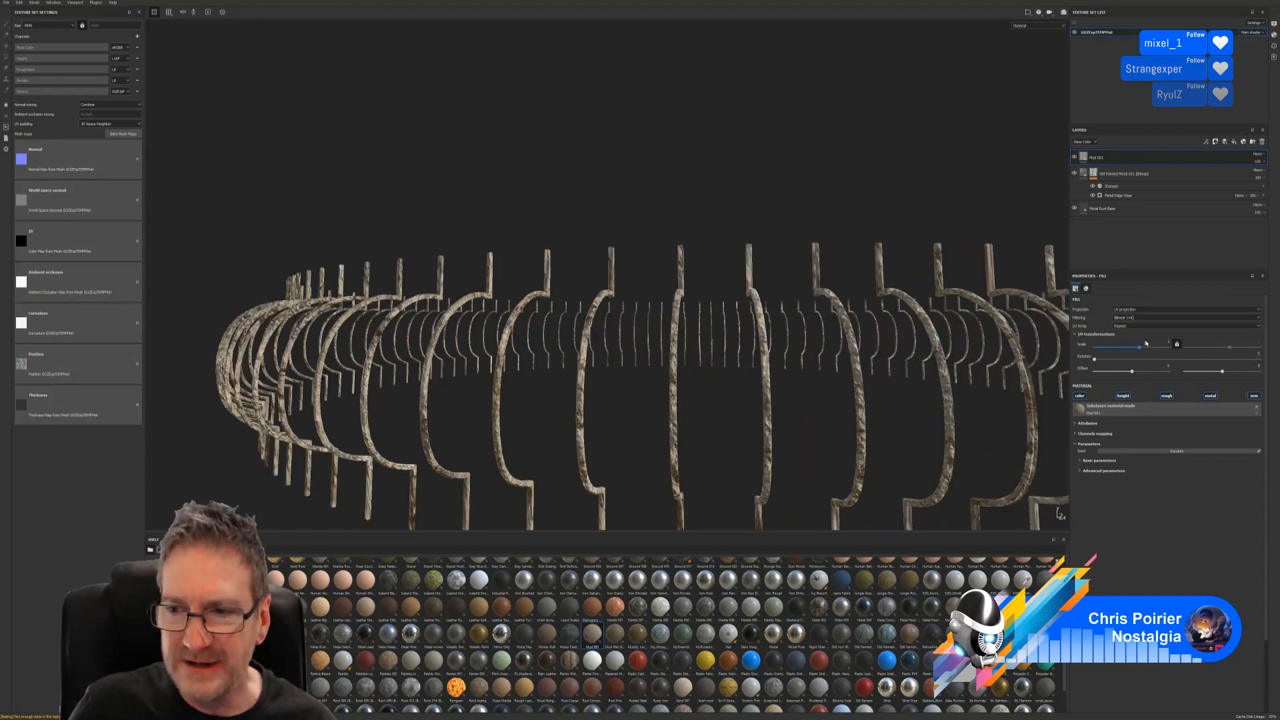
{"action": "left_click_drag", "start_coordinate": [1139, 348], "coordinate": [1152, 347]}
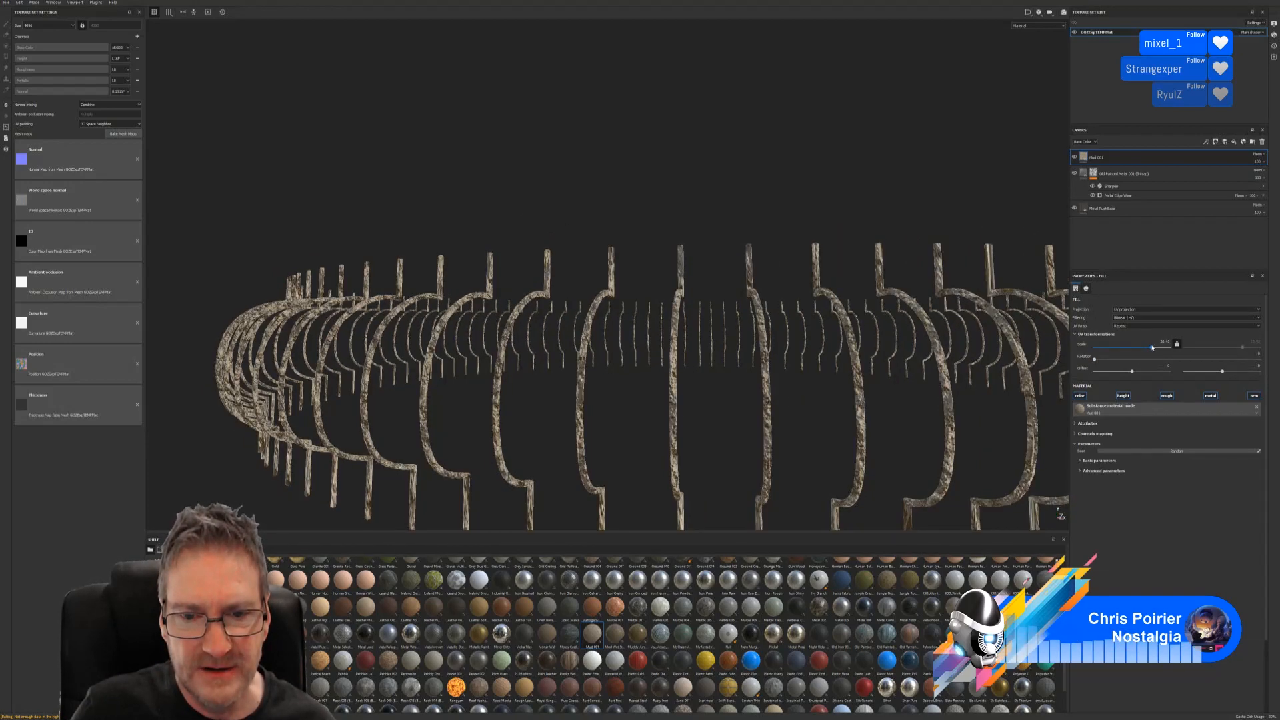
{"action": "left_click", "coordinate": [1124, 396]}
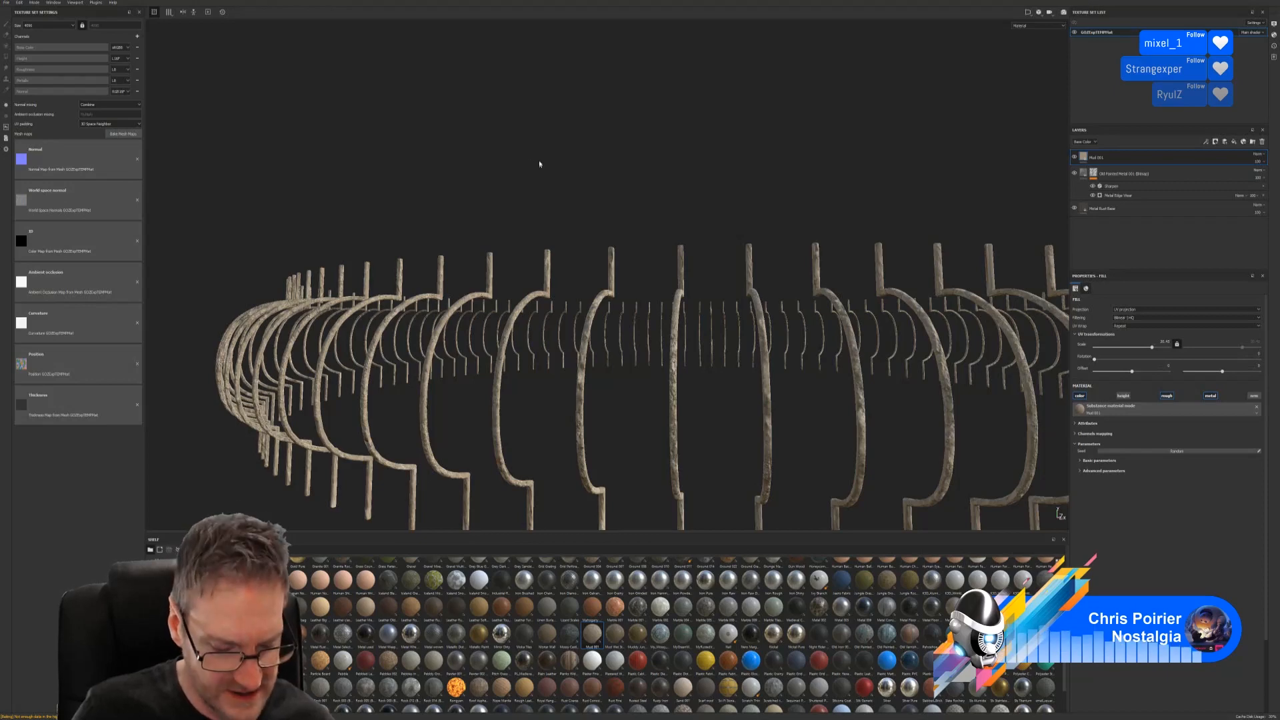
{"action": "left_click_drag", "start_coordinate": [525, 148], "coordinate": [525, 179], "text": "alt"}
{"action": "scroll", "coordinate": [603, 324], "scroll_direction": "up", "scroll_amount": 3}
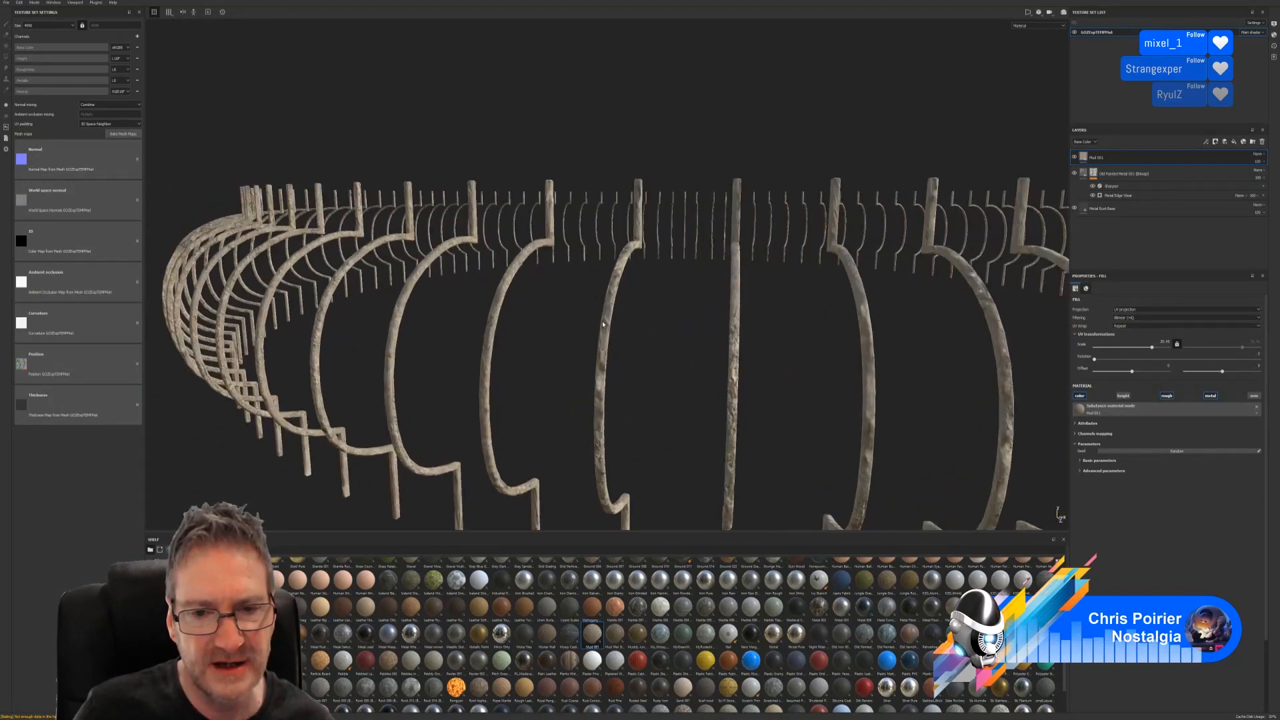
{"action": "left_click_drag", "start_coordinate": [572, 314], "coordinate": [537, 289], "text": "alt"}
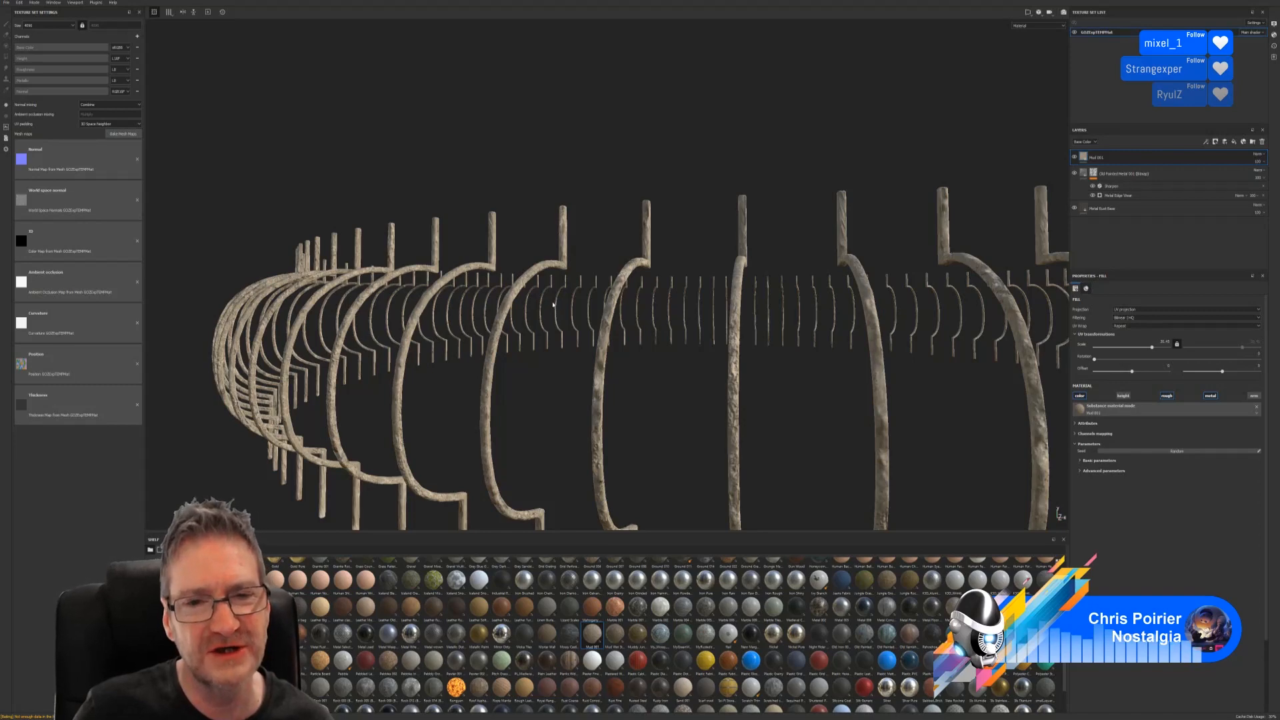
{"action": "left_click_drag", "start_coordinate": [552, 304], "coordinate": [592, 366], "text": "alt"}
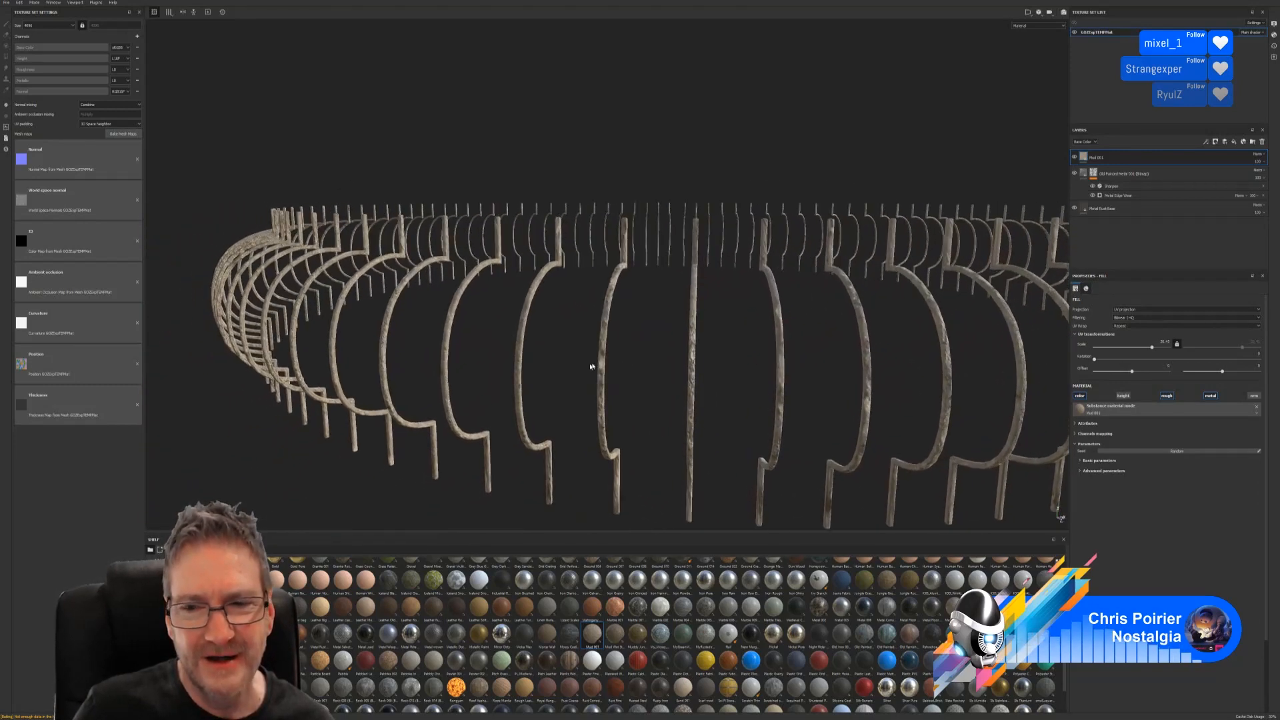
Darken the mud material's ground colour to a muted grey-brown in its advanced parameters.
{"action": "left_click", "coordinate": [1078, 471]}
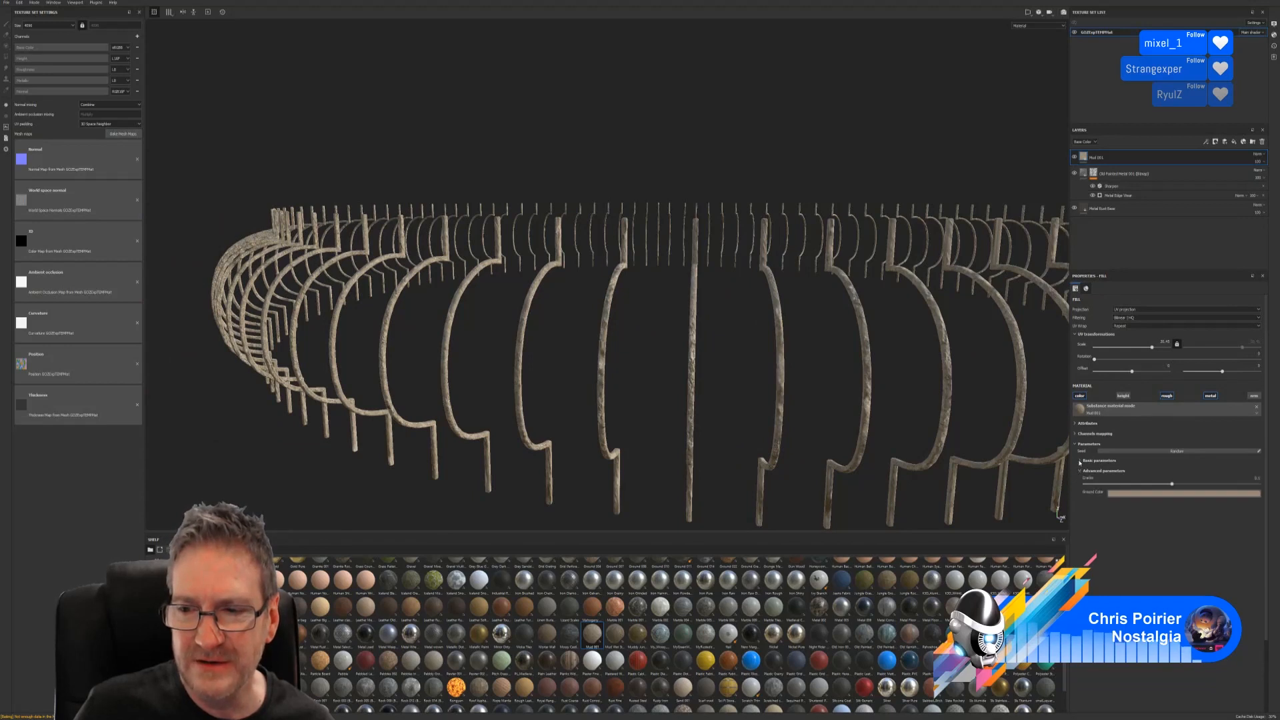
{"action": "left_click", "coordinate": [1166, 493]}
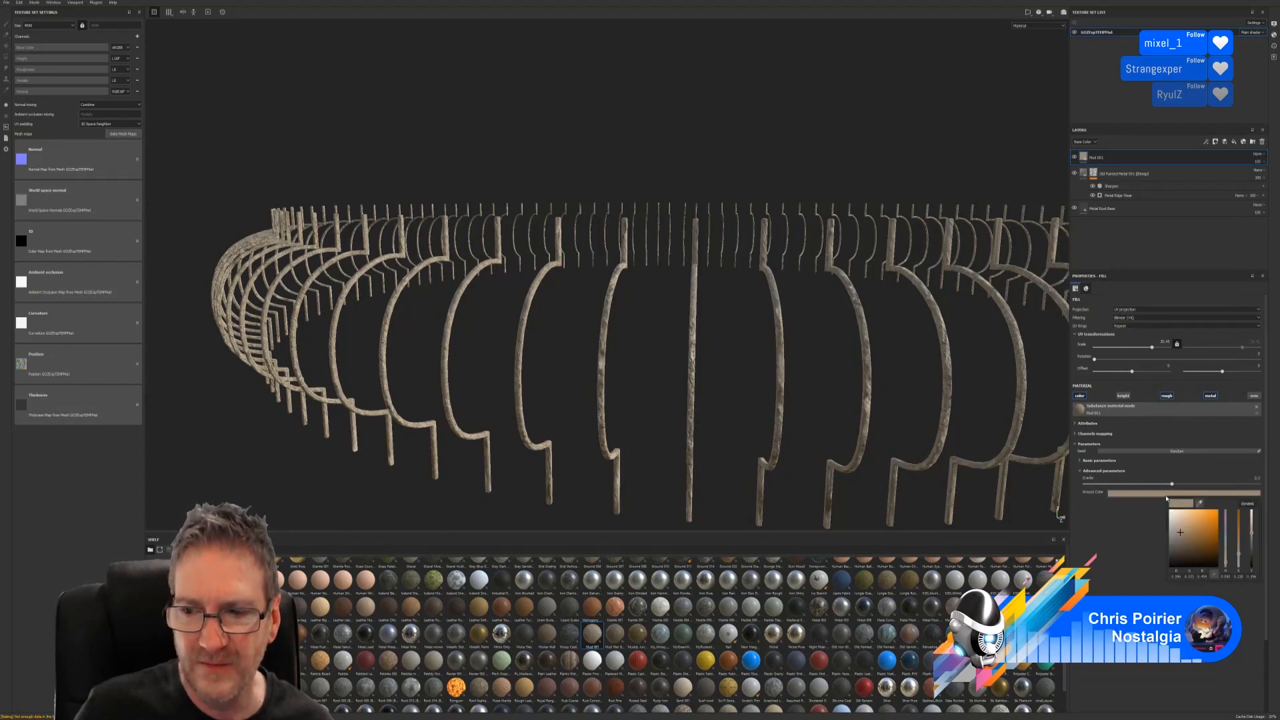
{"action": "left_click", "coordinate": [1178, 537]}
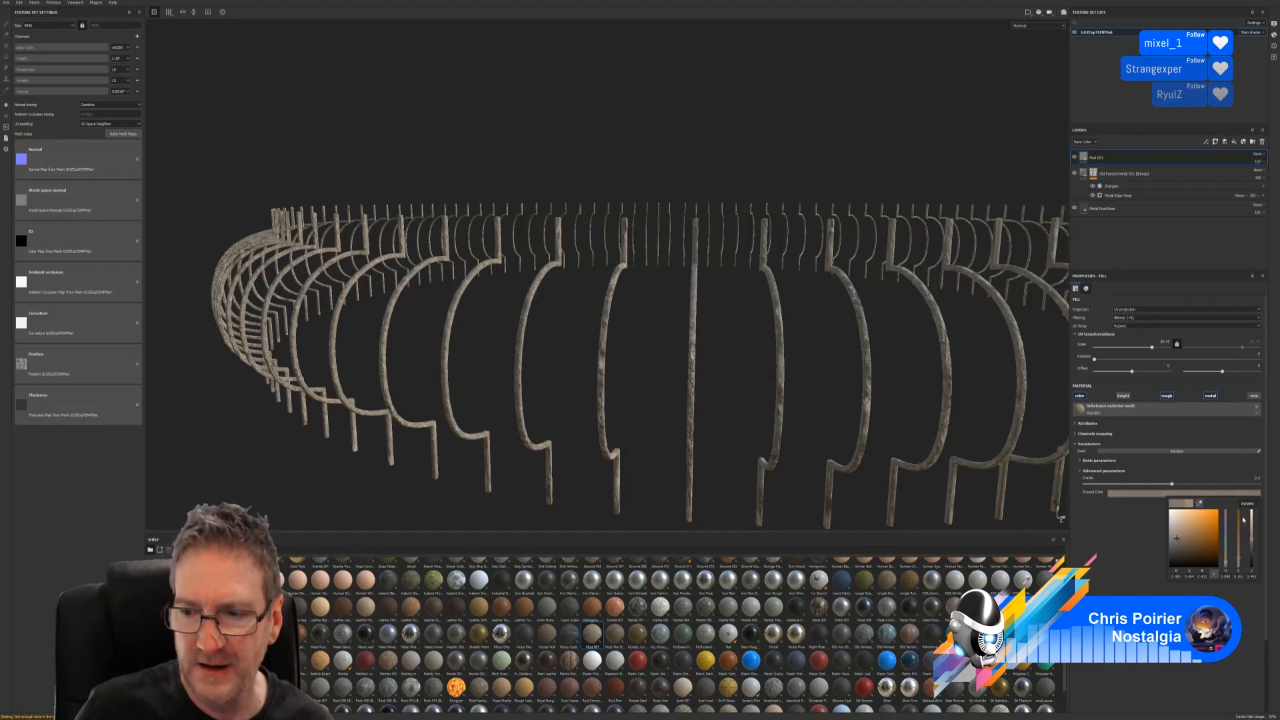
{"action": "left_click", "coordinate": [1177, 550]}
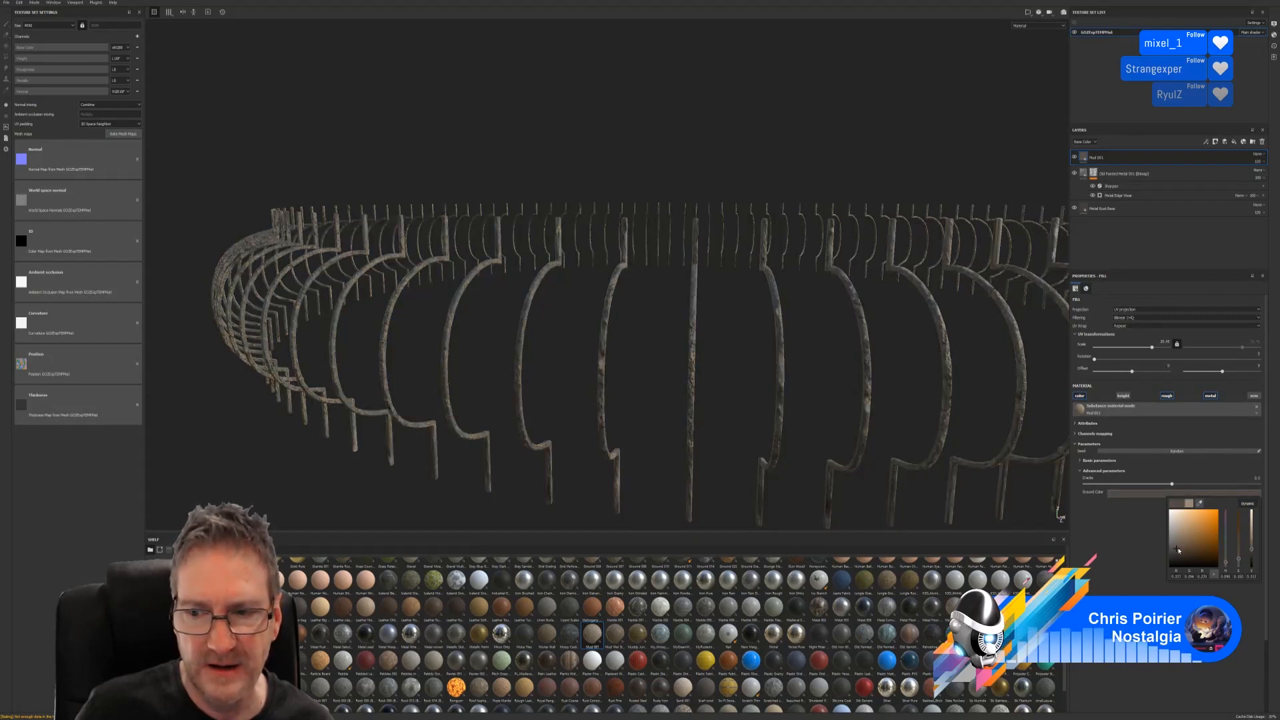
{"action": "left_click", "coordinate": [1178, 546]}
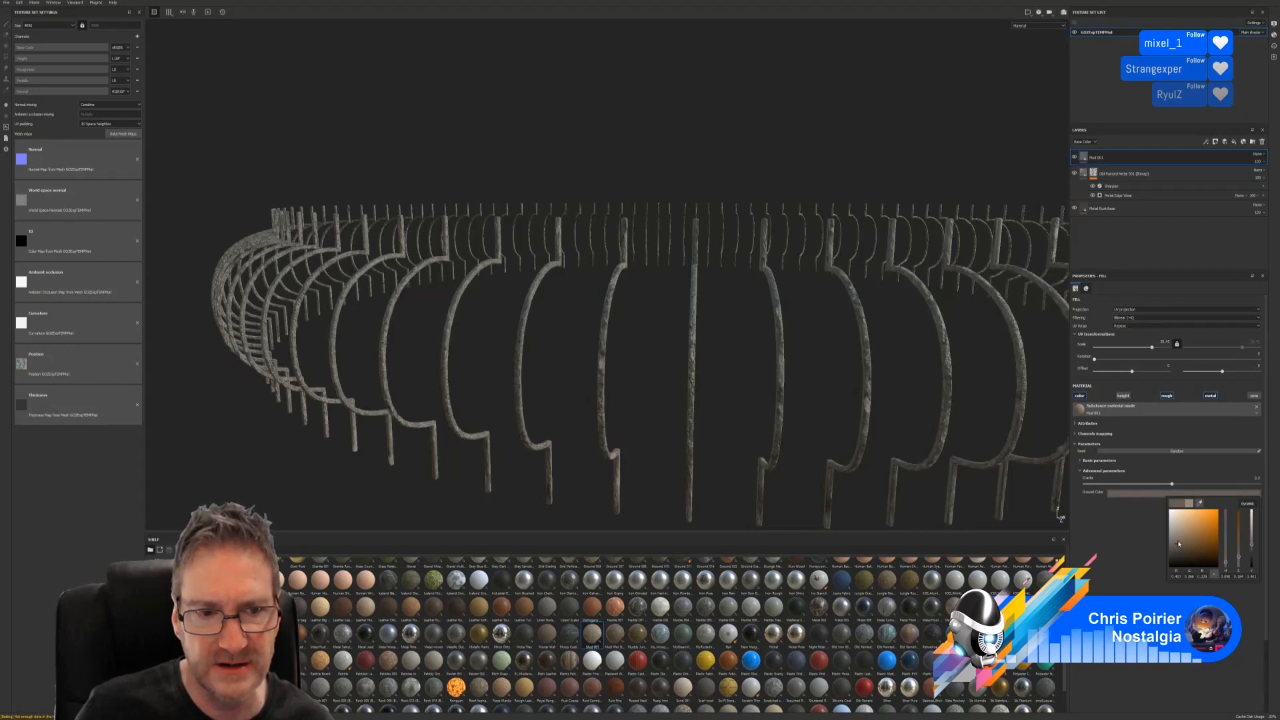
{"action": "left_click", "coordinate": [1178, 542]}
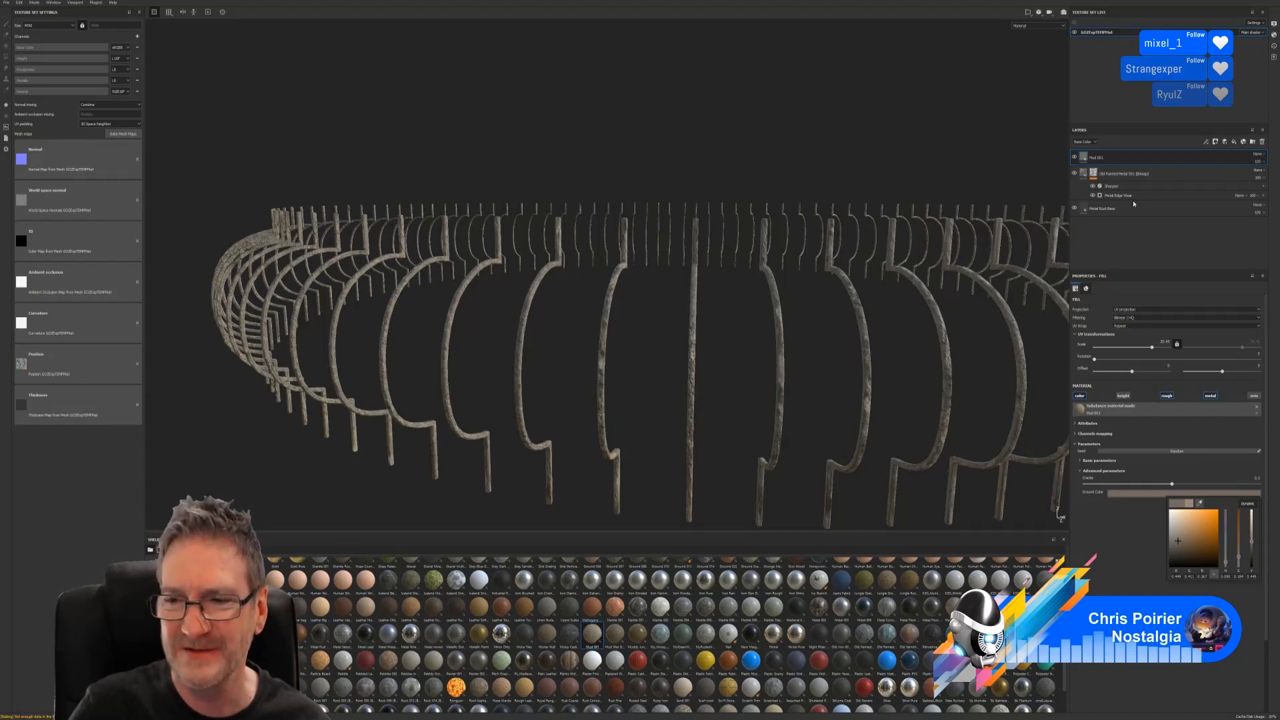
{"action": "left_click", "coordinate": [1140, 567]}
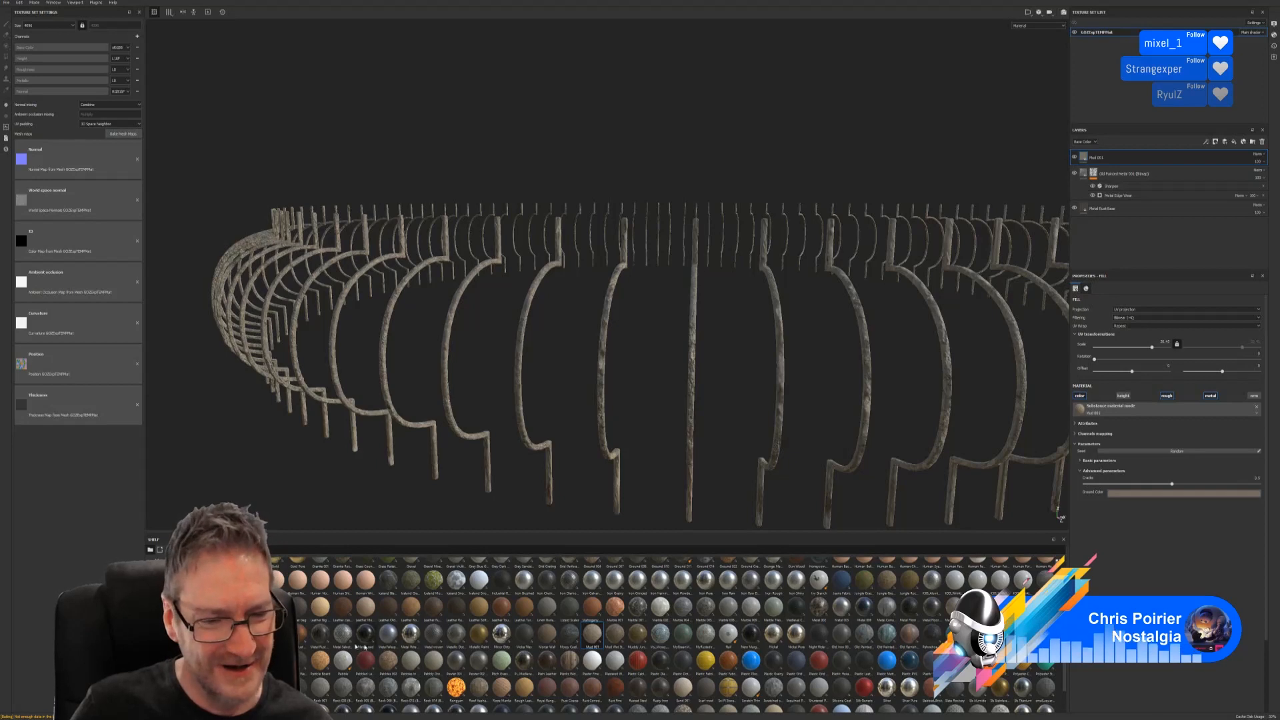
Browse the smart masks and apply the Surface Worn smart mask to the mud layer.
{"action": "left_click", "coordinate": [162, 671]}
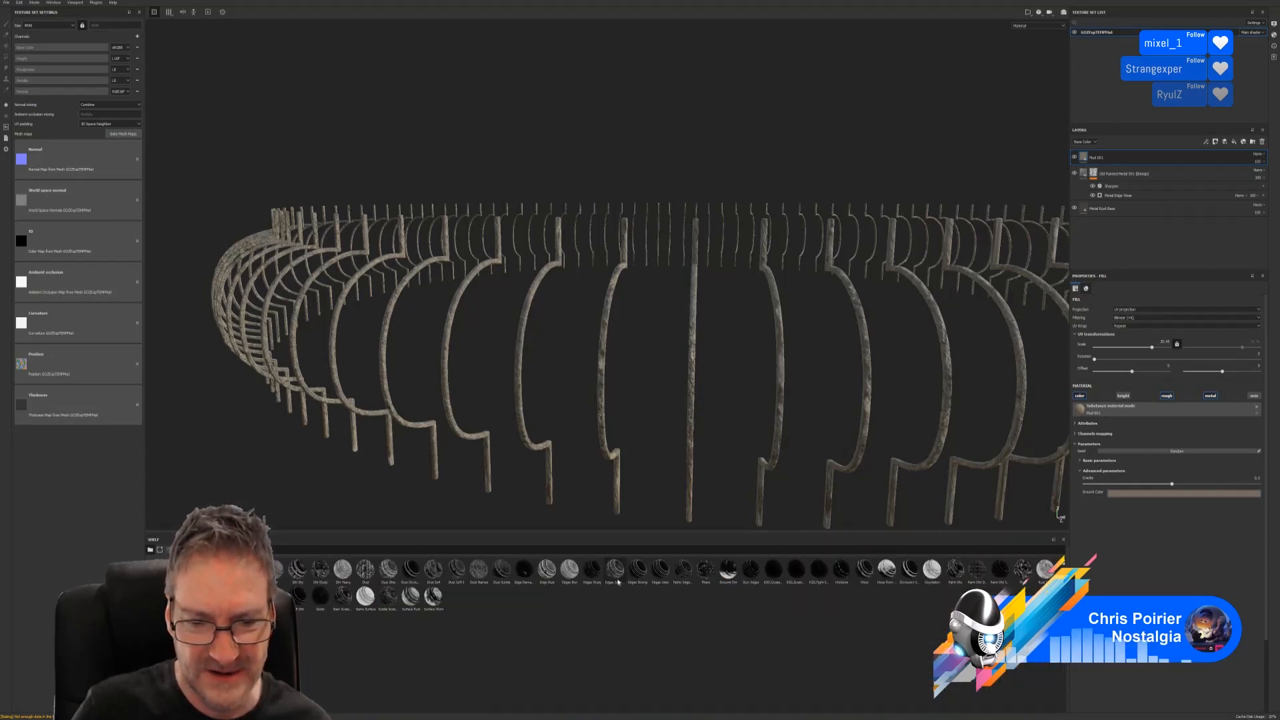
{"action": "mouse_move", "coordinate": [558, 575]}
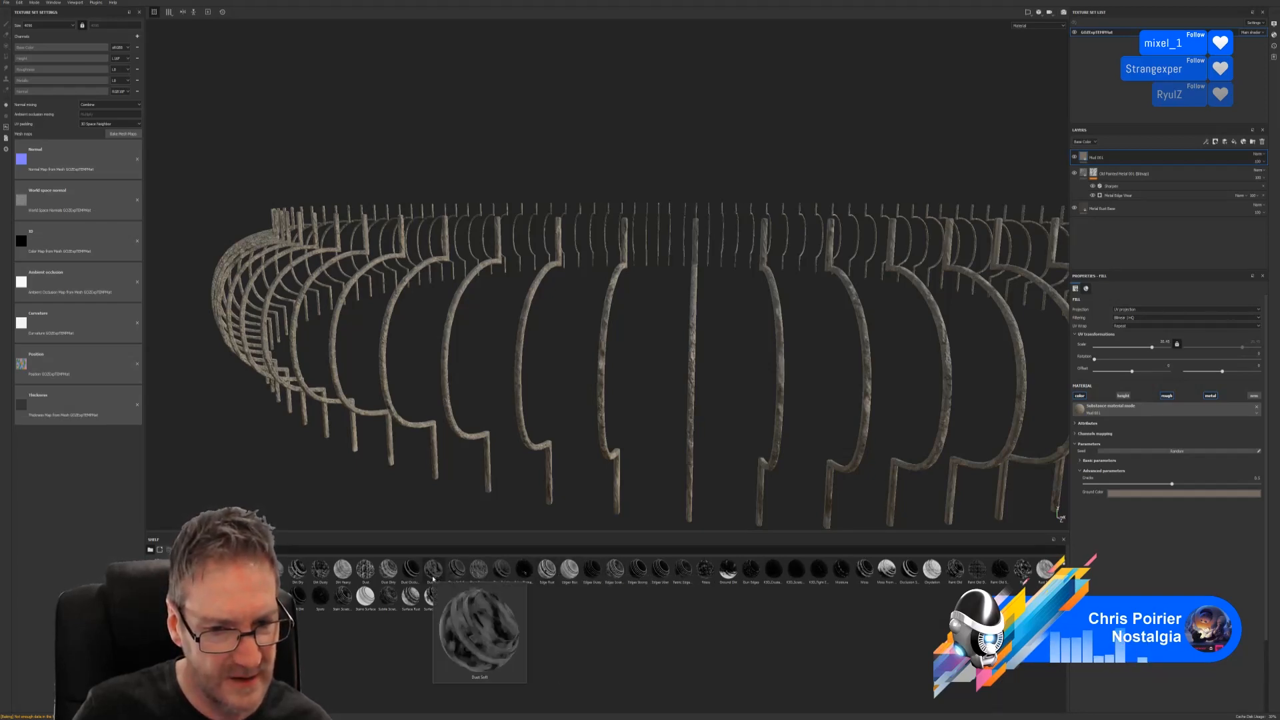
{"action": "mouse_move", "coordinate": [454, 577]}
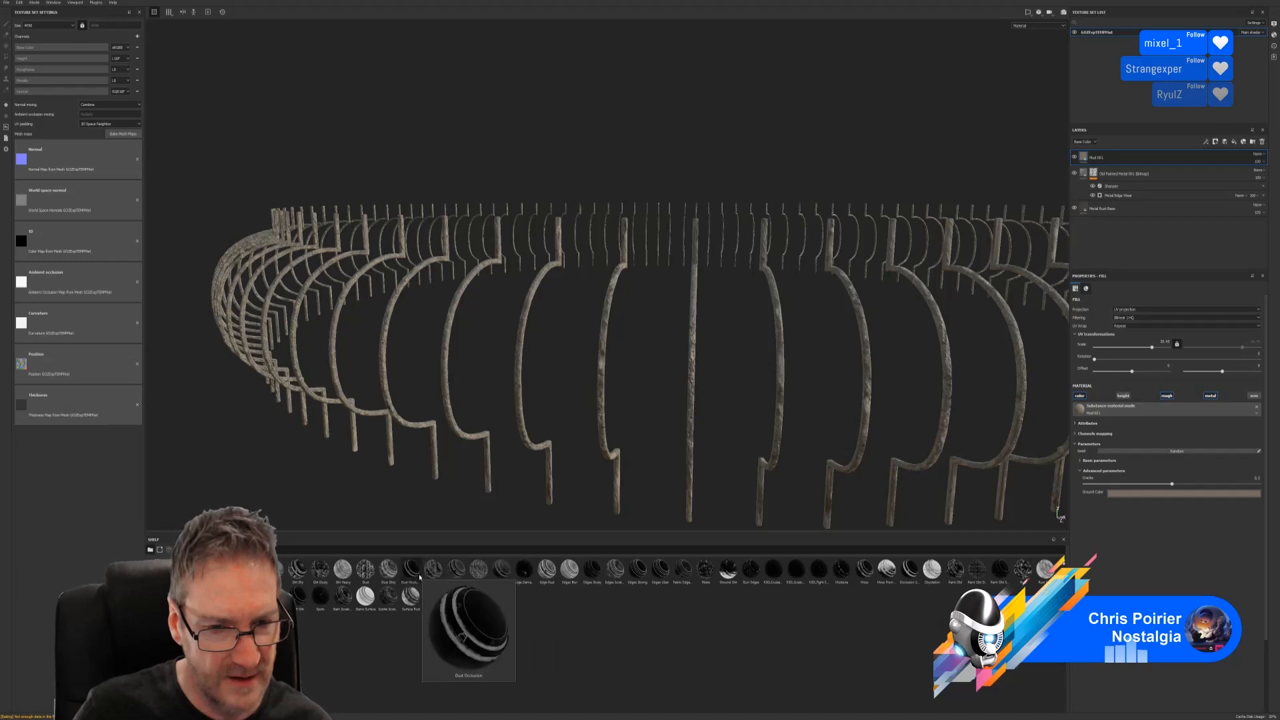
{"action": "mouse_move", "coordinate": [391, 577]}
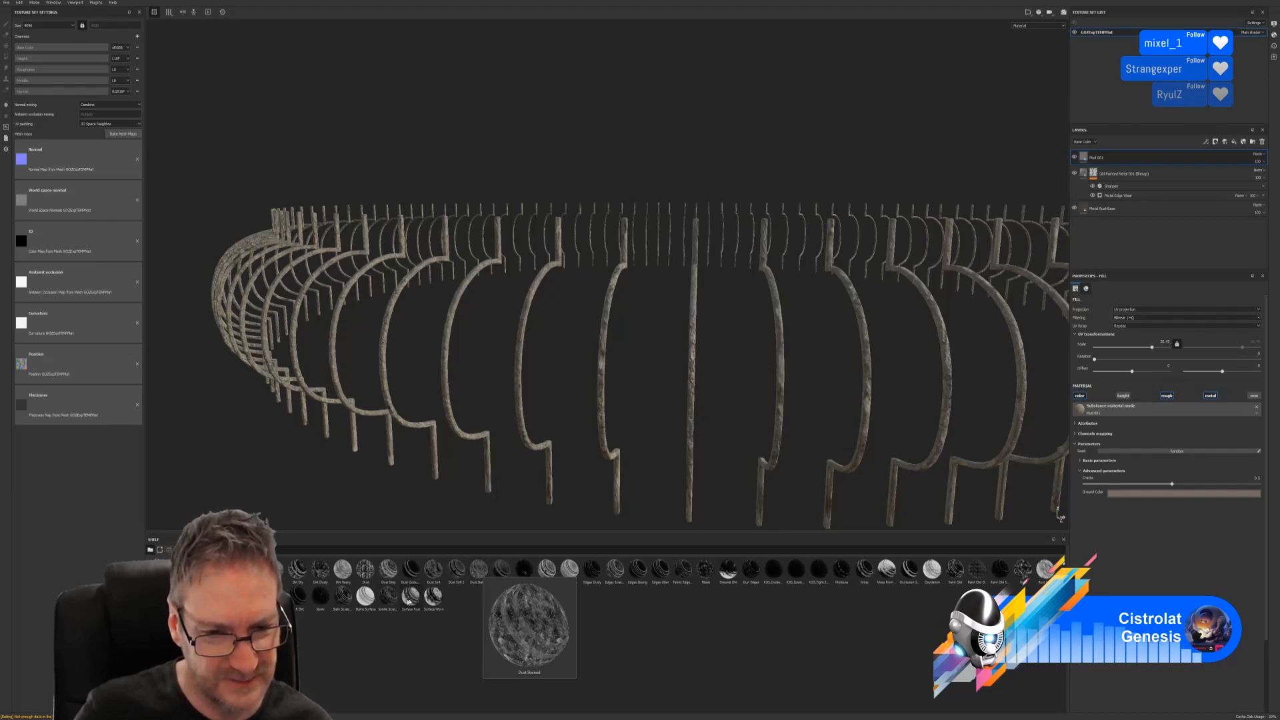
{"action": "mouse_move", "coordinate": [434, 598]}
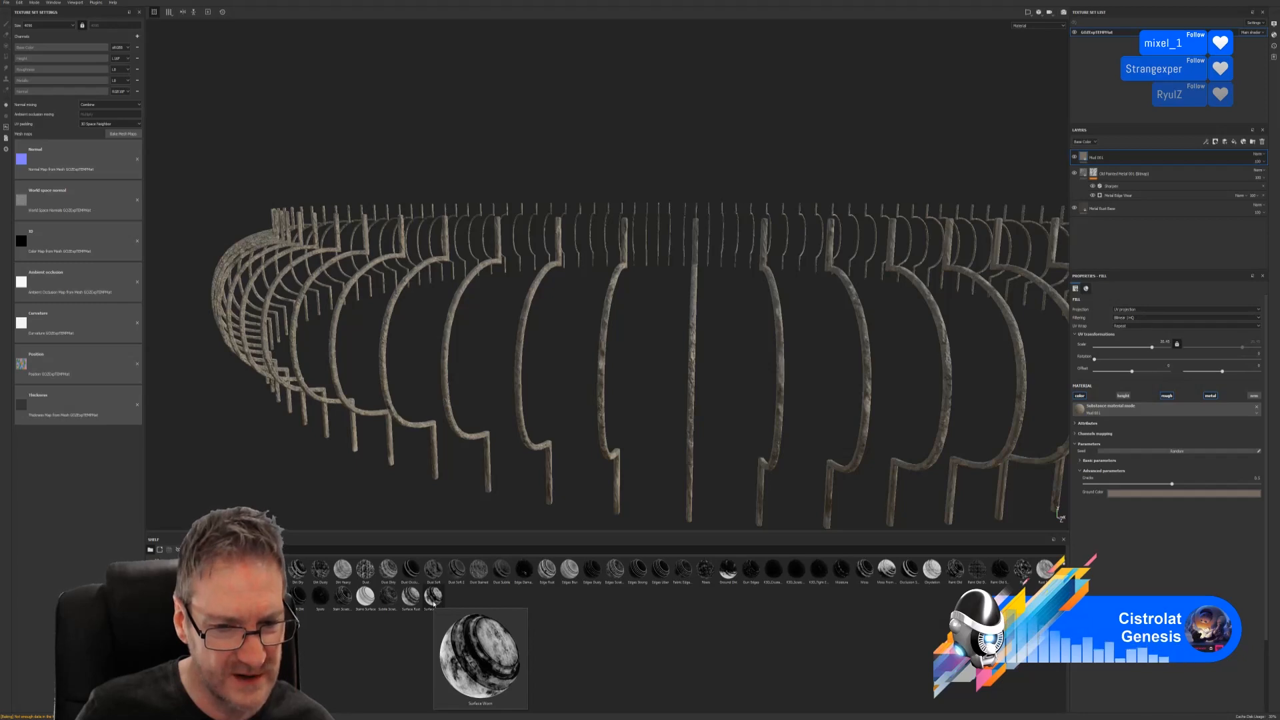
{"action": "mouse_move", "coordinate": [433, 597]}
{"action": "left_mouse_down"}
{"action": "mouse_move", "coordinate": [1074, 260]}
{"action": "mouse_move", "coordinate": [1125, 145]}
{"action": "mouse_move", "coordinate": [1119, 157]}
{"action": "left_mouse_up"}
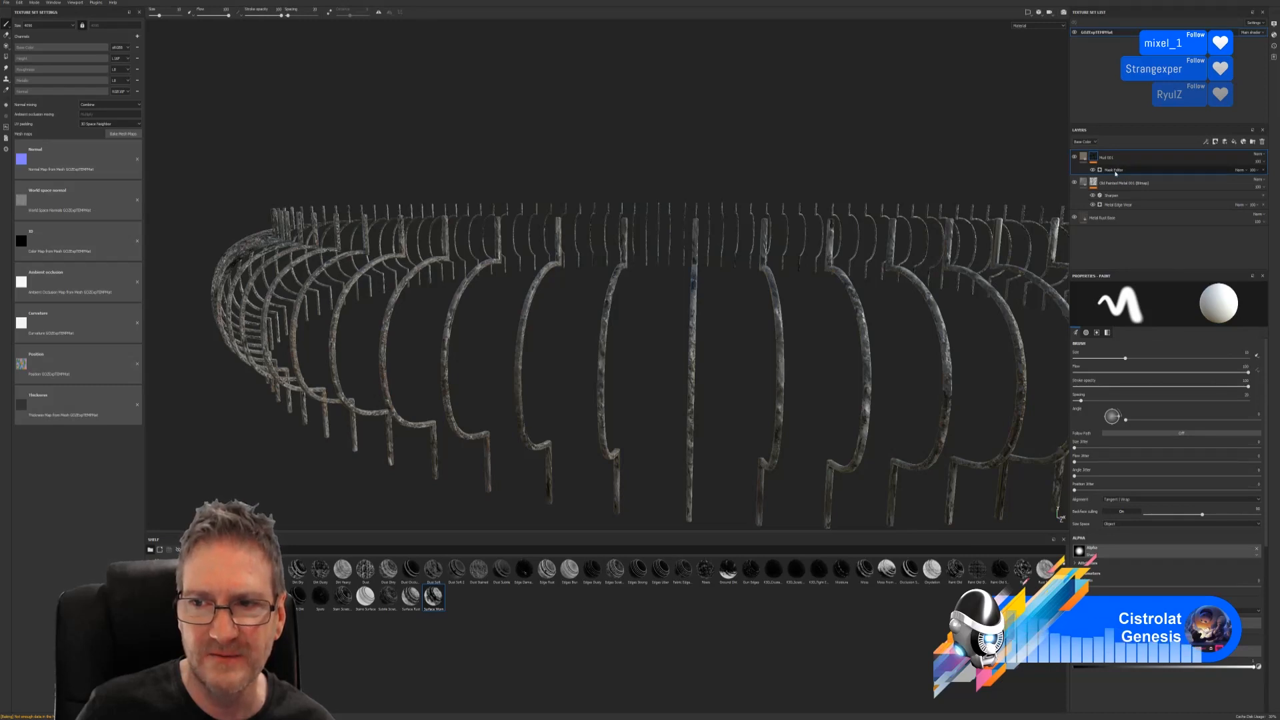
In the mud layer's Mask Editor, raise global balance and contrast to about 0.65 and reduce Texture to about 0.93.
{"action": "left_click", "coordinate": [1115, 172]}
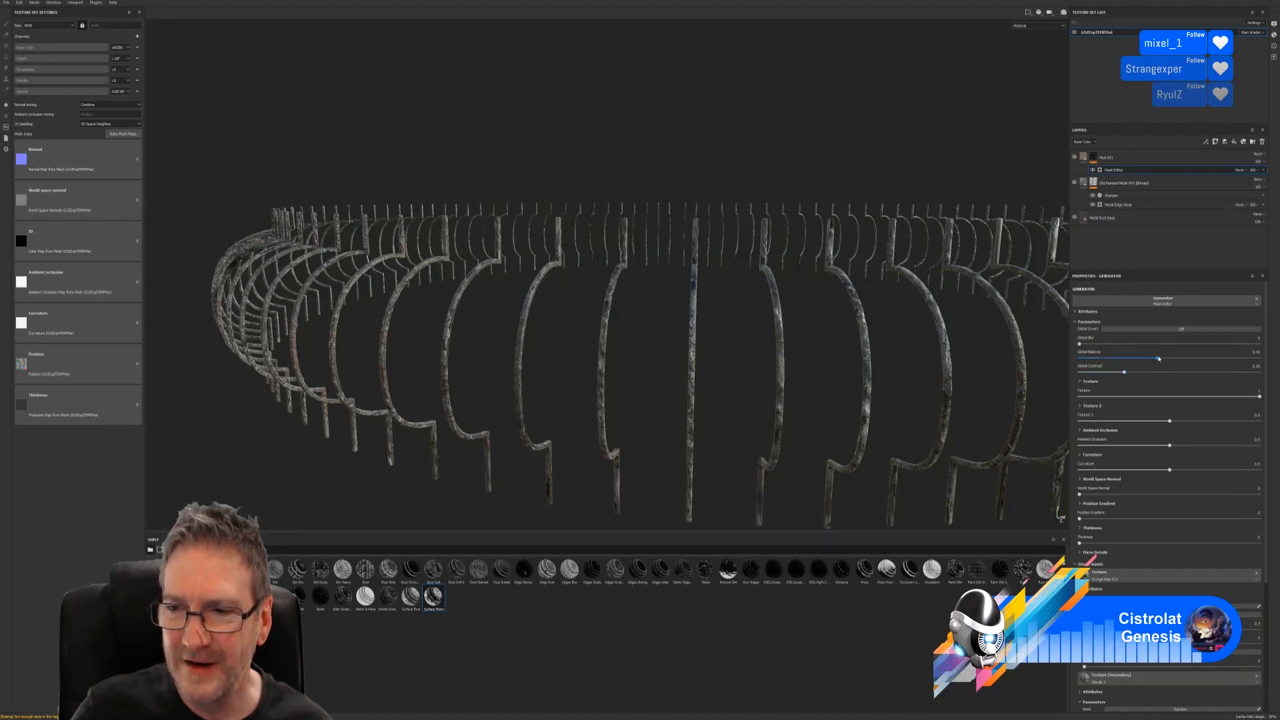
{"action": "left_click_drag", "start_coordinate": [1158, 358], "coordinate": [1197, 358]}
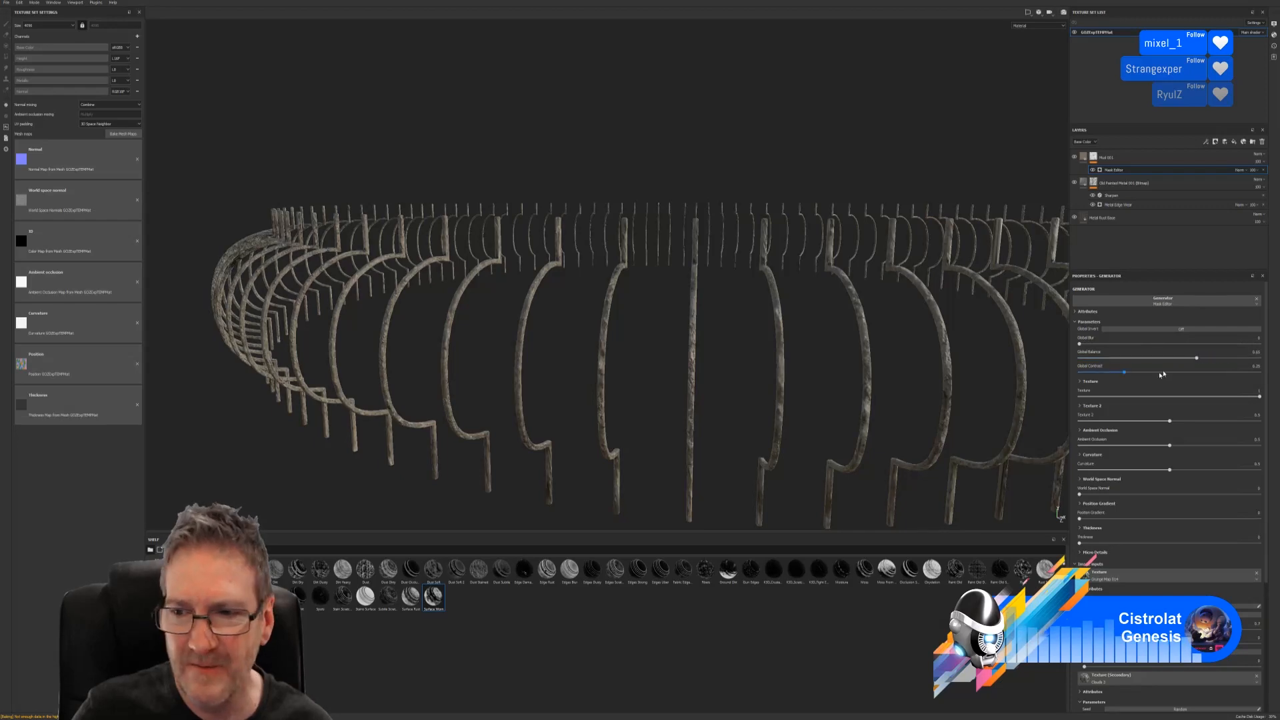
{"action": "left_click_drag", "start_coordinate": [1124, 372], "coordinate": [1197, 379]}
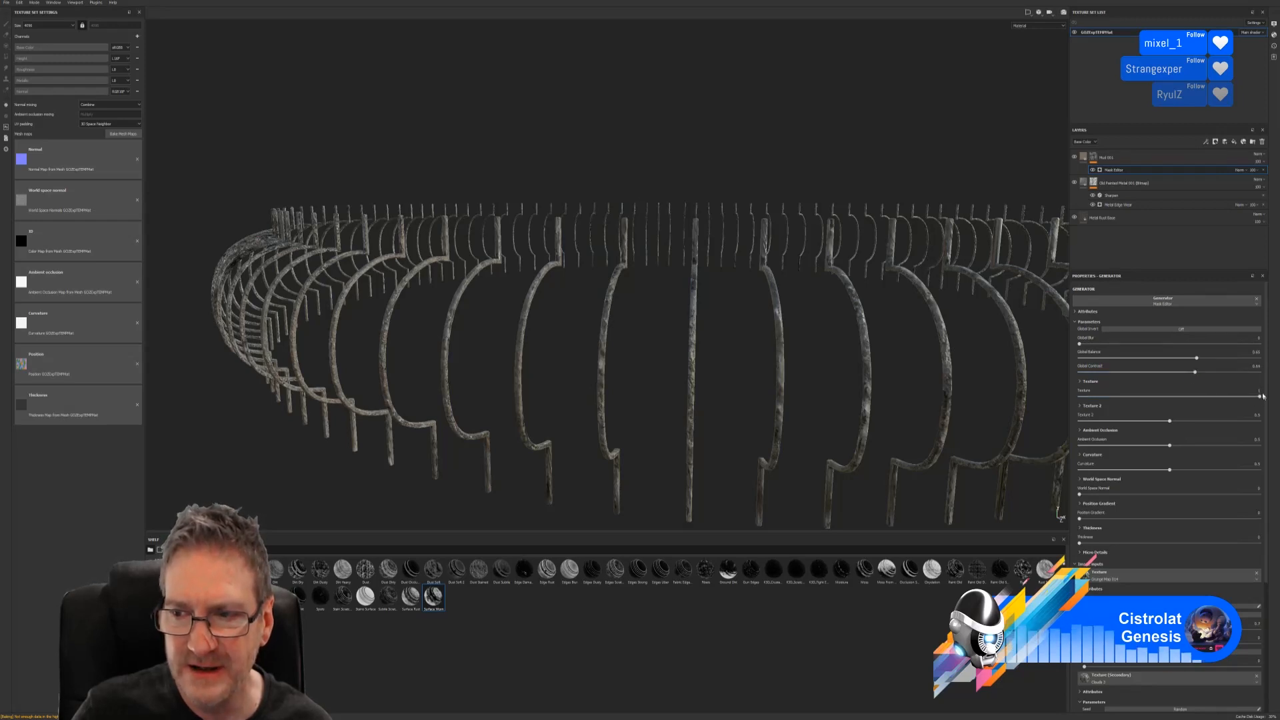
{"action": "mouse_move", "coordinate": [1237, 394]}
{"action": "left_mouse_down"}
{"action": "mouse_move", "coordinate": [1145, 408]}
{"action": "mouse_move", "coordinate": [1245, 404]}
{"action": "left_mouse_up"}
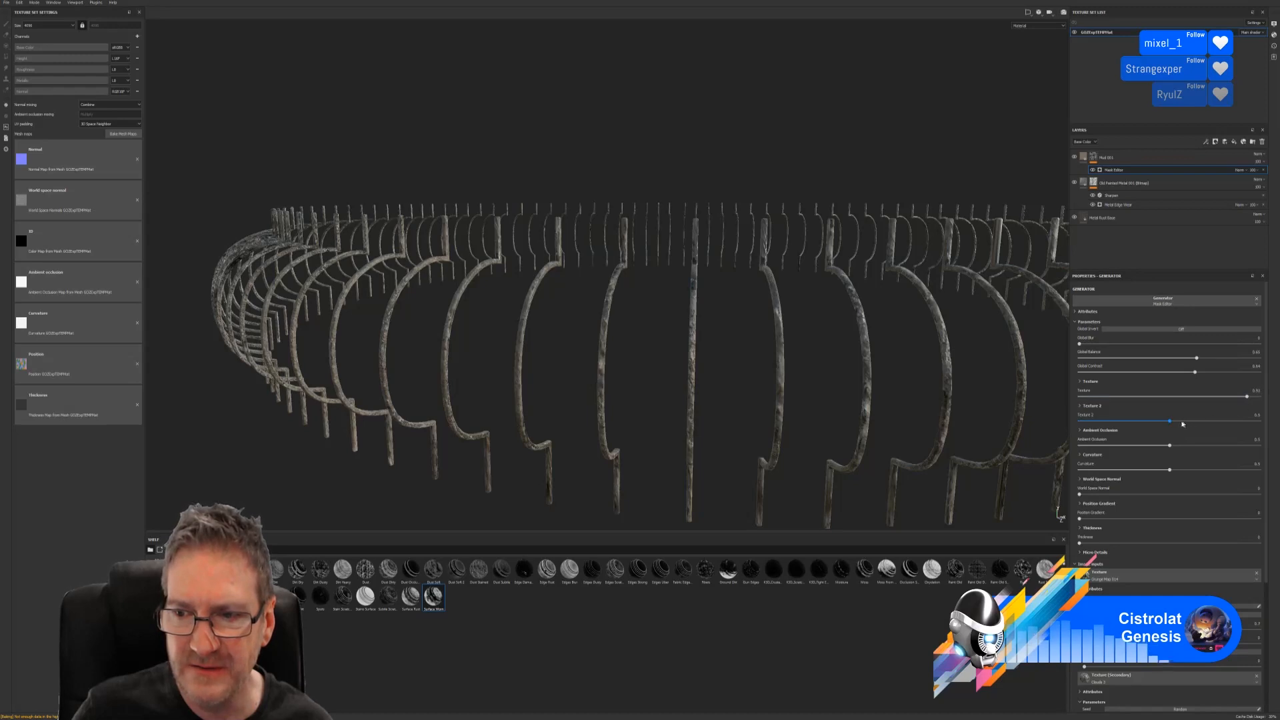
Try low and high Texture 2 amounts in the mud mask, settling at about 0.91, and check the bars close up.
{"action": "mouse_move", "coordinate": [1169, 421]}
{"action": "left_mouse_down"}
{"action": "mouse_move", "coordinate": [1238, 423]}
{"action": "mouse_move", "coordinate": [1091, 422]}
{"action": "mouse_move", "coordinate": [1194, 423]}
{"action": "left_mouse_up"}
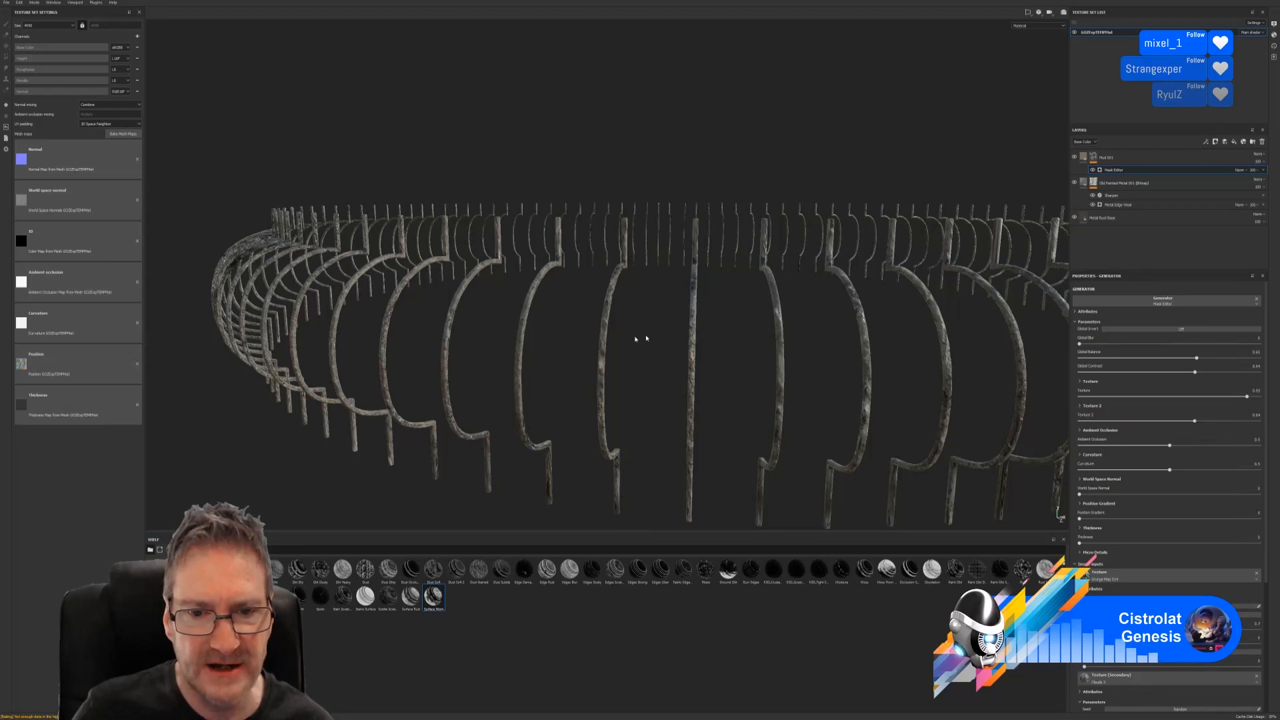
{"action": "right_click_drag", "start_coordinate": [635, 340], "coordinate": [635, 392], "text": "alt"}
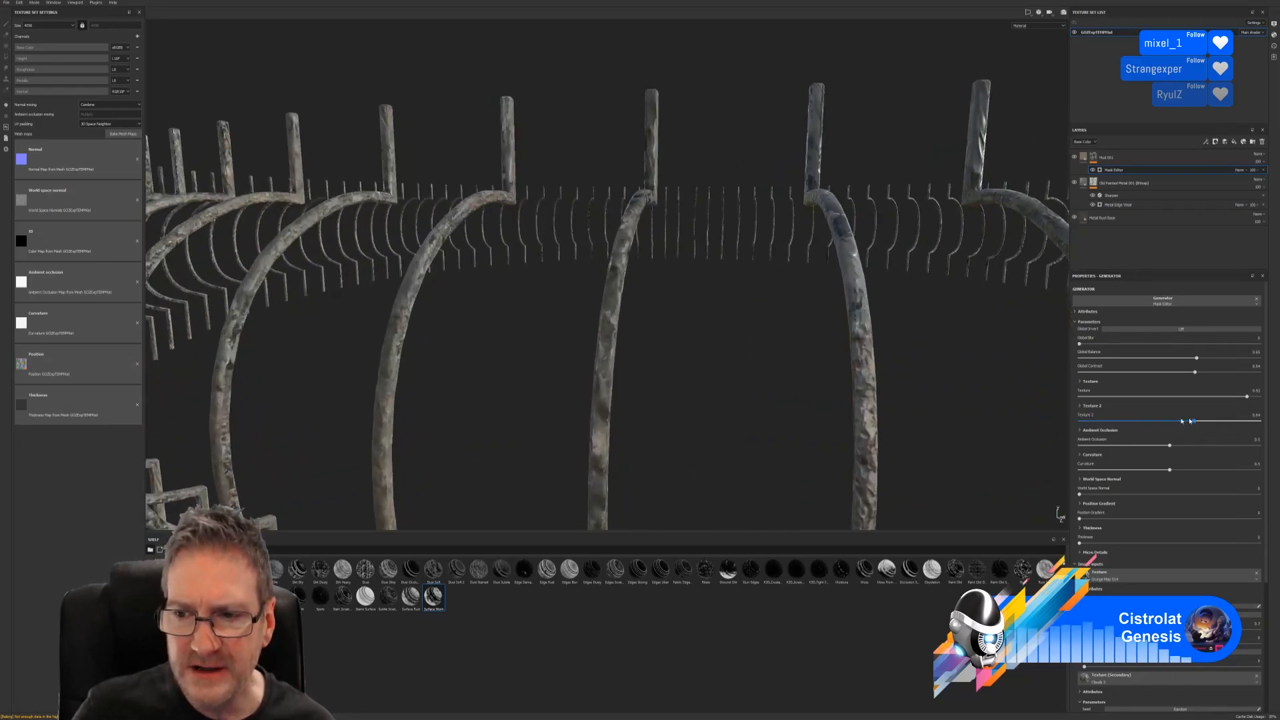
{"action": "left_click_drag", "start_coordinate": [1182, 421], "coordinate": [1093, 421]}
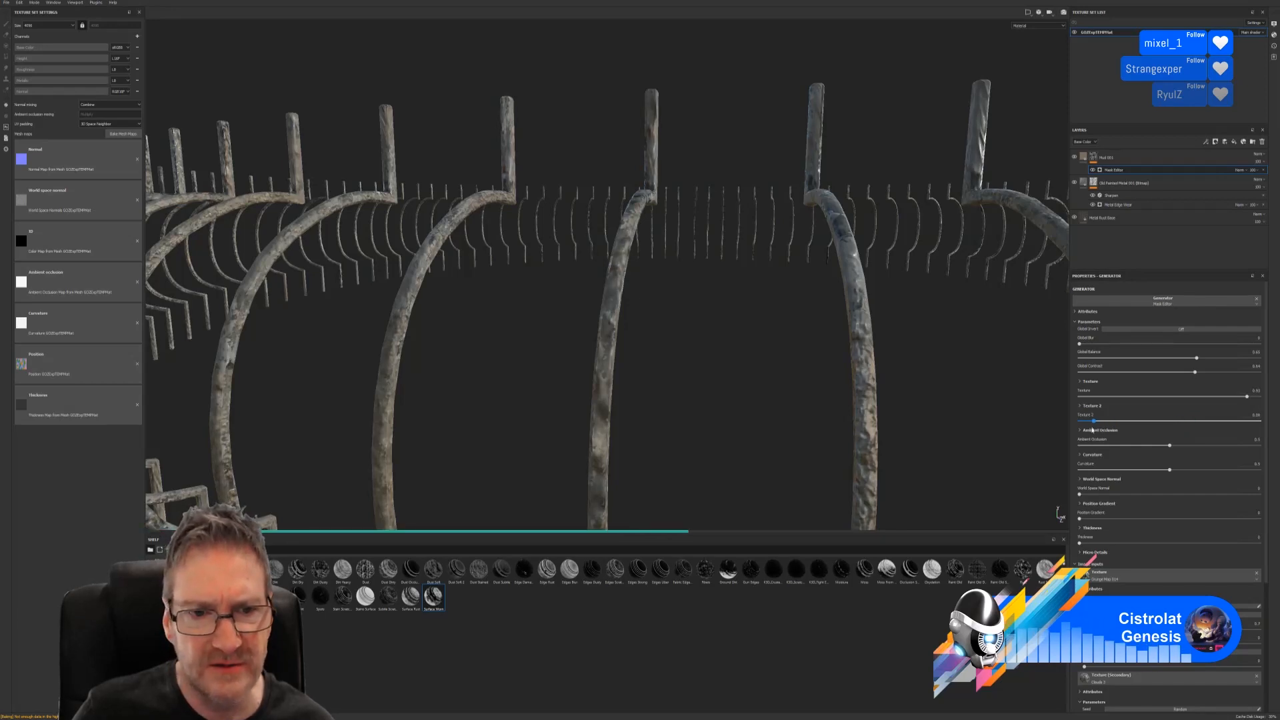
{"action": "left_click_drag", "start_coordinate": [1092, 430], "coordinate": [1244, 429]}
{"action": "scroll", "coordinate": [755, 364], "scroll_direction": "down", "scroll_amount": 2}
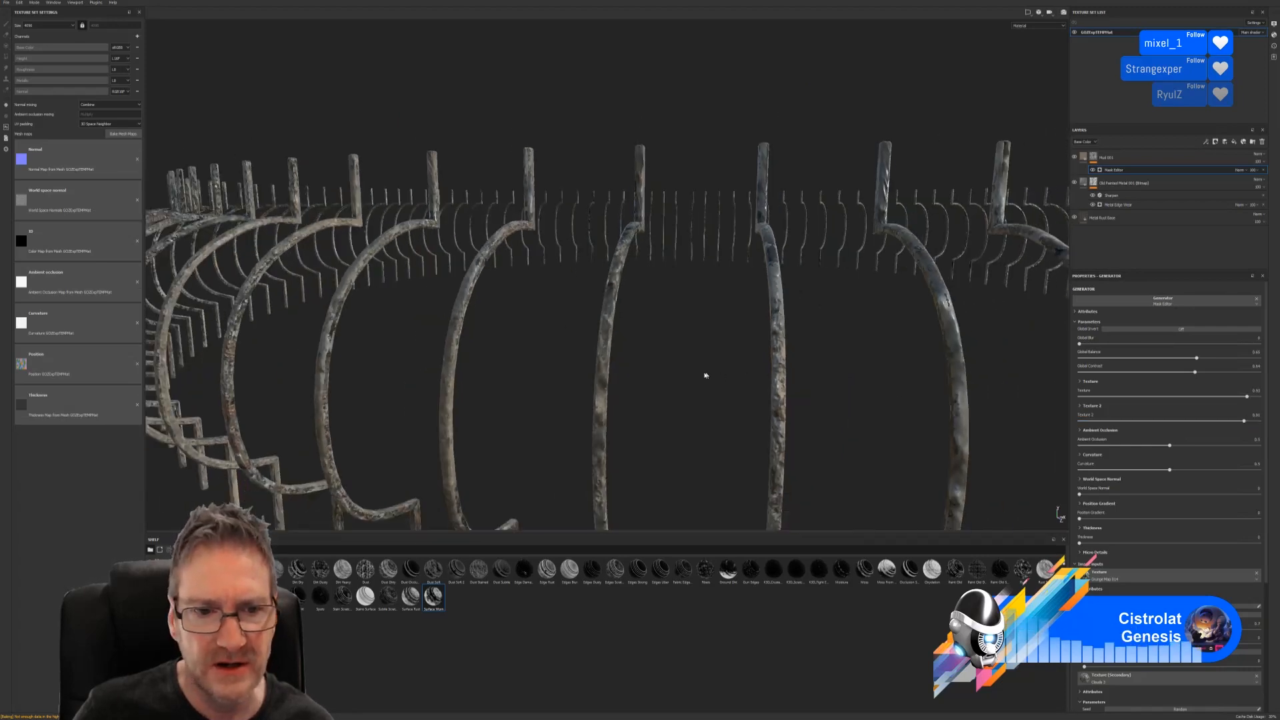
{"action": "scroll", "coordinate": [705, 376], "scroll_direction": "down", "scroll_amount": 5}
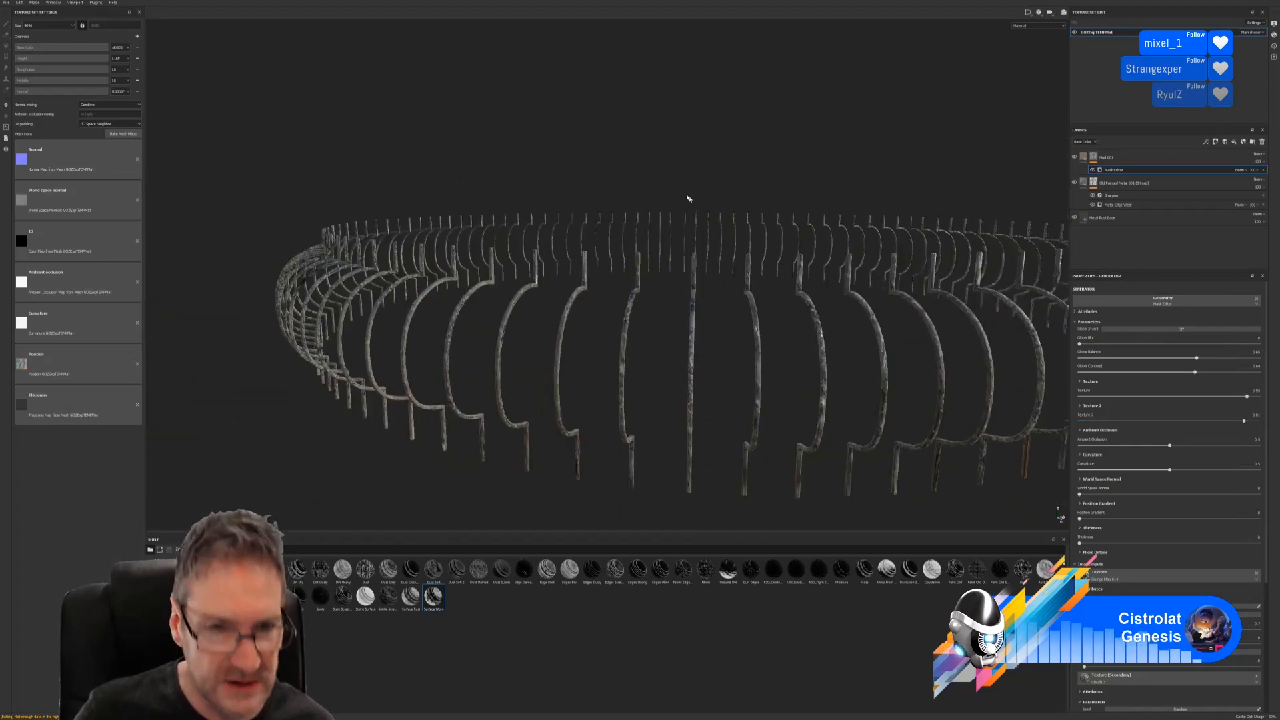
Raise the mud mask's global contrast to about 0.82 and its ambient occlusion to about 0.57.
{"action": "left_click_drag", "start_coordinate": [688, 198], "coordinate": [766, 176], "text": "alt"}
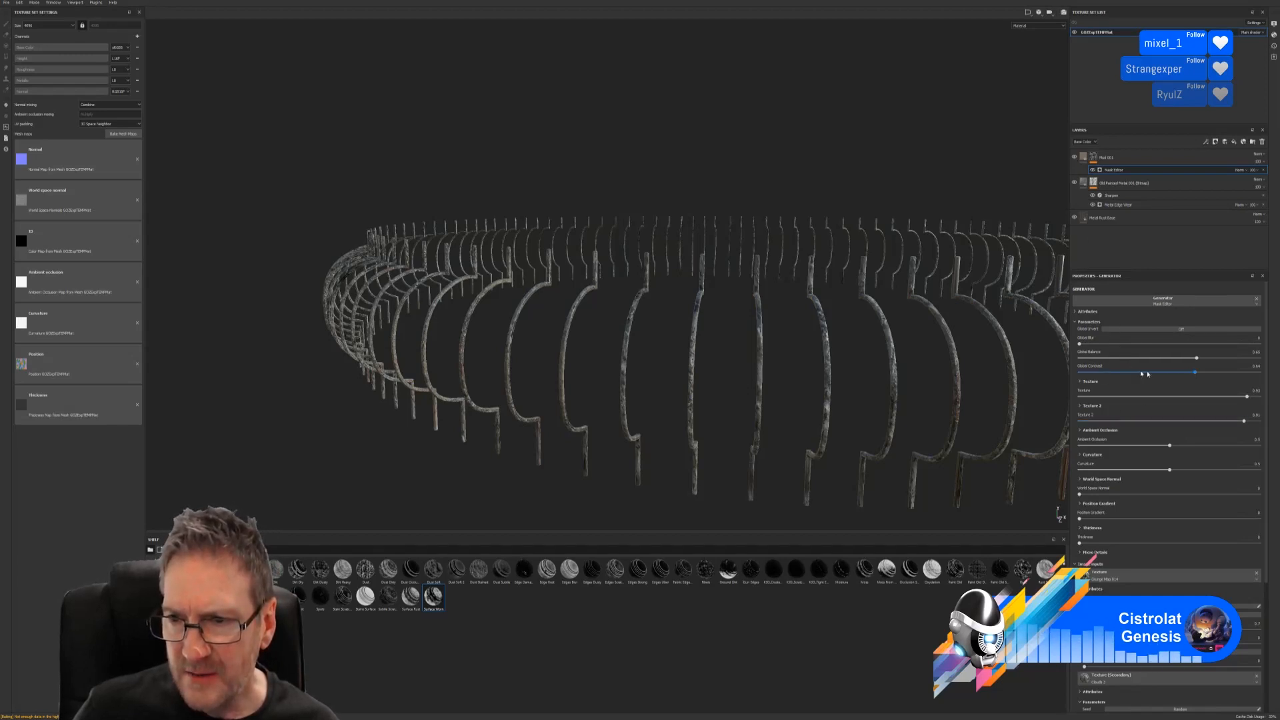
{"action": "left_click_drag", "start_coordinate": [1198, 374], "coordinate": [1217, 372]}
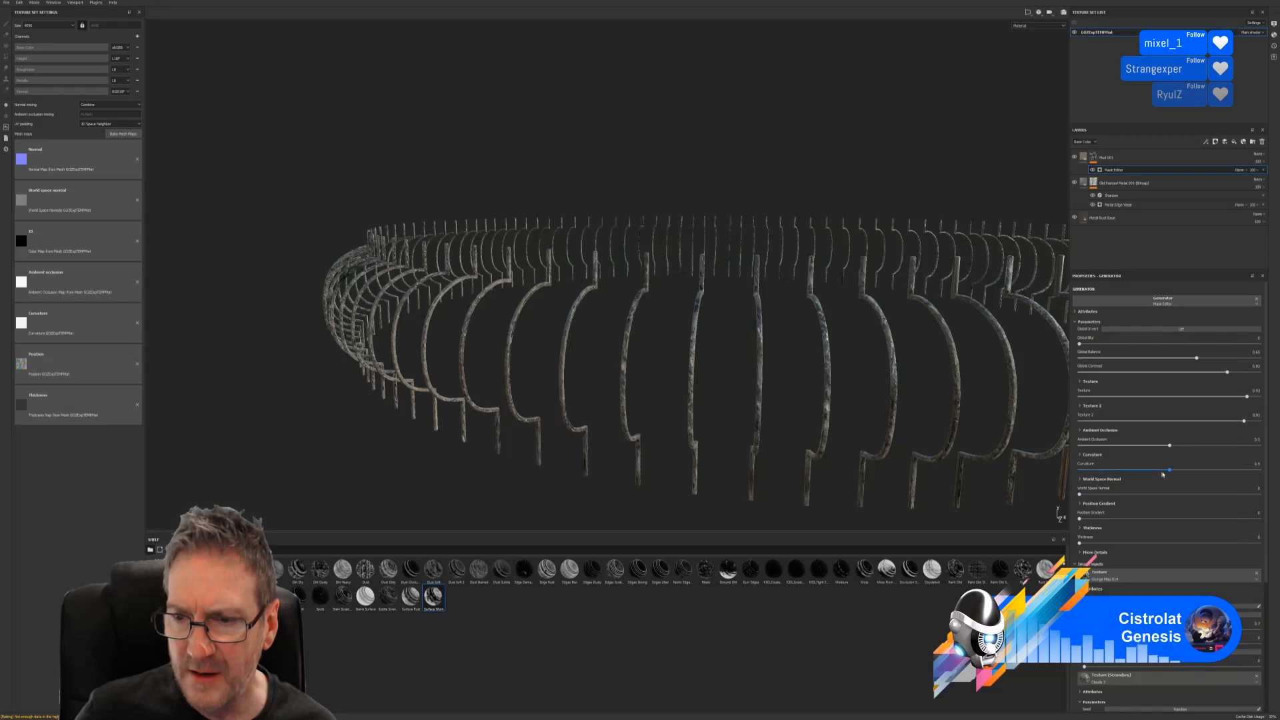
{"action": "left_click_drag", "start_coordinate": [1169, 445], "coordinate": [1221, 445]}
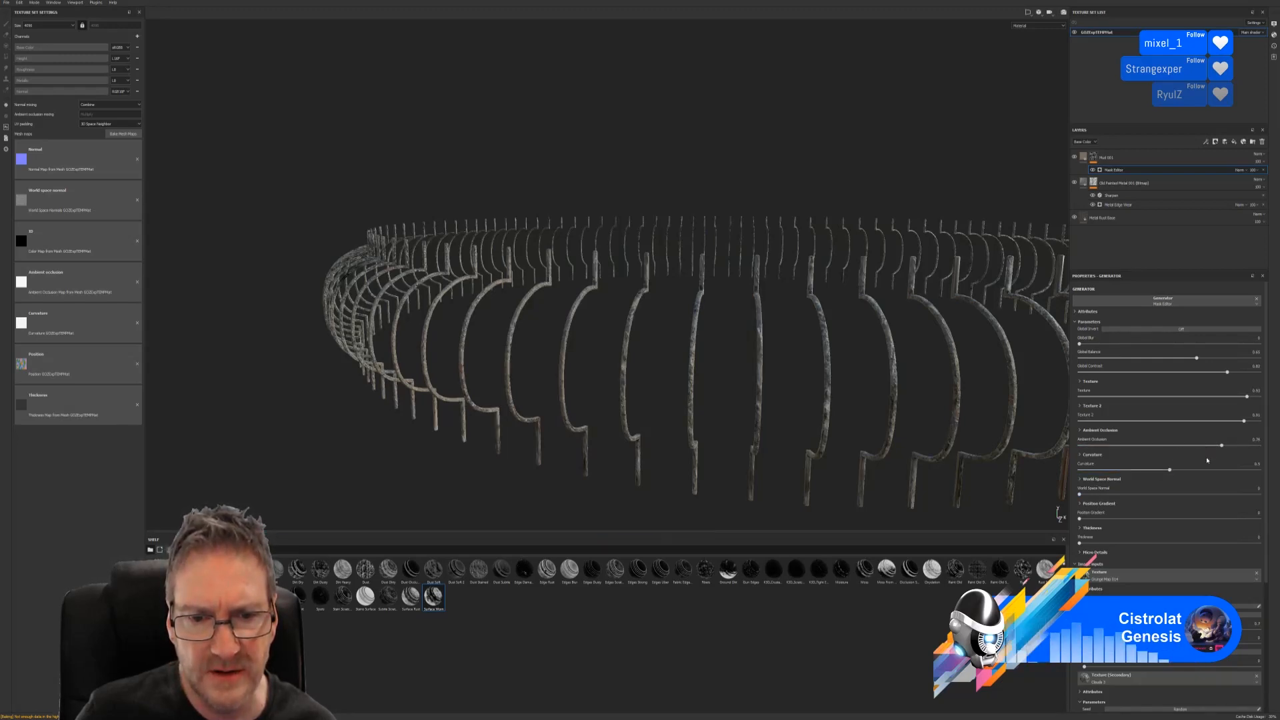
{"action": "left_click", "coordinate": [1129, 446]}
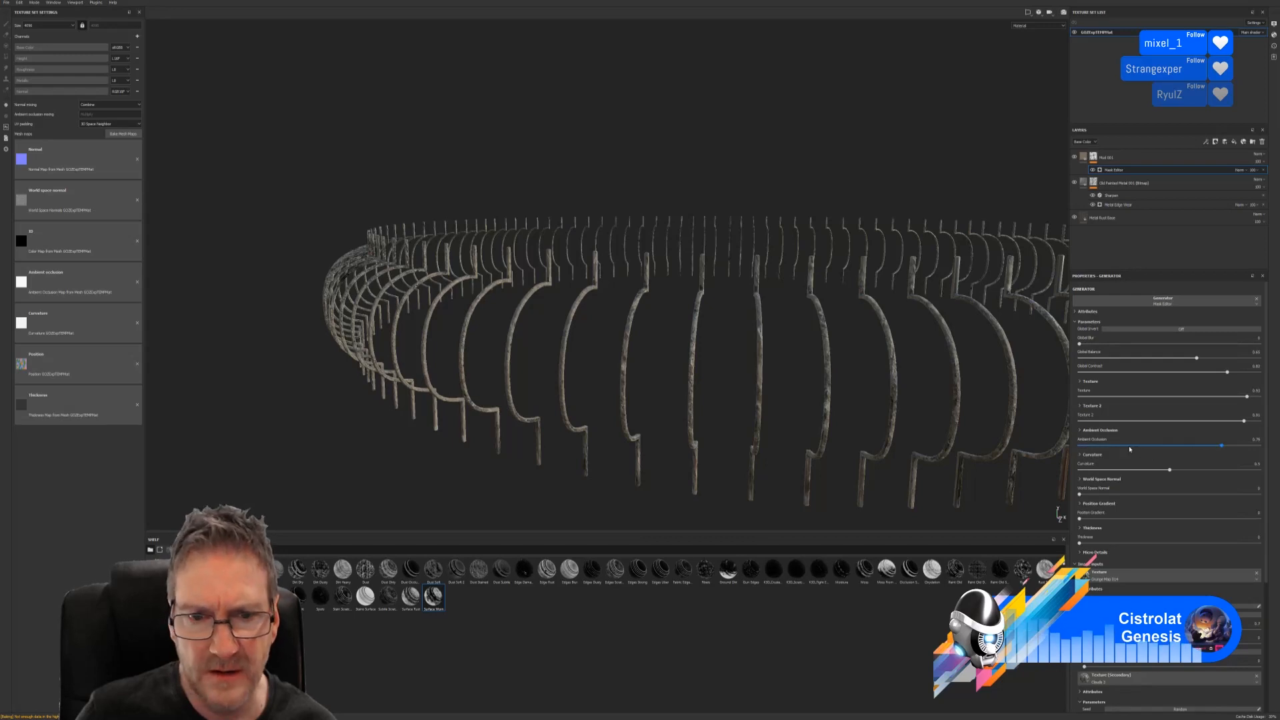
{"action": "left_click", "coordinate": [1182, 445]}
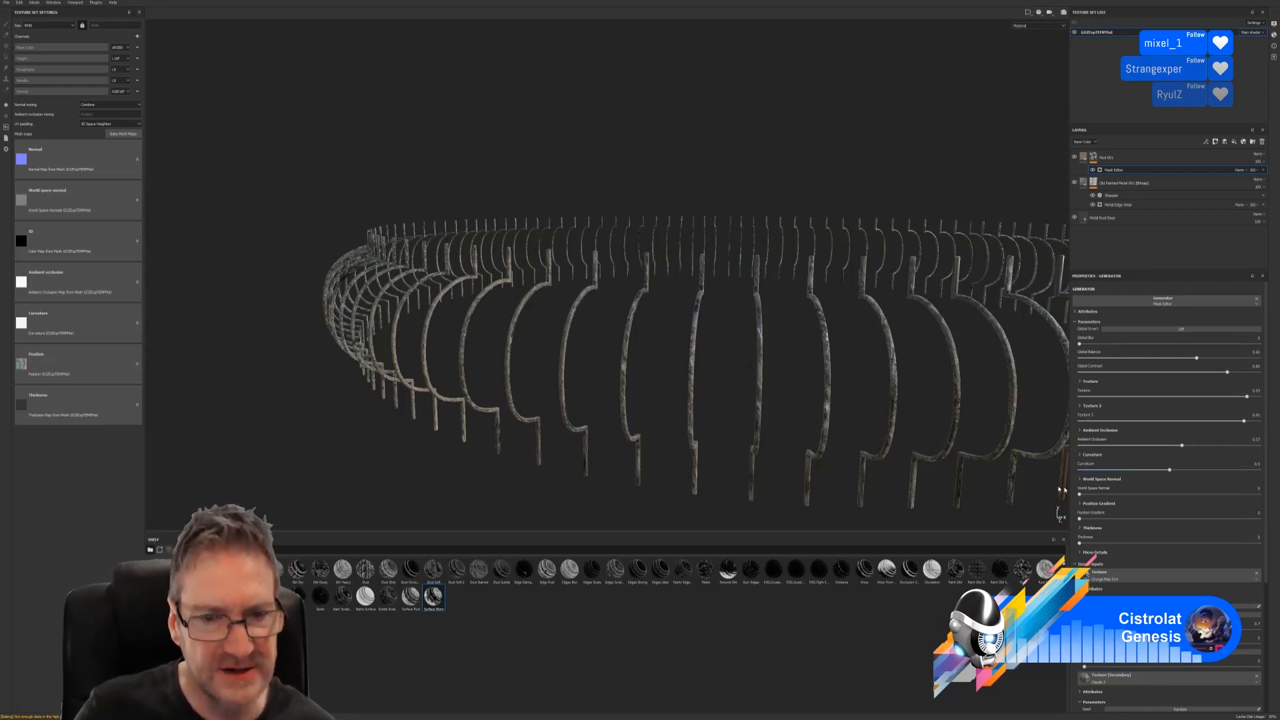
Inspect the masked mud on the railing bars from several angles and distances.
{"action": "scroll", "coordinate": [686, 334], "scroll_direction": "down", "scroll_amount": 3}
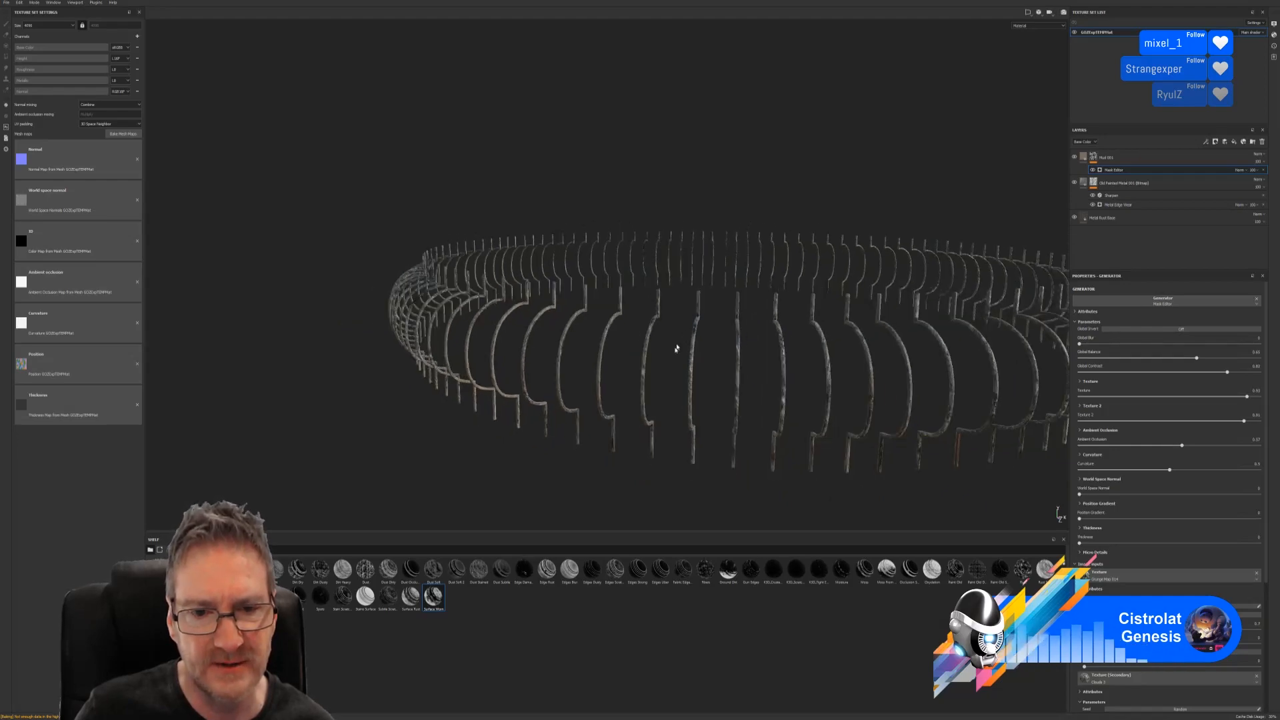
{"action": "left_click_drag", "start_coordinate": [676, 348], "coordinate": [620, 365], "text": "alt"}
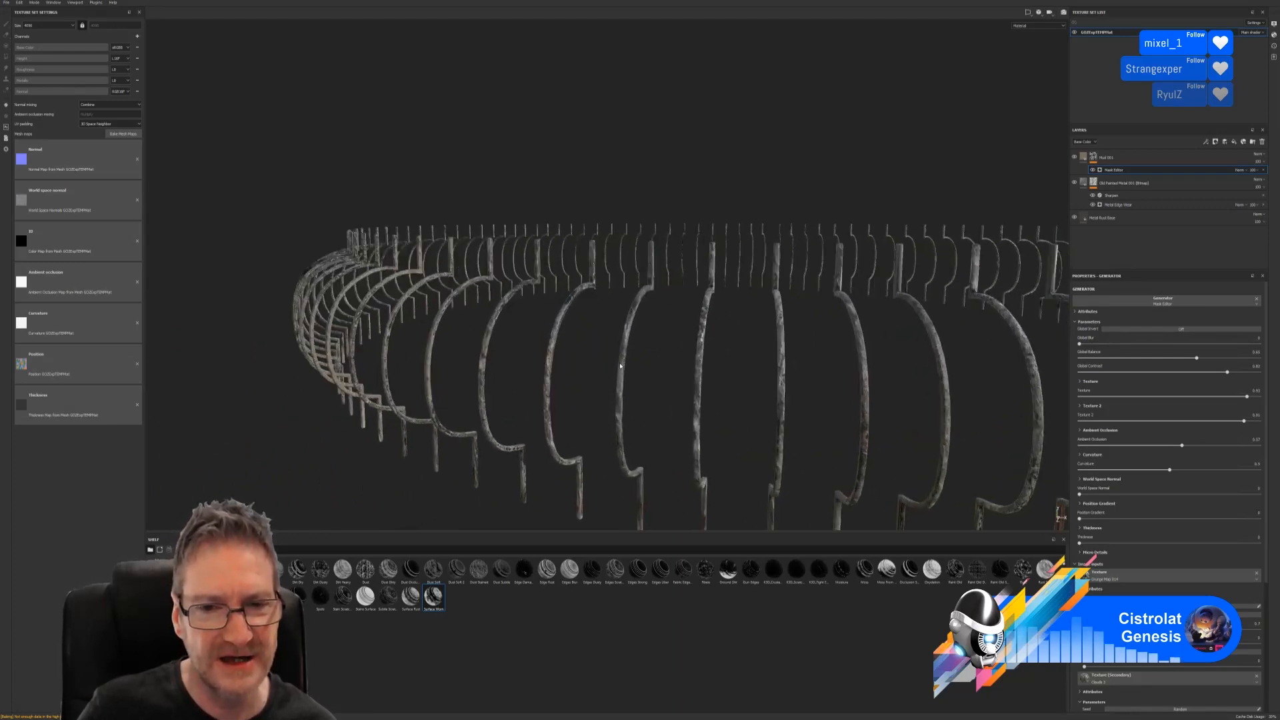
{"action": "scroll", "coordinate": [622, 366], "scroll_direction": "up", "scroll_amount": 1}
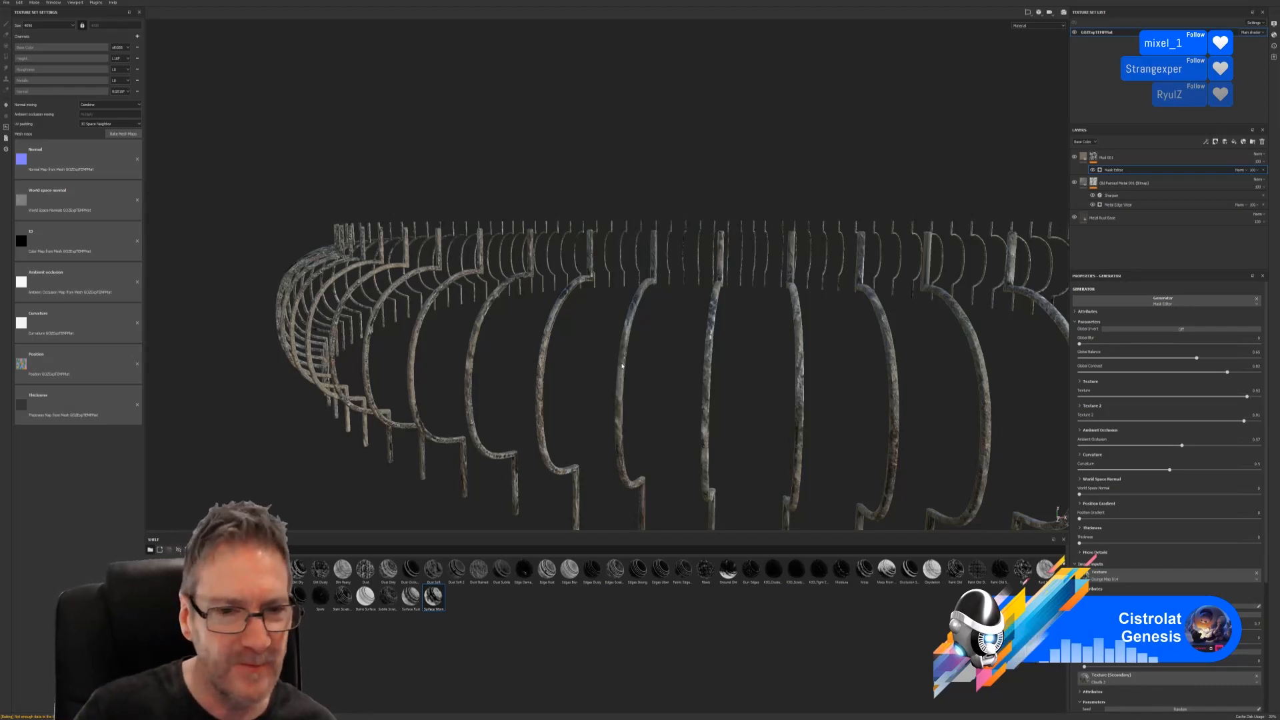
{"action": "mouse_move", "coordinate": [546, 360]}
{"action": "left_mouse_down", "text": "alt"}
{"action": "mouse_move", "coordinate": [565, 372]}
{"action": "mouse_move", "coordinate": [831, 363]}
{"action": "mouse_move", "coordinate": [541, 364]}
{"action": "left_mouse_up", "text": "alt"}
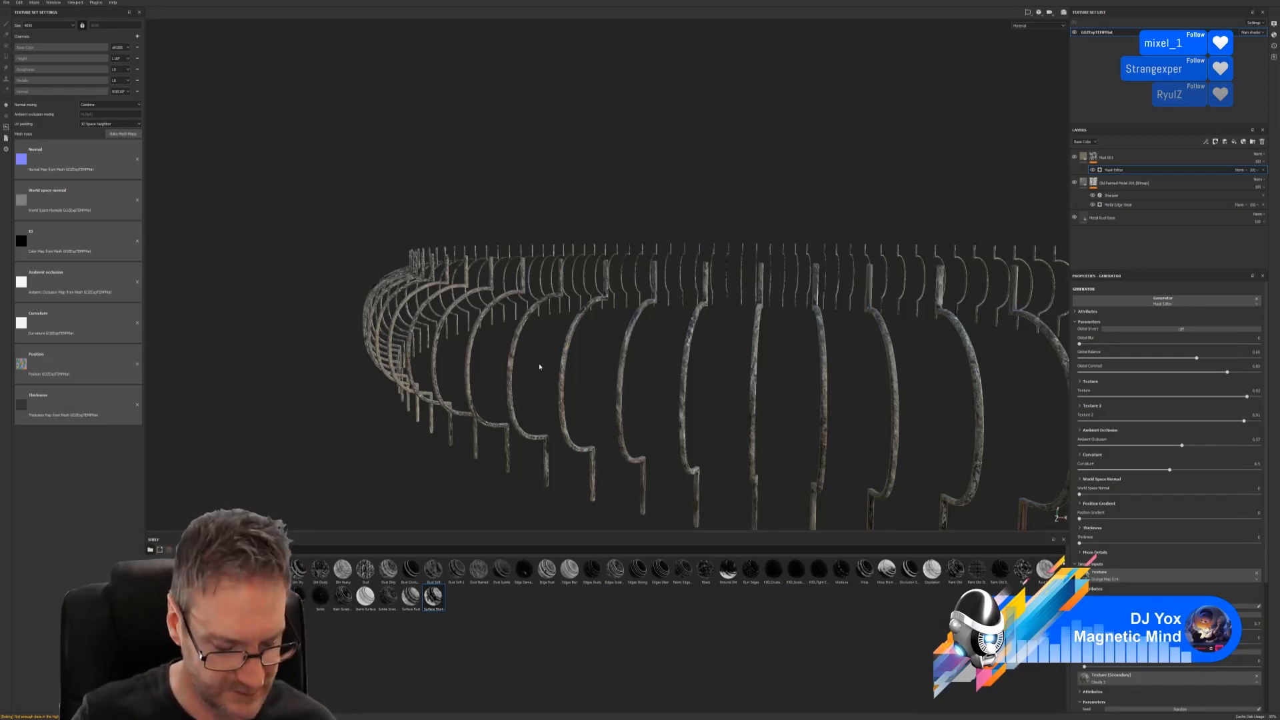
{"action": "left_click_drag", "start_coordinate": [522, 194], "coordinate": [547, 209], "text": "alt"}
{"action": "right_click_drag", "start_coordinate": [585, 320], "coordinate": [666, 394], "text": "alt"}
{"action": "left_click_drag", "start_coordinate": [666, 394], "coordinate": [614, 371], "text": "alt"}
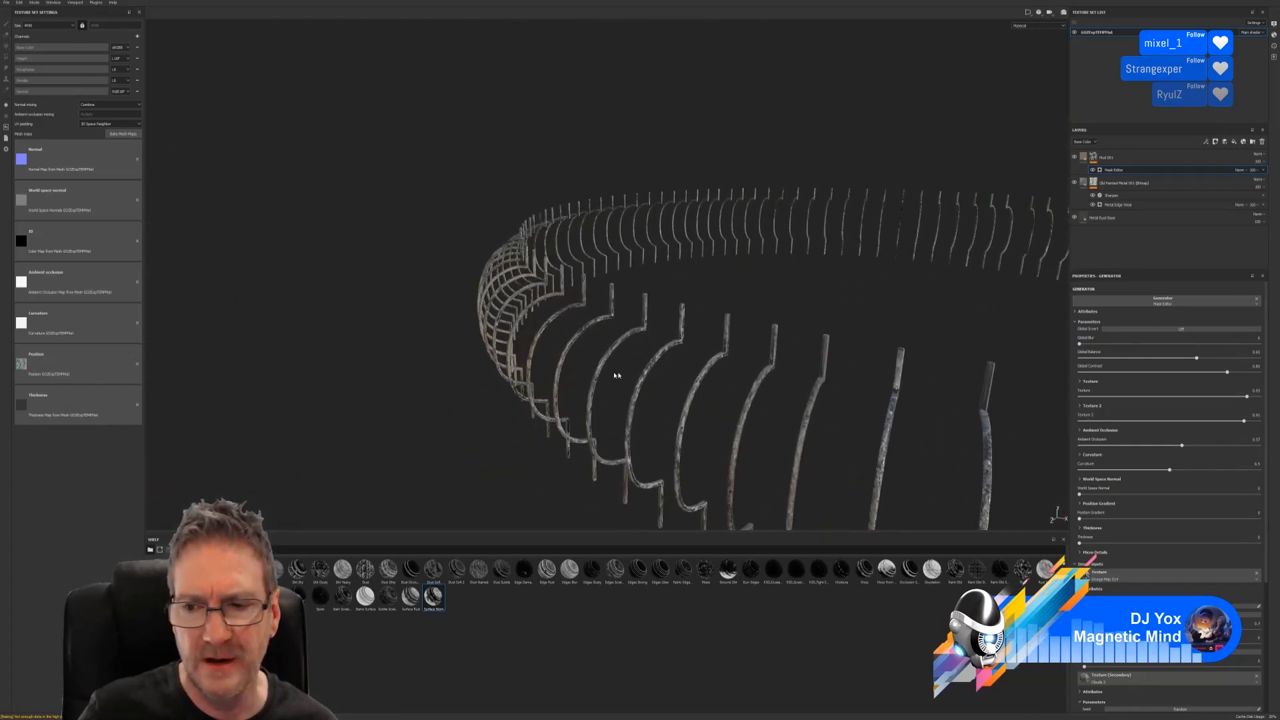
Darken the mud layer's ground colour slightly and check the bars up close.
{"action": "left_click", "coordinate": [1088, 158]}
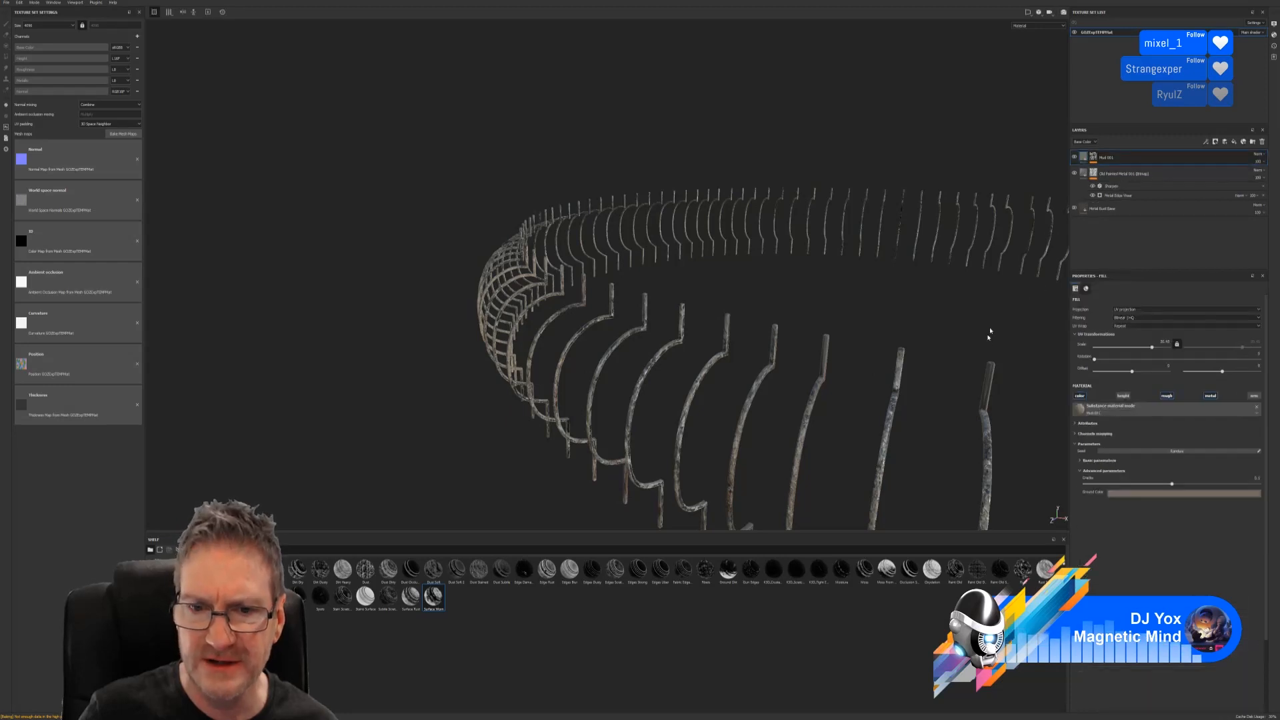
{"action": "left_click", "coordinate": [1163, 493]}
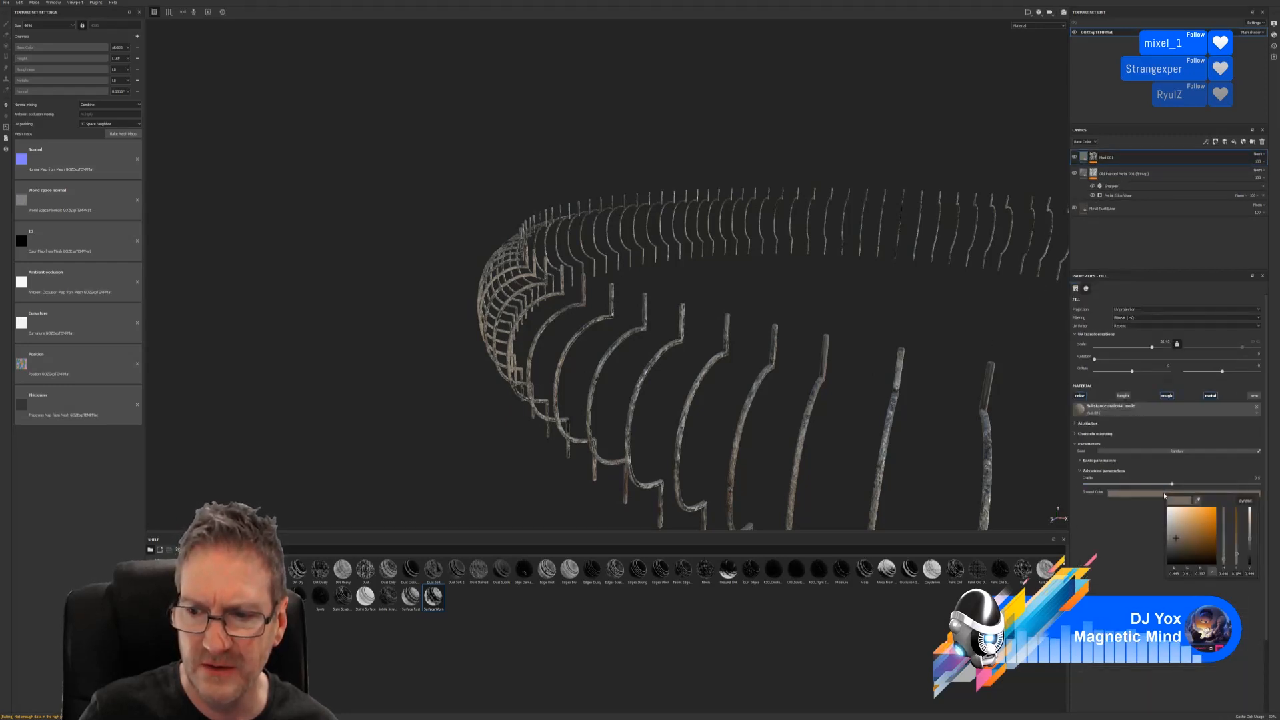
{"action": "left_click", "coordinate": [1250, 545]}
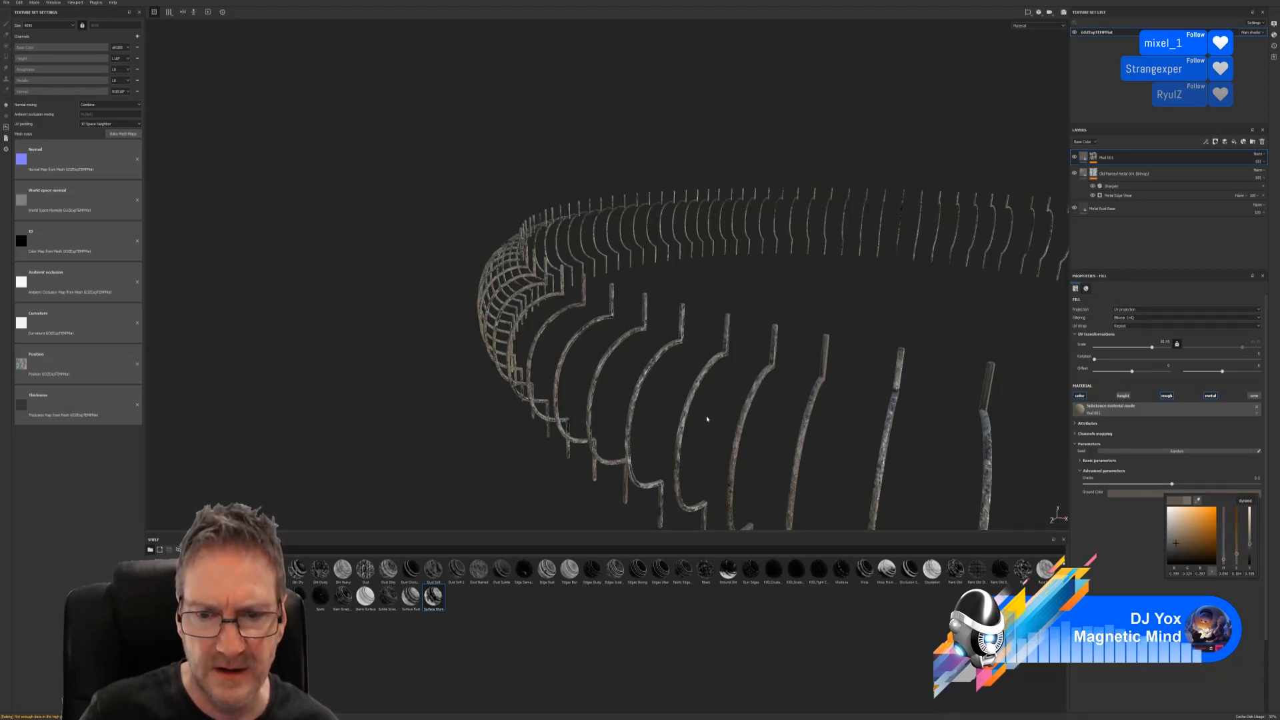
{"action": "middle_click_drag", "start_coordinate": [776, 431], "coordinate": [624, 316], "text": "alt"}
{"action": "scroll", "coordinate": [754, 366], "scroll_direction": "up", "scroll_amount": 2}
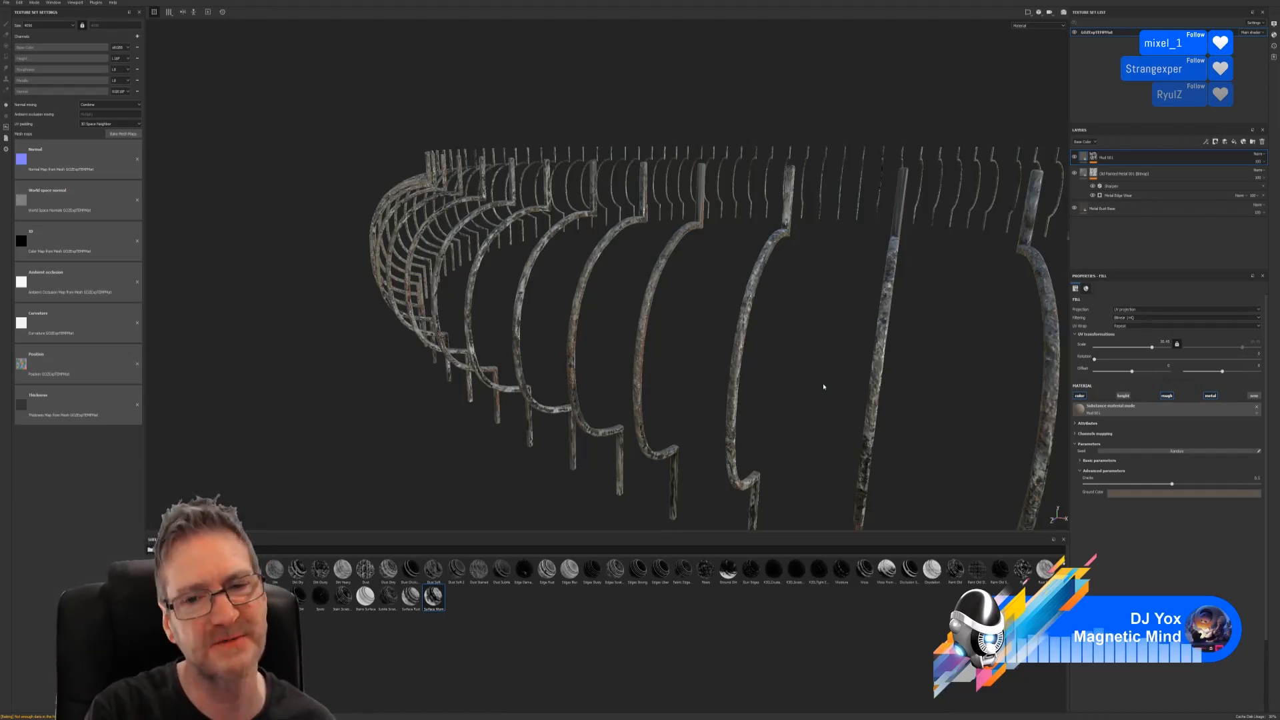
Toggle the mud layer's visibility to compare the railing with and without dirt, leaving the layer visible.
{"action": "left_click_drag", "start_coordinate": [798, 380], "coordinate": [560, 314], "text": "alt"}
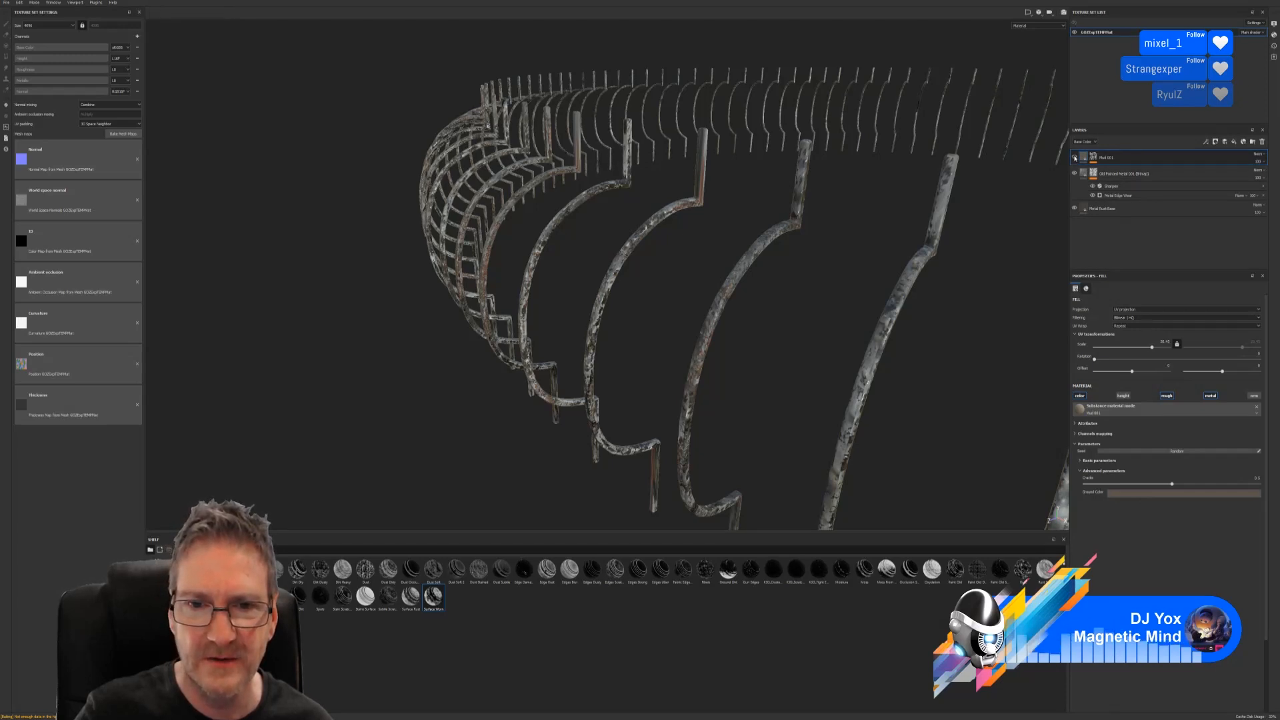
{"action": "left_click", "coordinate": [1074, 158]}
{"action": "right_click_drag", "start_coordinate": [668, 223], "coordinate": [653, 294], "text": "alt"}
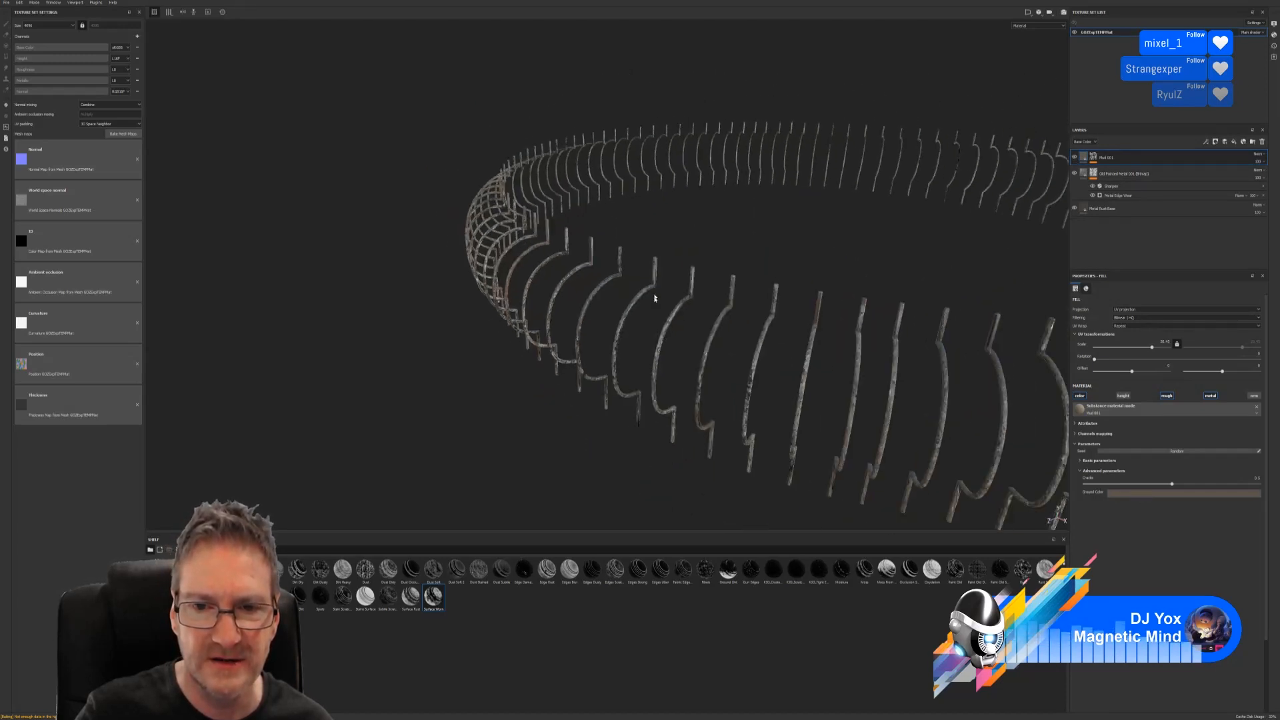
{"action": "left_click_drag", "start_coordinate": [654, 294], "coordinate": [851, 320], "text": "alt"}
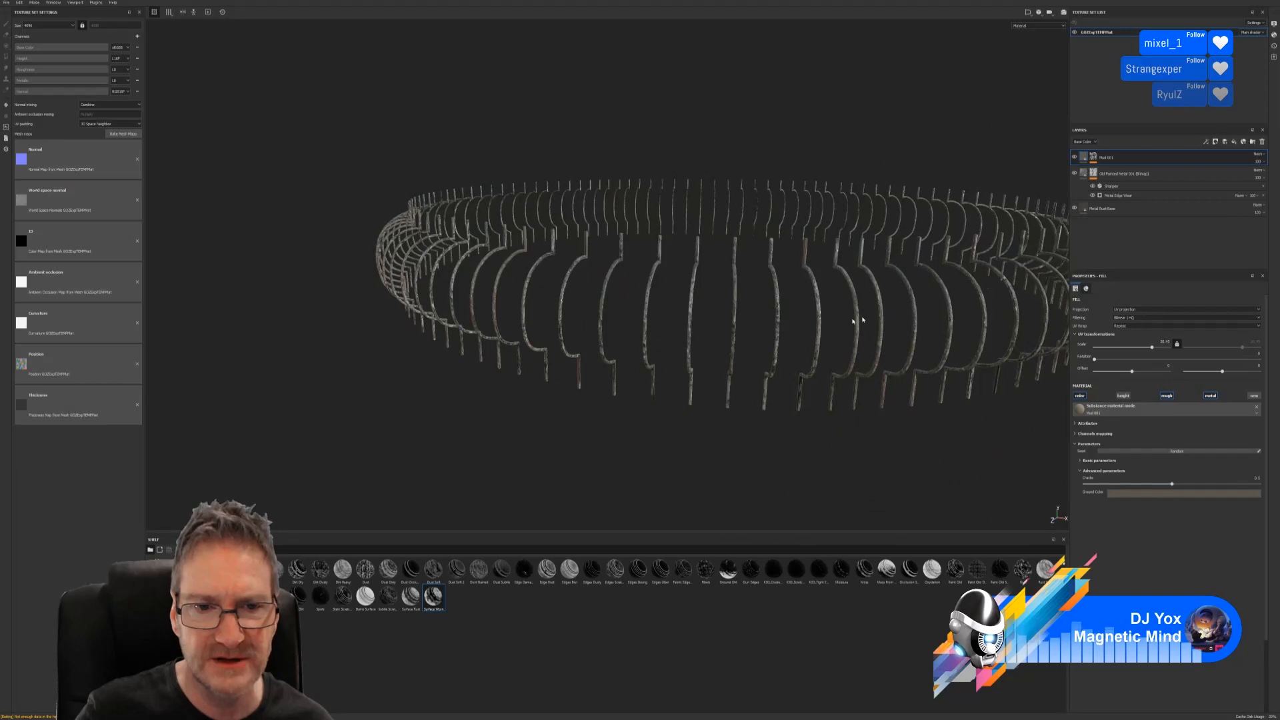
{"action": "left_click", "coordinate": [1074, 158]}
{"action": "left_click", "coordinate": [1073, 158]}
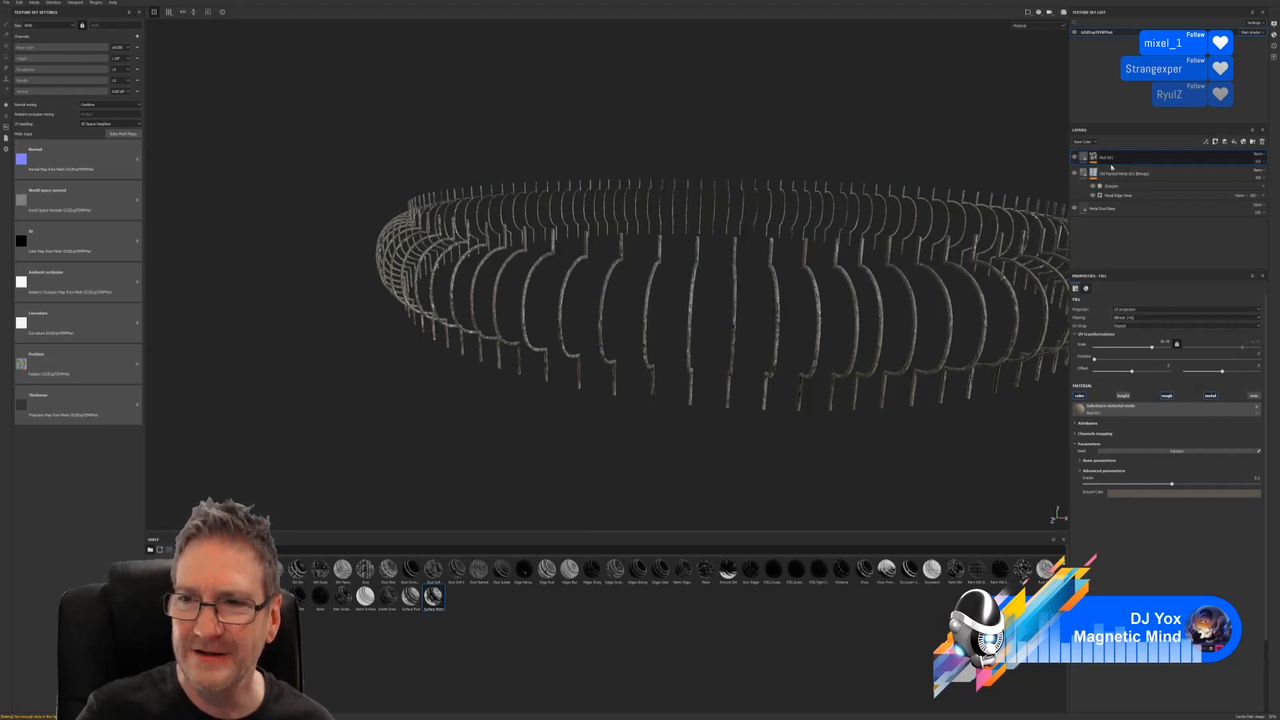
Lower the Texture 2 amount in the mud mask's Mask Editor to about 0.37.
{"action": "left_click", "coordinate": [1093, 157]}
{"action": "left_click", "coordinate": [1112, 171]}
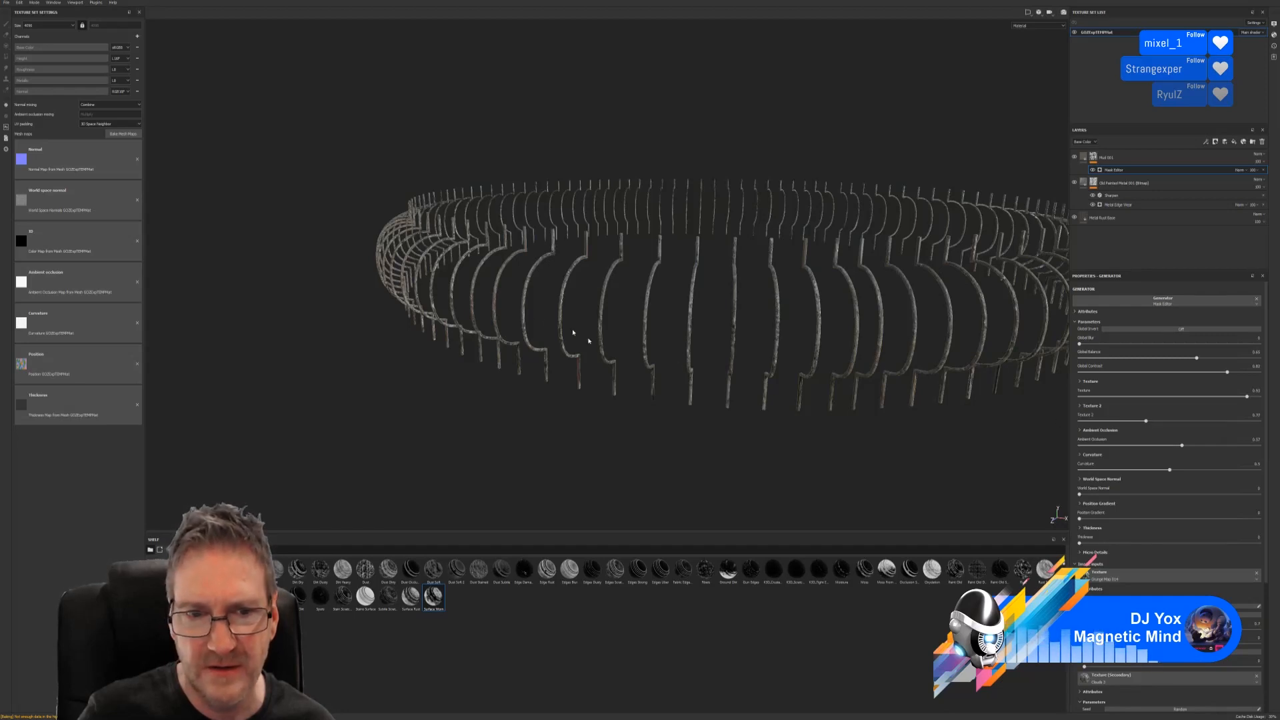
{"action": "mouse_move", "coordinate": [510, 310]}
{"action": "left_mouse_down", "text": "alt"}
{"action": "mouse_move", "coordinate": [565, 284]}
{"action": "mouse_move", "coordinate": [695, 283]}
{"action": "mouse_move", "coordinate": [724, 366]}
{"action": "mouse_move", "coordinate": [506, 317]}
{"action": "left_mouse_up", "text": "alt"}
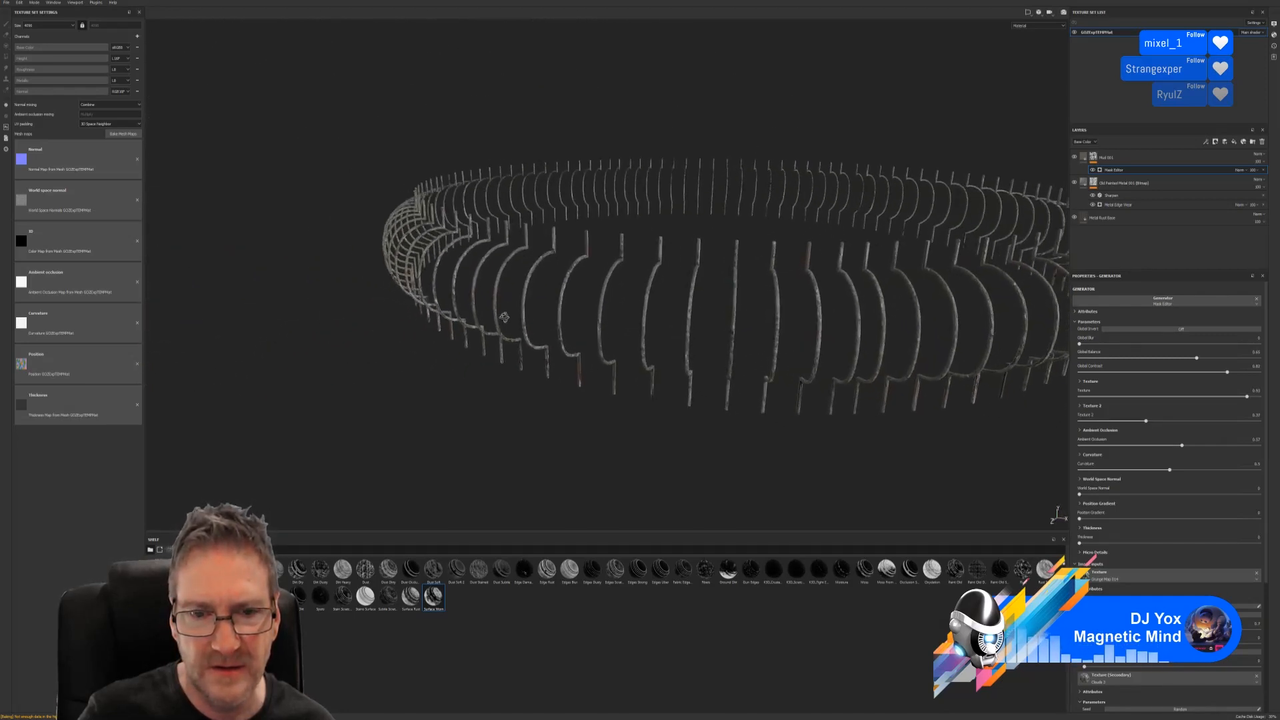
Reduce the opacity of the Mask Editor effect in the mud layer's mask to tone down the dirt.
{"action": "right_click_drag", "start_coordinate": [506, 316], "coordinate": [632, 302], "text": "alt"}
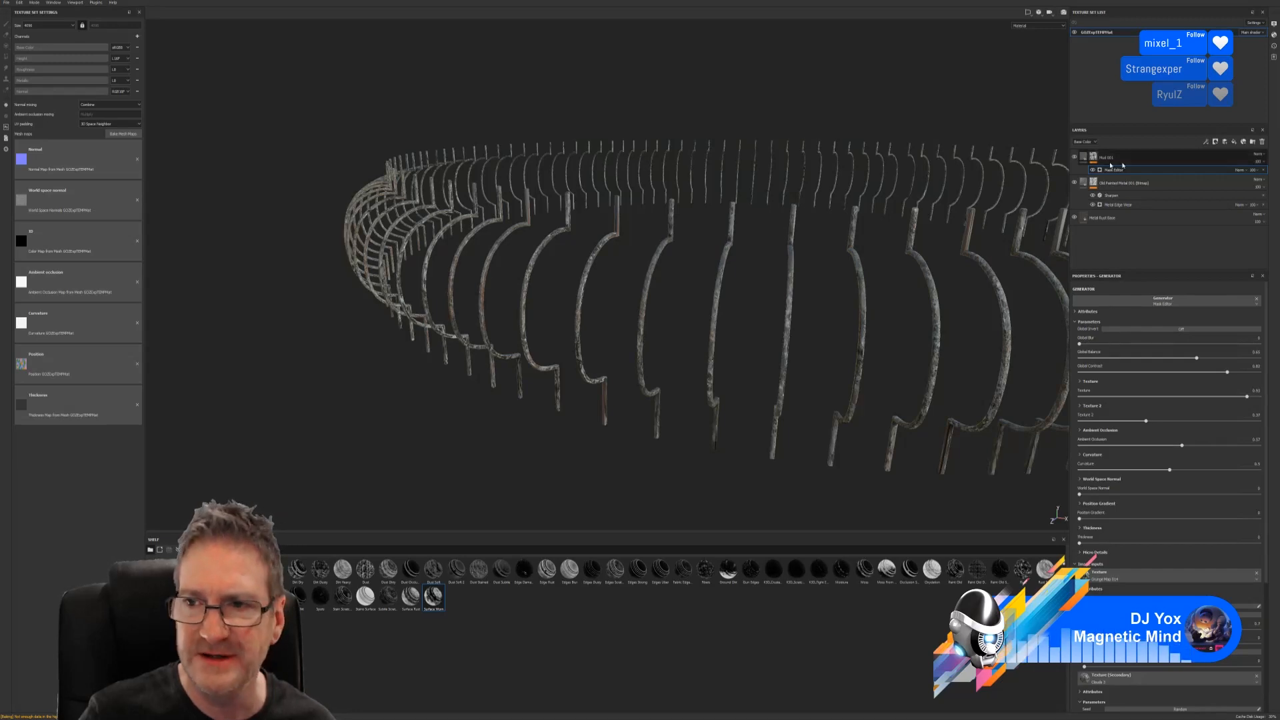
{"action": "left_click", "coordinate": [1254, 170]}
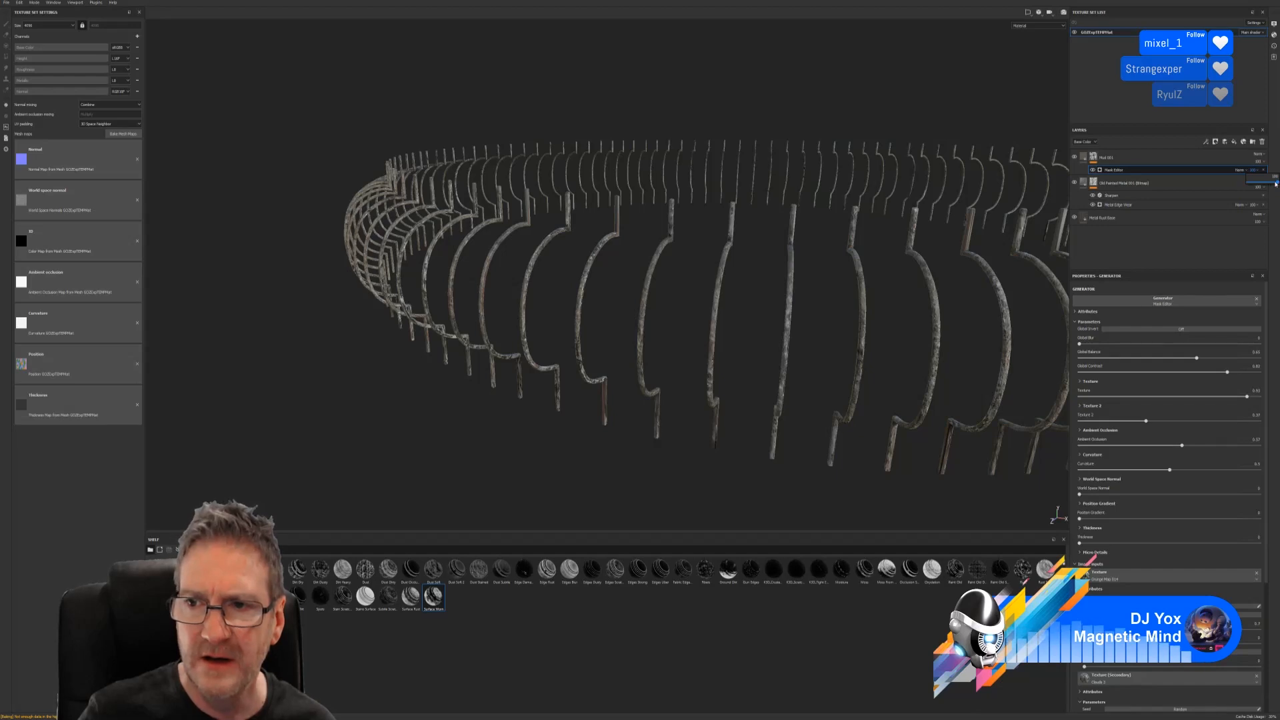
{"action": "mouse_move", "coordinate": [1275, 184]}
{"action": "left_mouse_down"}
{"action": "mouse_move", "coordinate": [1254, 179]}
{"action": "mouse_move", "coordinate": [1265, 179]}
{"action": "left_mouse_up"}
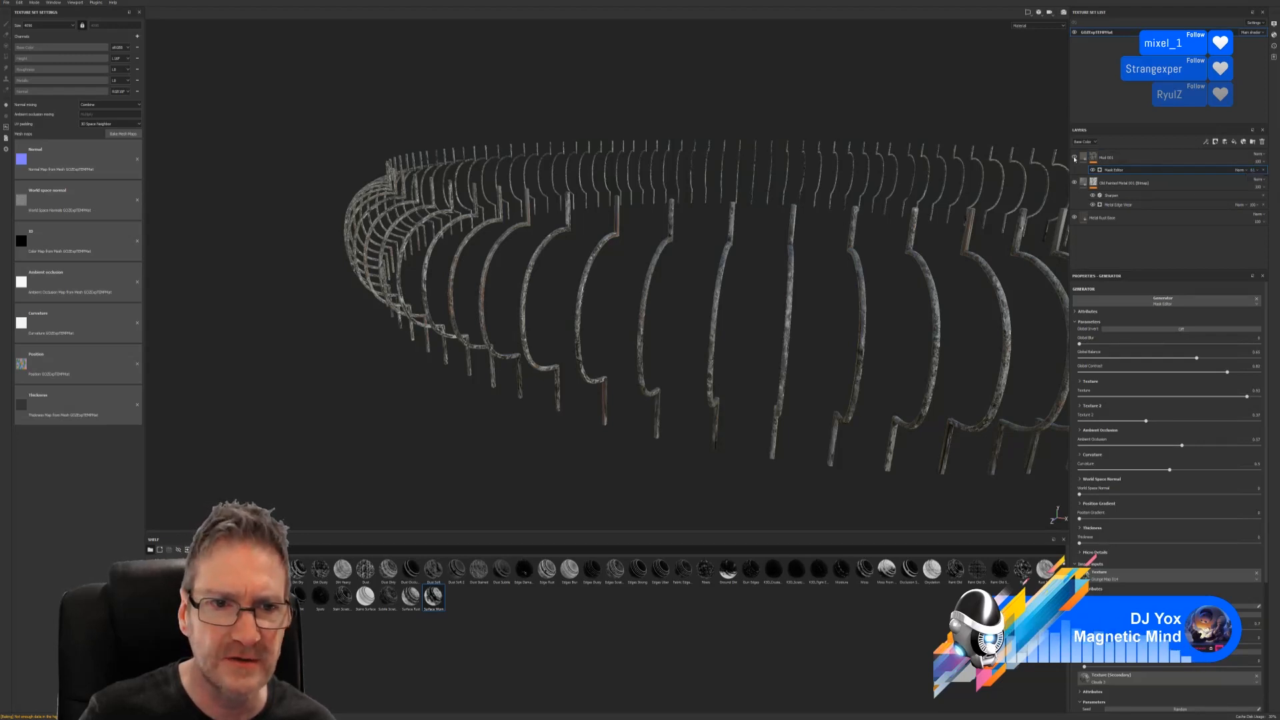
Examine the toned-down mud on the railing from several heights and distances, checking how strongly the dirt reads across the ring.
{"action": "key", "text": "f"}
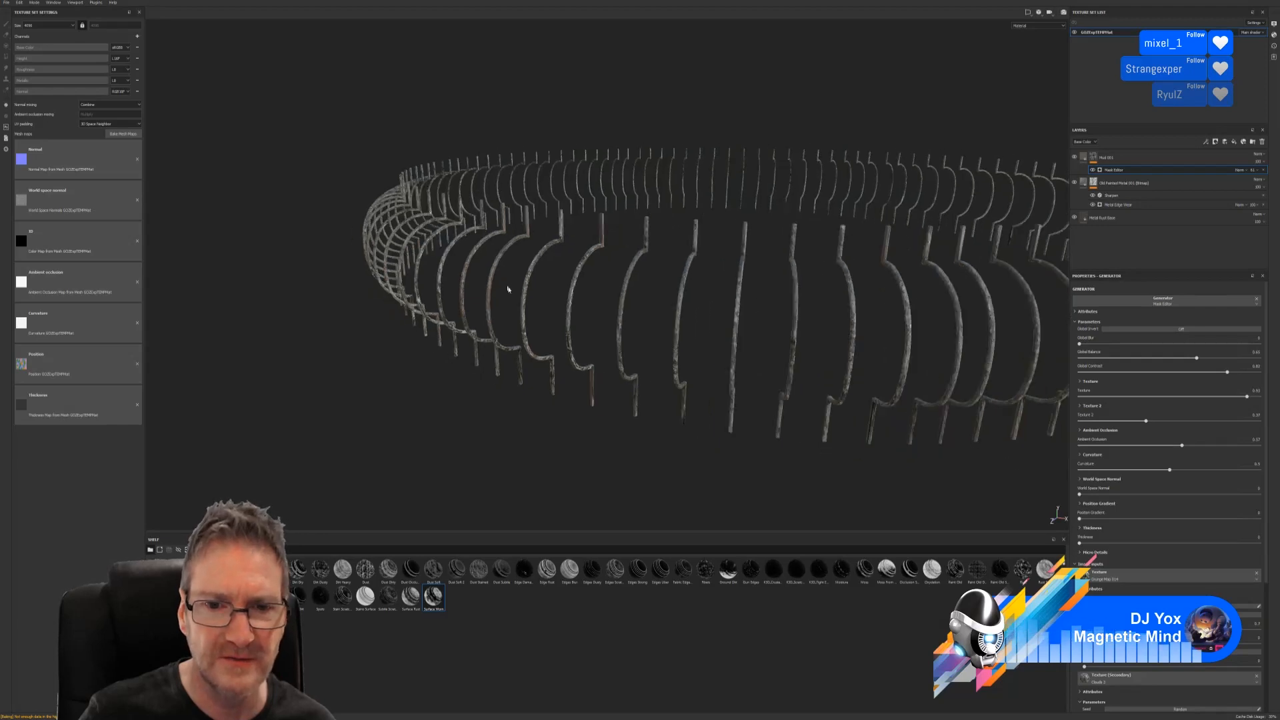
{"action": "left_click_drag", "start_coordinate": [514, 309], "coordinate": [646, 310], "text": "alt"}
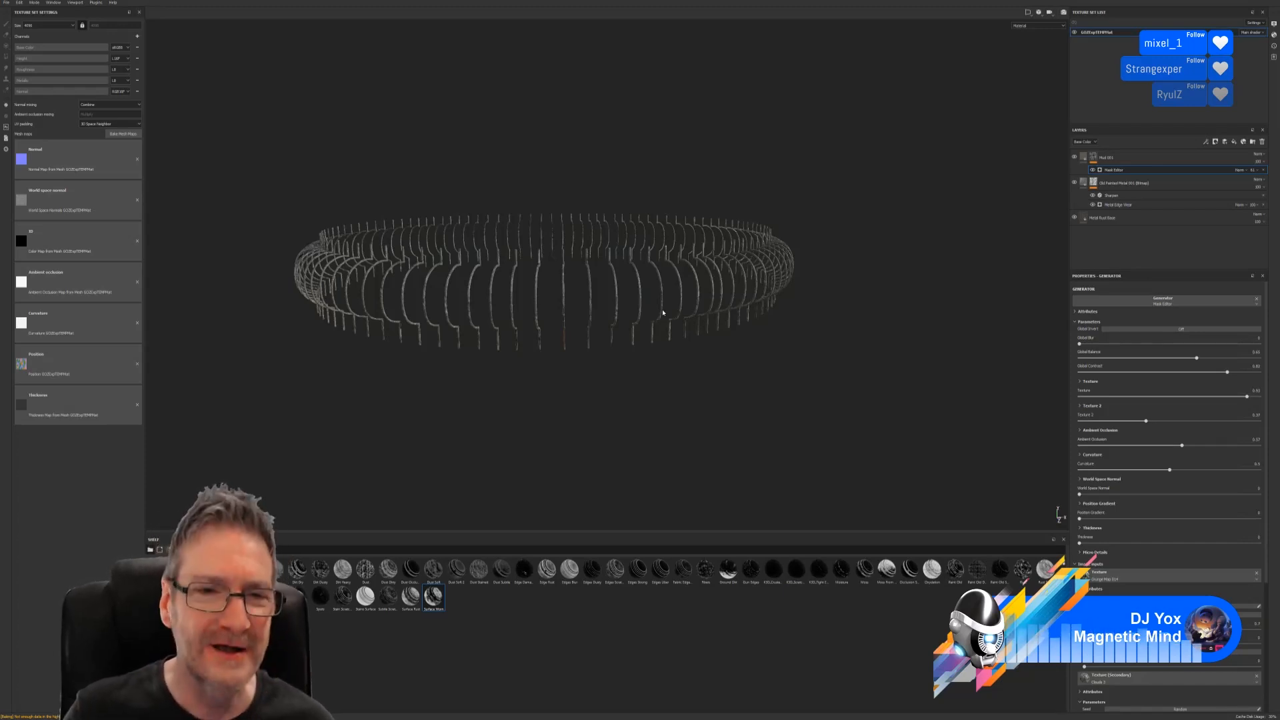
{"action": "middle_click_drag", "start_coordinate": [465, 127], "coordinate": [557, 175]}
{"action": "left_click_drag", "start_coordinate": [395, 222], "coordinate": [392, 245], "text": "alt"}
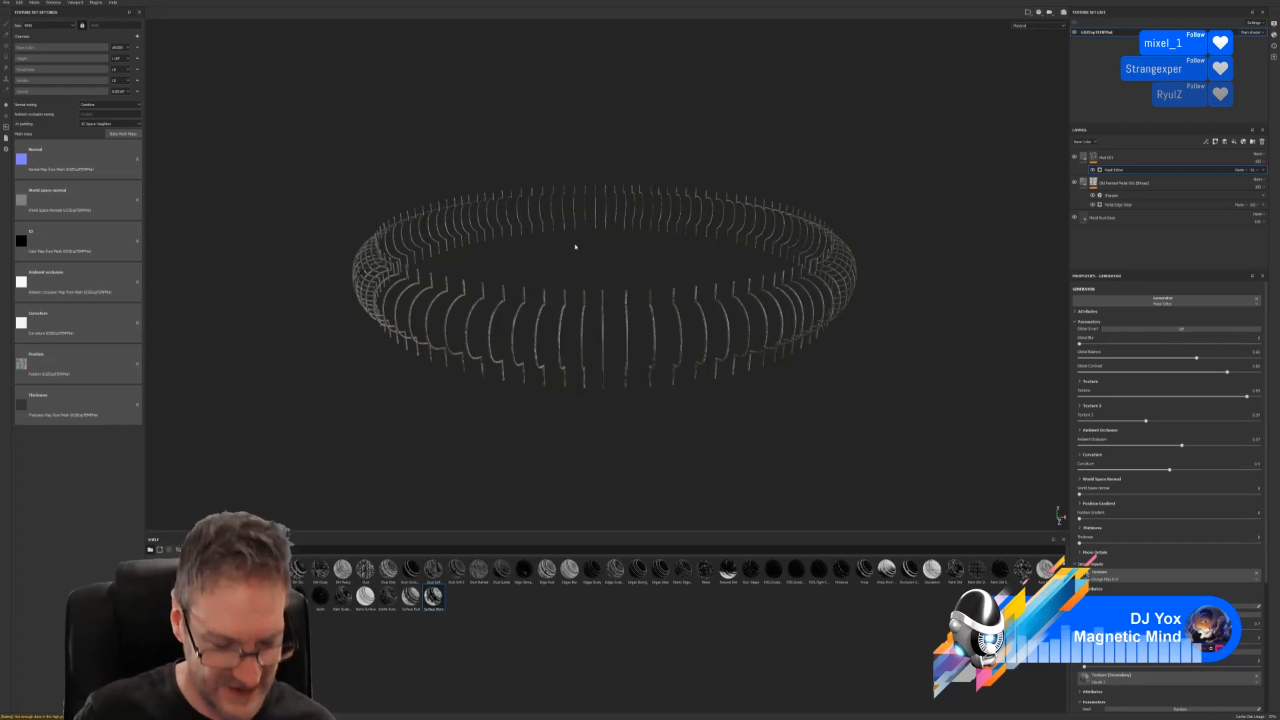
{"action": "mouse_move", "coordinate": [438, 408]}
{"action": "left_mouse_down", "text": "alt"}
{"action": "mouse_move", "coordinate": [658, 360]}
{"action": "mouse_move", "coordinate": [492, 372]}
{"action": "mouse_move", "coordinate": [402, 401]}
{"action": "mouse_move", "coordinate": [420, 405]}
{"action": "left_mouse_up", "text": "alt"}
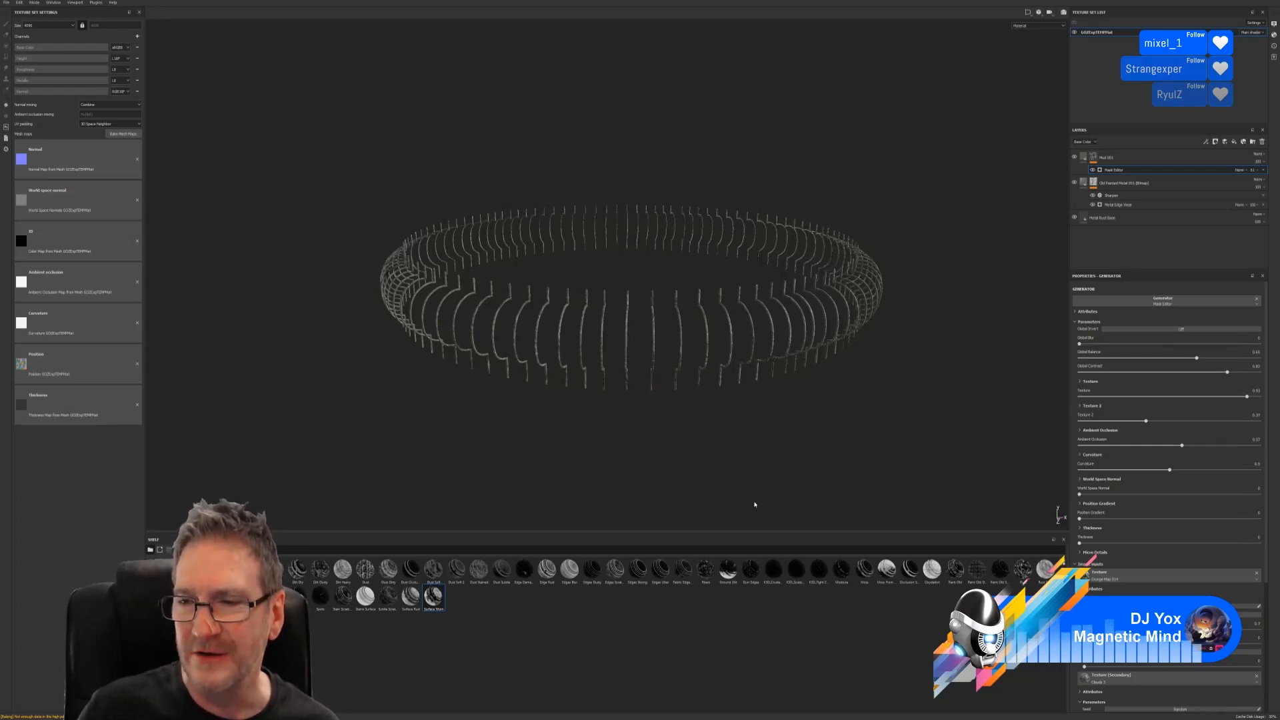
{"action": "scroll", "coordinate": [422, 306], "scroll_direction": "up", "scroll_amount": 5}
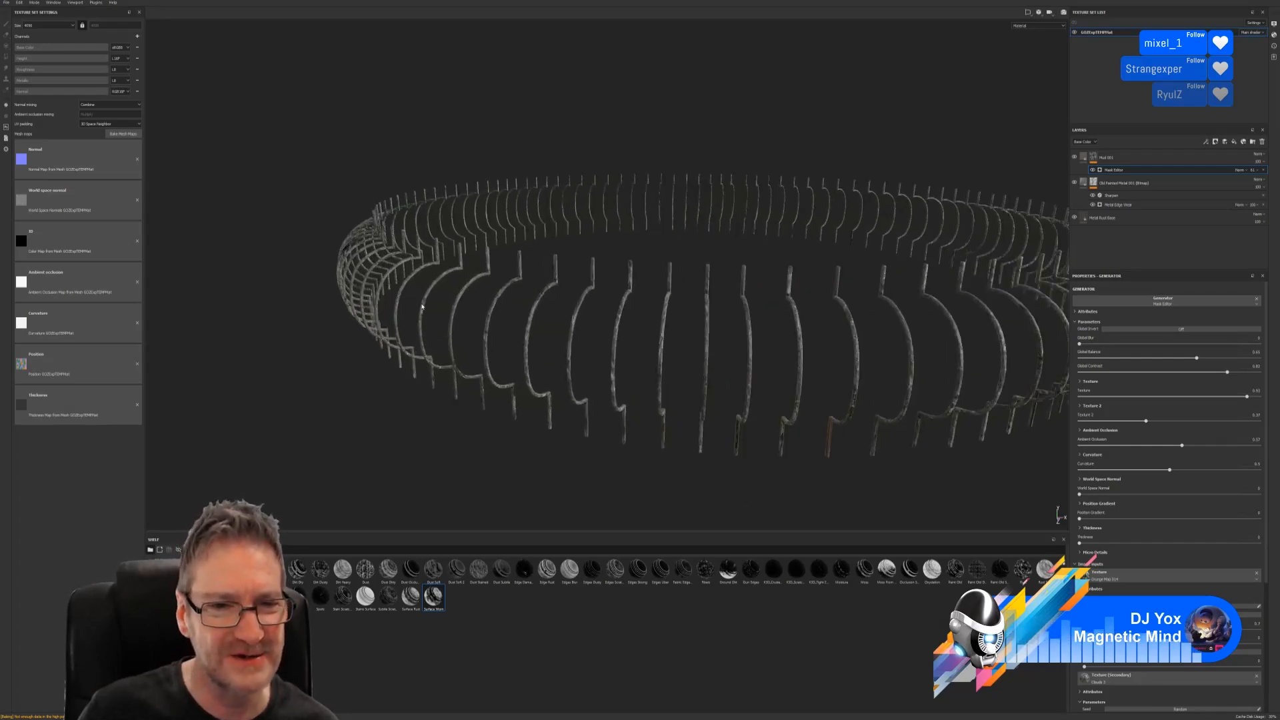
{"action": "mouse_move", "coordinate": [380, 412]}
{"action": "left_mouse_down", "text": "alt"}
{"action": "mouse_move", "coordinate": [603, 440]}
{"action": "mouse_move", "coordinate": [608, 337]}
{"action": "mouse_move", "coordinate": [418, 323]}
{"action": "mouse_move", "coordinate": [400, 342]}
{"action": "mouse_move", "coordinate": [395, 393]}
{"action": "left_mouse_up", "text": "alt"}
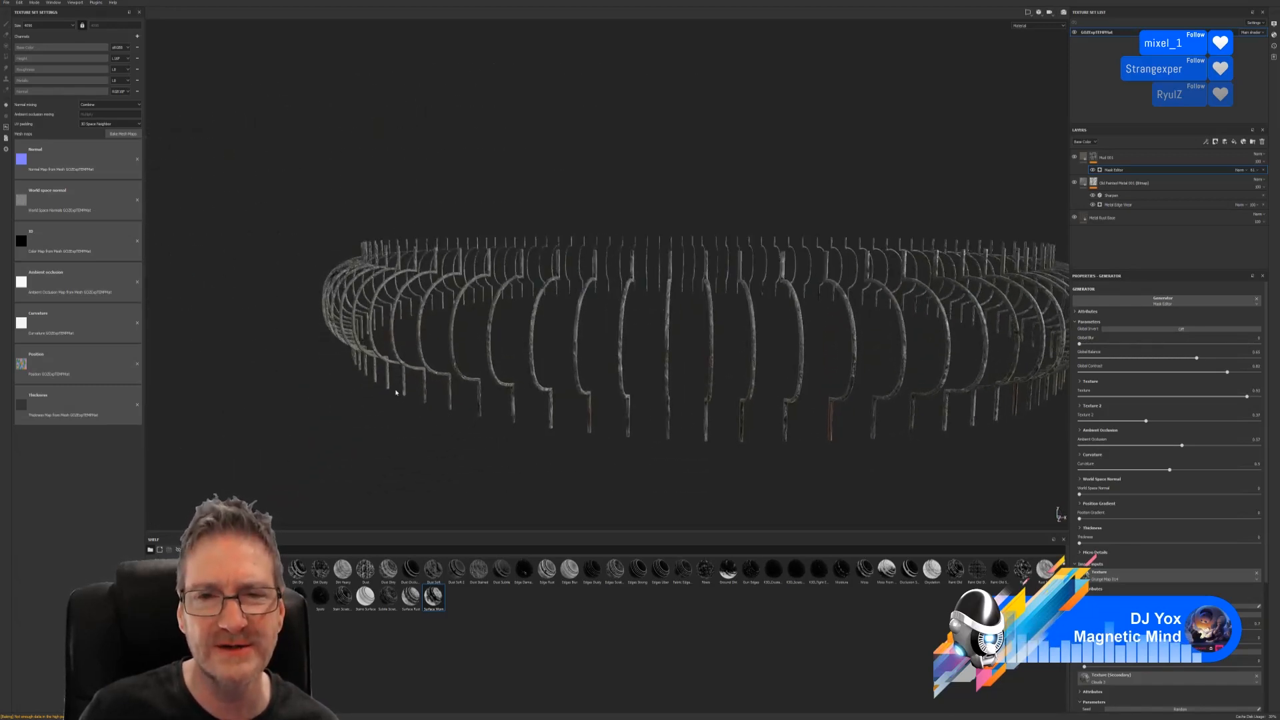
{"action": "left_click_drag", "start_coordinate": [313, 226], "coordinate": [435, 242], "text": "alt"}
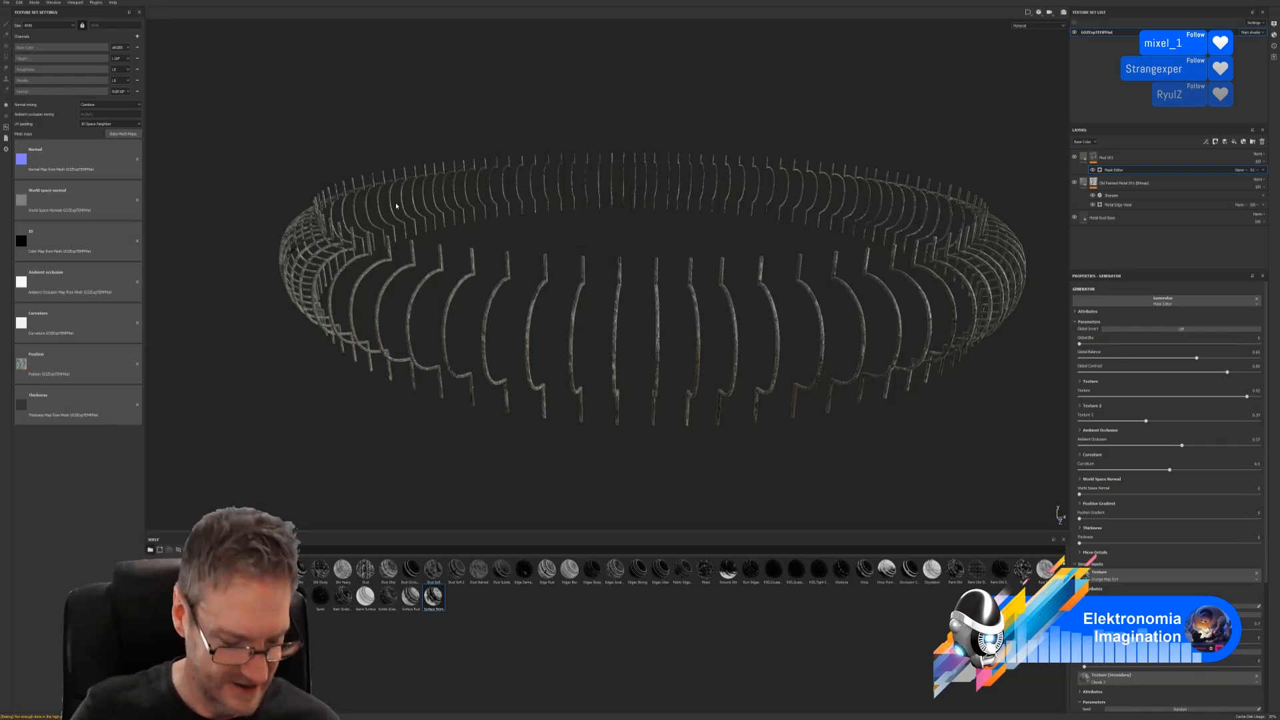
{"action": "scroll", "coordinate": [398, 212], "scroll_direction": "down", "scroll_amount": 2}
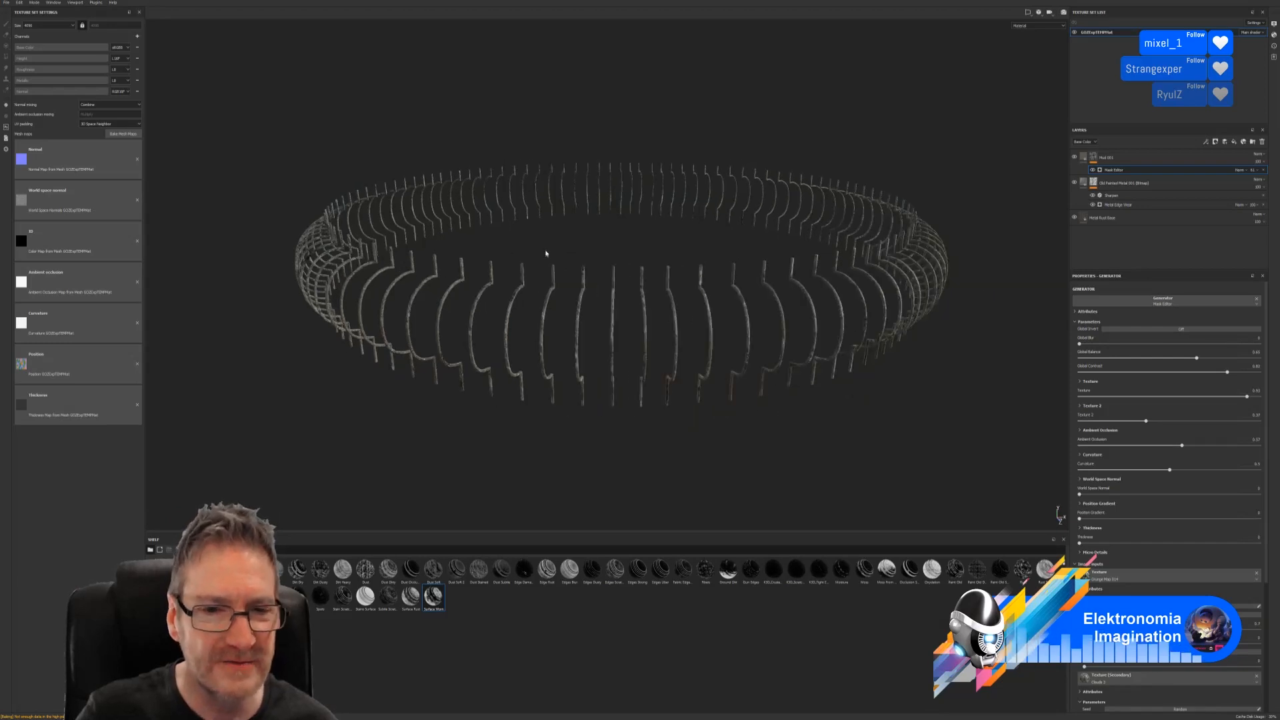
{"action": "left_click_drag", "start_coordinate": [438, 370], "coordinate": [505, 436], "text": "alt"}
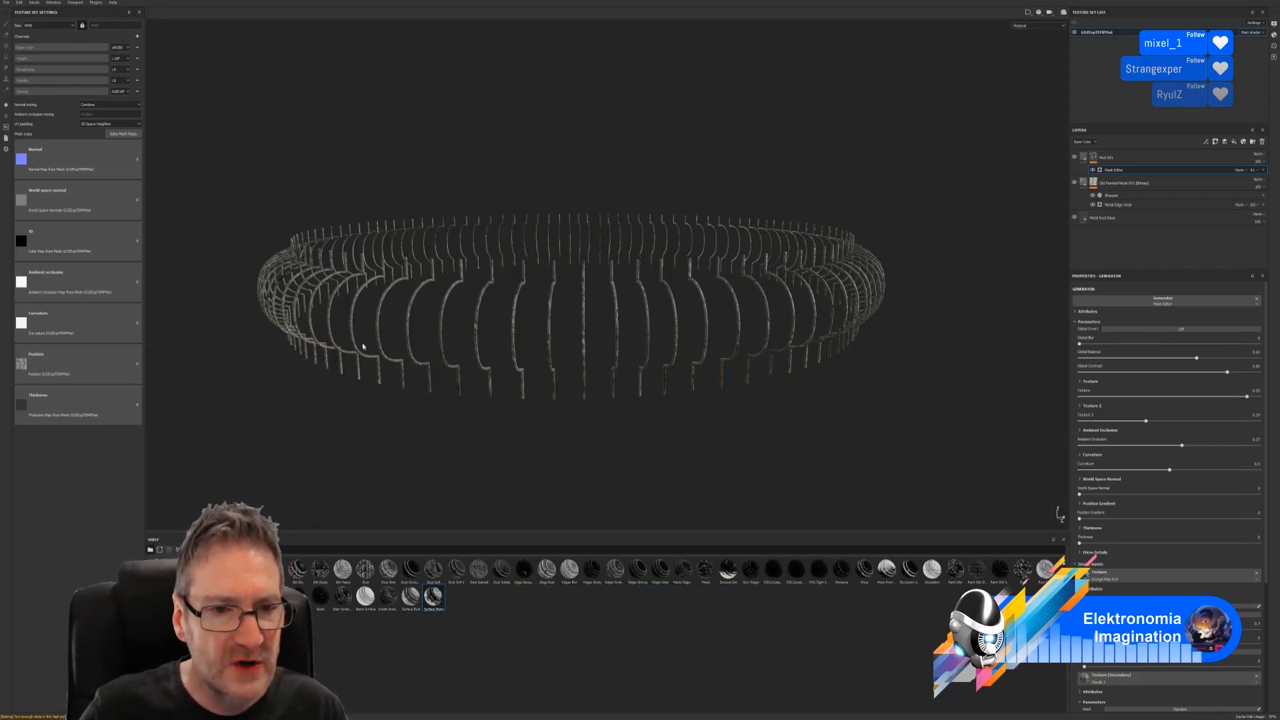
{"action": "middle_click_drag", "start_coordinate": [397, 149], "coordinate": [424, 172]}
{"action": "mouse_move", "coordinate": [357, 154]}
{"action": "left_mouse_down", "text": "alt"}
{"action": "mouse_move", "coordinate": [368, 188]}
{"action": "mouse_move", "coordinate": [333, 158]}
{"action": "left_mouse_up", "text": "alt"}
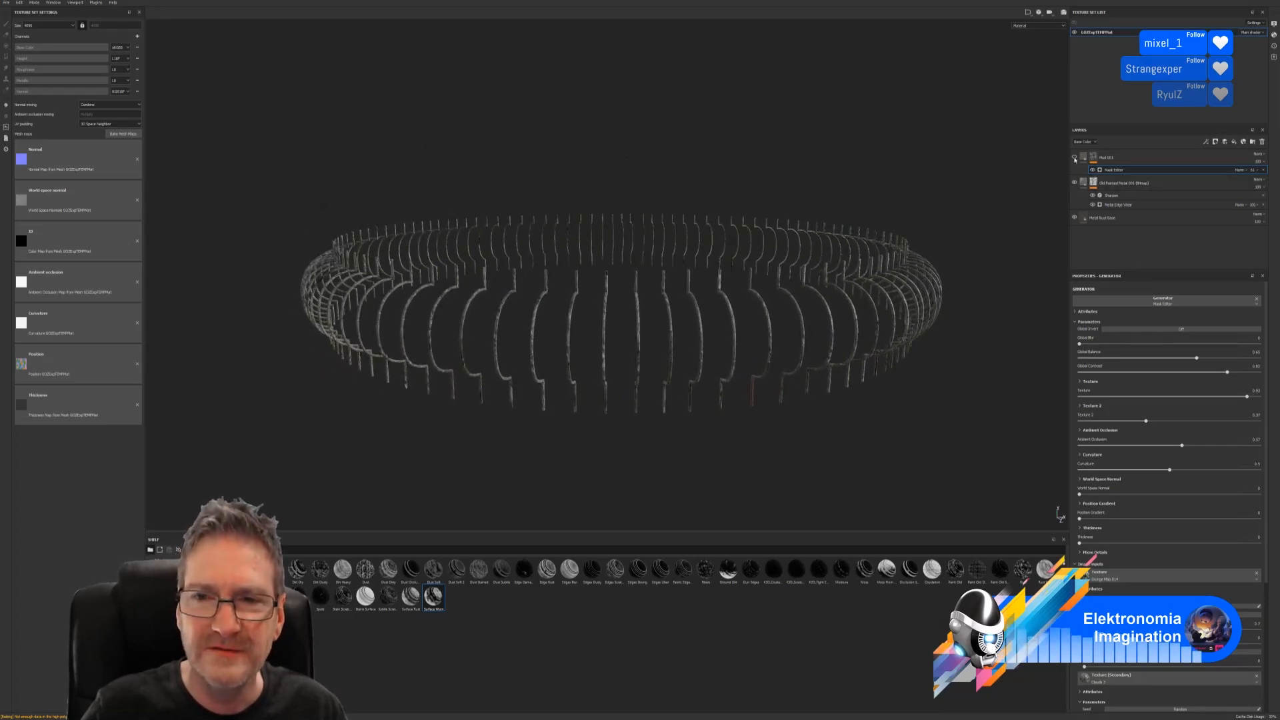
Compare the full railing with the mud layer hidden and shown, keep it visible, and view the result from different angles.
{"action": "left_click", "coordinate": [1074, 158]}
{"action": "left_click", "coordinate": [1074, 158]}
{"action": "left_click", "coordinate": [1074, 158]}
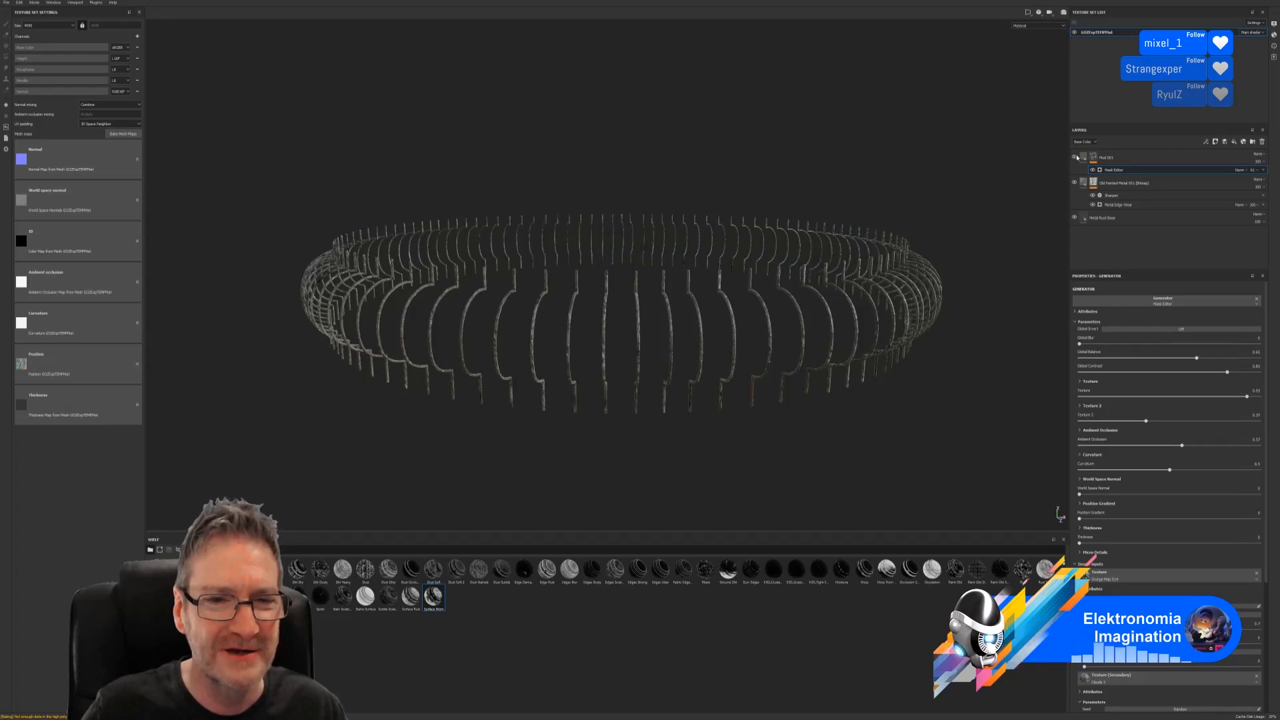
{"action": "mouse_move", "coordinate": [681, 199]}
{"action": "left_mouse_down", "text": "alt"}
{"action": "mouse_move", "coordinate": [674, 216]}
{"action": "mouse_move", "coordinate": [571, 214]}
{"action": "mouse_move", "coordinate": [702, 212]}
{"action": "left_mouse_up", "text": "alt"}
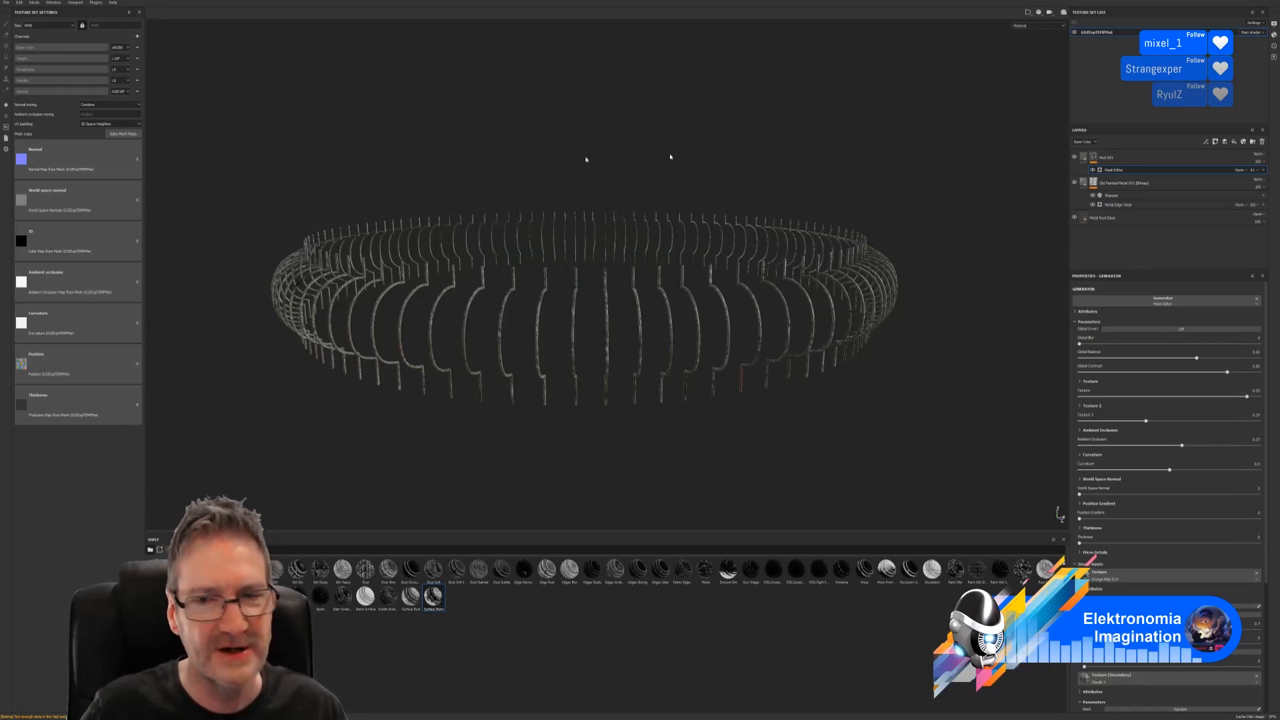
{"action": "left_click_drag", "start_coordinate": [482, 129], "coordinate": [420, 120], "text": "alt"}
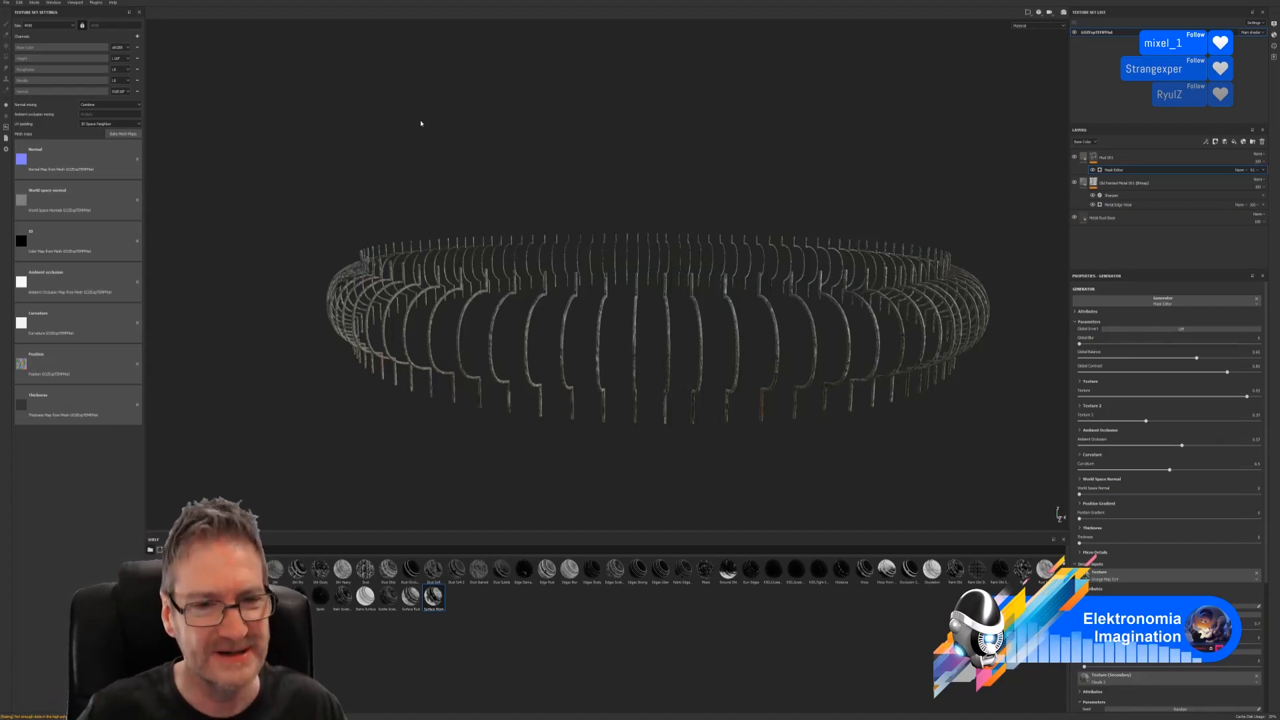
{"action": "left_click_drag", "start_coordinate": [371, 209], "coordinate": [421, 231], "text": "alt"}
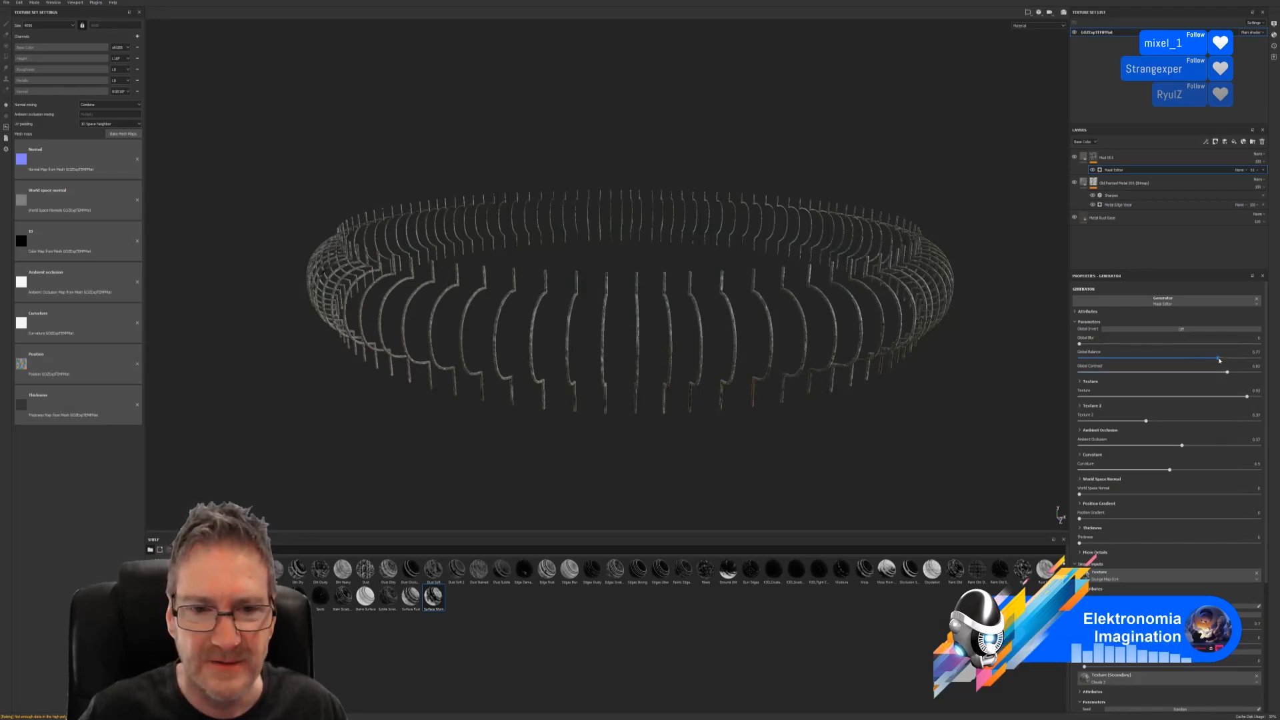
Try a higher Global Balance and an enabled Global Invert in the mud mask's Mask Editor.
{"action": "left_click", "coordinate": [1198, 357]}
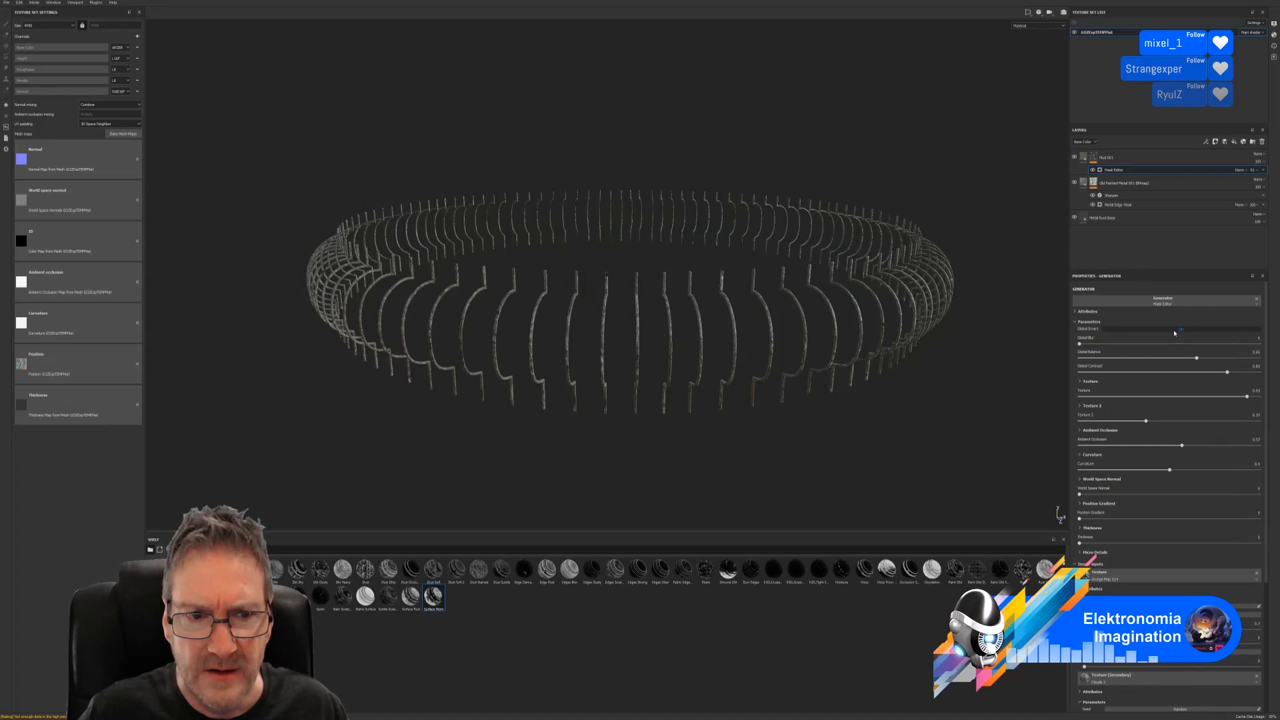
{"action": "left_click_drag", "start_coordinate": [660, 364], "coordinate": [587, 367], "text": "alt"}
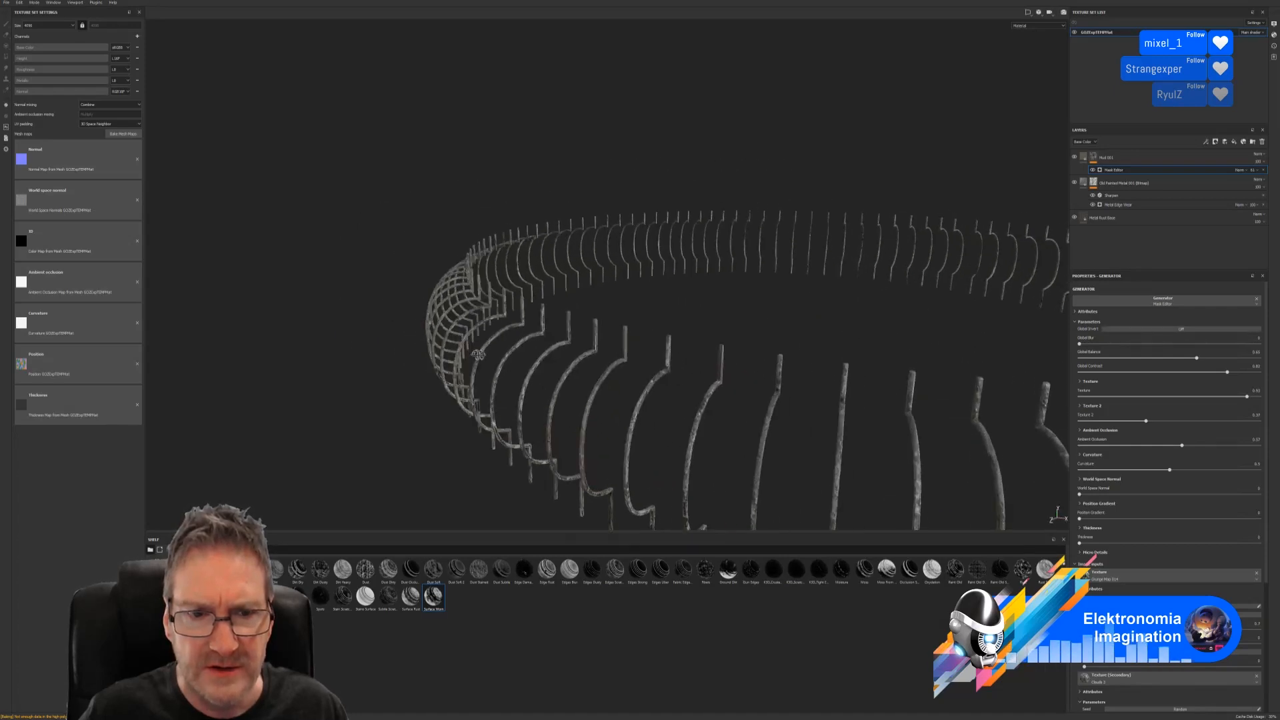
{"action": "right_click_drag", "start_coordinate": [587, 366], "coordinate": [640, 373], "text": "alt"}
{"action": "left_click", "coordinate": [1173, 329]}
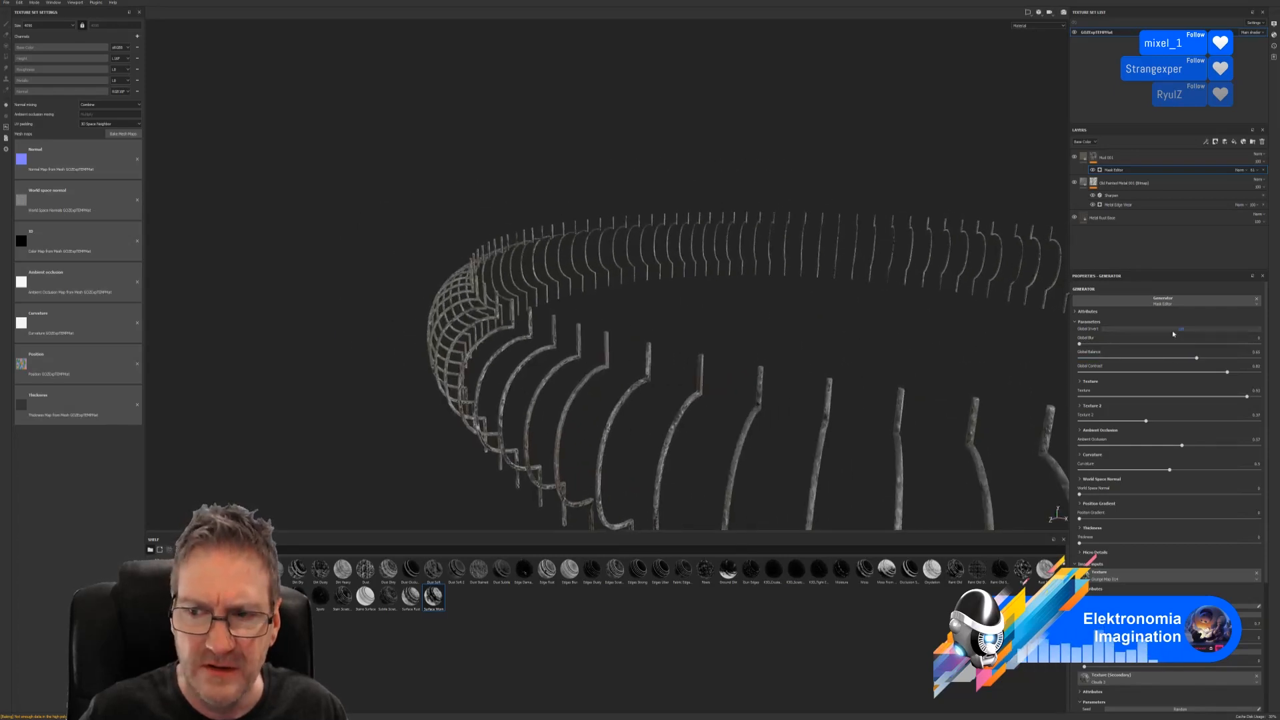
{"action": "left_click", "coordinate": [1173, 329]}
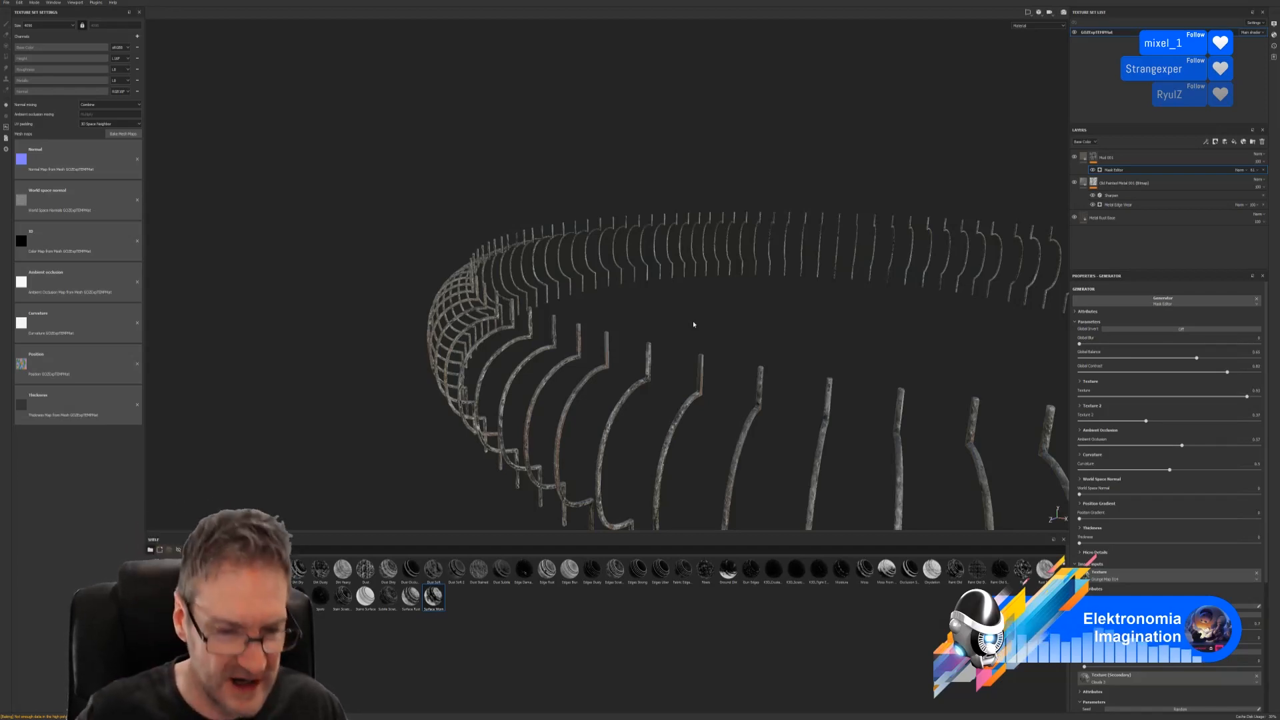
Review the layered rust, paint and mud across the whole railing ring from raised viewpoints.
{"action": "scroll", "coordinate": [694, 324], "scroll_direction": "down", "scroll_amount": 2}
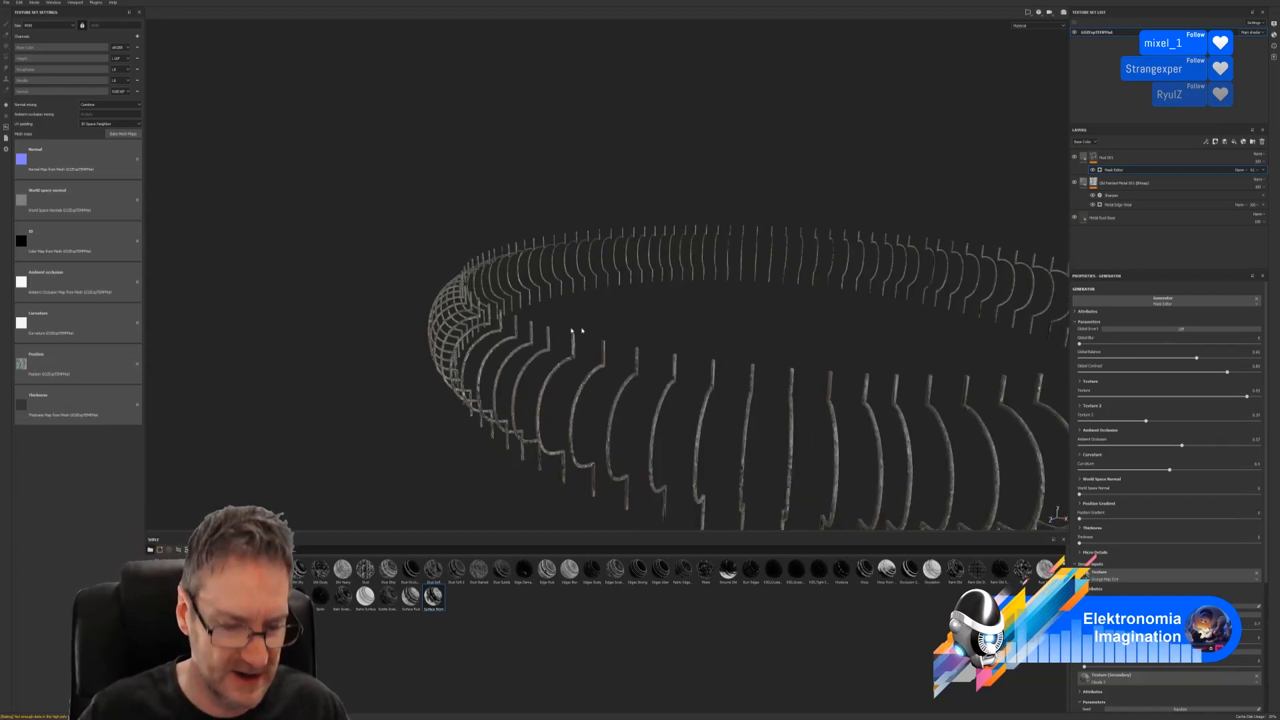
{"action": "middle_click_drag", "start_coordinate": [545, 312], "coordinate": [471, 259], "text": "alt"}
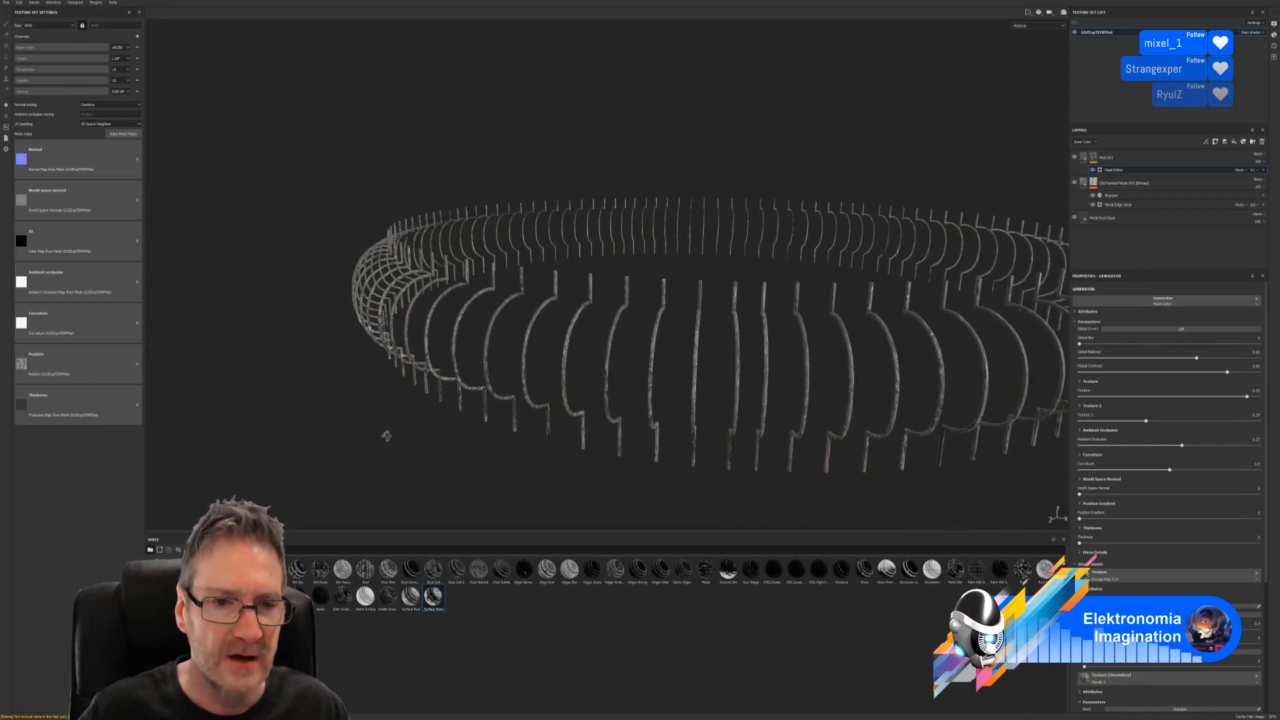
{"action": "left_click_drag", "start_coordinate": [386, 436], "coordinate": [429, 455], "text": "alt"}
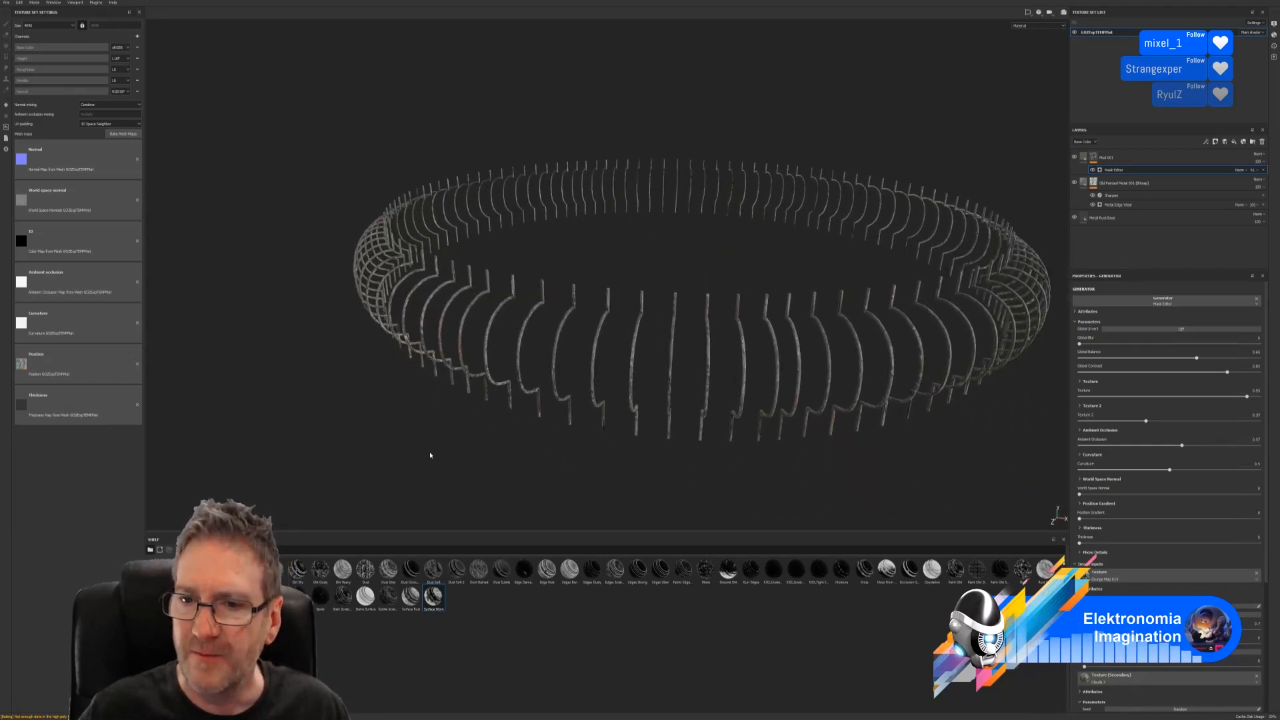
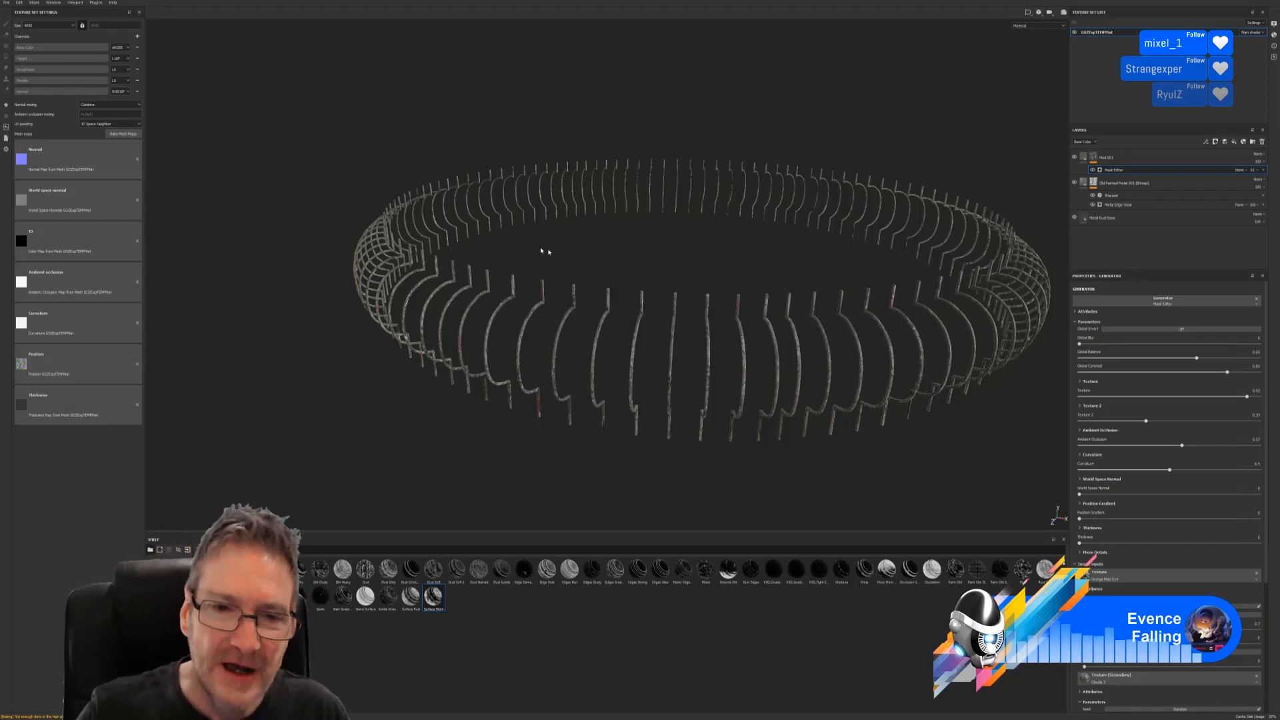
{"action": "mouse_move", "coordinate": [572, 250]}
{"action": "left_mouse_down", "text": "alt"}
{"action": "mouse_move", "coordinate": [651, 257]}
{"action": "mouse_move", "coordinate": [660, 246]}
{"action": "mouse_move", "coordinate": [570, 257]}
{"action": "left_mouse_up", "text": "alt"}
{"action": "middle_click_drag", "start_coordinate": [604, 243], "coordinate": [493, 247], "text": "alt"}
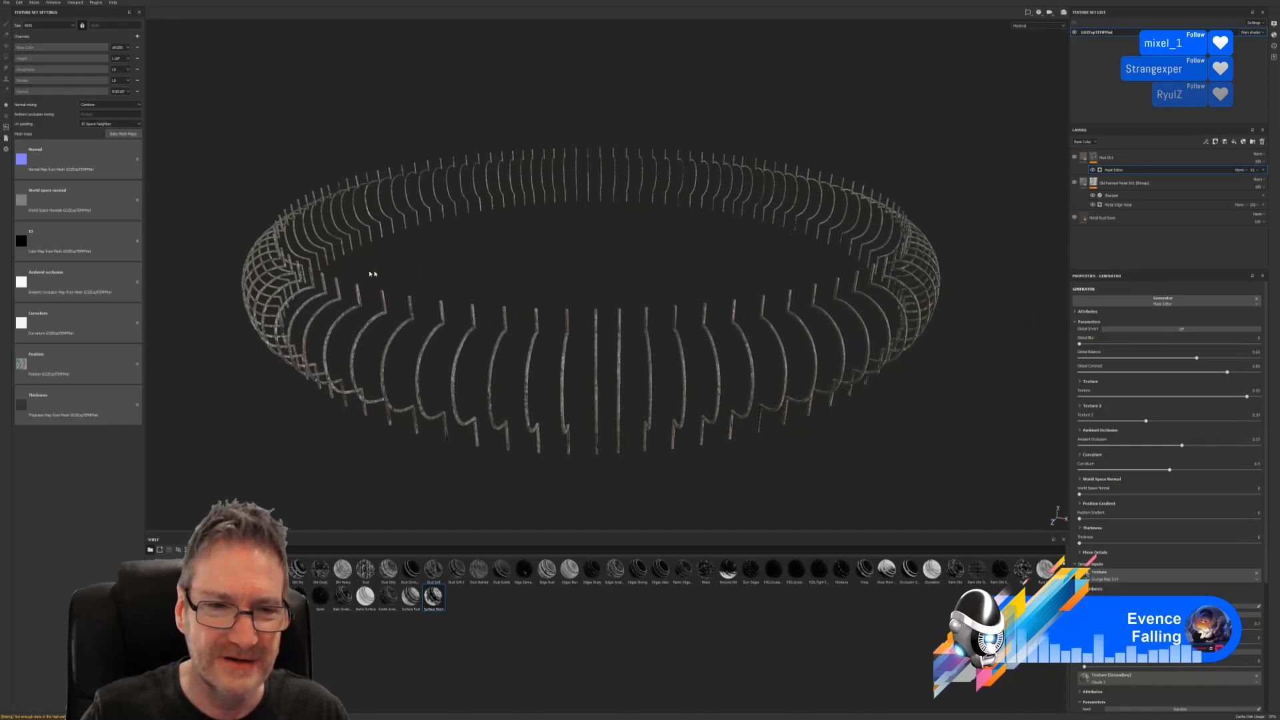
{"action": "scroll", "coordinate": [358, 318], "scroll_direction": "up", "scroll_amount": 5}
{"action": "scroll", "coordinate": [357, 319], "scroll_direction": "down", "scroll_amount": 3}
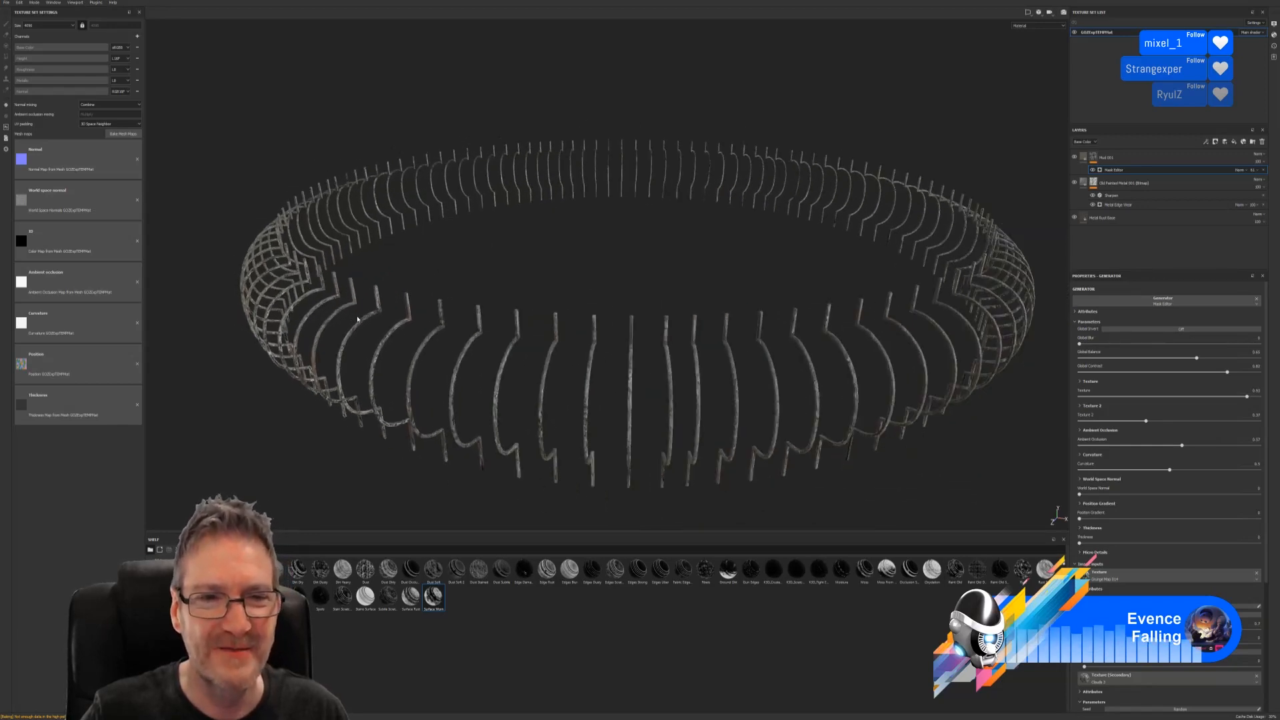
{"action": "scroll", "coordinate": [358, 319], "scroll_direction": "down", "scroll_amount": 2}
{"action": "middle_click_drag", "start_coordinate": [544, 264], "coordinate": [500, 247], "text": "alt"}
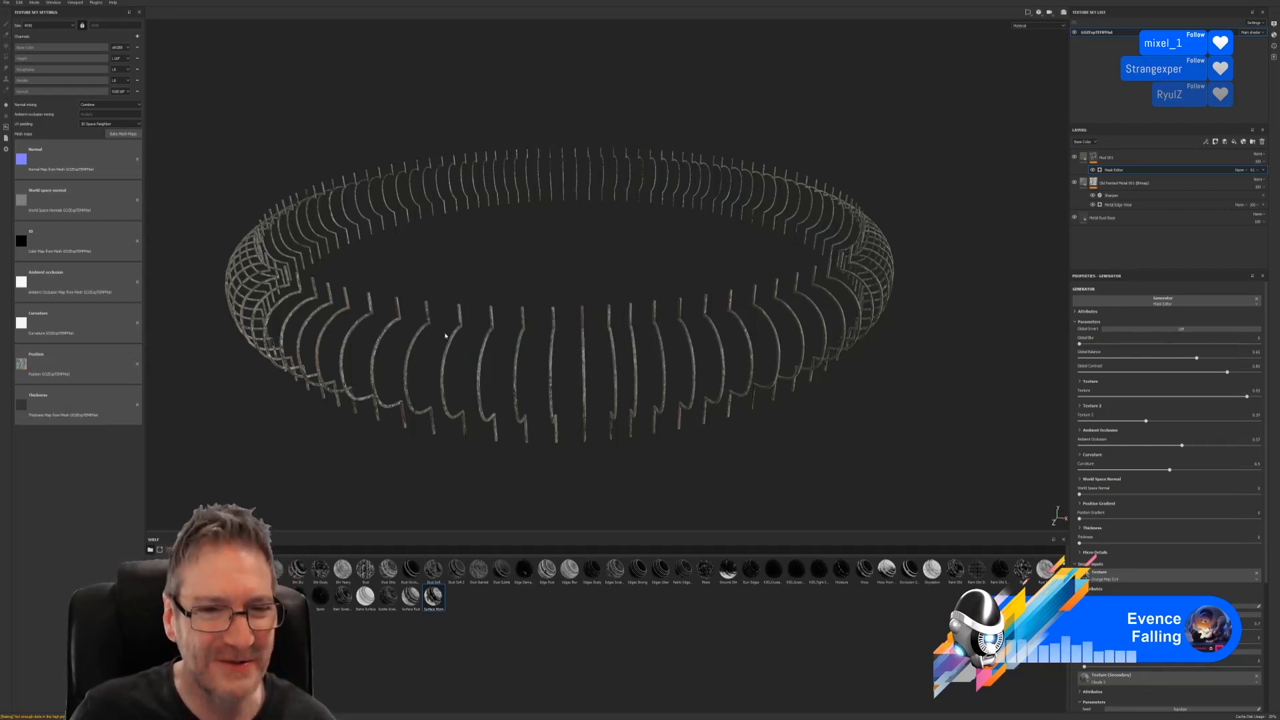
{"action": "left_click_drag", "start_coordinate": [500, 259], "coordinate": [414, 302], "text": "alt"}
{"action": "scroll", "coordinate": [365, 350], "scroll_direction": "up", "scroll_amount": 4}
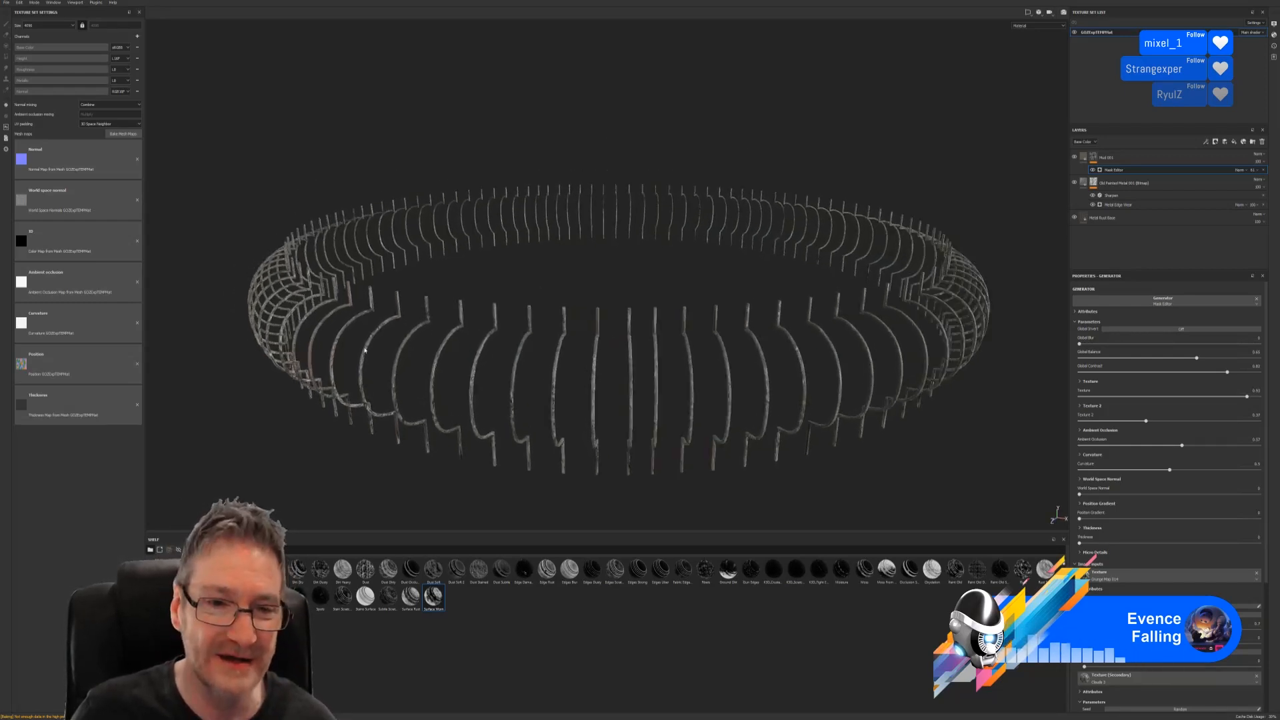
Inspect the front railing bars up close and from a low angle to check the wear and dirt detail.
{"action": "scroll", "coordinate": [364, 350], "scroll_direction": "up", "scroll_amount": 5}
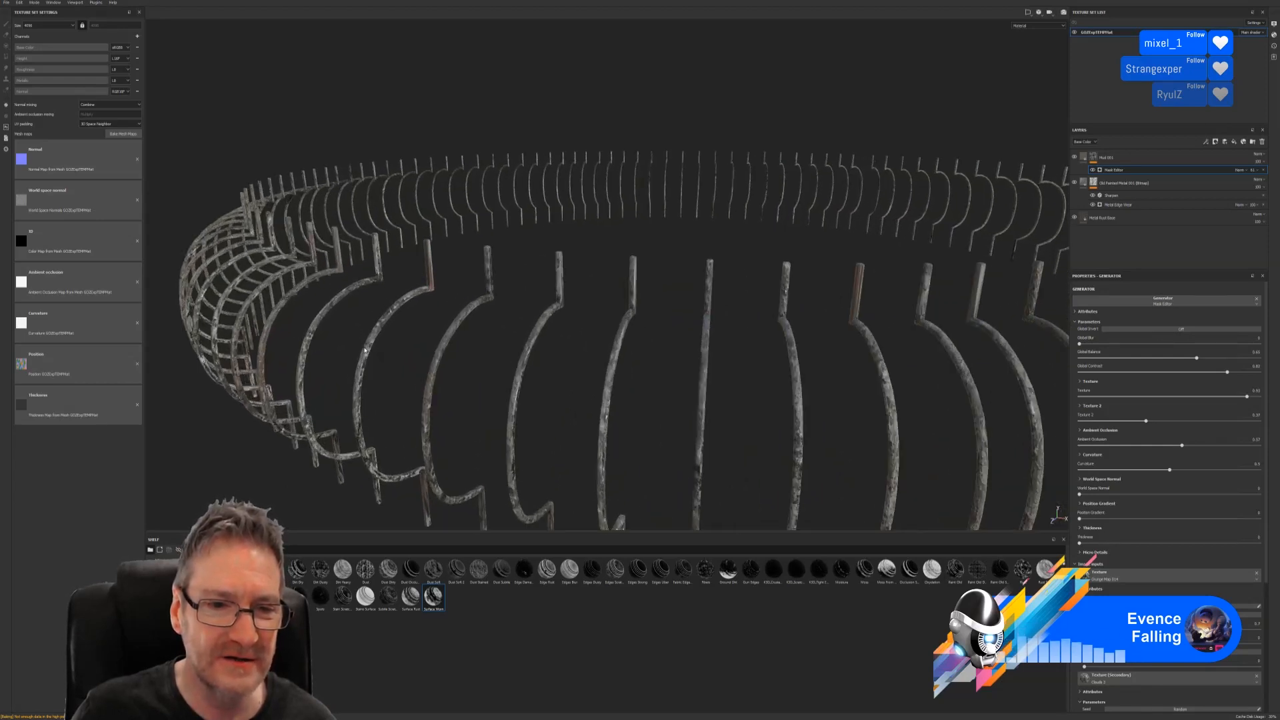
{"action": "scroll", "coordinate": [366, 354], "scroll_direction": "down", "scroll_amount": 4}
{"action": "scroll", "coordinate": [366, 353], "scroll_direction": "down", "scroll_amount": 3}
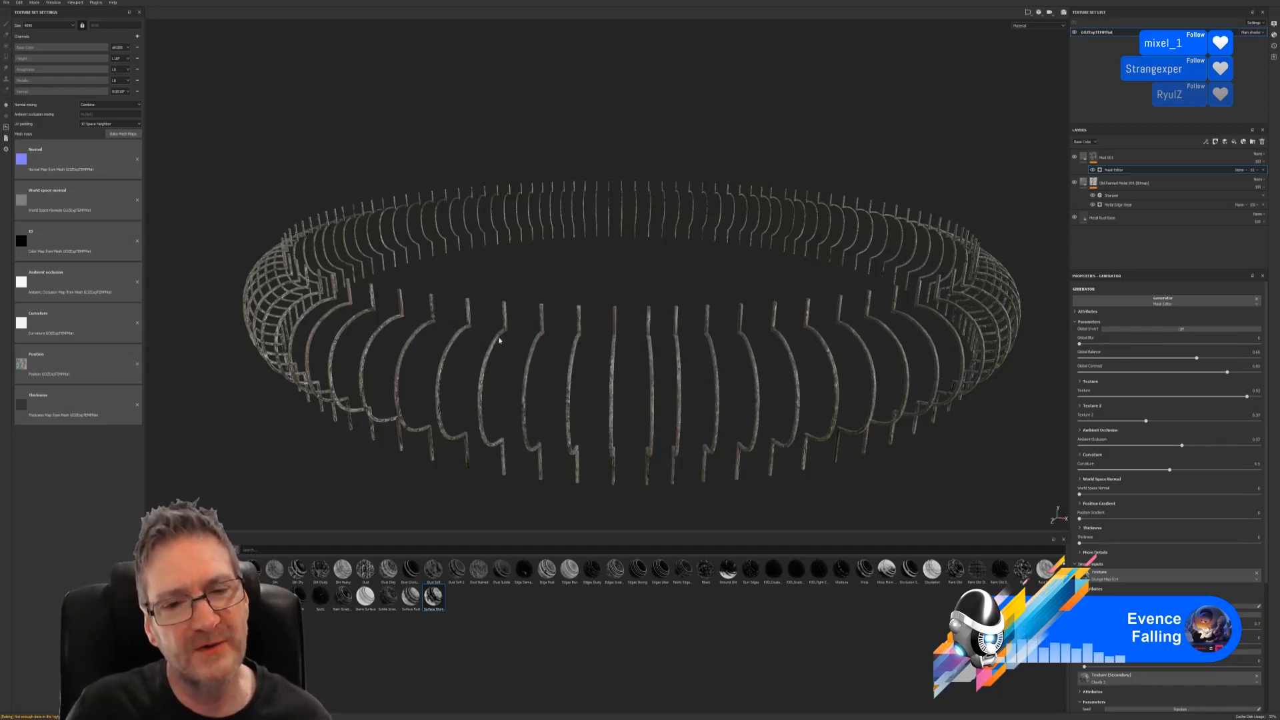
{"action": "mouse_move", "coordinate": [427, 335]}
{"action": "left_mouse_down", "text": "alt"}
{"action": "mouse_move", "coordinate": [477, 323]}
{"action": "mouse_move", "coordinate": [404, 335]}
{"action": "left_mouse_up", "text": "alt"}
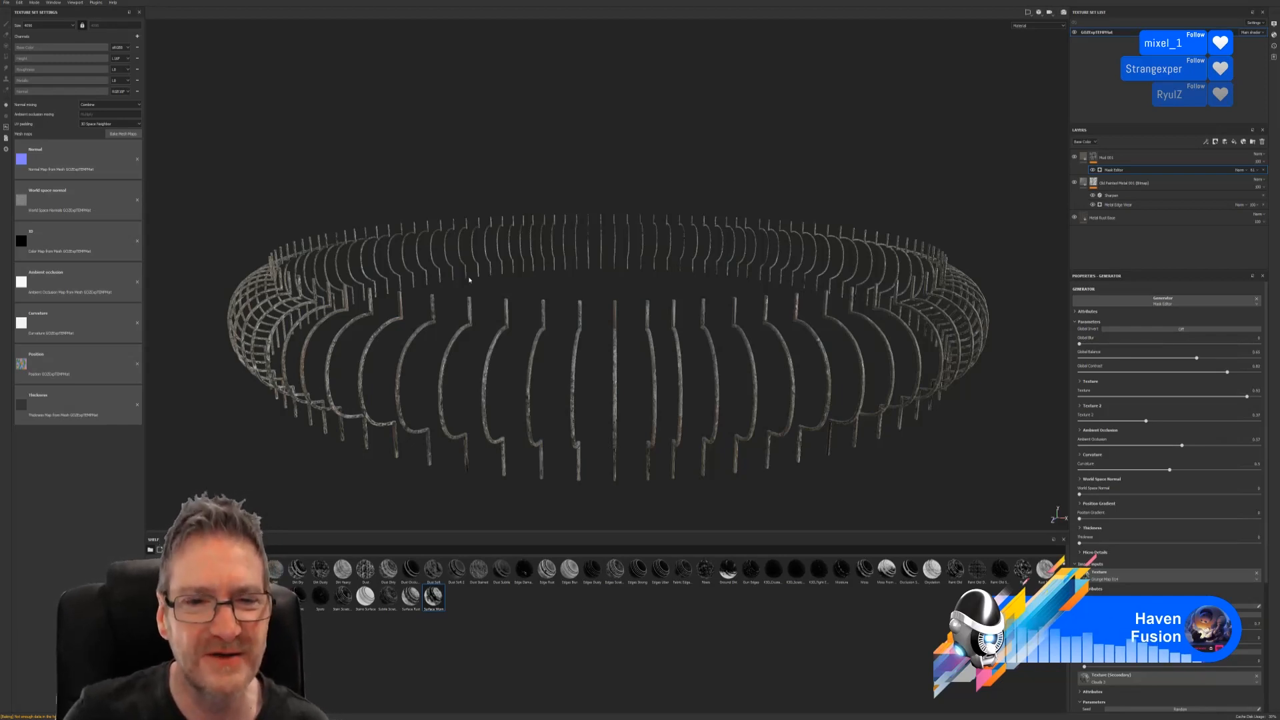
{"action": "left_click_drag", "start_coordinate": [468, 380], "coordinate": [423, 394], "text": "alt"}
{"action": "scroll", "coordinate": [406, 387], "scroll_direction": "up", "scroll_amount": 2}
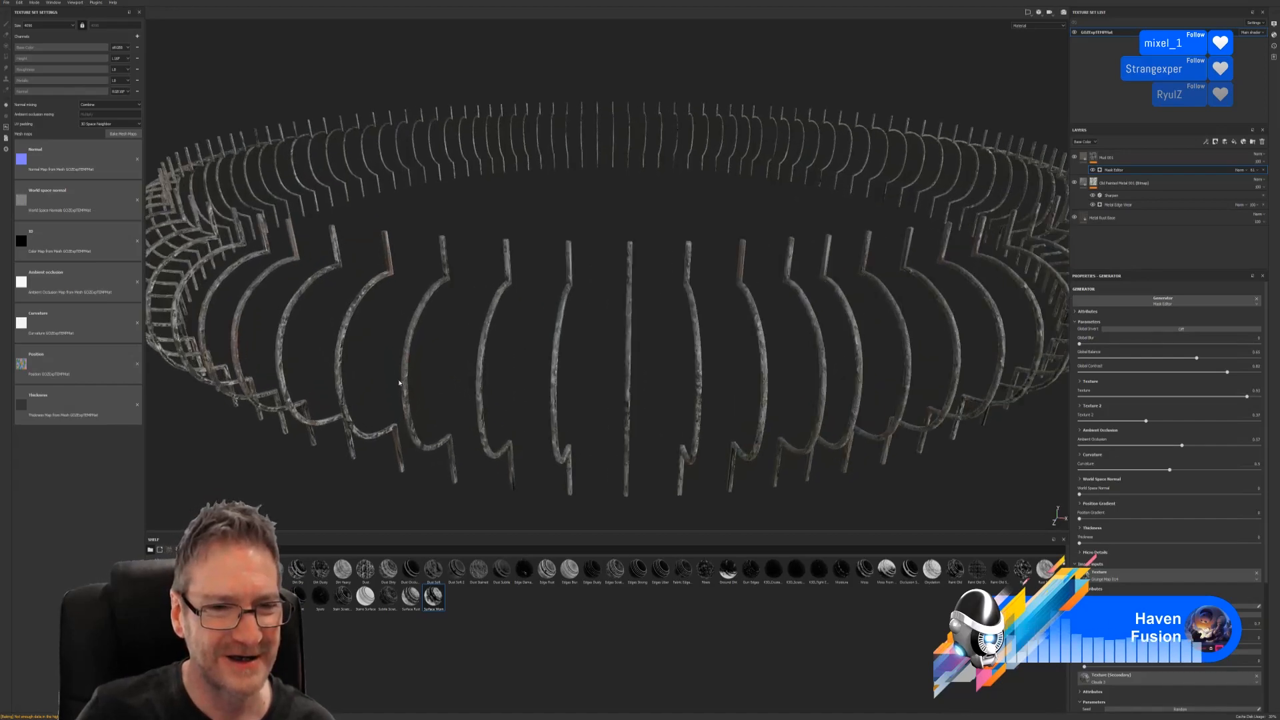
{"action": "scroll", "coordinate": [398, 383], "scroll_direction": "up", "scroll_amount": 2}
{"action": "scroll", "coordinate": [396, 353], "scroll_direction": "down", "scroll_amount": 1}
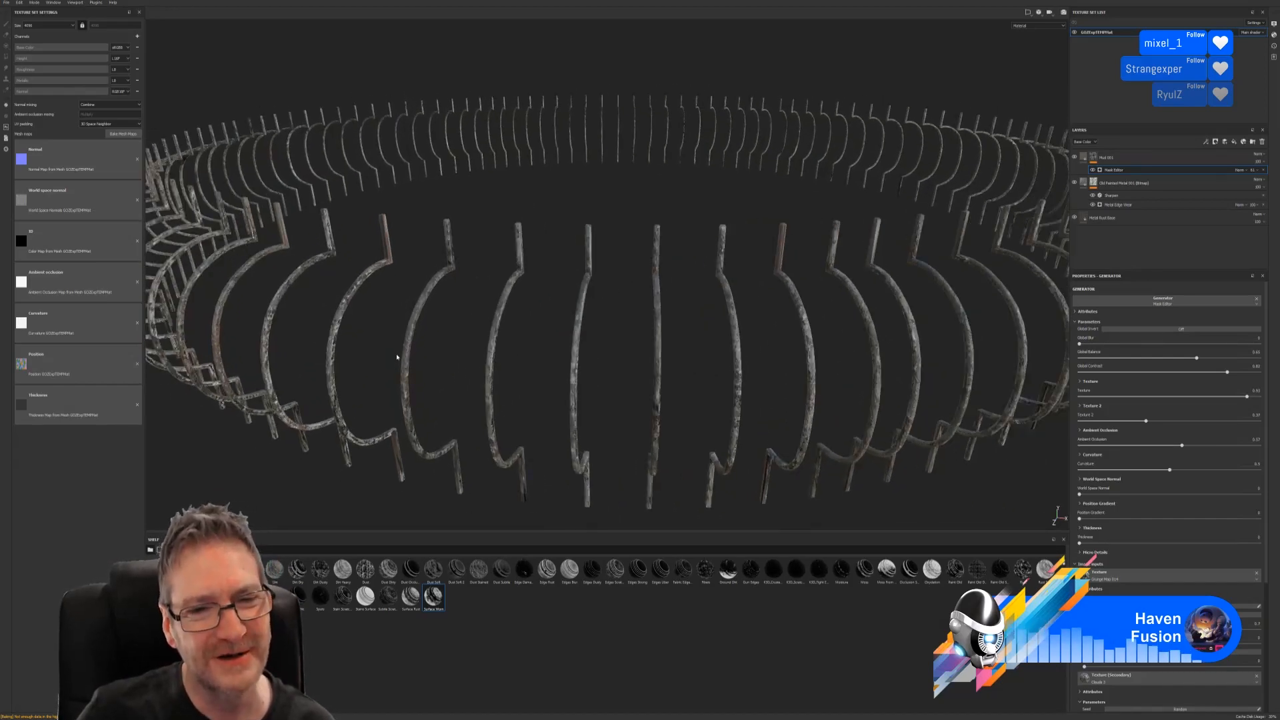
{"action": "left_click_drag", "start_coordinate": [396, 353], "coordinate": [542, 320], "text": "alt"}
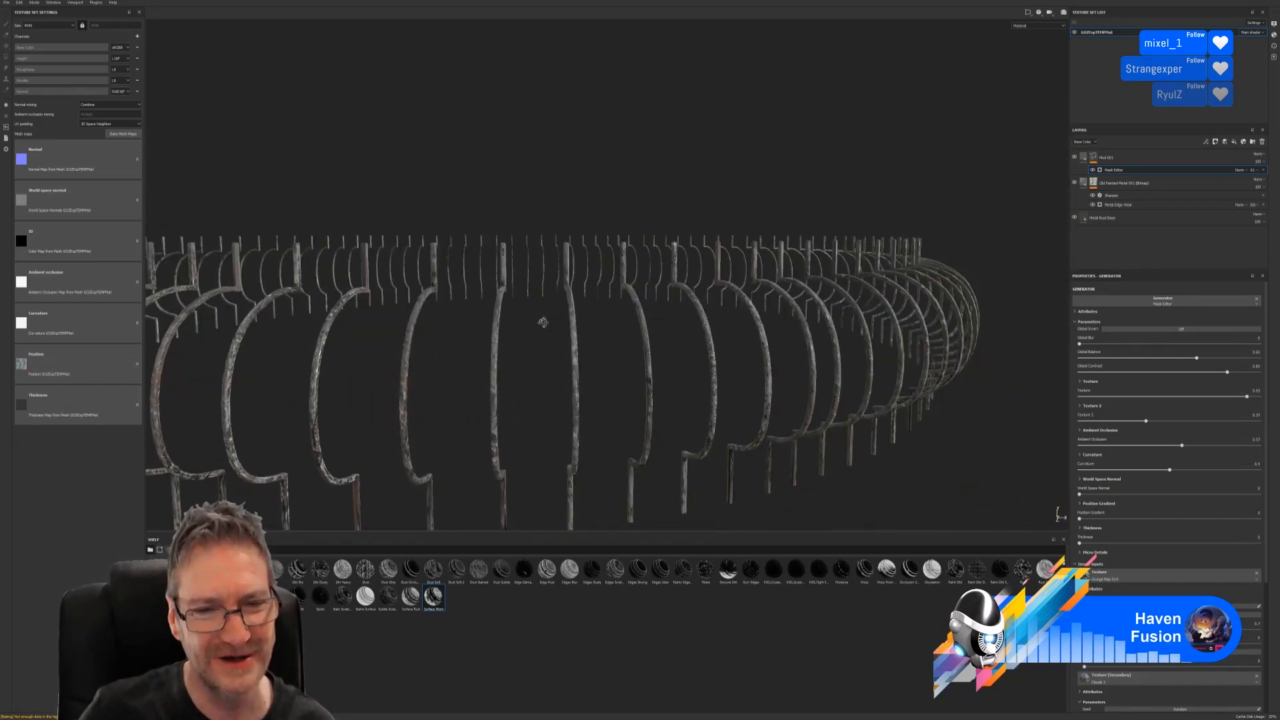
Examine the complete railing ring from low and slightly raised viewpoints to judge how the layered wear and dirt read overall.
{"action": "scroll", "coordinate": [477, 367], "scroll_direction": "down", "scroll_amount": 2}
{"action": "scroll", "coordinate": [421, 234], "scroll_direction": "down", "scroll_amount": 2}
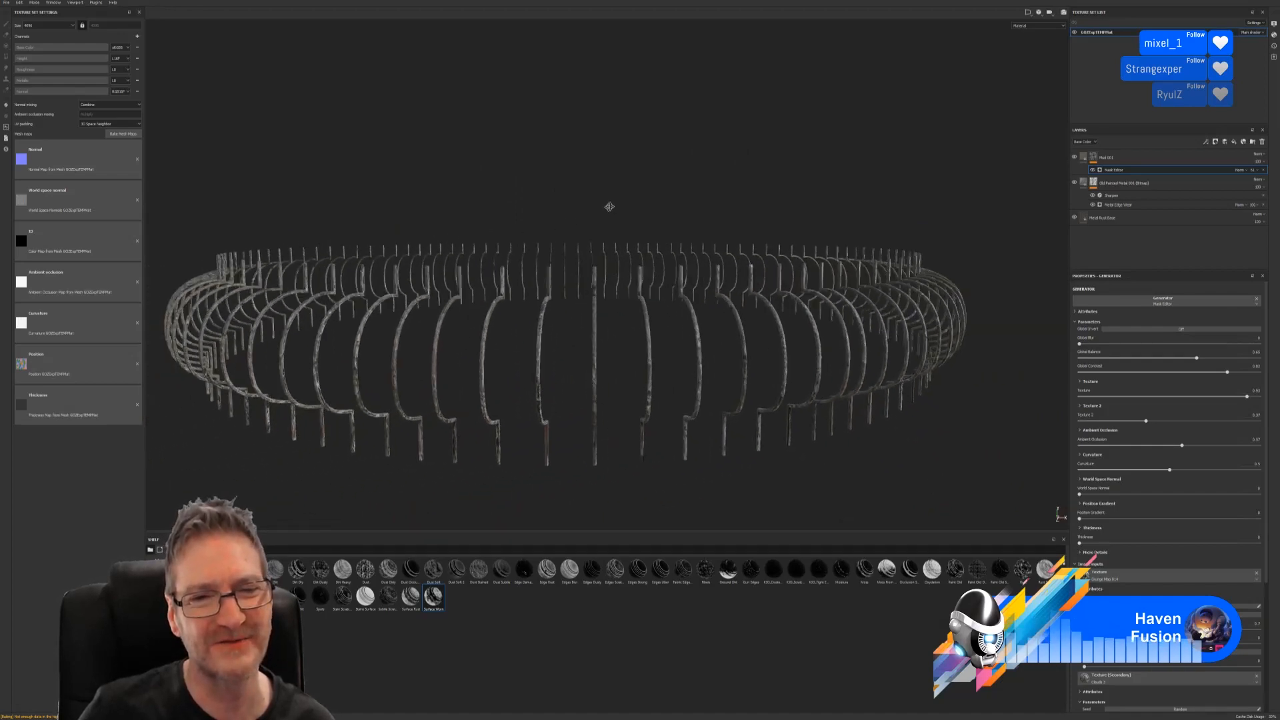
{"action": "left_click_drag", "start_coordinate": [626, 209], "coordinate": [334, 335], "text": "alt"}
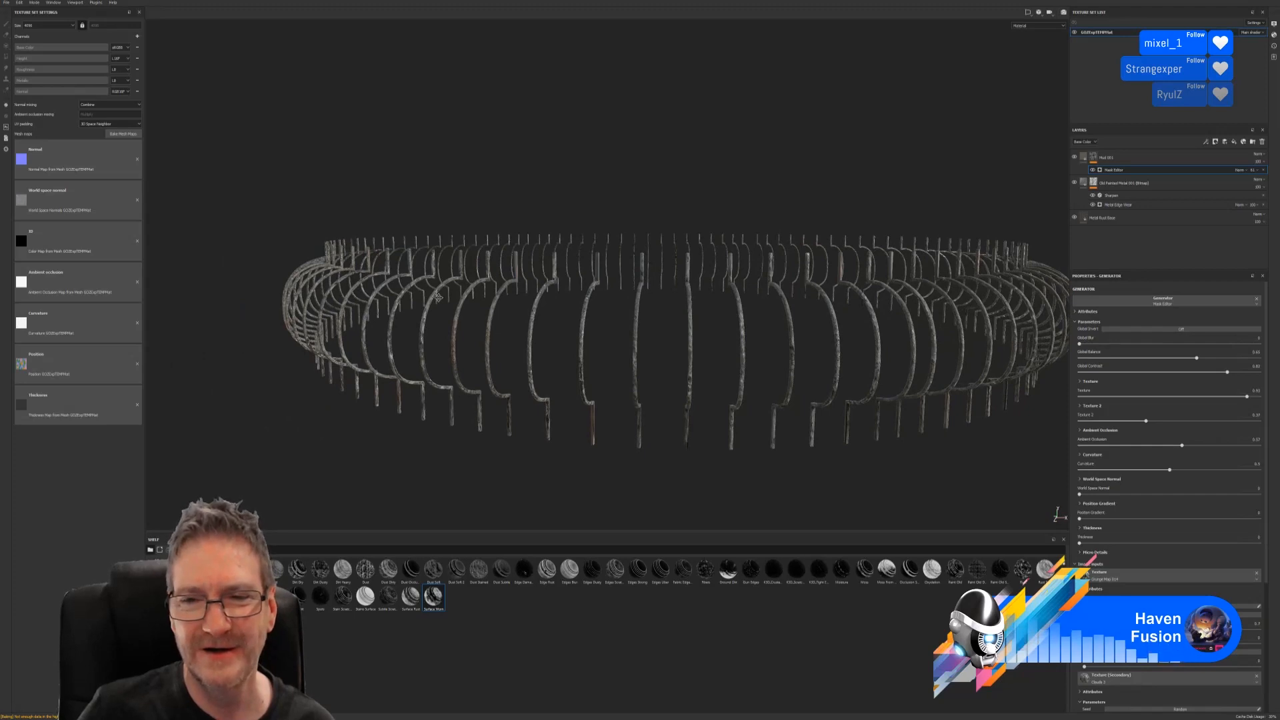
{"action": "middle_click_drag", "start_coordinate": [435, 294], "coordinate": [324, 312], "text": "alt"}
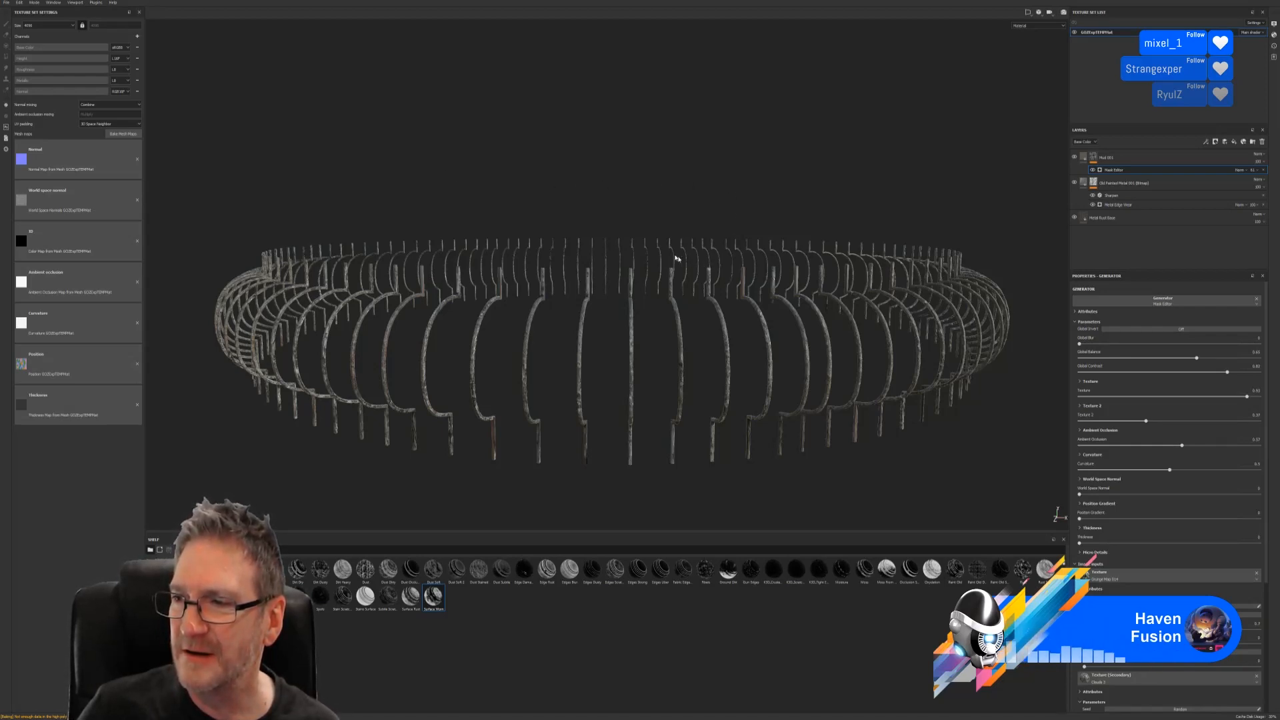
{"action": "left_click_drag", "start_coordinate": [627, 235], "coordinate": [630, 232], "text": "alt"}
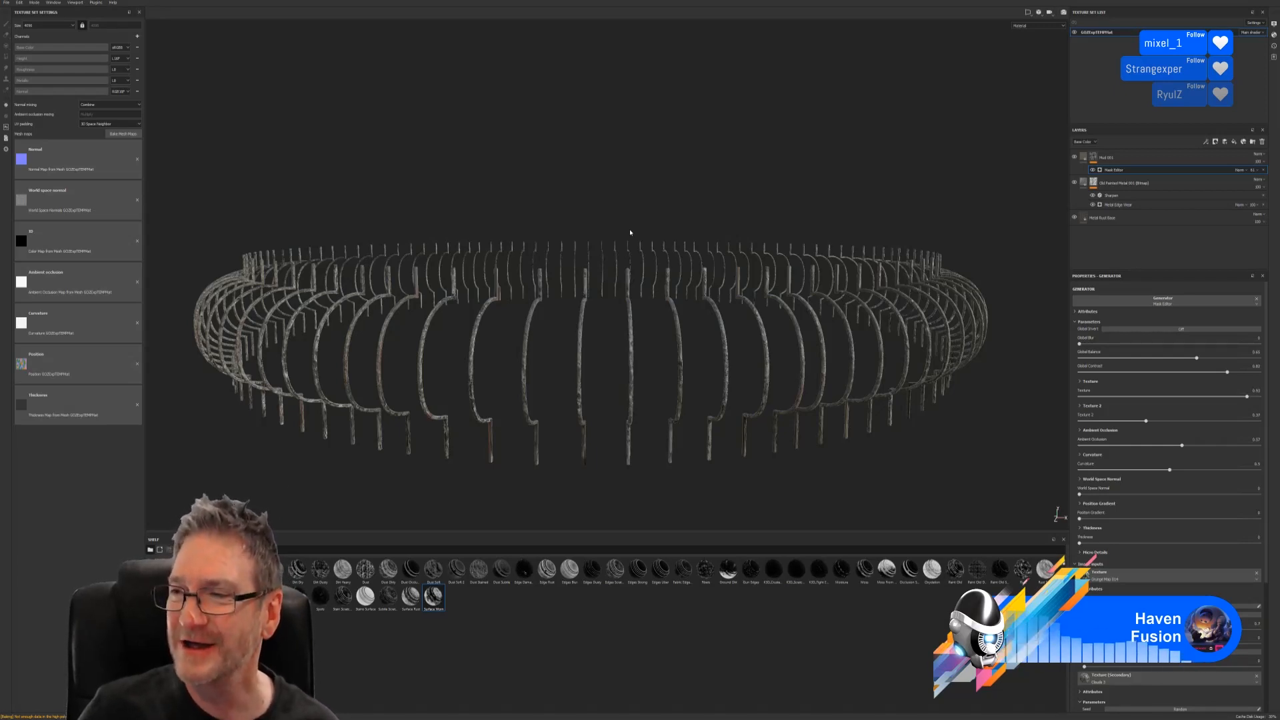
{"action": "left_click_drag", "start_coordinate": [630, 232], "coordinate": [608, 230], "text": "alt"}
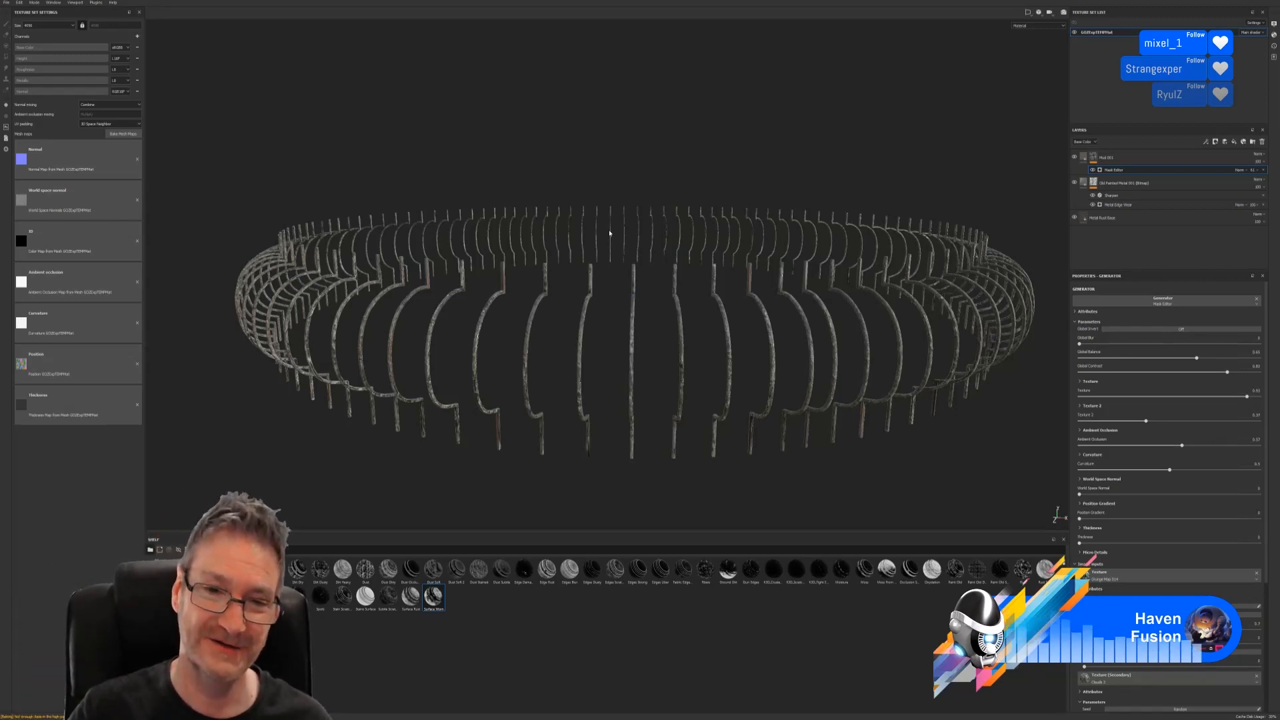
{"action": "left_click_drag", "start_coordinate": [534, 311], "coordinate": [447, 377], "text": "alt"}
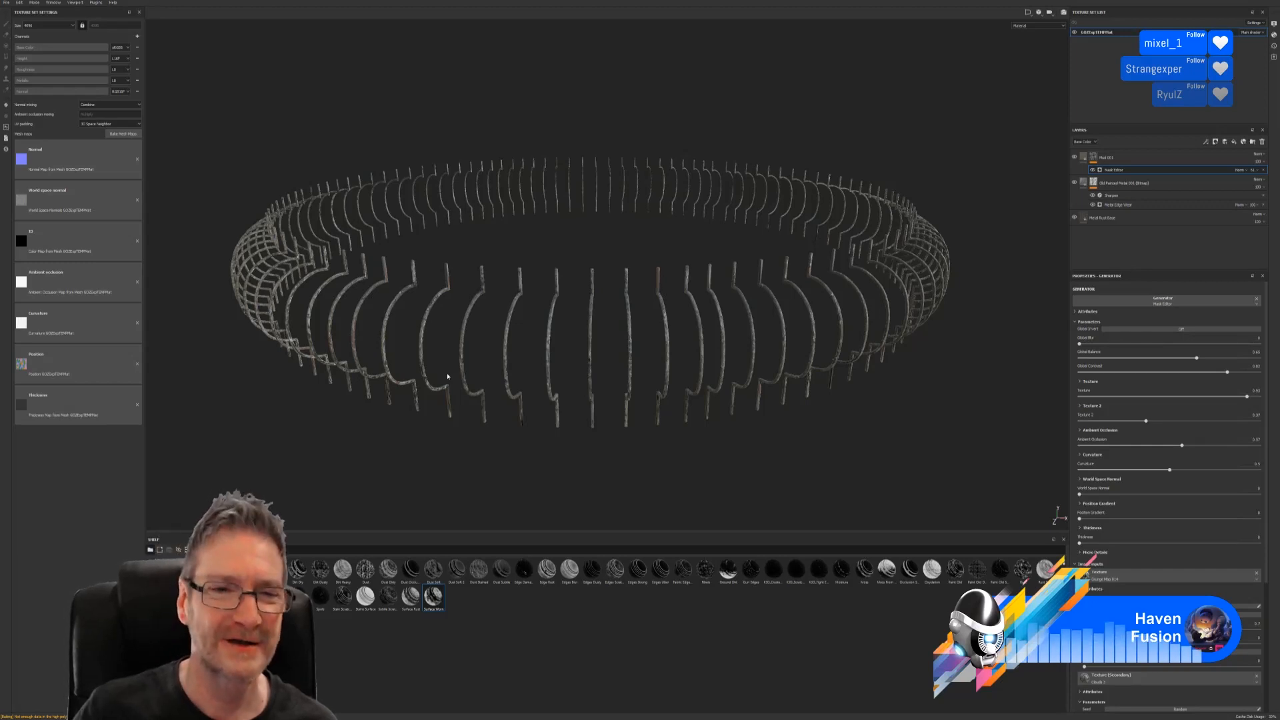
{"action": "left_click_drag", "start_coordinate": [447, 376], "coordinate": [538, 327], "text": "alt"}
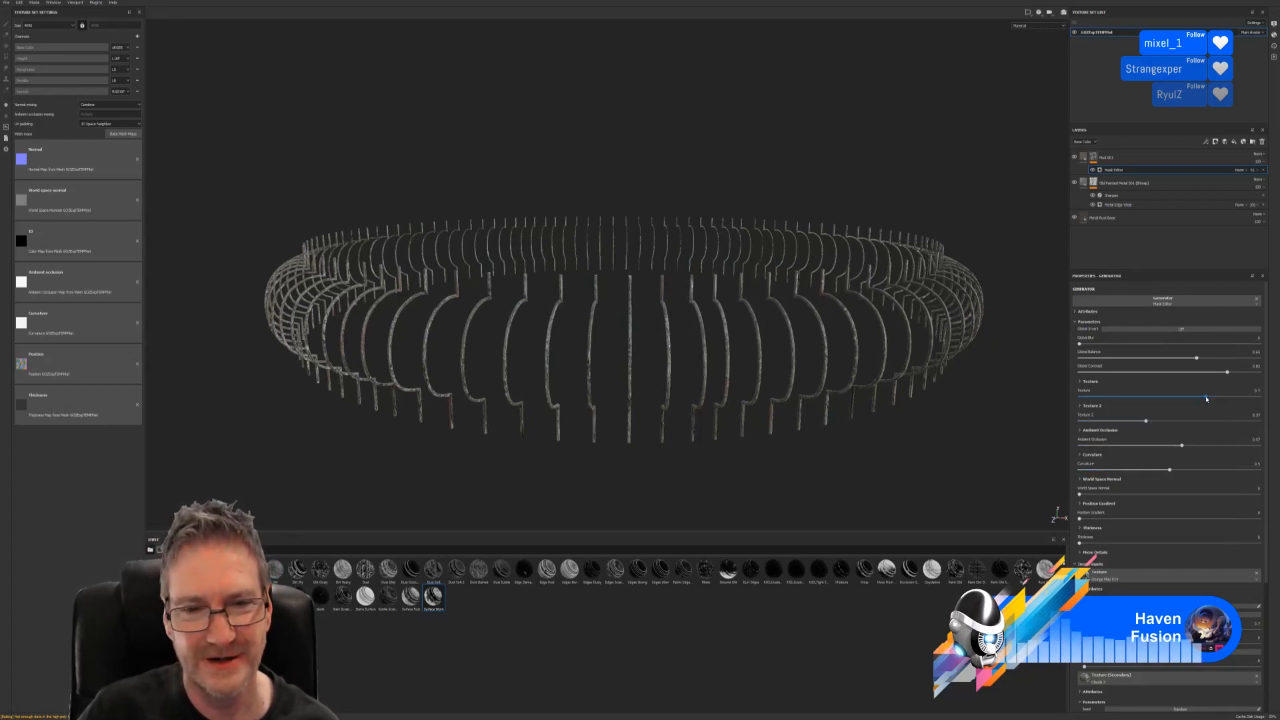
Try lower Texture amounts in the mud mask's Mask Editor, settle on about 0.89, and check the railing.
{"action": "left_click", "coordinate": [1162, 399]}
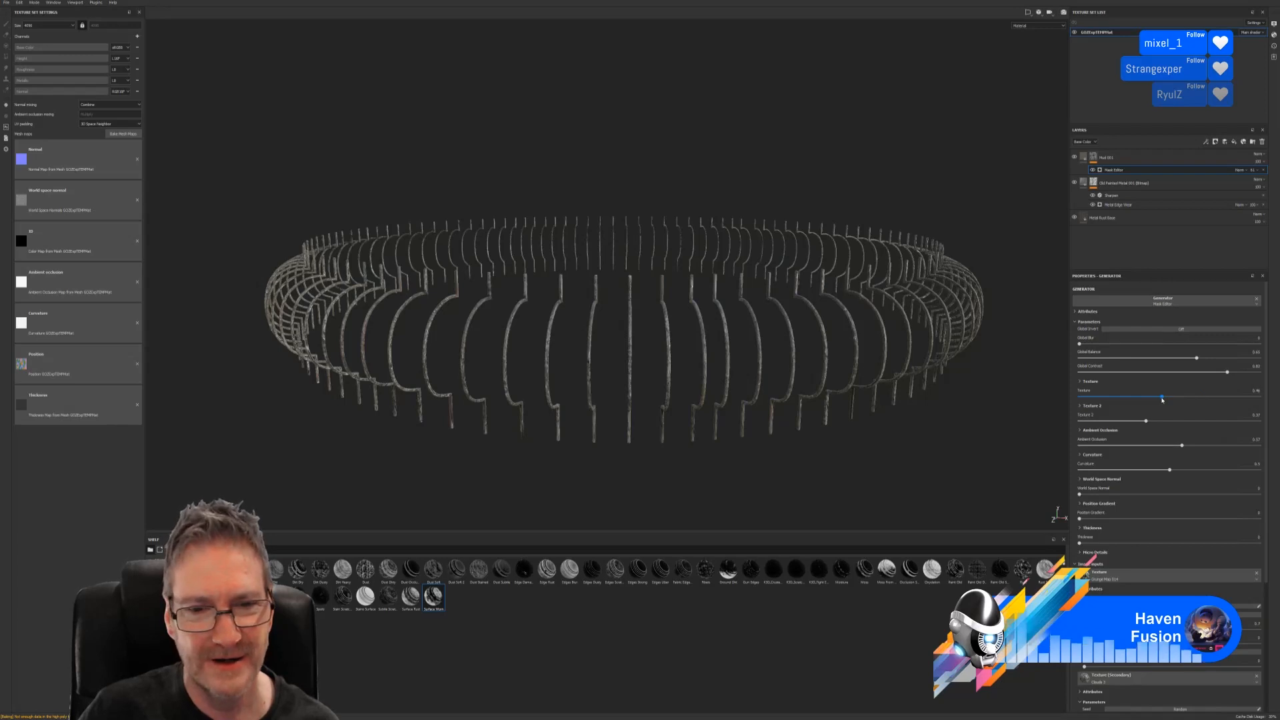
{"action": "left_click", "coordinate": [1226, 397]}
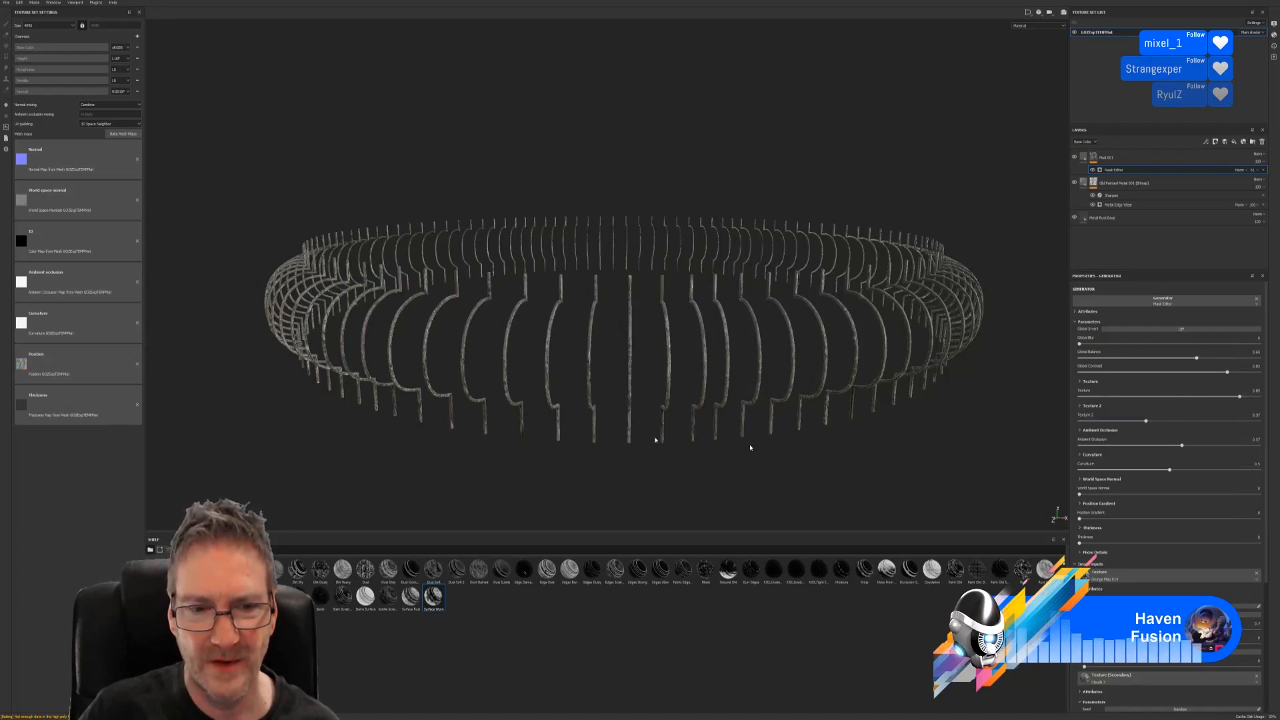
{"action": "left_click_drag", "start_coordinate": [500, 376], "coordinate": [570, 381], "text": "alt"}
Compare the painted metal layer hidden and shown, then raise its Luminosity to about 0.56.
{"action": "left_click", "coordinate": [1080, 181]}
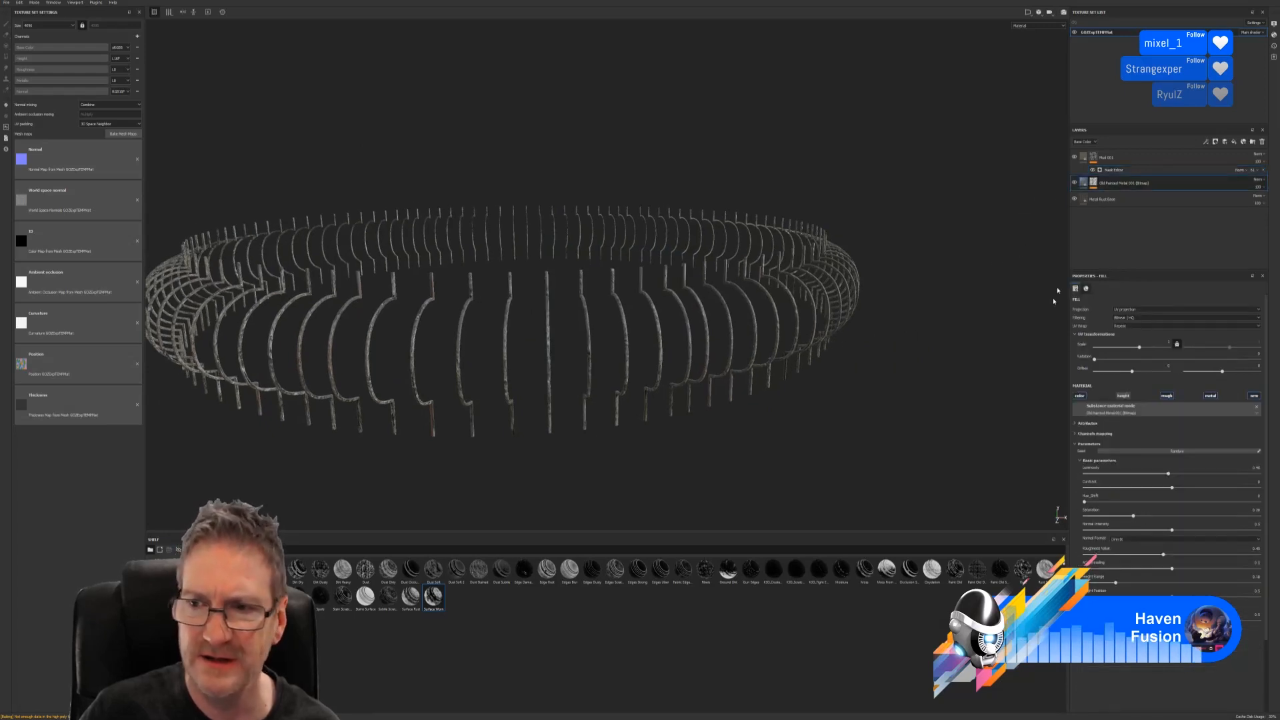
{"action": "left_click", "coordinate": [1074, 183]}
{"action": "left_click", "coordinate": [1074, 182]}
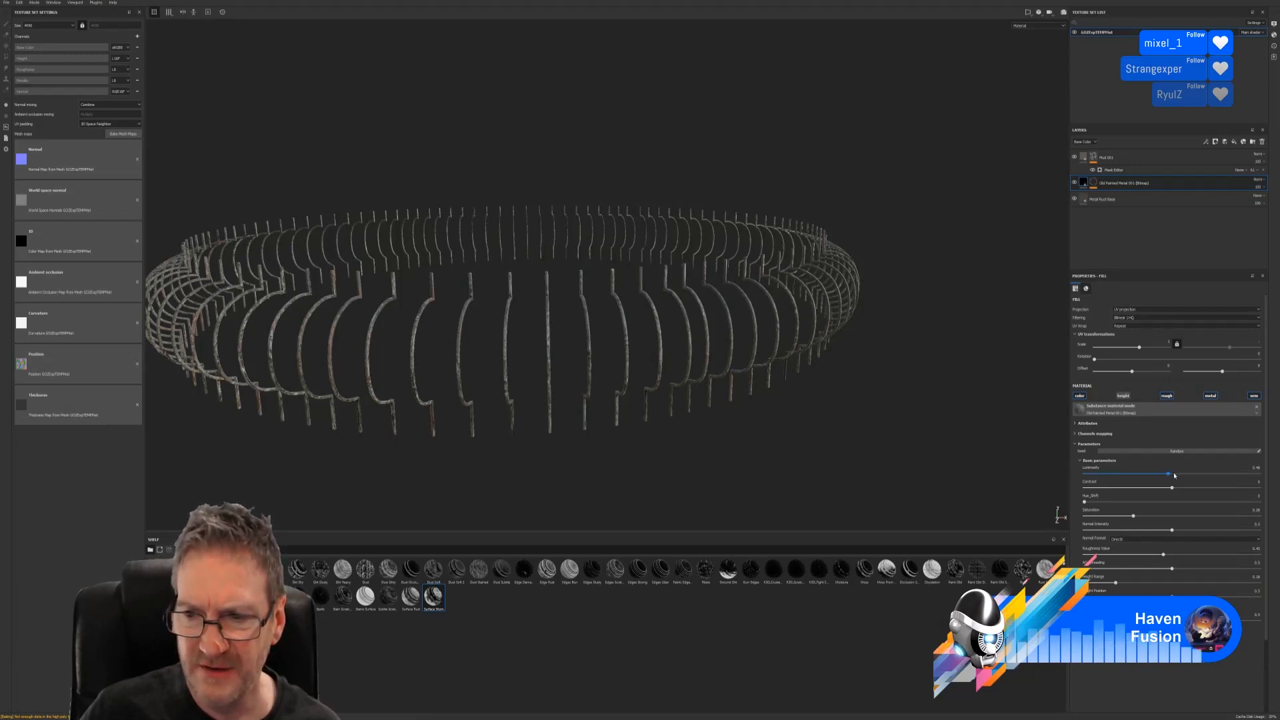
{"action": "left_click_drag", "start_coordinate": [1169, 475], "coordinate": [1174, 475]}
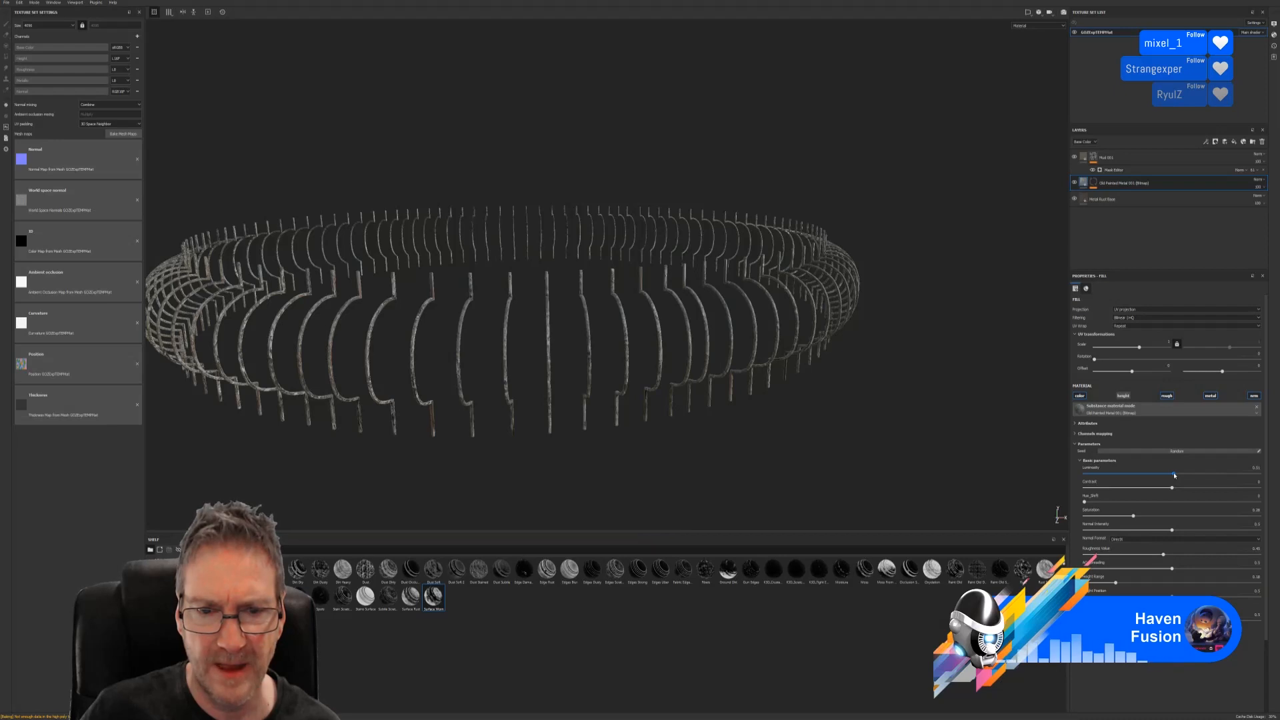
{"action": "left_click_drag", "start_coordinate": [1176, 475], "coordinate": [1181, 476]}
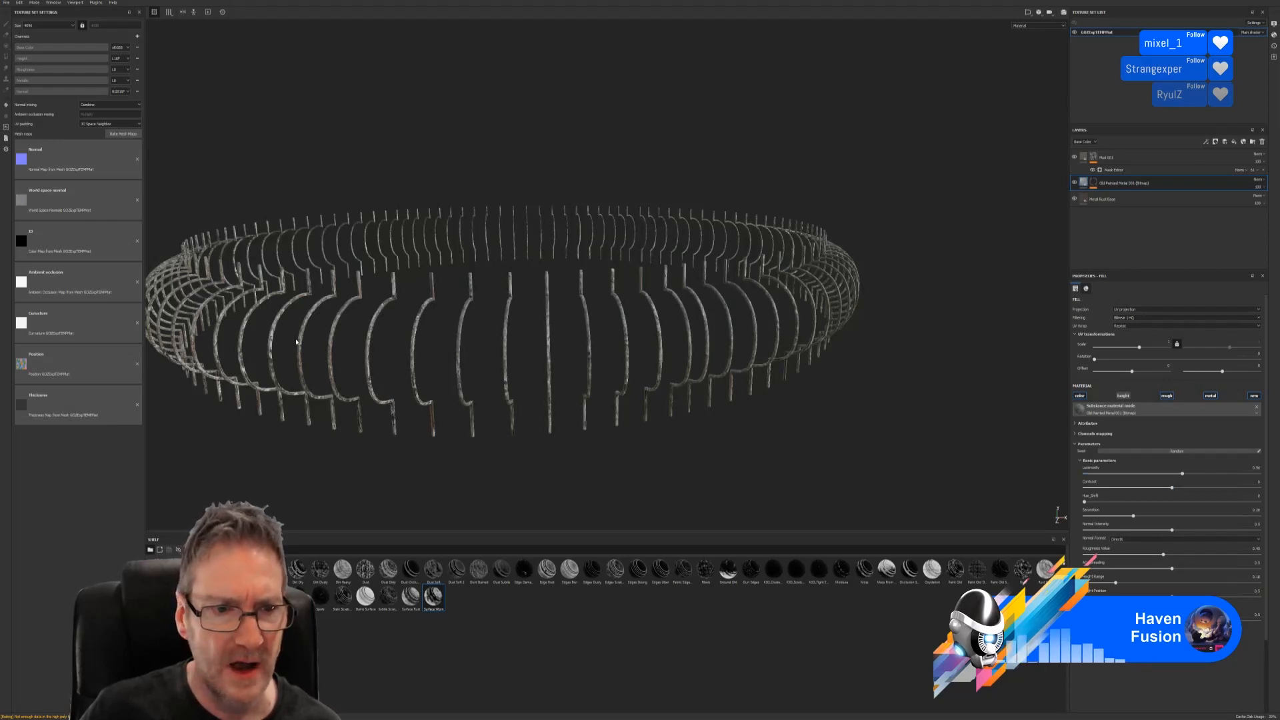
Inspect the brightened painted metal on the front bars up close, then judge the whole ring from a distance.
{"action": "scroll", "coordinate": [296, 342], "scroll_direction": "up", "scroll_amount": 3}
{"action": "left_click_drag", "start_coordinate": [366, 357], "coordinate": [421, 344], "text": "alt"}
{"action": "middle_click_drag", "start_coordinate": [422, 343], "coordinate": [359, 286], "text": "alt"}
{"action": "scroll", "coordinate": [577, 292], "scroll_direction": "up", "scroll_amount": 3}
{"action": "scroll", "coordinate": [579, 293], "scroll_direction": "up", "scroll_amount": 2}
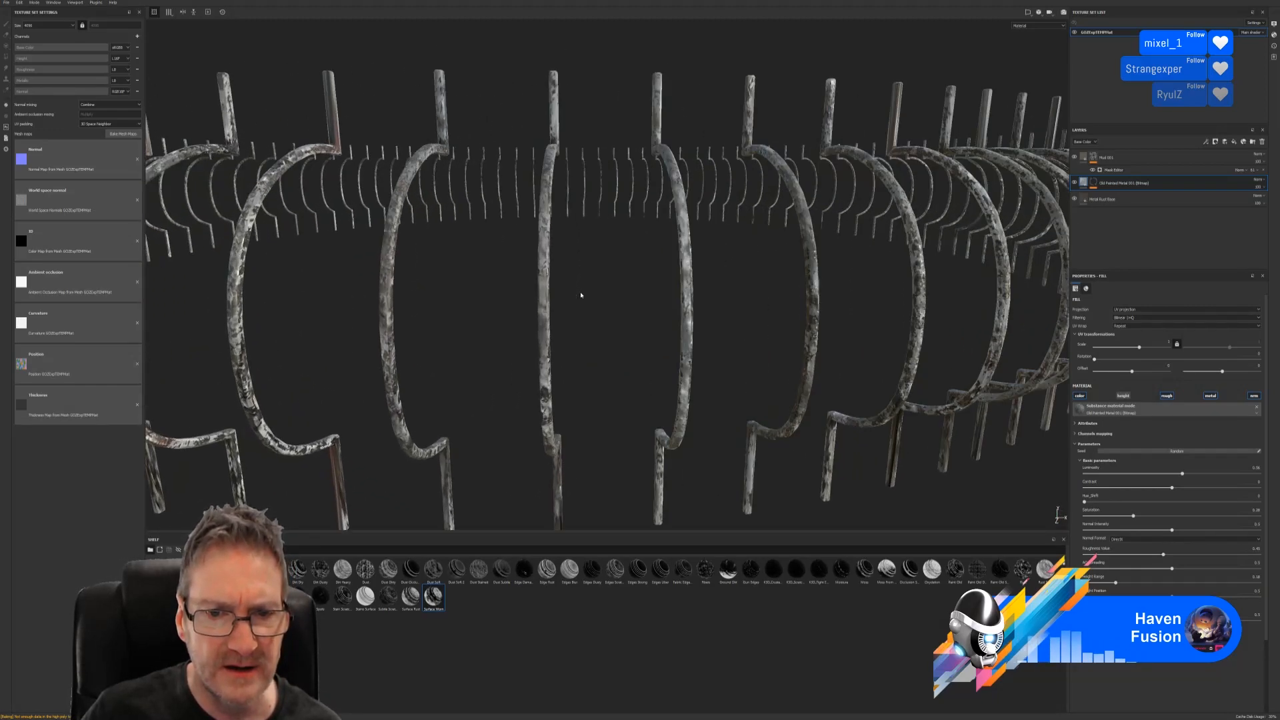
{"action": "scroll", "coordinate": [573, 313], "scroll_direction": "down", "scroll_amount": 6}
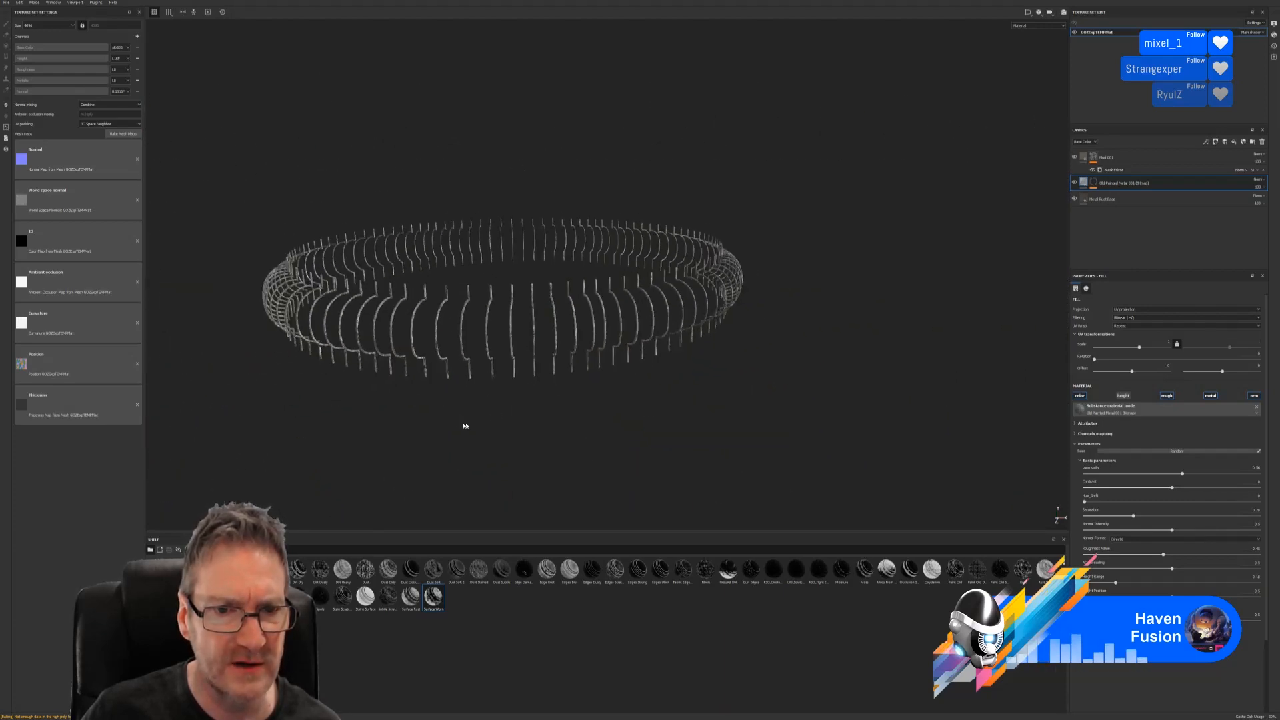
{"action": "left_click_drag", "start_coordinate": [465, 425], "coordinate": [560, 408], "text": "alt"}
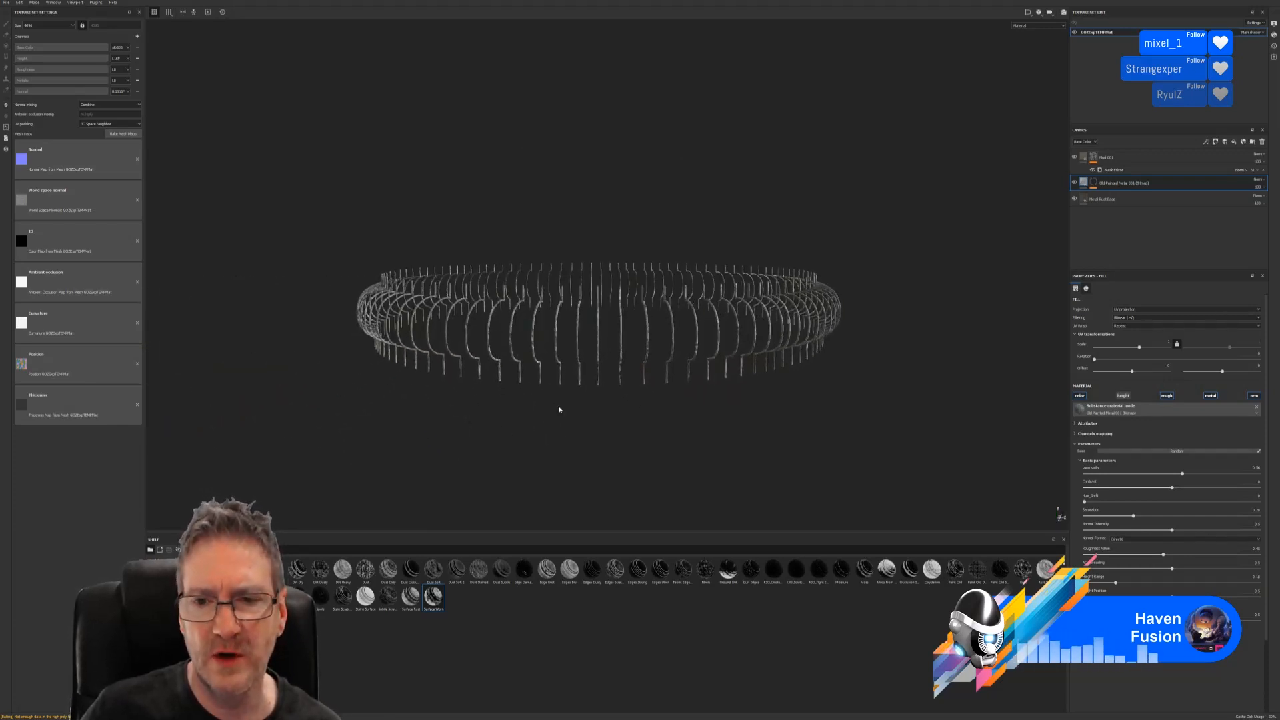
{"action": "mouse_move", "coordinate": [548, 403]}
{"action": "left_mouse_down", "text": "alt"}
{"action": "mouse_move", "coordinate": [551, 371]}
{"action": "mouse_move", "coordinate": [551, 391]}
{"action": "left_mouse_up", "text": "alt"}
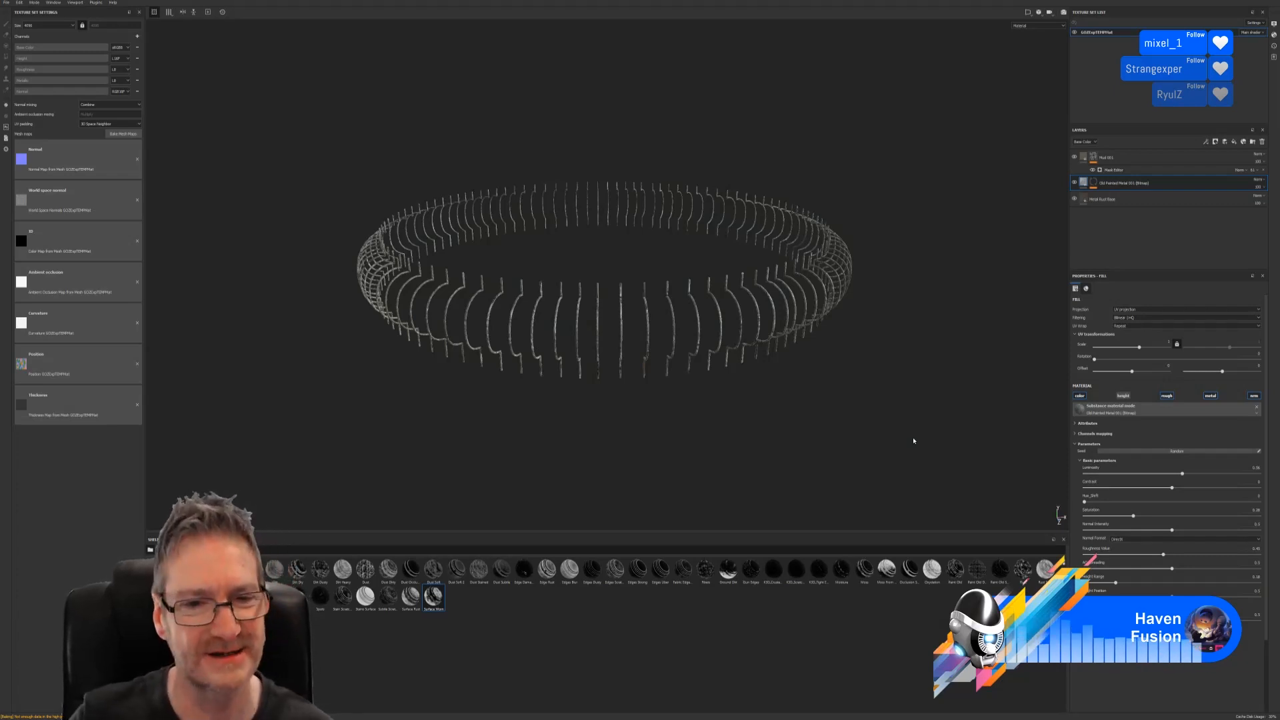
Save the railing project.
{"action": "left_click", "coordinate": [4, 3]}
{"action": "left_click", "coordinate": [59, 72]}
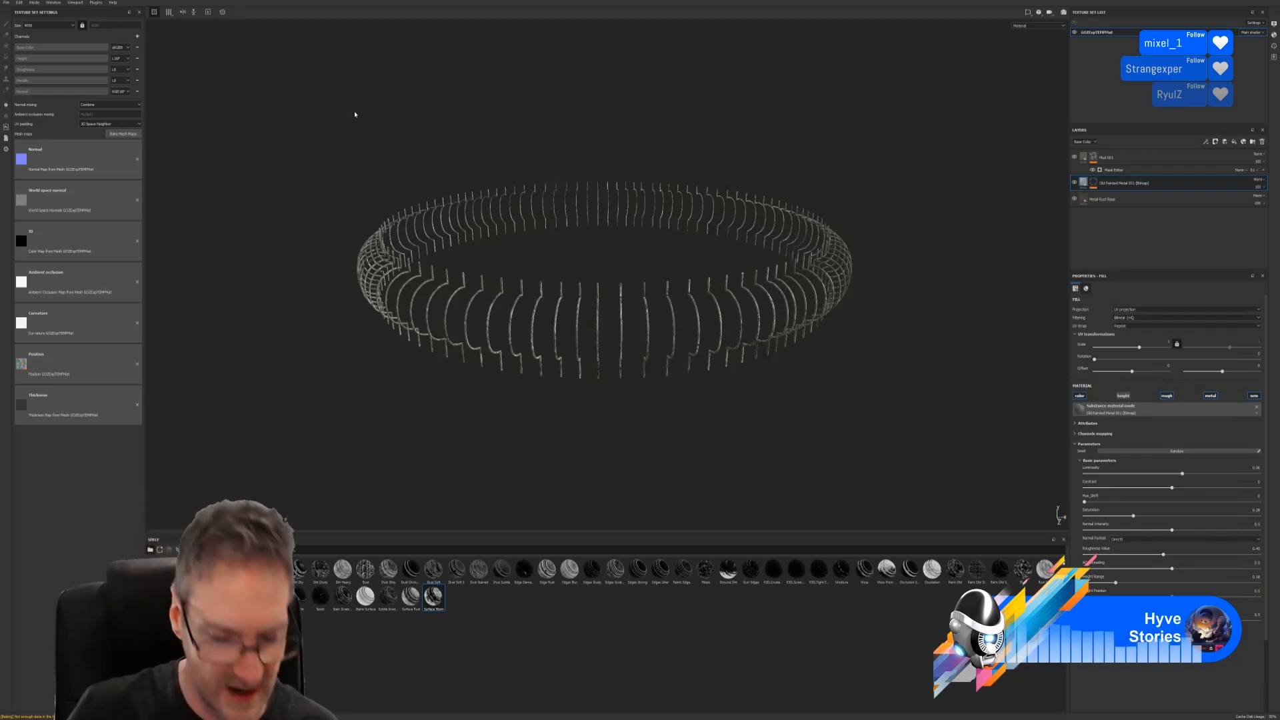
Look over the finished railing ring from raised angles, checking the front bars closer and the full shape from farther away.
{"action": "left_click_drag", "start_coordinate": [544, 366], "coordinate": [631, 380], "text": "alt"}
{"action": "middle_click_drag", "start_coordinate": [548, 271], "coordinate": [606, 306], "text": "alt"}
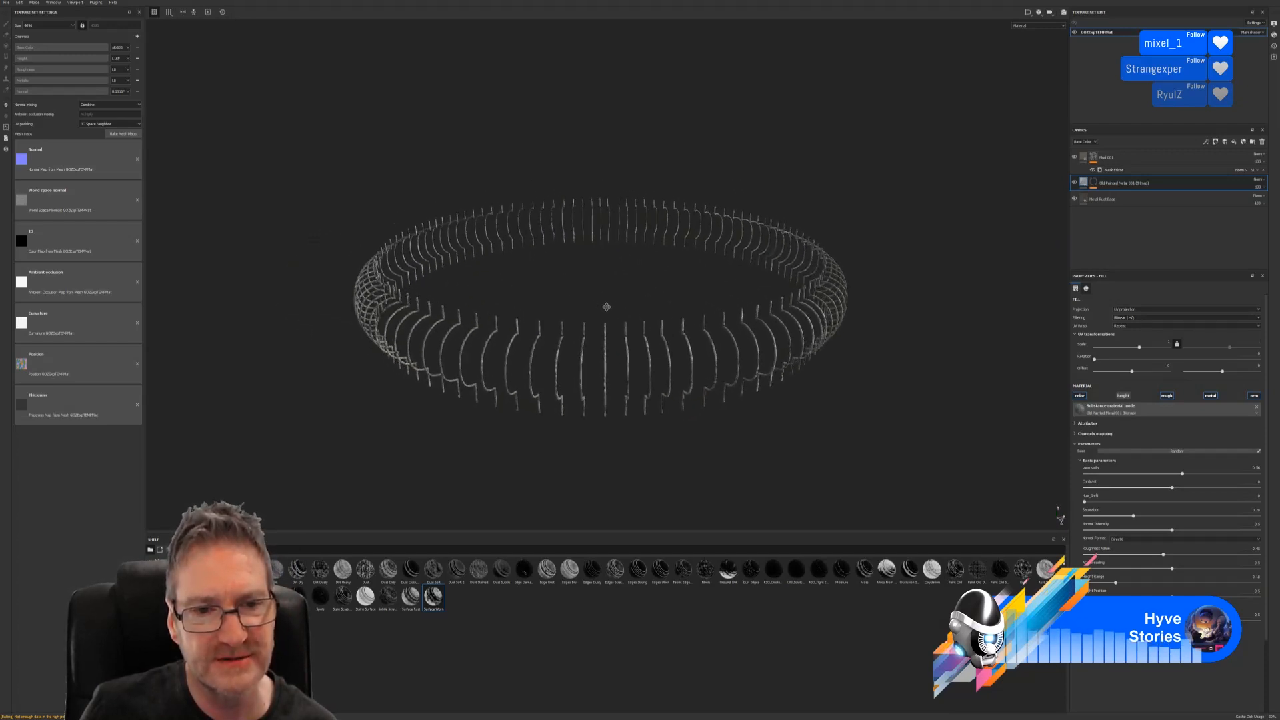
{"action": "left_click_drag", "start_coordinate": [555, 317], "coordinate": [542, 302], "text": "alt"}
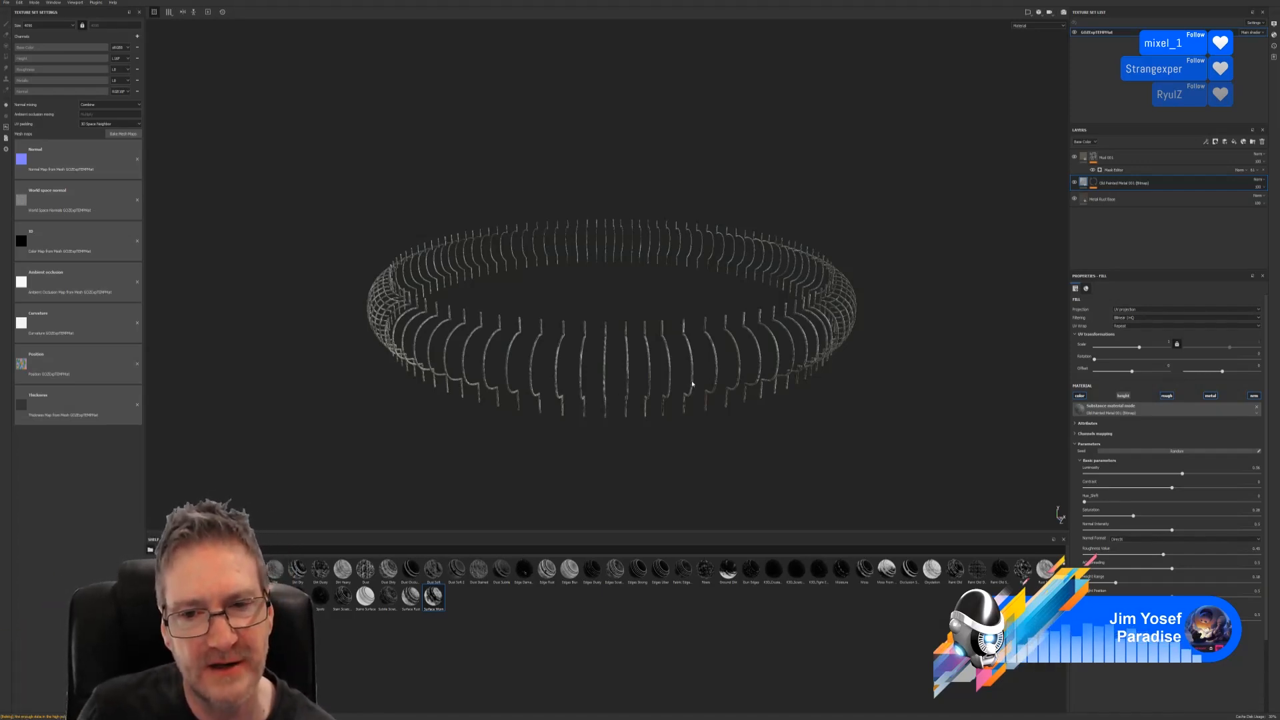
{"action": "left_click_drag", "start_coordinate": [837, 223], "coordinate": [787, 238], "text": "alt"}
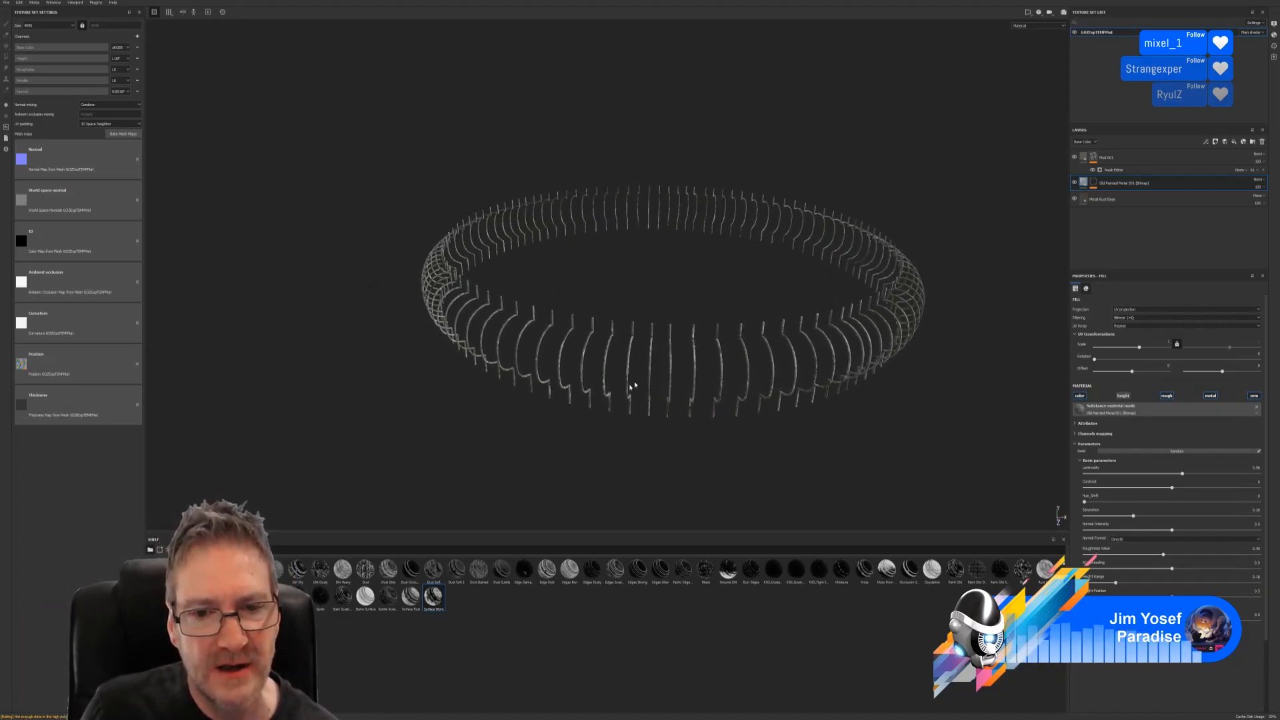
{"action": "scroll", "coordinate": [632, 384], "scroll_direction": "up", "scroll_amount": 7}
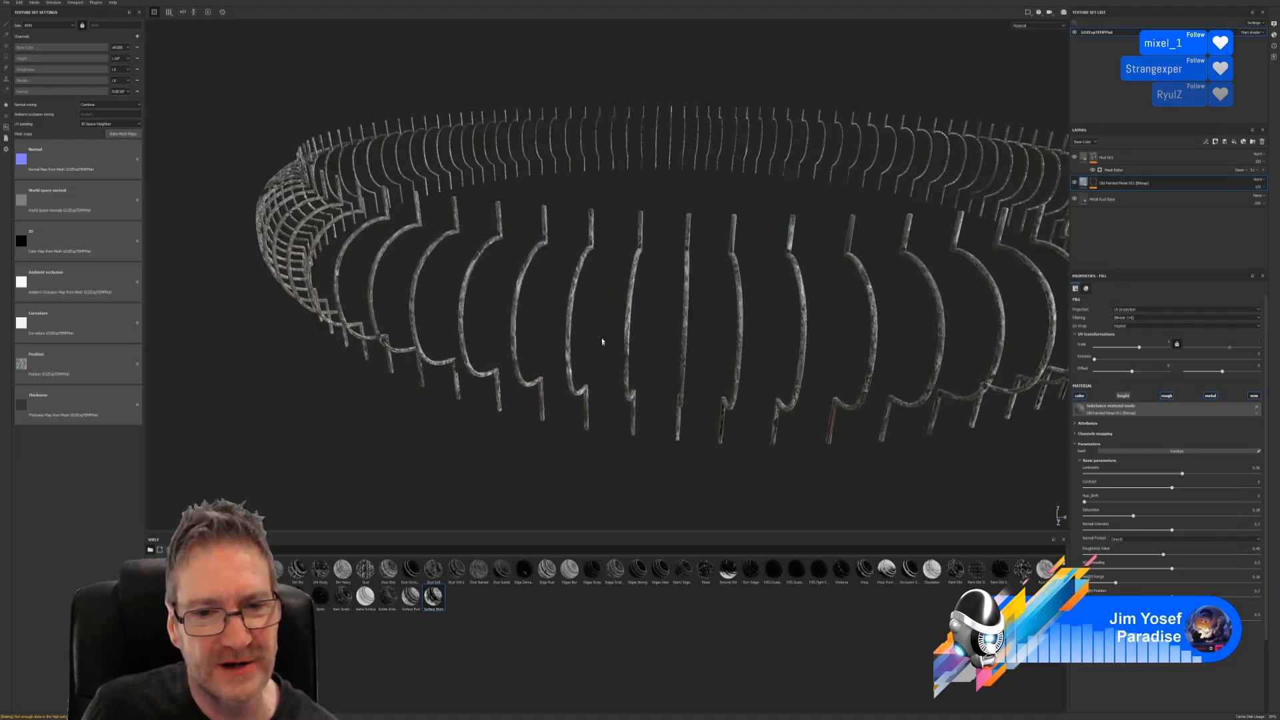
{"action": "mouse_move", "coordinate": [601, 341]}
{"action": "left_mouse_down", "text": "alt"}
{"action": "mouse_move", "coordinate": [586, 306]}
{"action": "mouse_move", "coordinate": [551, 285]}
{"action": "mouse_move", "coordinate": [780, 369]}
{"action": "mouse_move", "coordinate": [616, 337]}
{"action": "left_mouse_up", "text": "alt"}
{"action": "scroll", "coordinate": [592, 337], "scroll_direction": "down", "scroll_amount": 5}
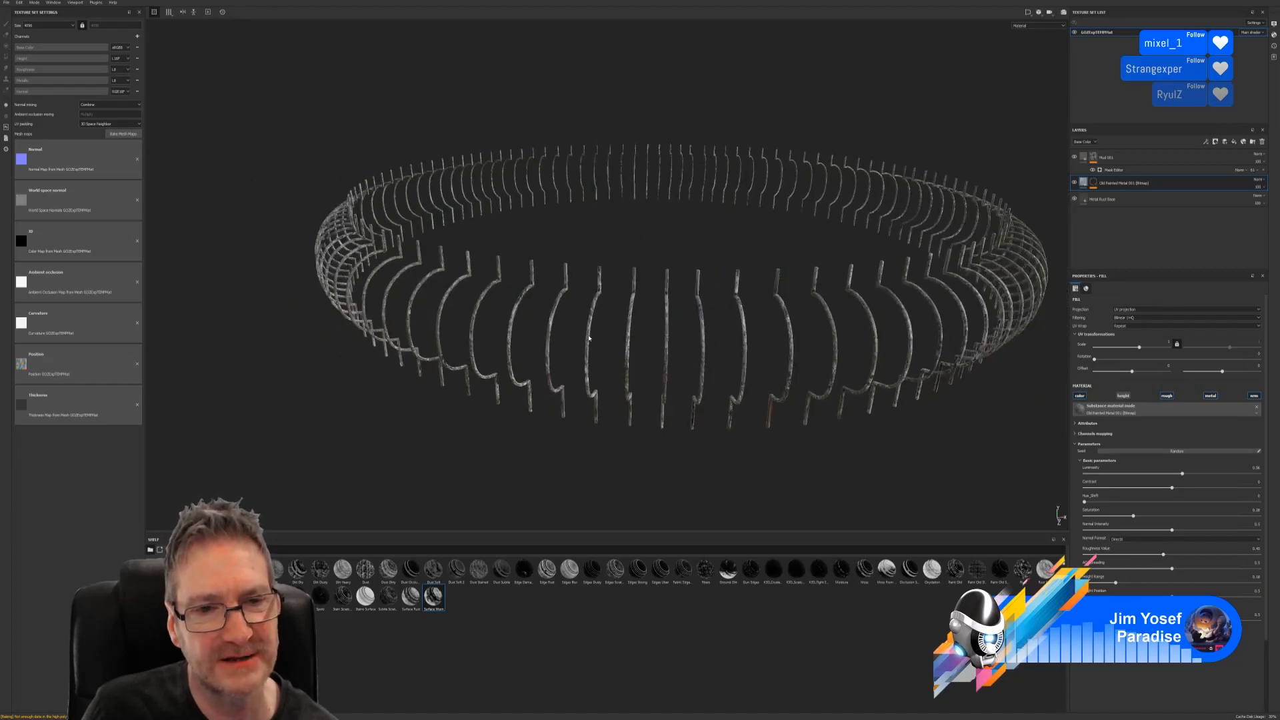
{"action": "middle_click_drag", "start_coordinate": [655, 258], "coordinate": [540, 286], "text": "alt"}
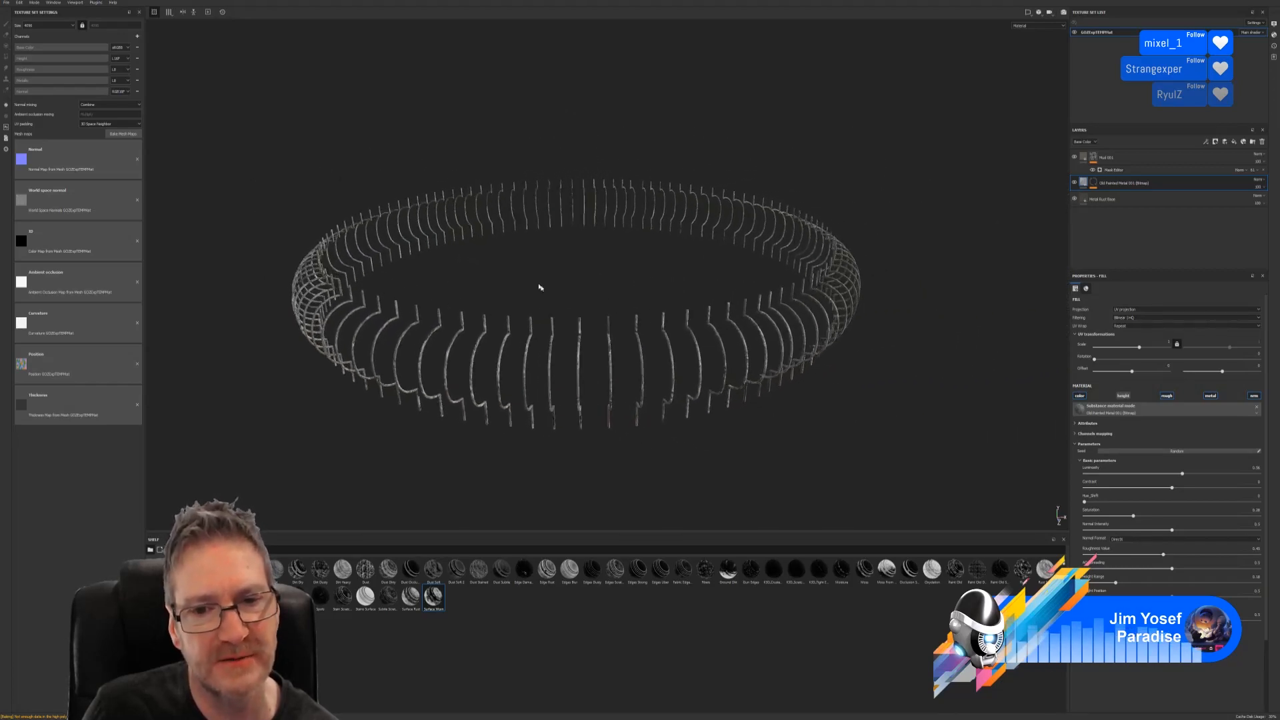
{"action": "mouse_move", "coordinate": [745, 430]}
{"action": "left_mouse_down", "text": "alt"}
{"action": "mouse_move", "coordinate": [728, 374]}
{"action": "mouse_move", "coordinate": [547, 386]}
{"action": "mouse_move", "coordinate": [645, 315]}
{"action": "mouse_move", "coordinate": [677, 372]}
{"action": "mouse_move", "coordinate": [800, 393]}
{"action": "mouse_move", "coordinate": [734, 408]}
{"action": "left_mouse_up", "text": "alt"}
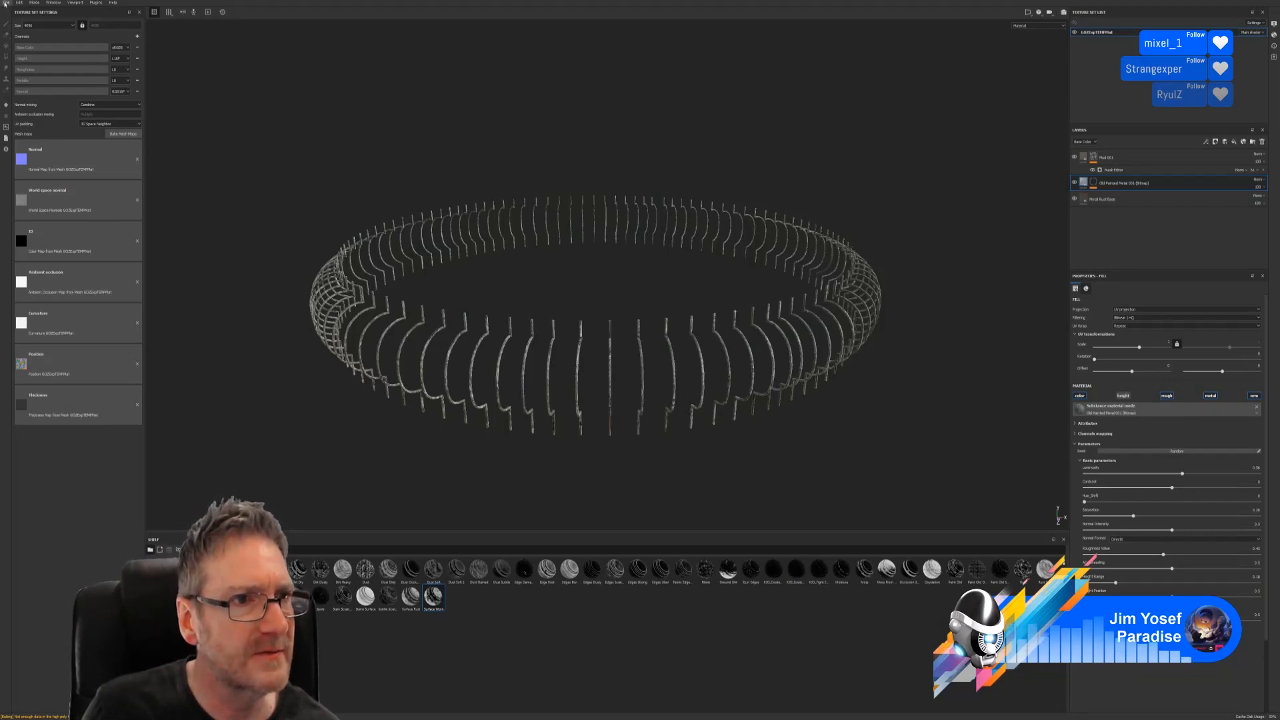
Rename the railing's texture set as PondRailing.
{"action": "right_click", "coordinate": [1105, 32]}
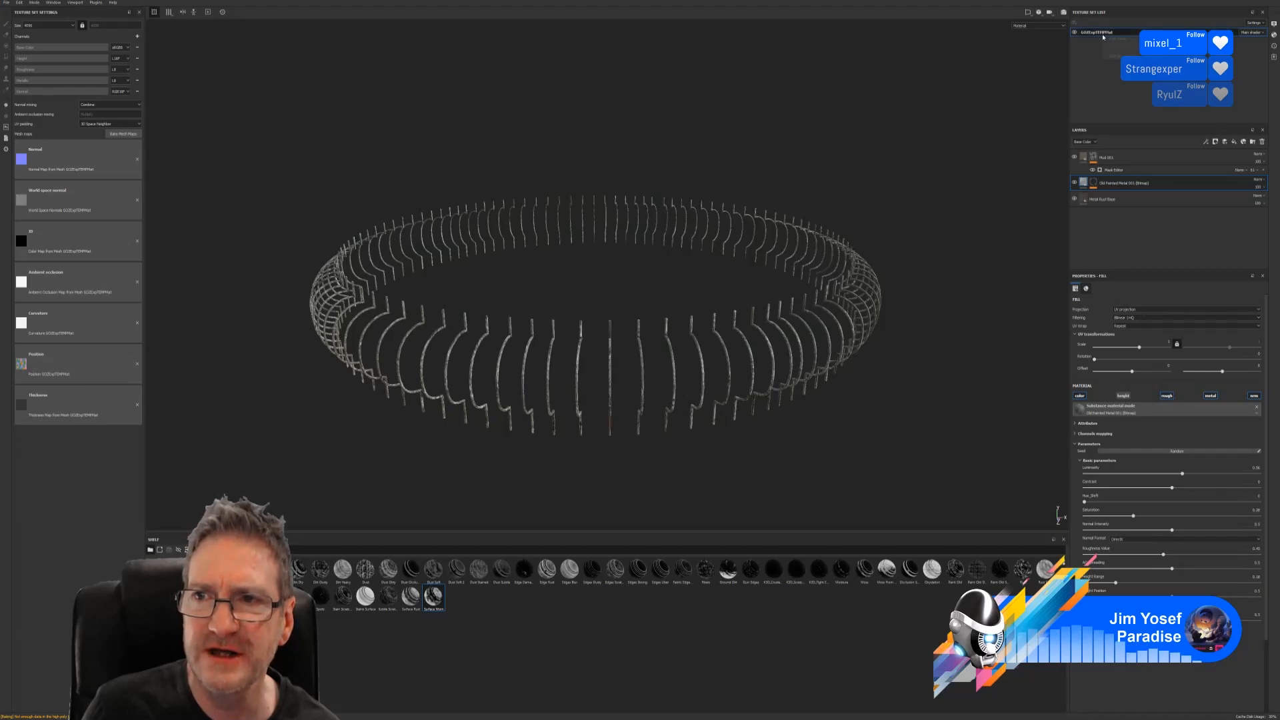
{"action": "left_click", "coordinate": [1119, 38]}
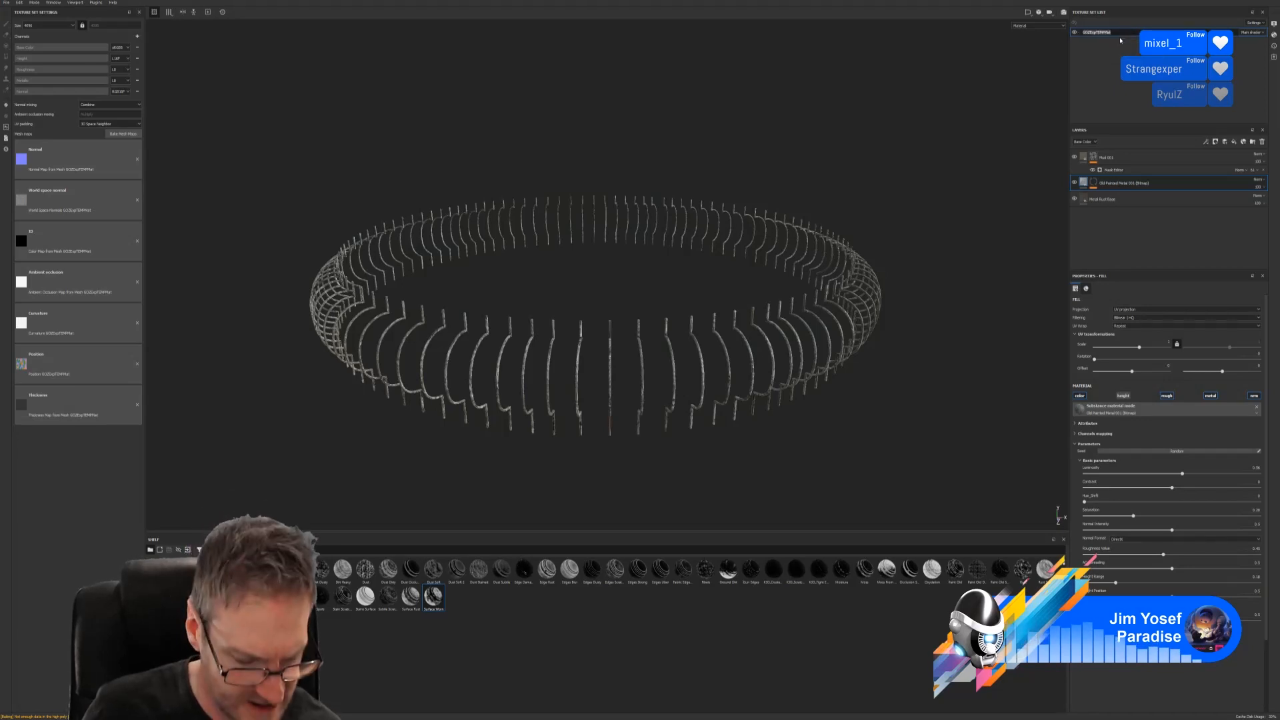
{"action": "type", "text": "Pa"}
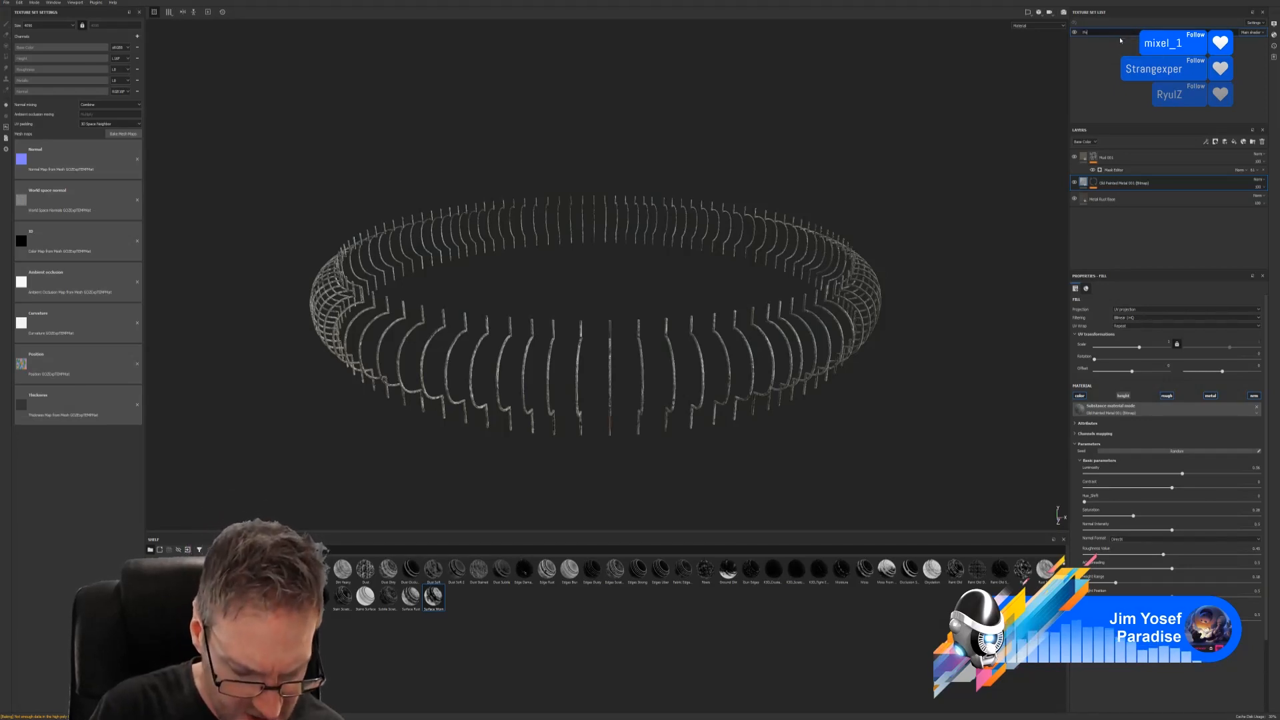
{"action": "type", "text": "radiseRailing"}
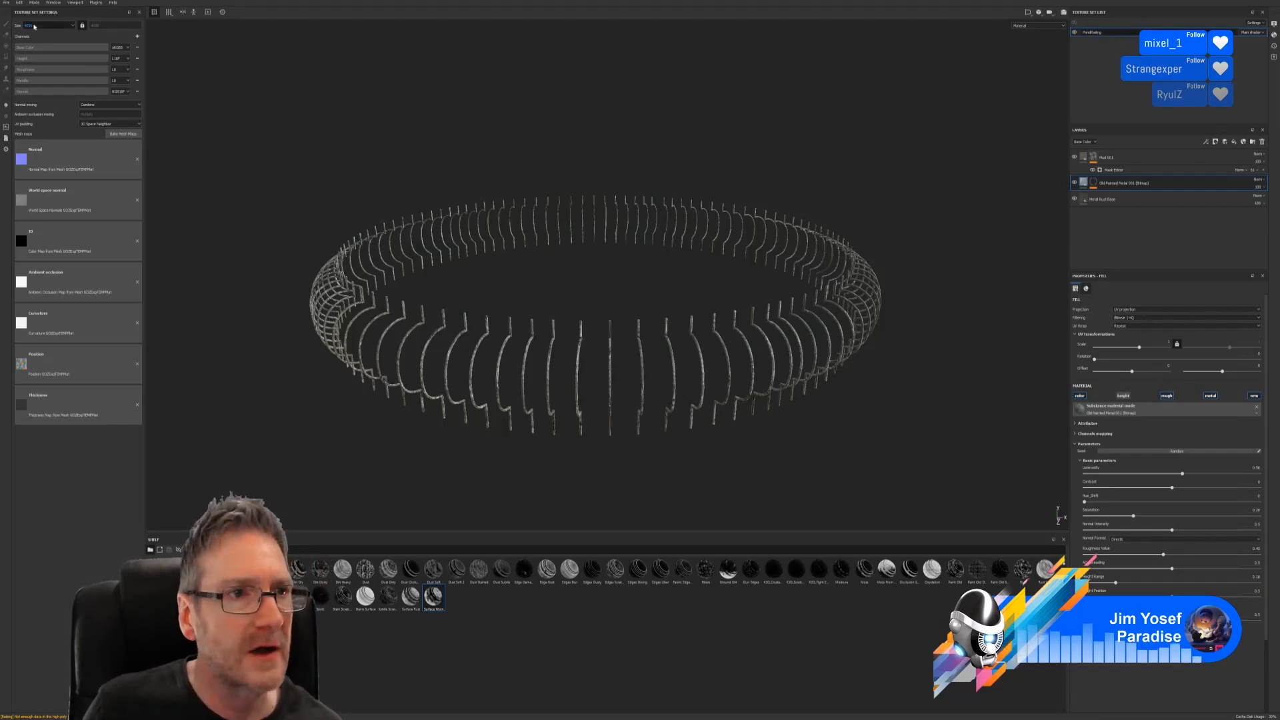
Export the PondRailing texture set as PNG maps with the PBR MetalRough configuration and dismiss the export notice.
{"action": "left_click", "coordinate": [6, 2]}
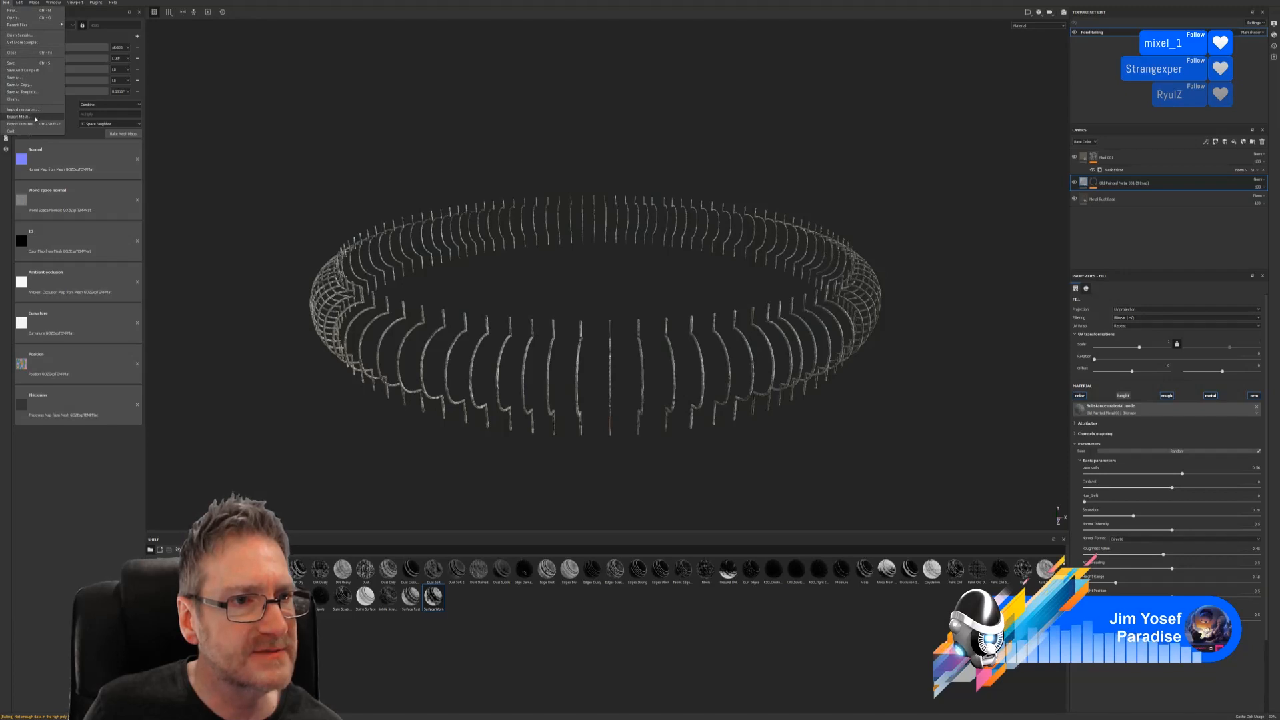
{"action": "left_click", "coordinate": [21, 124]}
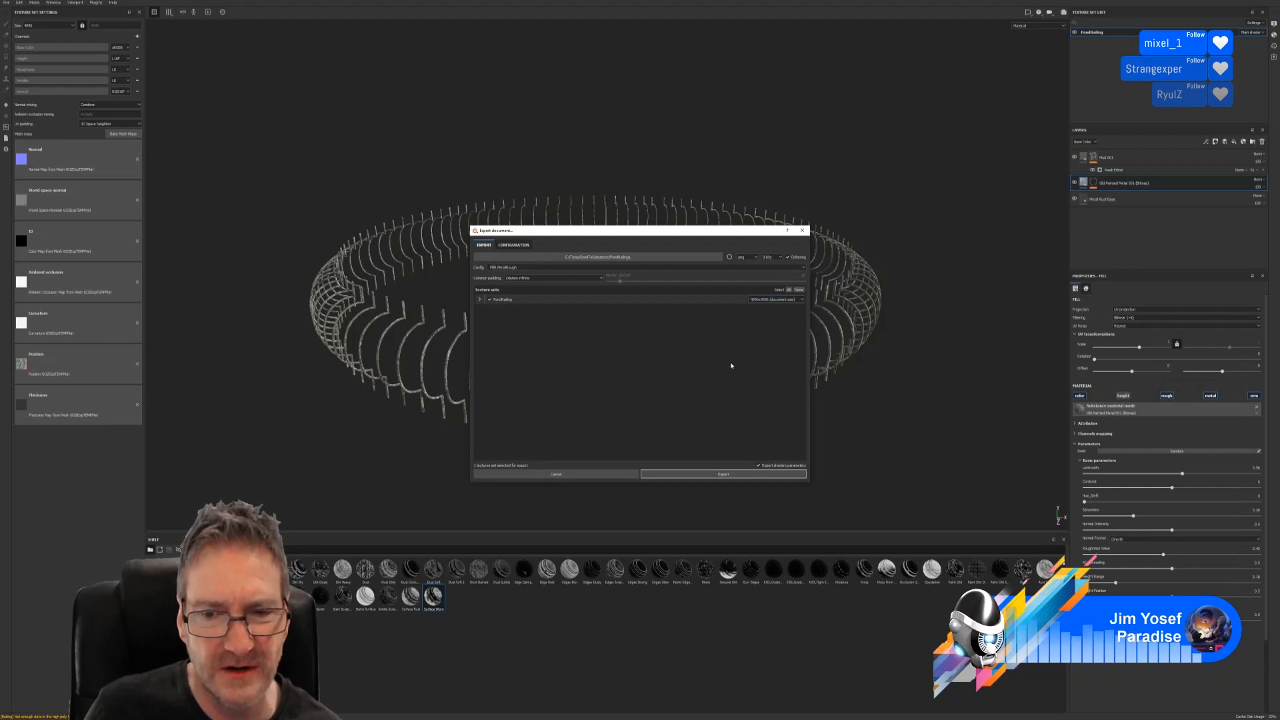
{"action": "left_click", "coordinate": [723, 474]}
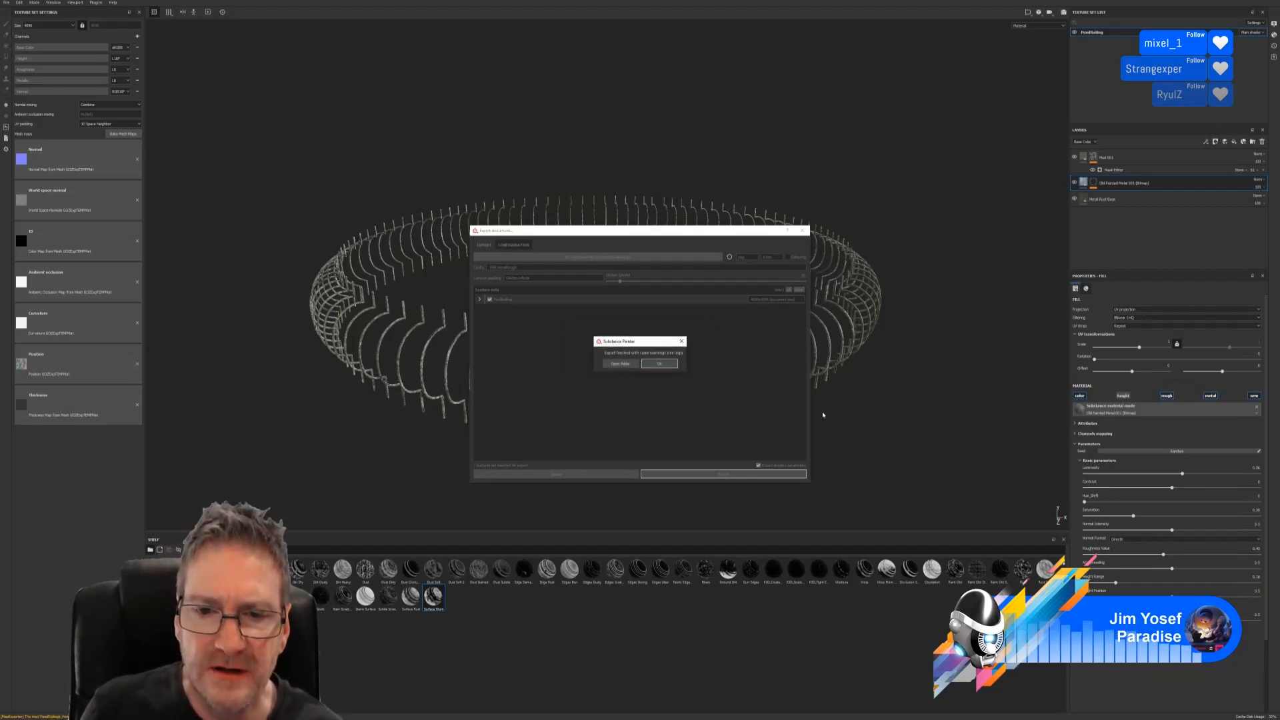
{"action": "left_click", "coordinate": [659, 364]}
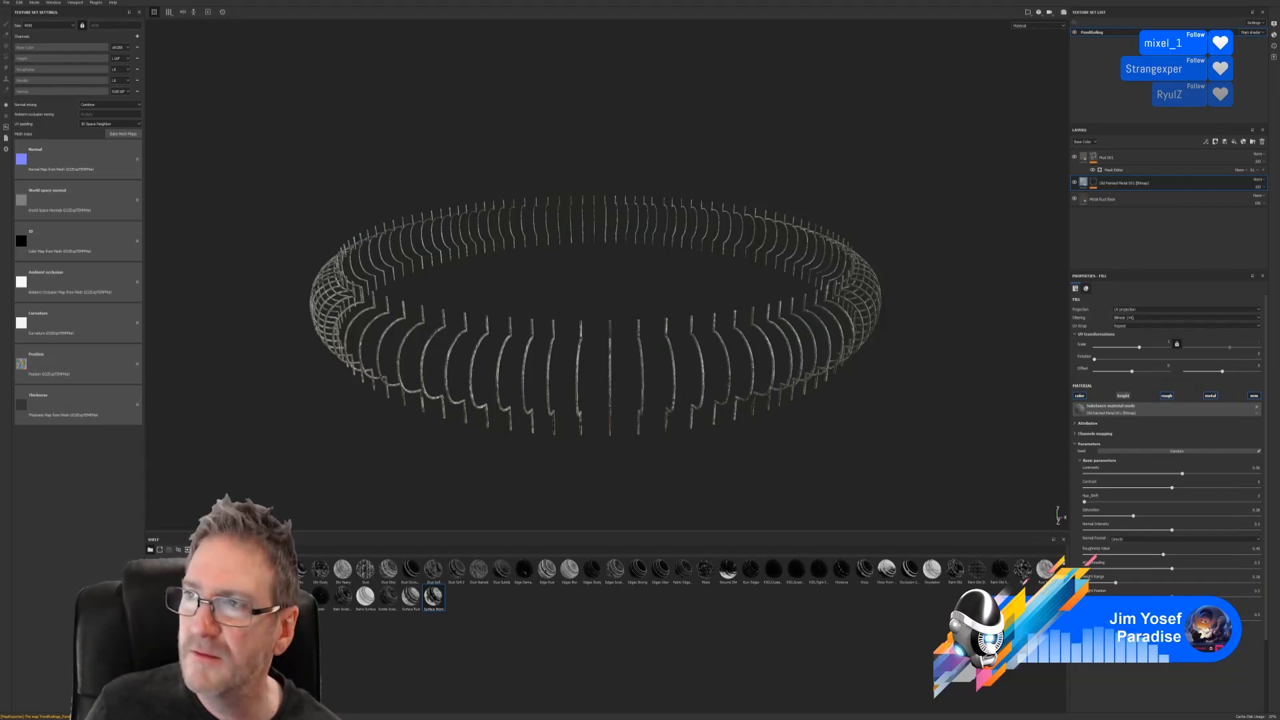
Switch to the web browser and look through the PhilDoes3D home page down to its social media links.
{"action": "mouse_move", "coordinate": [1279, 136]}
{"action": "left_mouse_down"}
{"action": "mouse_move", "coordinate": [451, 125]}
{"action": "mouse_move", "coordinate": [480, 0]}
{"action": "left_mouse_up"}
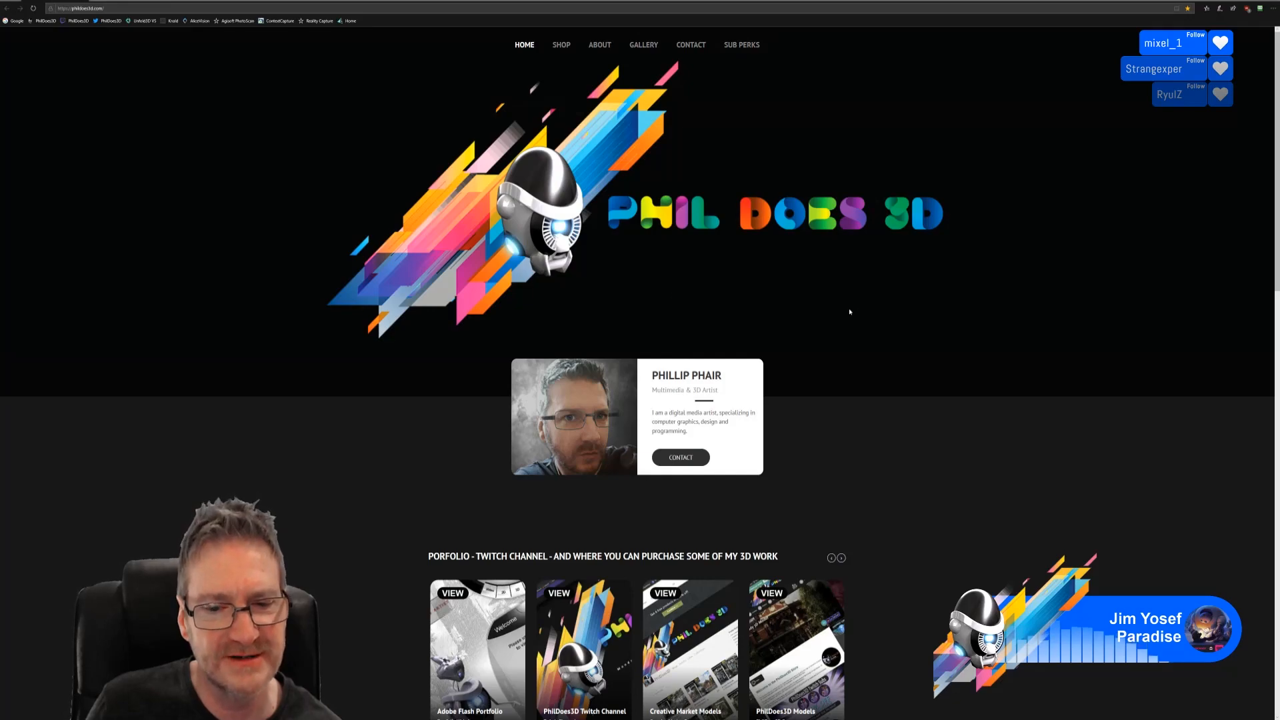
{"action": "scroll", "coordinate": [849, 311], "scroll_direction": "down", "scroll_amount": 4}
{"action": "scroll", "coordinate": [867, 360], "scroll_direction": "down", "scroll_amount": 10}
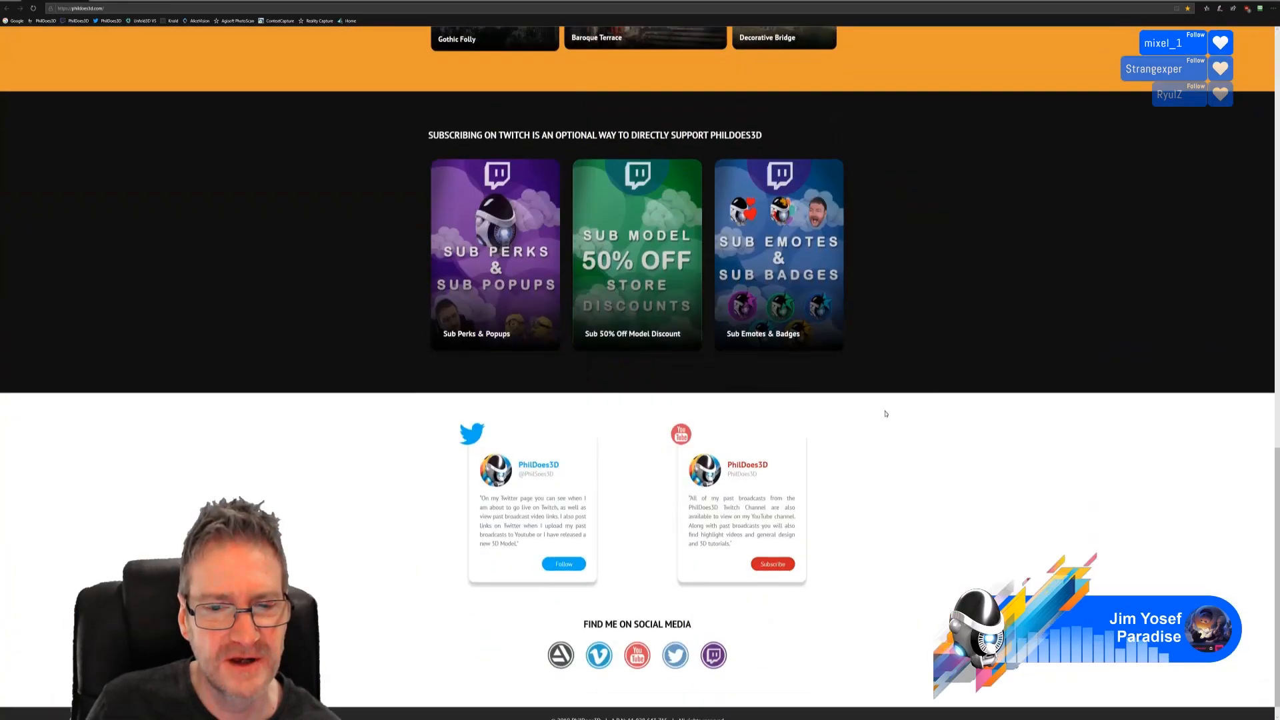
Browse the PhilDoes3D home page's portfolio, project gallery, Twitch subscription and social media sections, then return to the header.
{"action": "scroll", "coordinate": [877, 474], "scroll_direction": "up", "scroll_amount": 15}
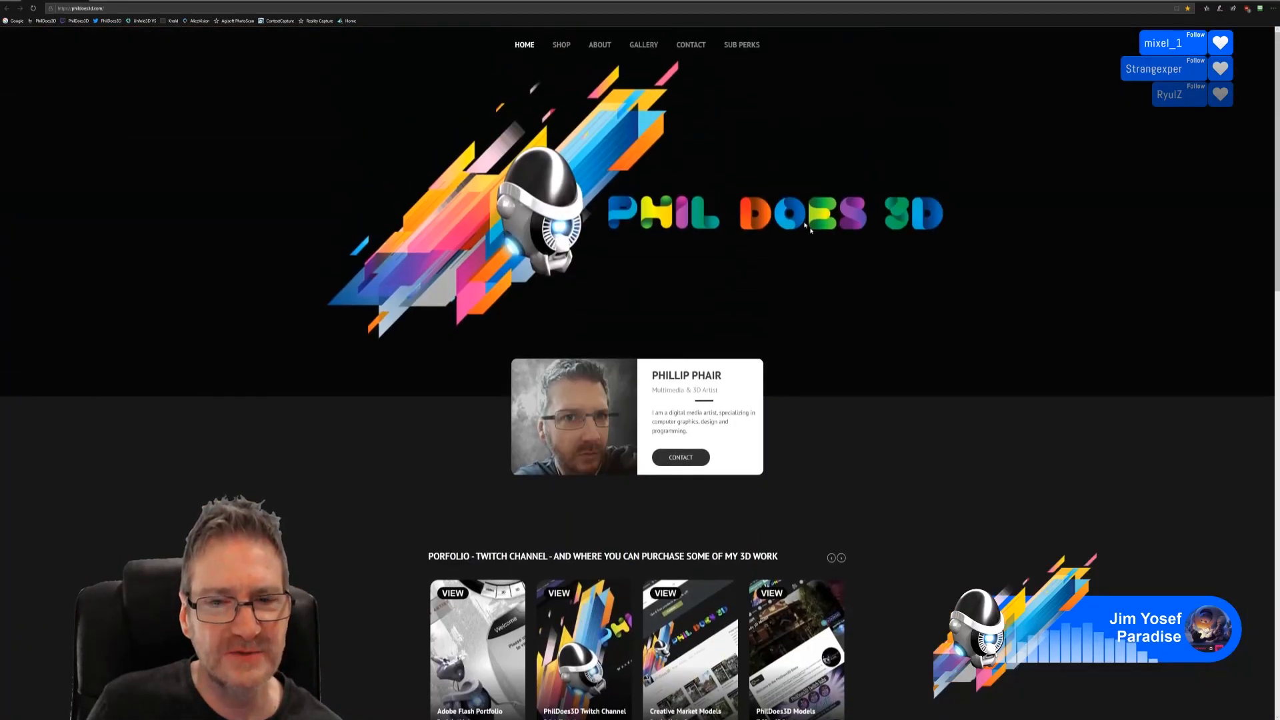
{"action": "scroll", "coordinate": [928, 345], "scroll_direction": "down", "scroll_amount": 14}
{"action": "scroll", "coordinate": [963, 433], "scroll_direction": "up", "scroll_amount": 2}
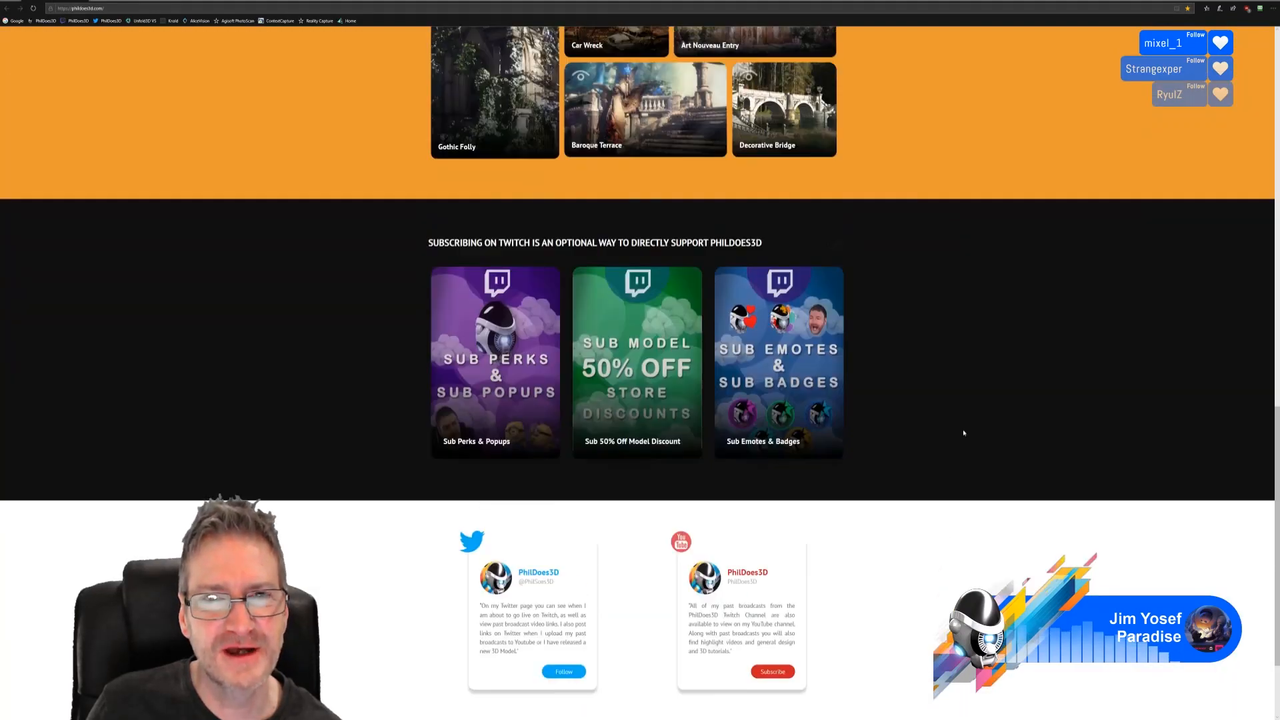
{"action": "scroll", "coordinate": [963, 433], "scroll_direction": "up", "scroll_amount": 12}
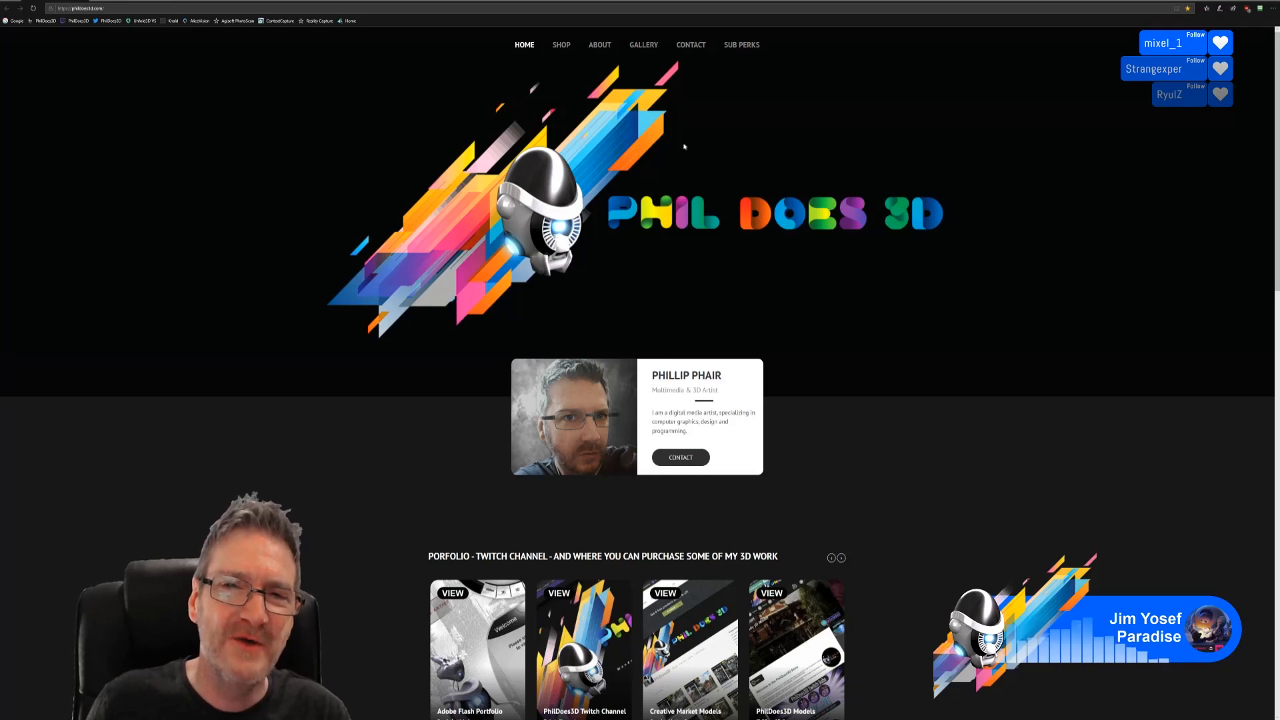
{"action": "scroll", "coordinate": [684, 146], "scroll_direction": "down", "scroll_amount": 16}
{"action": "scroll", "coordinate": [888, 381], "scroll_direction": "up", "scroll_amount": 12}
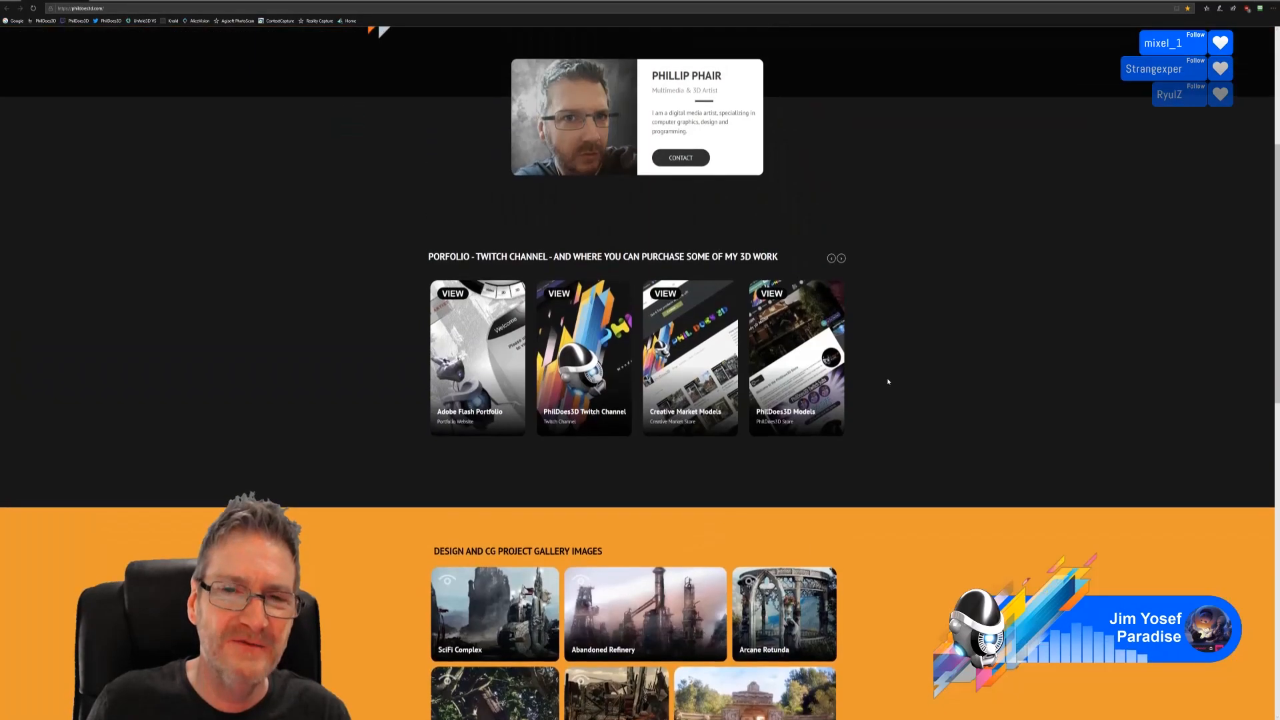
{"action": "scroll", "coordinate": [888, 381], "scroll_direction": "up", "scroll_amount": 4}
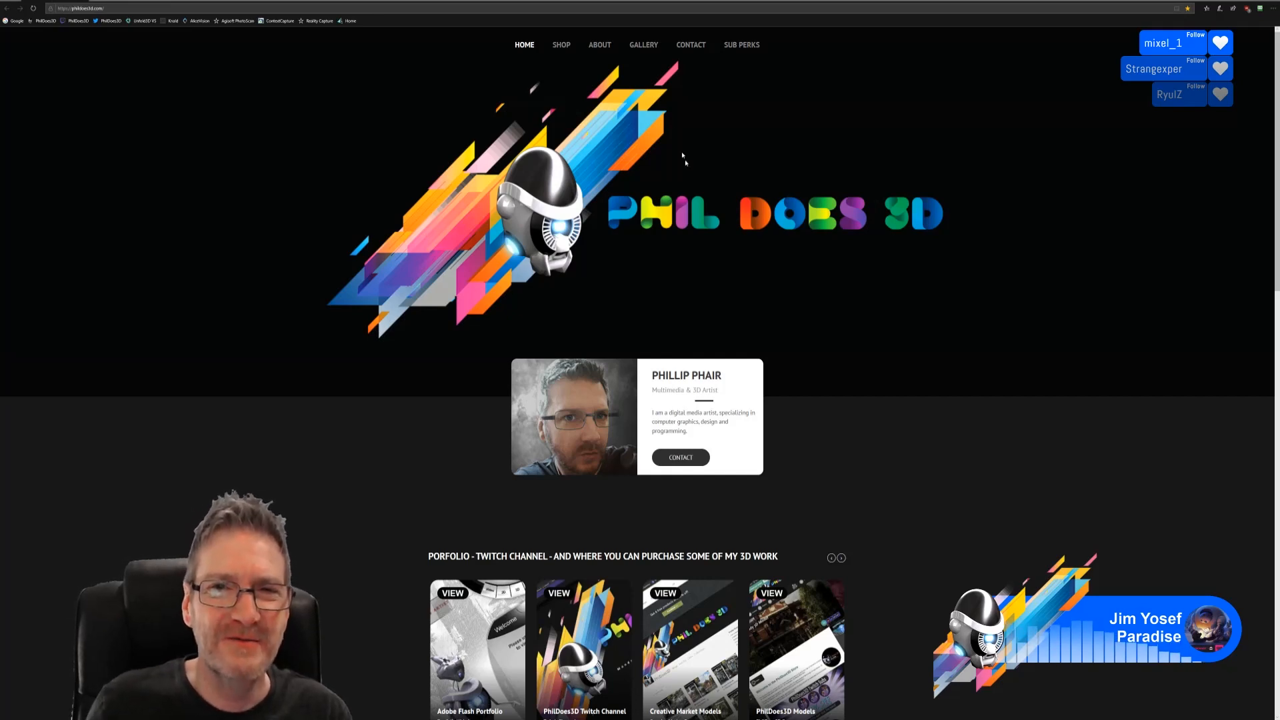
Look through the site's About page down to the social media links, and browse the Gallery page.
{"action": "left_click", "coordinate": [599, 44]}
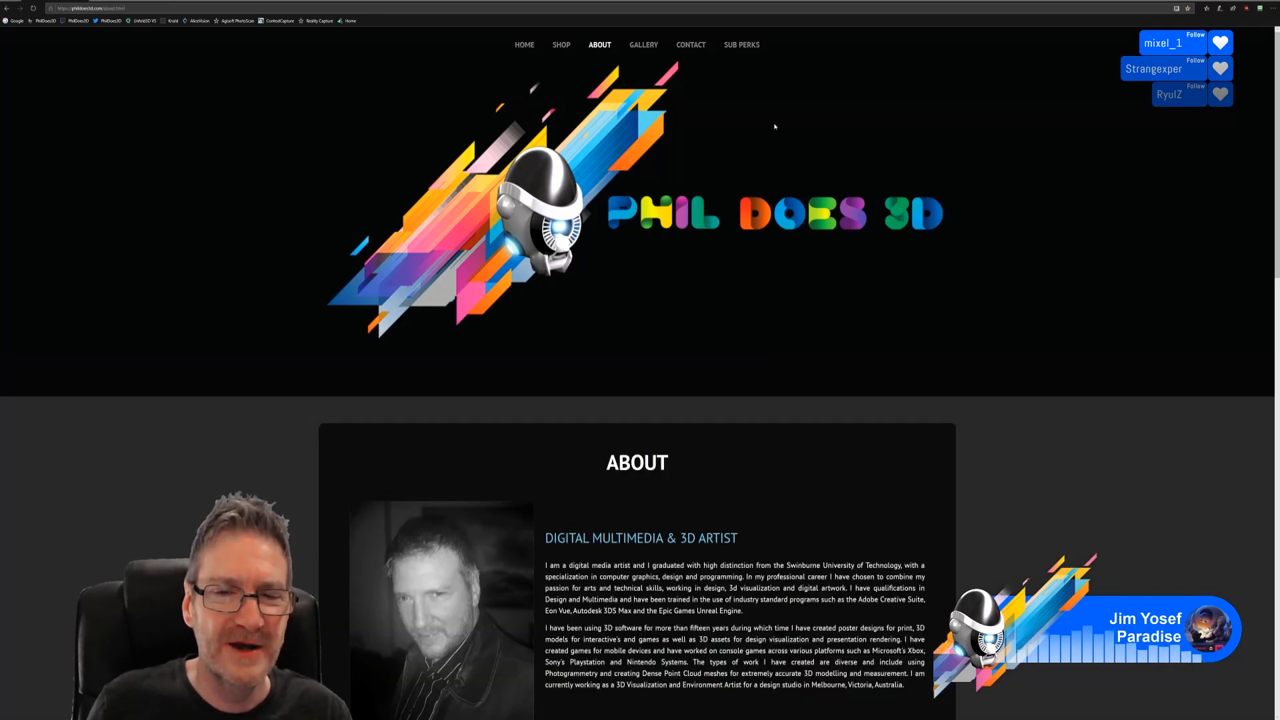
{"action": "scroll", "coordinate": [774, 126], "scroll_direction": "down", "scroll_amount": 15}
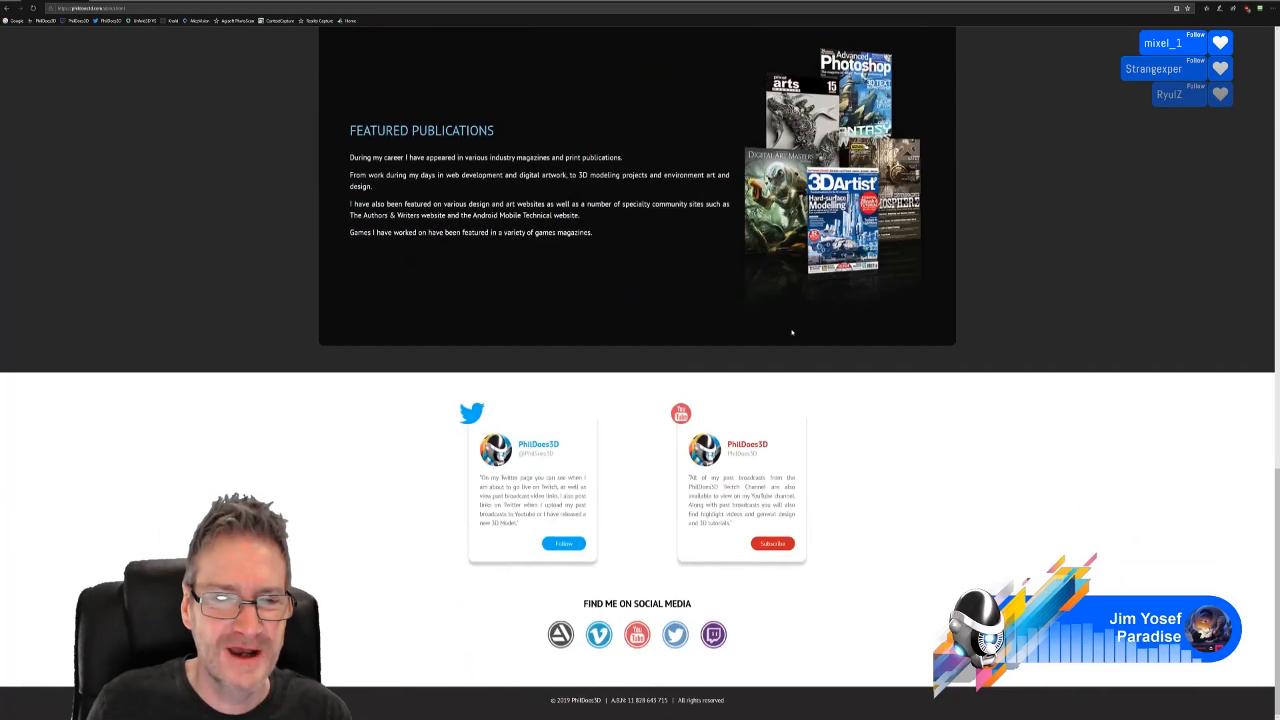
{"action": "scroll", "coordinate": [791, 332], "scroll_direction": "up", "scroll_amount": 15}
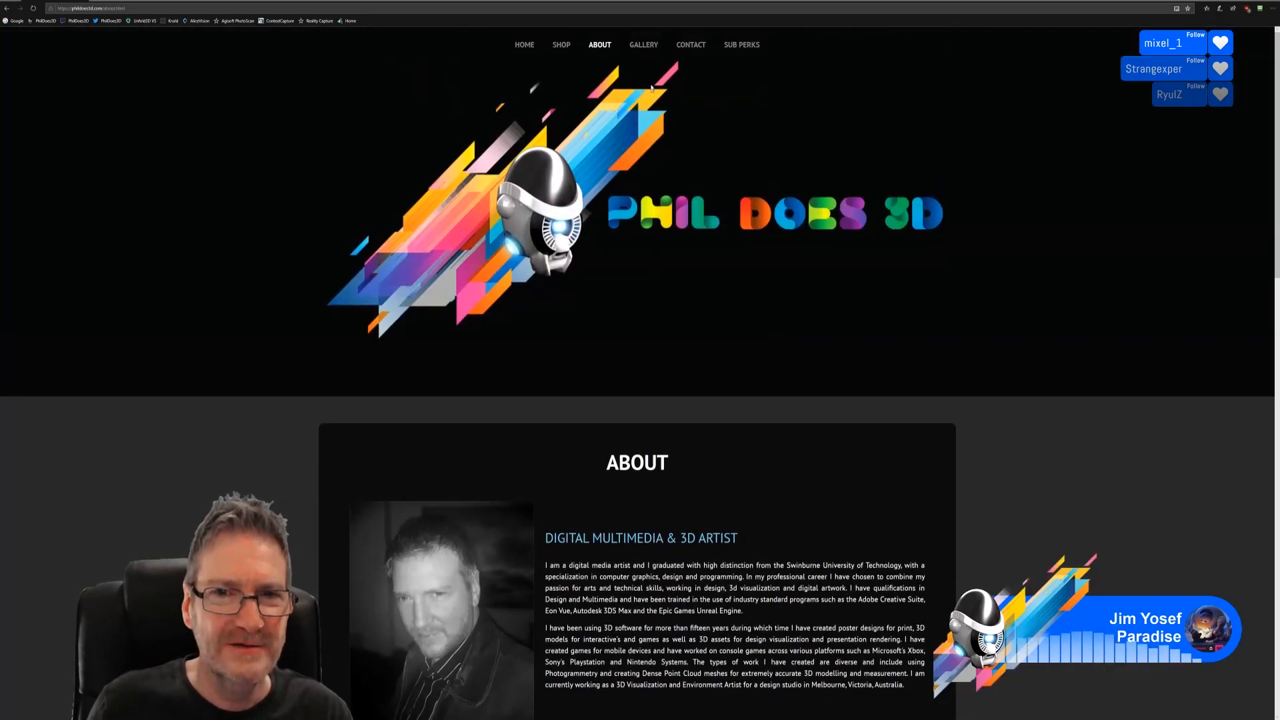
{"action": "left_click", "coordinate": [644, 46]}
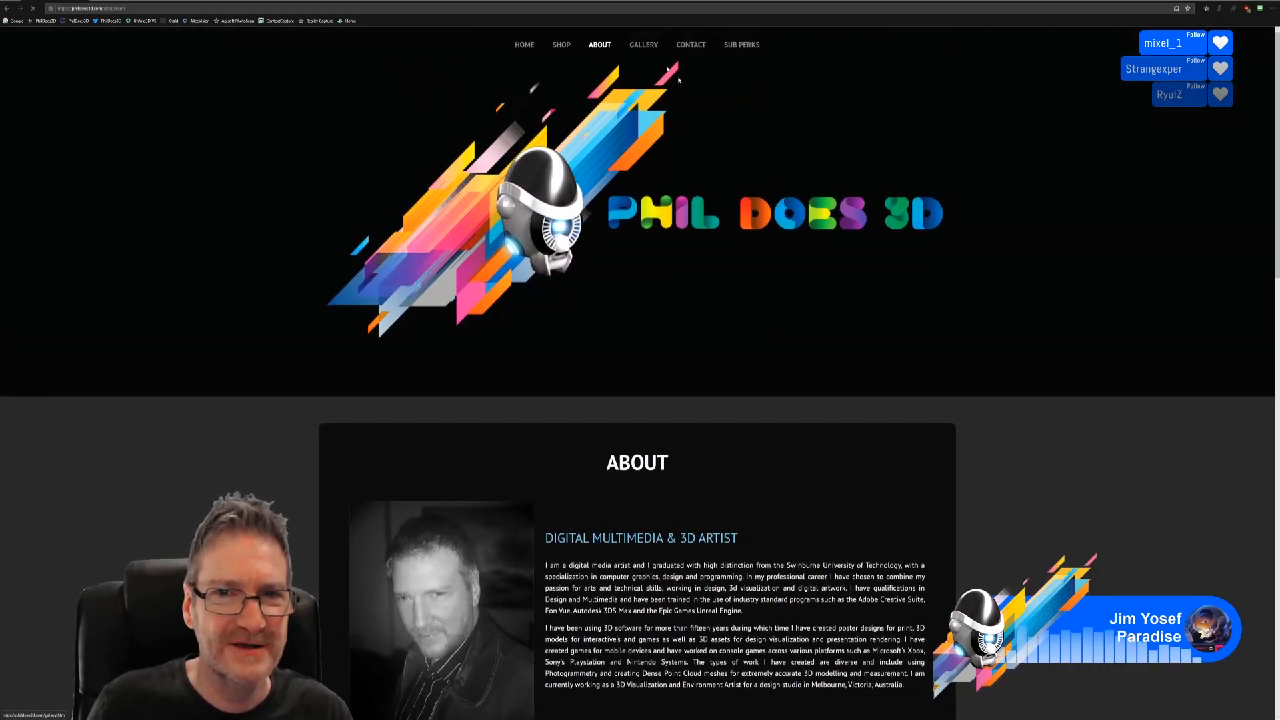
{"action": "scroll", "coordinate": [710, 153], "scroll_direction": "down", "scroll_amount": 6}
{"action": "scroll", "coordinate": [705, 200], "scroll_direction": "up", "scroll_amount": 6}
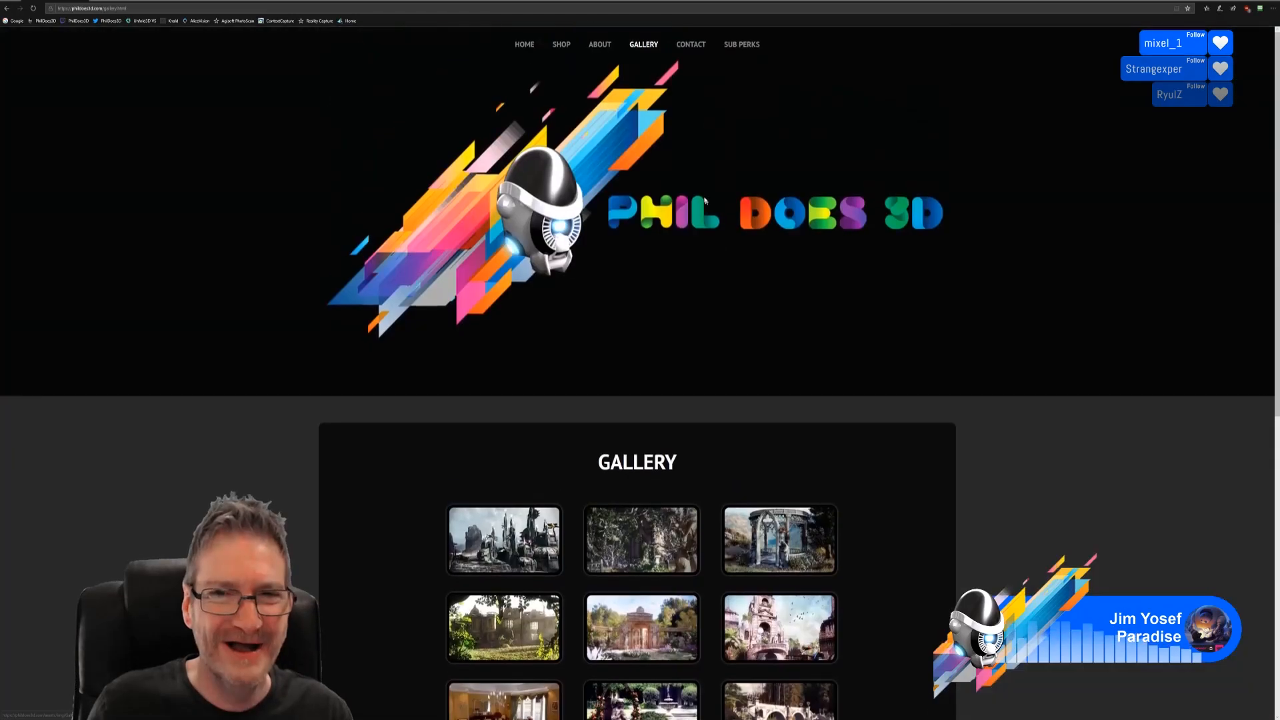
Look through the site's Contact and Sub Perks pages, and return to the home page.
{"action": "left_click", "coordinate": [690, 45]}
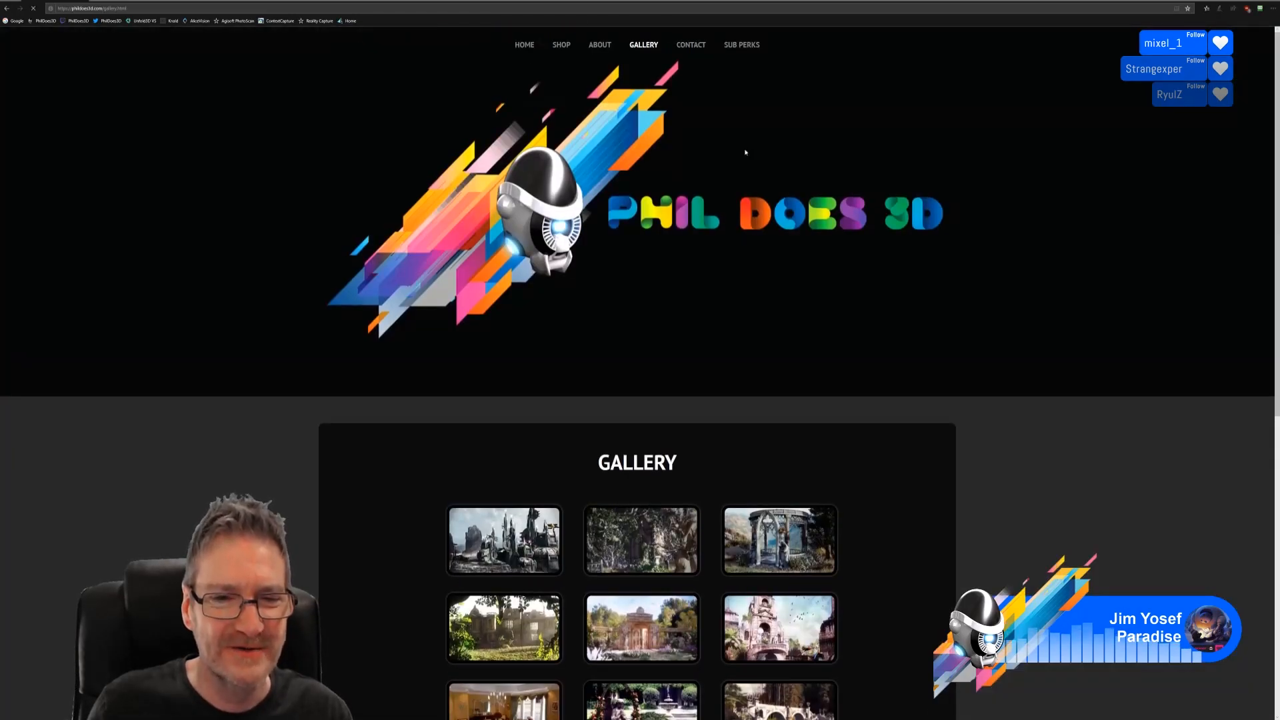
{"action": "scroll", "coordinate": [745, 160], "scroll_direction": "down", "scroll_amount": 10}
{"action": "scroll", "coordinate": [748, 200], "scroll_direction": "up", "scroll_amount": 6}
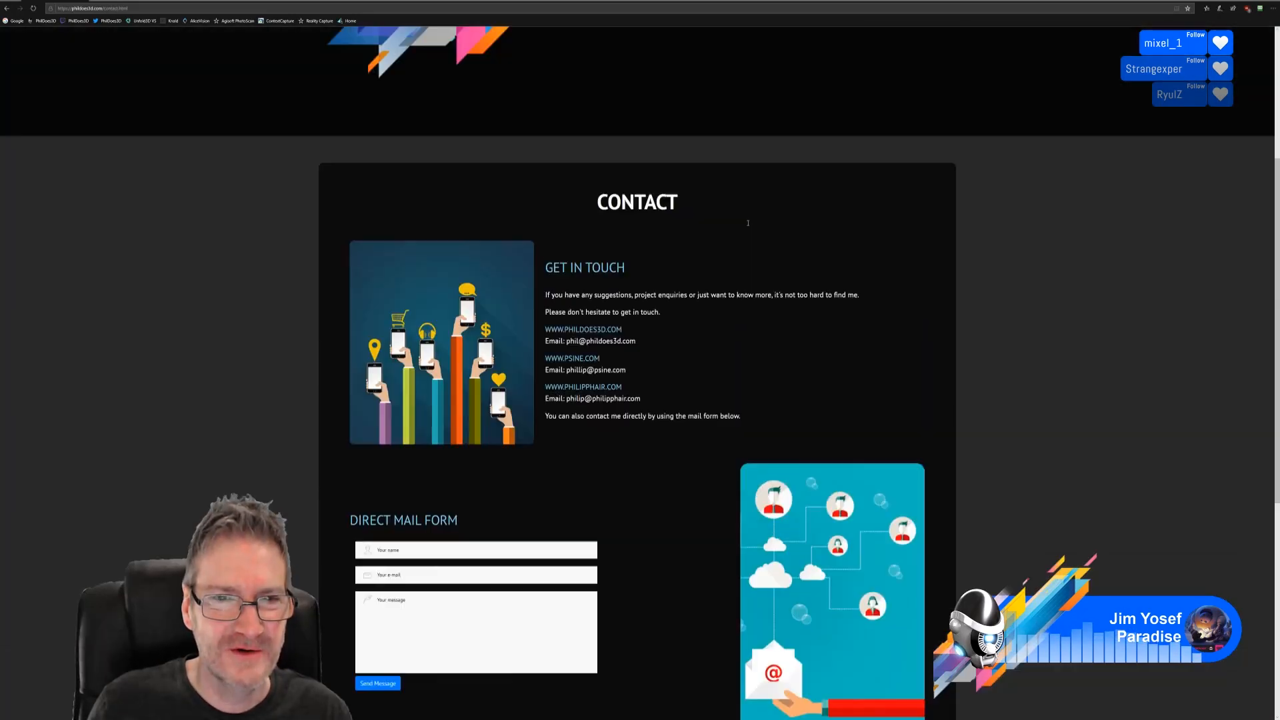
{"action": "scroll", "coordinate": [746, 200], "scroll_direction": "up", "scroll_amount": 4}
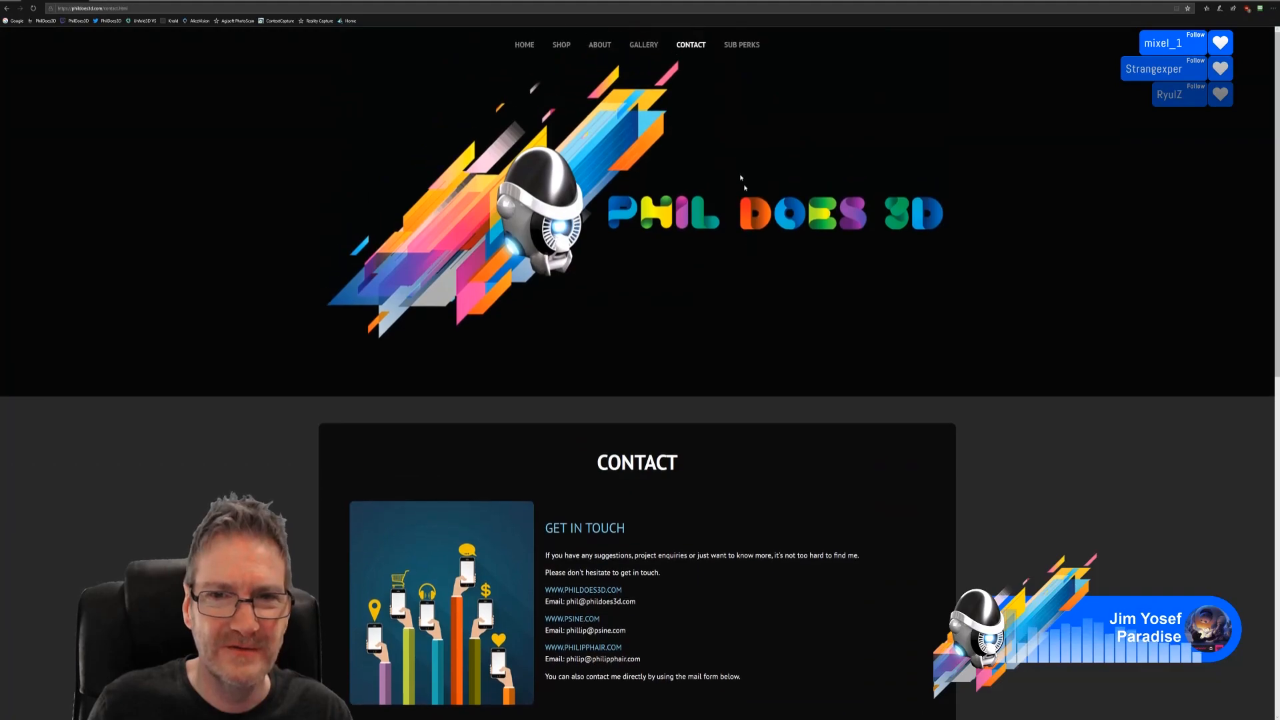
{"action": "left_click", "coordinate": [740, 45]}
{"action": "scroll", "coordinate": [739, 173], "scroll_direction": "down", "scroll_amount": 2}
{"action": "scroll", "coordinate": [739, 190], "scroll_direction": "down", "scroll_amount": 15}
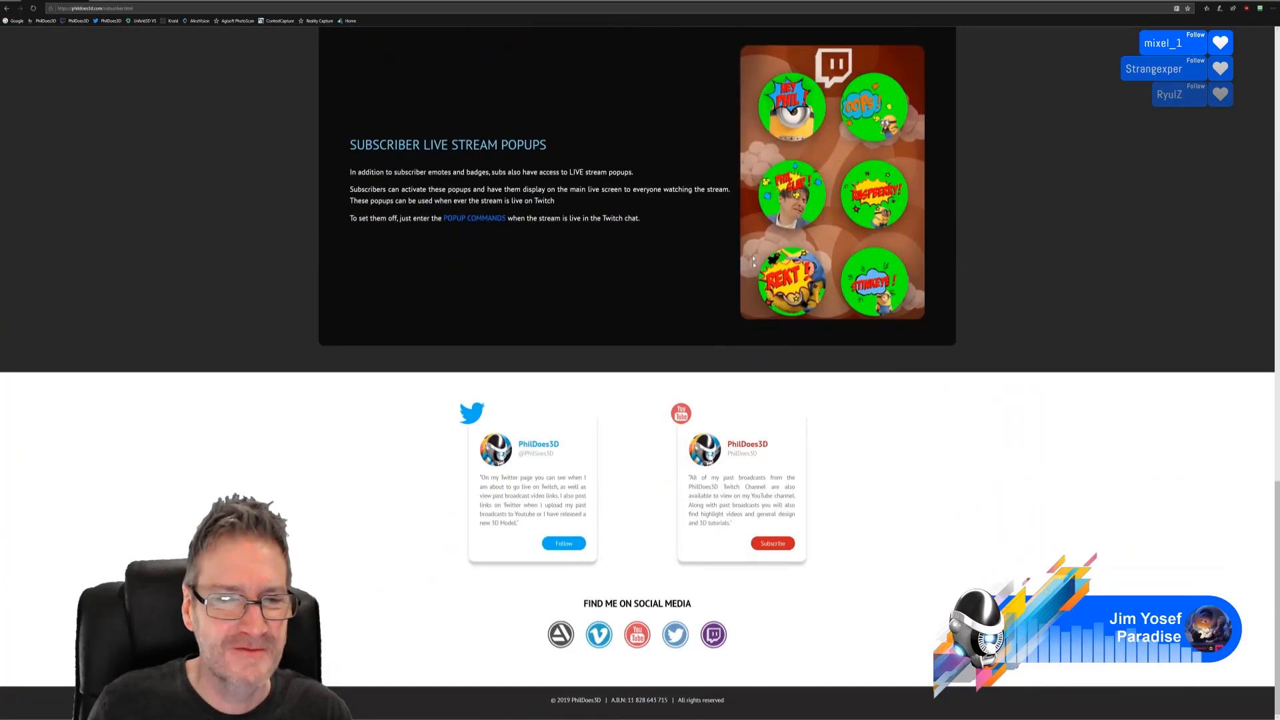
{"action": "scroll", "coordinate": [753, 261], "scroll_direction": "up", "scroll_amount": 10}
{"action": "scroll", "coordinate": [771, 316], "scroll_direction": "up", "scroll_amount": 8}
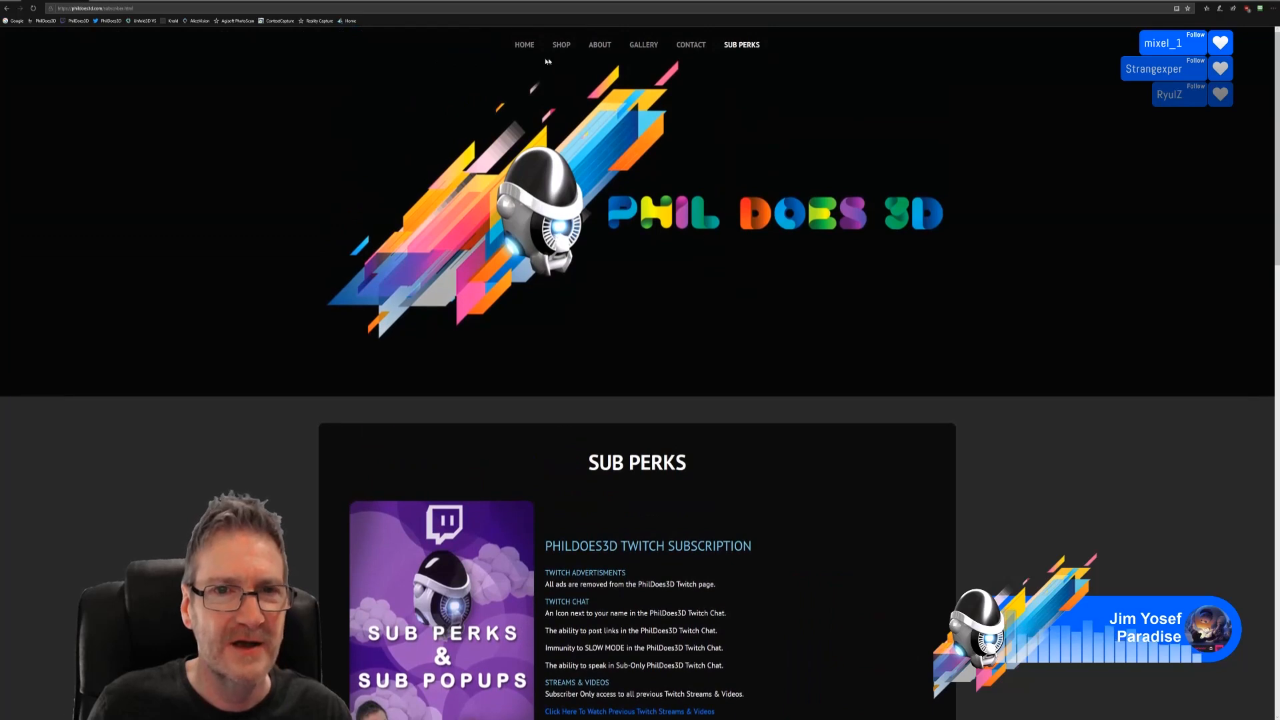
{"action": "left_click", "coordinate": [524, 45]}
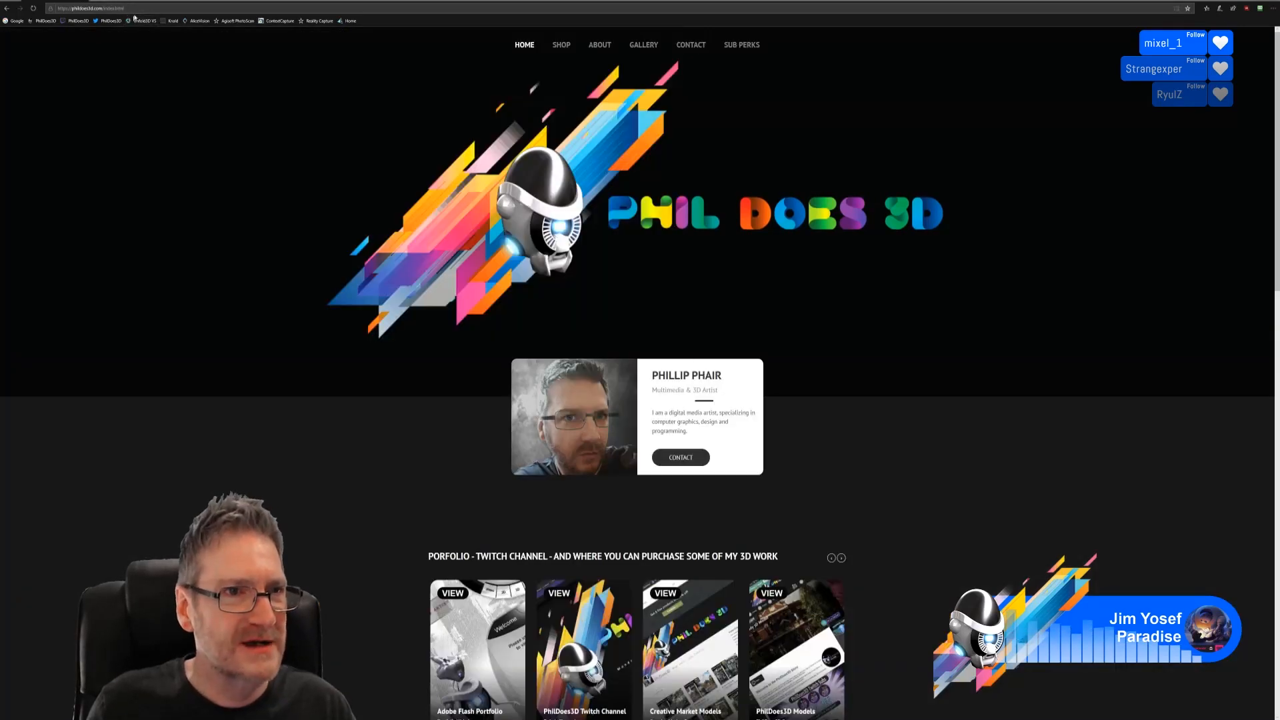
{"action": "left_click", "coordinate": [136, 9]}
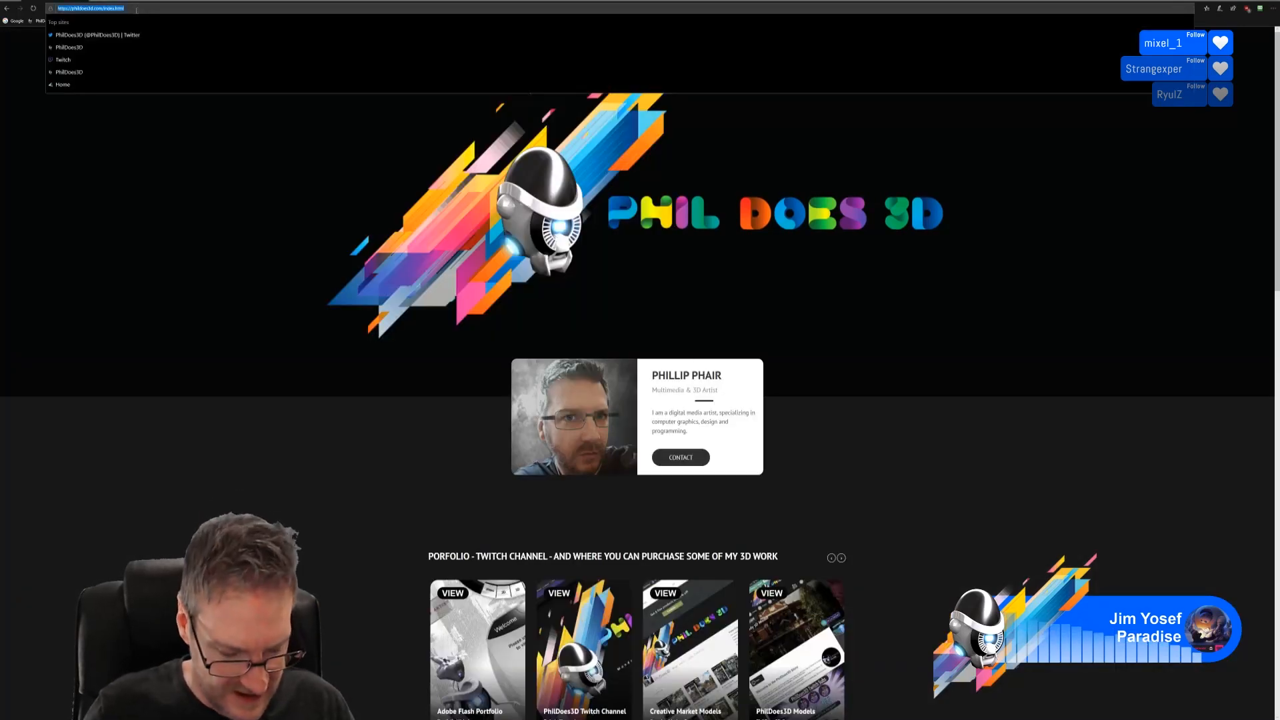
{"action": "type", "text": "https://www.liquorama.net/nuka-dark-rum-750ml.html"}
{"action": "key", "text": "Return"}
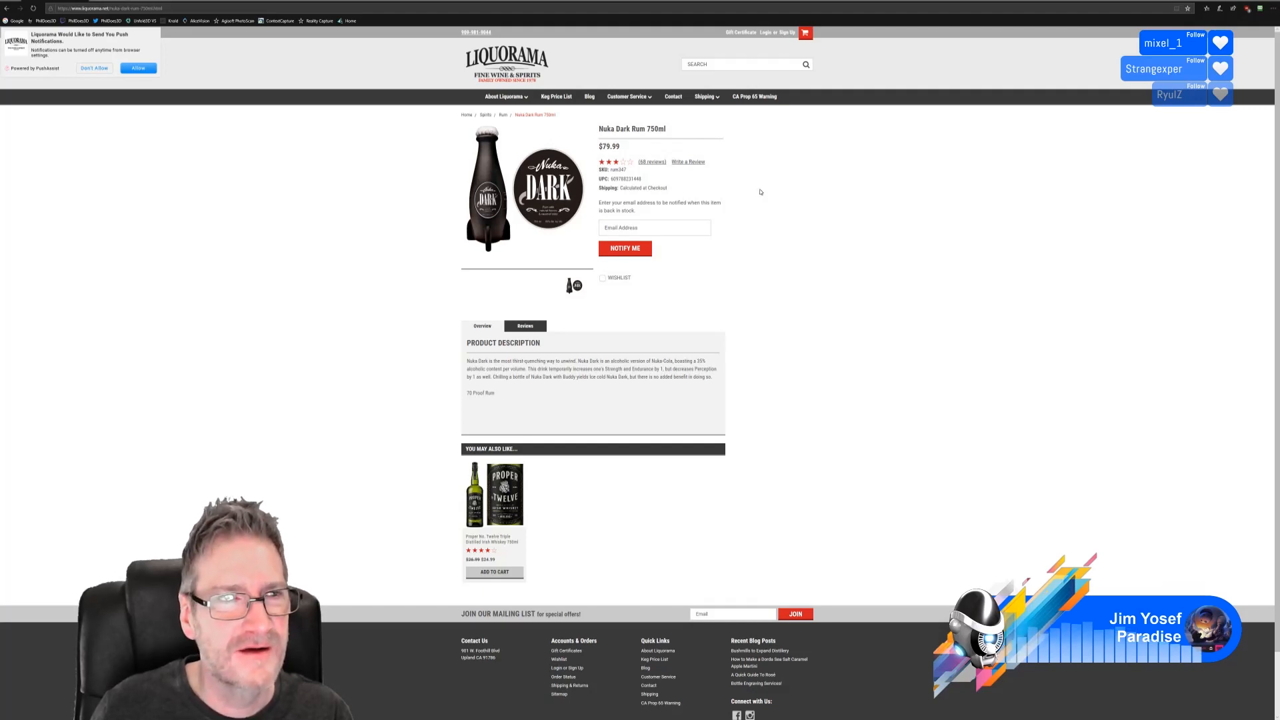
{"action": "left_click", "coordinate": [94, 68]}
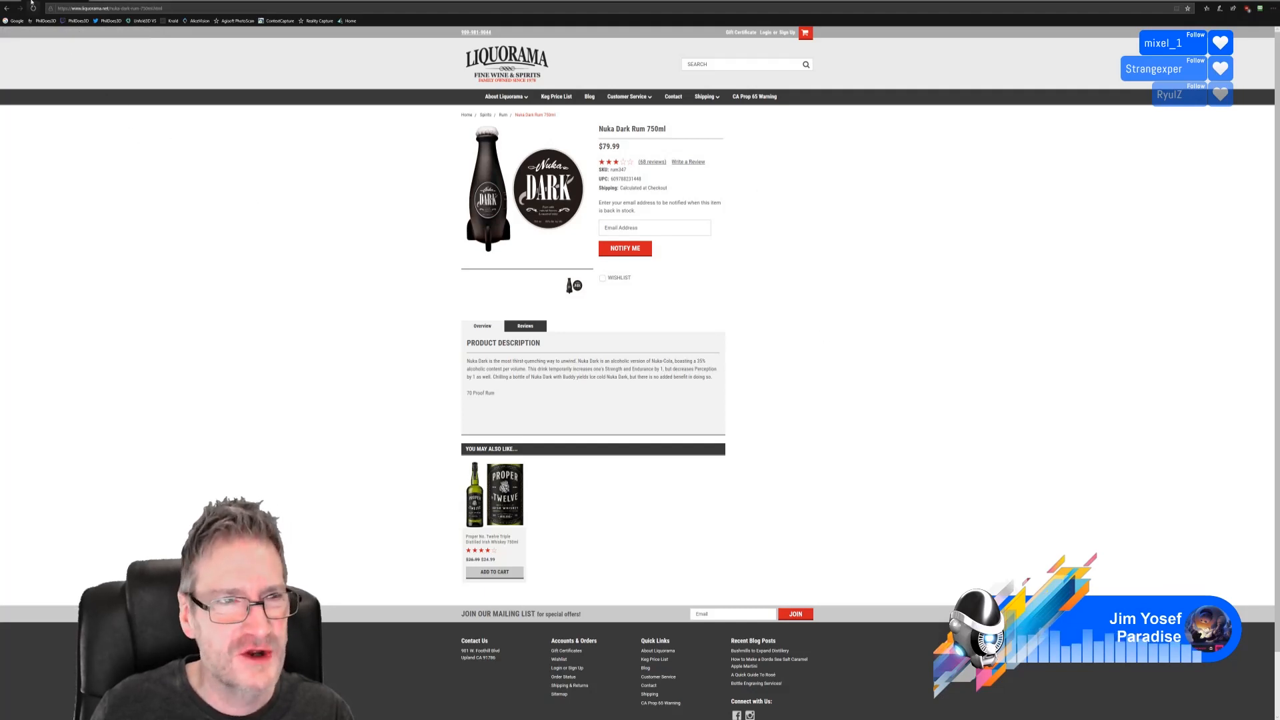
{"action": "scroll", "coordinate": [901, 360], "scroll_direction": "down", "scroll_amount": 1}
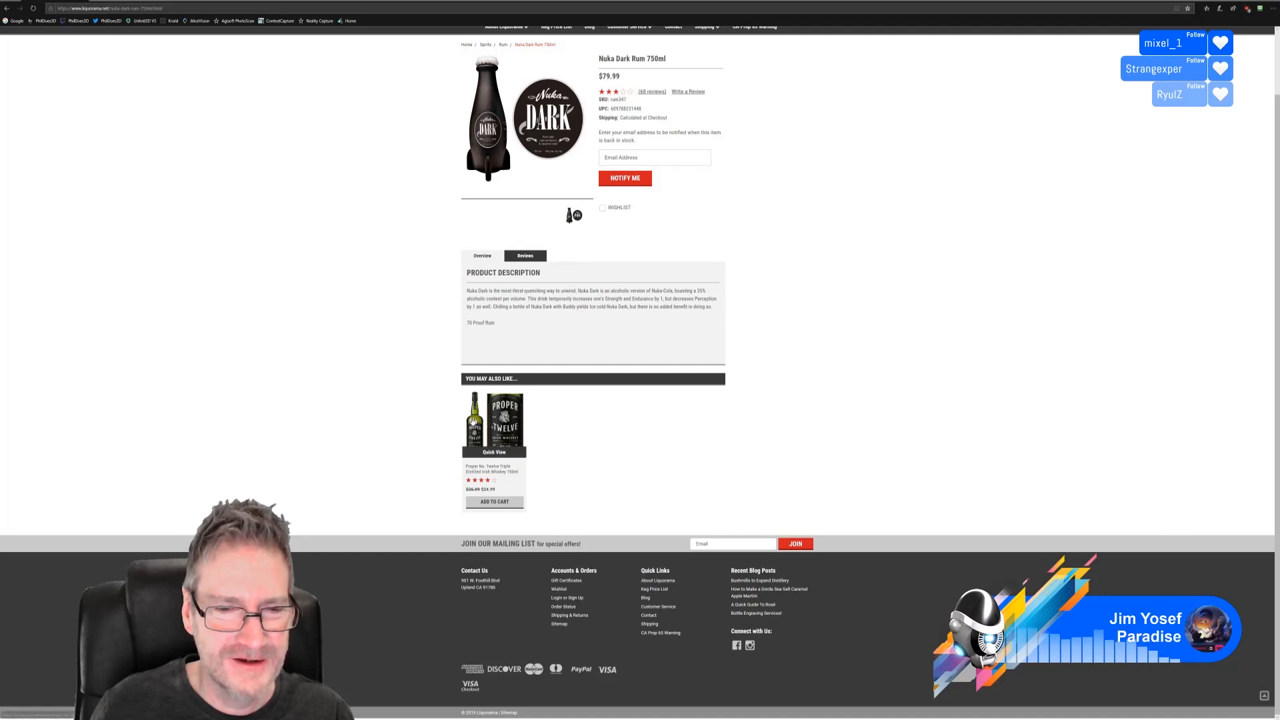
{"action": "scroll", "coordinate": [925, 310], "scroll_direction": "up", "scroll_amount": 1}
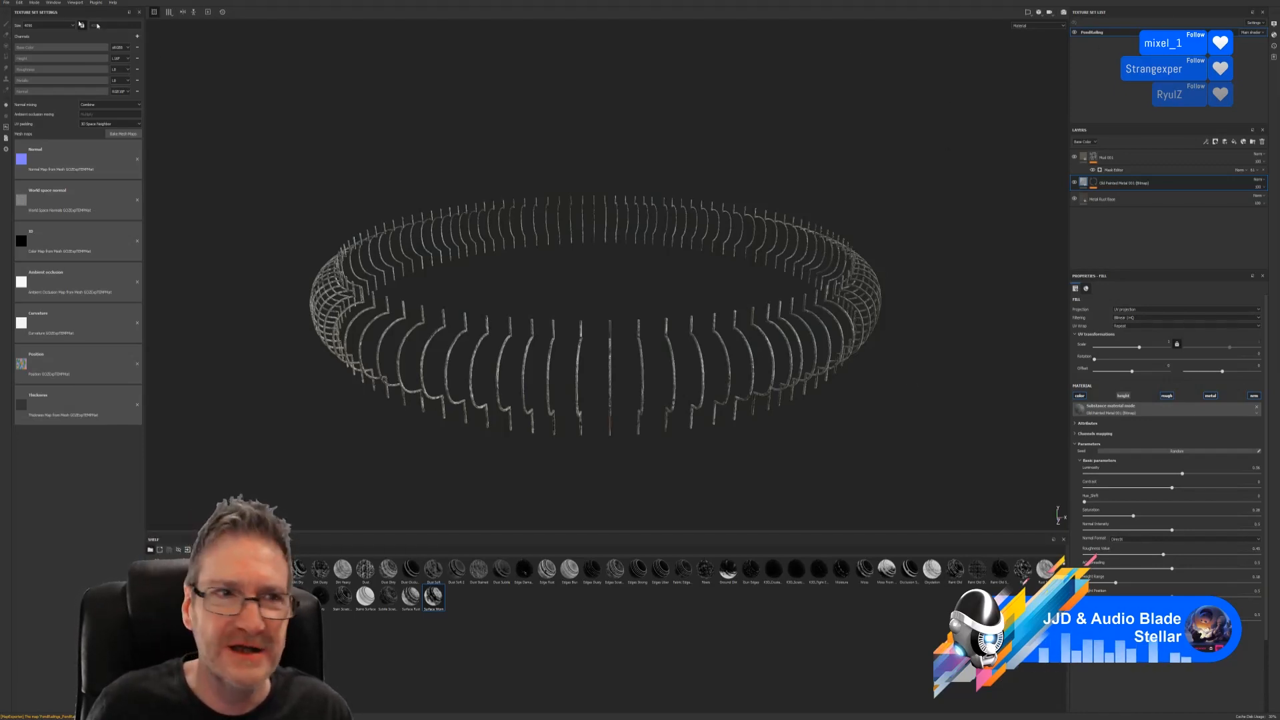
Save the railing project in Substance Painter and close the program to return to the 3ds Max pavilion scene.
{"action": "key", "text": "ctrl+s"}
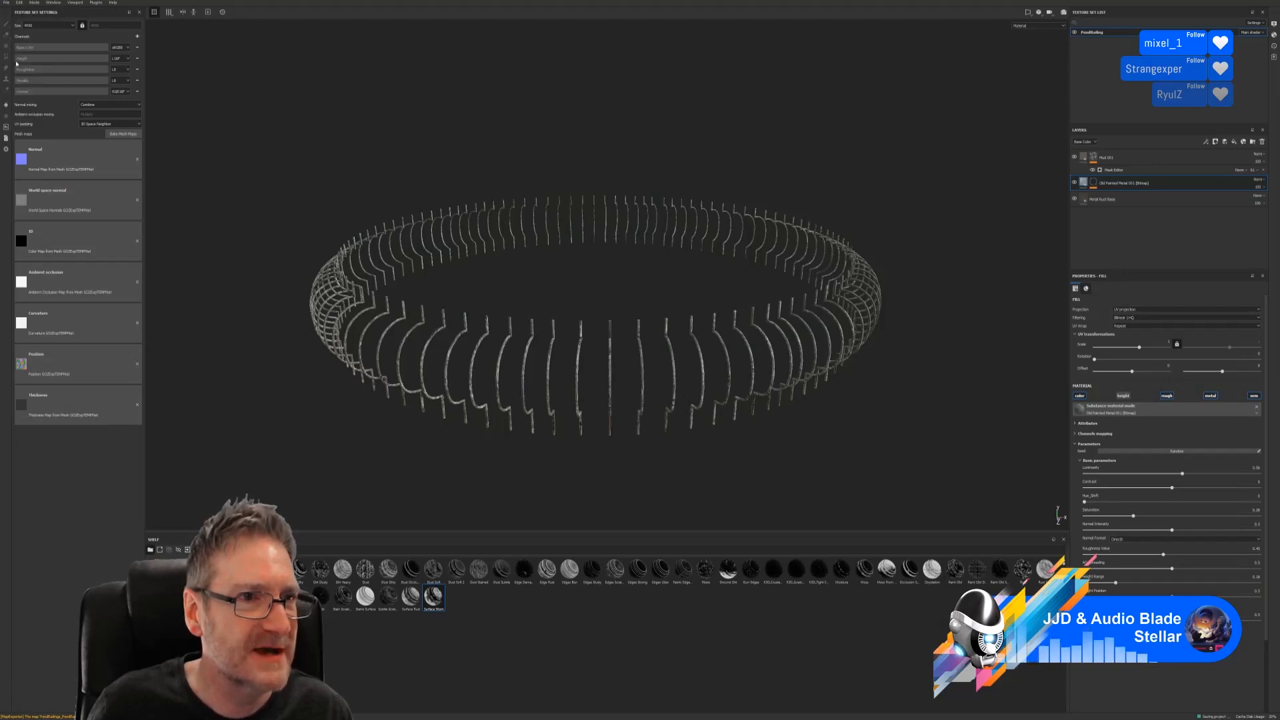
{"action": "key", "text": "alt+F4"}
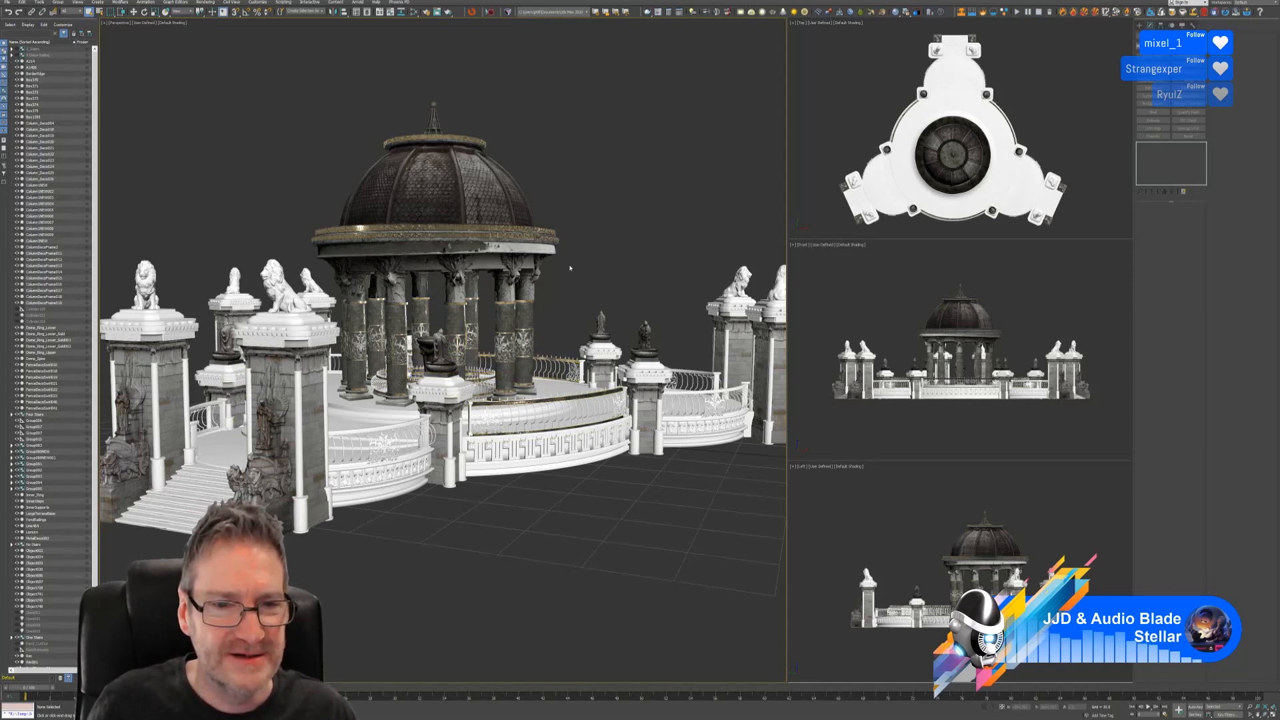
Add a DirectX Shader material below the existing material nodes in the Slate Material Editor.
{"action": "middle_click_drag", "start_coordinate": [569, 263], "coordinate": [583, 262]}
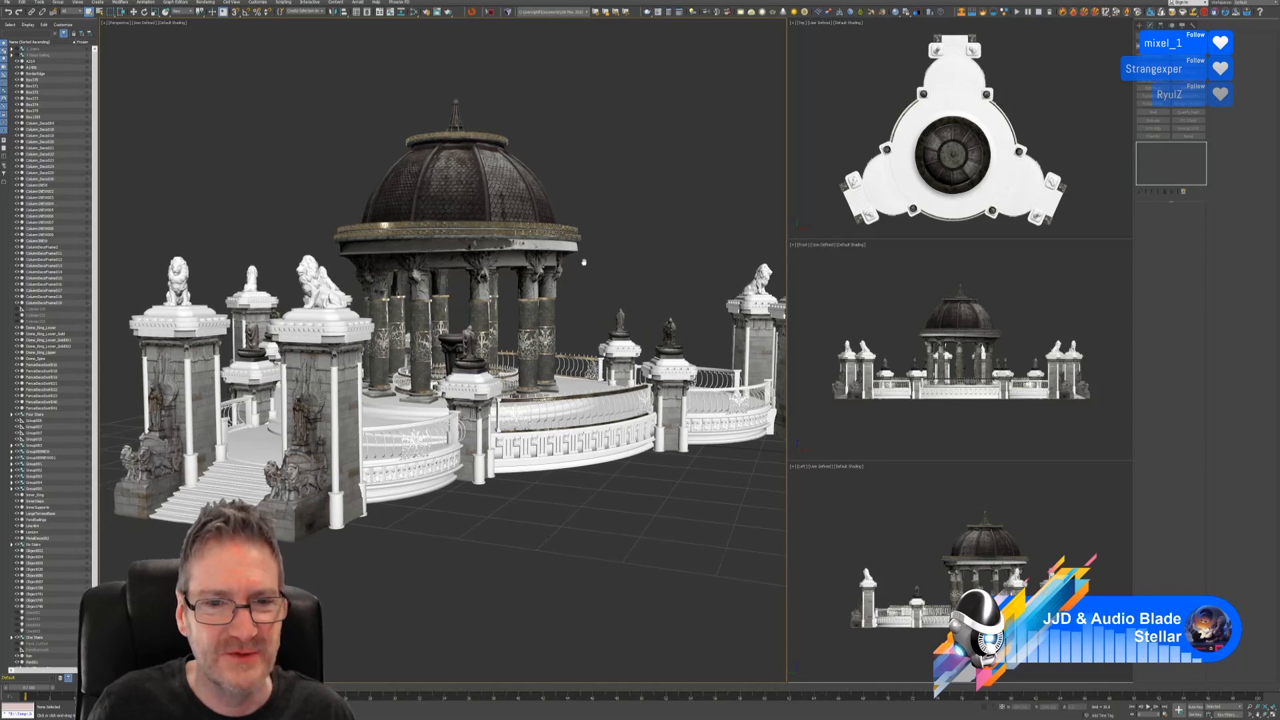
{"action": "scroll", "coordinate": [561, 235], "scroll_direction": "up", "scroll_amount": 8}
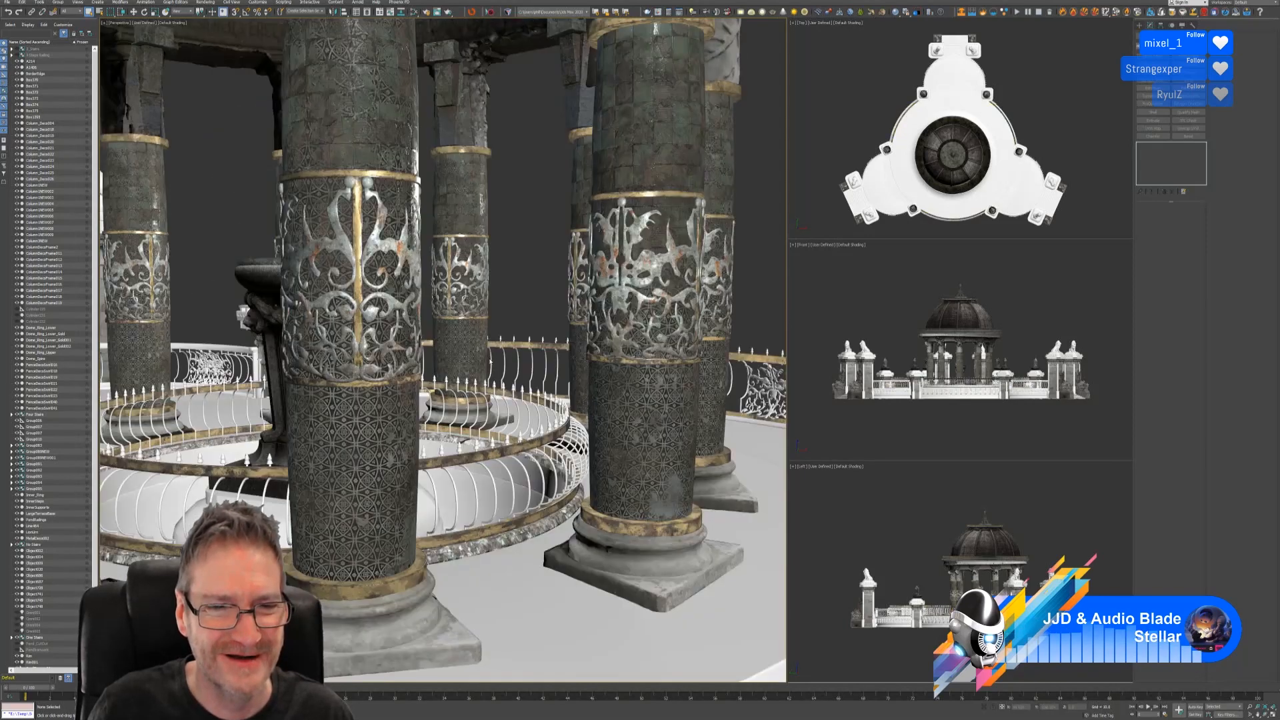
{"action": "scroll", "coordinate": [540, 250], "scroll_direction": "up", "scroll_amount": 5}
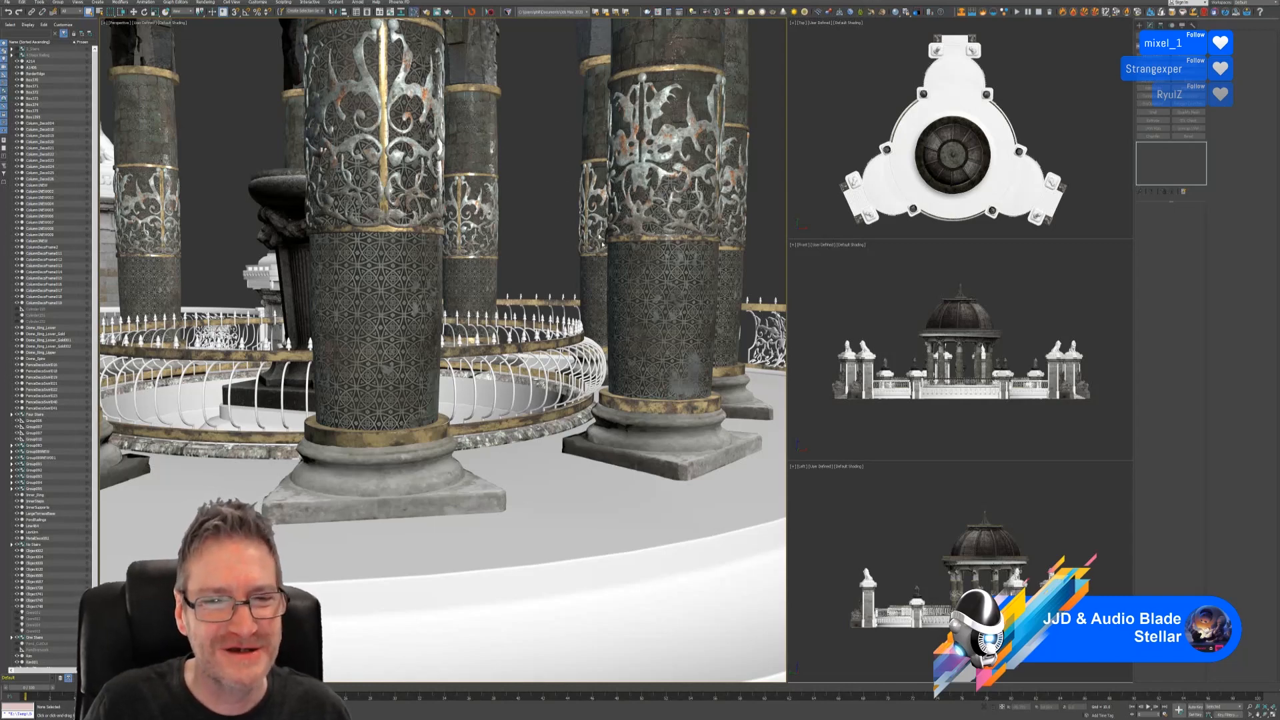
{"action": "left_click", "coordinate": [413, 12]}
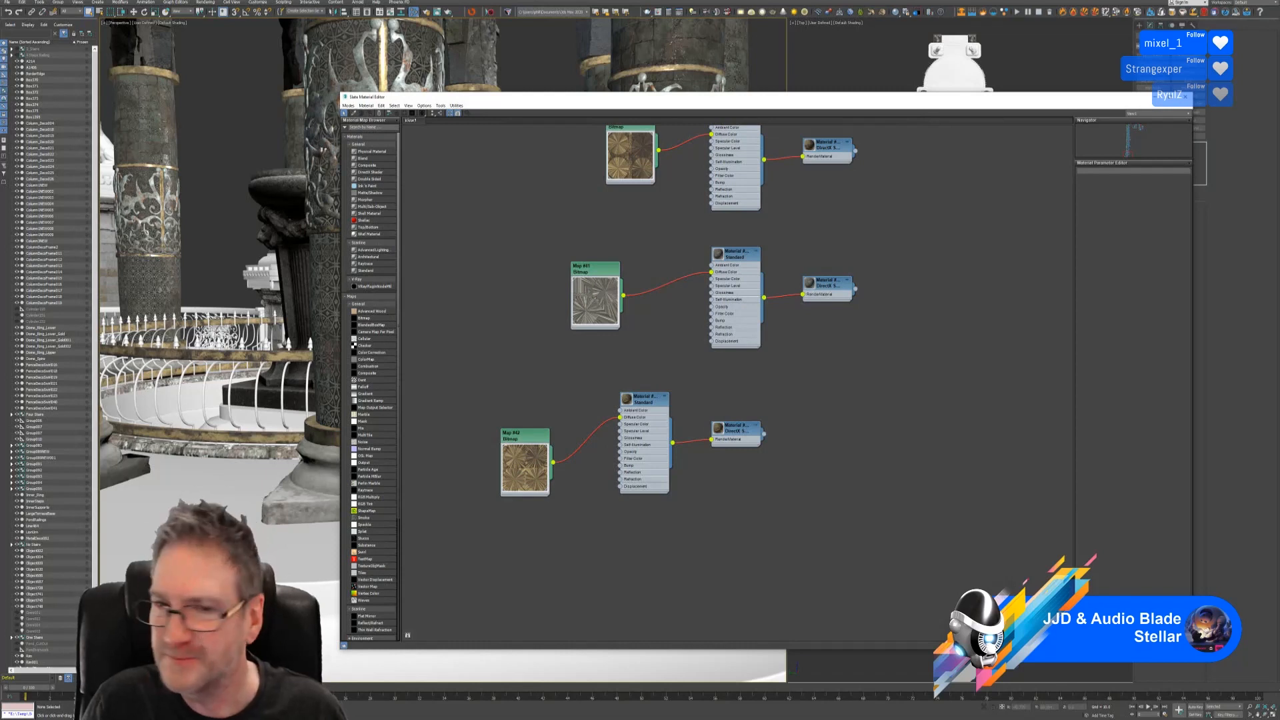
{"action": "middle_click_drag", "start_coordinate": [868, 381], "coordinate": [936, 238]}
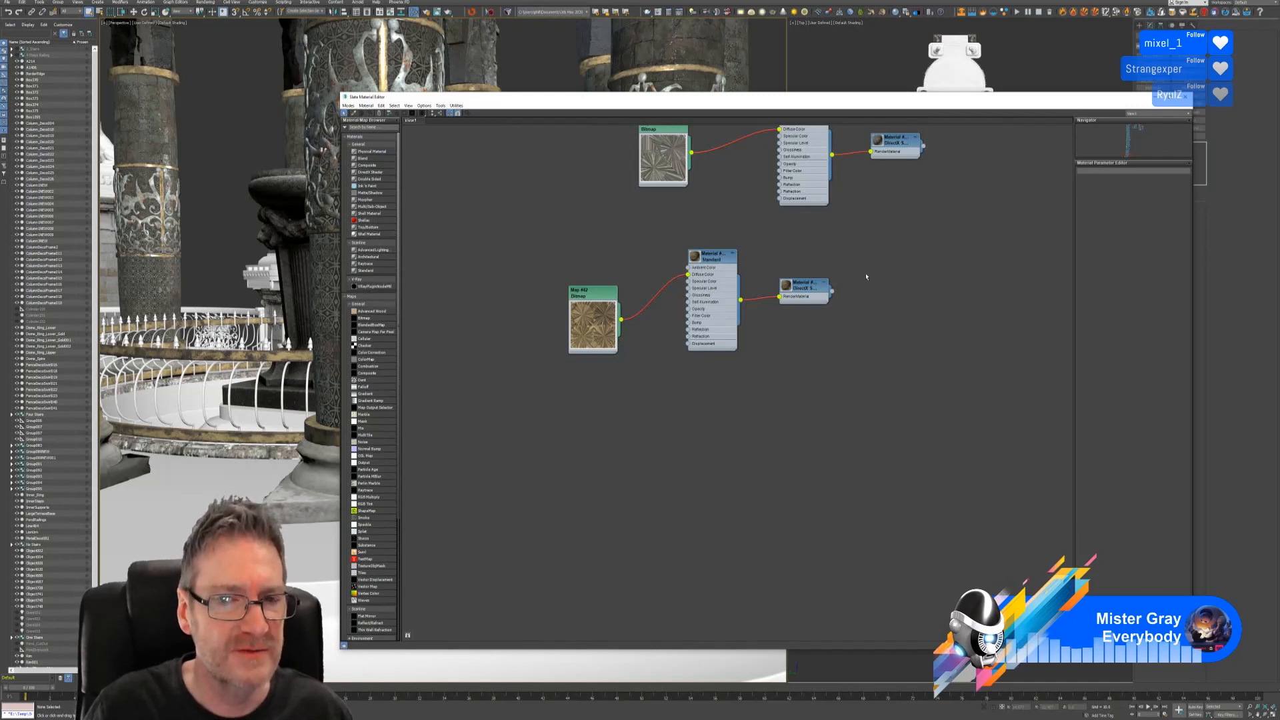
{"action": "middle_click_drag", "start_coordinate": [788, 434], "coordinate": [789, 366]}
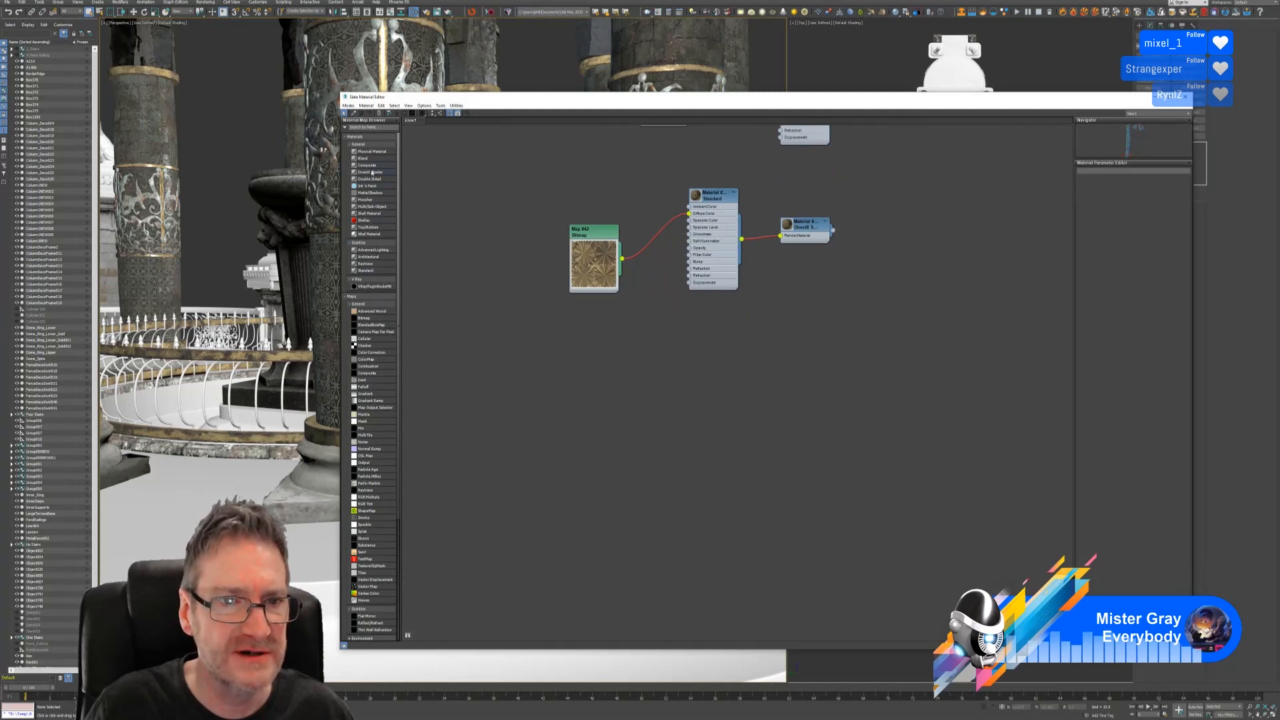
{"action": "left_click_drag", "start_coordinate": [372, 173], "coordinate": [739, 397]}
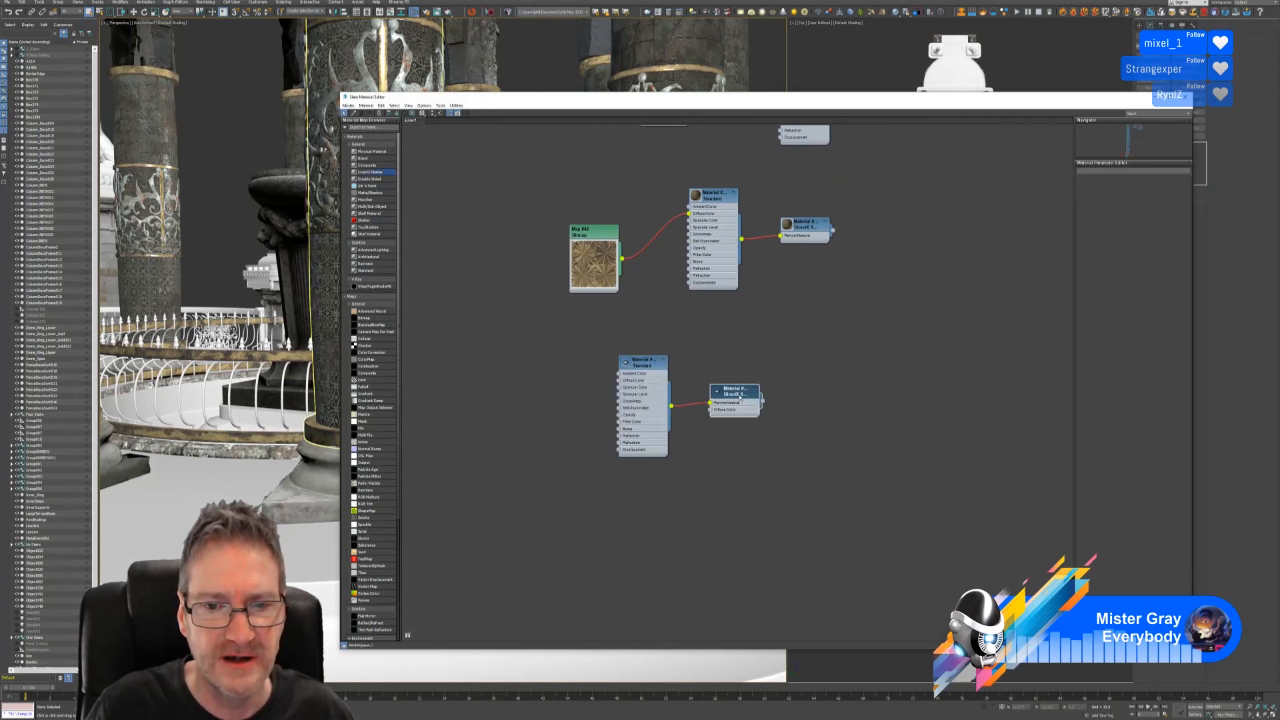
Open the new DirectX Shader's parameters and set its shader type to Interactive.
{"action": "double_click", "coordinate": [745, 391]}
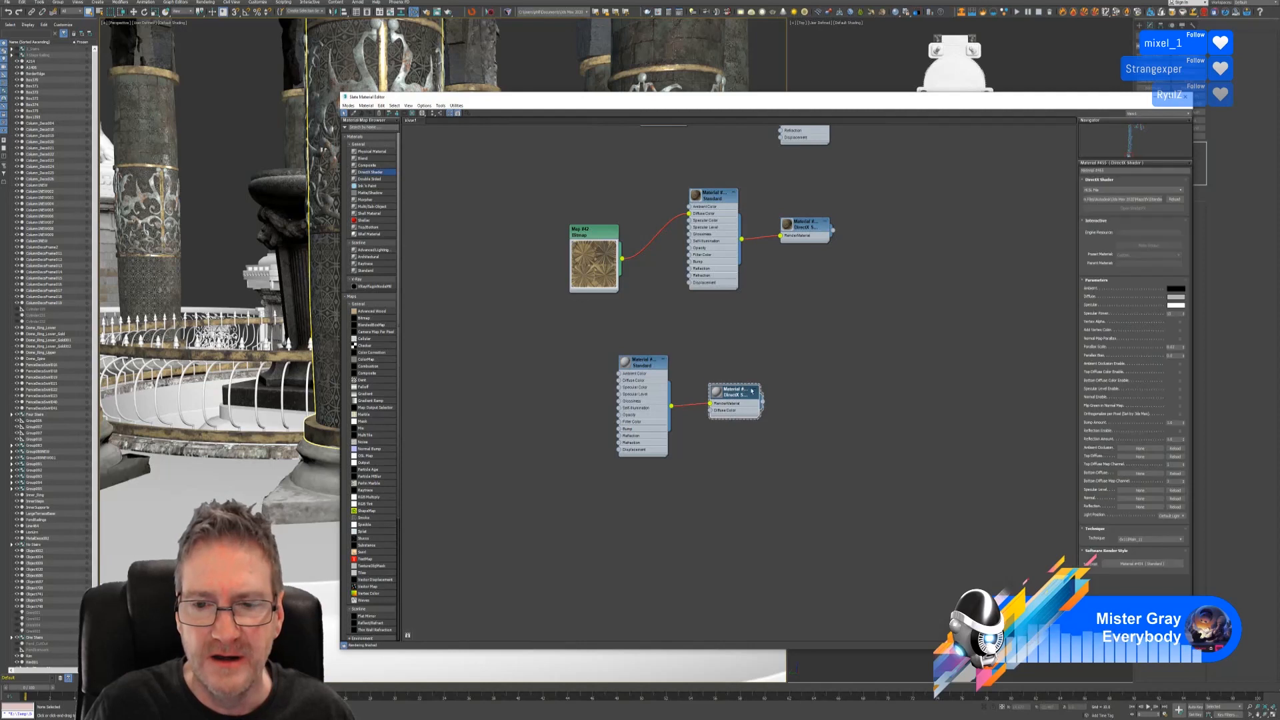
{"action": "left_click", "coordinate": [1131, 190]}
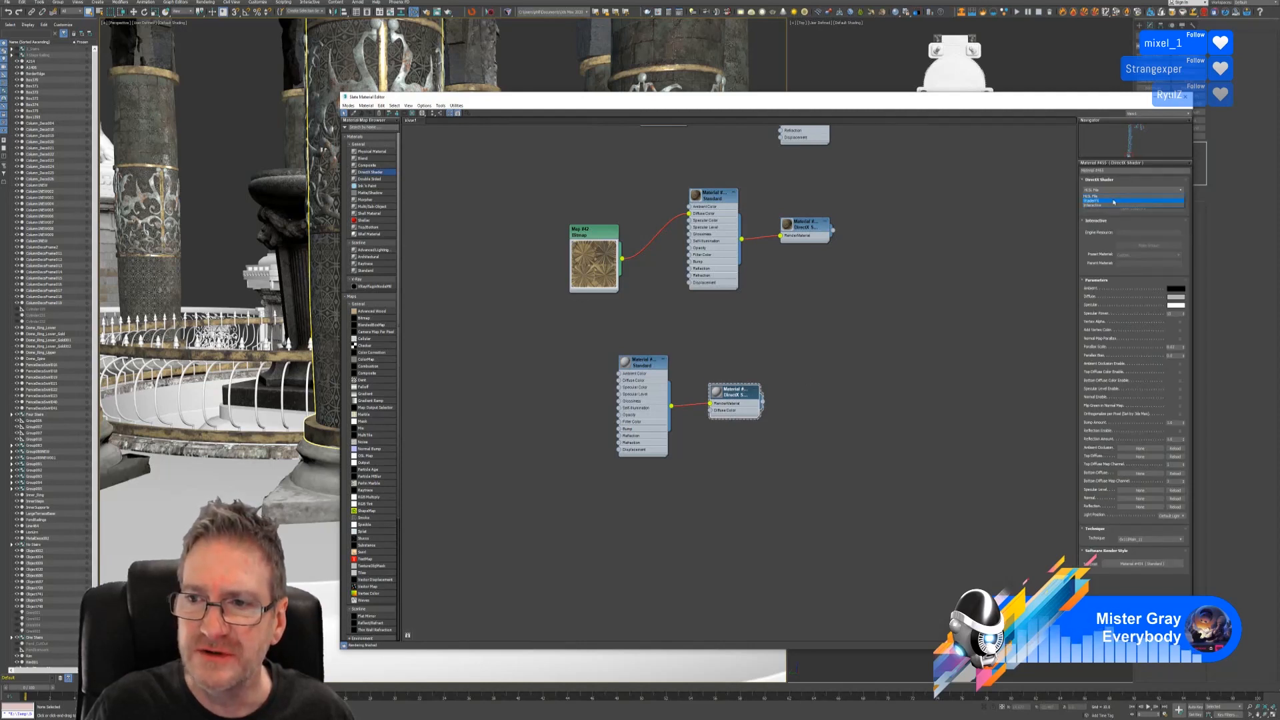
{"action": "left_click", "coordinate": [1107, 206]}
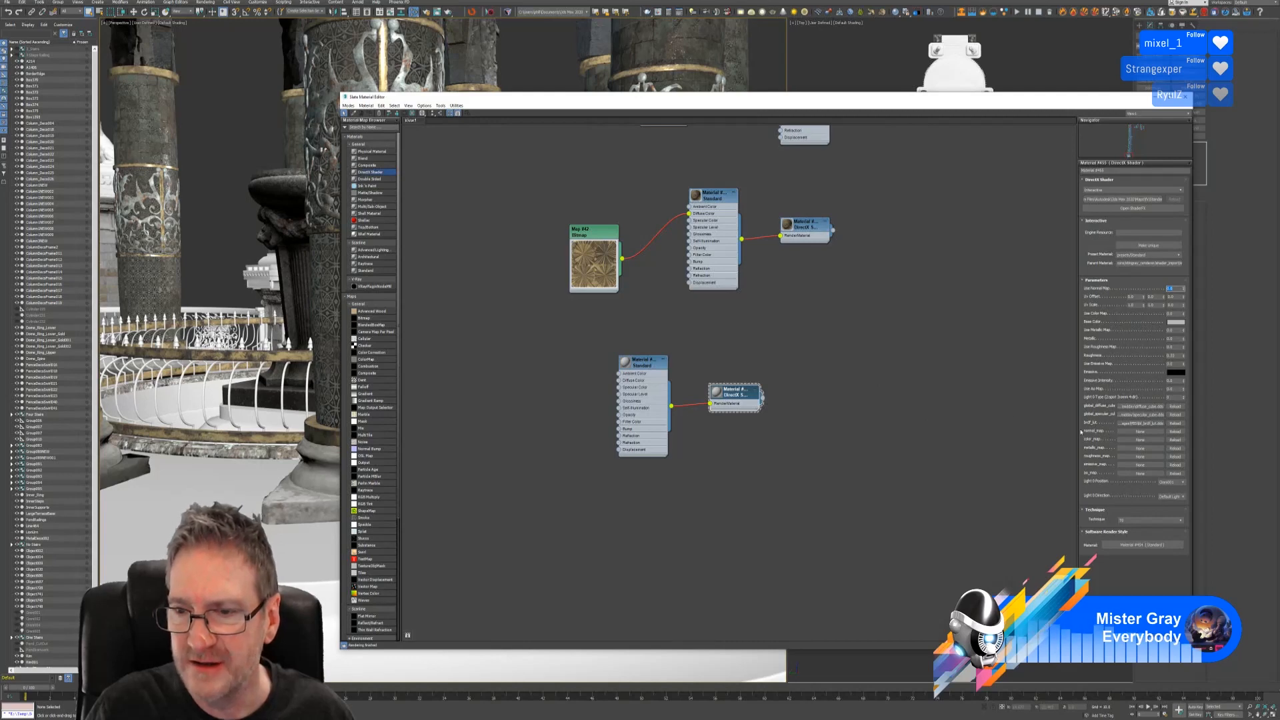
Load the PondRailing normal map from the PondRailings folder into the DirectX Shader's normal_map slot.
{"action": "left_click", "coordinate": [1140, 431]}
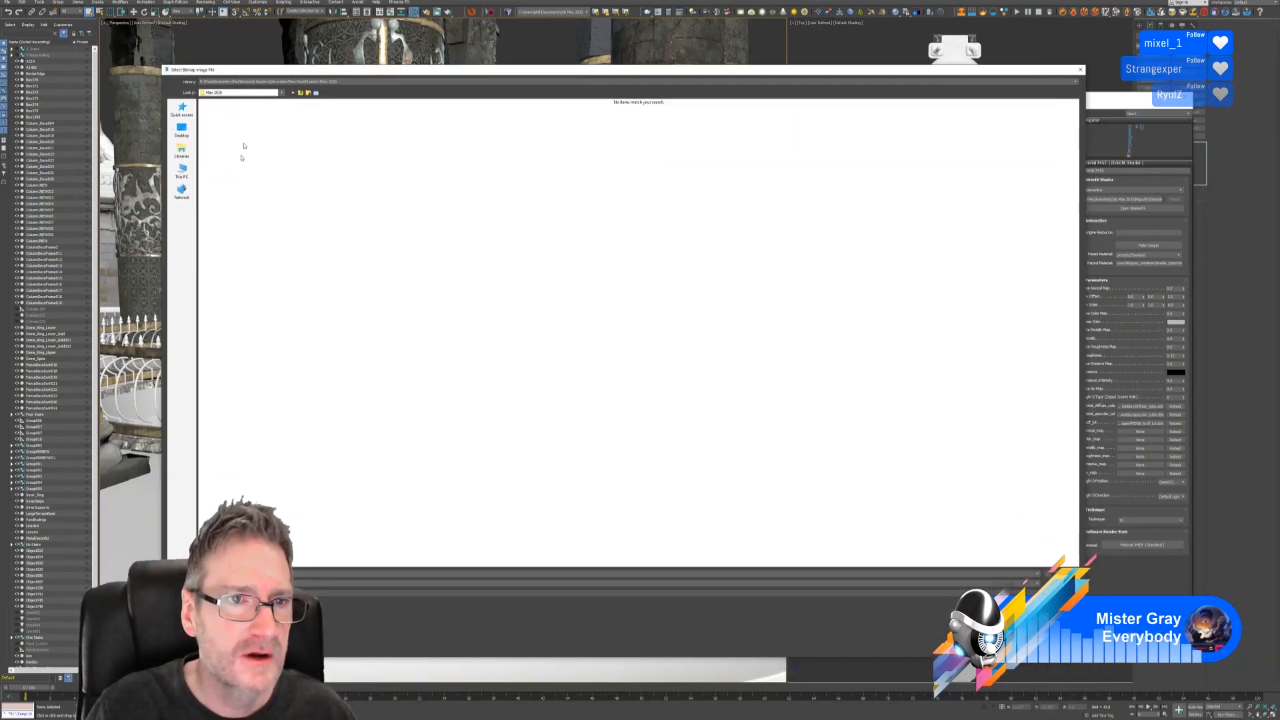
{"action": "left_click", "coordinate": [269, 83]}
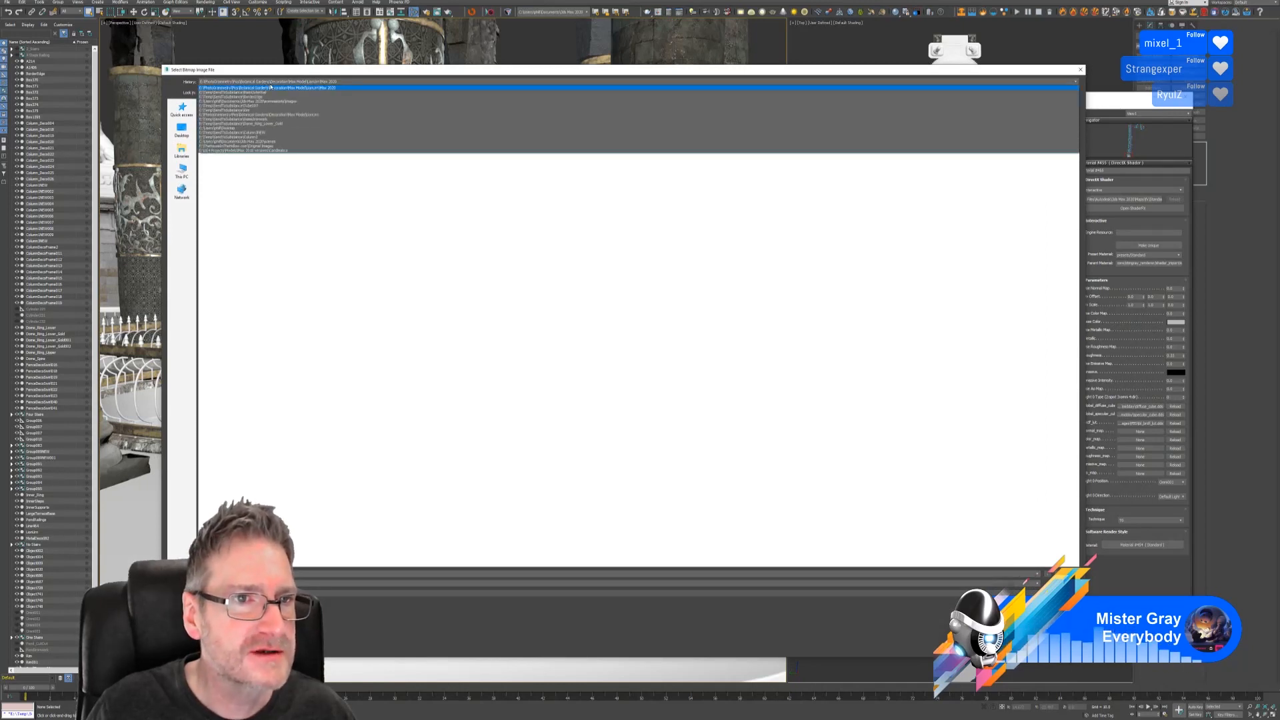
{"action": "left_click", "coordinate": [270, 92]}
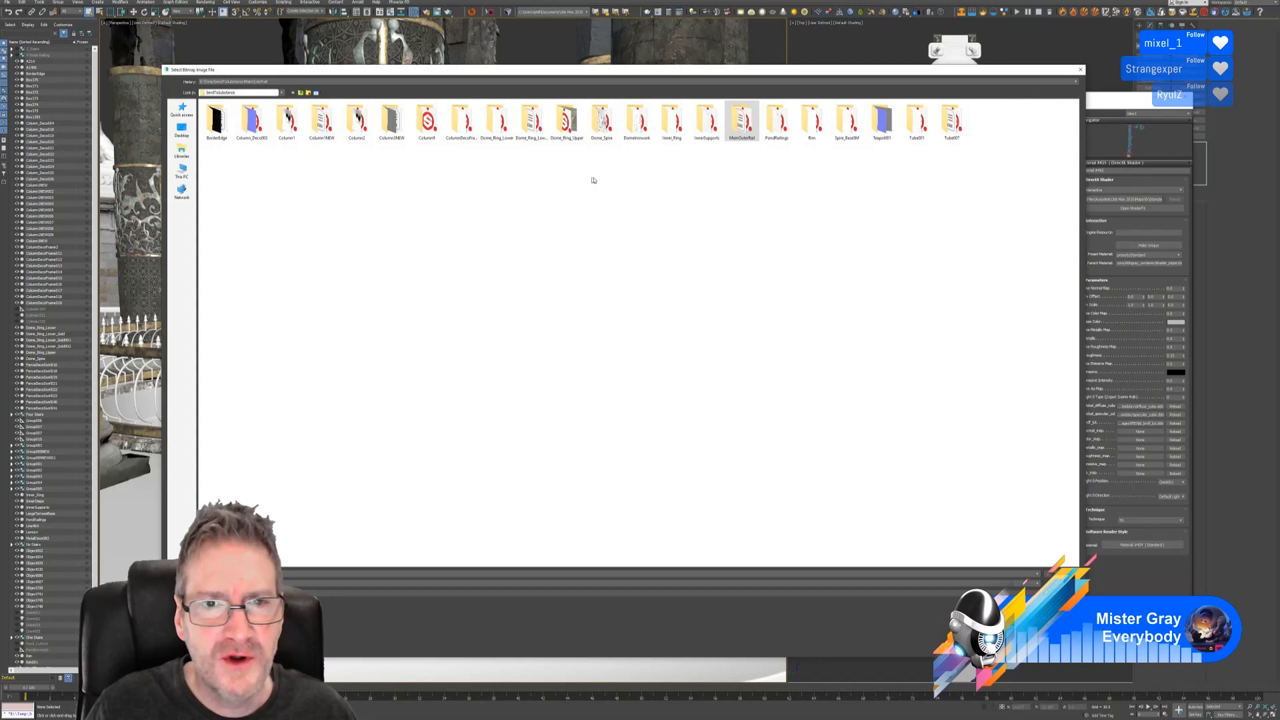
{"action": "double_click", "coordinate": [776, 120]}
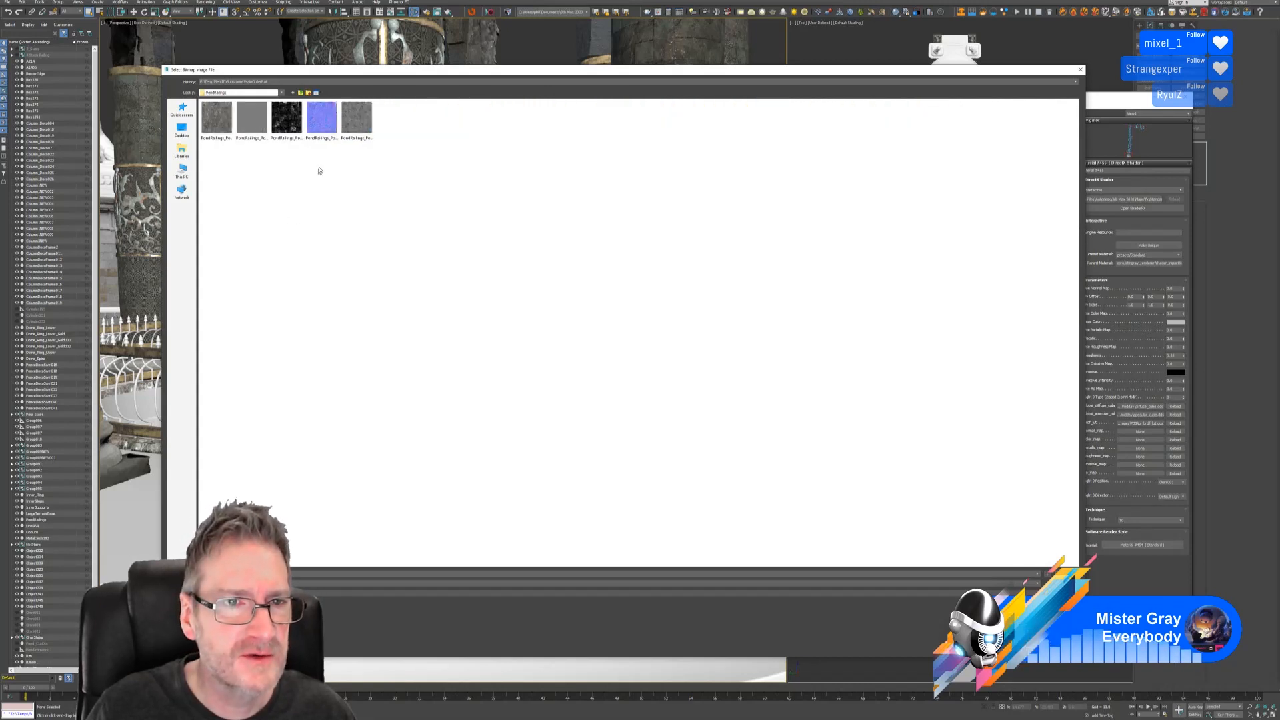
{"action": "left_click", "coordinate": [322, 120]}
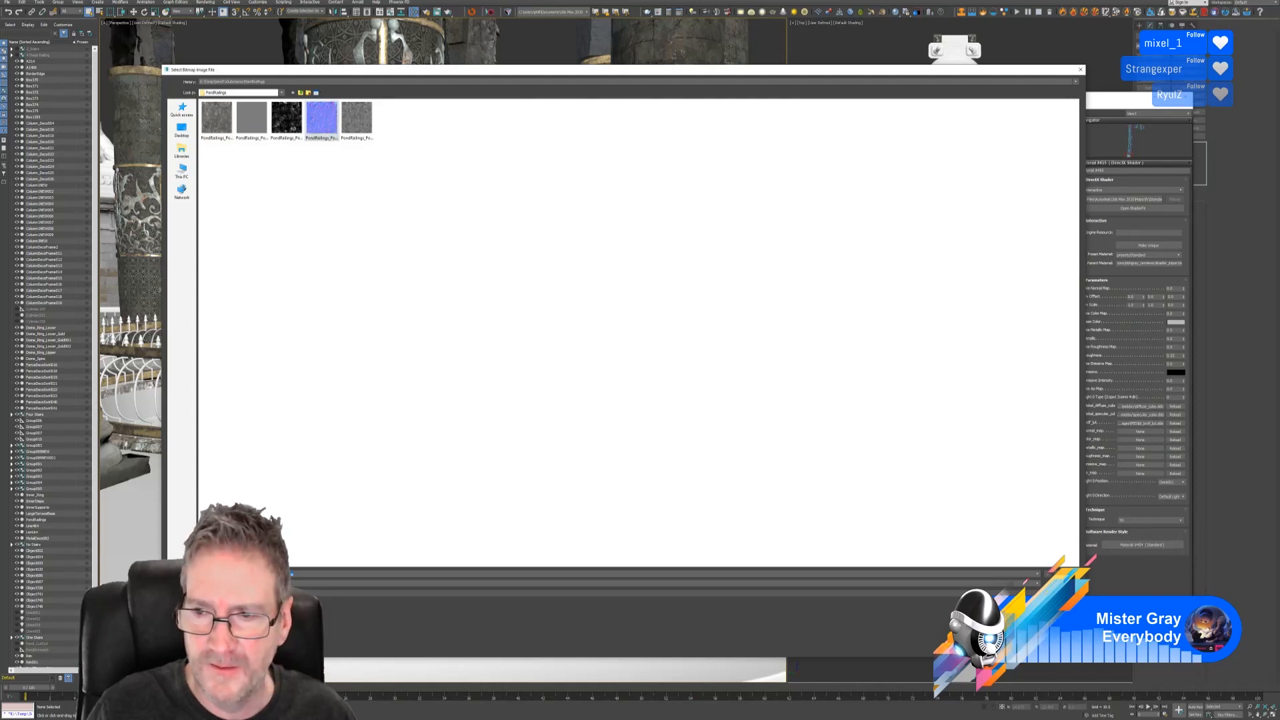
{"action": "left_click", "coordinate": [1060, 574]}
Load the PondRailing BaseColor and Metallic images into the DirectX Shader's color_map and metallic_map slots.
{"action": "left_click", "coordinate": [1140, 440]}
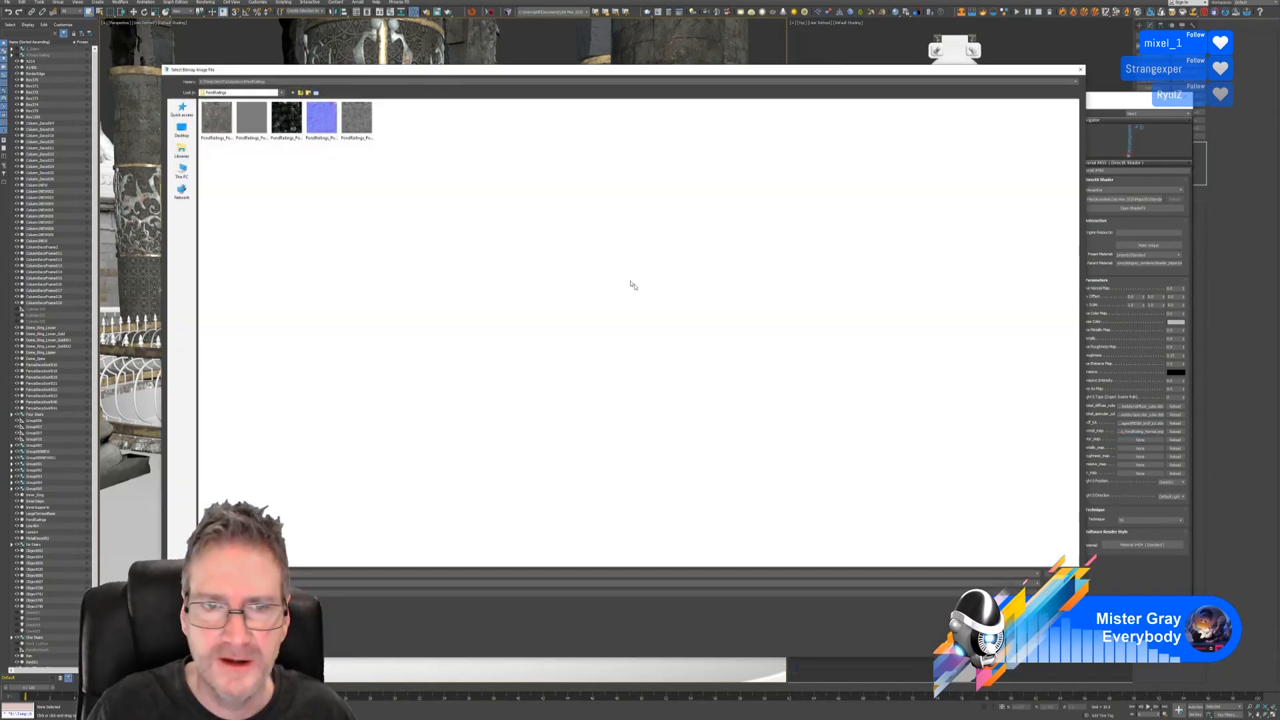
{"action": "left_click", "coordinate": [218, 124]}
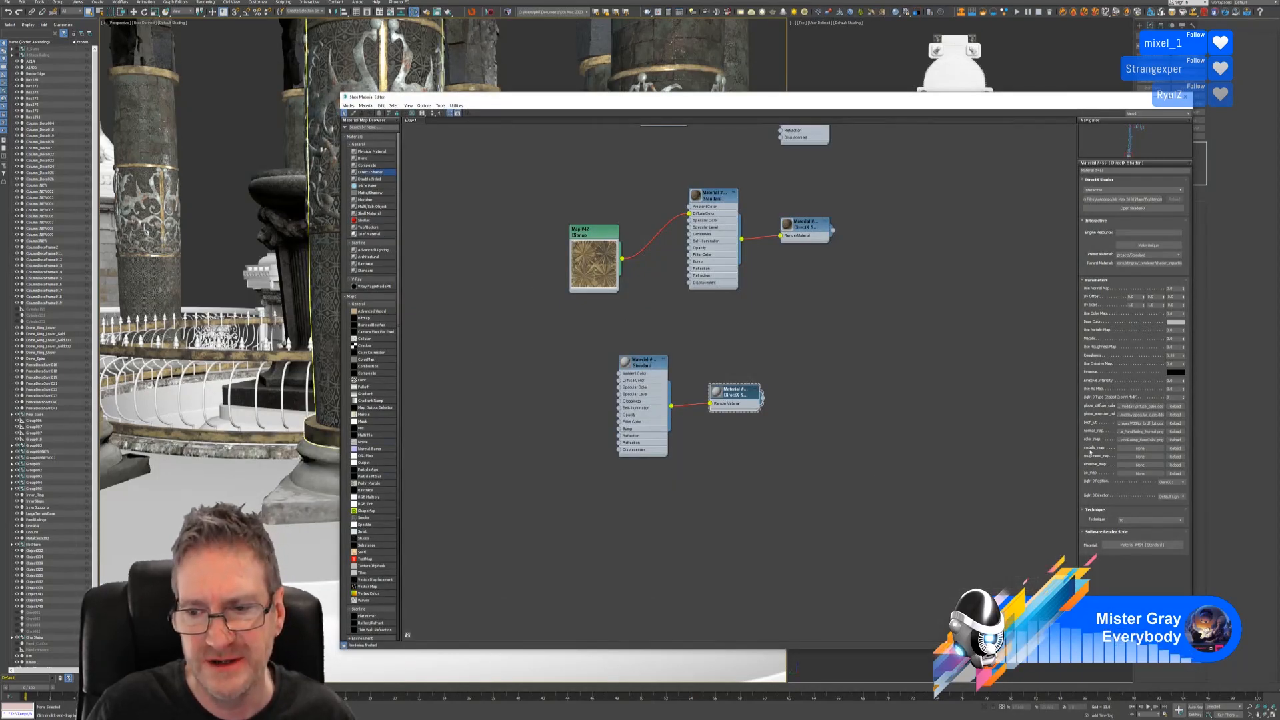
{"action": "left_click", "coordinate": [1135, 454]}
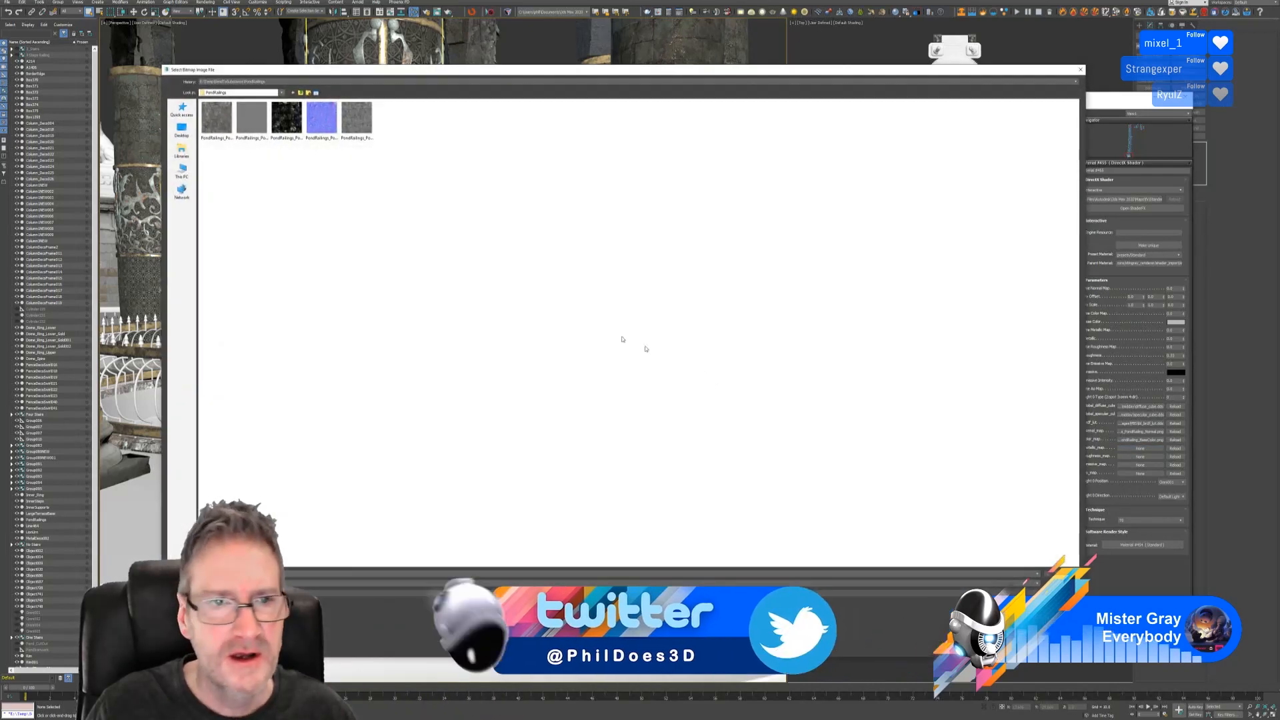
{"action": "left_click", "coordinate": [280, 129]}
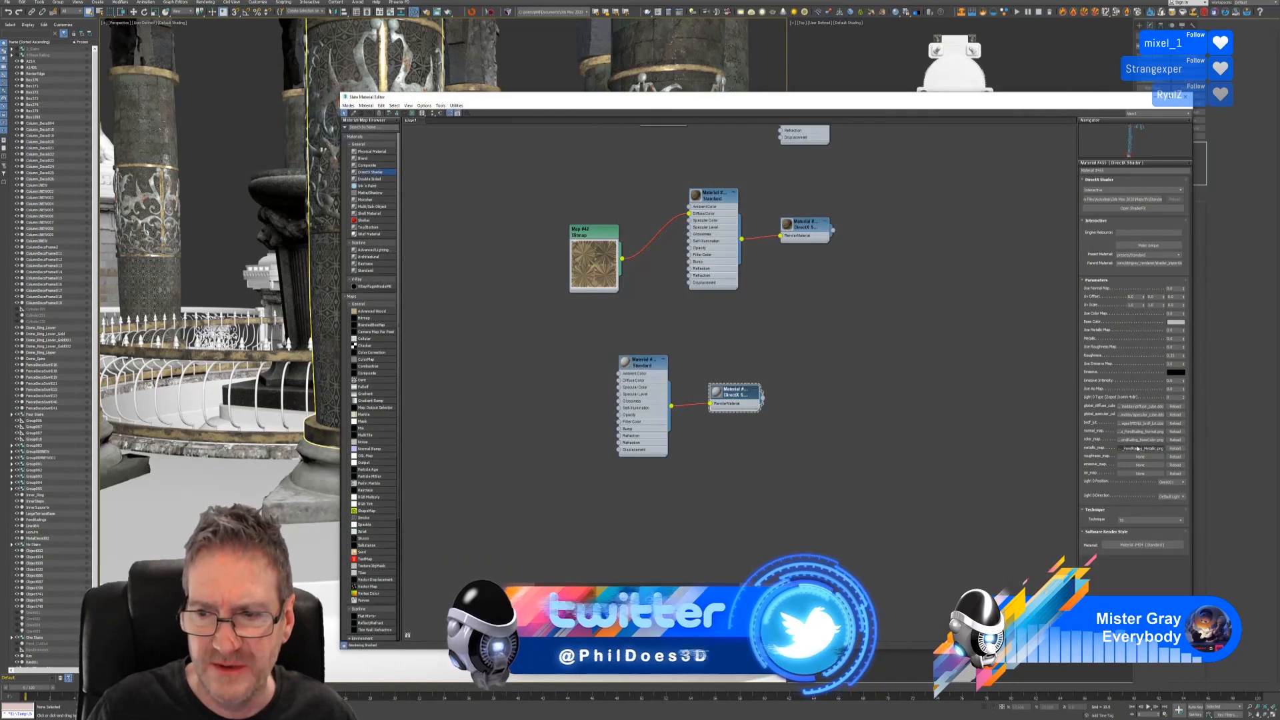
Load the PondRailing Roughness image into the DirectX Shader's roughness_map slot.
{"action": "left_click", "coordinate": [1139, 457]}
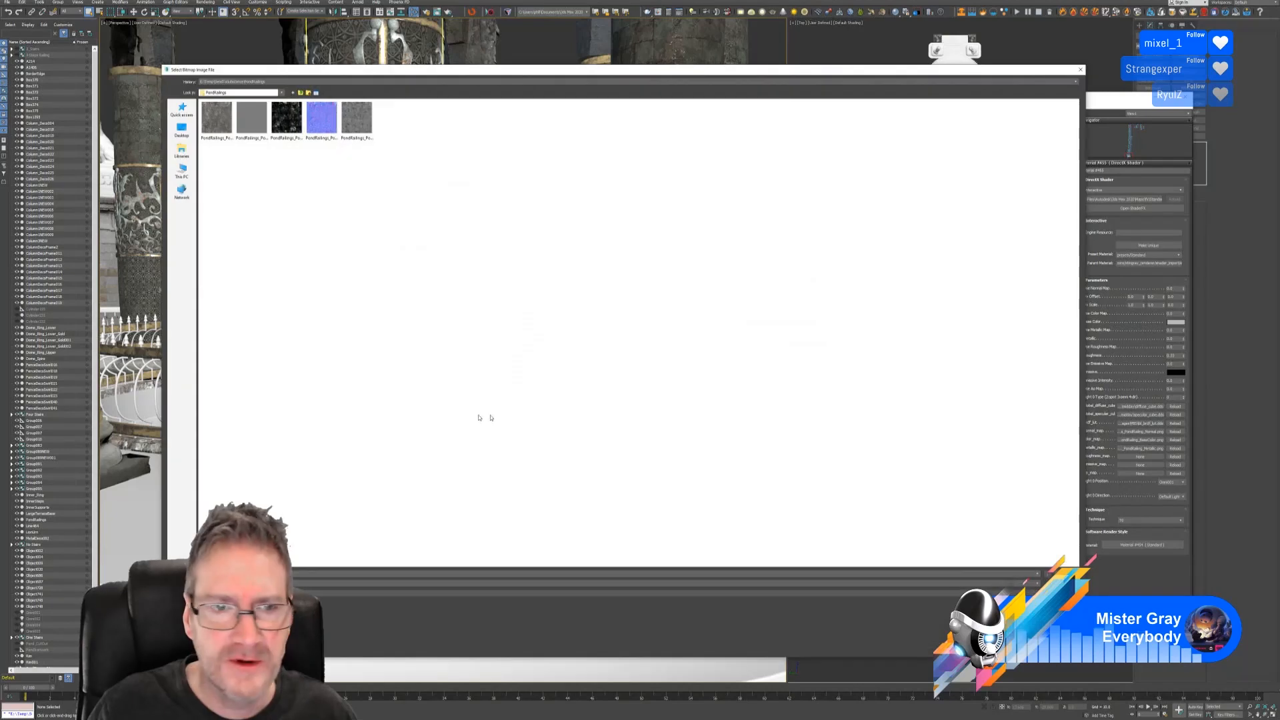
{"action": "left_click", "coordinate": [334, 260]}
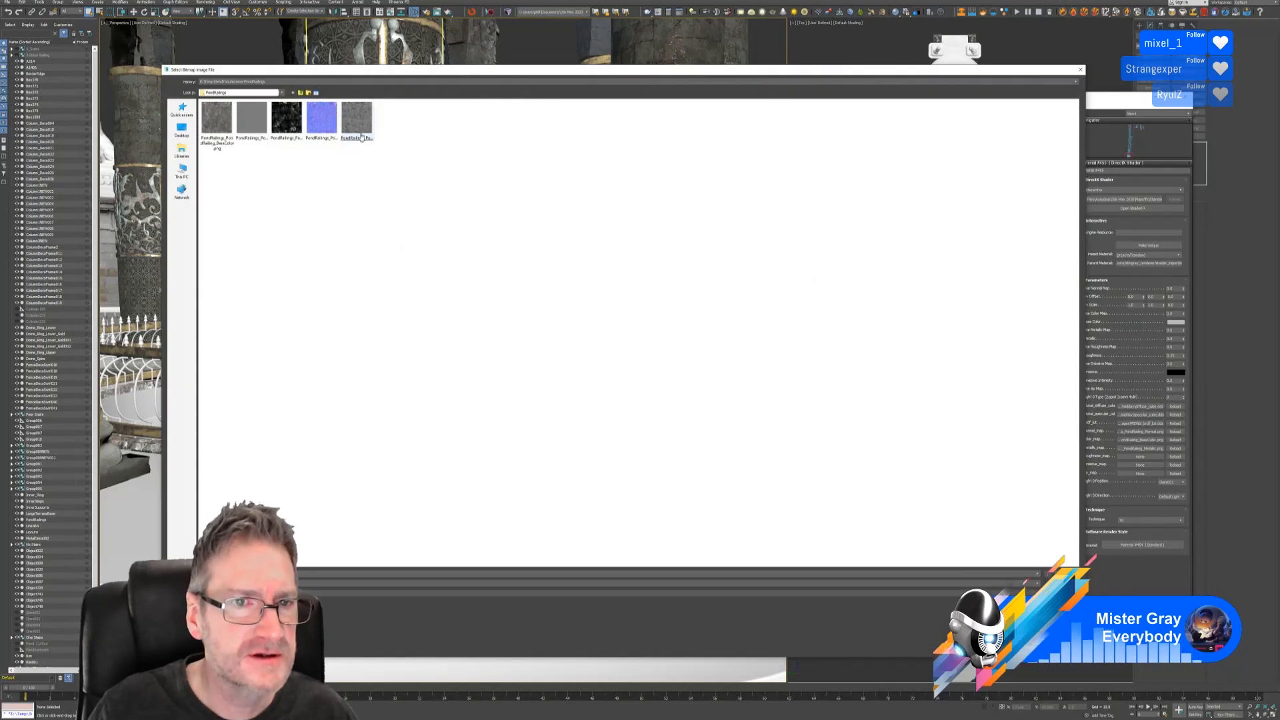
{"action": "left_click", "coordinate": [363, 135]}
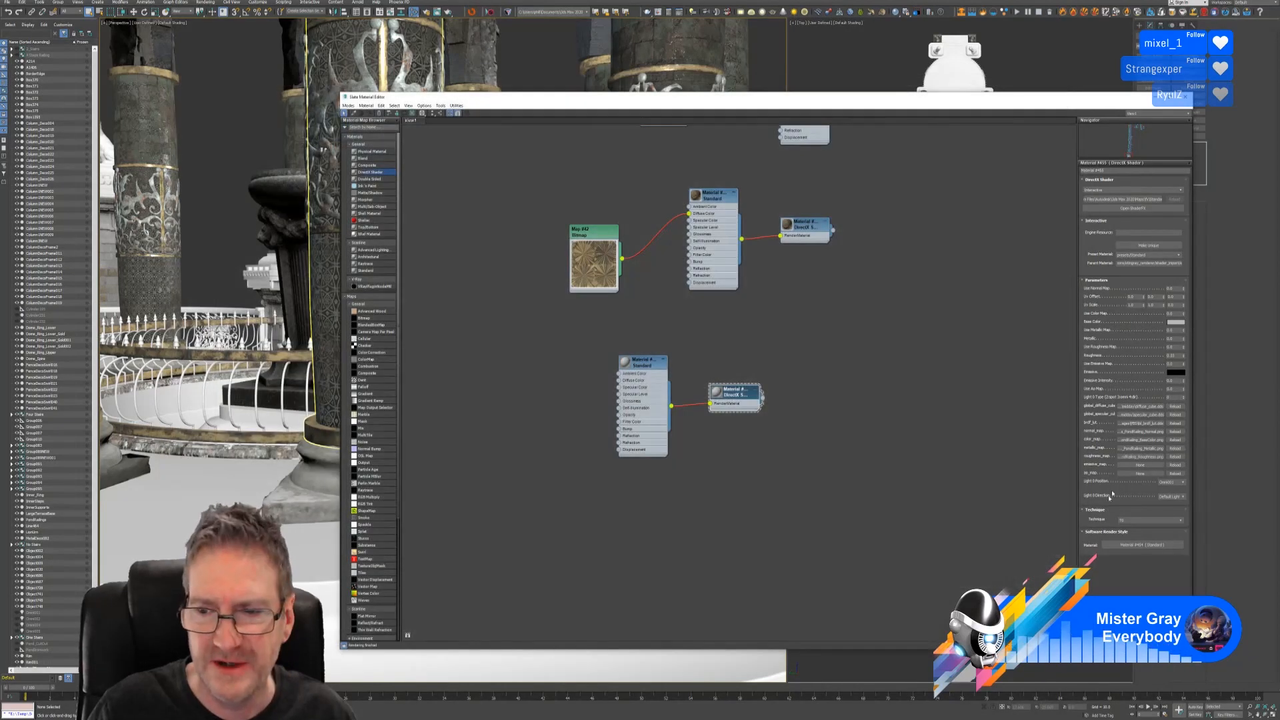
{"action": "left_click", "coordinate": [1132, 458]}
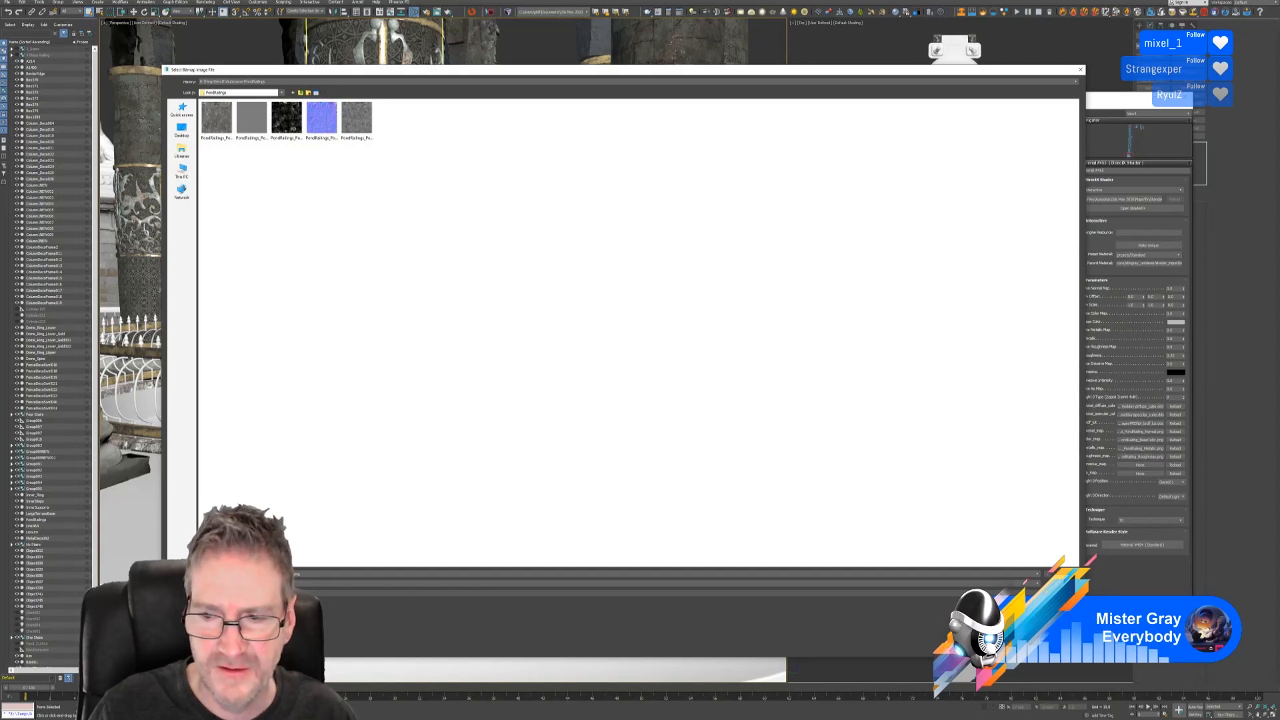
{"action": "left_click", "coordinate": [1062, 584]}
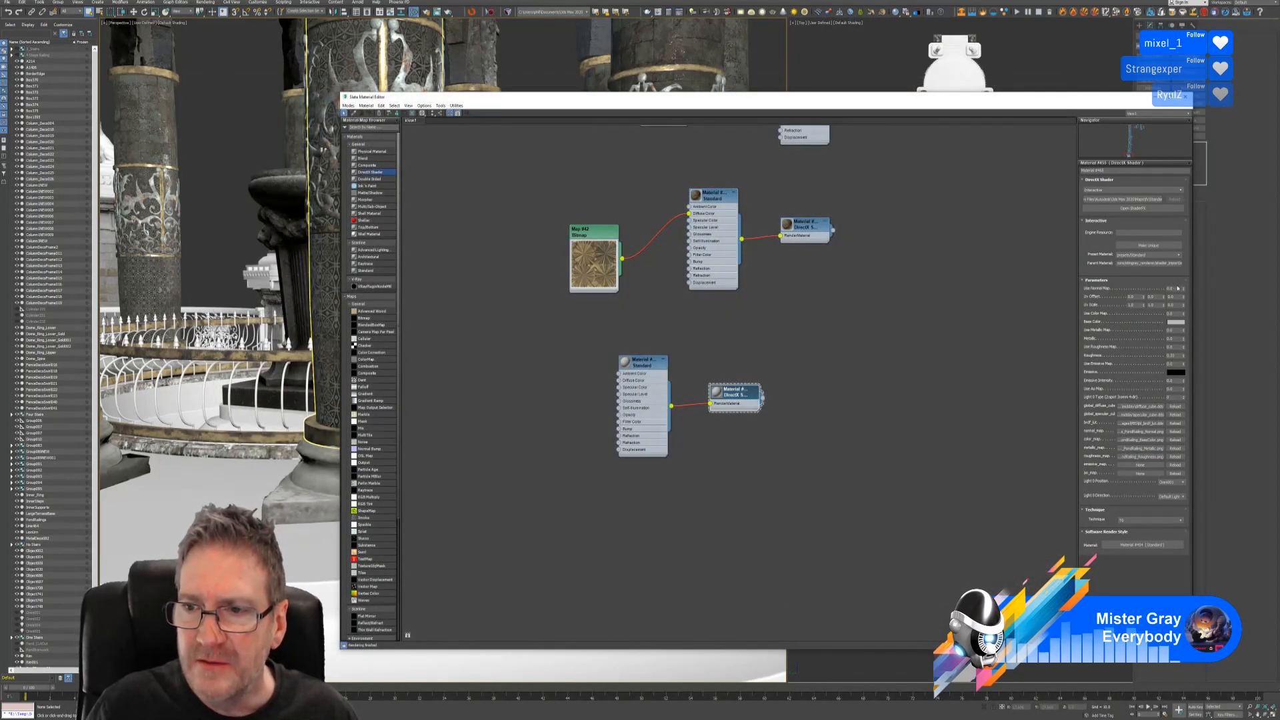
Set Use Normal Map, Use Color Map, Use Metallic Map and Use Roughness Map to 1.0 on the DirectX Shader.
{"action": "left_click_drag", "start_coordinate": [1177, 289], "coordinate": [1158, 288]}
{"action": "type", "text": "1"}
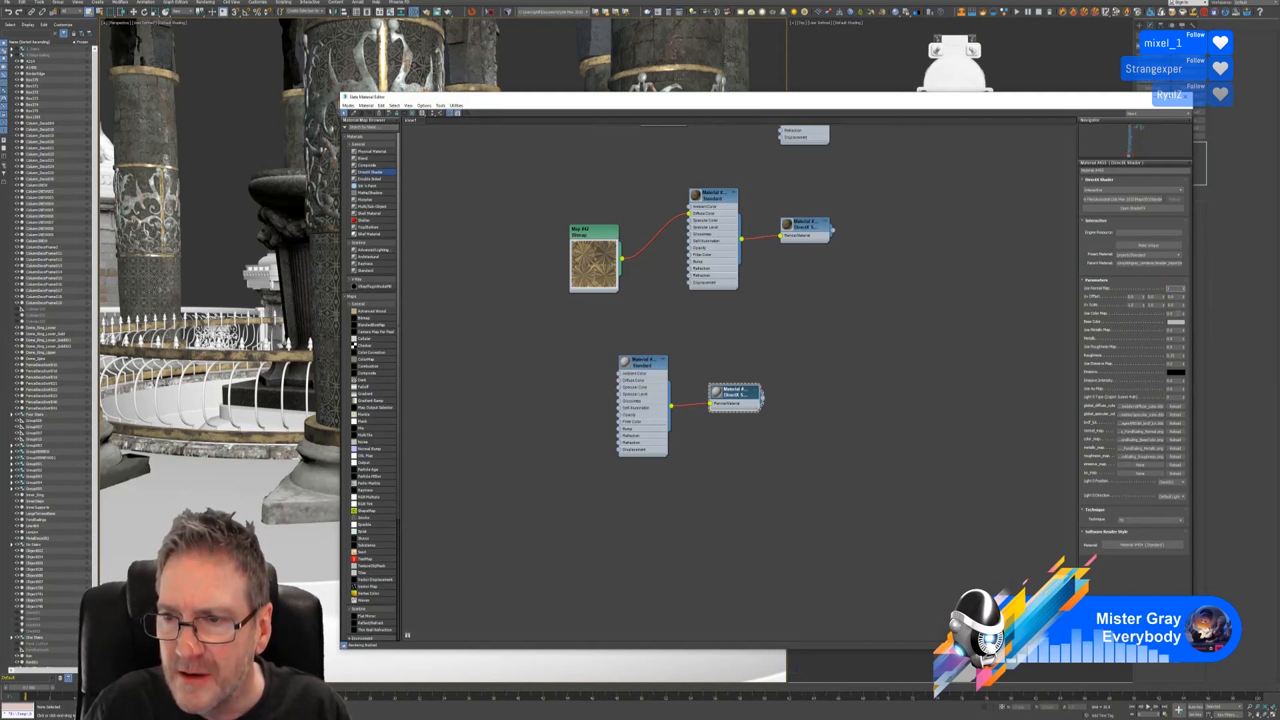
{"action": "left_click_drag", "start_coordinate": [1177, 314], "coordinate": [1162, 313]}
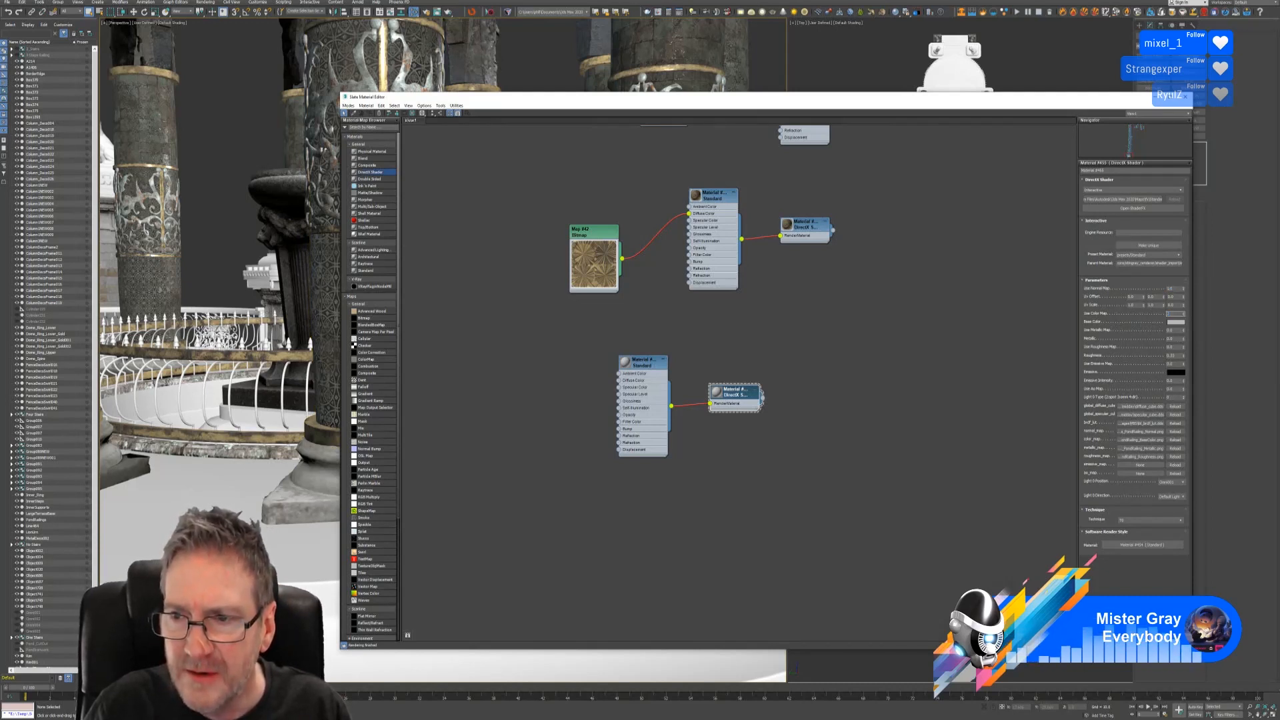
{"action": "type", "text": "1"}
{"action": "key", "text": "Tab"}
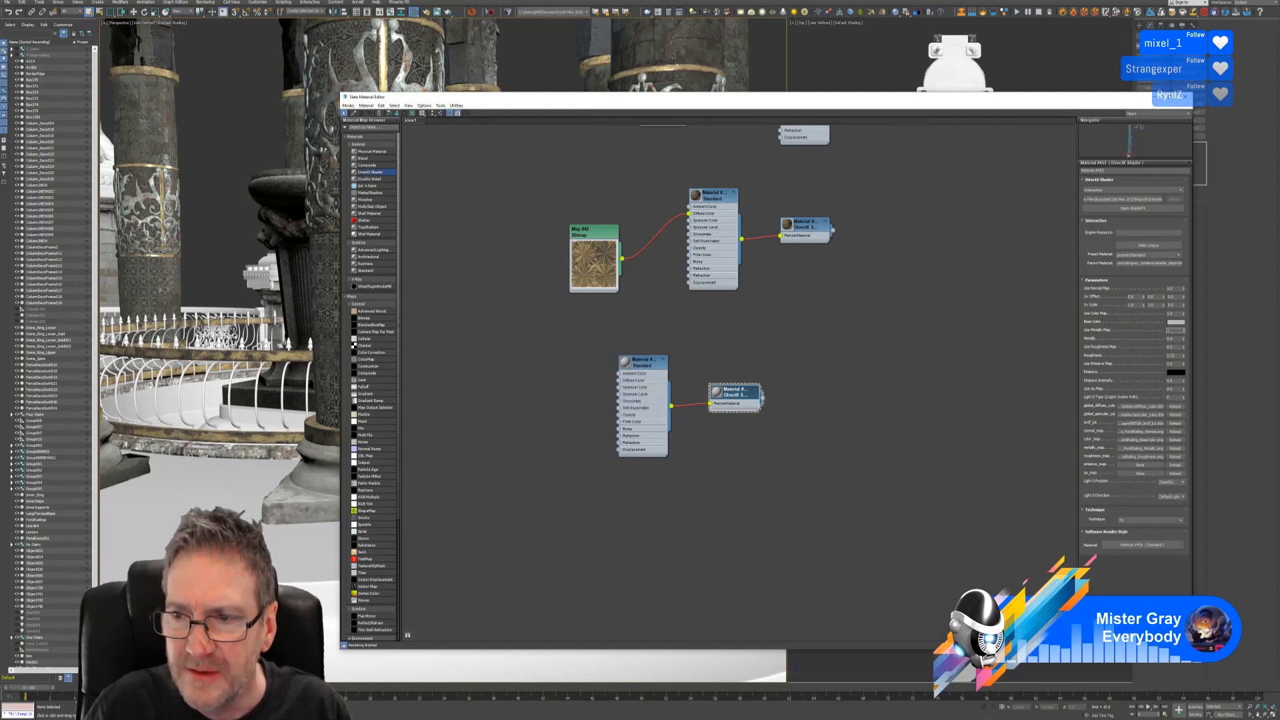
{"action": "type", "text": "1"}
{"action": "key", "text": "Tab"}
{"action": "type", "text": "1"}
{"action": "key", "text": "Tab"}
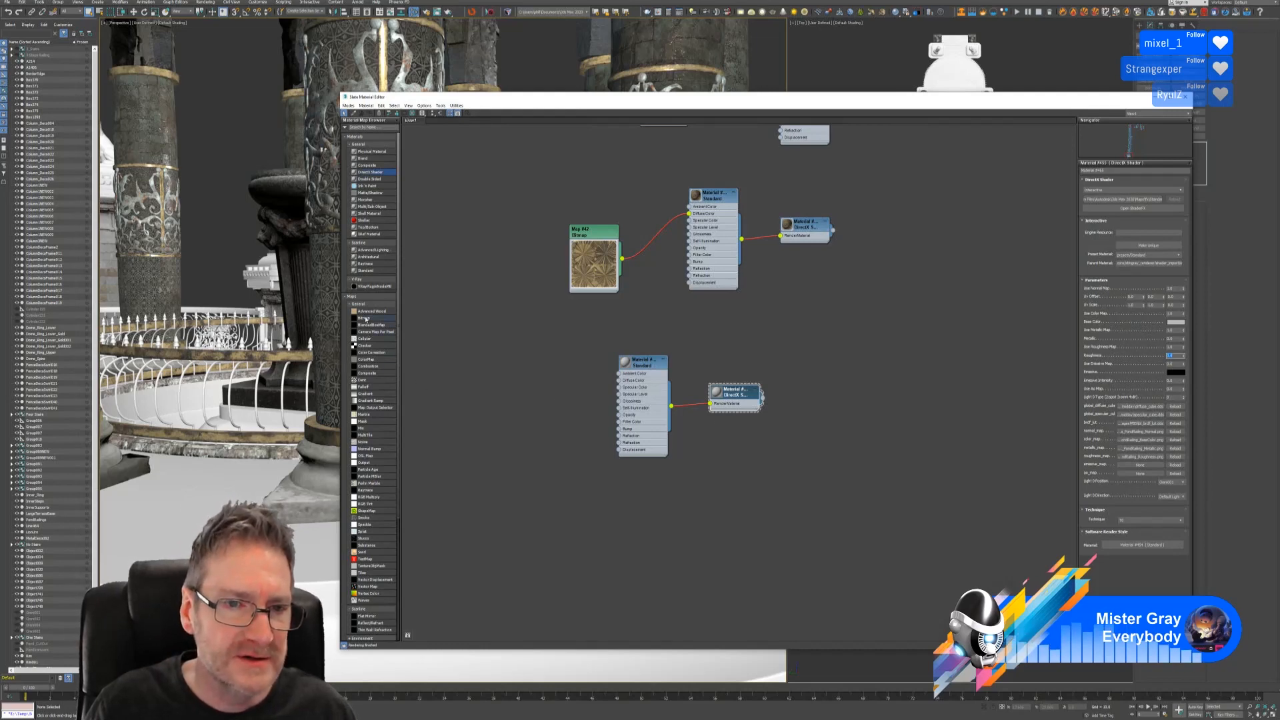
Add a Bitmap node with the PondRailing BaseColor image and connect it to the new Standard material's Diffuse Color.
{"action": "left_click_drag", "start_coordinate": [365, 319], "coordinate": [573, 365]}
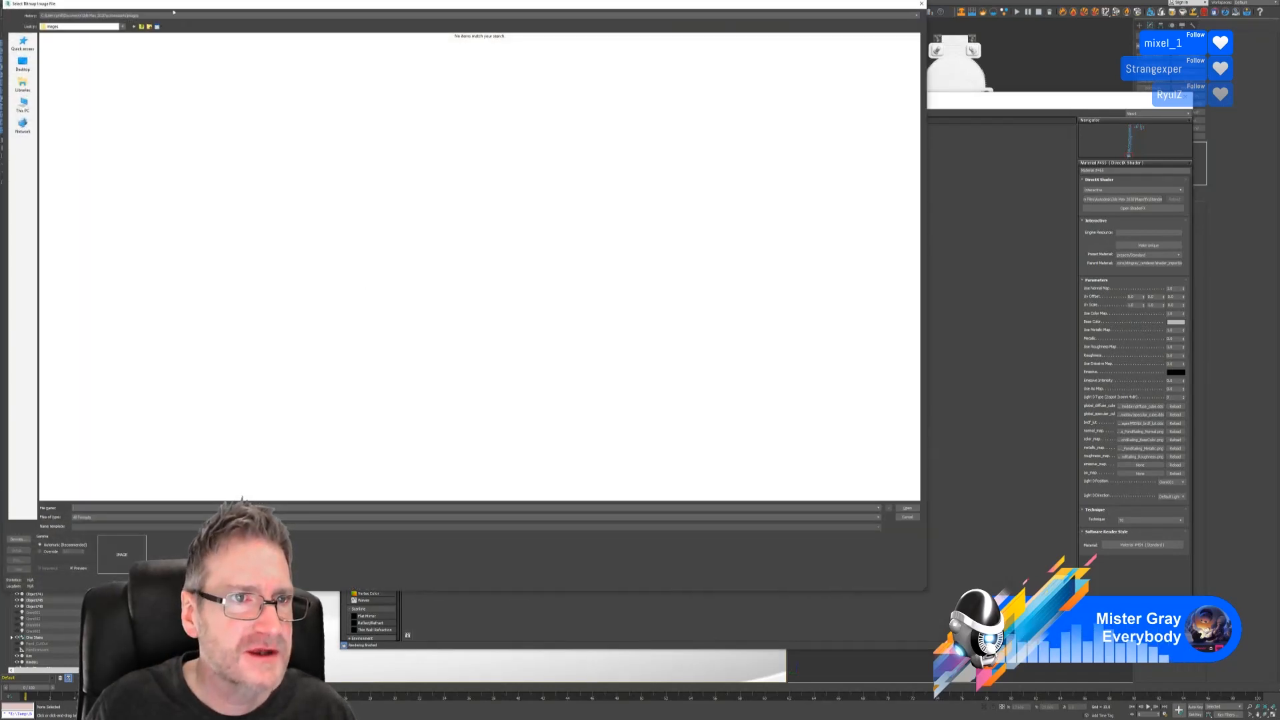
{"action": "left_click_drag", "start_coordinate": [173, 11], "coordinate": [379, 116]}
{"action": "left_click", "coordinate": [326, 121]}
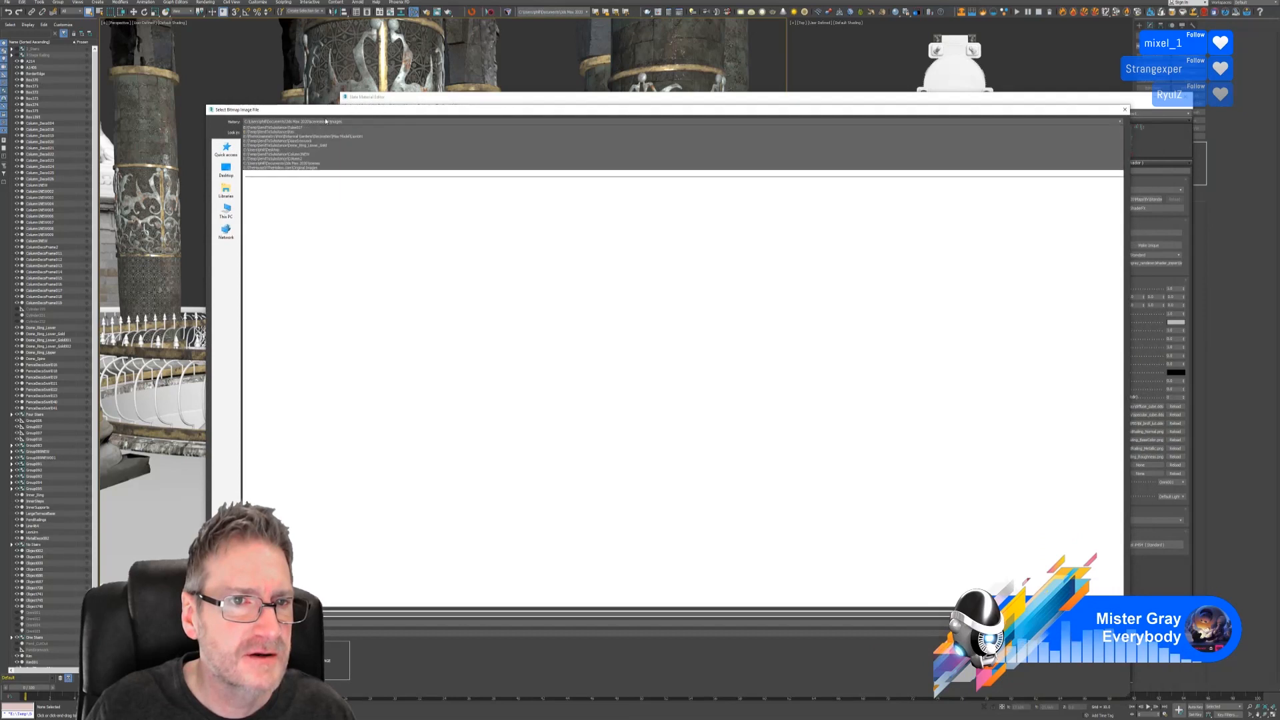
{"action": "left_click", "coordinate": [305, 133]}
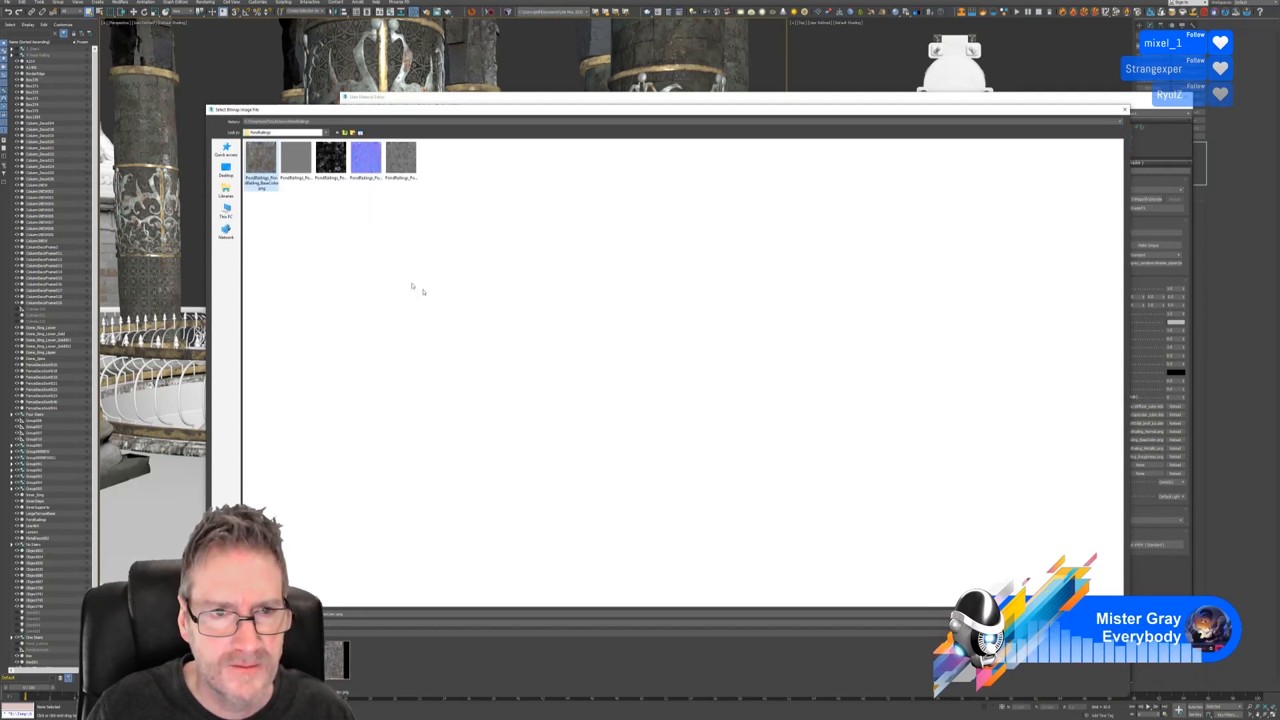
{"action": "double_click", "coordinate": [269, 167]}
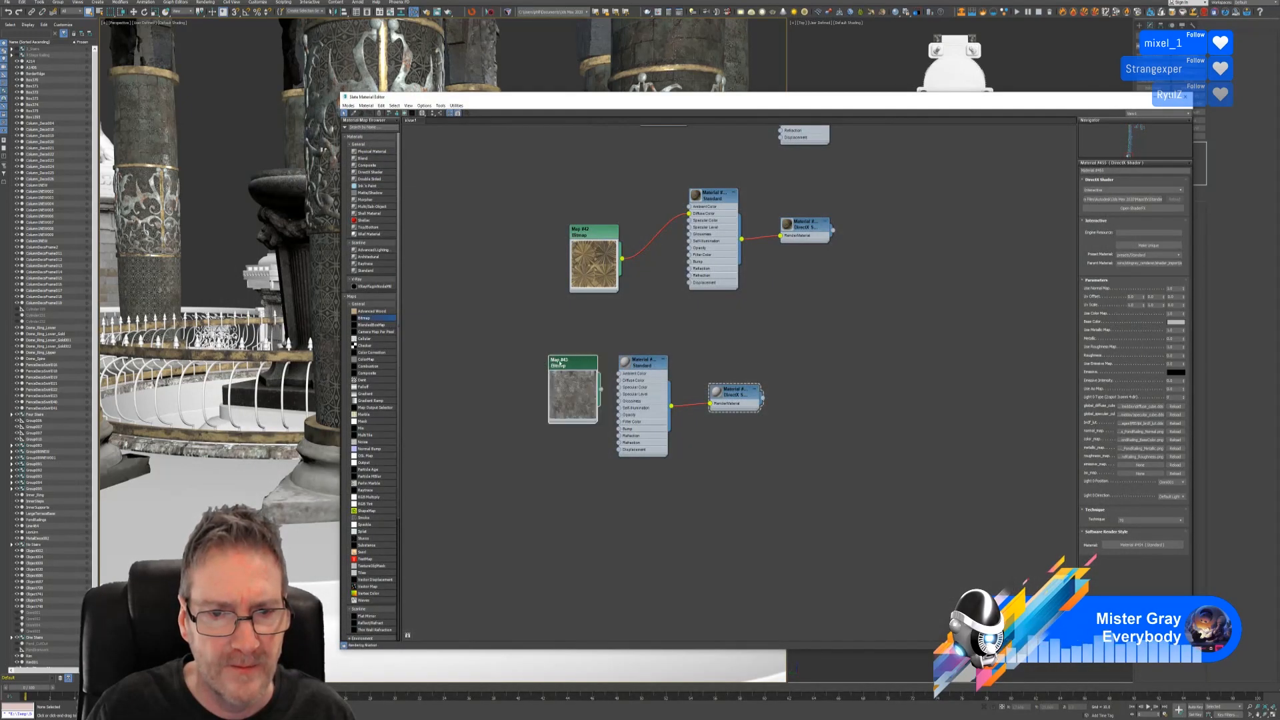
{"action": "left_click_drag", "start_coordinate": [560, 364], "coordinate": [619, 381]}
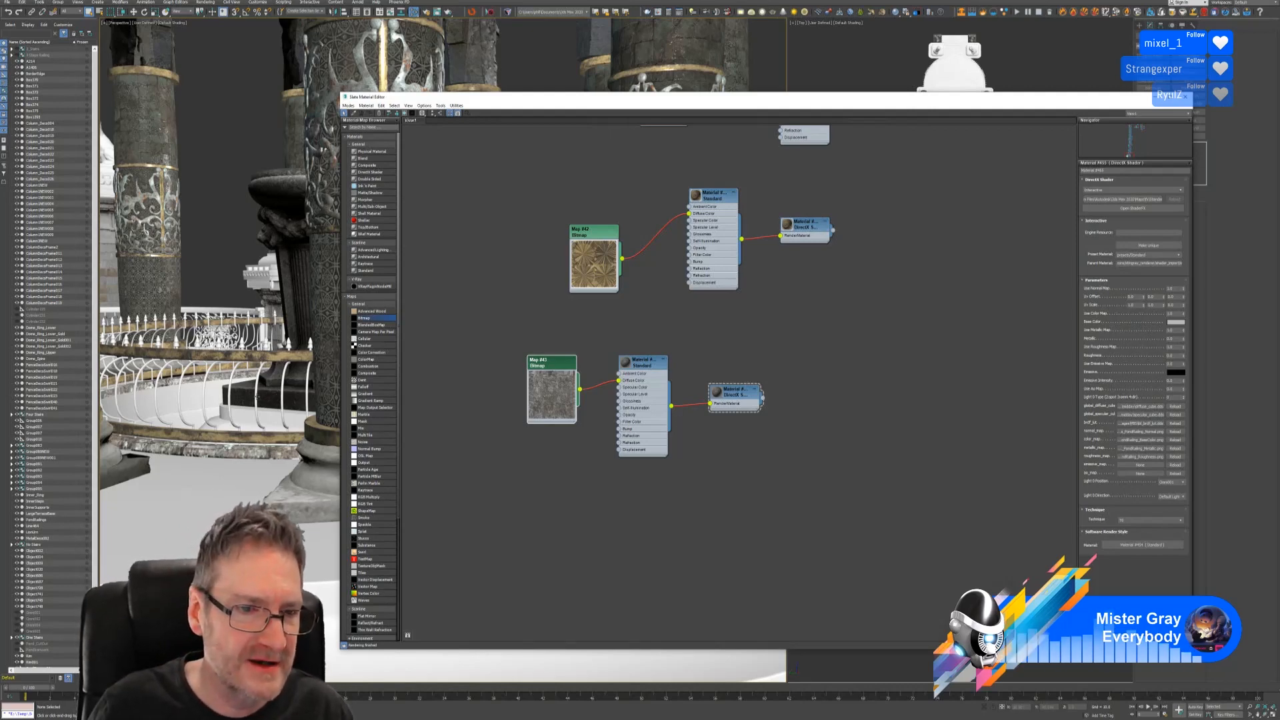
Select the inner pond railing in the scene and assign the new Standard material to it.
{"action": "left_click", "coordinate": [258, 395]}
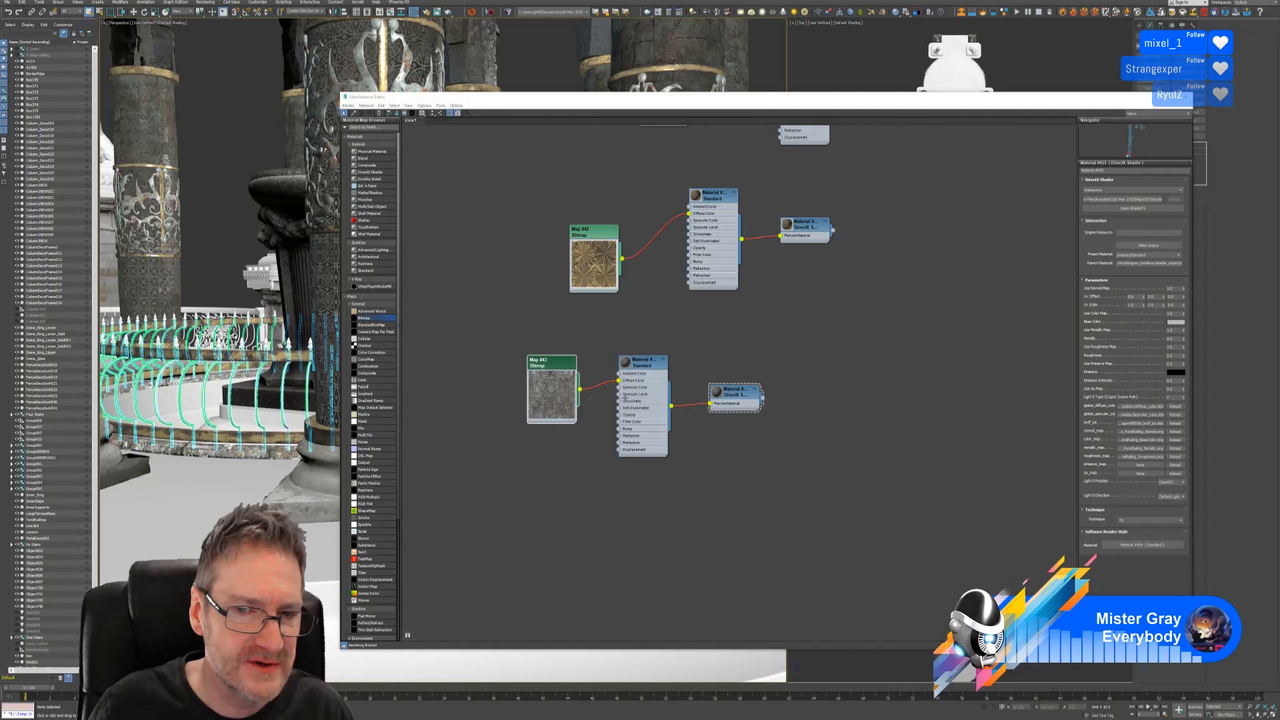
{"action": "right_click", "coordinate": [642, 366]}
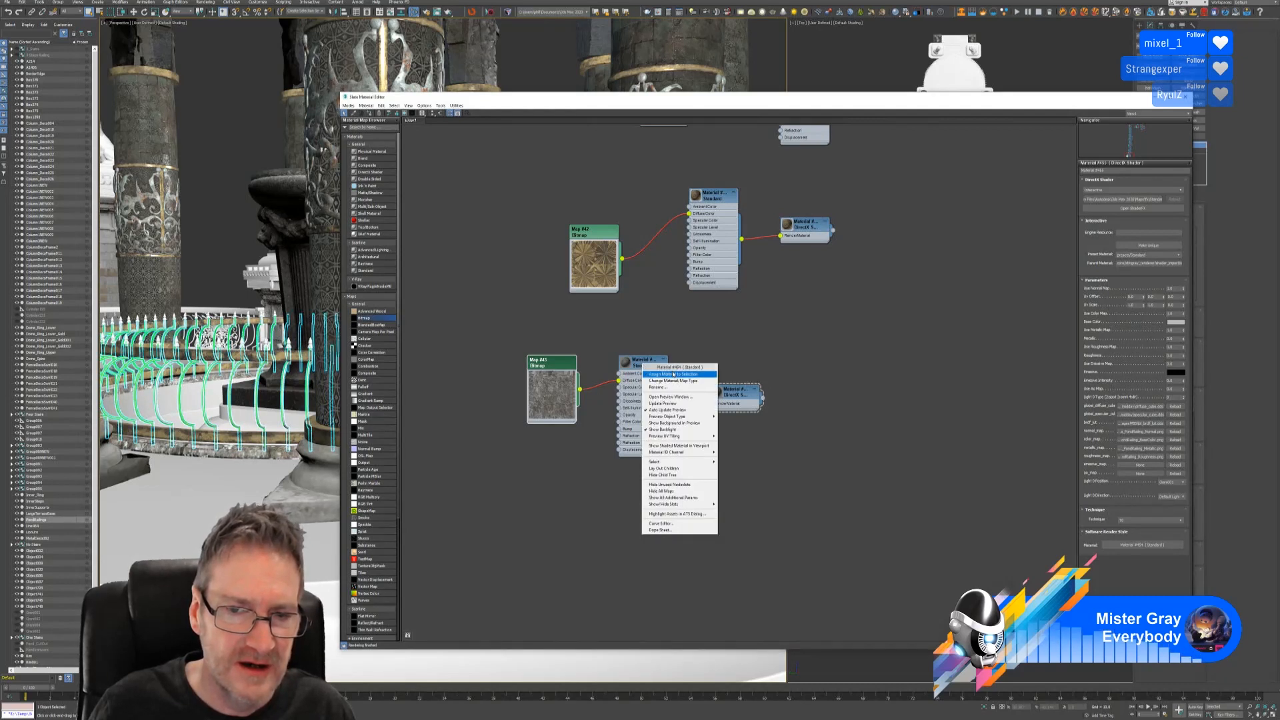
{"action": "left_click", "coordinate": [673, 374]}
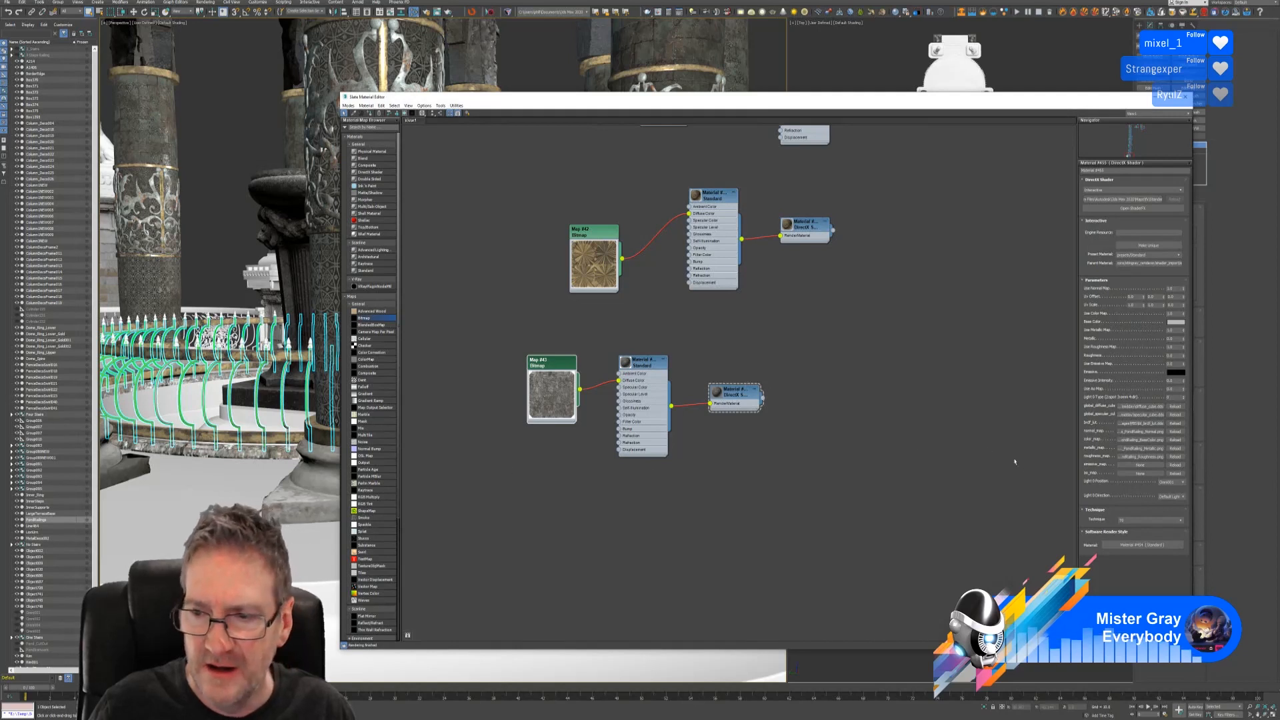
{"action": "left_click", "coordinate": [745, 395]}
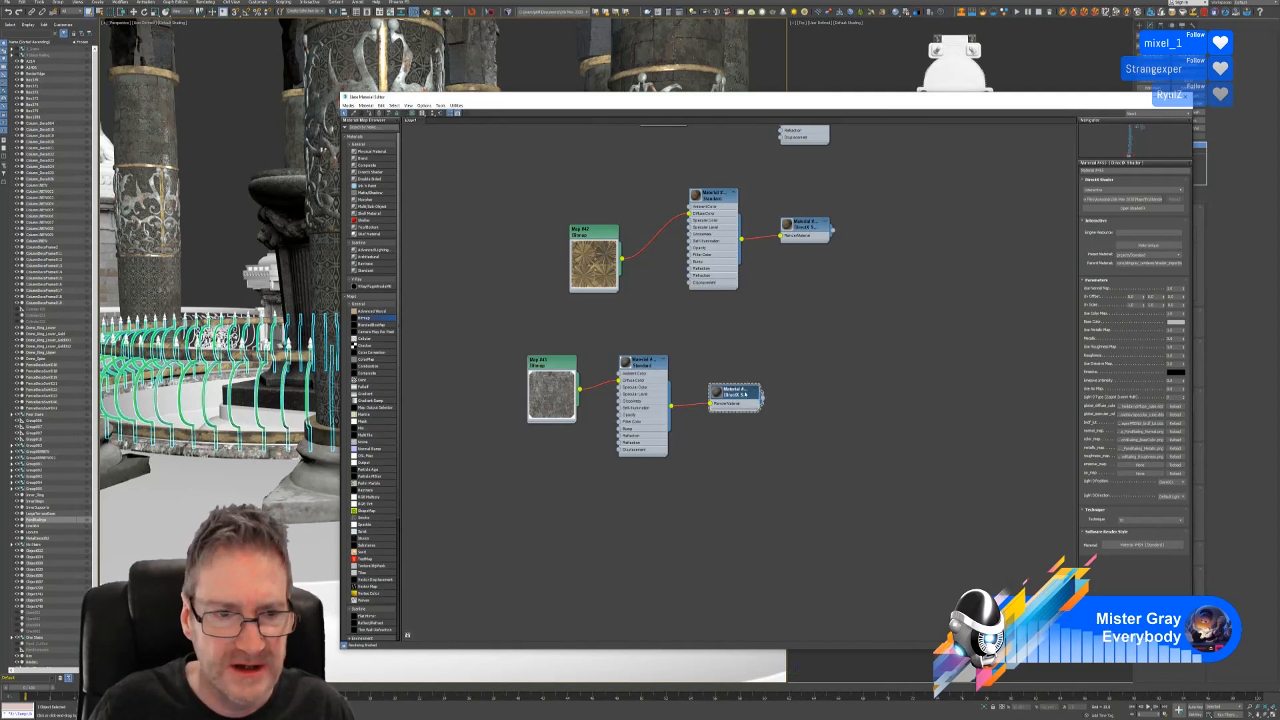
Examine the railing's material close up in the perspective view with the Slate Material Editor closed, and reopen the editor.
{"action": "left_click", "coordinate": [232, 231]}
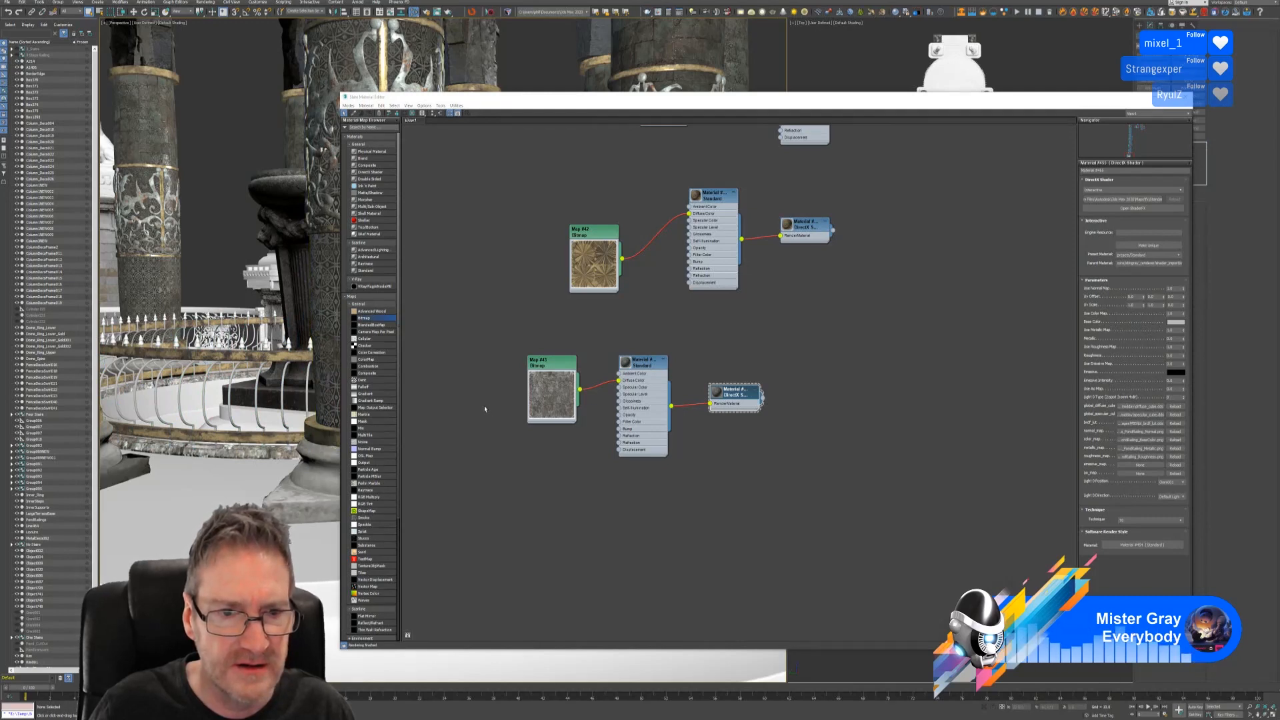
{"action": "middle_click_drag", "start_coordinate": [205, 280], "coordinate": [200, 280]}
{"action": "scroll", "coordinate": [233, 362], "scroll_direction": "up", "scroll_amount": 4}
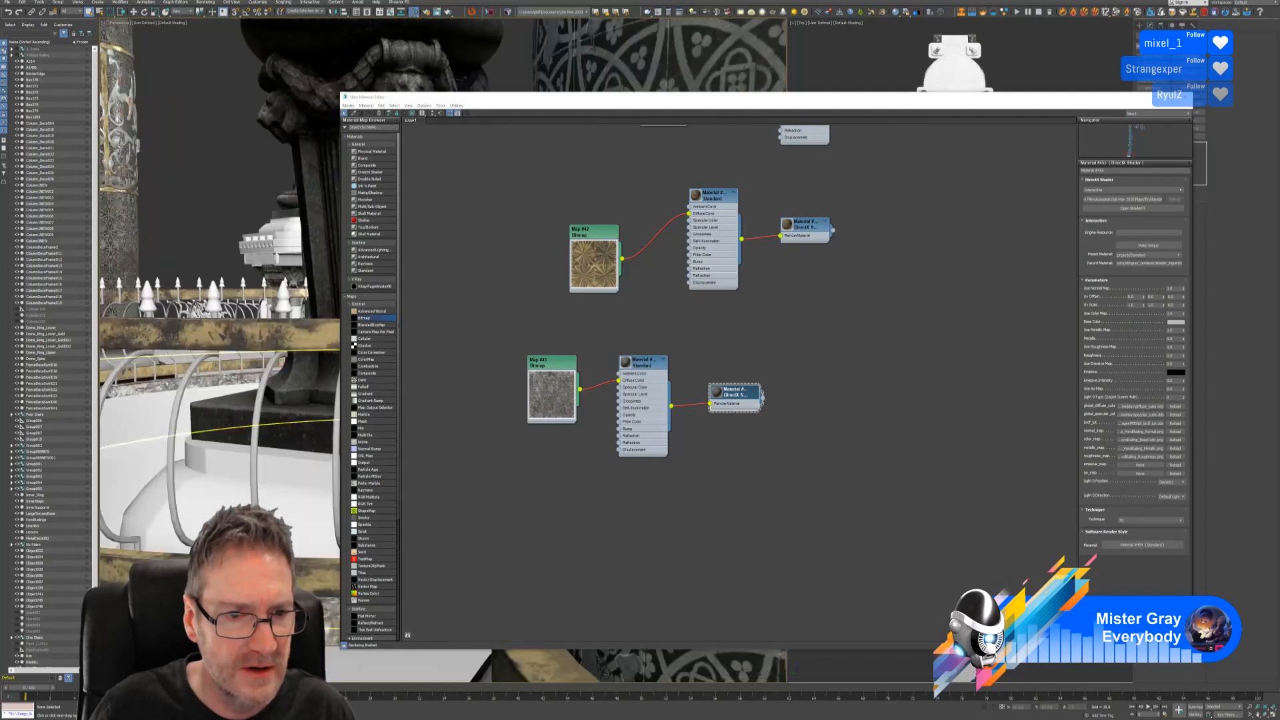
{"action": "scroll", "coordinate": [246, 377], "scroll_direction": "down", "scroll_amount": 4}
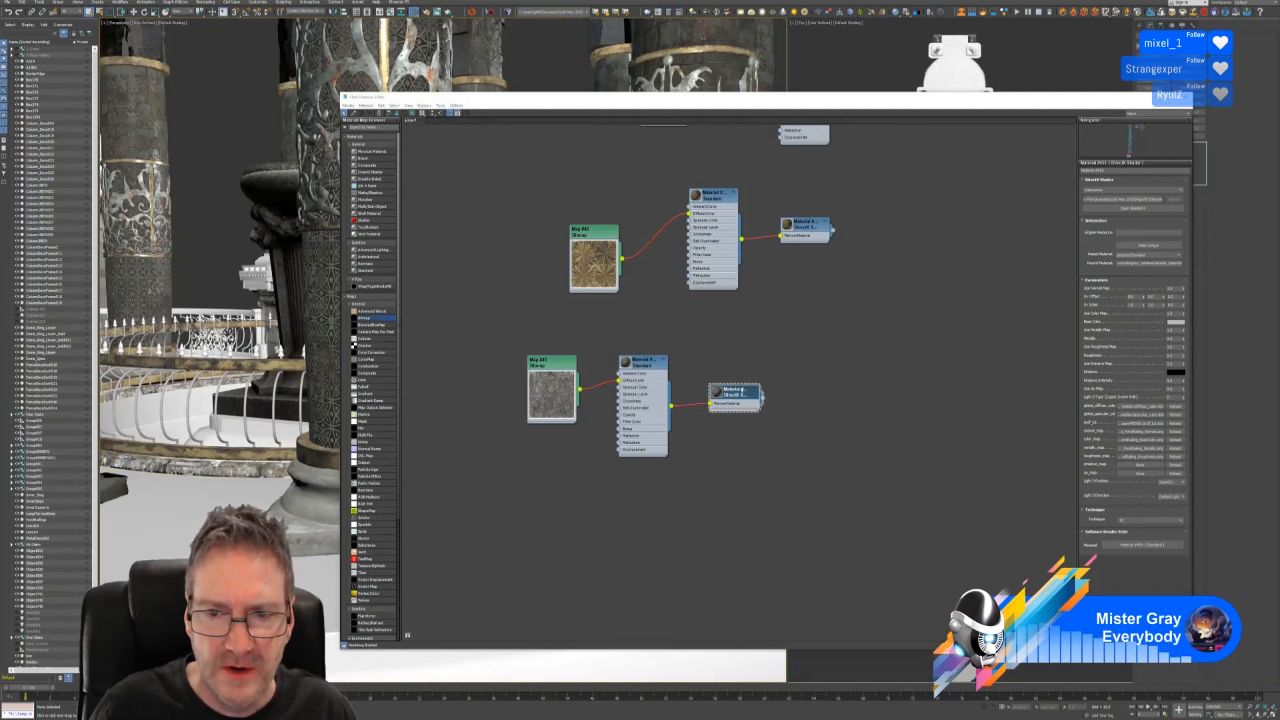
{"action": "left_click", "coordinate": [737, 392]}
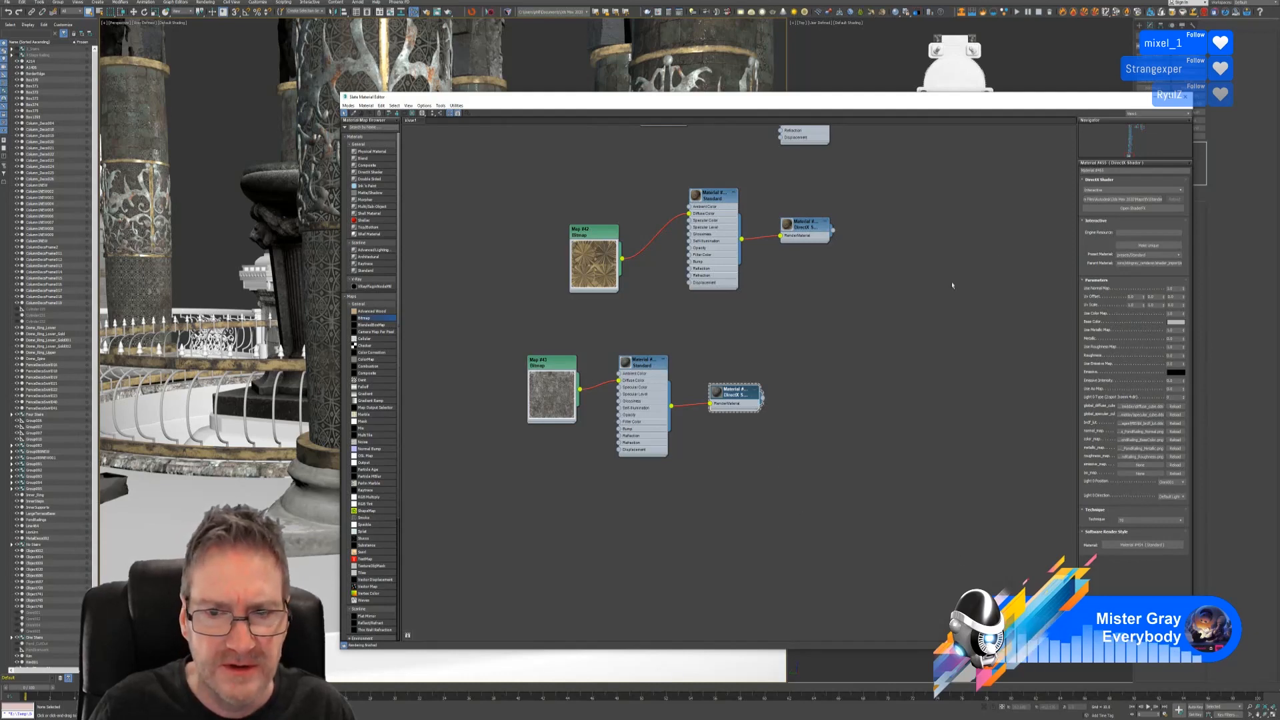
{"action": "left_click", "coordinate": [1181, 99]}
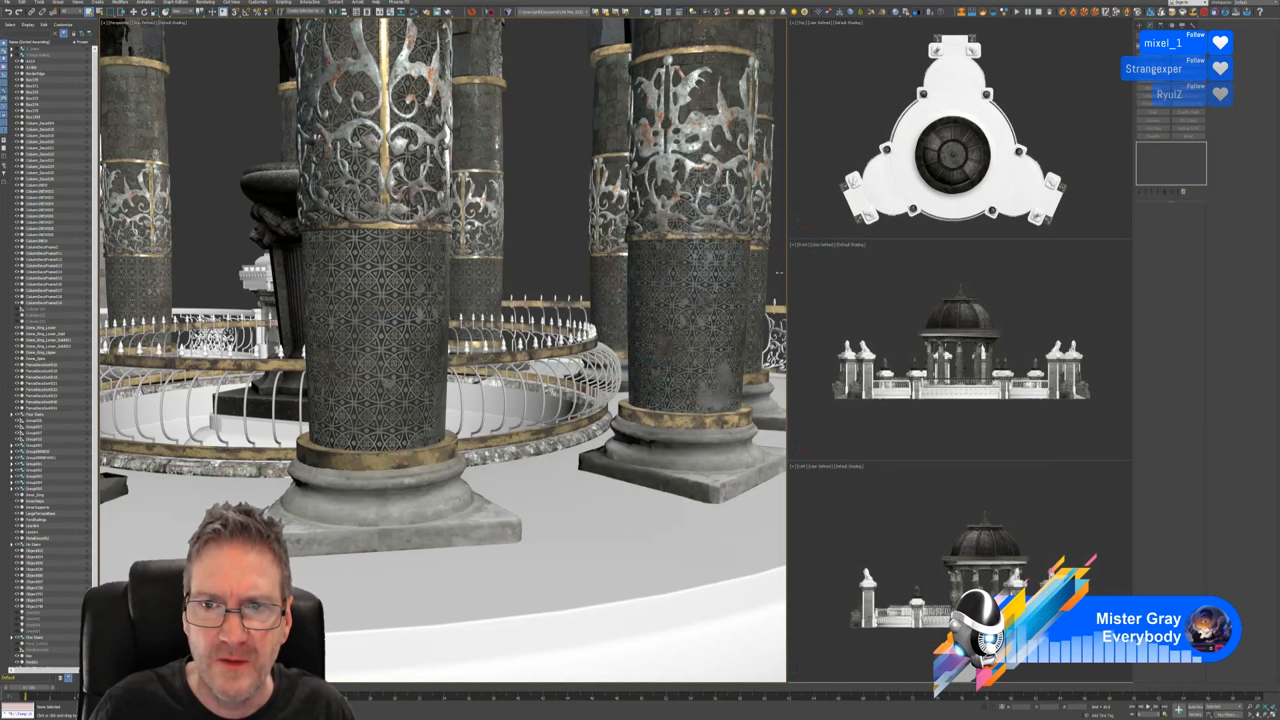
{"action": "middle_click_drag", "start_coordinate": [501, 338], "coordinate": [521, 363]}
{"action": "scroll", "coordinate": [307, 457], "scroll_direction": "up", "scroll_amount": 4}
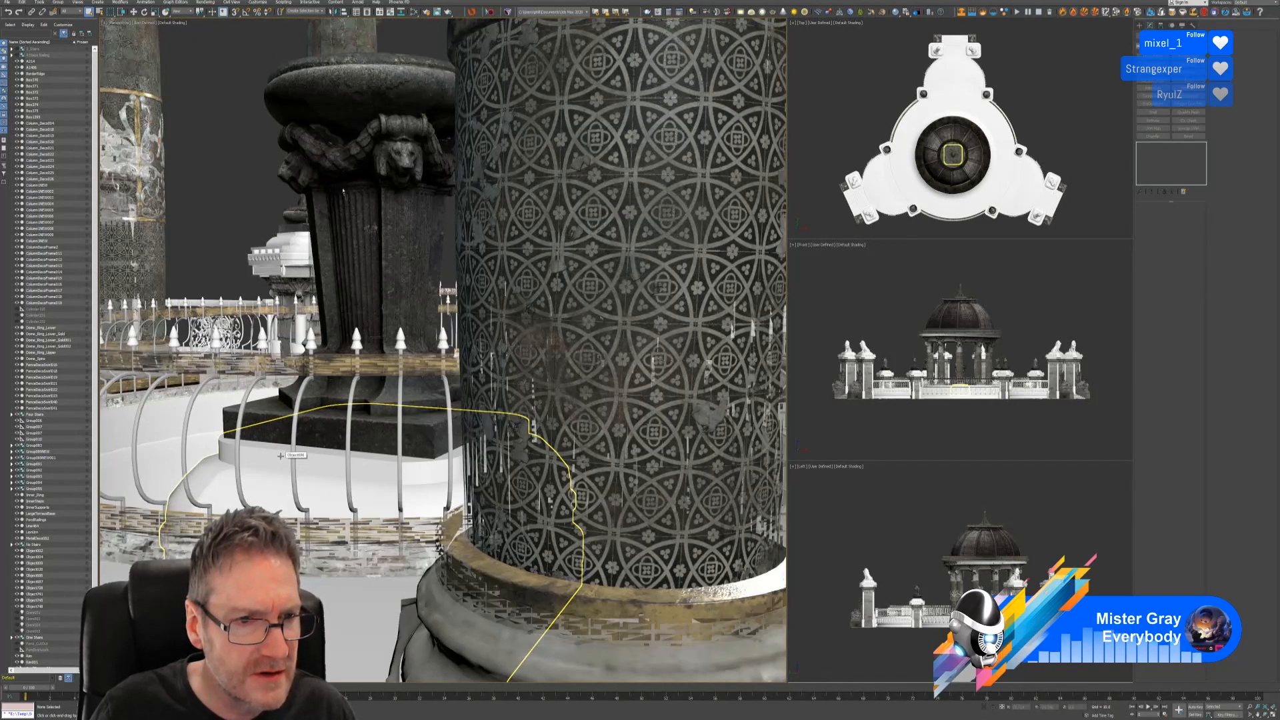
{"action": "scroll", "coordinate": [280, 456], "scroll_direction": "down", "scroll_amount": 4}
{"action": "middle_click_drag", "start_coordinate": [539, 249], "coordinate": [584, 267]}
{"action": "left_click", "coordinate": [386, 41]}
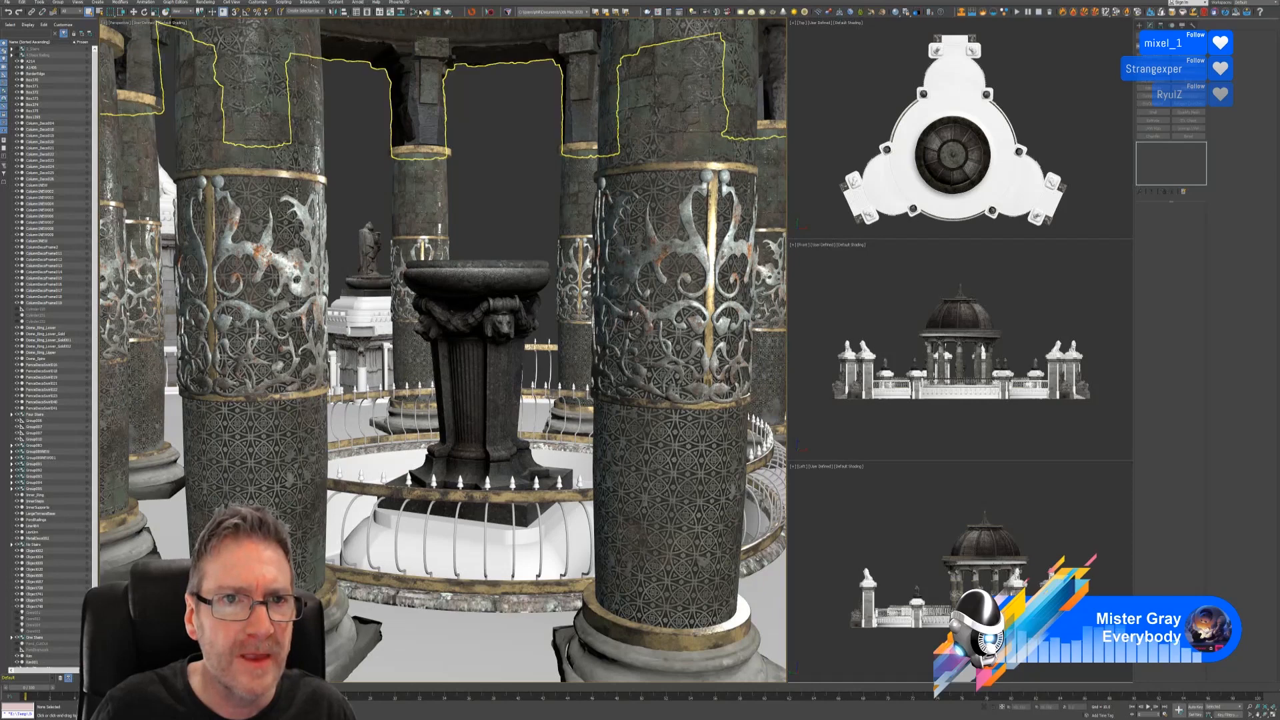
{"action": "left_click", "coordinate": [414, 11]}
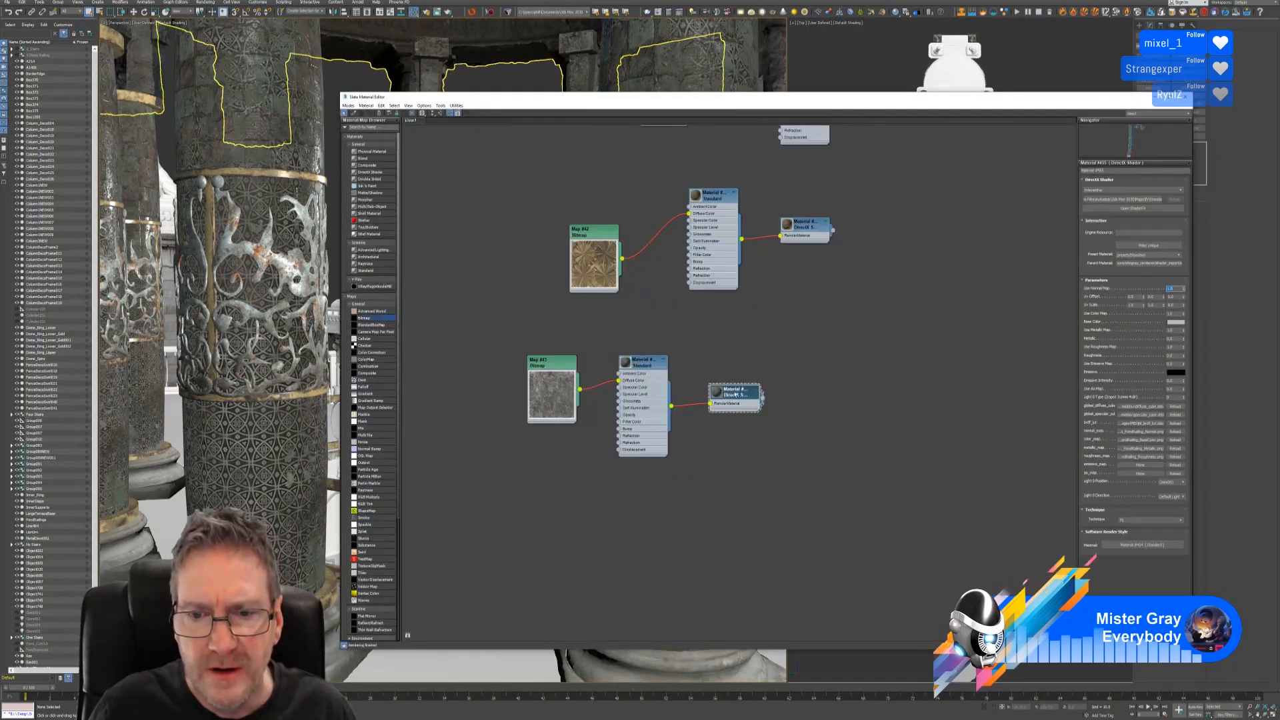
Select the inner pond railing in the scene and assign its DirectX Shader material, fed by the PondRailing Standard material, to it.
{"action": "left_click", "coordinate": [741, 392]}
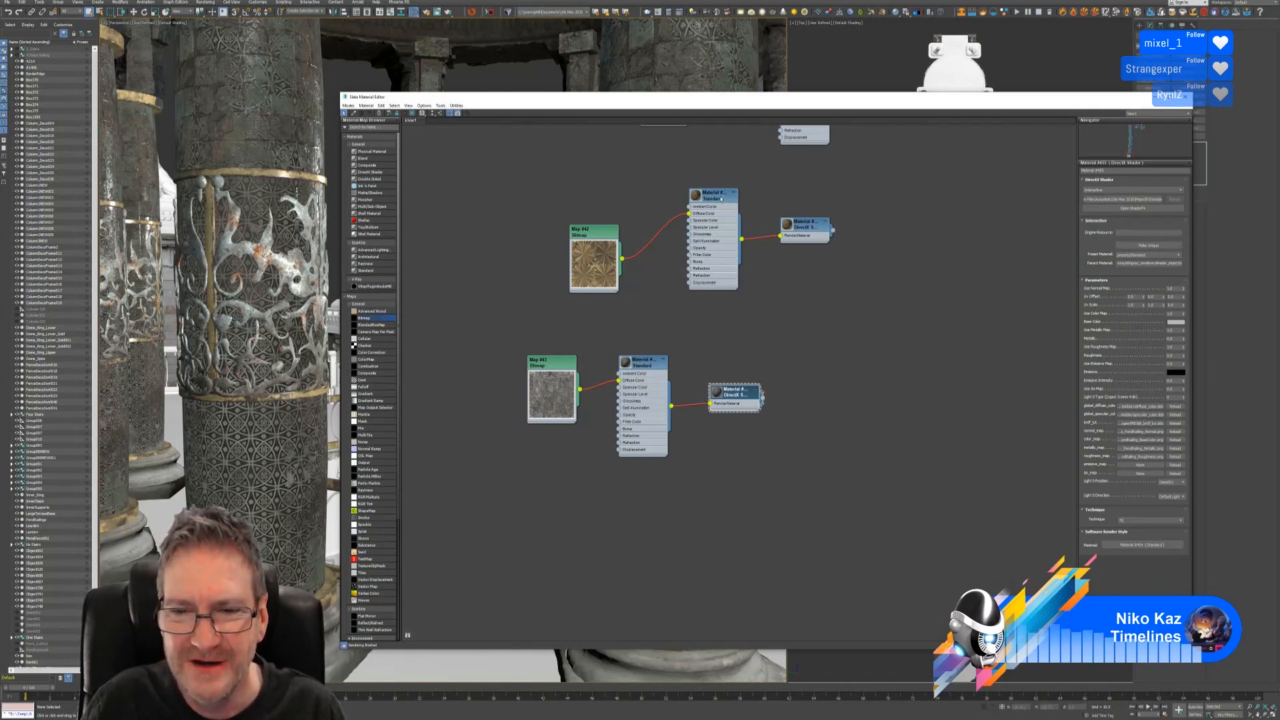
{"action": "left_click", "coordinate": [802, 226]}
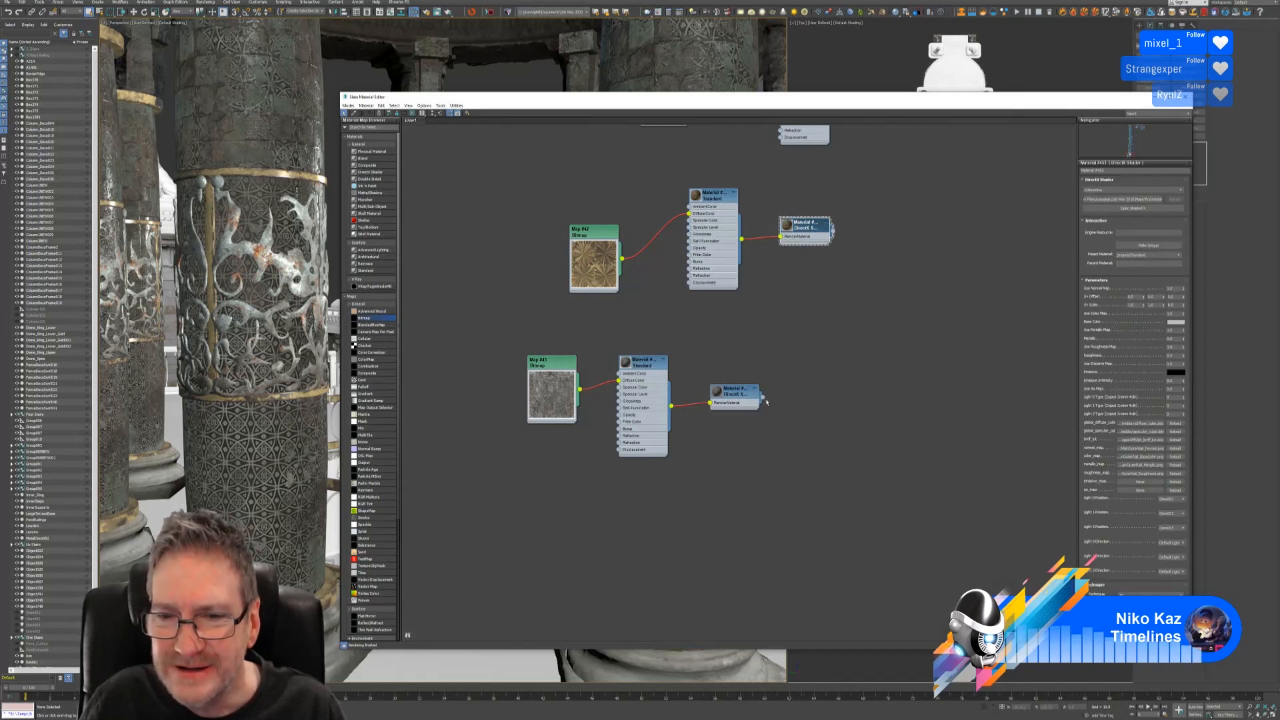
{"action": "left_click", "coordinate": [738, 393]}
{"action": "left_click", "coordinate": [742, 395]}
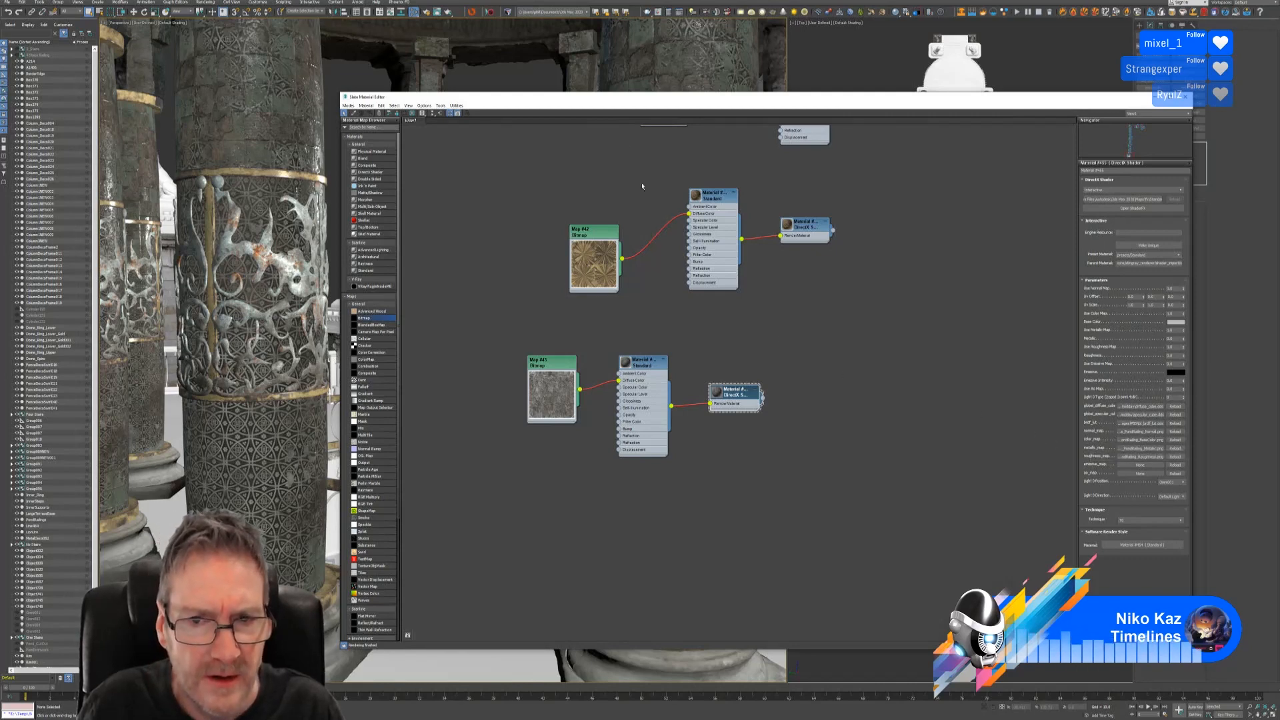
{"action": "left_click_drag", "start_coordinate": [620, 93], "coordinate": [687, 83]}
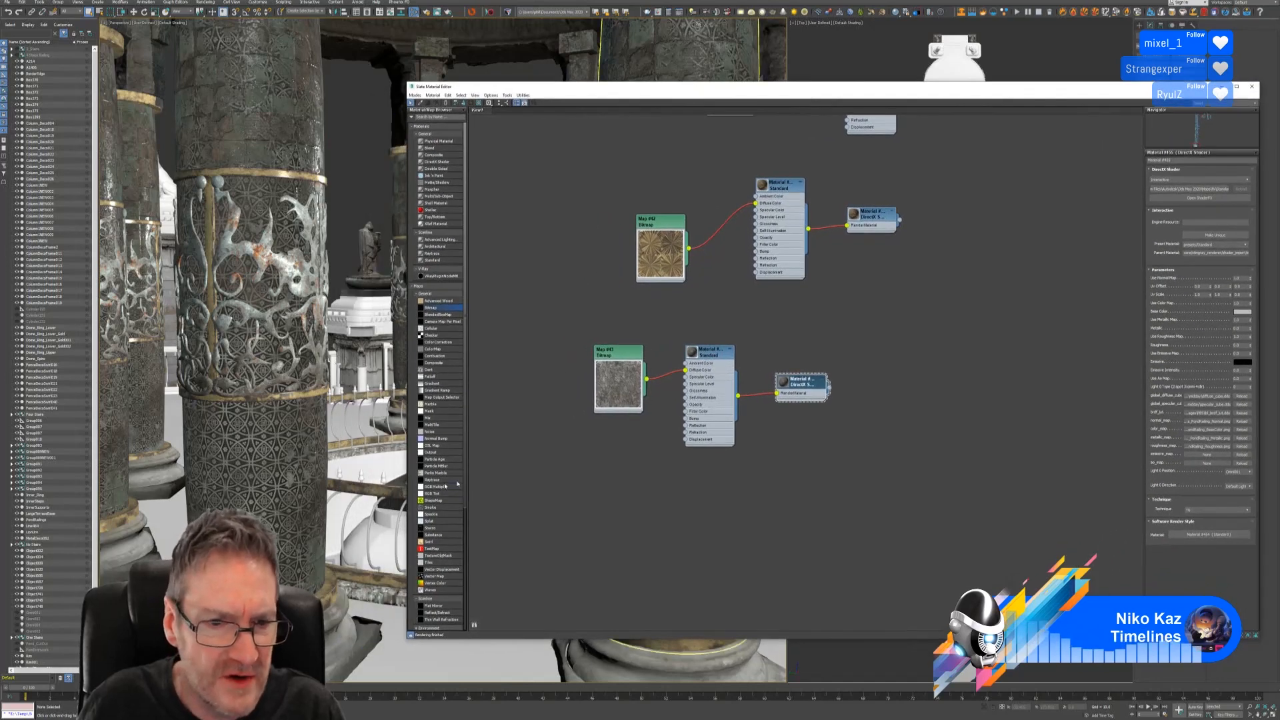
{"action": "left_click", "coordinate": [345, 512]}
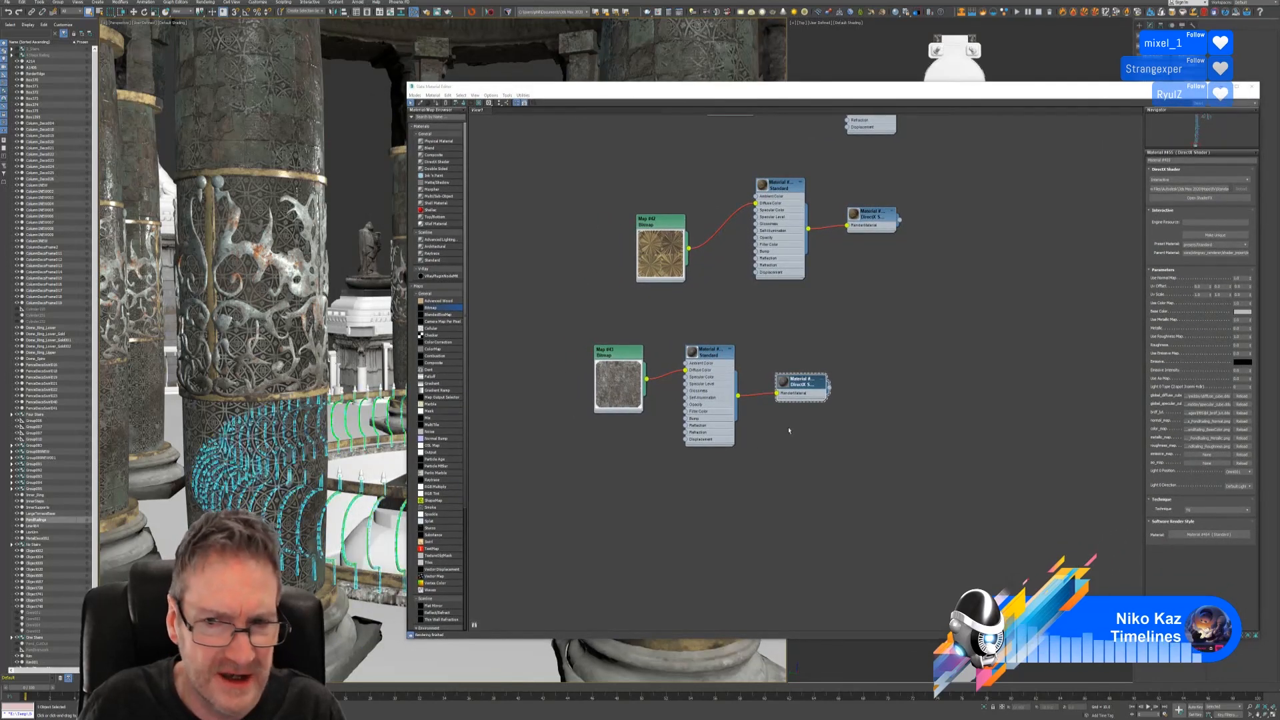
{"action": "left_click", "coordinate": [802, 384]}
{"action": "right_click", "coordinate": [803, 385]}
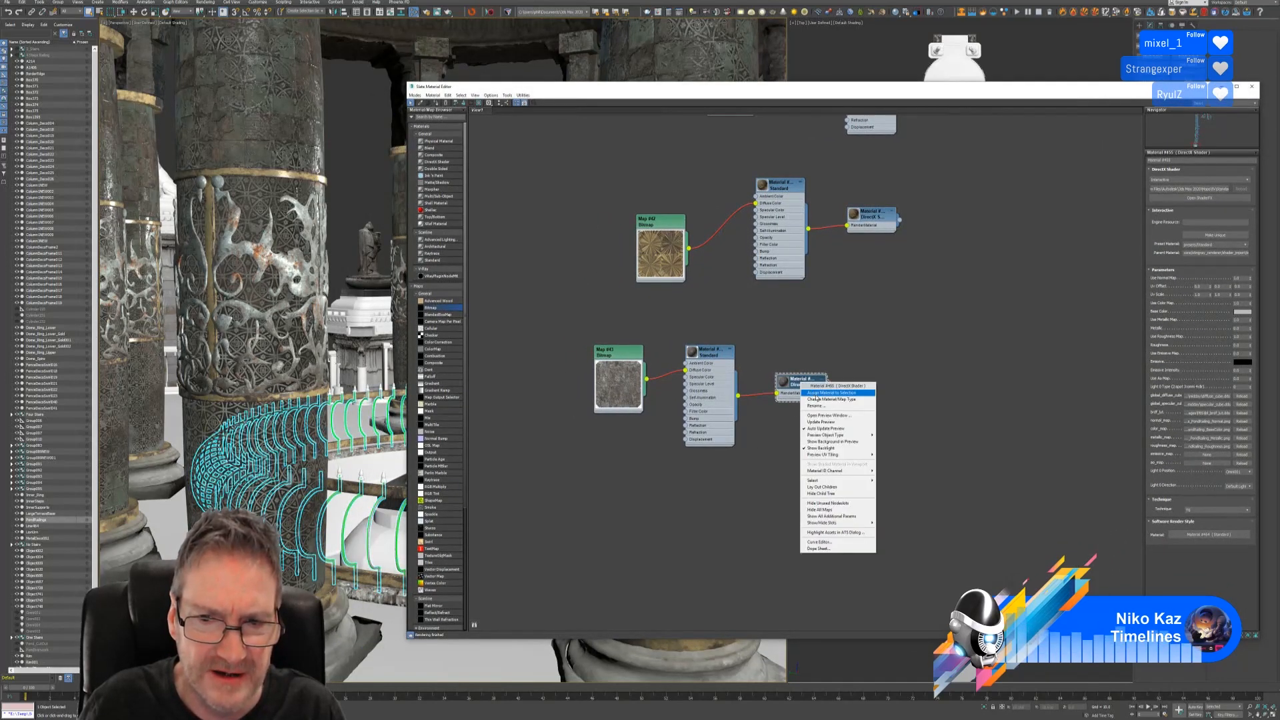
{"action": "left_click", "coordinate": [816, 393]}
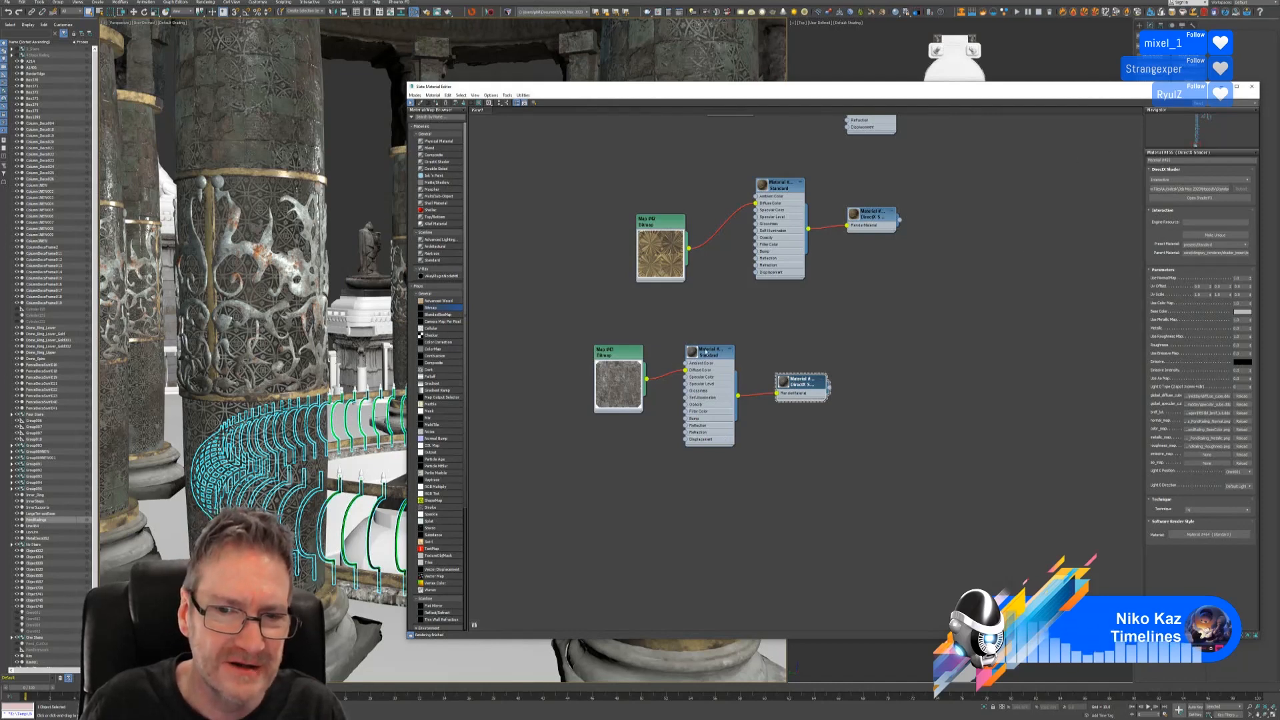
Clear the scene selection and inspect the railing's newly assigned material close up in the perspective view.
{"action": "left_click", "coordinate": [705, 351]}
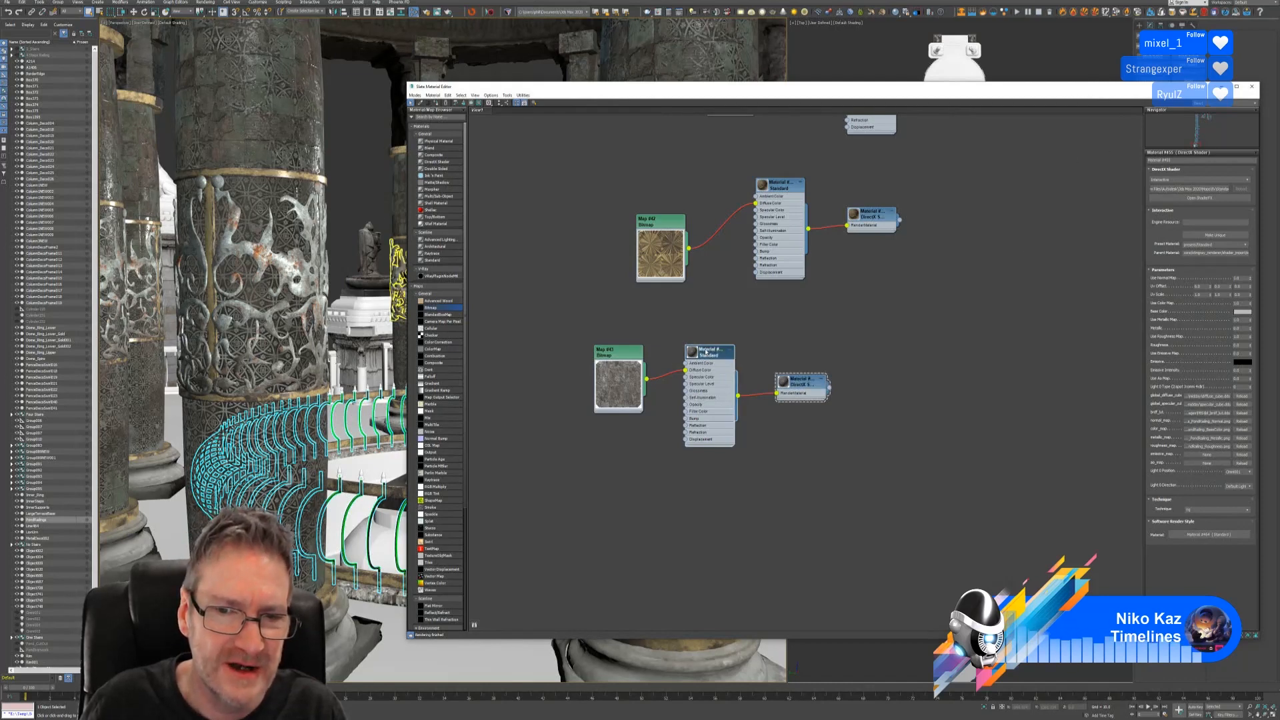
{"action": "left_click", "coordinate": [802, 385]}
{"action": "left_click", "coordinate": [522, 320]}
{"action": "left_click", "coordinate": [368, 188]}
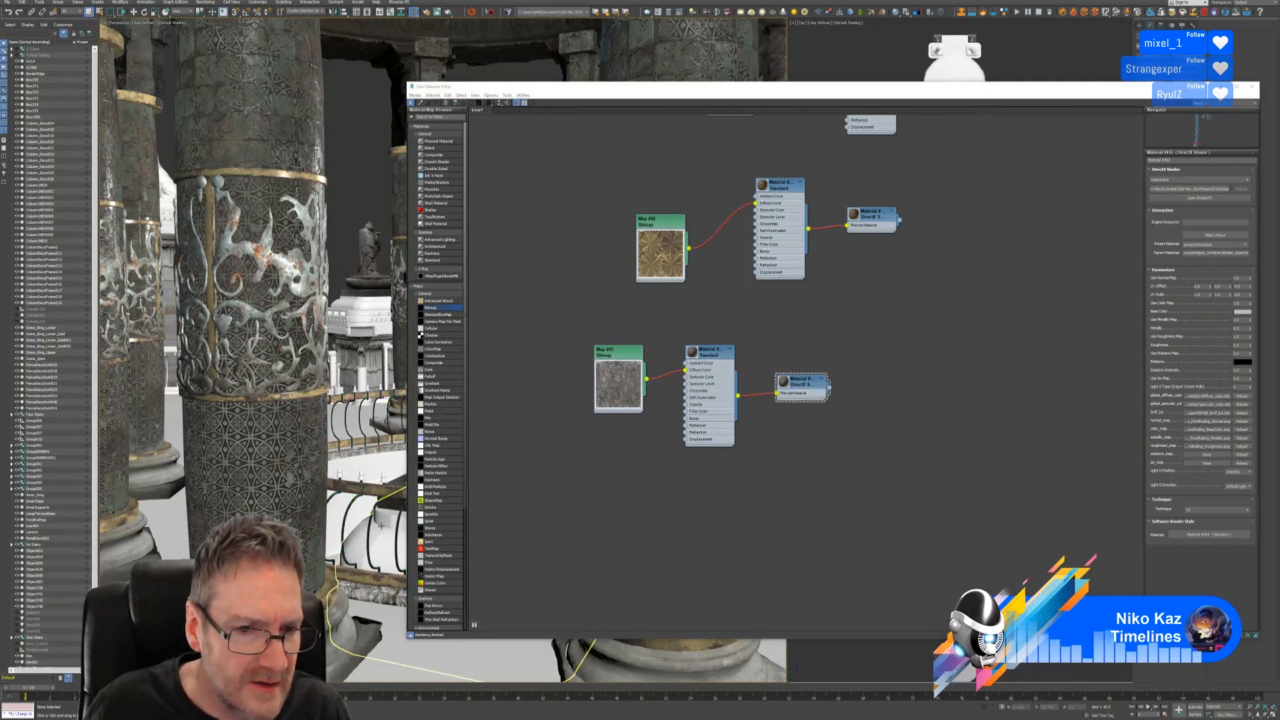
{"action": "scroll", "coordinate": [381, 526], "scroll_direction": "up", "scroll_amount": 3}
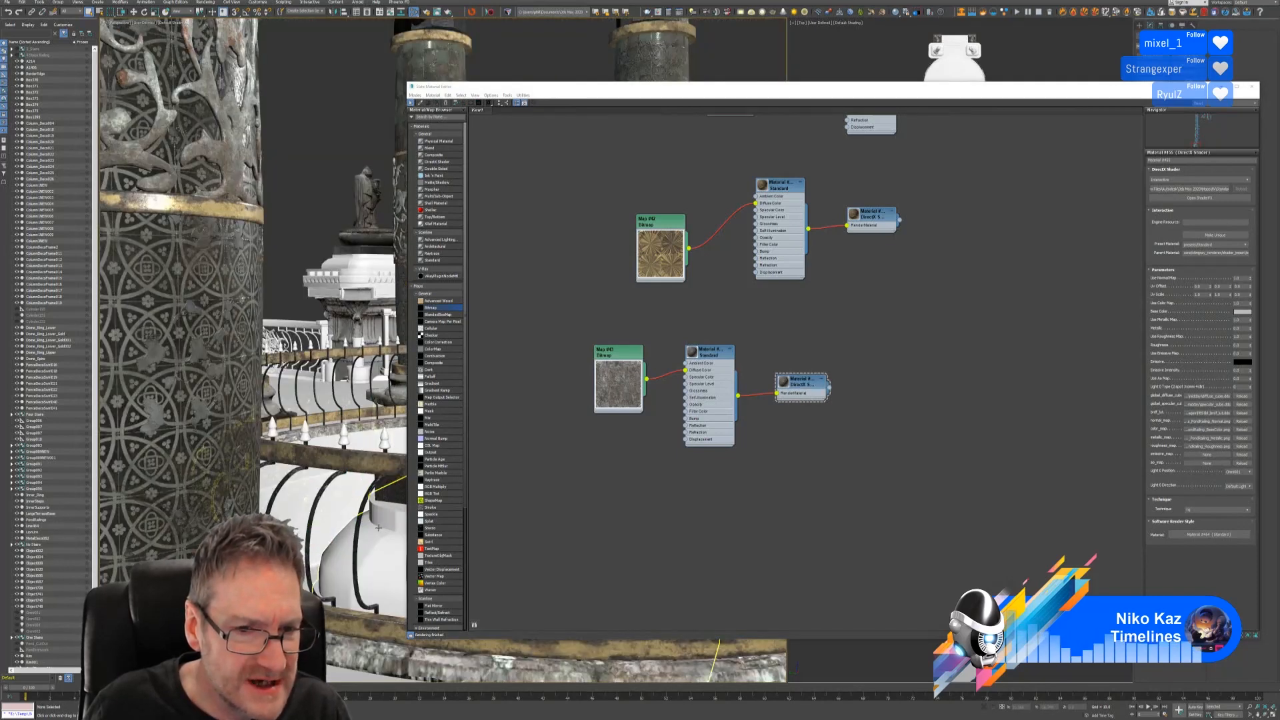
Open the railing material's ShaderFX graph in an enlarged window and set the Standard Base node's Lights to 3.
{"action": "left_click", "coordinate": [806, 384]}
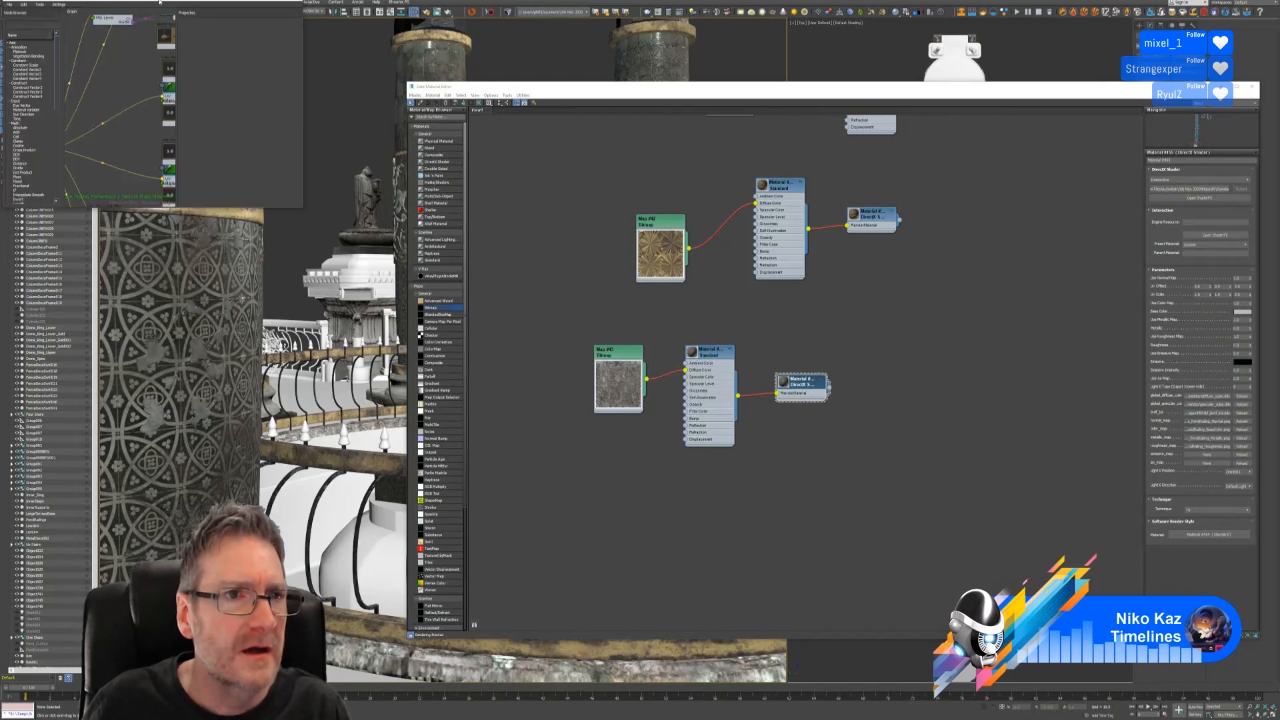
{"action": "left_click_drag", "start_coordinate": [159, 2], "coordinate": [358, 88]}
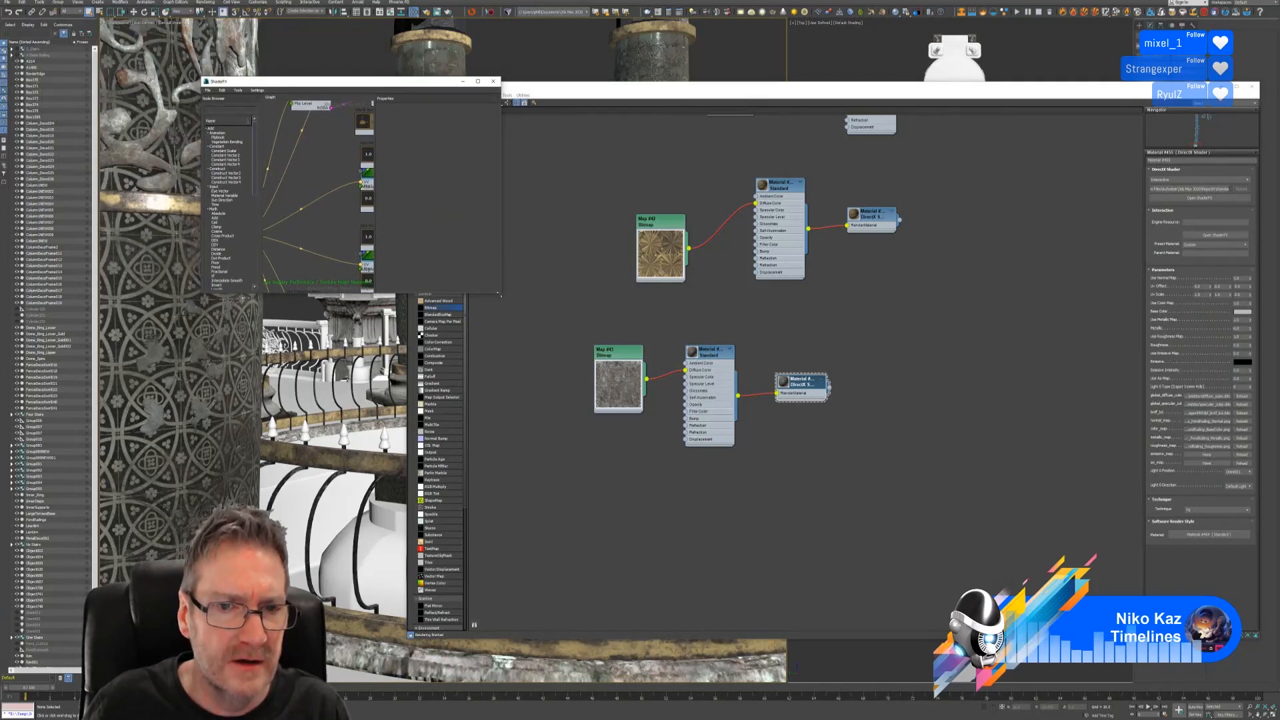
{"action": "left_click_drag", "start_coordinate": [499, 293], "coordinate": [785, 484]}
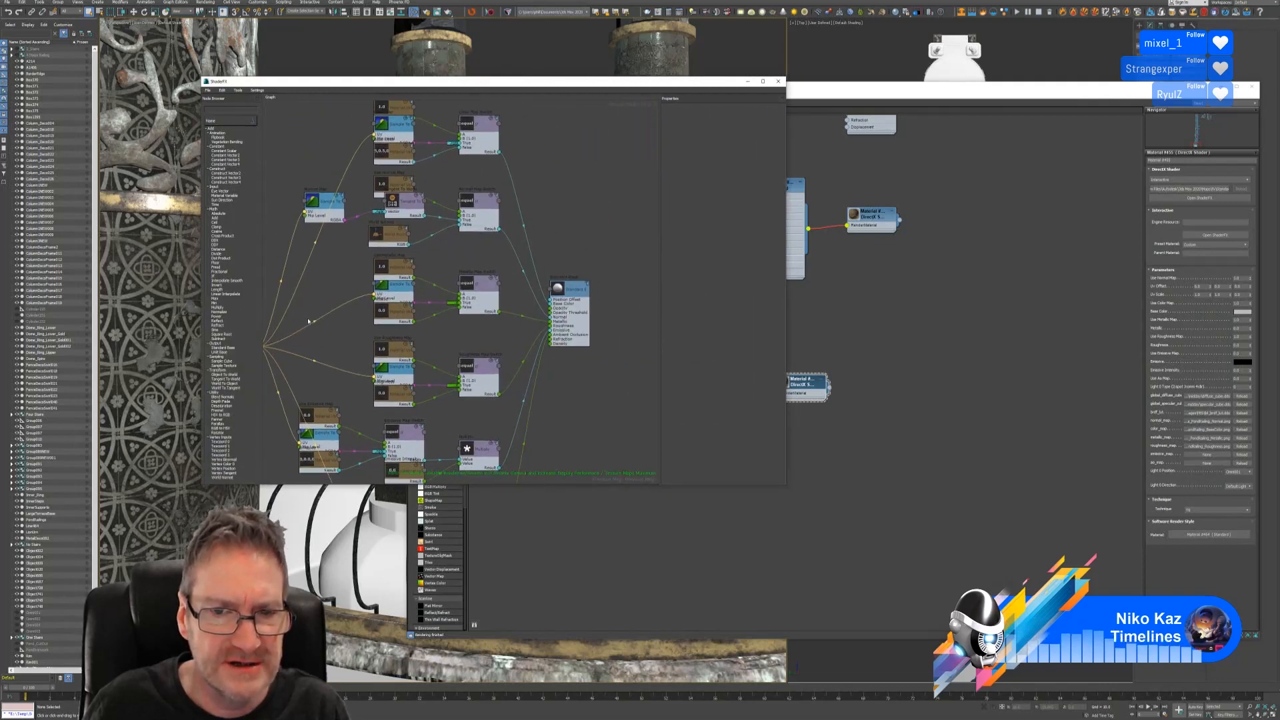
{"action": "scroll", "coordinate": [515, 315], "scroll_direction": "up", "scroll_amount": 4}
{"action": "left_click", "coordinate": [608, 283]}
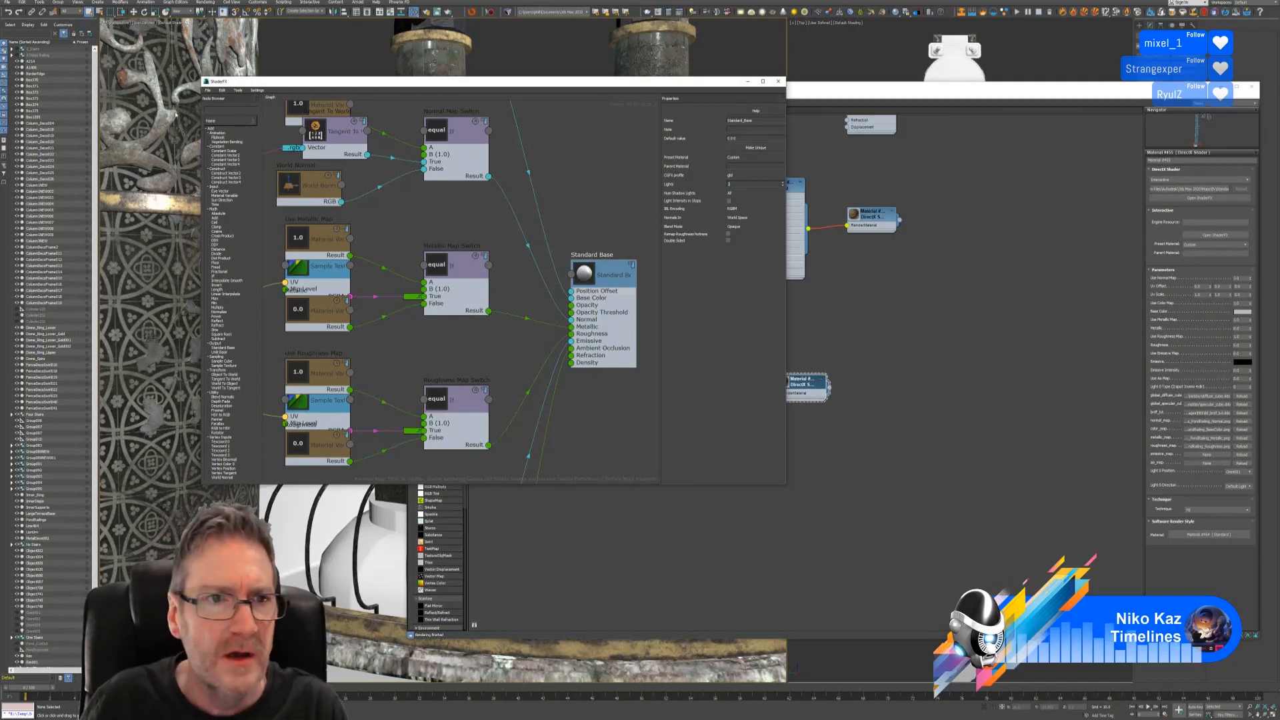
{"action": "type", "text": "3"}
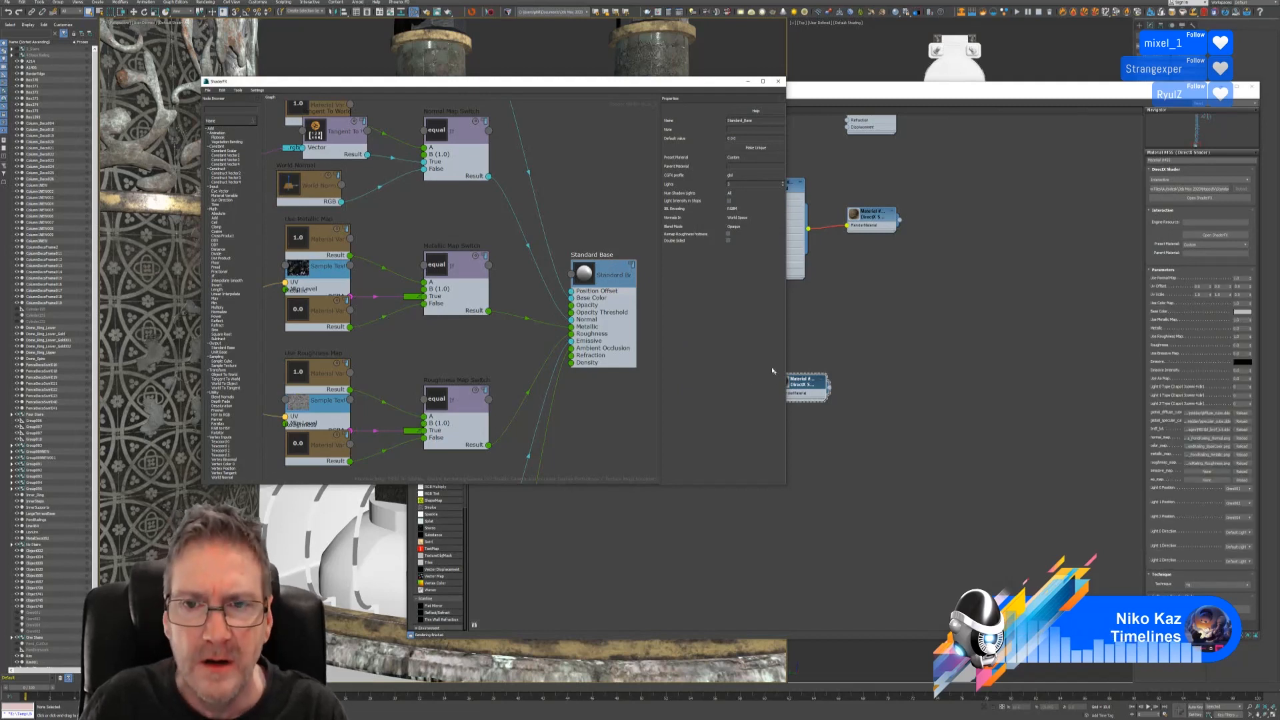
Export the ShaderFX graph as PondRailing and close the ShaderFX editor.
{"action": "left_click", "coordinate": [212, 91]}
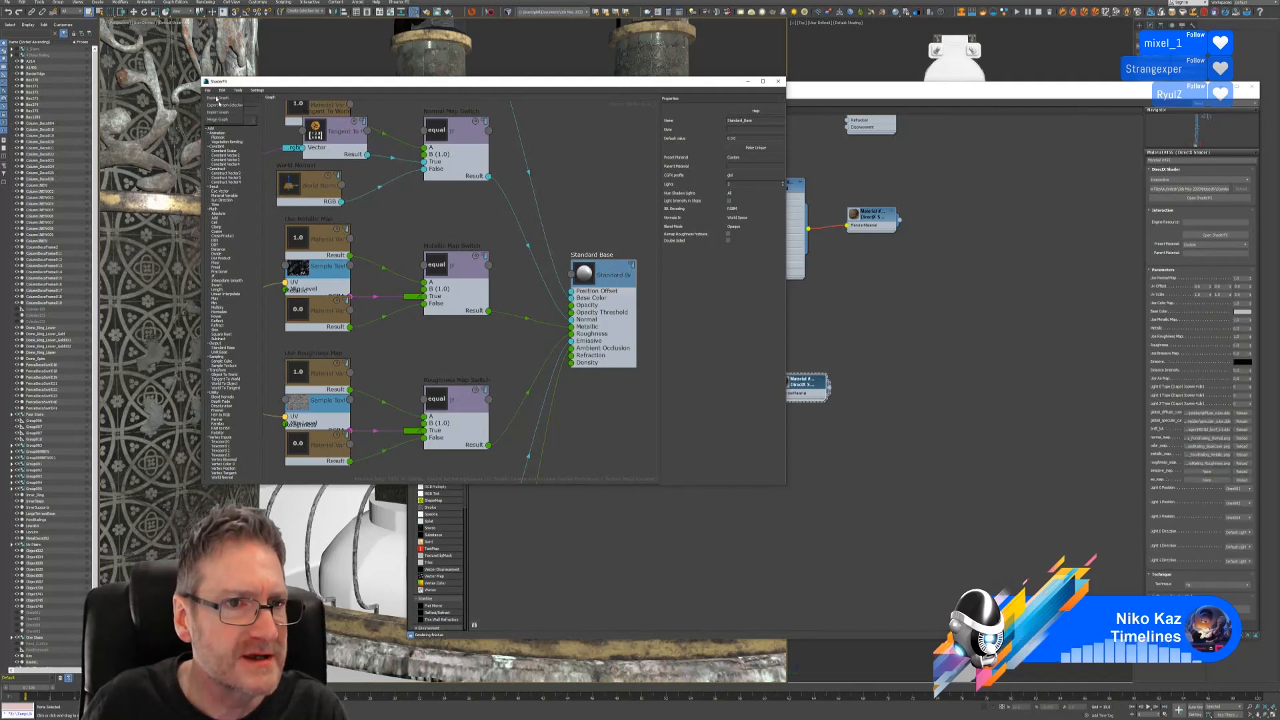
{"action": "left_click", "coordinate": [213, 98]}
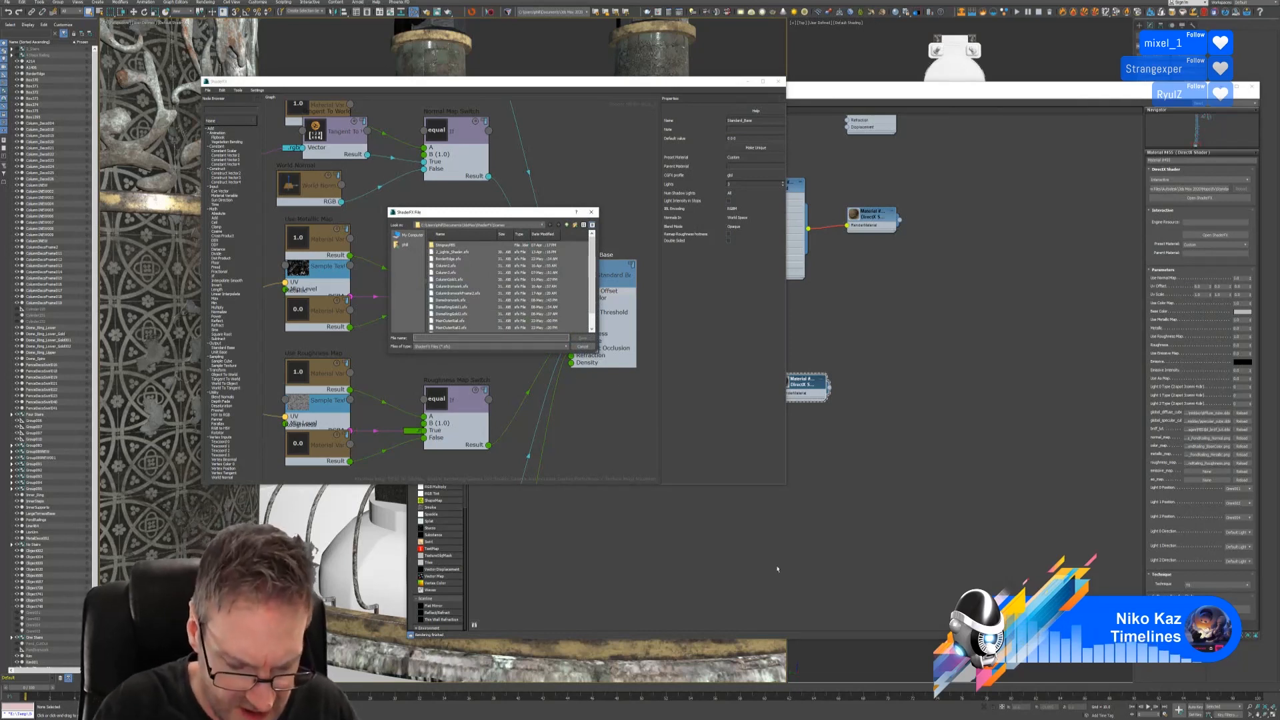
{"action": "type", "text": "PondRai"}
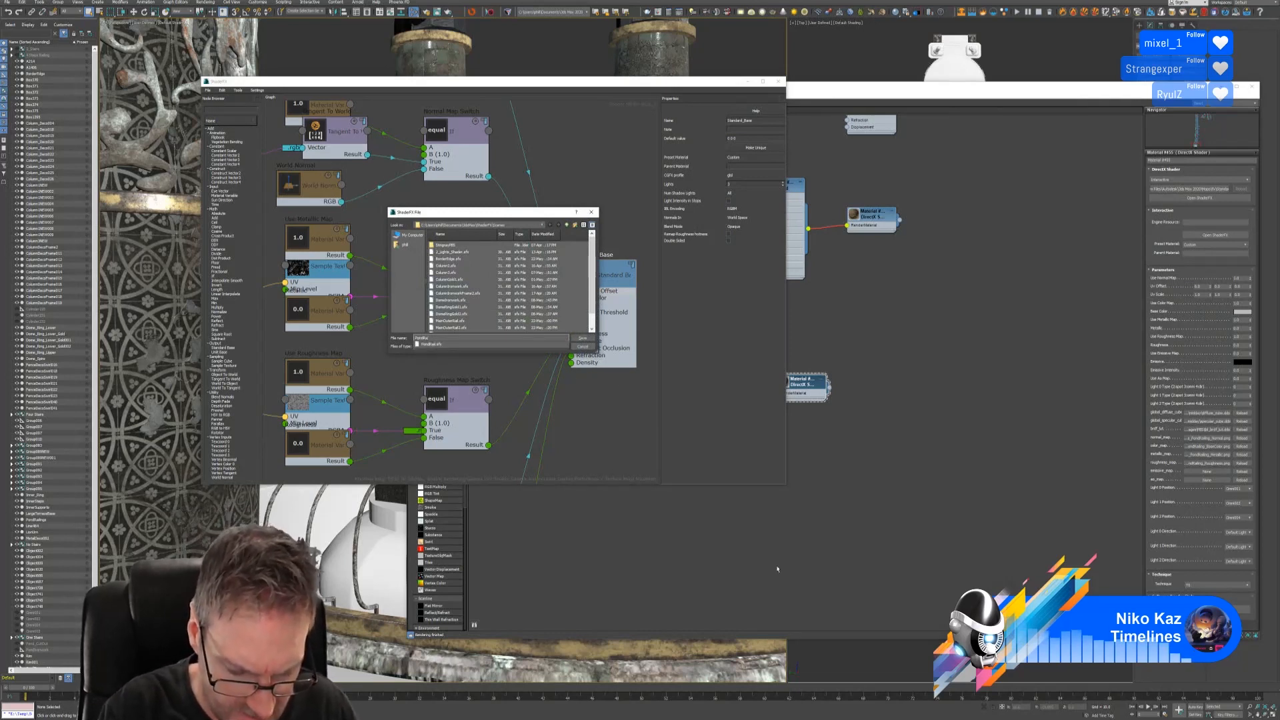
{"action": "type", "text": "ling"}
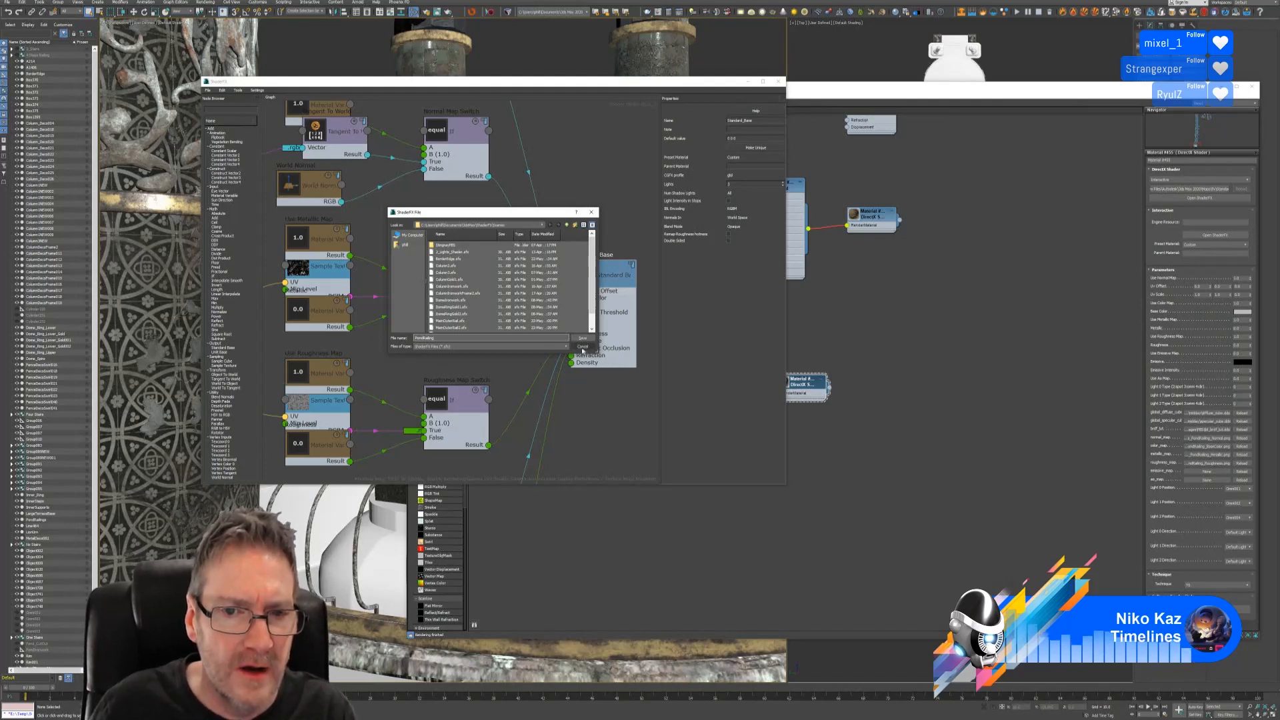
{"action": "key", "text": "Return"}
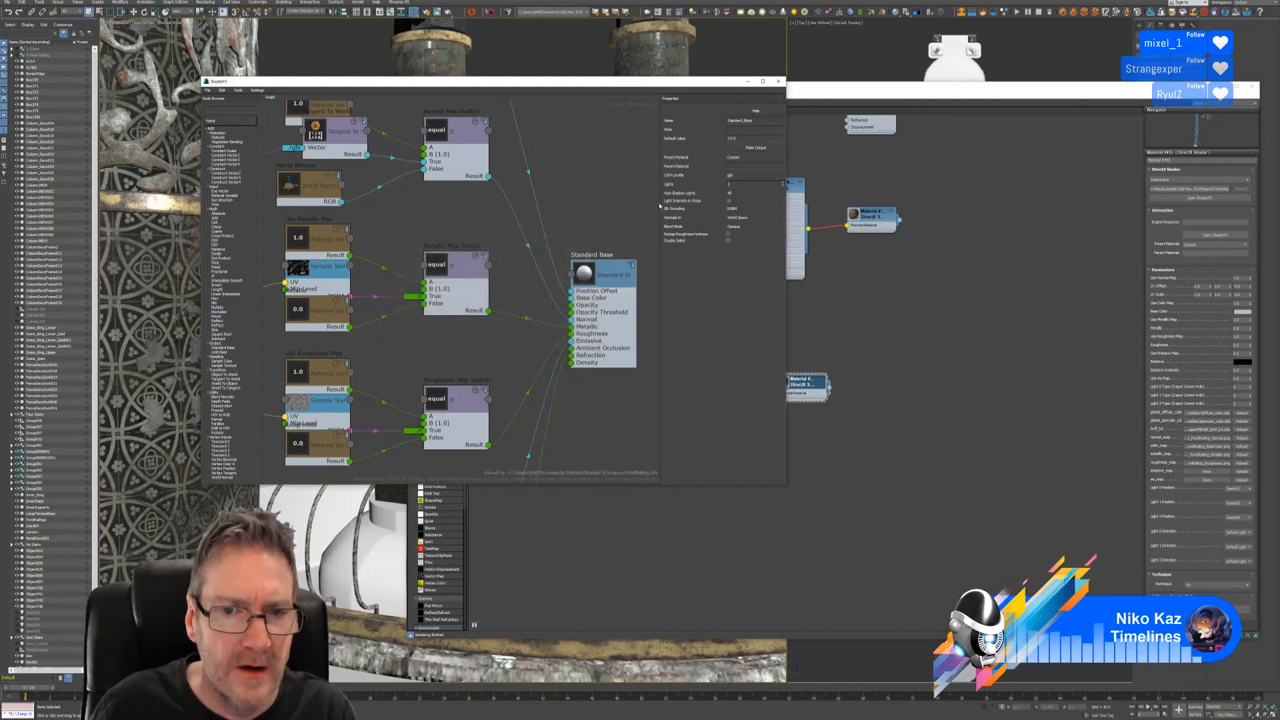
{"action": "left_click", "coordinate": [778, 81]}
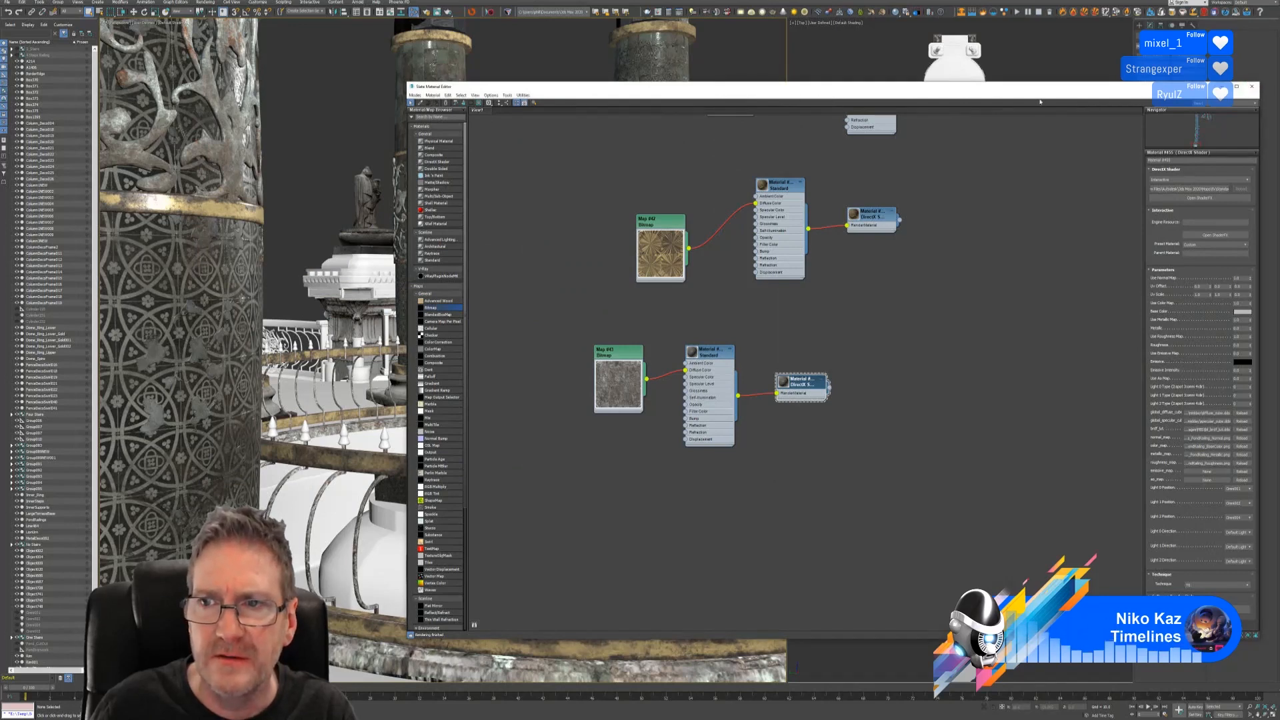
Move the Slate Material Editor off the edge of the screen and close it.
{"action": "left_click_drag", "start_coordinate": [1190, 91], "coordinate": [1049, 85]}
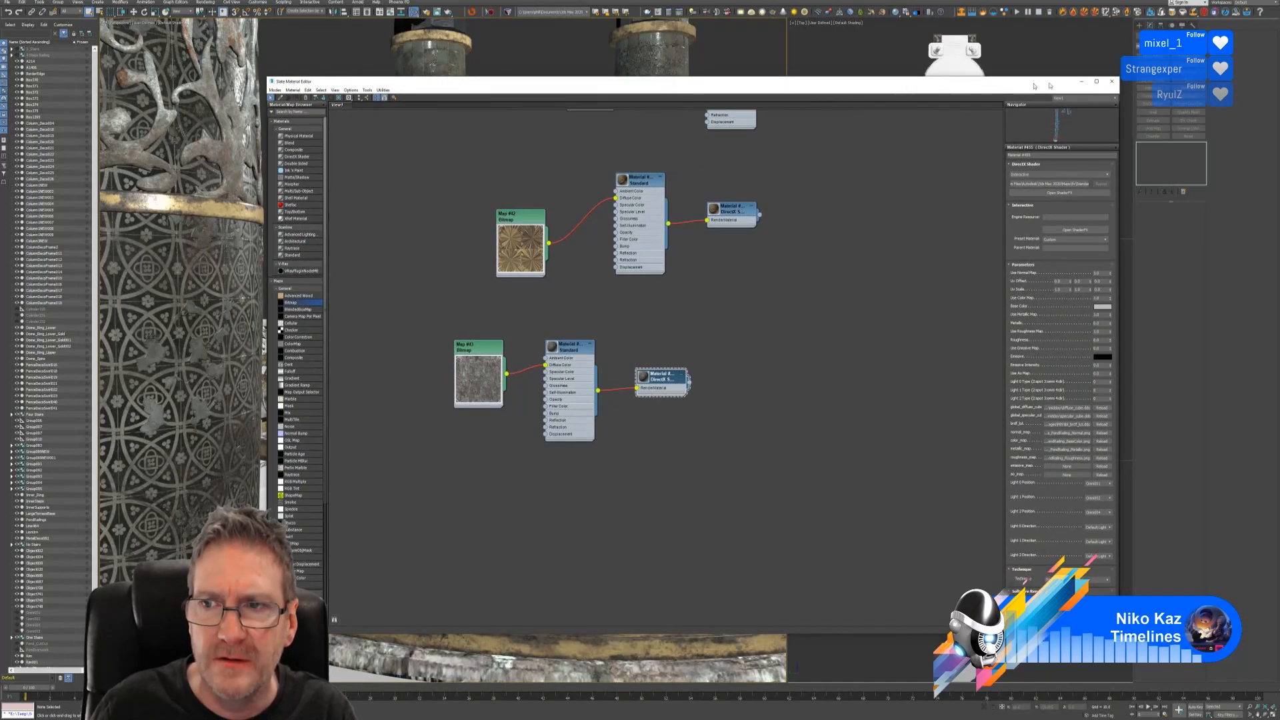
{"action": "left_click", "coordinate": [1111, 80]}
Examine the textured inner railing, columns and central bowl up close and the whole pavilion from several angles, leaving nothing selected.
{"action": "scroll", "coordinate": [530, 555], "scroll_direction": "up", "scroll_amount": 3}
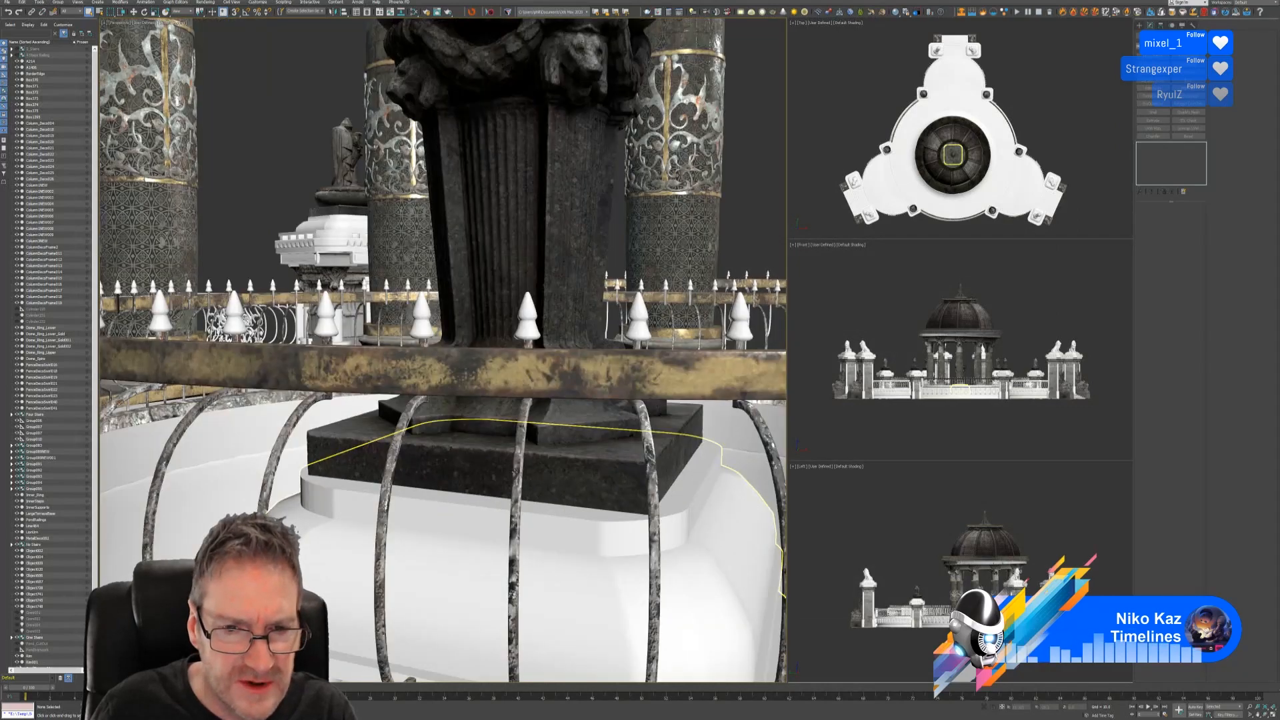
{"action": "scroll", "coordinate": [447, 516], "scroll_direction": "down", "scroll_amount": 7}
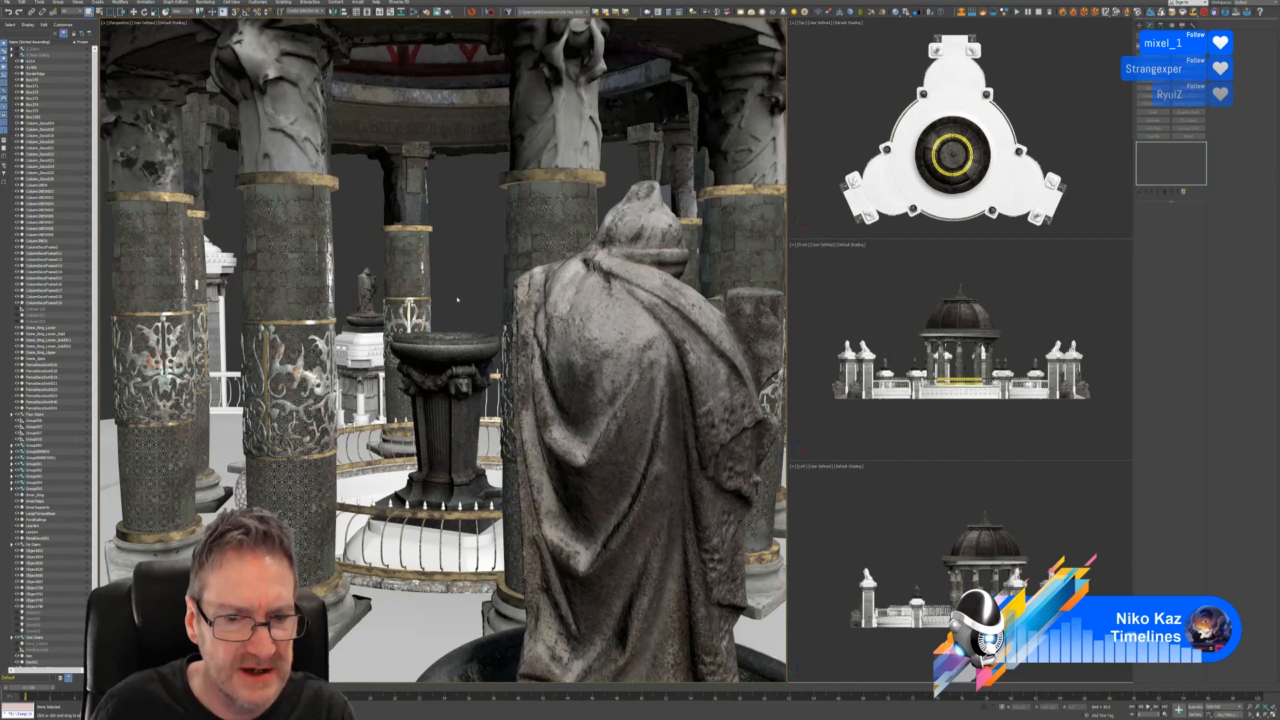
{"action": "middle_click_drag", "start_coordinate": [457, 300], "coordinate": [327, 312], "text": "alt"}
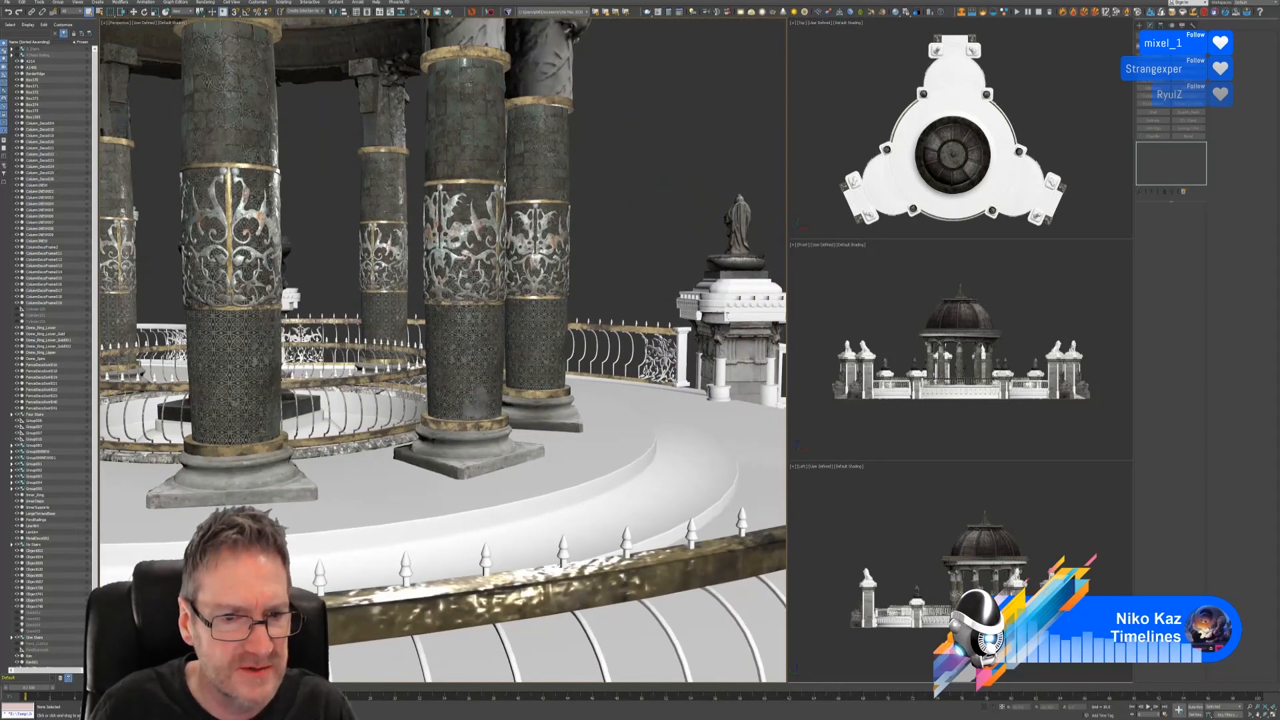
{"action": "scroll", "coordinate": [372, 390], "scroll_direction": "down", "scroll_amount": 3}
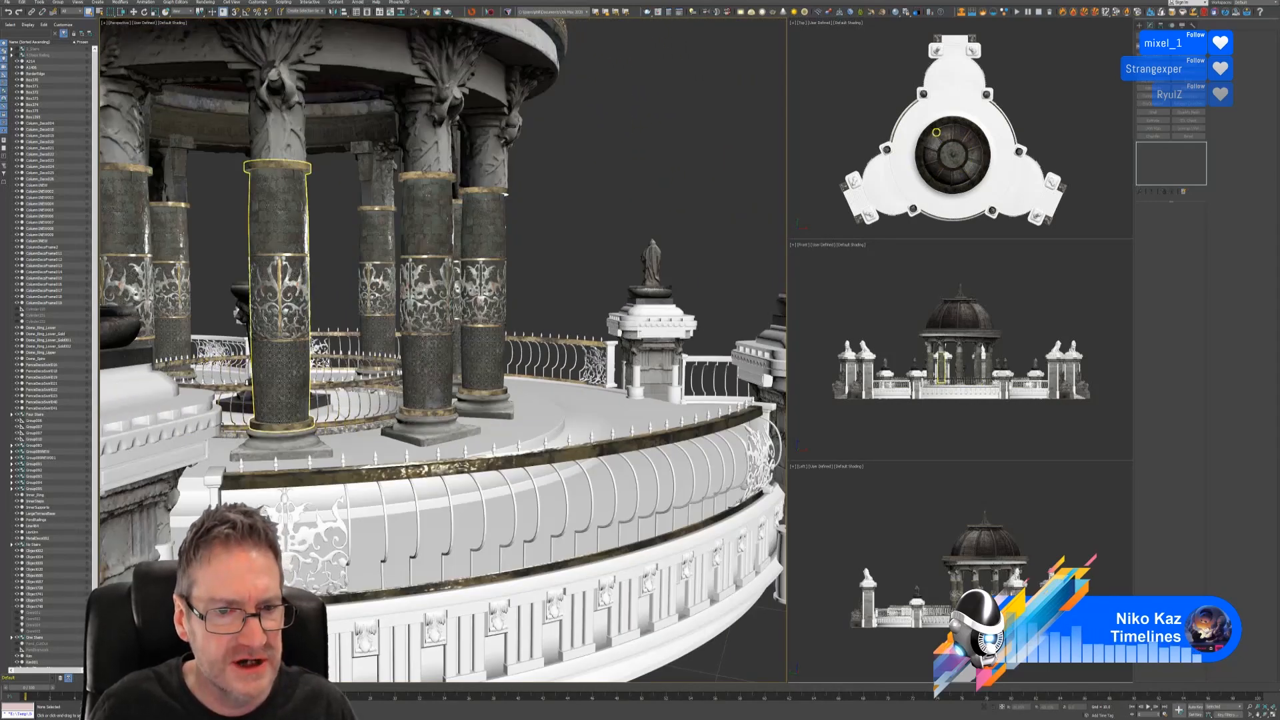
{"action": "scroll", "coordinate": [492, 277], "scroll_direction": "down", "scroll_amount": 2}
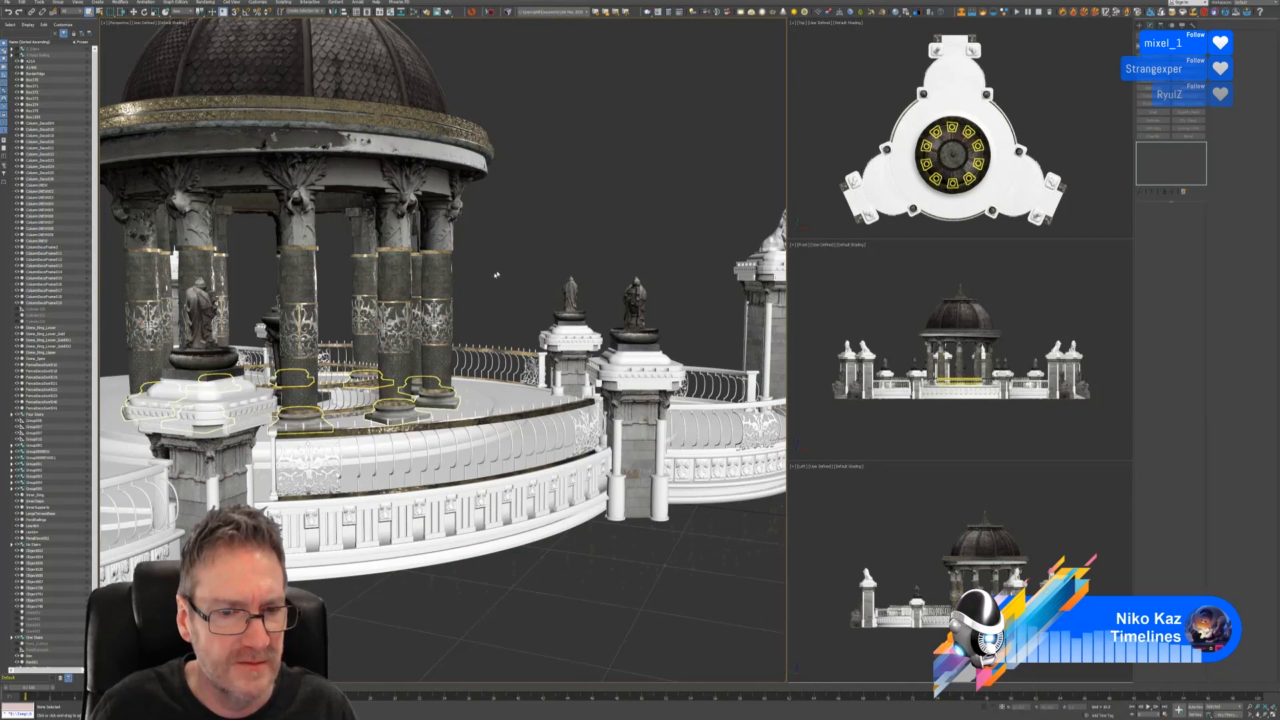
{"action": "middle_click_drag", "start_coordinate": [492, 277], "coordinate": [616, 248], "text": "alt"}
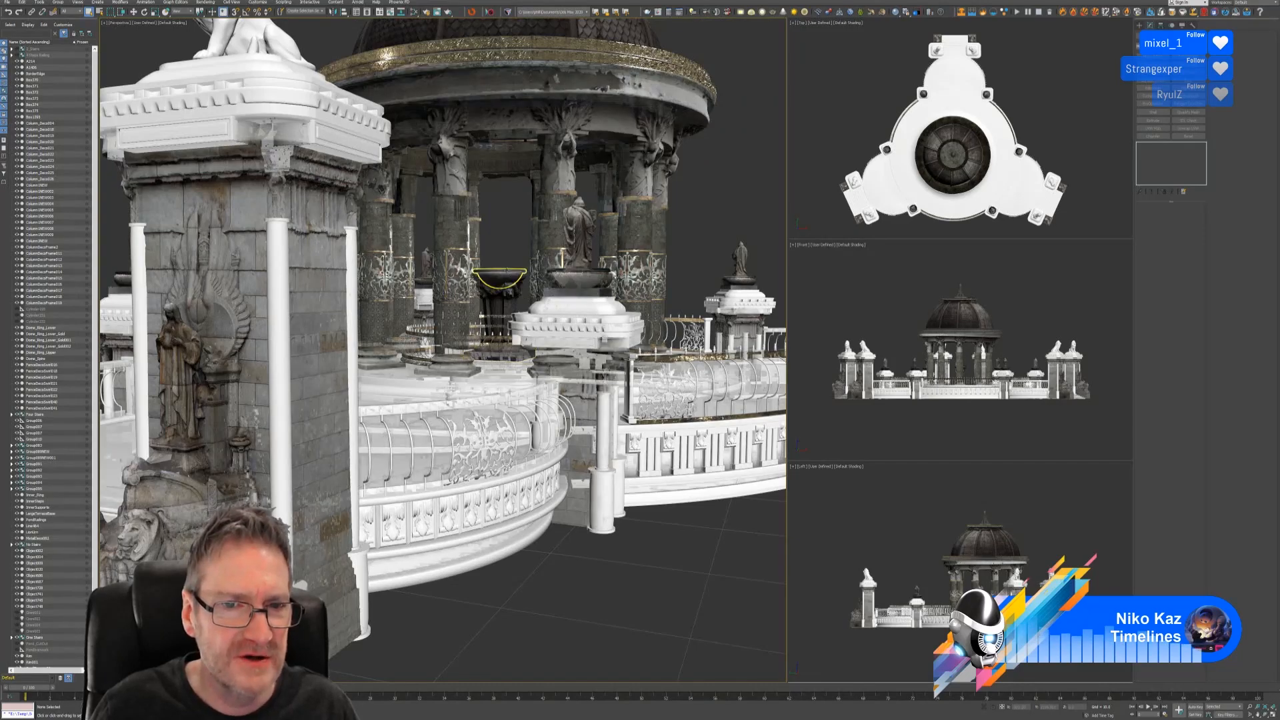
{"action": "left_click", "coordinate": [512, 277]}
{"action": "middle_click_drag", "start_coordinate": [686, 237], "coordinate": [674, 239], "text": "alt"}
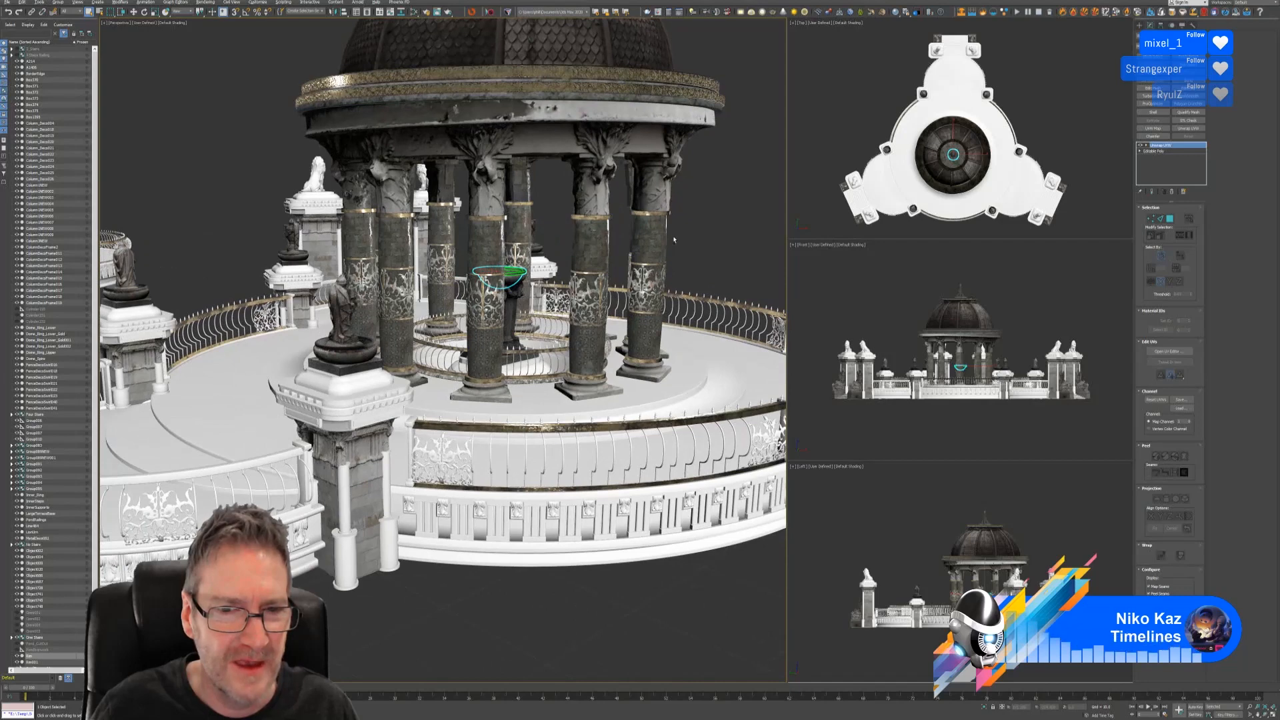
{"action": "scroll", "coordinate": [574, 368], "scroll_direction": "up", "scroll_amount": 2}
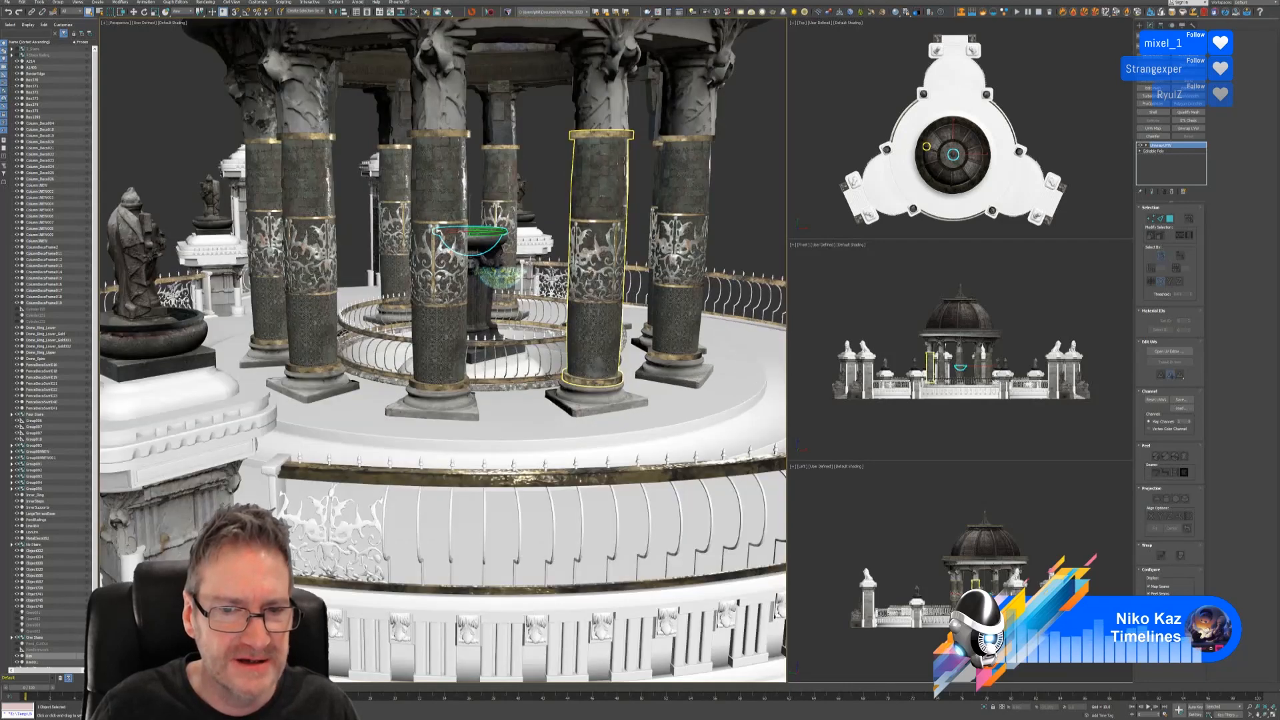
{"action": "scroll", "coordinate": [538, 360], "scroll_direction": "up", "scroll_amount": 3}
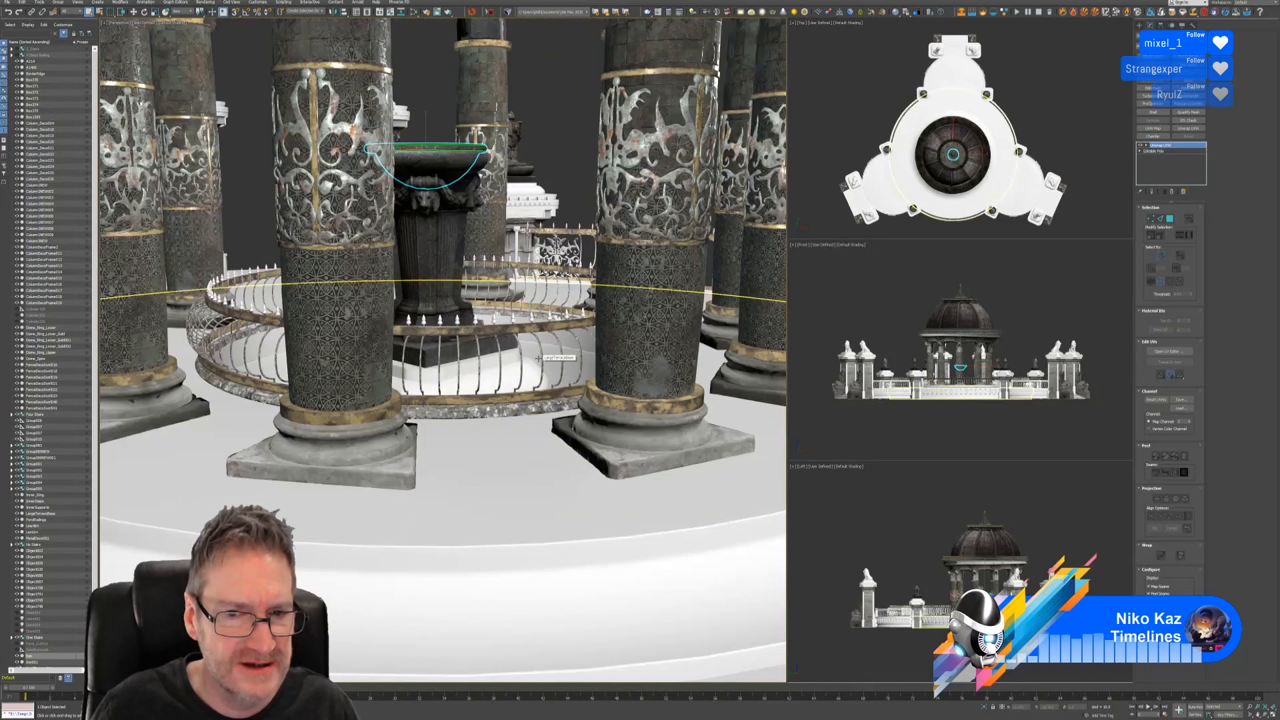
{"action": "scroll", "coordinate": [535, 368], "scroll_direction": "up", "scroll_amount": 3}
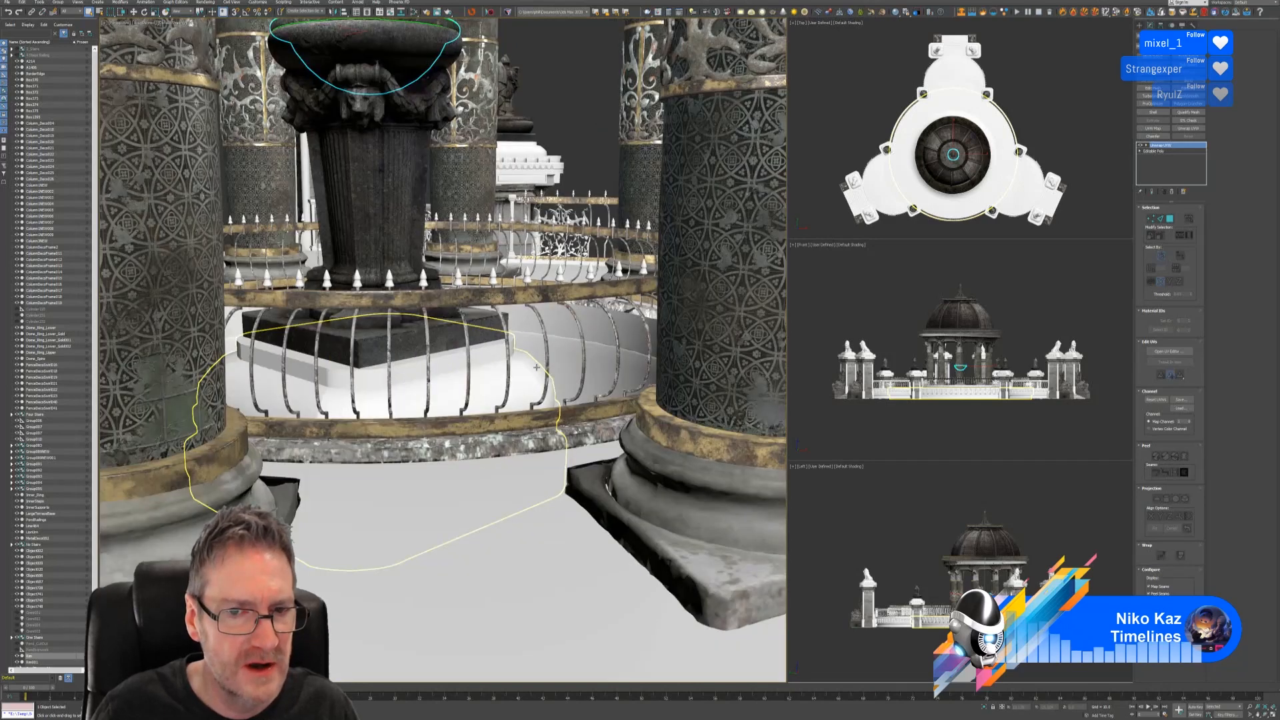
{"action": "scroll", "coordinate": [521, 342], "scroll_direction": "up", "scroll_amount": 2}
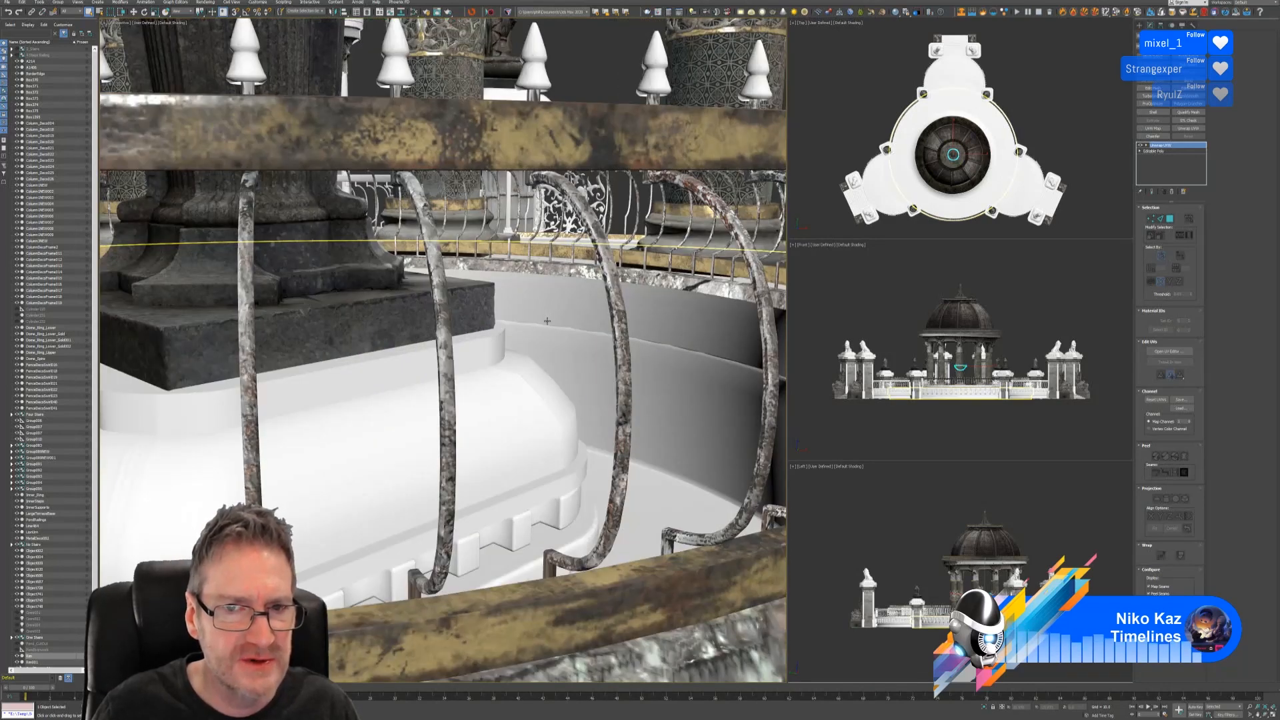
{"action": "scroll", "coordinate": [540, 328], "scroll_direction": "down", "scroll_amount": 4}
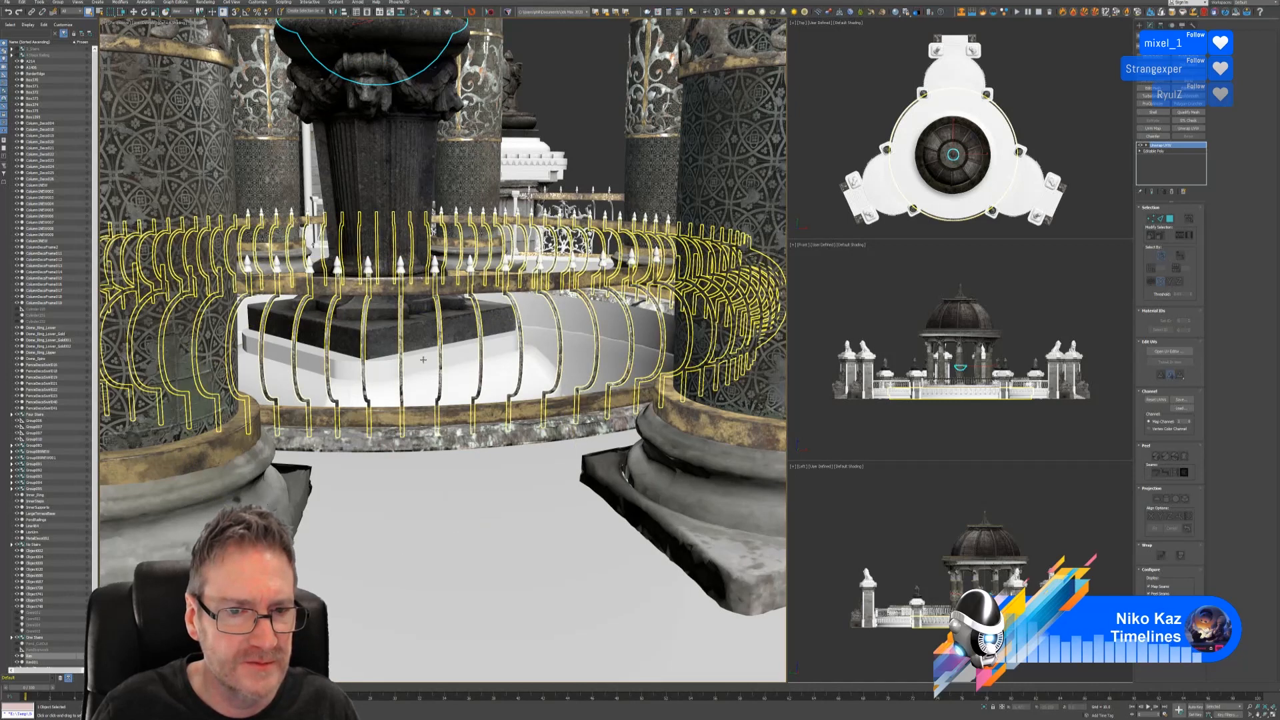
{"action": "scroll", "coordinate": [422, 360], "scroll_direction": "down", "scroll_amount": 10}
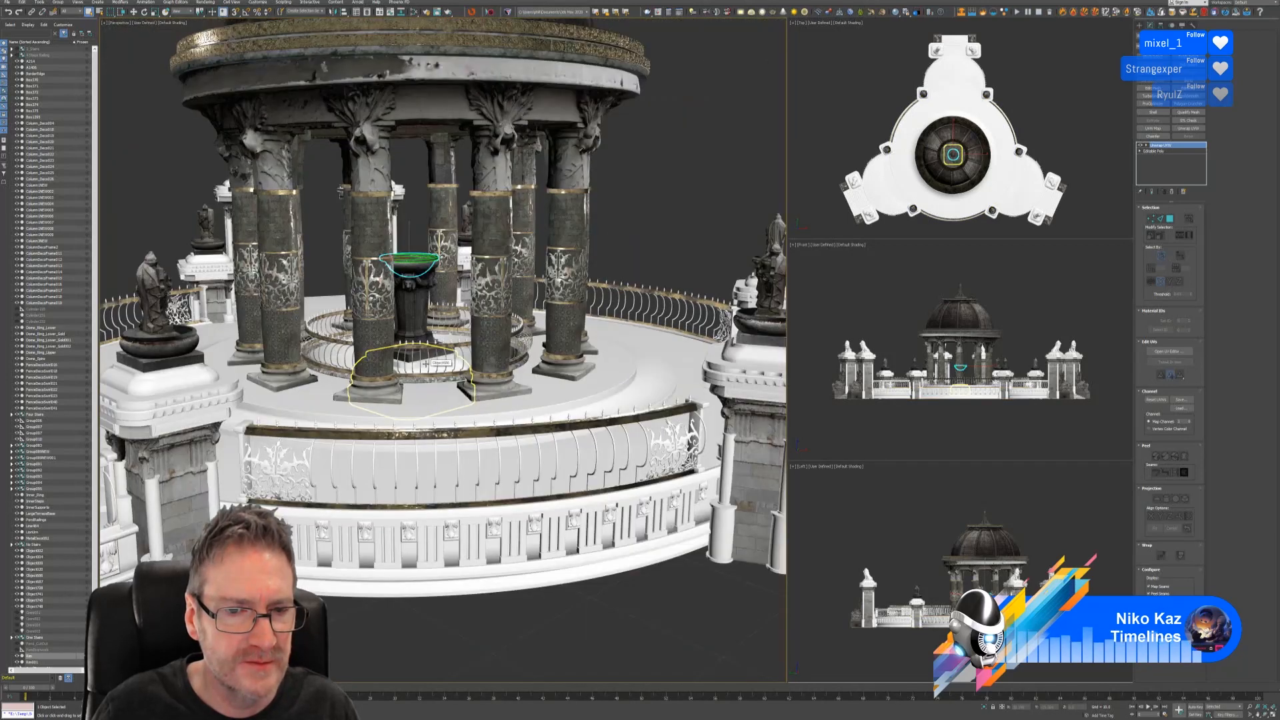
{"action": "scroll", "coordinate": [431, 359], "scroll_direction": "down", "scroll_amount": 3}
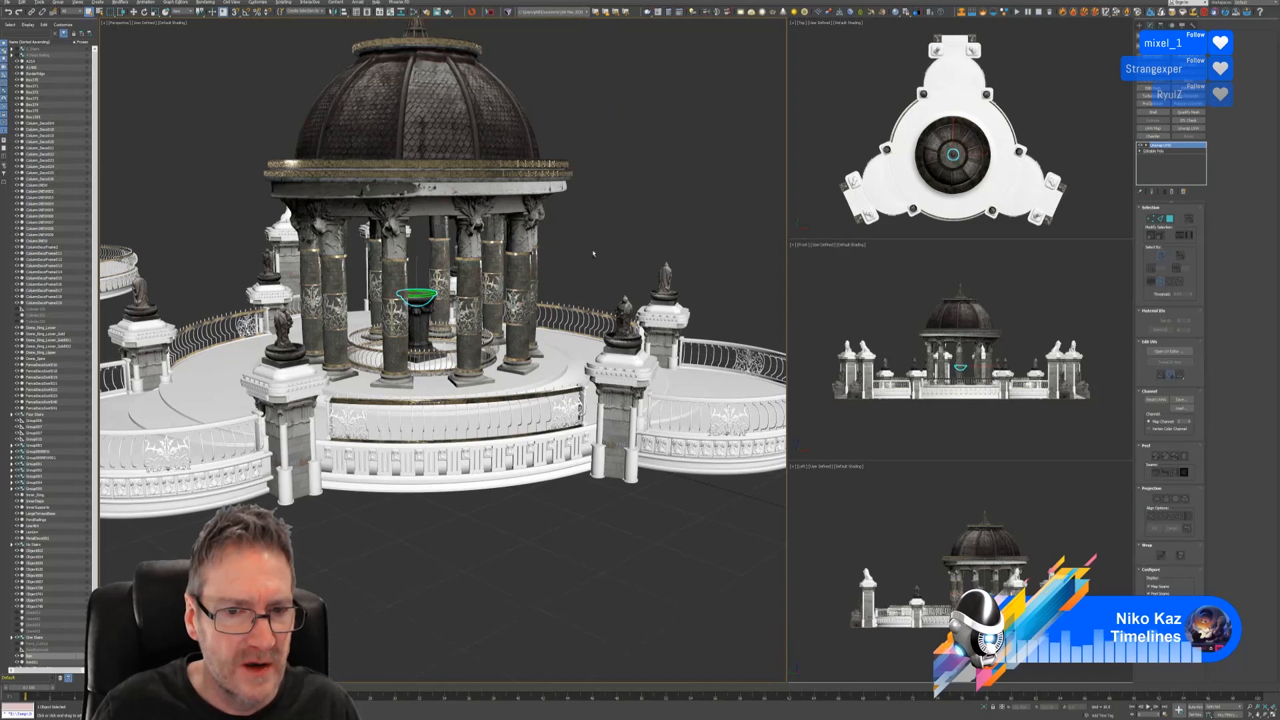
{"action": "middle_click_drag", "start_coordinate": [593, 253], "coordinate": [606, 252], "text": "alt"}
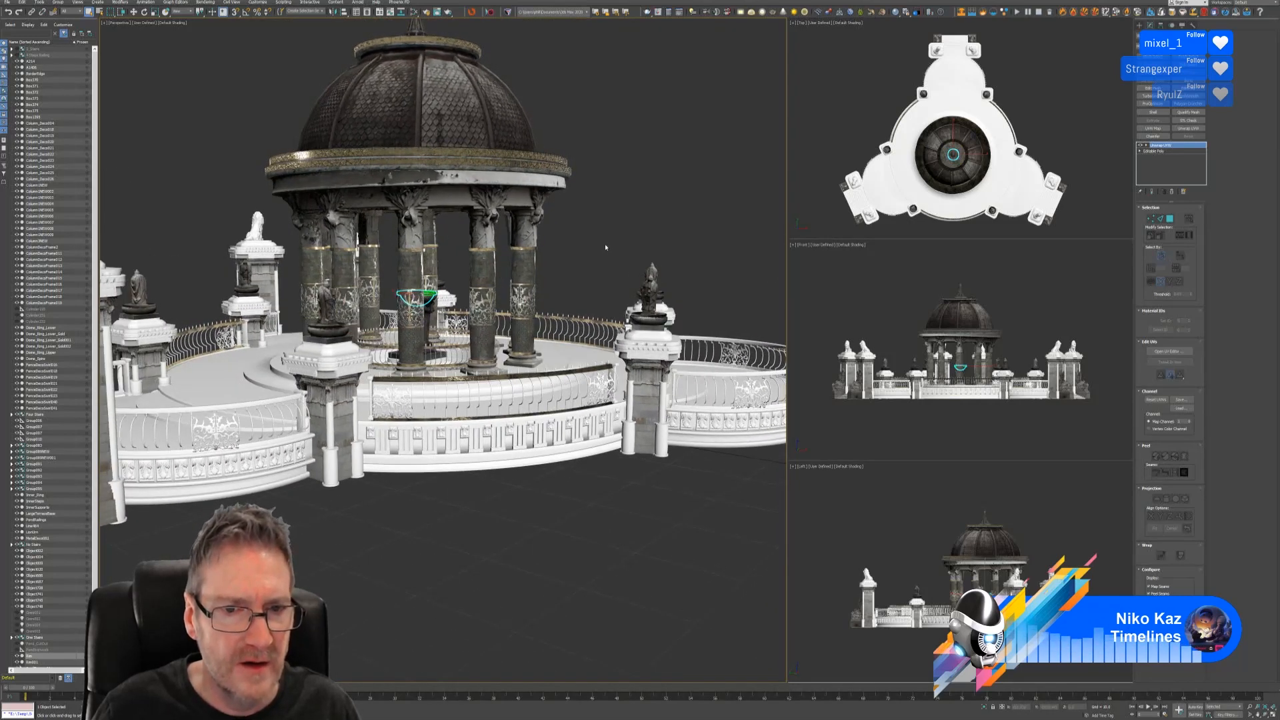
{"action": "left_click", "coordinate": [605, 247]}
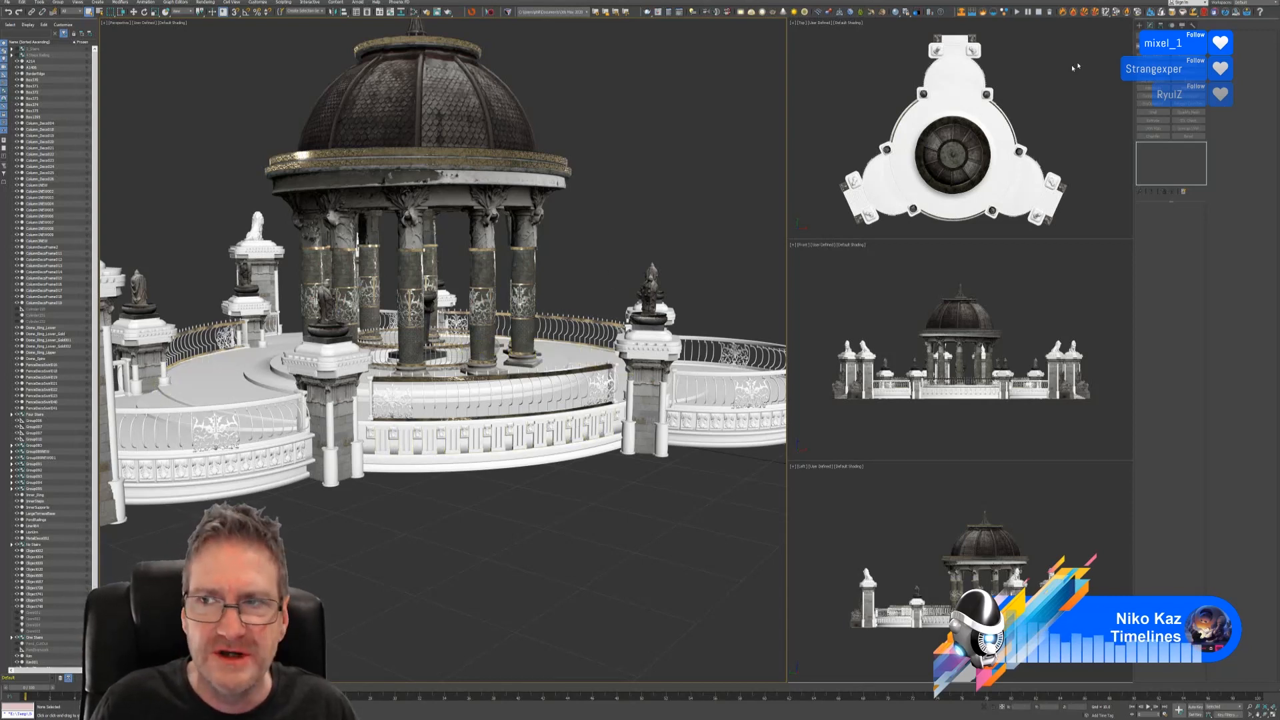
Save the pavilion scene and switch to the railing project in Substance Painter.
{"action": "left_click", "coordinate": [10, 3]}
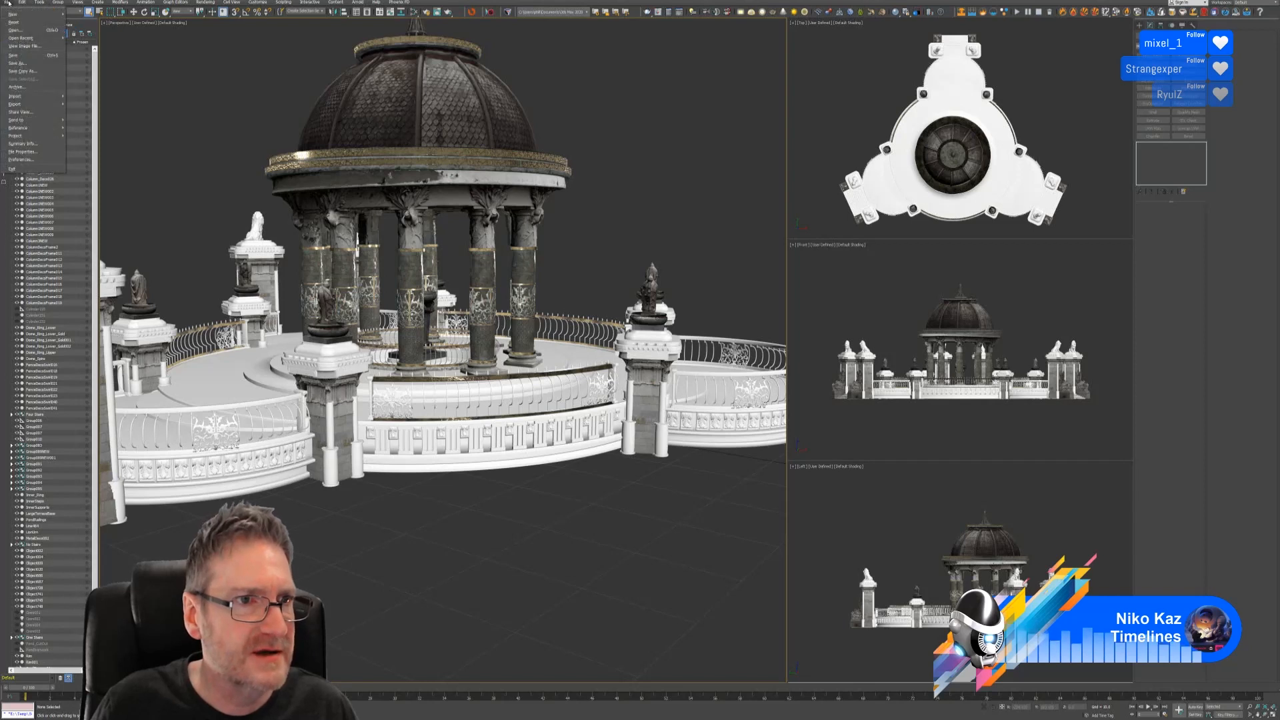
{"action": "left_click", "coordinate": [26, 55]}
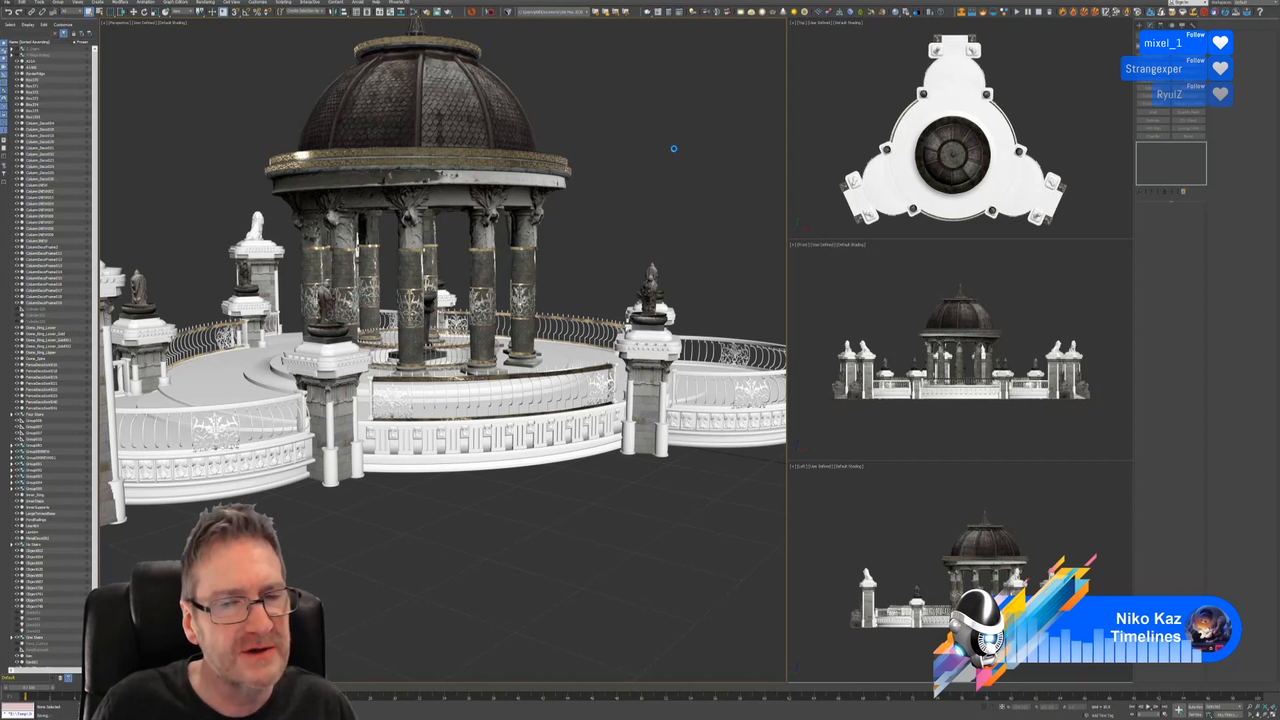
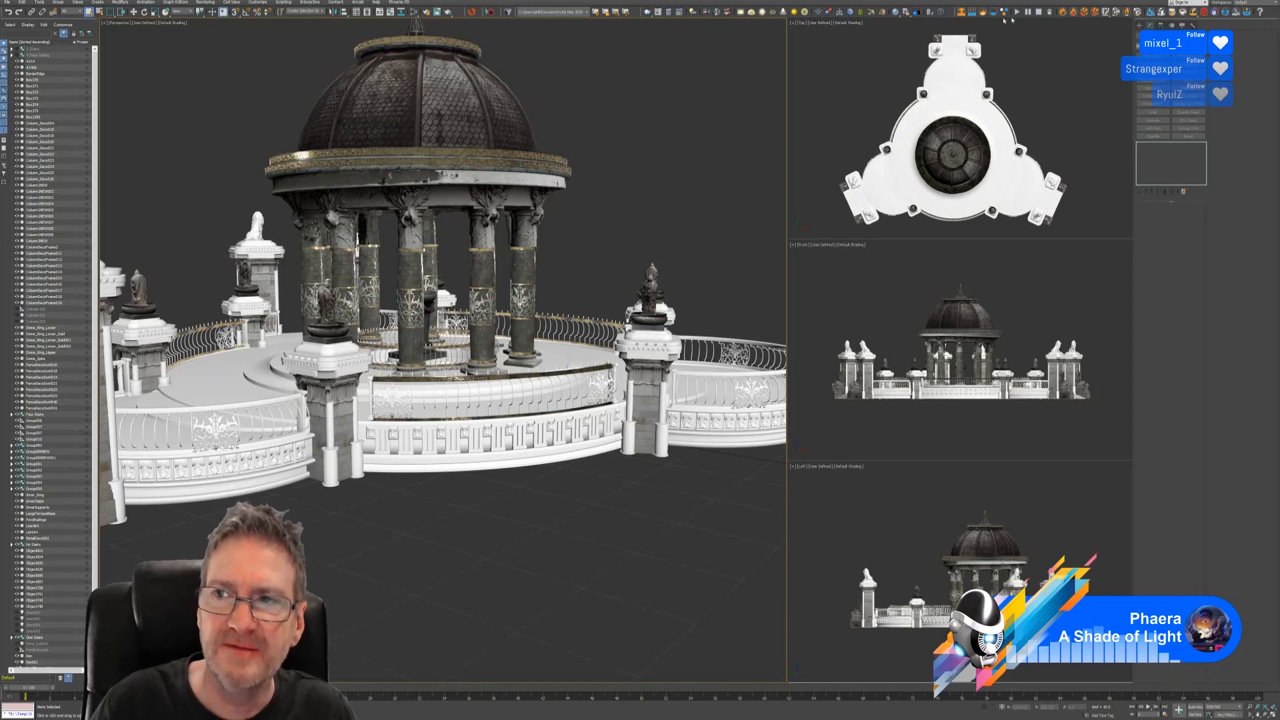
{"action": "left_click", "coordinate": [1241, 2]}
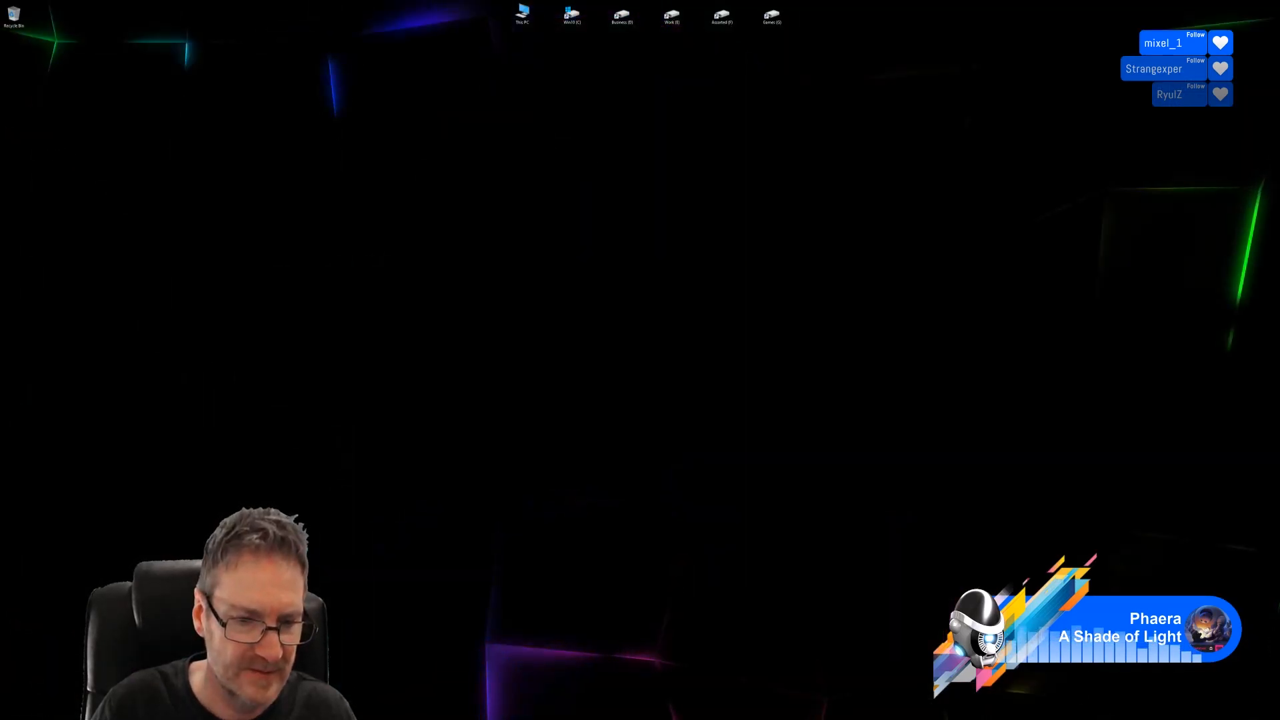
{"action": "key", "text": "alt+Tab"}
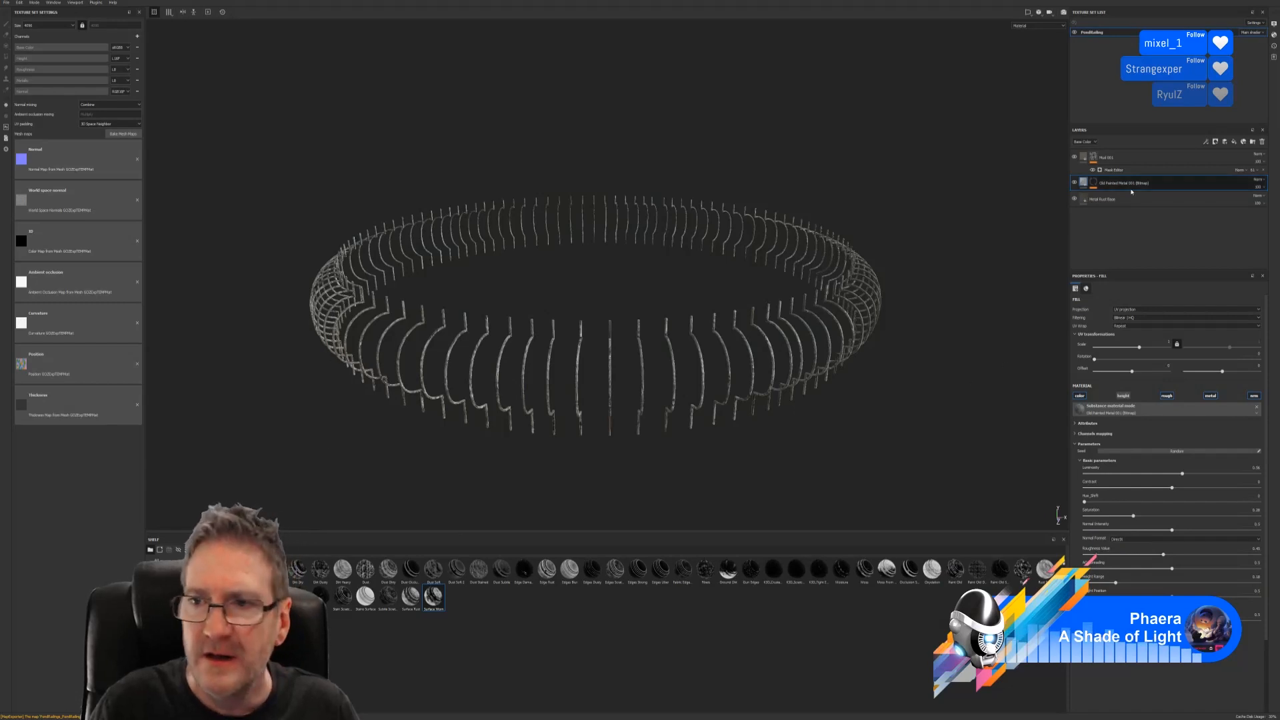
Add a folder at the top of the layer stack and rename it My_Railings.
{"action": "left_click", "coordinate": [1128, 160]}
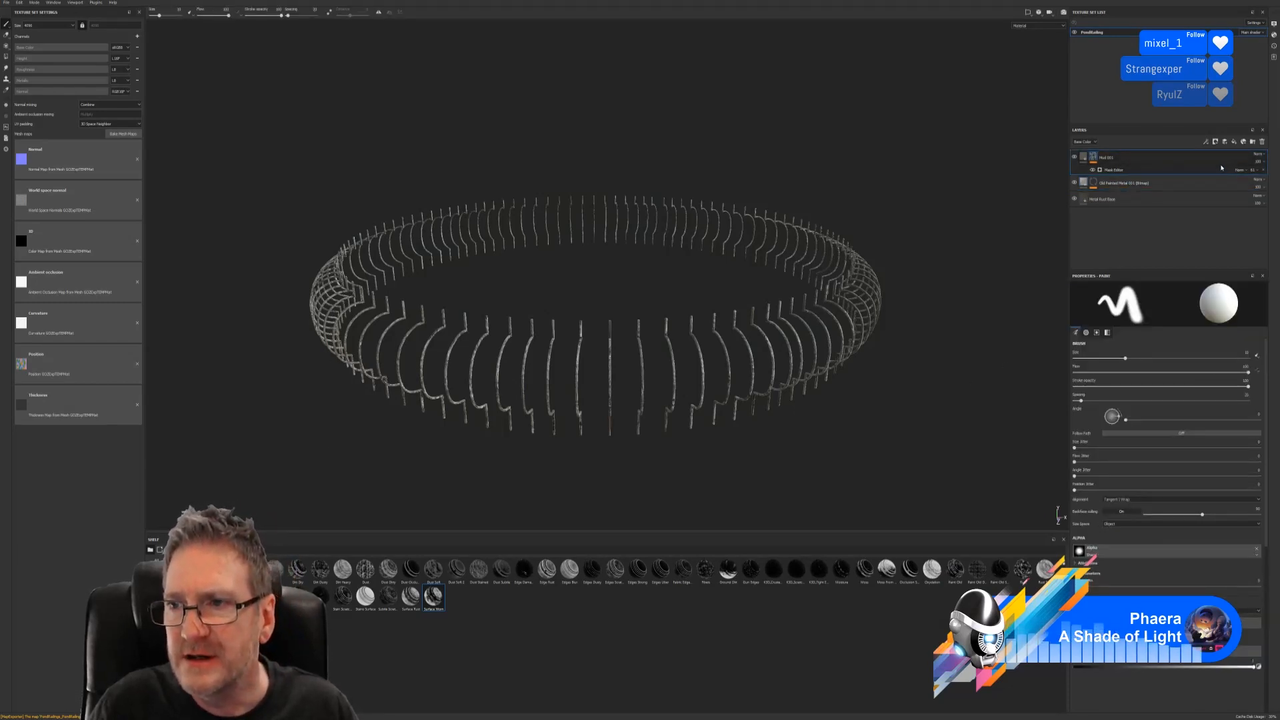
{"action": "left_click", "coordinate": [1253, 142]}
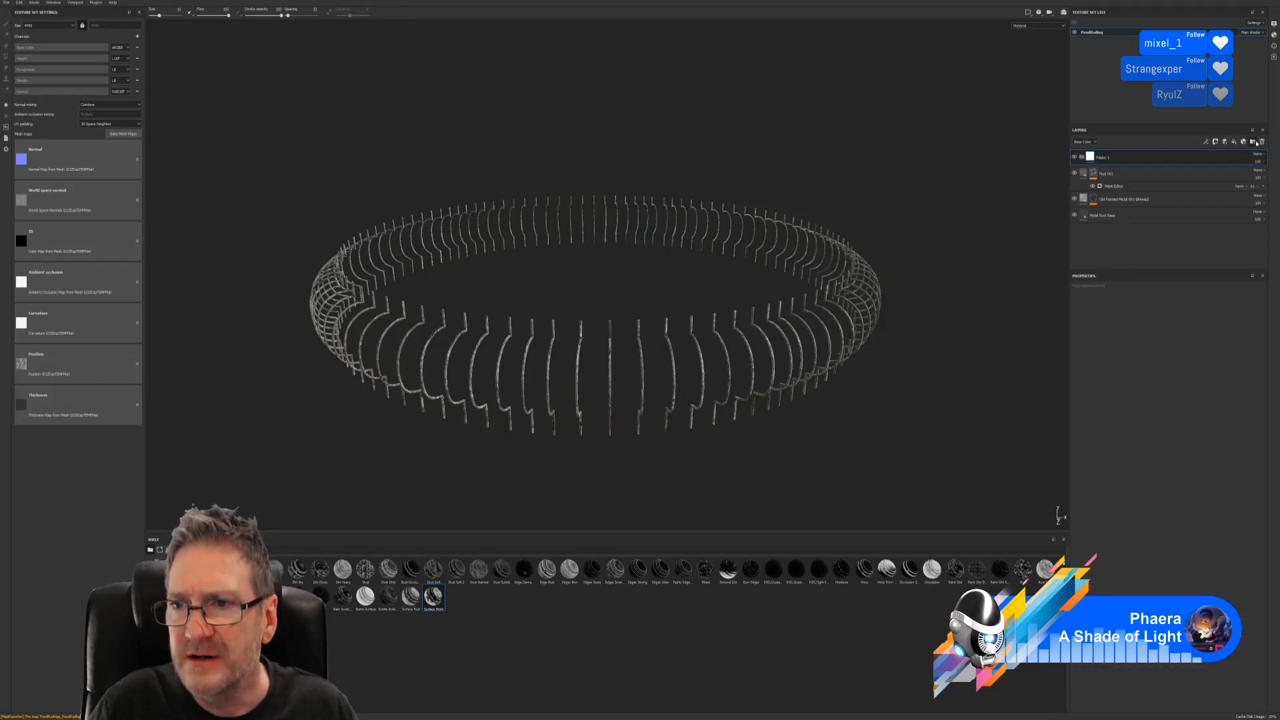
{"action": "right_click", "coordinate": [1107, 162]}
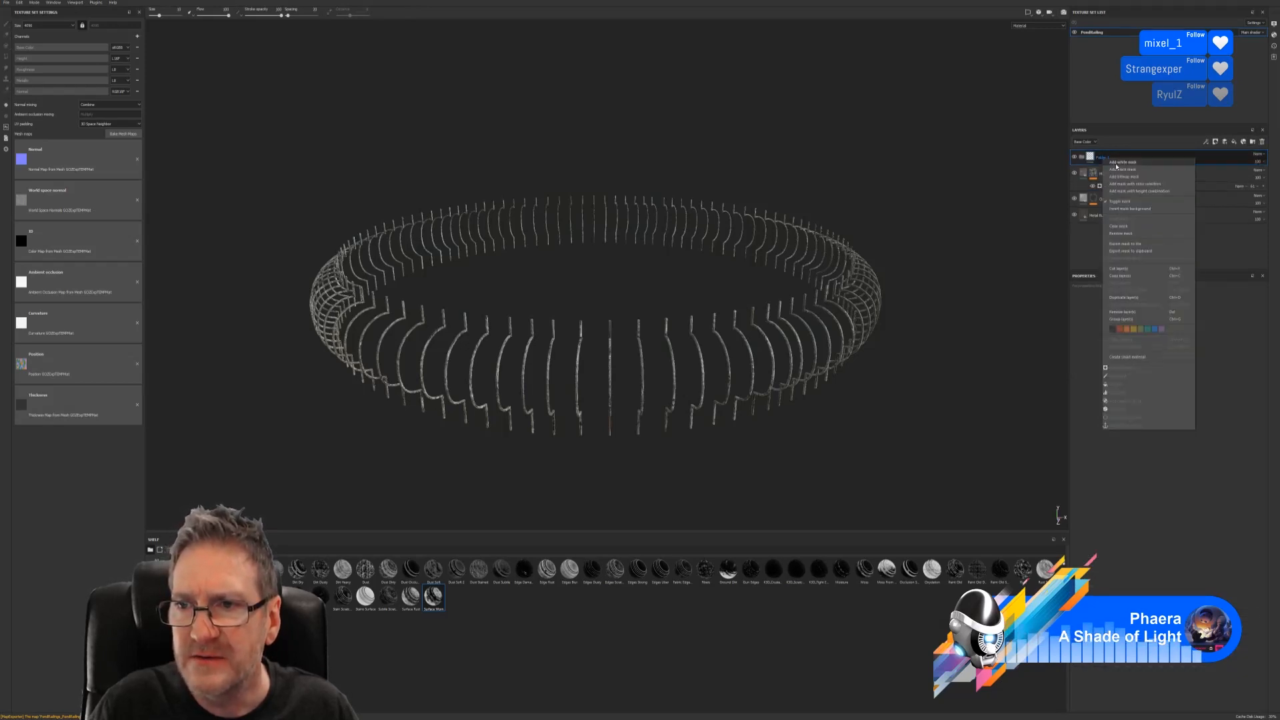
{"action": "left_click", "coordinate": [1104, 158]}
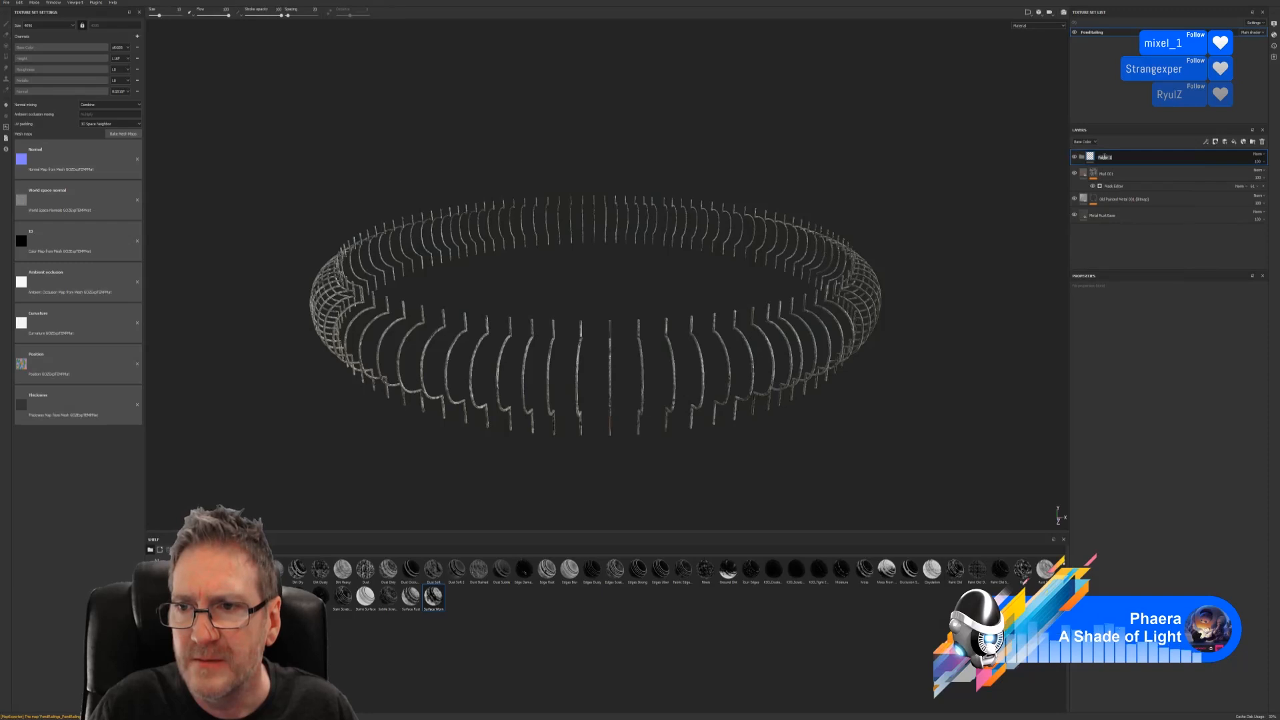
{"action": "type", "text": "My_"}
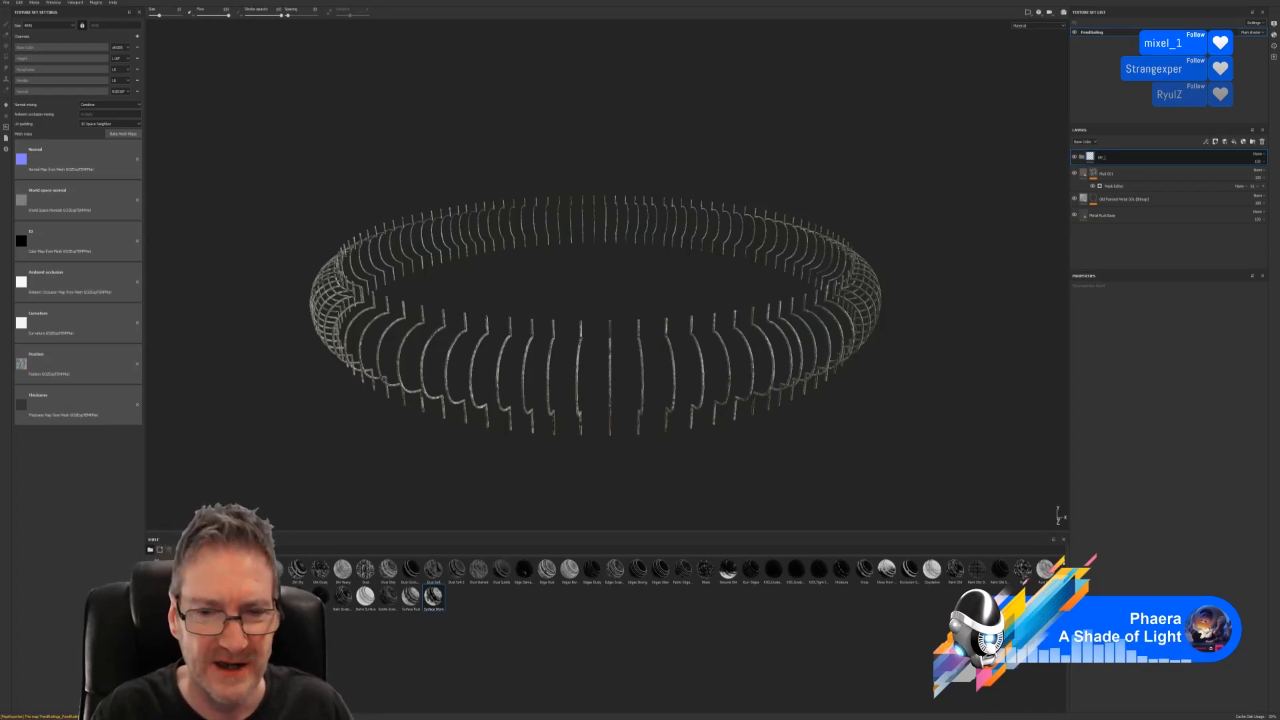
{"action": "type", "text": "Rai"}
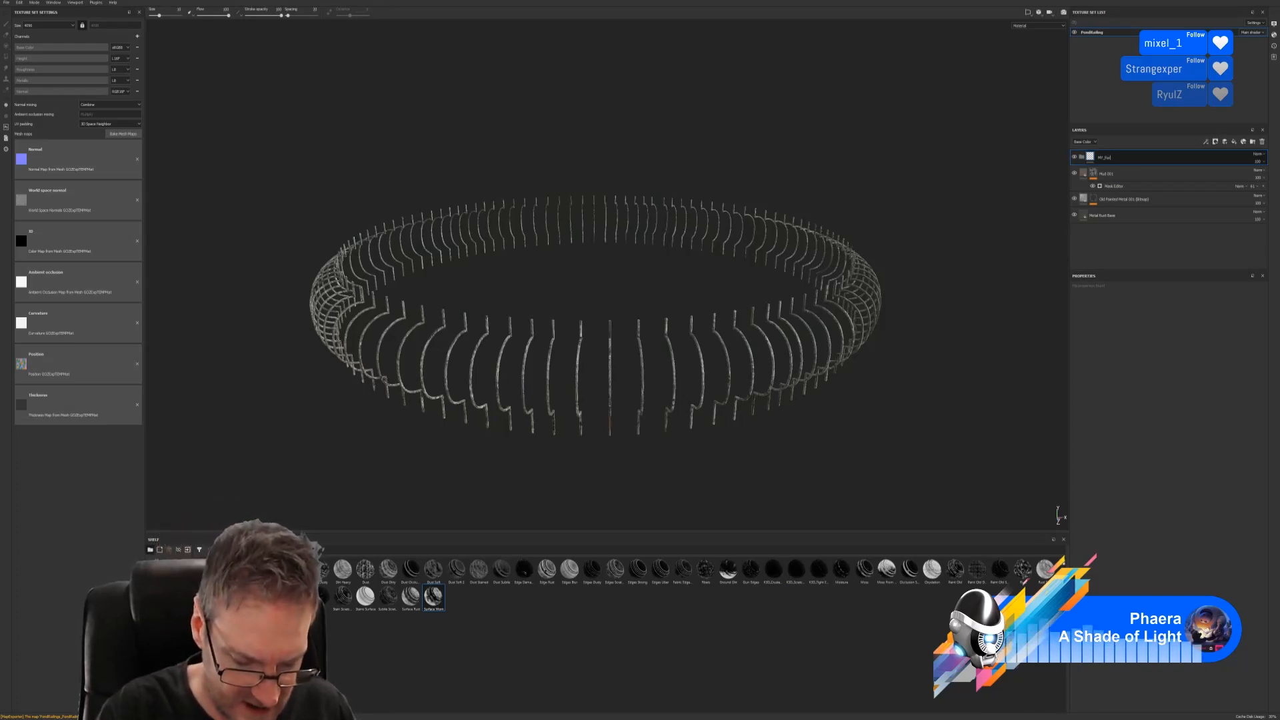
{"action": "type", "text": "lings"}
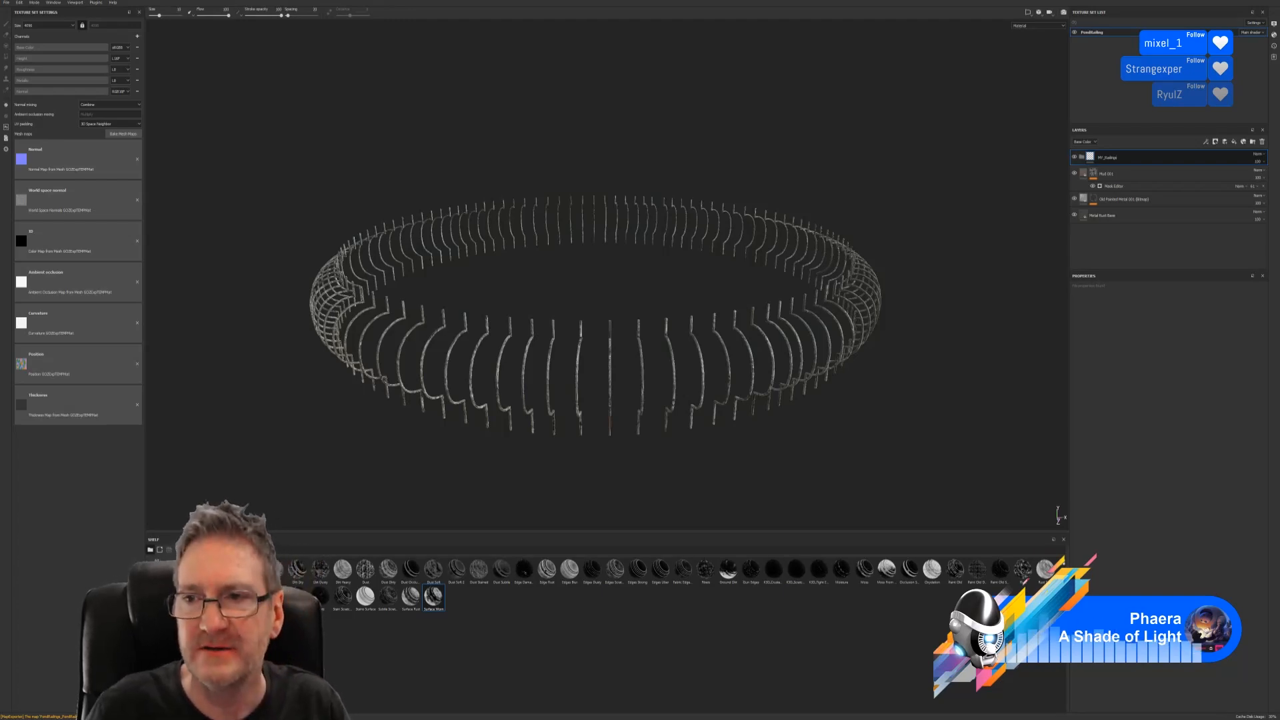
{"action": "key", "text": "Return"}
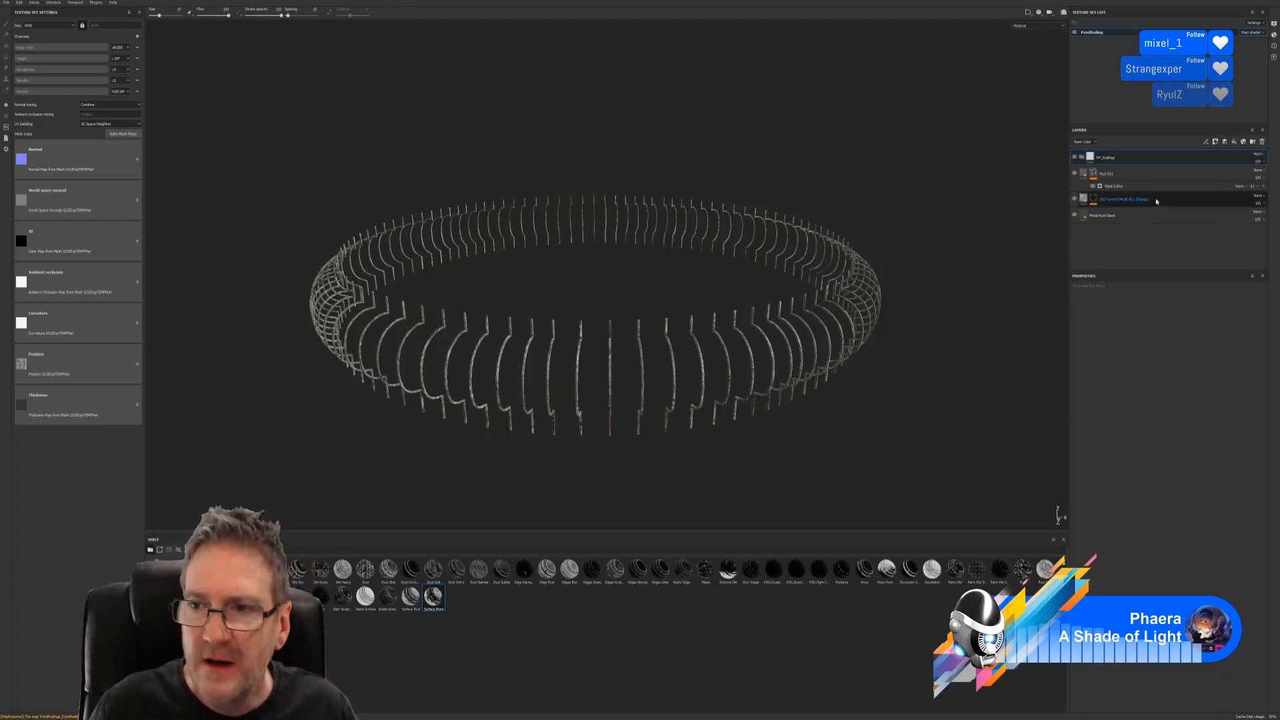
Move all three existing material layers, from the top rust layer down to the metal base, into the railings folder.
{"action": "left_click", "coordinate": [1125, 174]}
{"action": "left_click_drag", "start_coordinate": [1107, 174], "coordinate": [1121, 161]}
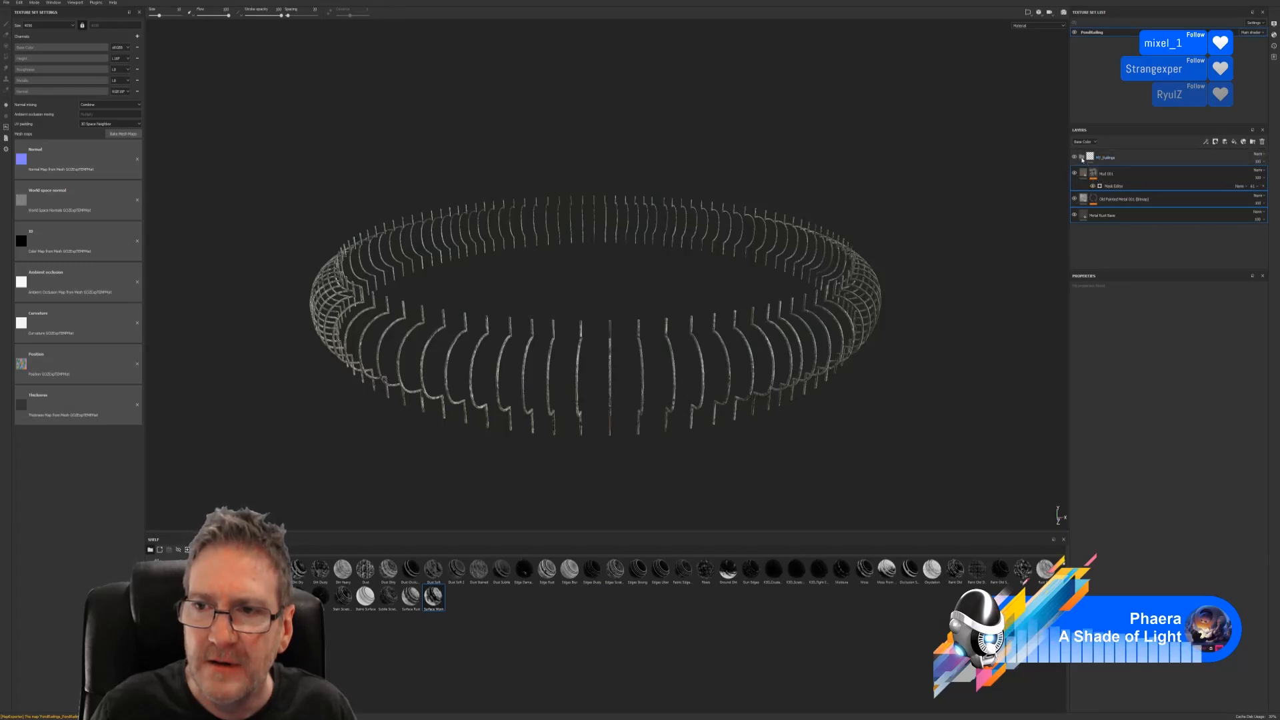
{"action": "left_click_drag", "start_coordinate": [1108, 179], "coordinate": [1113, 161]}
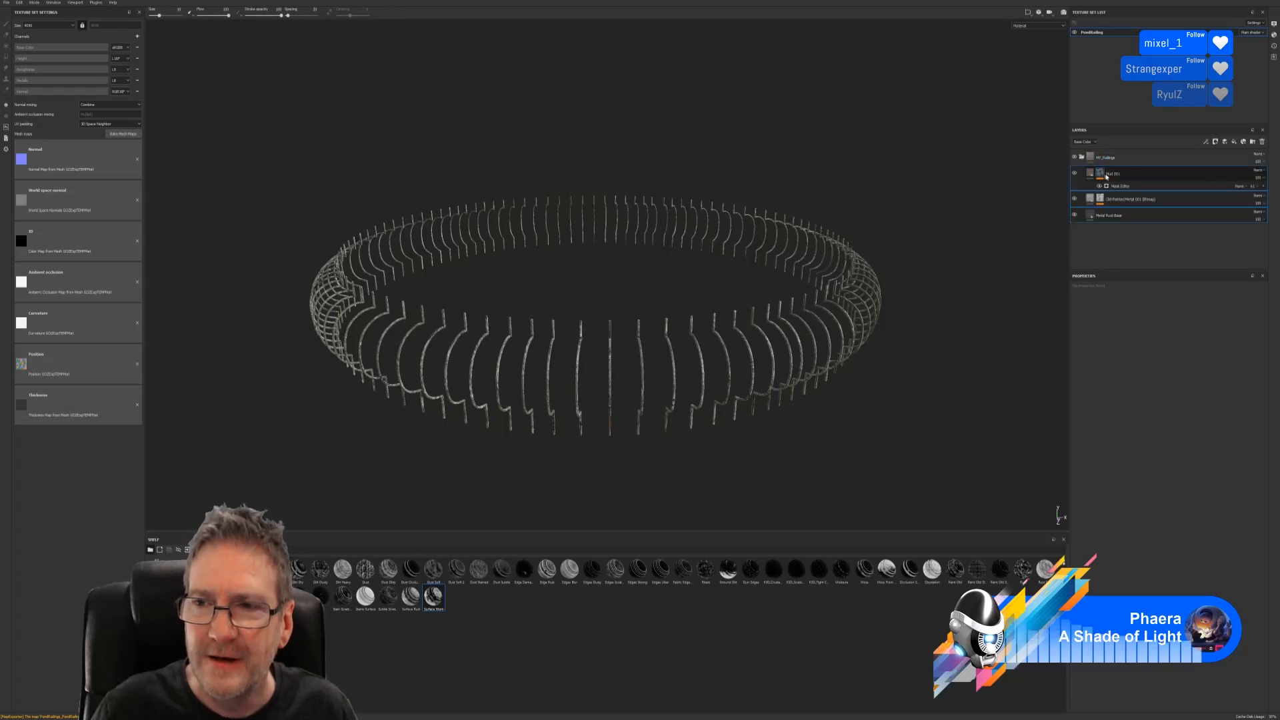
Create a smart material from the railings folder.
{"action": "right_click", "coordinate": [1108, 160]}
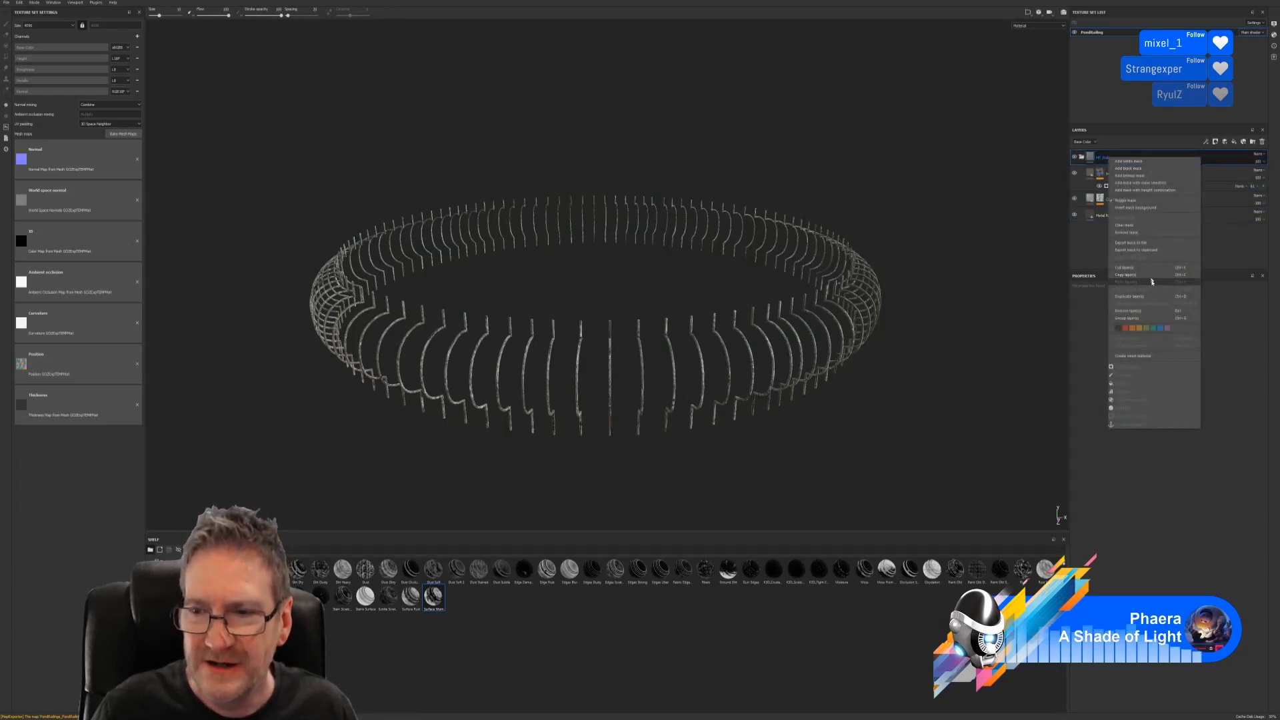
{"action": "left_click", "coordinate": [1142, 356]}
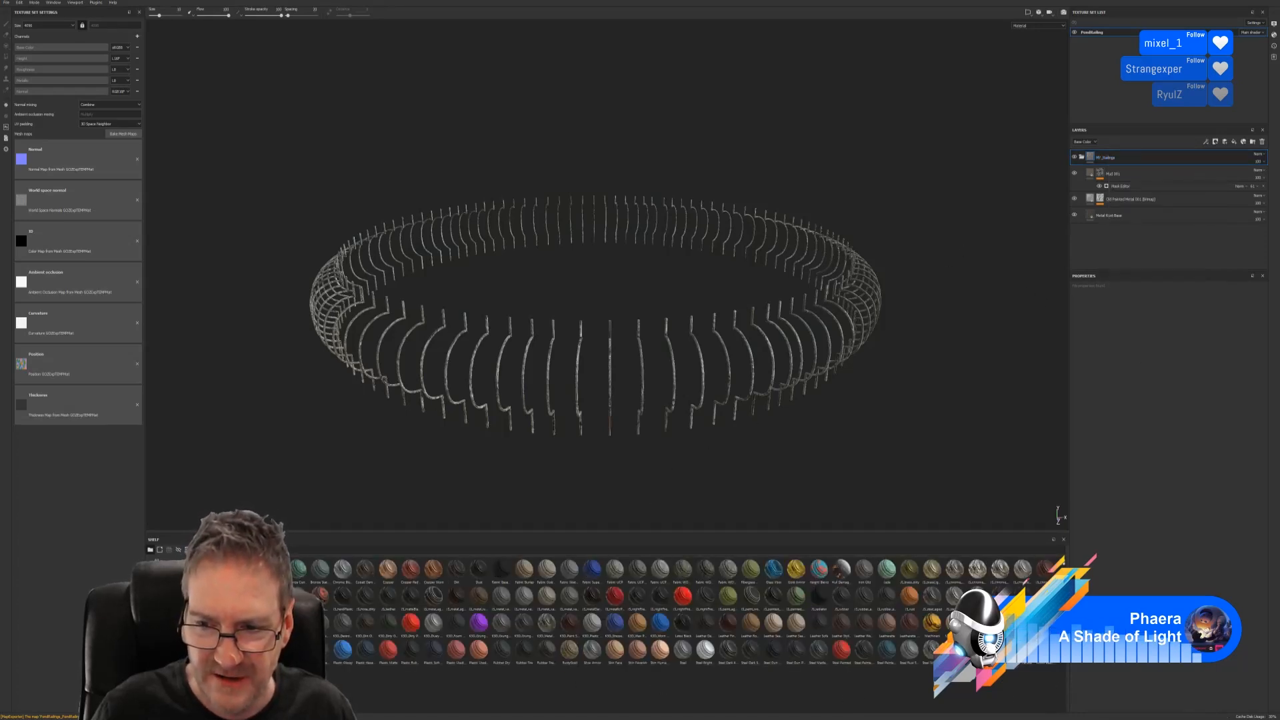
{"action": "mouse_move", "coordinate": [1045, 626]}
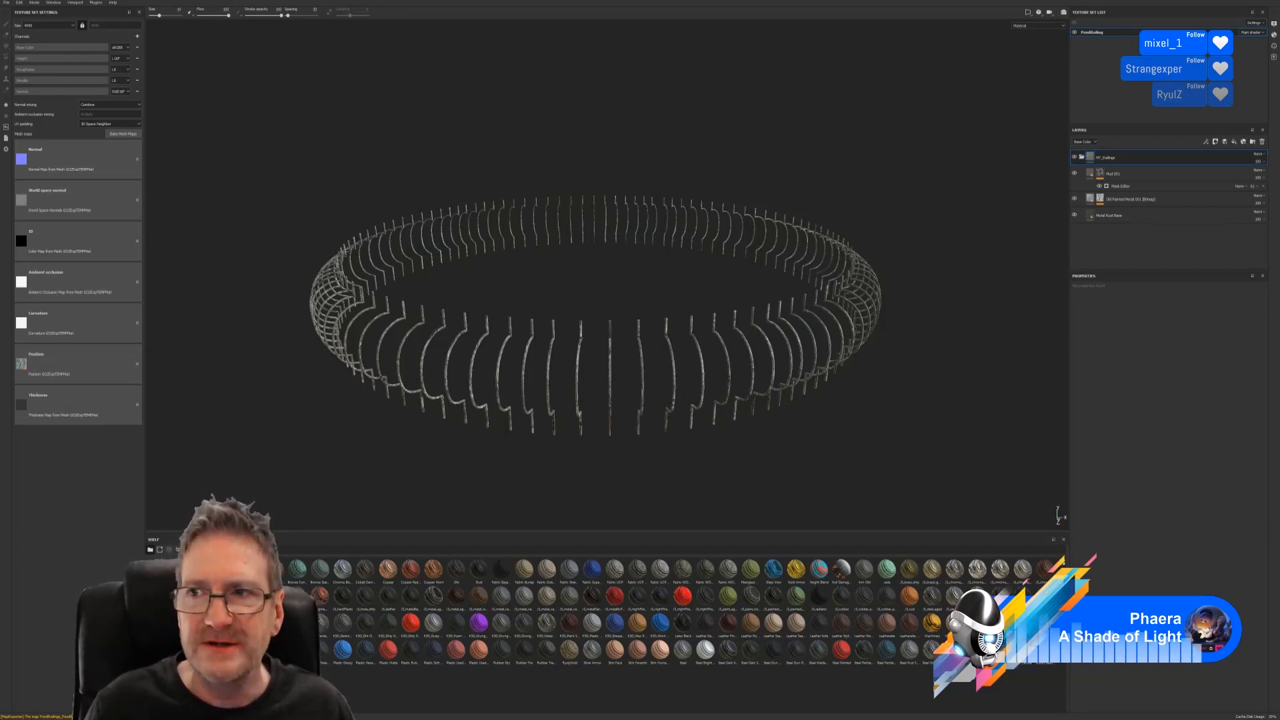
Switch to 3ds Max, select the ornate panel at the front railing's end beside the pillar, and open the Slate Material Editor.
{"action": "left_click", "coordinate": [1243, 1]}
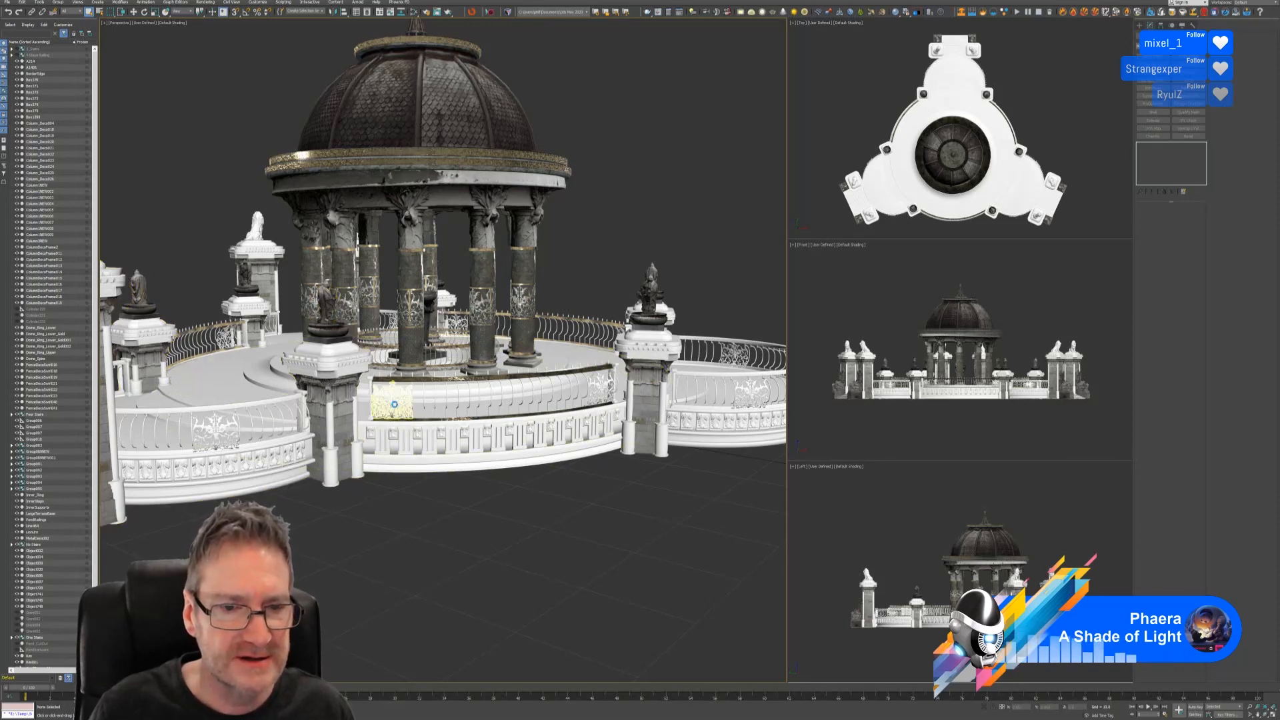
{"action": "left_click", "coordinate": [394, 404]}
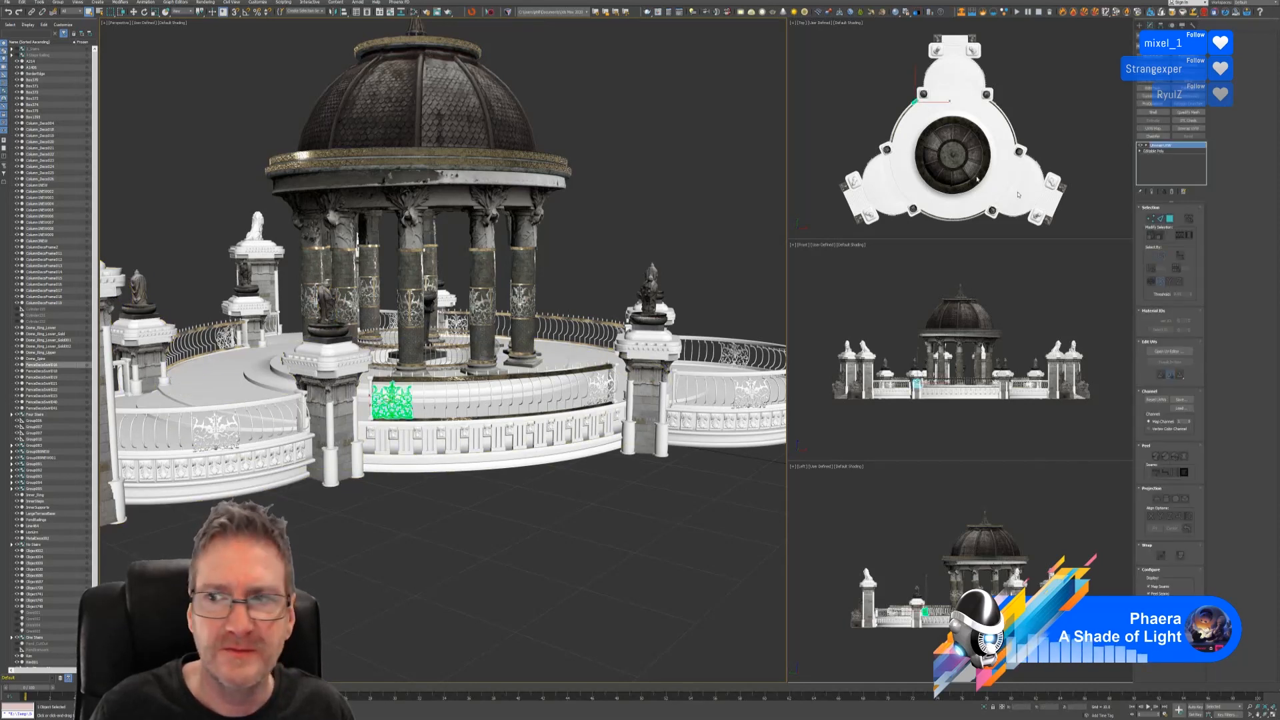
{"action": "left_click", "coordinate": [414, 12]}
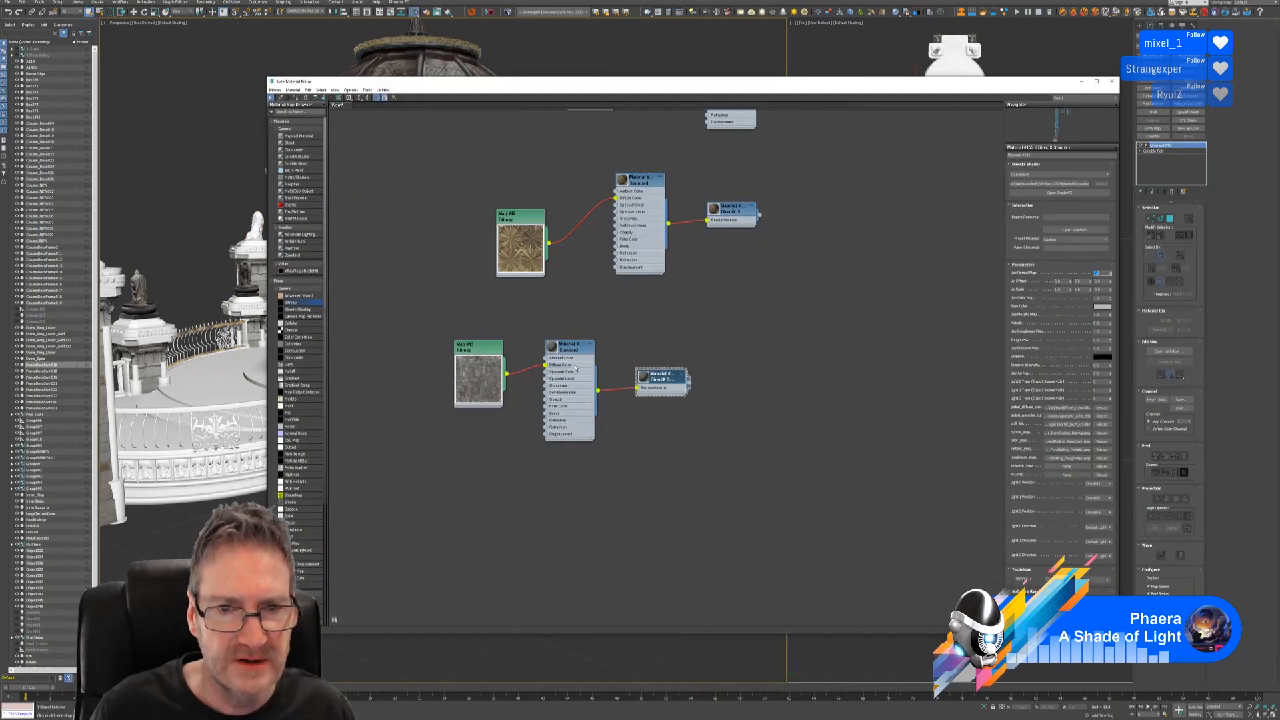
Look through the scene's material nodes and their bitmap file names for the column ironwork material.
{"action": "middle_click_drag", "start_coordinate": [690, 317], "coordinate": [680, 463]}
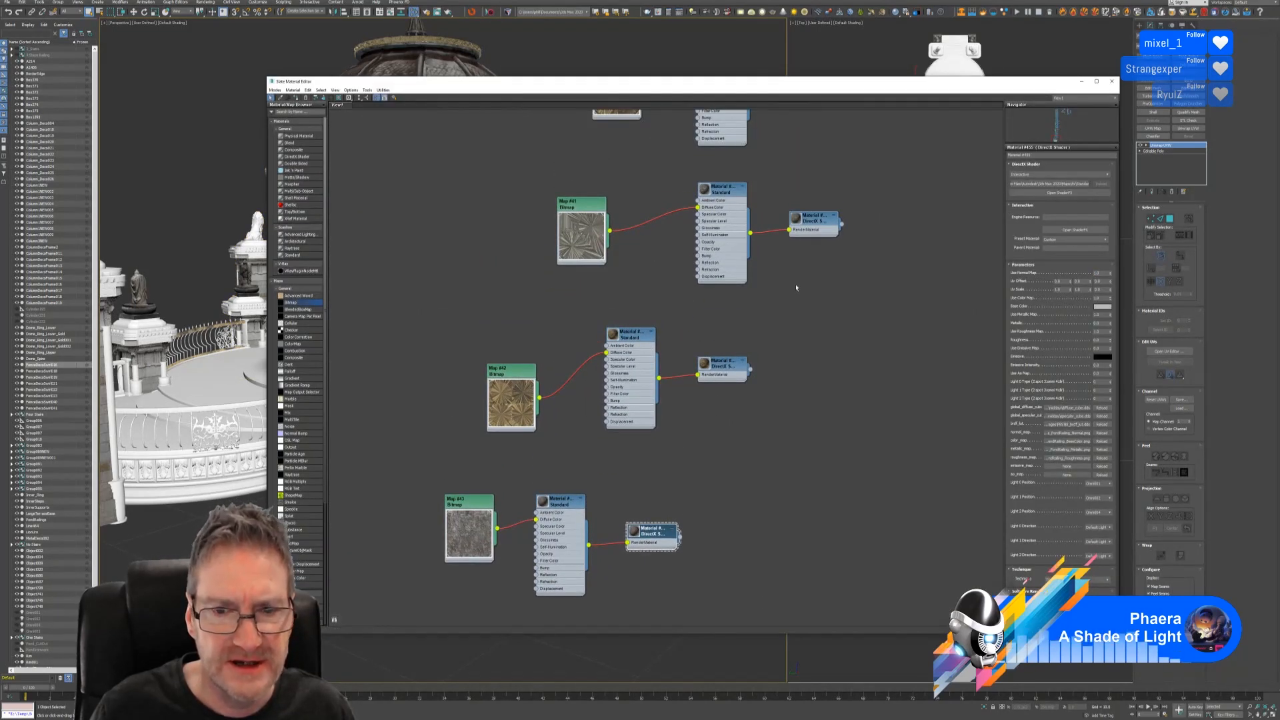
{"action": "middle_click_drag", "start_coordinate": [796, 287], "coordinate": [698, 365]}
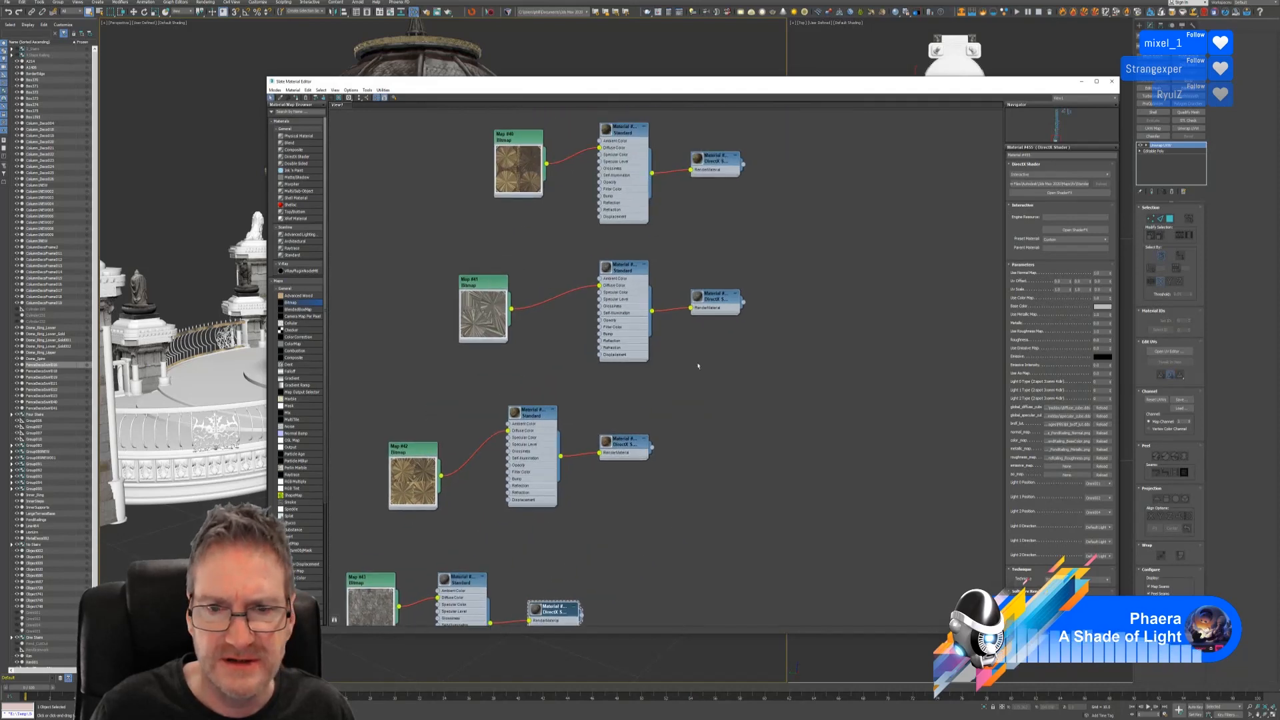
{"action": "double_click", "coordinate": [486, 285]}
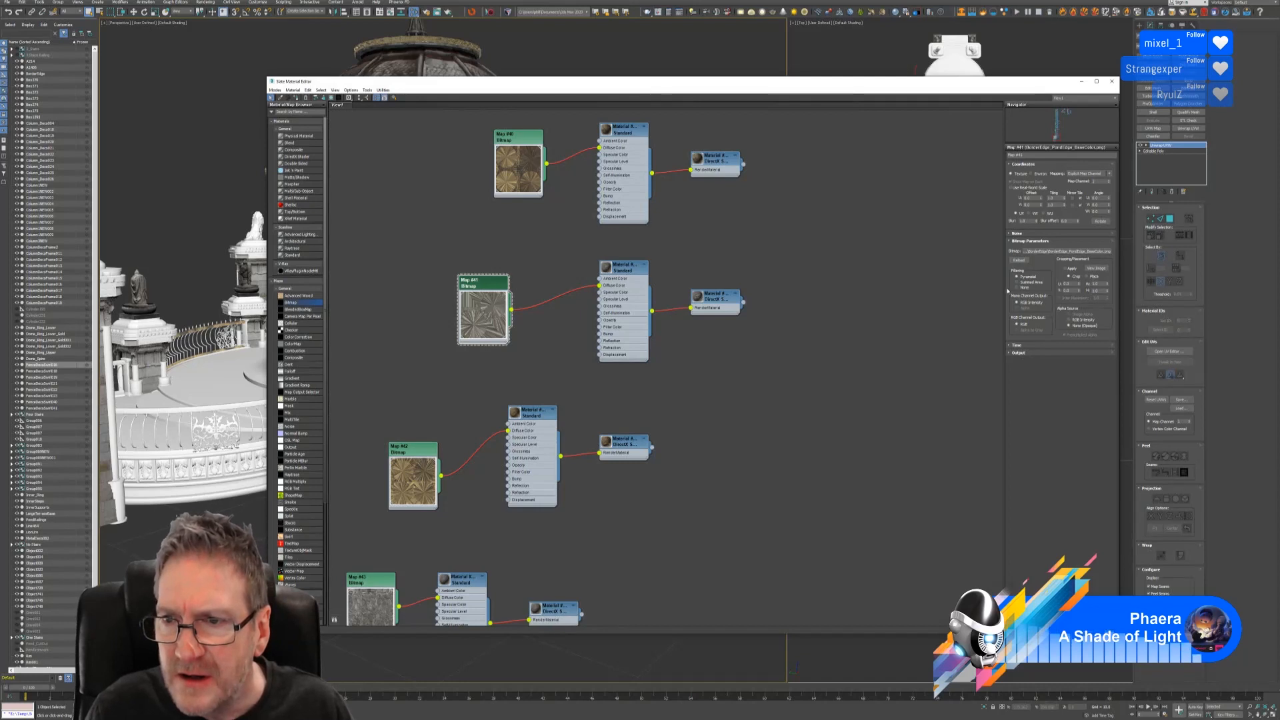
{"action": "middle_click_drag", "start_coordinate": [829, 281], "coordinate": [797, 411]}
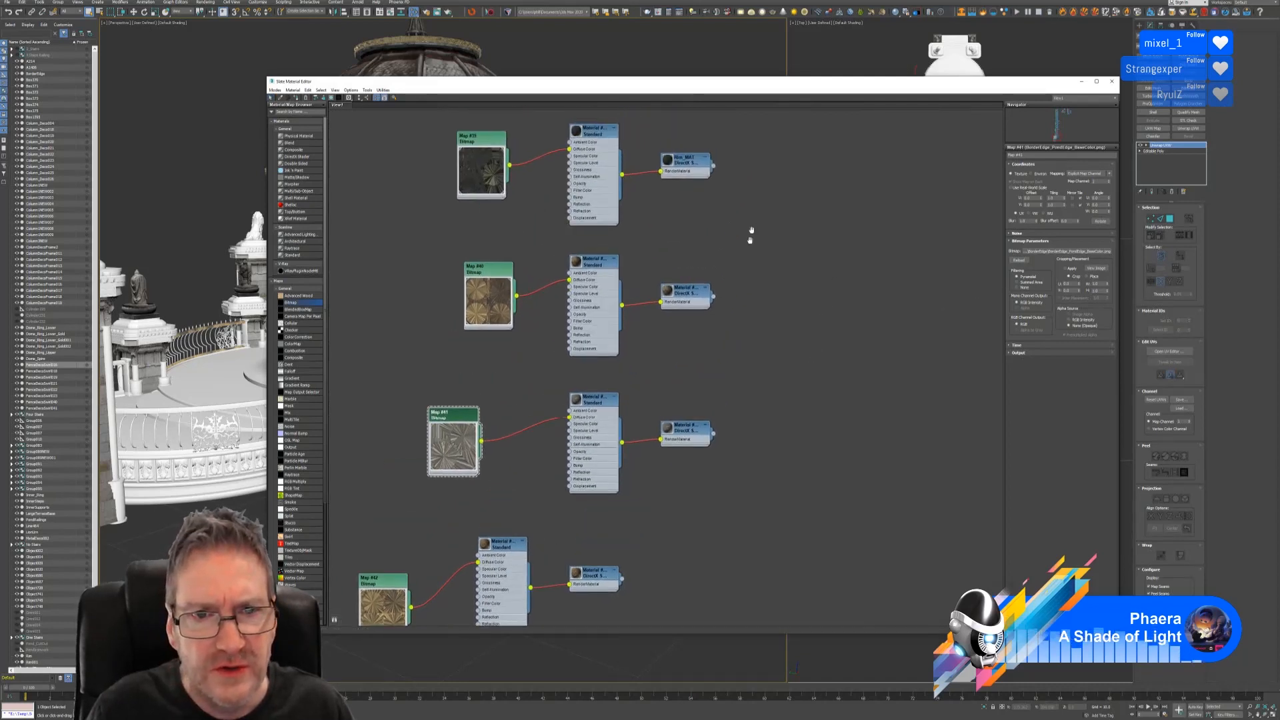
{"action": "middle_click_drag", "start_coordinate": [744, 202], "coordinate": [738, 339]}
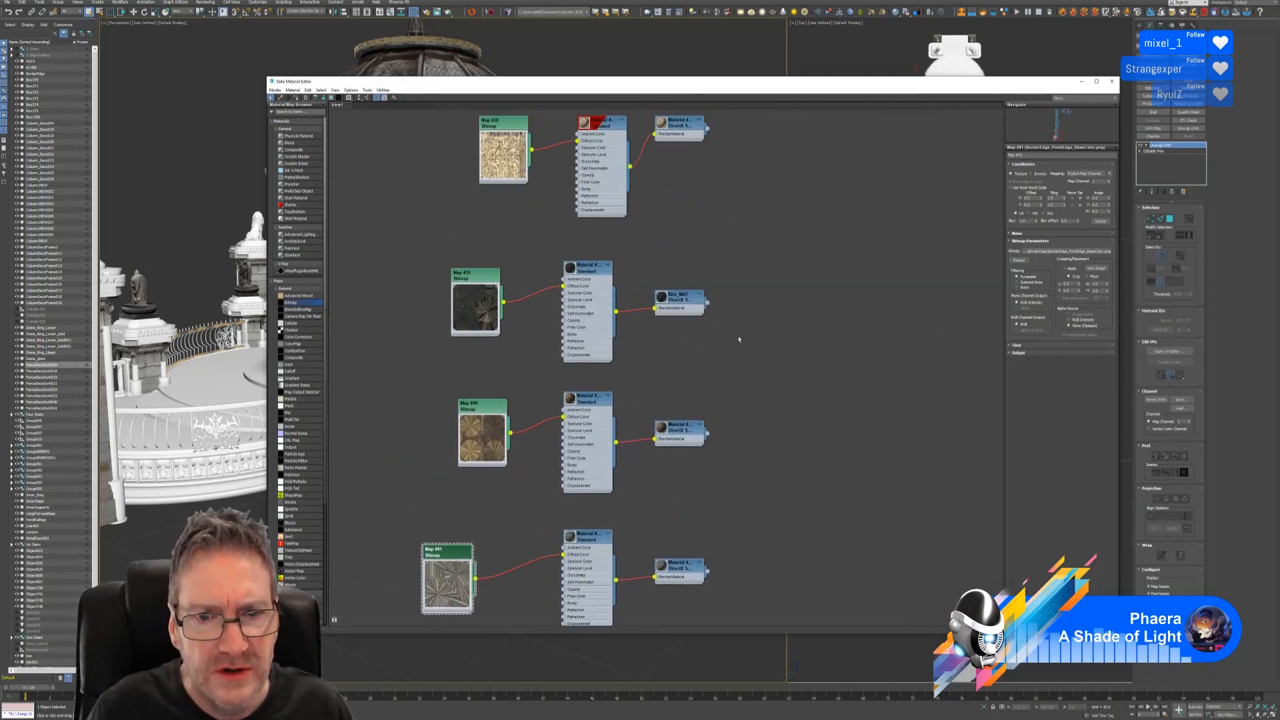
{"action": "double_click", "coordinate": [468, 281]}
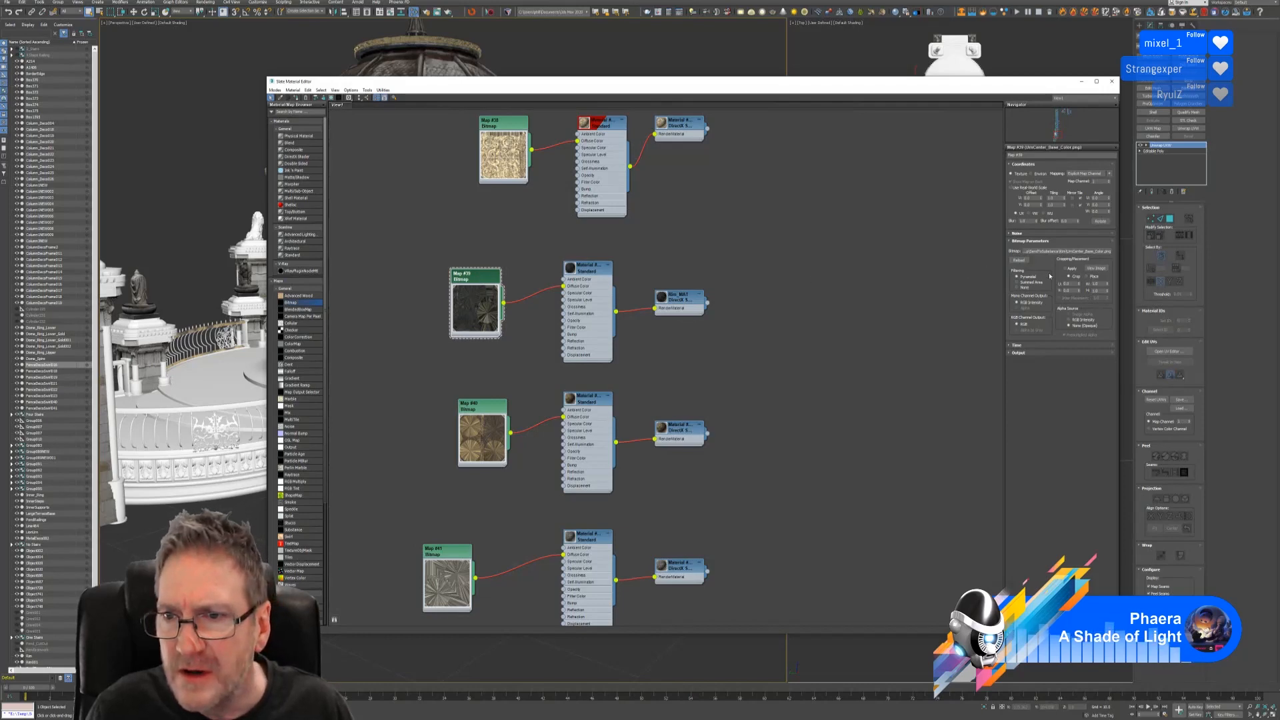
{"action": "middle_click_drag", "start_coordinate": [796, 247], "coordinate": [763, 343]}
{"action": "middle_click_drag", "start_coordinate": [750, 263], "coordinate": [743, 363]}
{"action": "middle_click_drag", "start_coordinate": [737, 292], "coordinate": [731, 446]}
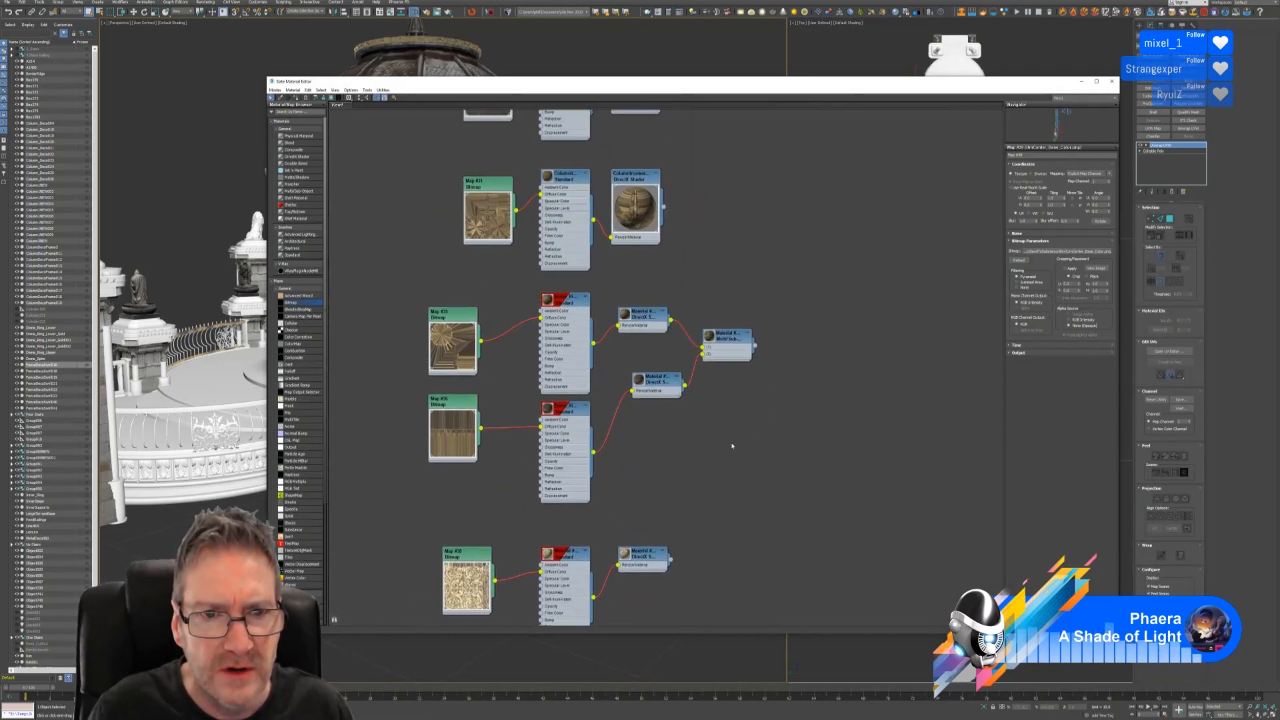
{"action": "middle_click_drag", "start_coordinate": [753, 249], "coordinate": [752, 359]}
{"action": "middle_click_drag", "start_coordinate": [746, 224], "coordinate": [744, 321]}
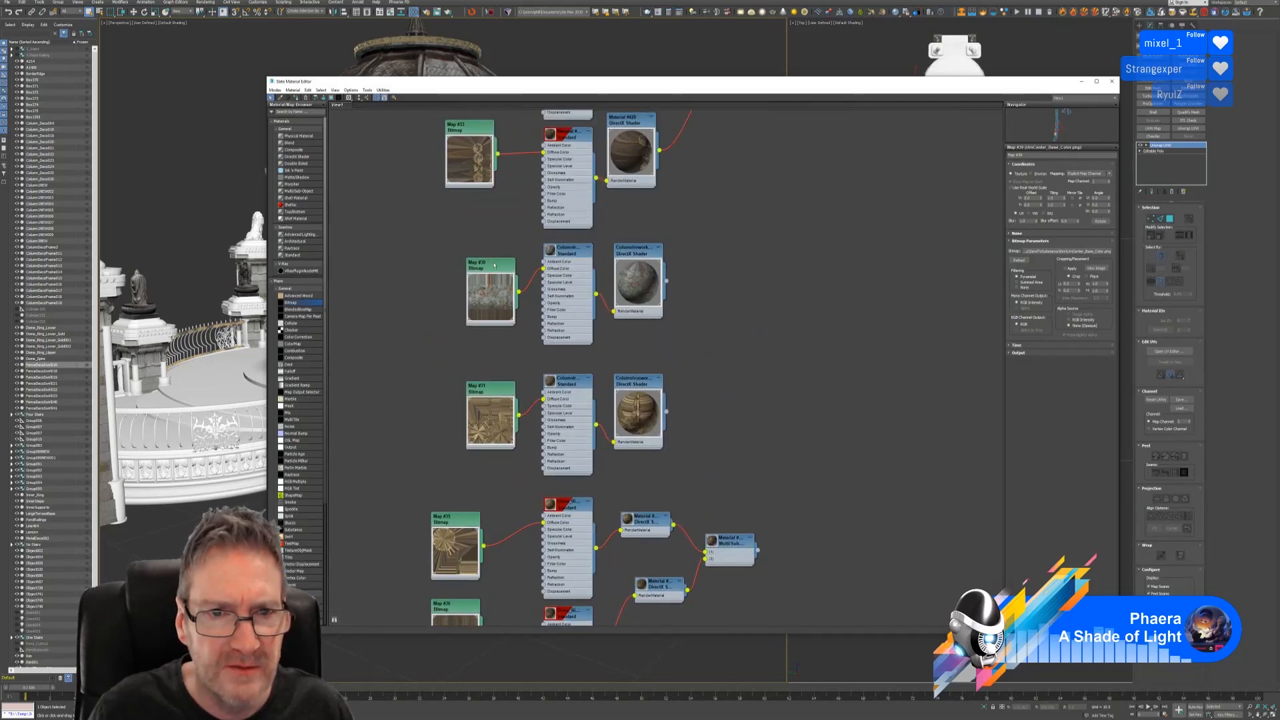
Assign the column ironwork DirectX Shader material to the selected railing panel, close the material editor and clear the selection.
{"action": "left_click", "coordinate": [494, 265]}
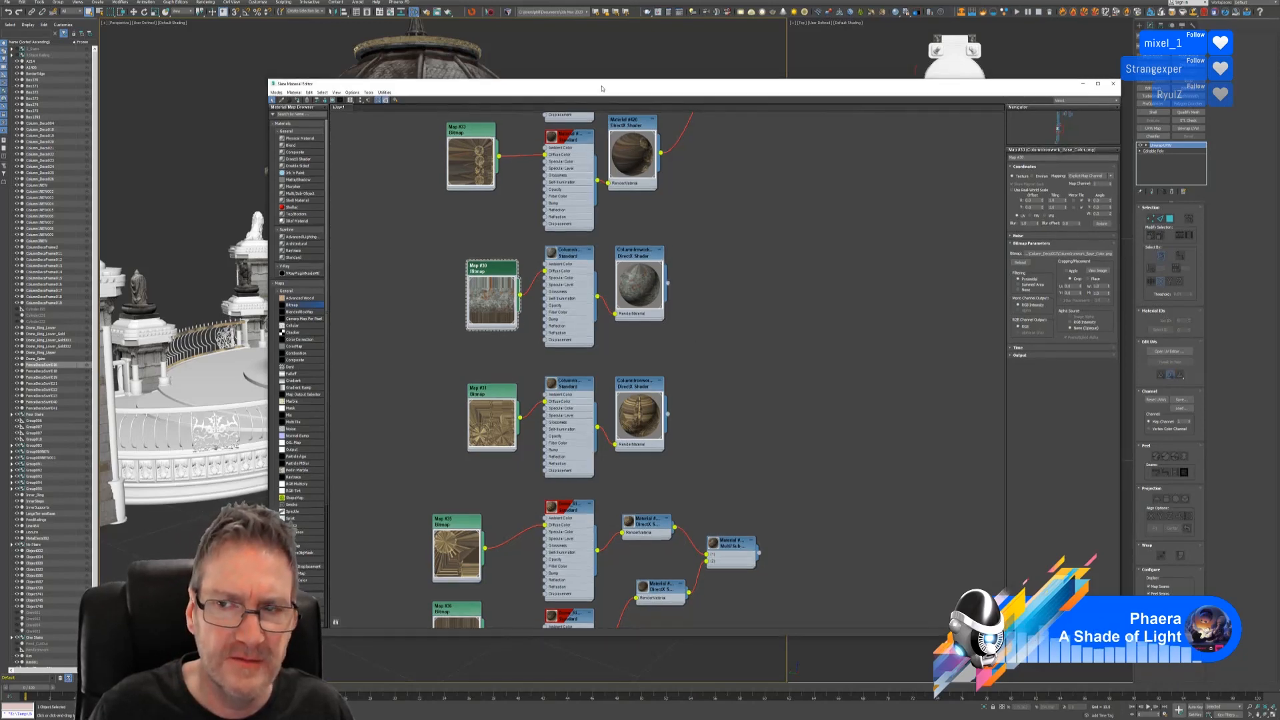
{"action": "left_click_drag", "start_coordinate": [600, 86], "coordinate": [702, 60]}
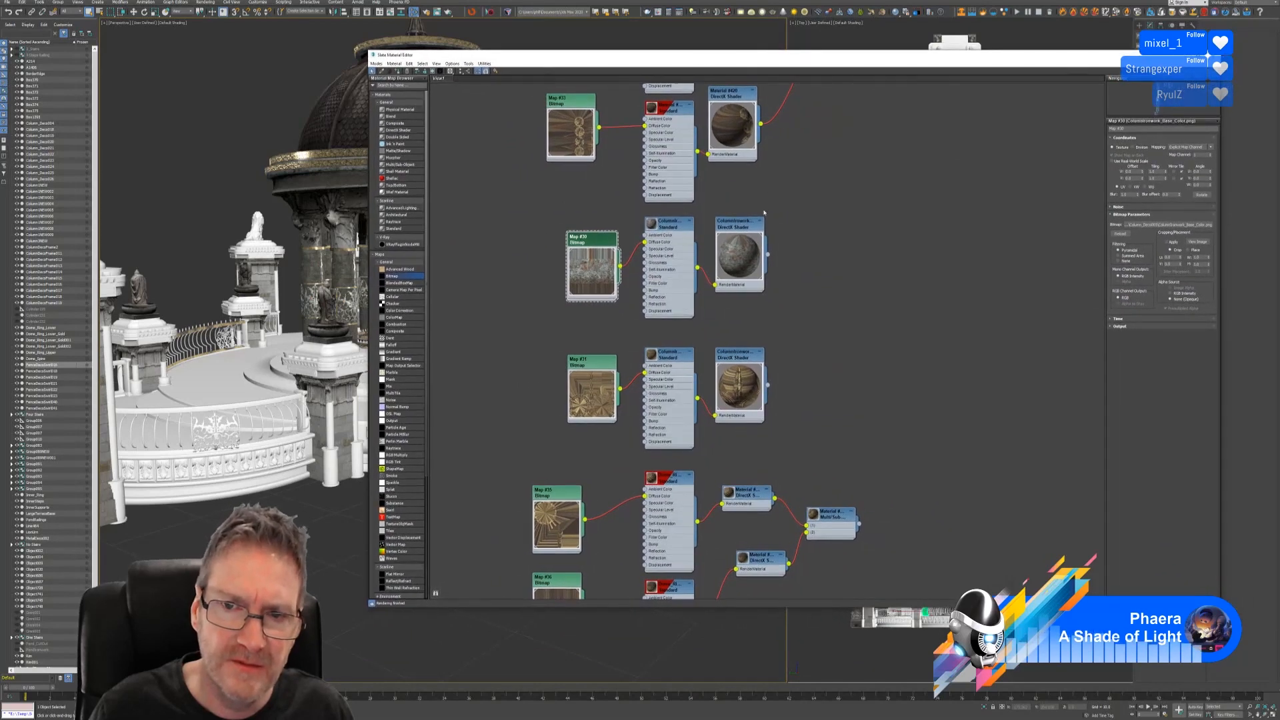
{"action": "left_click", "coordinate": [730, 227]}
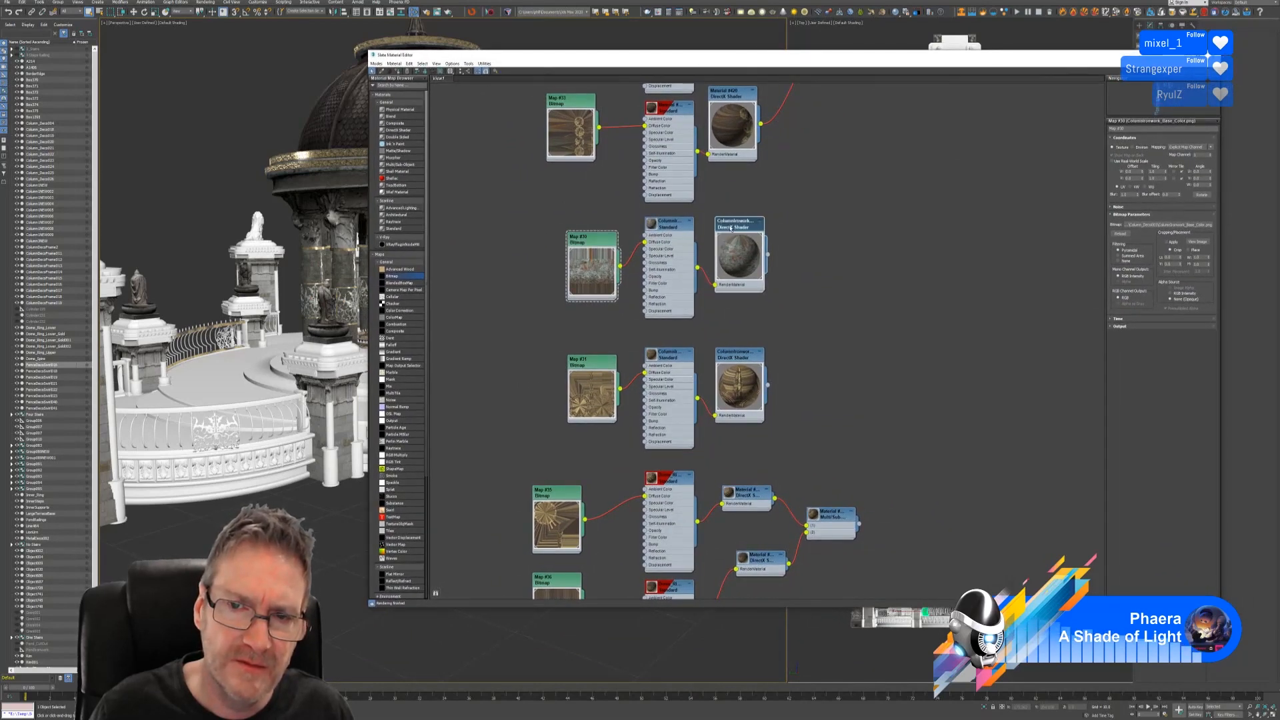
{"action": "right_click", "coordinate": [731, 227]}
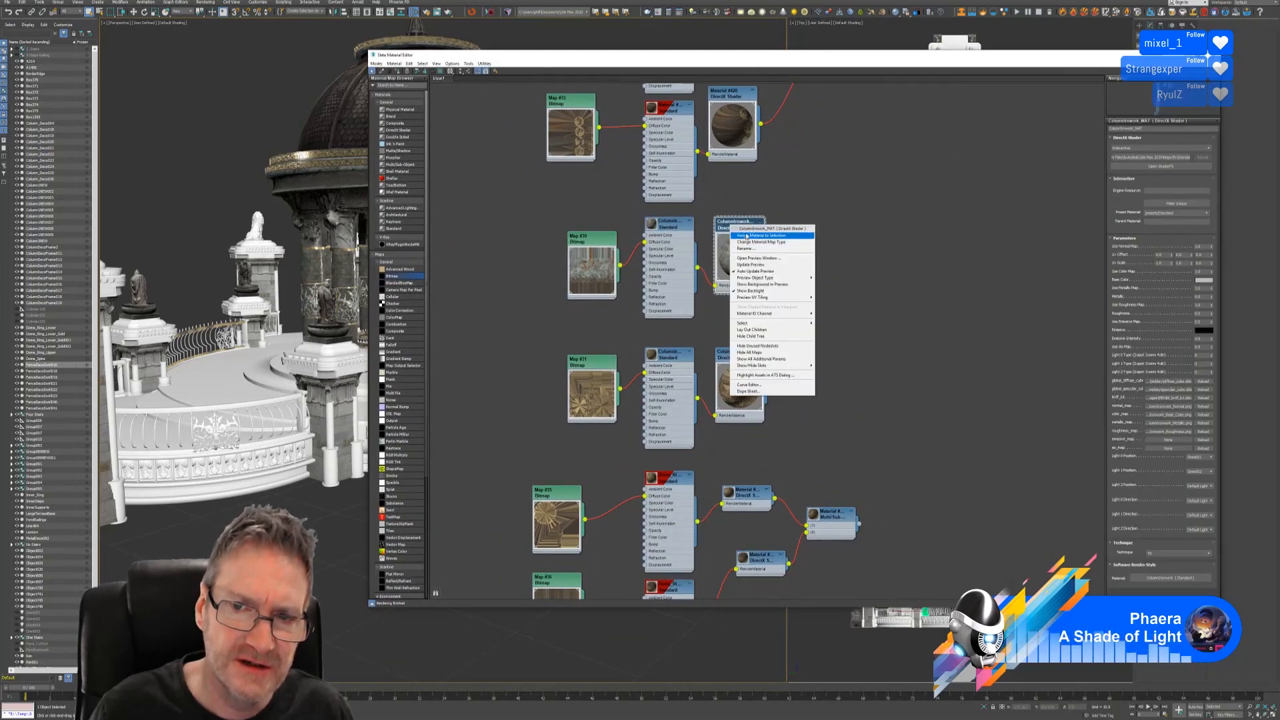
{"action": "left_click", "coordinate": [746, 235]}
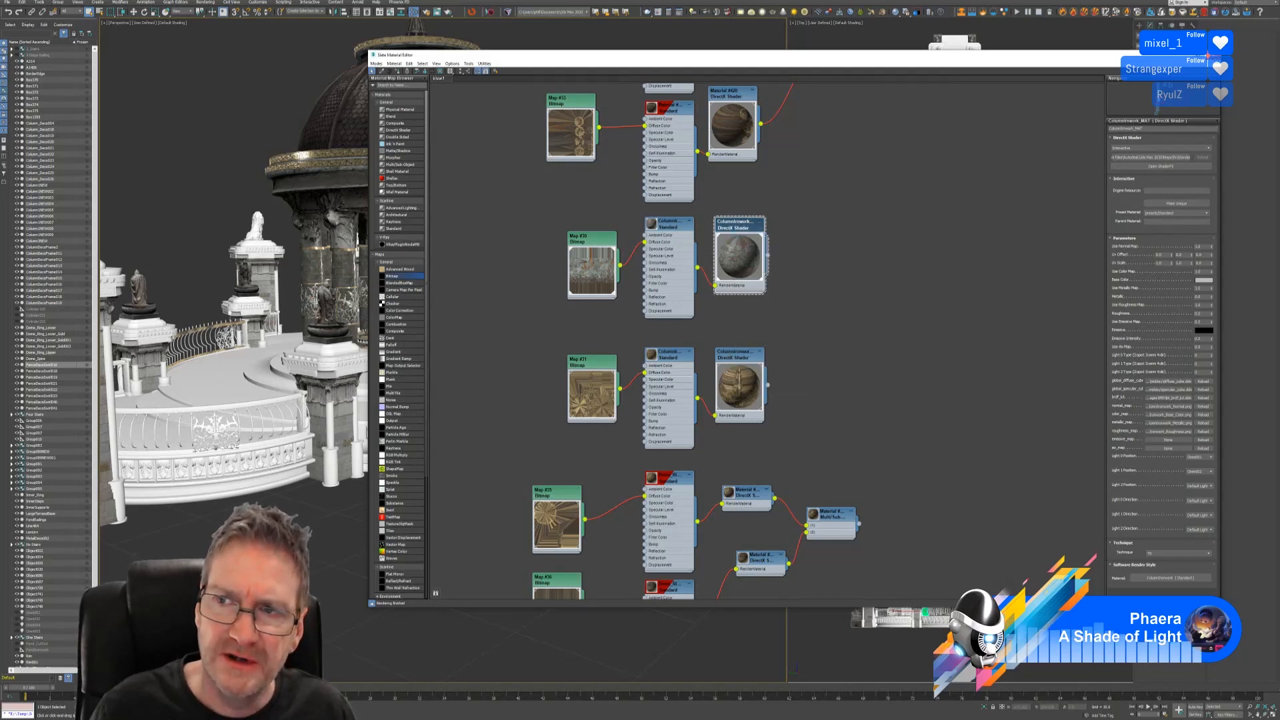
{"action": "left_click", "coordinate": [1213, 55]}
{"action": "left_click", "coordinate": [440, 506]}
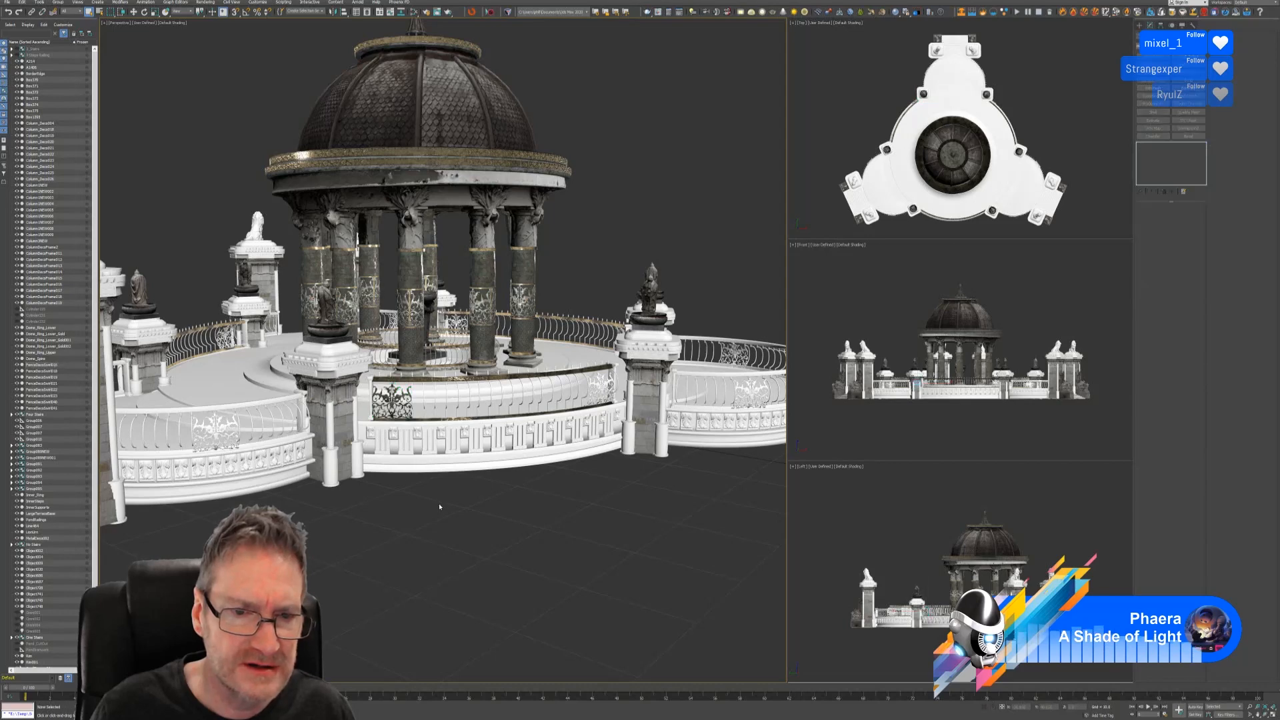
Examine the ironwork texture on the ornate railing panel up close for stretching, then against the surrounding railing.
{"action": "scroll", "coordinate": [400, 400], "scroll_direction": "up", "scroll_amount": 5}
{"action": "scroll", "coordinate": [428, 390], "scroll_direction": "up", "scroll_amount": 2}
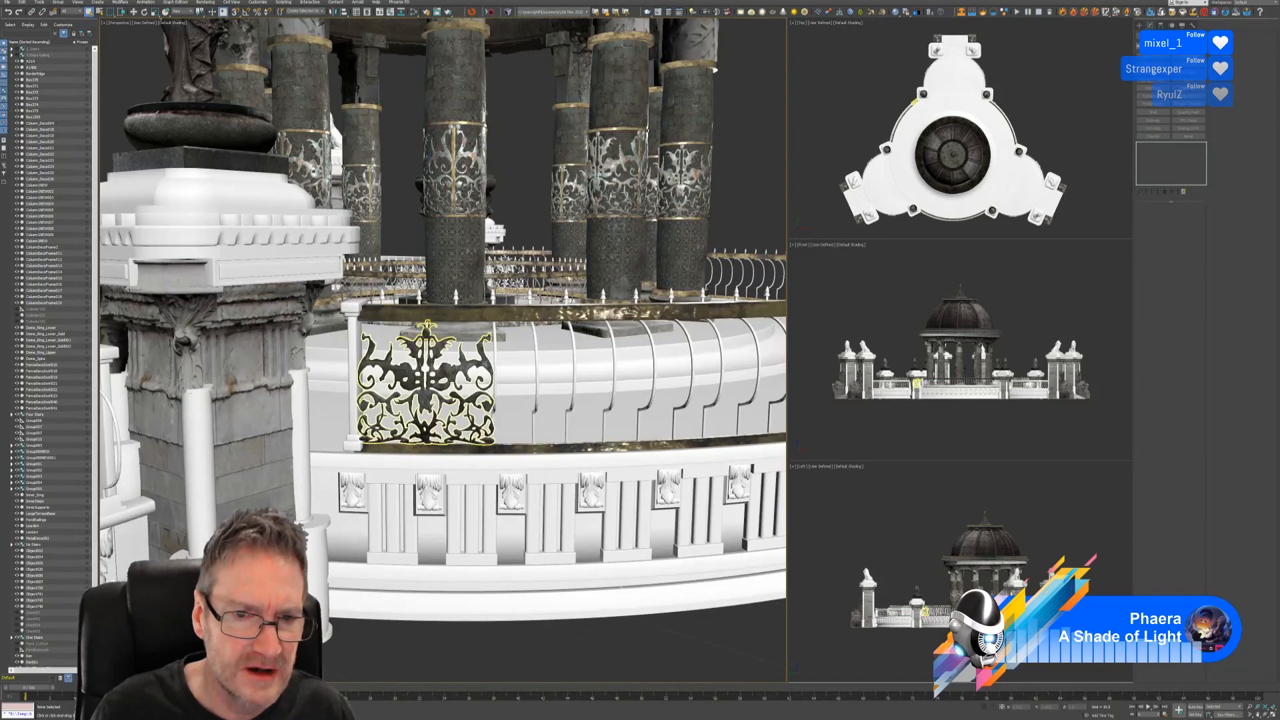
{"action": "scroll", "coordinate": [428, 390], "scroll_direction": "up", "scroll_amount": 2}
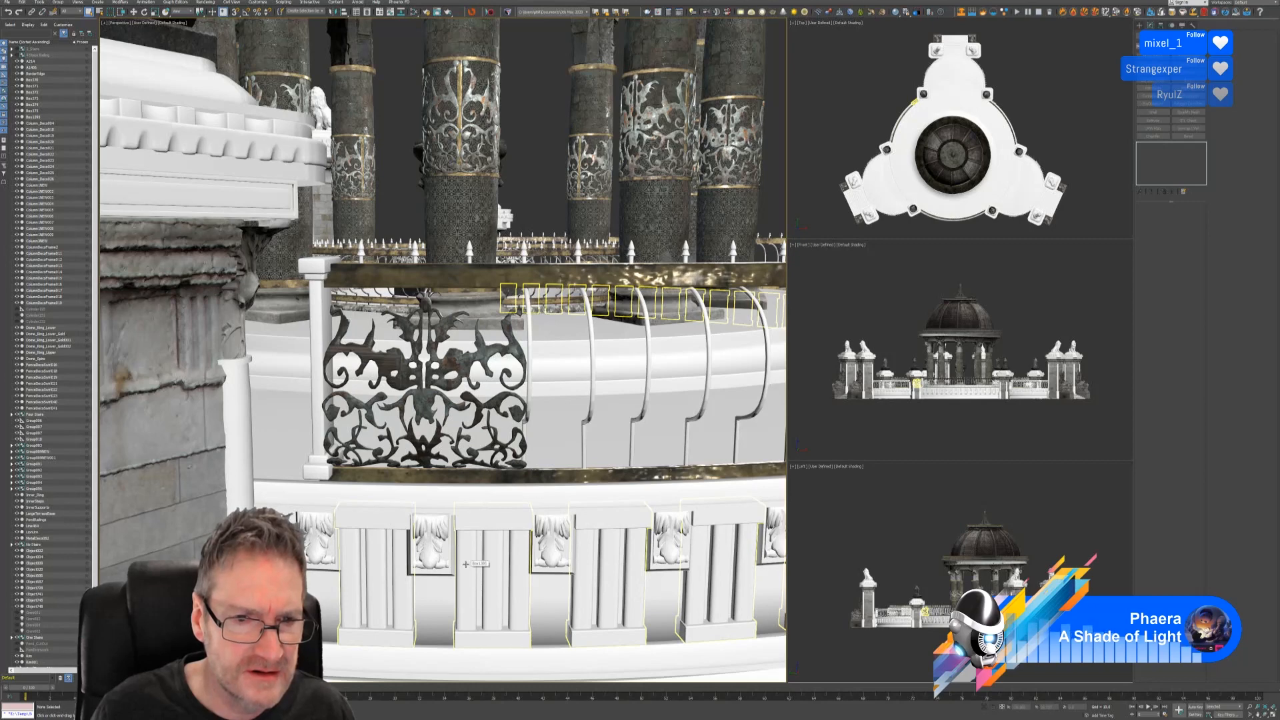
{"action": "scroll", "coordinate": [395, 430], "scroll_direction": "up", "scroll_amount": 3}
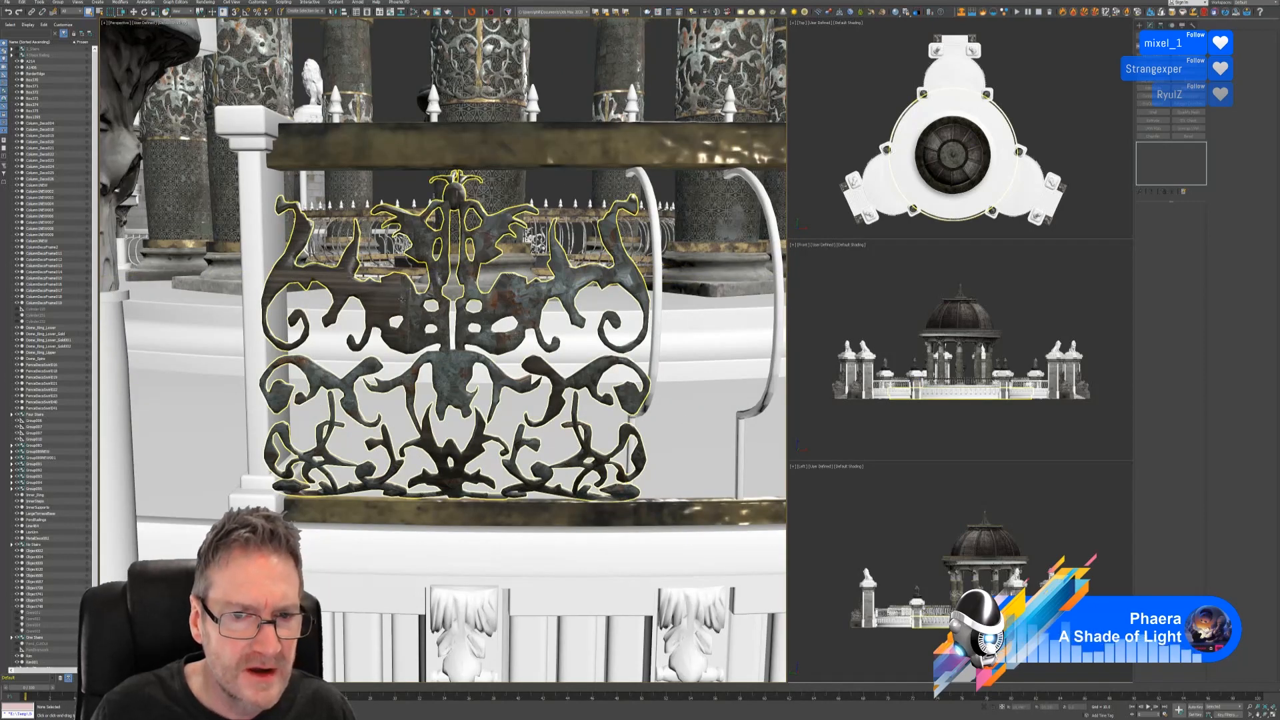
{"action": "scroll", "coordinate": [339, 288], "scroll_direction": "up", "scroll_amount": 2}
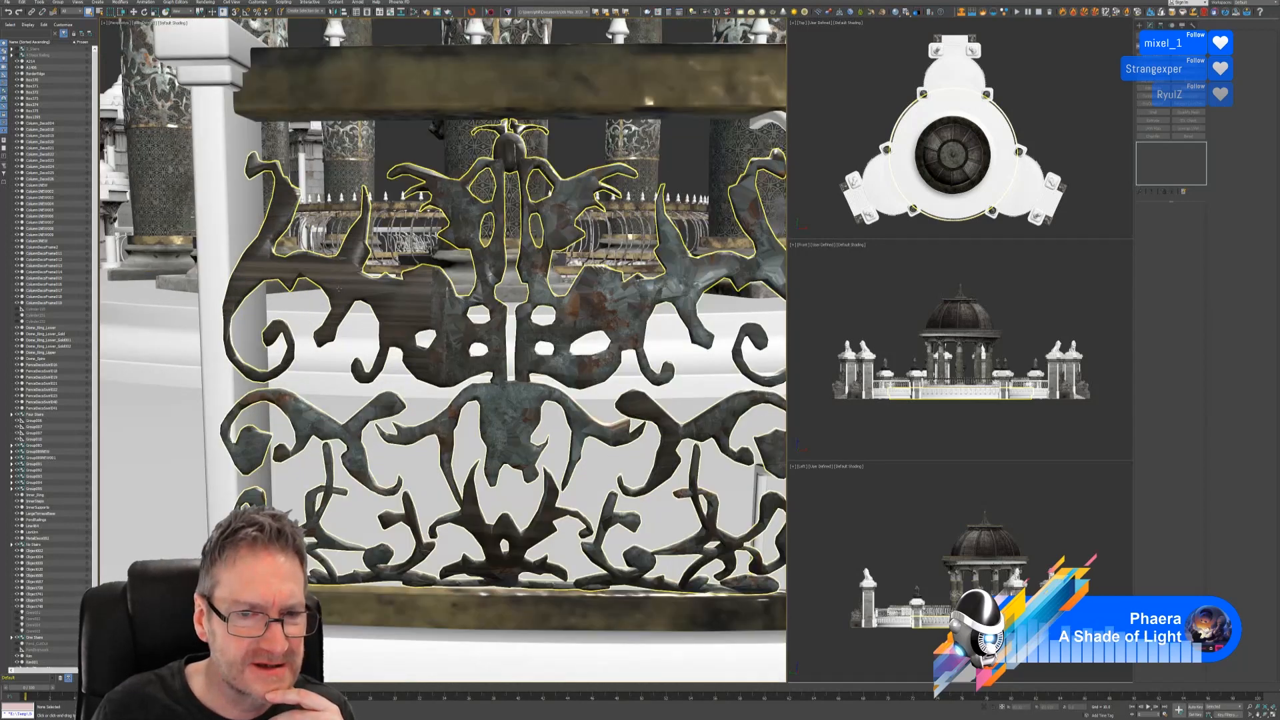
{"action": "scroll", "coordinate": [414, 310], "scroll_direction": "up", "scroll_amount": 3}
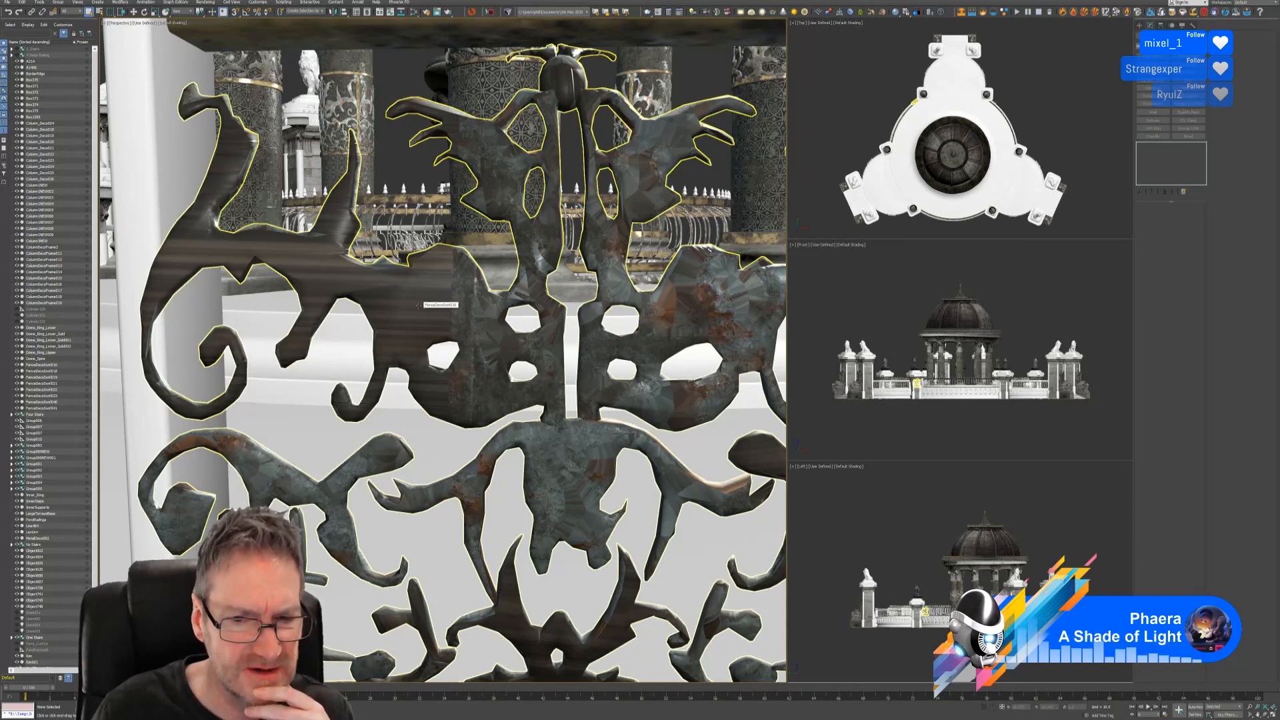
{"action": "scroll", "coordinate": [417, 307], "scroll_direction": "down", "scroll_amount": 2}
{"action": "scroll", "coordinate": [417, 309], "scroll_direction": "down", "scroll_amount": 2}
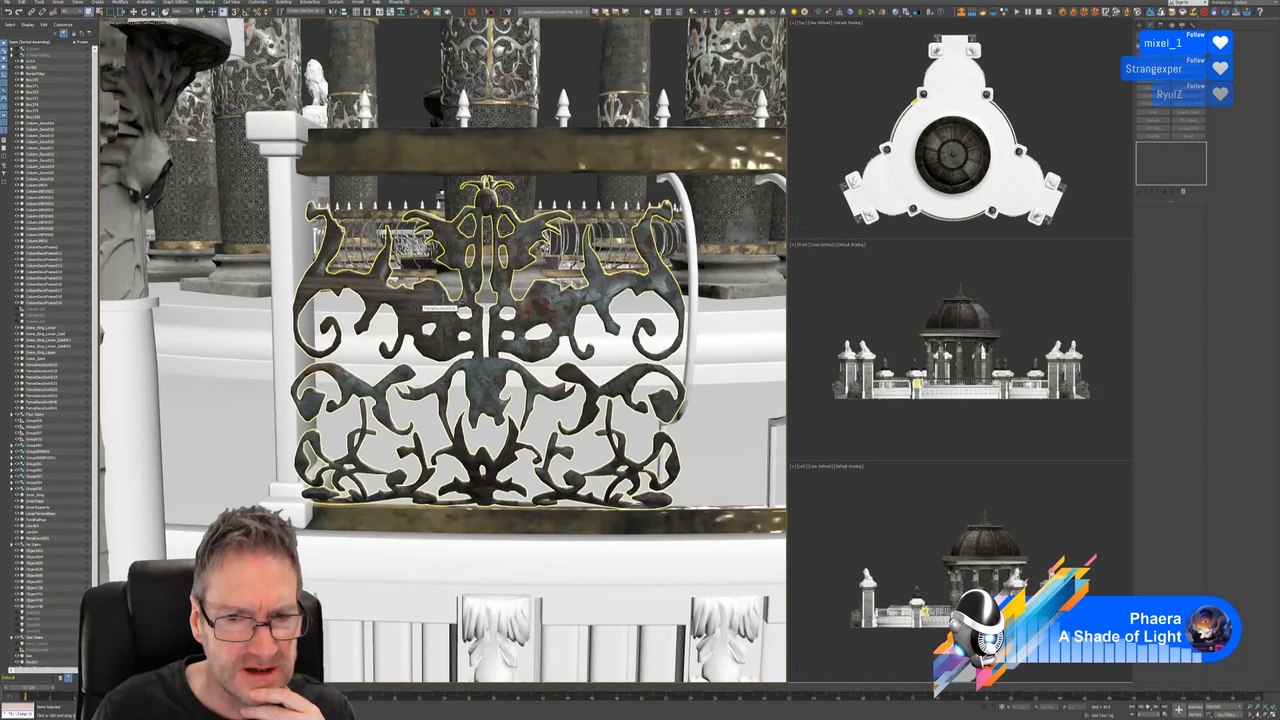
{"action": "scroll", "coordinate": [418, 308], "scroll_direction": "down", "scroll_amount": 2}
{"action": "scroll", "coordinate": [418, 308], "scroll_direction": "down", "scroll_amount": 2}
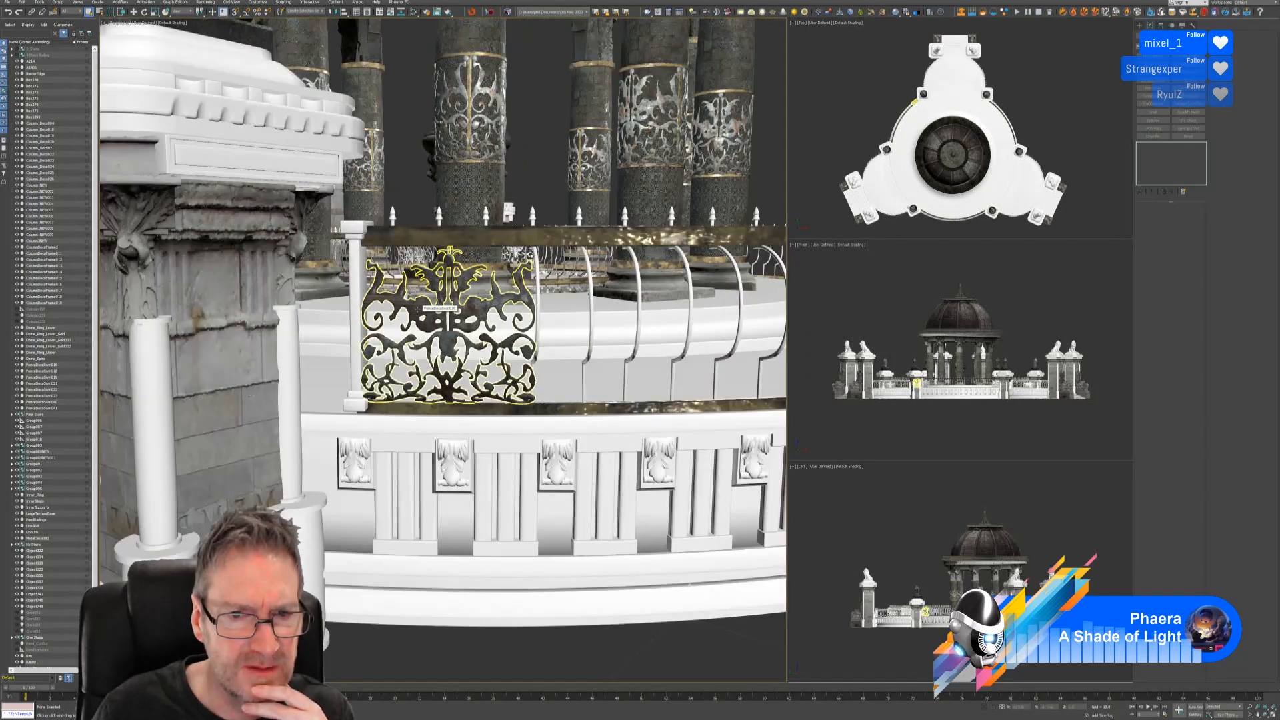
{"action": "scroll", "coordinate": [417, 309], "scroll_direction": "down", "scroll_amount": 5}
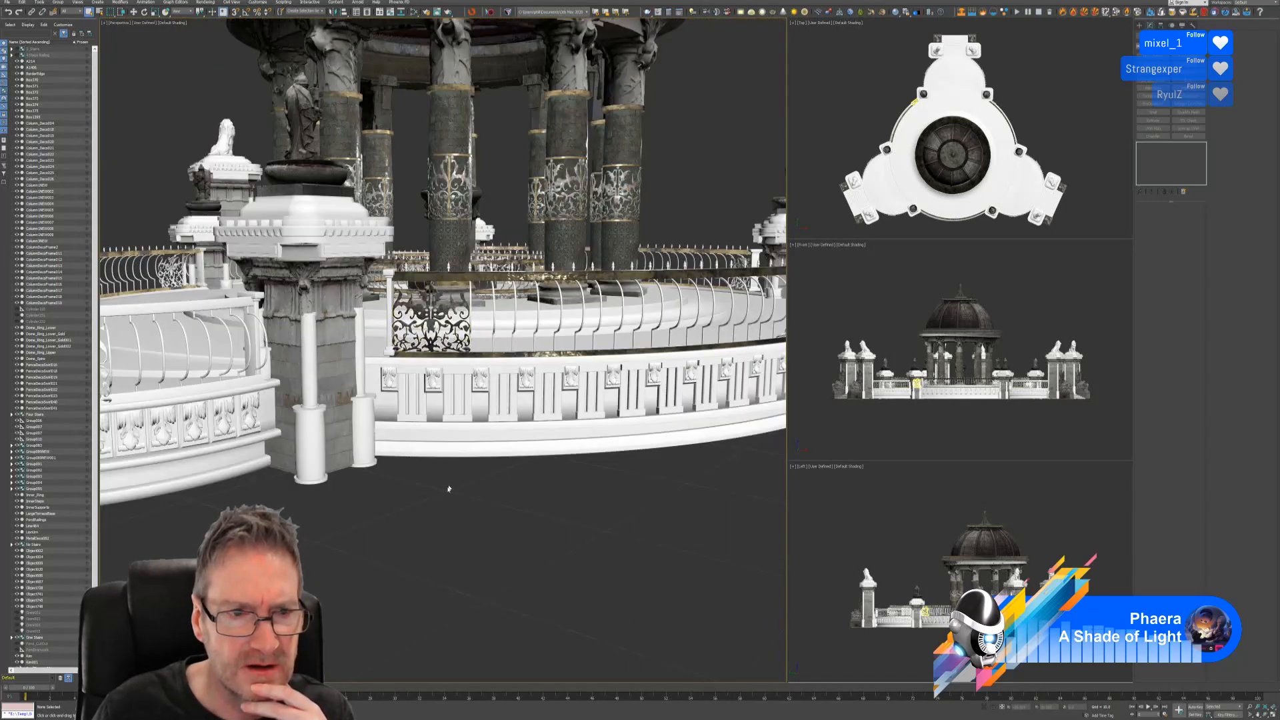
Assign the same column ironwork material to the matching ornate panel at the railing's other end and clear the selection.
{"action": "middle_click_drag", "start_coordinate": [440, 503], "coordinate": [306, 522]}
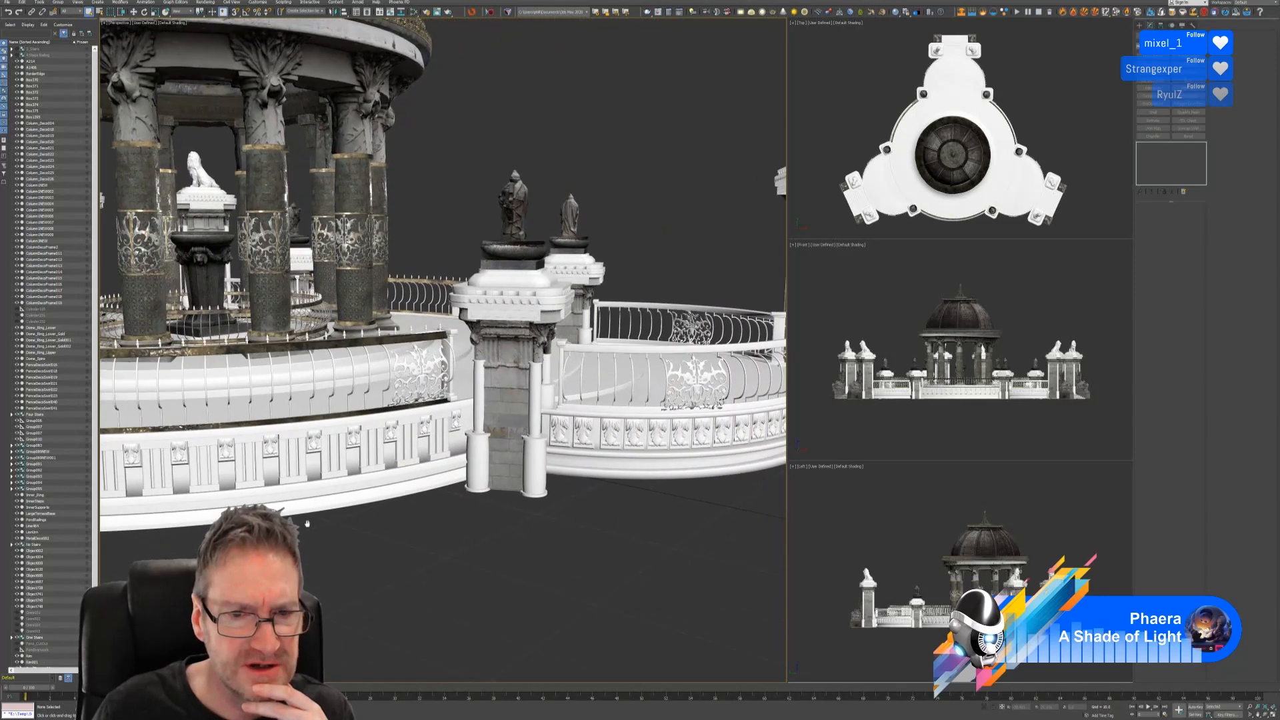
{"action": "scroll", "coordinate": [416, 367], "scroll_direction": "up", "scroll_amount": 2}
{"action": "left_click", "coordinate": [416, 367]}
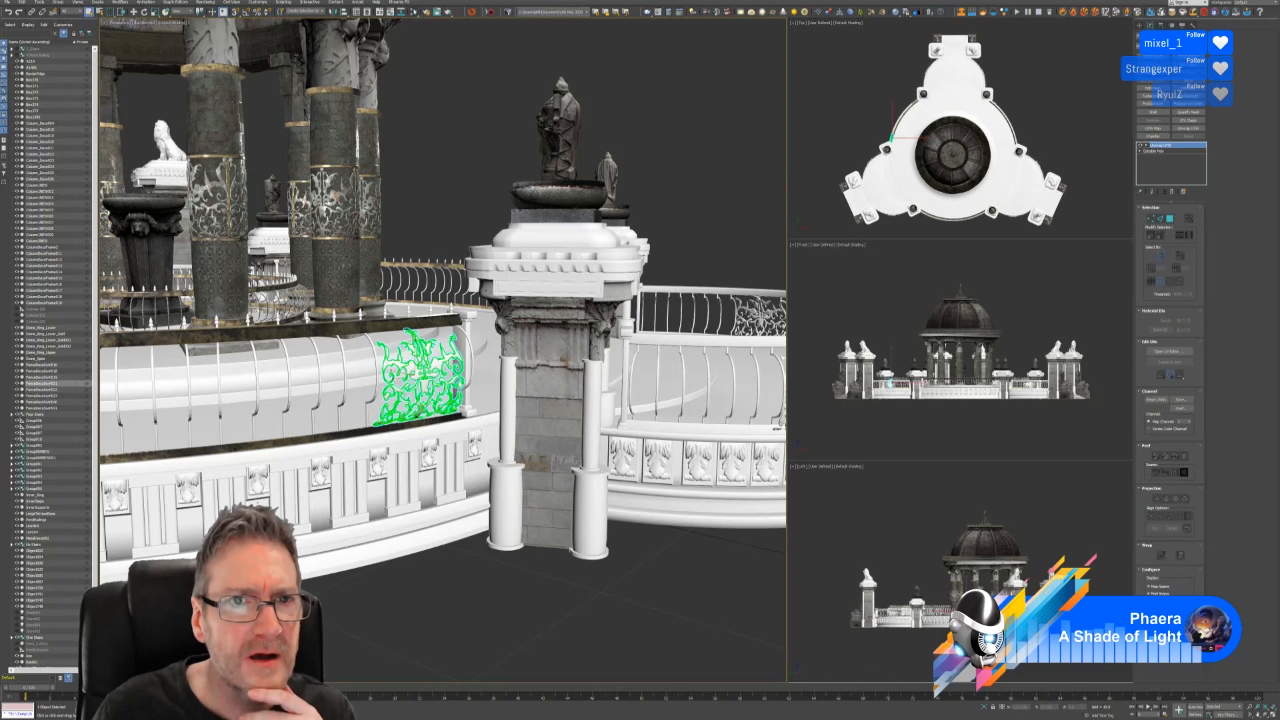
{"action": "left_click", "coordinate": [414, 12]}
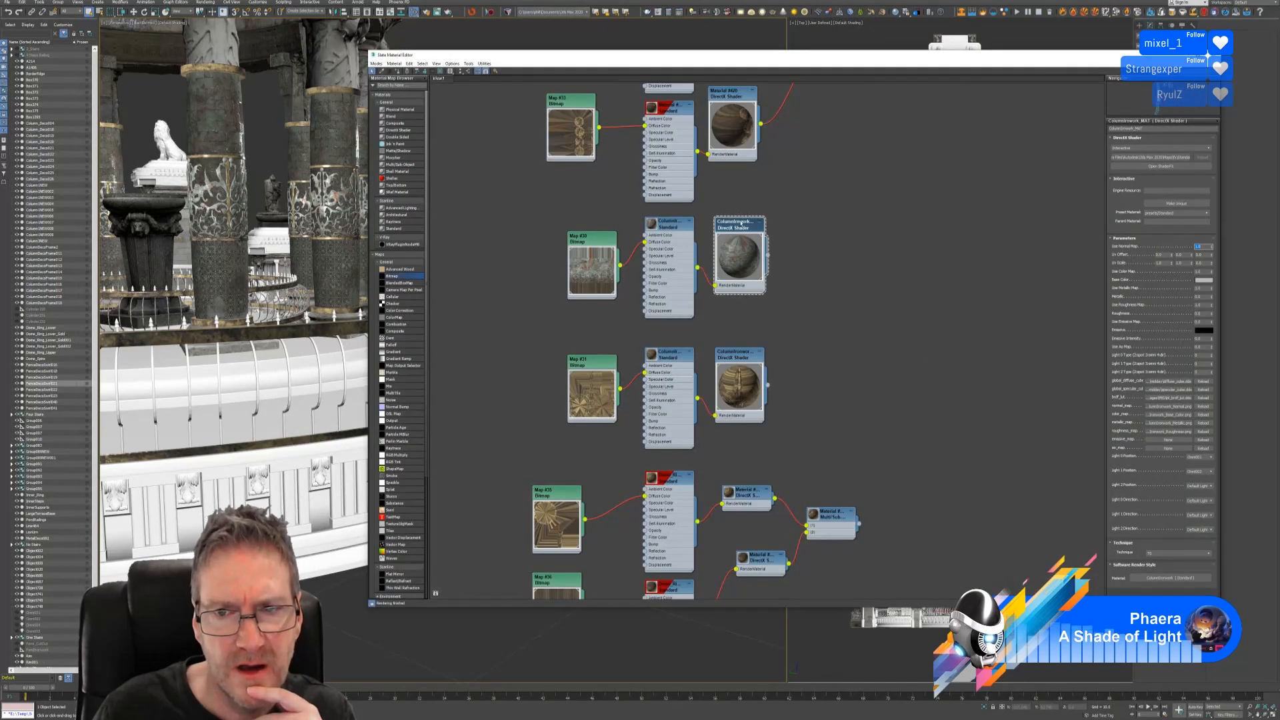
{"action": "right_click", "coordinate": [741, 224]}
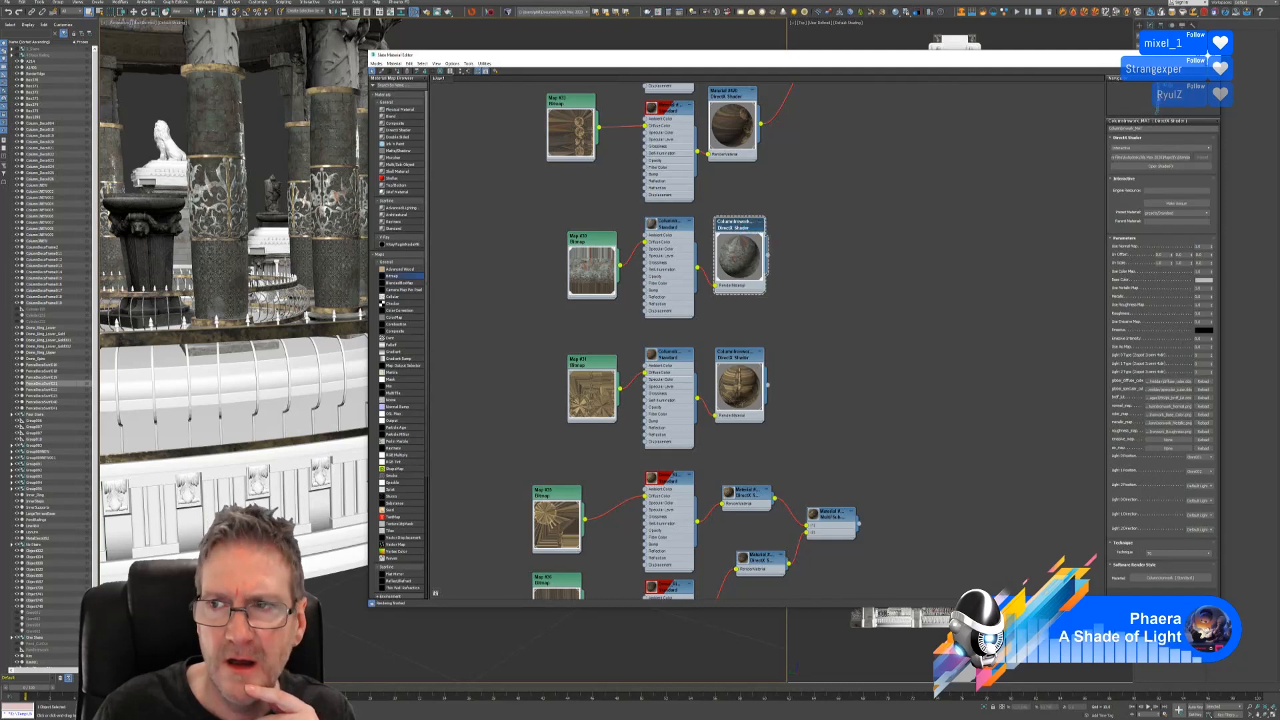
{"action": "left_click", "coordinate": [1211, 56]}
{"action": "scroll", "coordinate": [472, 347], "scroll_direction": "up", "scroll_amount": 3}
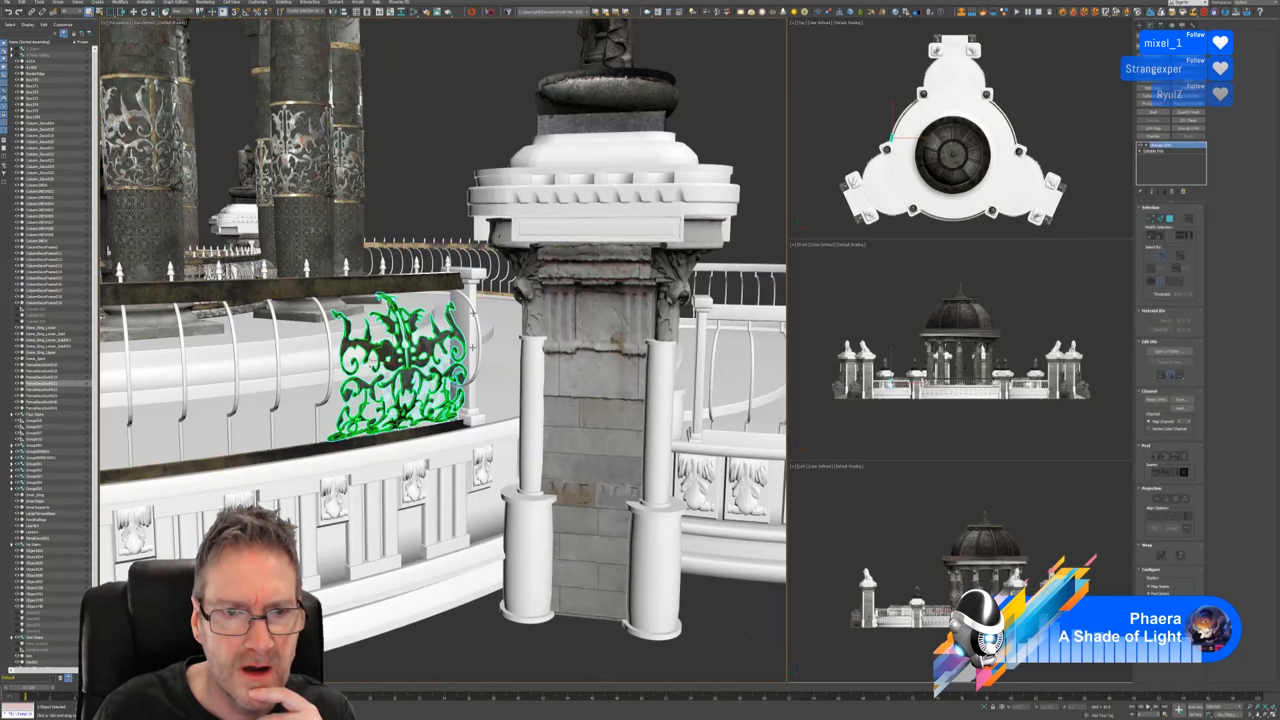
{"action": "left_click", "coordinate": [427, 168]}
Compare both textured railing panels with the columns and select the ironwork band on the front column.
{"action": "scroll", "coordinate": [400, 371], "scroll_direction": "up", "scroll_amount": 2}
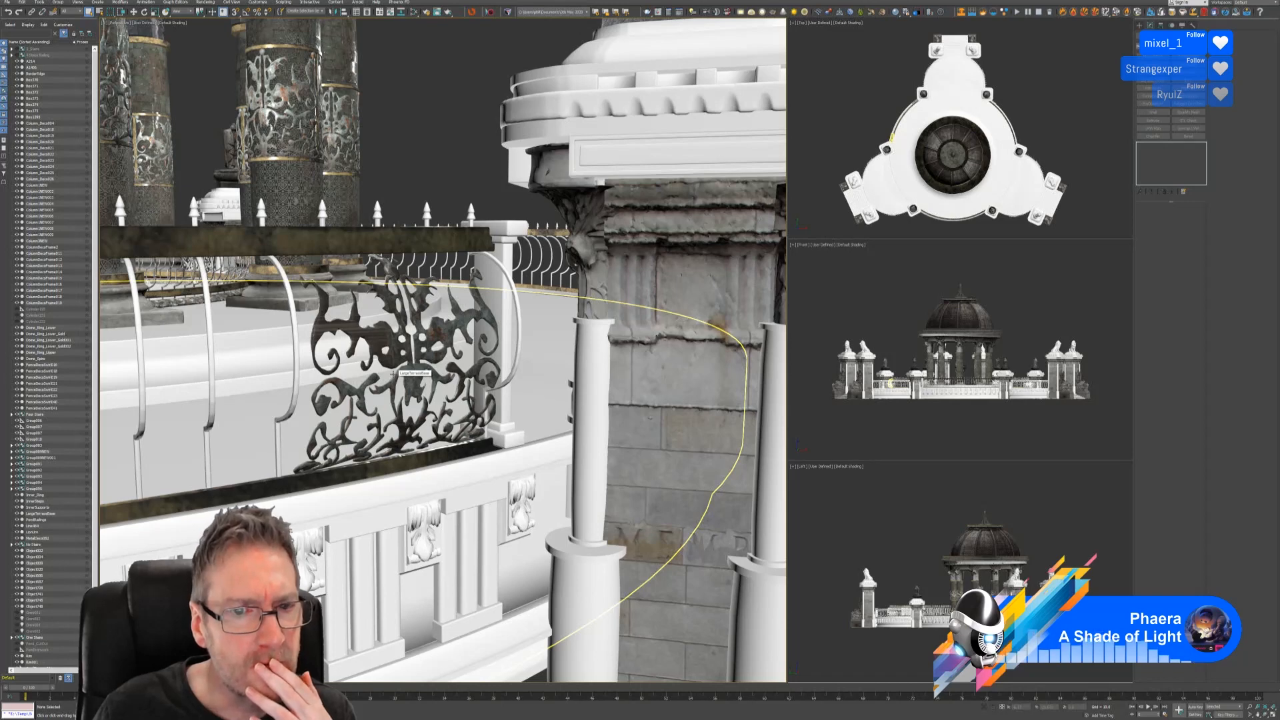
{"action": "scroll", "coordinate": [397, 371], "scroll_direction": "down", "scroll_amount": 3}
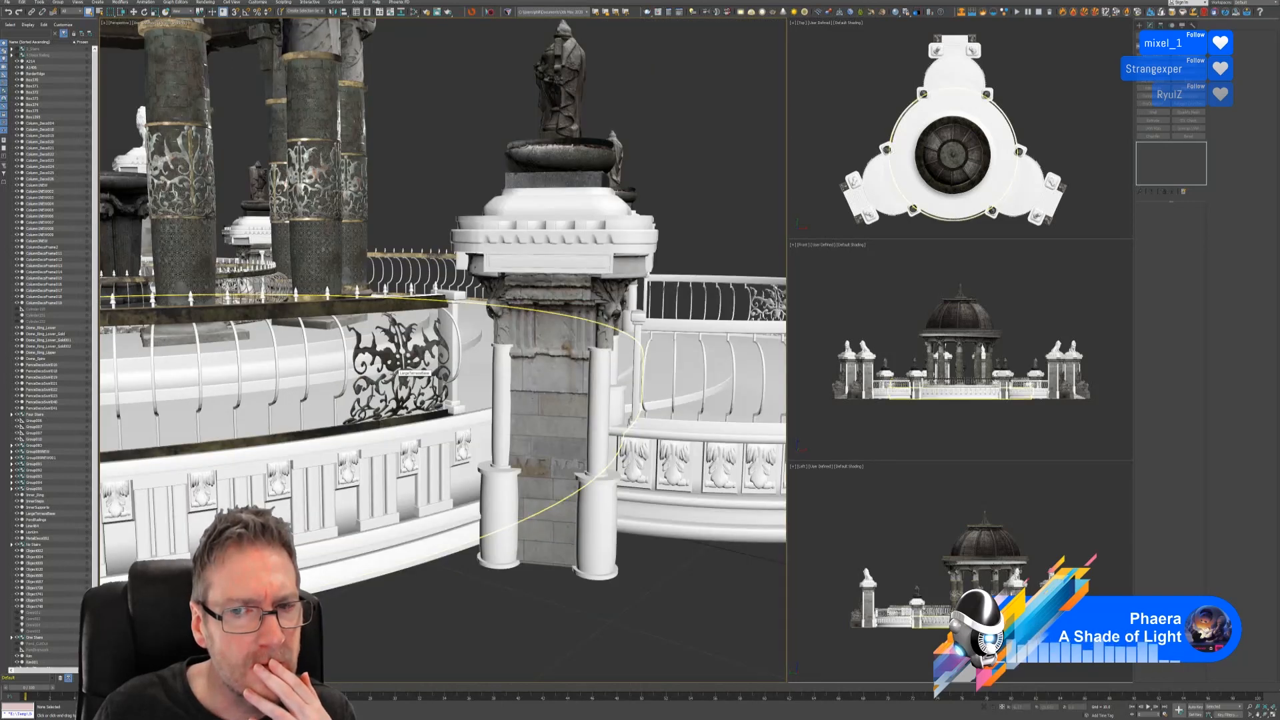
{"action": "scroll", "coordinate": [398, 371], "scroll_direction": "down", "scroll_amount": 3}
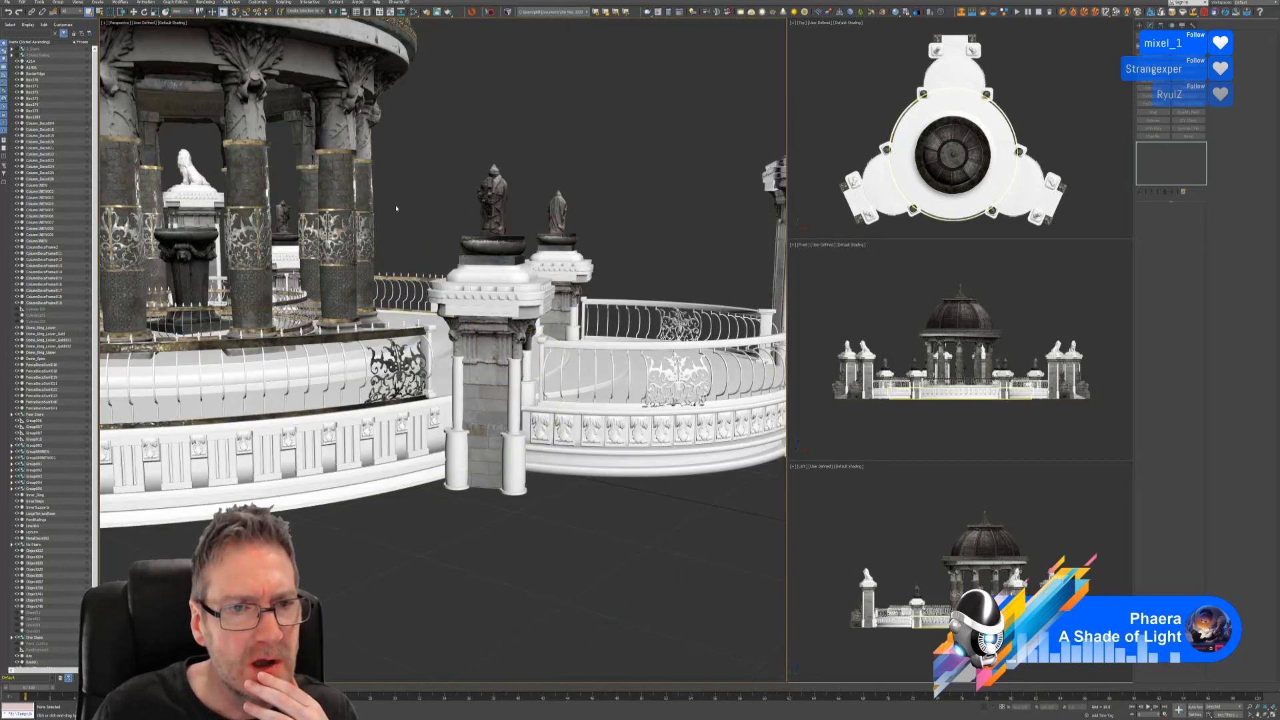
{"action": "middle_click_drag", "start_coordinate": [397, 207], "coordinate": [466, 230], "text": "alt"}
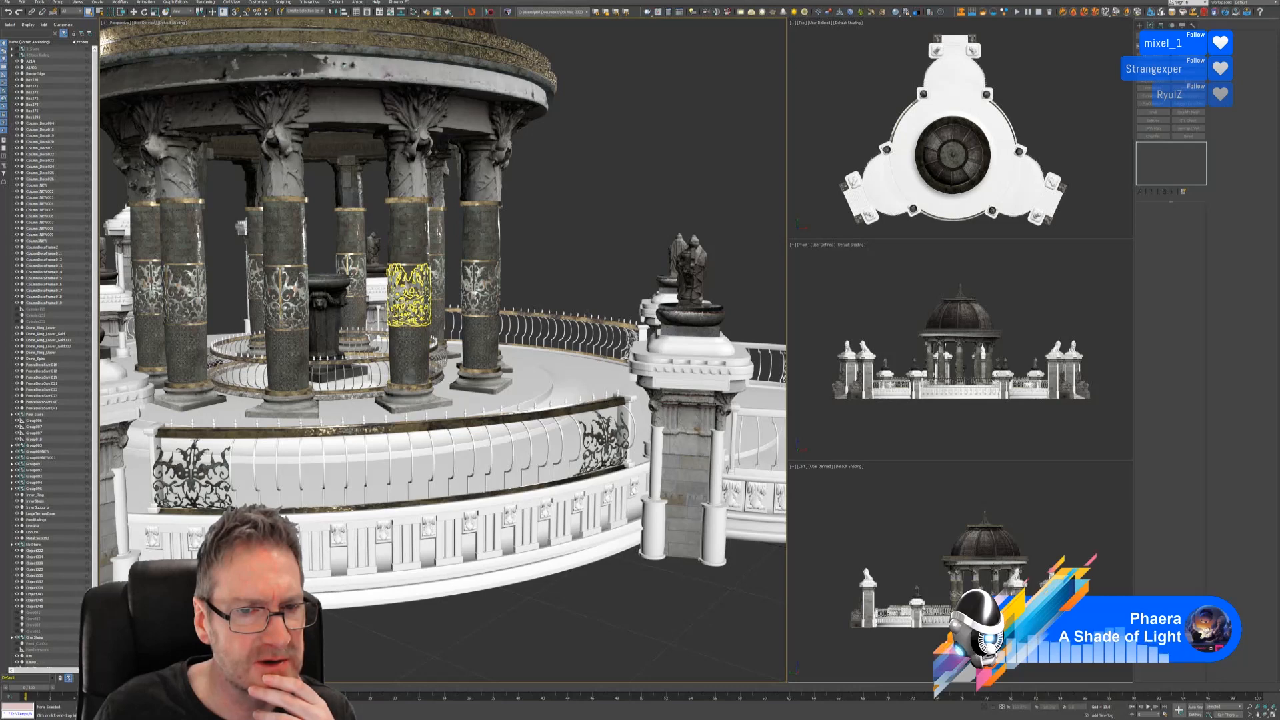
{"action": "left_click", "coordinate": [409, 288]}
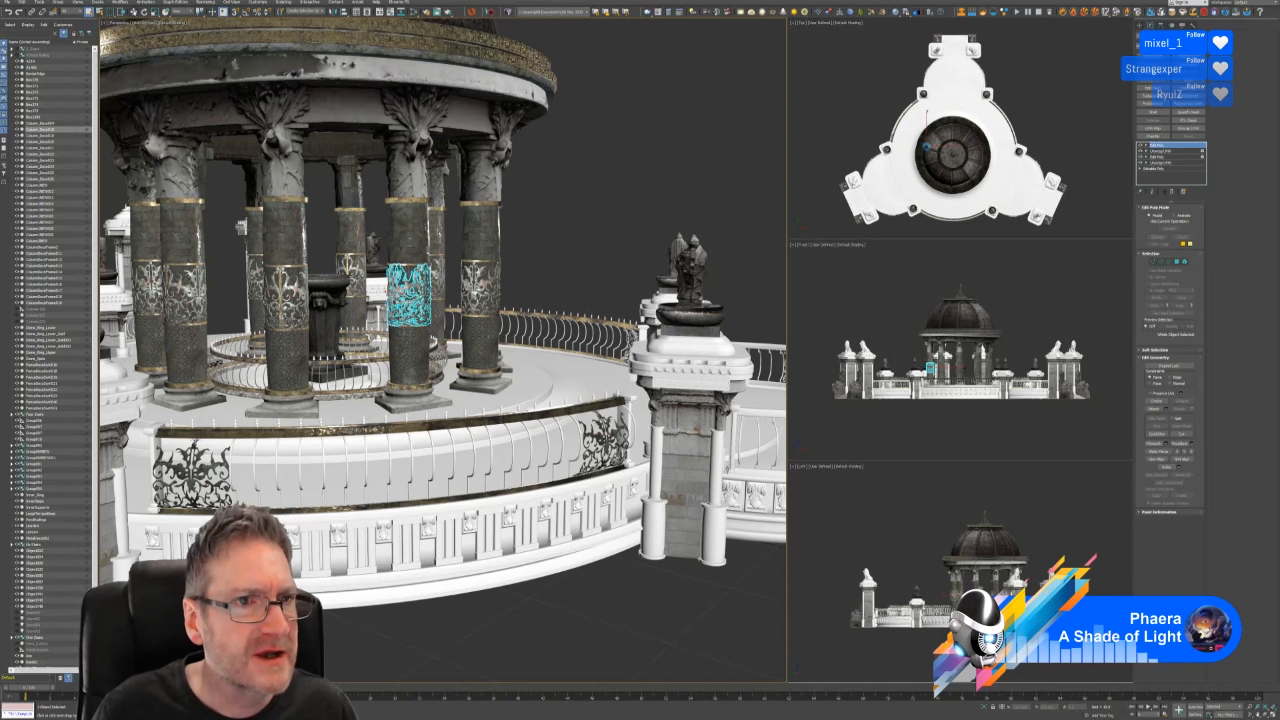
Clone the ironwork band from the front column and place the copy on the open terrace floor beside the statue pedestal.
{"action": "left_click", "coordinate": [133, 12]}
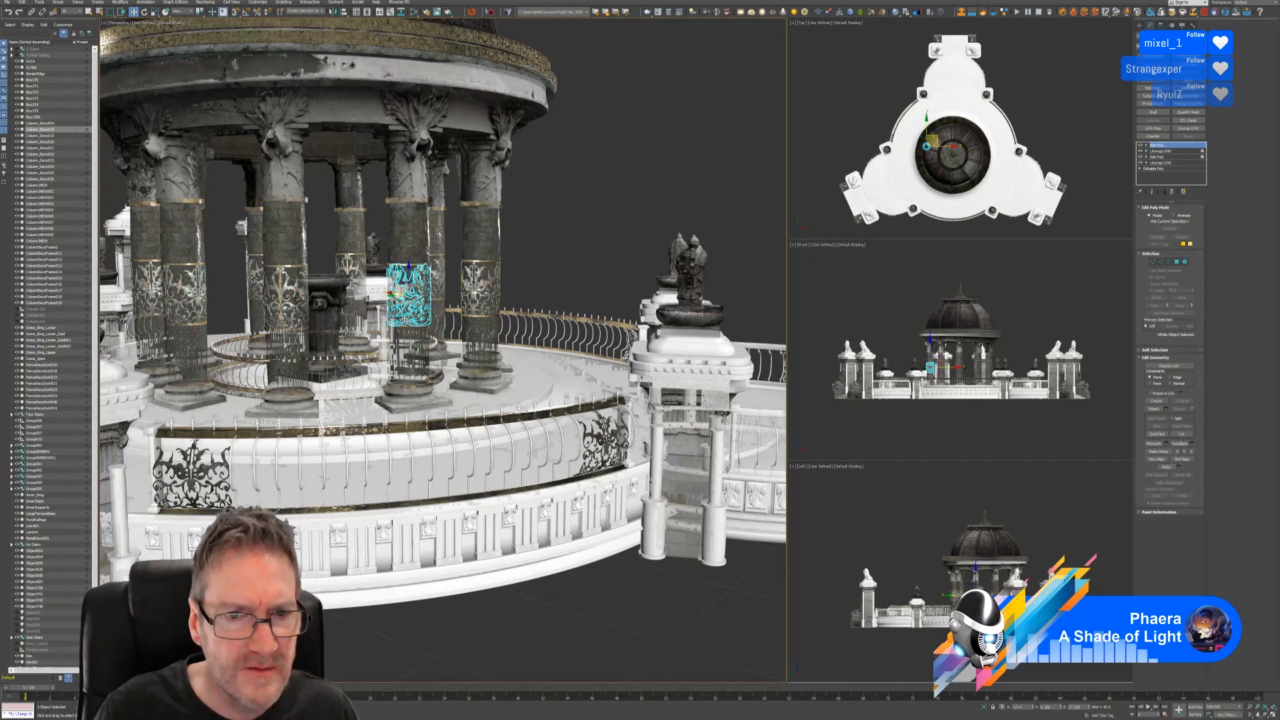
{"action": "middle_click_drag", "start_coordinate": [588, 204], "coordinate": [579, 260], "text": "alt"}
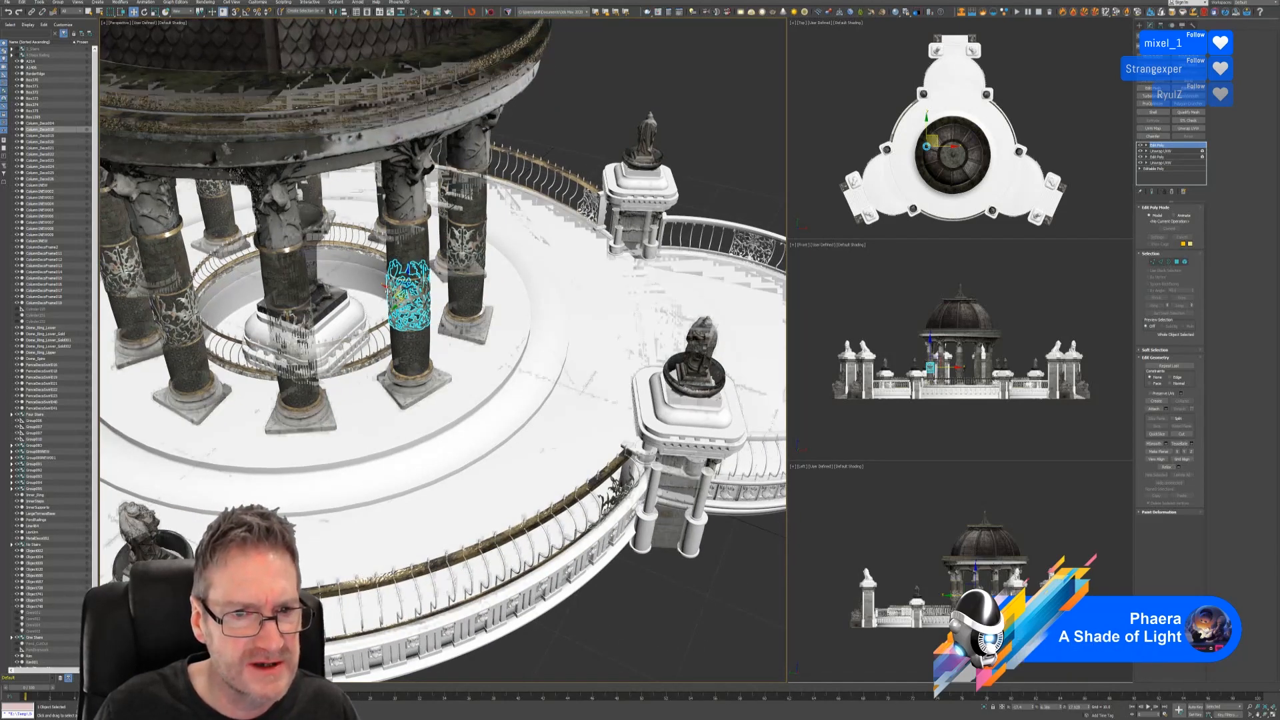
{"action": "left_click_drag", "start_coordinate": [389, 288], "coordinate": [581, 337], "text": "shift"}
{"action": "left_click", "coordinate": [640, 388]}
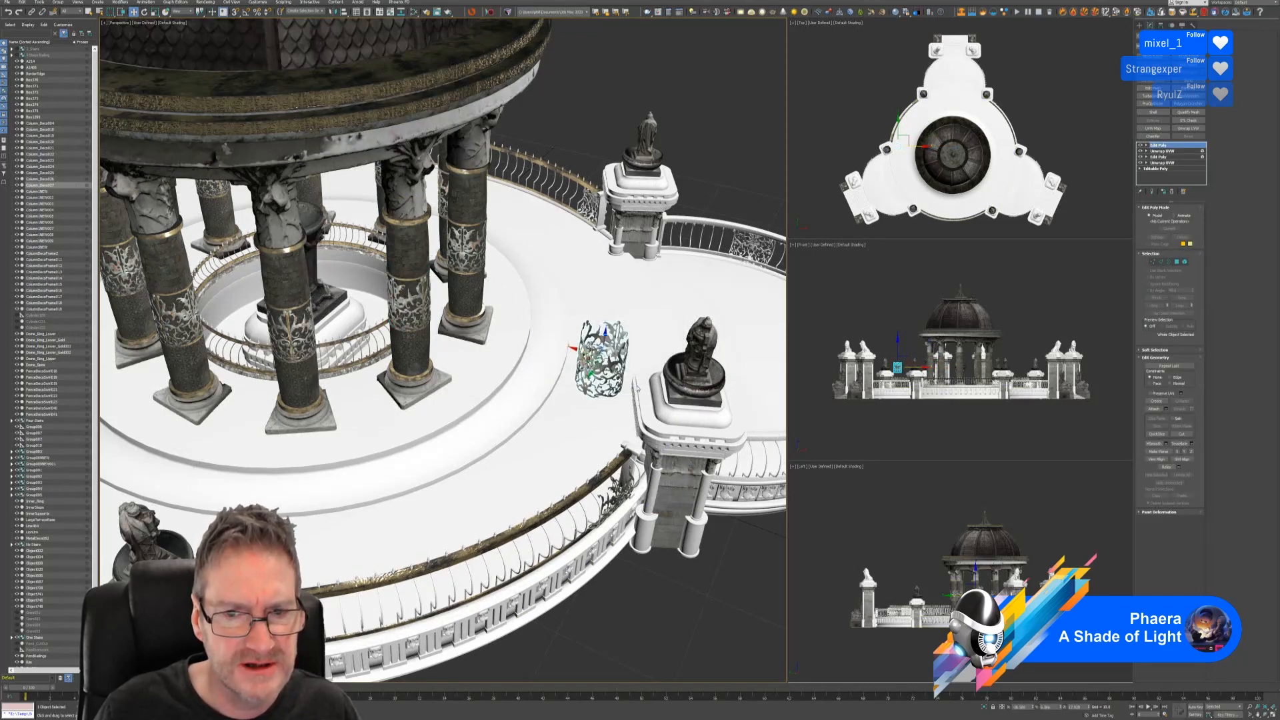
Isolate the copied ironwork band and collapse its entire modifier stack into an editable poly.
{"action": "left_click", "coordinate": [983, 708]}
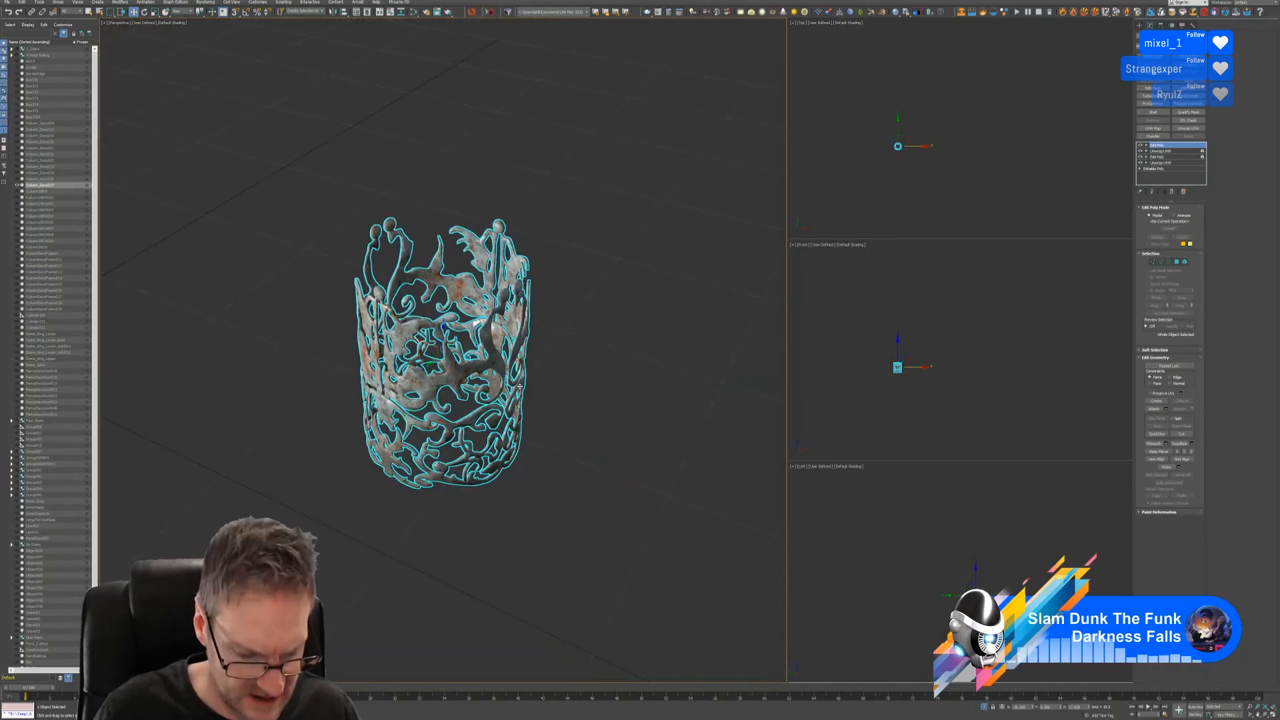
{"action": "middle_click_drag", "start_coordinate": [519, 390], "coordinate": [529, 348], "text": "alt"}
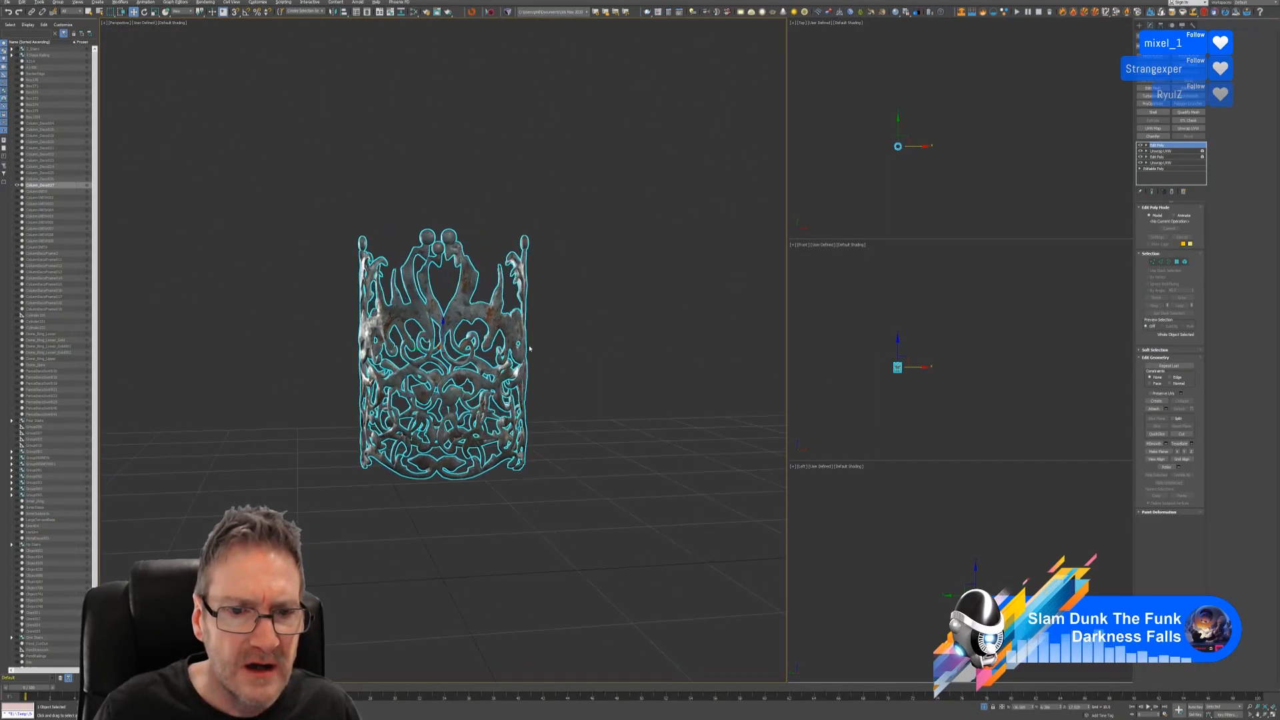
{"action": "right_click", "coordinate": [1162, 147]}
{"action": "left_click", "coordinate": [1190, 212]}
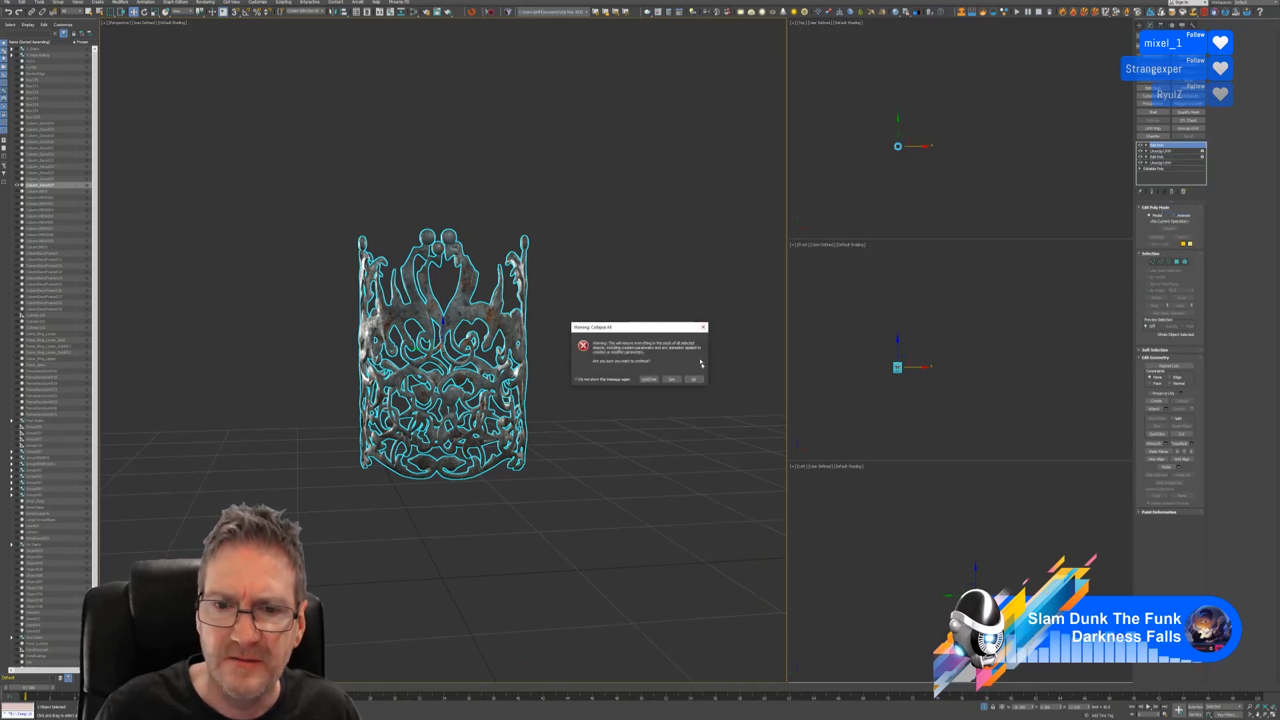
{"action": "left_click", "coordinate": [671, 378]}
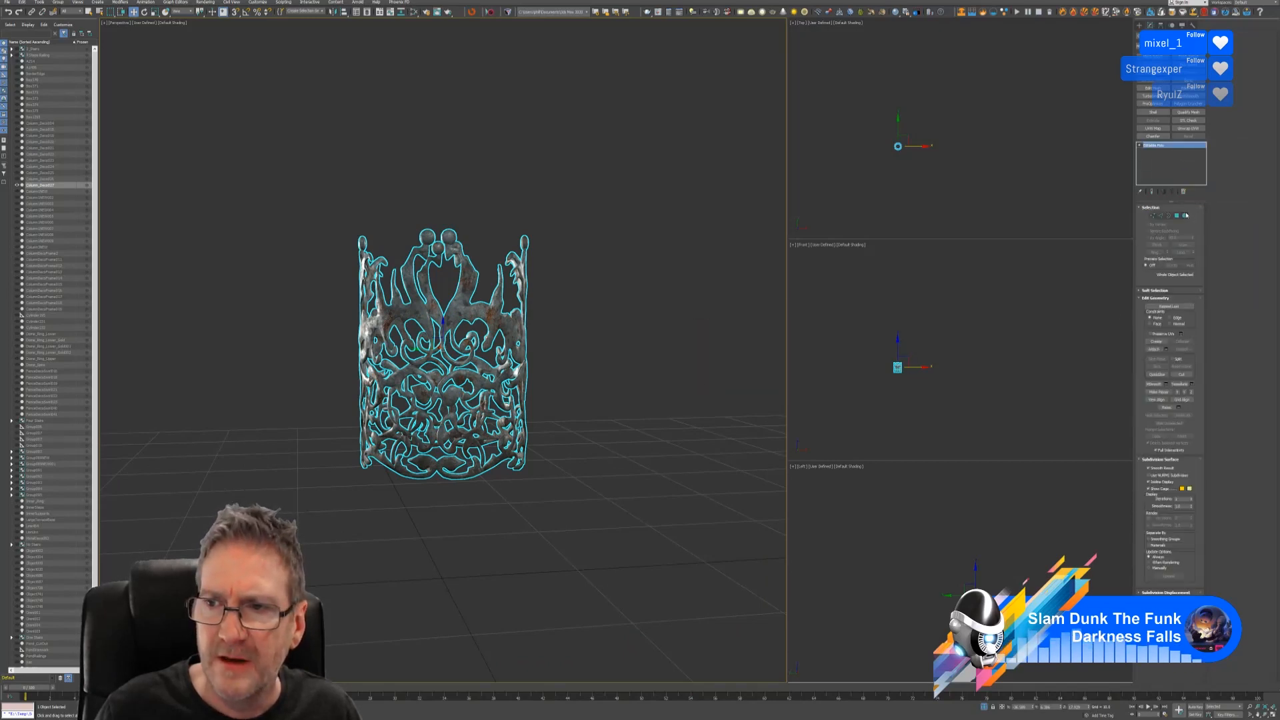
Select the scrollwork elements and ball finials making up one half of the cylindrical band and delete them.
{"action": "left_click", "coordinate": [1185, 216]}
{"action": "left_click", "coordinate": [481, 317]}
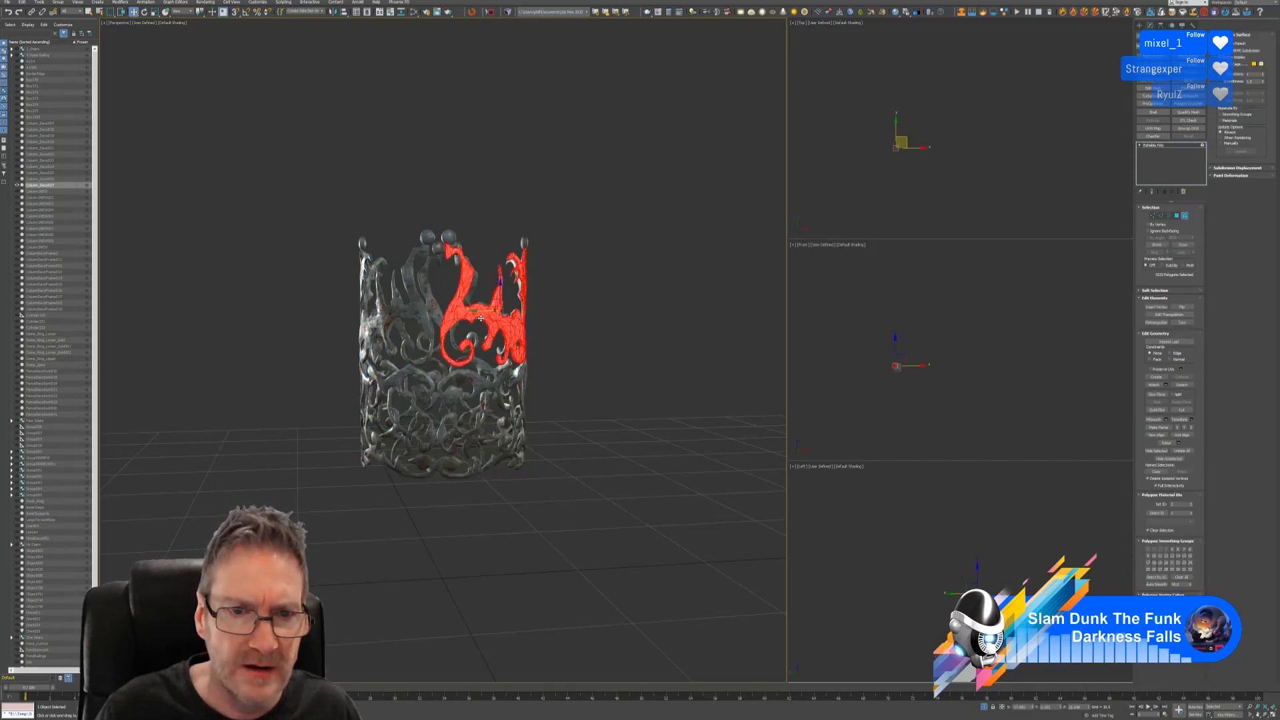
{"action": "middle_click_drag", "start_coordinate": [588, 300], "coordinate": [598, 207], "text": "alt"}
{"action": "left_click_drag", "start_coordinate": [571, 180], "coordinate": [492, 421]}
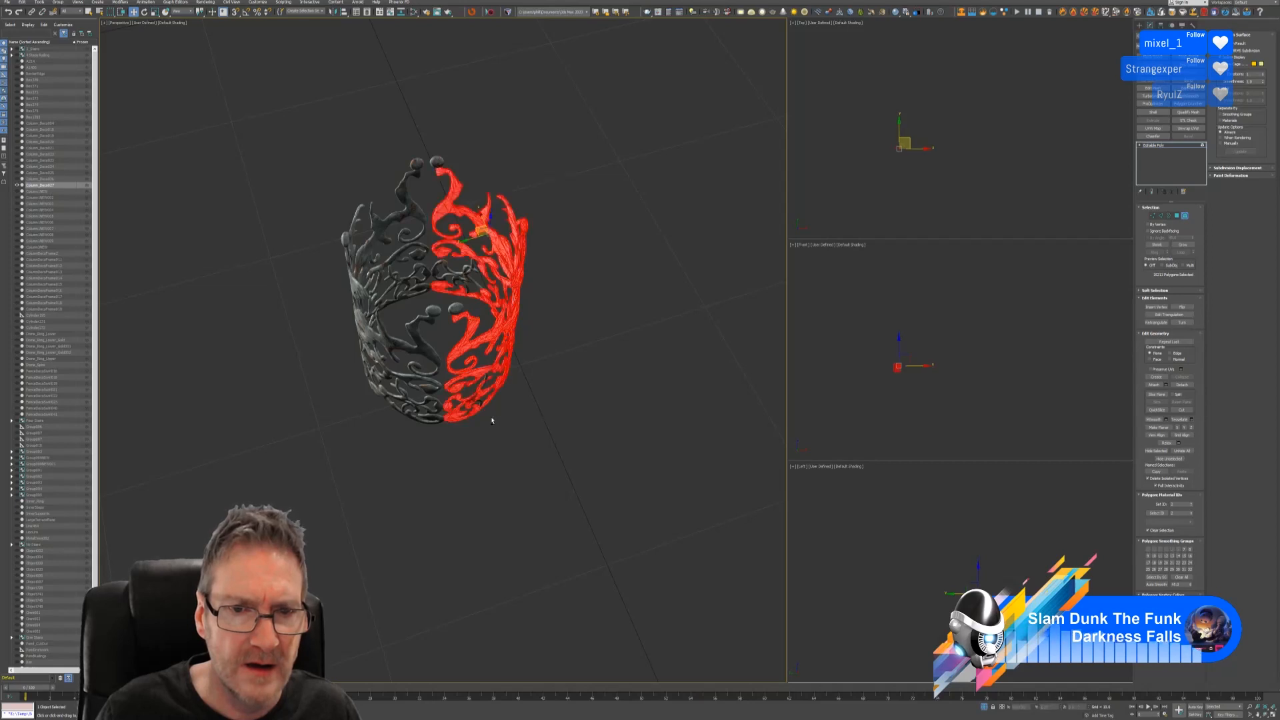
{"action": "left_click", "coordinate": [442, 160], "text": "ctrl"}
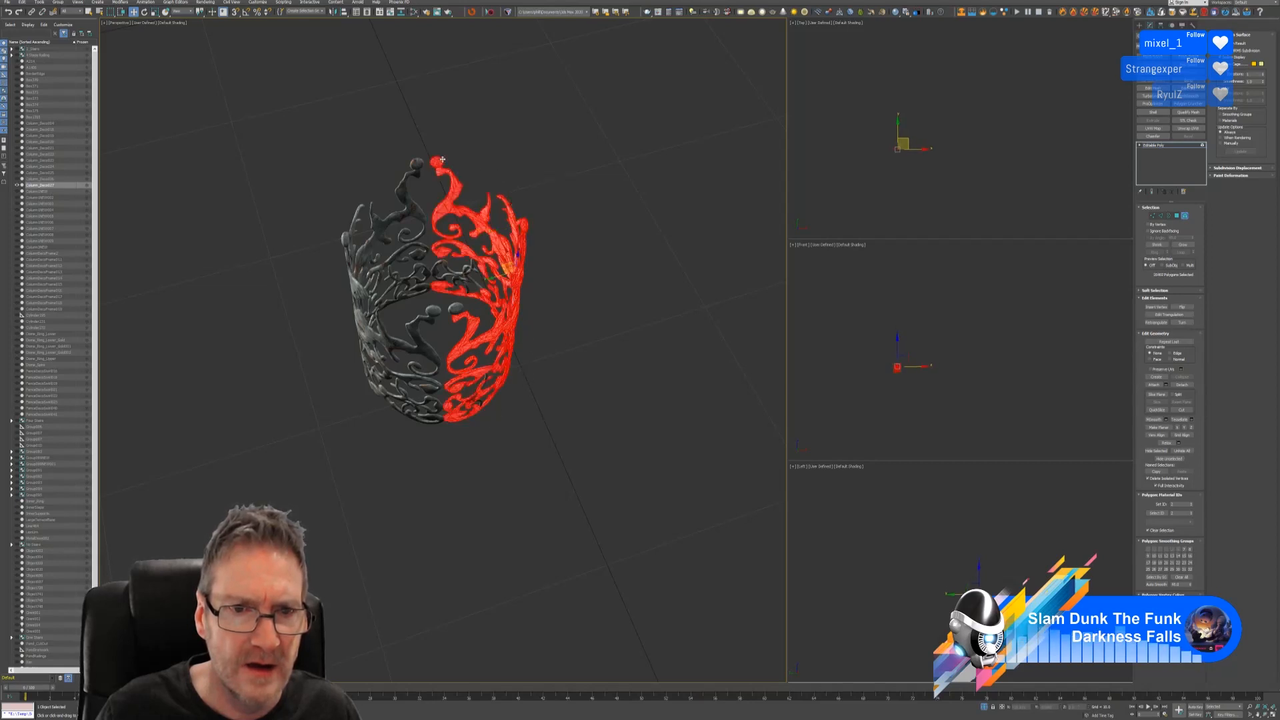
{"action": "left_click", "coordinate": [458, 297], "text": "ctrl"}
{"action": "mouse_move", "coordinate": [558, 333]}
{"action": "middle_mouse_down", "text": "alt"}
{"action": "mouse_move", "coordinate": [529, 314]}
{"action": "mouse_move", "coordinate": [568, 333]}
{"action": "middle_mouse_up", "text": "alt"}
{"action": "left_click_drag", "start_coordinate": [576, 312], "coordinate": [527, 364]}
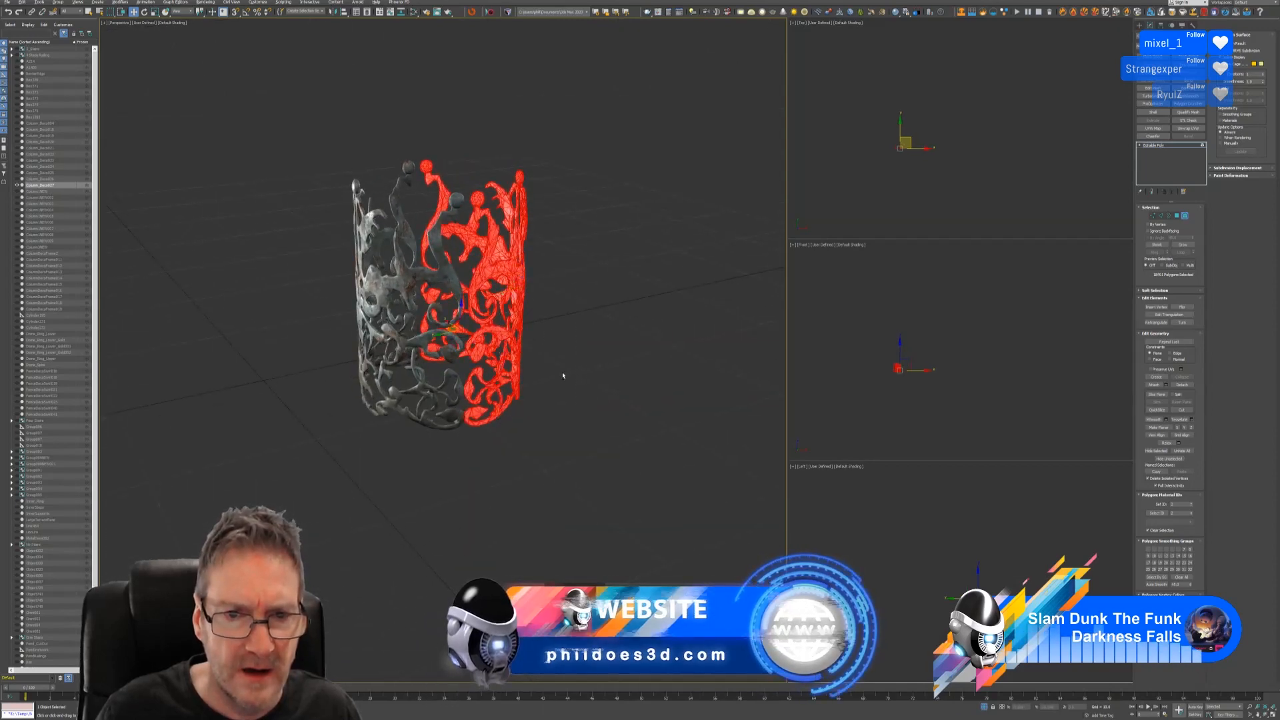
{"action": "mouse_move", "coordinate": [563, 374]}
{"action": "middle_mouse_down", "text": "alt"}
{"action": "mouse_move", "coordinate": [425, 368]}
{"action": "mouse_move", "coordinate": [405, 346]}
{"action": "mouse_move", "coordinate": [445, 385]}
{"action": "mouse_move", "coordinate": [580, 363]}
{"action": "mouse_move", "coordinate": [606, 371]}
{"action": "mouse_move", "coordinate": [556, 378]}
{"action": "middle_mouse_up", "text": "alt"}
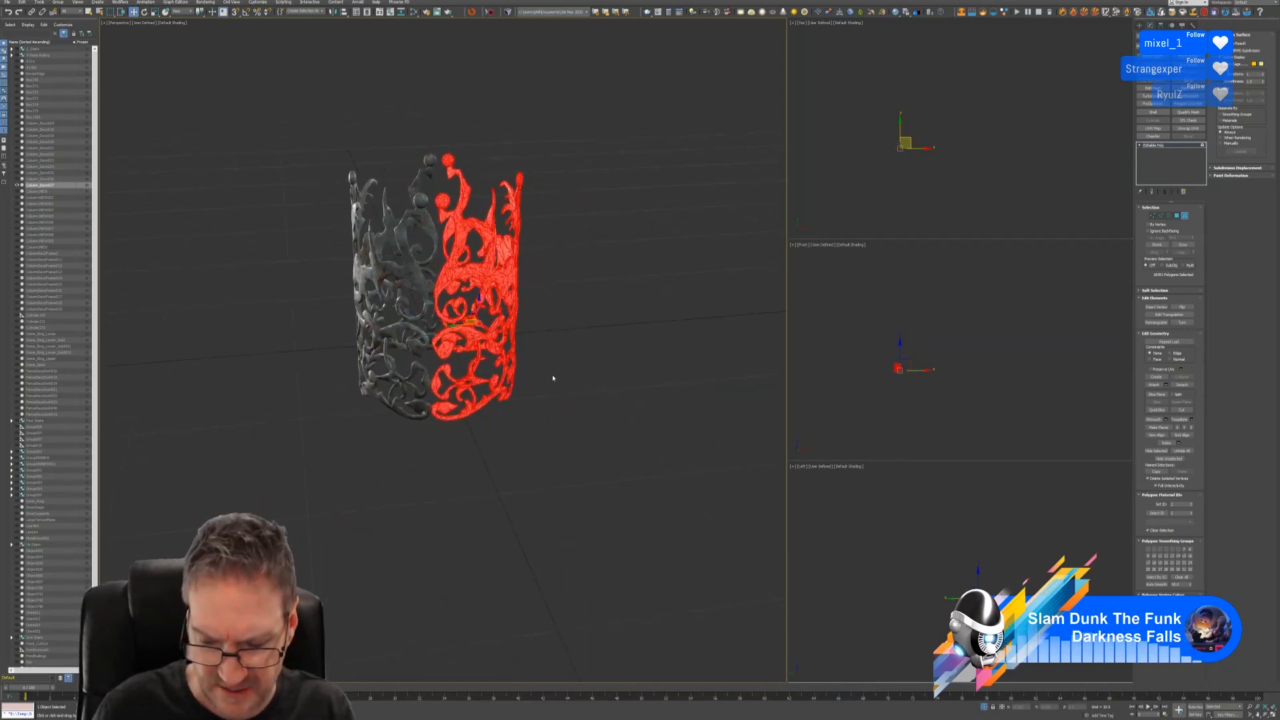
{"action": "key", "text": "Delete"}
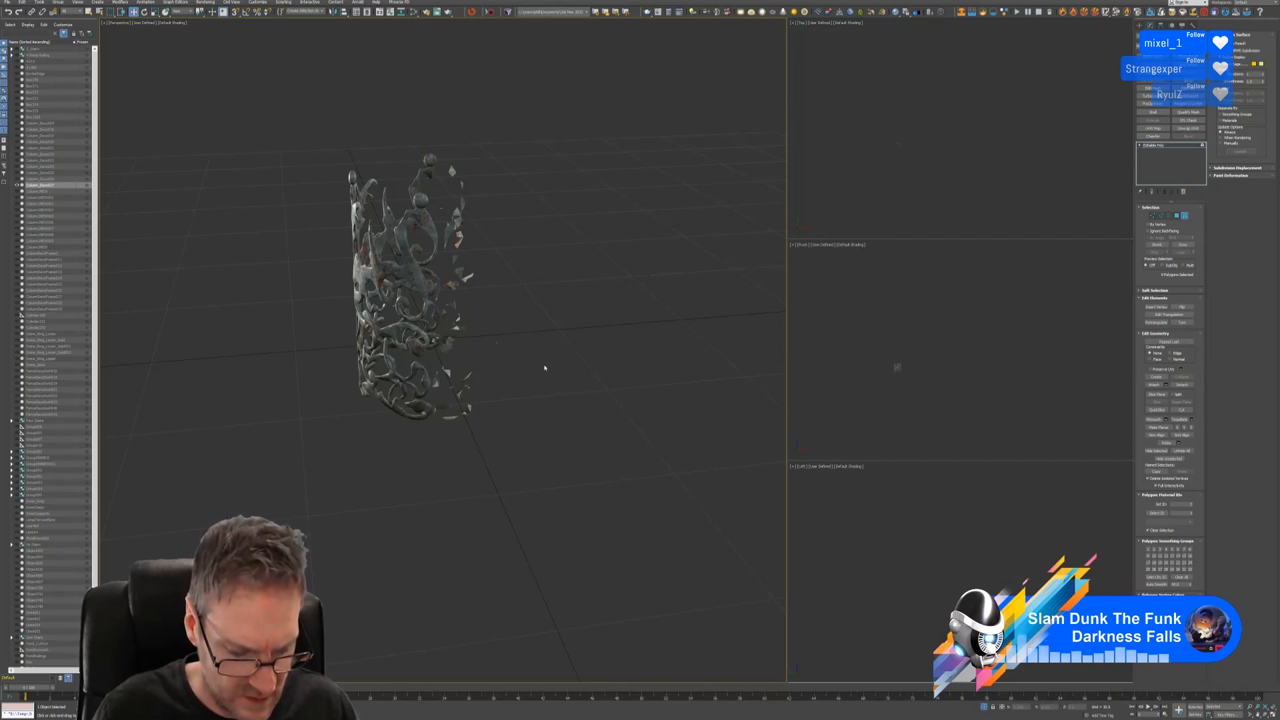
Select the leftover polygon fragments at both open ends of the half band in the top view and delete them.
{"action": "mouse_move", "coordinate": [543, 366]}
{"action": "middle_mouse_down", "text": "alt"}
{"action": "mouse_move", "coordinate": [531, 369]}
{"action": "mouse_move", "coordinate": [540, 387]}
{"action": "middle_mouse_up", "text": "alt"}
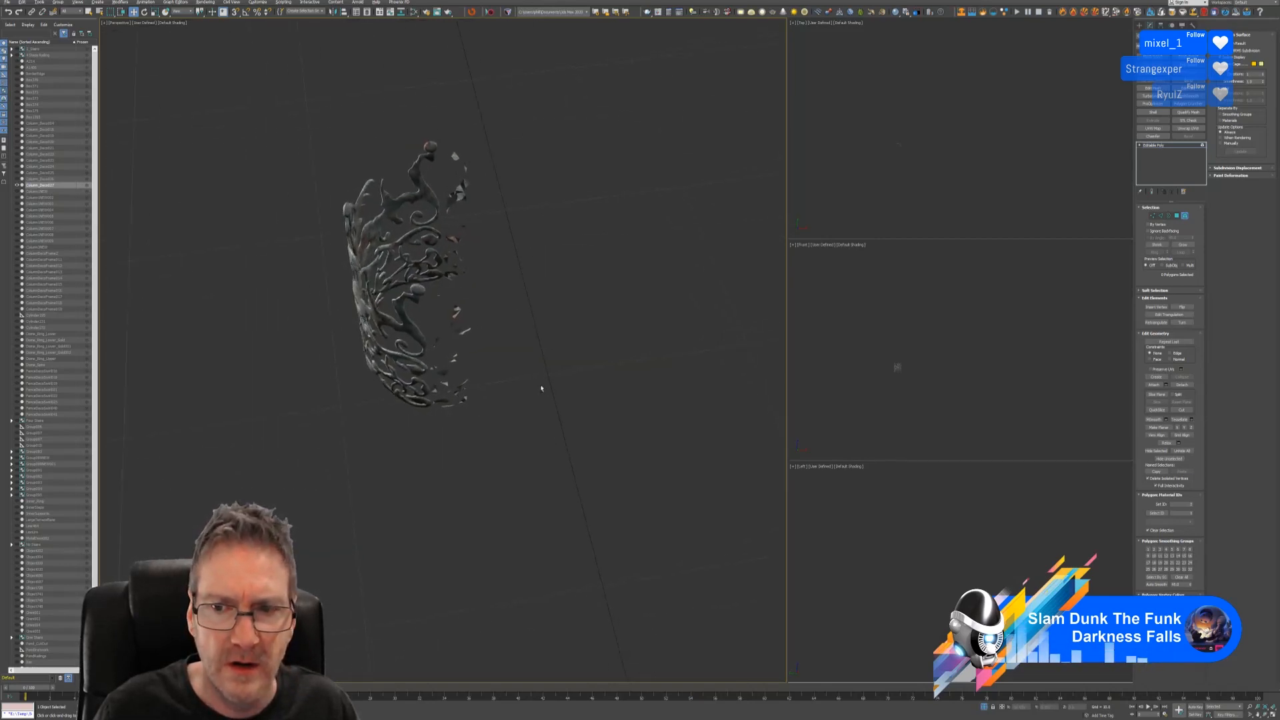
{"action": "scroll", "coordinate": [893, 137], "scroll_direction": "up", "scroll_amount": 7}
{"action": "middle_click_drag", "start_coordinate": [888, 134], "coordinate": [991, 141]}
{"action": "scroll", "coordinate": [924, 186], "scroll_direction": "up", "scroll_amount": 4}
{"action": "left_click_drag", "start_coordinate": [927, 166], "coordinate": [968, 126]}
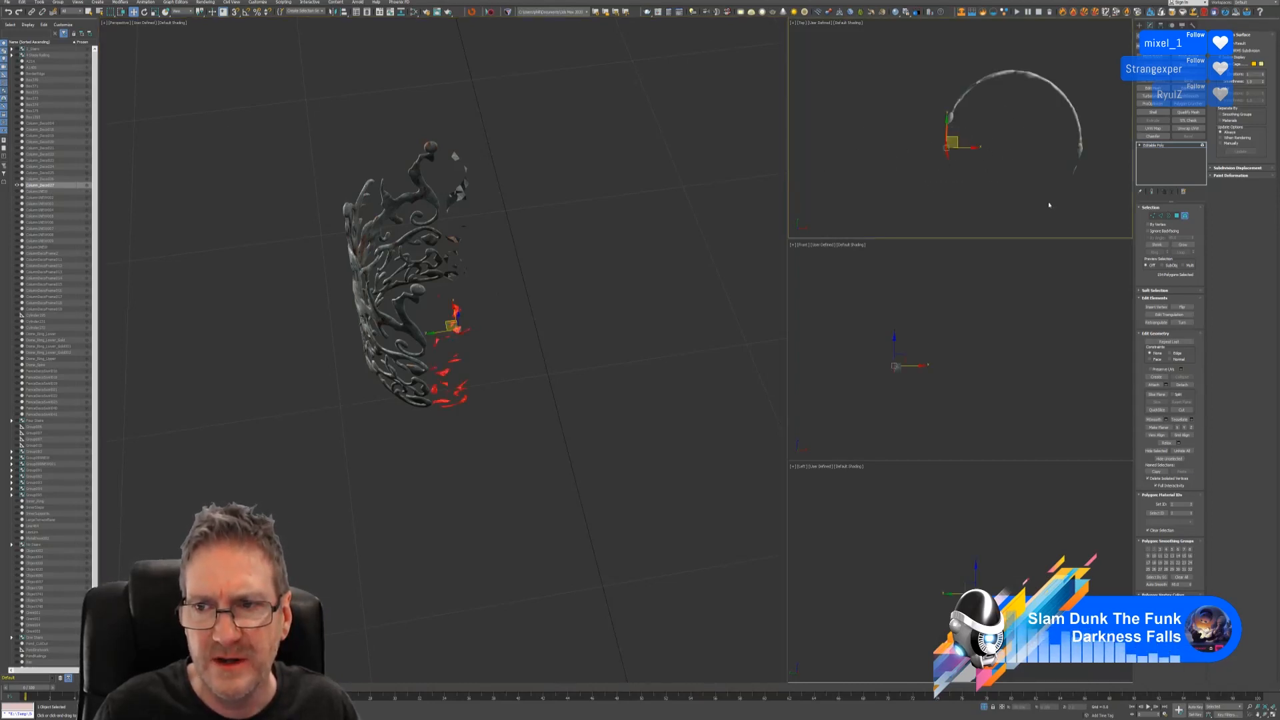
{"action": "left_click_drag", "start_coordinate": [1101, 162], "coordinate": [1100, 163], "text": "ctrl"}
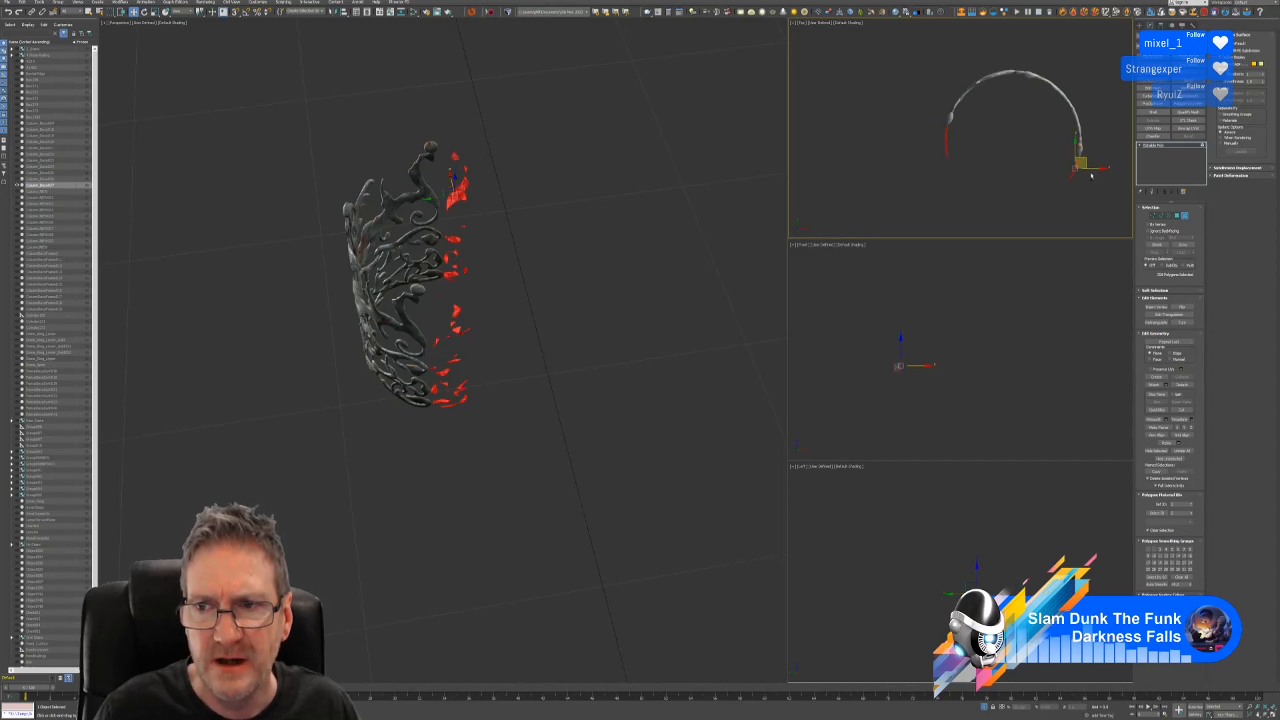
{"action": "middle_click_drag", "start_coordinate": [581, 221], "coordinate": [548, 222], "text": "alt"}
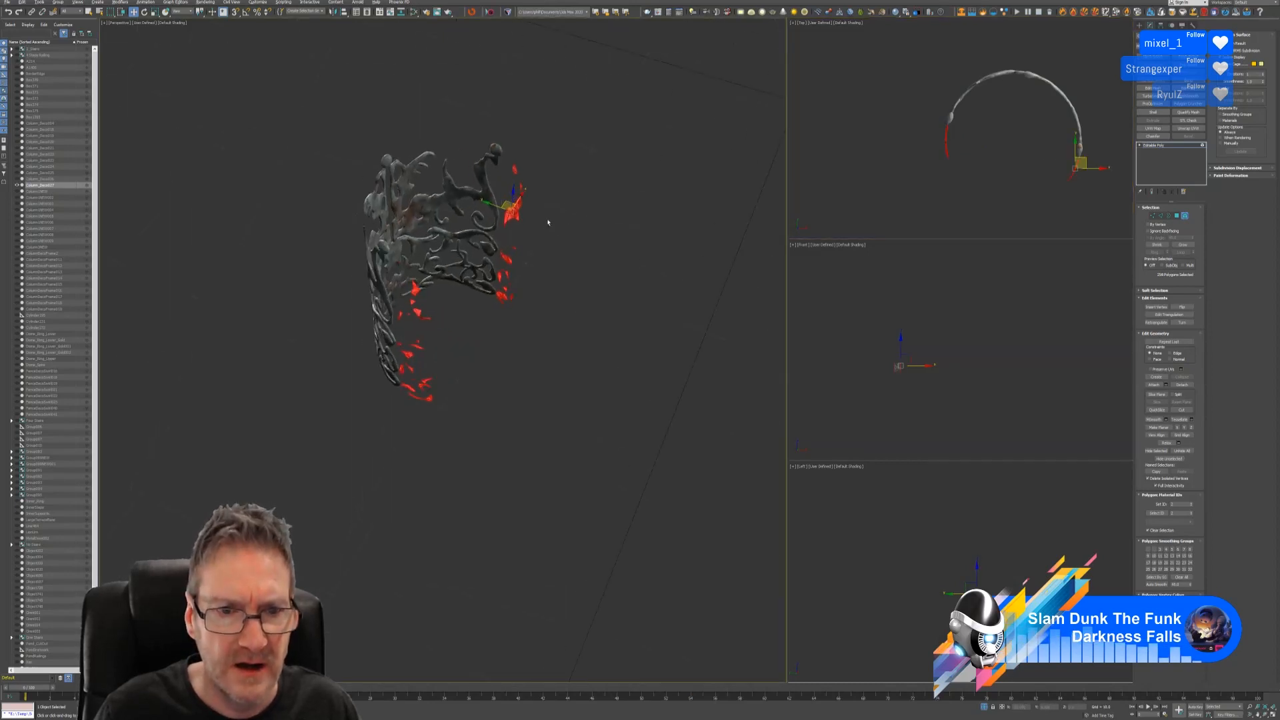
{"action": "left_click", "coordinate": [534, 223]}
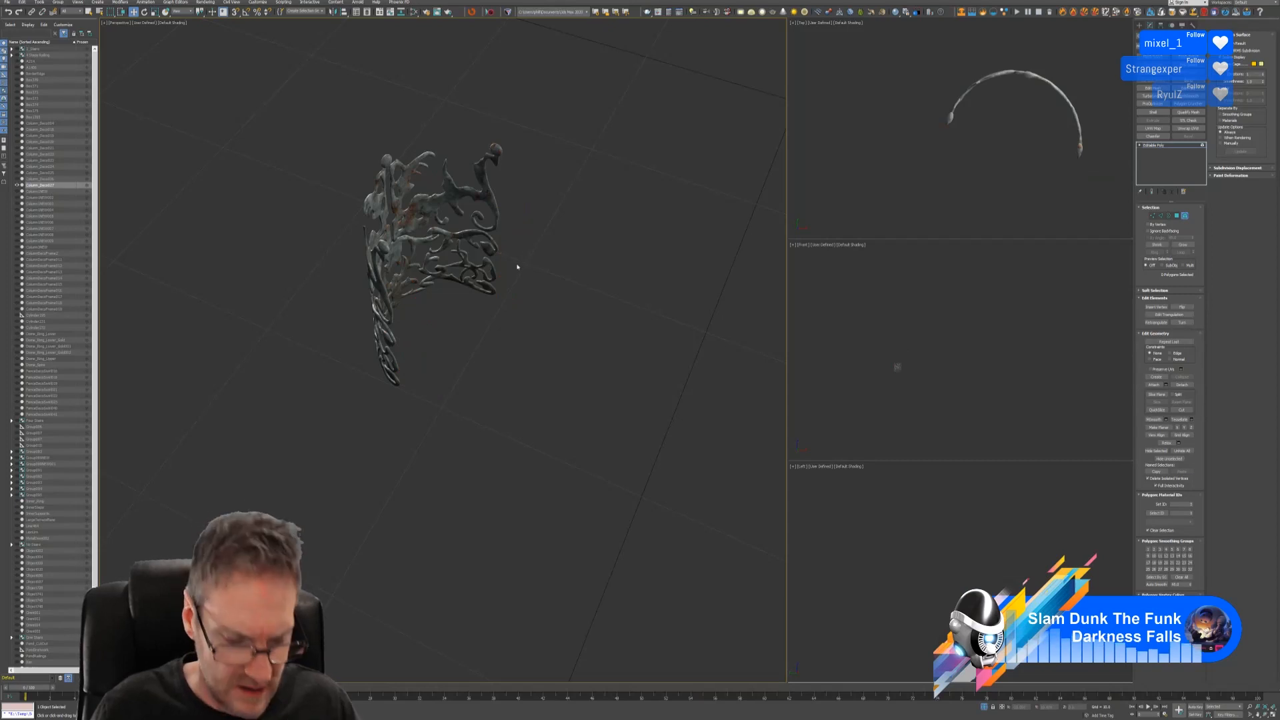
Delete the stray vertices floating near the half band's cut edge, and leave vertex editing.
{"action": "middle_click_drag", "start_coordinate": [505, 256], "coordinate": [529, 246], "text": "alt"}
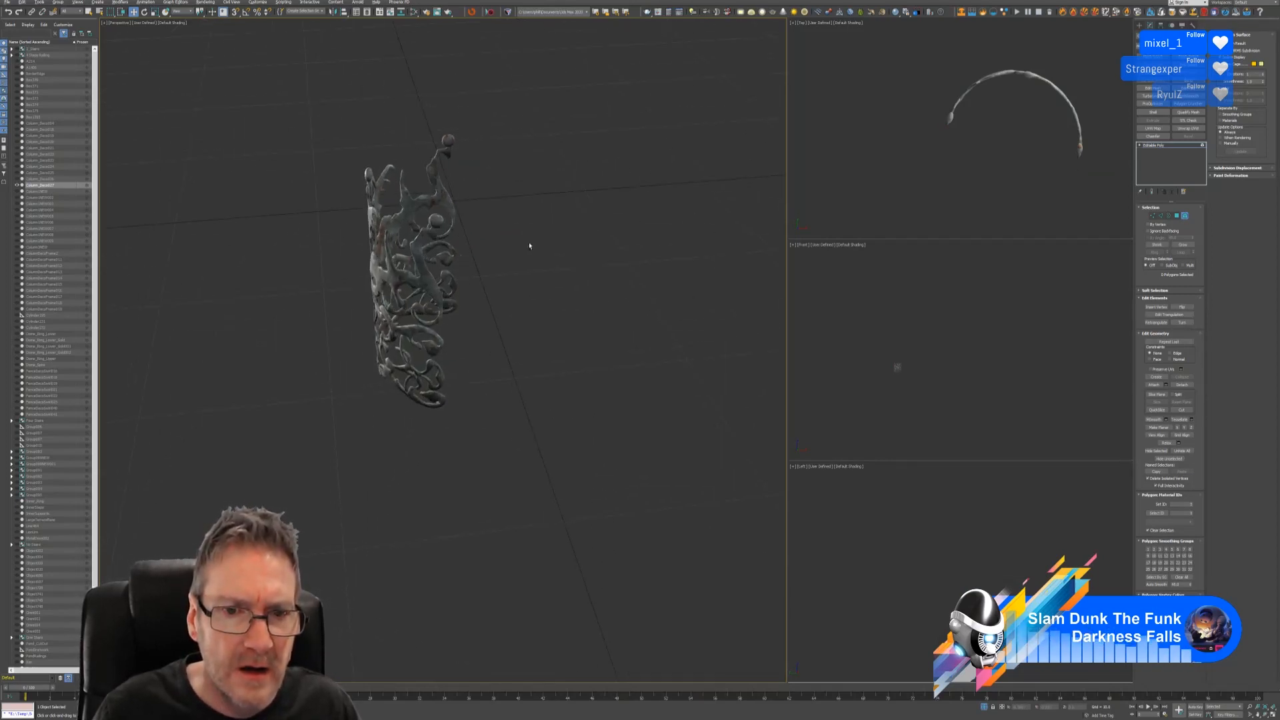
{"action": "middle_click_drag", "start_coordinate": [977, 172], "coordinate": [978, 153]}
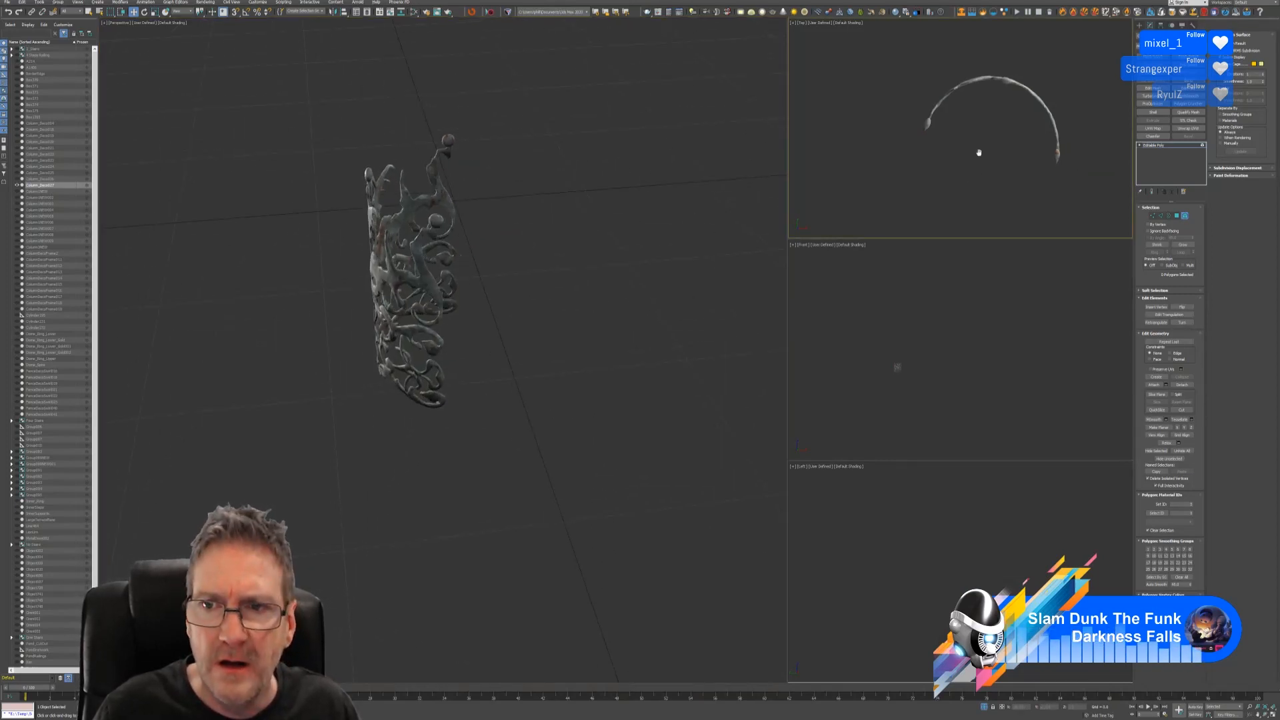
{"action": "left_click", "coordinate": [1152, 215]}
{"action": "left_click_drag", "start_coordinate": [556, 263], "coordinate": [510, 338]}
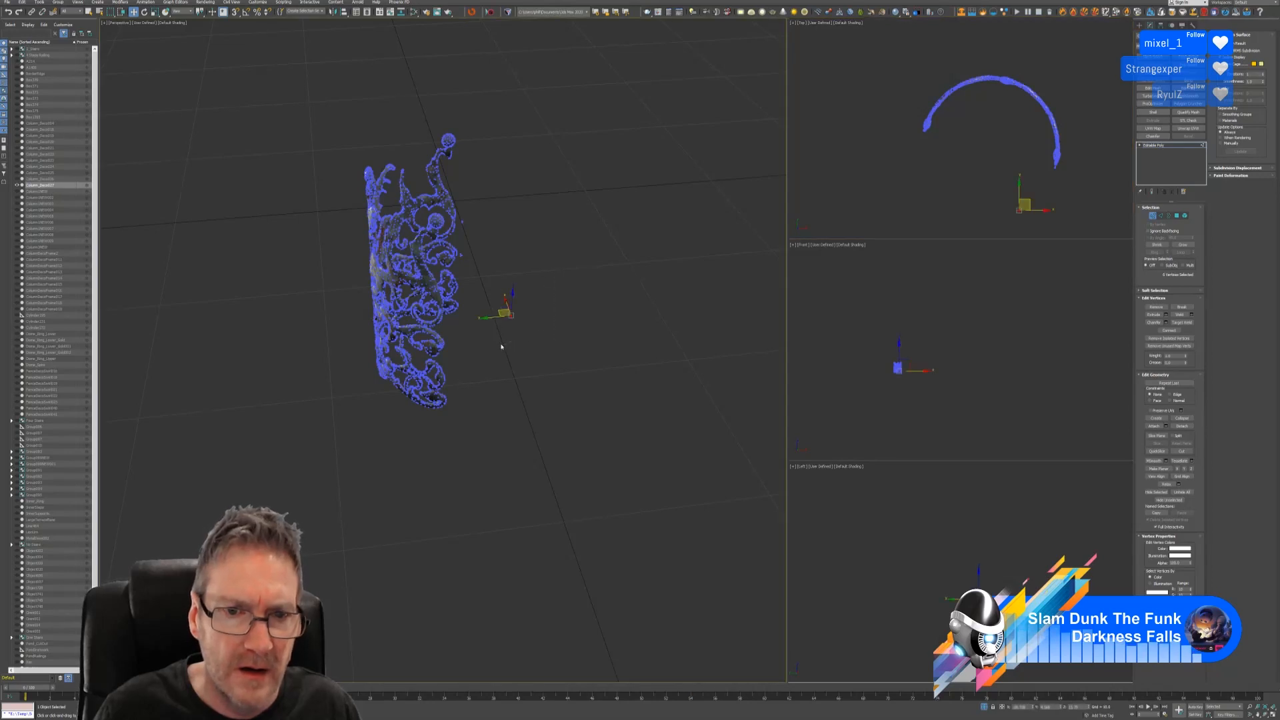
{"action": "key", "text": "Delete"}
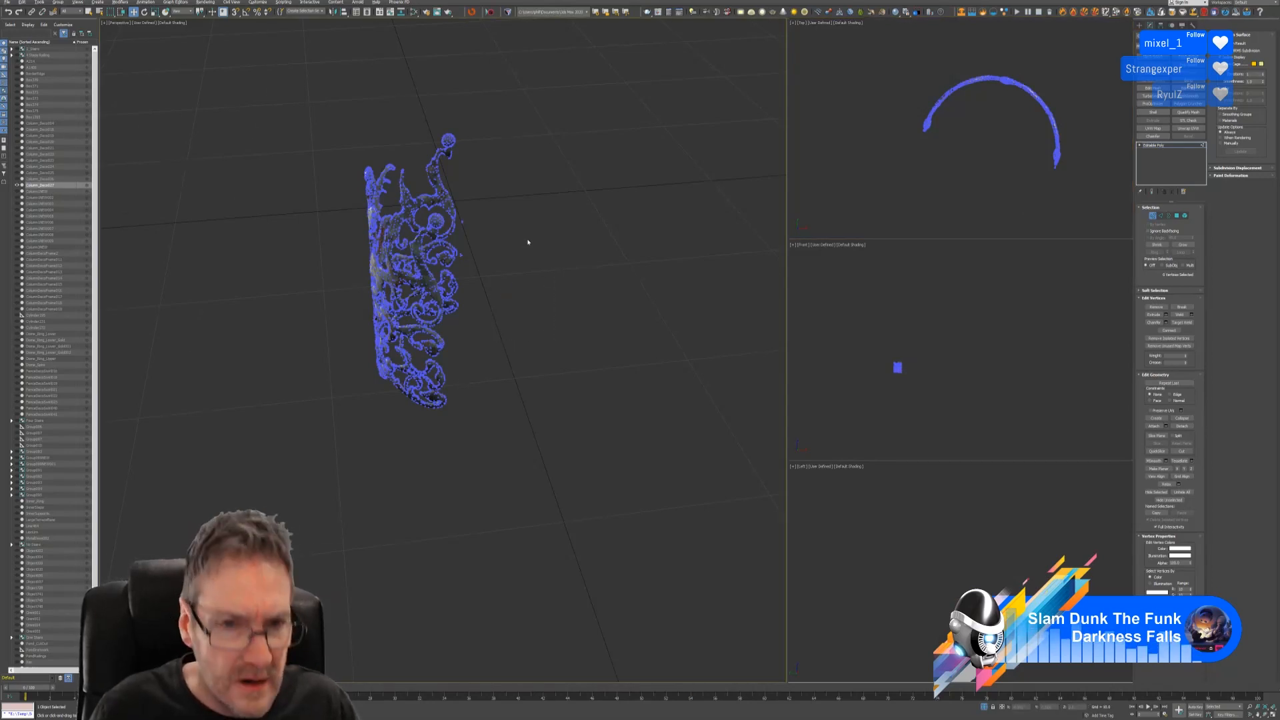
{"action": "middle_click_drag", "start_coordinate": [521, 237], "coordinate": [530, 234], "text": "alt"}
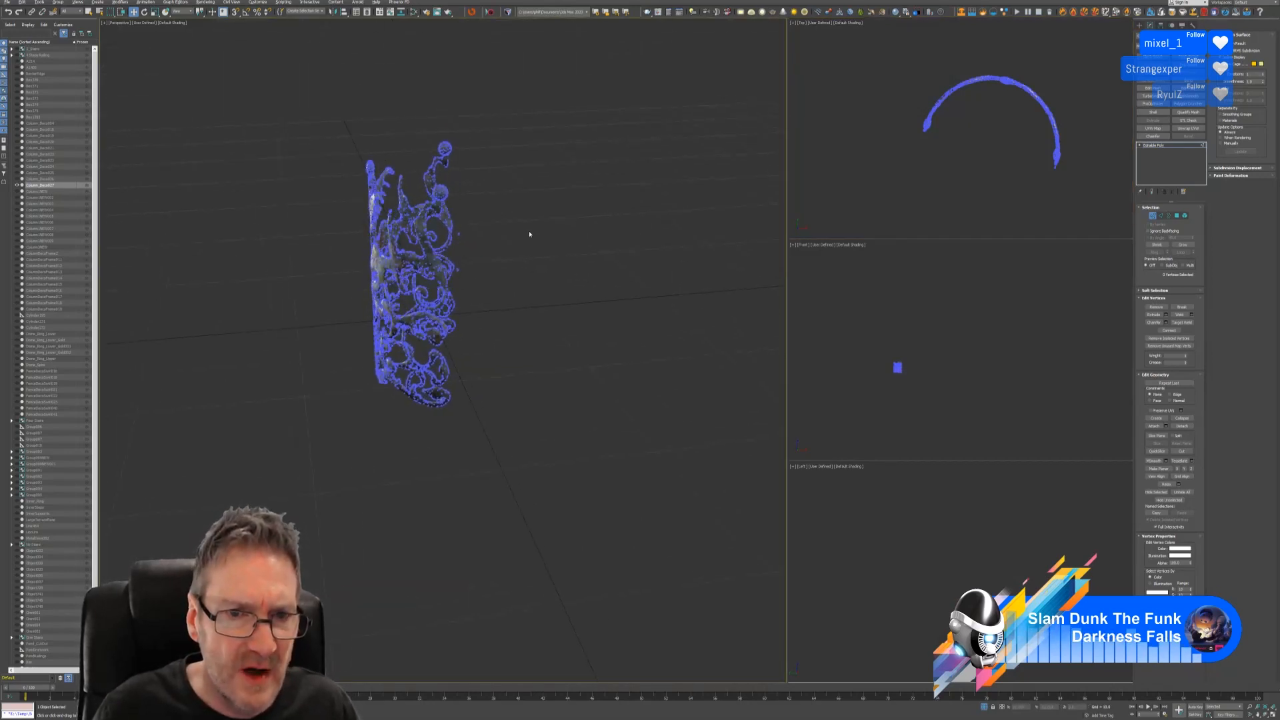
{"action": "scroll", "coordinate": [481, 236], "scroll_direction": "up", "scroll_amount": 3}
{"action": "left_click_drag", "start_coordinate": [481, 215], "coordinate": [445, 252]}
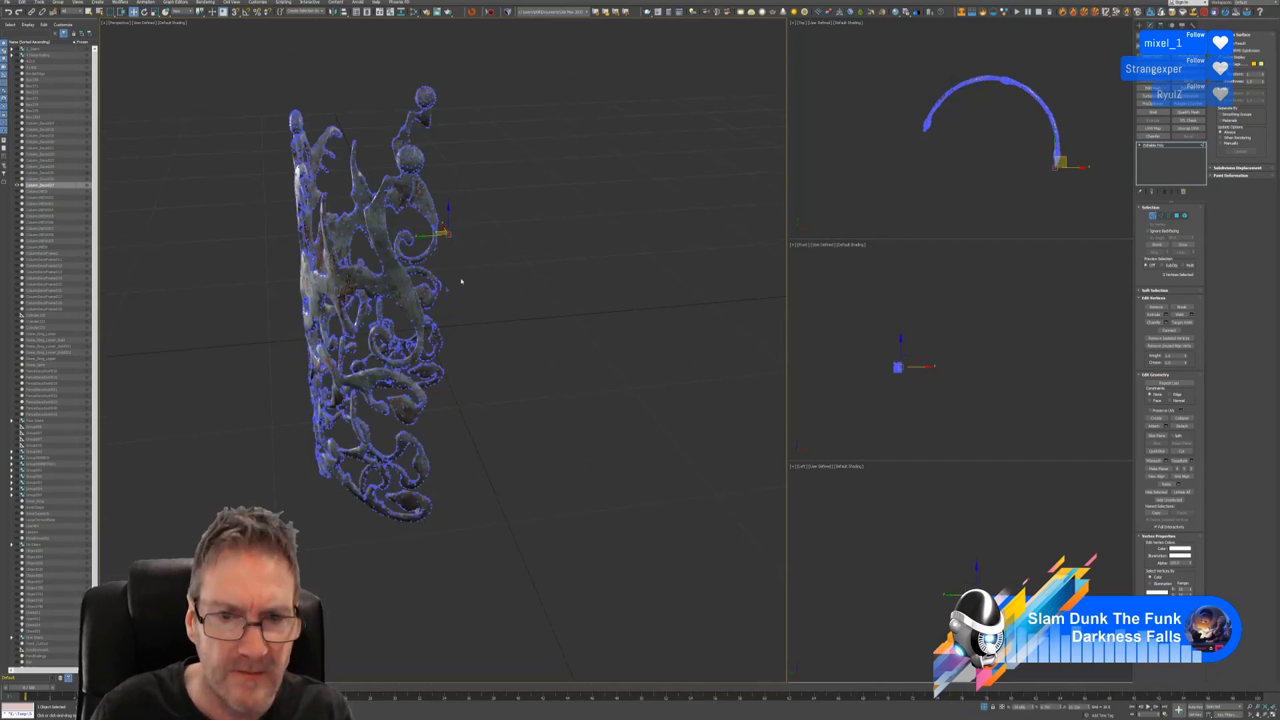
{"action": "left_click", "coordinate": [460, 283]}
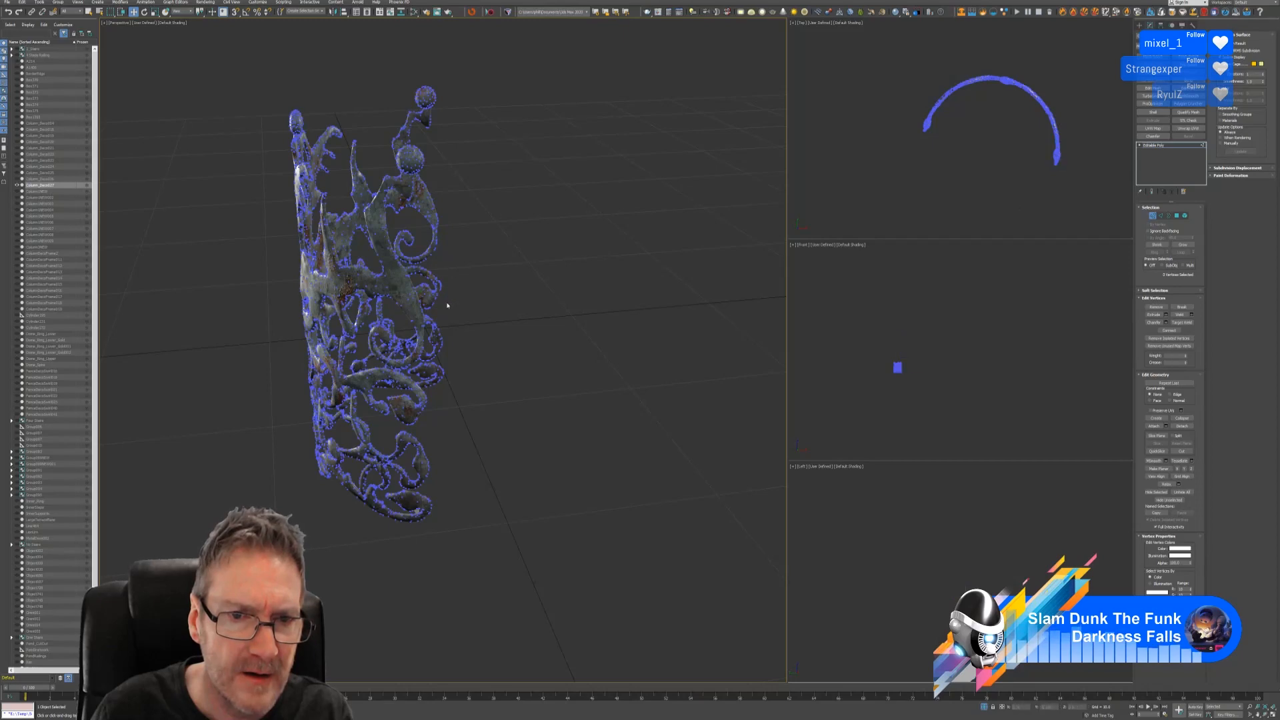
{"action": "mouse_move", "coordinate": [465, 294]}
{"action": "middle_mouse_down", "text": "alt"}
{"action": "mouse_move", "coordinate": [483, 294]}
{"action": "mouse_move", "coordinate": [424, 308]}
{"action": "mouse_move", "coordinate": [394, 289]}
{"action": "mouse_move", "coordinate": [443, 272]}
{"action": "mouse_move", "coordinate": [455, 281]}
{"action": "middle_mouse_up", "text": "alt"}
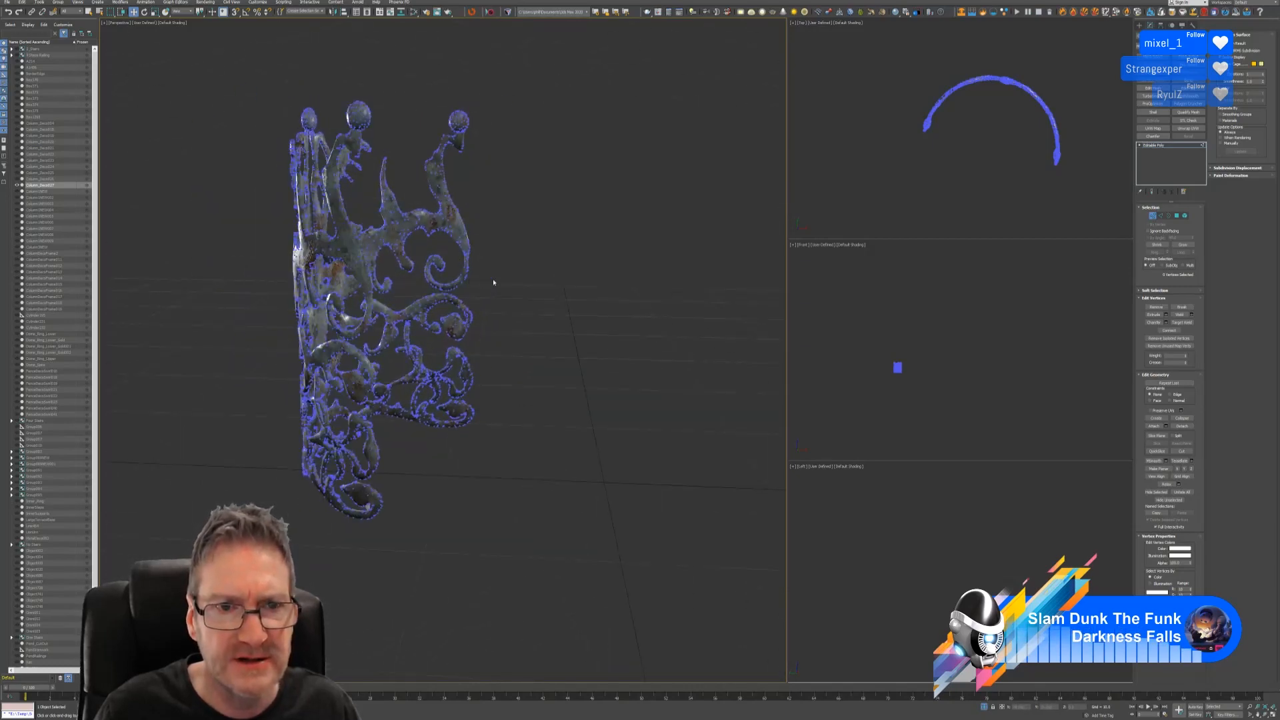
{"action": "left_click", "coordinate": [1152, 207]}
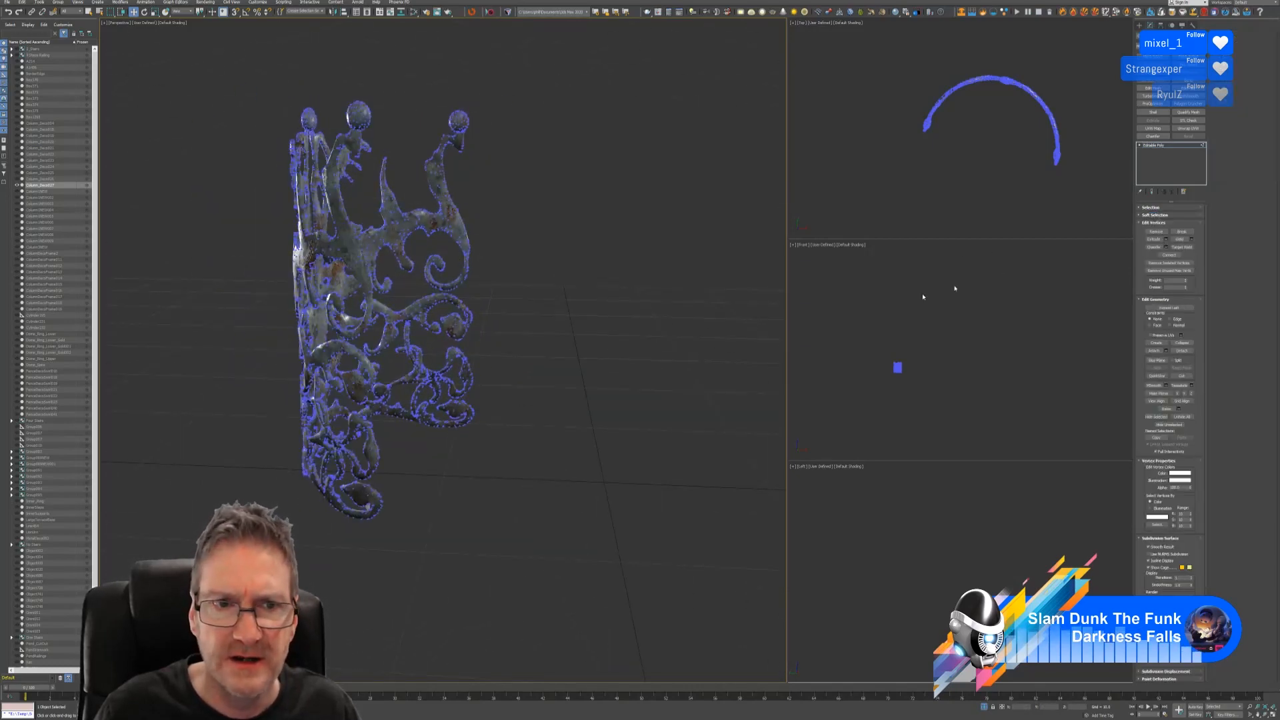
{"action": "left_click", "coordinate": [1144, 207]}
{"action": "left_click", "coordinate": [1152, 216]}
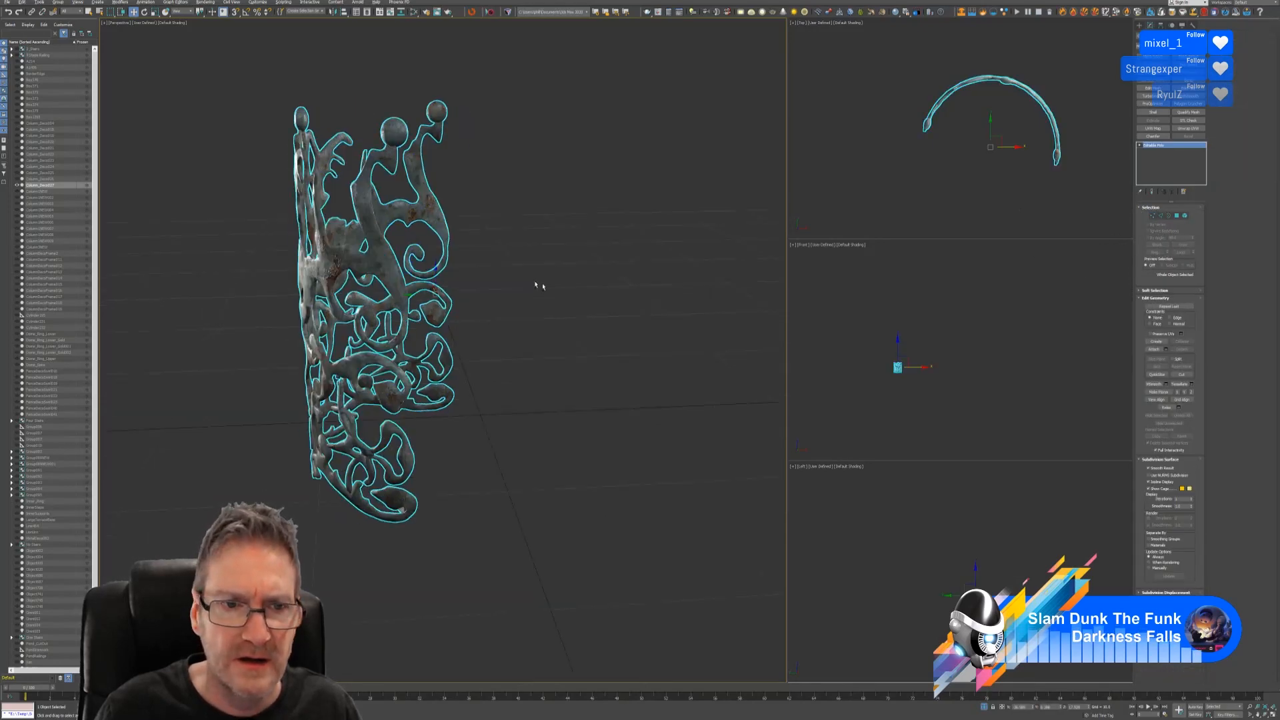
Apply an Unwrap UVW modifier to the half band, inspect its layout in the UV editor and close the editor.
{"action": "mouse_move", "coordinate": [535, 285]}
{"action": "middle_mouse_down", "text": "alt"}
{"action": "mouse_move", "coordinate": [605, 286]}
{"action": "mouse_move", "coordinate": [553, 288]}
{"action": "middle_mouse_up", "text": "alt"}
{"action": "scroll", "coordinate": [600, 290], "scroll_direction": "down", "scroll_amount": 3}
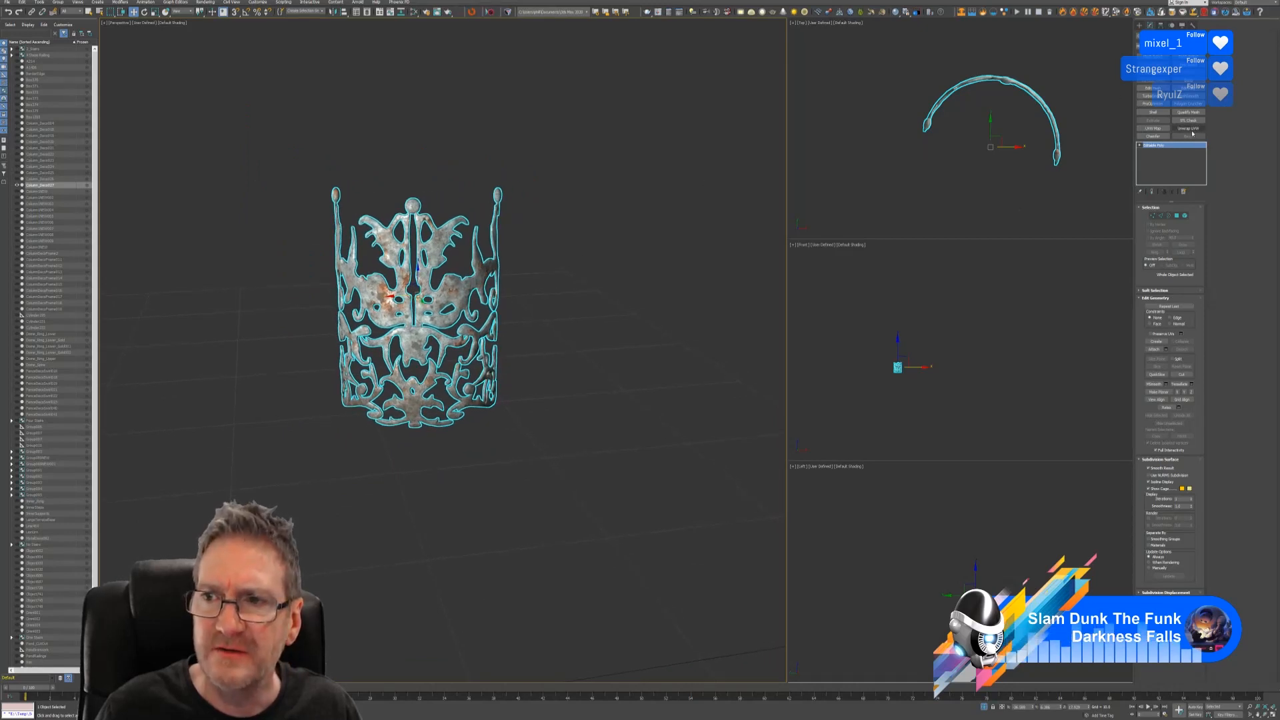
{"action": "left_click", "coordinate": [1187, 128]}
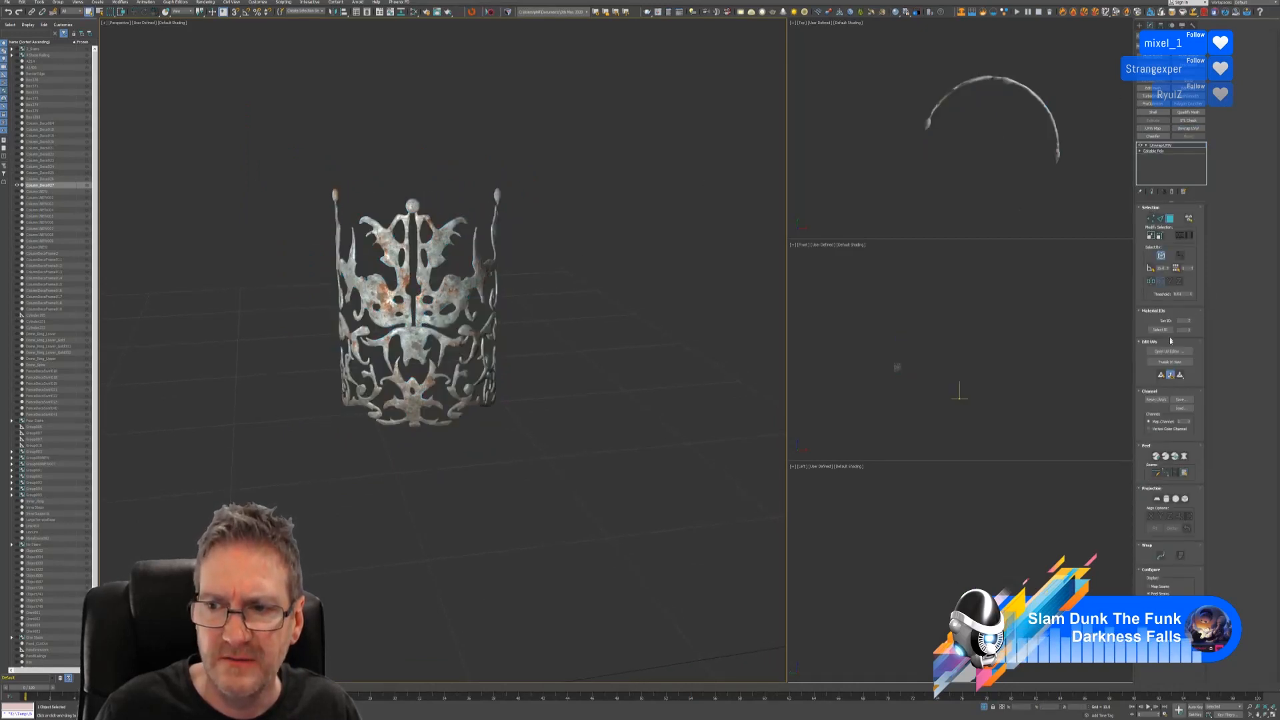
{"action": "left_click", "coordinate": [1170, 351]}
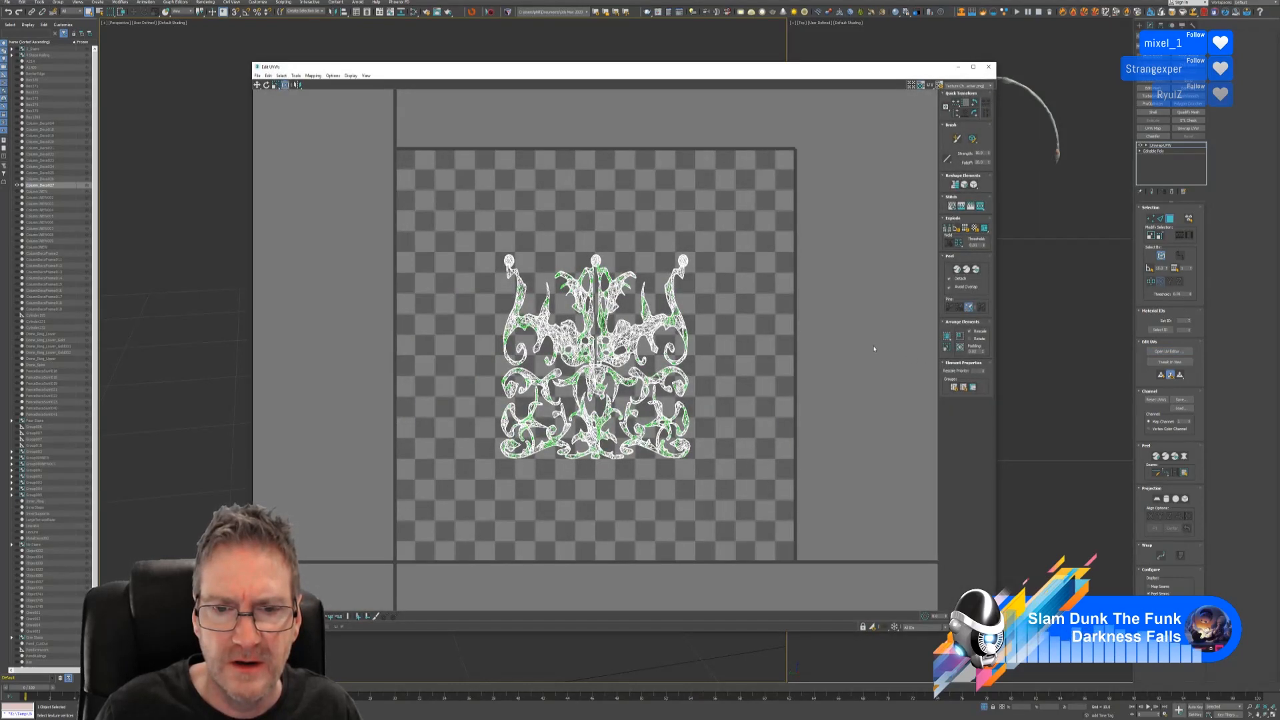
{"action": "left_click", "coordinate": [988, 69]}
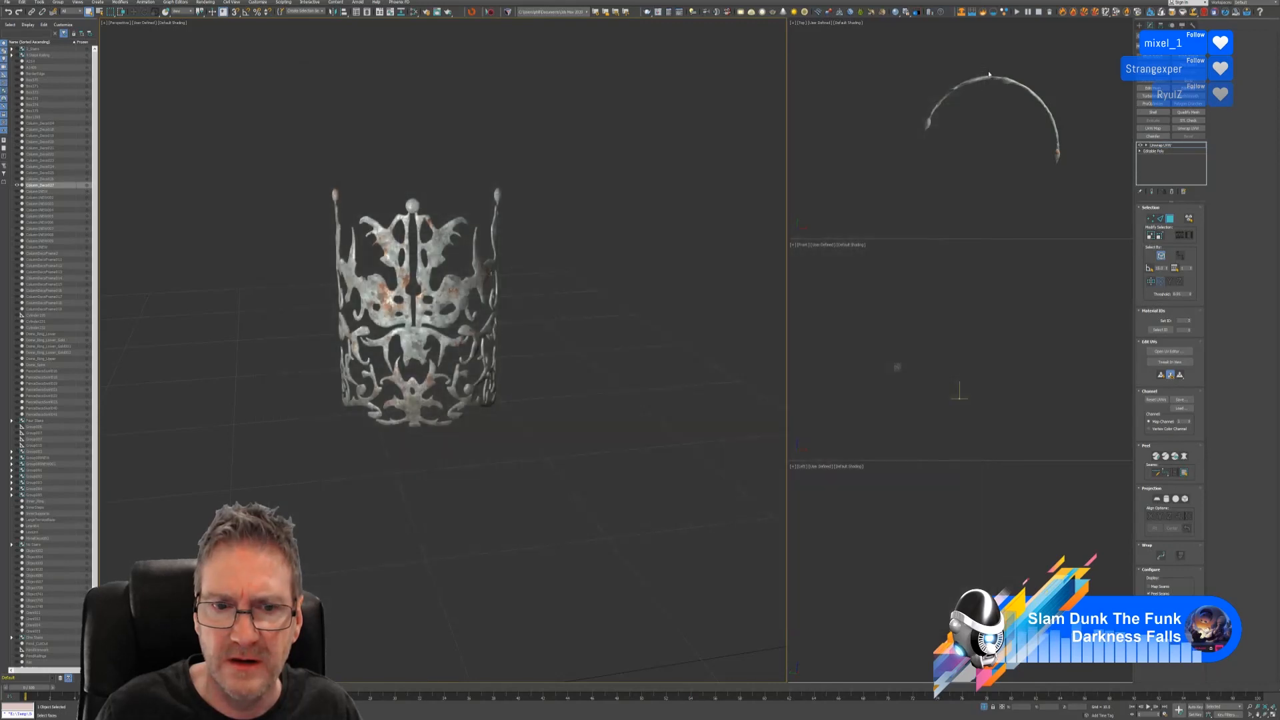
End the isolation of the half band to bring back the whole pavilion scene.
{"action": "right_click", "coordinate": [1163, 148]}
{"action": "left_click", "coordinate": [987, 198]}
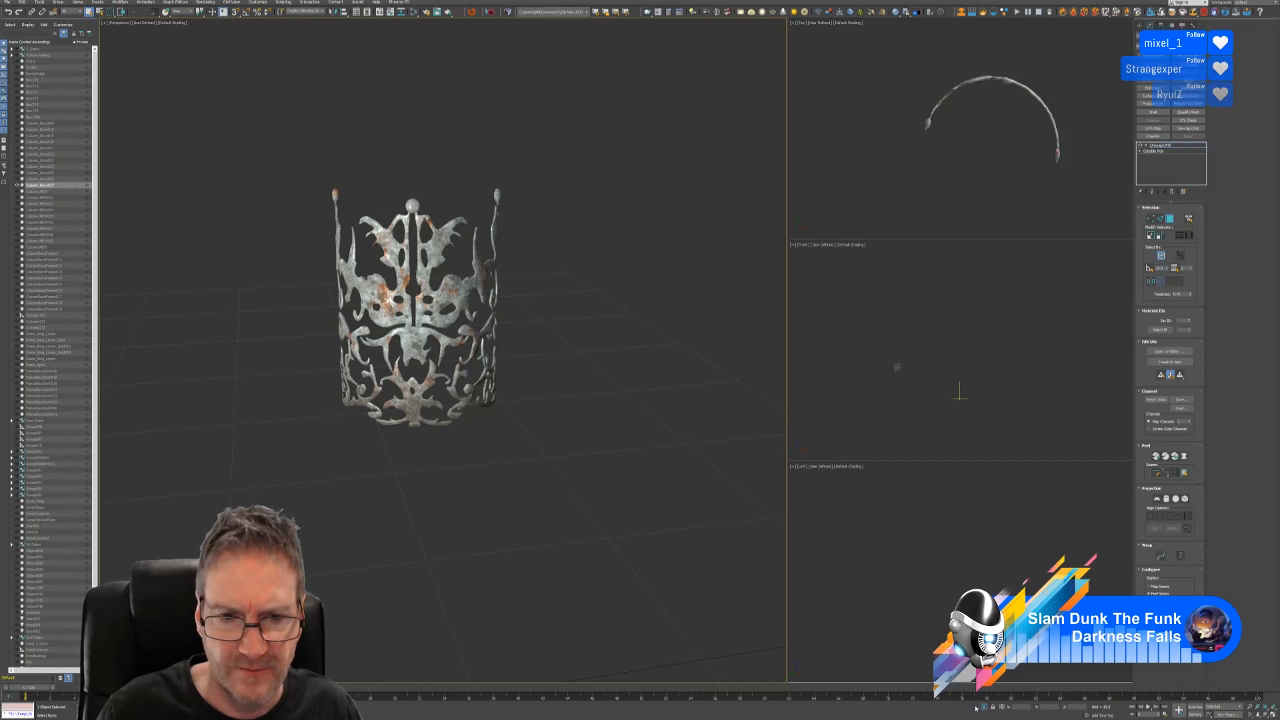
{"action": "key", "text": "alt+q"}
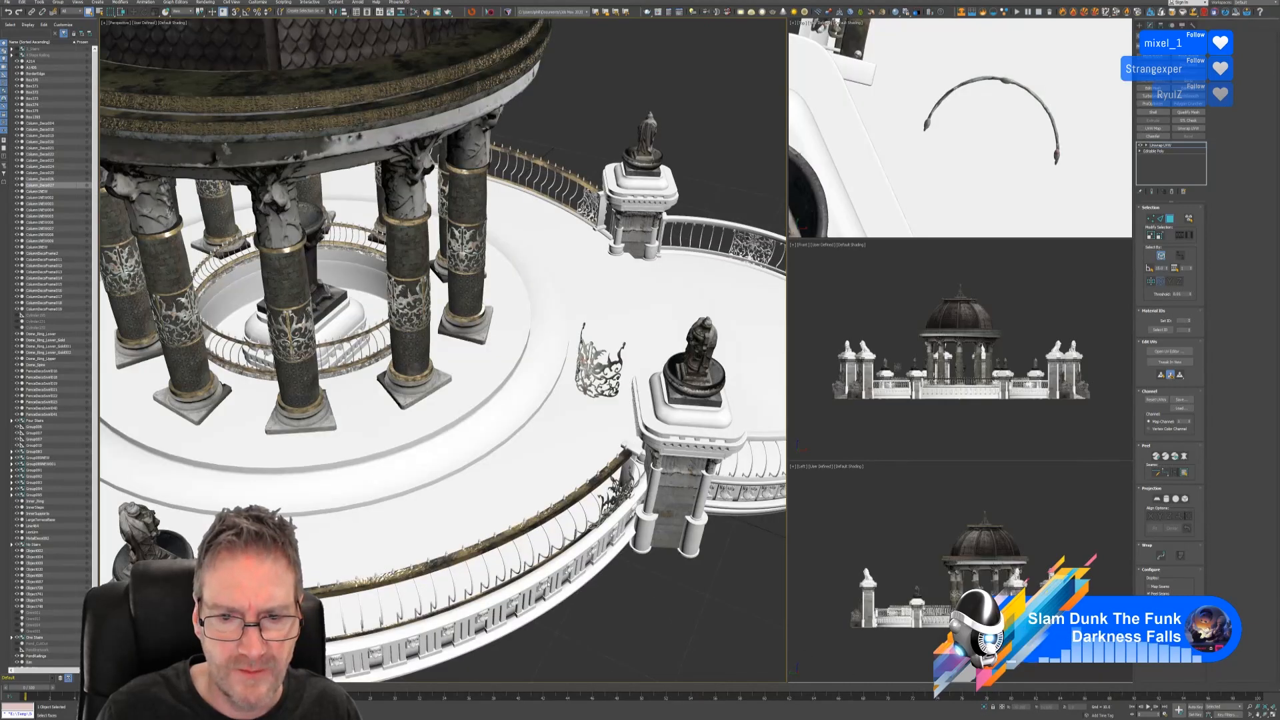
{"action": "left_click", "coordinate": [545, 582]}
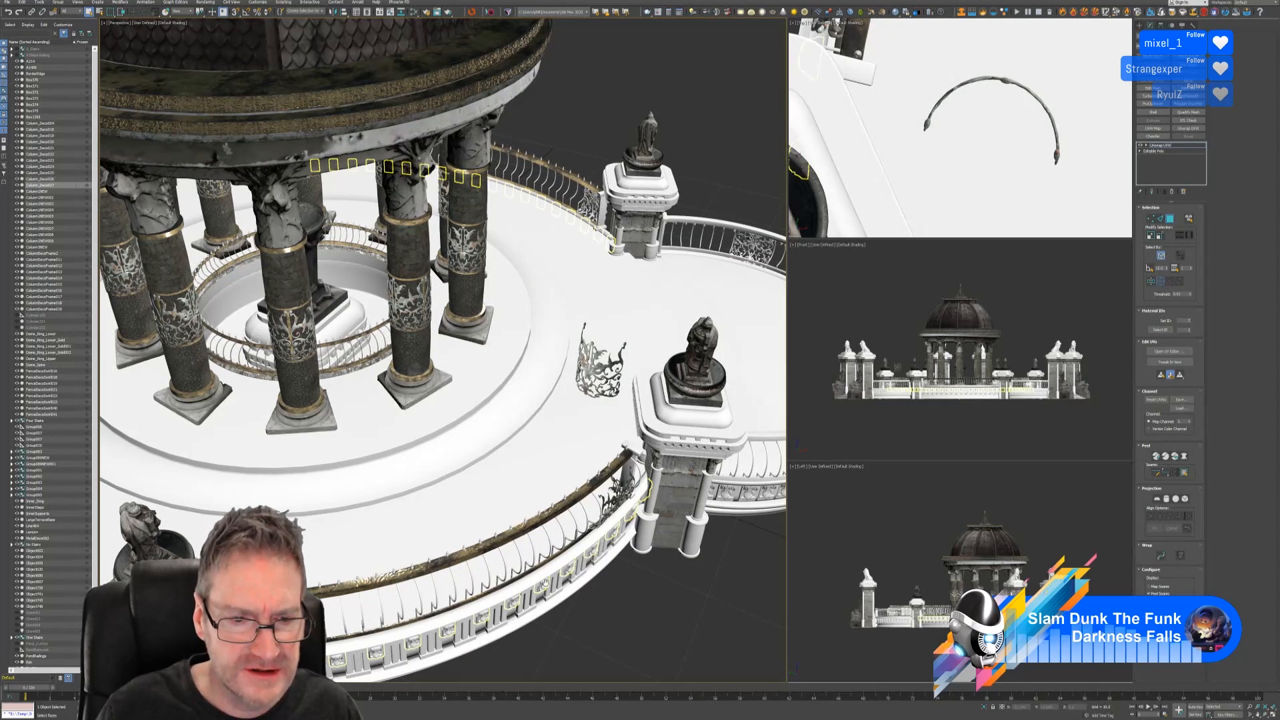
Leave the half band's UV sub-object editing, select the ironwork panel at the near end of the front railing and isolate it.
{"action": "middle_click_drag", "start_coordinate": [545, 582], "coordinate": [347, 431], "text": "alt"}
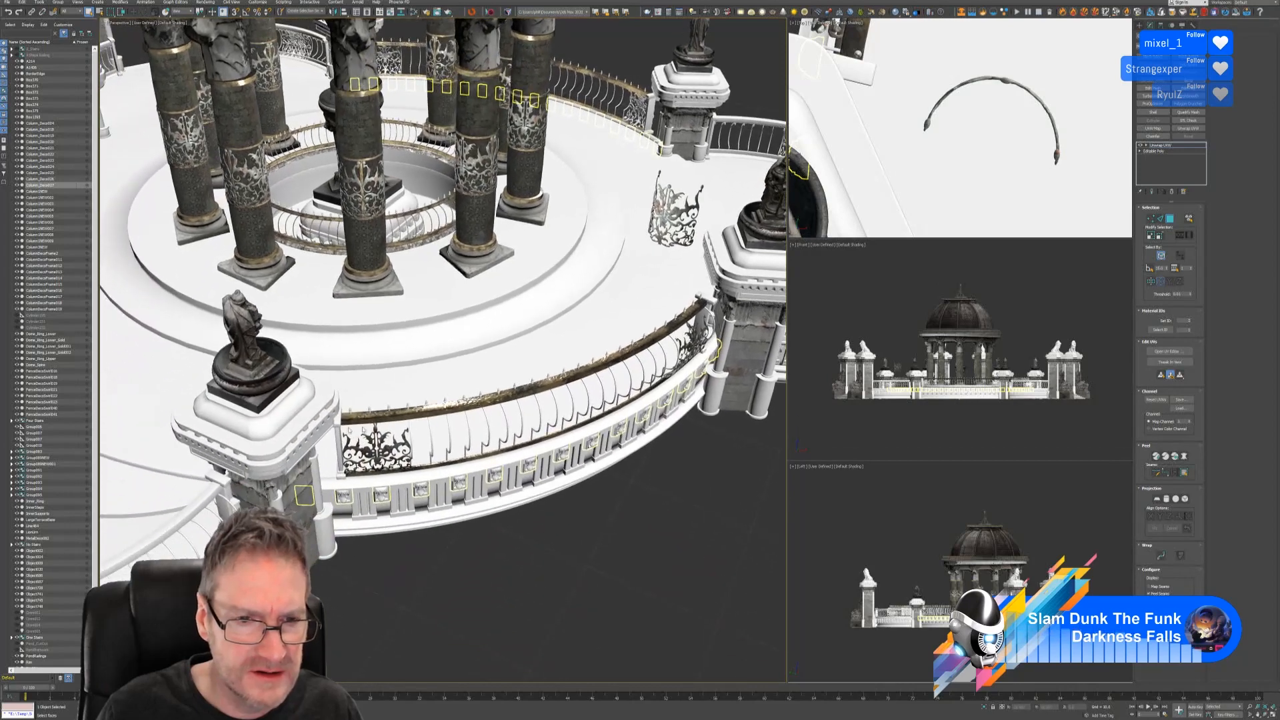
{"action": "scroll", "coordinate": [363, 463], "scroll_direction": "up", "scroll_amount": 2}
{"action": "scroll", "coordinate": [370, 471], "scroll_direction": "up", "scroll_amount": 2}
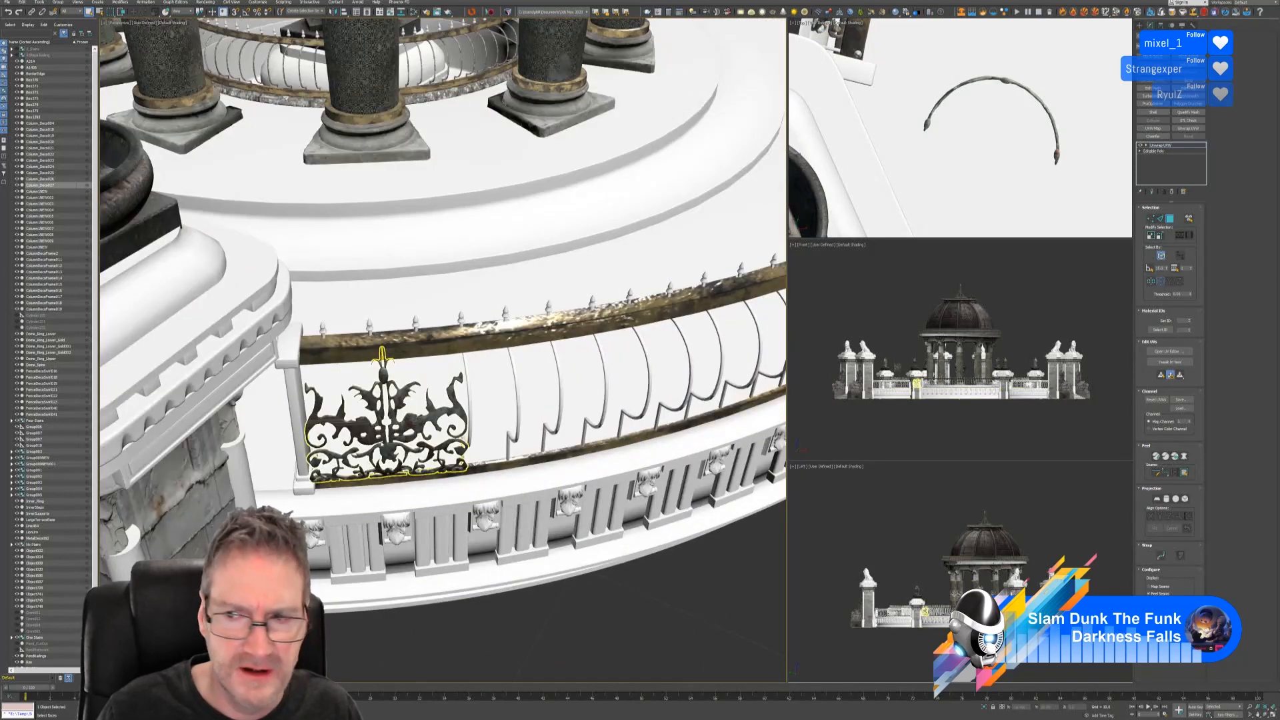
{"action": "left_click", "coordinate": [1170, 219]}
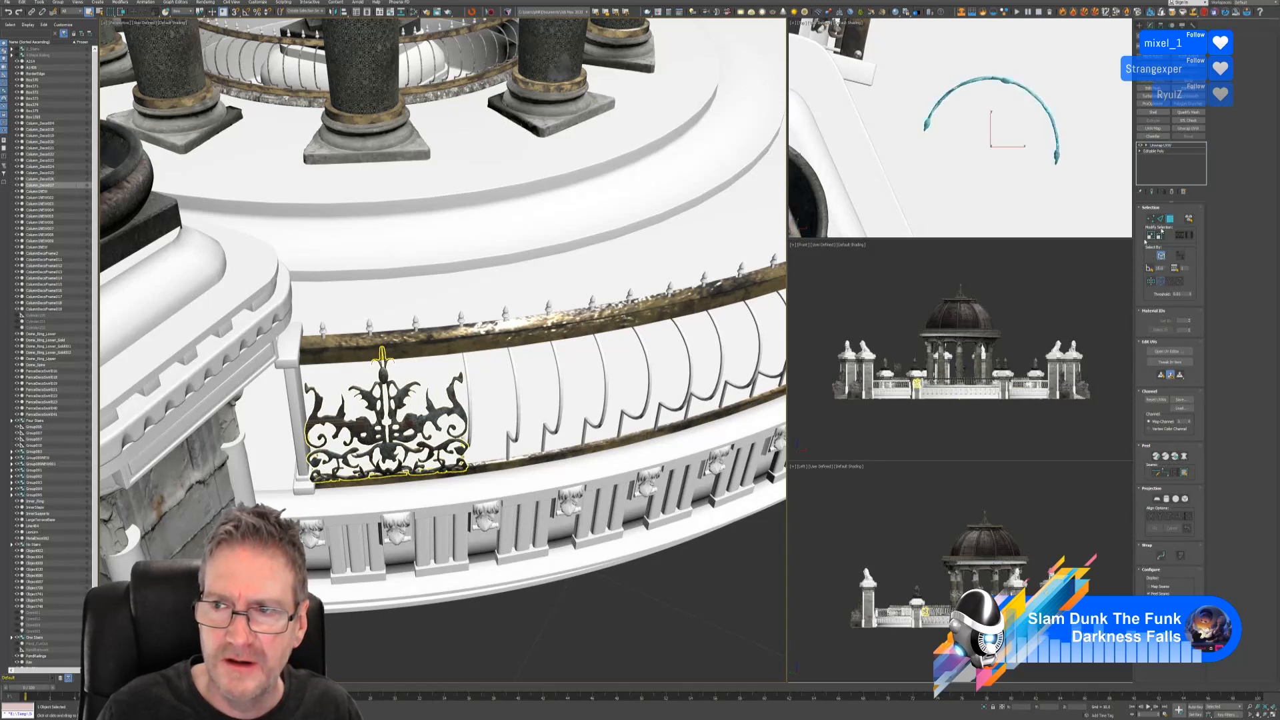
{"action": "left_click", "coordinate": [383, 427]}
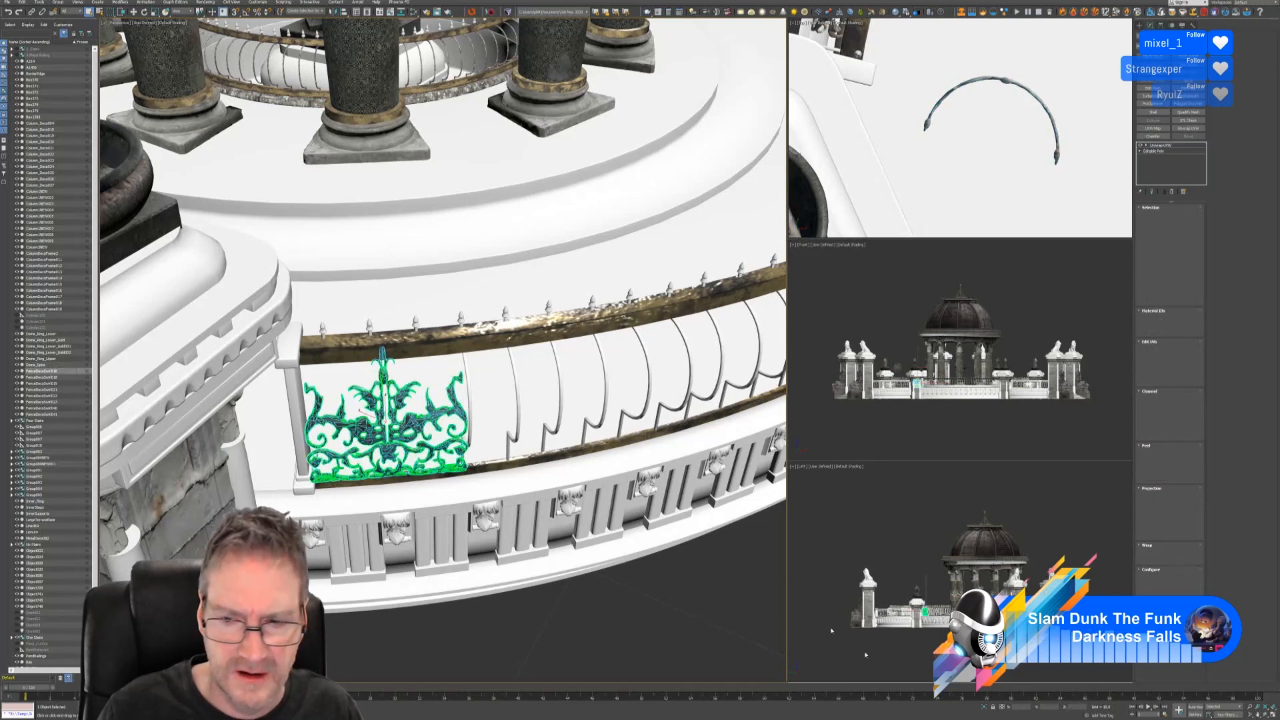
{"action": "left_click", "coordinate": [986, 708]}
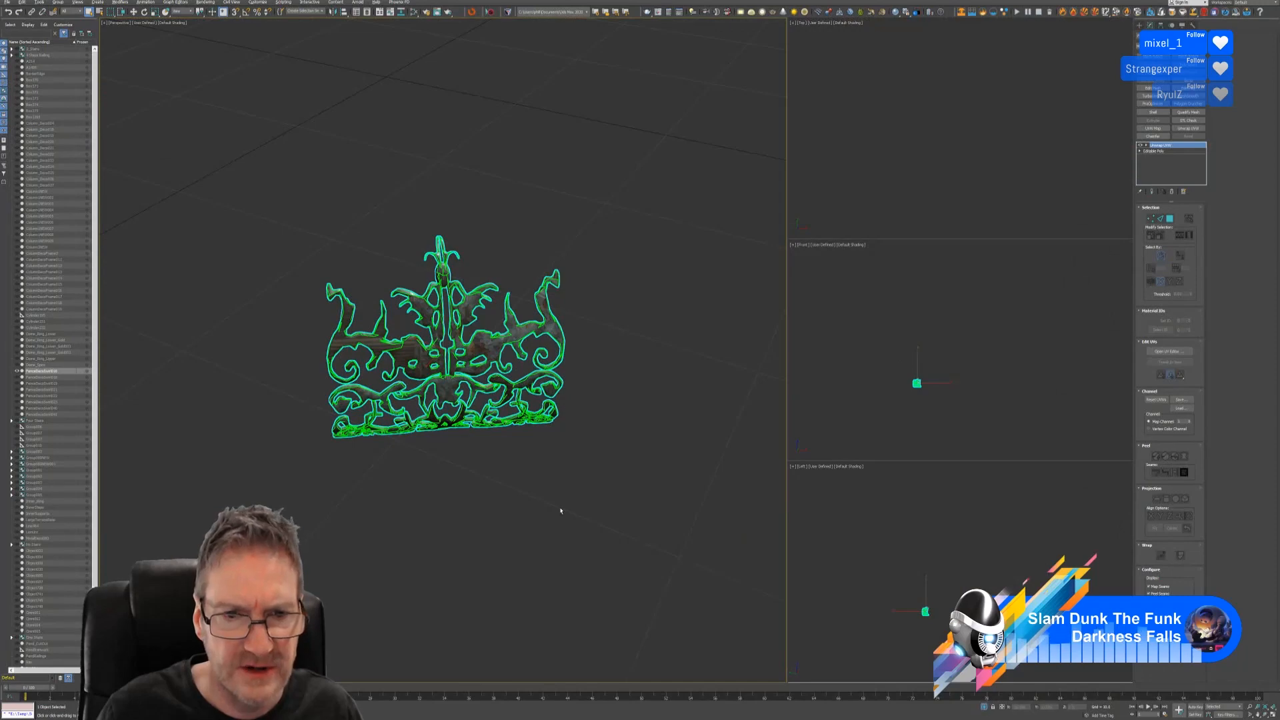
{"action": "middle_click_drag", "start_coordinate": [560, 508], "coordinate": [555, 486], "text": "alt"}
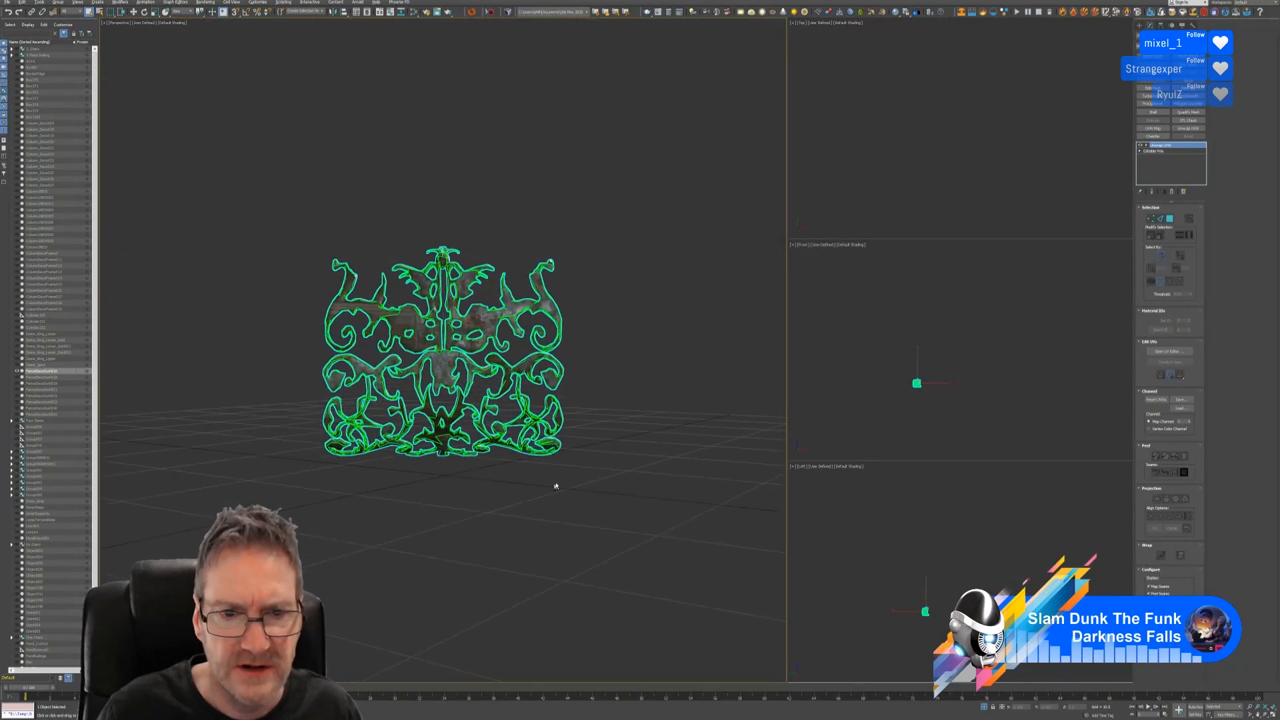
Try an instanced paste of an Unwrap UVW modifier onto the railing panel, check its UV layout, and remove the added modifier.
{"action": "left_click", "coordinate": [1139, 146]}
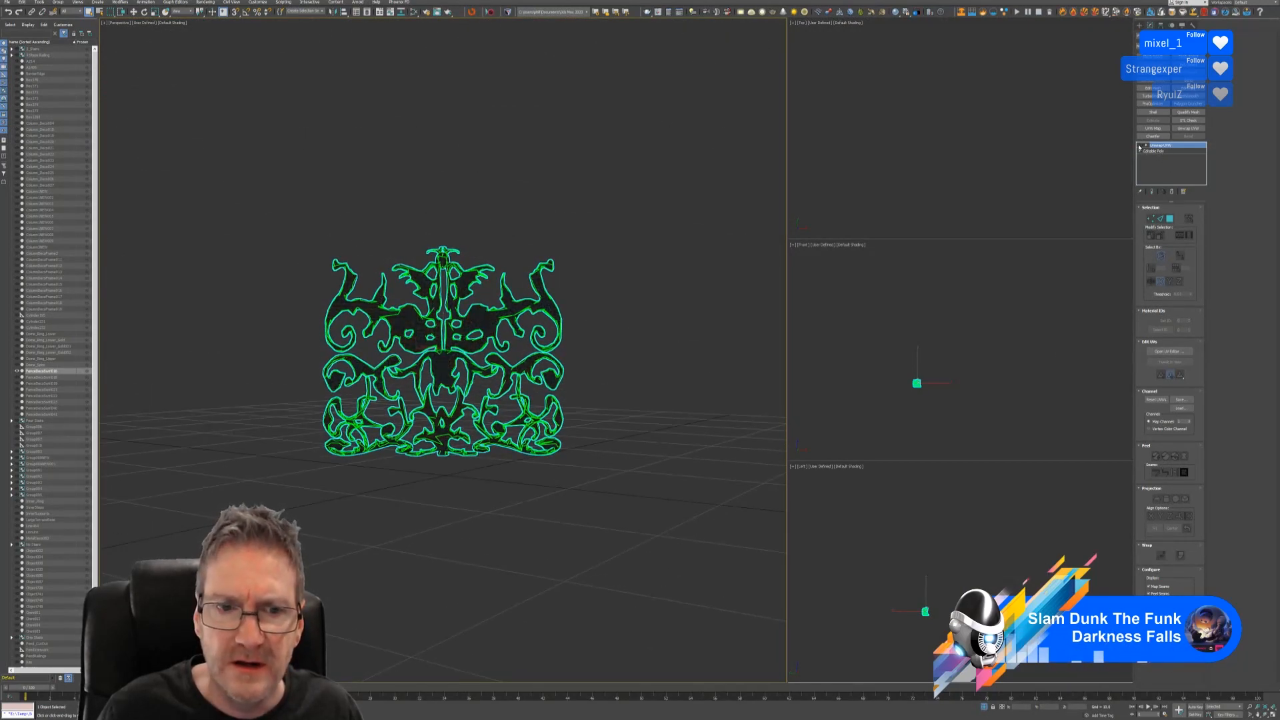
{"action": "left_click", "coordinate": [1140, 145]}
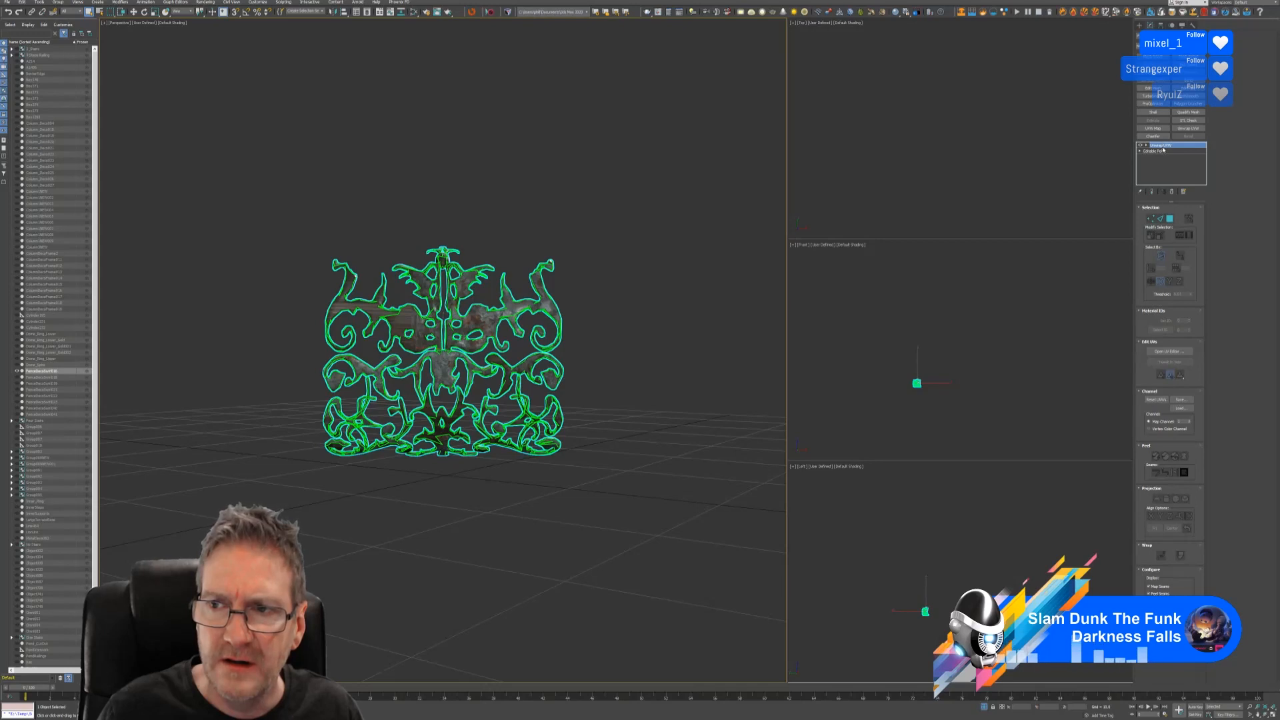
{"action": "right_click", "coordinate": [1162, 150]}
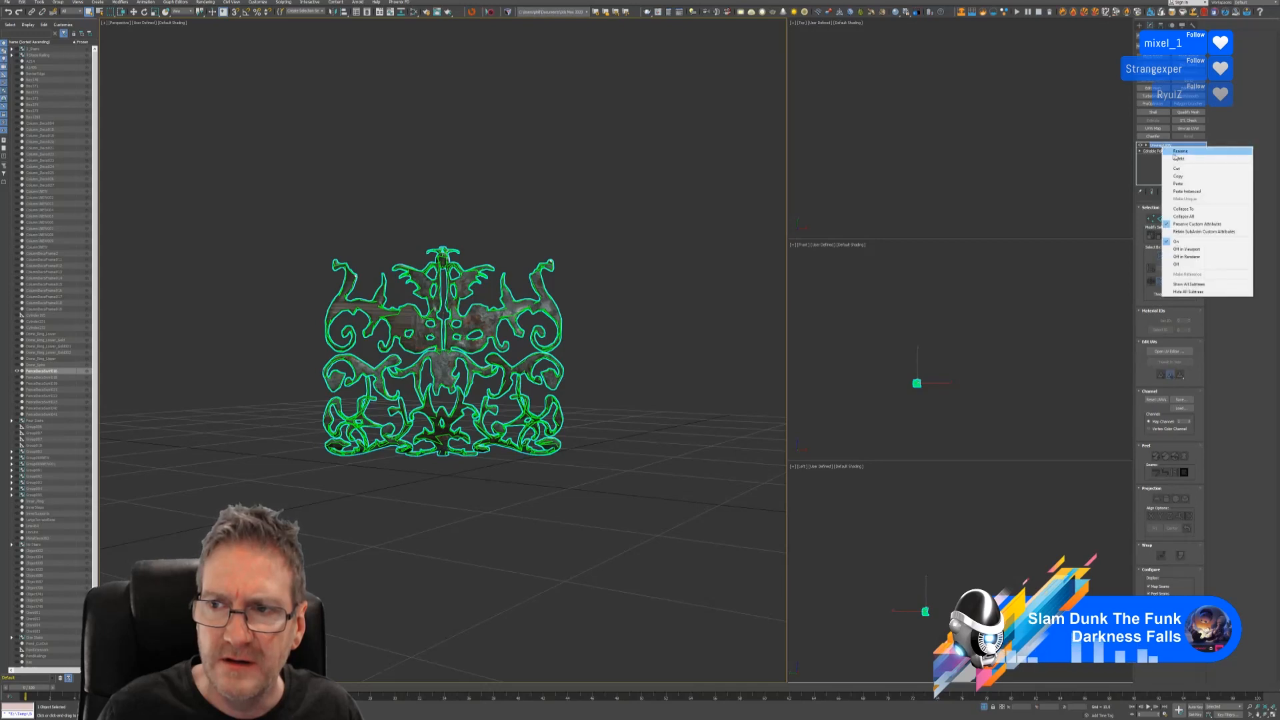
{"action": "left_click", "coordinate": [1189, 192]}
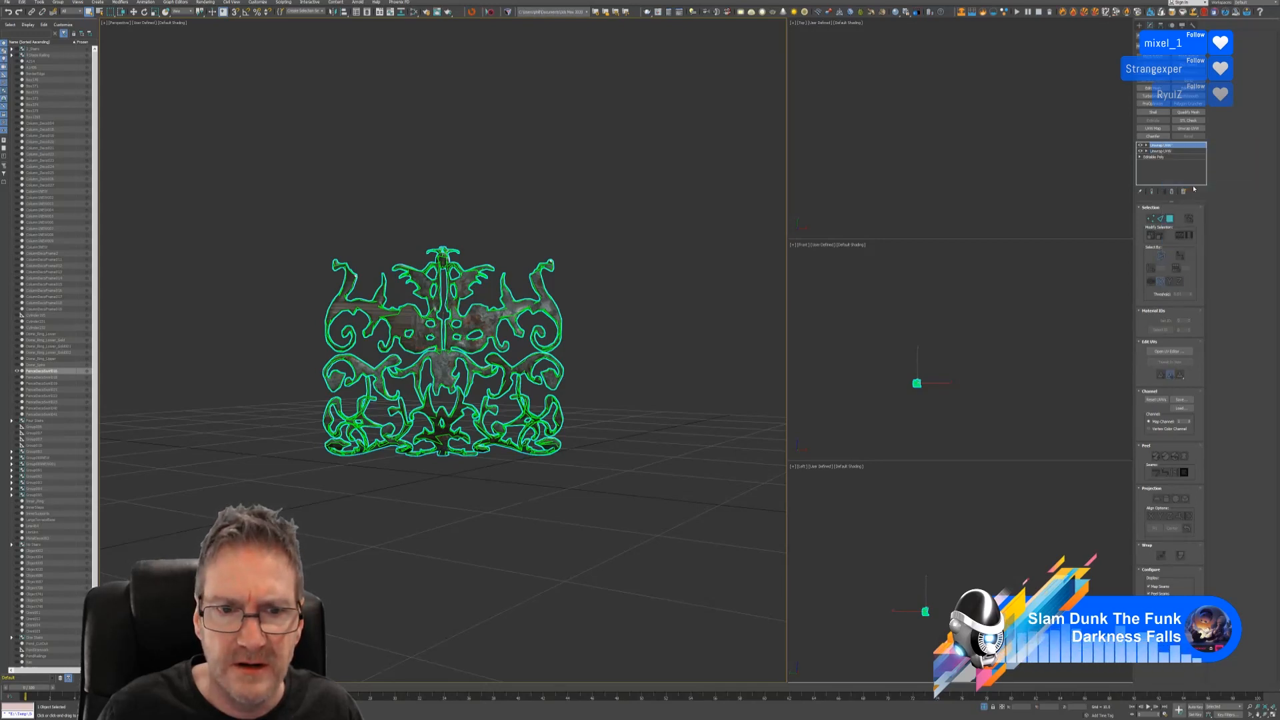
{"action": "mouse_move", "coordinate": [553, 355]}
{"action": "middle_mouse_down", "text": "alt"}
{"action": "mouse_move", "coordinate": [604, 381]}
{"action": "mouse_move", "coordinate": [660, 351]}
{"action": "mouse_move", "coordinate": [563, 367]}
{"action": "middle_mouse_up", "text": "alt"}
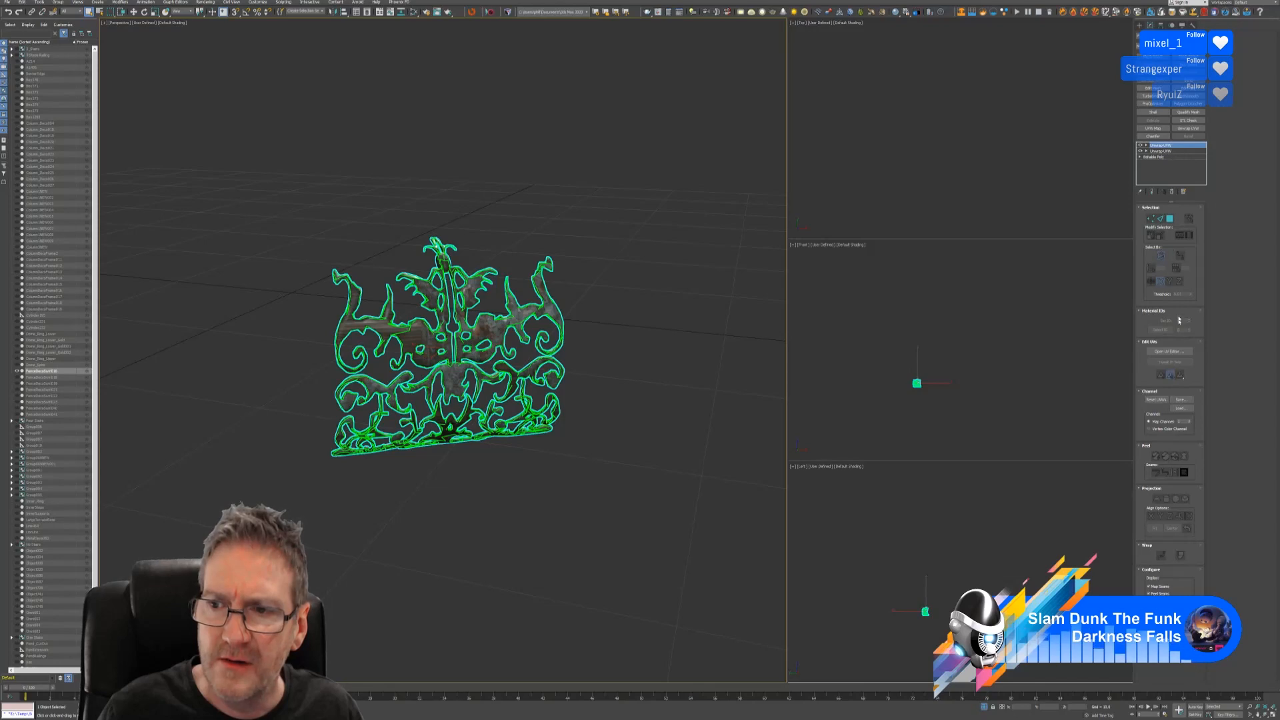
{"action": "left_click", "coordinate": [1173, 352]}
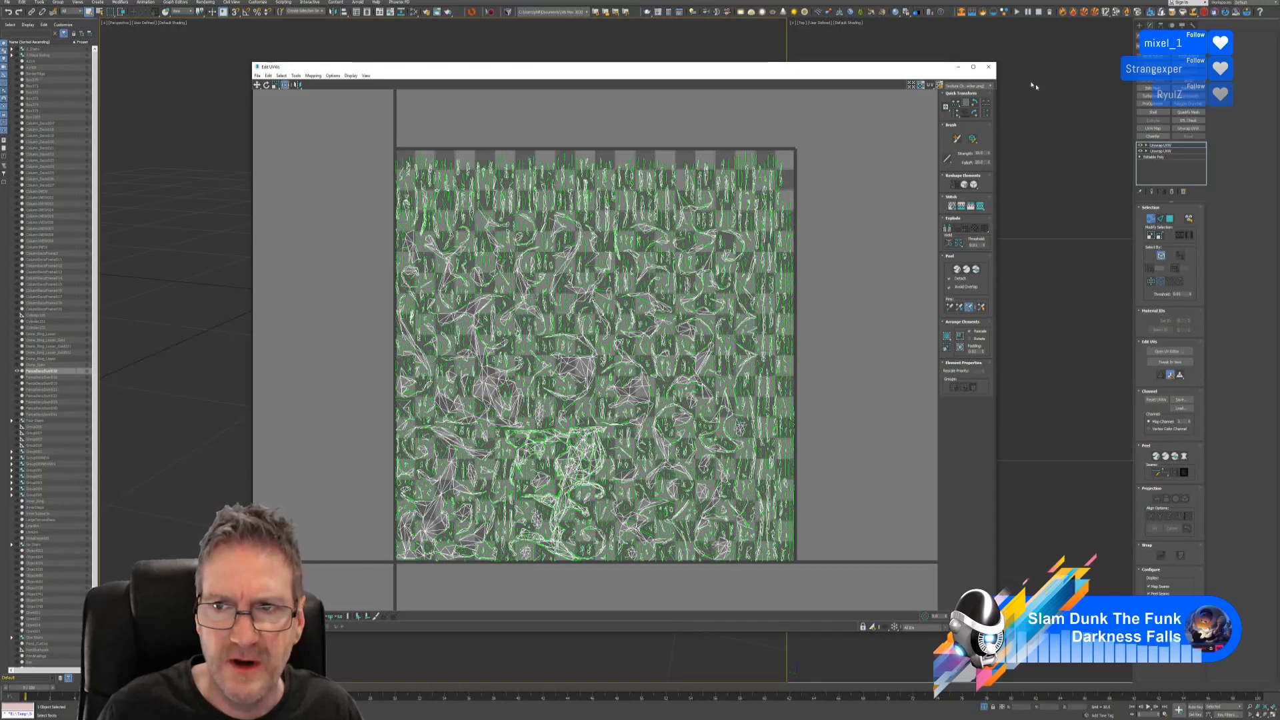
{"action": "left_click", "coordinate": [987, 66]}
{"action": "left_click", "coordinate": [1160, 144]}
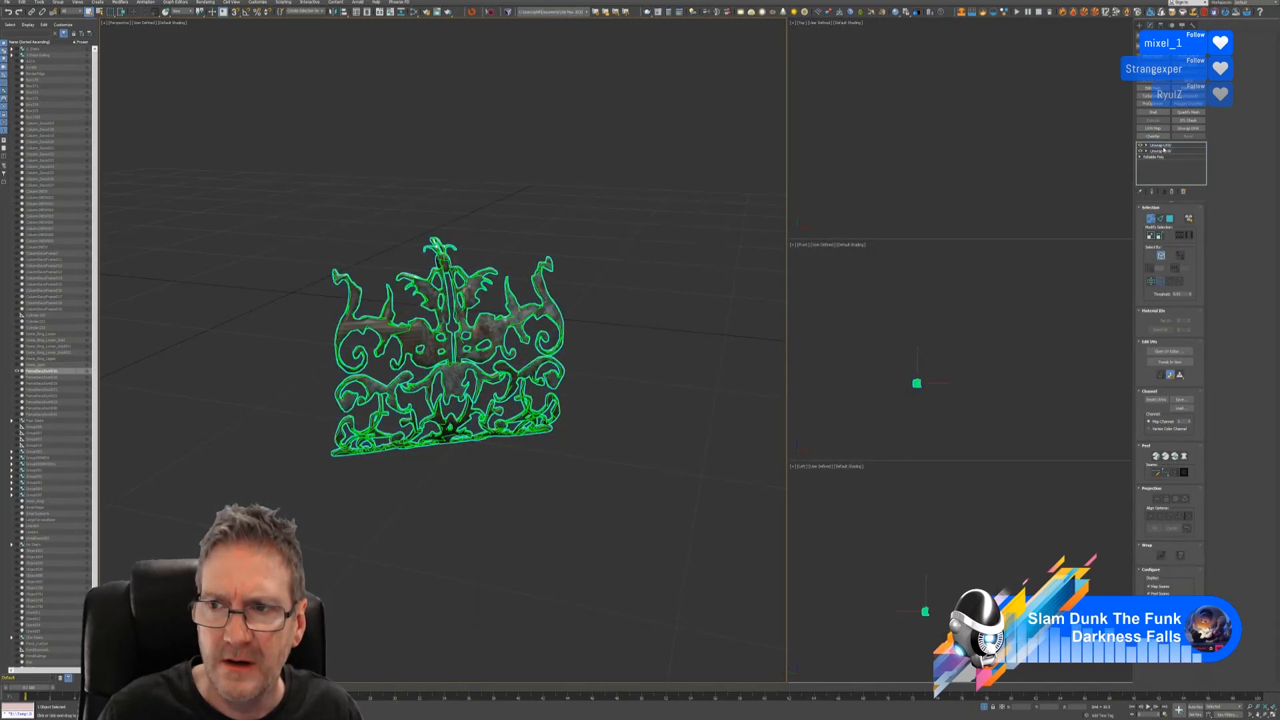
{"action": "left_click", "coordinate": [1173, 191]}
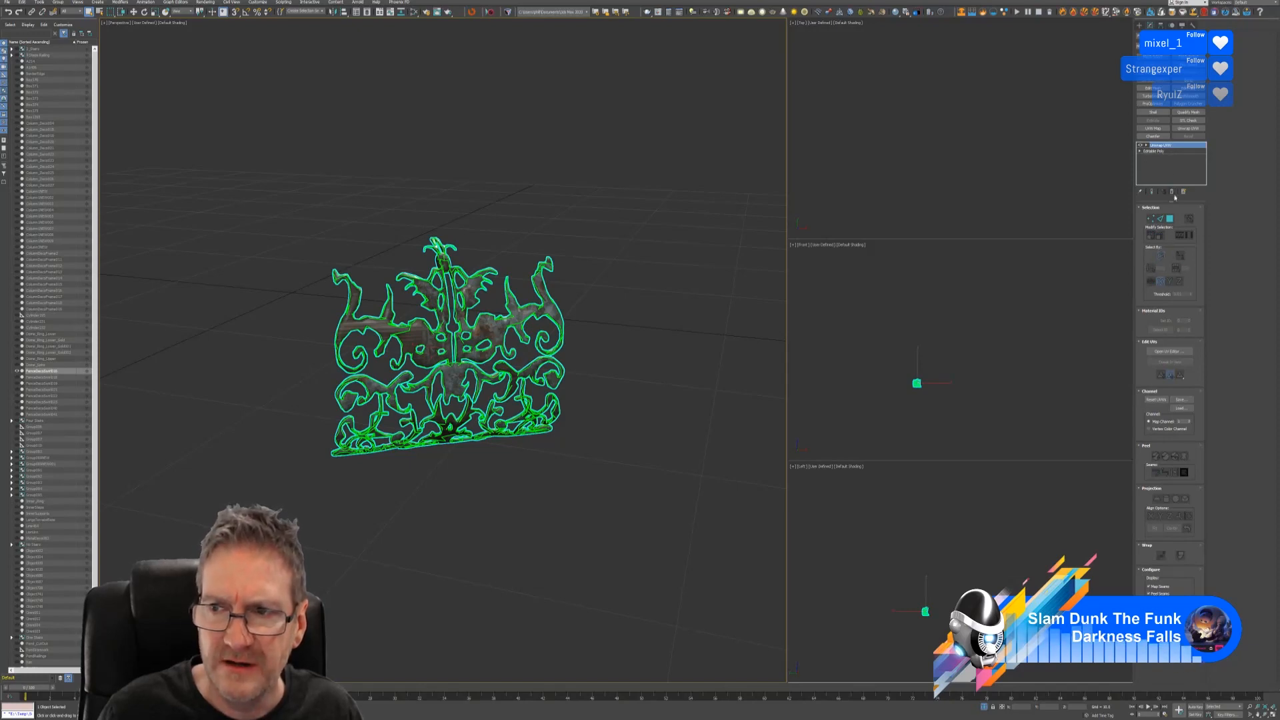
Inspect the railing panel's own UV layout in the UV editor, close the editor and end the isolation.
{"action": "left_click", "coordinate": [1166, 351]}
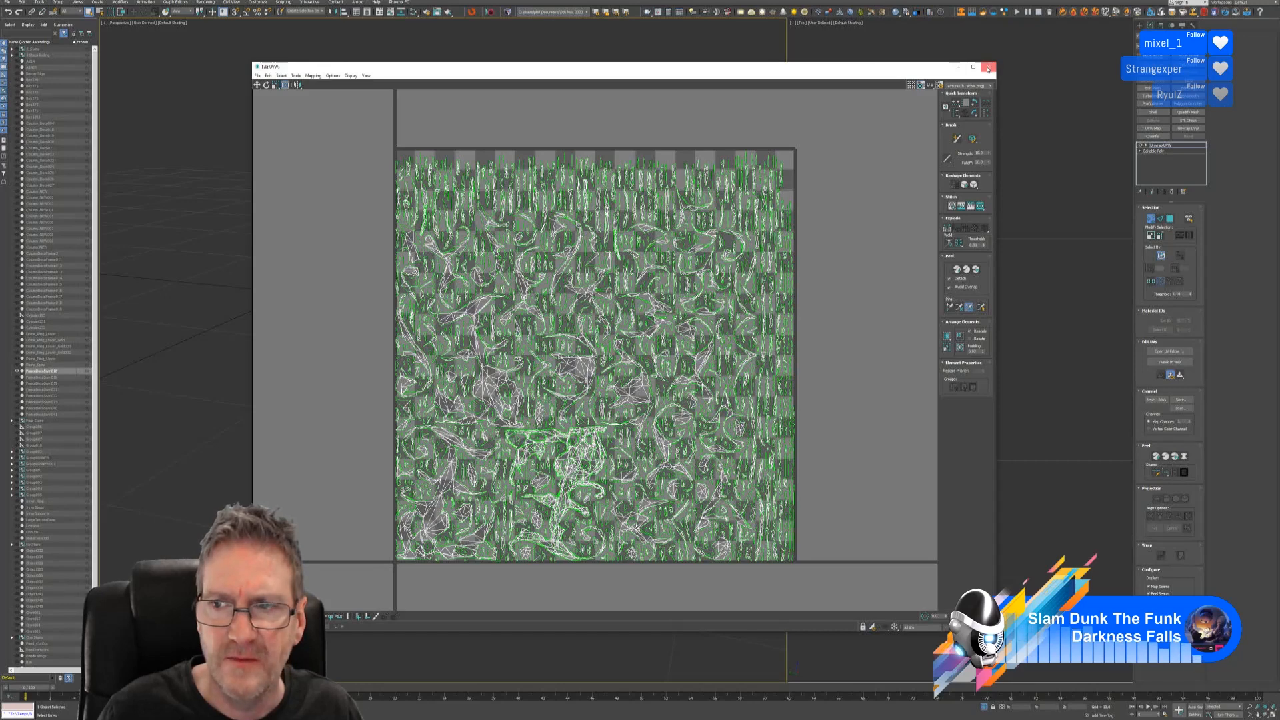
{"action": "left_click", "coordinate": [989, 67]}
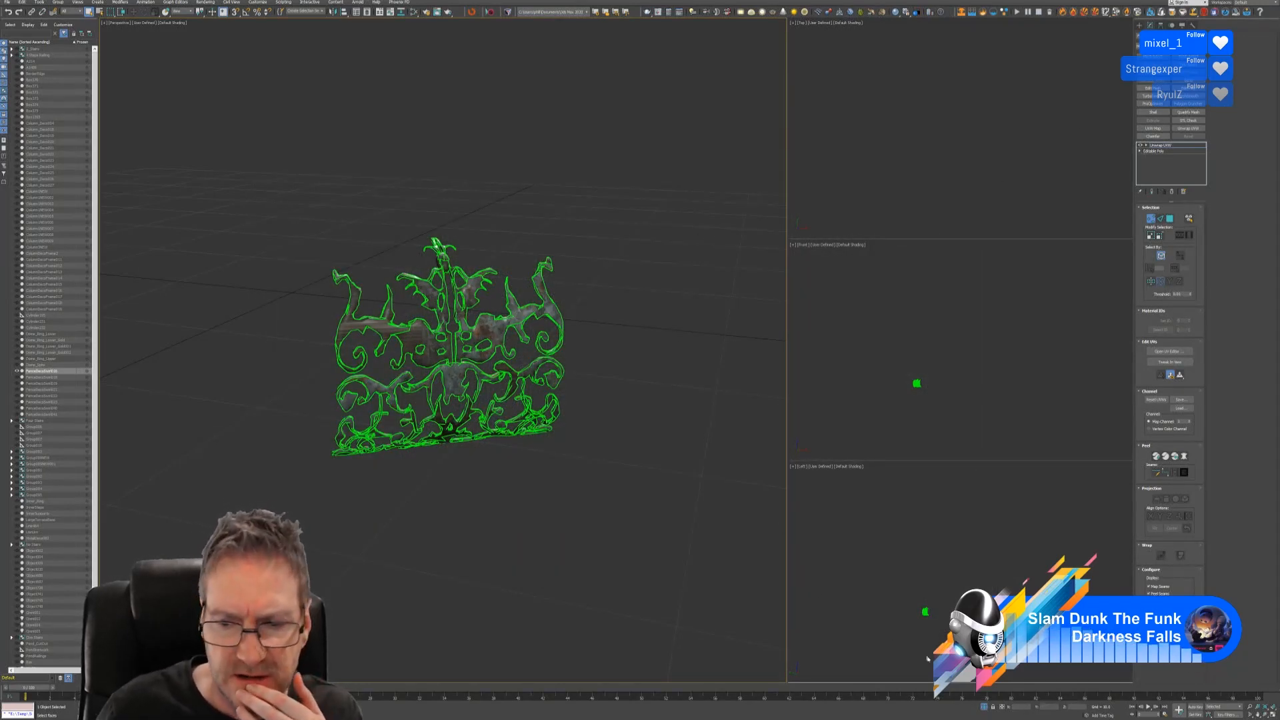
{"action": "left_click", "coordinate": [984, 707]}
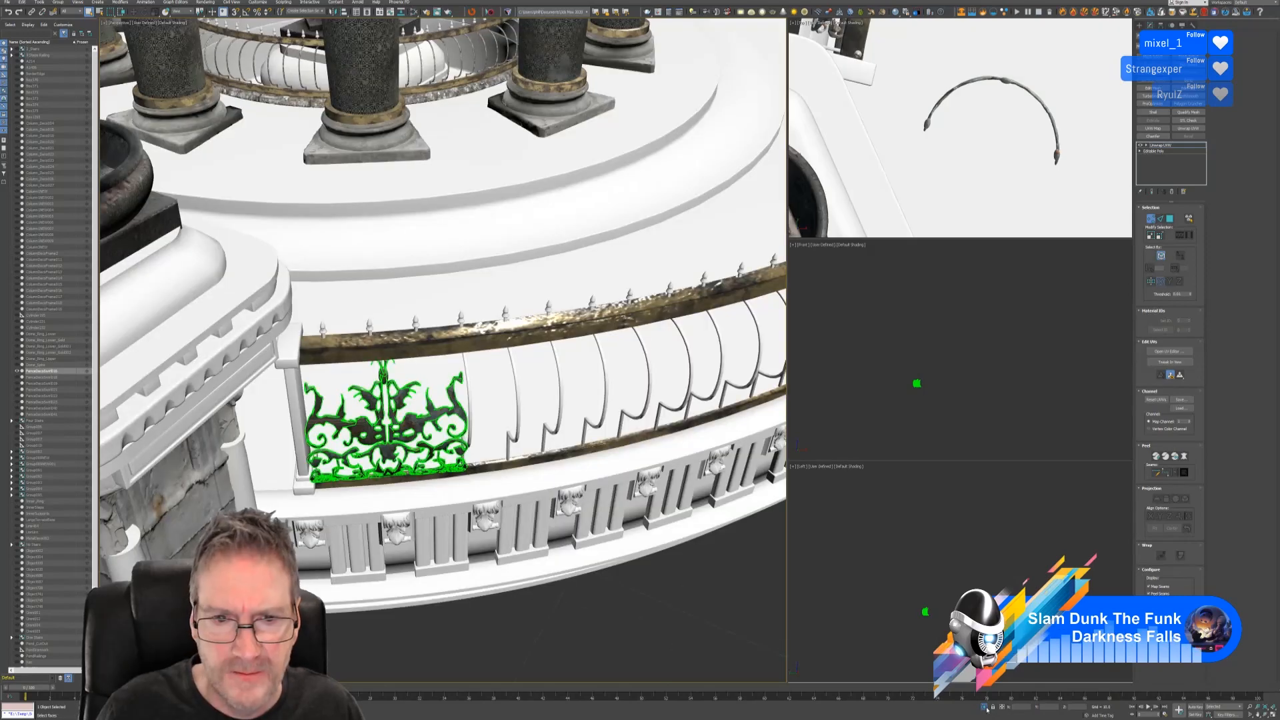
Leave UV sub-object editing, add the half-cylinder ironwork band to the railing panel selection, and isolate both objects.
{"action": "scroll", "coordinate": [556, 487], "scroll_direction": "down", "scroll_amount": 8}
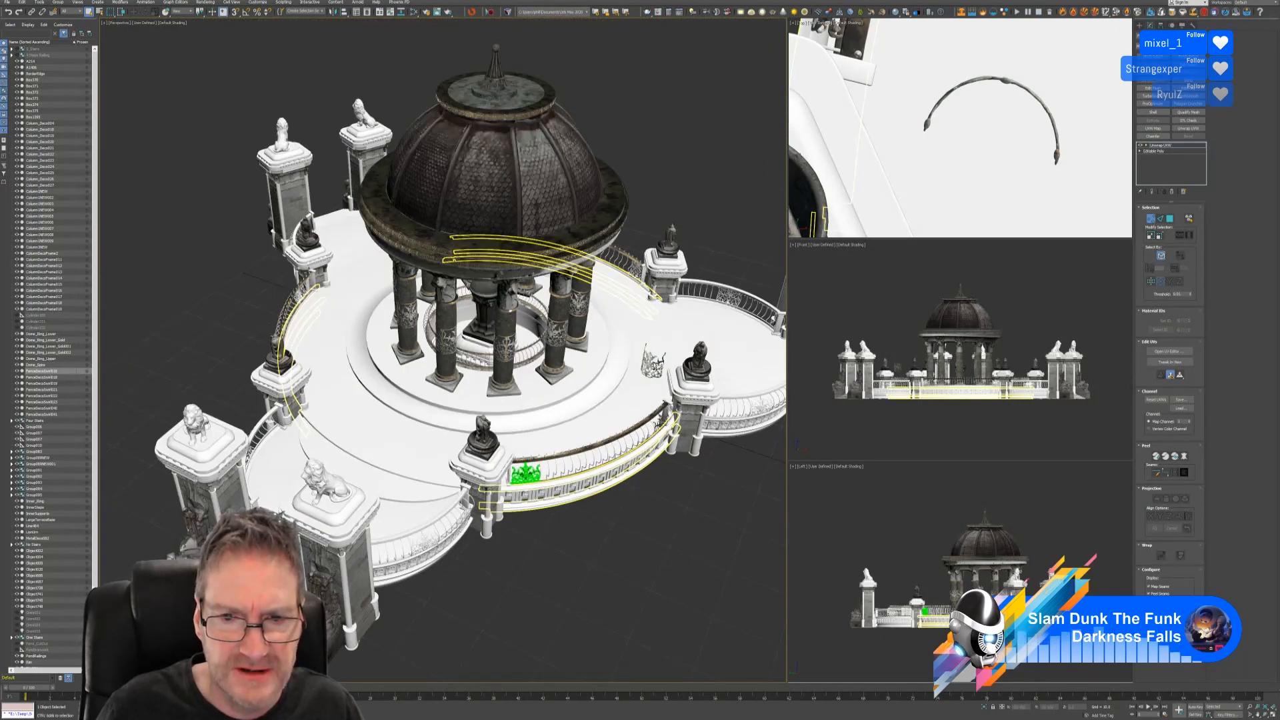
{"action": "left_click", "coordinate": [1153, 220]}
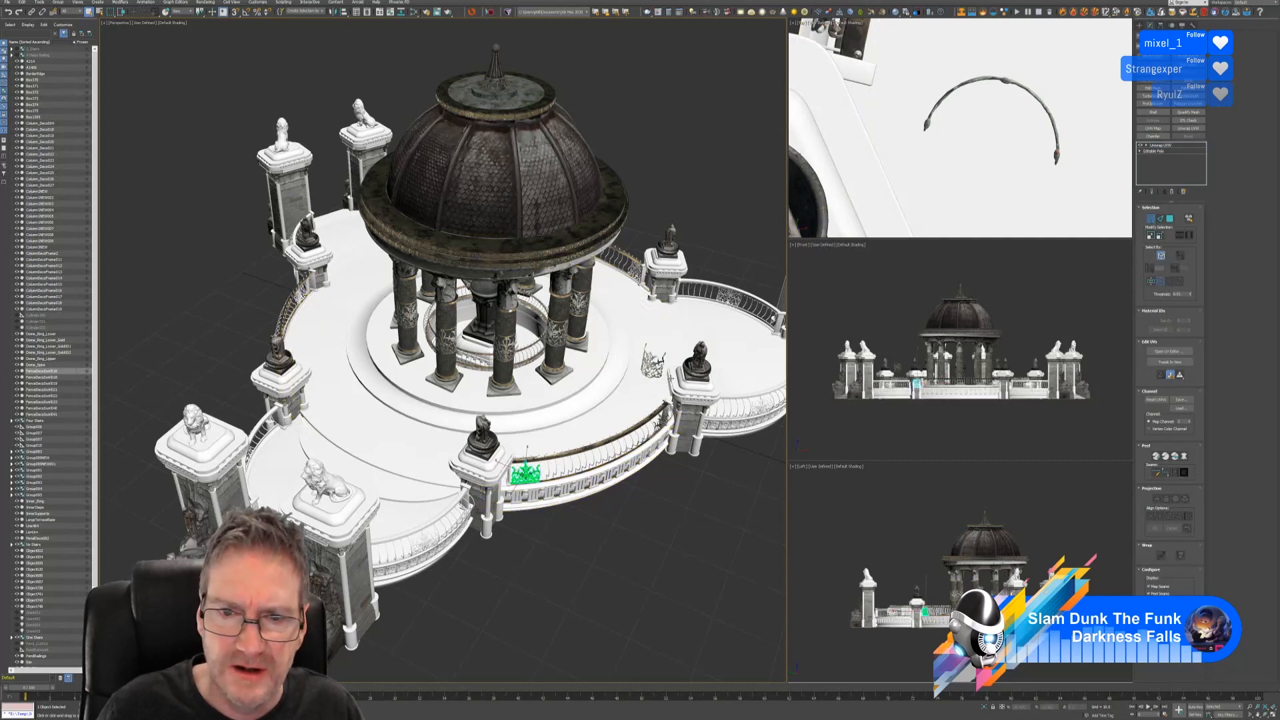
{"action": "left_click", "coordinate": [657, 367], "text": "ctrl"}
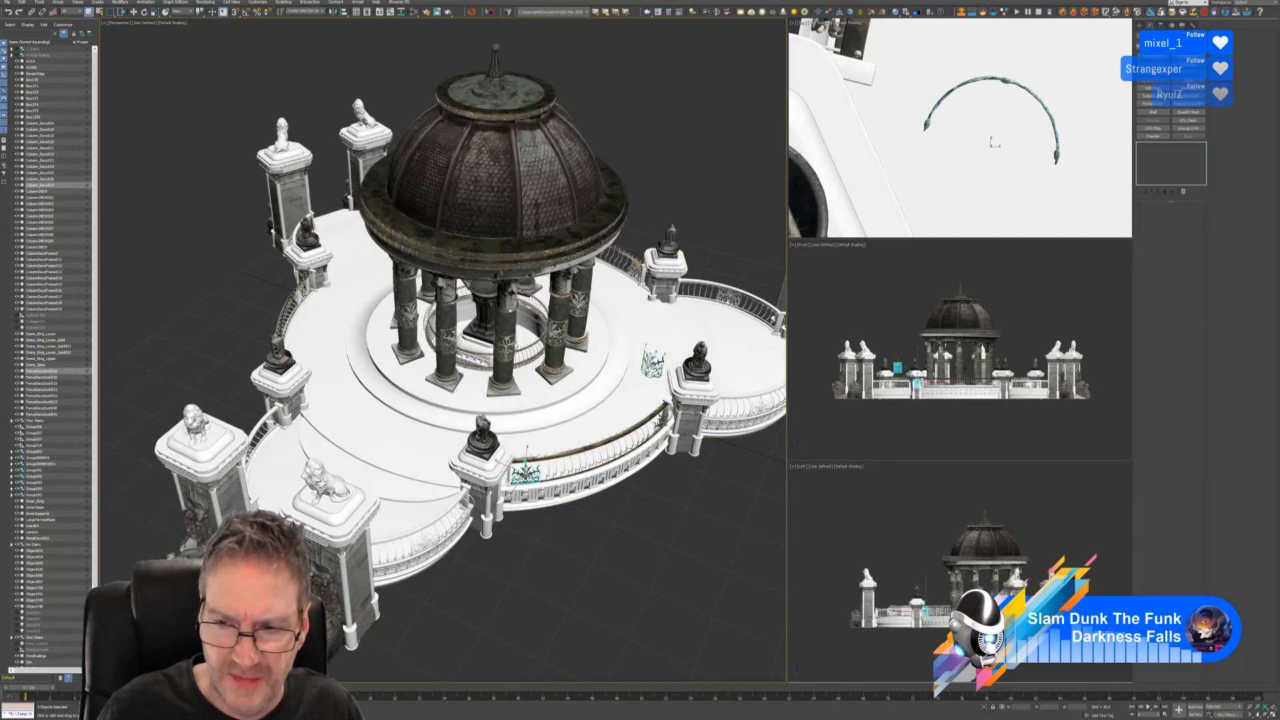
{"action": "left_click", "coordinate": [984, 708]}
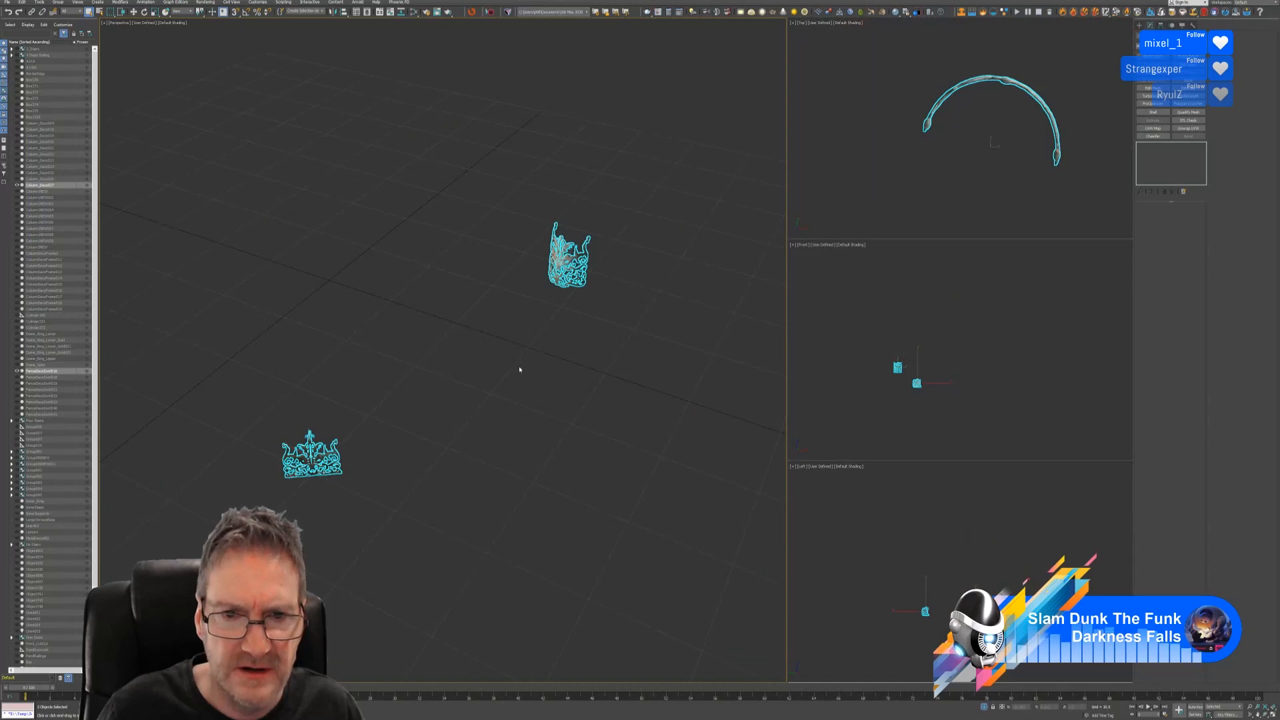
Select the half-cylinder band, examine its UV layout in the UV editor and close the editor.
{"action": "left_click", "coordinate": [568, 256]}
{"action": "scroll", "coordinate": [953, 148], "scroll_direction": "down", "scroll_amount": 6}
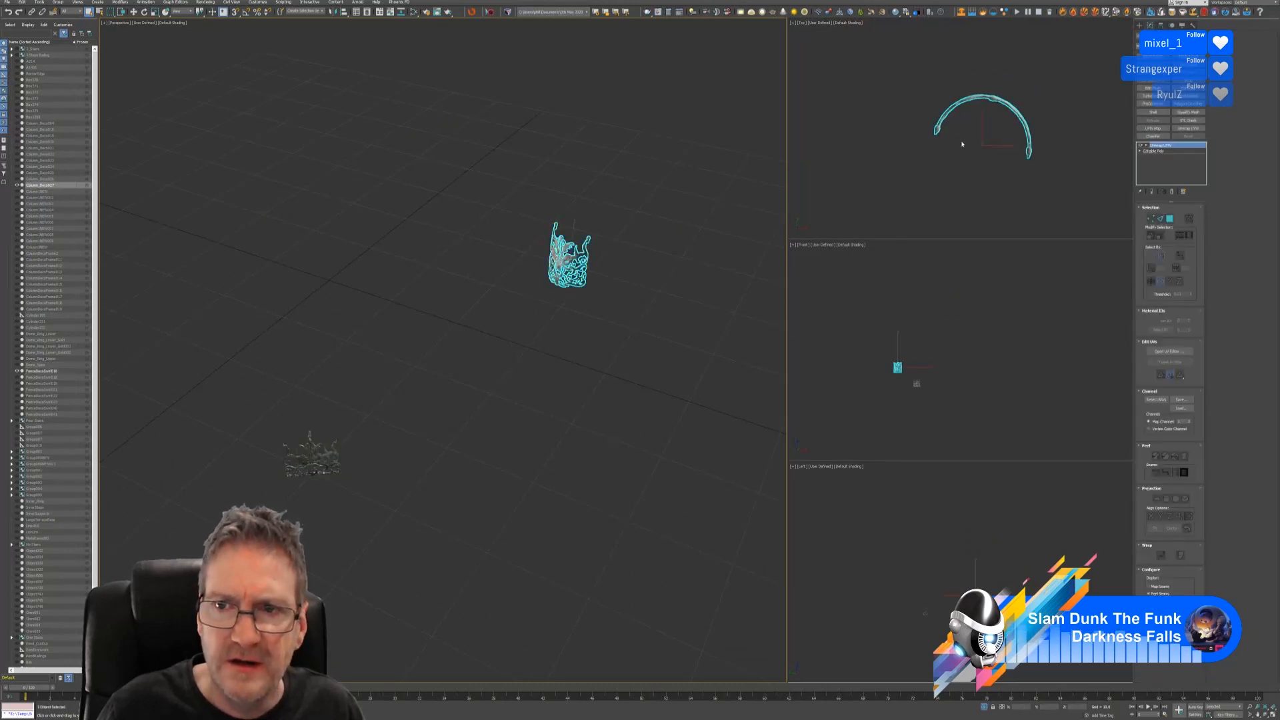
{"action": "scroll", "coordinate": [952, 148], "scroll_direction": "down", "scroll_amount": 2}
{"action": "middle_click_drag", "start_coordinate": [953, 148], "coordinate": [925, 171]}
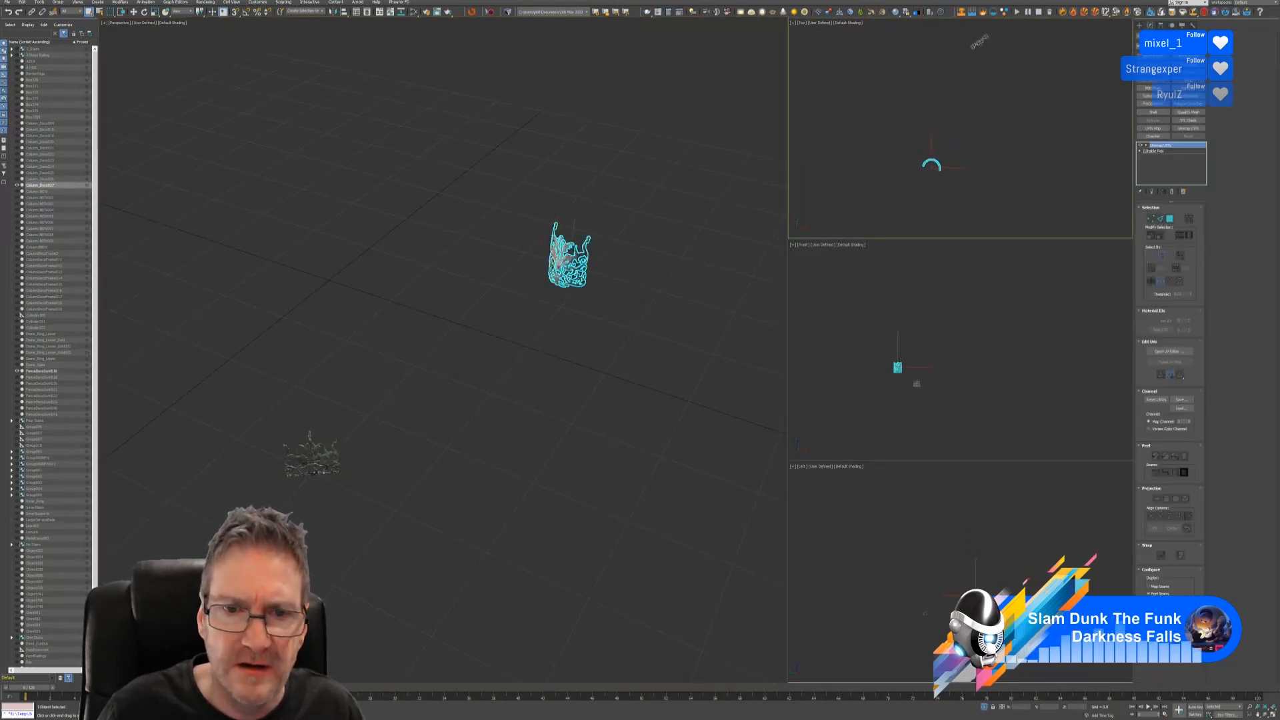
{"action": "scroll", "coordinate": [551, 255], "scroll_direction": "up", "scroll_amount": 6}
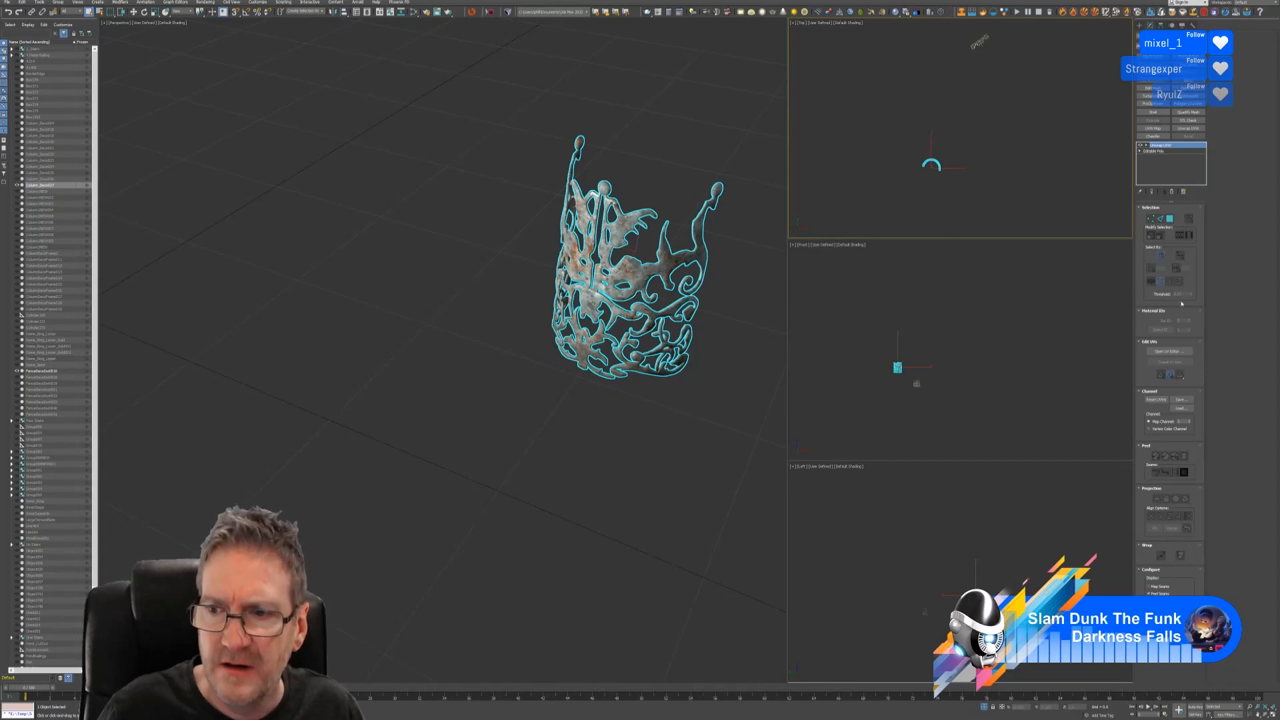
{"action": "left_click", "coordinate": [1167, 351]}
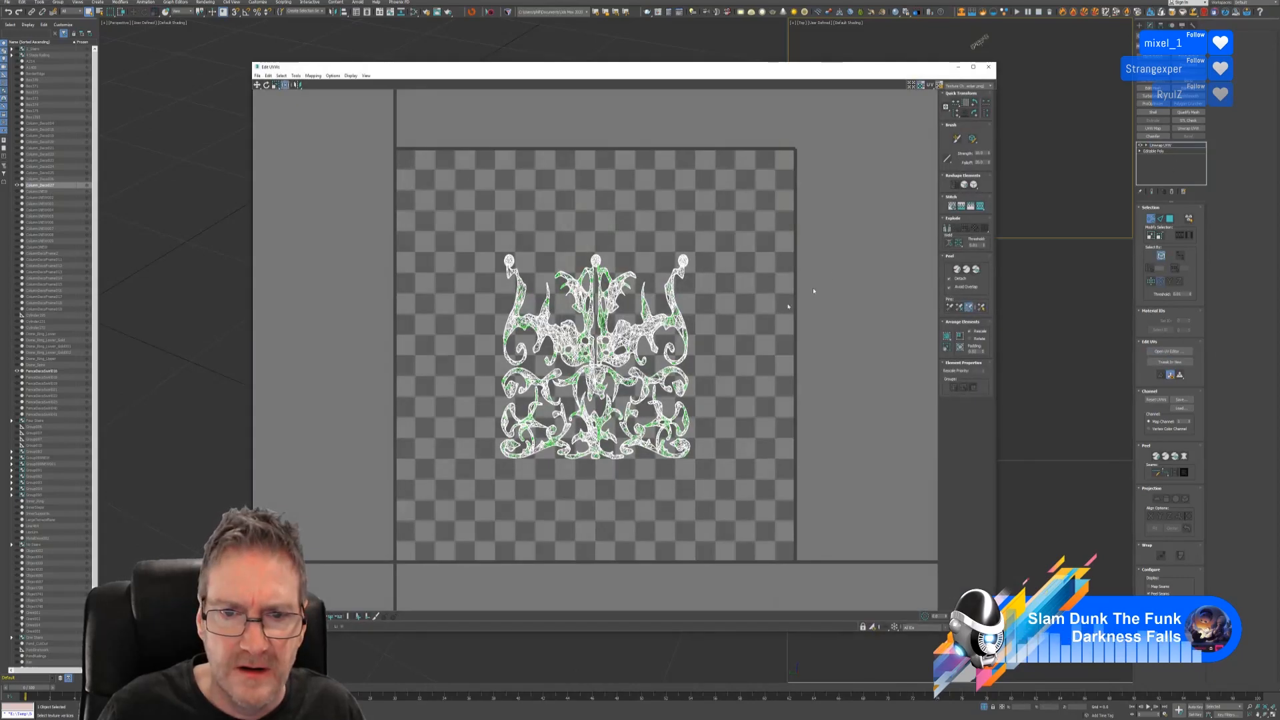
{"action": "left_click", "coordinate": [977, 68]}
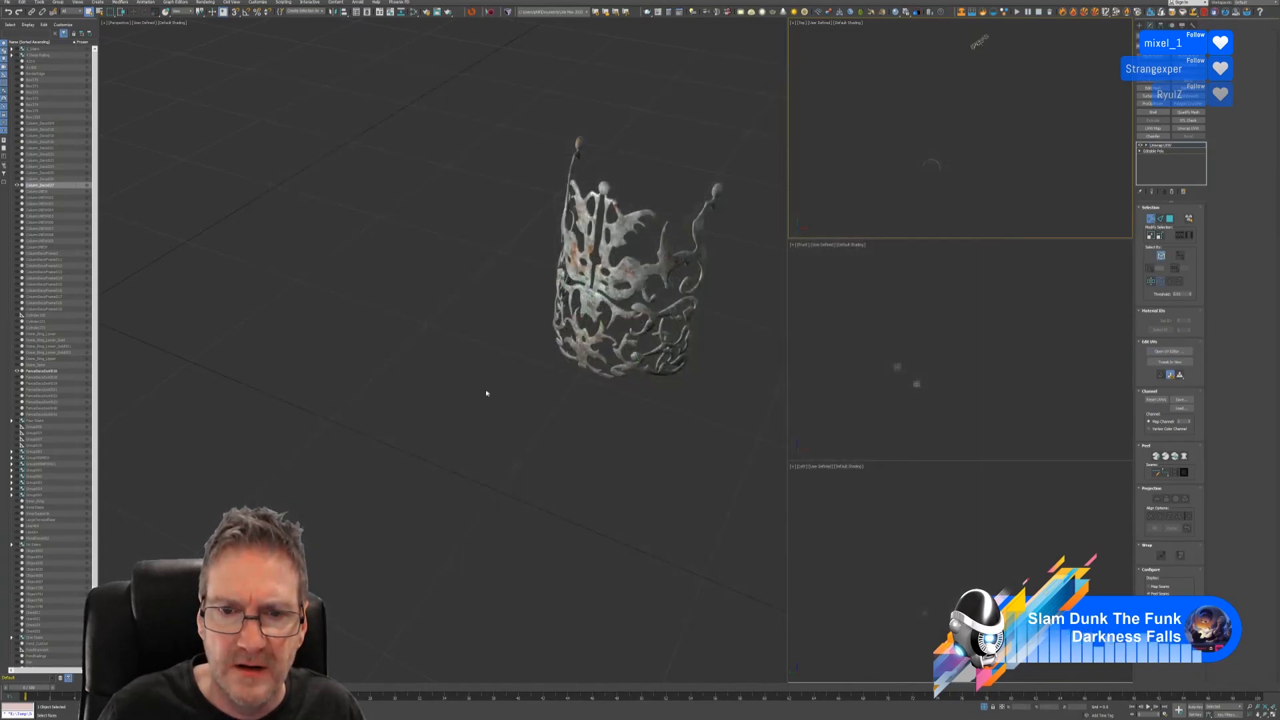
Compare the railing panel and the half-cylinder band up close for differences in their ironwork shape and texture.
{"action": "scroll", "coordinate": [486, 394], "scroll_direction": "down", "scroll_amount": 4}
{"action": "middle_click_drag", "start_coordinate": [450, 427], "coordinate": [636, 191]}
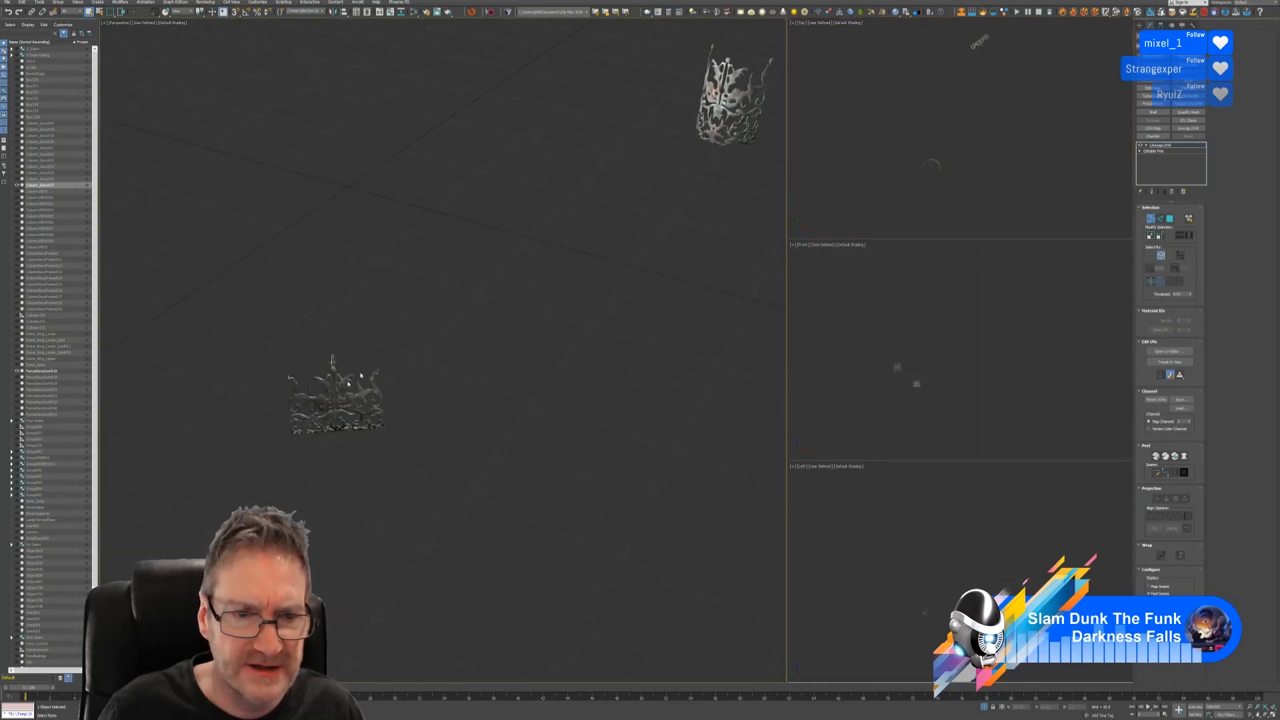
{"action": "left_click", "coordinate": [347, 384]}
{"action": "scroll", "coordinate": [343, 393], "scroll_direction": "up", "scroll_amount": 5}
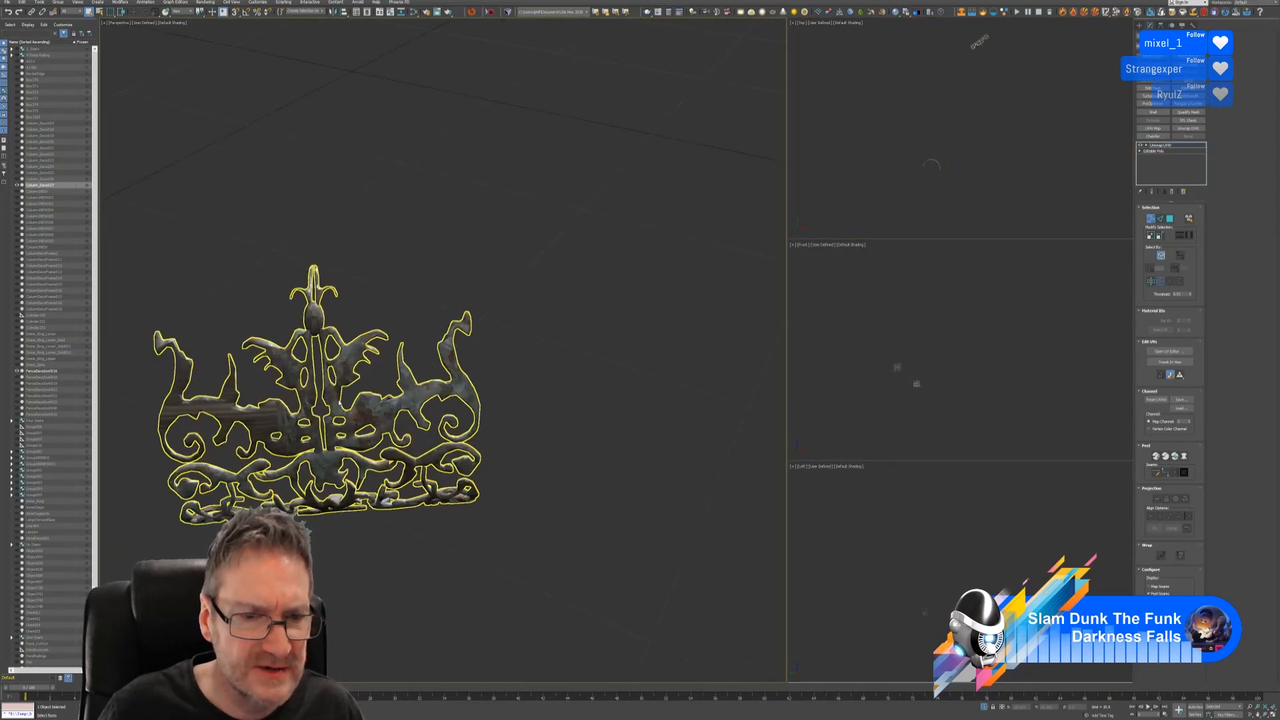
{"action": "scroll", "coordinate": [339, 404], "scroll_direction": "down", "scroll_amount": 2}
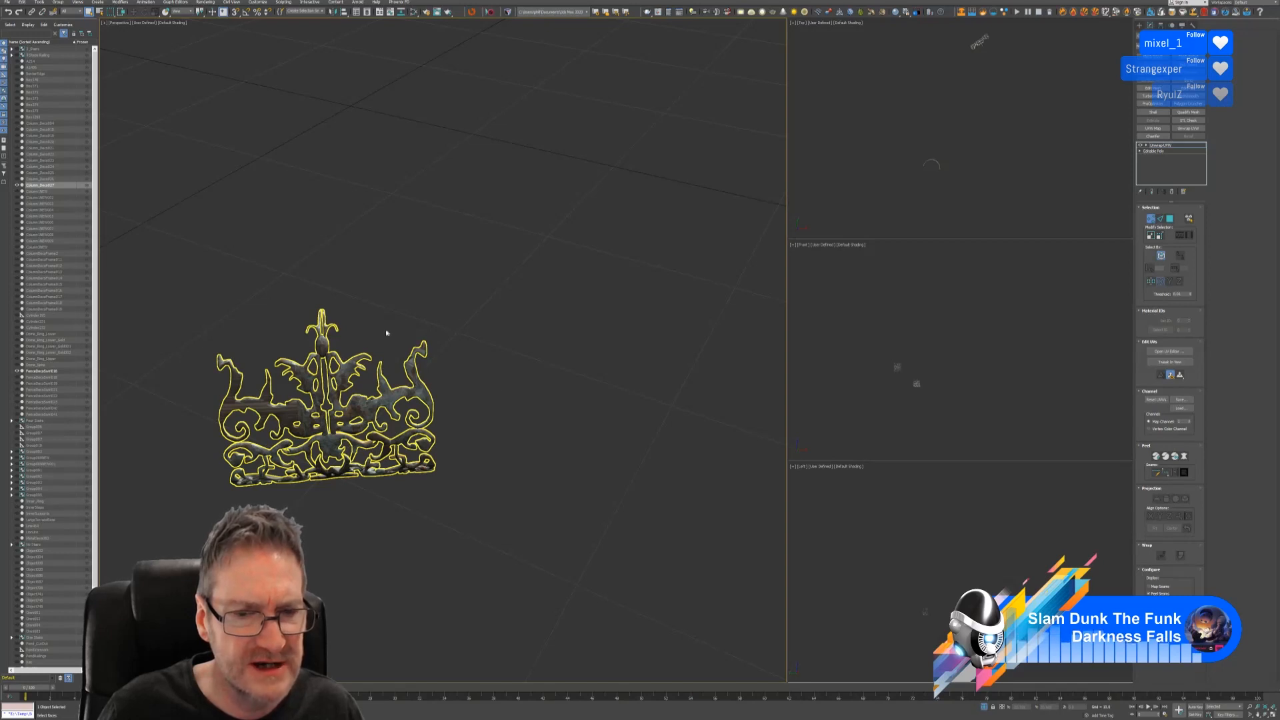
{"action": "scroll", "coordinate": [385, 340], "scroll_direction": "down", "scroll_amount": 2}
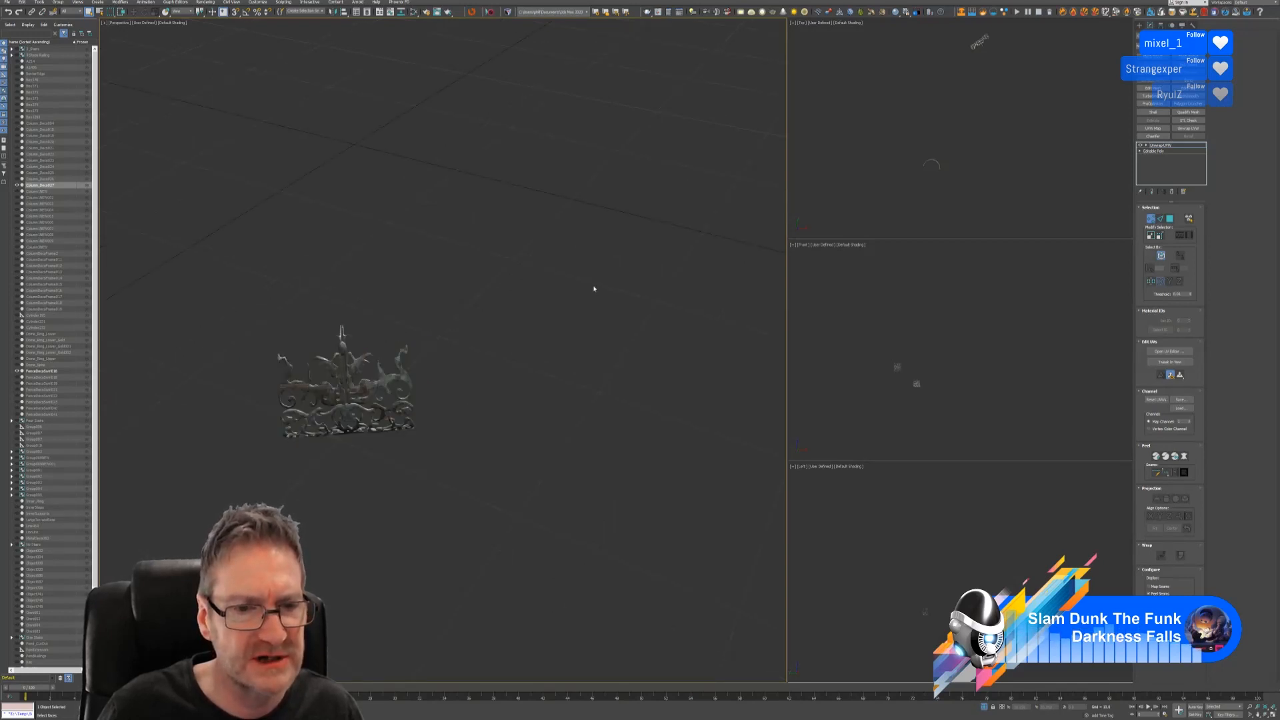
{"action": "middle_click_drag", "start_coordinate": [594, 289], "coordinate": [491, 380]}
{"action": "scroll", "coordinate": [501, 353], "scroll_direction": "down", "scroll_amount": 2}
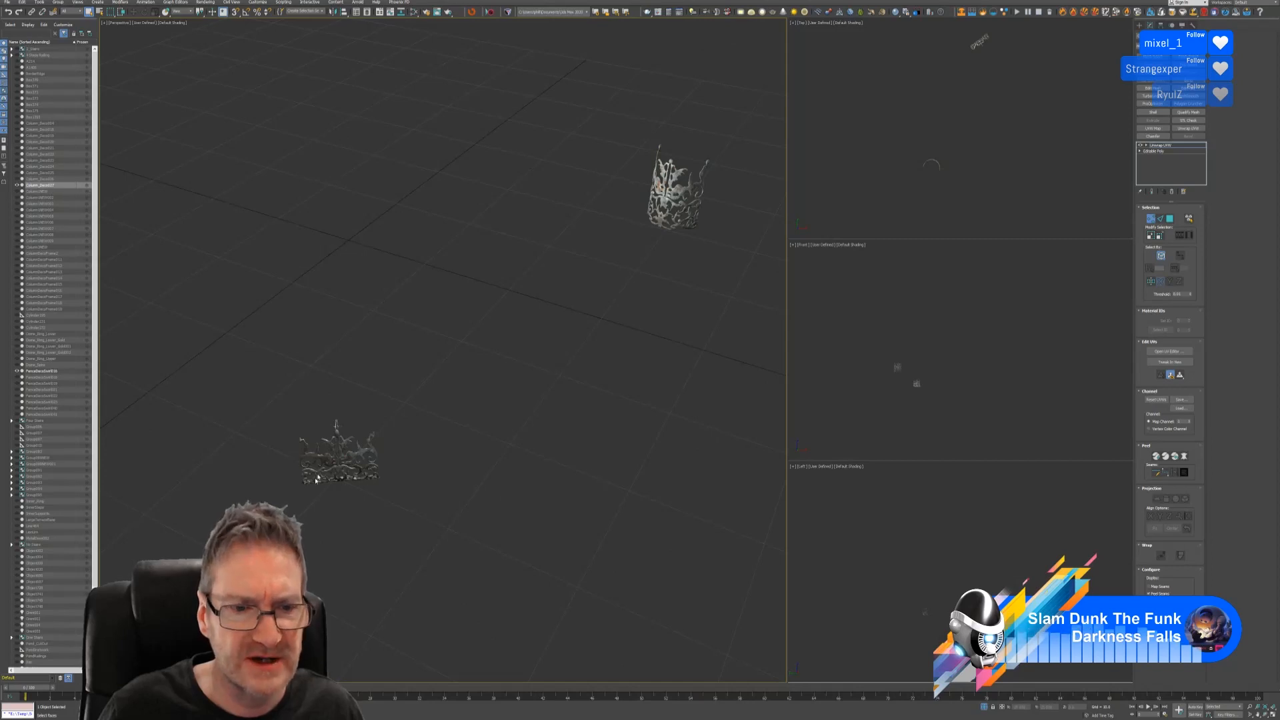
{"action": "scroll", "coordinate": [345, 468], "scroll_direction": "up", "scroll_amount": 6}
{"action": "scroll", "coordinate": [345, 457], "scroll_direction": "down", "scroll_amount": 4}
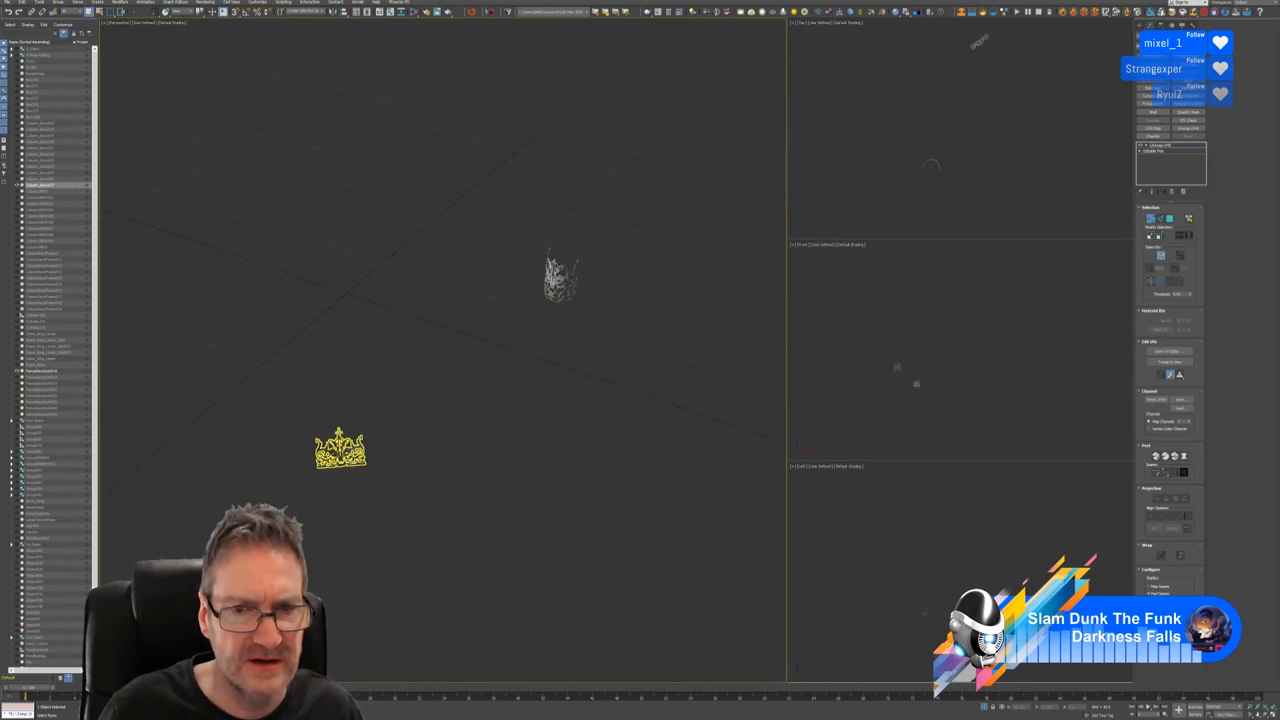
{"action": "scroll", "coordinate": [563, 274], "scroll_direction": "up", "scroll_amount": 8}
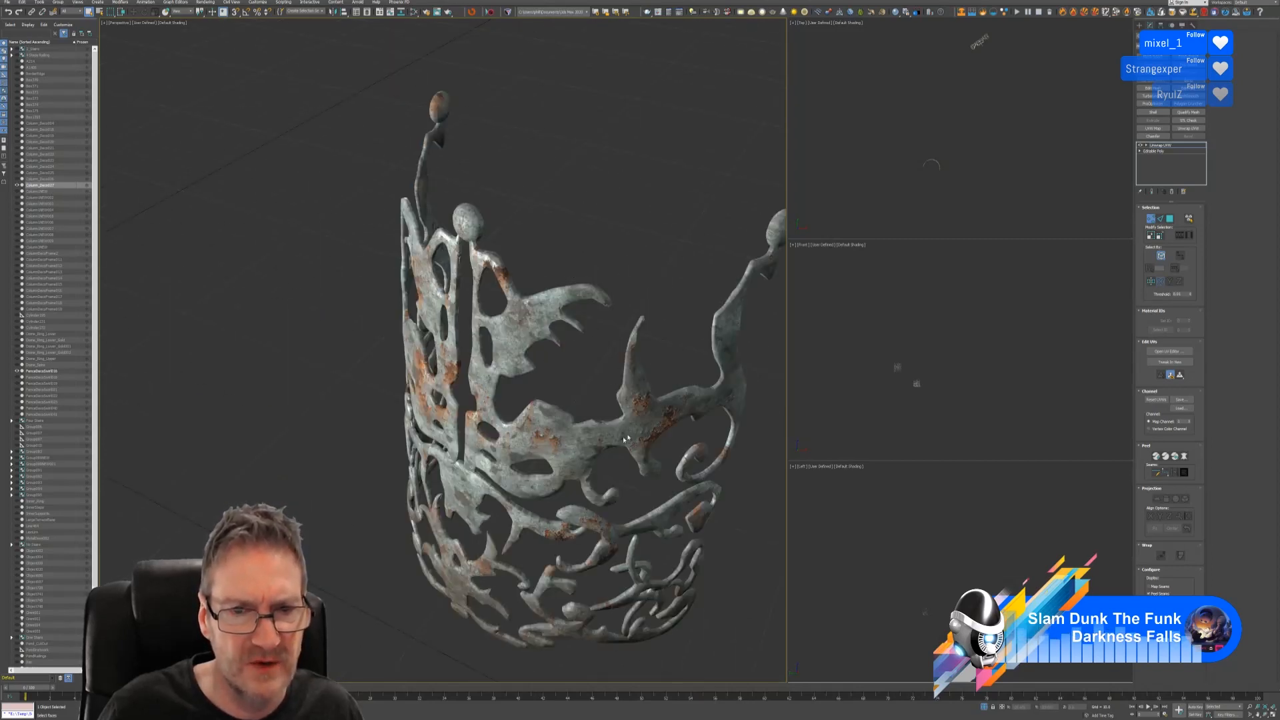
{"action": "scroll", "coordinate": [458, 323], "scroll_direction": "down", "scroll_amount": 6}
{"action": "middle_click_drag", "start_coordinate": [400, 436], "coordinate": [620, 191]}
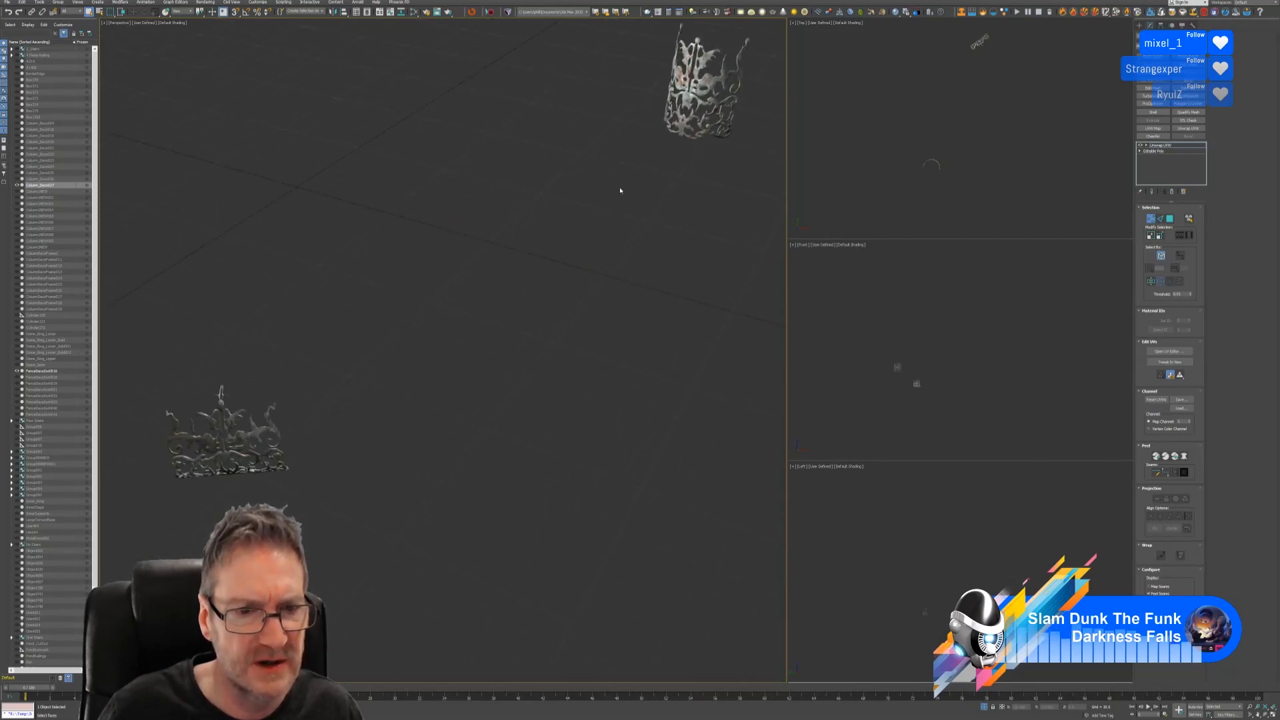
{"action": "middle_click_drag", "start_coordinate": [345, 414], "coordinate": [389, 399]}
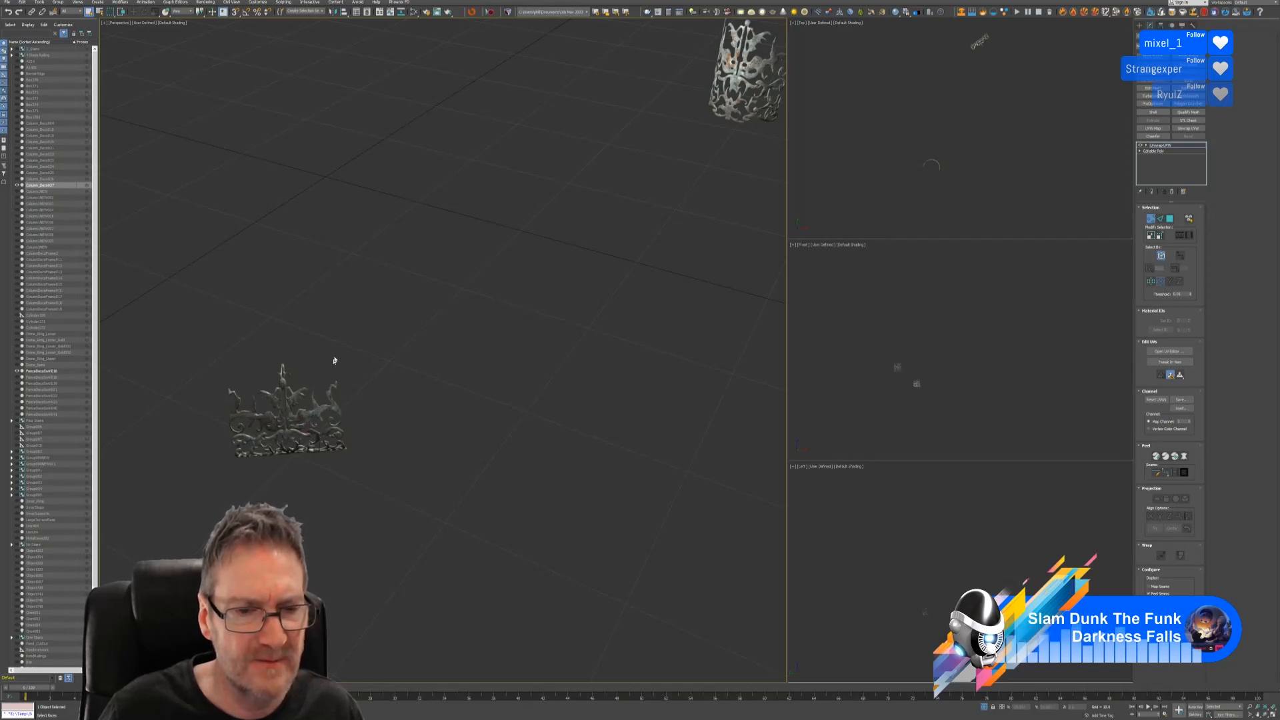
Leave UV sub-object editing and compare the Channel Info of the half-cylinder band and the railing panel.
{"action": "middle_click_drag", "start_coordinate": [334, 358], "coordinate": [305, 426], "text": "alt"}
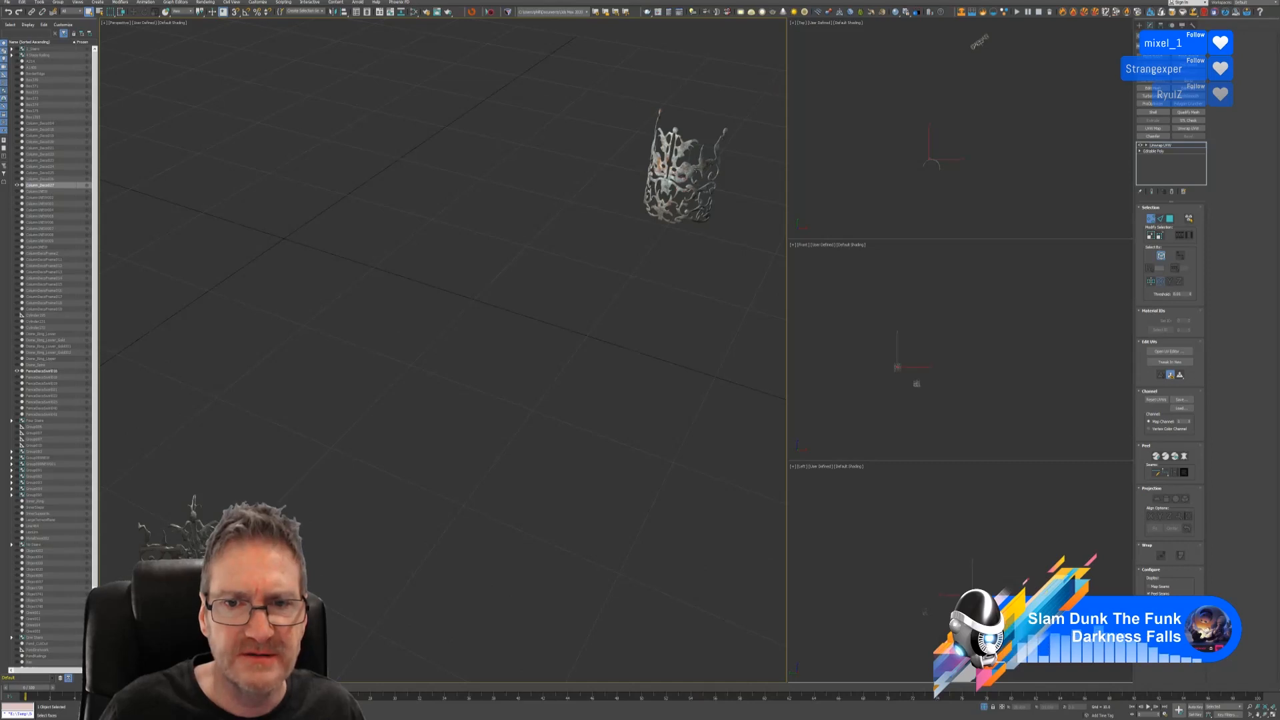
{"action": "left_click", "coordinate": [1150, 218]}
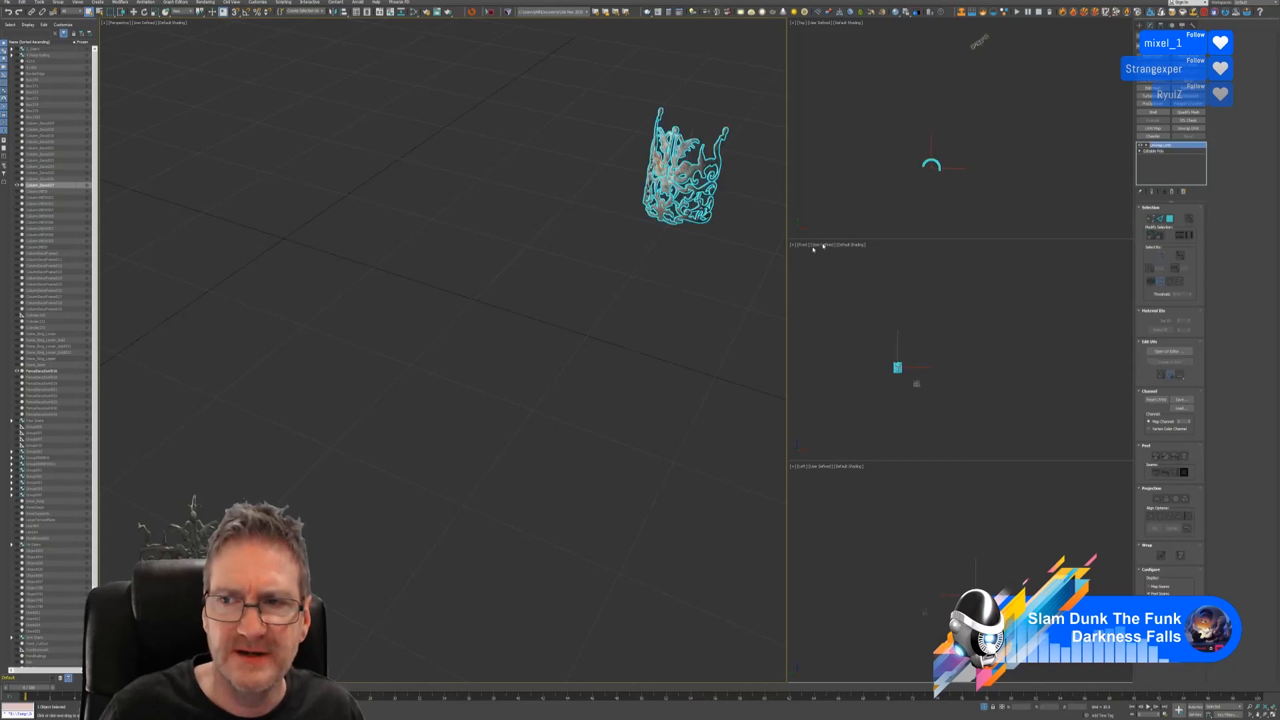
{"action": "left_click", "coordinate": [1193, 24]}
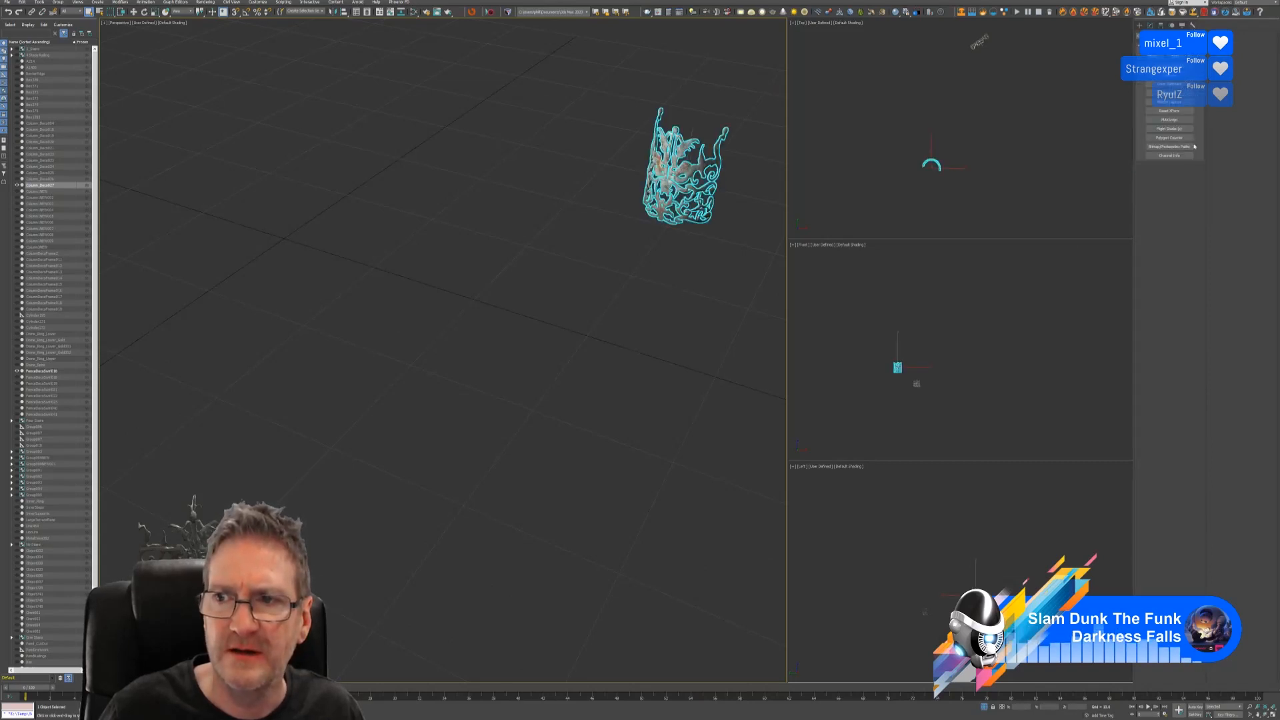
{"action": "left_click", "coordinate": [1166, 155]}
{"action": "left_click", "coordinate": [1168, 179]}
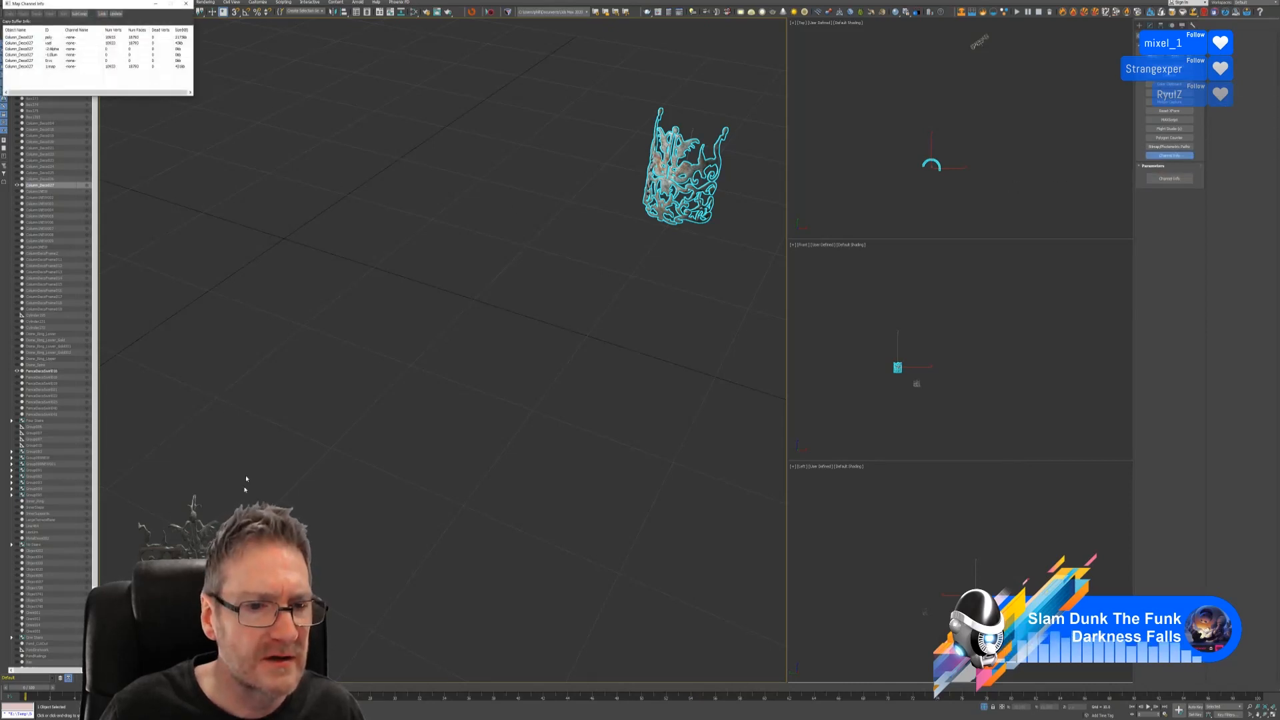
{"action": "left_click", "coordinate": [160, 534]}
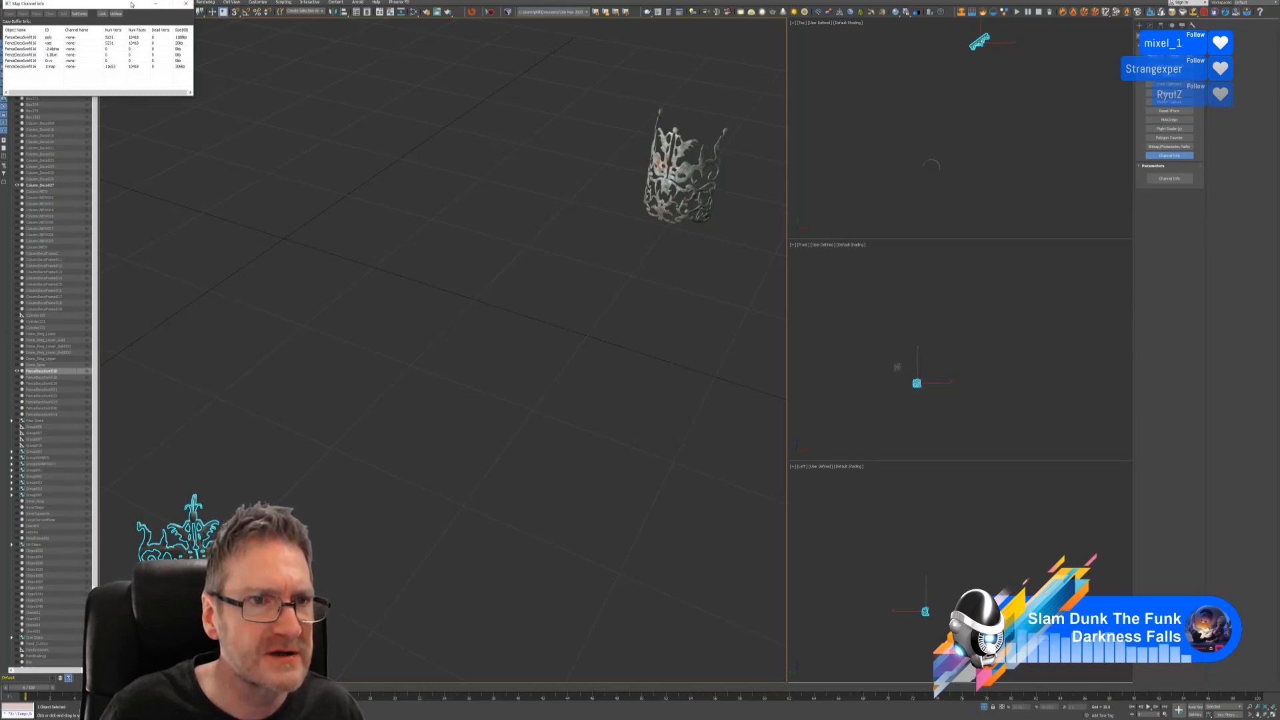
{"action": "left_click_drag", "start_coordinate": [131, 4], "coordinate": [160, 53]}
Clone the railing panel as a copy placed between the original and the half-cylinder band.
{"action": "key", "text": "w"}
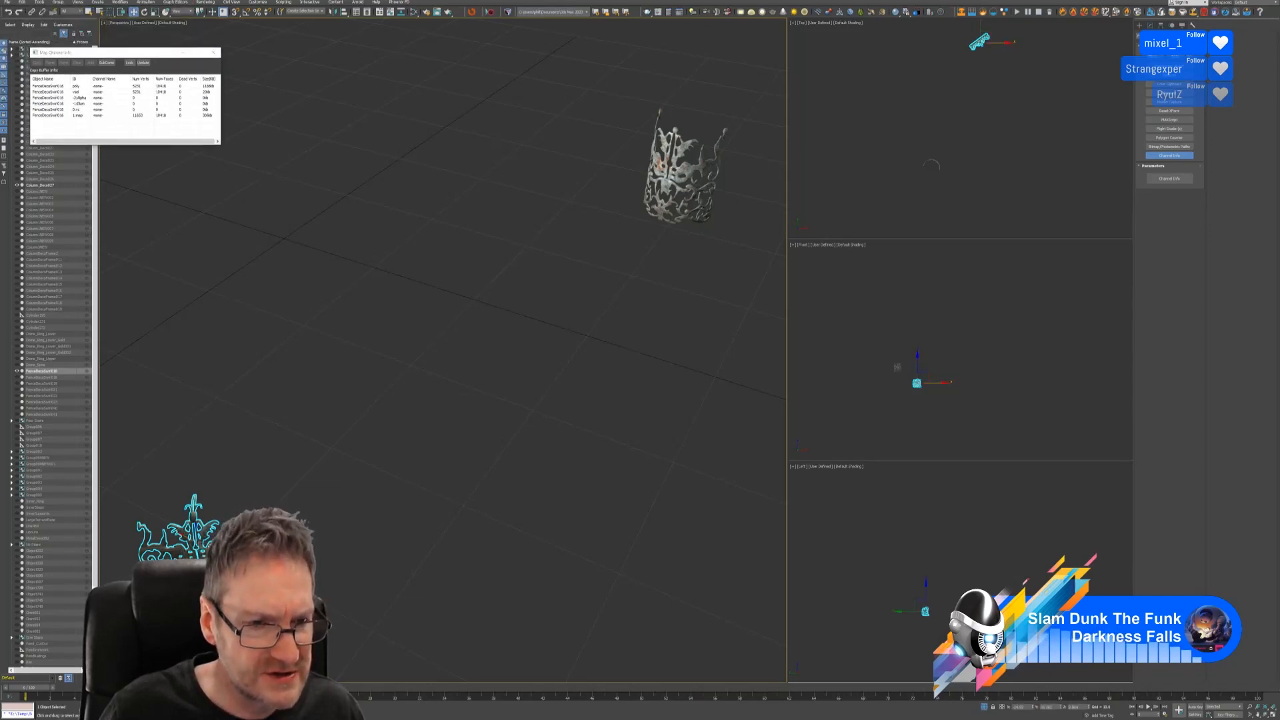
{"action": "left_click_drag", "start_coordinate": [187, 534], "coordinate": [342, 415], "text": "shift"}
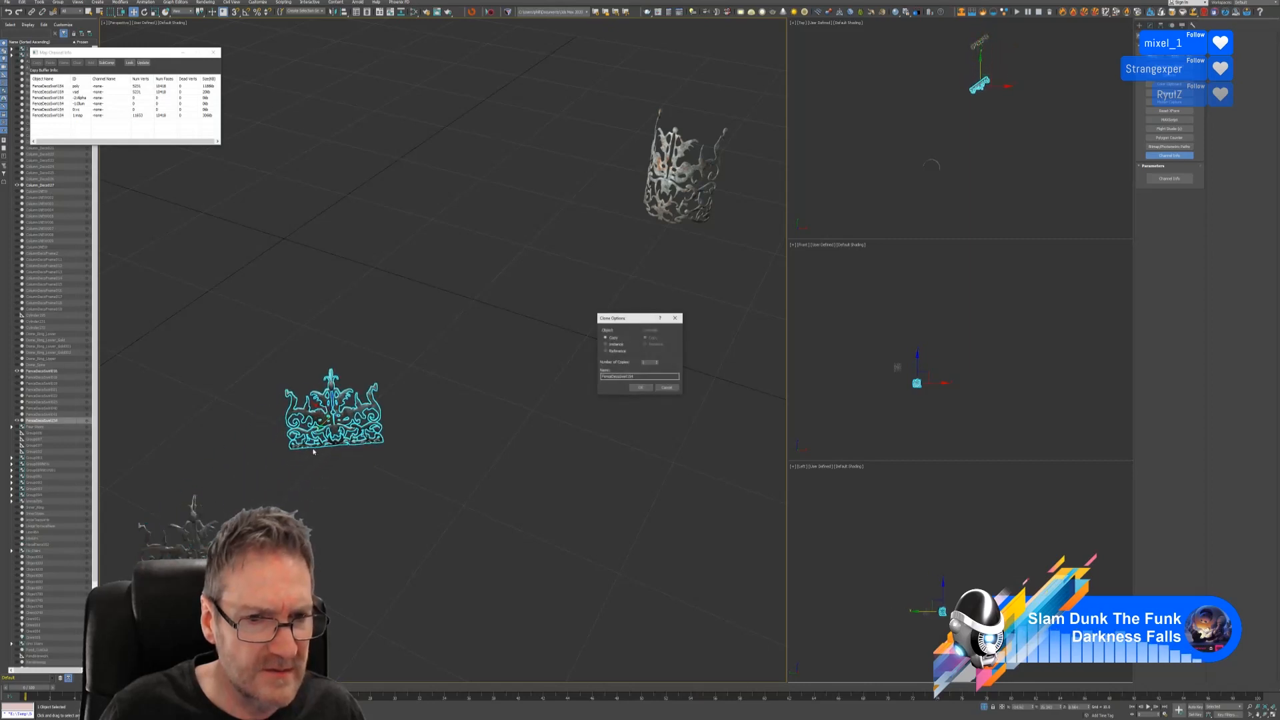
{"action": "left_click", "coordinate": [640, 388]}
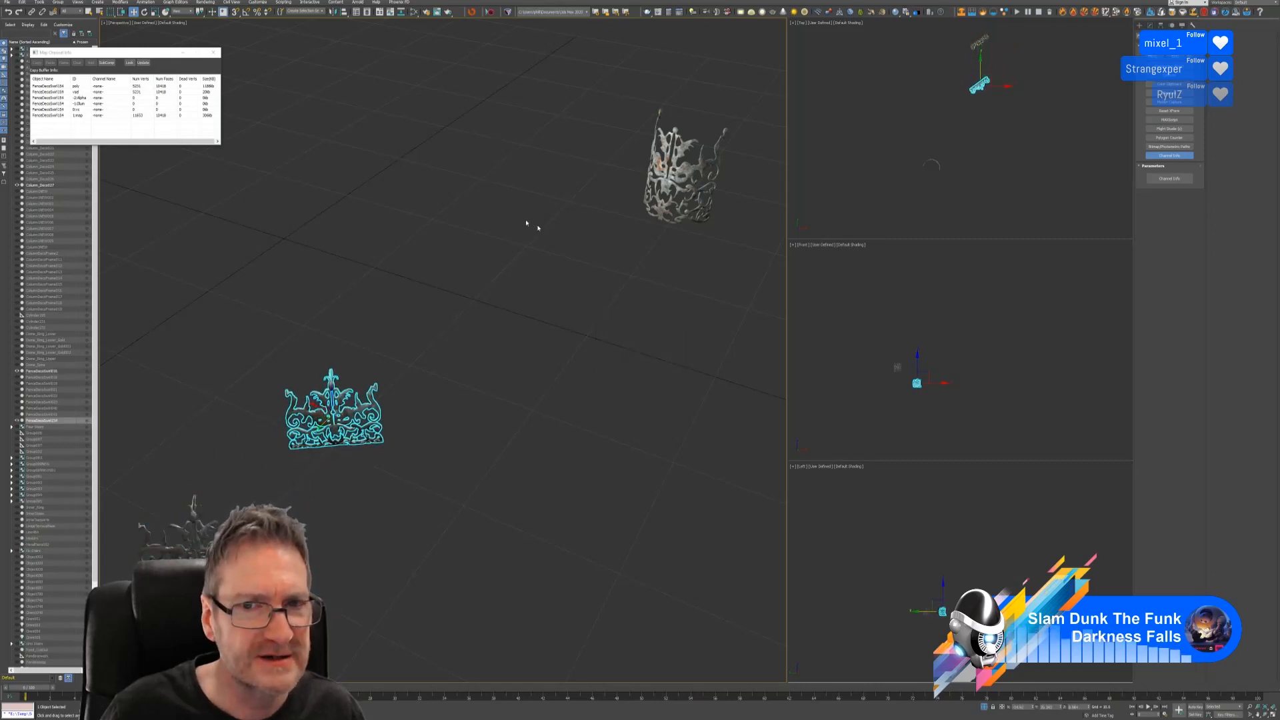
Try to copy the half-cylinder band's map channel onto the cloned panel through Map Channel Info, and close the dialog.
{"action": "left_click", "coordinate": [684, 170]}
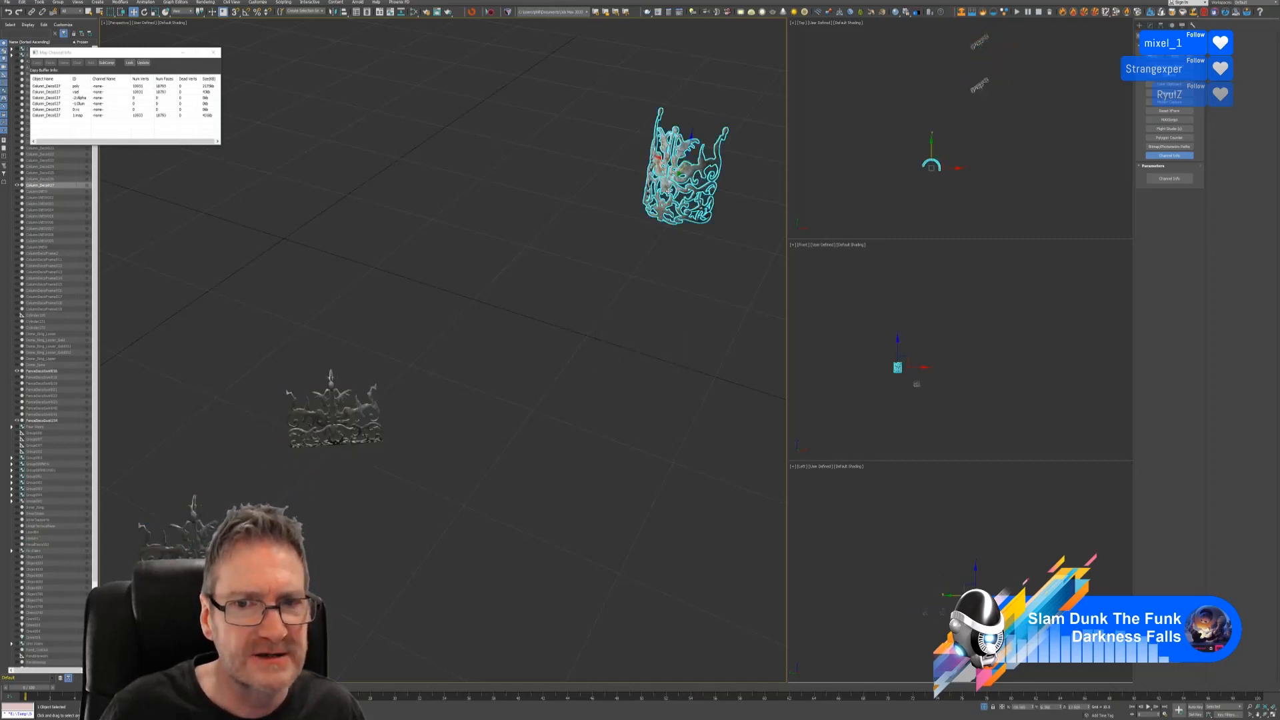
{"action": "right_click", "coordinate": [79, 118]}
{"action": "left_click", "coordinate": [85, 120]}
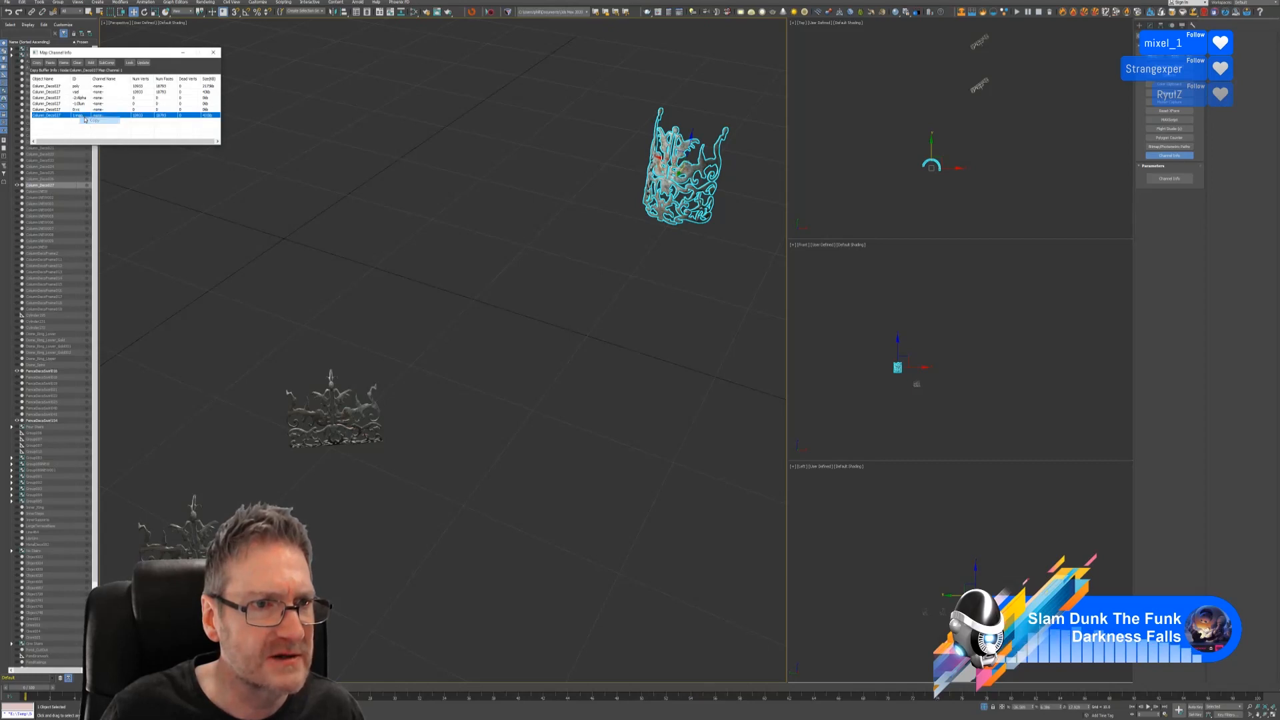
{"action": "left_click", "coordinate": [339, 415]}
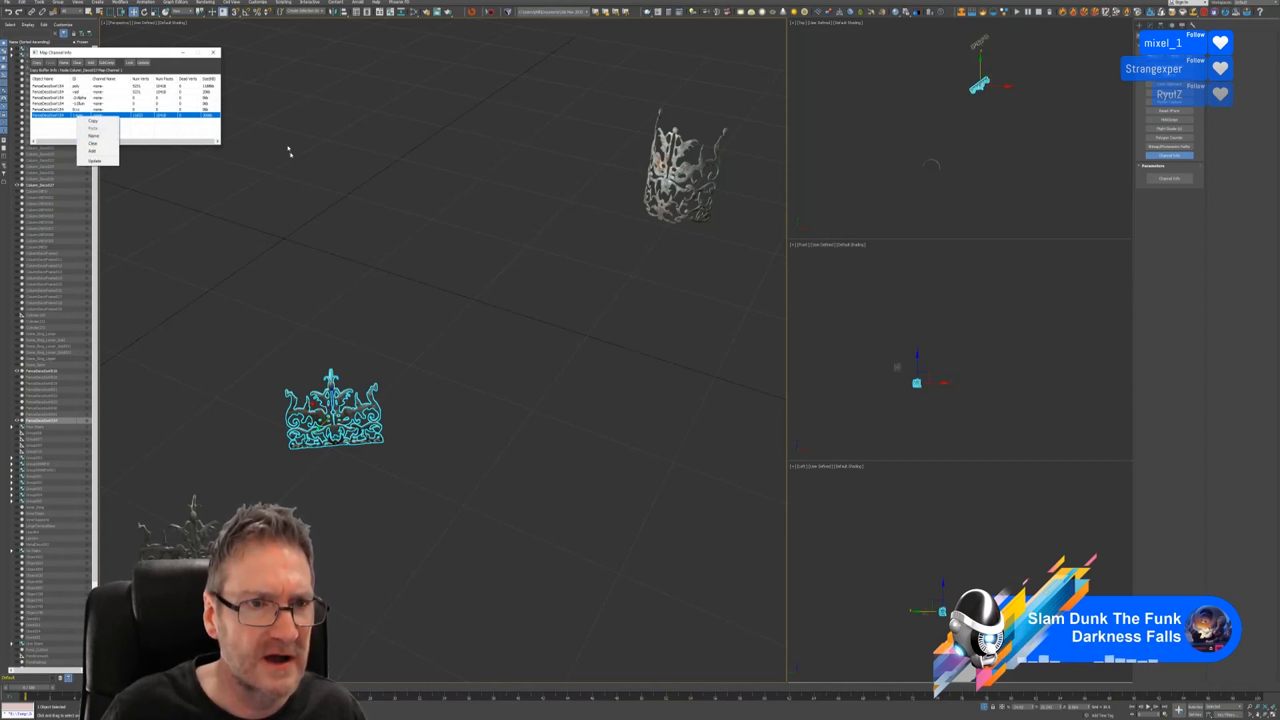
{"action": "left_click", "coordinate": [214, 53]}
Compare the cloned panel with the half-cylinder band and delete the clone.
{"action": "scroll", "coordinate": [755, 124], "scroll_direction": "up", "scroll_amount": 3}
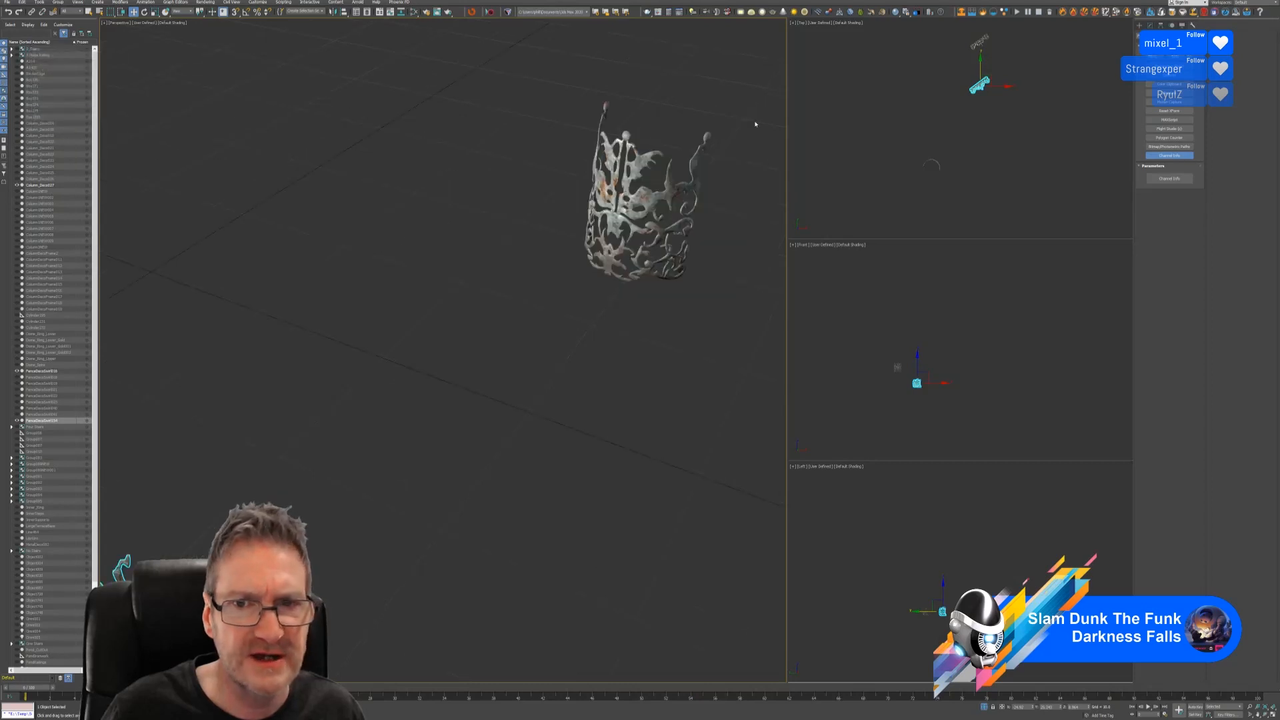
{"action": "scroll", "coordinate": [700, 142], "scroll_direction": "up", "scroll_amount": 2}
{"action": "scroll", "coordinate": [543, 258], "scroll_direction": "down", "scroll_amount": 4}
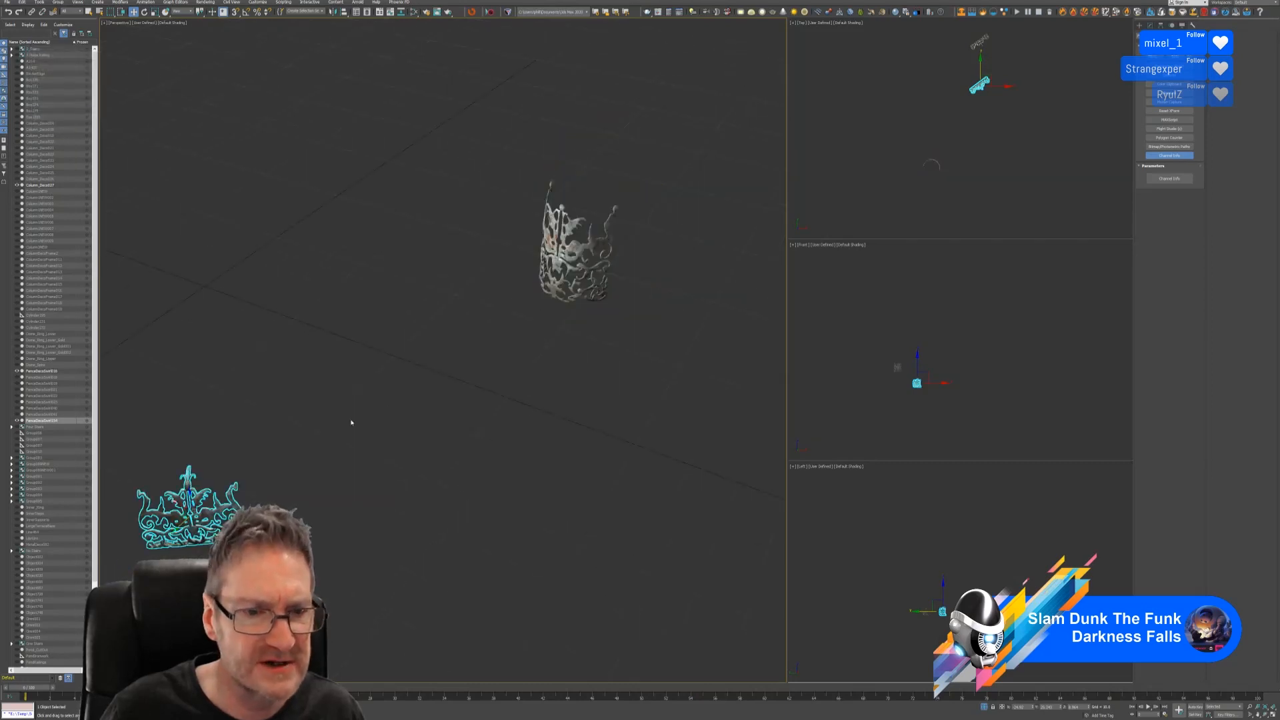
{"action": "middle_click_drag", "start_coordinate": [352, 423], "coordinate": [460, 316]}
{"action": "scroll", "coordinate": [326, 387], "scroll_direction": "up", "scroll_amount": 4}
{"action": "scroll", "coordinate": [396, 346], "scroll_direction": "down", "scroll_amount": 3}
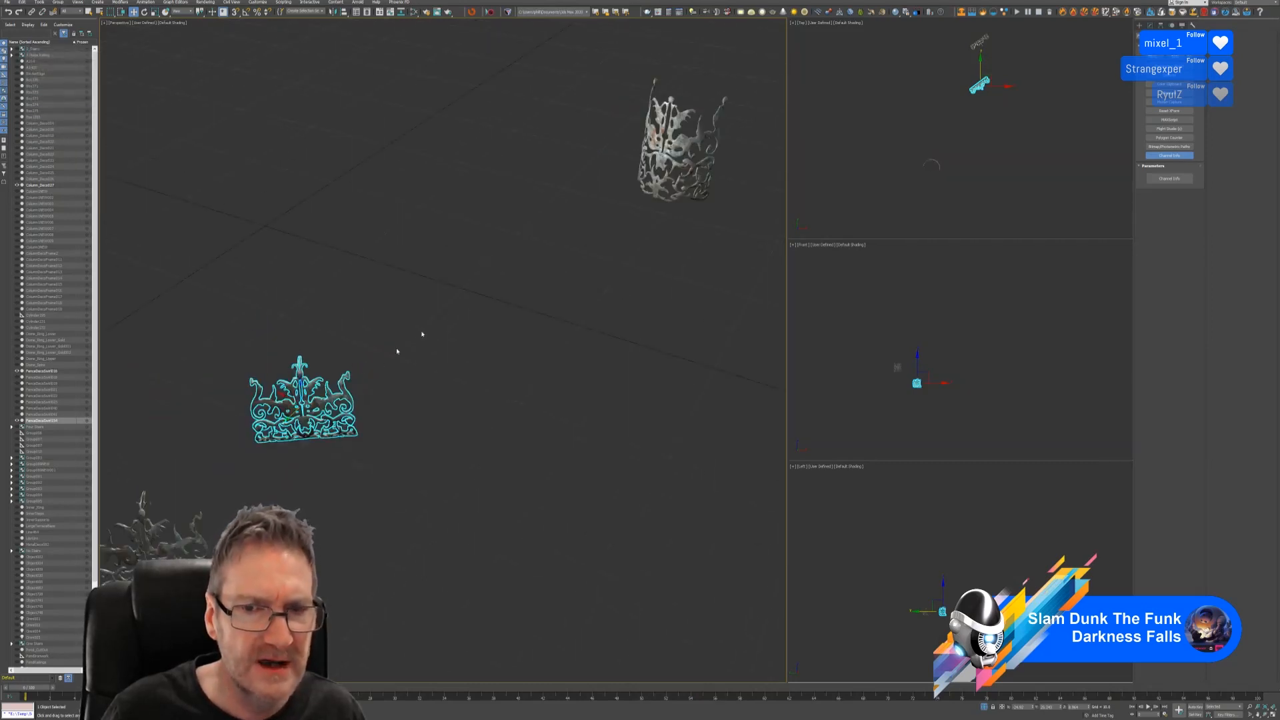
{"action": "scroll", "coordinate": [458, 337], "scroll_direction": "down", "scroll_amount": 2}
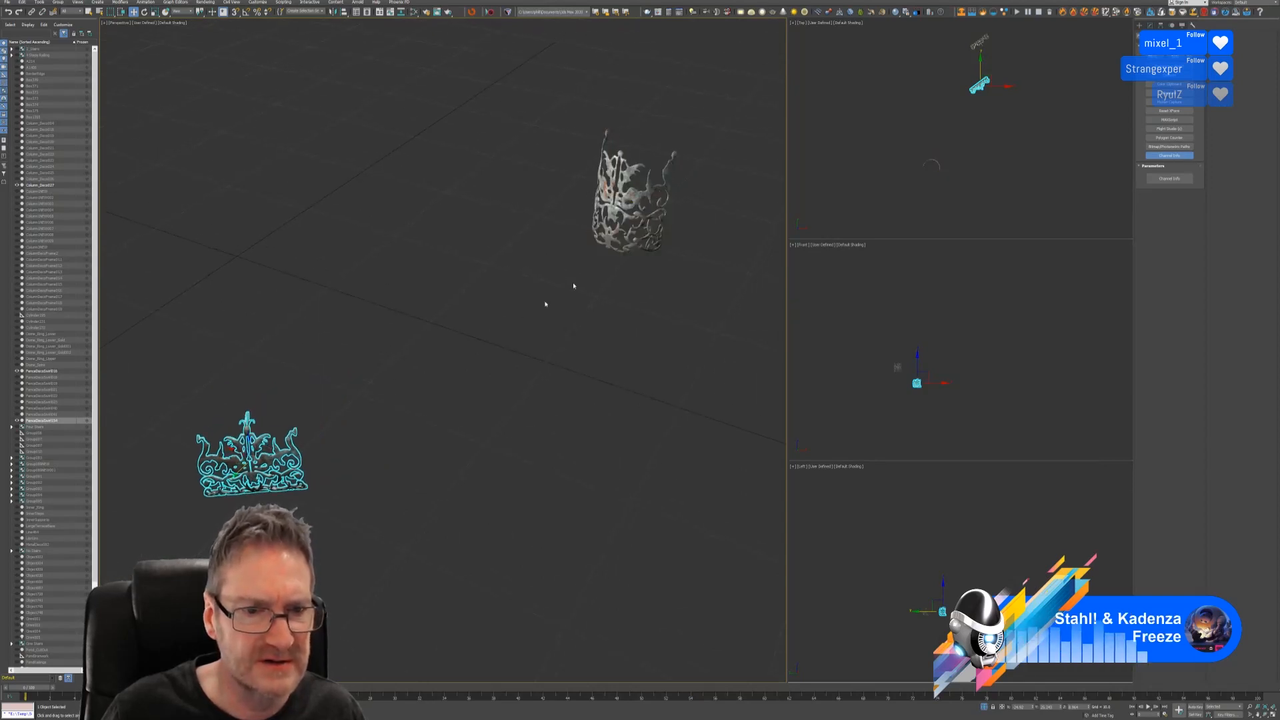
{"action": "middle_click_drag", "start_coordinate": [370, 410], "coordinate": [406, 380]}
{"action": "key", "text": "Delete"}
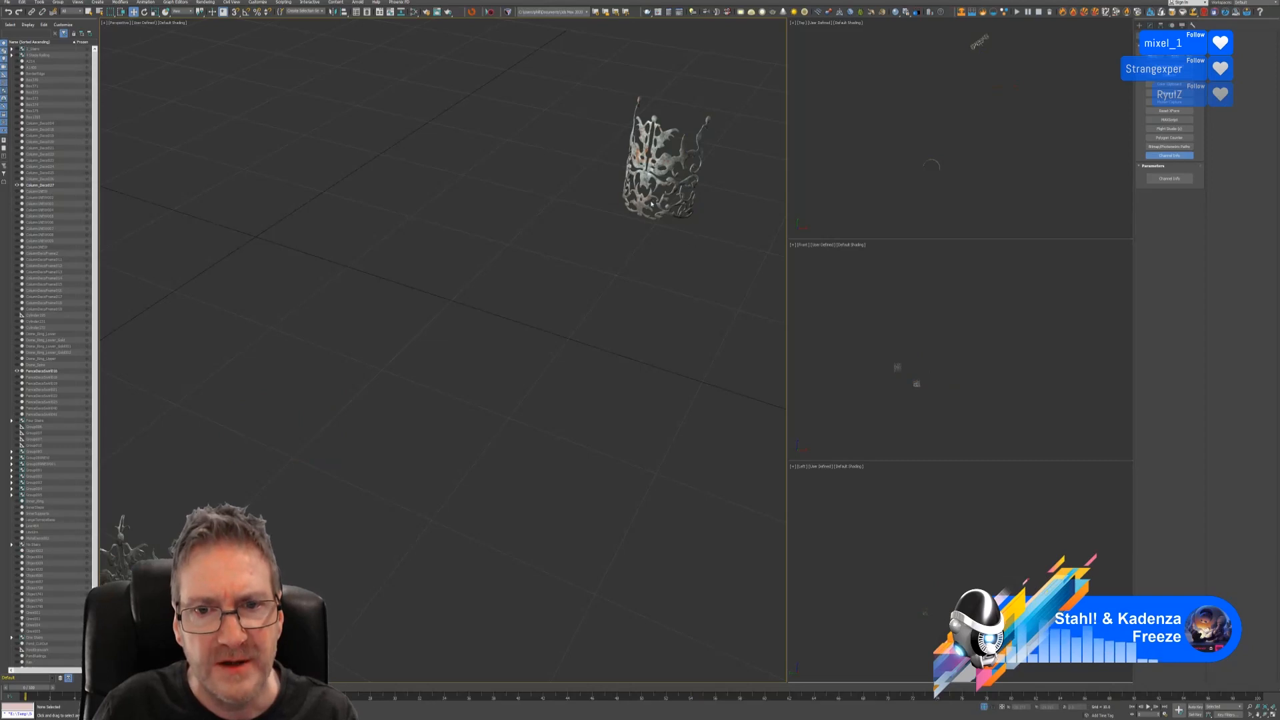
Delete the half-cylinder ironwork band and end the isolation to show the whole pavilion.
{"action": "left_click", "coordinate": [664, 164]}
{"action": "key", "text": "Delete"}
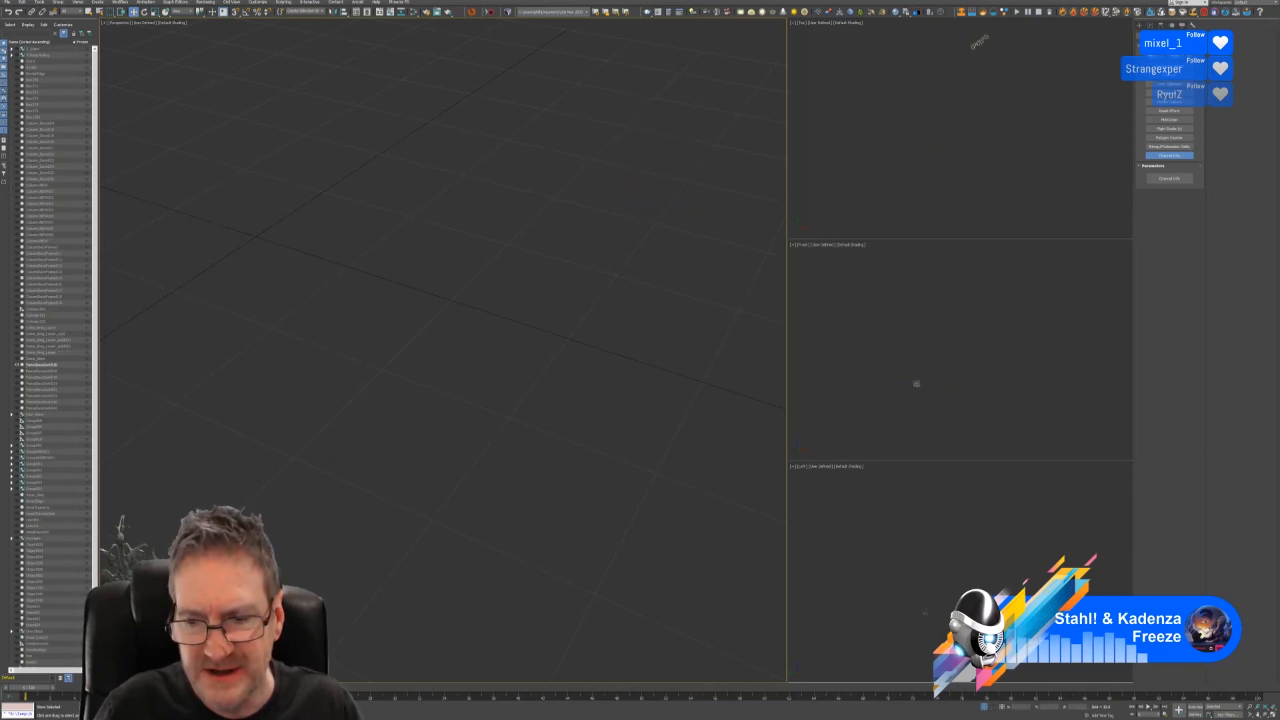
{"action": "left_click", "coordinate": [985, 708]}
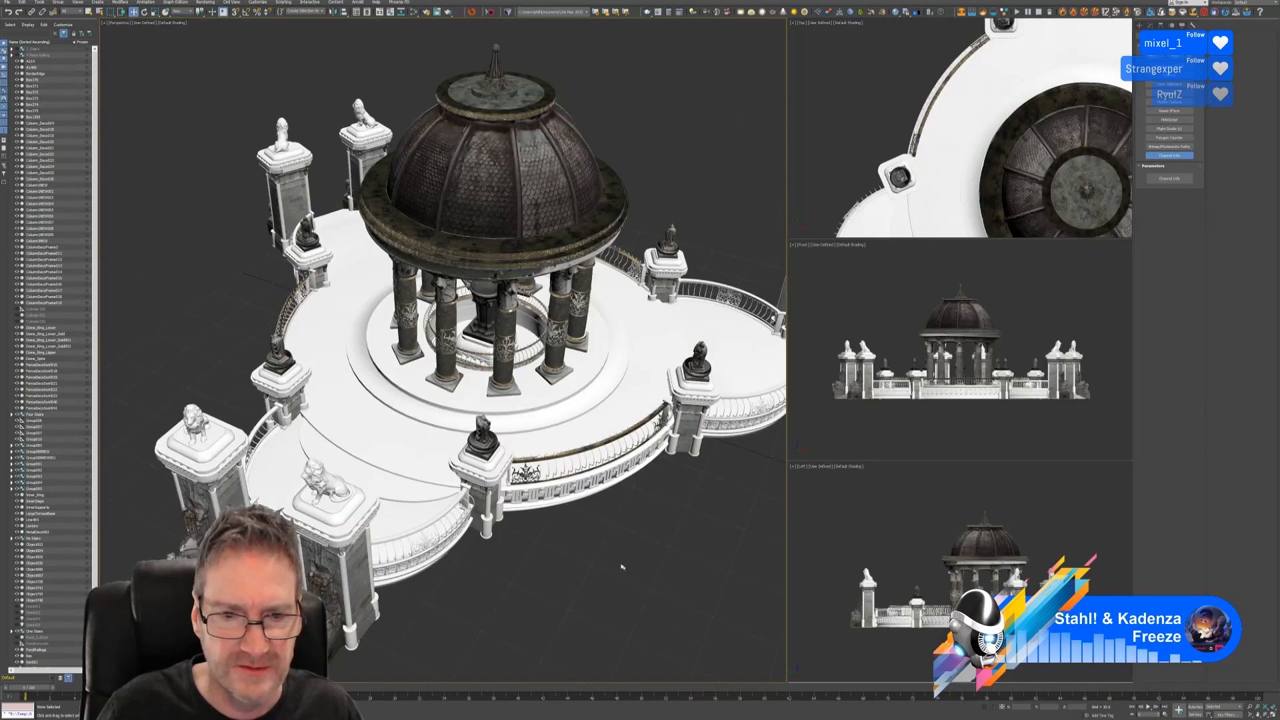
Select the ironwork railing panel beside the front pedestal and bring it into close view.
{"action": "middle_click_drag", "start_coordinate": [572, 523], "coordinate": [563, 520]}
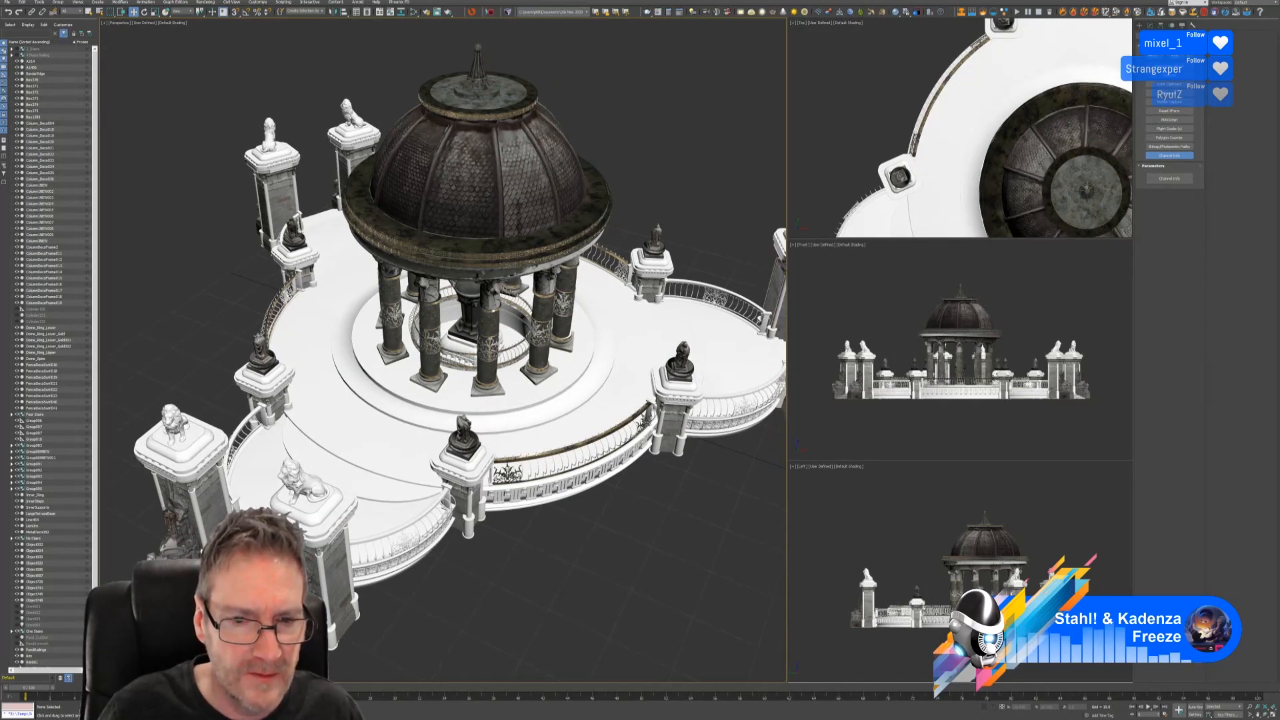
{"action": "left_click", "coordinate": [508, 474]}
{"action": "middle_click_drag", "start_coordinate": [541, 556], "coordinate": [506, 616], "text": "alt"}
{"action": "scroll", "coordinate": [533, 483], "scroll_direction": "up", "scroll_amount": 5}
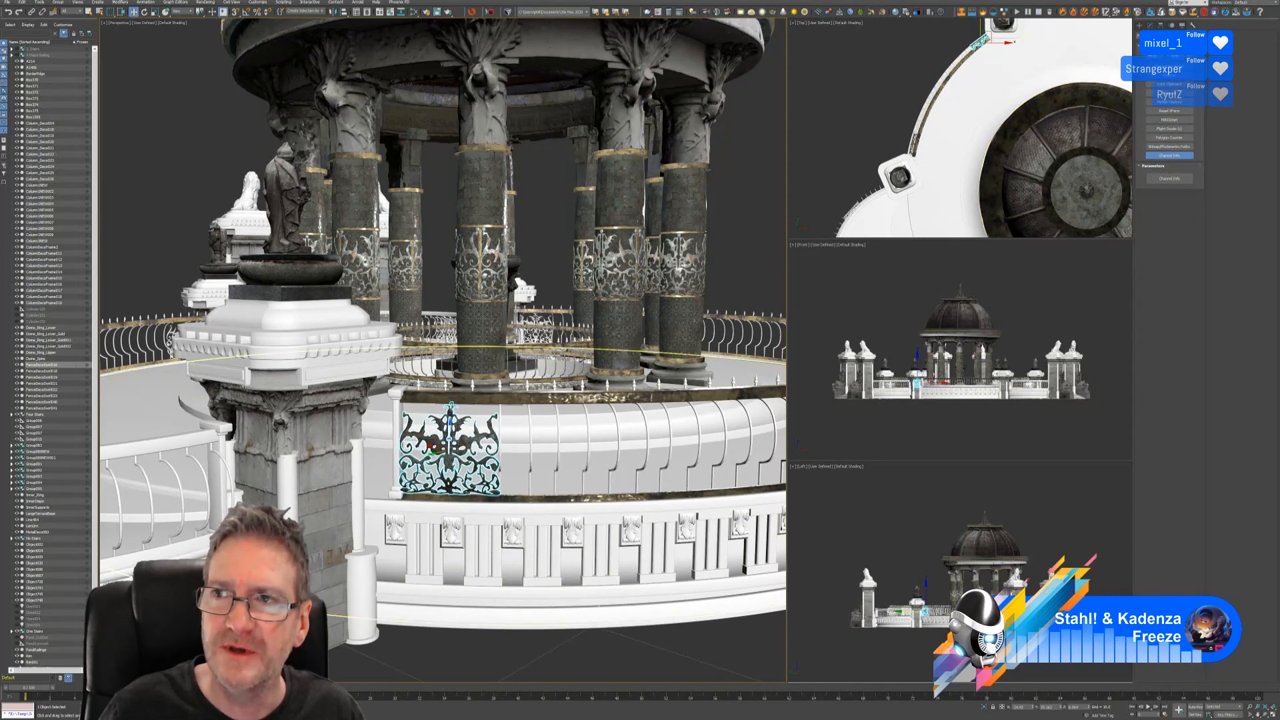
Switch to Substance Painter and save the open railing project.
{"action": "left_click", "coordinate": [1241, 1]}
{"action": "key", "text": "alt+Tab"}
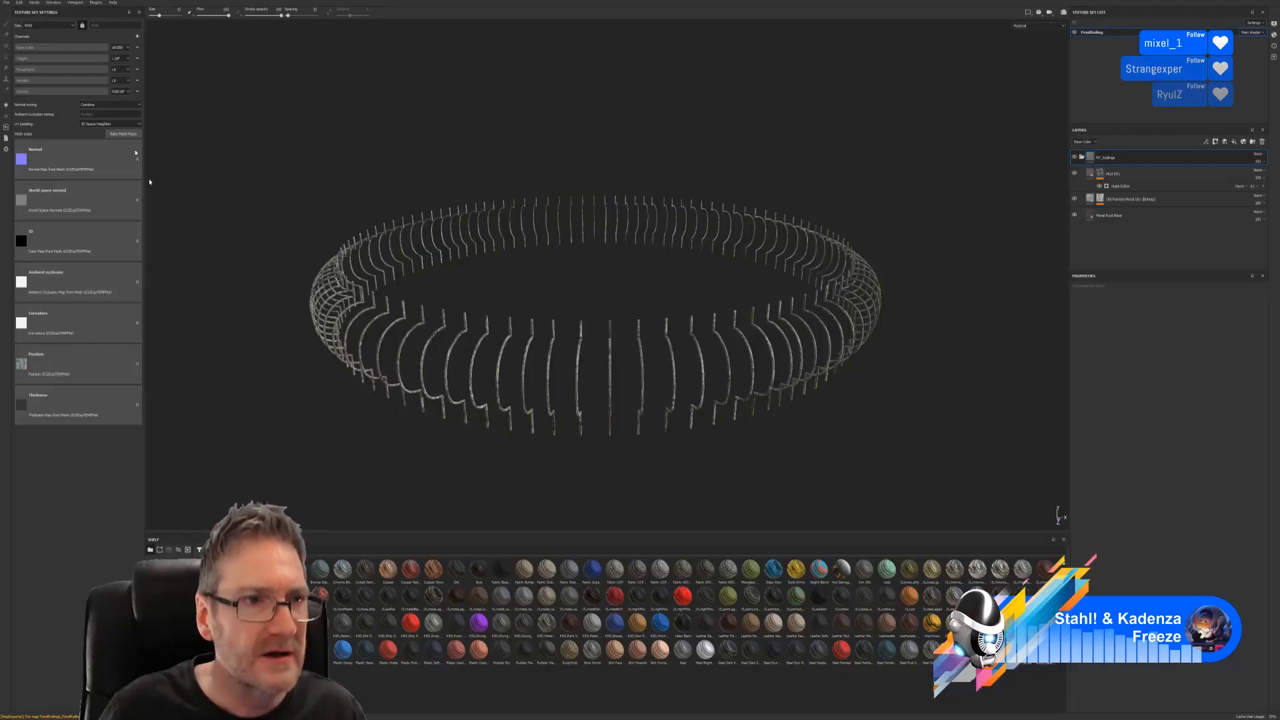
{"action": "left_click", "coordinate": [15, 2]}
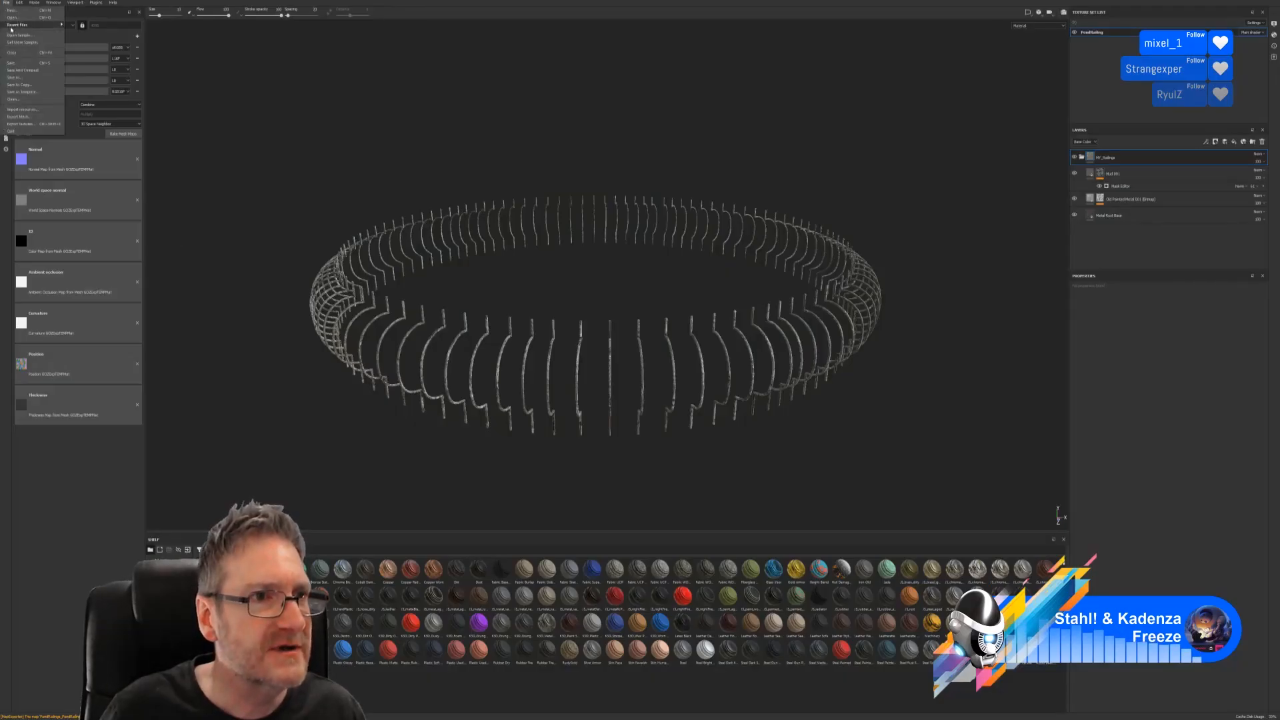
{"action": "left_click", "coordinate": [23, 63]}
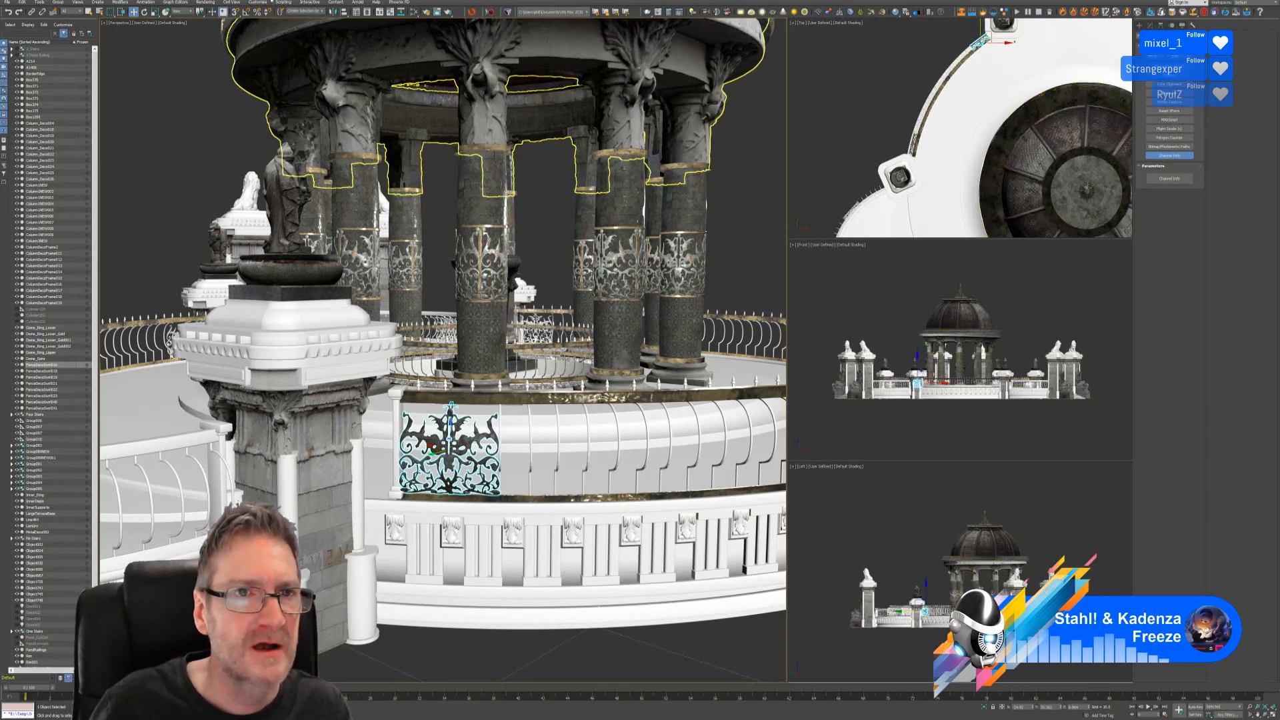
Send the selected railing panel from 3ds Max to Substance Painter, cancelling the first FBX export and sending again.
{"action": "left_click", "coordinate": [489, 12]}
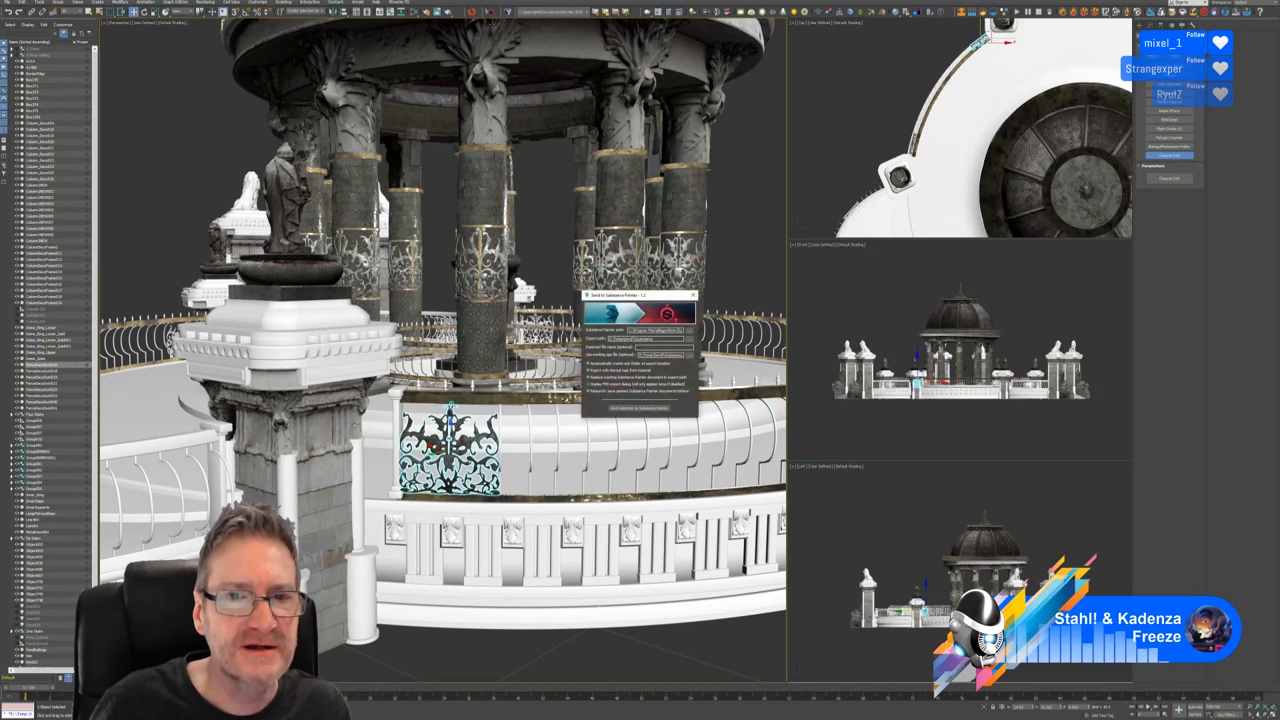
{"action": "left_click", "coordinate": [639, 407]}
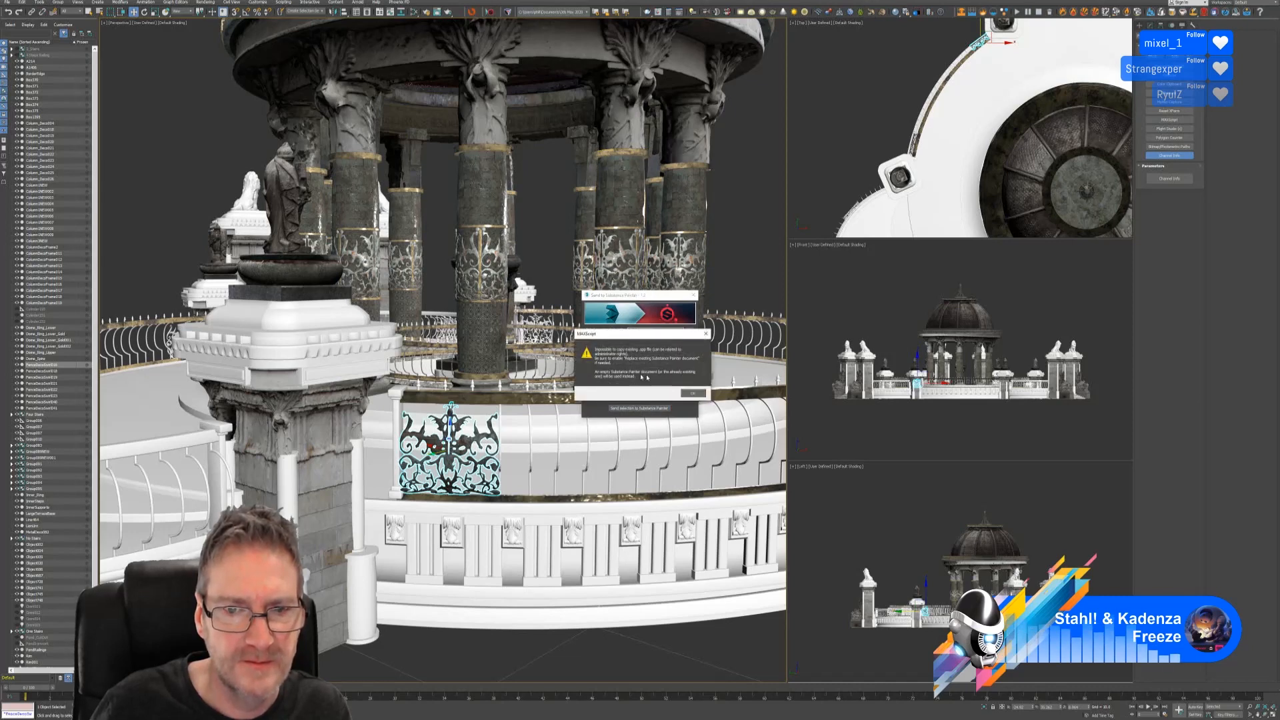
{"action": "left_click", "coordinate": [693, 393]}
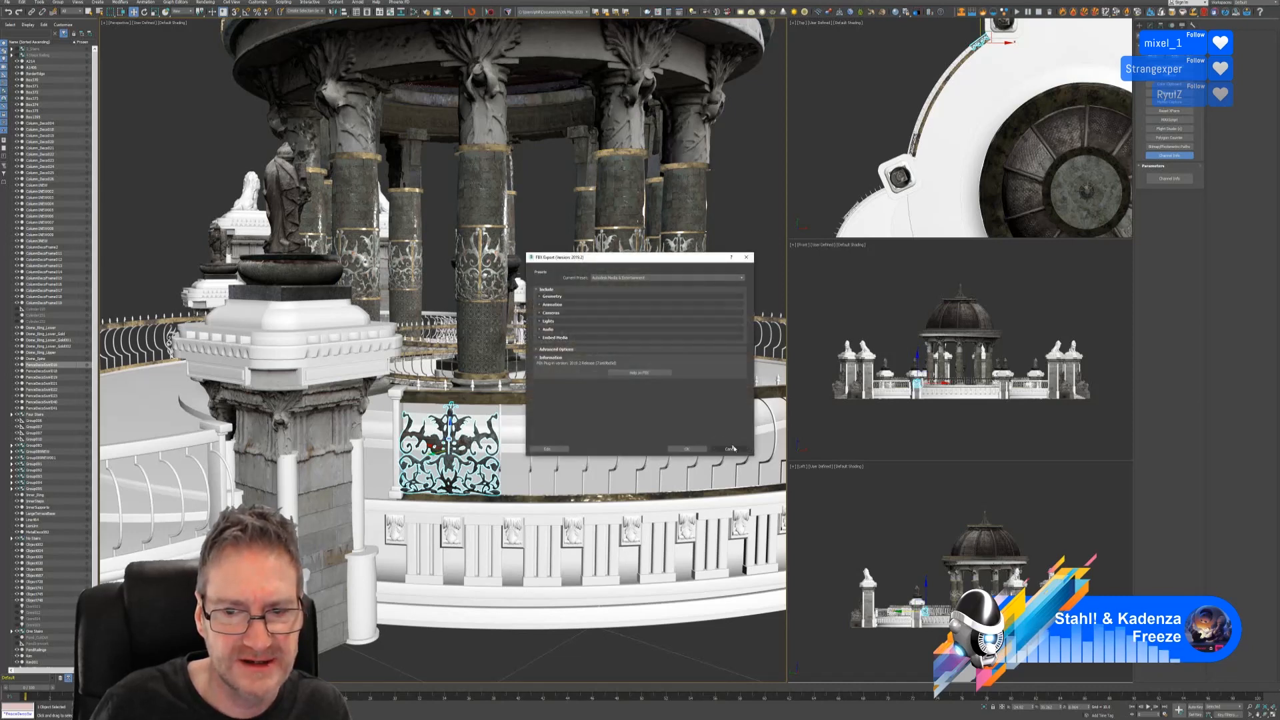
{"action": "left_click", "coordinate": [732, 449]}
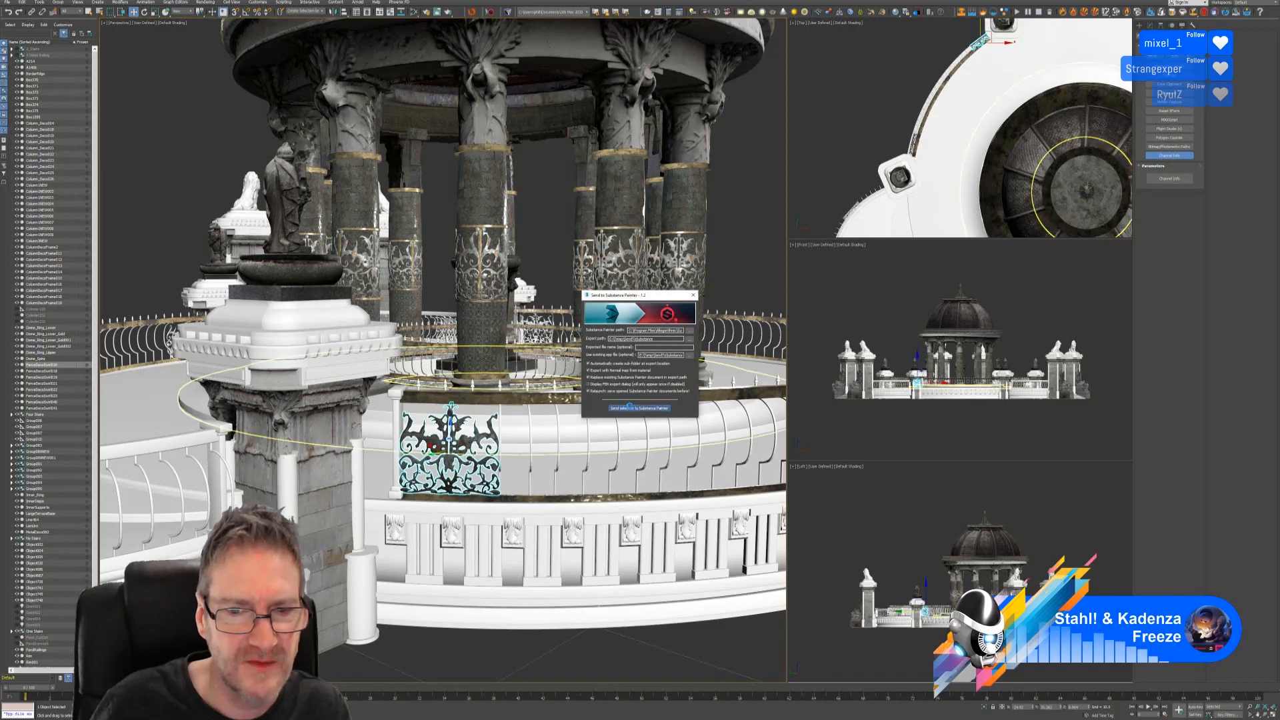
{"action": "left_click", "coordinate": [629, 407]}
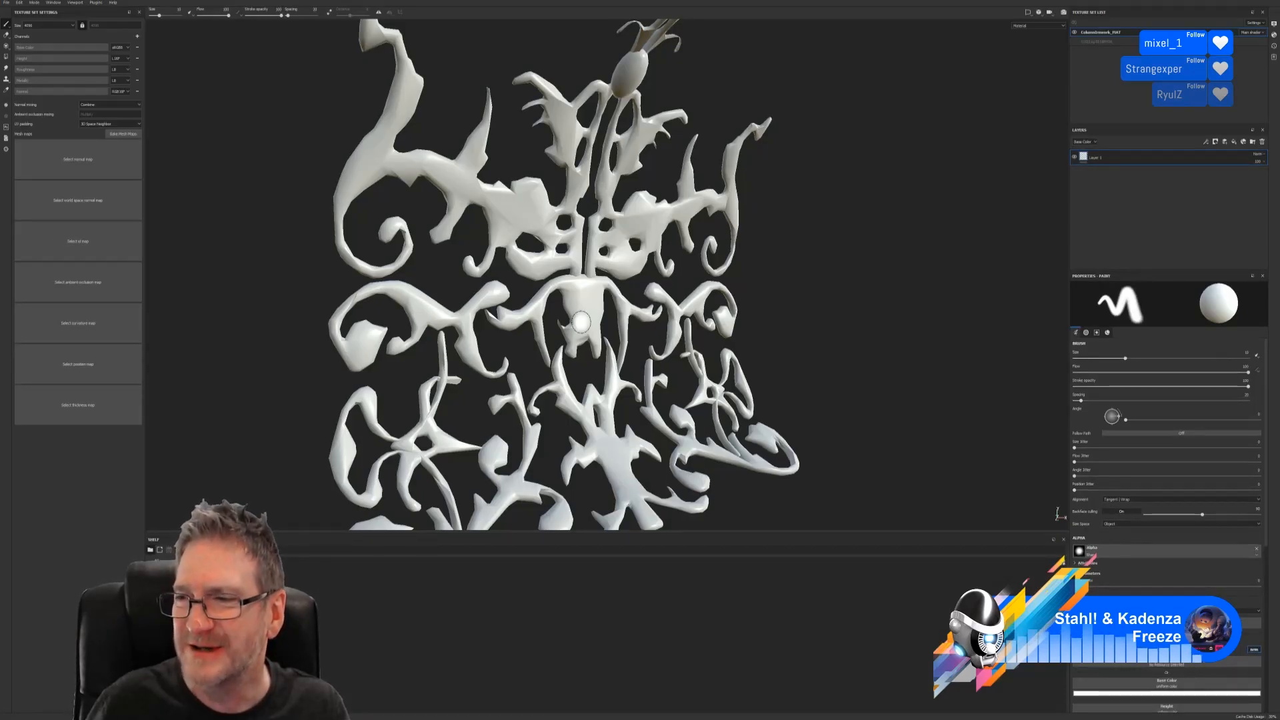
Set the bake output size, use the low-poly mesh as the high-poly mesh, and bake the ironwork panel's mesh maps.
{"action": "left_click_drag", "start_coordinate": [760, 250], "coordinate": [687, 293], "text": "alt"}
{"action": "right_click_drag", "start_coordinate": [686, 293], "coordinate": [526, 337], "text": "alt"}
{"action": "left_click_drag", "start_coordinate": [526, 337], "coordinate": [638, 352], "text": "alt"}
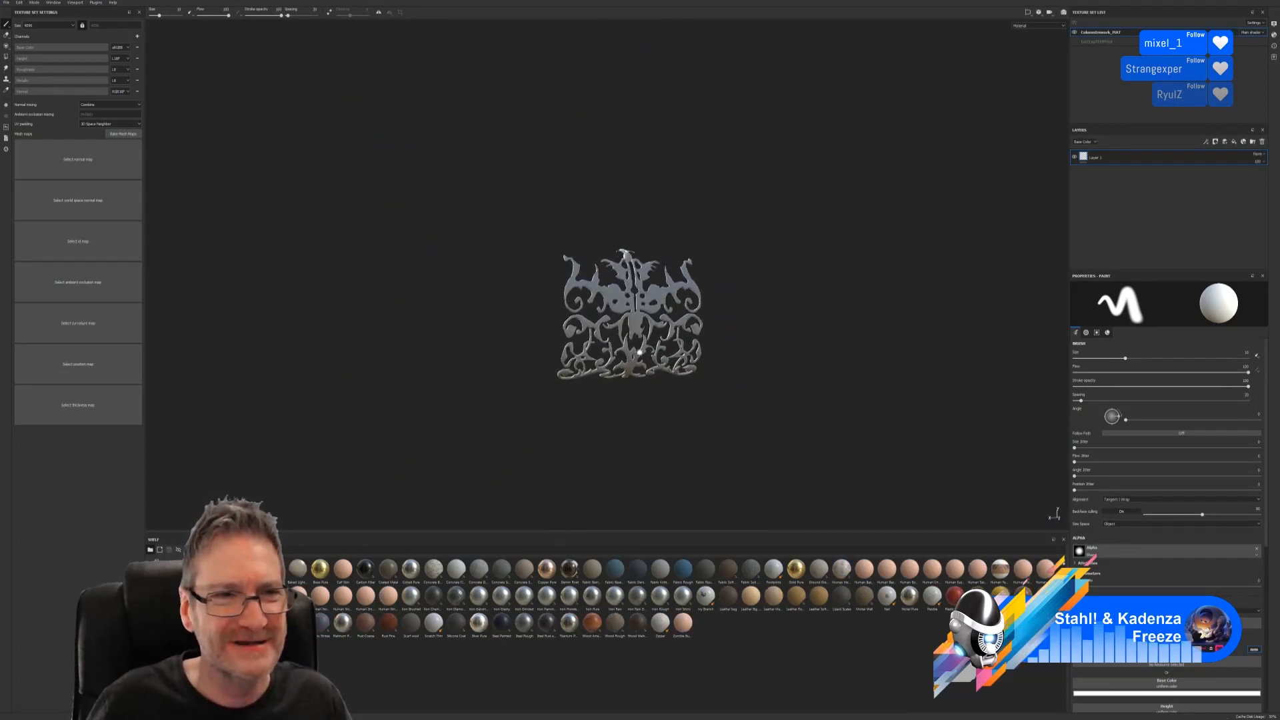
{"action": "left_click", "coordinate": [123, 134]}
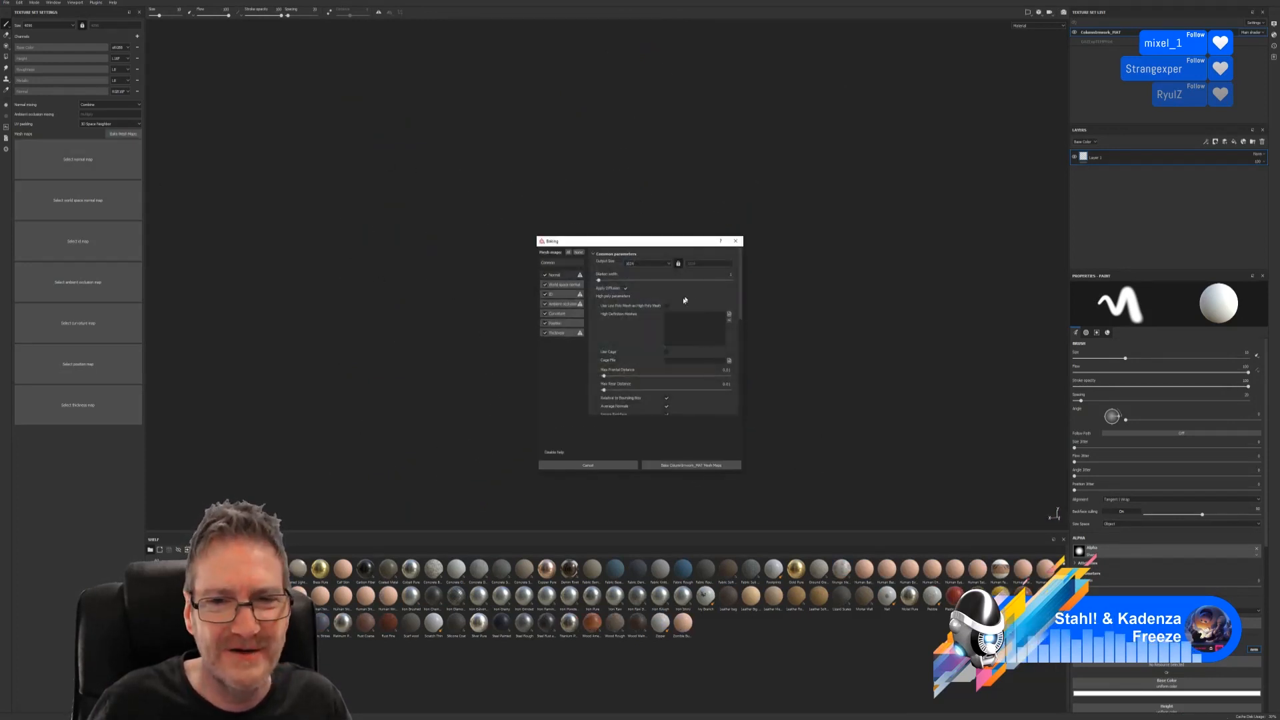
{"action": "left_click", "coordinate": [663, 264]}
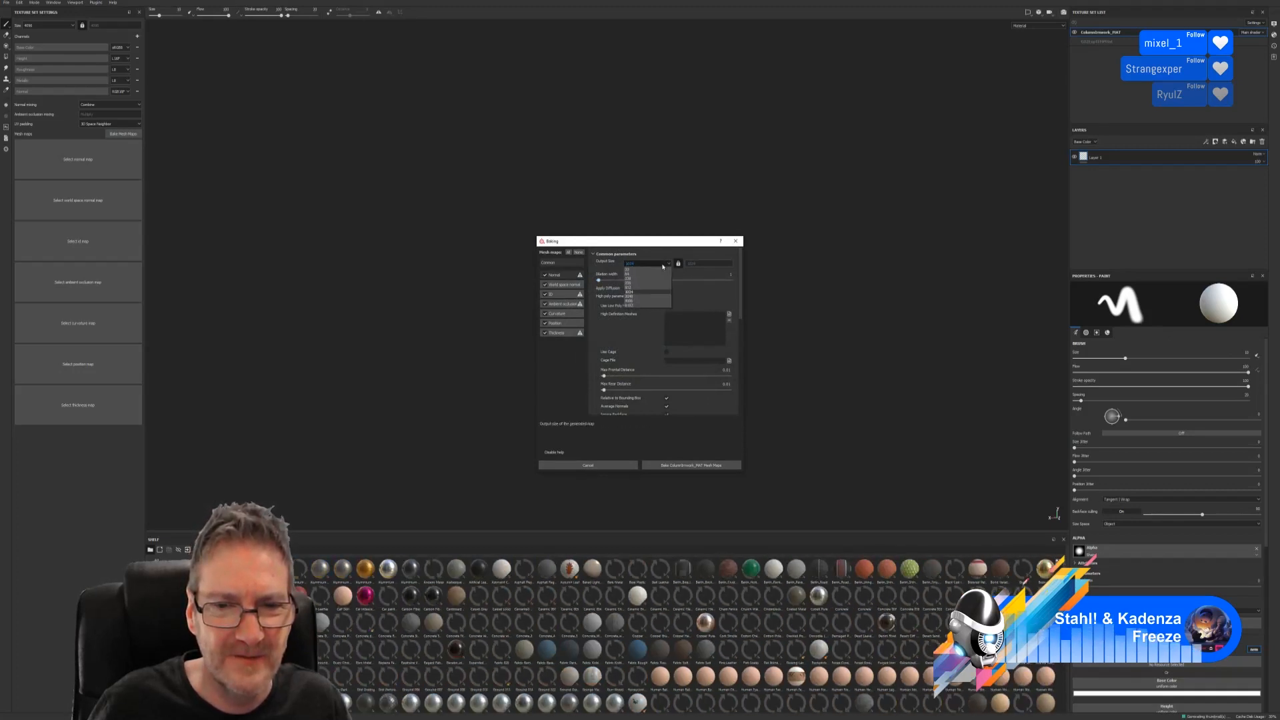
{"action": "left_click", "coordinate": [636, 295]}
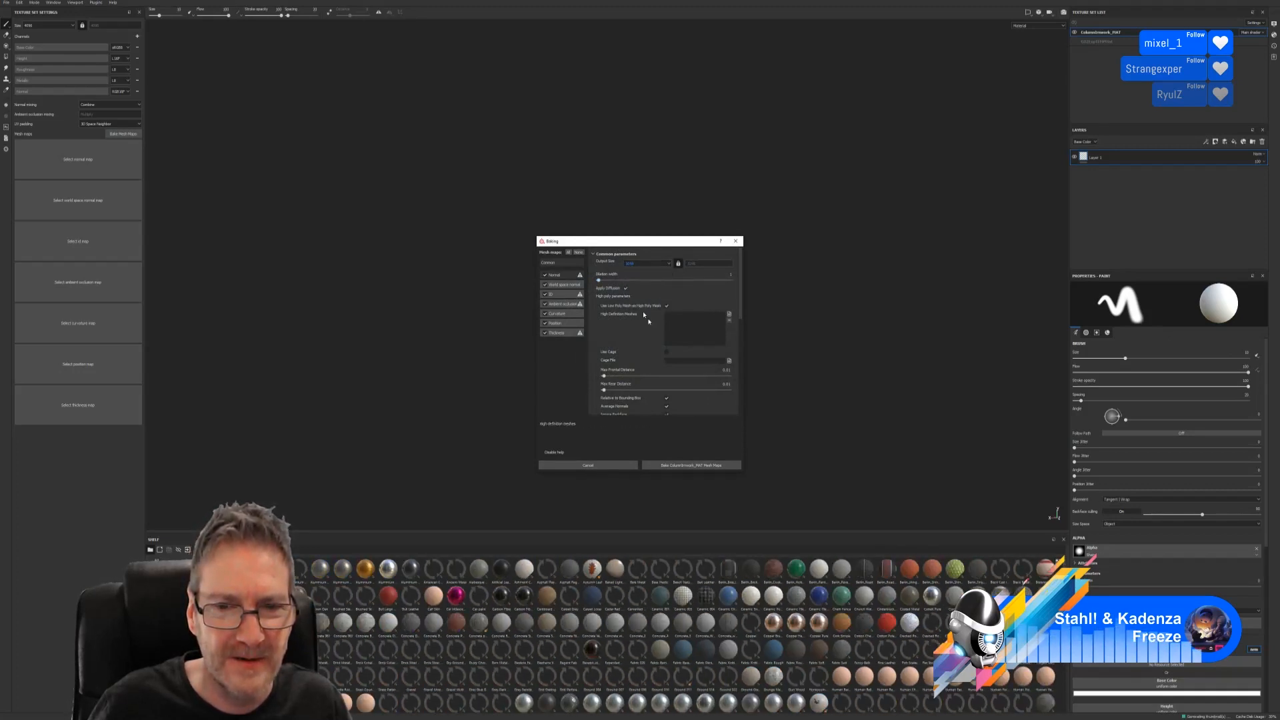
{"action": "left_click", "coordinate": [680, 464]}
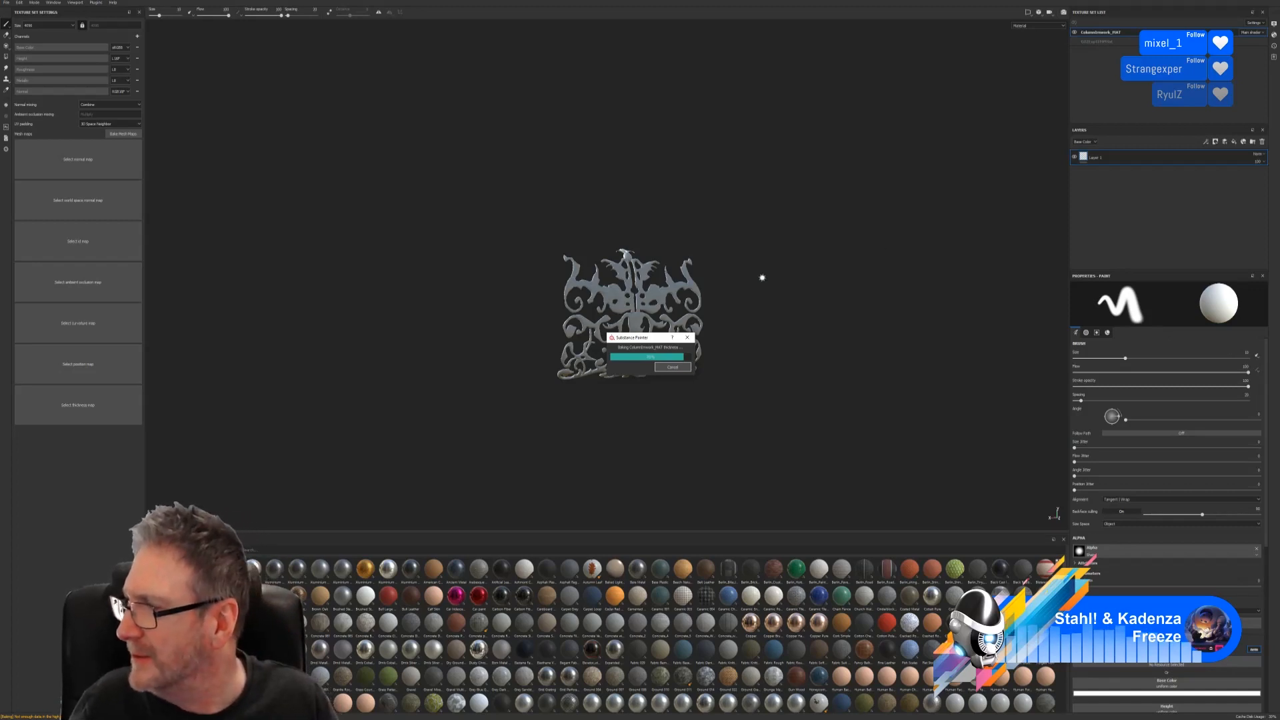
{"action": "left_click", "coordinate": [672, 368]}
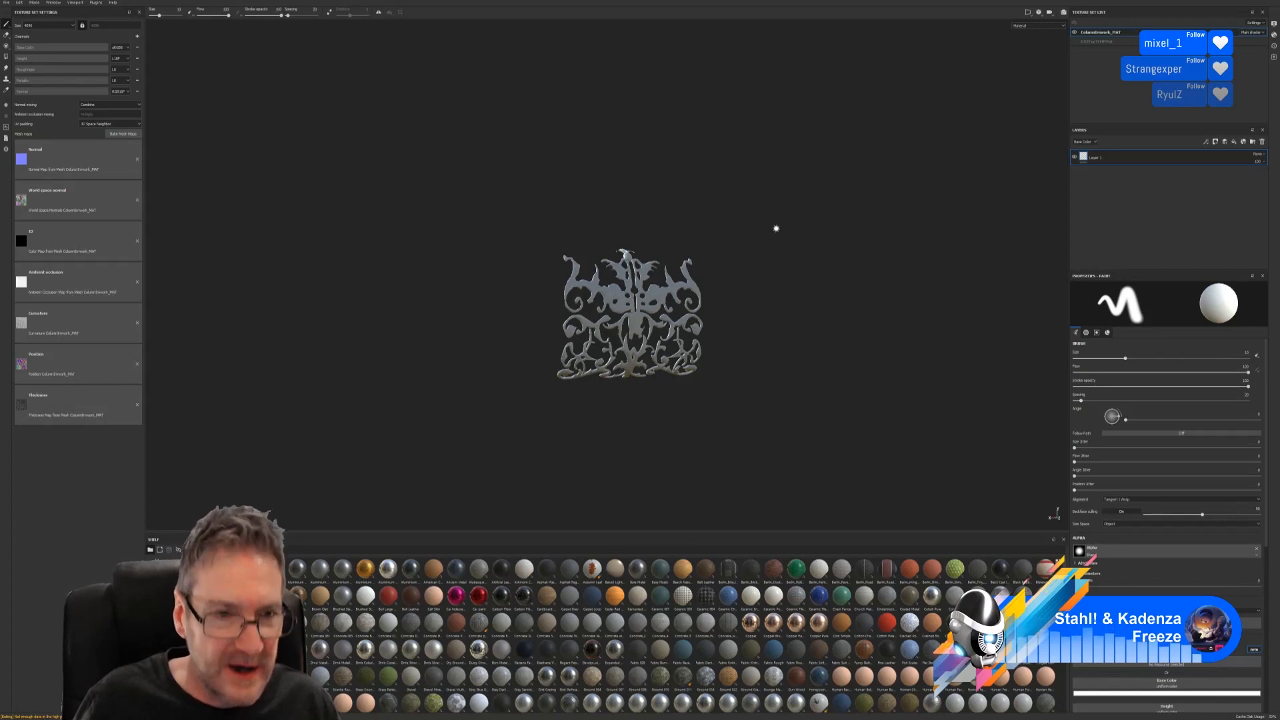
{"action": "left_click_drag", "start_coordinate": [754, 311], "coordinate": [511, 306], "text": "alt"}
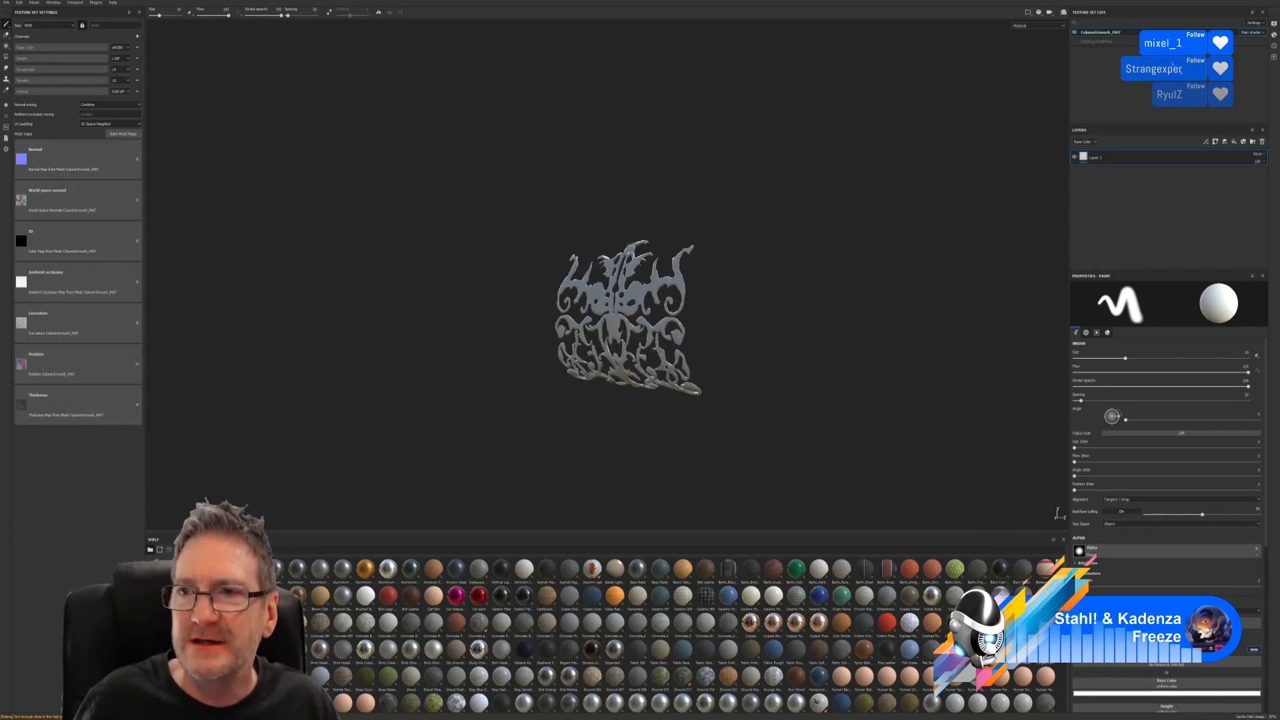
Rename the ironwork panel's texture set to OuterIronDeco.
{"action": "double_click", "coordinate": [1106, 32]}
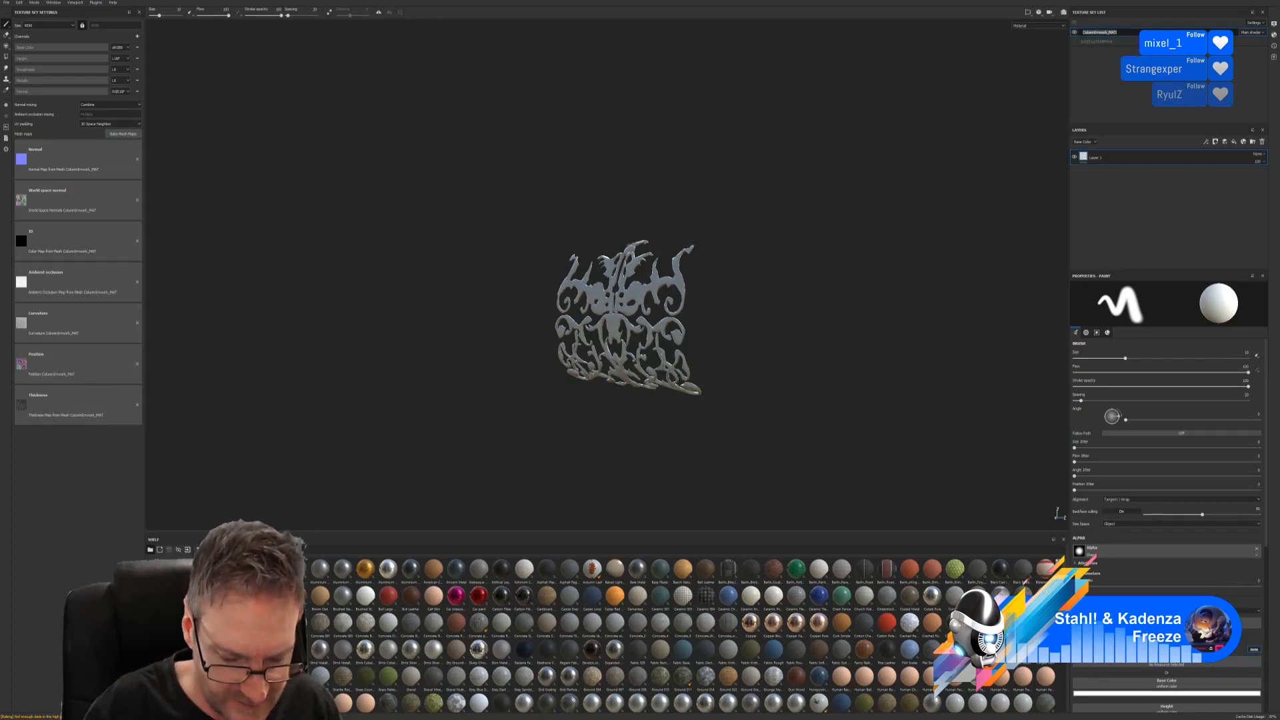
{"action": "type", "text": "c"}
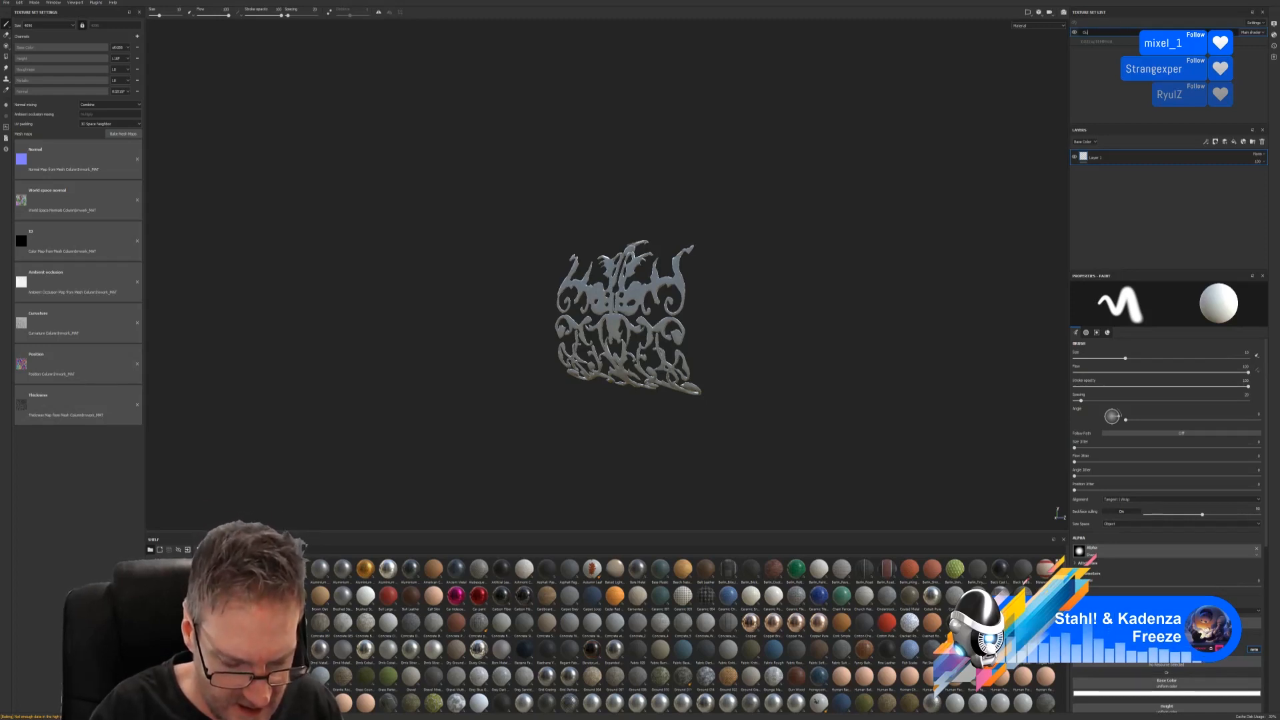
{"action": "type", "text": "uterIro"}
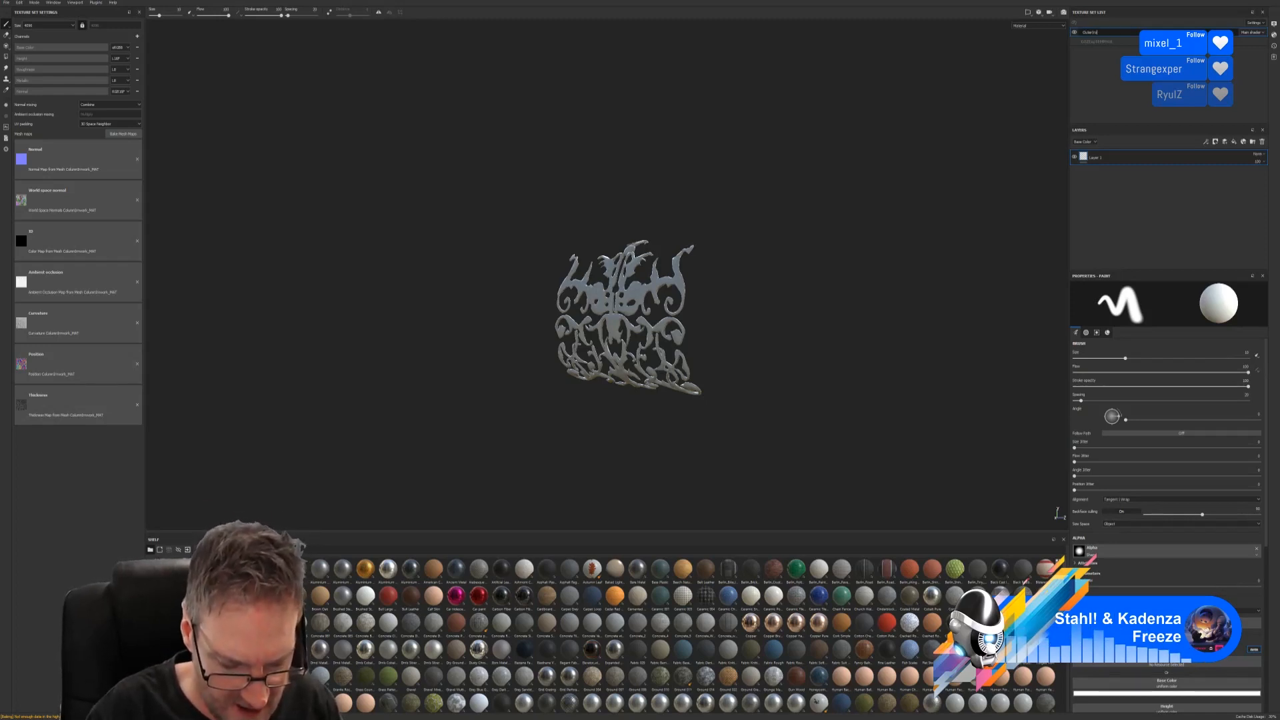
{"action": "type", "text": "n"}
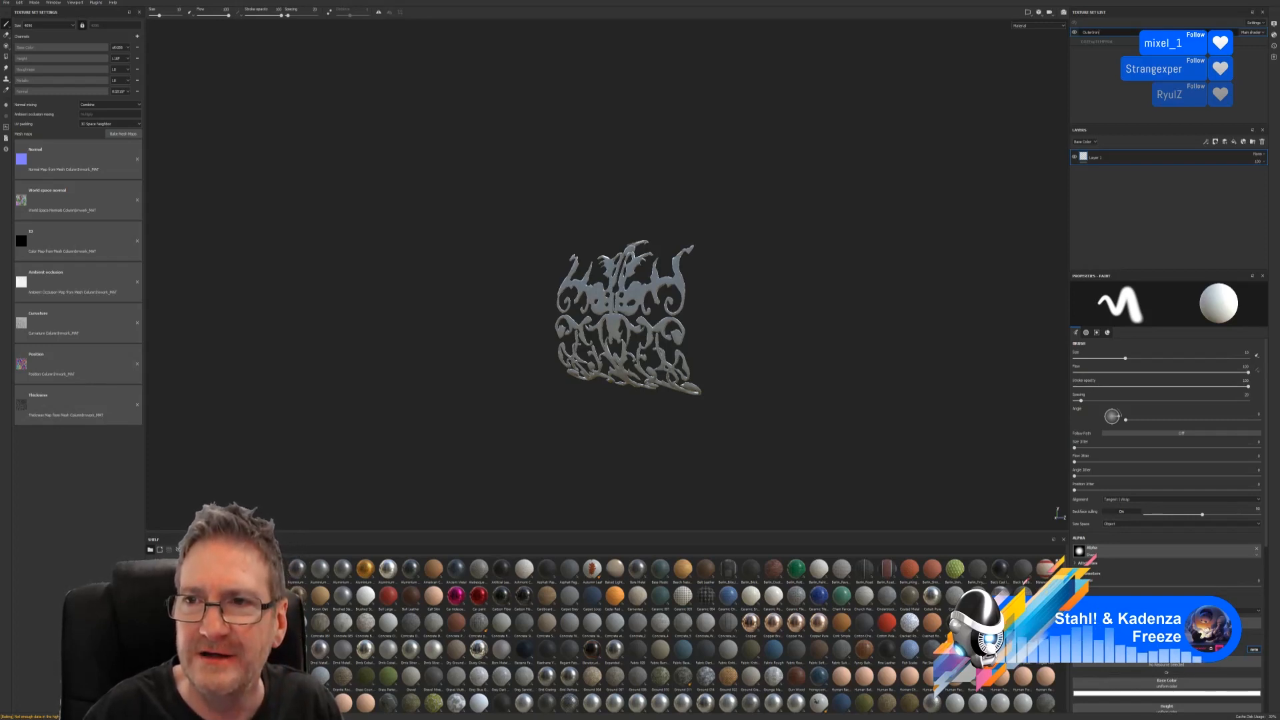
{"action": "type", "text": "Deco"}
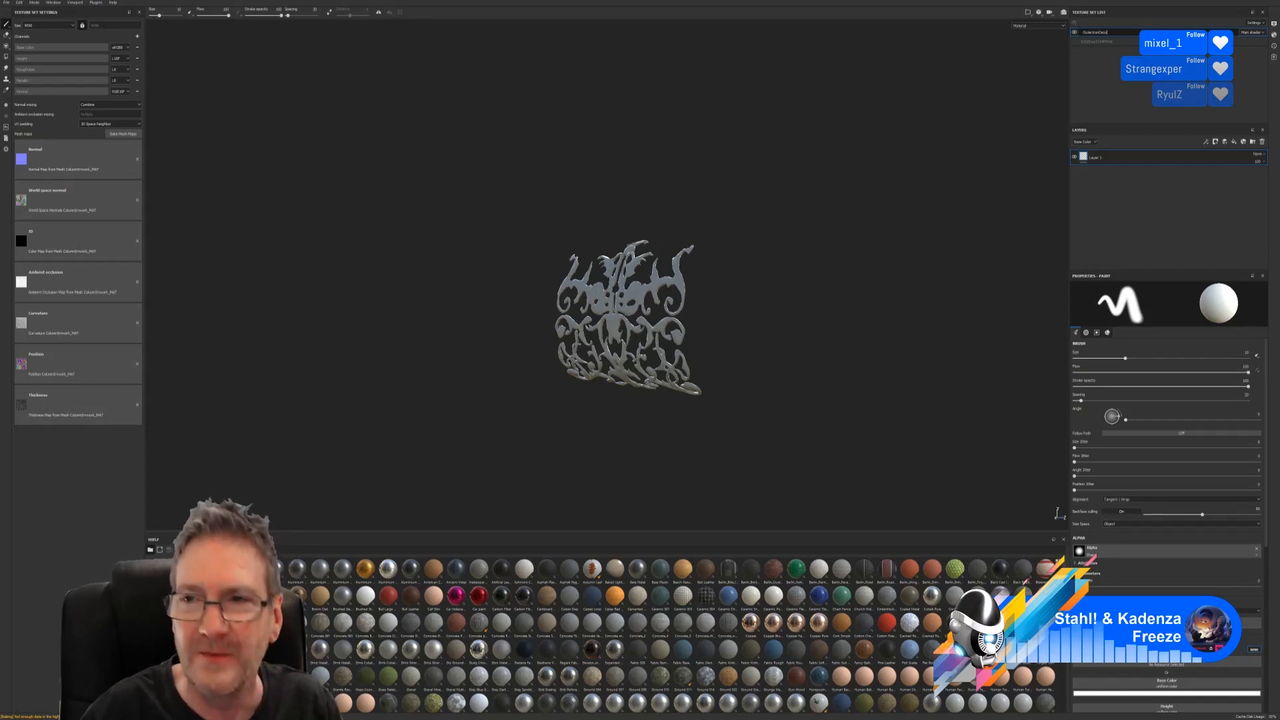
{"action": "key", "text": "Return"}
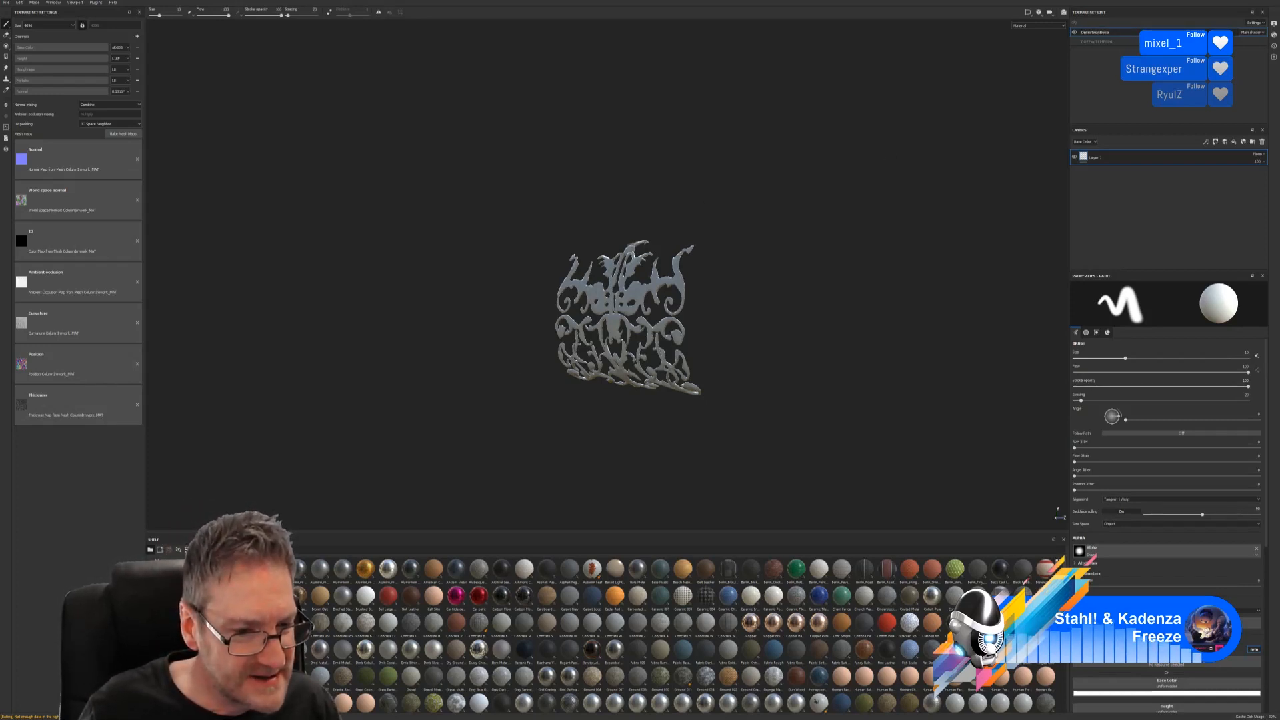
Show the smart materials in the shelf and save the ironwork panel project.
{"action": "left_click", "coordinate": [168, 671]}
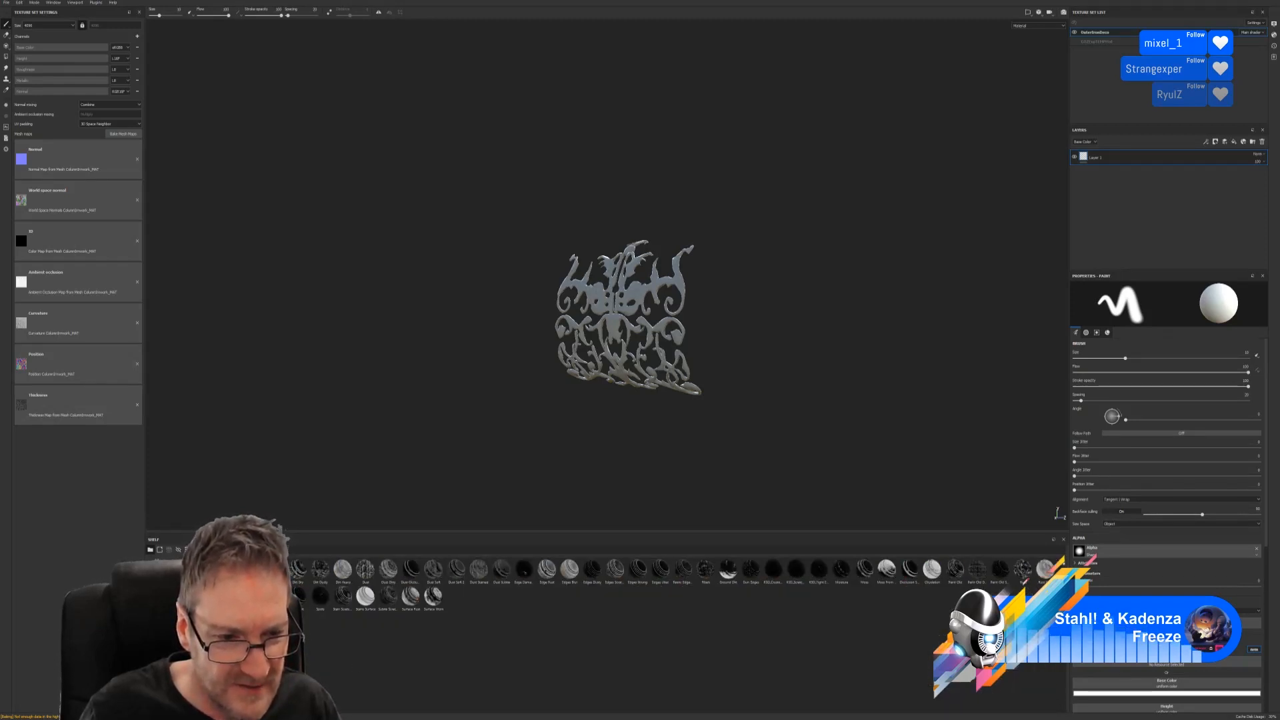
{"action": "left_click", "coordinate": [168, 655]}
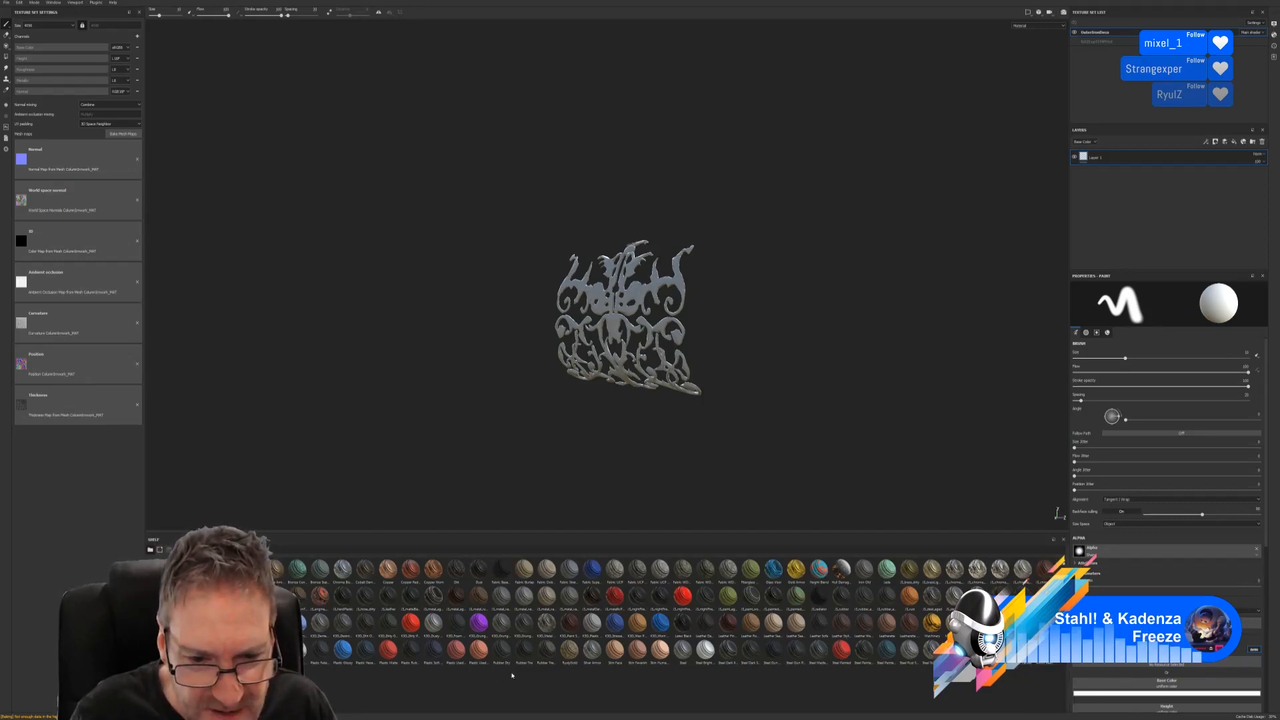
{"action": "mouse_move", "coordinate": [571, 661]}
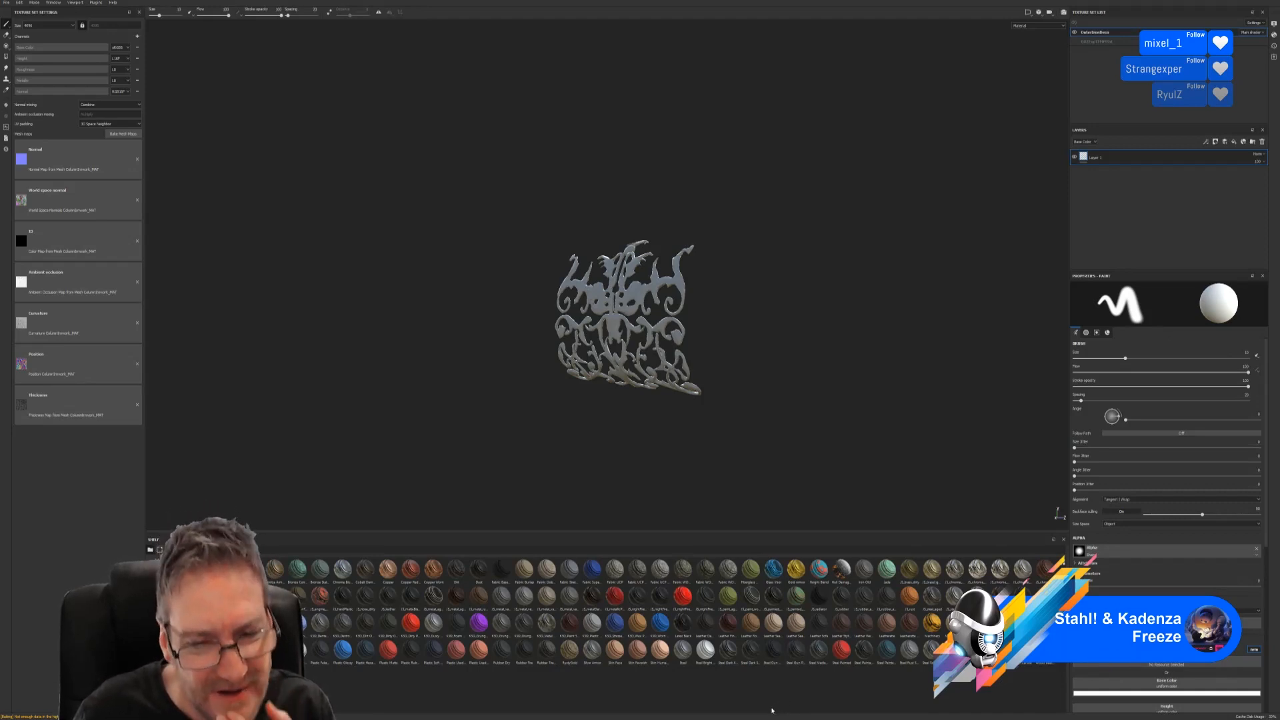
{"action": "mouse_move", "coordinate": [573, 656]}
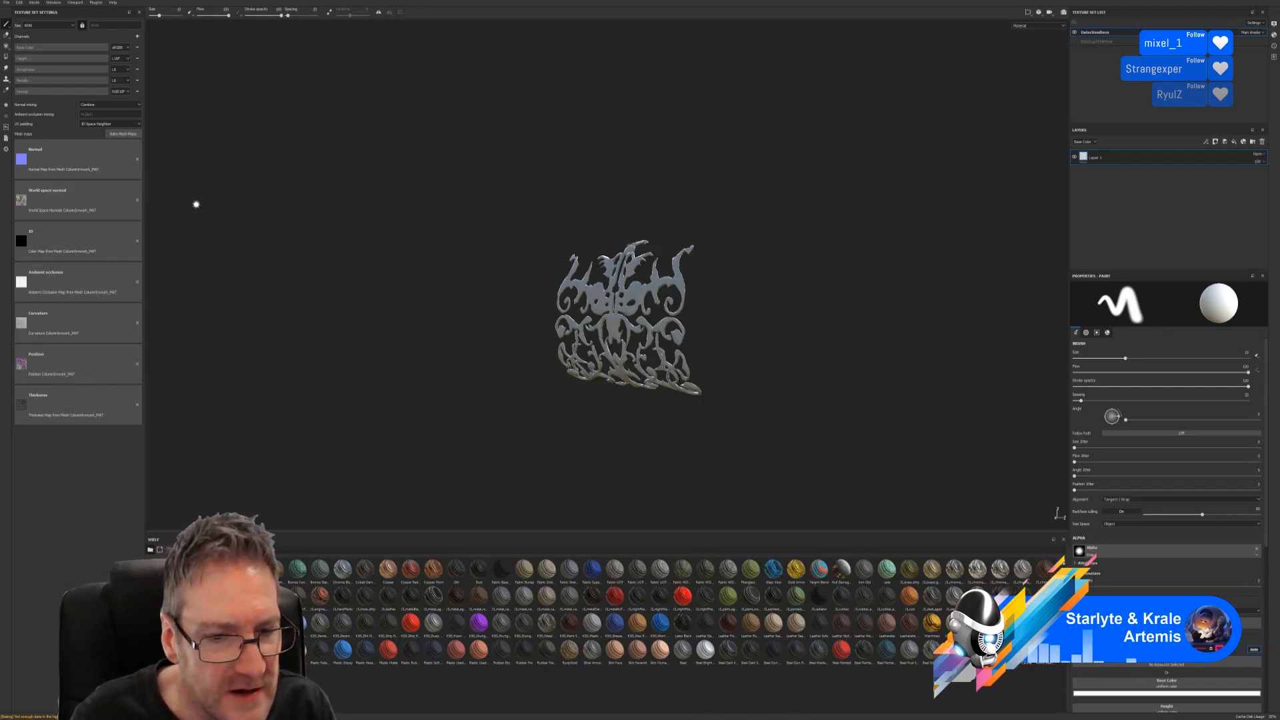
{"action": "left_click", "coordinate": [6, 3]}
{"action": "left_click", "coordinate": [17, 66]}
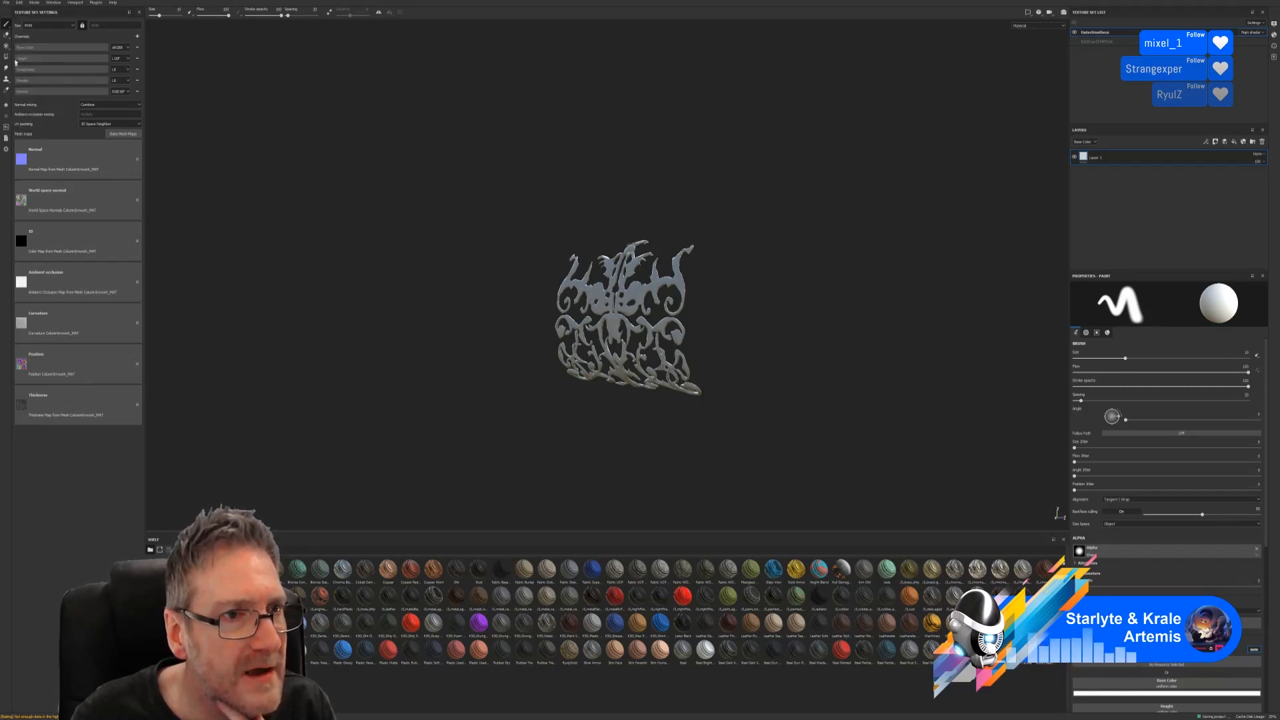
{"action": "left_click", "coordinate": [5, 3]}
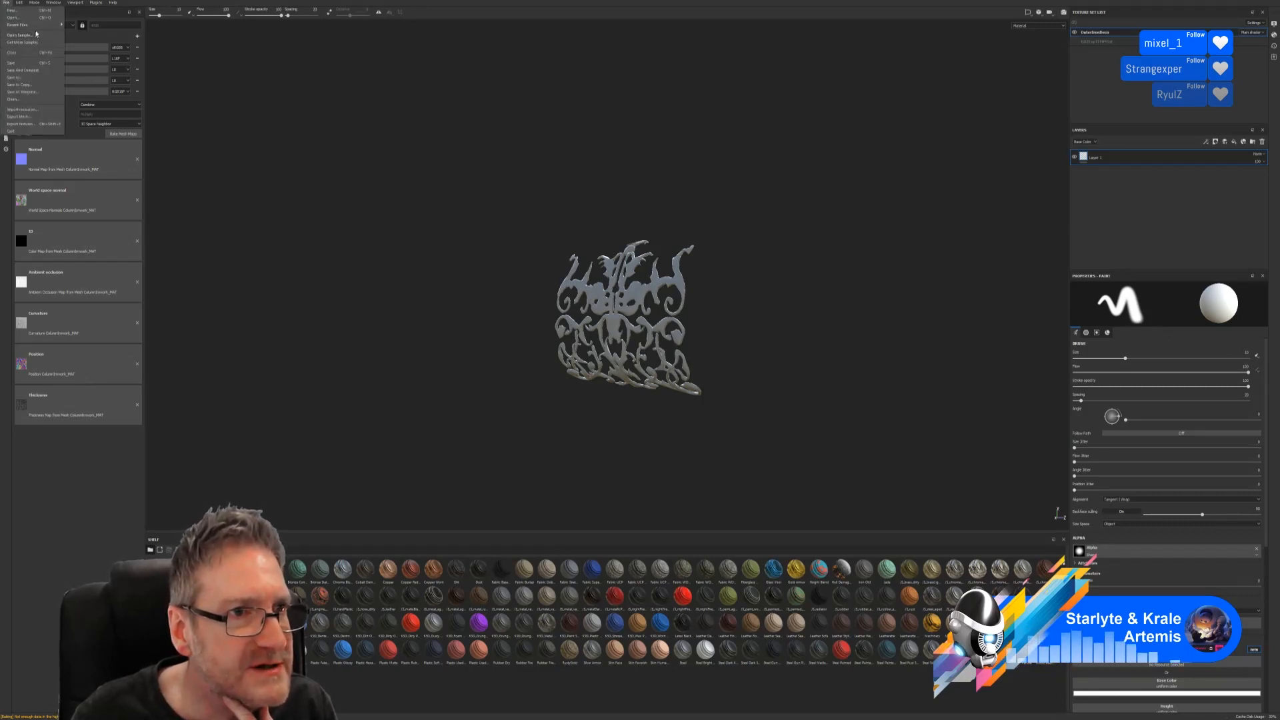
{"action": "mouse_move", "coordinate": [40, 27]}
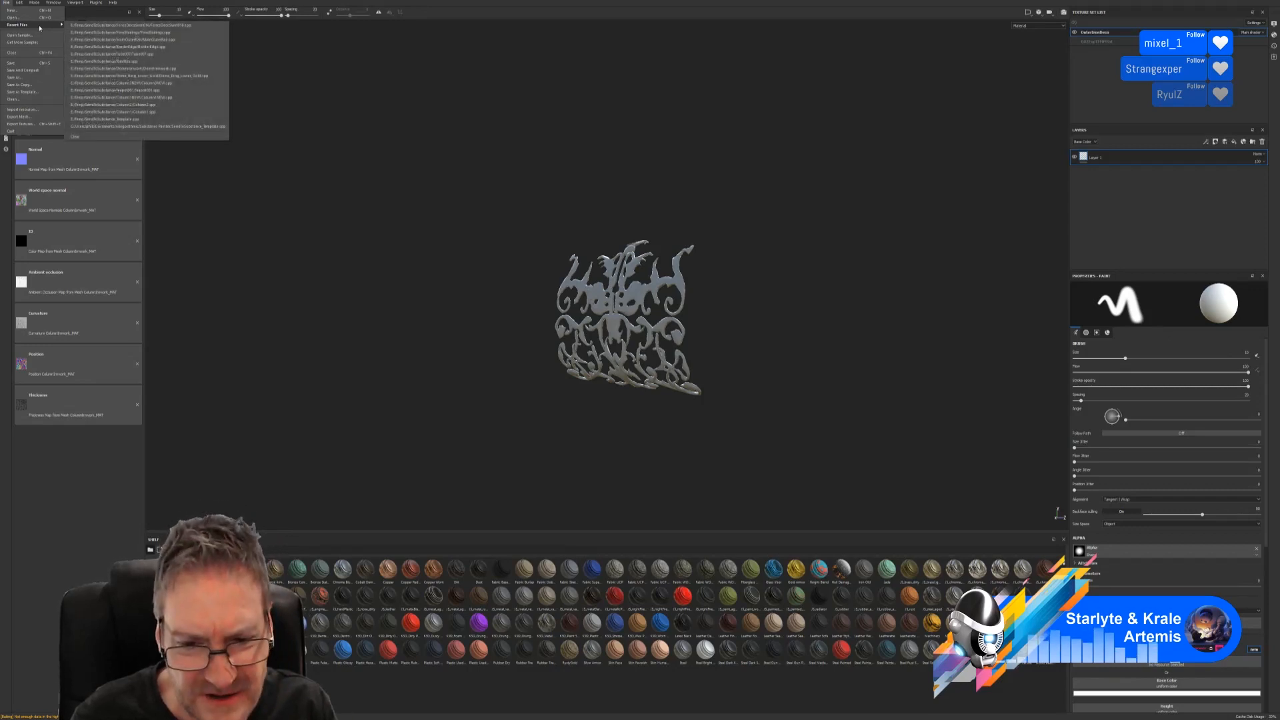
{"action": "left_click", "coordinate": [244, 176]}
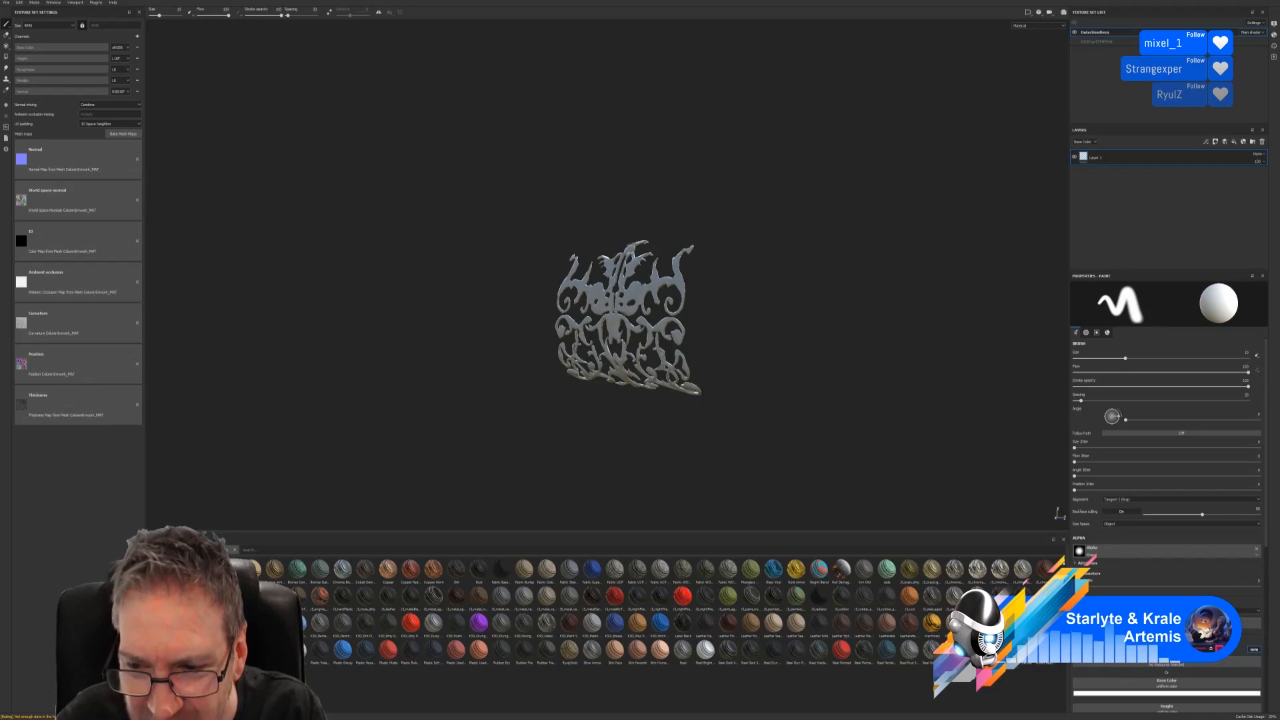
{"action": "mouse_move", "coordinate": [1043, 628]}
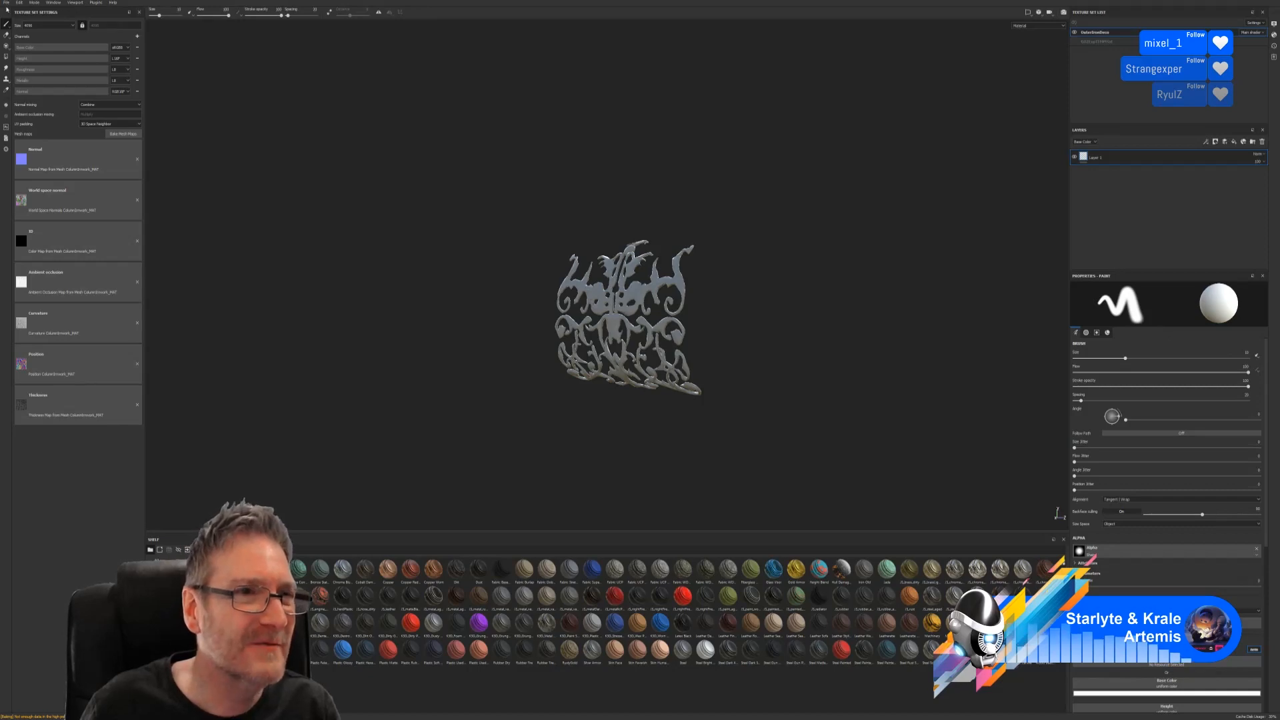
Open the column decoration project from its folder in SendToSubstance, accepting the update to the current version.
{"action": "left_click", "coordinate": [6, 3]}
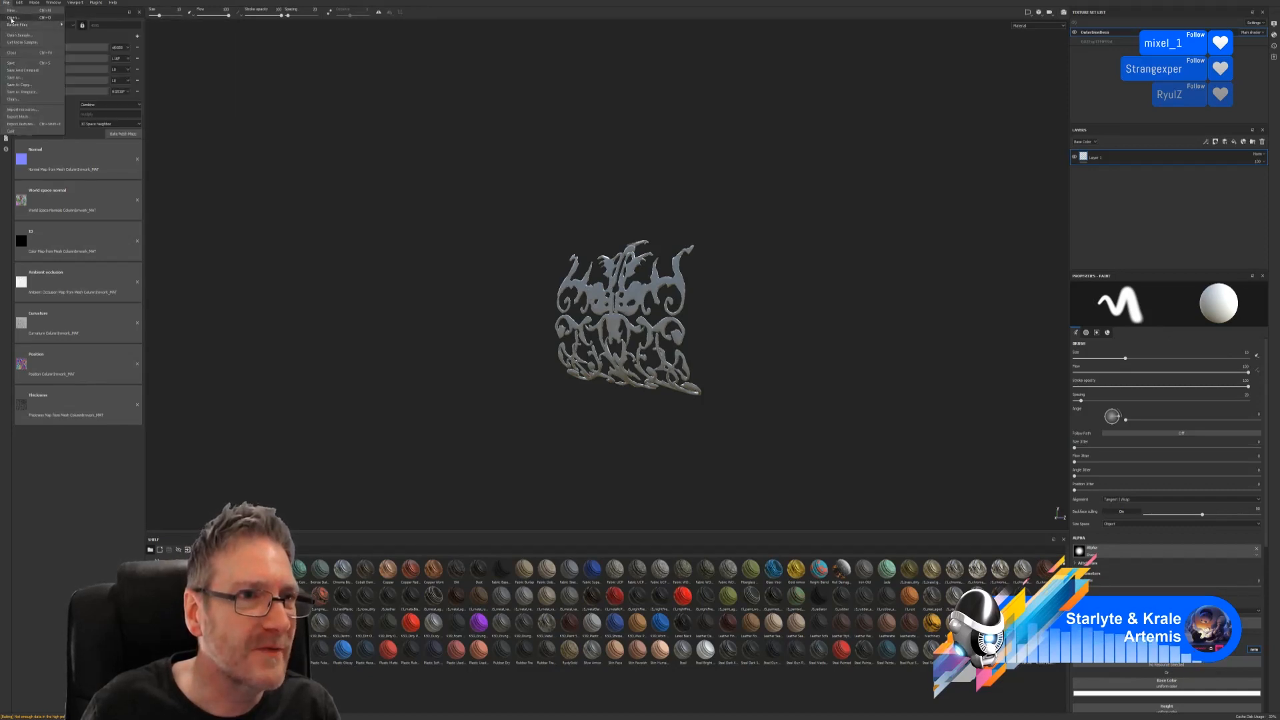
{"action": "left_click", "coordinate": [12, 18]}
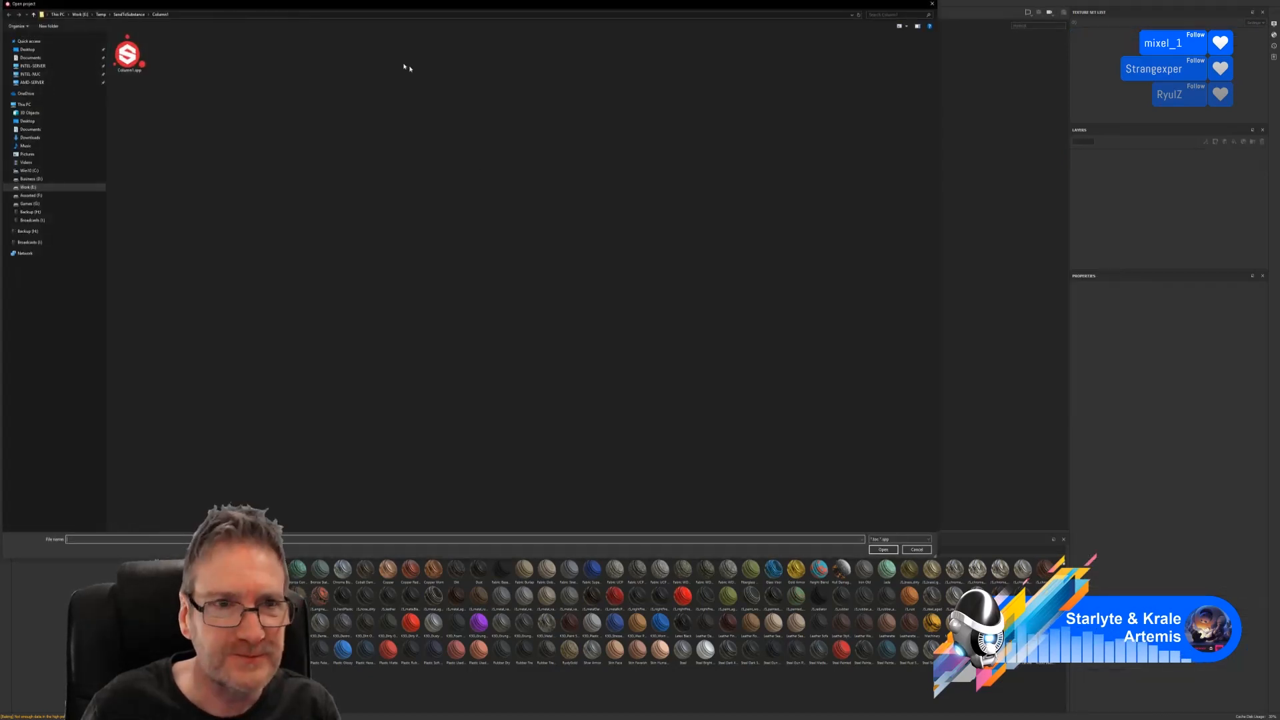
{"action": "left_click_drag", "start_coordinate": [355, 6], "coordinate": [499, 82]}
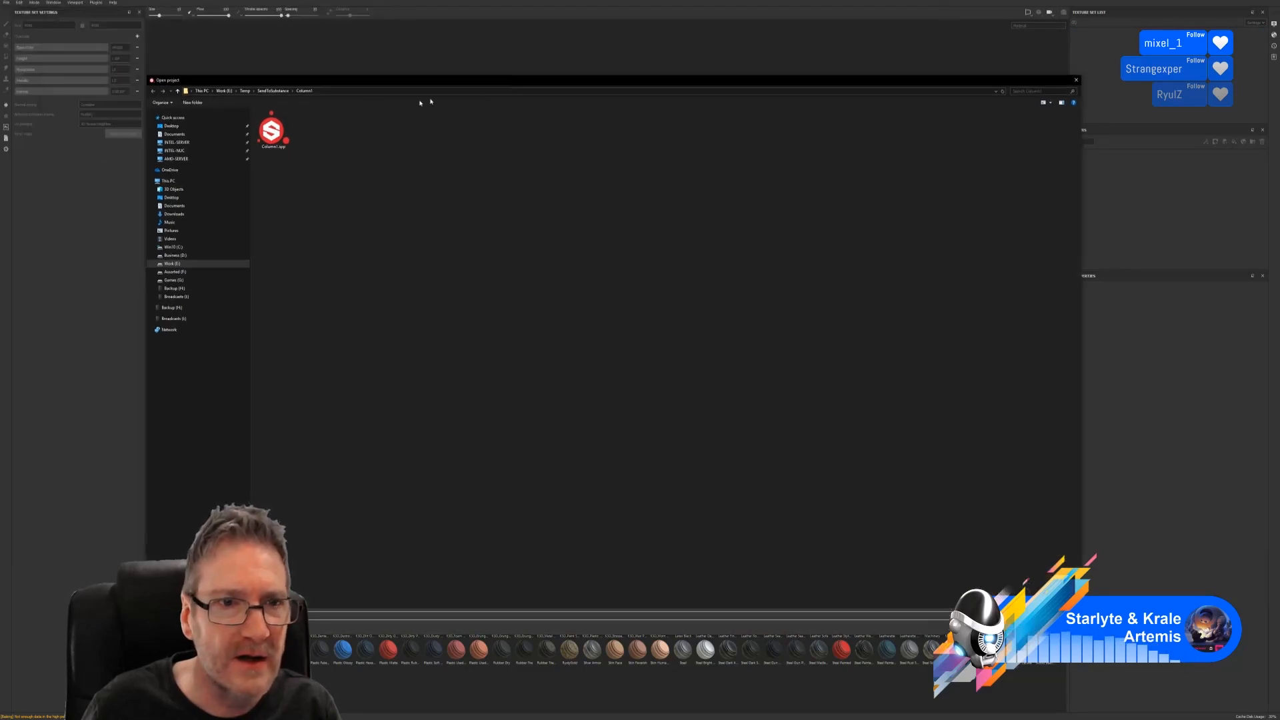
{"action": "left_click", "coordinate": [261, 91]}
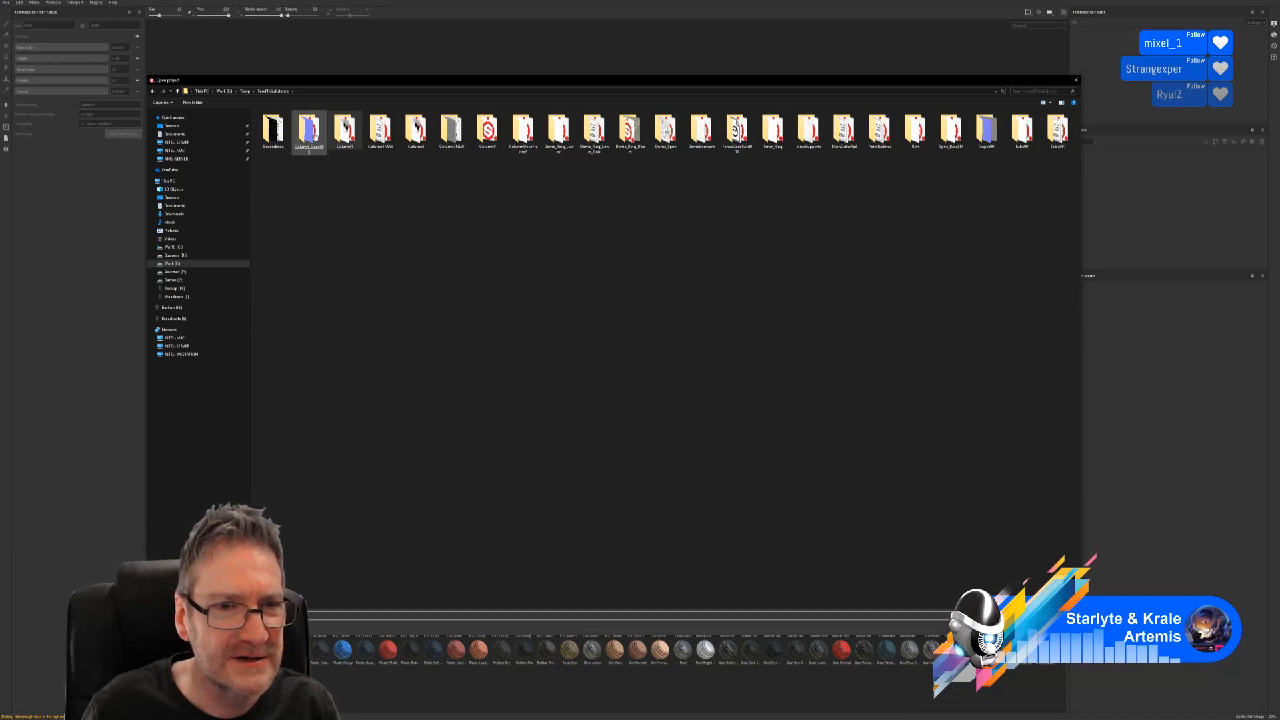
{"action": "double_click", "coordinate": [315, 136]}
{"action": "double_click", "coordinate": [272, 133]}
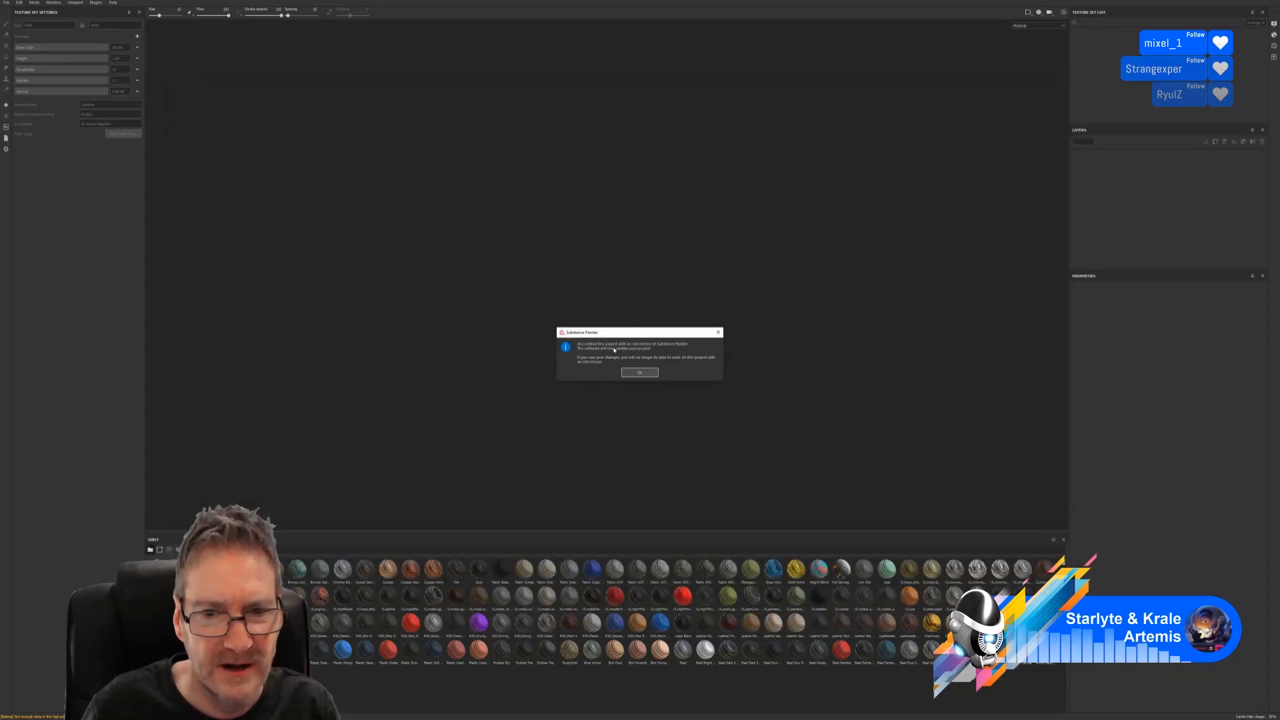
{"action": "left_click", "coordinate": [640, 372]}
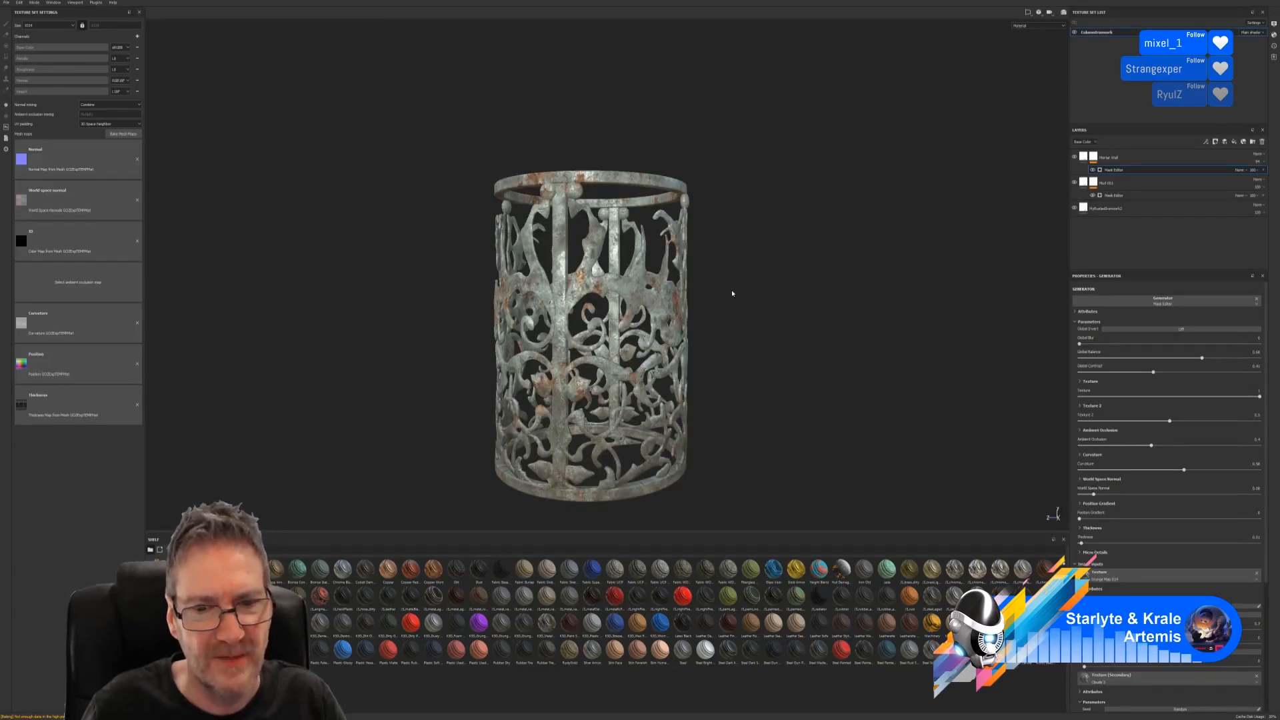
Add a layer folder at the top of the column ironwork's layer stack and name it My_Ironwork_Deco.
{"action": "scroll", "coordinate": [731, 294], "scroll_direction": "down", "scroll_amount": 3}
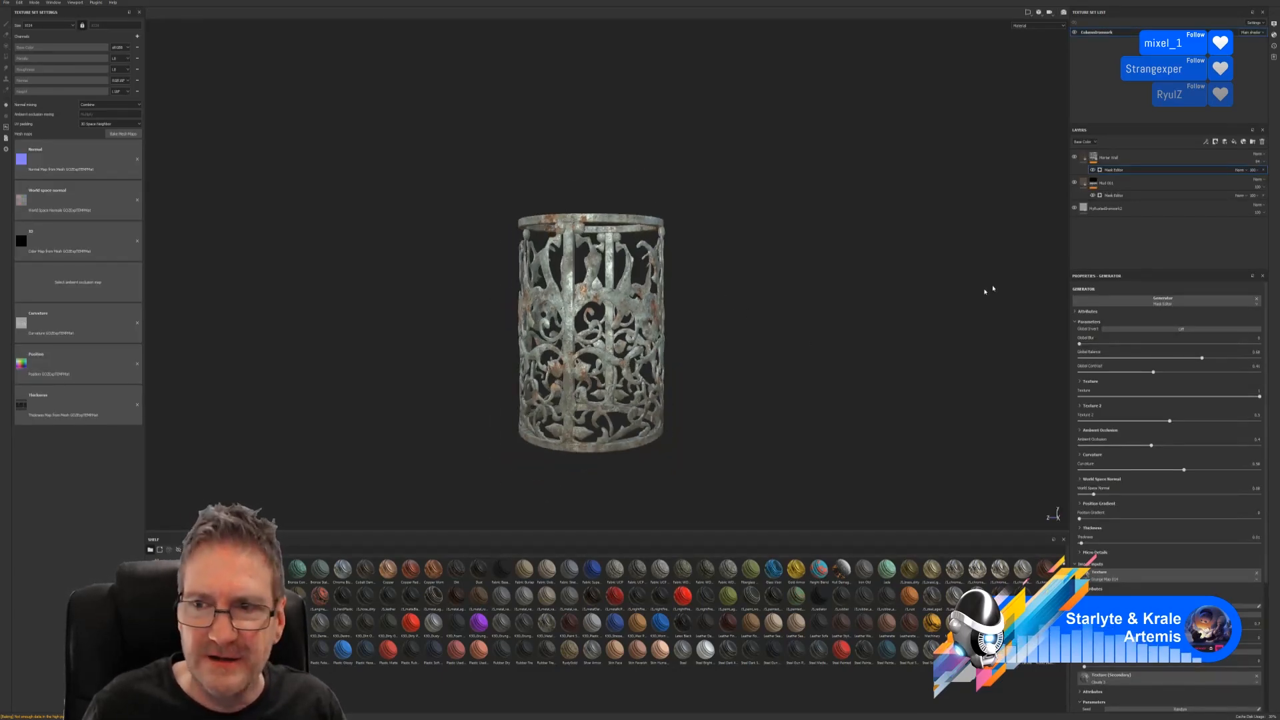
{"action": "left_click", "coordinate": [1129, 157]}
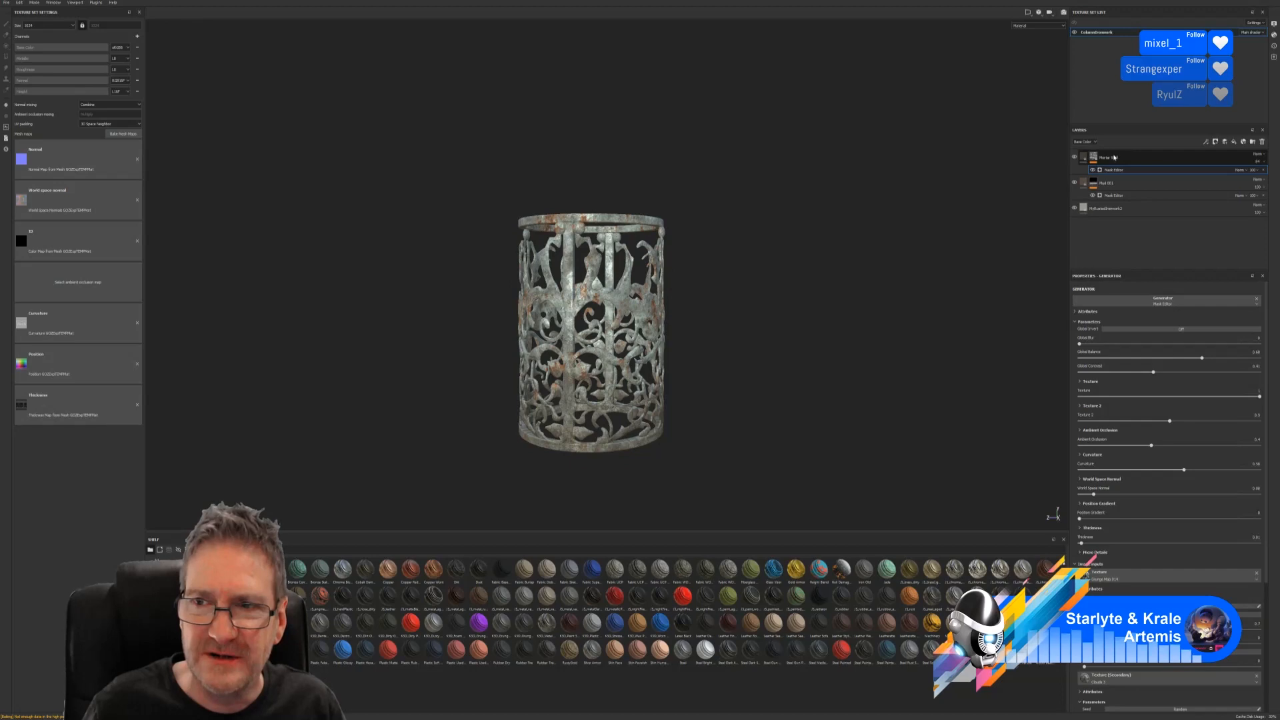
{"action": "left_click", "coordinate": [1252, 142]}
{"action": "double_click", "coordinate": [1102, 158]}
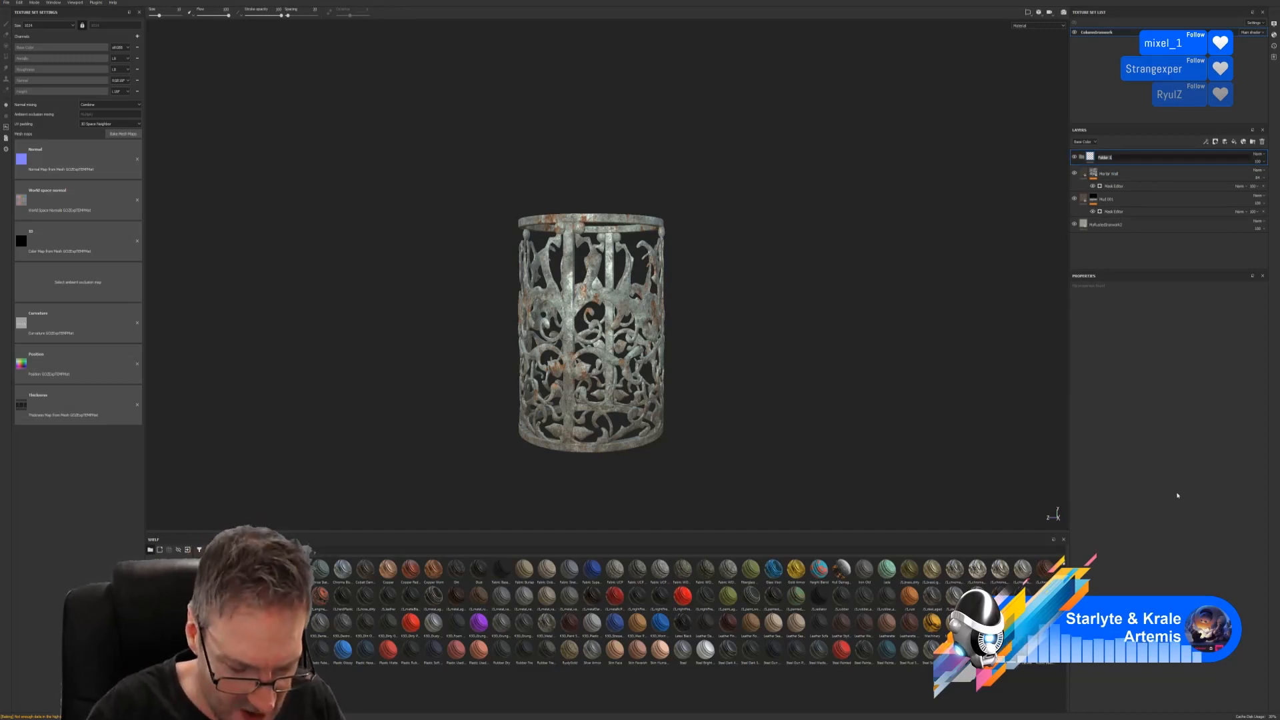
{"action": "type", "text": "My_"}
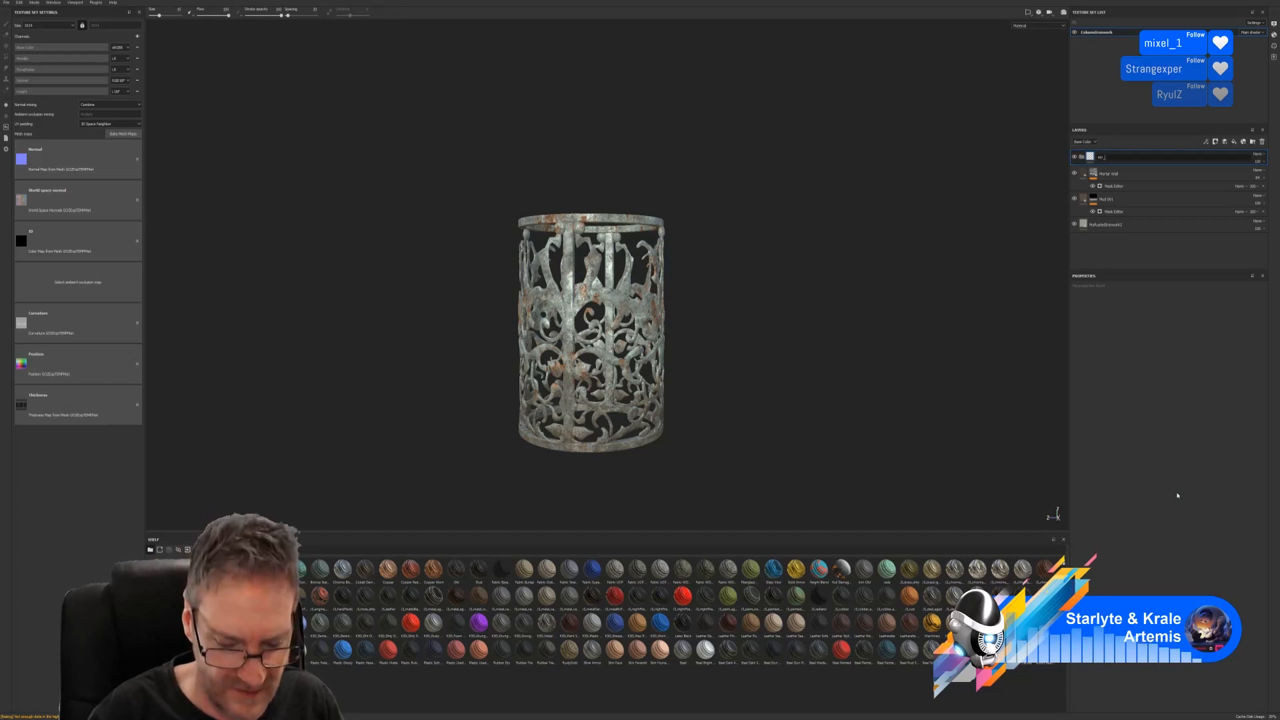
{"action": "type", "text": "B"}
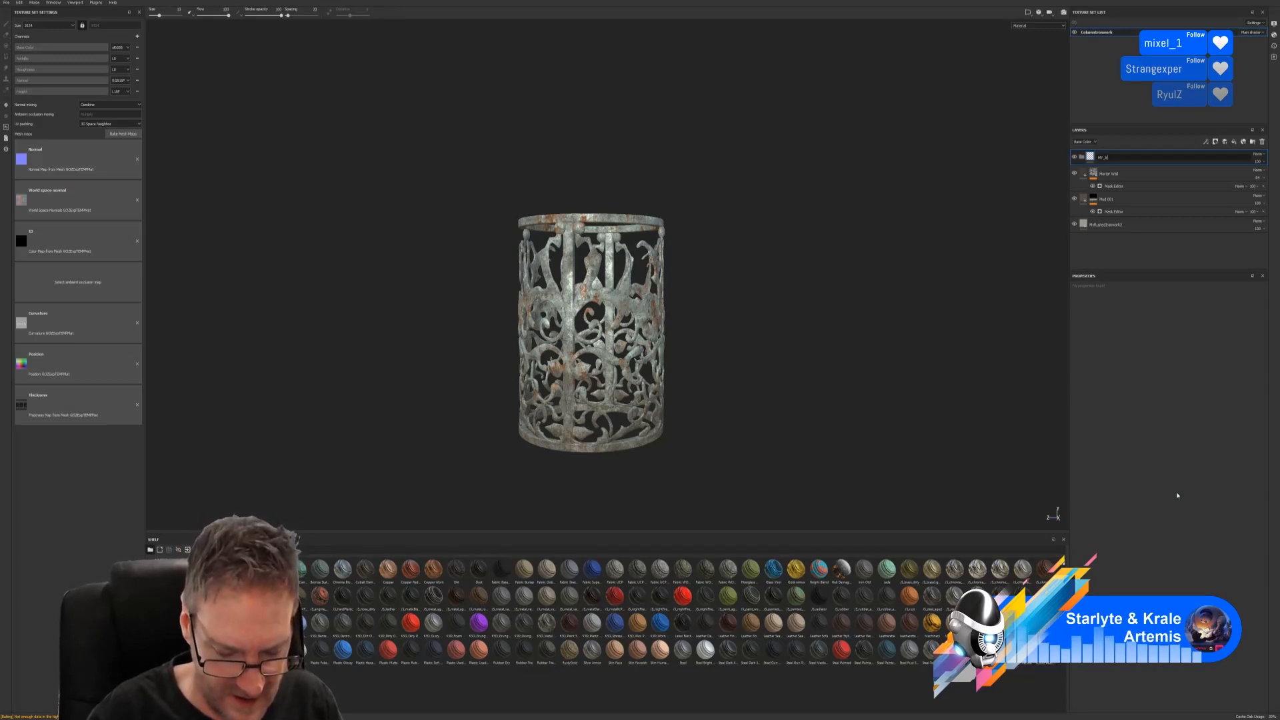
{"action": "type", "text": "ronwork"}
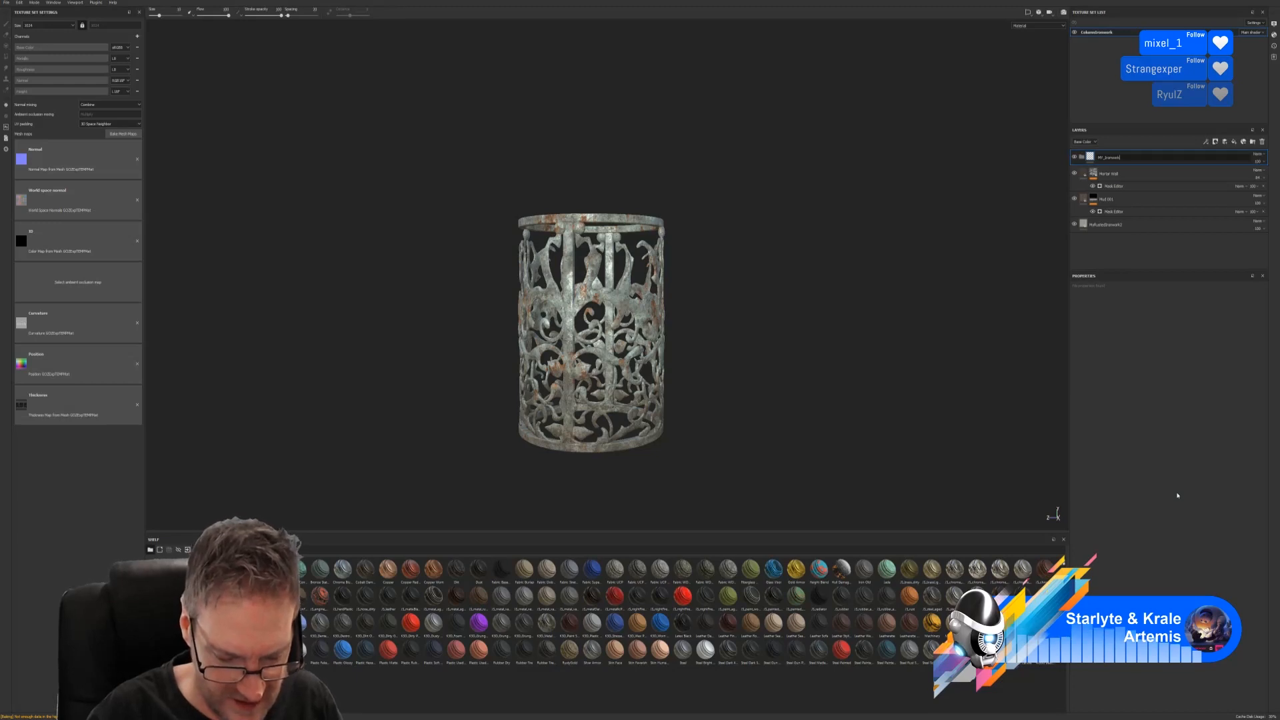
{"action": "type", "text": "_Deco"}
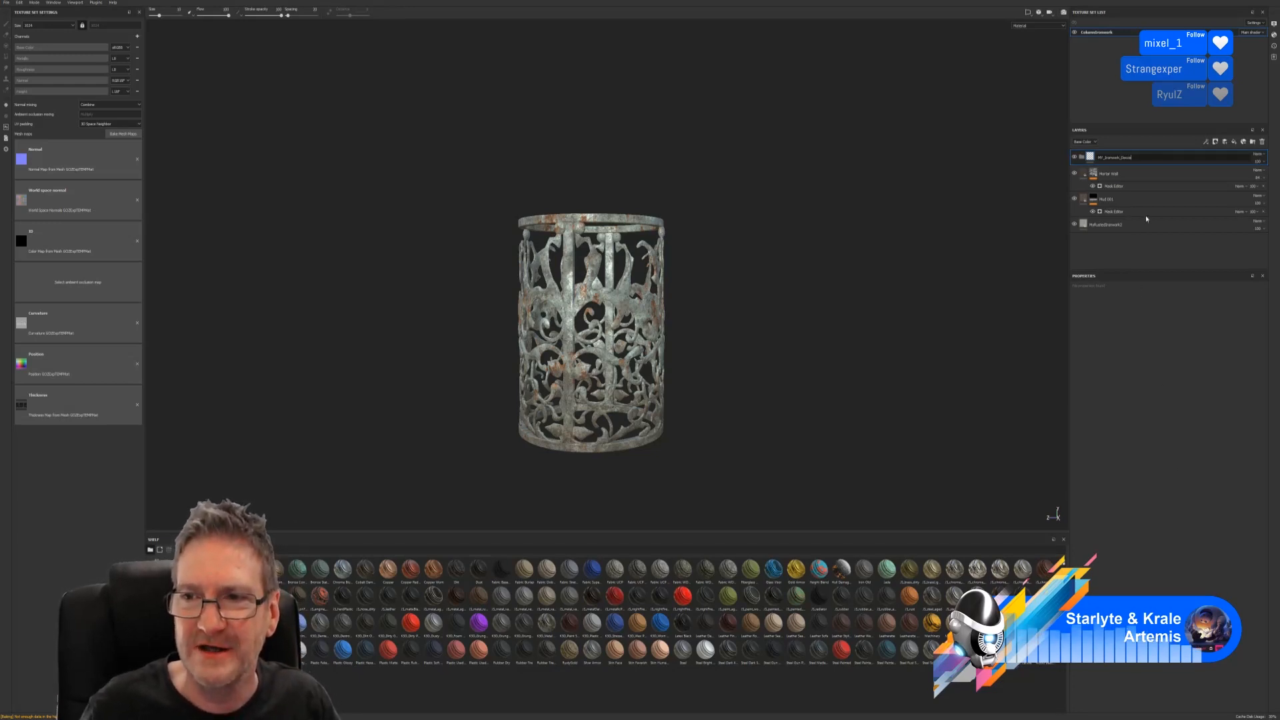
Move the column ironwork's three layers into the new folder and create a smart material from the folder.
{"action": "left_click", "coordinate": [1125, 176]}
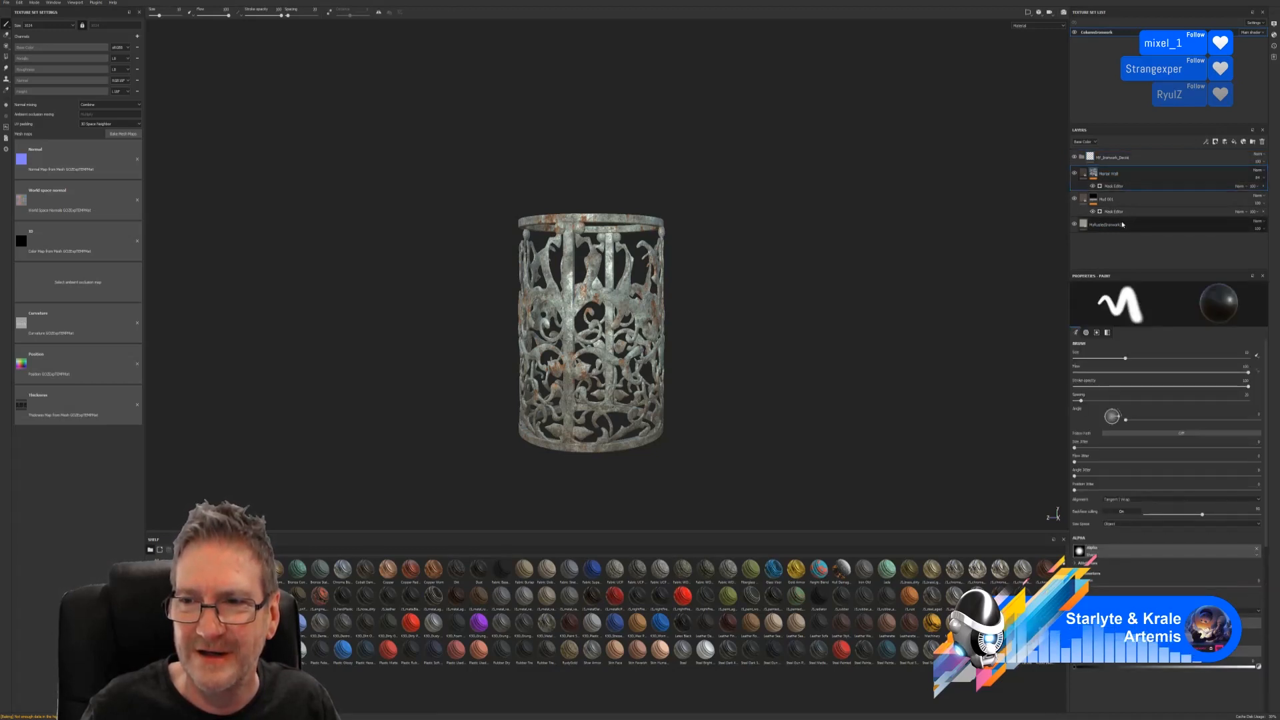
{"action": "left_click", "coordinate": [1122, 224], "text": "shift"}
{"action": "left_click_drag", "start_coordinate": [1123, 225], "coordinate": [1117, 159]}
{"action": "right_click", "coordinate": [1125, 158]}
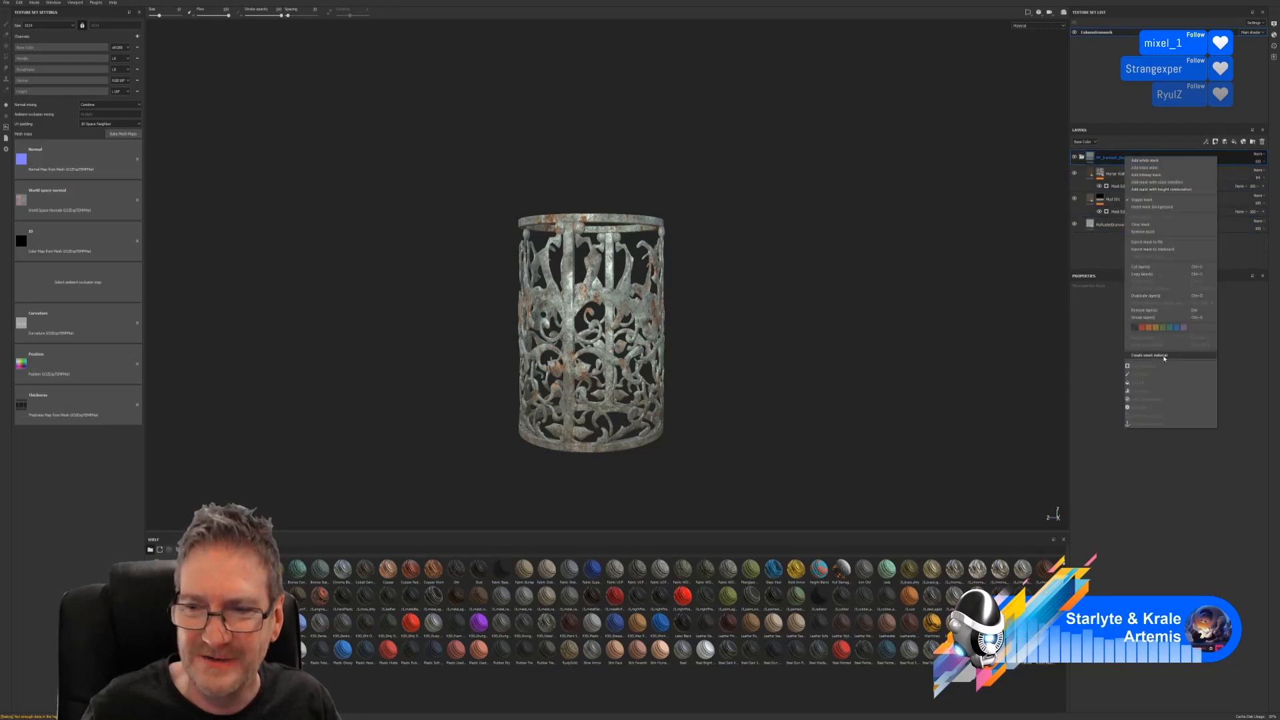
{"action": "left_click", "coordinate": [1163, 356]}
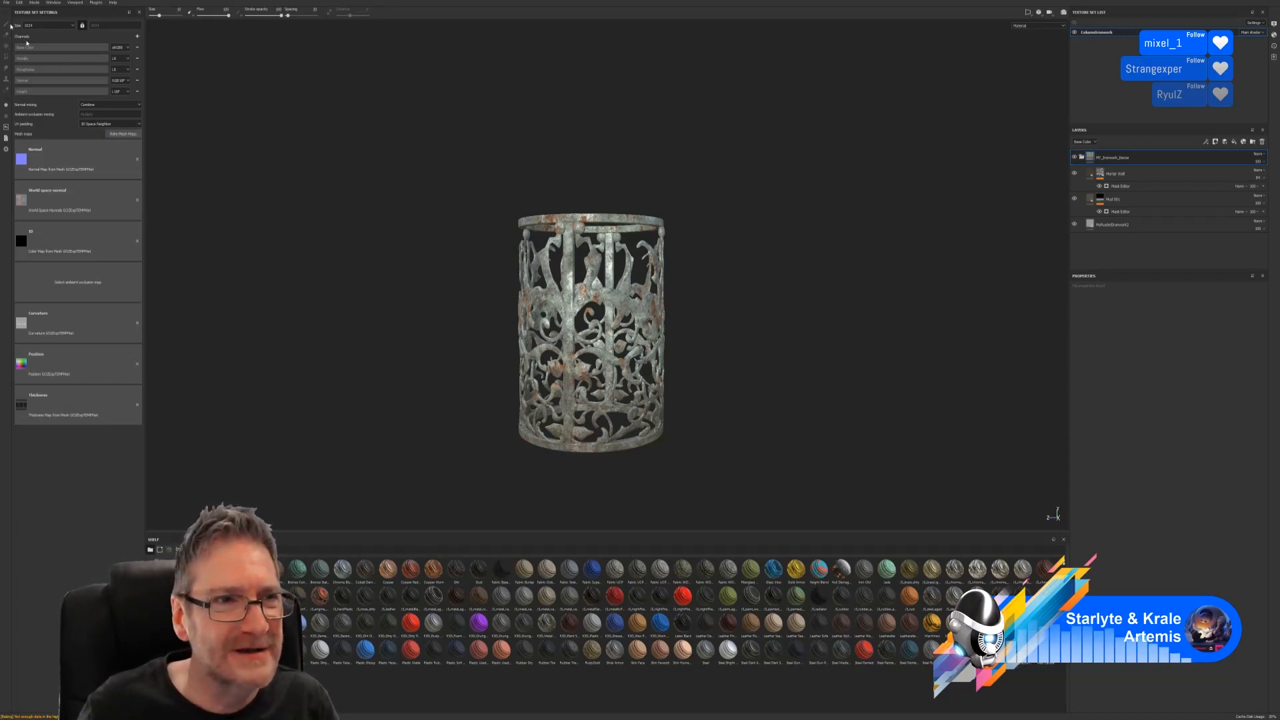
Reopen the railing ironwork panel project from the recent files, discarding the column project's changes.
{"action": "left_click", "coordinate": [7, 2]}
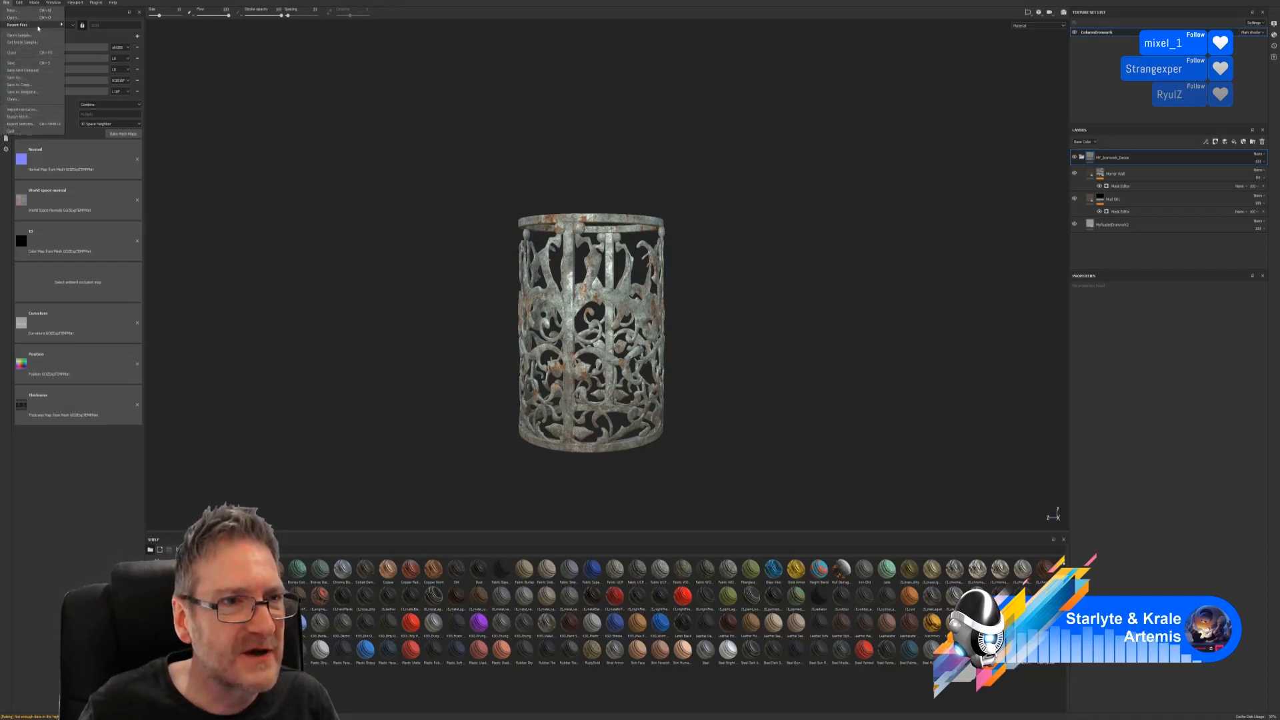
{"action": "mouse_move", "coordinate": [42, 27]}
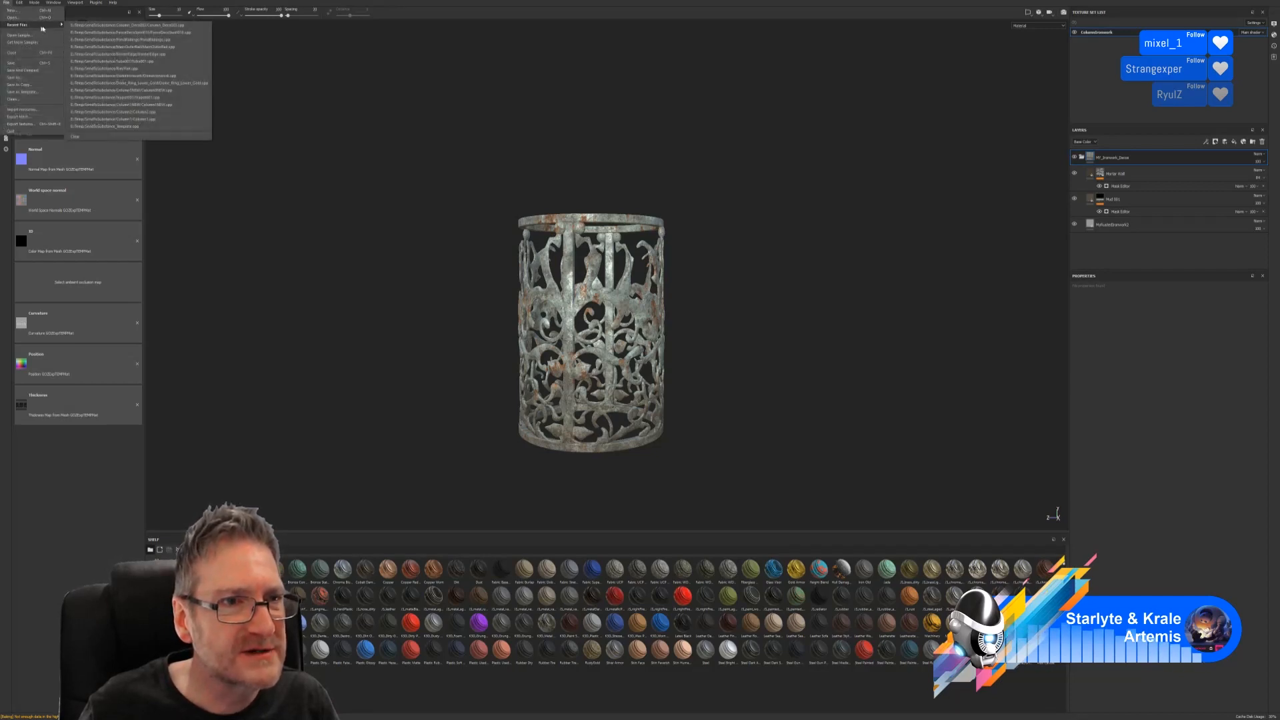
{"action": "left_click", "coordinate": [186, 33]}
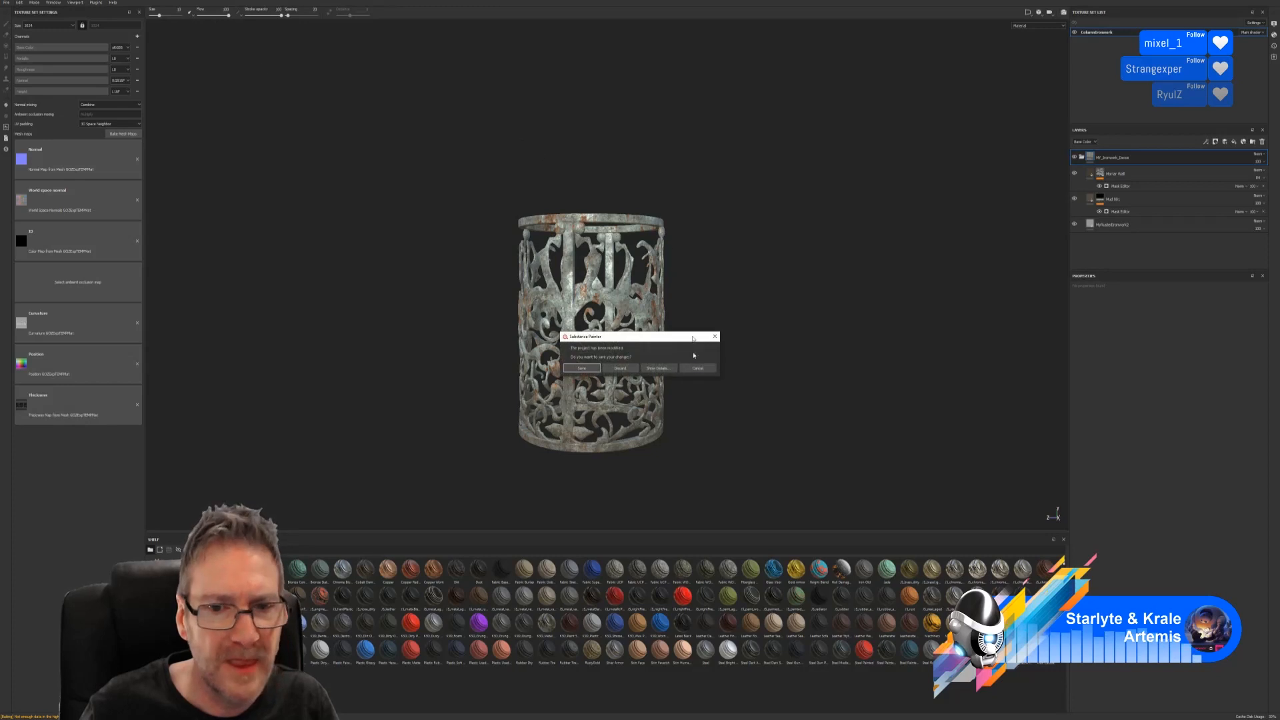
{"action": "left_click", "coordinate": [623, 368]}
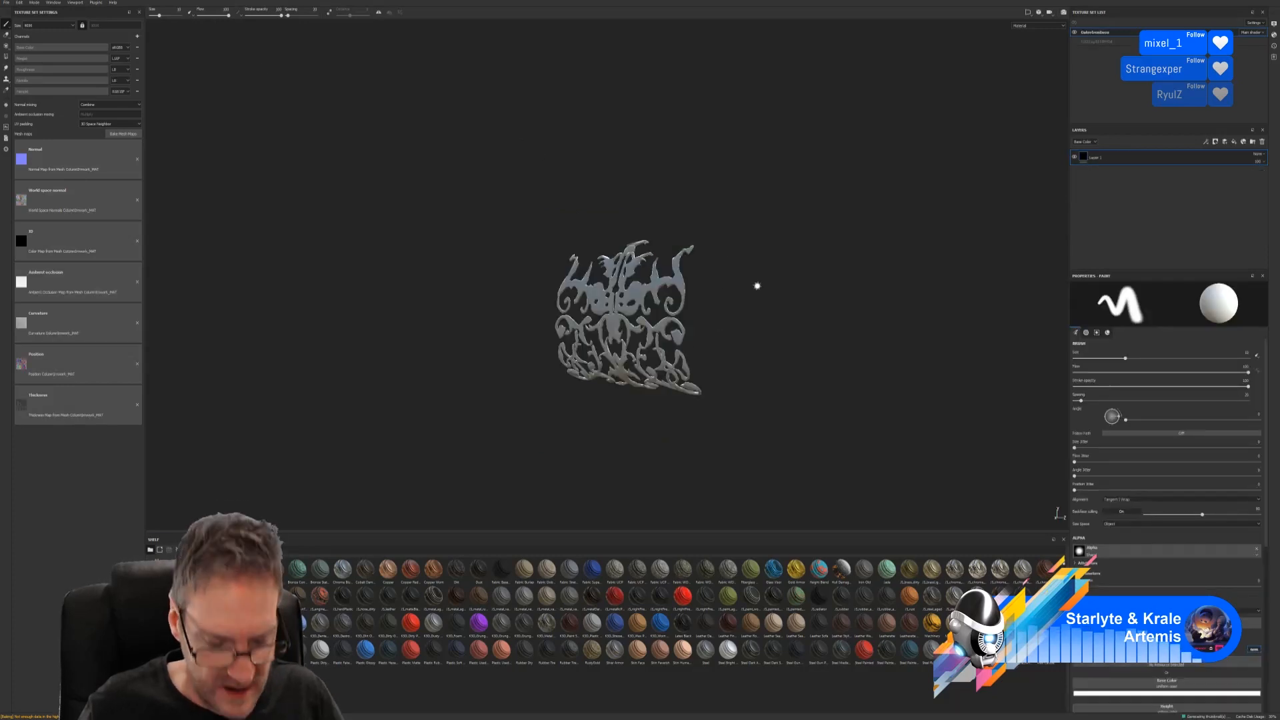
Apply the My_Ironwork_Deco smart material to the railing ironwork panel.
{"action": "left_click_drag", "start_coordinate": [438, 301], "coordinate": [656, 299], "text": "alt"}
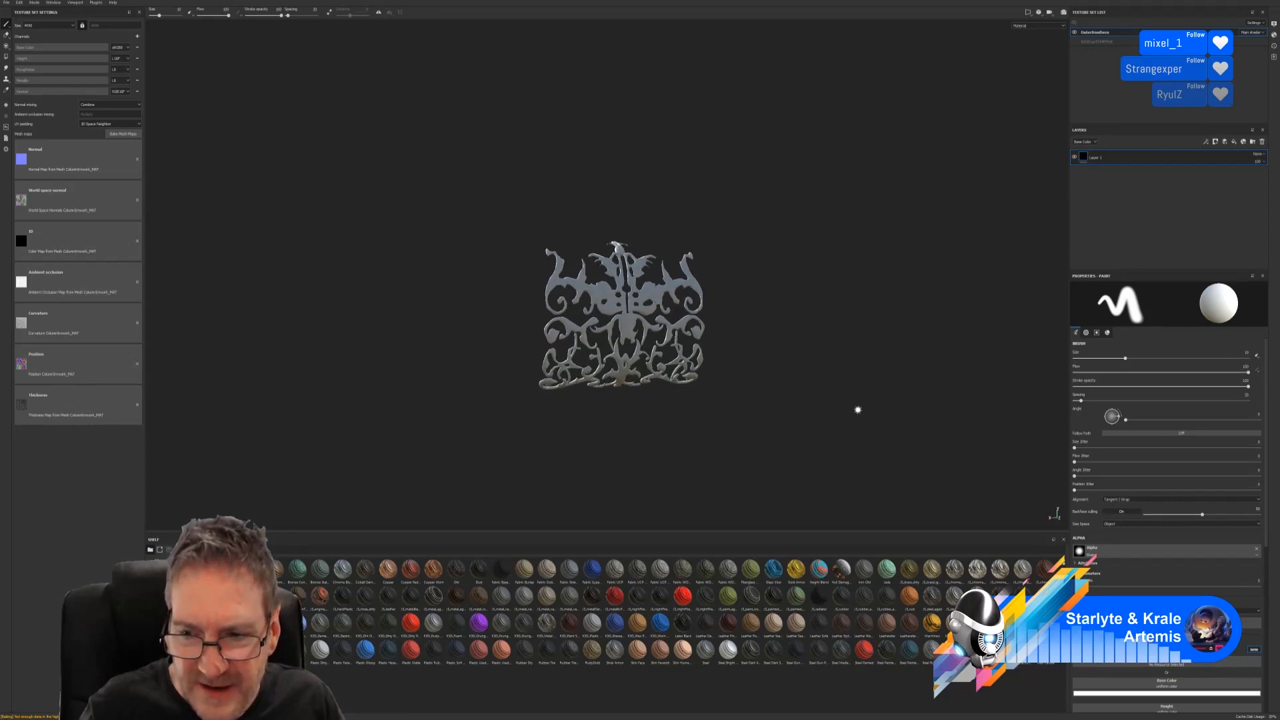
{"action": "mouse_move", "coordinate": [1044, 646]}
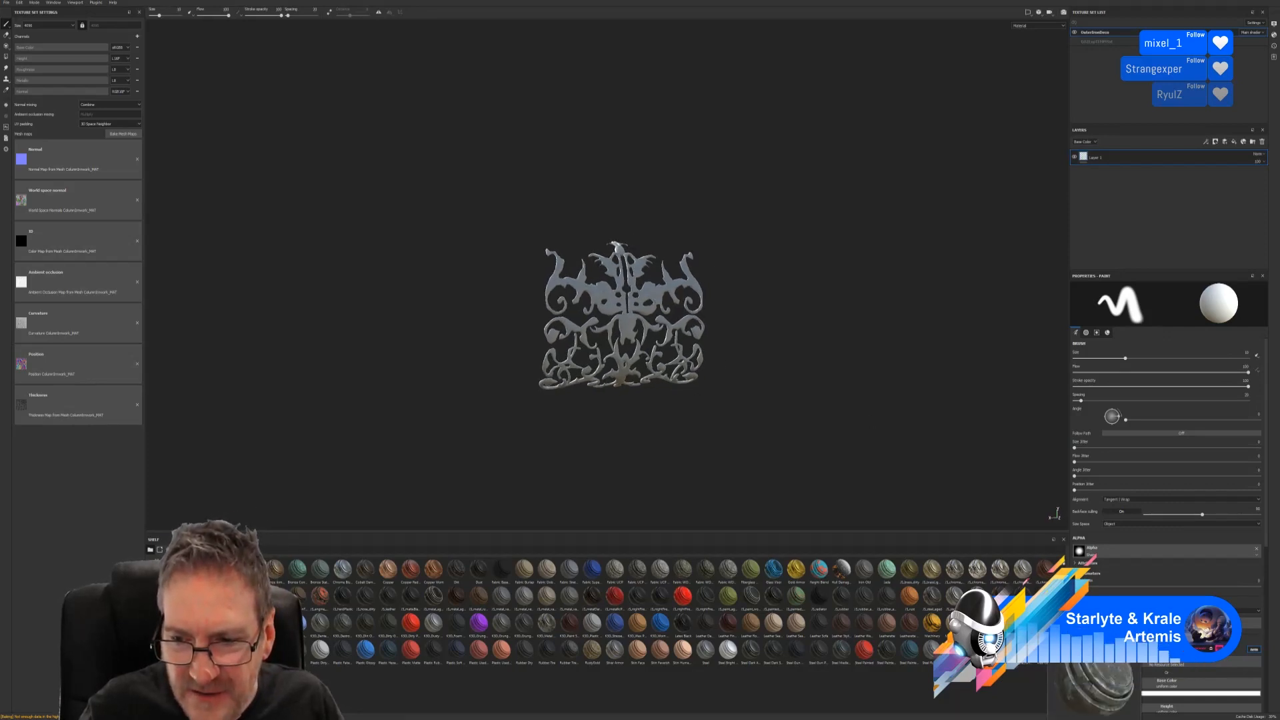
{"action": "left_click_drag", "start_coordinate": [1044, 646], "coordinate": [636, 302]}
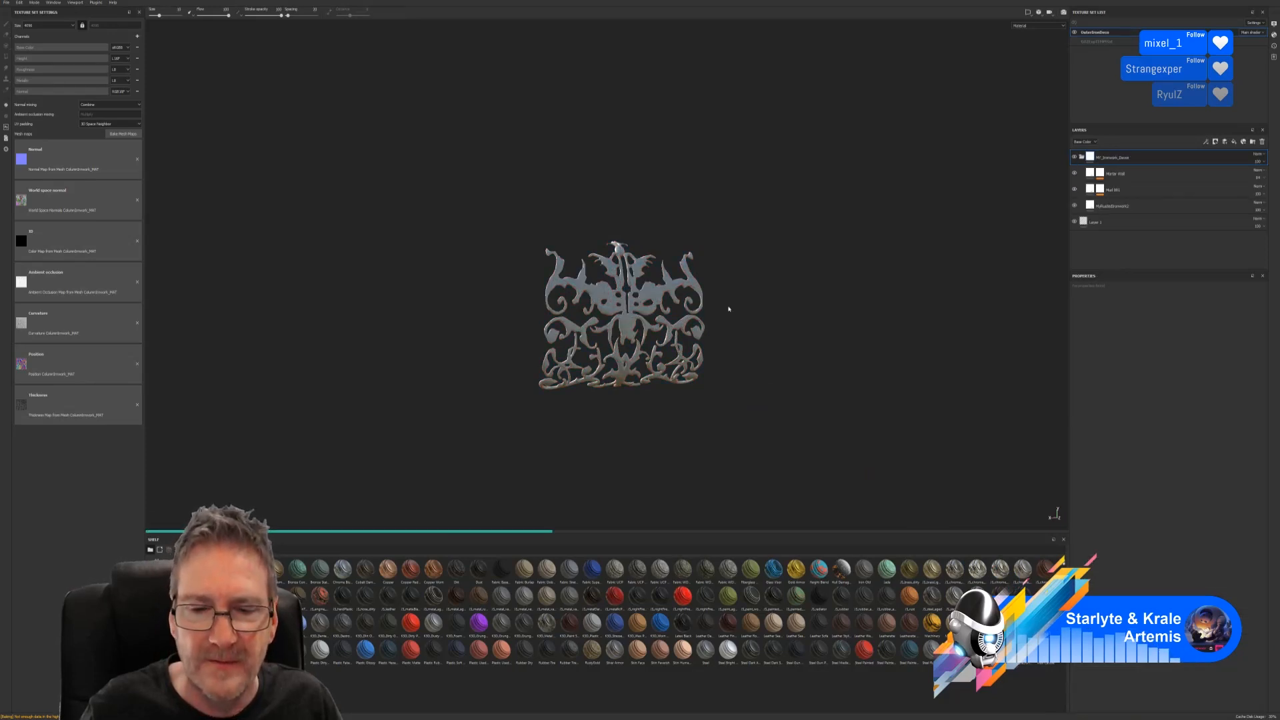
Examine the panel from several angles and distances to check how the smart material covers the ironwork.
{"action": "scroll", "coordinate": [644, 303], "scroll_direction": "up", "scroll_amount": 6}
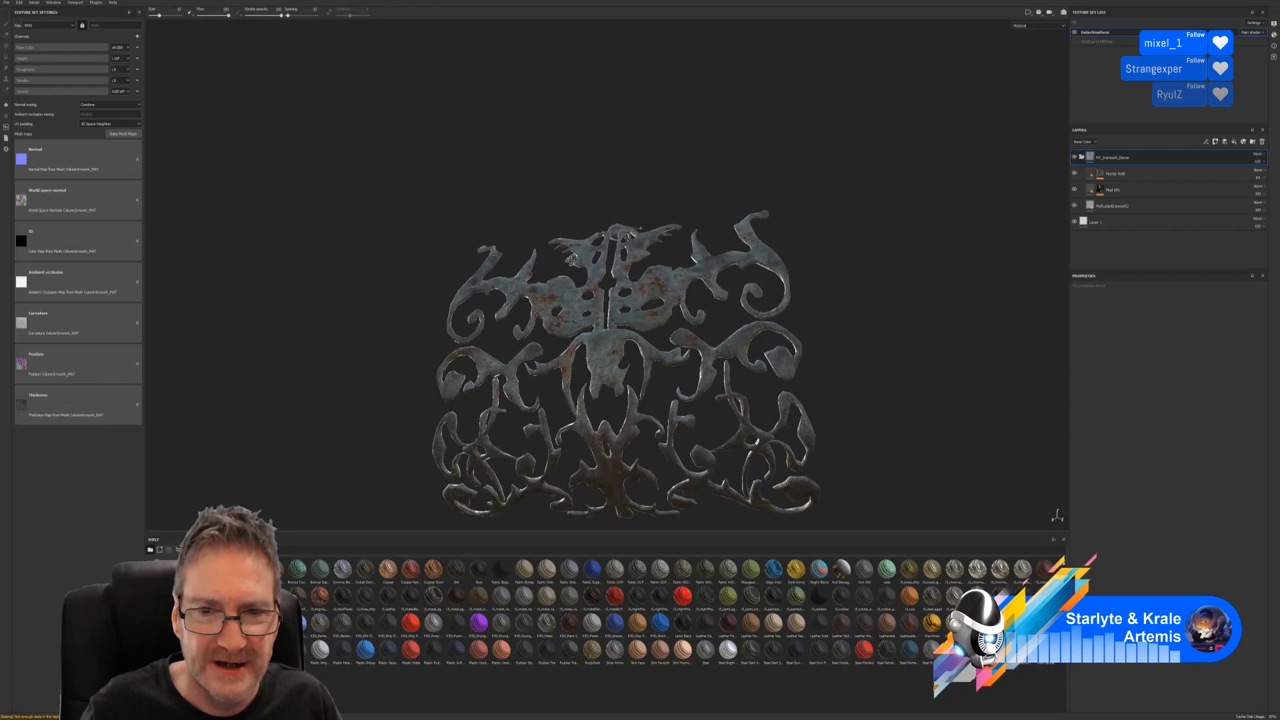
{"action": "left_click_drag", "start_coordinate": [572, 260], "coordinate": [412, 300], "text": "alt"}
{"action": "middle_click_drag", "start_coordinate": [651, 287], "coordinate": [547, 239], "text": "alt"}
{"action": "right_click_drag", "start_coordinate": [549, 255], "coordinate": [549, 271], "text": "alt"}
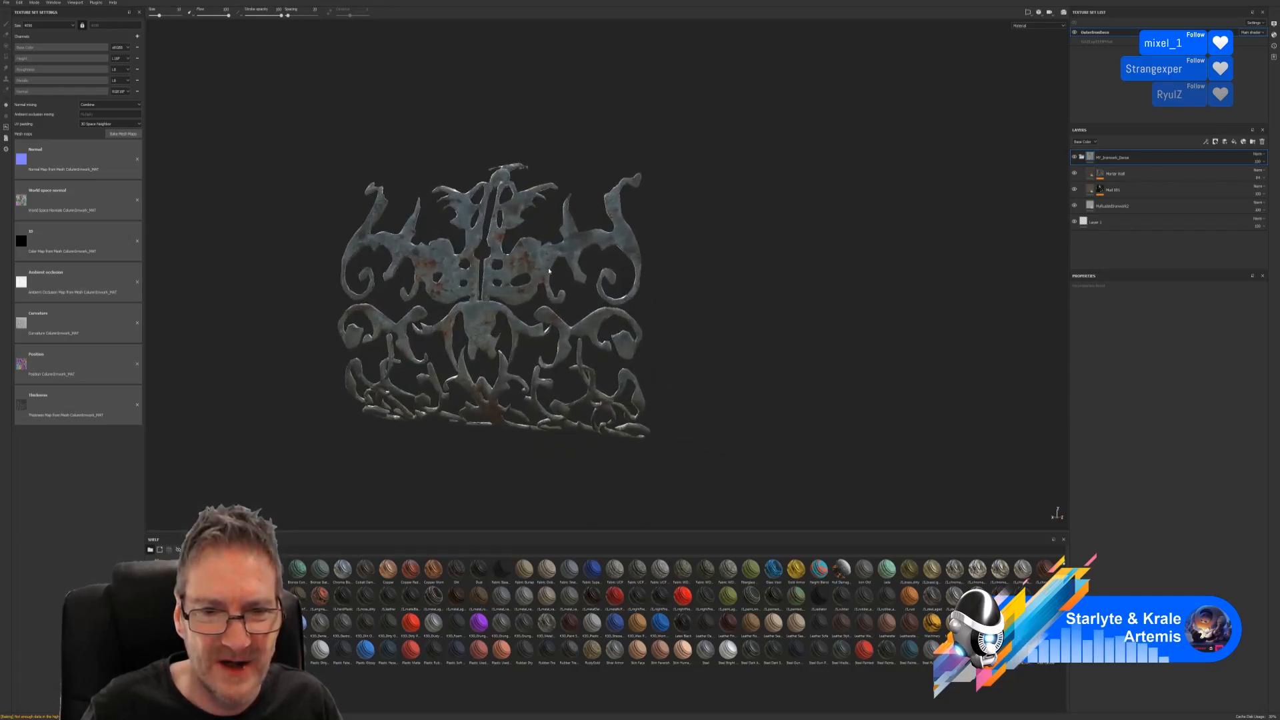
{"action": "left_click_drag", "start_coordinate": [538, 267], "coordinate": [585, 246], "text": "alt"}
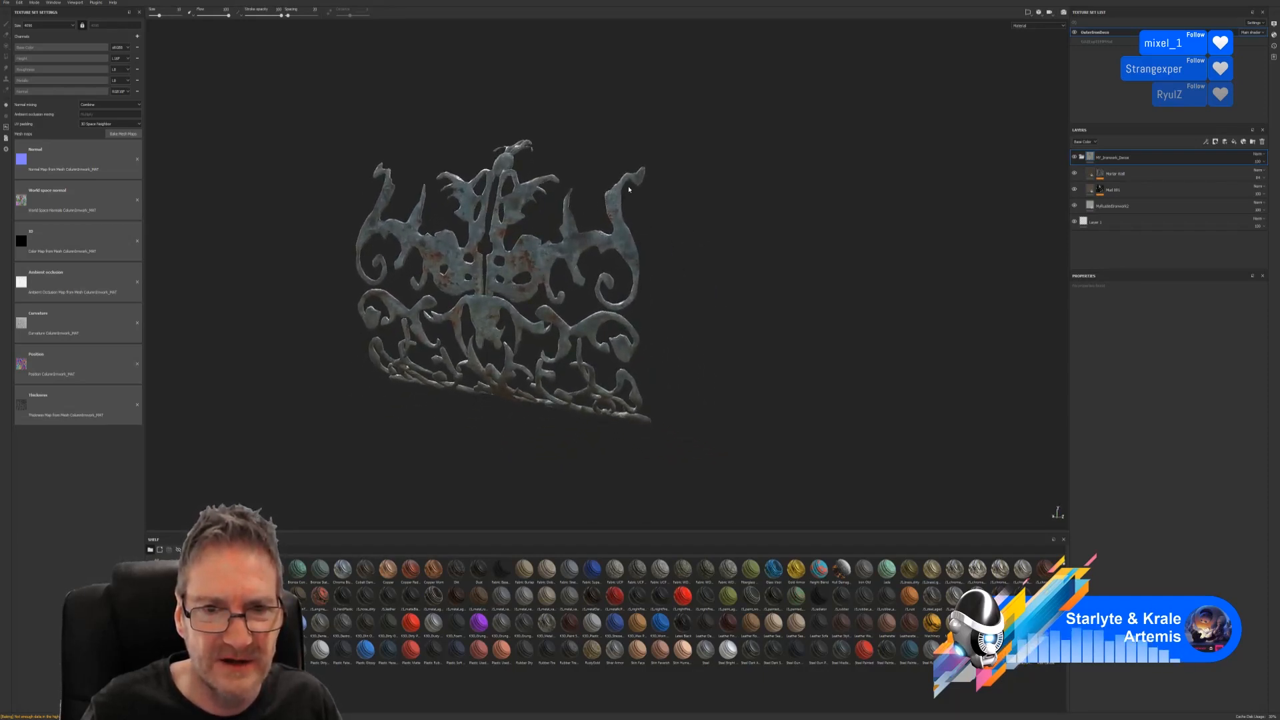
{"action": "right_click_drag", "start_coordinate": [501, 268], "coordinate": [498, 315], "text": "alt"}
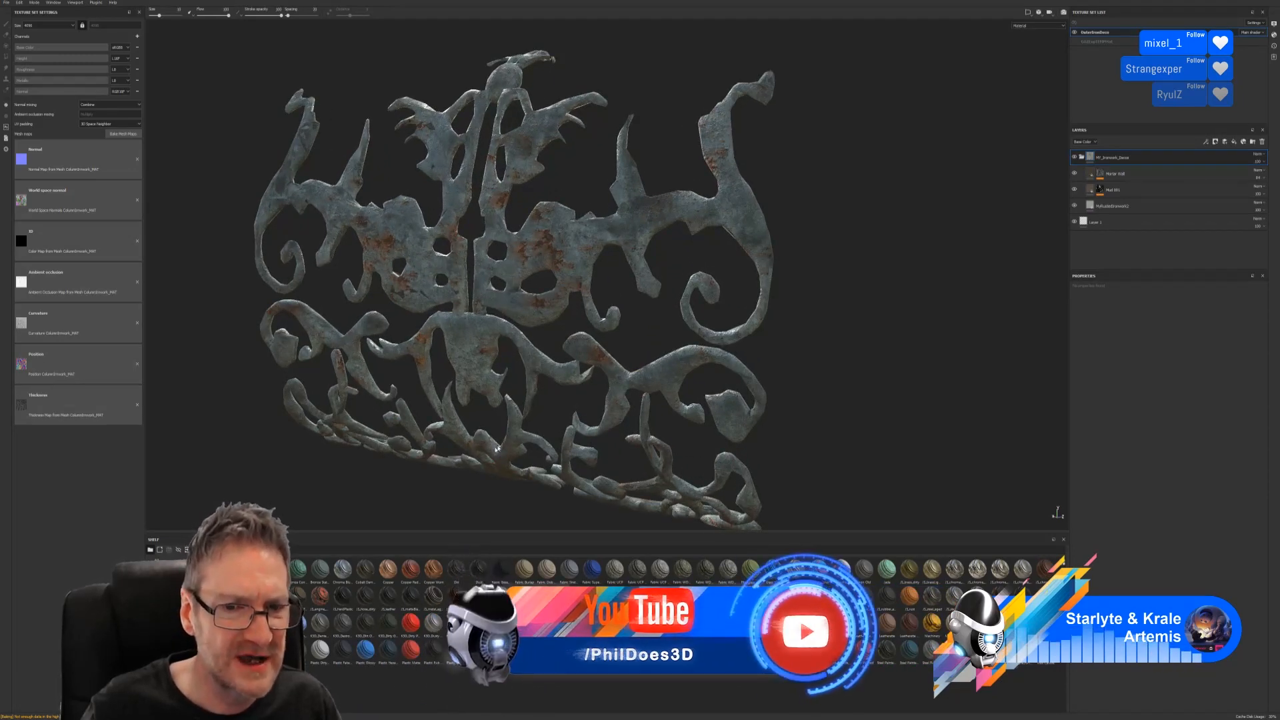
{"action": "right_click_drag", "start_coordinate": [496, 448], "coordinate": [571, 332], "text": "alt"}
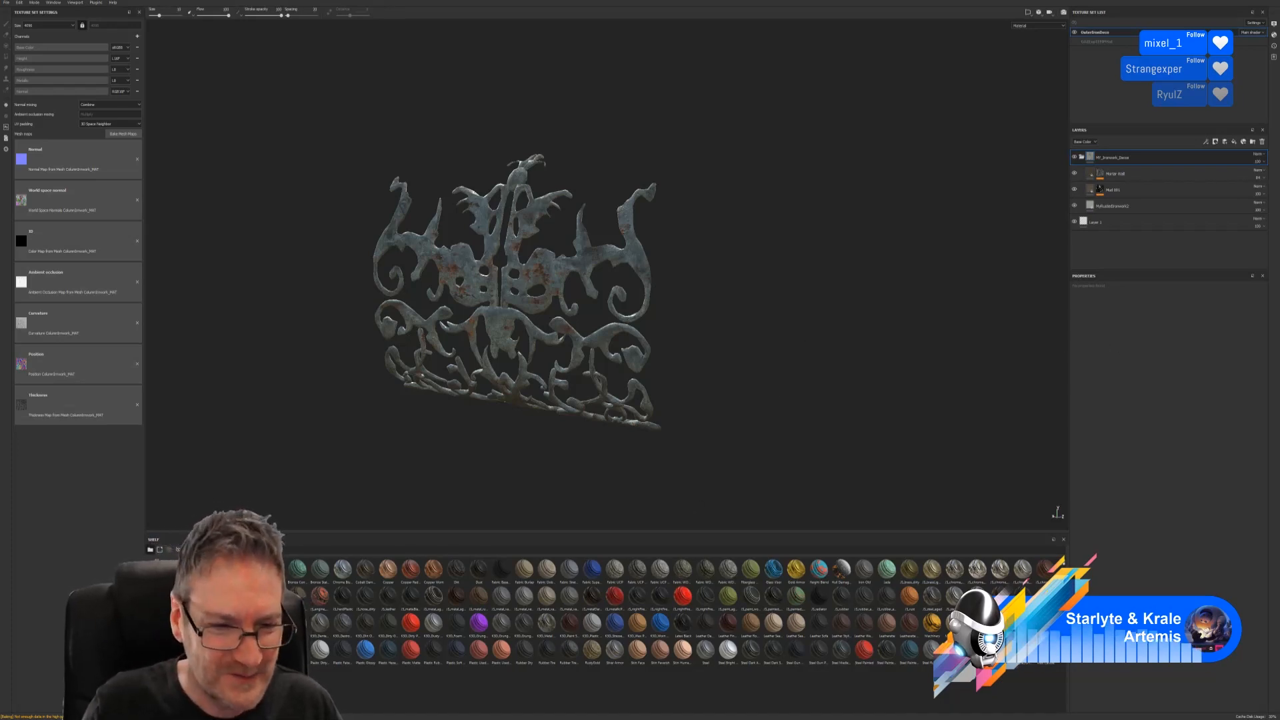
Delete the empty Layer 1 beneath the My_Ironwork_Deco folder.
{"action": "left_click", "coordinate": [164, 651]}
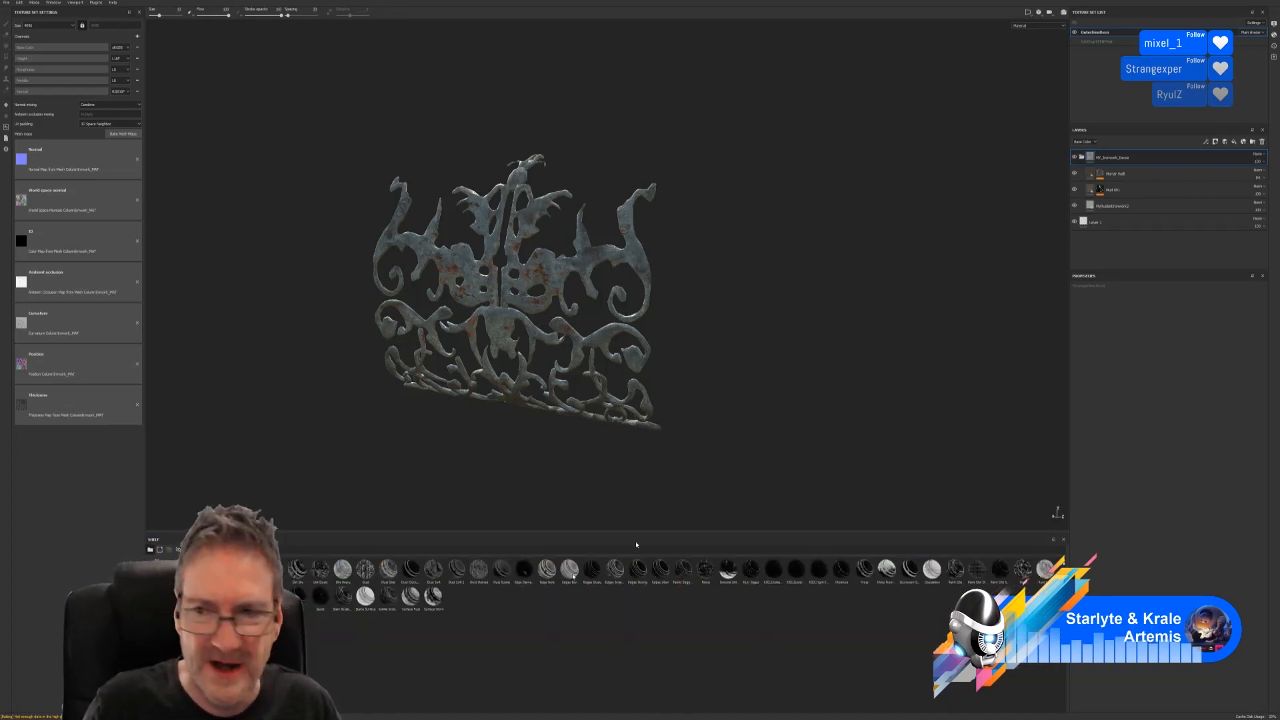
{"action": "left_click", "coordinate": [1073, 206]}
{"action": "left_click", "coordinate": [1073, 206]}
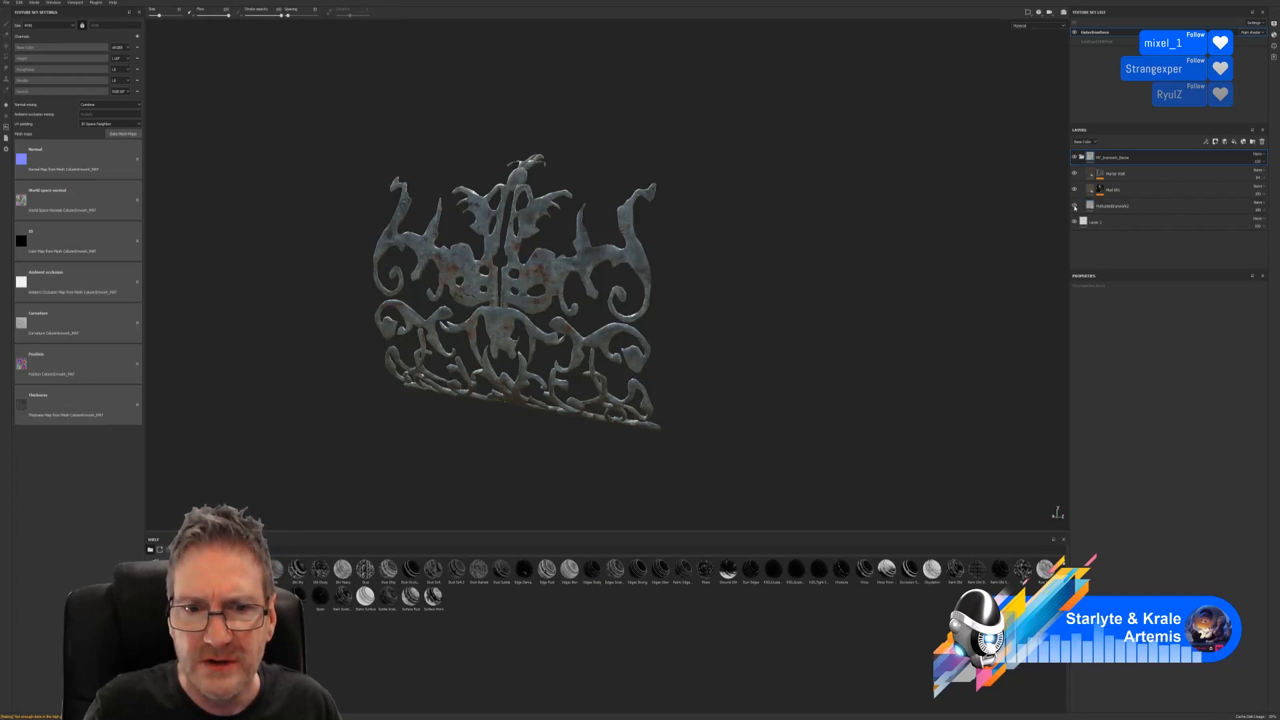
{"action": "left_click", "coordinate": [1120, 206]}
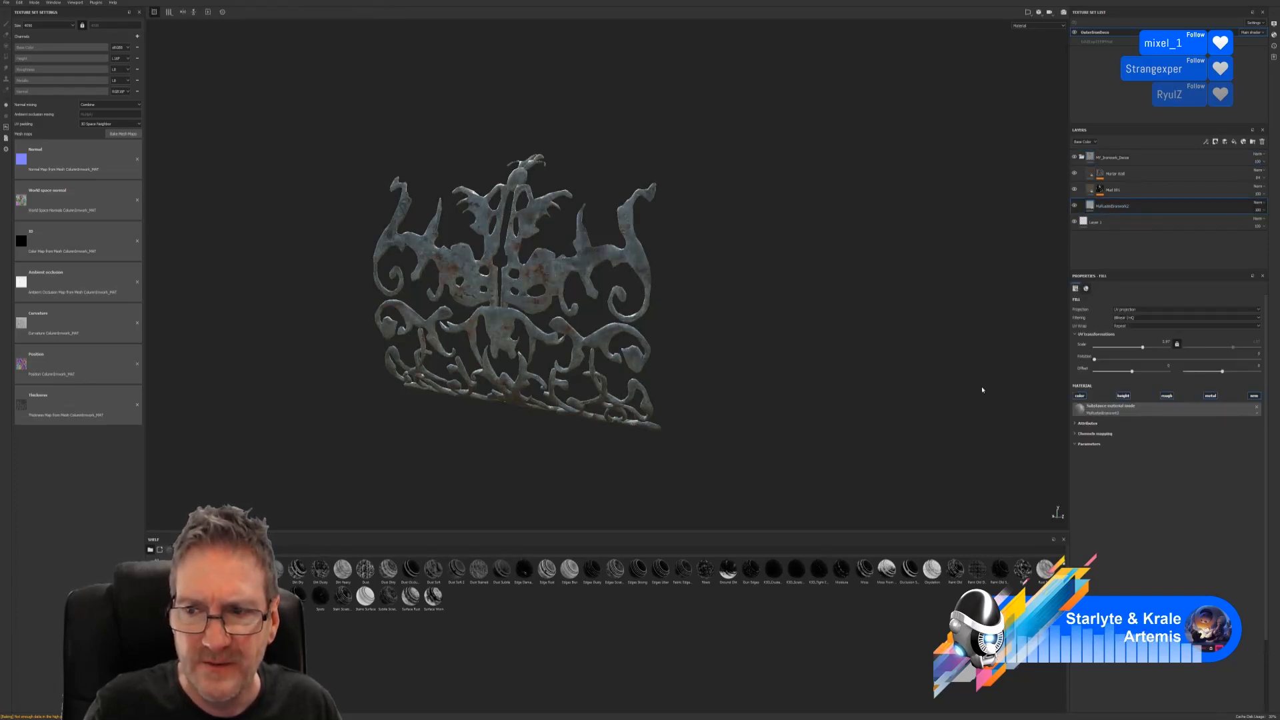
{"action": "left_click", "coordinate": [1141, 221]}
{"action": "key", "text": "Delete"}
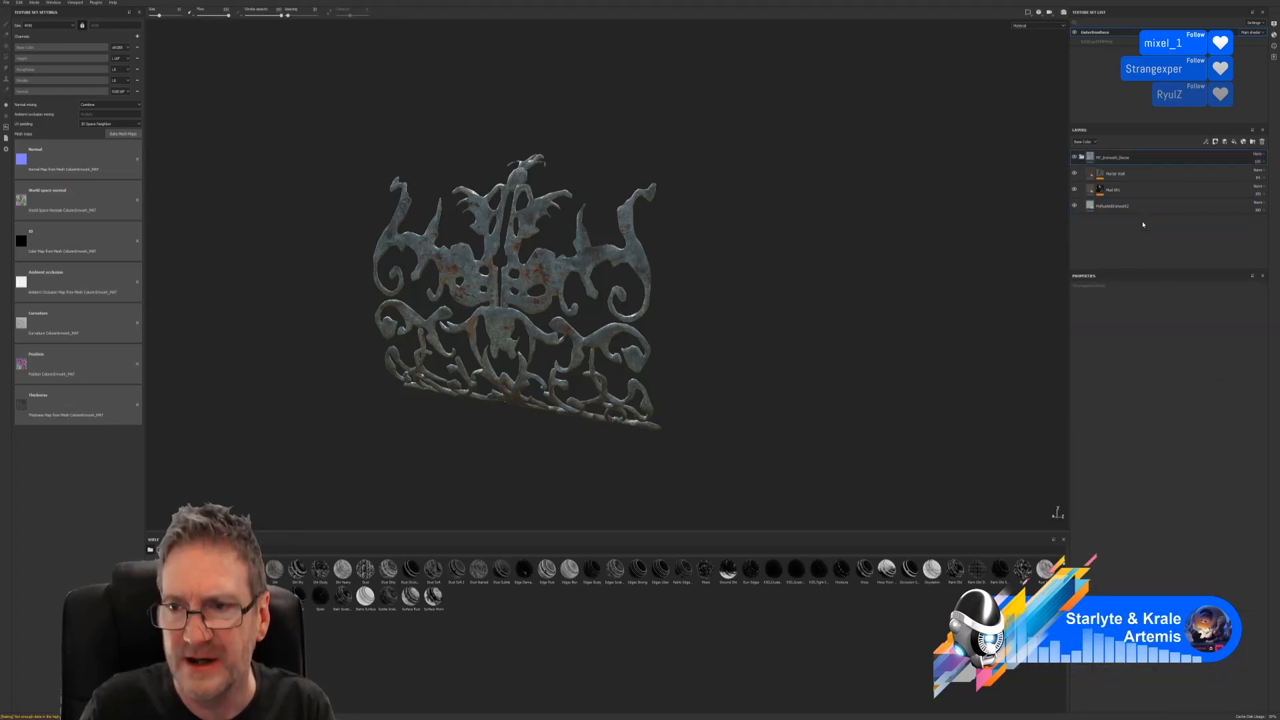
Hide the two upper layers in the My_Ironwork_Deco folder, leaving only the bottom rusty metal layer shown.
{"action": "left_click", "coordinate": [1086, 192]}
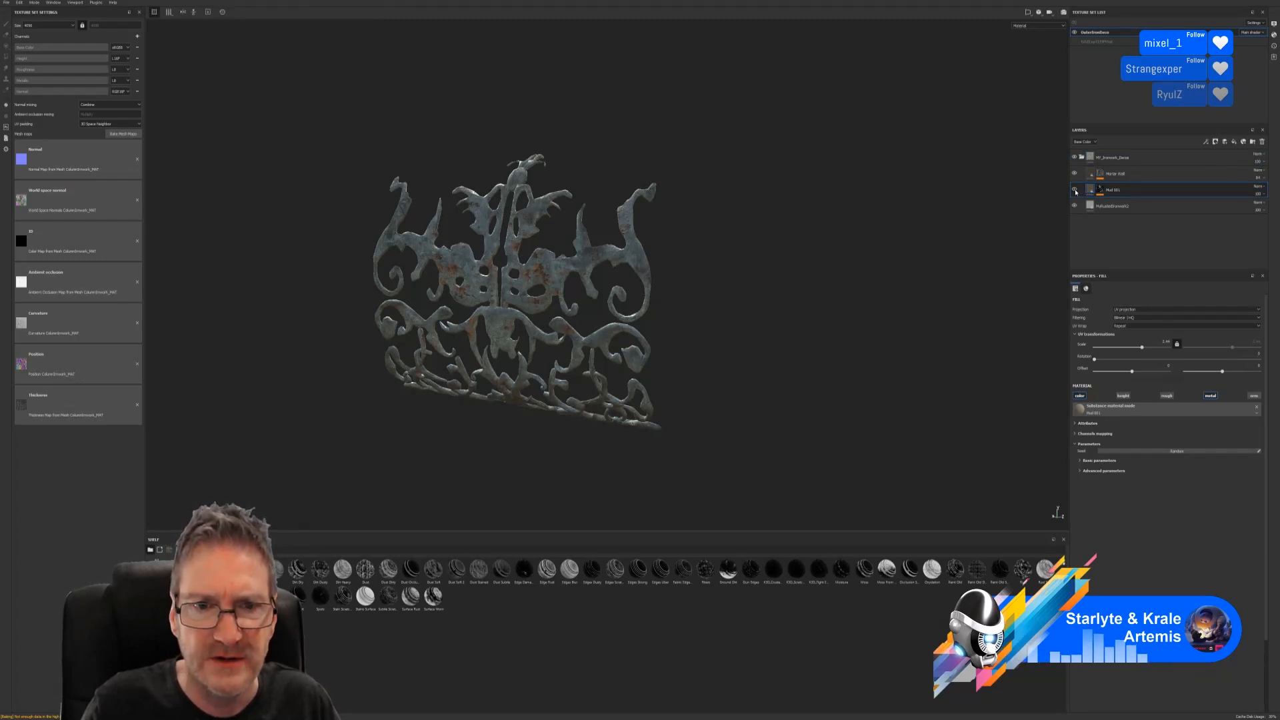
{"action": "mouse_move", "coordinate": [860, 265]}
{"action": "left_mouse_down", "text": "alt"}
{"action": "mouse_move", "coordinate": [889, 332]}
{"action": "mouse_move", "coordinate": [807, 304]}
{"action": "mouse_move", "coordinate": [852, 277]}
{"action": "left_mouse_up", "text": "alt"}
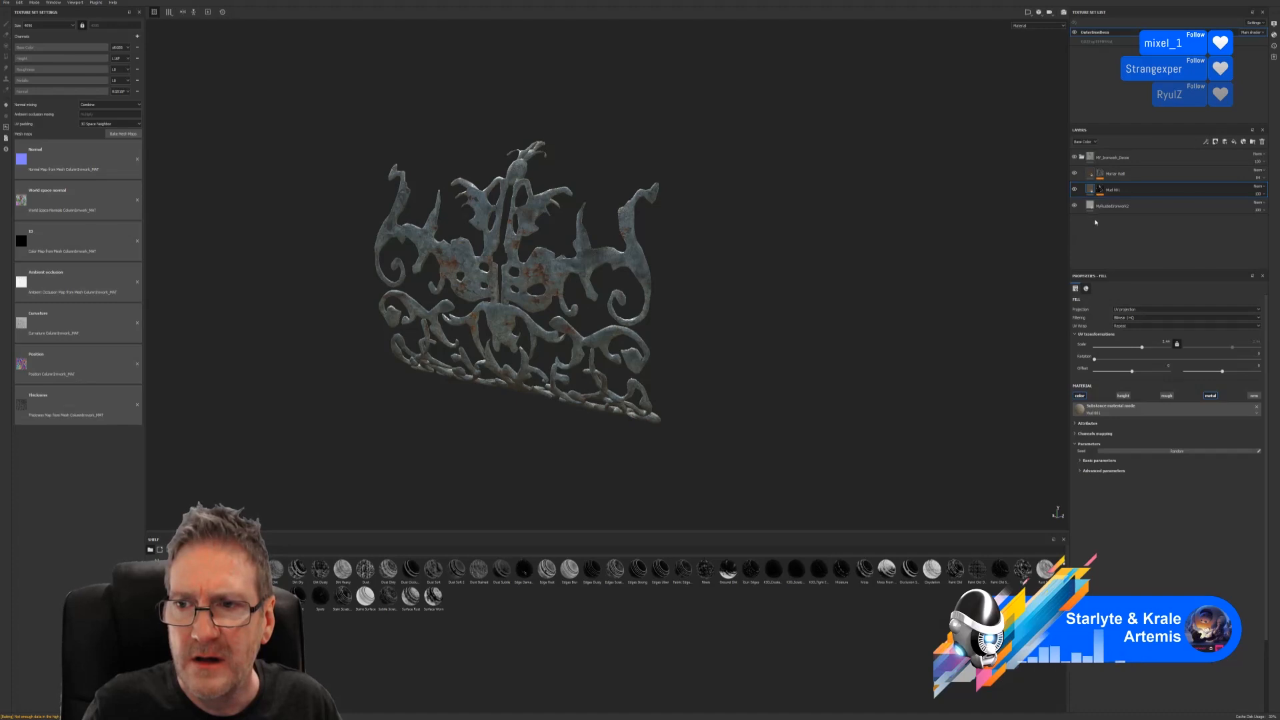
{"action": "left_click_drag", "start_coordinate": [756, 268], "coordinate": [725, 202], "text": "alt"}
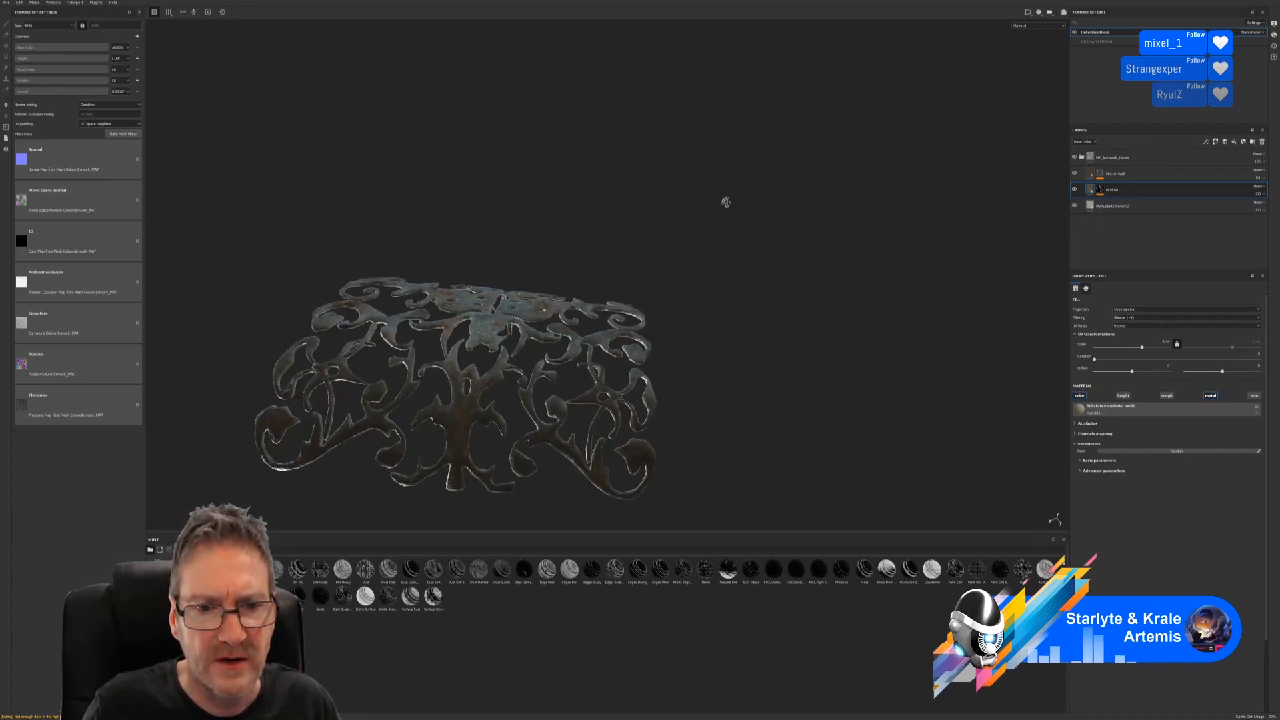
{"action": "left_click", "coordinate": [1076, 173]}
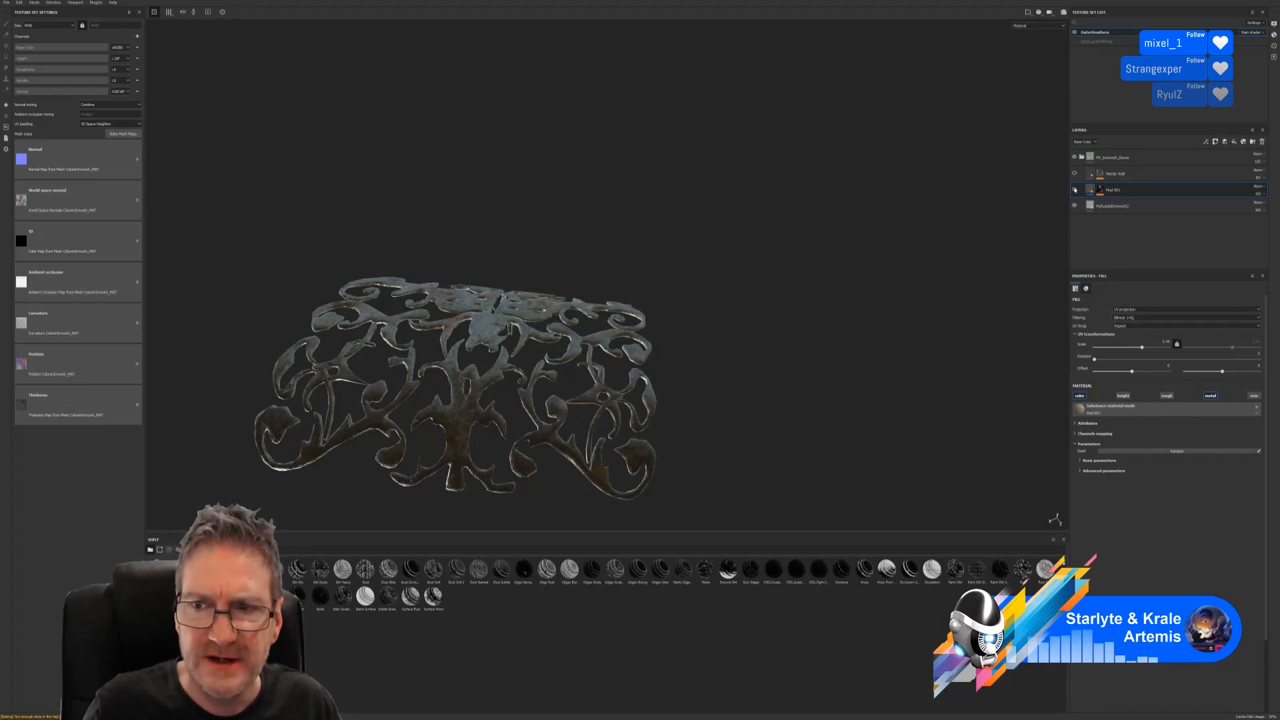
{"action": "left_click", "coordinate": [1074, 190]}
{"action": "left_click", "coordinate": [1074, 189]}
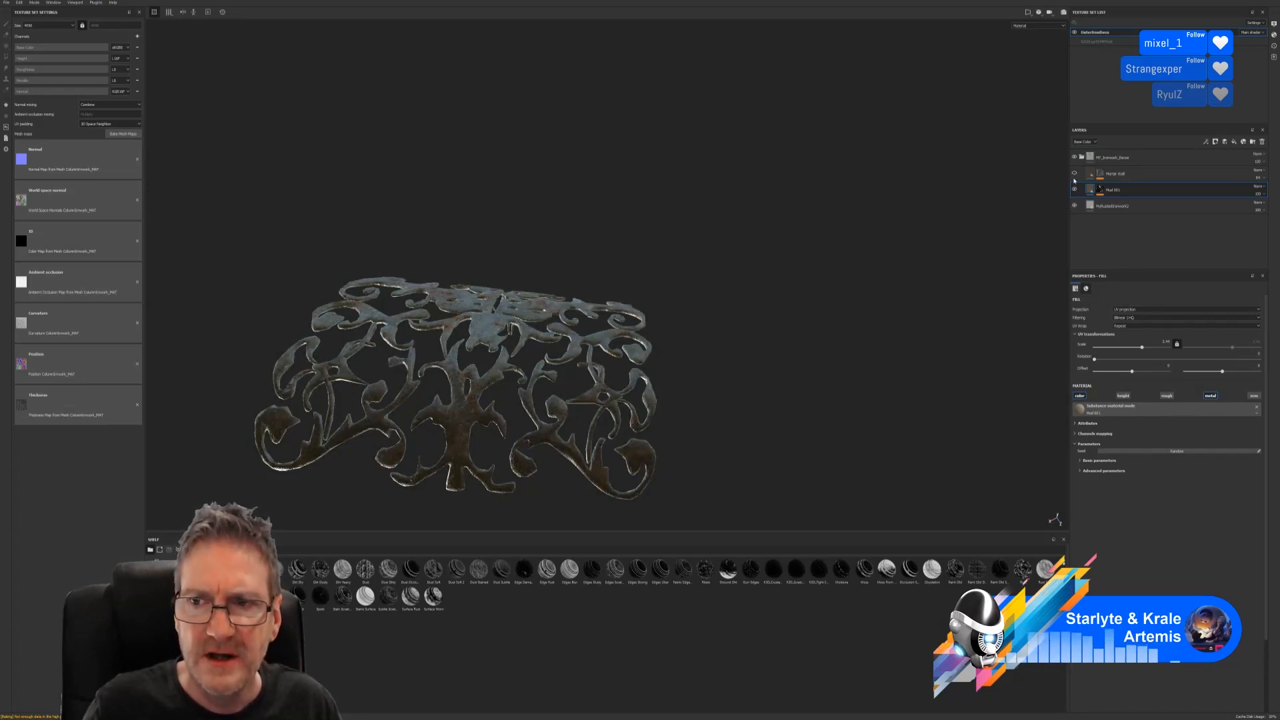
{"action": "left_click", "coordinate": [1111, 207]}
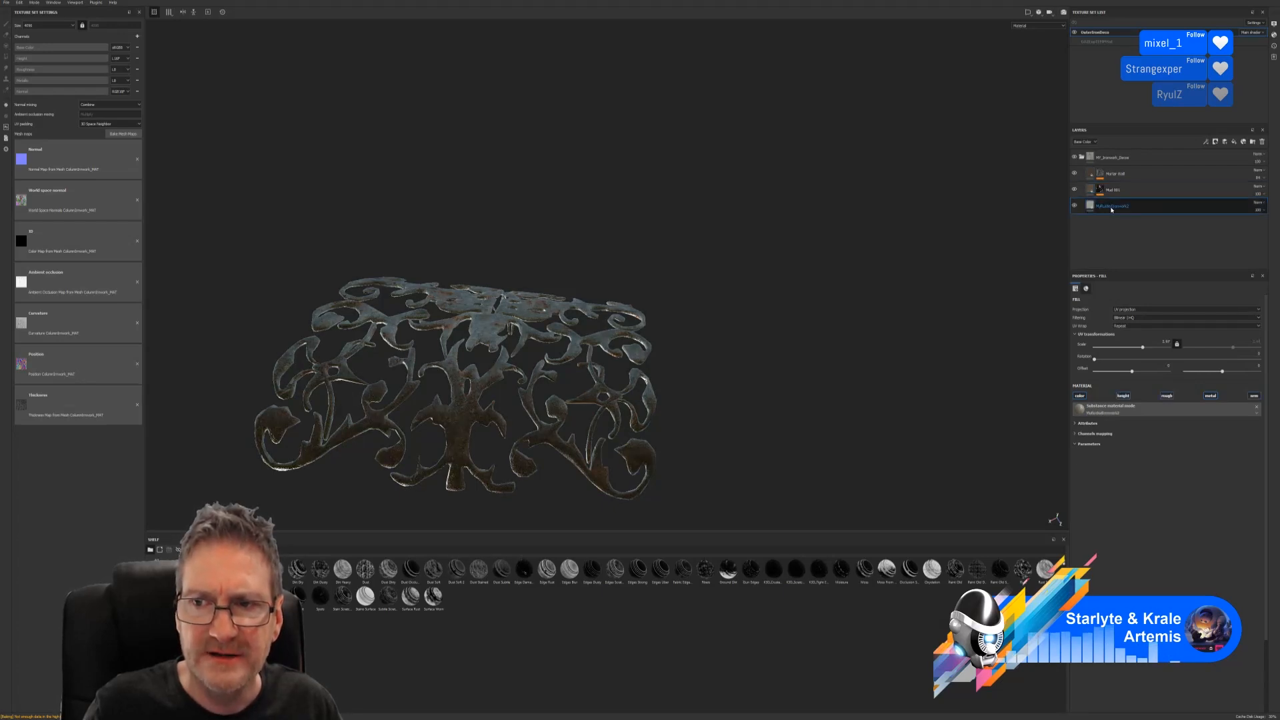
{"action": "left_click", "coordinate": [1074, 190]}
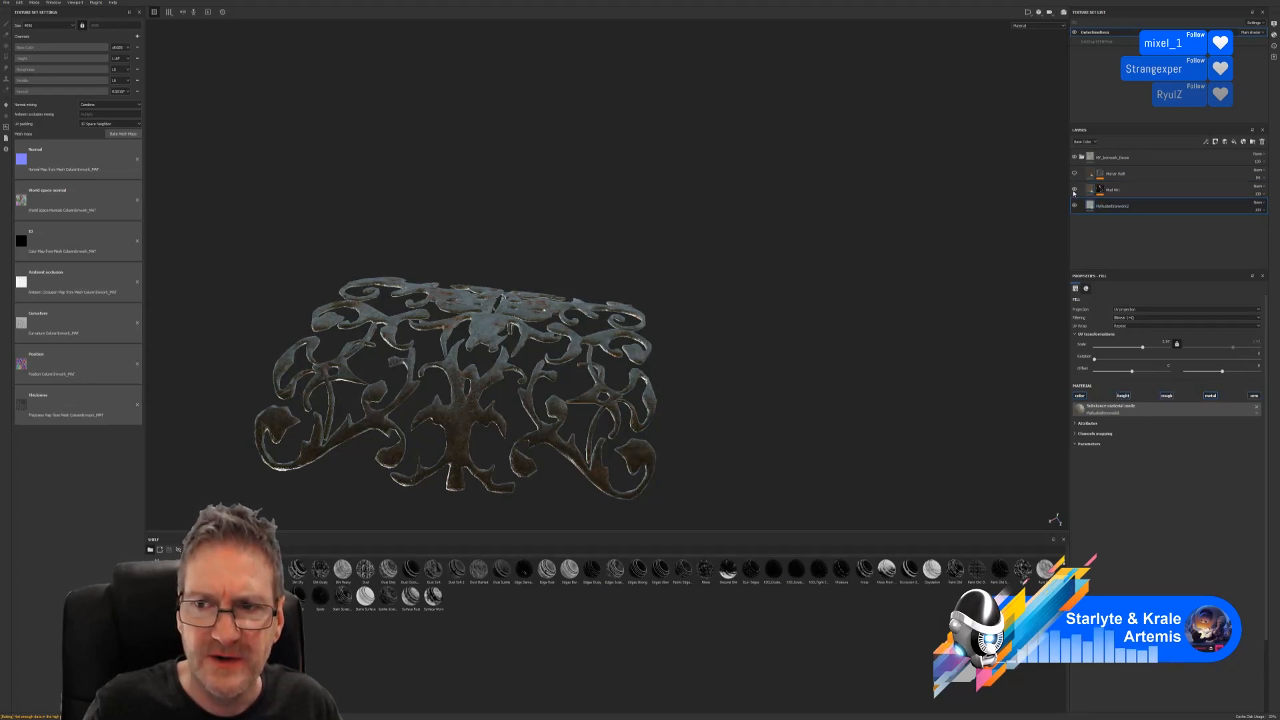
Compare the panel with the bottom rusty metal layer shown and hidden, and examine its coverage on the scrollwork.
{"action": "left_click", "coordinate": [1074, 206]}
{"action": "left_click", "coordinate": [1074, 206]}
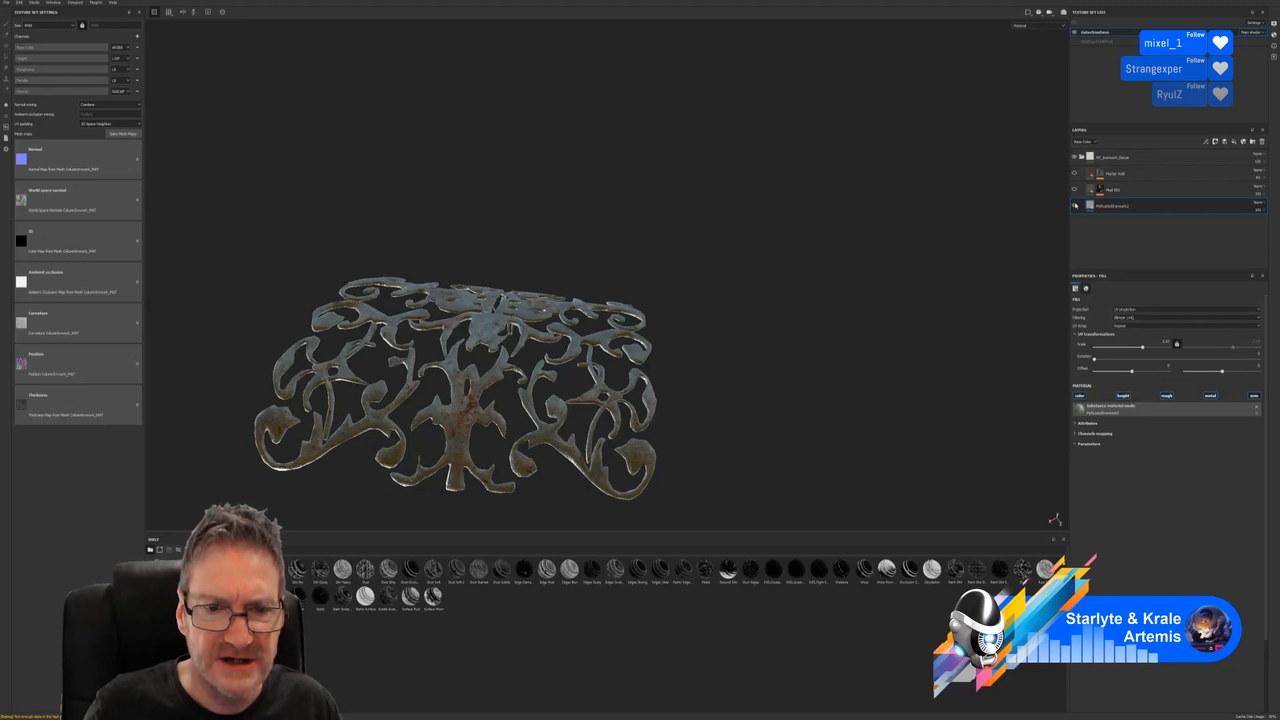
{"action": "left_click", "coordinate": [1074, 206]}
{"action": "left_click", "coordinate": [1075, 206]}
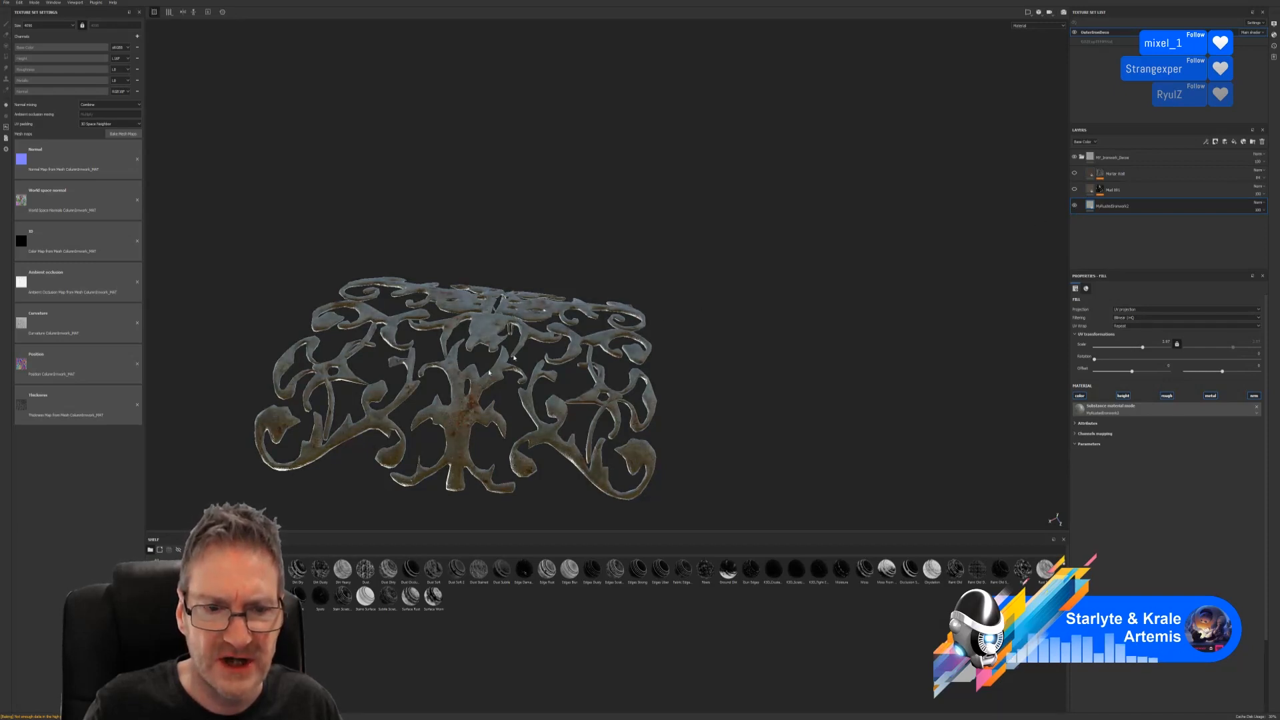
{"action": "left_click_drag", "start_coordinate": [513, 357], "coordinate": [534, 369], "text": "alt"}
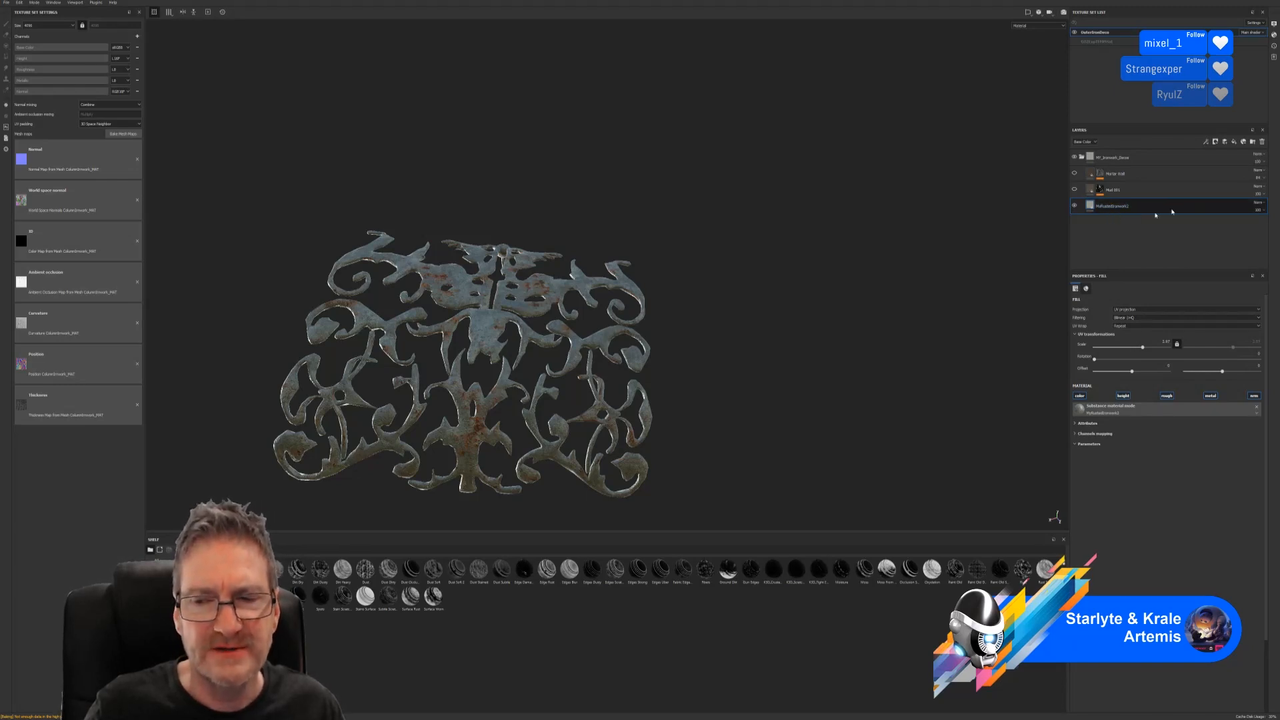
{"action": "double_click", "coordinate": [1121, 206]}
{"action": "left_click", "coordinate": [1057, 218]}
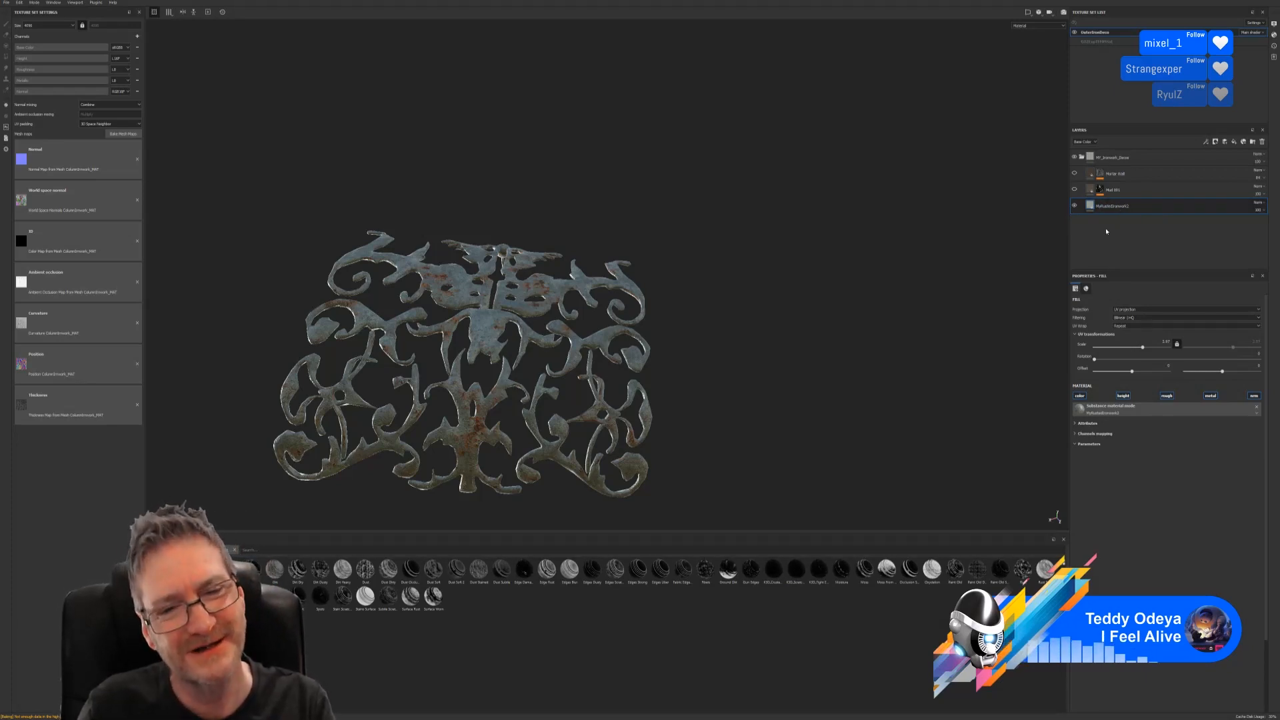
{"action": "mouse_move", "coordinate": [543, 326]}
{"action": "left_mouse_down", "text": "alt"}
{"action": "mouse_move", "coordinate": [541, 240]}
{"action": "mouse_move", "coordinate": [543, 321]}
{"action": "left_mouse_up", "text": "alt"}
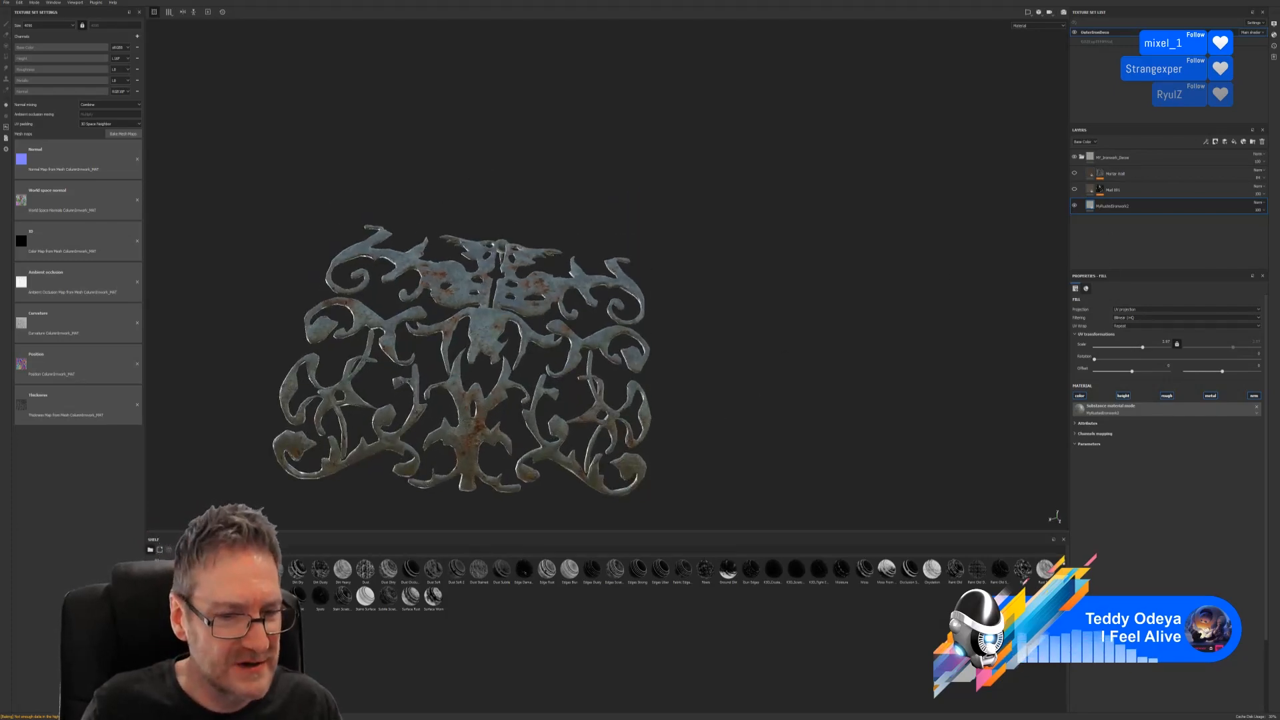
Find a dark brown metal base material in the material library and add it as a fill layer below the My_Ironwork_Deco folder.
{"action": "left_click", "coordinate": [162, 643]}
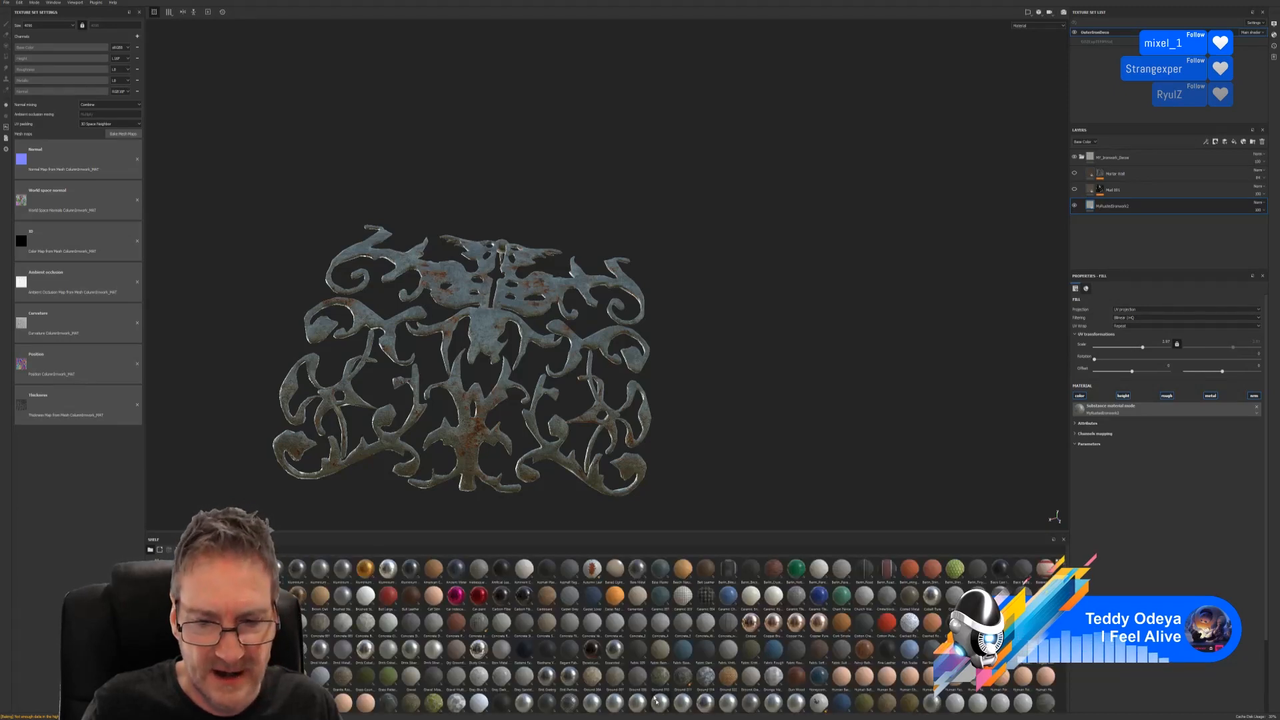
{"action": "scroll", "coordinate": [888, 632], "scroll_direction": "down", "scroll_amount": 3}
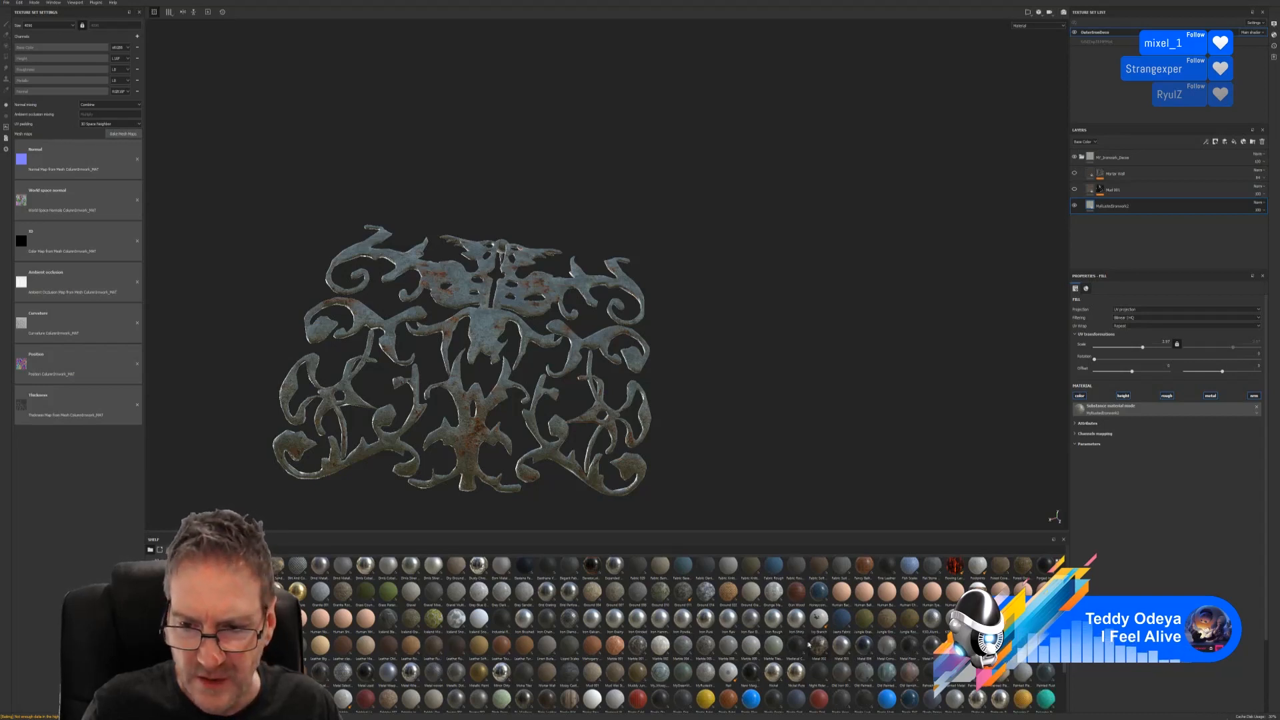
{"action": "mouse_move", "coordinate": [811, 645]}
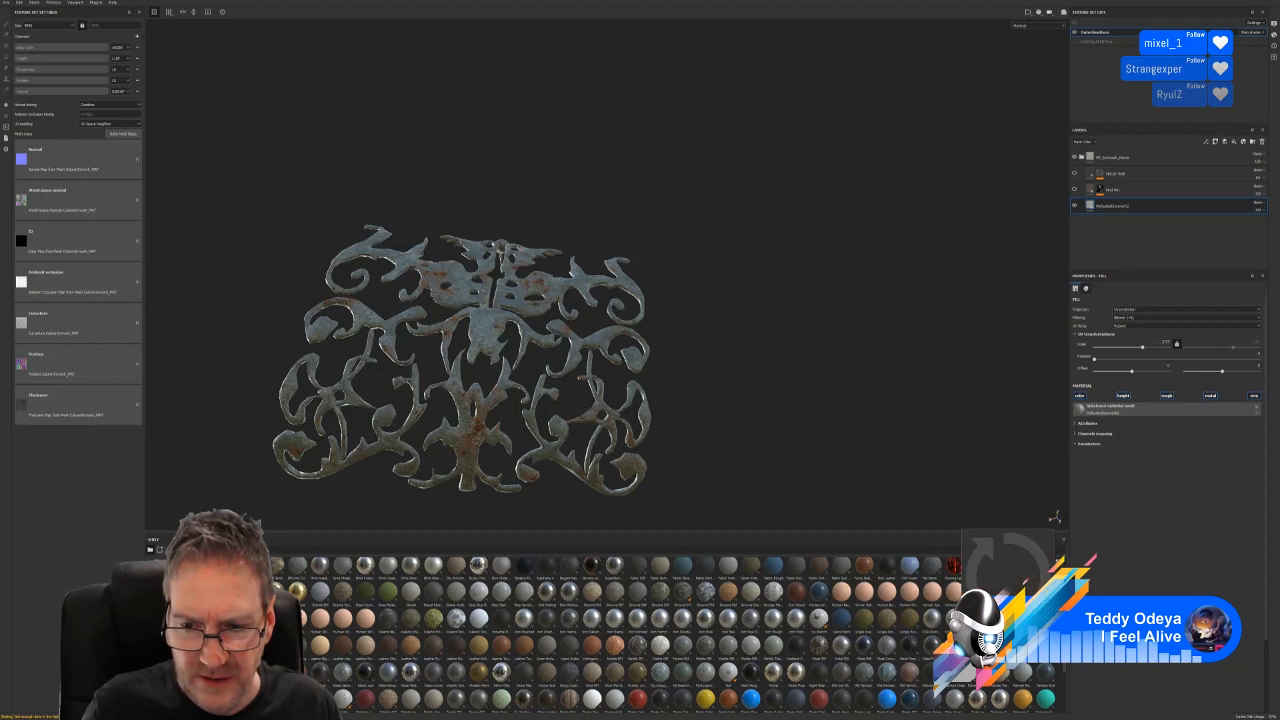
{"action": "mouse_move", "coordinate": [1004, 647]}
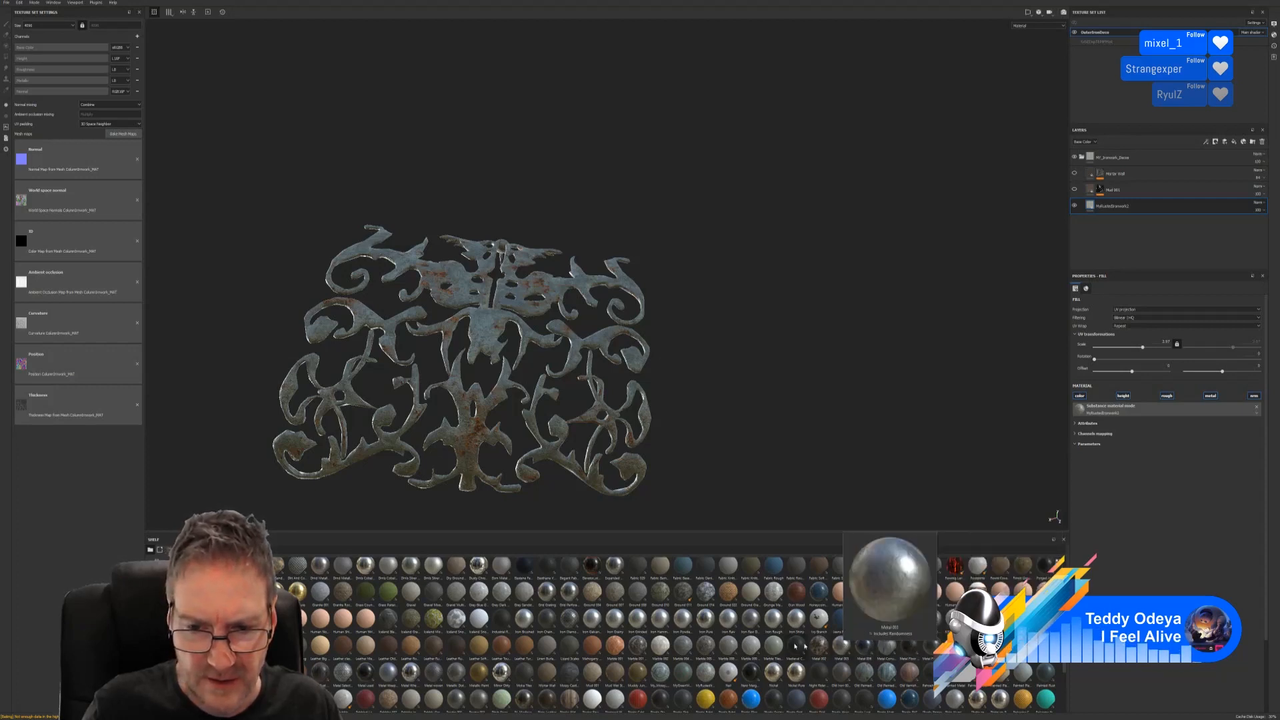
{"action": "scroll", "coordinate": [774, 647], "scroll_direction": "down", "scroll_amount": 3}
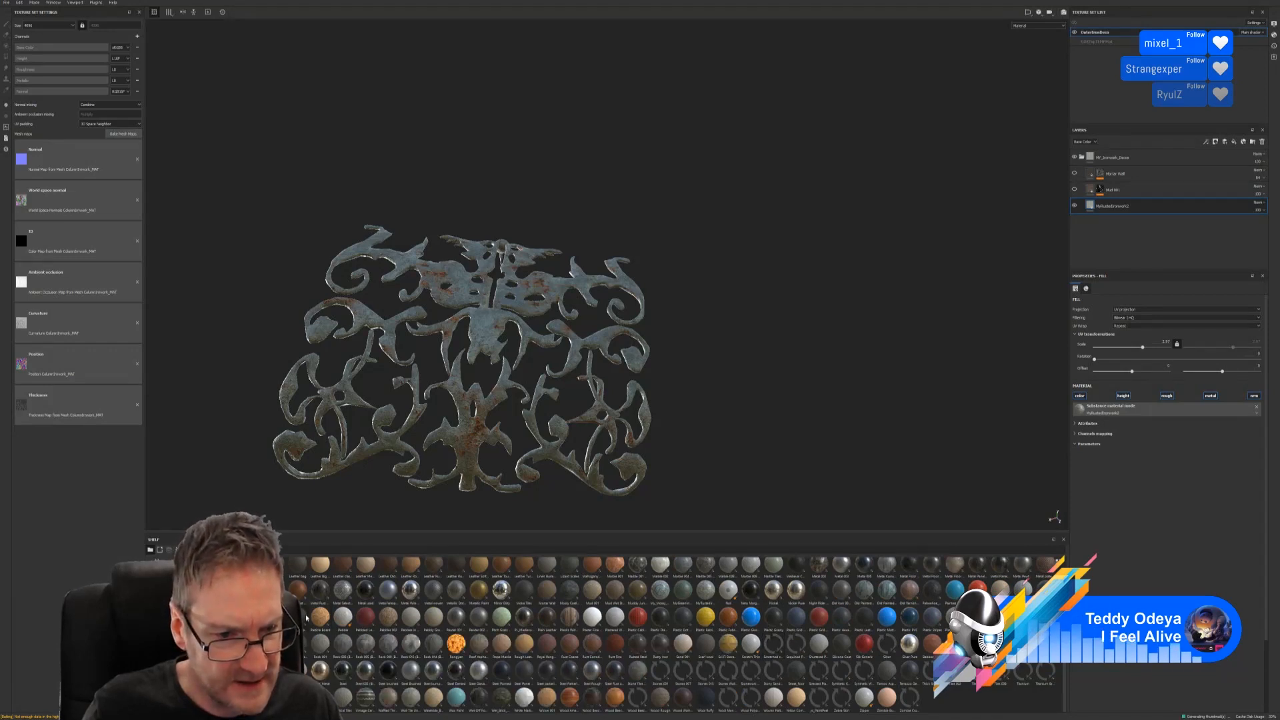
{"action": "mouse_move", "coordinate": [320, 600]}
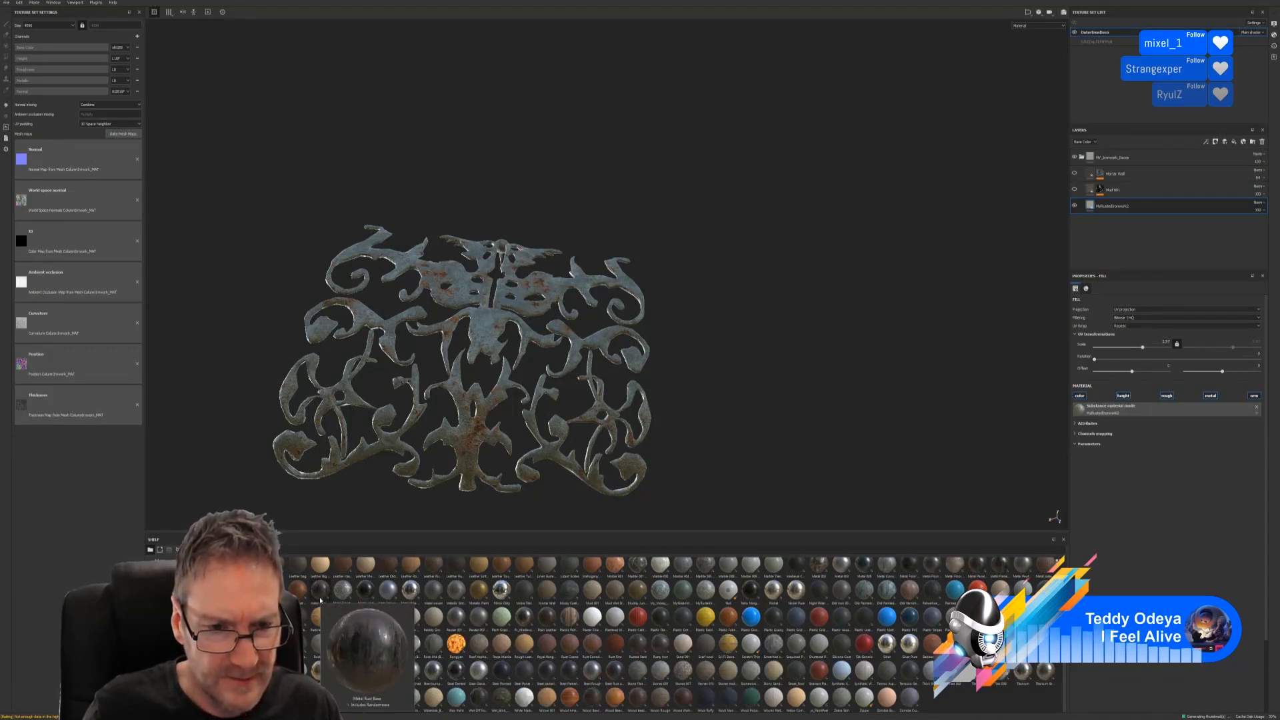
{"action": "left_click_drag", "start_coordinate": [320, 600], "coordinate": [1111, 253]}
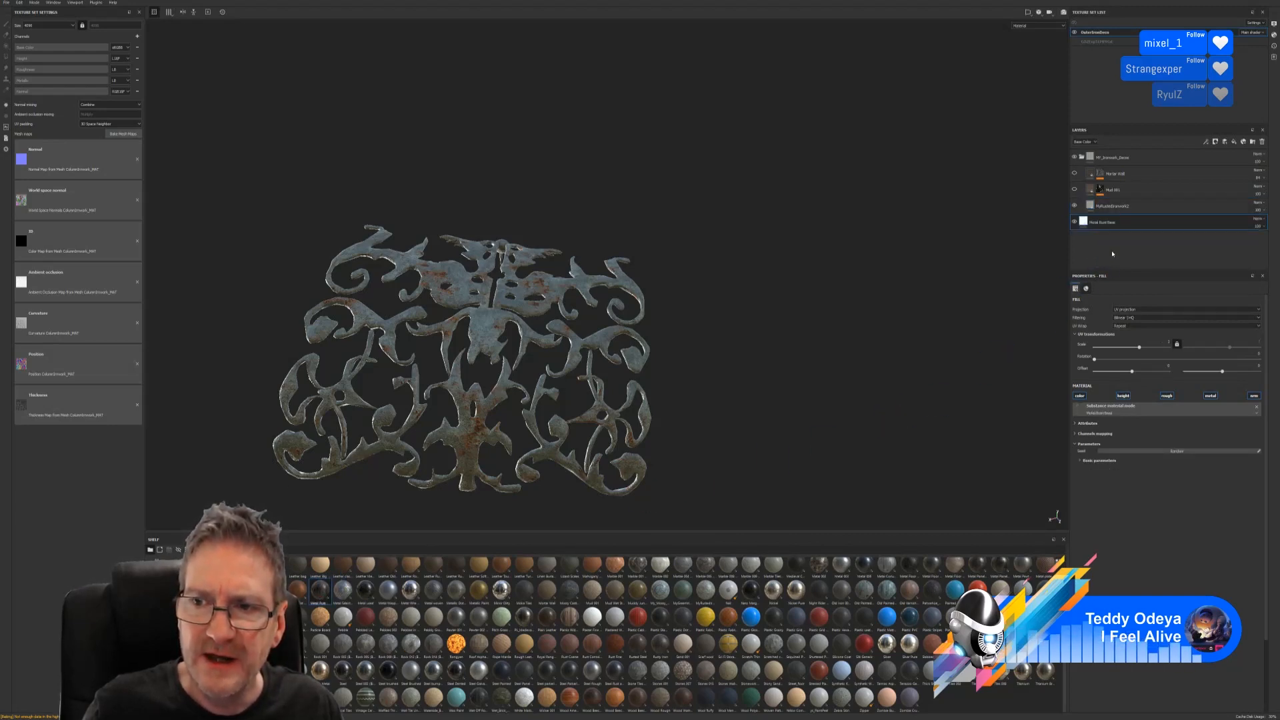
Increase the UV scale of the dark metal fill layer with the rusty metal layer temporarily hidden, and reselect the rusty metal layer.
{"action": "left_click", "coordinate": [1075, 206]}
{"action": "left_click_drag", "start_coordinate": [589, 285], "coordinate": [611, 233], "text": "alt"}
{"action": "scroll", "coordinate": [514, 346], "scroll_direction": "up", "scroll_amount": 4}
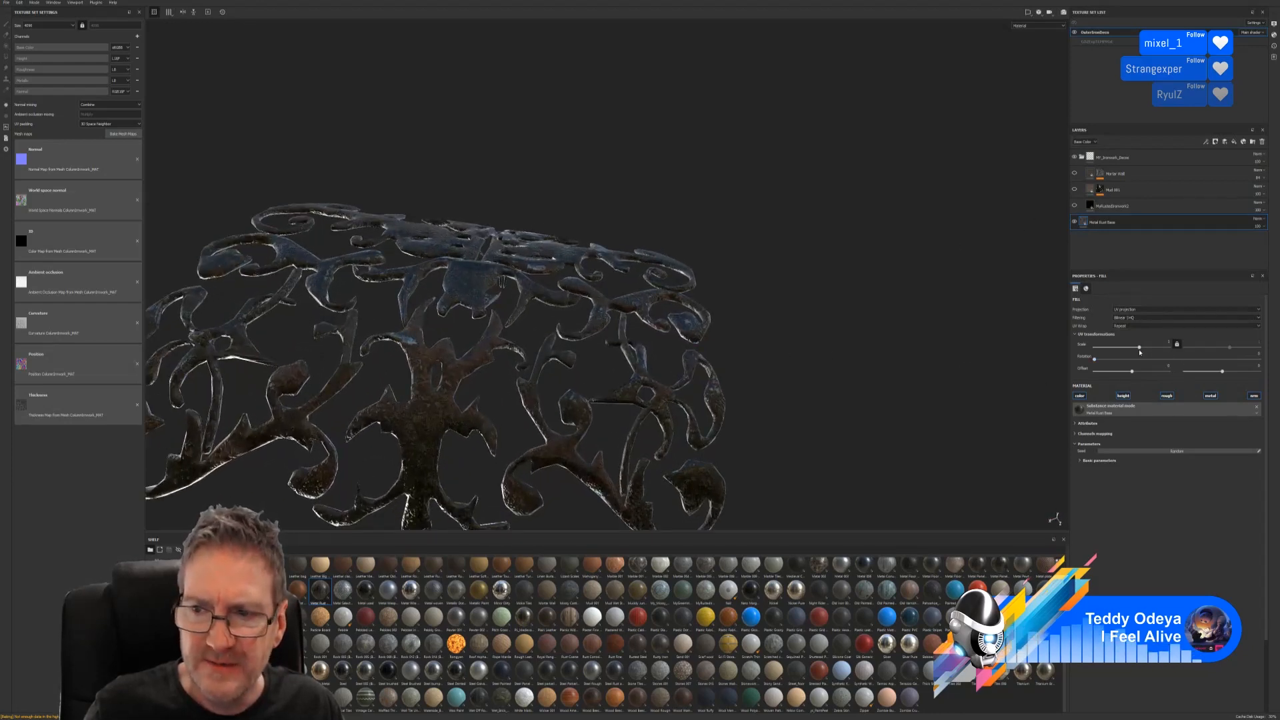
{"action": "left_click_drag", "start_coordinate": [1139, 351], "coordinate": [1145, 349]}
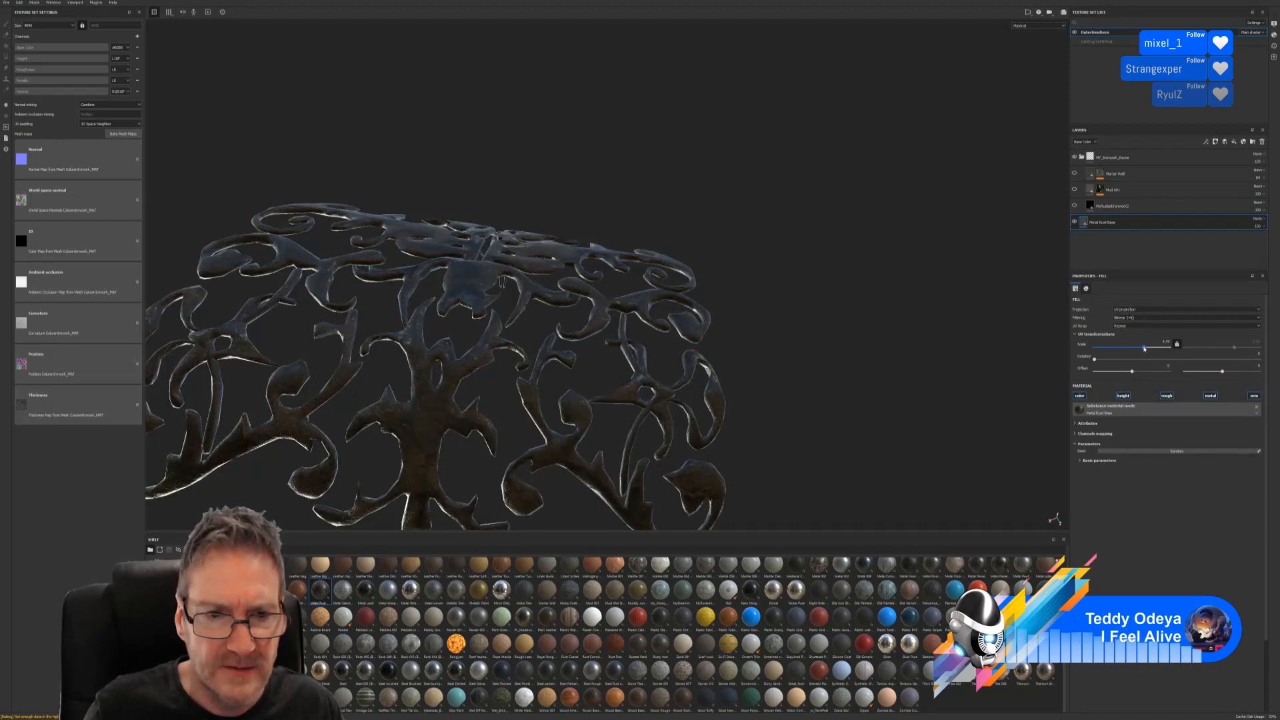
{"action": "left_click_drag", "start_coordinate": [613, 520], "coordinate": [553, 426], "text": "alt"}
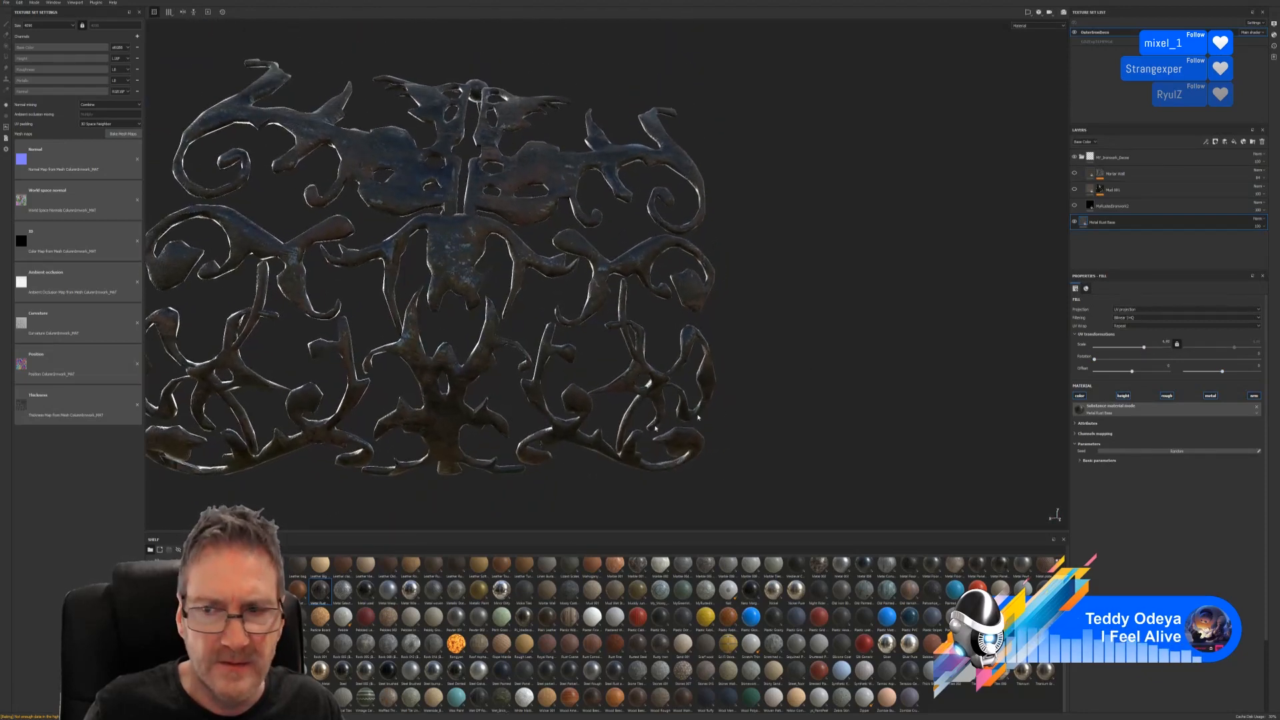
{"action": "left_click", "coordinate": [1074, 206]}
{"action": "left_click", "coordinate": [1112, 207]}
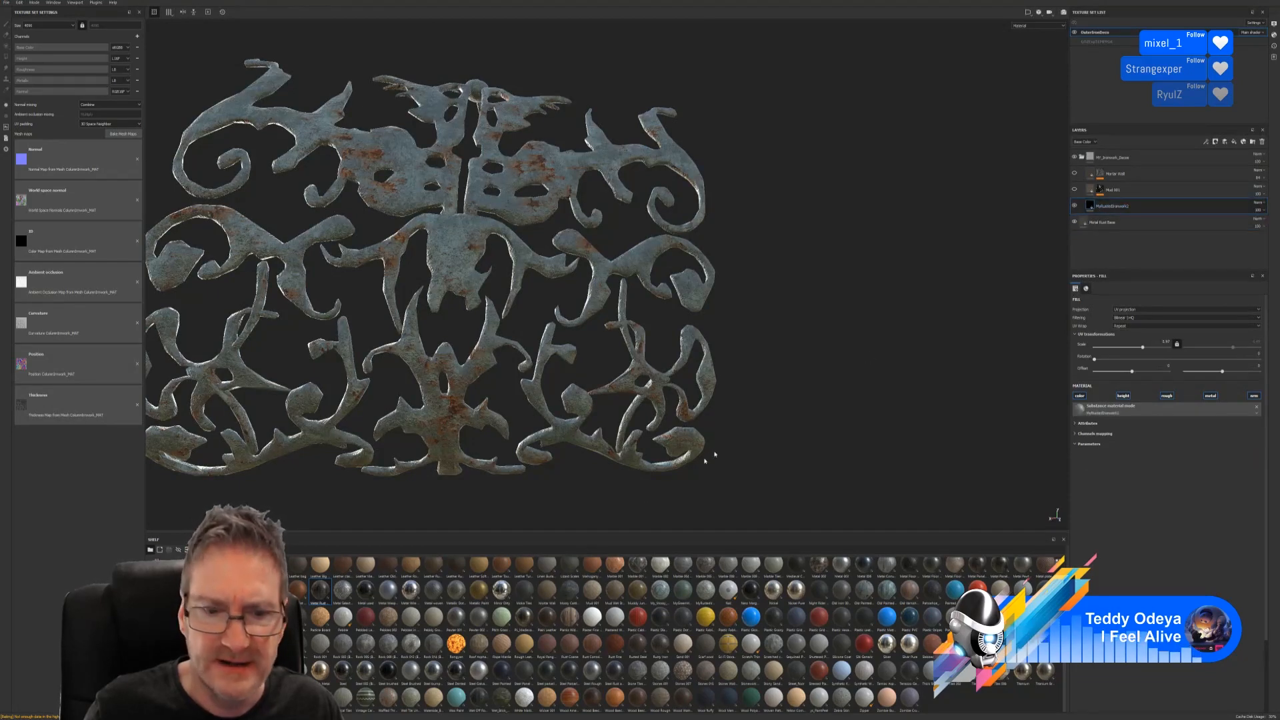
Find the Surface Worn smart mask in the library and apply it to the bottom rusty metal layer in the My_Ironwork_Deco folder.
{"action": "left_click", "coordinate": [165, 655]}
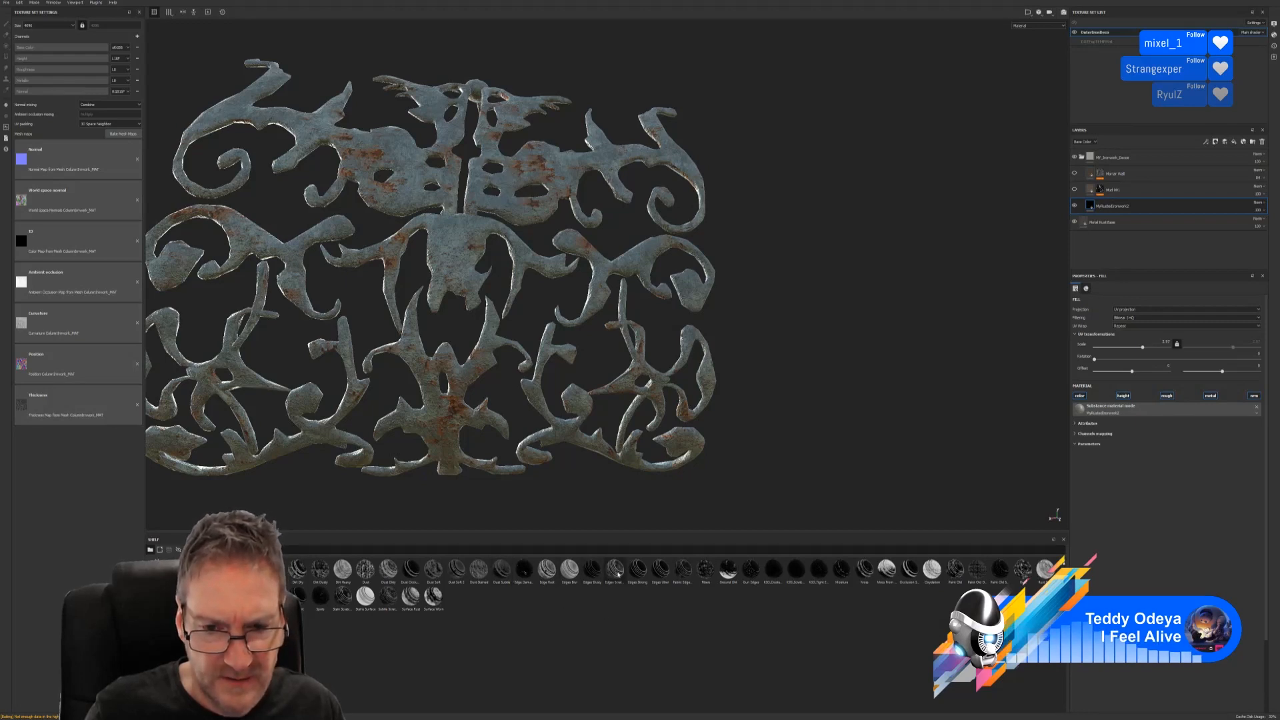
{"action": "mouse_move", "coordinate": [617, 573]}
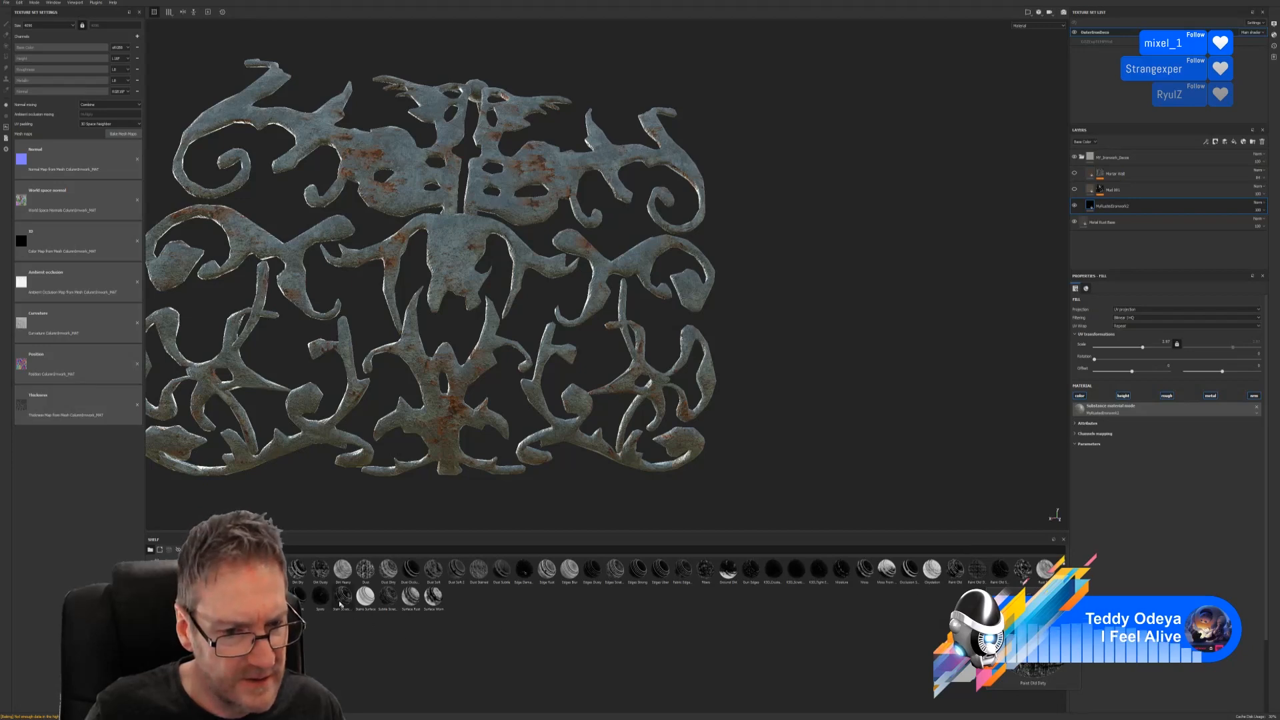
{"action": "mouse_move", "coordinate": [339, 601]}
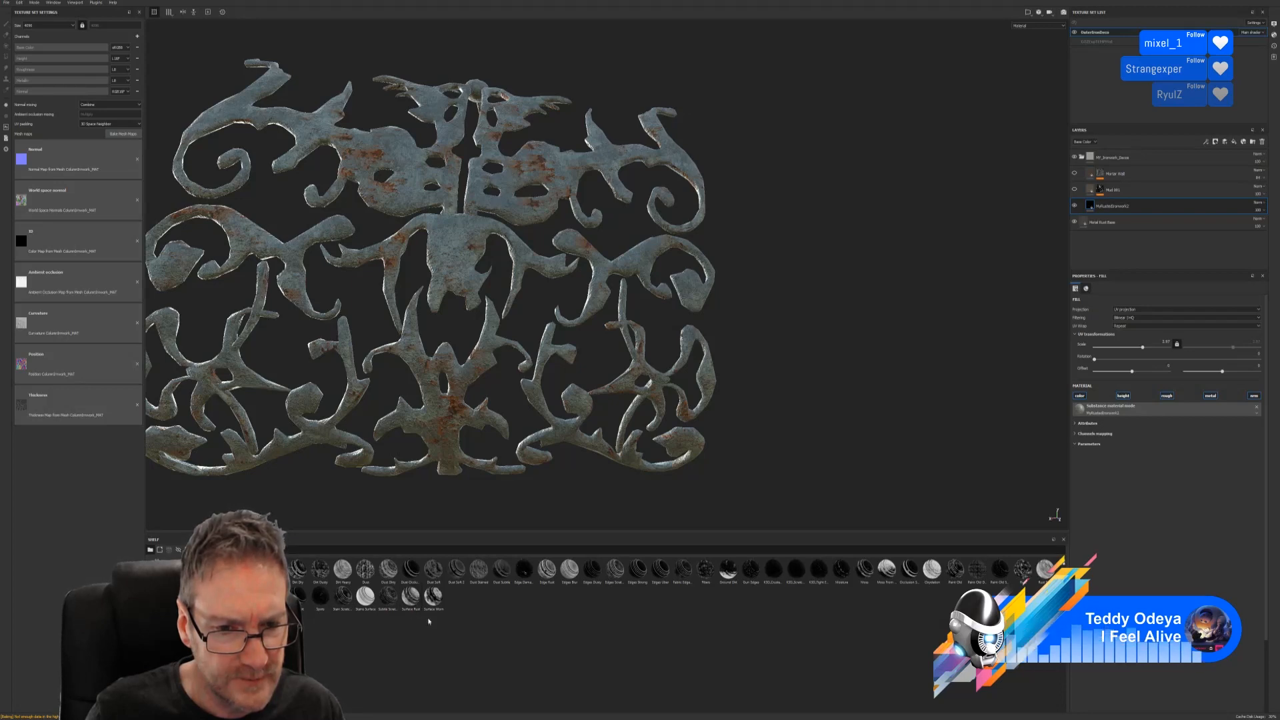
{"action": "mouse_move", "coordinate": [412, 602]}
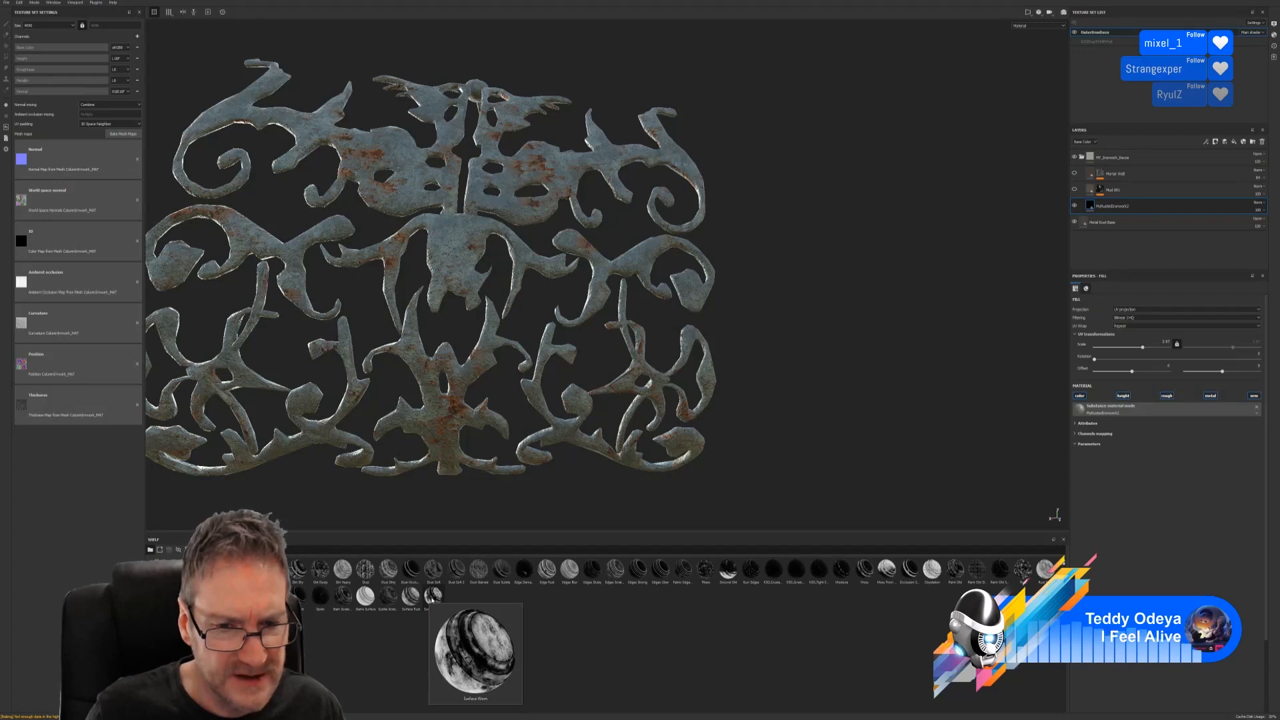
{"action": "mouse_move", "coordinate": [432, 597]}
{"action": "left_mouse_down"}
{"action": "mouse_move", "coordinate": [760, 468]}
{"action": "mouse_move", "coordinate": [1119, 203]}
{"action": "left_mouse_up"}
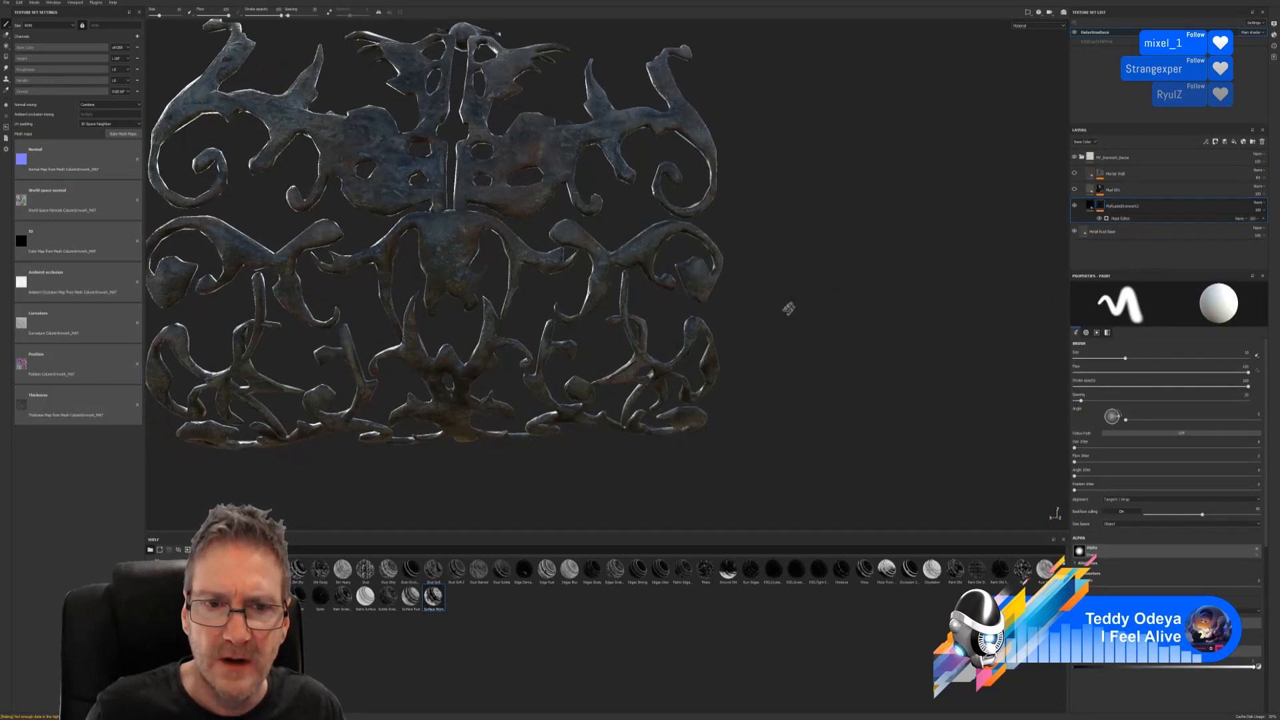
In the rusty metal layer's mask generator, set the global balance to 0.67 and the global contrast to 0.63.
{"action": "left_click", "coordinate": [1122, 218]}
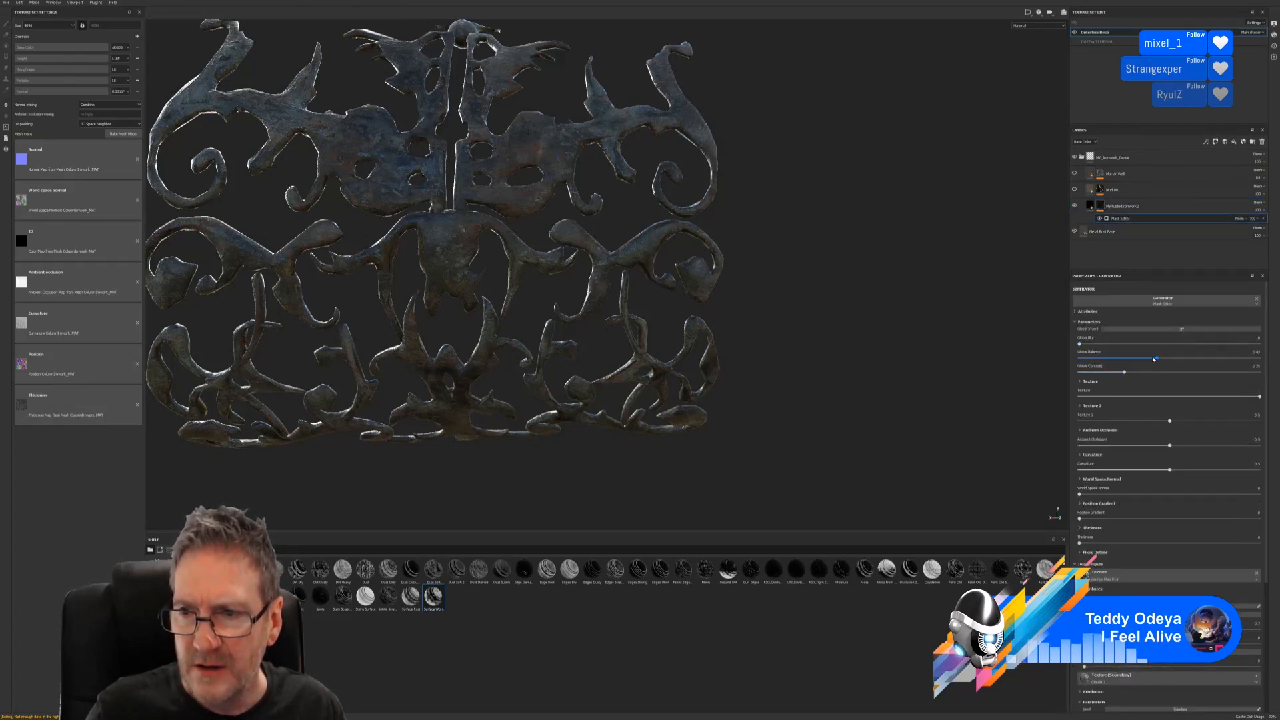
{"action": "left_click_drag", "start_coordinate": [1157, 358], "coordinate": [1190, 358]}
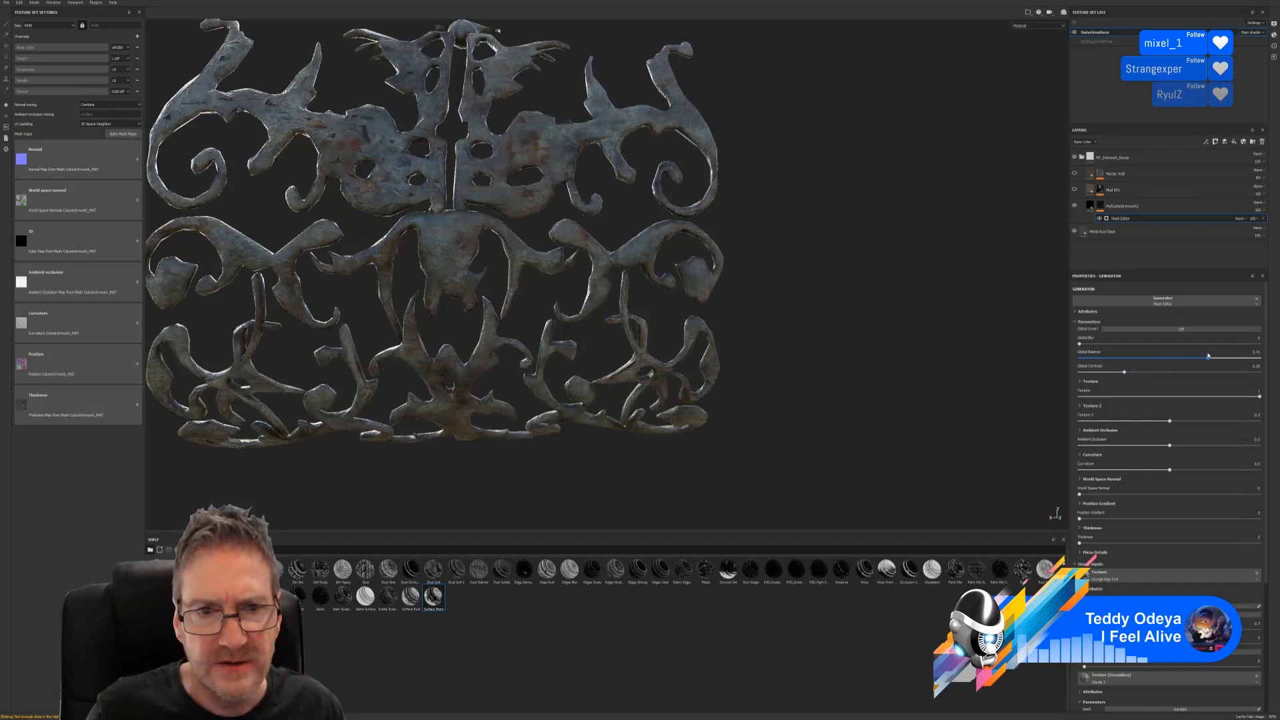
{"action": "left_click_drag", "start_coordinate": [1182, 356], "coordinate": [1200, 358]}
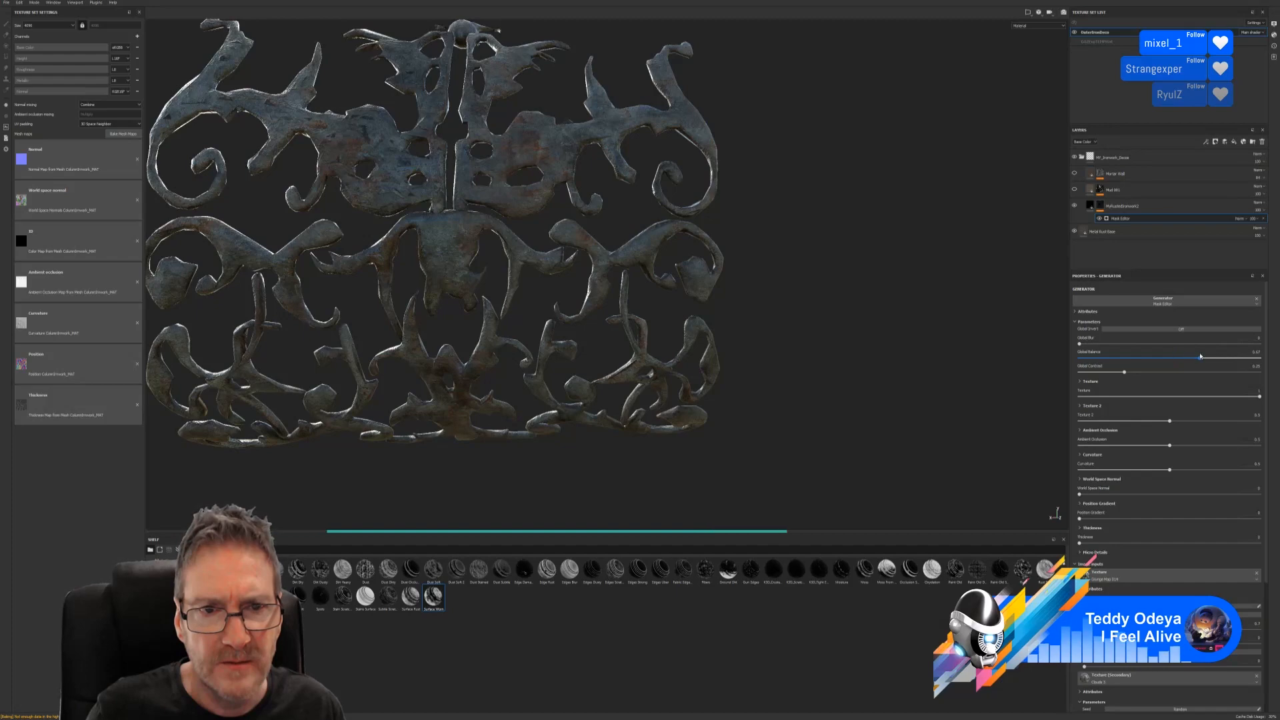
{"action": "left_click_drag", "start_coordinate": [773, 337], "coordinate": [740, 357], "text": "alt"}
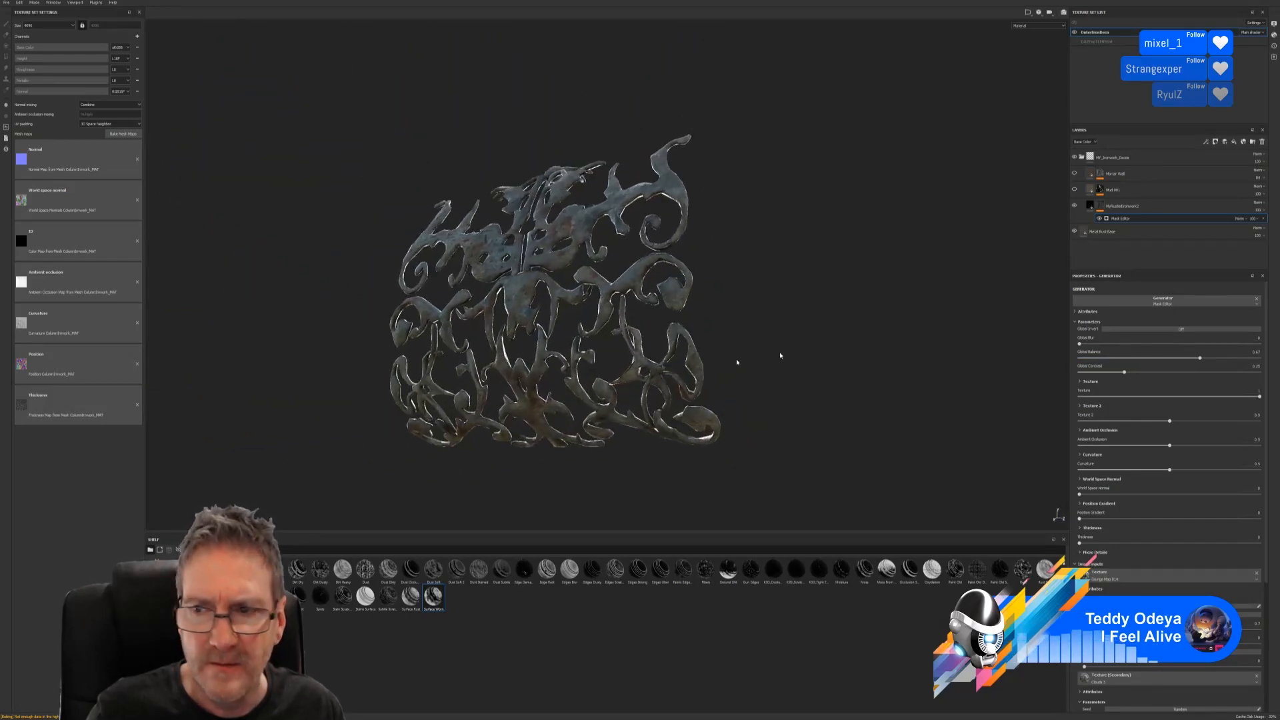
{"action": "left_click", "coordinate": [1177, 372]}
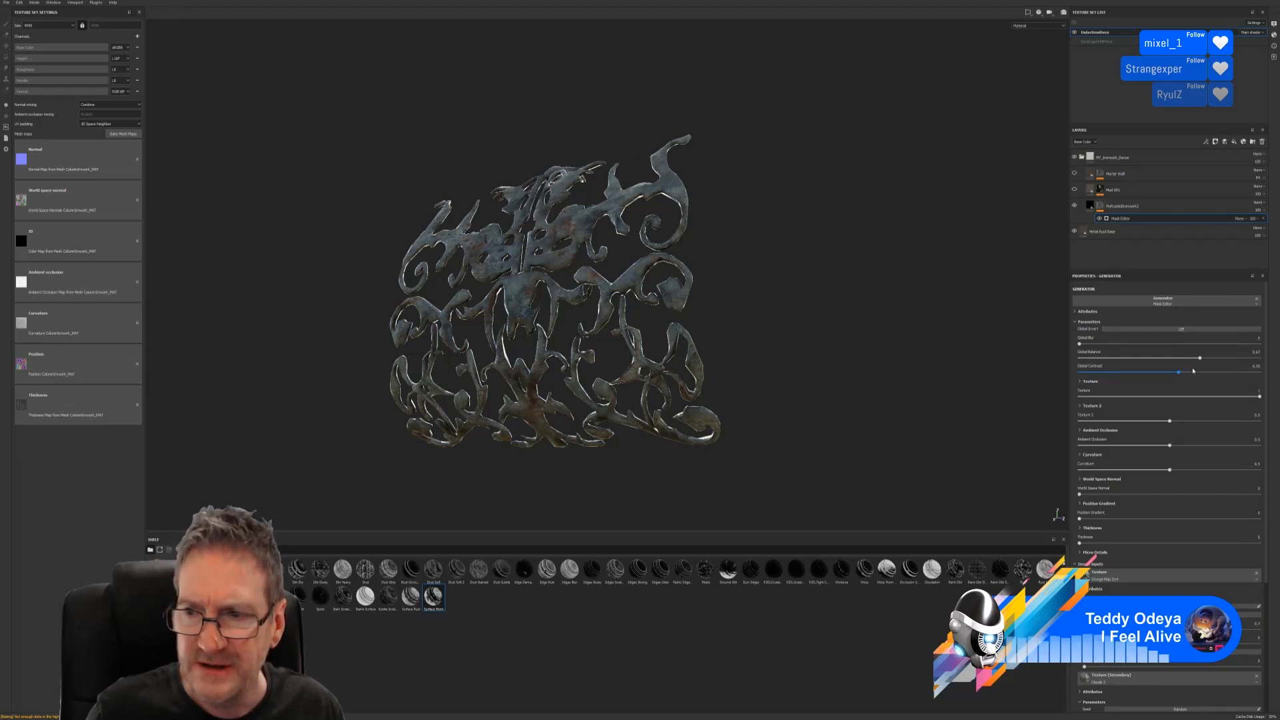
{"action": "left_click", "coordinate": [1193, 371]}
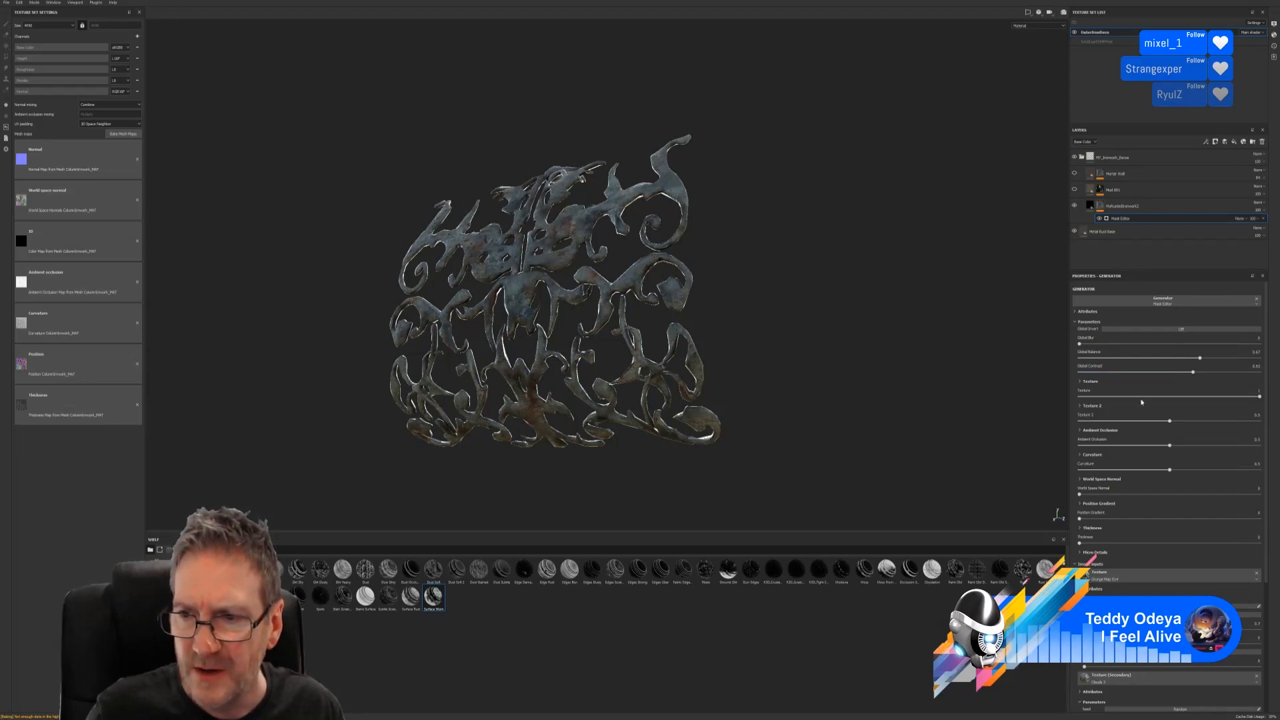
Set the rusty metal mask's Texture 2 amount to 0.77 and its ambient occlusion to 0.71.
{"action": "left_click", "coordinate": [1194, 421]}
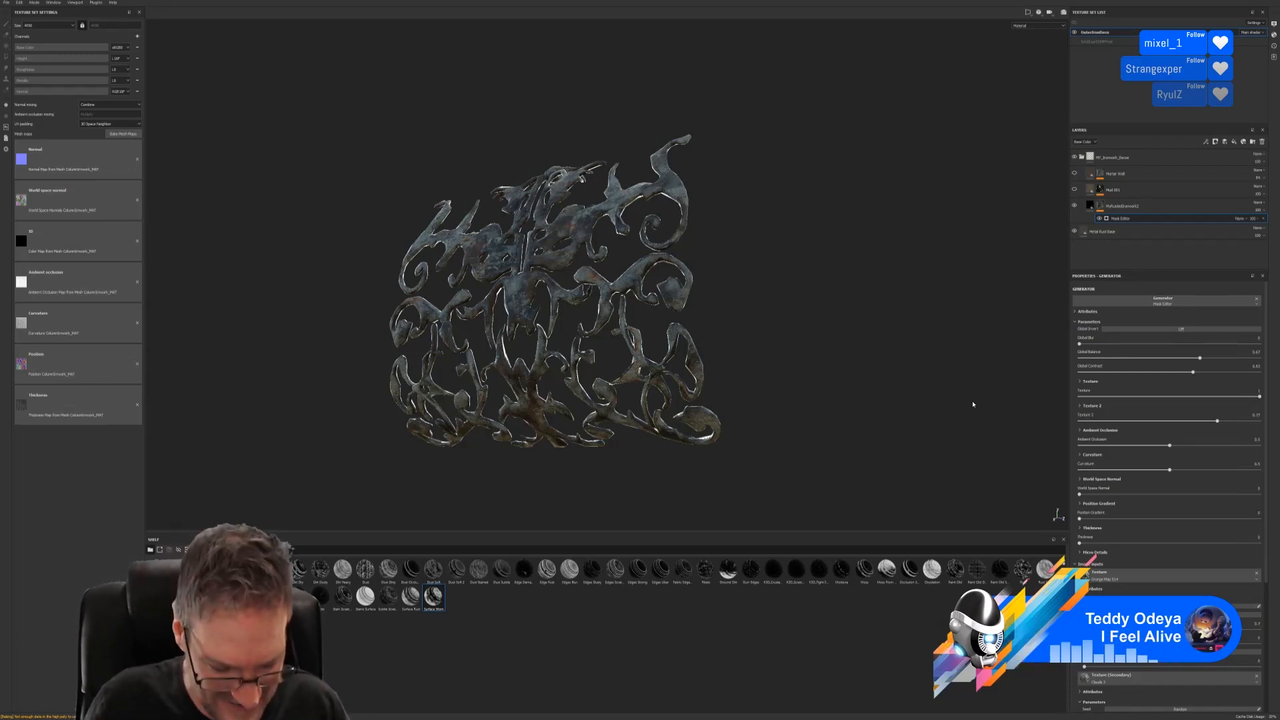
{"action": "left_click_drag", "start_coordinate": [566, 333], "coordinate": [480, 309], "text": "alt"}
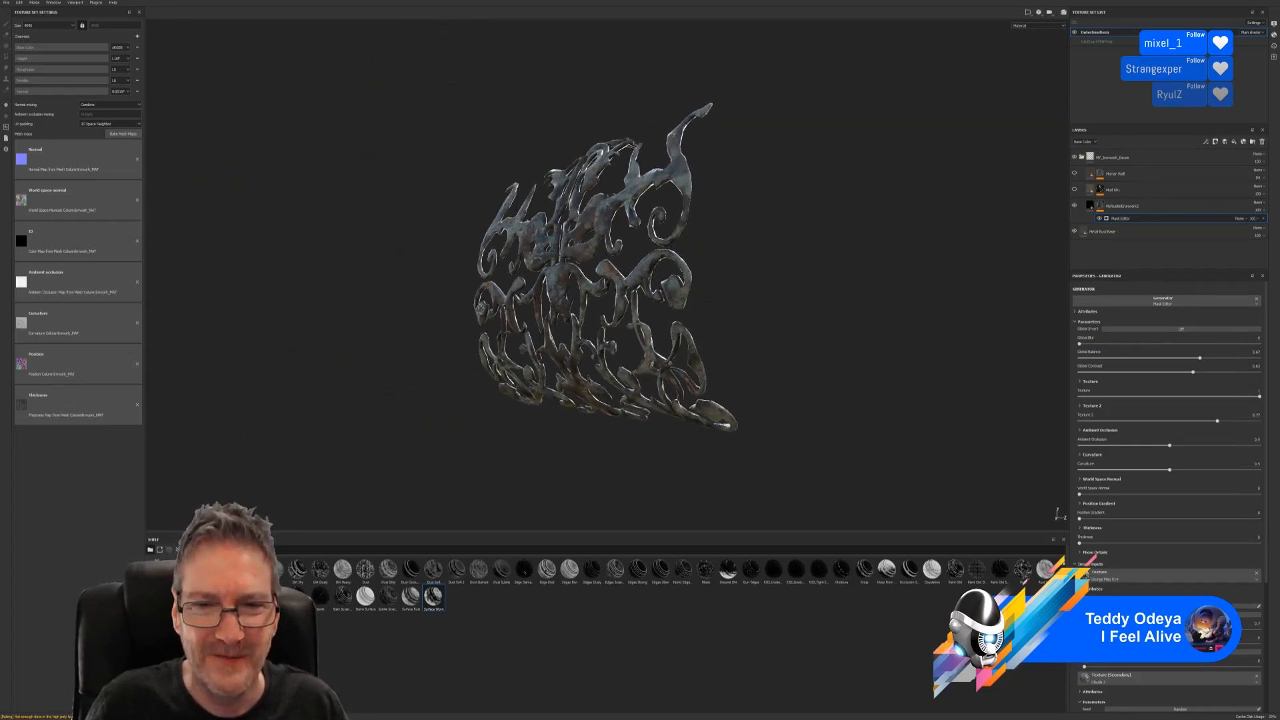
{"action": "left_click_drag", "start_coordinate": [619, 301], "coordinate": [663, 326], "text": "alt"}
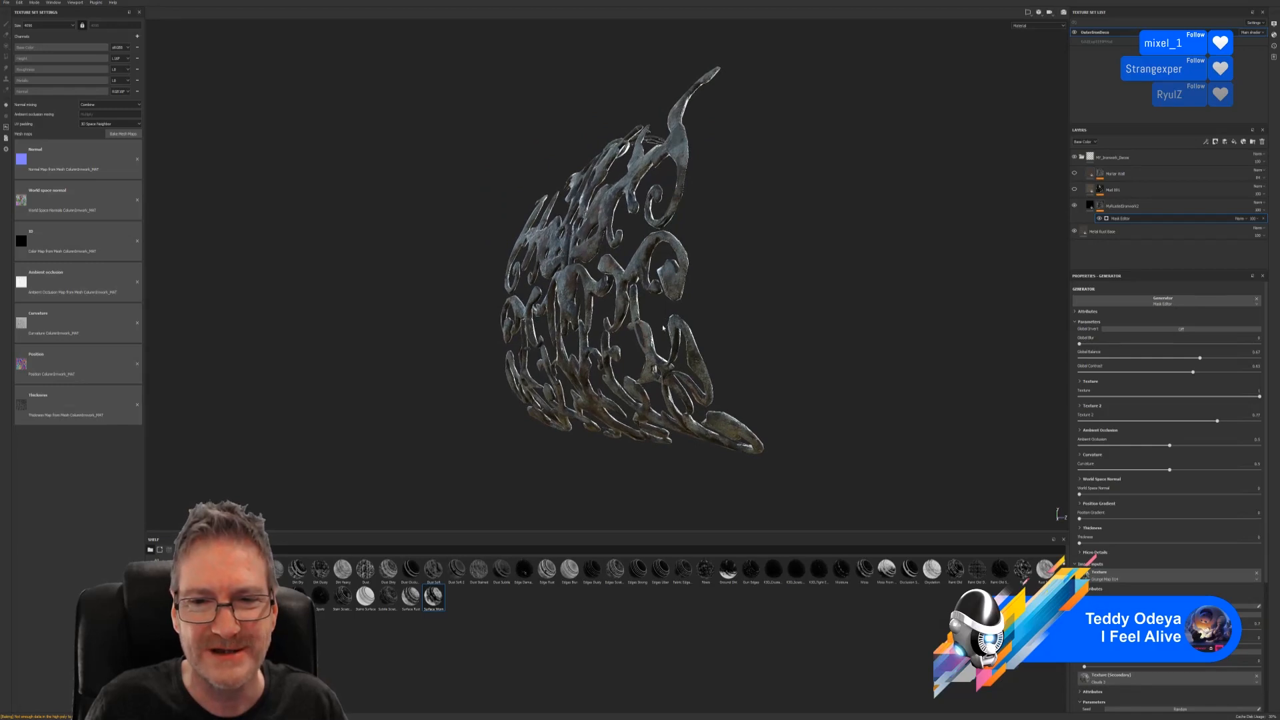
{"action": "left_click", "coordinate": [1192, 445]}
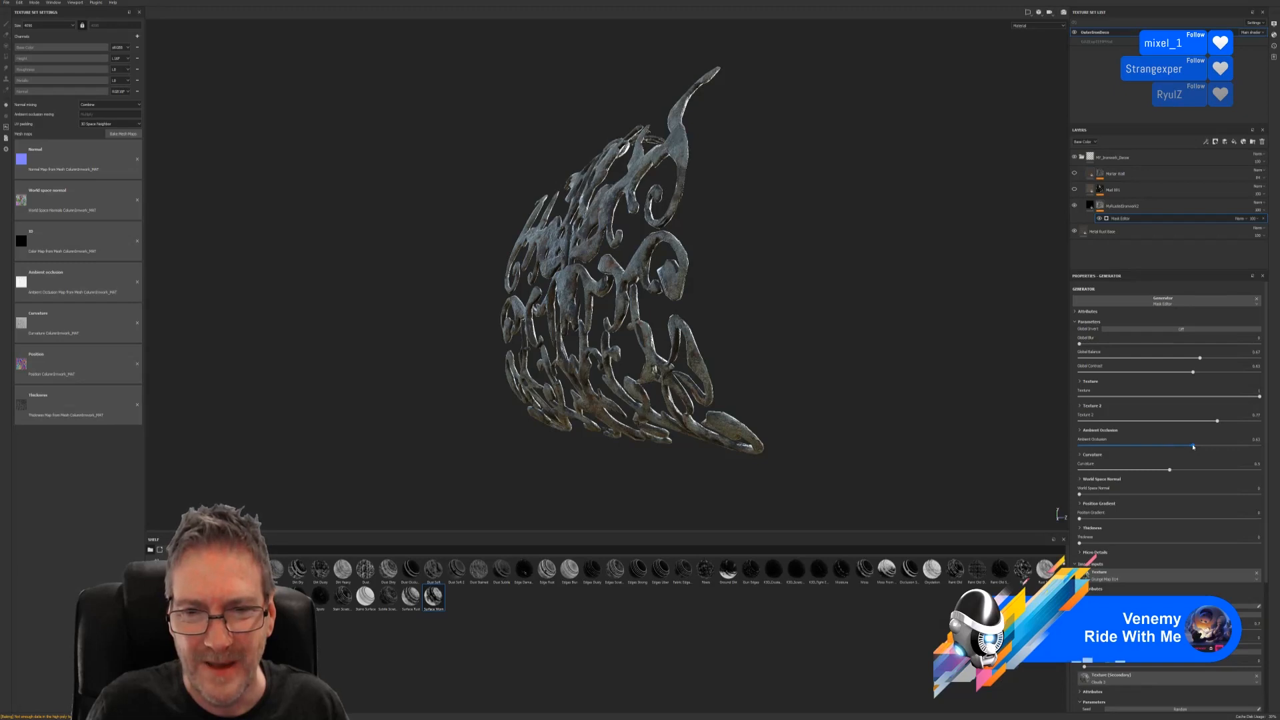
{"action": "left_click", "coordinate": [1206, 445]}
{"action": "left_click_drag", "start_coordinate": [726, 333], "coordinate": [803, 377], "text": "alt"}
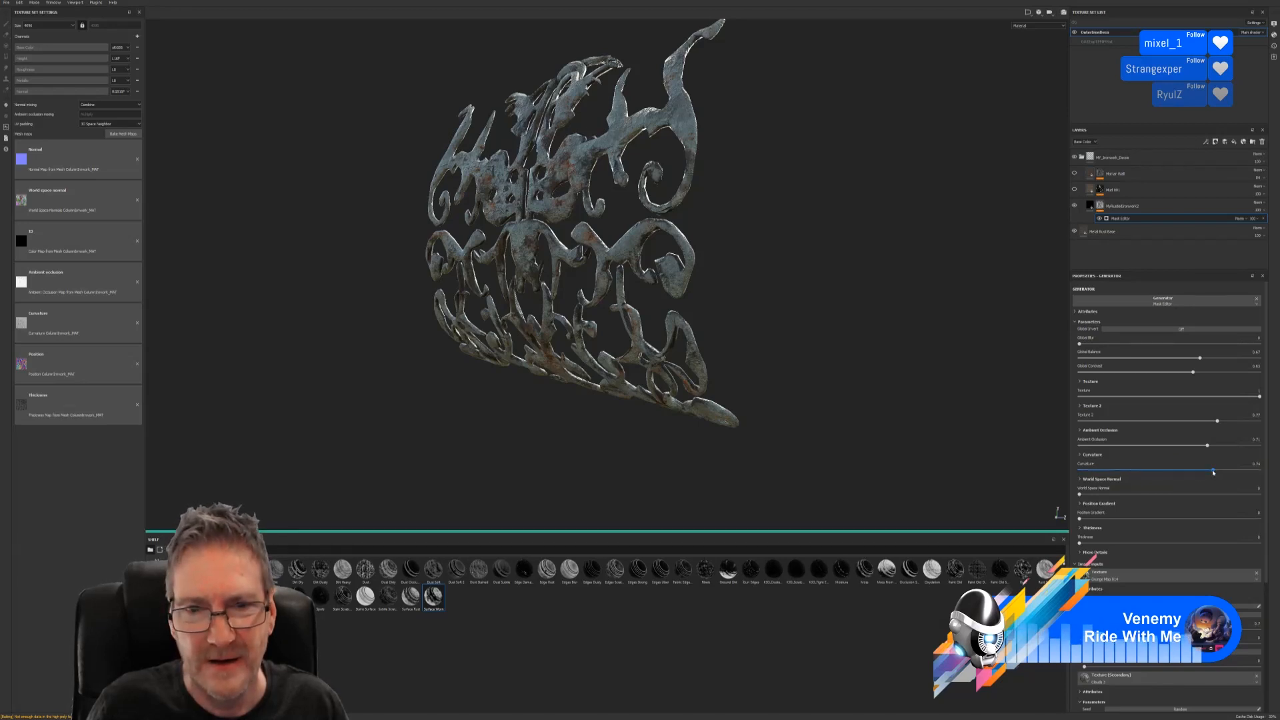
Set the rusty metal mask's curvature to 0.27 and its world space normal to about 0.23.
{"action": "left_click", "coordinate": [1128, 471]}
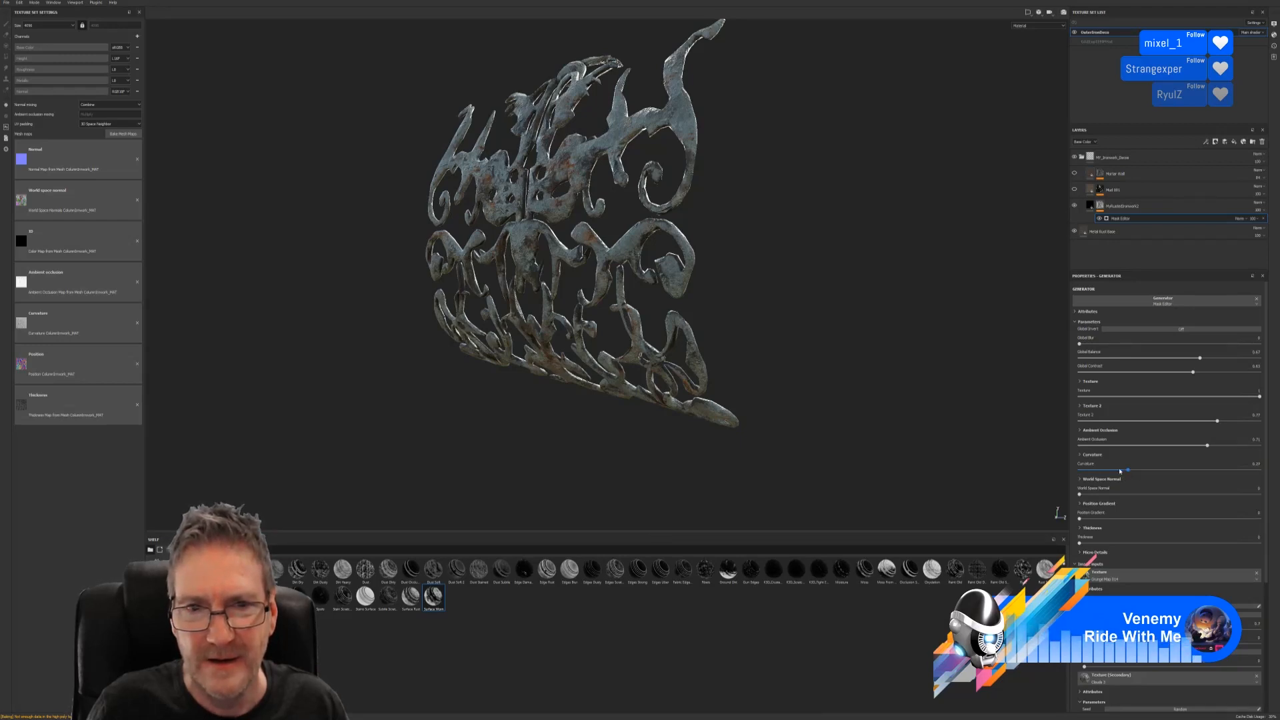
{"action": "left_click_drag", "start_coordinate": [830, 391], "coordinate": [817, 362], "text": "alt"}
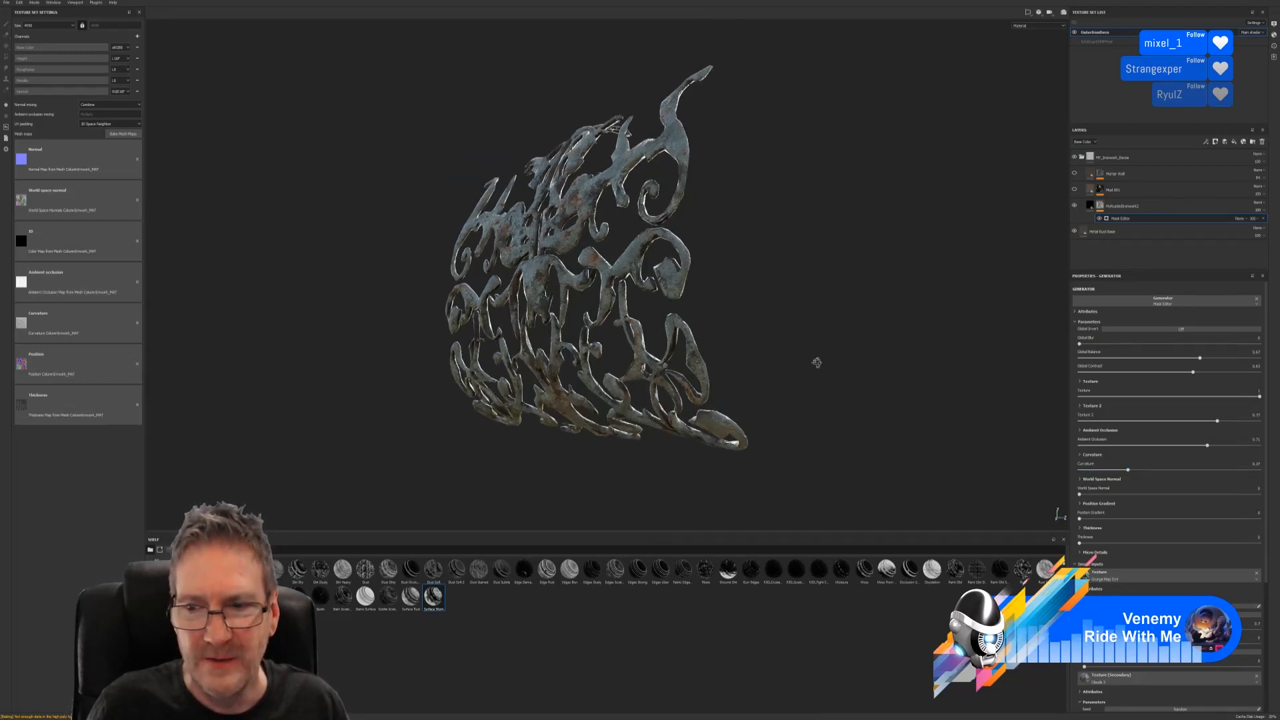
{"action": "left_click", "coordinate": [1170, 494]}
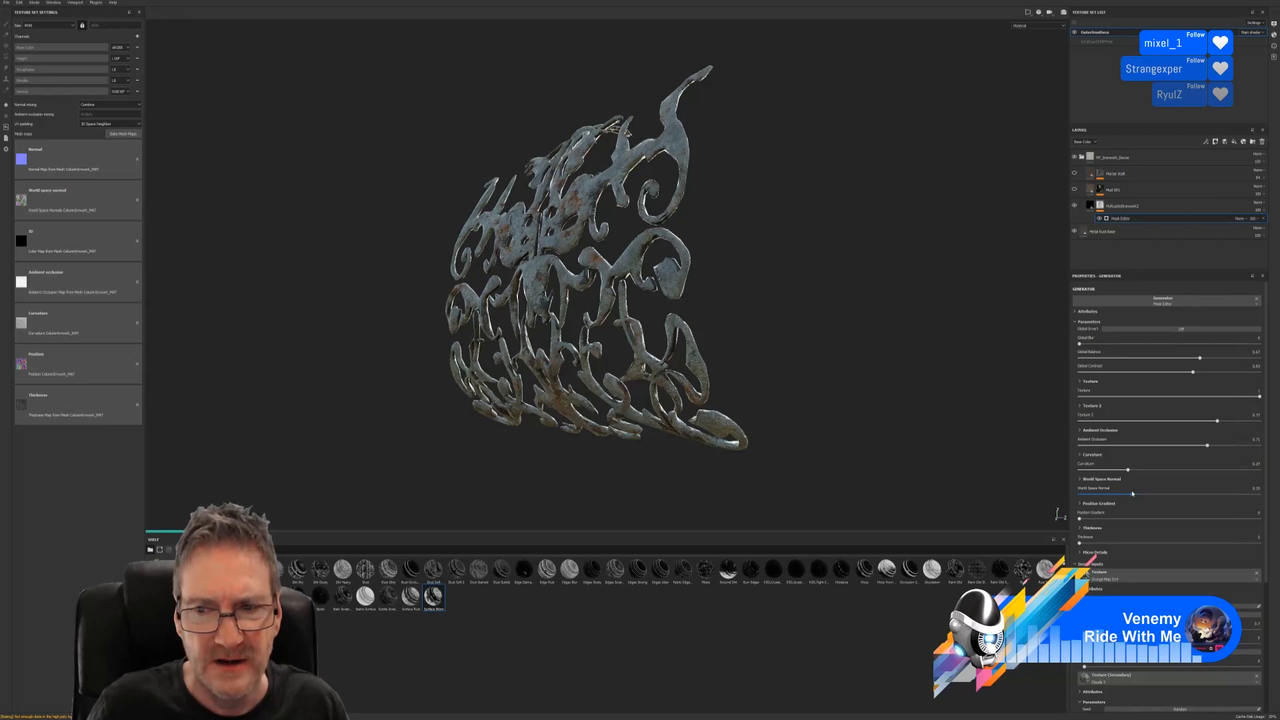
{"action": "left_click", "coordinate": [1110, 494]}
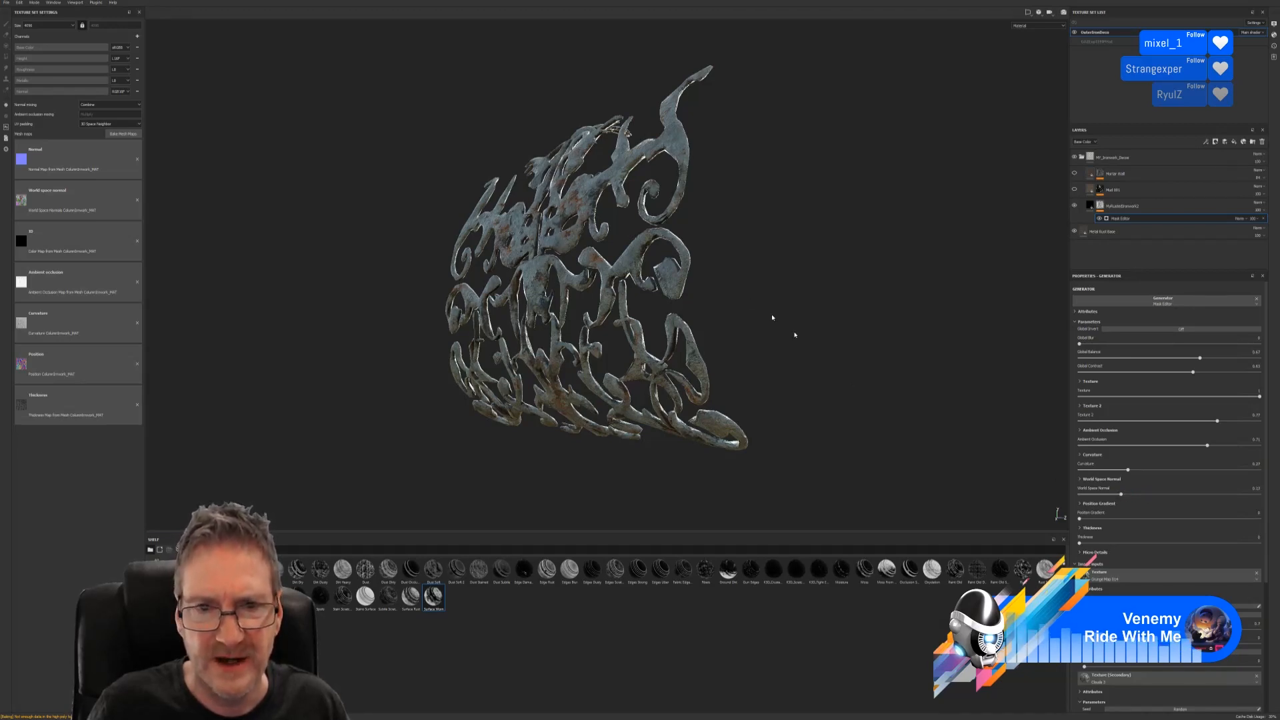
{"action": "left_click_drag", "start_coordinate": [772, 320], "coordinate": [795, 380], "text": "alt"}
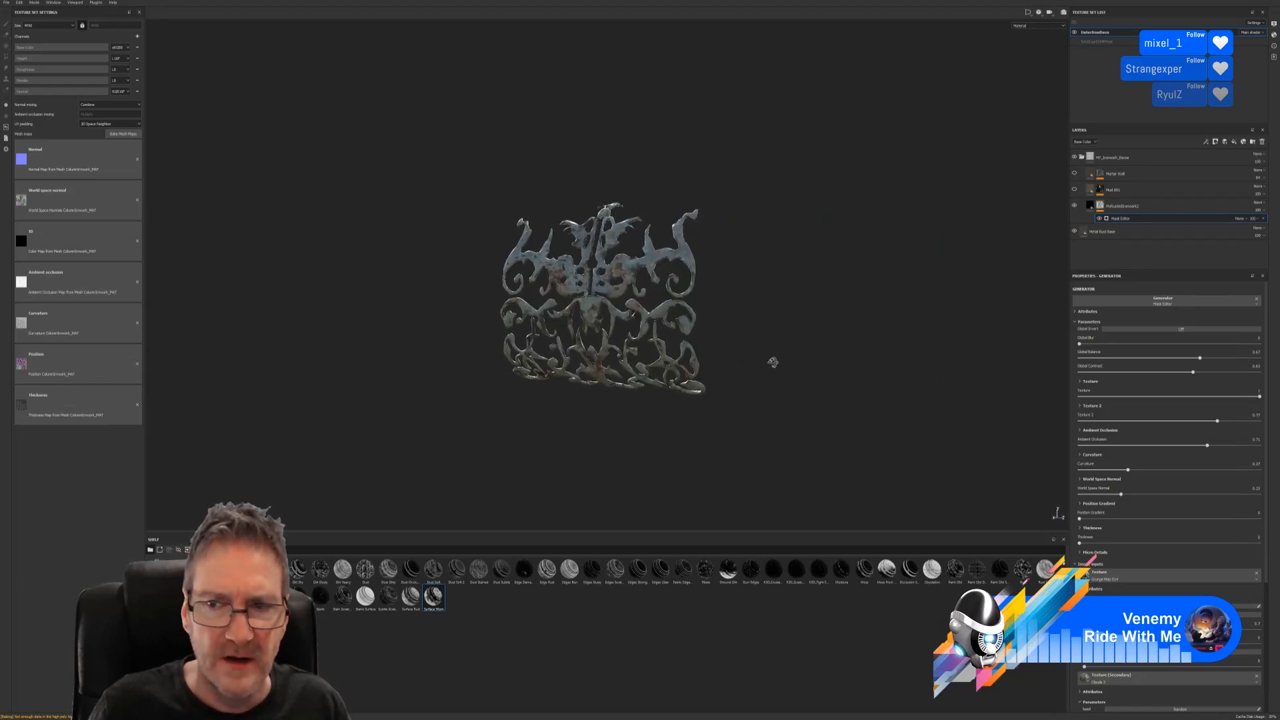
Show the two upper layers in the My_Ironwork_Deco folder again and open the topmost layer's mask generator, toggling that layer to compare.
{"action": "left_click", "coordinate": [1074, 190]}
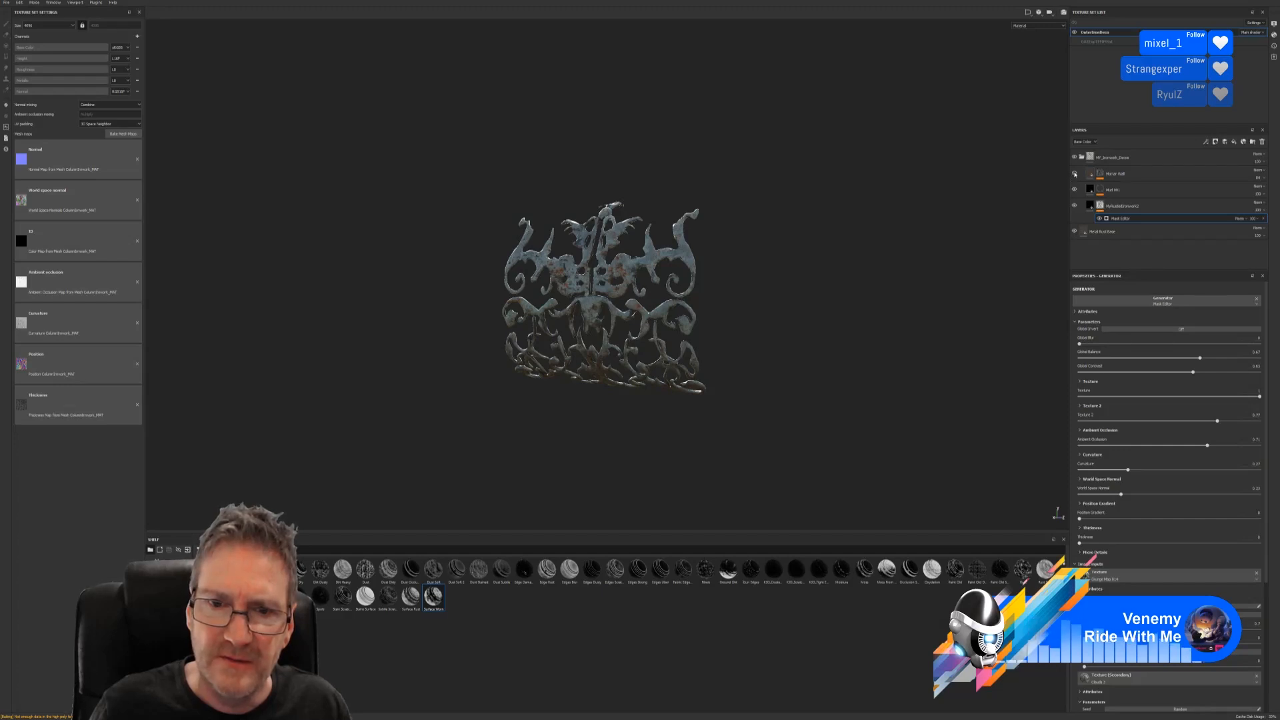
{"action": "left_click", "coordinate": [1074, 174]}
{"action": "left_click", "coordinate": [1084, 207]}
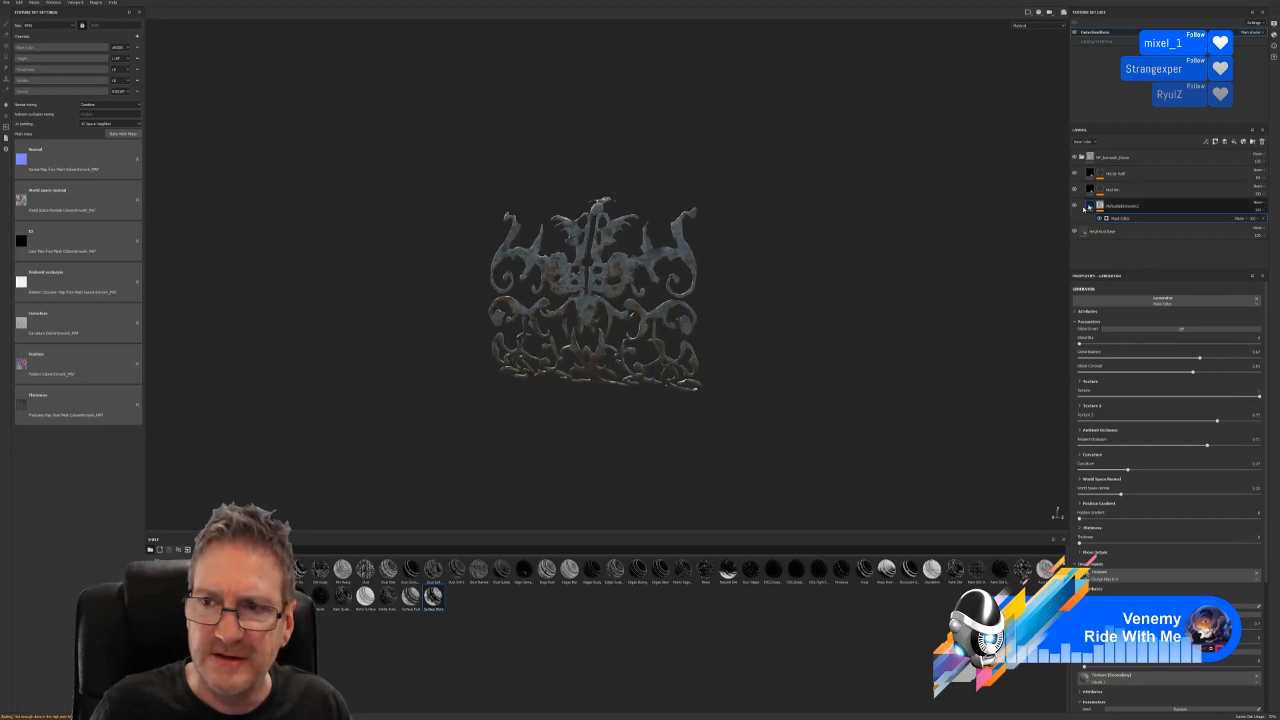
{"action": "left_click", "coordinate": [1104, 177]}
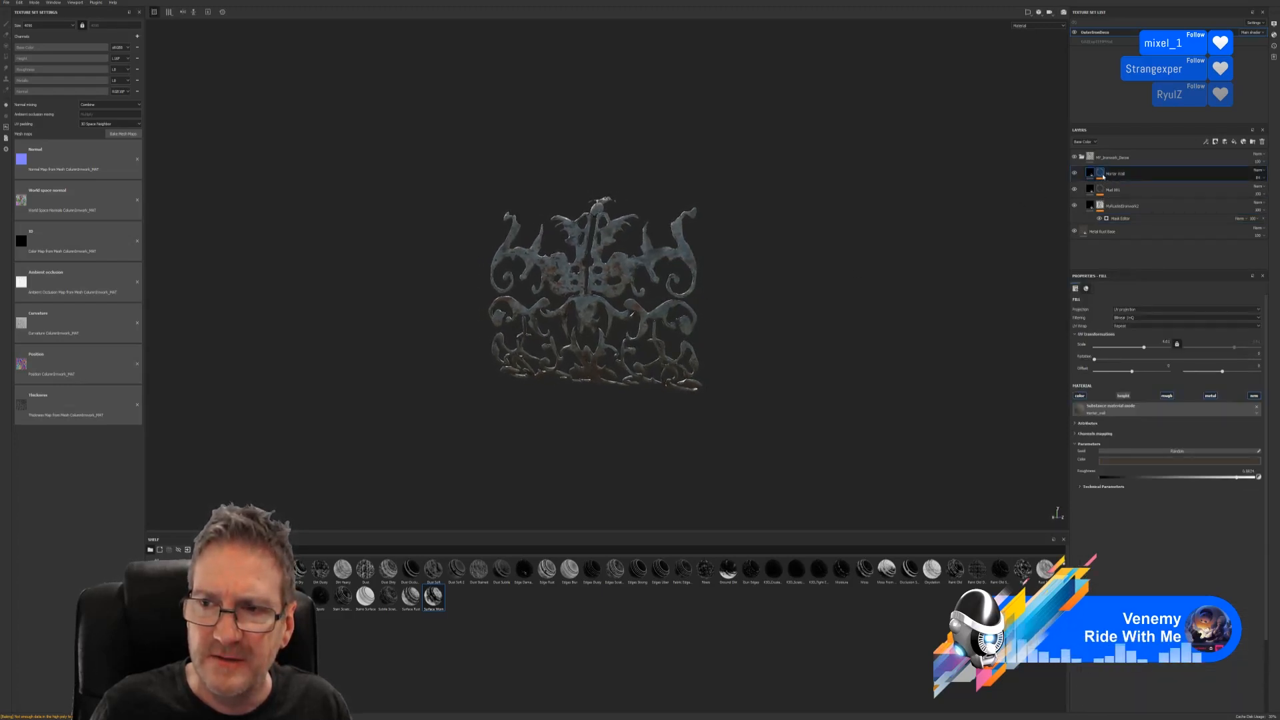
{"action": "left_click", "coordinate": [1101, 174]}
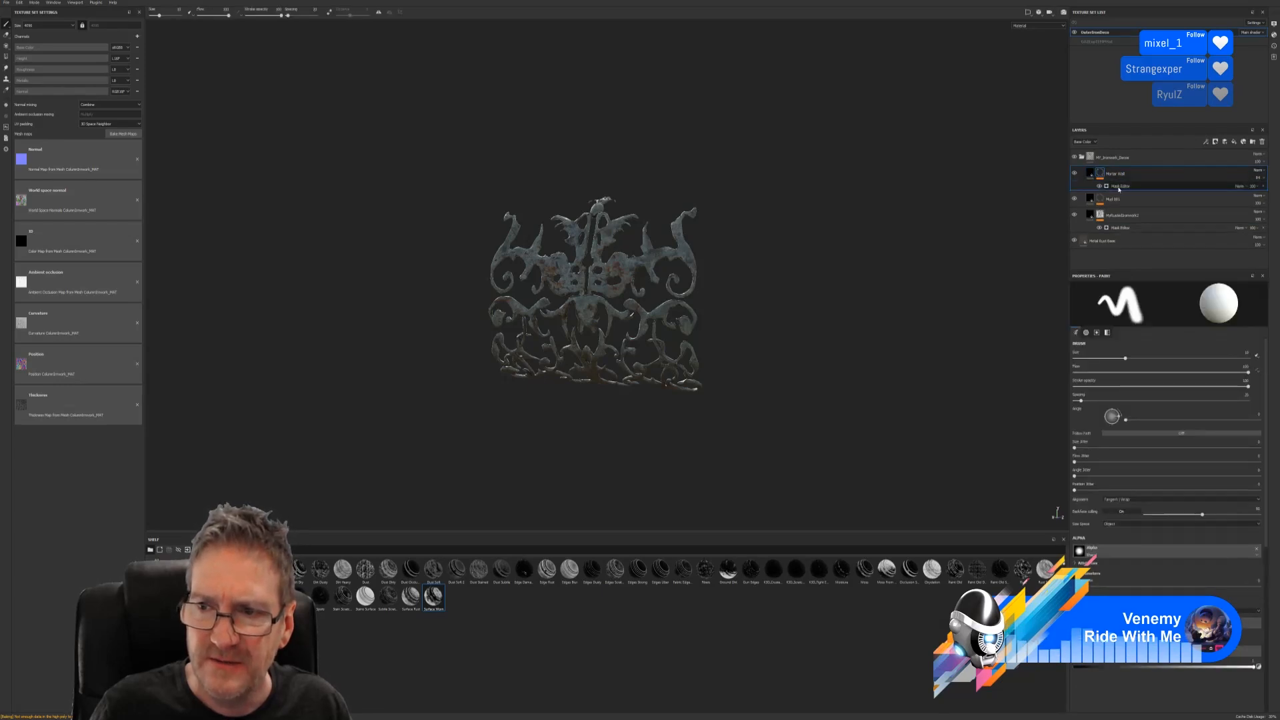
{"action": "left_click", "coordinate": [1119, 187]}
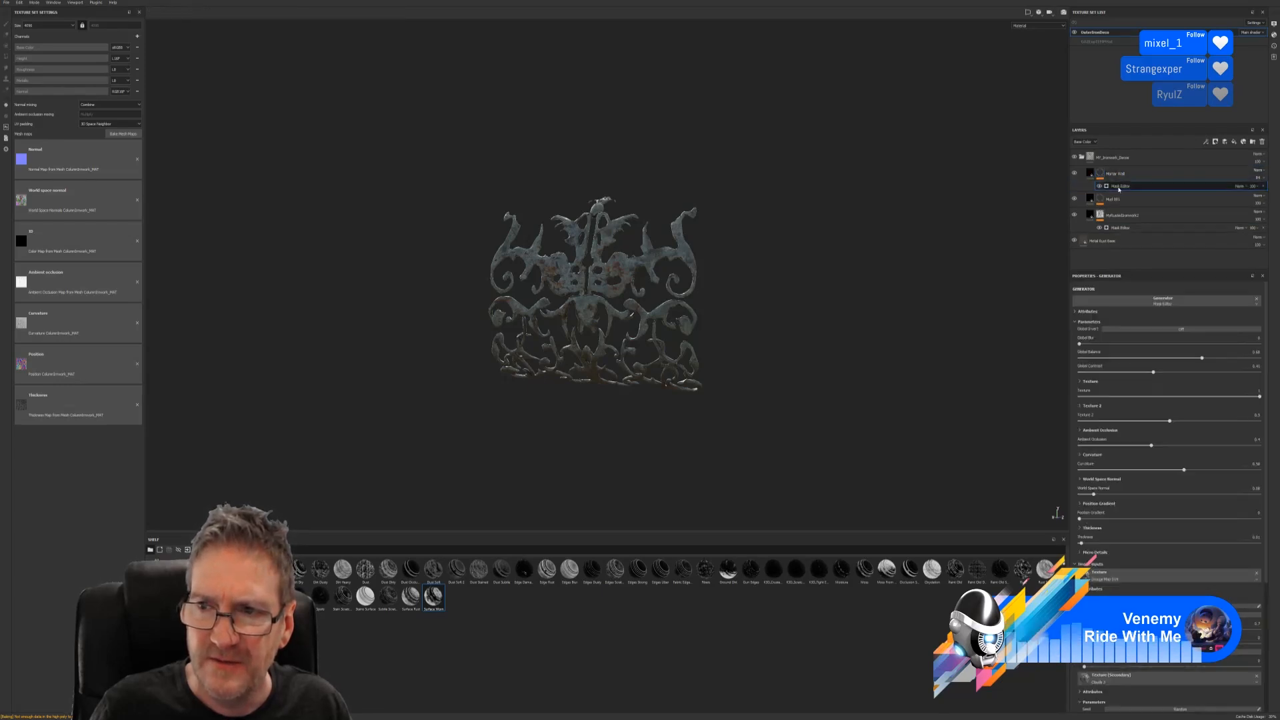
{"action": "left_click", "coordinate": [1074, 174]}
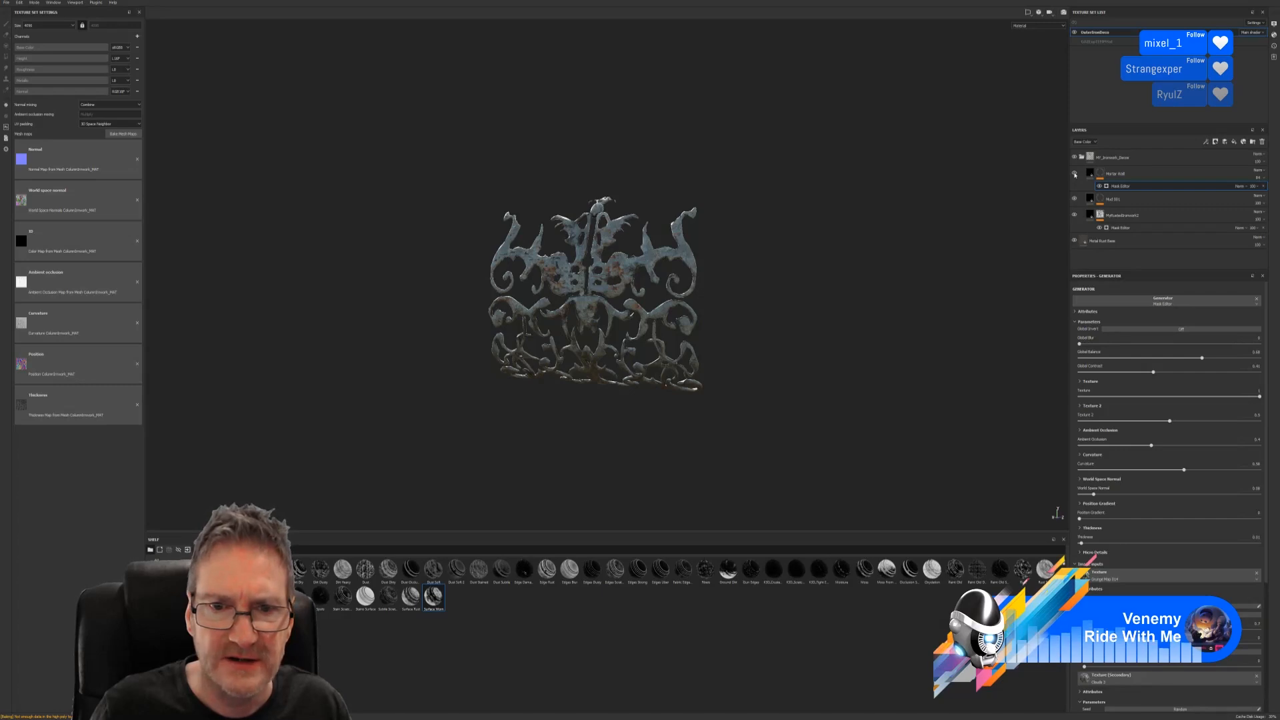
Set the topmost layer's mask to a global balance of 0.53, global contrast of 0.57 and Texture 2 amount of 0.67.
{"action": "left_click", "coordinate": [1175, 358]}
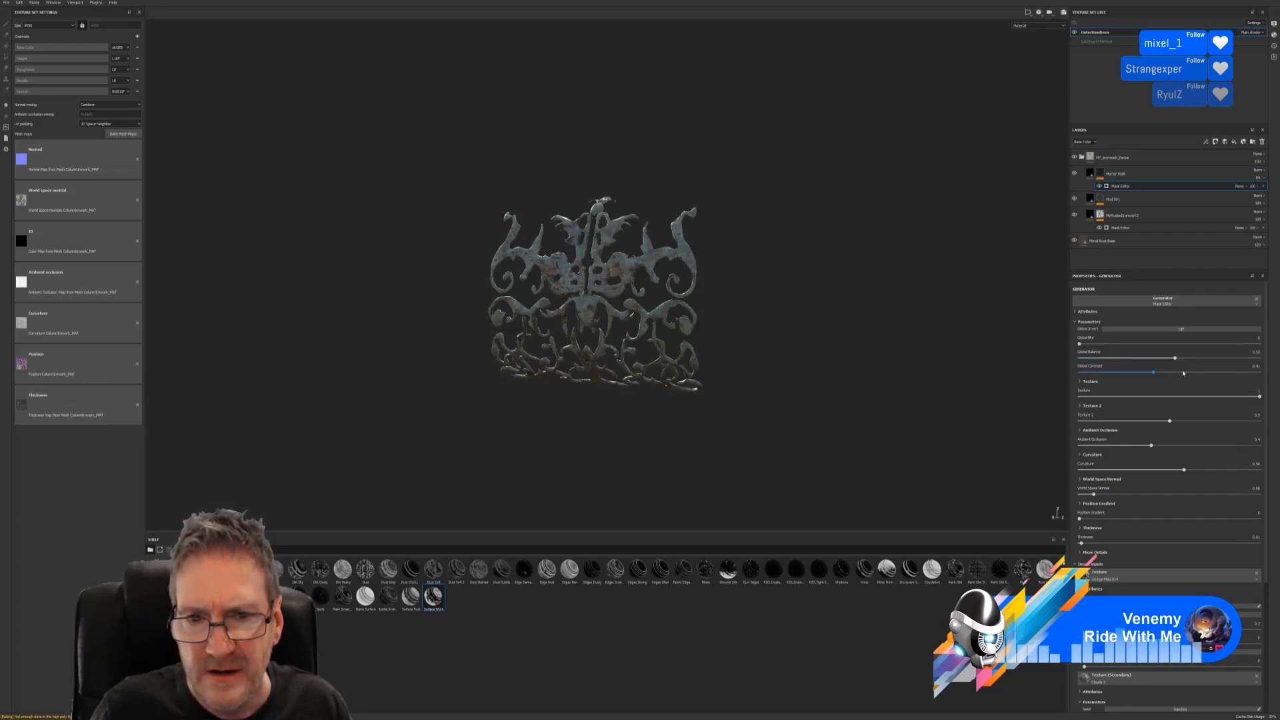
{"action": "left_click", "coordinate": [1183, 371]}
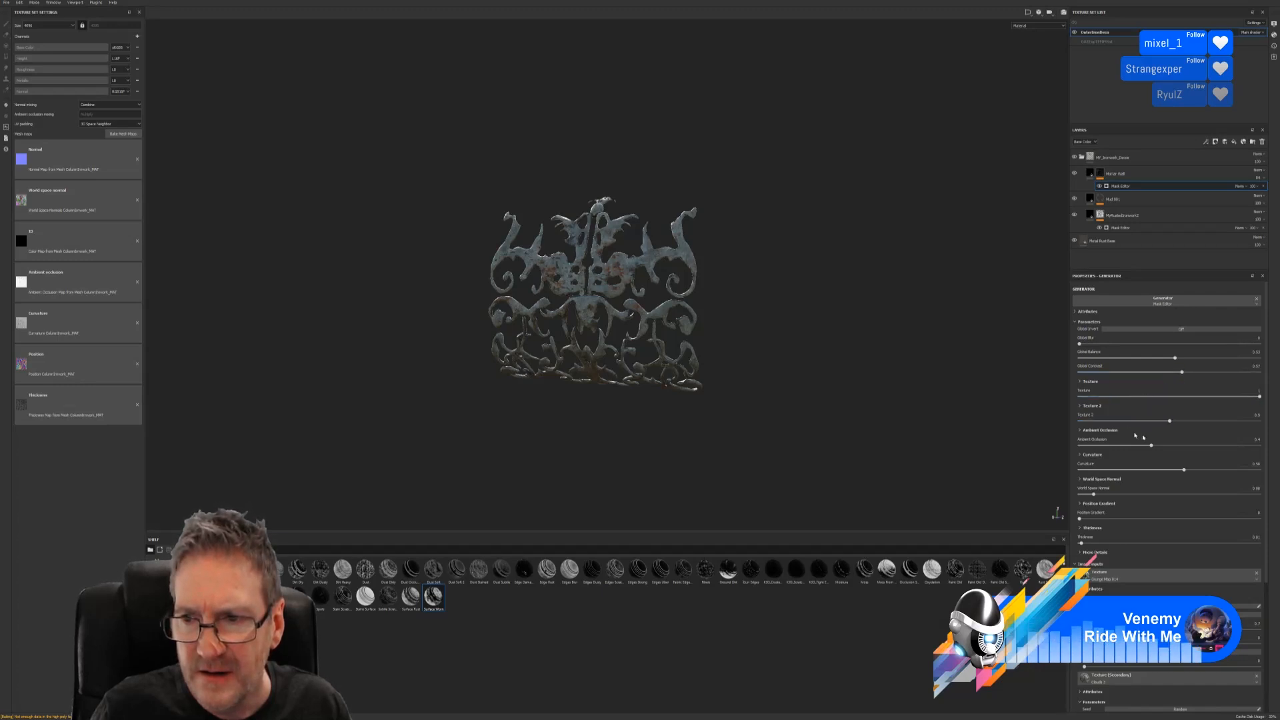
{"action": "left_click", "coordinate": [1200, 422]}
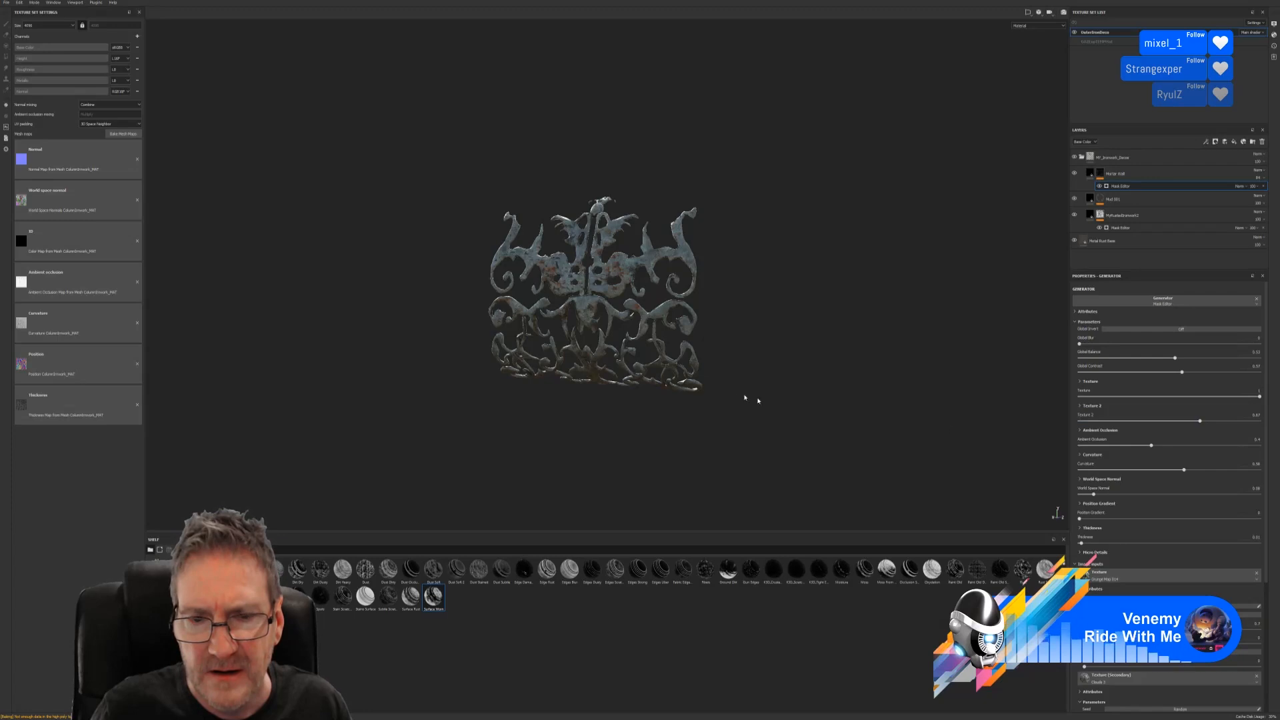
Examine the layered rust and dirt coverage on the ironwork panel up close and from several angles.
{"action": "left_click_drag", "start_coordinate": [748, 398], "coordinate": [580, 421], "text": "alt"}
{"action": "scroll", "coordinate": [581, 421], "scroll_direction": "up", "scroll_amount": 8}
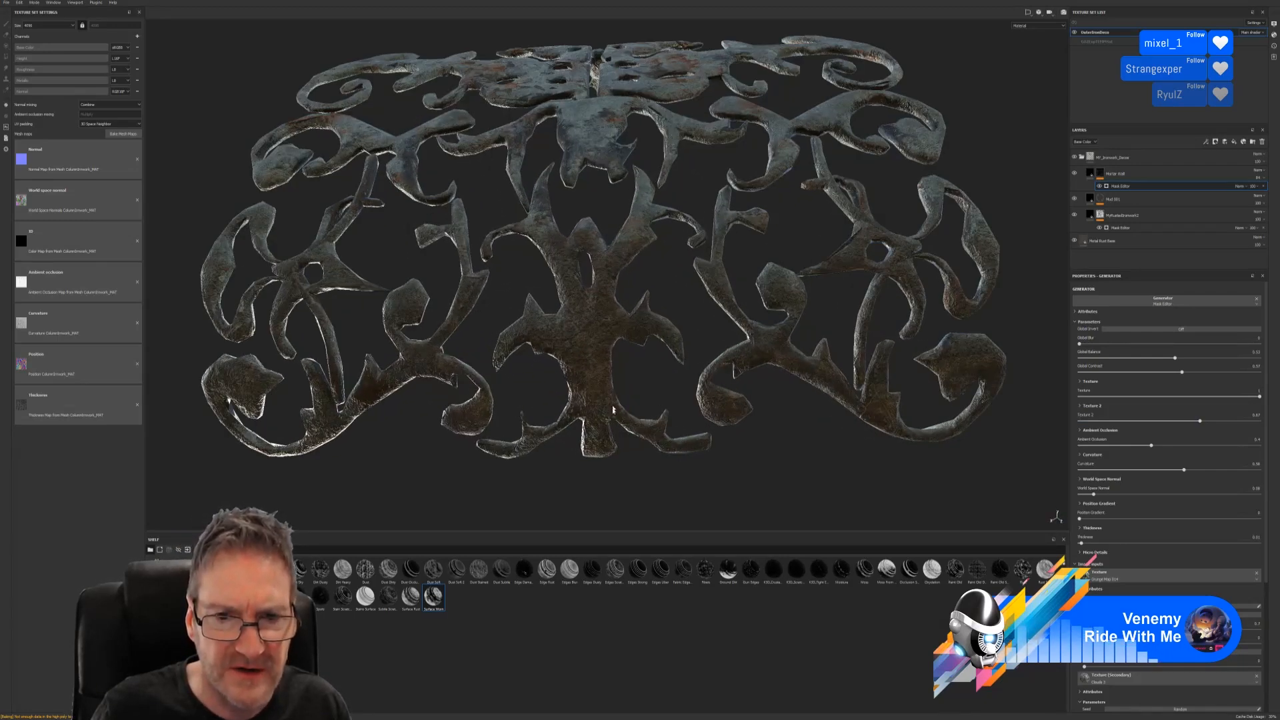
{"action": "scroll", "coordinate": [611, 415], "scroll_direction": "down", "scroll_amount": 3}
{"action": "scroll", "coordinate": [610, 415], "scroll_direction": "down", "scroll_amount": 3}
{"action": "left_click_drag", "start_coordinate": [623, 377], "coordinate": [794, 237], "text": "alt"}
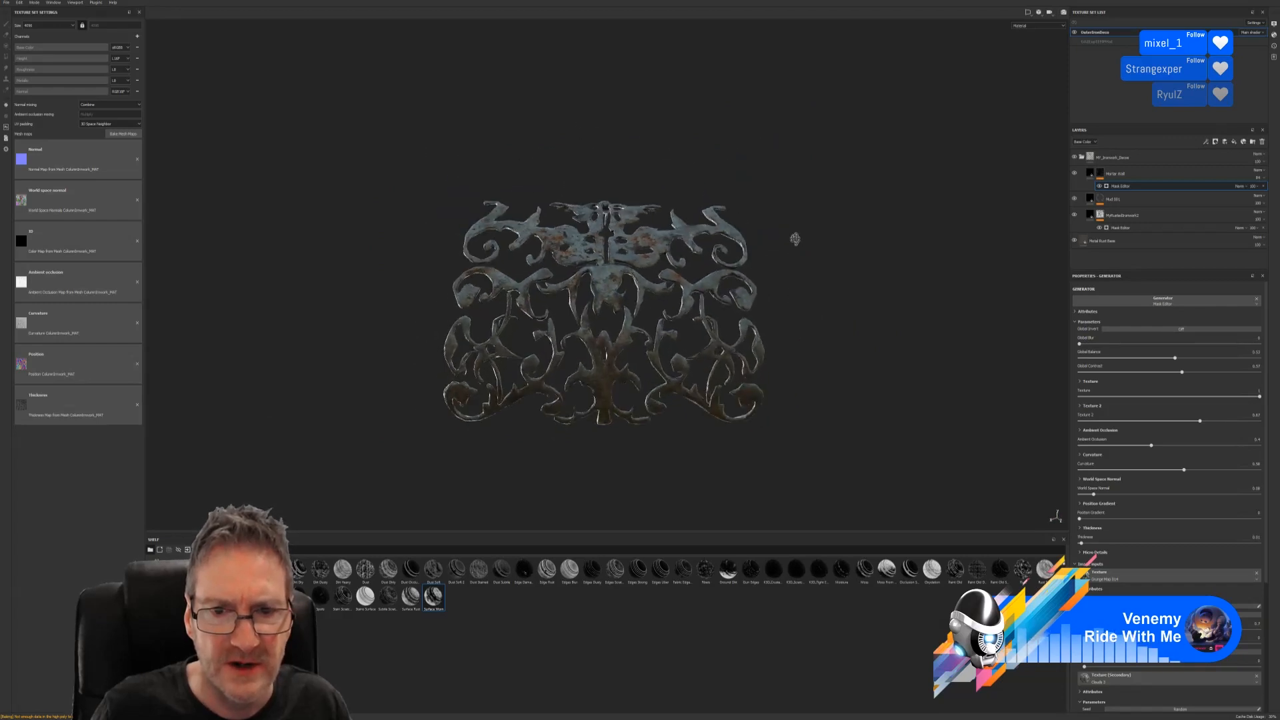
{"action": "left_click_drag", "start_coordinate": [614, 396], "coordinate": [780, 347], "text": "alt"}
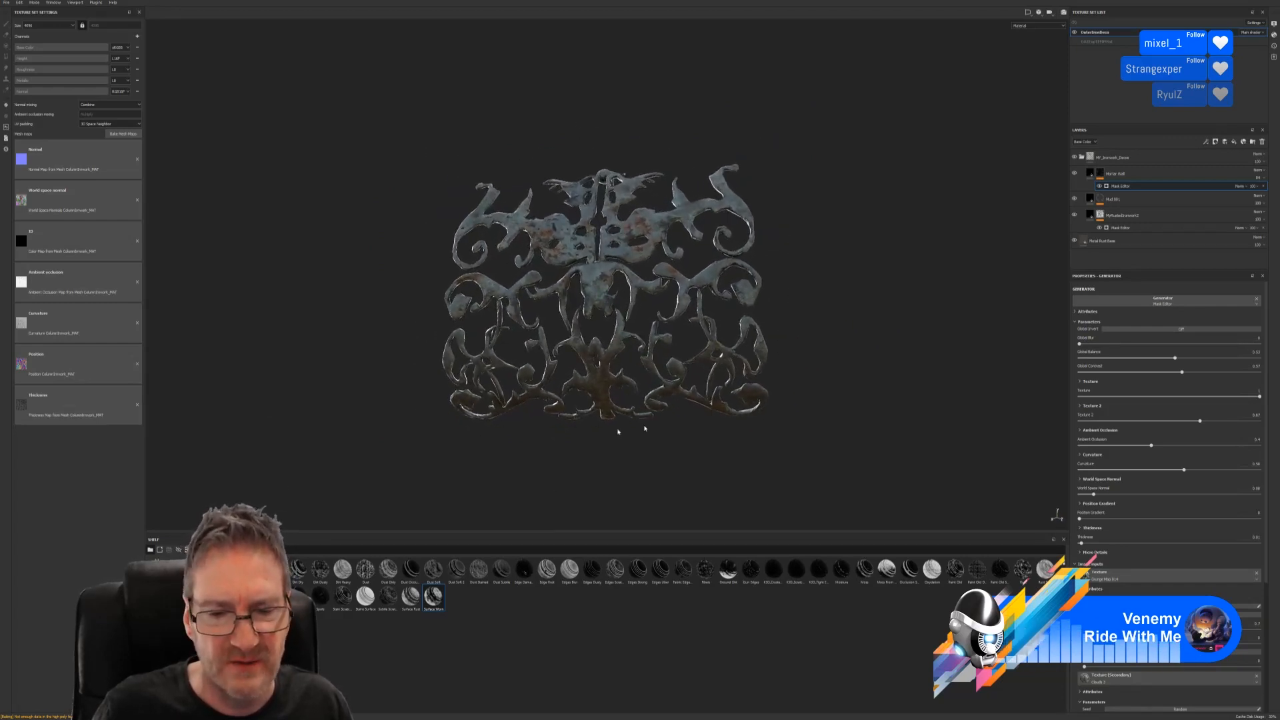
{"action": "left_click_drag", "start_coordinate": [644, 428], "coordinate": [573, 384], "text": "alt"}
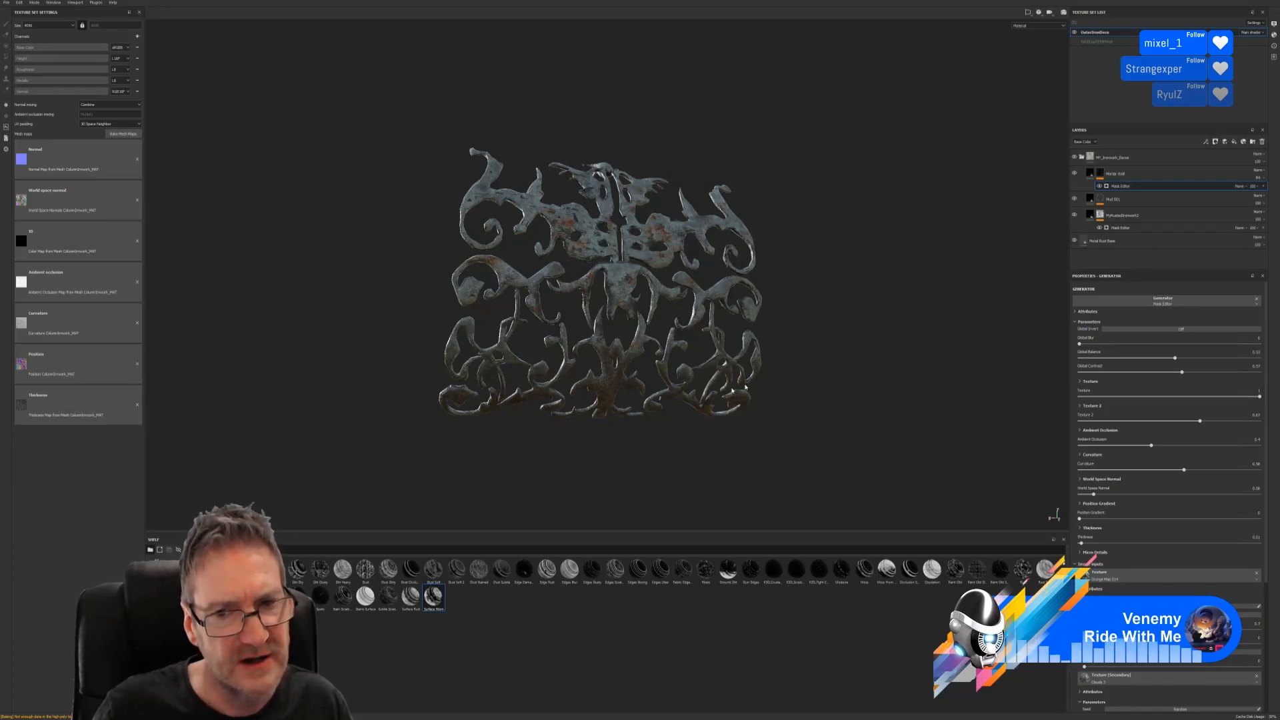
{"action": "left_click_drag", "start_coordinate": [745, 387], "coordinate": [588, 145], "text": "alt"}
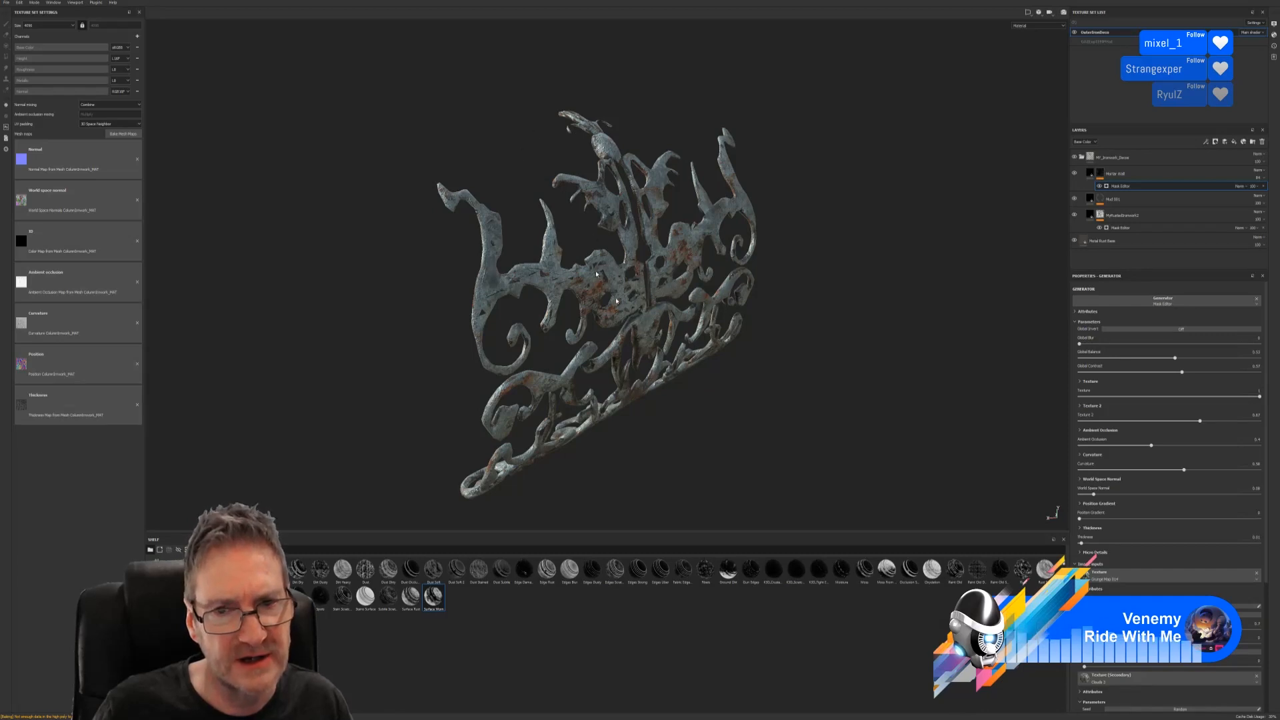
Check the whole ironwork panel once more and save the texturing project.
{"action": "left_click_drag", "start_coordinate": [596, 274], "coordinate": [648, 422], "text": "alt"}
{"action": "mouse_move", "coordinate": [648, 423]}
{"action": "right_mouse_down", "text": "alt"}
{"action": "mouse_move", "coordinate": [773, 408]}
{"action": "mouse_move", "coordinate": [642, 403]}
{"action": "right_mouse_up", "text": "alt"}
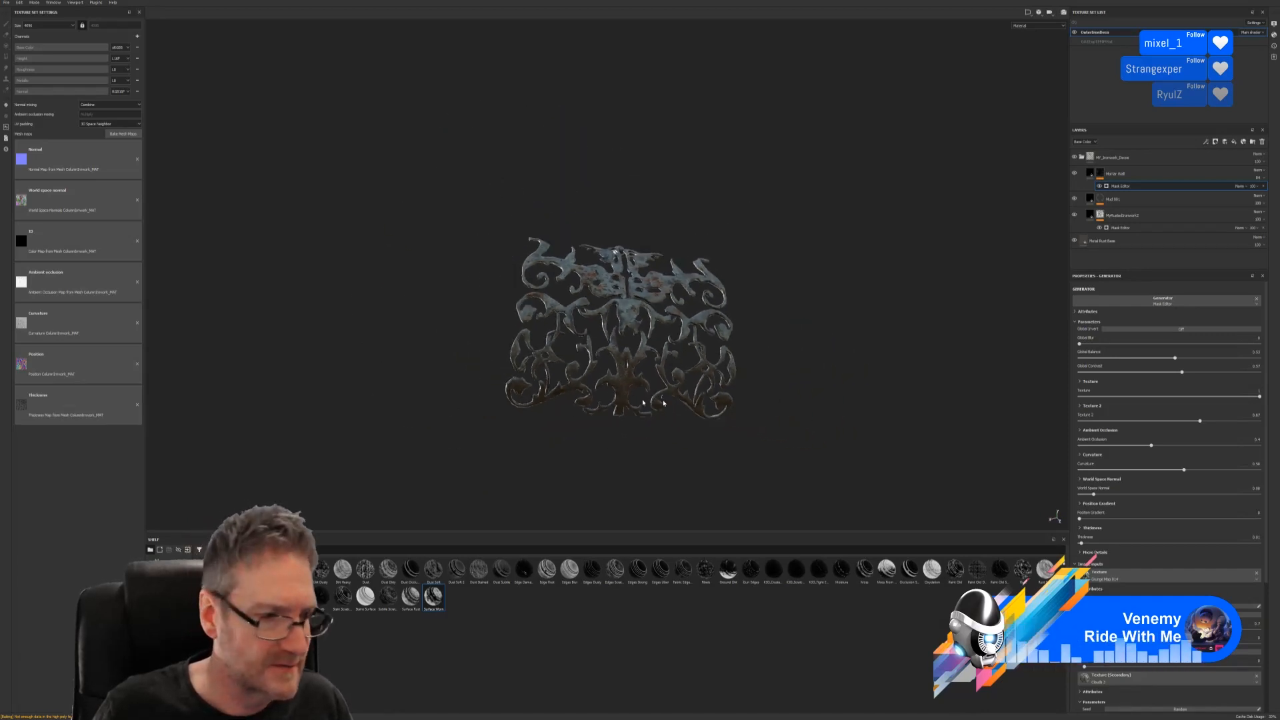
{"action": "left_click_drag", "start_coordinate": [642, 403], "coordinate": [381, 224], "text": "alt"}
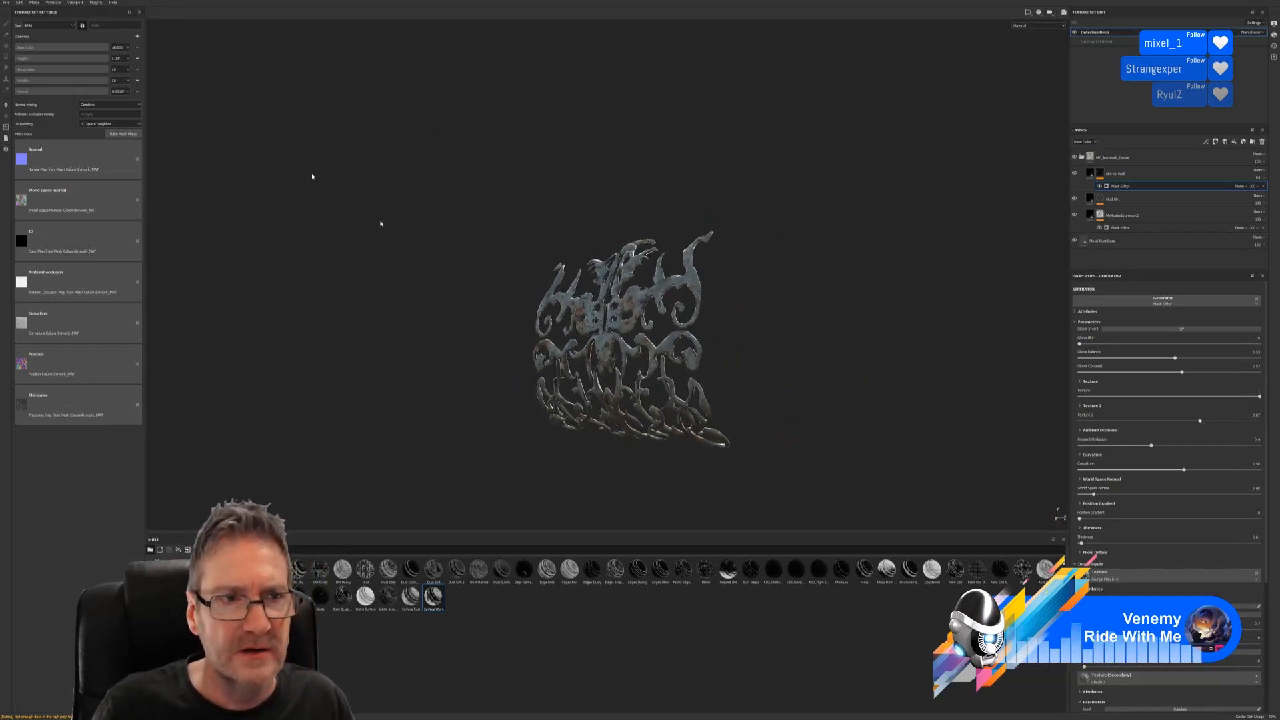
{"action": "left_click", "coordinate": [8, 3]}
{"action": "left_click", "coordinate": [11, 65]}
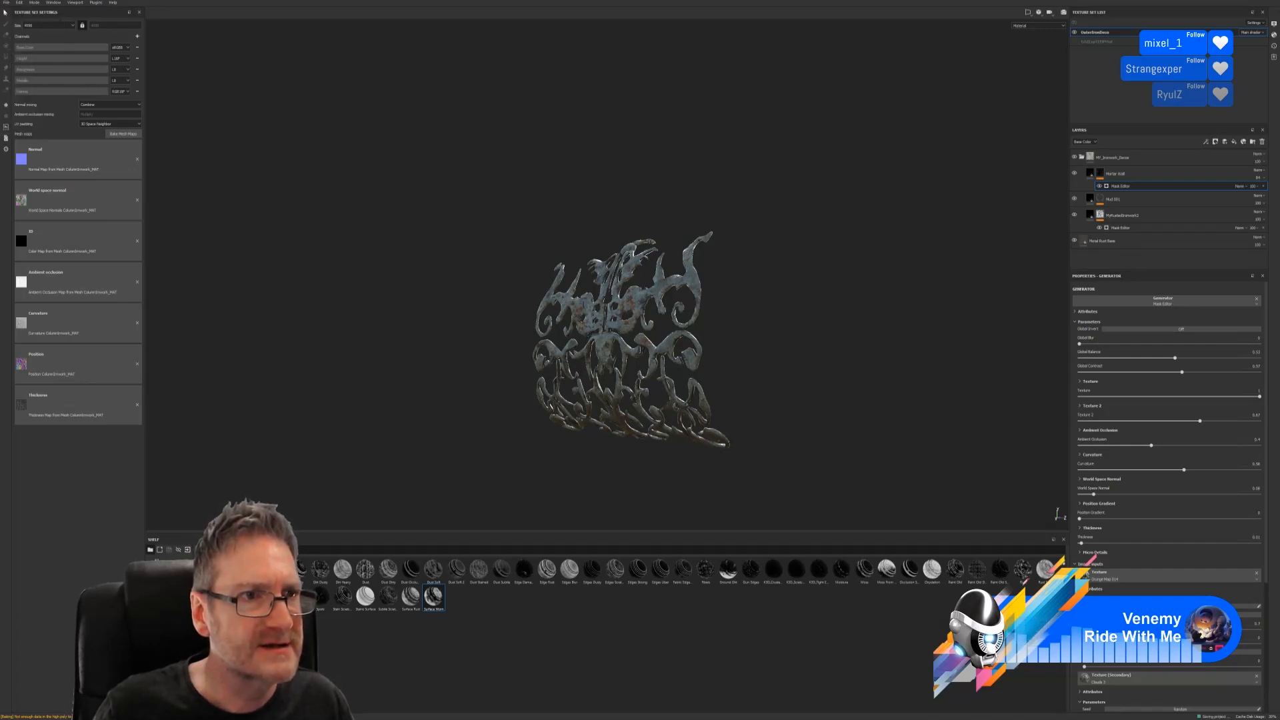
Export the ironwork panel's texture maps at a smaller size than the document size and dismiss the export report.
{"action": "left_click", "coordinate": [6, 4]}
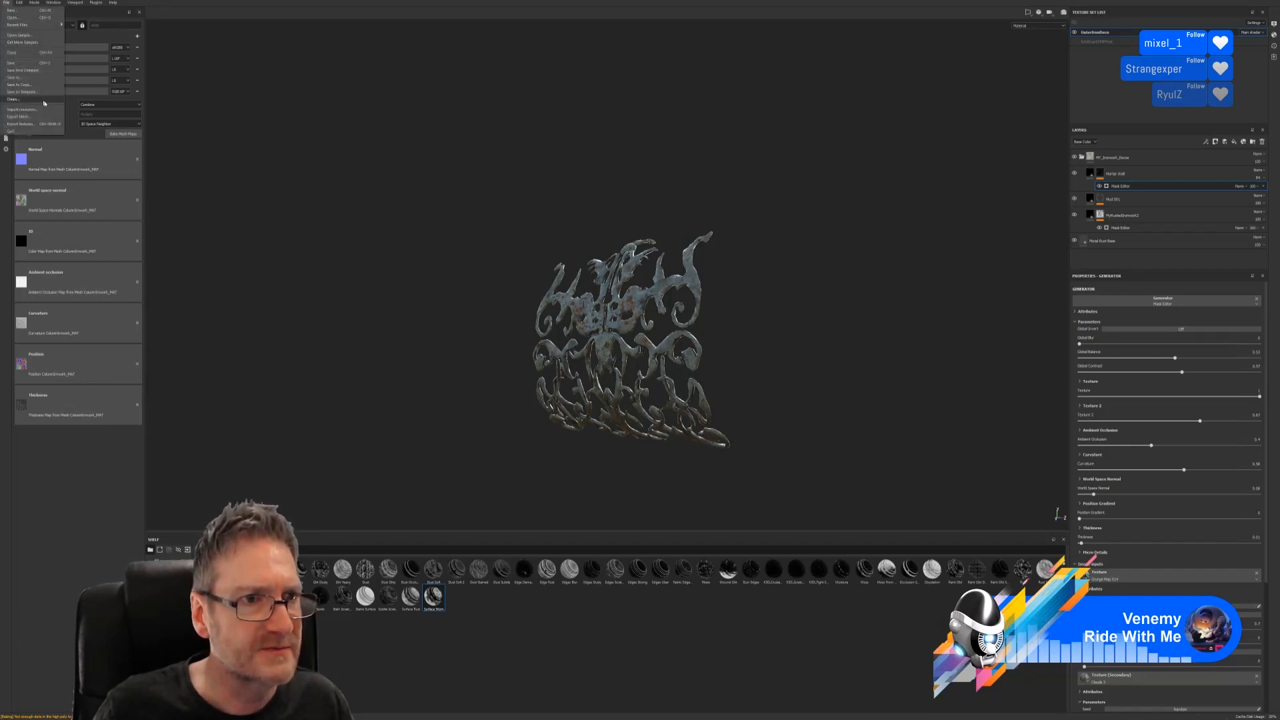
{"action": "left_click", "coordinate": [32, 124]}
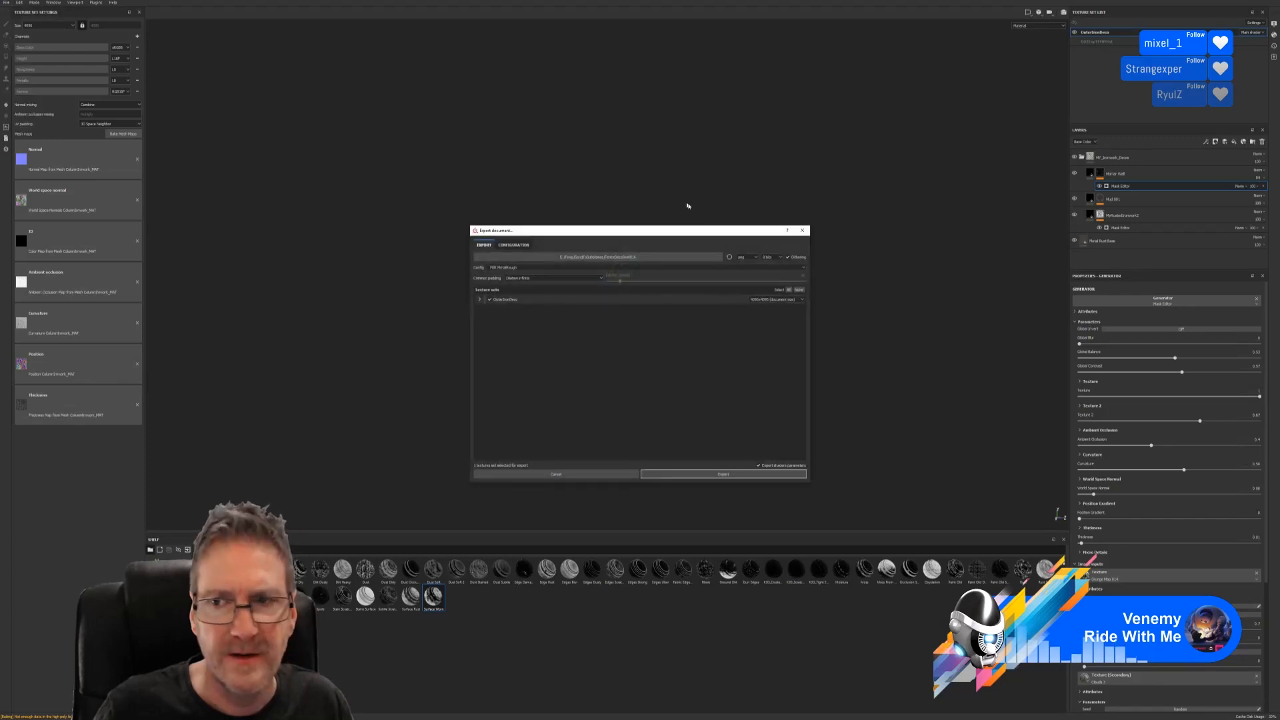
{"action": "left_click", "coordinate": [776, 300]}
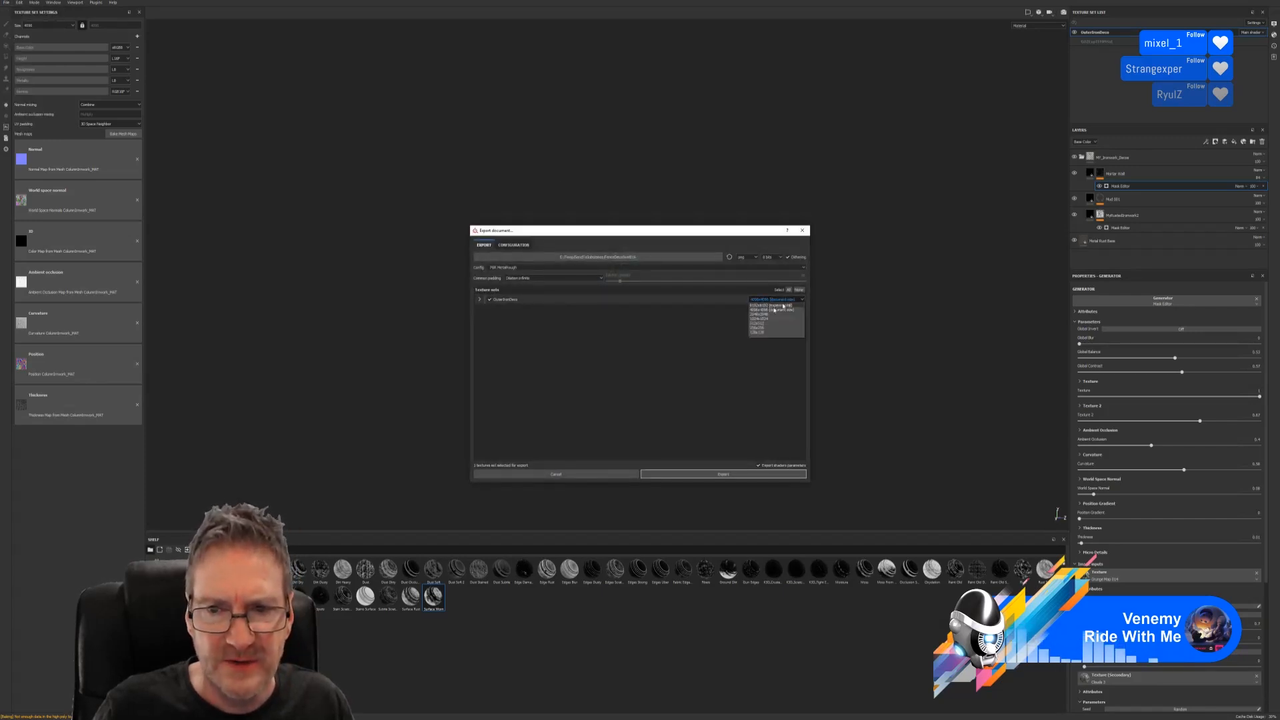
{"action": "left_click", "coordinate": [764, 318]}
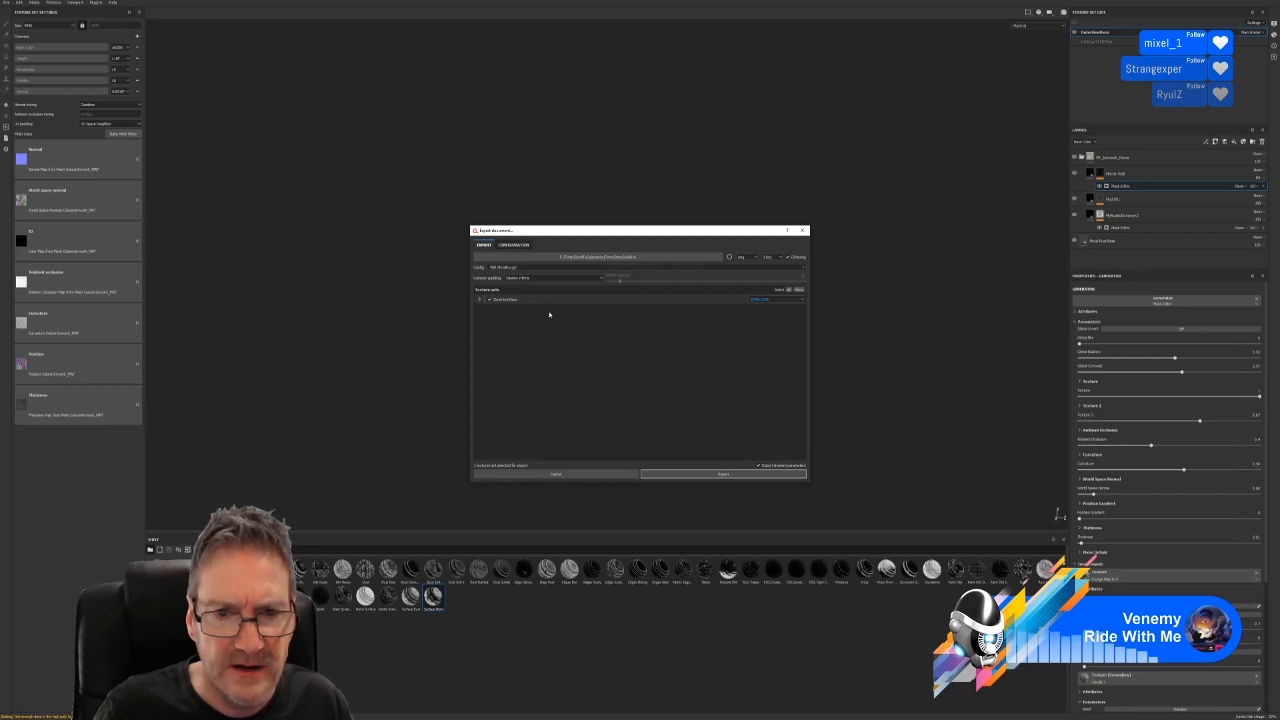
{"action": "left_click", "coordinate": [726, 475]}
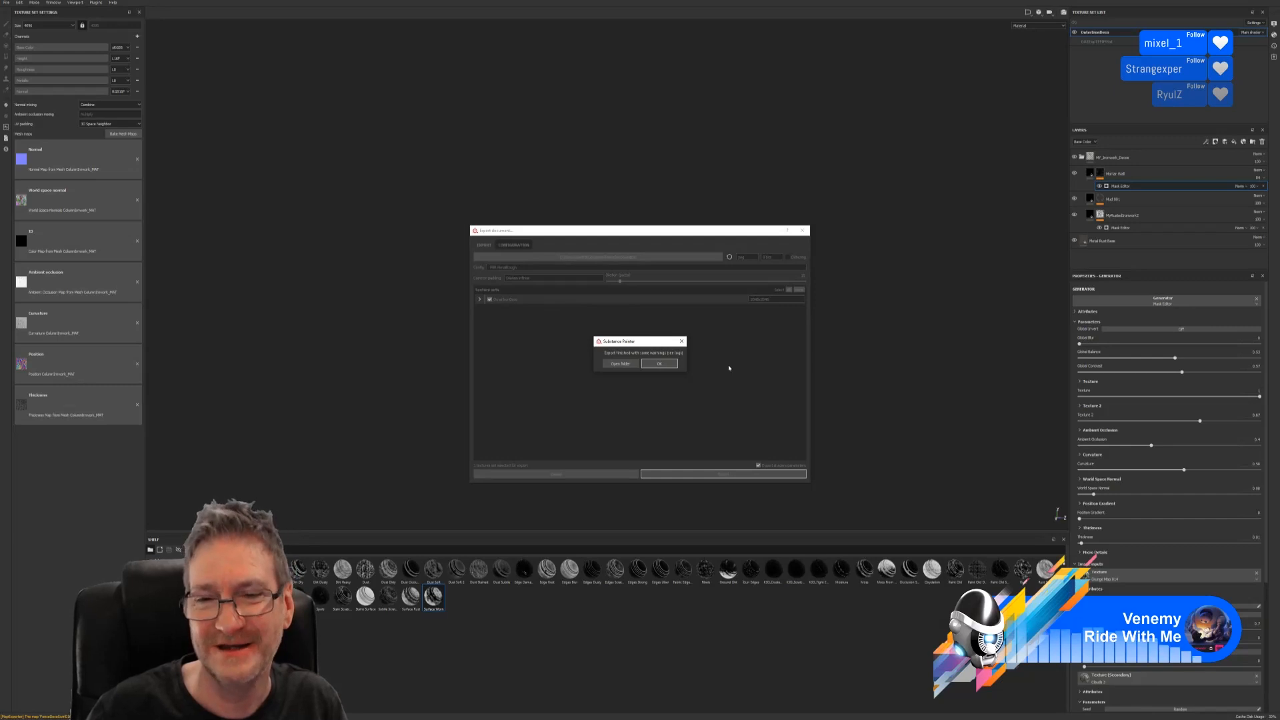
{"action": "left_click", "coordinate": [659, 364]}
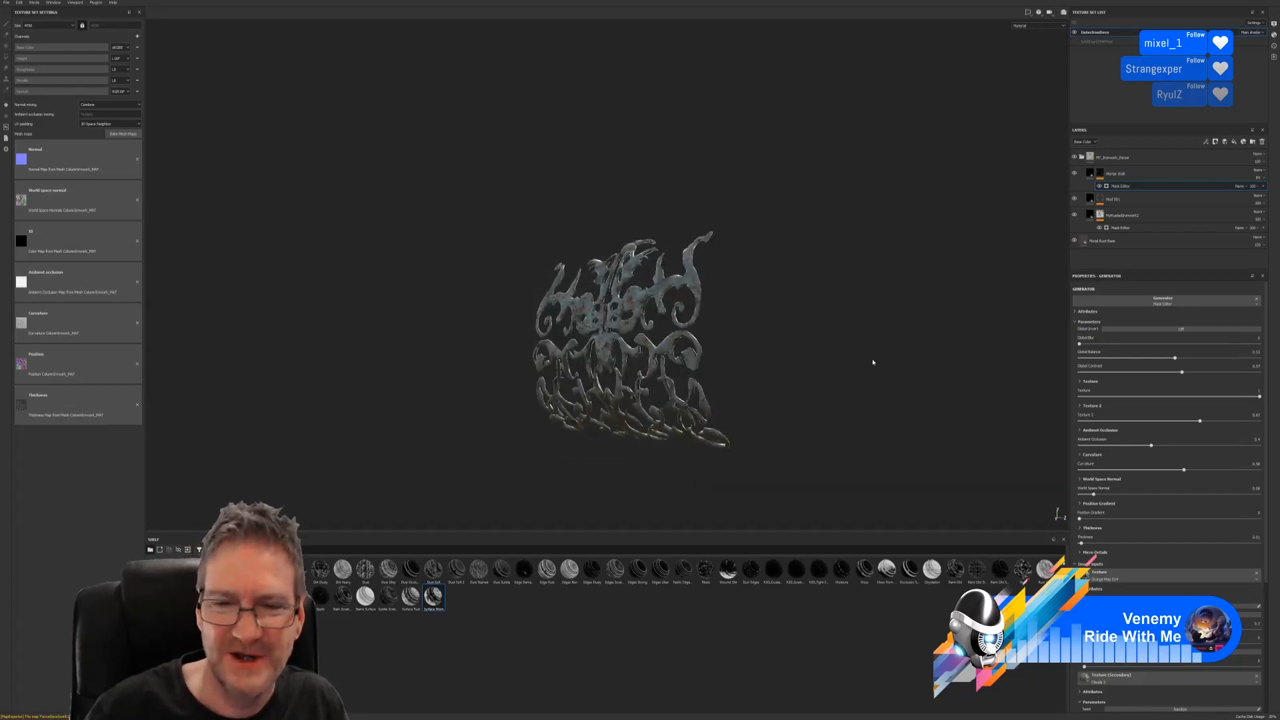
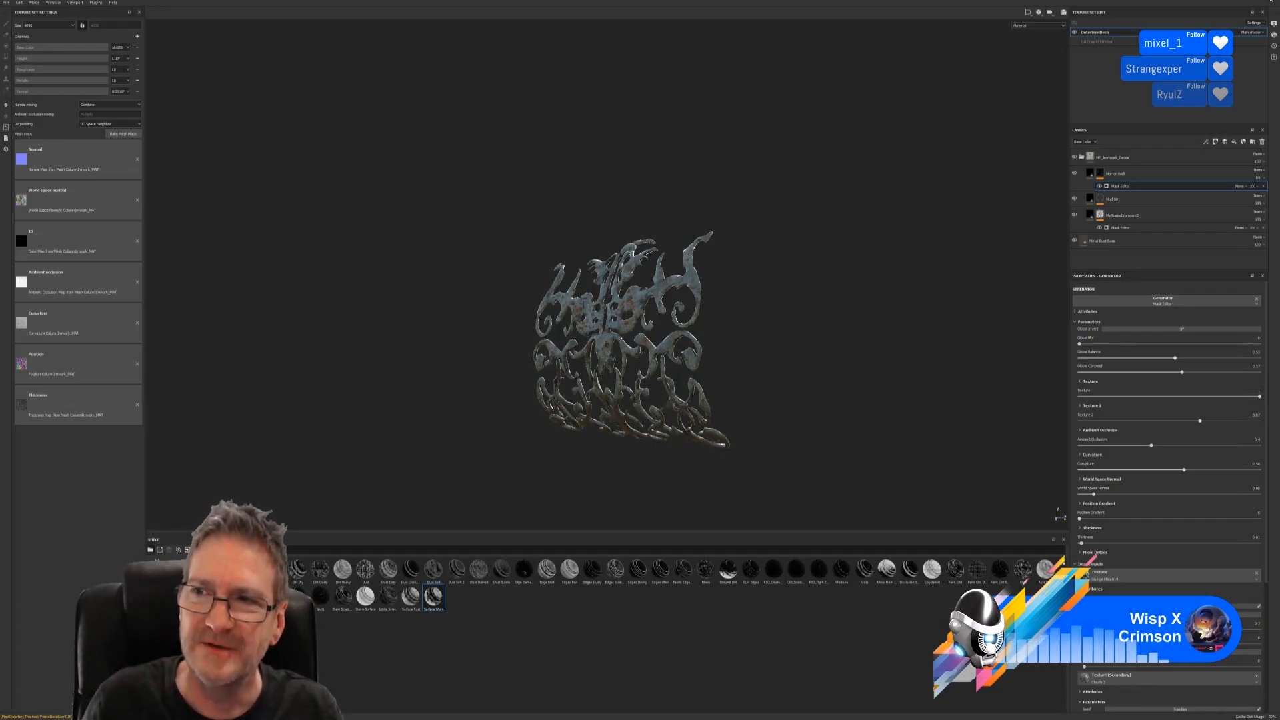
Save the project again, switch to 3ds Max and close the dialog for sending the selection to Substance Painter.
{"action": "left_click", "coordinate": [6, 3]}
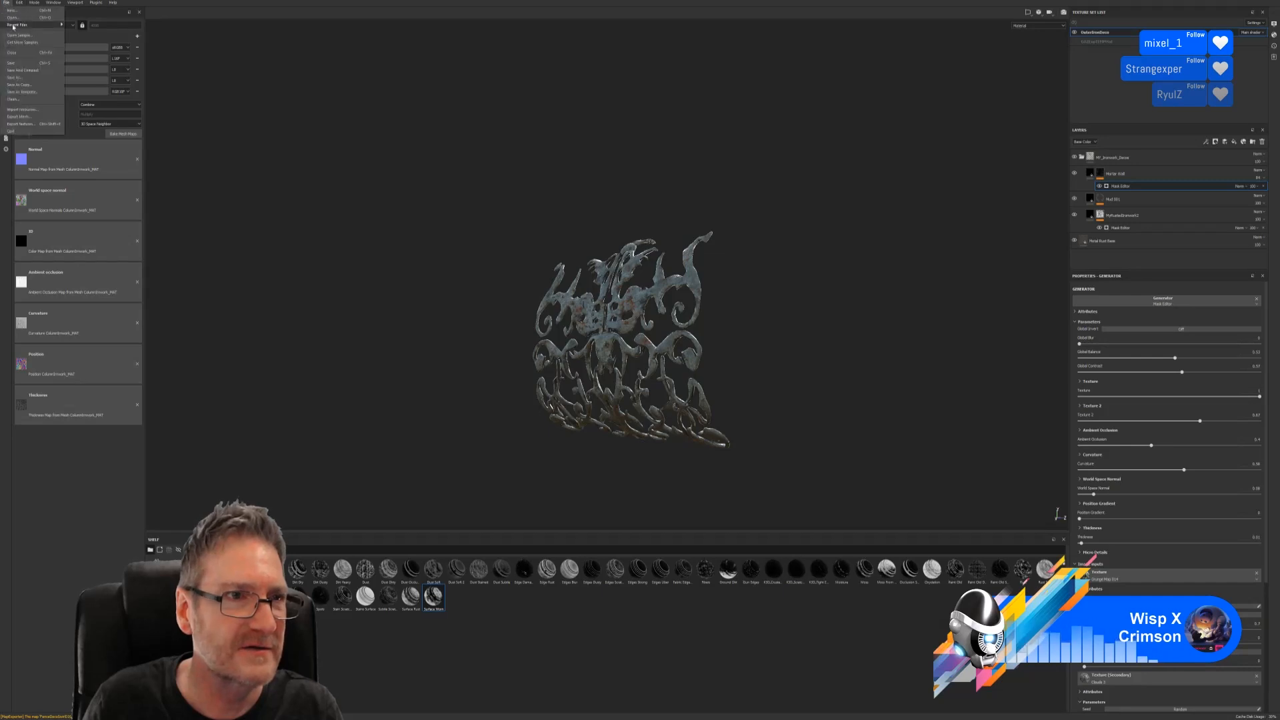
{"action": "left_click", "coordinate": [22, 67]}
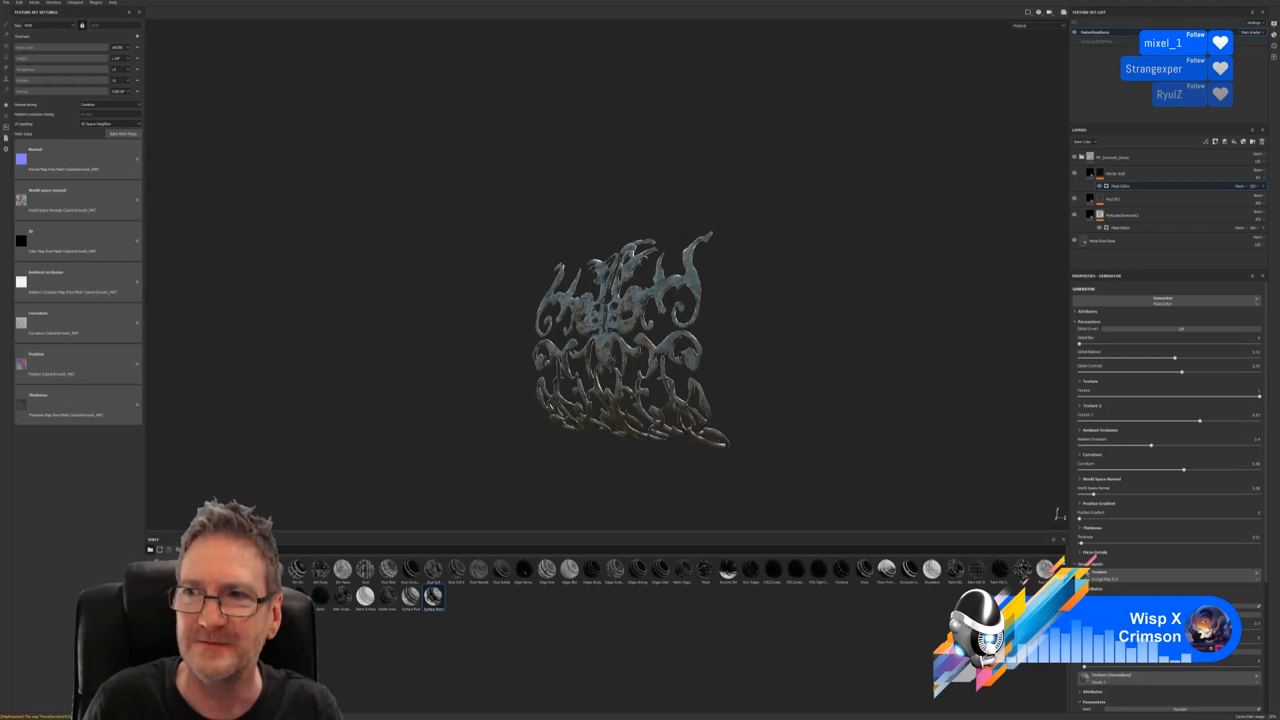
{"action": "key", "text": "alt+Tab"}
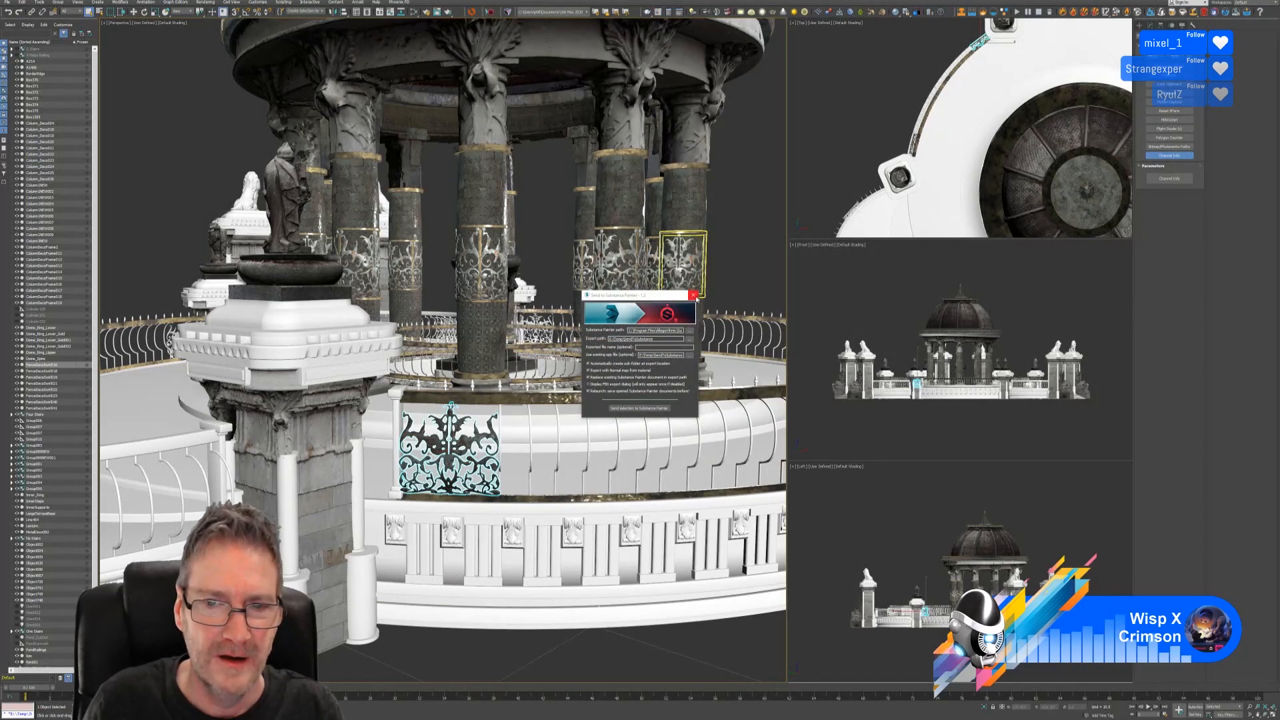
{"action": "left_click", "coordinate": [693, 295]}
Add a DirectX Shader material below the existing material nodes and switch it to the shader type used by the column ironwork material.
{"action": "left_click", "coordinate": [414, 12]}
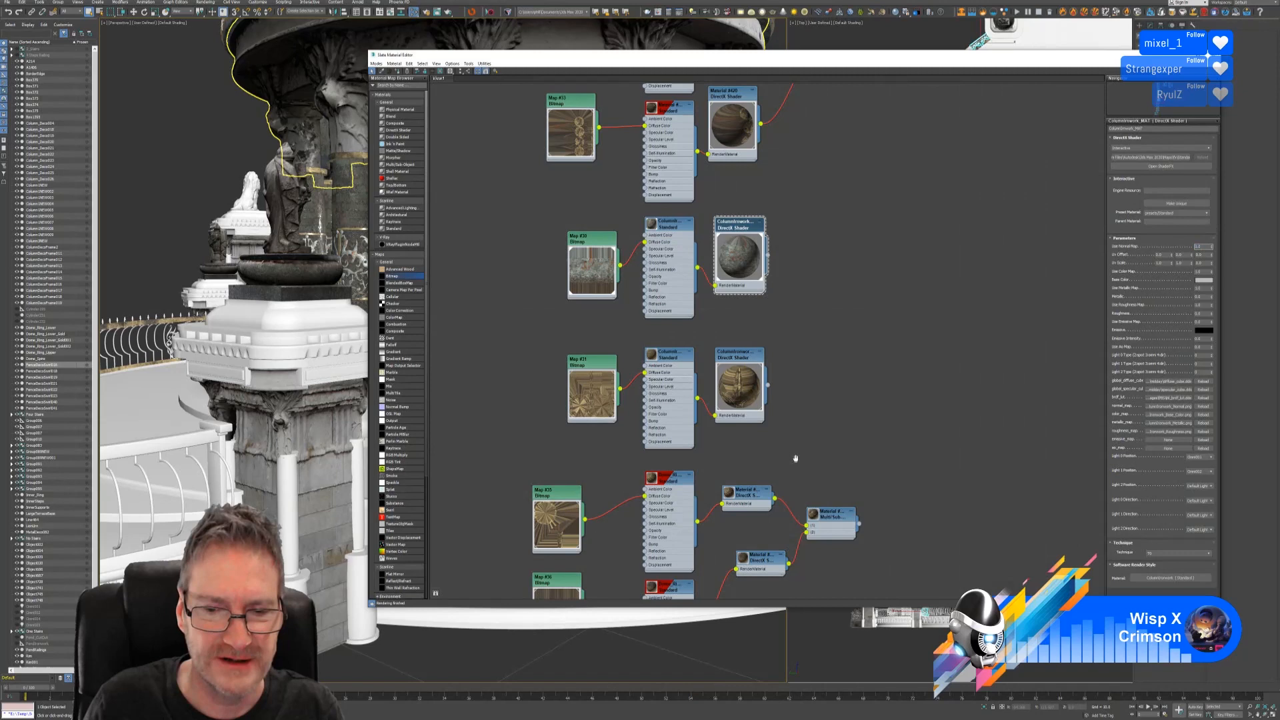
{"action": "middle_click_drag", "start_coordinate": [795, 458], "coordinate": [832, 157]}
{"action": "middle_click_drag", "start_coordinate": [847, 457], "coordinate": [838, 198]}
{"action": "middle_click_drag", "start_coordinate": [807, 433], "coordinate": [905, 346]}
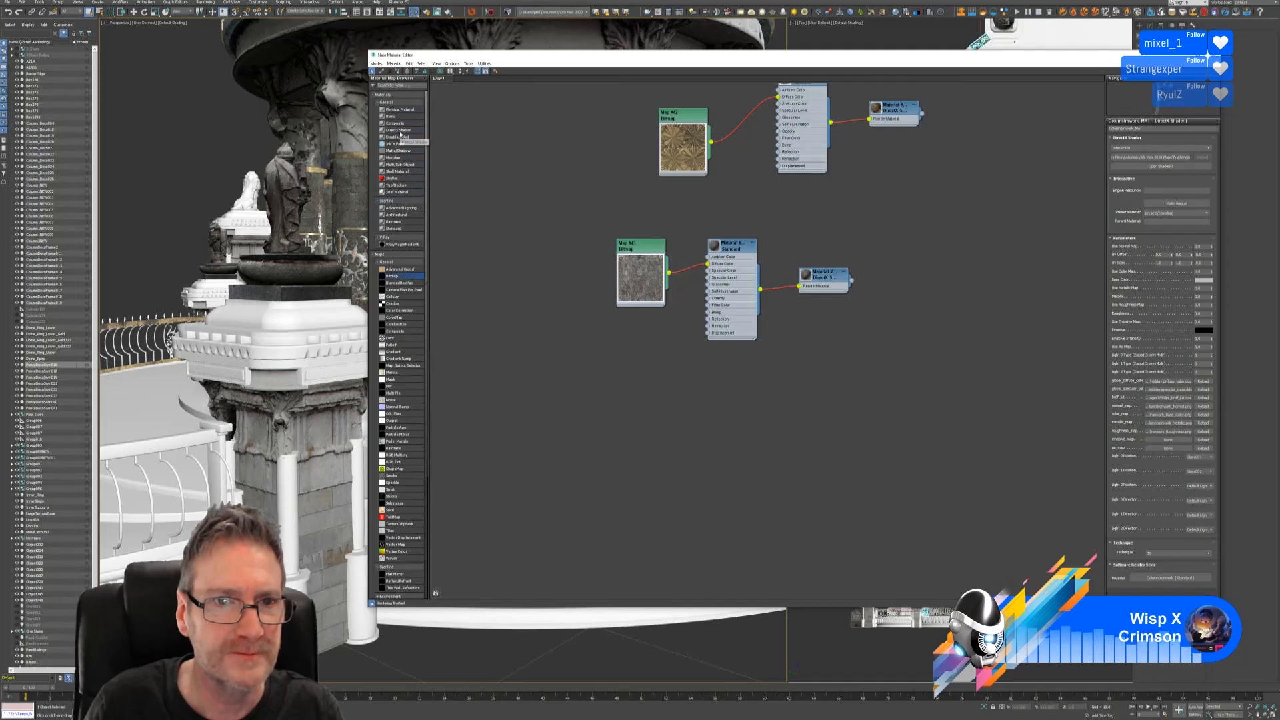
{"action": "left_click", "coordinate": [733, 409]}
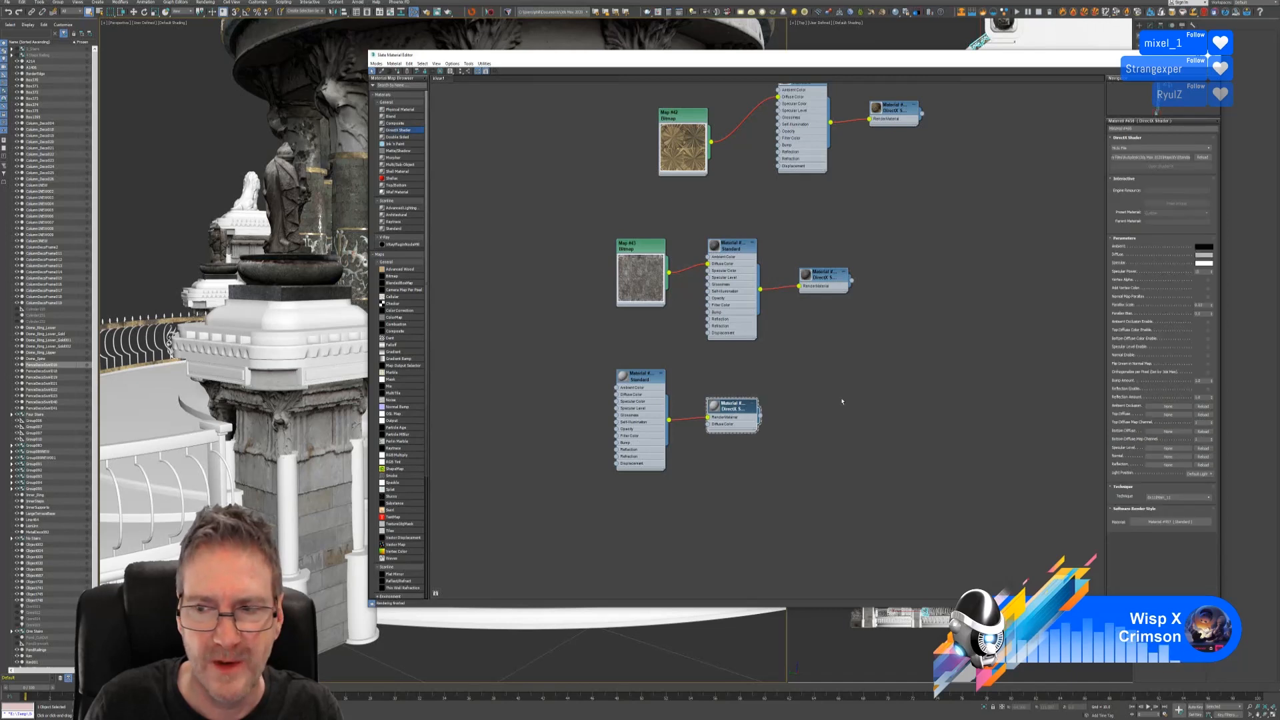
{"action": "left_click", "coordinate": [1139, 148]}
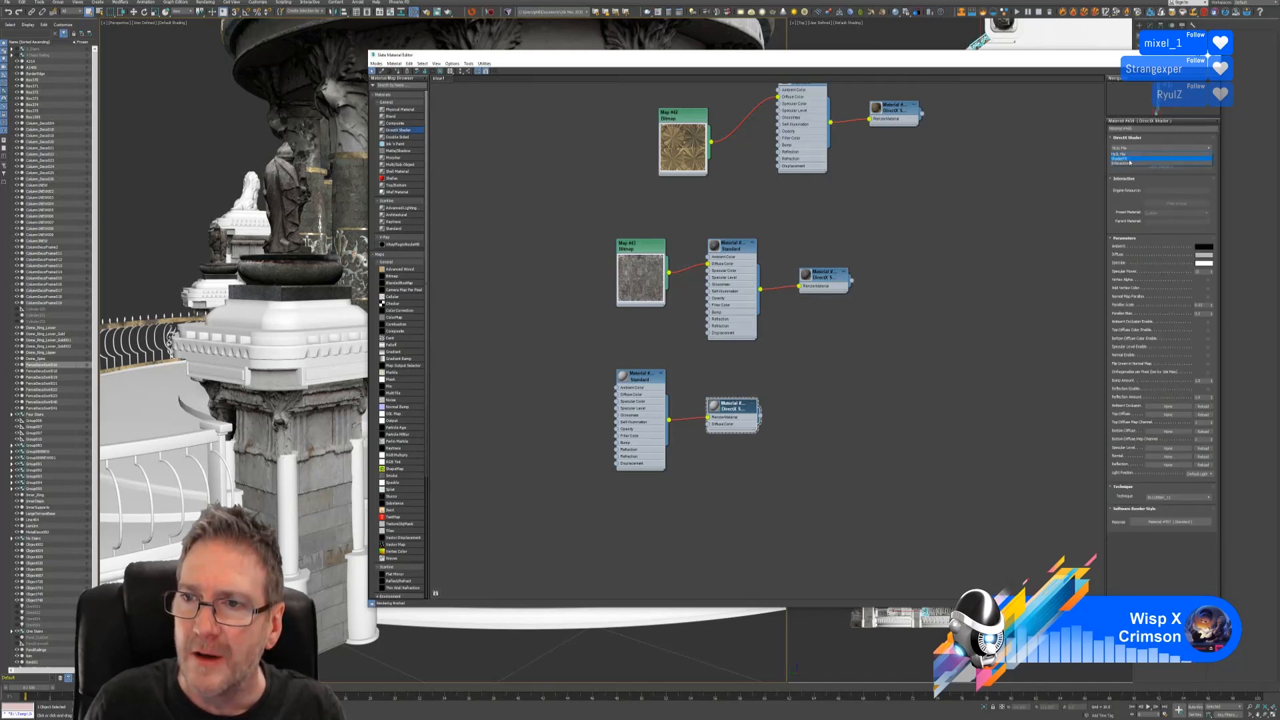
{"action": "left_click", "coordinate": [1126, 163]}
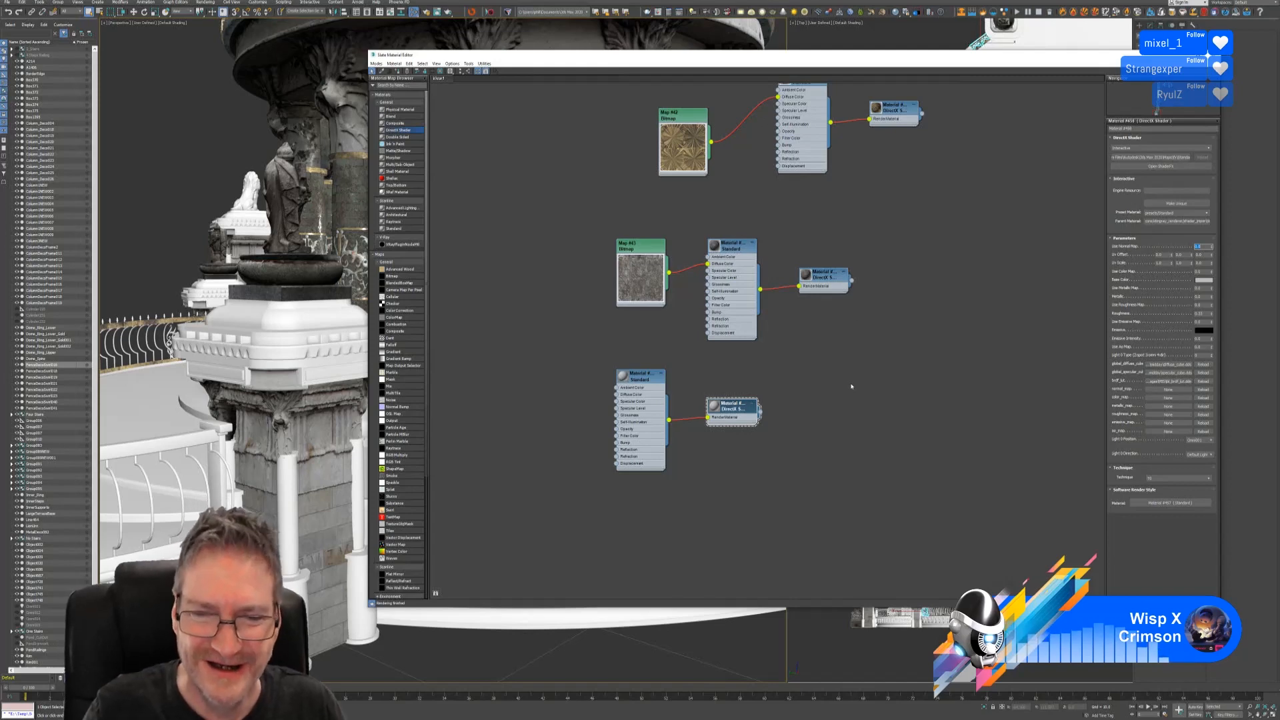
{"action": "left_click", "coordinate": [1178, 390]}
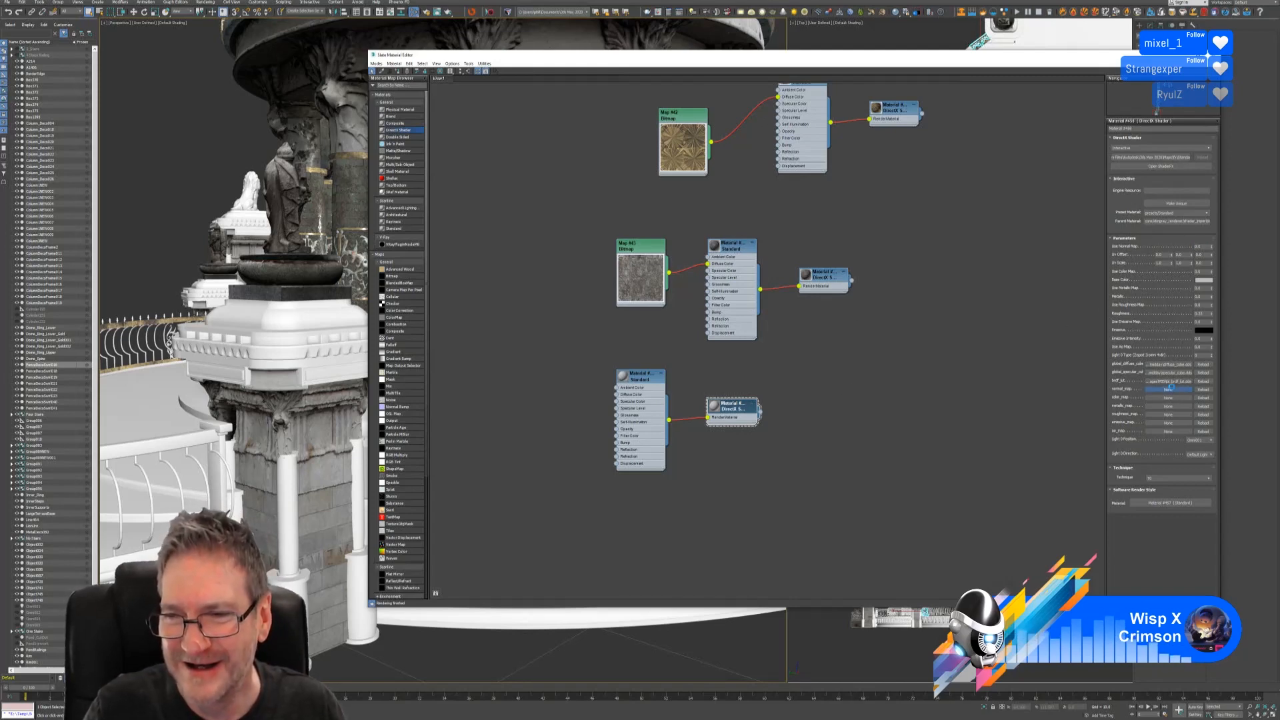
{"action": "left_click_drag", "start_coordinate": [586, 75], "coordinate": [385, 84]}
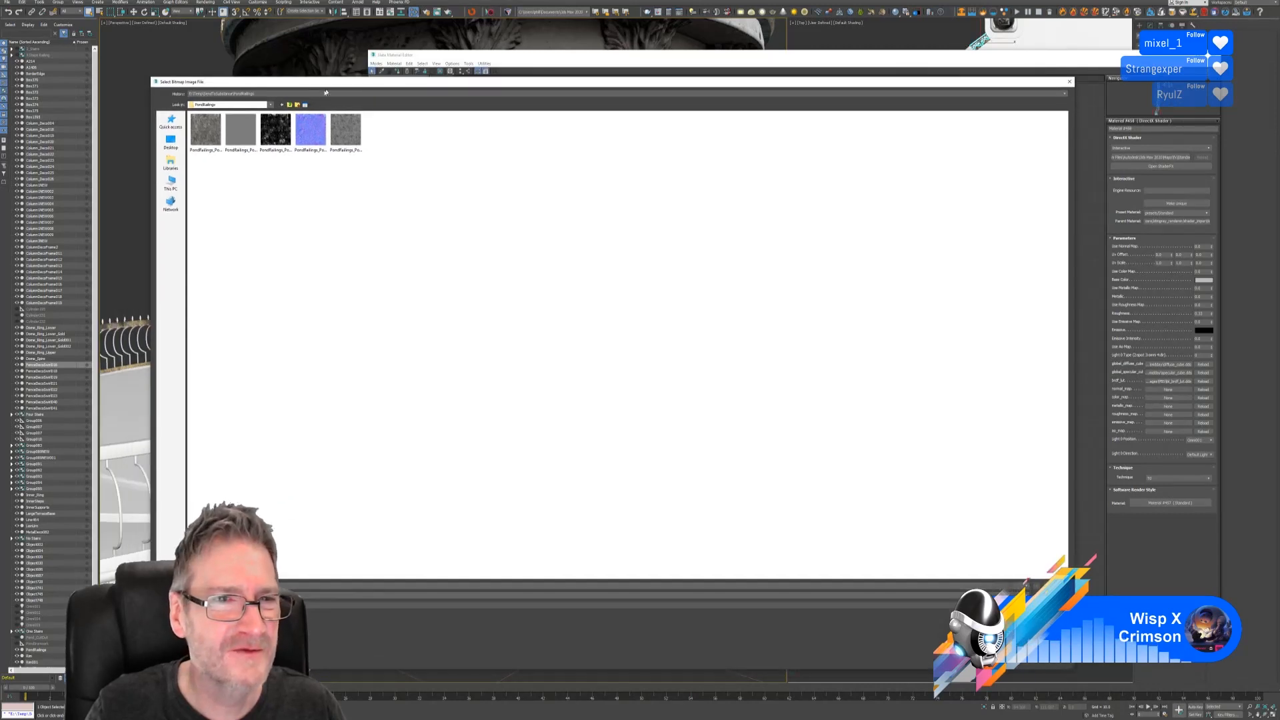
{"action": "left_click", "coordinate": [290, 105]}
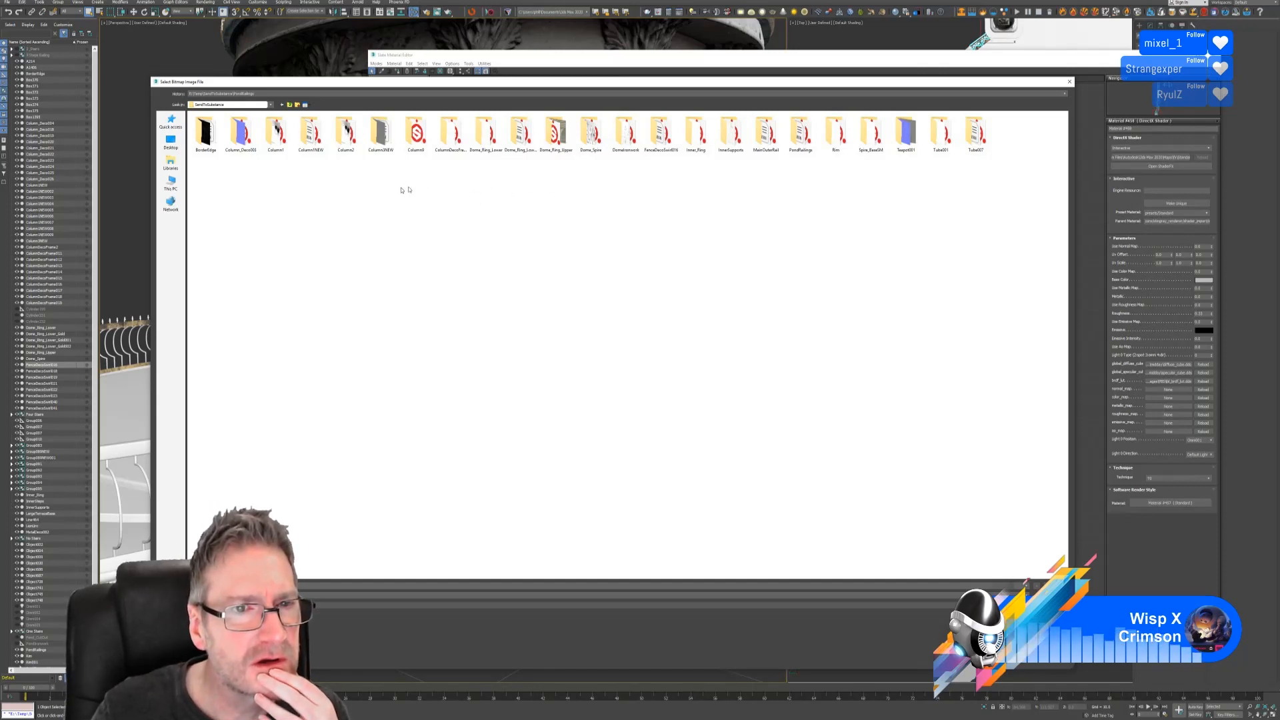
{"action": "left_click", "coordinate": [1069, 81]}
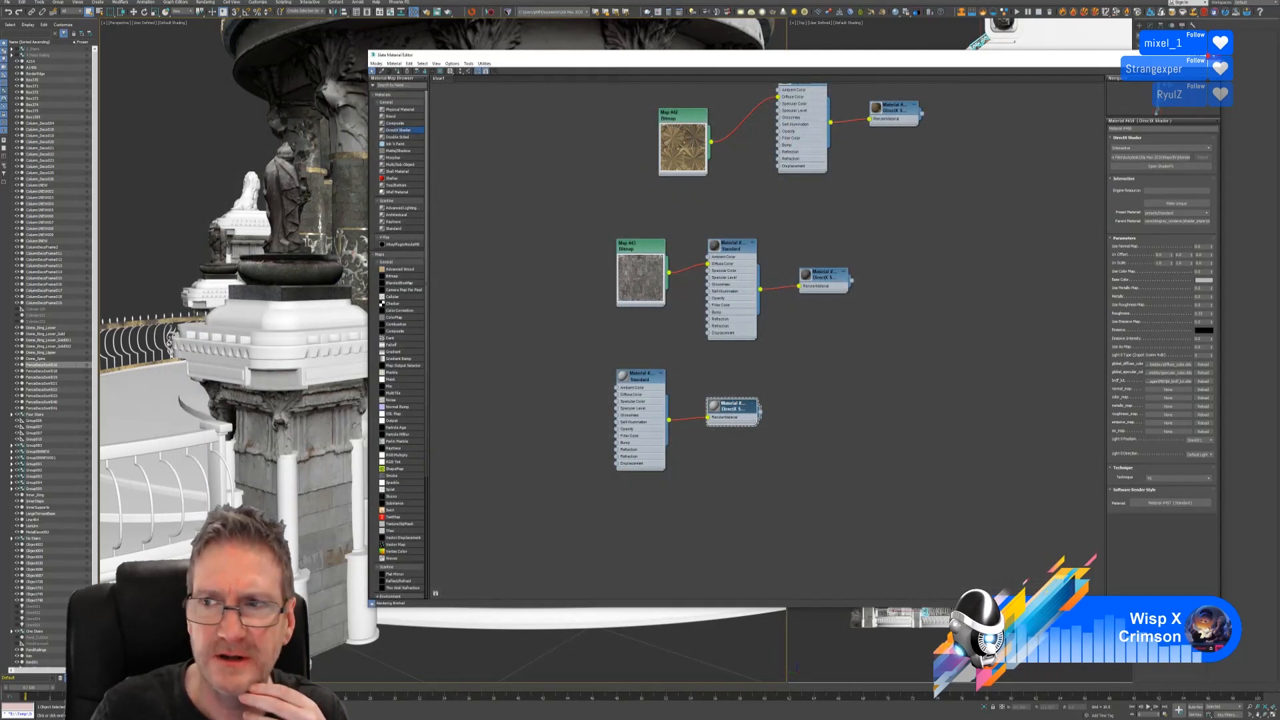
{"action": "left_click", "coordinate": [1210, 56]}
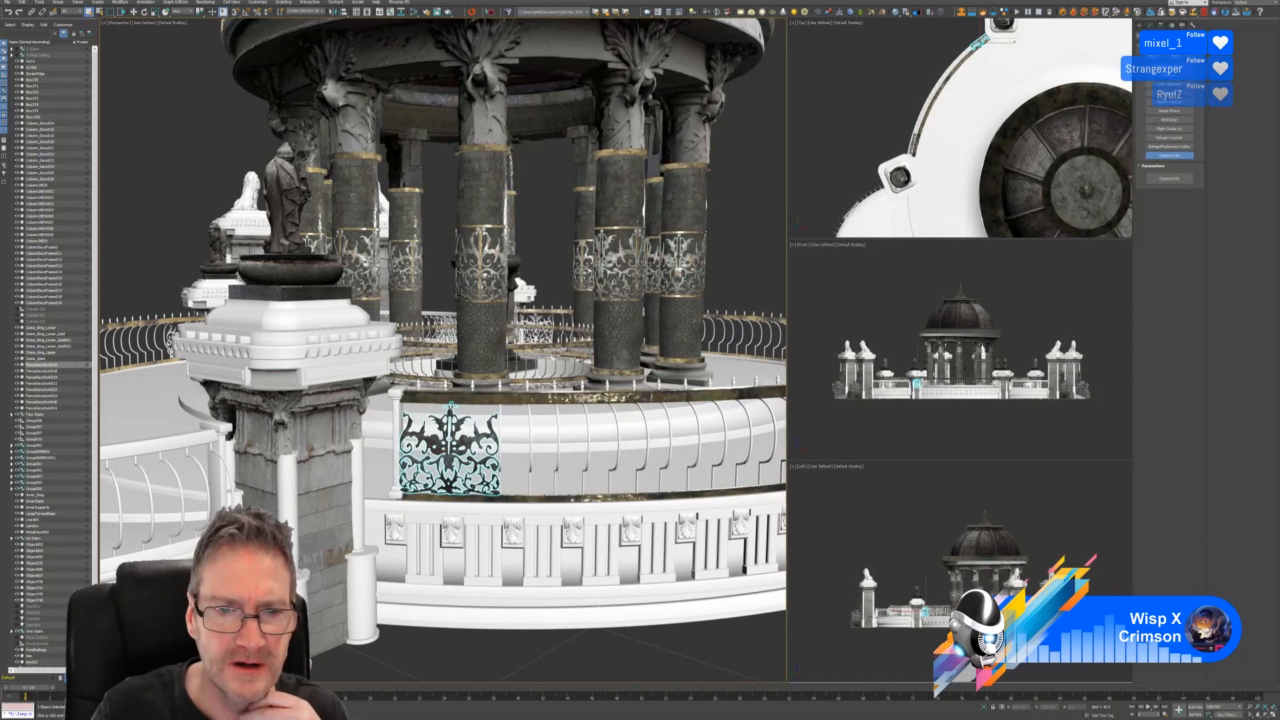
{"action": "scroll", "coordinate": [548, 239], "scroll_direction": "up", "scroll_amount": 3}
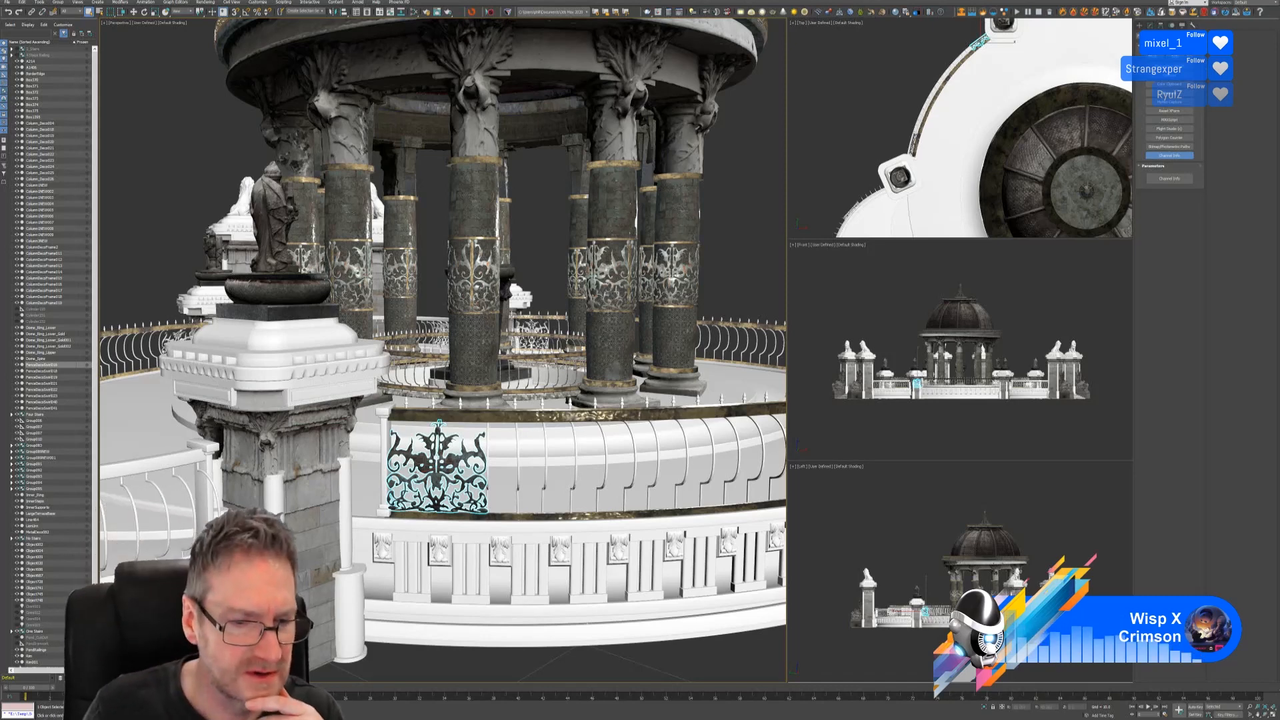
{"action": "key", "text": "super+d"}
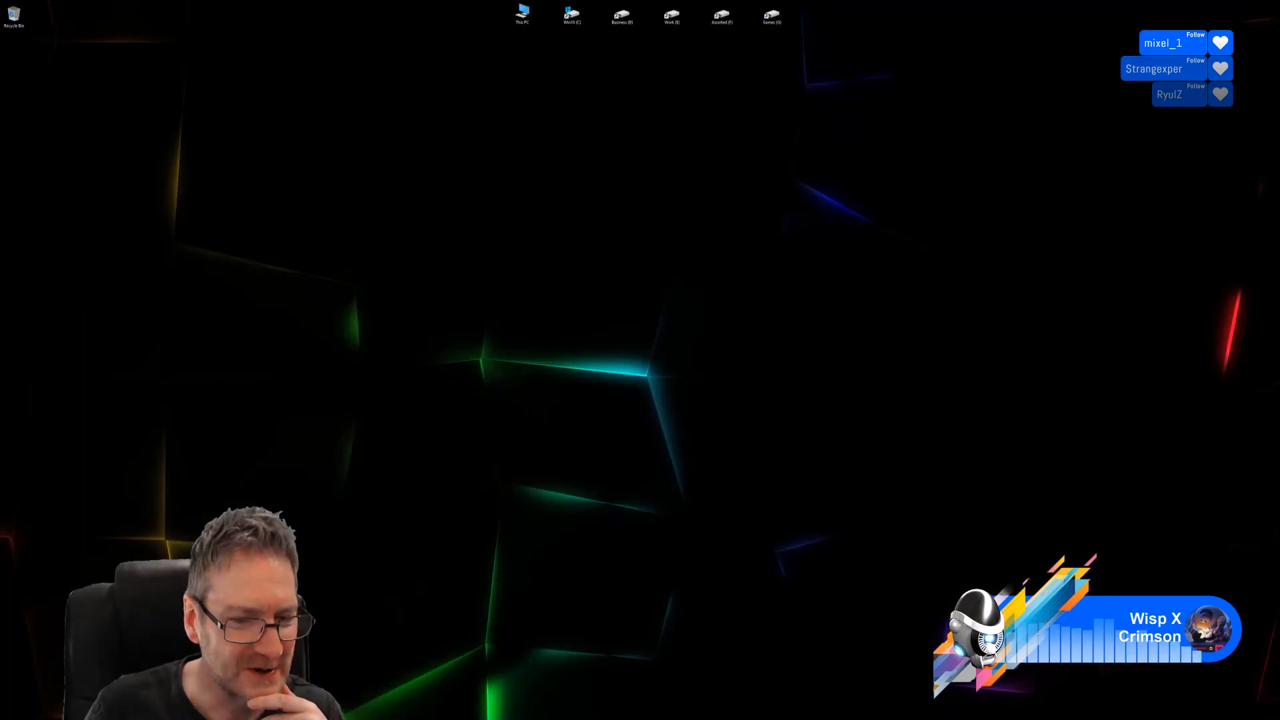
{"action": "key", "text": "super+d"}
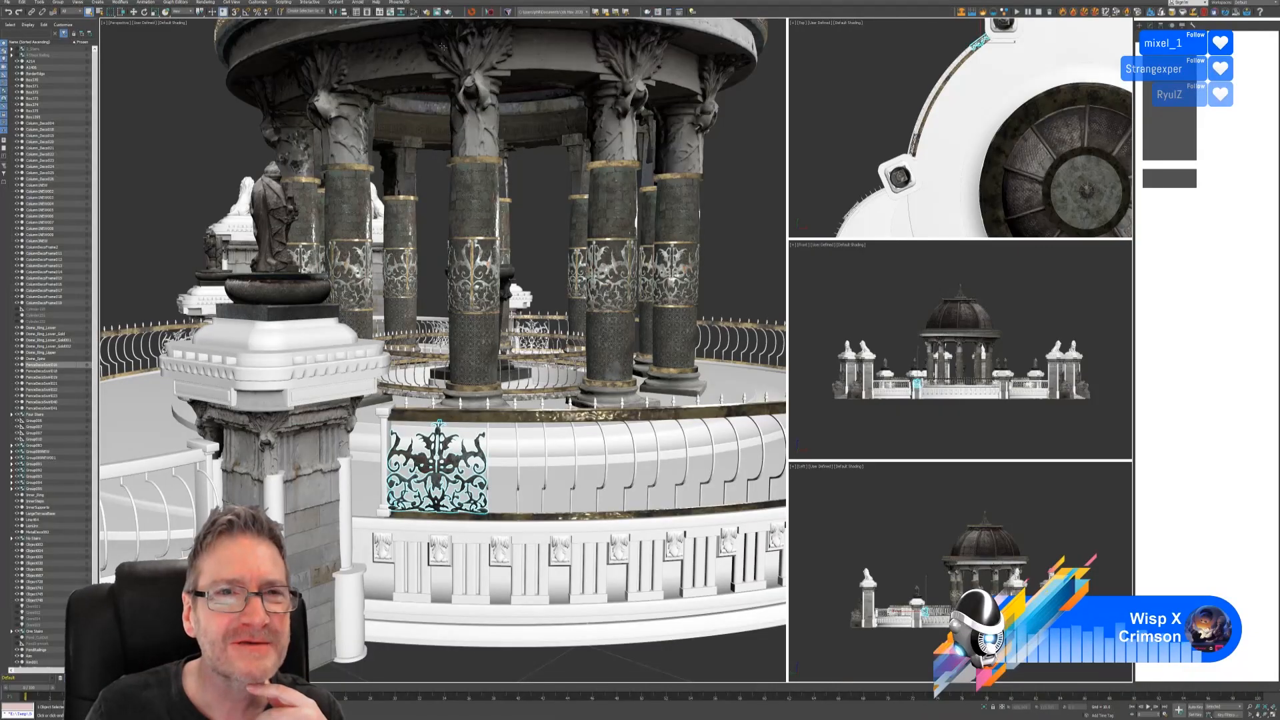
Load the exported normal PNG from the fence decoration section's folder as the new material's normal map.
{"action": "left_click", "coordinate": [414, 11]}
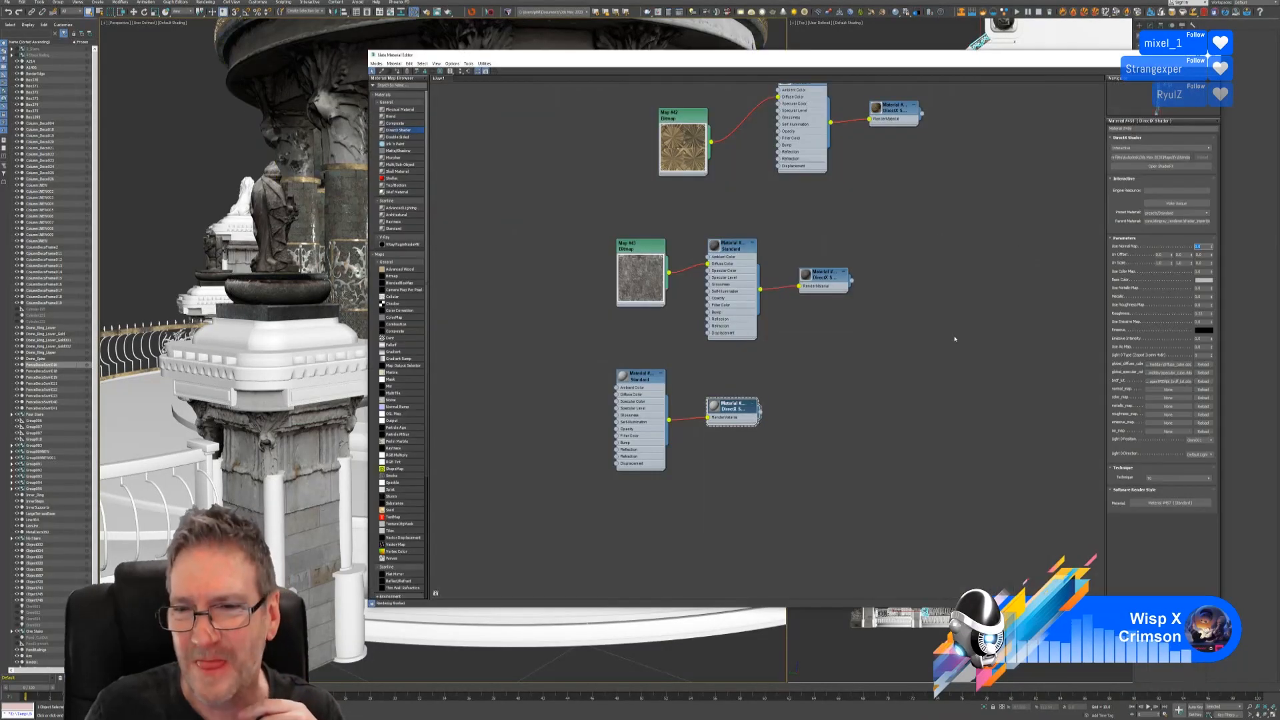
{"action": "left_click", "coordinate": [1168, 390]}
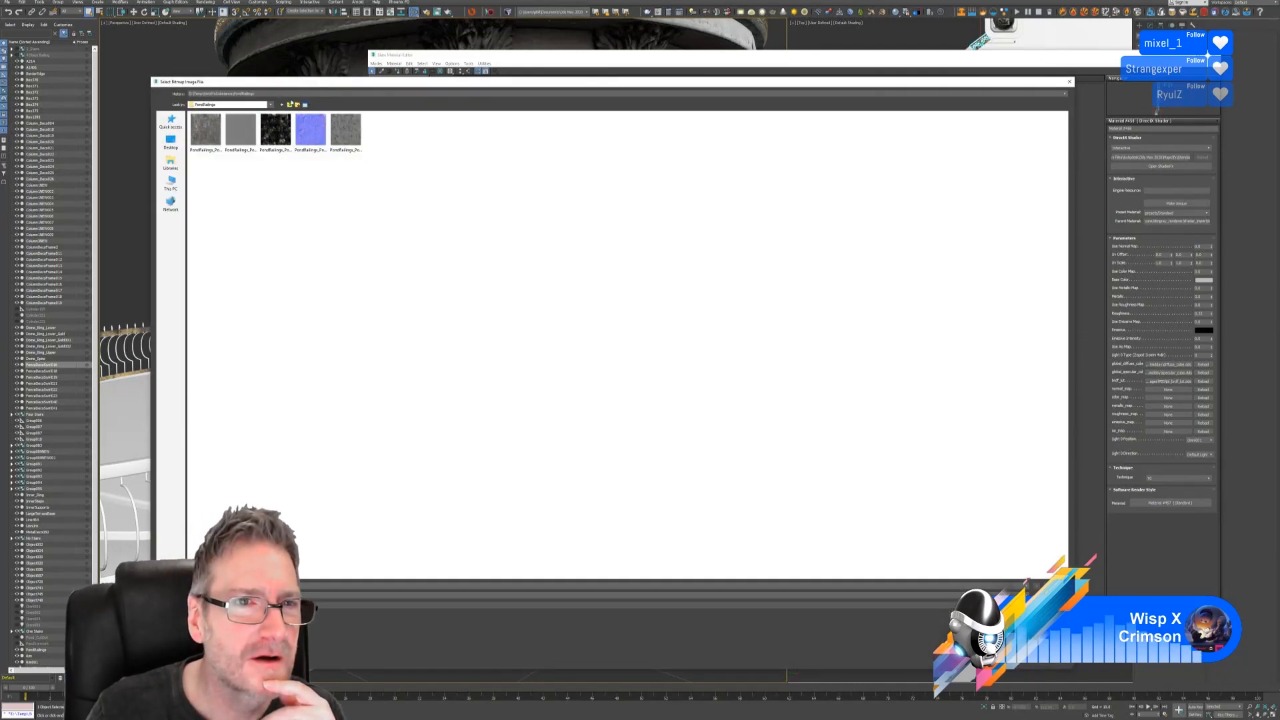
{"action": "left_click", "coordinate": [291, 105]}
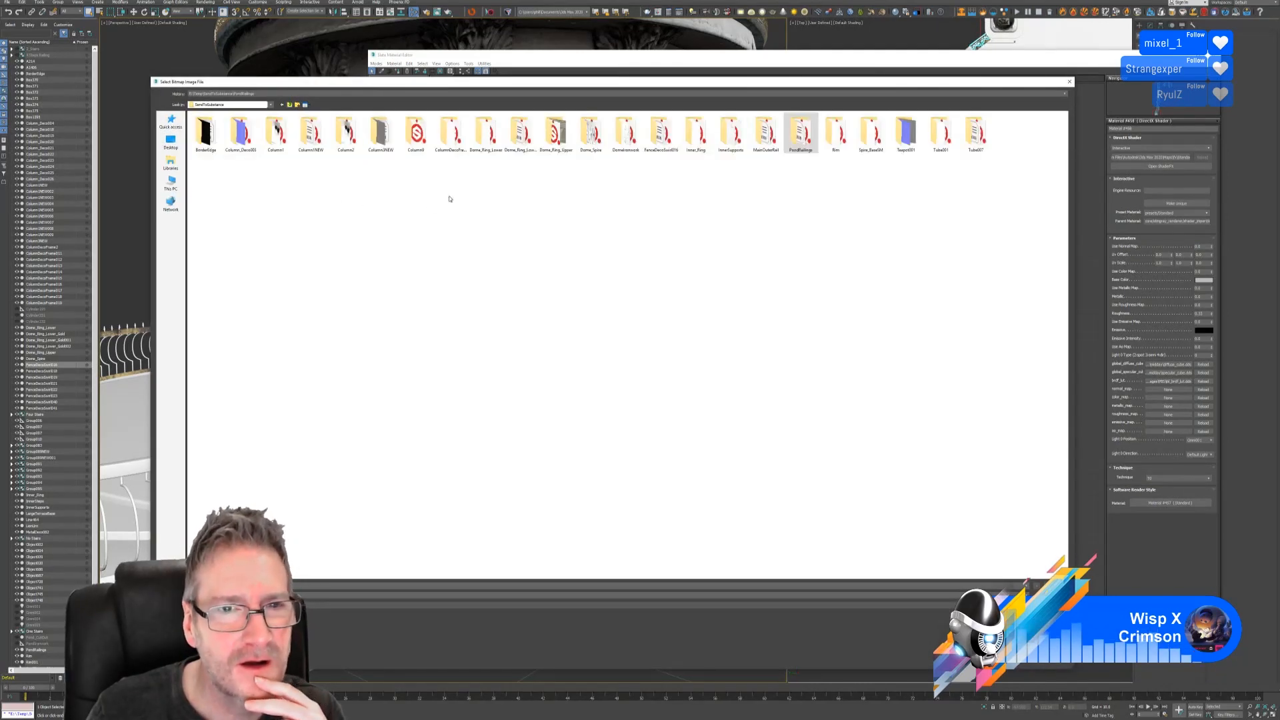
{"action": "left_click", "coordinate": [662, 140]}
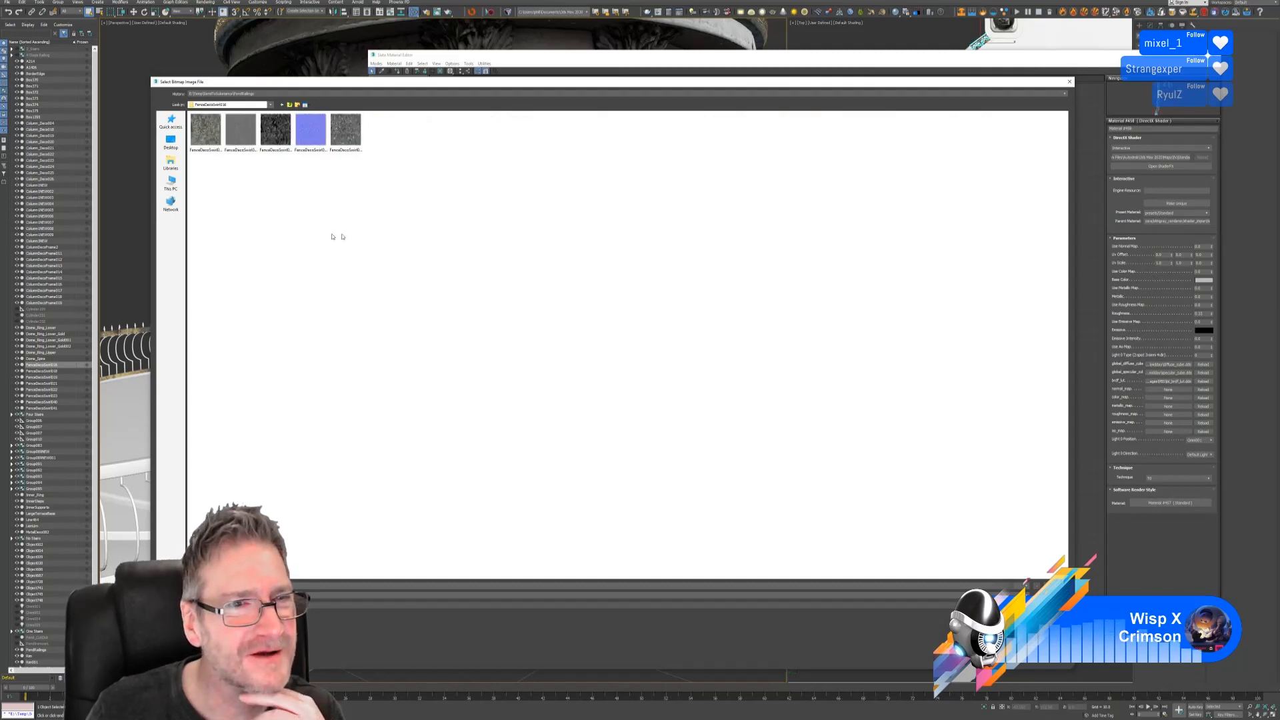
{"action": "left_click", "coordinate": [322, 132]}
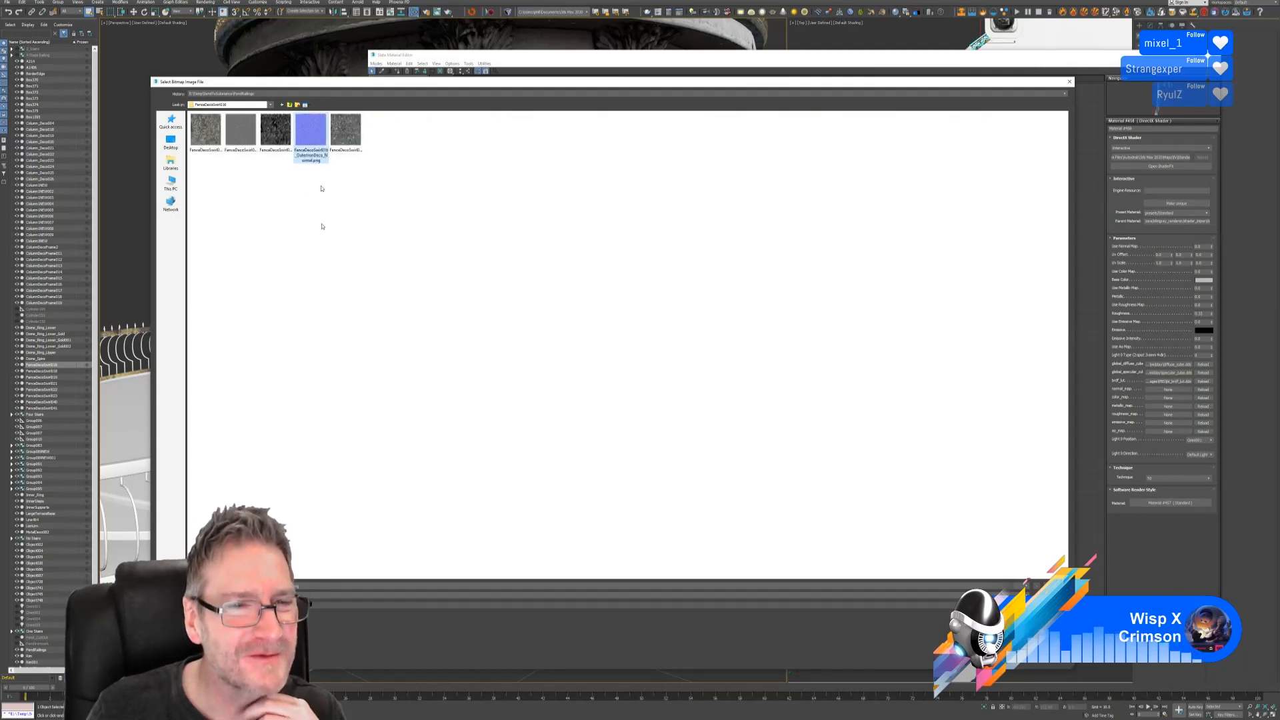
{"action": "left_click", "coordinate": [1054, 586]}
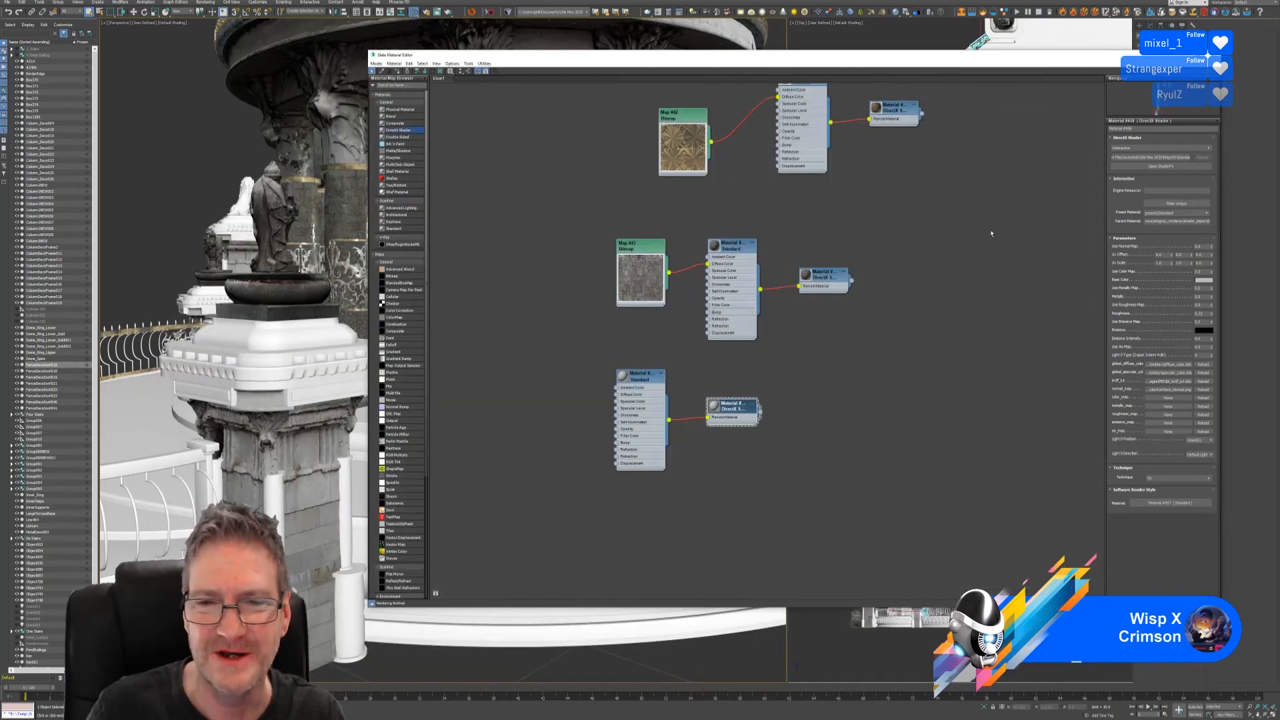
Load the exported base color PNG of the fence decoration section as the new material's color map.
{"action": "left_click", "coordinate": [1167, 398]}
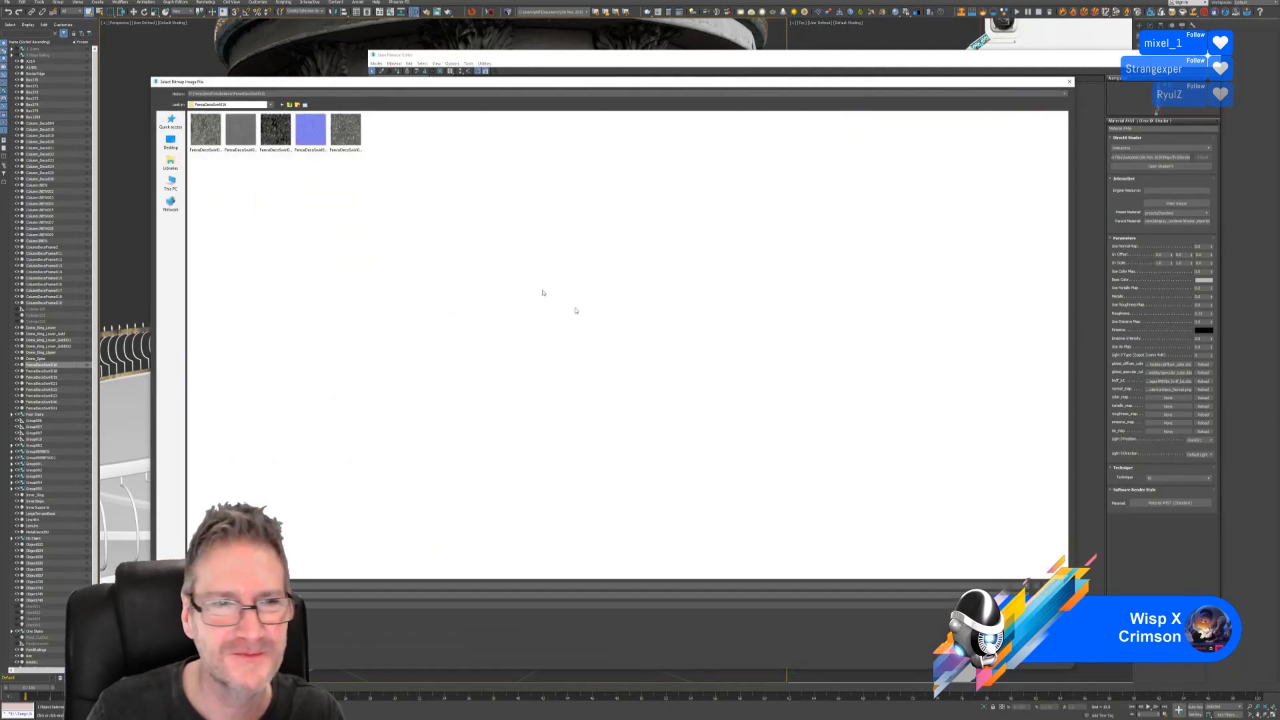
{"action": "left_click", "coordinate": [283, 138]}
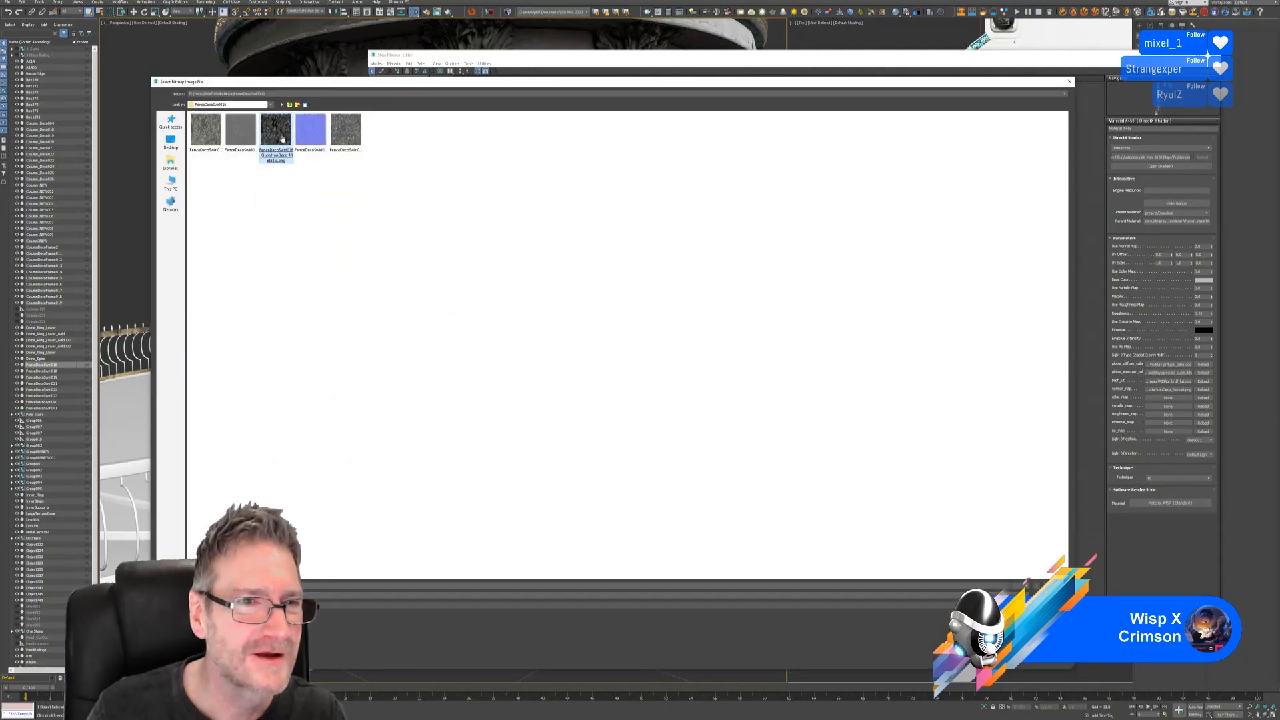
{"action": "left_click", "coordinate": [214, 141]}
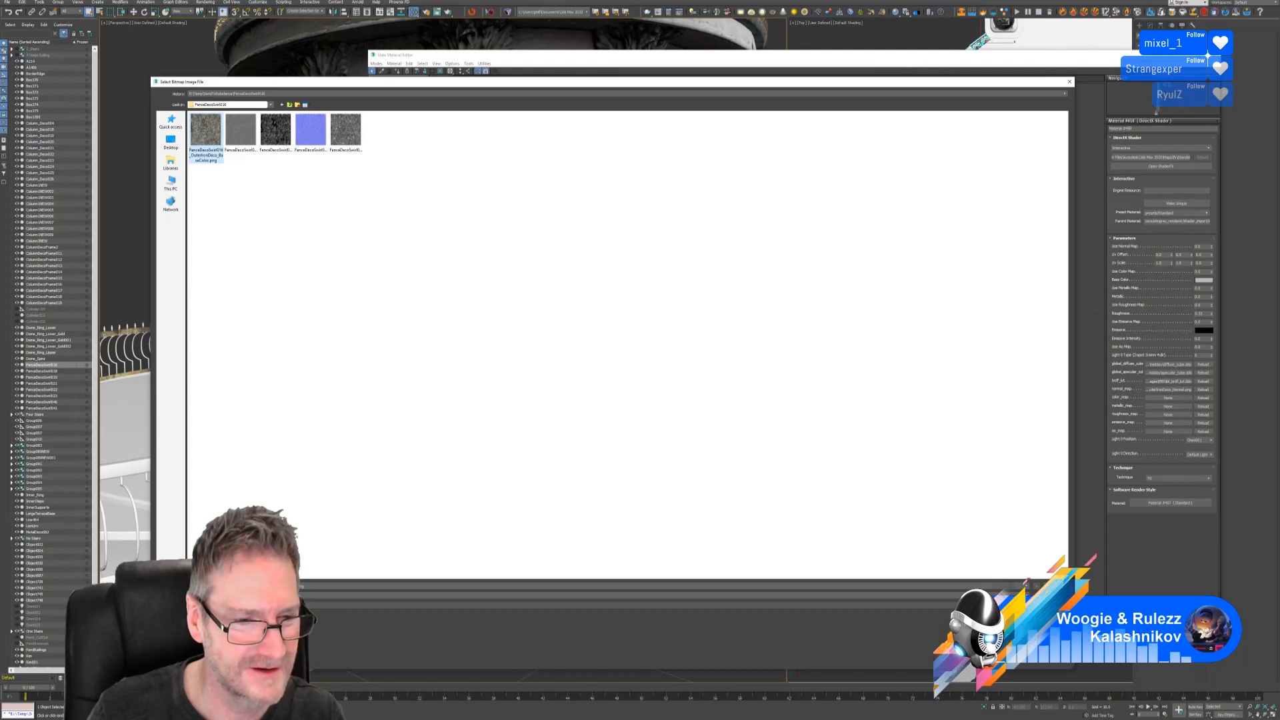
{"action": "left_click", "coordinate": [1045, 586]}
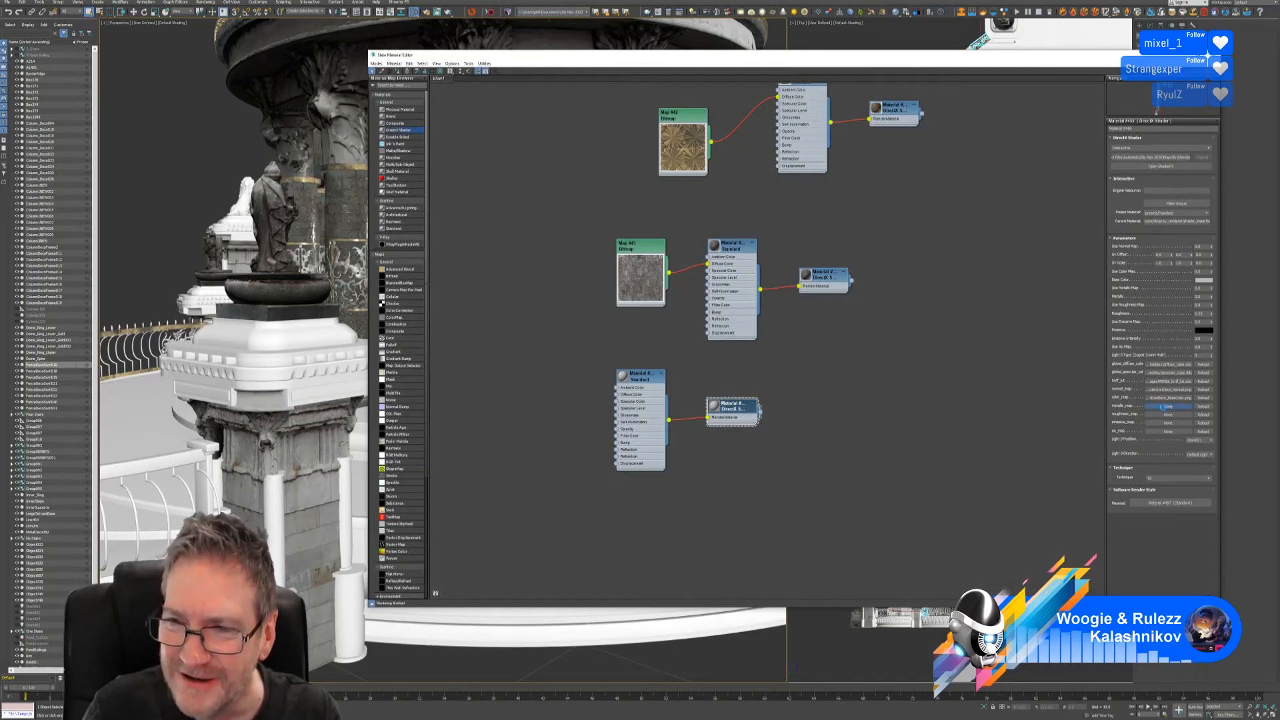
Load the exported metallic and roughness PNGs of the fence decoration section as the material's metallic and roughness maps.
{"action": "left_click", "coordinate": [1162, 406]}
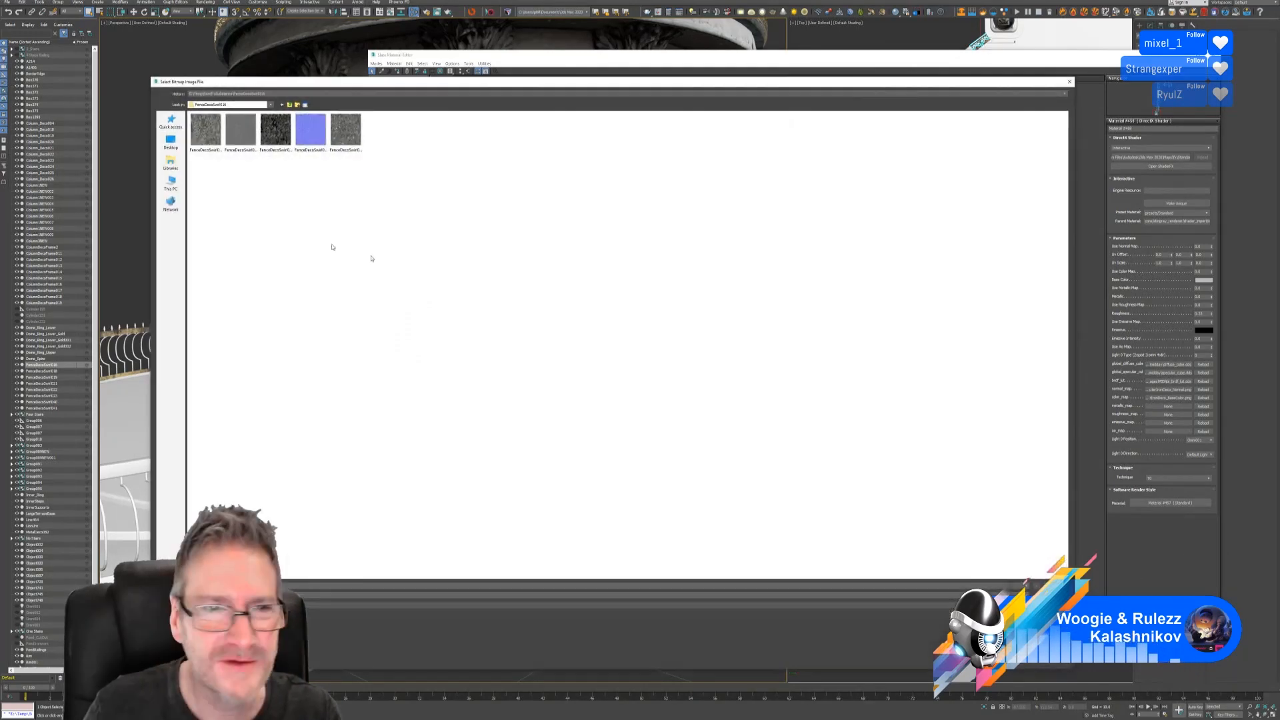
{"action": "left_click", "coordinate": [283, 144]}
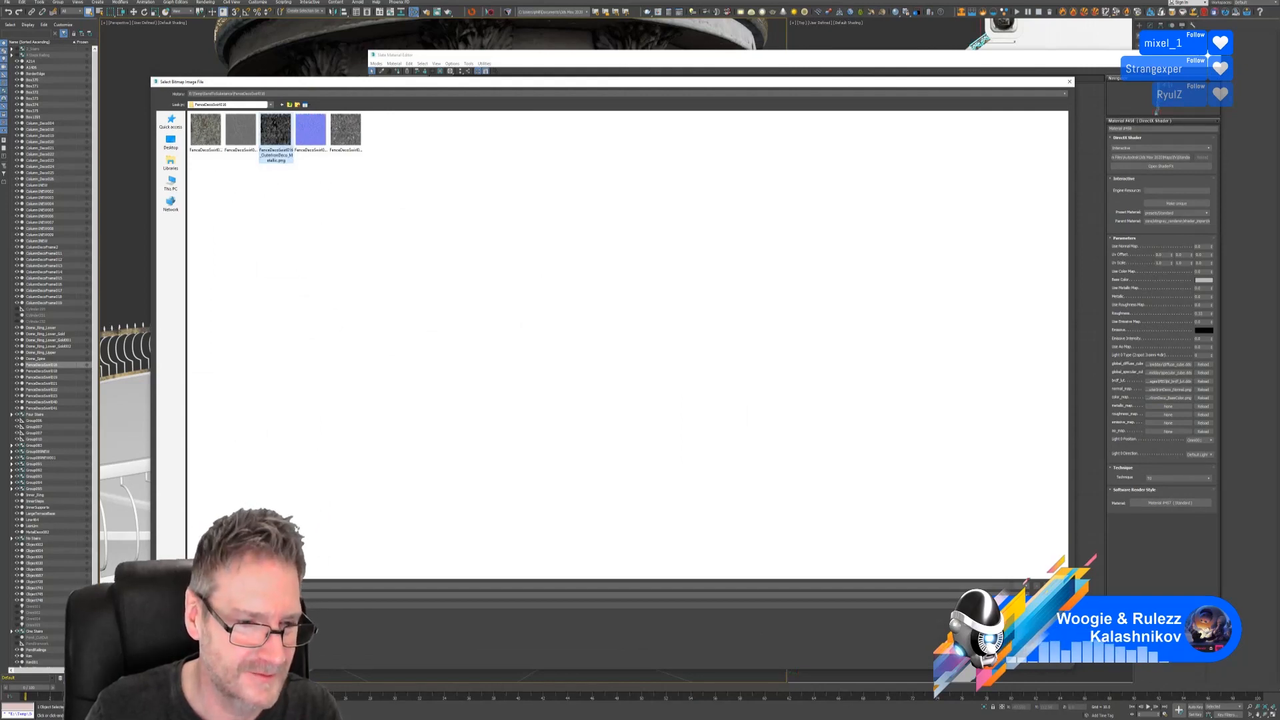
{"action": "left_click", "coordinate": [273, 635]}
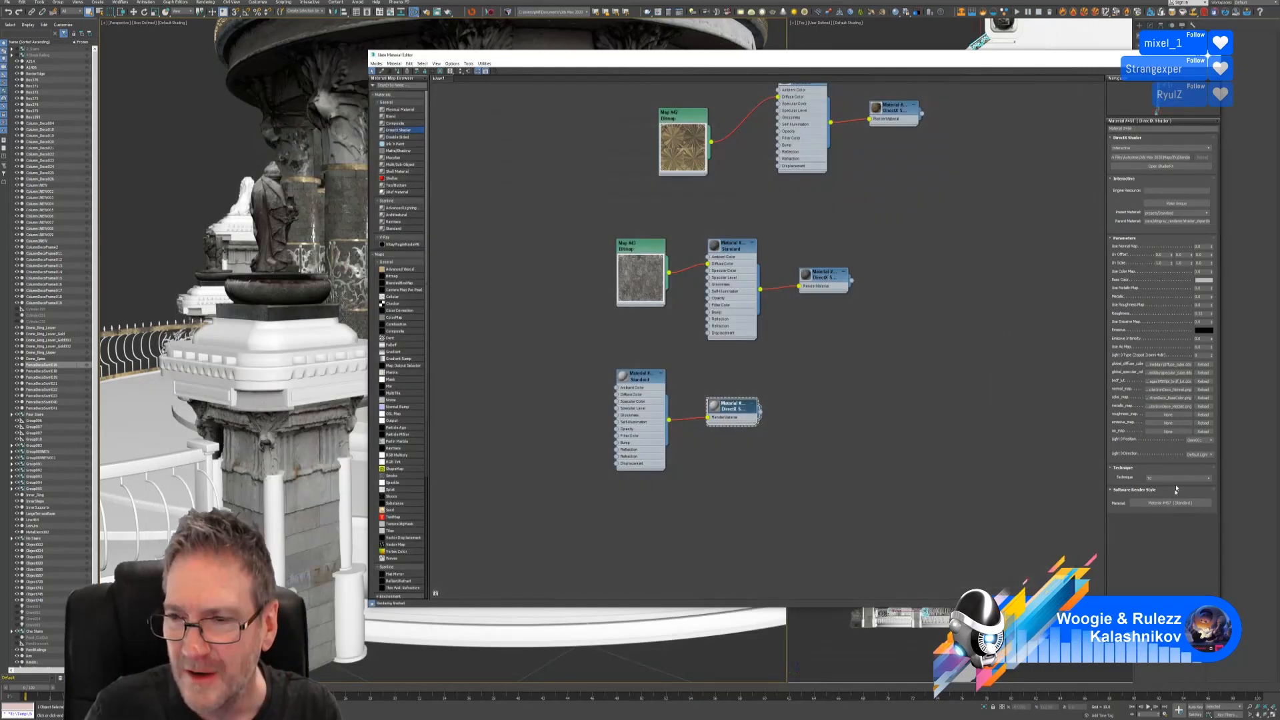
{"action": "left_click", "coordinate": [1168, 415]}
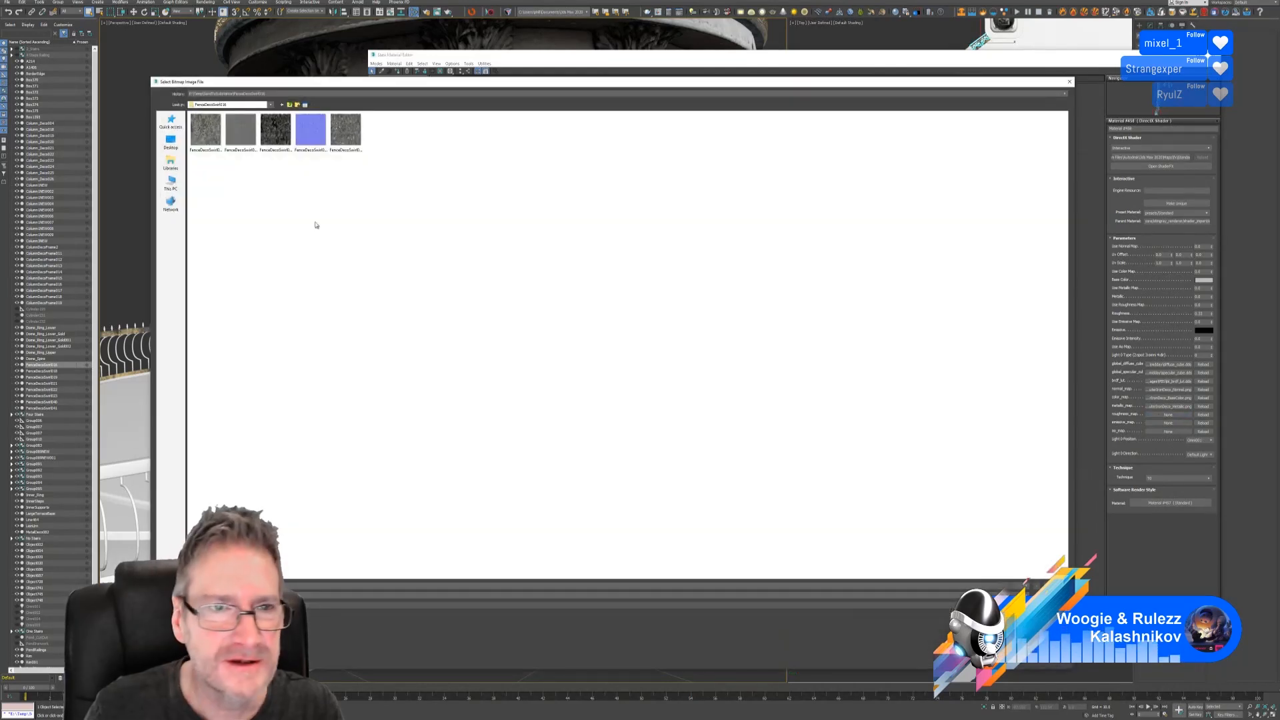
{"action": "left_click", "coordinate": [345, 133]}
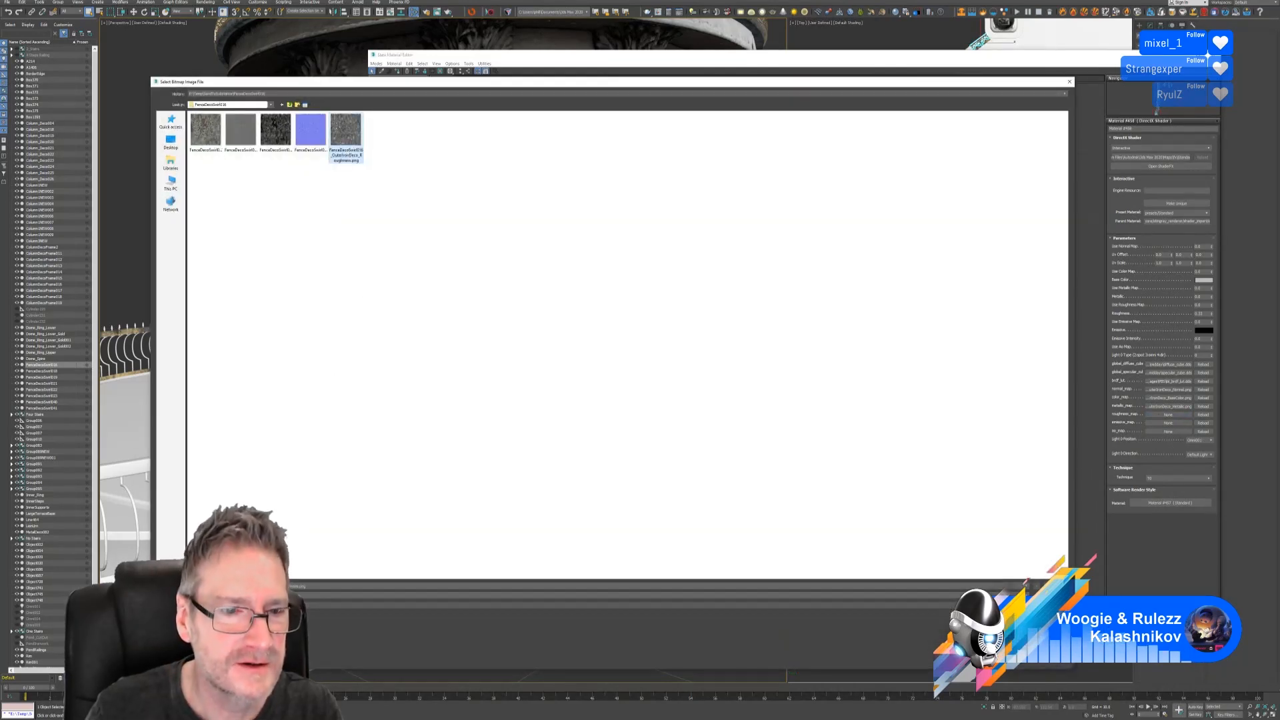
{"action": "left_click", "coordinate": [1050, 586]}
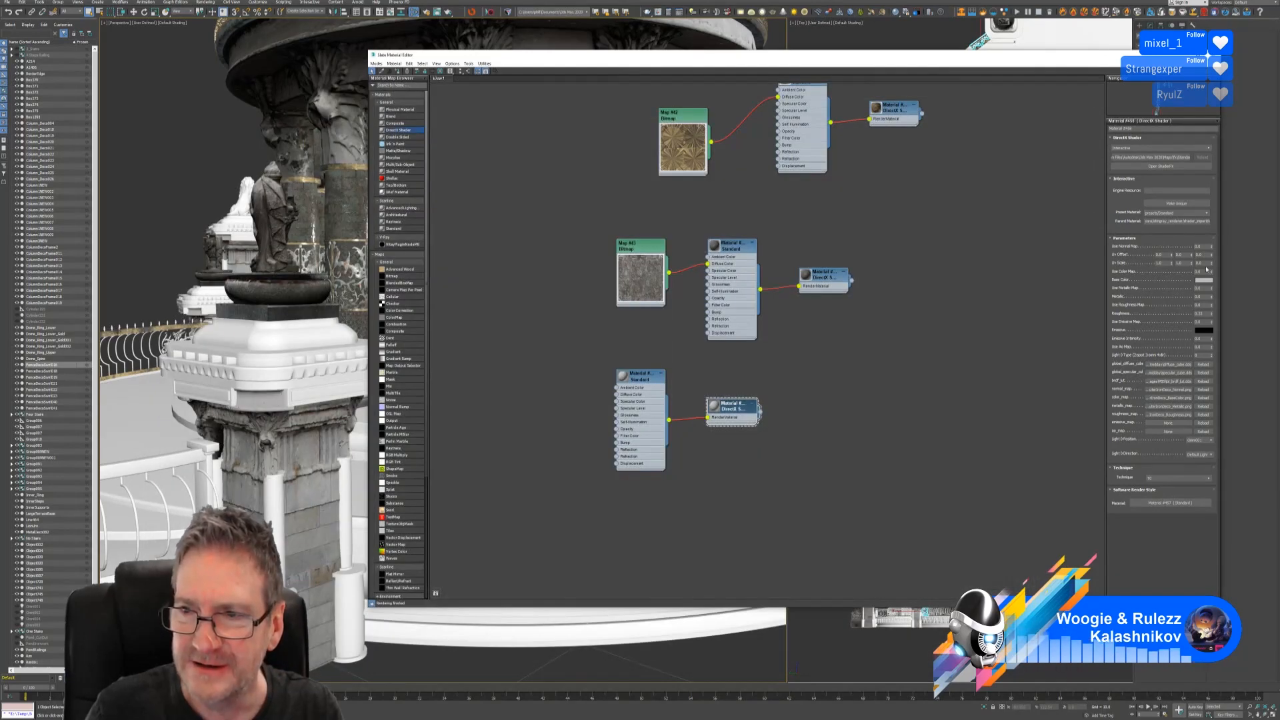
Set the material's Use Normal Map, Use Color Map, Use Metallic Map, Metallic and Use Roughness Map values to 1.
{"action": "double_click", "coordinate": [1199, 247]}
{"action": "type", "text": "1"}
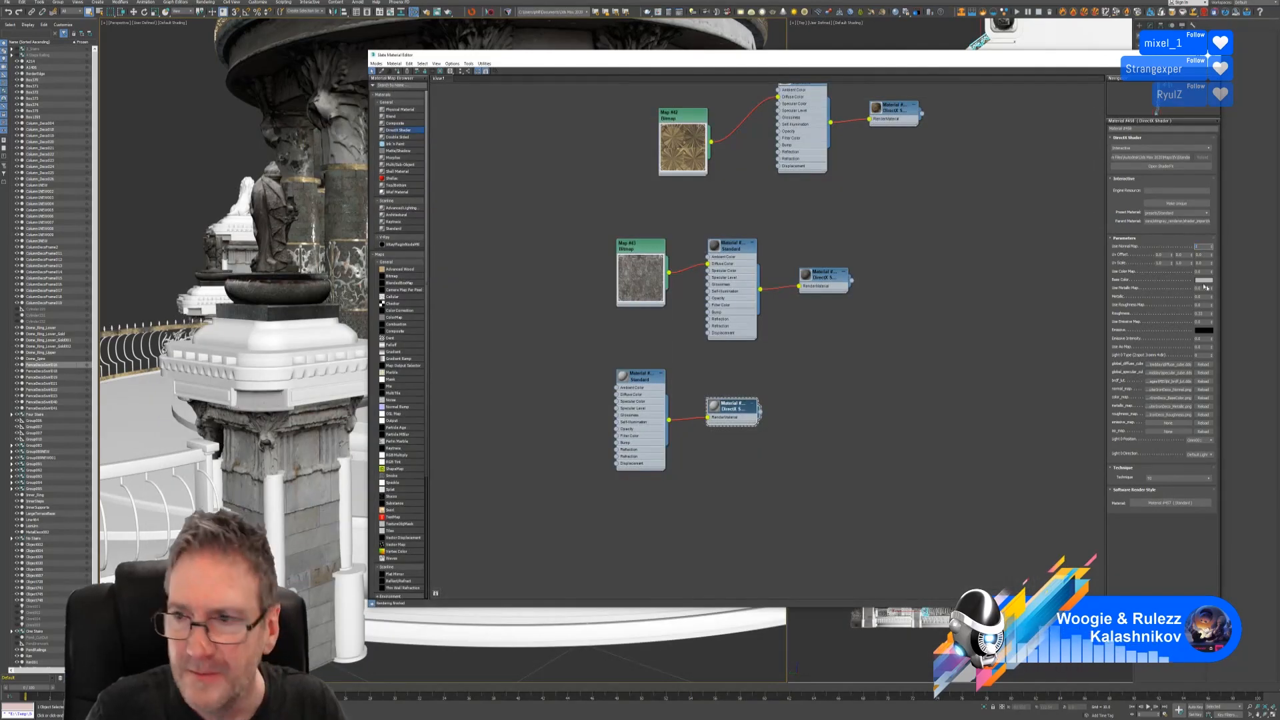
{"action": "left_click_drag", "start_coordinate": [1204, 272], "coordinate": [1185, 284]}
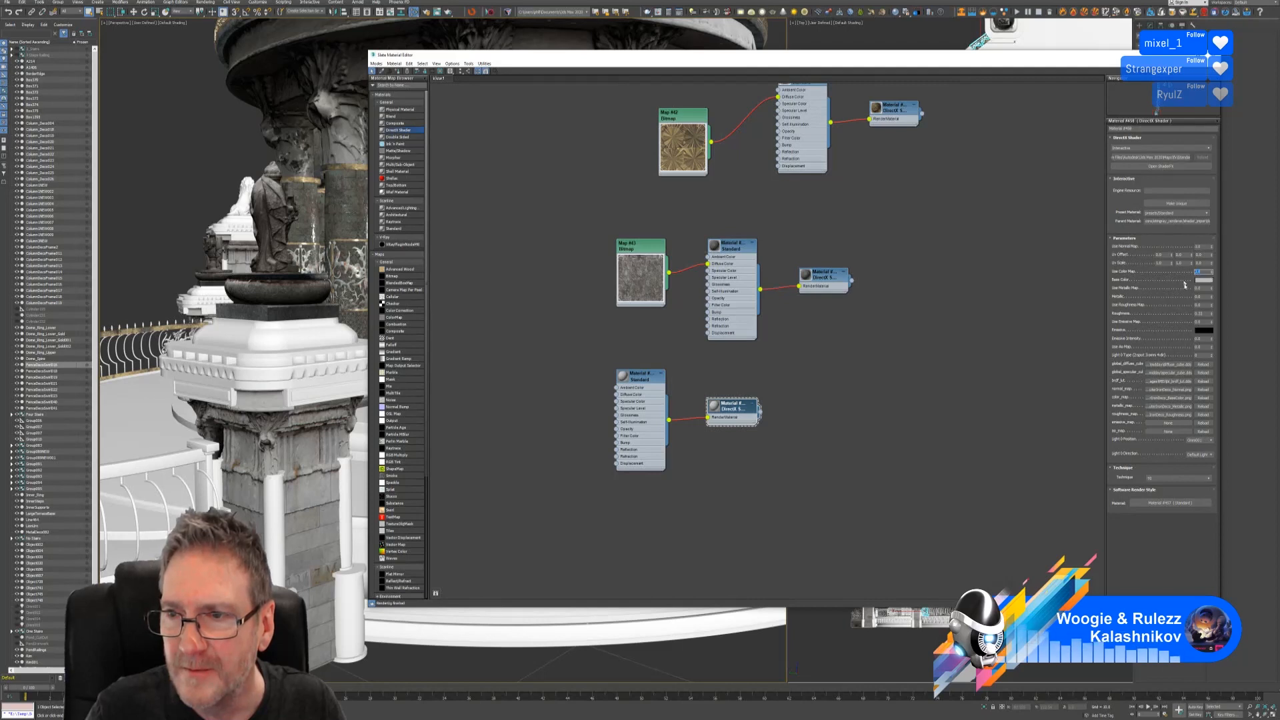
{"action": "key", "text": "Tab"}
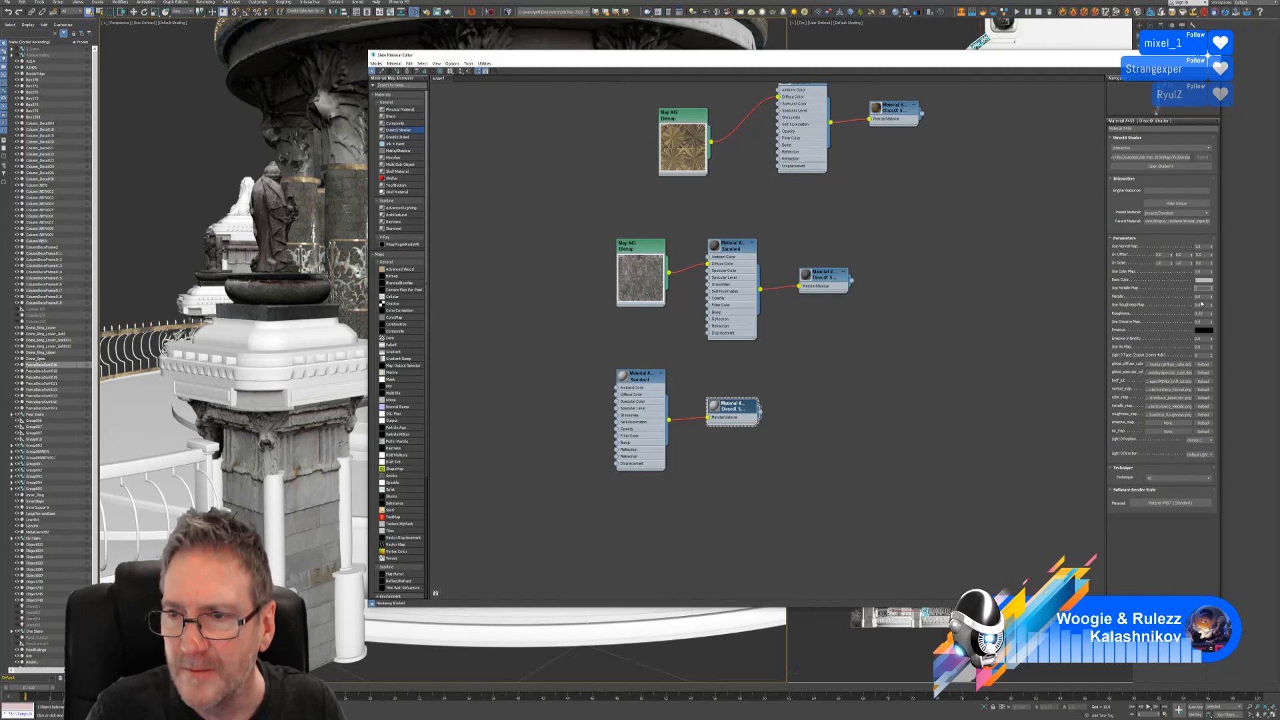
{"action": "type", "text": "1"}
{"action": "key", "text": "Tab"}
{"action": "type", "text": "1"}
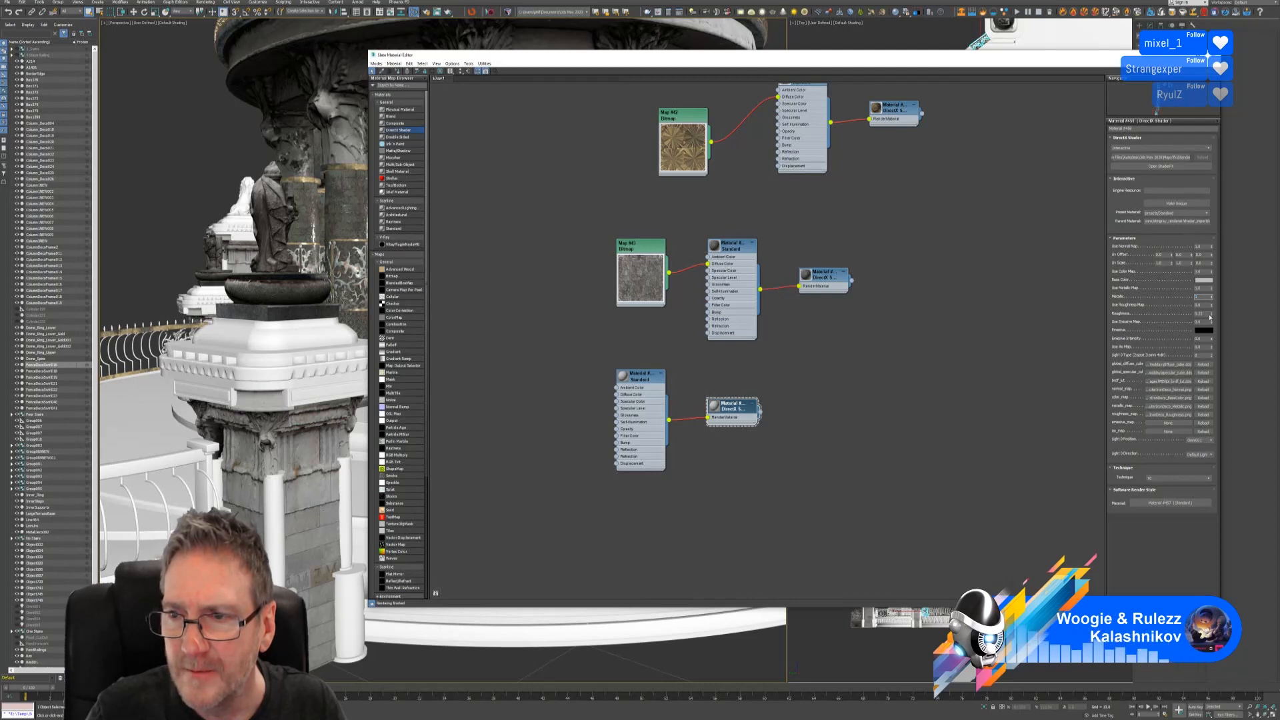
{"action": "key", "text": "Tab"}
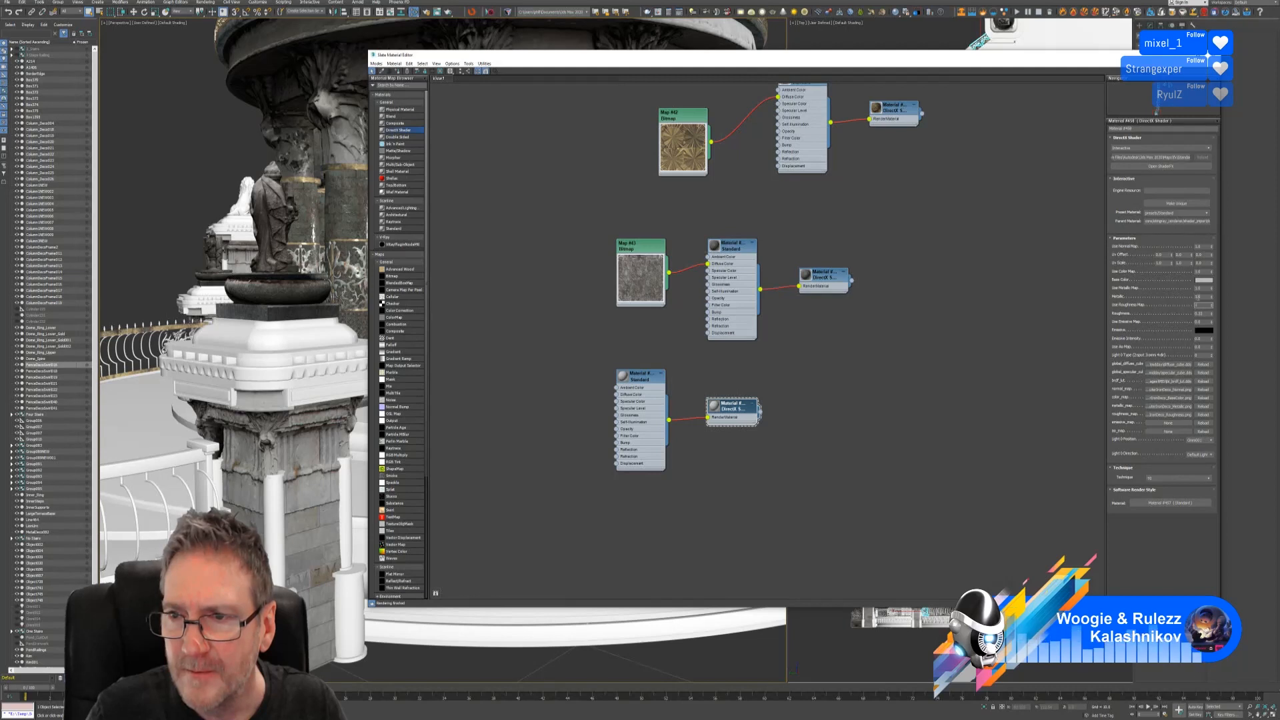
Set the material's Metallic value back to 0.
{"action": "key", "text": "shift+Tab"}
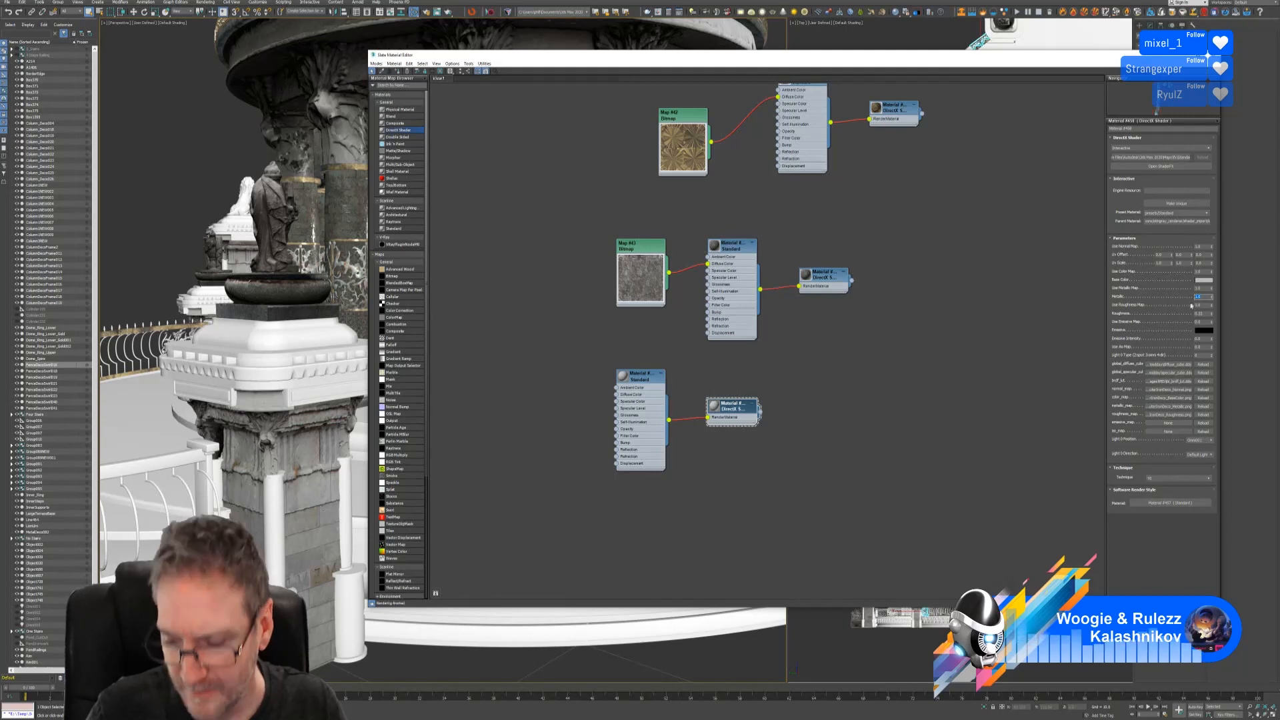
{"action": "type", "text": "0"}
{"action": "key", "text": "Return"}
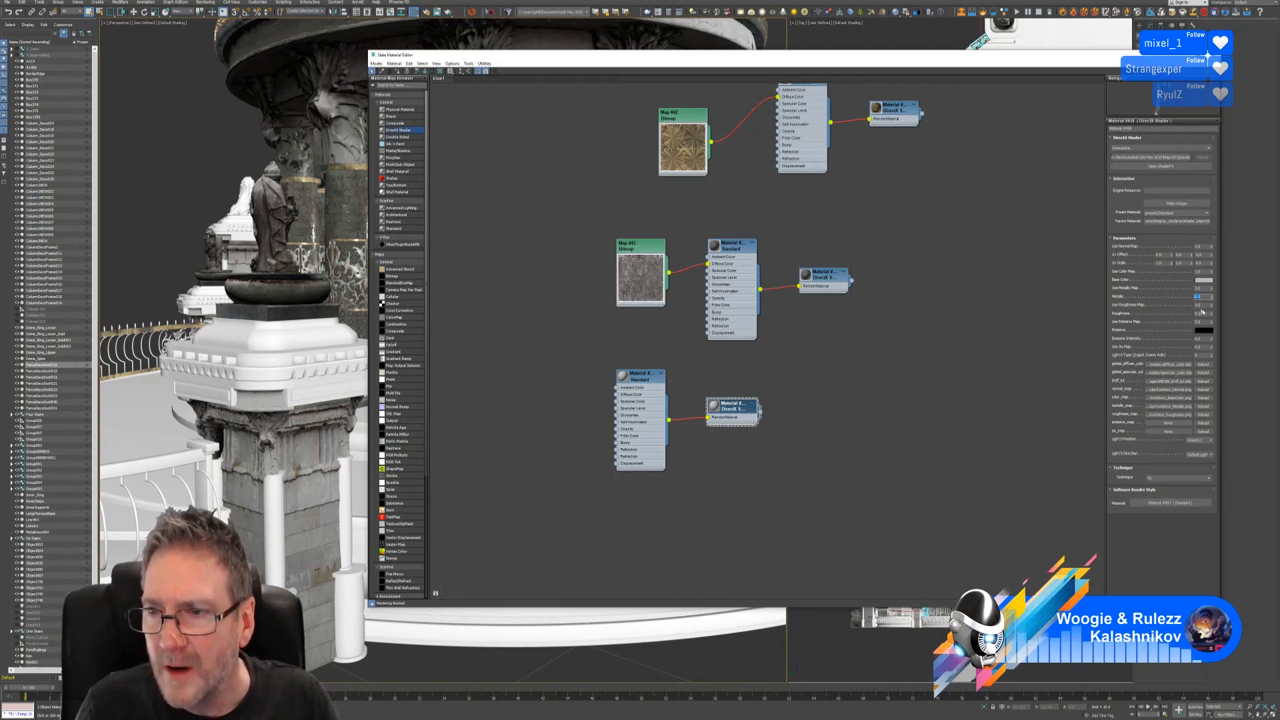
{"action": "key", "text": "Tab"}
{"action": "key", "text": "Tab"}
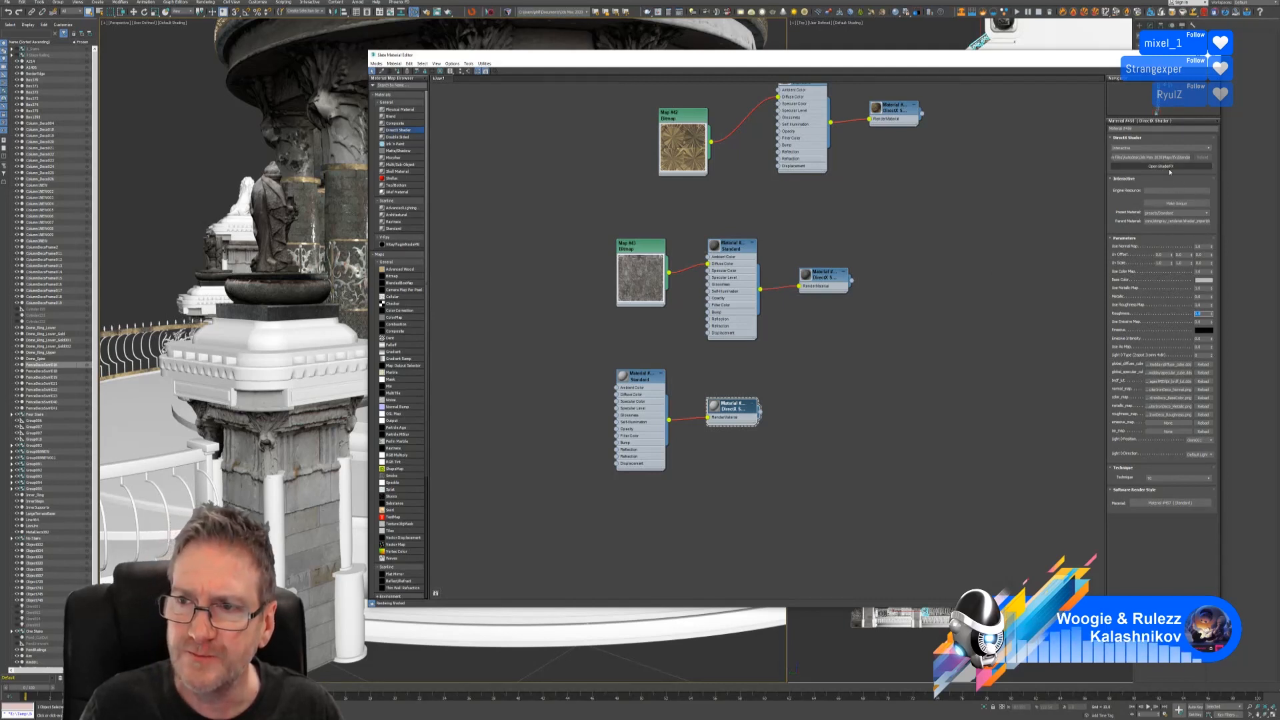
Make the third DirectX shader material unique in ShaderFX and set the Lights count of its Standard_Base node to 3.
{"action": "left_click", "coordinate": [1172, 202]}
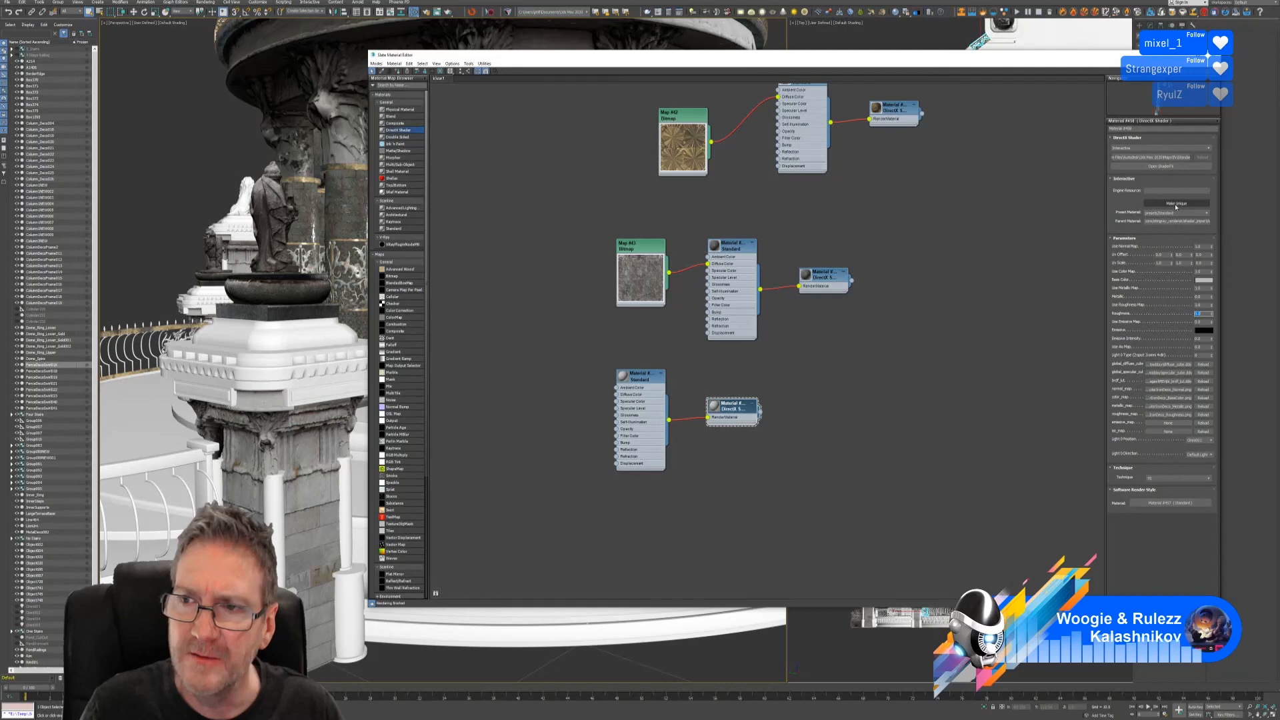
{"action": "left_click", "coordinate": [1160, 166]}
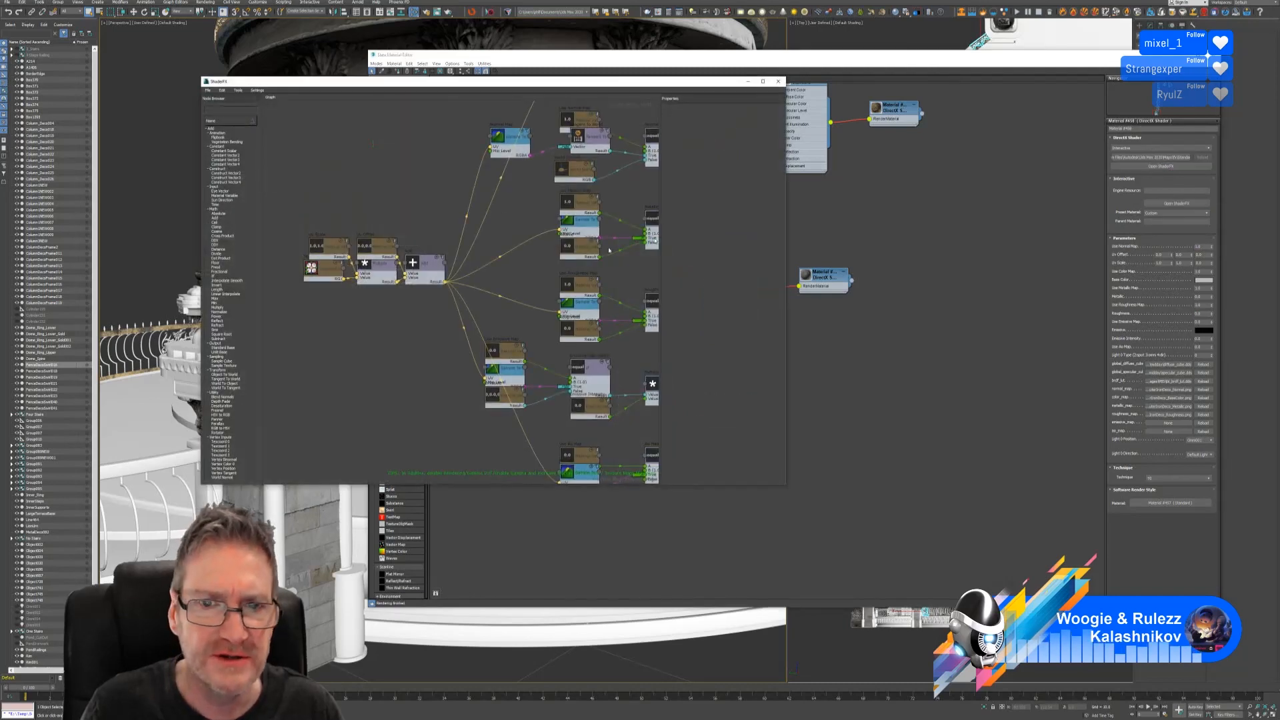
{"action": "middle_click_drag", "start_coordinate": [609, 250], "coordinate": [405, 212]}
{"action": "left_click", "coordinate": [558, 191]}
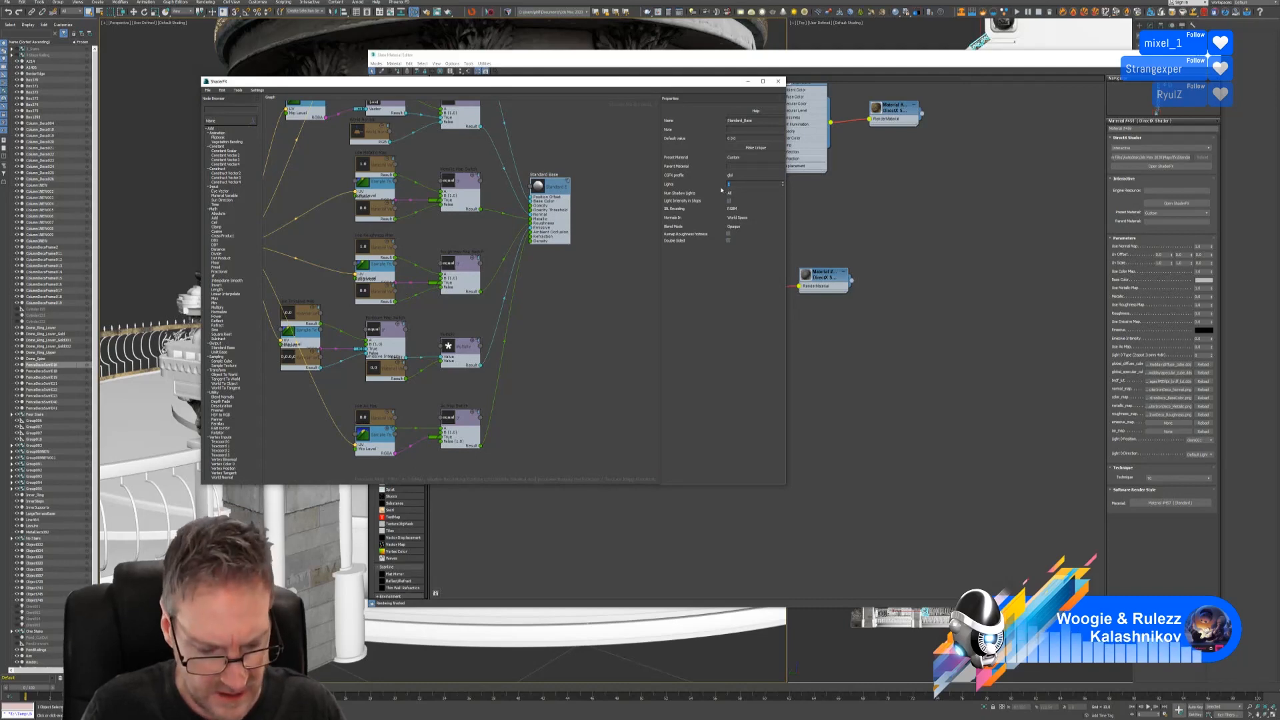
{"action": "type", "text": "3"}
{"action": "key", "text": "Return"}
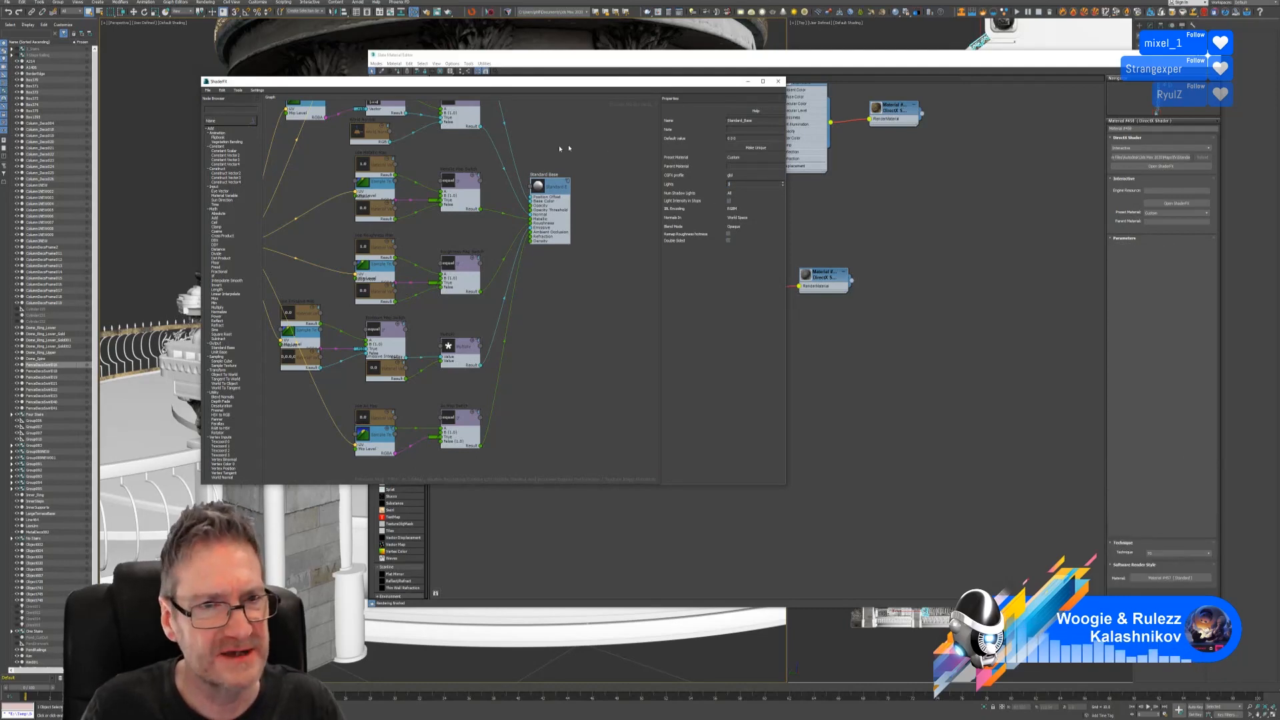
Save the shader graph as FenceDecoSwirl and close the ShaderFX editor.
{"action": "left_click", "coordinate": [207, 90]}
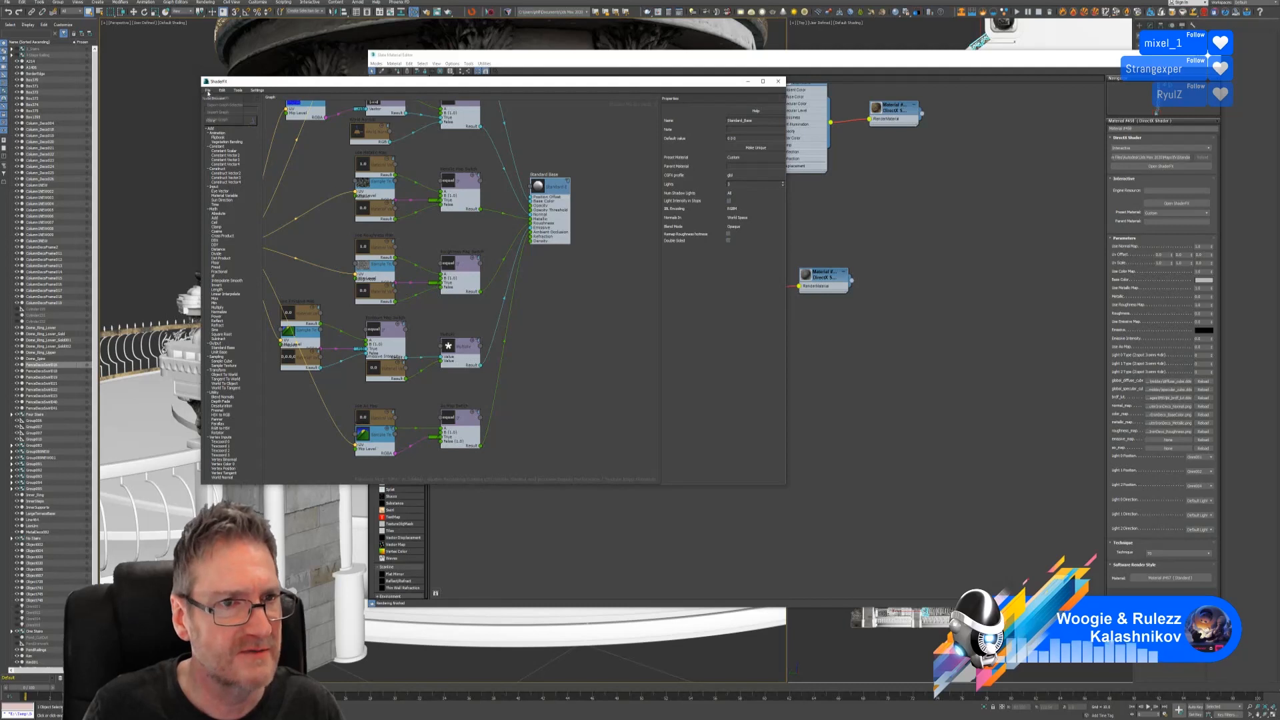
{"action": "left_click", "coordinate": [221, 98]}
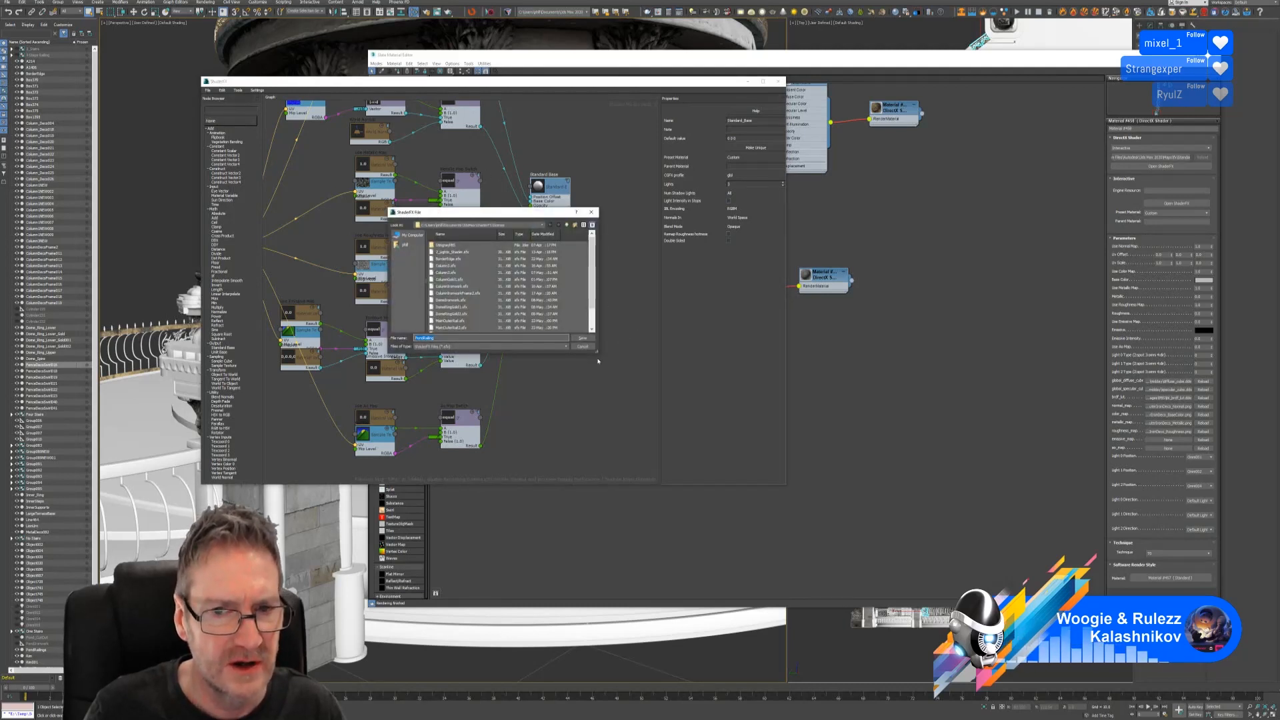
{"action": "left_click_drag", "start_coordinate": [597, 350], "coordinate": [759, 466]}
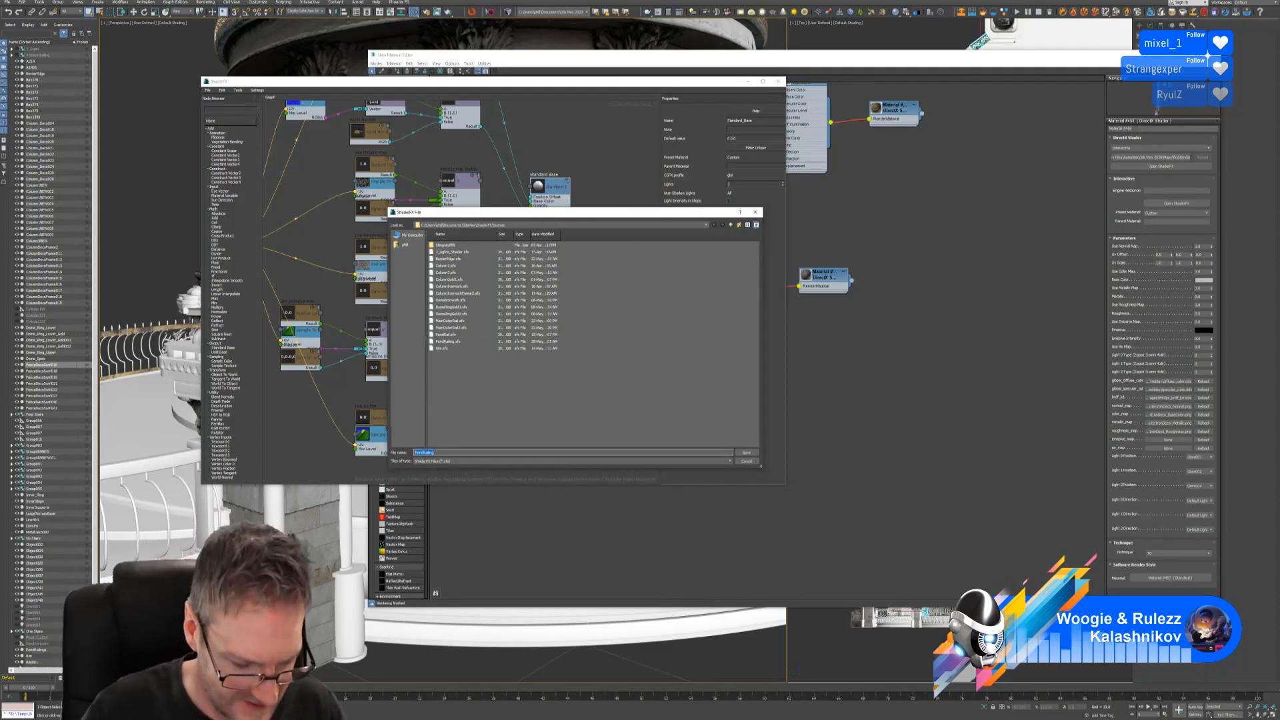
{"action": "type", "text": "Fence"}
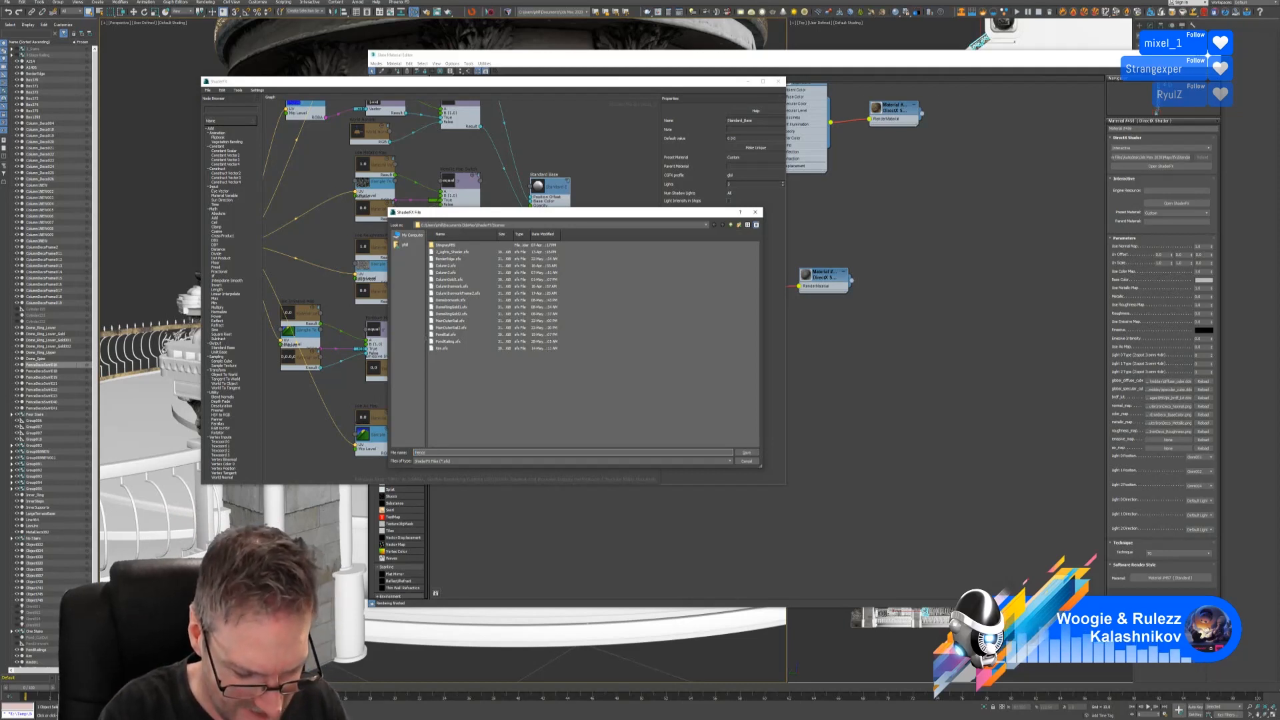
{"action": "type", "text": "Deco"}
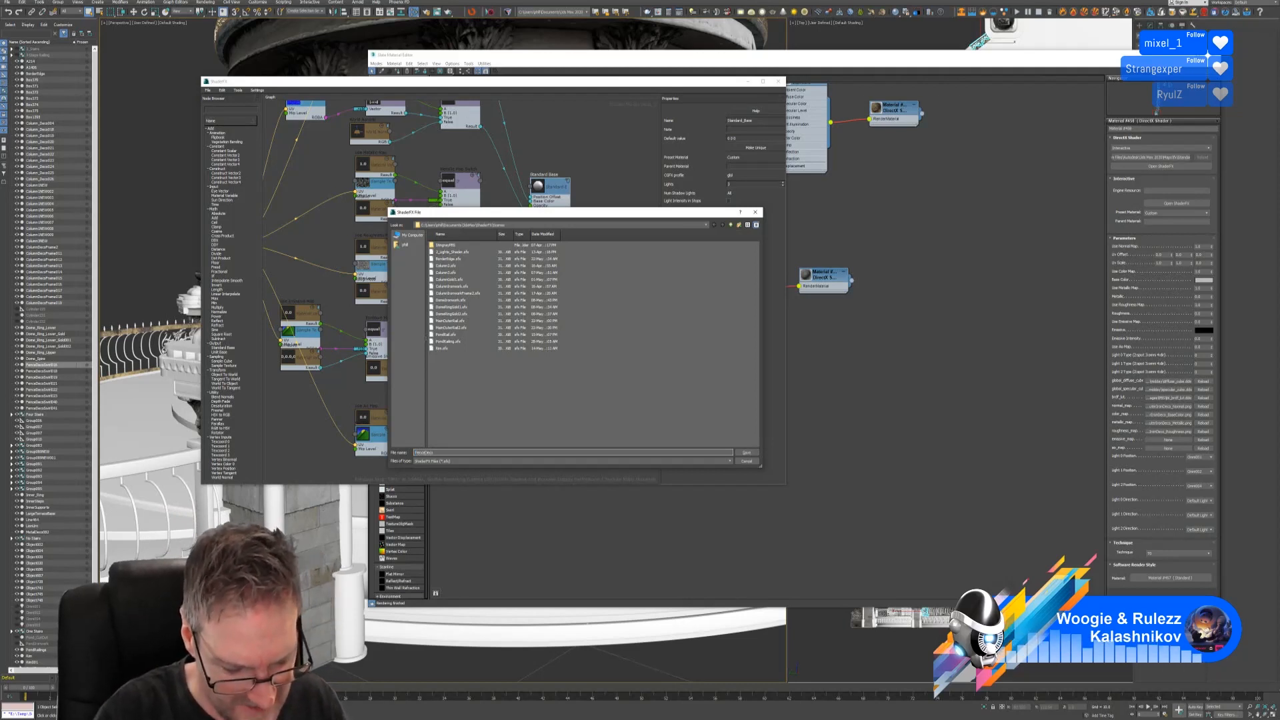
{"action": "type", "text": "Swirl"}
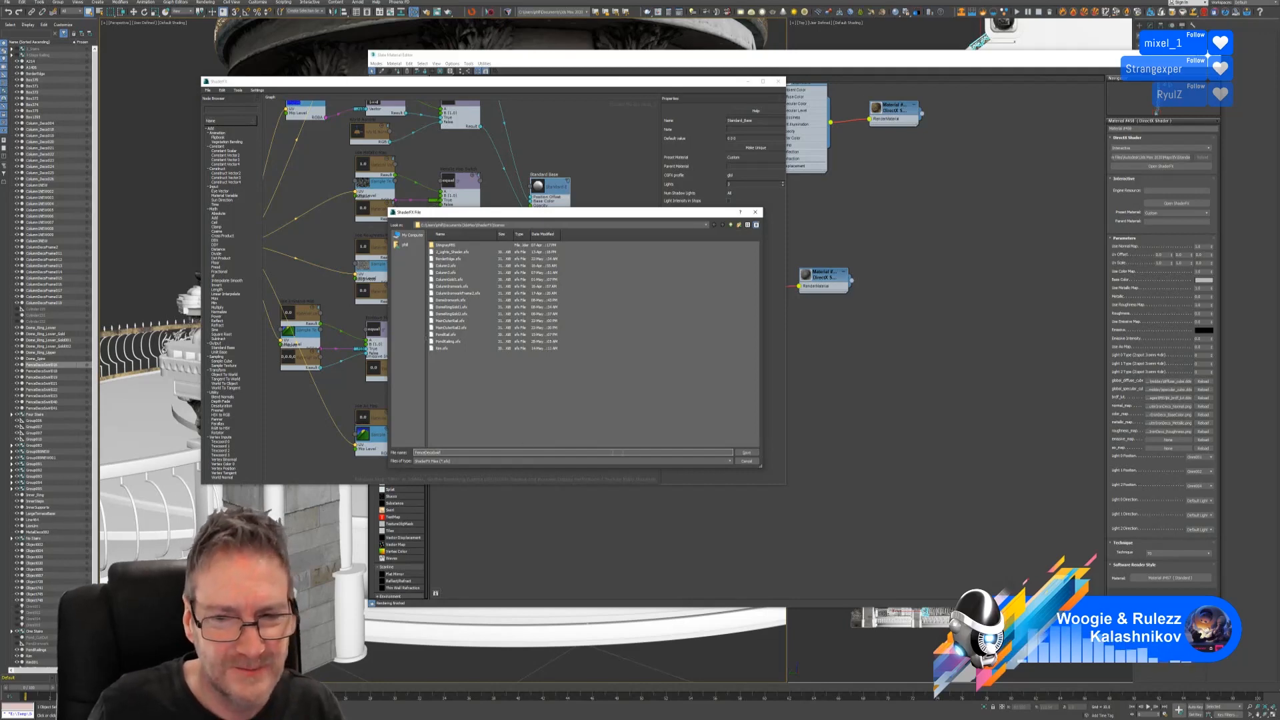
{"action": "left_click", "coordinate": [747, 452]}
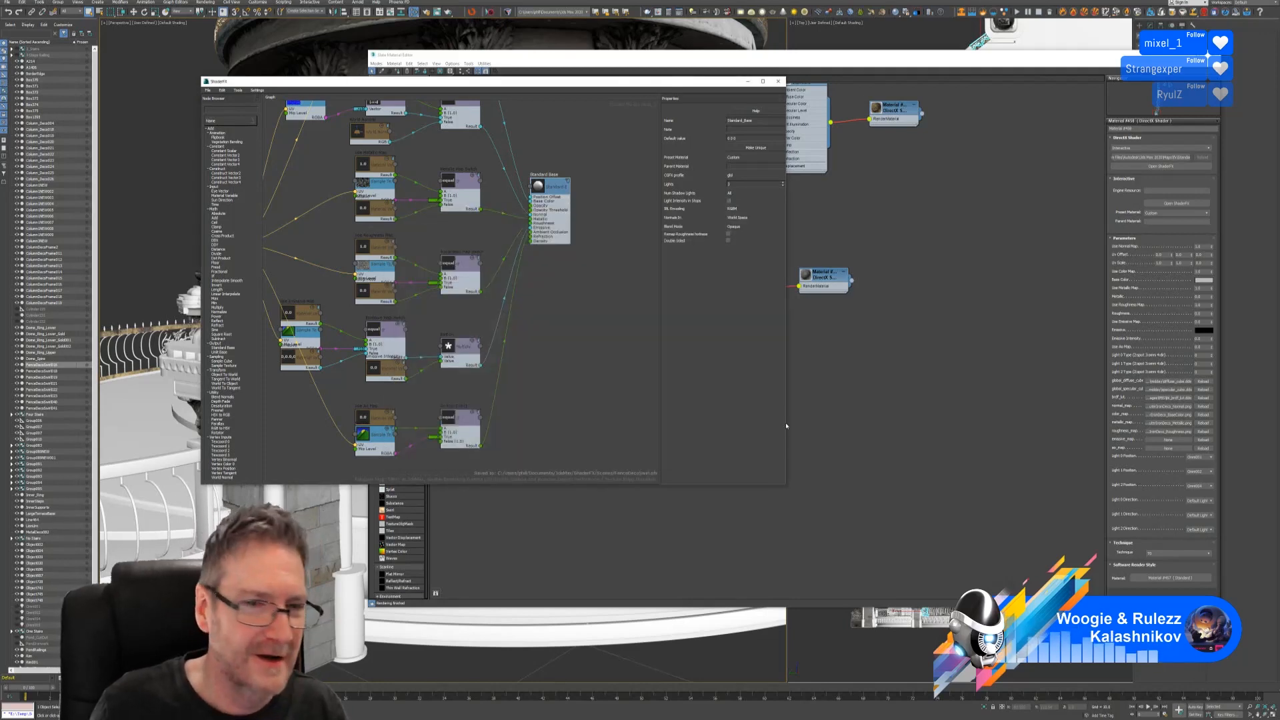
{"action": "left_click", "coordinate": [778, 80]}
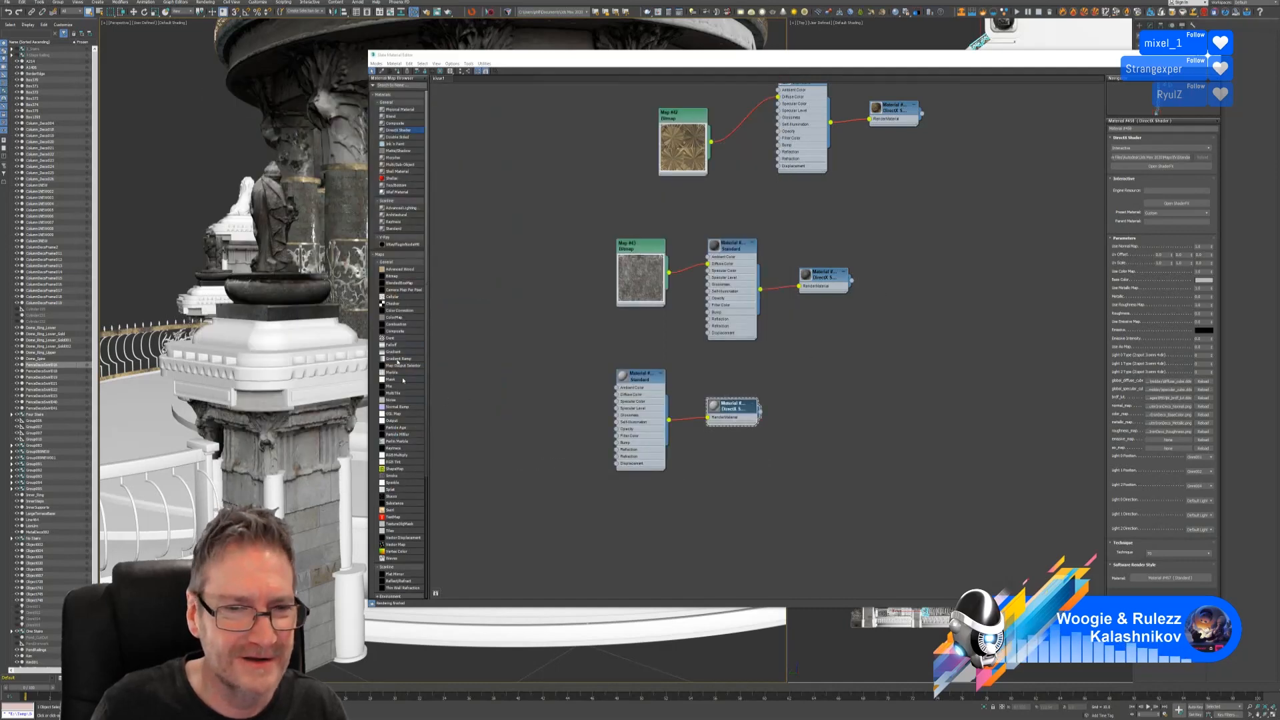
Add a Bitmap map using the fence decoration's BaseColor texture and connect it to the lowest Standard material's Diffuse Color.
{"action": "left_click_drag", "start_coordinate": [399, 280], "coordinate": [499, 371]}
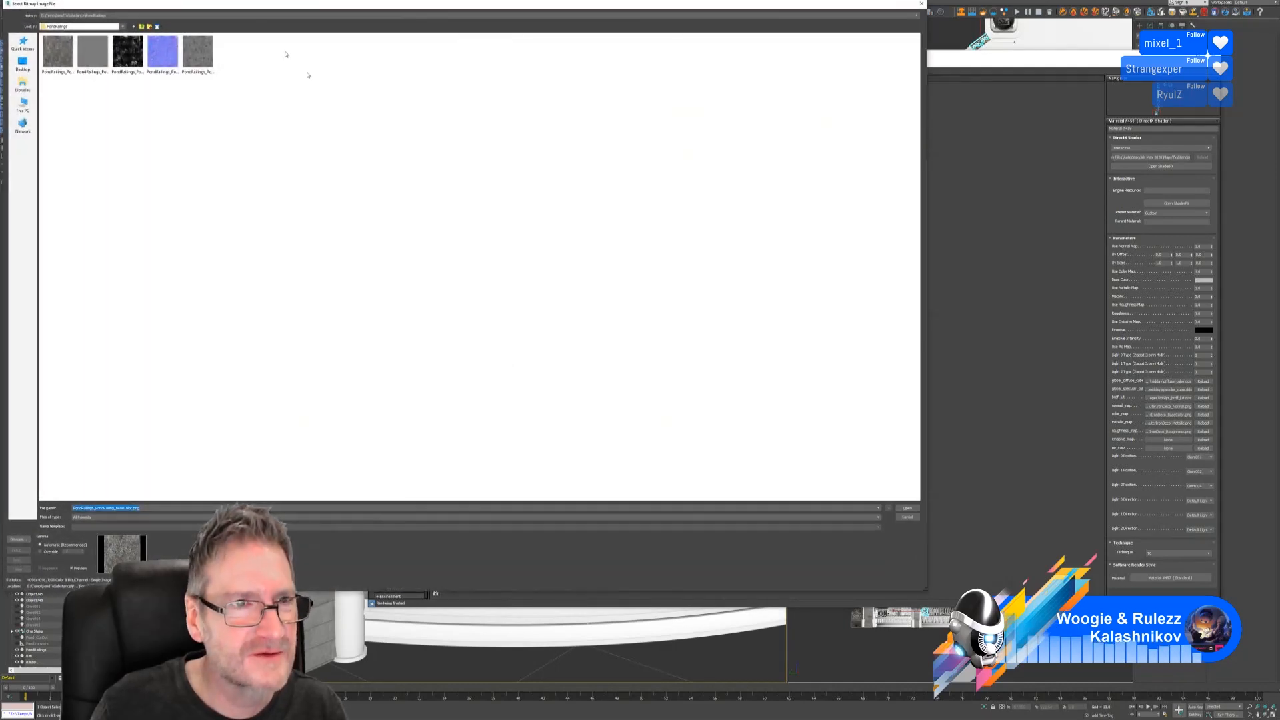
{"action": "left_click_drag", "start_coordinate": [228, 8], "coordinate": [365, 92]}
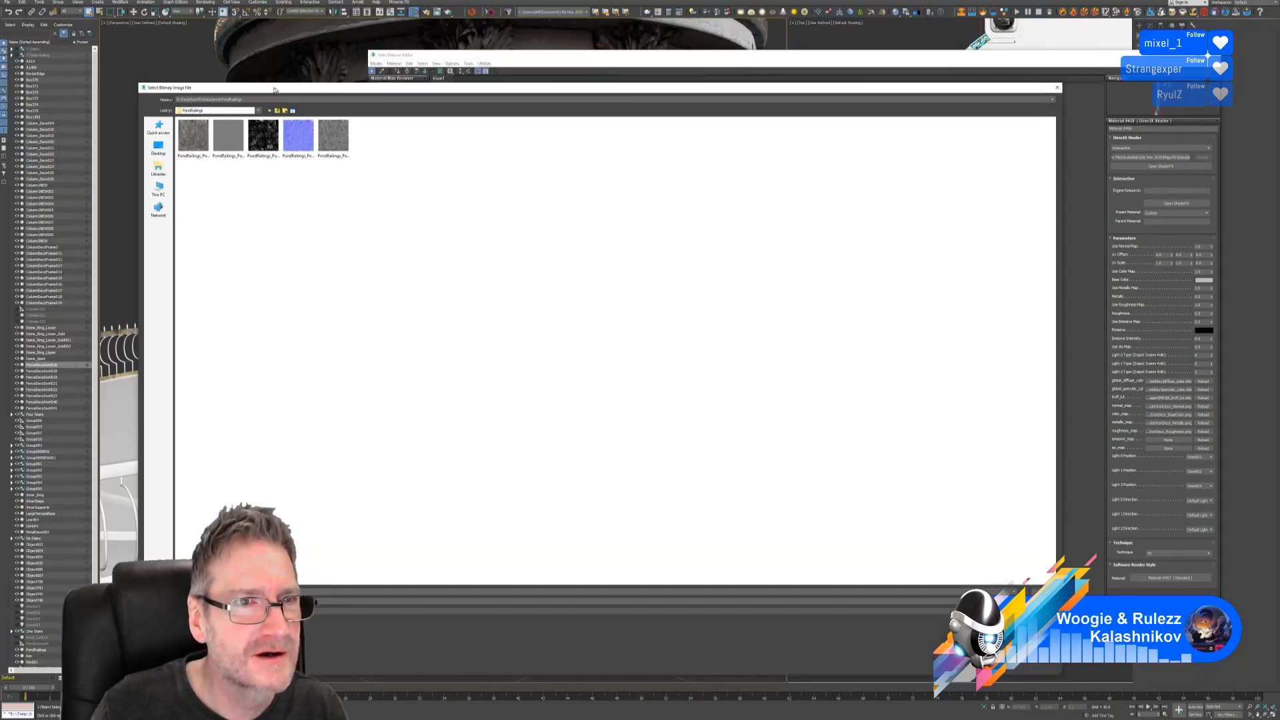
{"action": "left_click", "coordinate": [279, 112]}
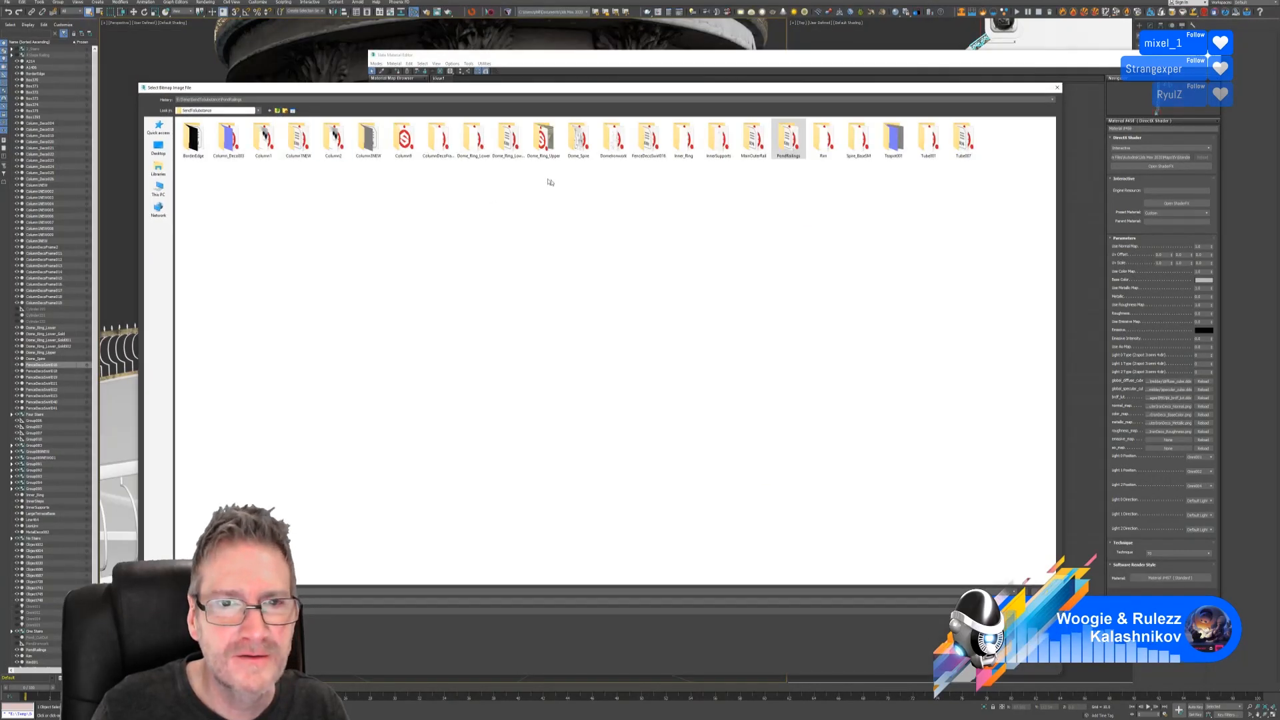
{"action": "double_click", "coordinate": [648, 138]}
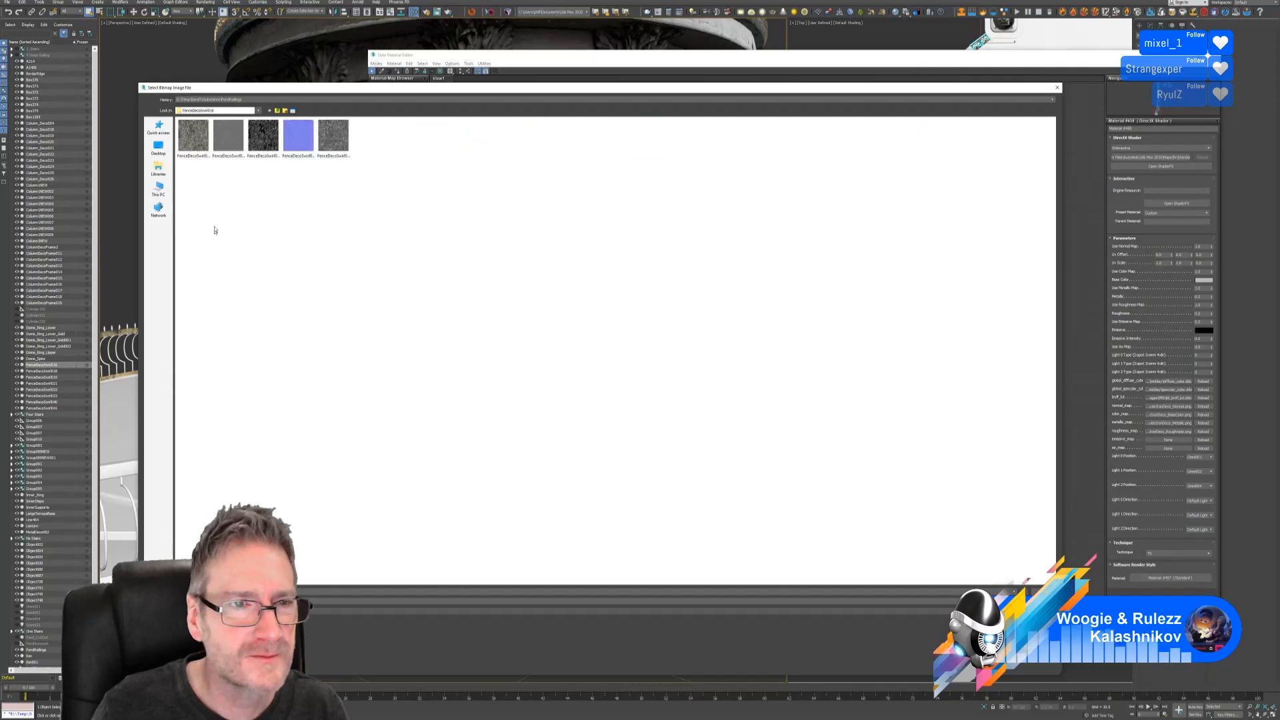
{"action": "left_click", "coordinate": [186, 146]}
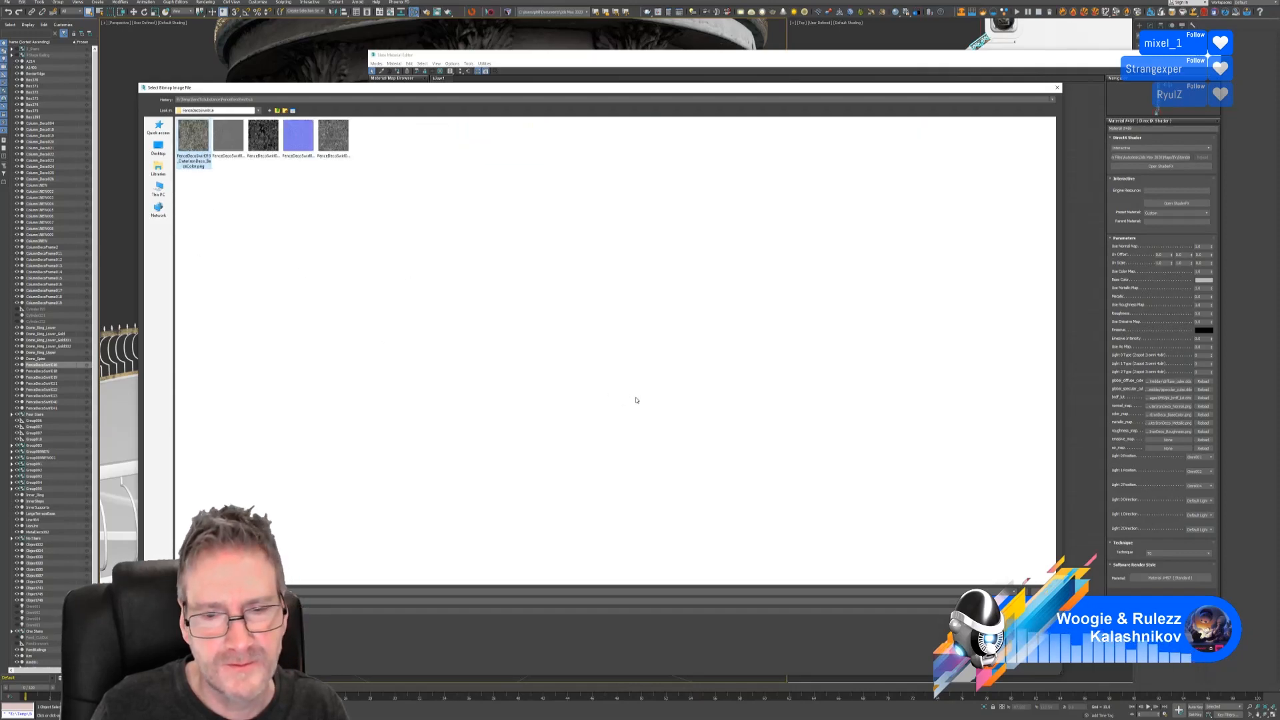
{"action": "key", "text": "Return"}
{"action": "left_click", "coordinate": [509, 377]}
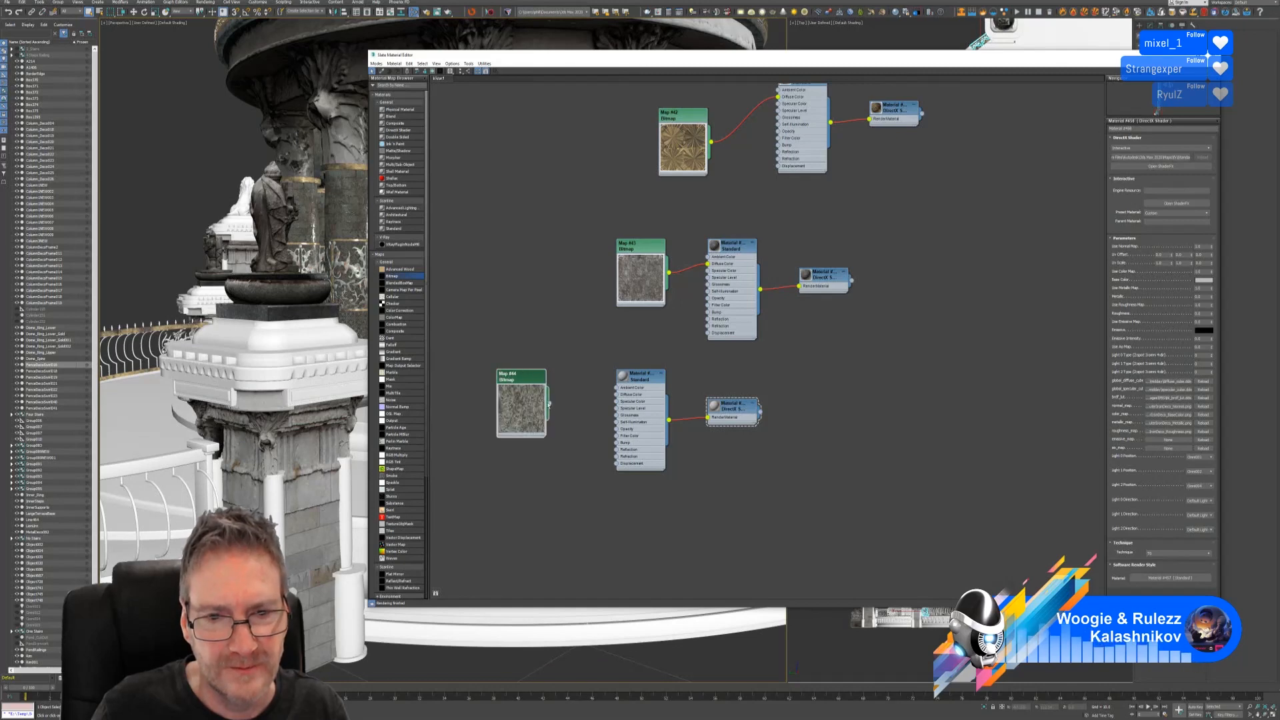
{"action": "left_click_drag", "start_coordinate": [561, 407], "coordinate": [621, 401]}
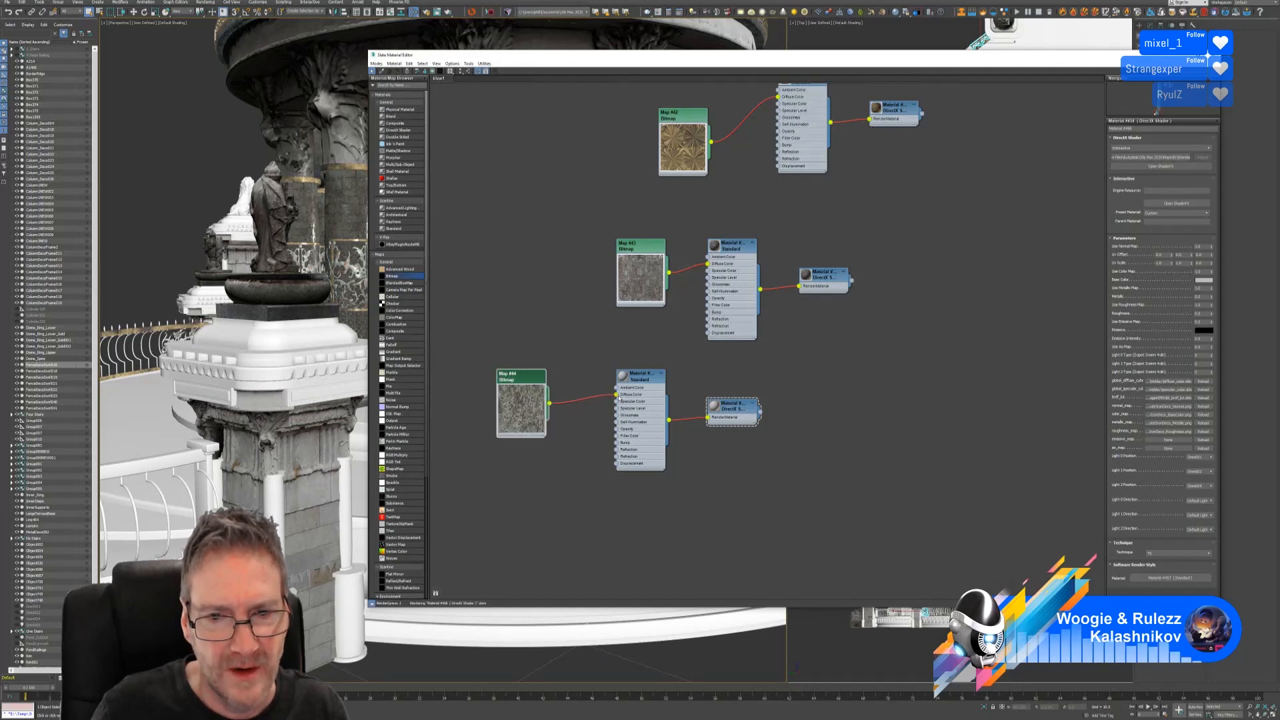
Assign the fence DirectX material to the selected swirl panel, choose the source for Light 3 Position, and put the material editor away.
{"action": "middle_click_drag", "start_coordinate": [294, 300], "coordinate": [226, 272]}
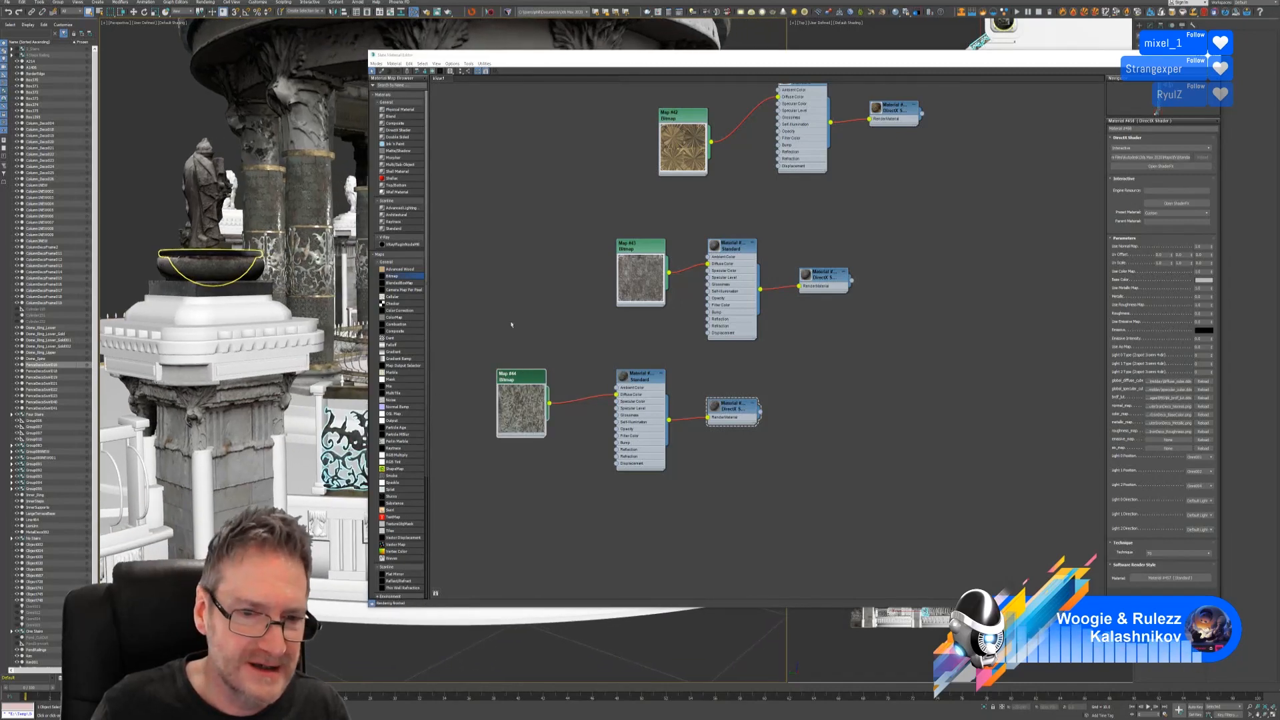
{"action": "left_click", "coordinate": [748, 405]}
{"action": "right_click", "coordinate": [748, 406]}
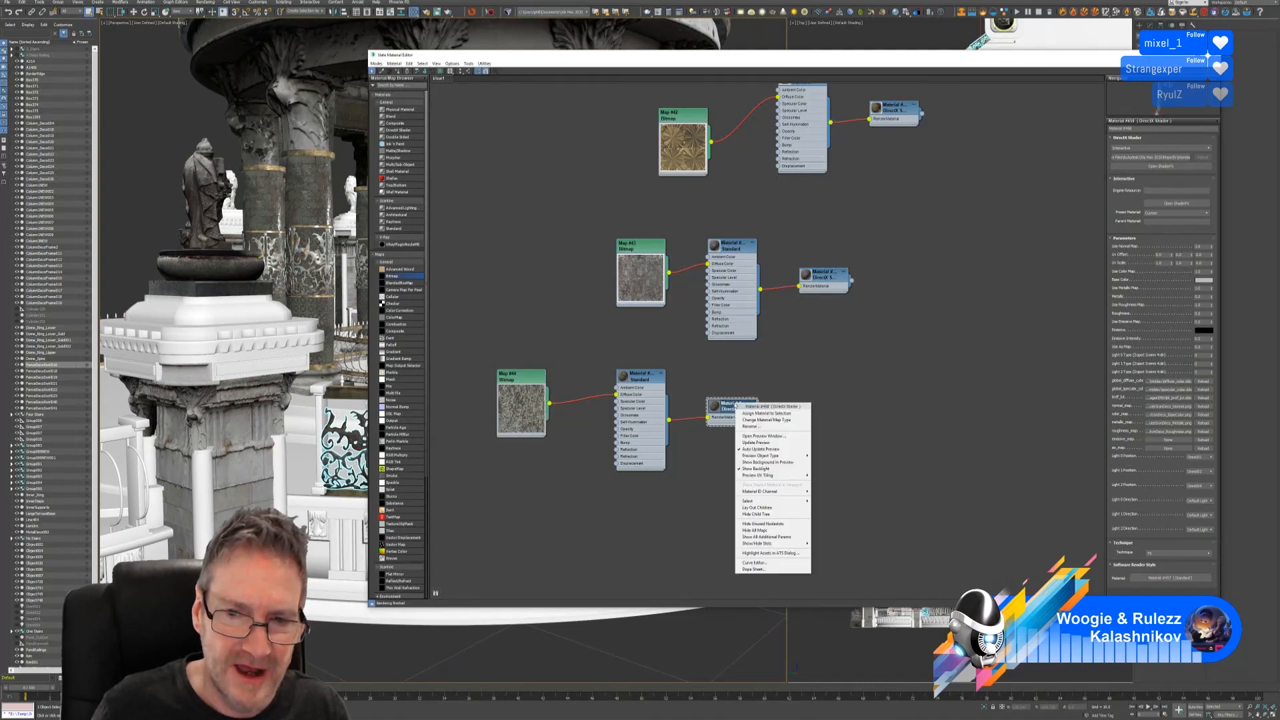
{"action": "left_click", "coordinate": [748, 413]}
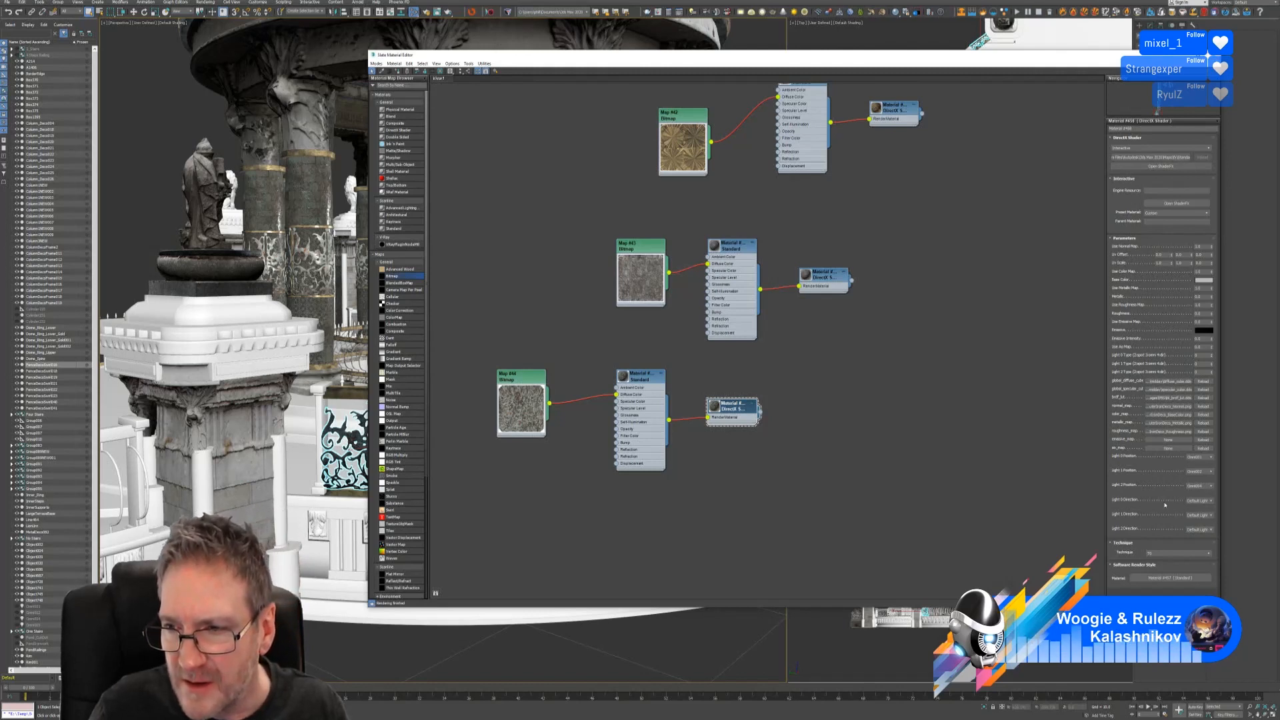
{"action": "left_click", "coordinate": [1209, 486]}
{"action": "left_click", "coordinate": [1200, 510]}
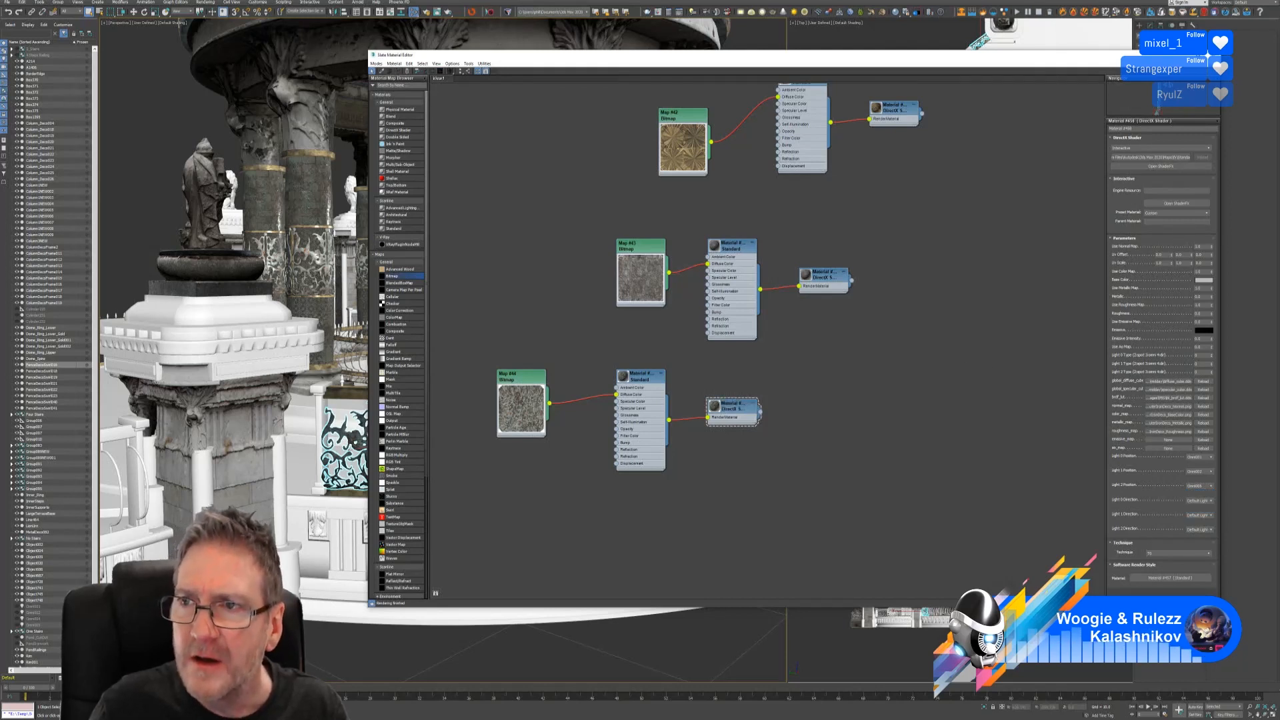
{"action": "left_click", "coordinate": [1214, 56]}
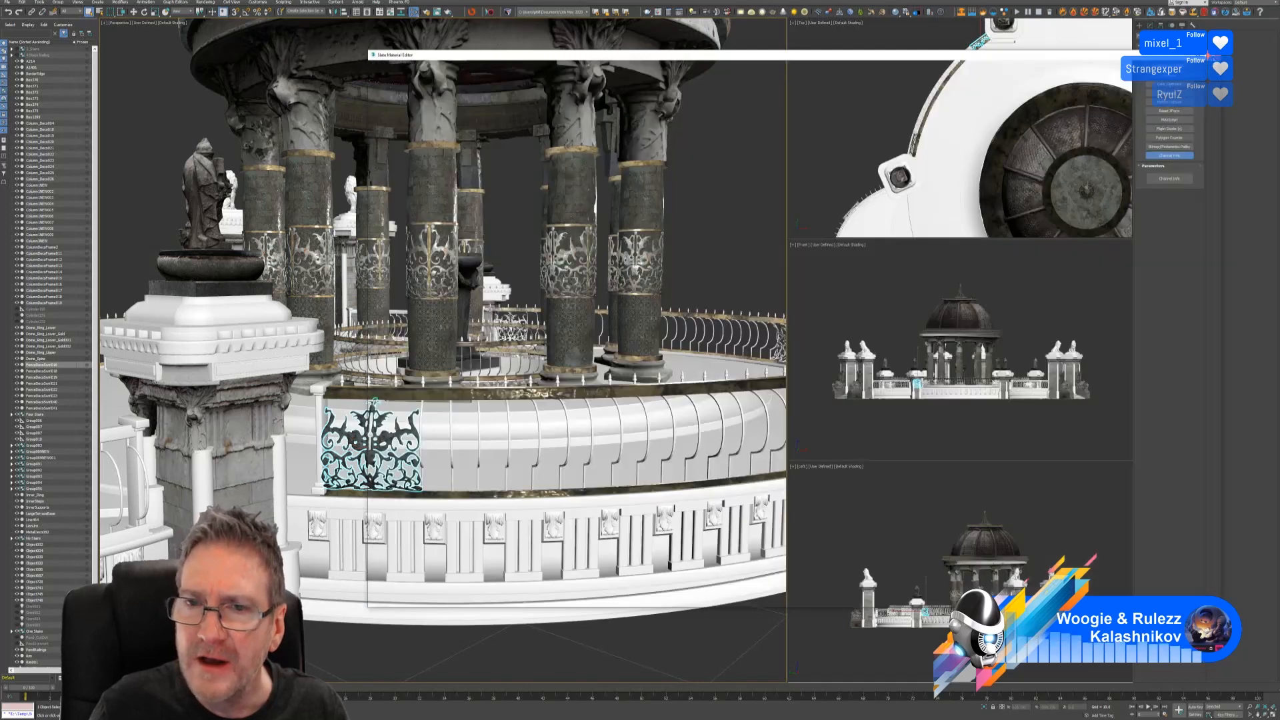
Examine the textured swirl panel up close and view the whole gazebo scene from a distance.
{"action": "left_click", "coordinate": [522, 258]}
{"action": "scroll", "coordinate": [372, 455], "scroll_direction": "up", "scroll_amount": 3}
{"action": "scroll", "coordinate": [371, 445], "scroll_direction": "up", "scroll_amount": 2}
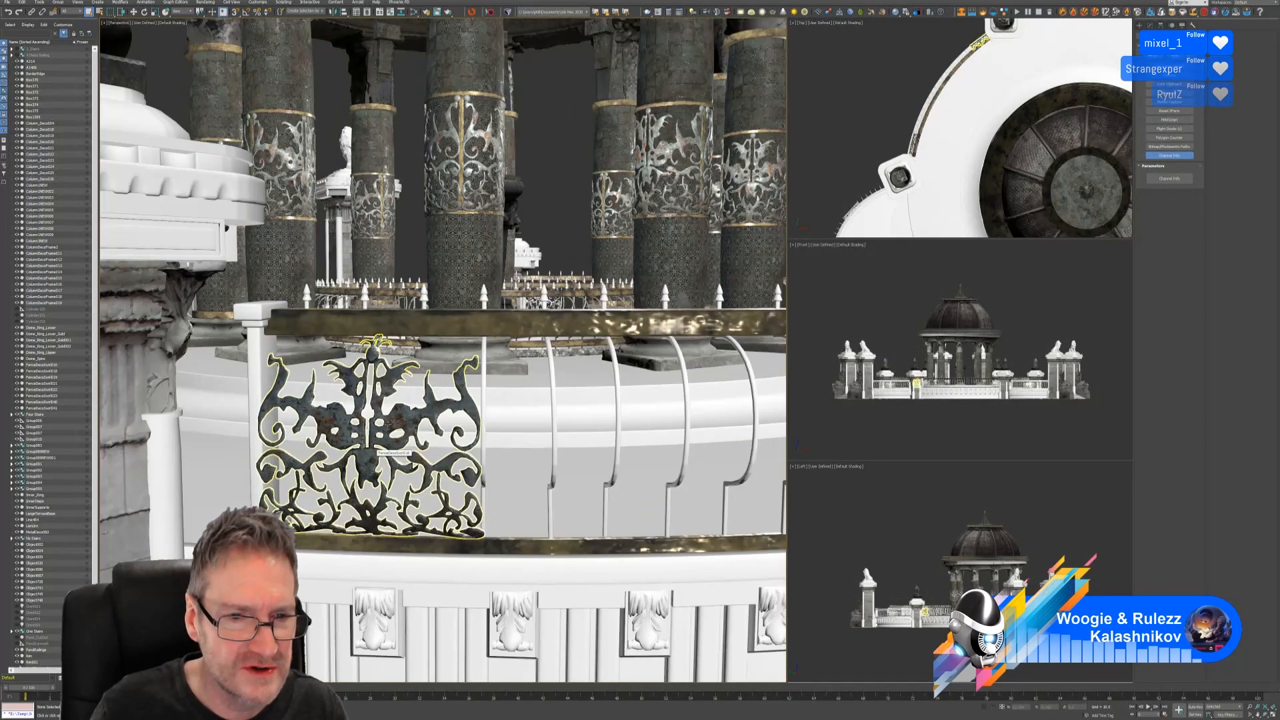
{"action": "scroll", "coordinate": [372, 446], "scroll_direction": "up", "scroll_amount": 4}
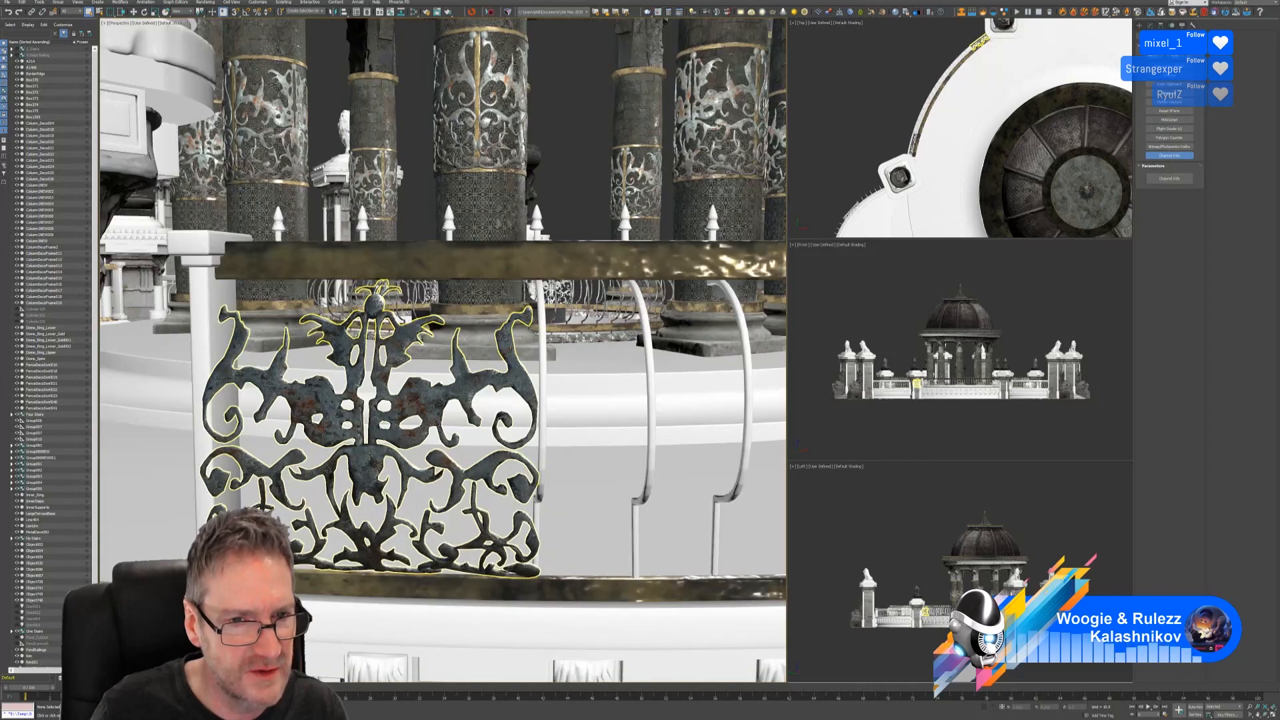
{"action": "scroll", "coordinate": [371, 446], "scroll_direction": "down", "scroll_amount": 10}
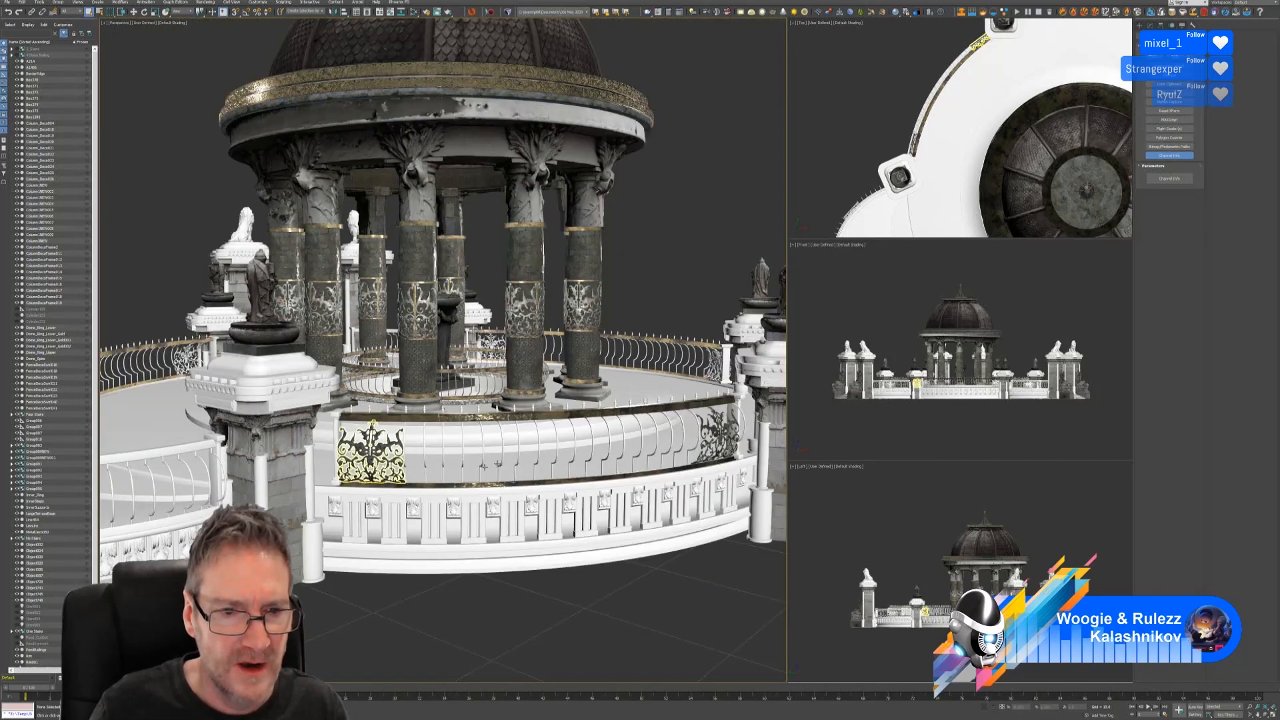
{"action": "middle_click_drag", "start_coordinate": [497, 463], "coordinate": [388, 461]}
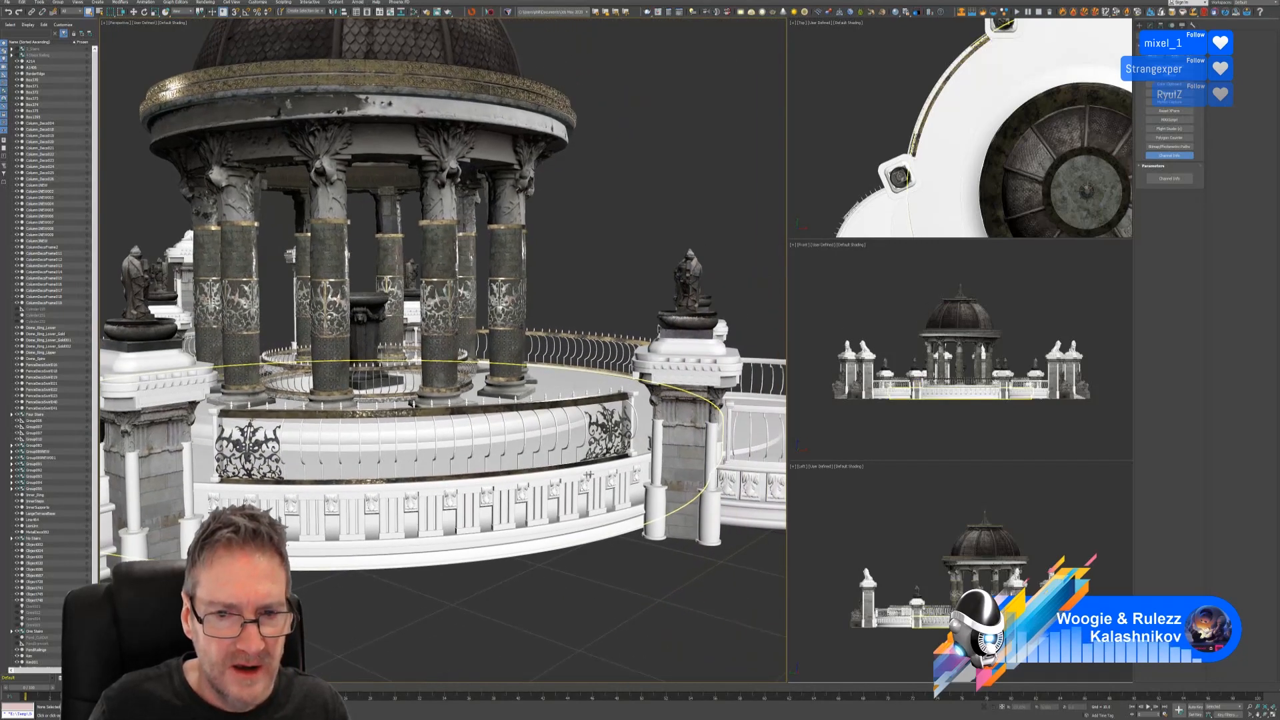
{"action": "middle_click_drag", "start_coordinate": [638, 304], "coordinate": [537, 300]}
{"action": "scroll", "coordinate": [527, 312], "scroll_direction": "up", "scroll_amount": 2}
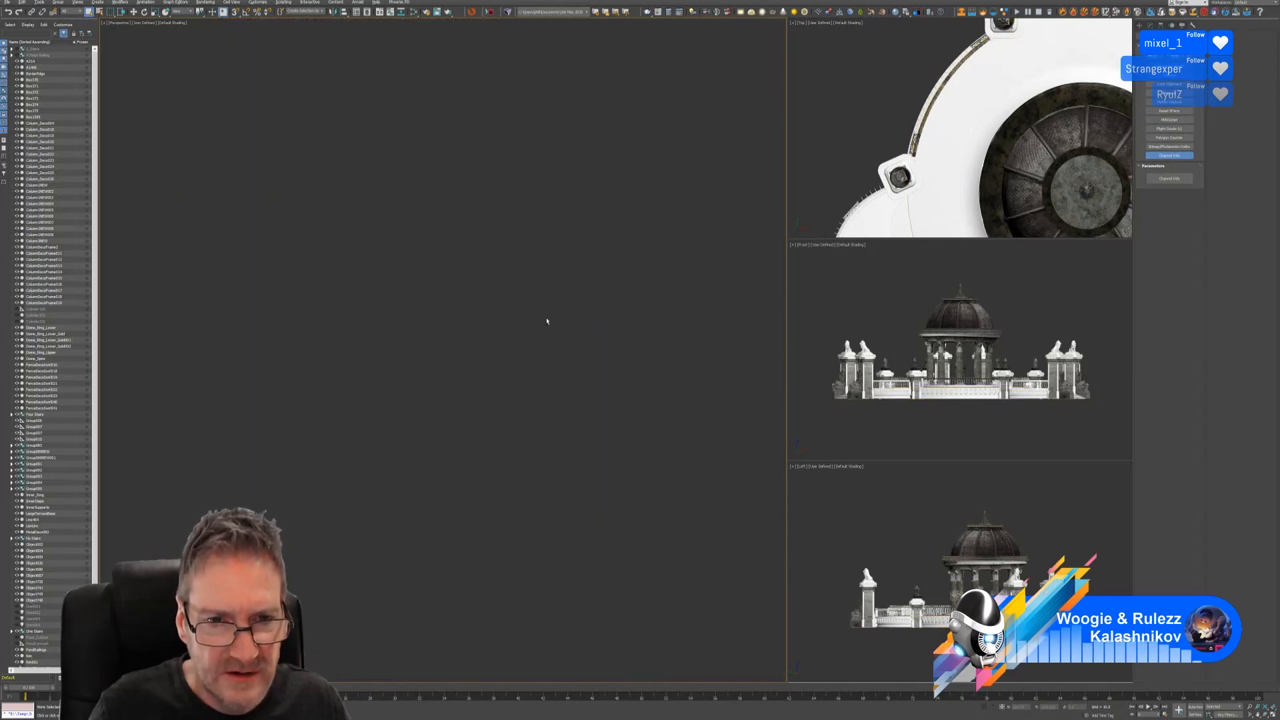
{"action": "scroll", "coordinate": [547, 321], "scroll_direction": "down", "scroll_amount": 5}
{"action": "middle_click_drag", "start_coordinate": [360, 500], "coordinate": [349, 312]}
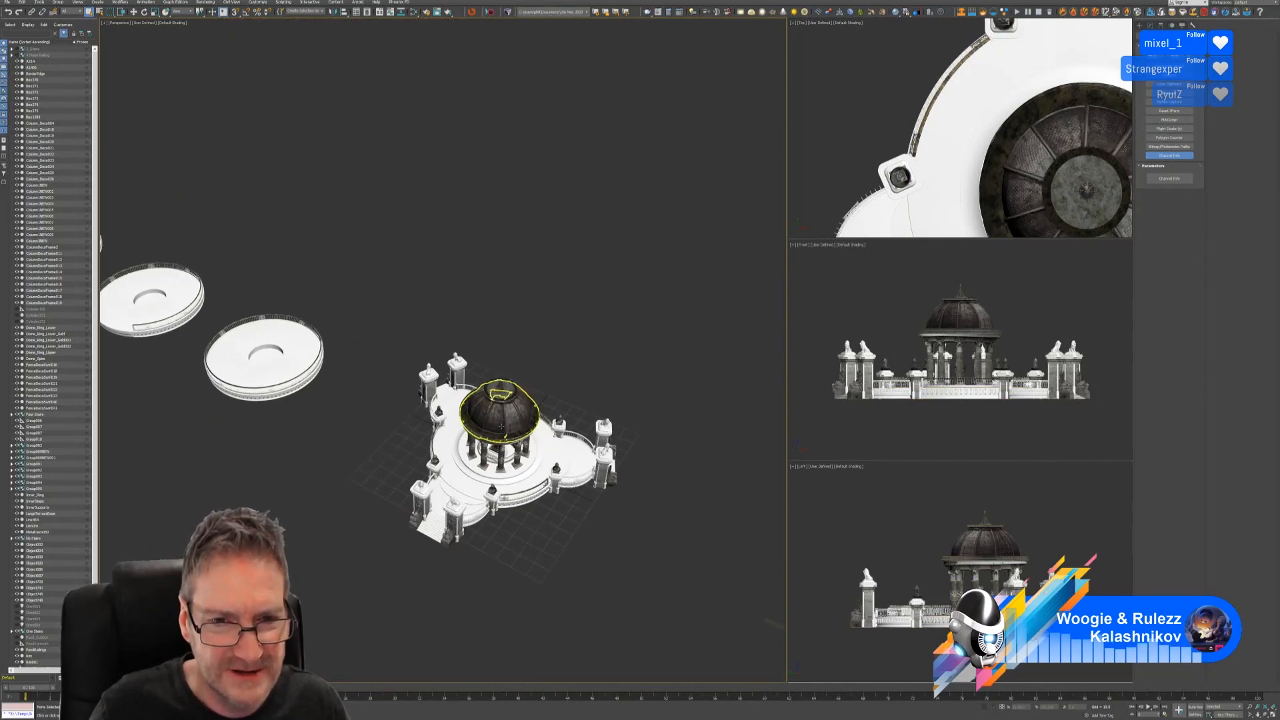
{"action": "left_click", "coordinate": [502, 425]}
{"action": "middle_click_drag", "start_coordinate": [514, 586], "coordinate": [518, 538], "text": "alt"}
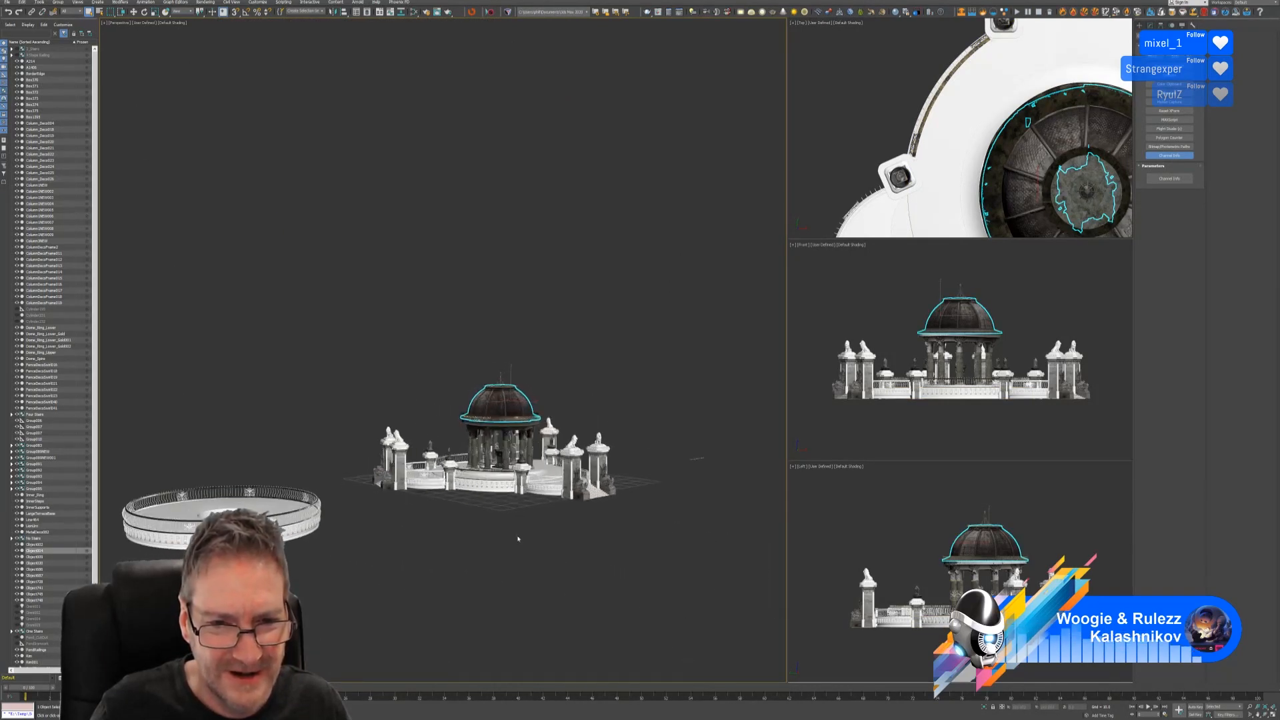
{"action": "left_click", "coordinate": [518, 538]}
{"action": "scroll", "coordinate": [466, 543], "scroll_direction": "up", "scroll_amount": 8}
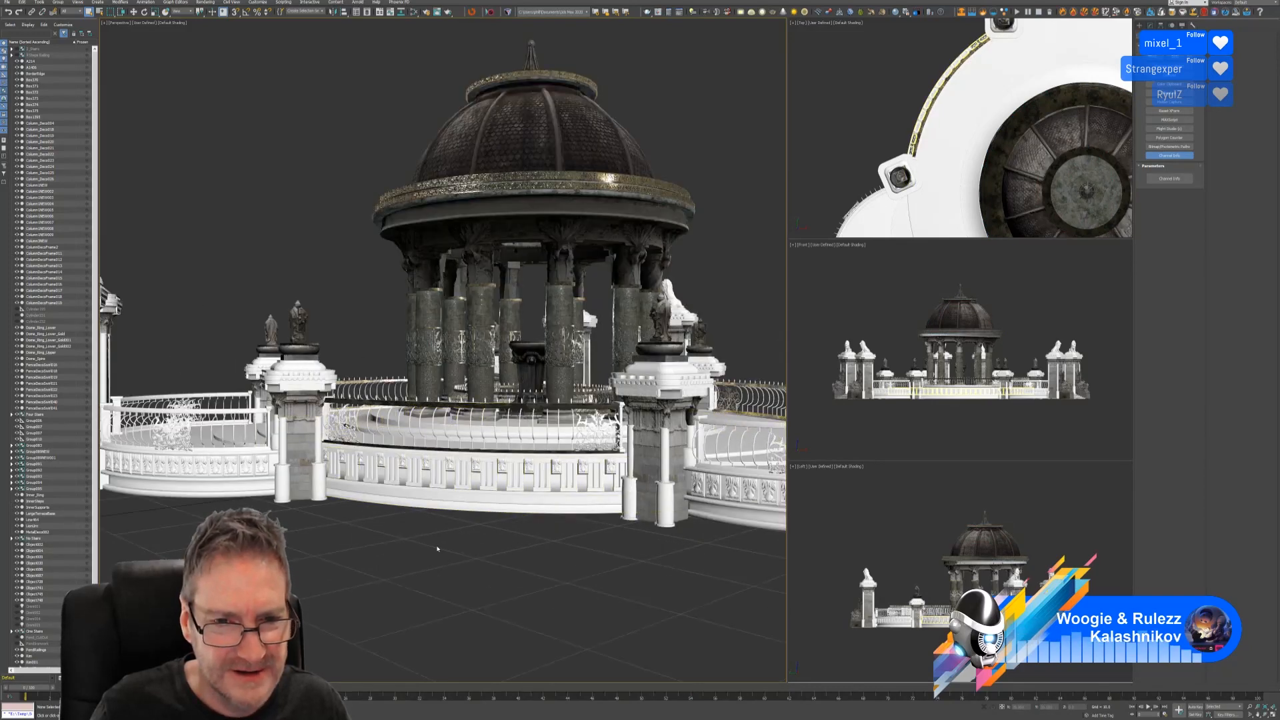
Select a swirl panel in the gazebo railing and examine the panel at the opposite end of a railing section.
{"action": "left_click", "coordinate": [339, 424]}
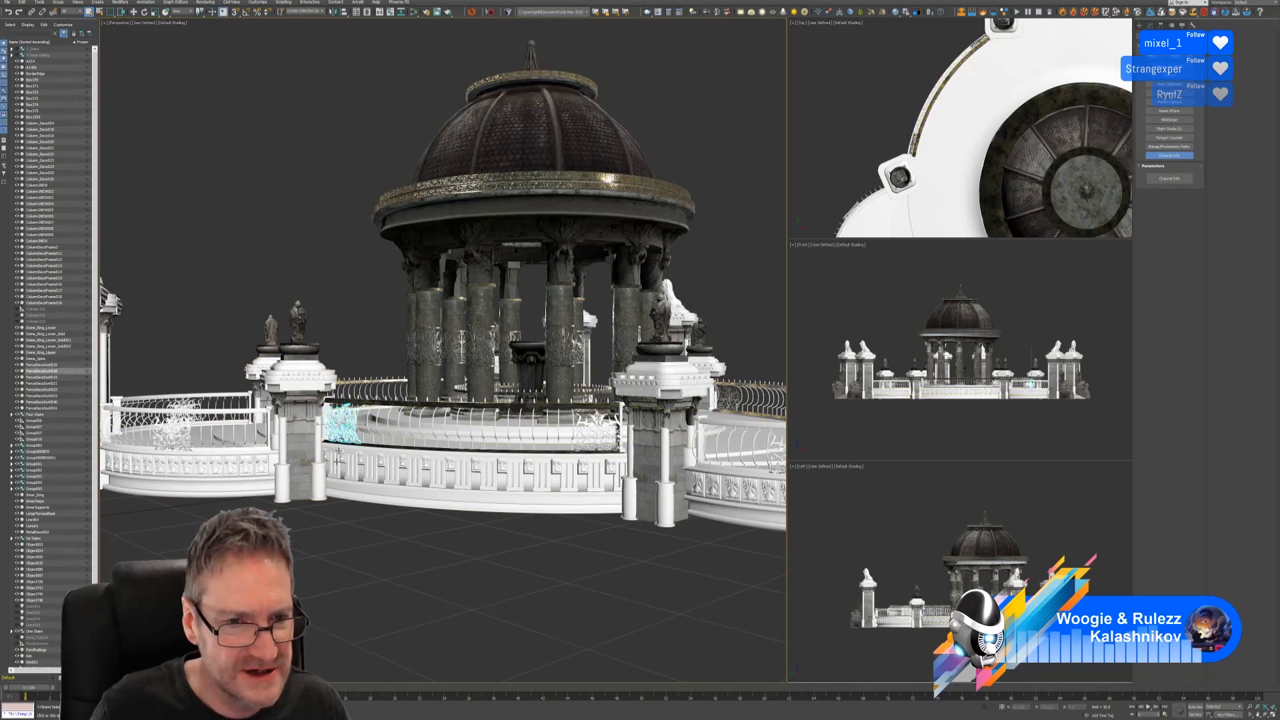
{"action": "middle_click_drag", "start_coordinate": [333, 526], "coordinate": [373, 493], "text": "alt"}
{"action": "middle_click_drag", "start_coordinate": [373, 493], "coordinate": [570, 376]}
{"action": "scroll", "coordinate": [570, 375], "scroll_direction": "down", "scroll_amount": 4}
{"action": "middle_click_drag", "start_coordinate": [560, 427], "coordinate": [338, 560], "text": "alt"}
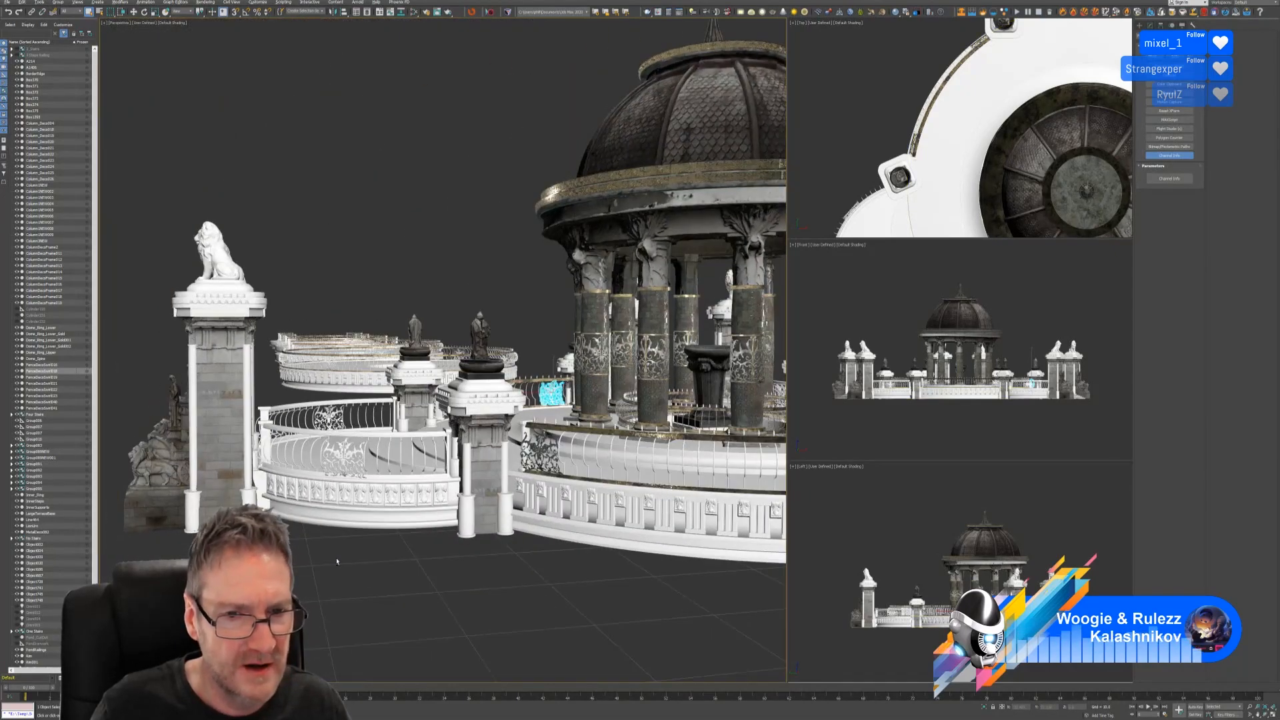
{"action": "middle_click_drag", "start_coordinate": [419, 546], "coordinate": [312, 533]}
{"action": "scroll", "coordinate": [616, 442], "scroll_direction": "up", "scroll_amount": 8}
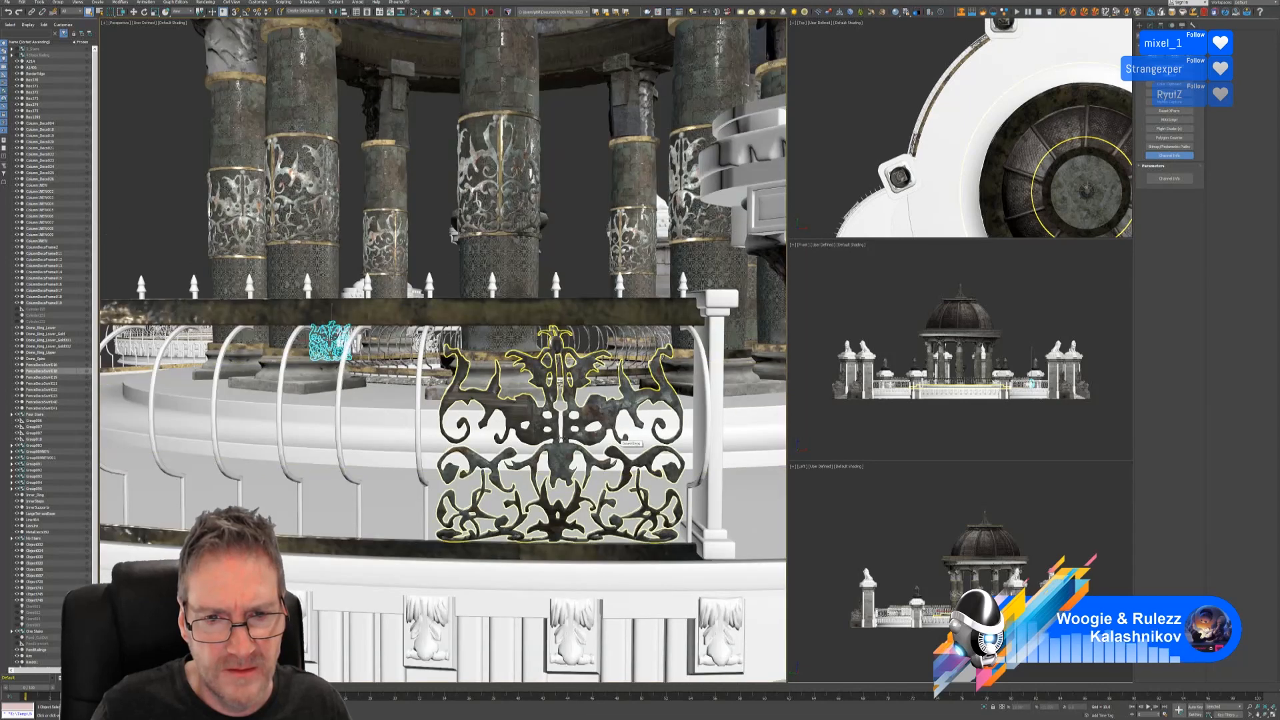
Assign the fence DirectX material to the swirl panel beside the white end post and put the material editor away.
{"action": "left_click", "coordinate": [540, 433]}
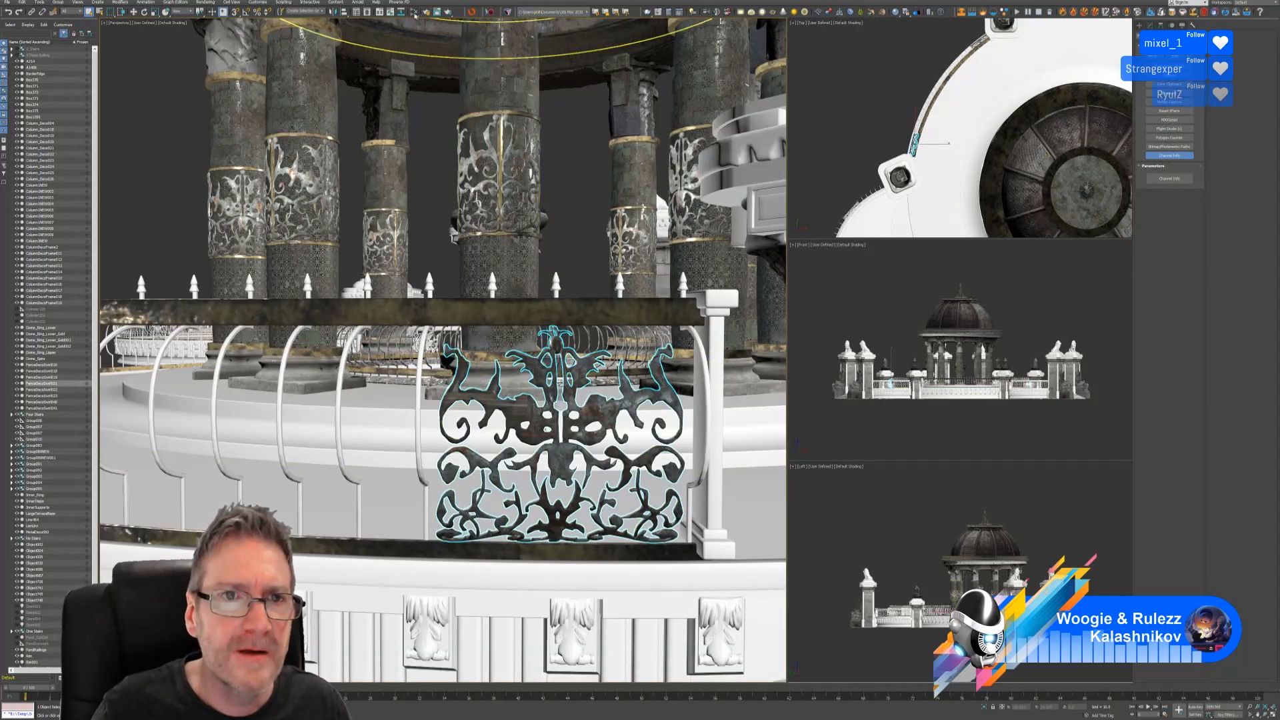
{"action": "left_click", "coordinate": [414, 11]}
{"action": "right_click", "coordinate": [734, 404]}
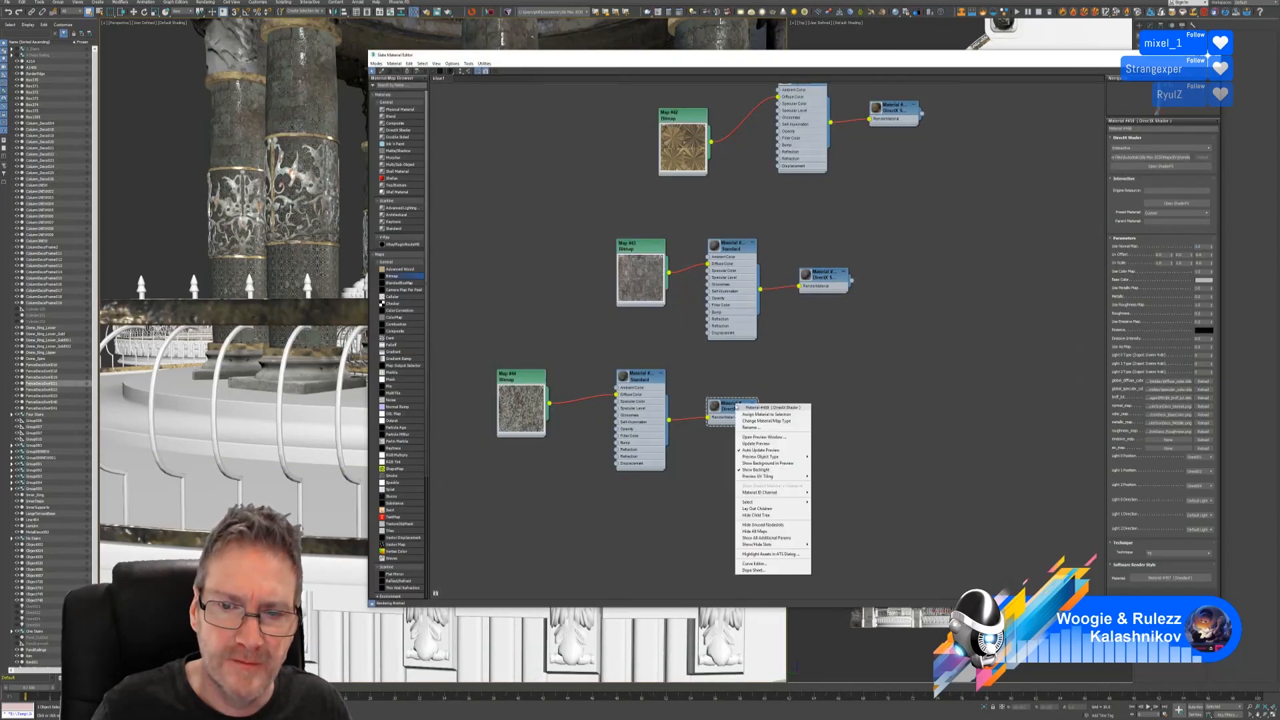
{"action": "left_click", "coordinate": [754, 415]}
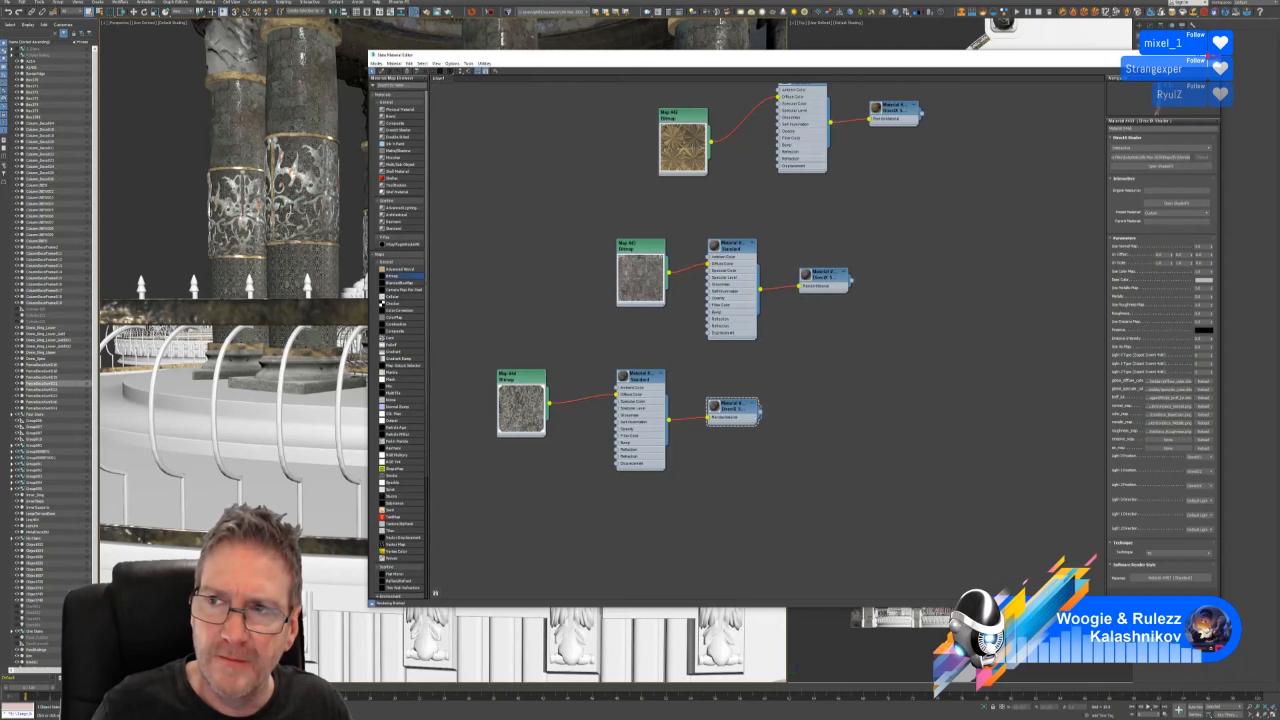
{"action": "left_click", "coordinate": [1209, 55]}
Select the untextured swirl panel at the near end of the adjacent gazebo railing section and assign the fence DirectX material to it.
{"action": "scroll", "coordinate": [572, 414], "scroll_direction": "down", "scroll_amount": 5}
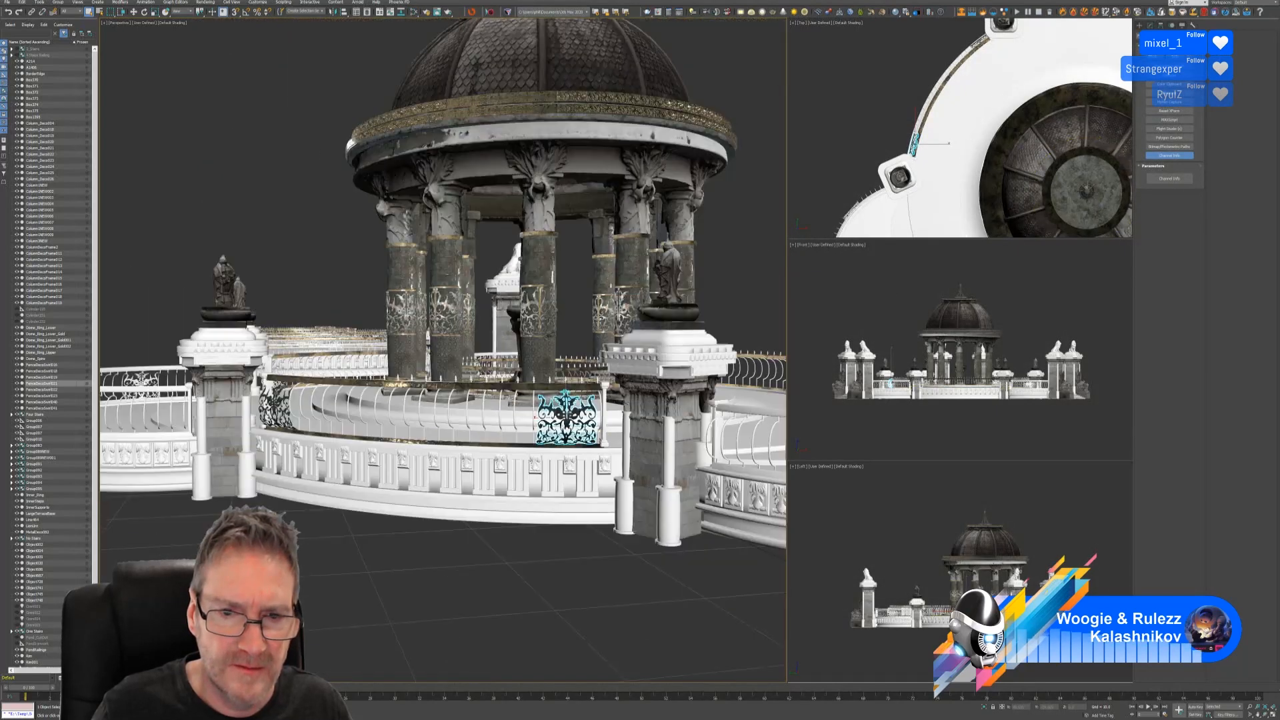
{"action": "middle_click_drag", "start_coordinate": [579, 448], "coordinate": [557, 460], "text": "alt"}
{"action": "middle_click_drag", "start_coordinate": [694, 413], "coordinate": [412, 423], "text": "alt"}
{"action": "scroll", "coordinate": [534, 360], "scroll_direction": "down", "scroll_amount": 4}
{"action": "middle_click_drag", "start_coordinate": [667, 400], "coordinate": [510, 381], "text": "alt"}
{"action": "left_click", "coordinate": [598, 452]}
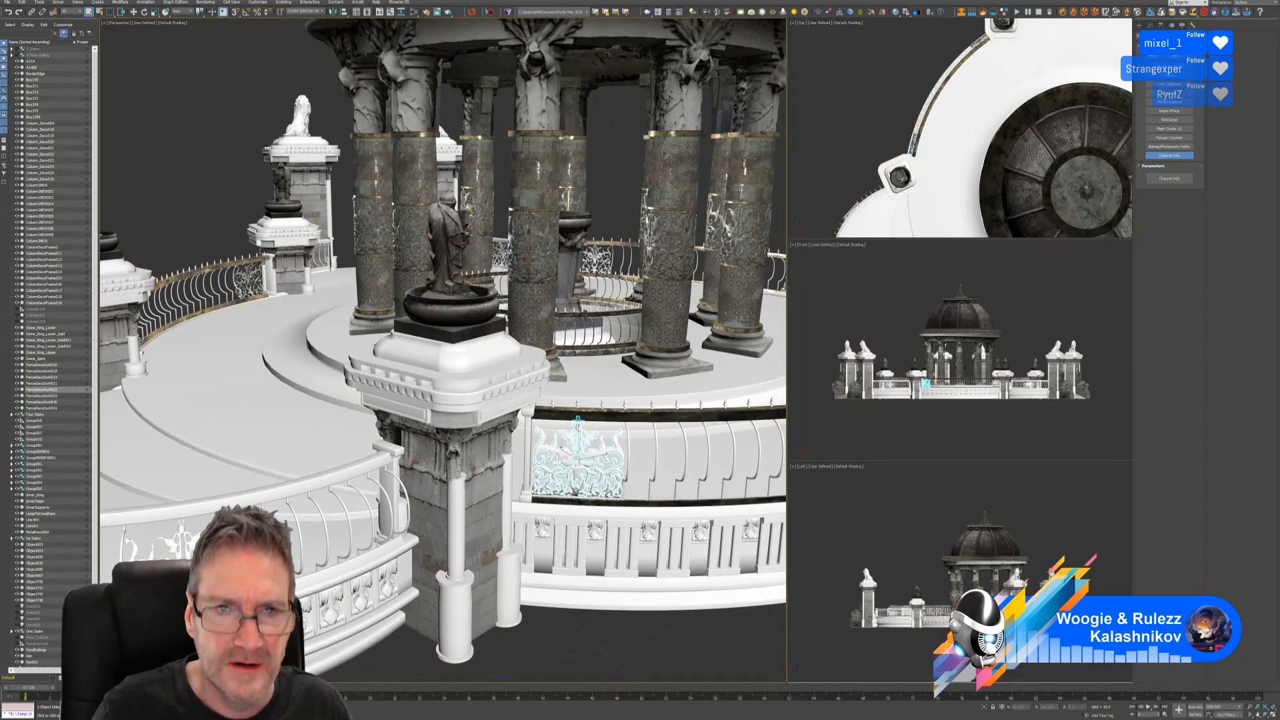
{"action": "key", "text": "m"}
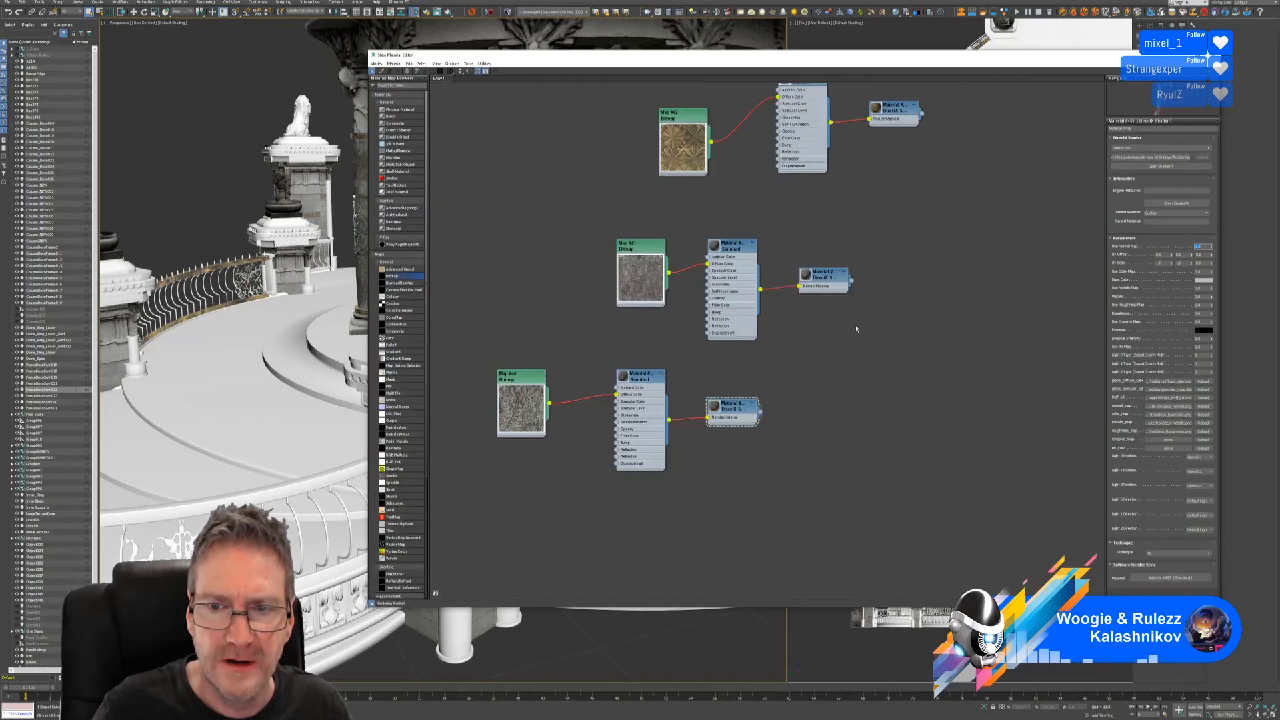
{"action": "right_click", "coordinate": [733, 406]}
{"action": "left_click", "coordinate": [758, 415]}
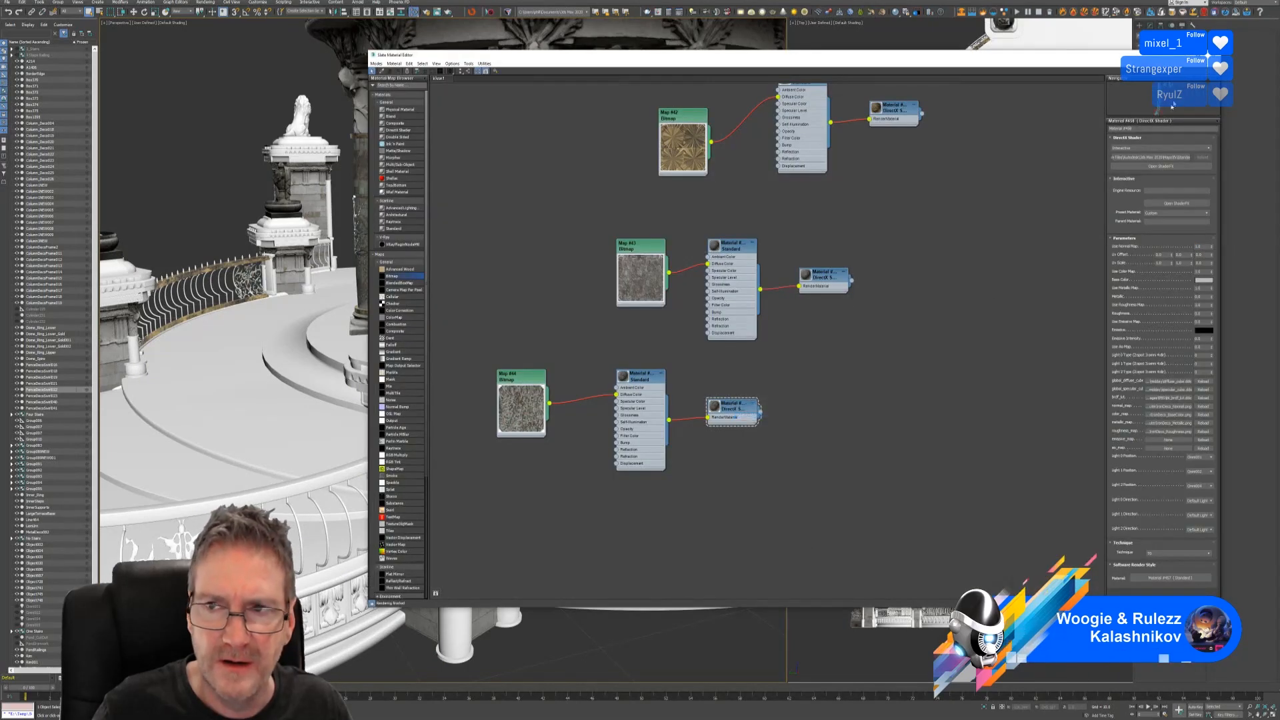
{"action": "left_click", "coordinate": [1213, 55]}
Assign the fence DirectX material to the swirl panel at the opposite end of the same railing section.
{"action": "middle_click_drag", "start_coordinate": [603, 454], "coordinate": [130, 360]}
{"action": "scroll", "coordinate": [561, 368], "scroll_direction": "up", "scroll_amount": 5}
{"action": "scroll", "coordinate": [560, 368], "scroll_direction": "up", "scroll_amount": 3}
{"action": "scroll", "coordinate": [560, 368], "scroll_direction": "down", "scroll_amount": 10}
{"action": "scroll", "coordinate": [531, 316], "scroll_direction": "up", "scroll_amount": 3}
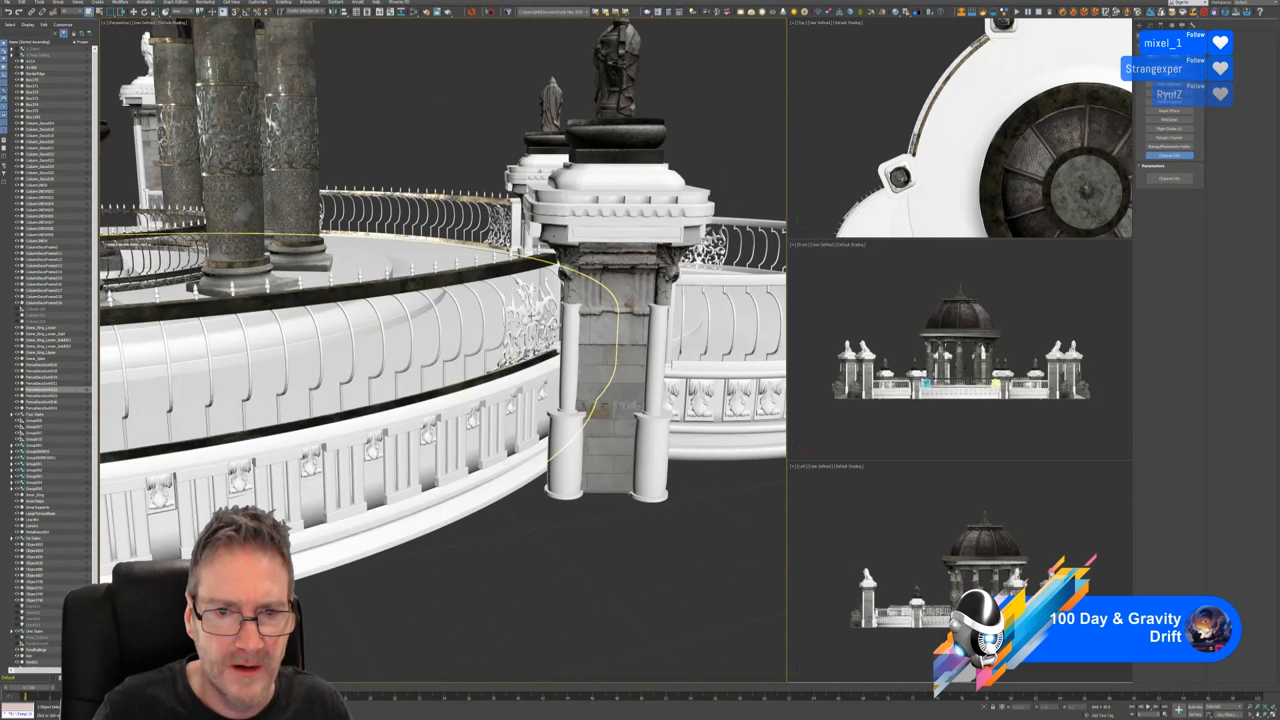
{"action": "left_click", "coordinate": [531, 316]}
{"action": "left_click", "coordinate": [531, 316]}
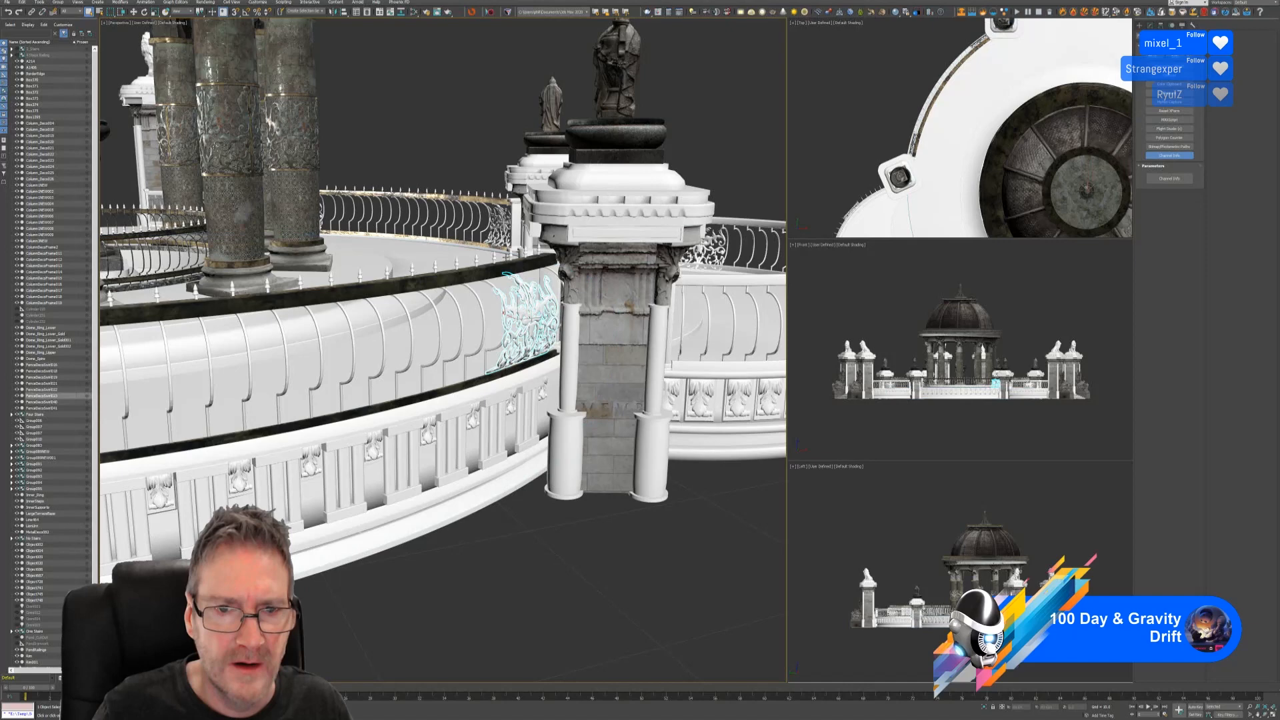
{"action": "left_click", "coordinate": [413, 13]}
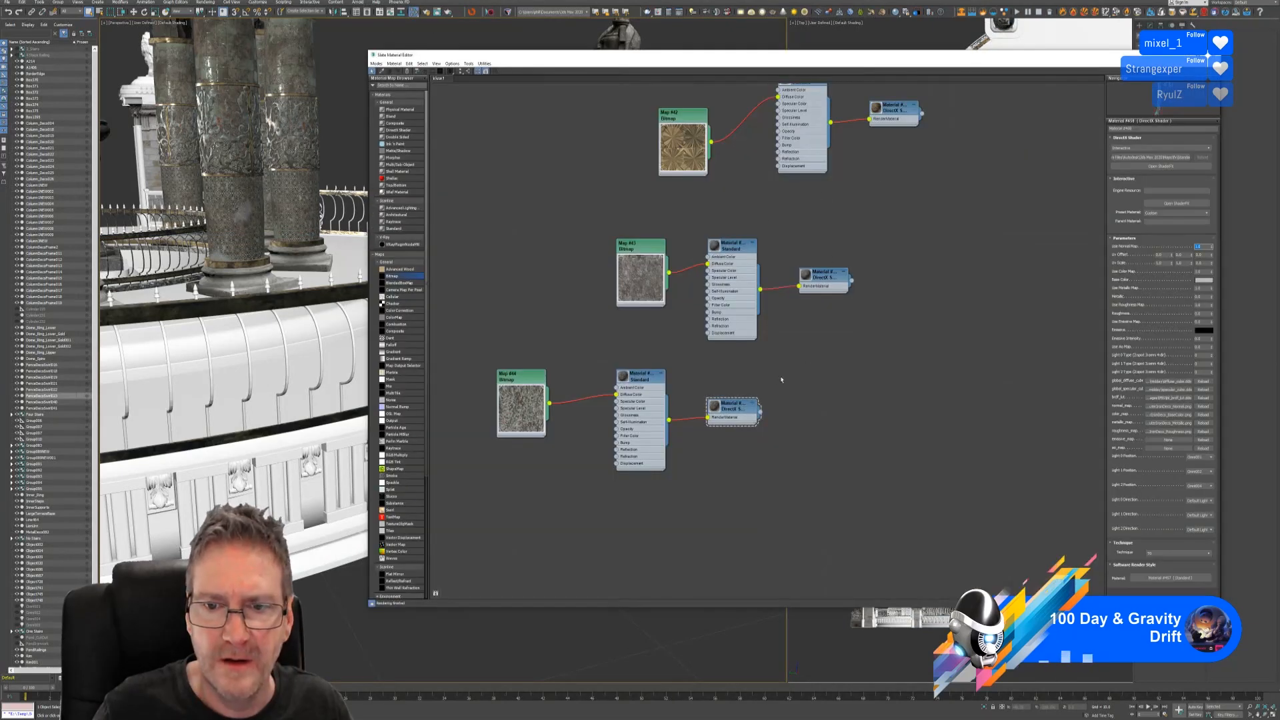
{"action": "right_click", "coordinate": [738, 406]}
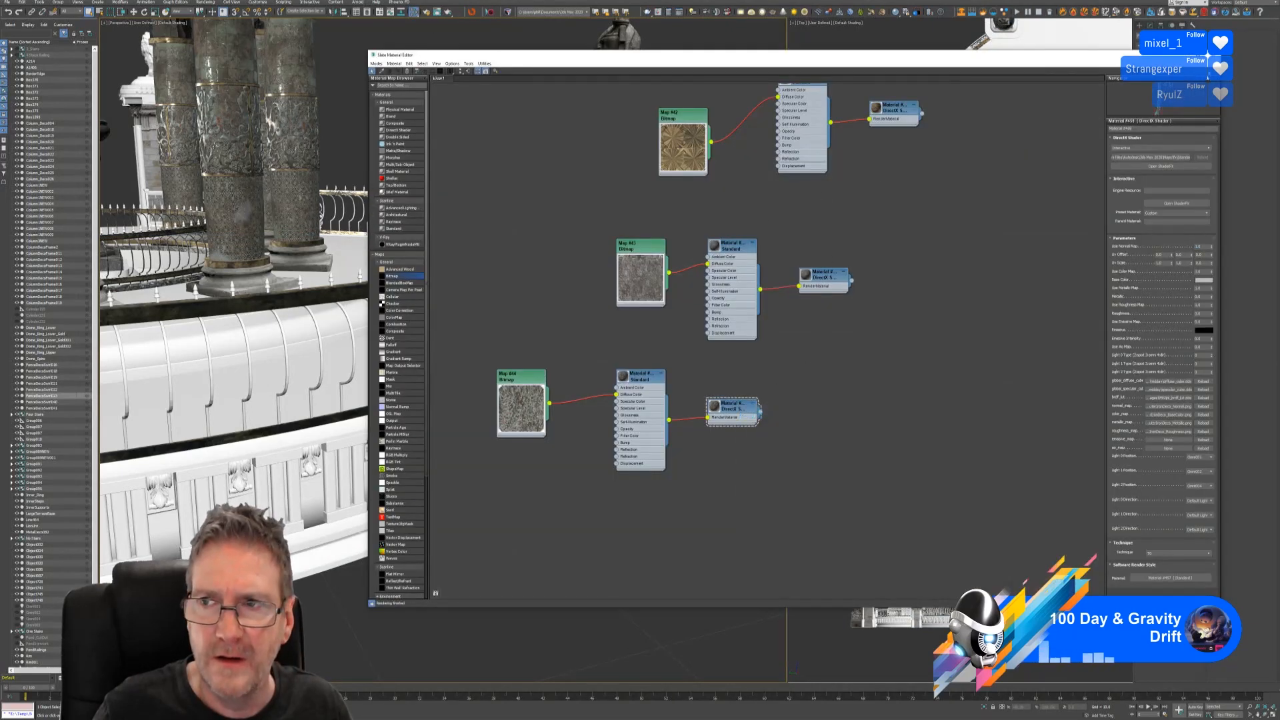
{"action": "left_click", "coordinate": [1212, 56]}
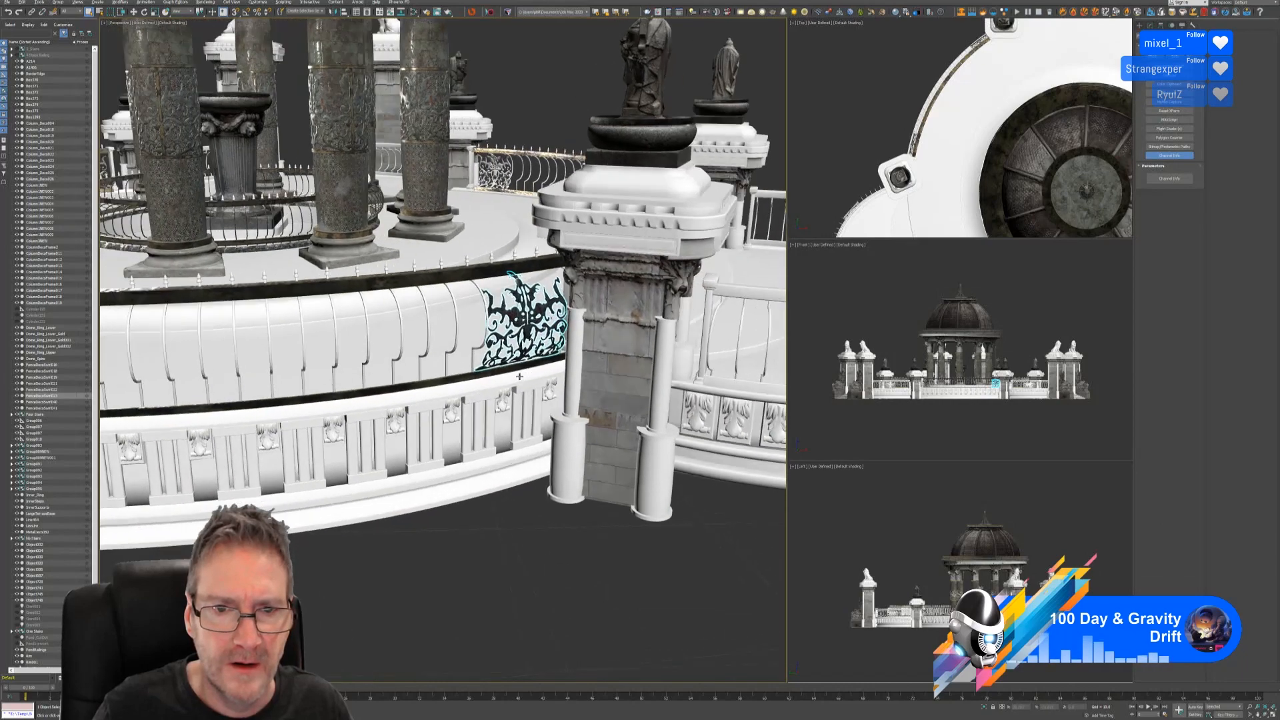
Examine the newly textured swirl panel beside the stone pillar up close.
{"action": "scroll", "coordinate": [519, 377], "scroll_direction": "up", "scroll_amount": 6}
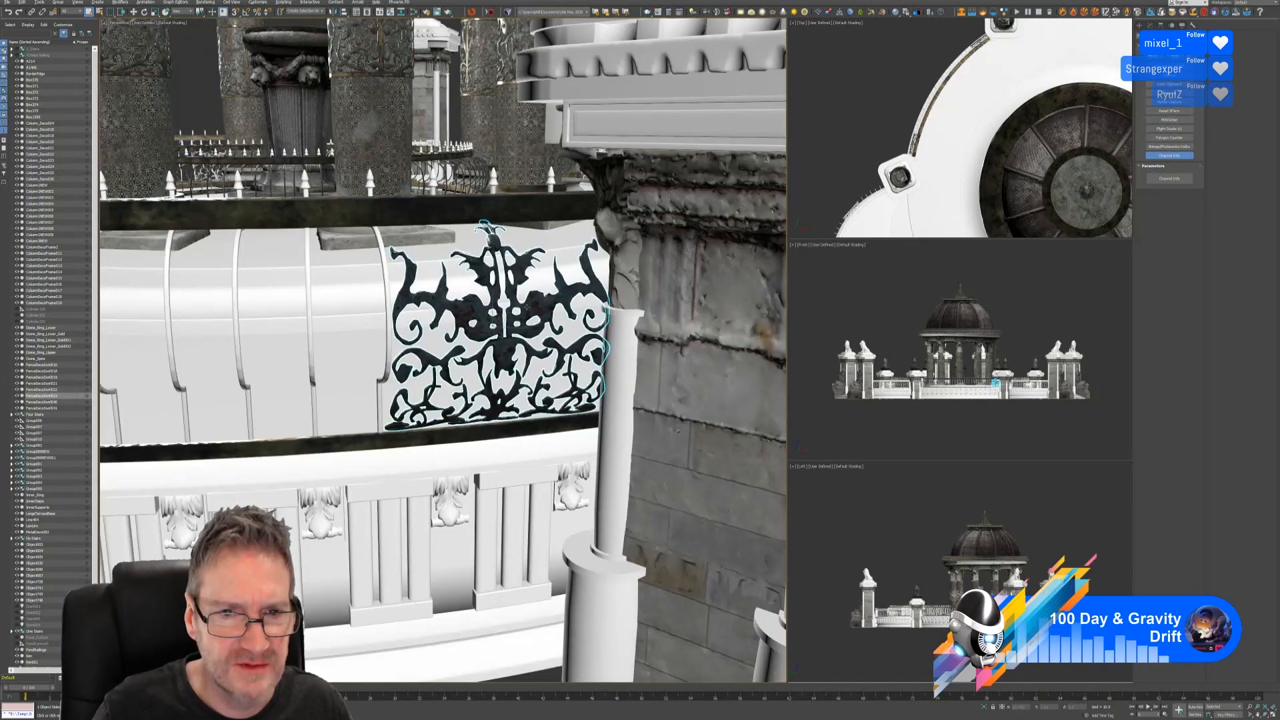
{"action": "scroll", "coordinate": [526, 306], "scroll_direction": "up", "scroll_amount": 3}
{"action": "scroll", "coordinate": [506, 336], "scroll_direction": "down", "scroll_amount": 8}
{"action": "scroll", "coordinate": [504, 345], "scroll_direction": "up", "scroll_amount": 8}
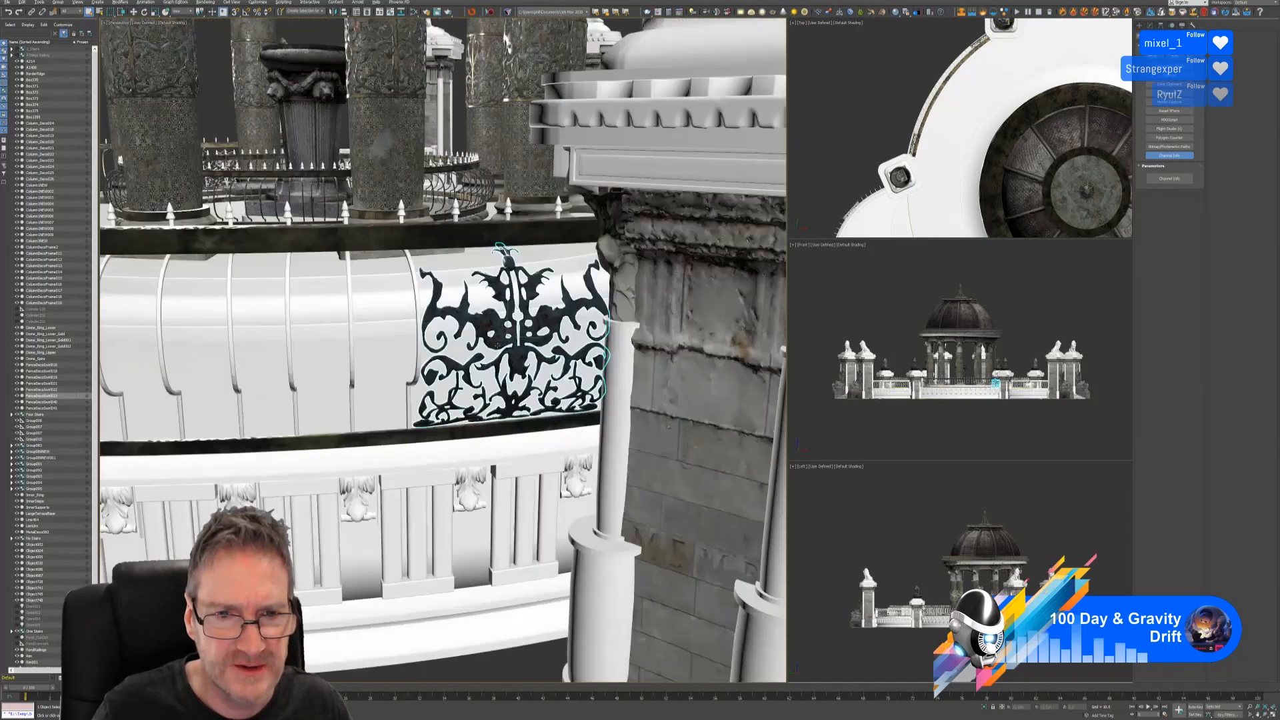
{"action": "scroll", "coordinate": [505, 345], "scroll_direction": "down", "scroll_amount": 8}
{"action": "scroll", "coordinate": [505, 345], "scroll_direction": "down", "scroll_amount": 4}
Select the first swirl panel of the next white railing section and assign the fence DirectX material to it.
{"action": "middle_click_drag", "start_coordinate": [577, 351], "coordinate": [470, 338]}
{"action": "middle_click_drag", "start_coordinate": [749, 456], "coordinate": [630, 402]}
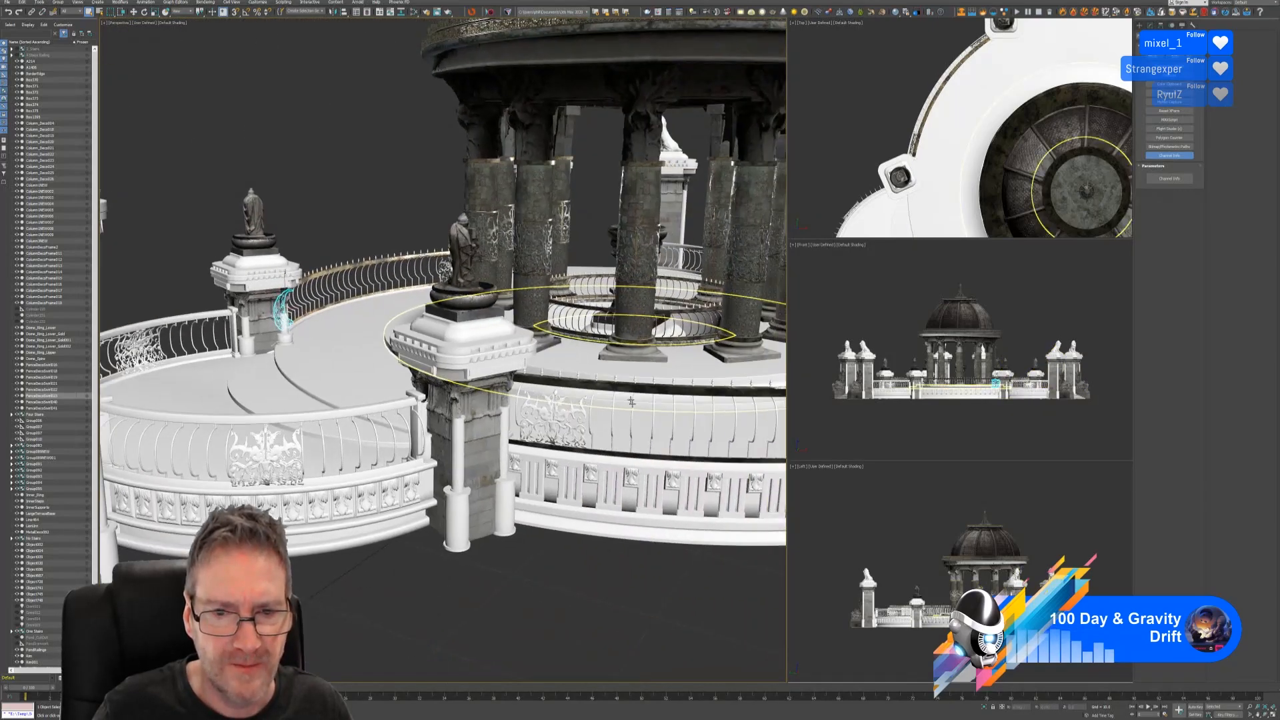
{"action": "scroll", "coordinate": [557, 387], "scroll_direction": "up", "scroll_amount": 3}
{"action": "left_click", "coordinate": [529, 421]}
{"action": "left_click", "coordinate": [529, 422]}
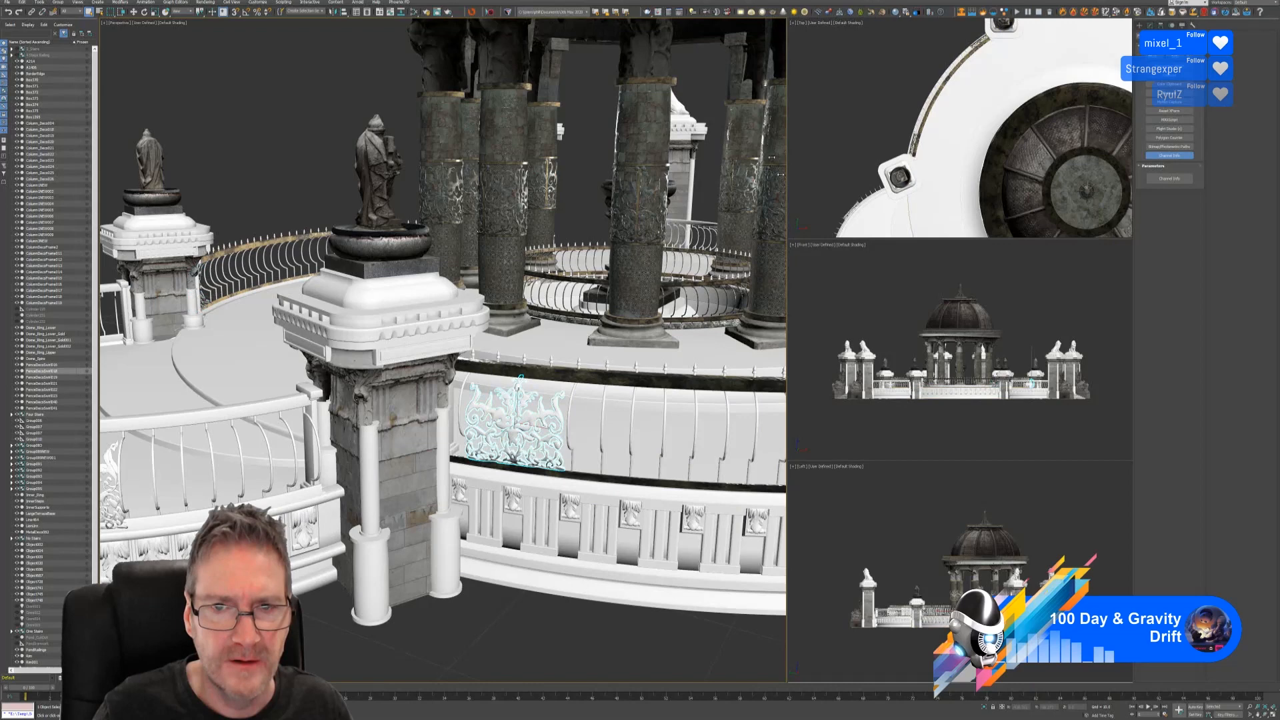
{"action": "left_click", "coordinate": [414, 13]}
{"action": "left_click_drag", "start_coordinate": [647, 53], "coordinate": [681, 72]}
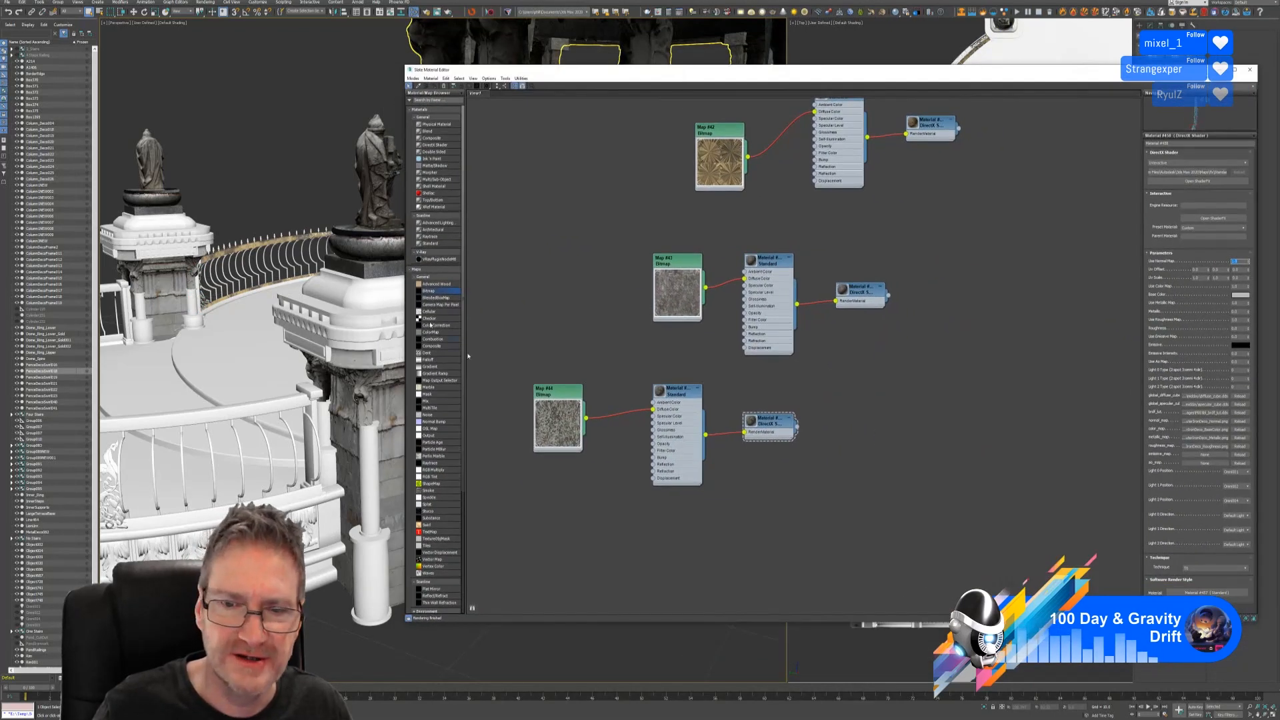
{"action": "right_click", "coordinate": [763, 419]}
{"action": "left_click", "coordinate": [785, 428]}
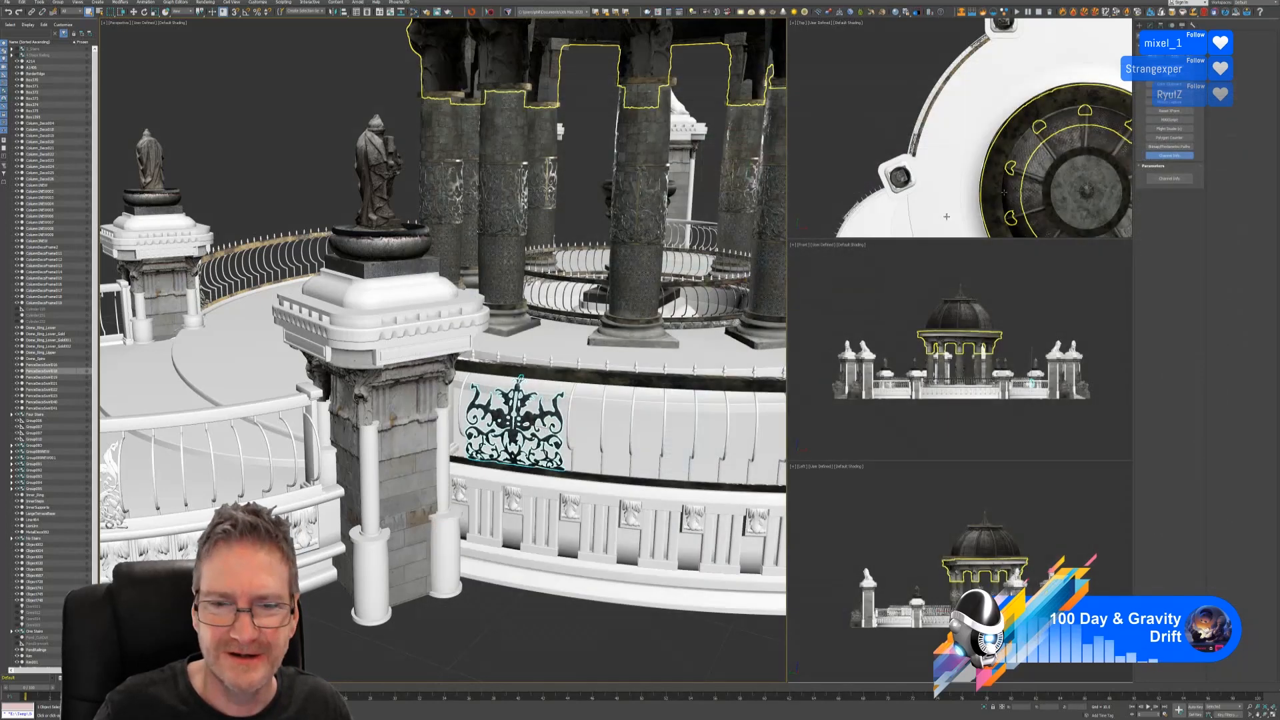
{"action": "left_click", "coordinate": [1249, 70]}
Assign the fence DirectX material to the remaining swirl panel at the far end of this section, beside the statue-topped pillar.
{"action": "scroll", "coordinate": [612, 344], "scroll_direction": "down", "scroll_amount": 4}
{"action": "middle_click_drag", "start_coordinate": [612, 344], "coordinate": [354, 346]}
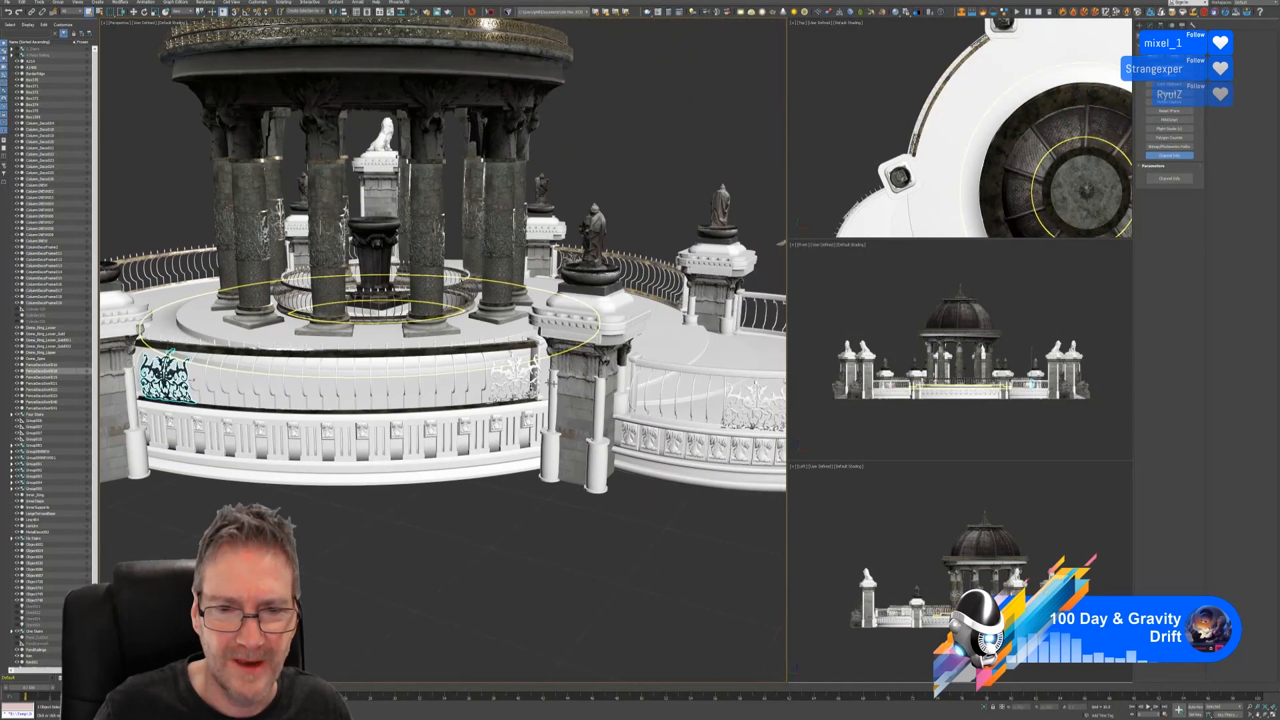
{"action": "scroll", "coordinate": [551, 383], "scroll_direction": "up", "scroll_amount": 3}
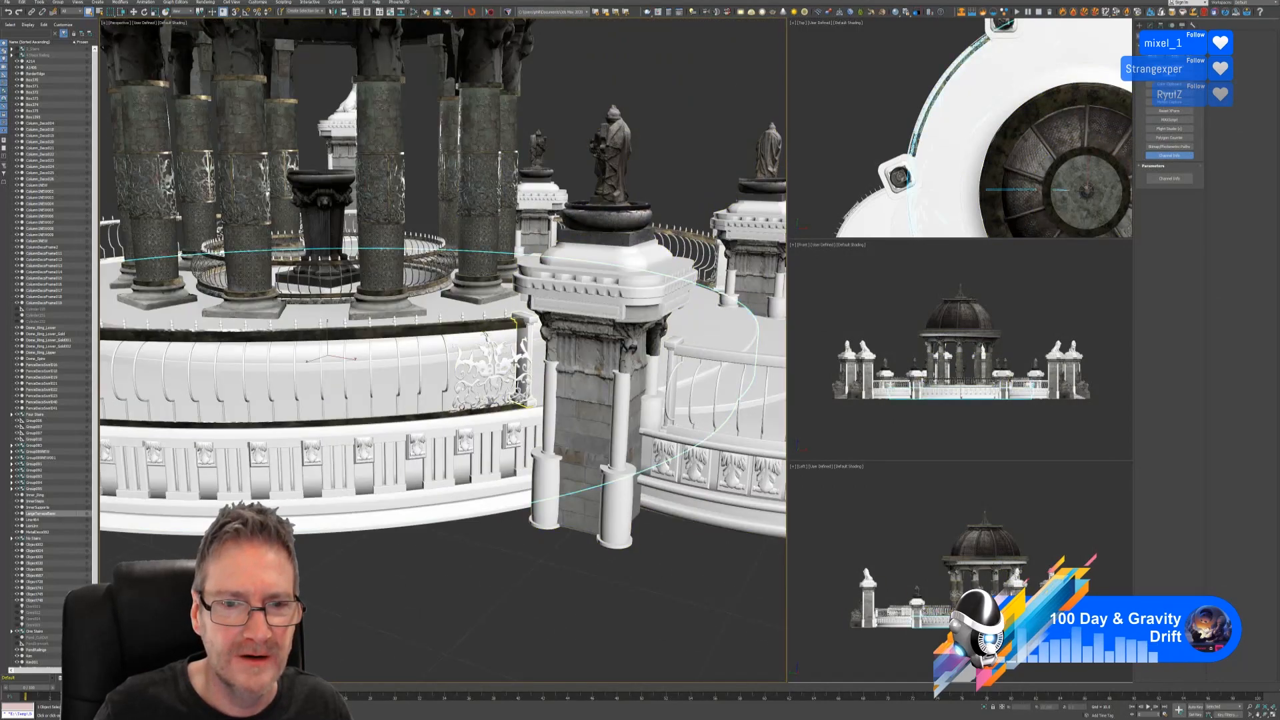
{"action": "left_click", "coordinate": [506, 376]}
{"action": "left_click", "coordinate": [416, 14]}
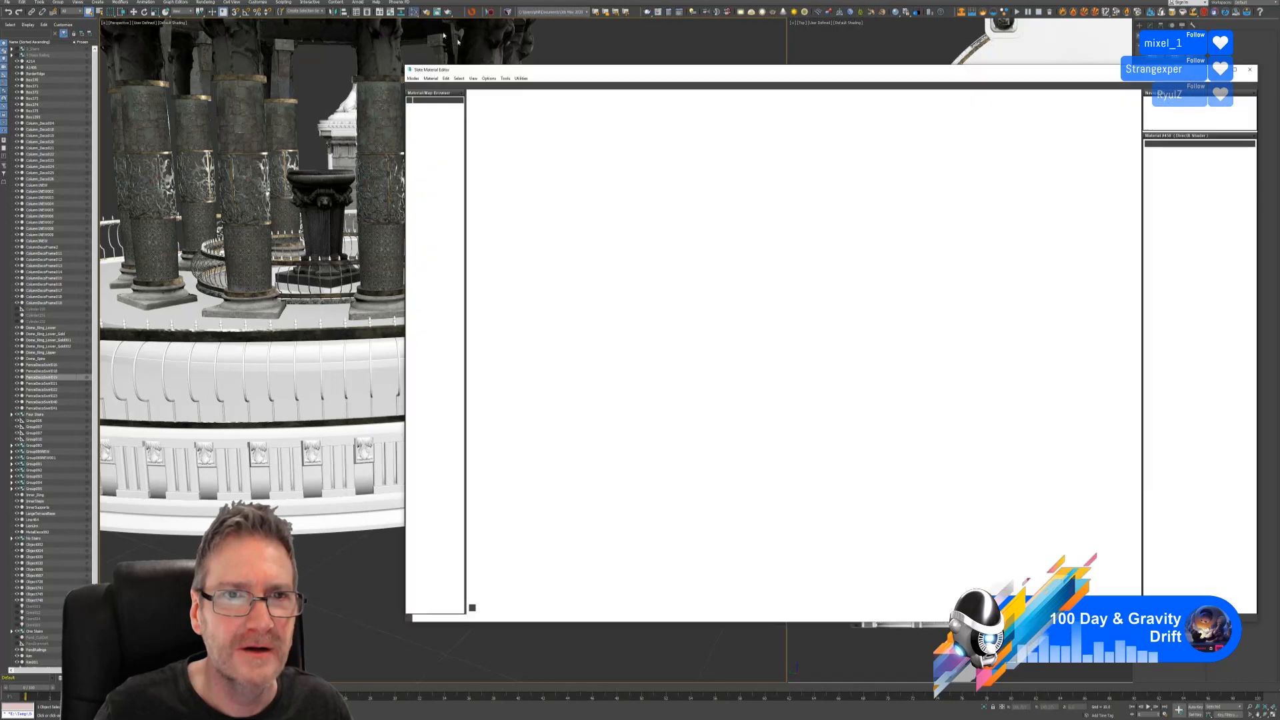
{"action": "right_click", "coordinate": [747, 426]}
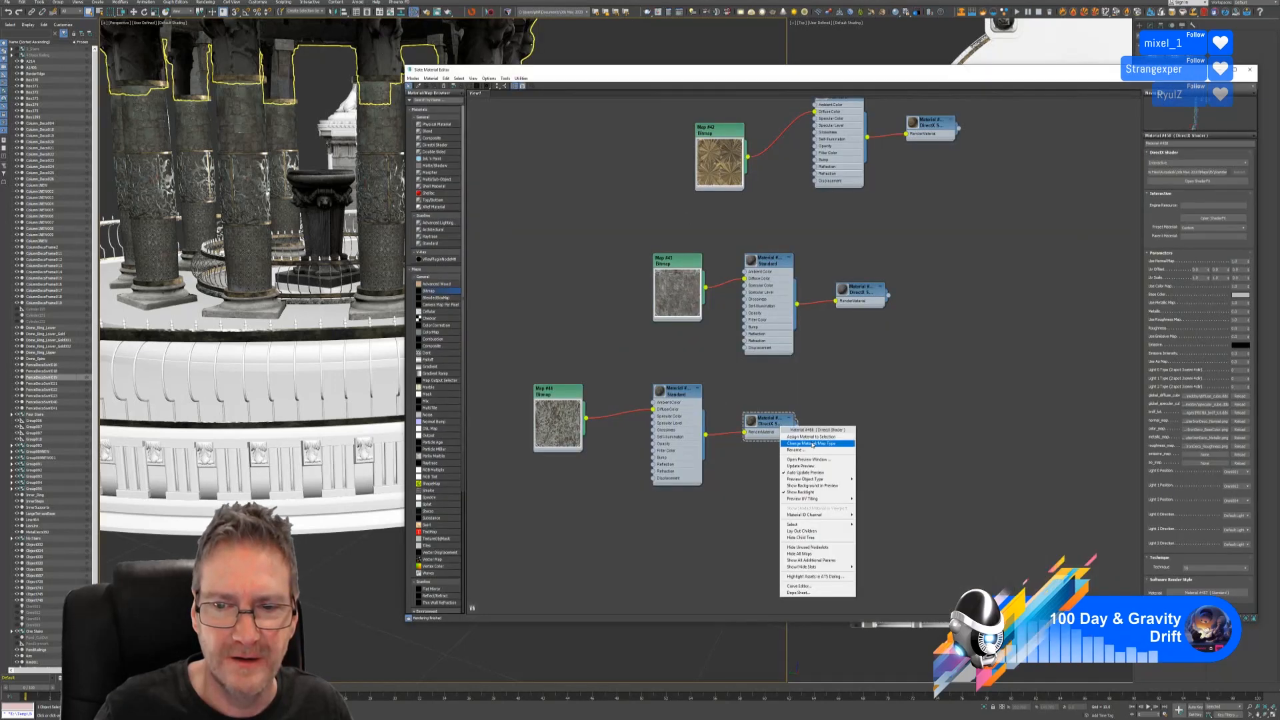
{"action": "left_click", "coordinate": [813, 437]}
{"action": "left_click", "coordinate": [1249, 69]}
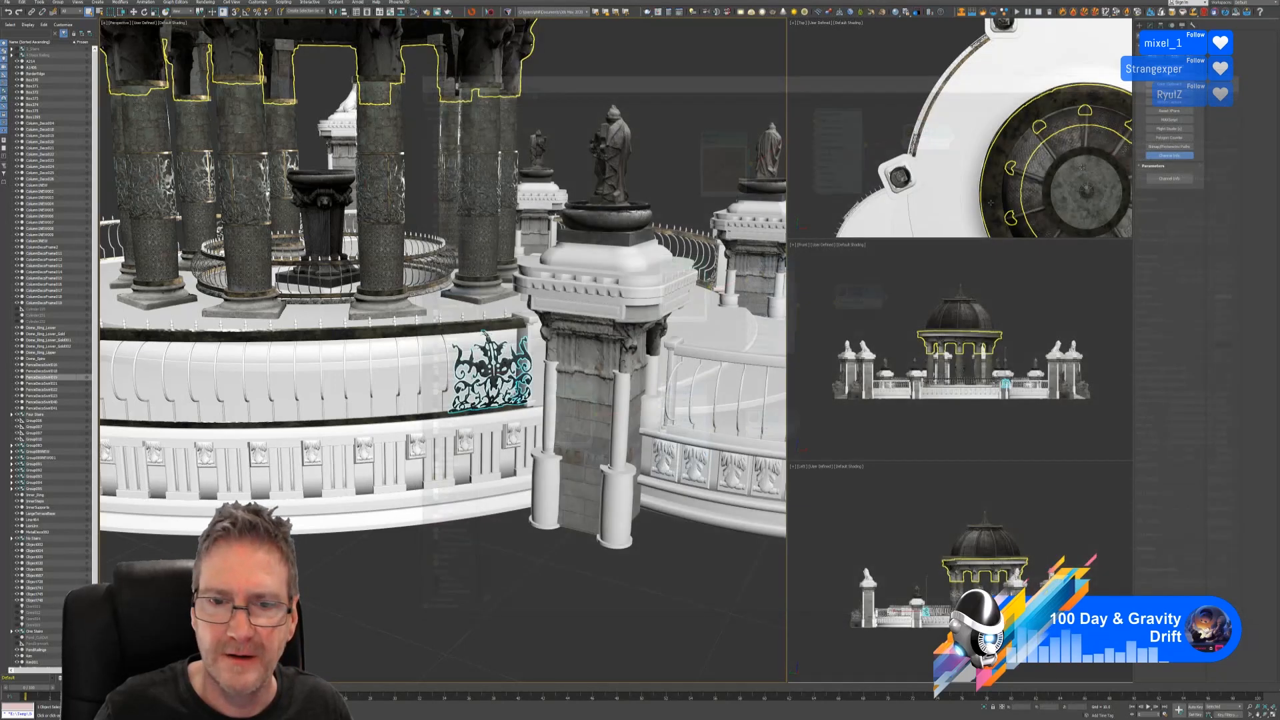
Examine the textured end panel's surface up close and look over the neighbouring outer balustrade.
{"action": "scroll", "coordinate": [493, 374], "scroll_direction": "down", "scroll_amount": 3}
{"action": "middle_click_drag", "start_coordinate": [494, 373], "coordinate": [412, 379], "text": "alt"}
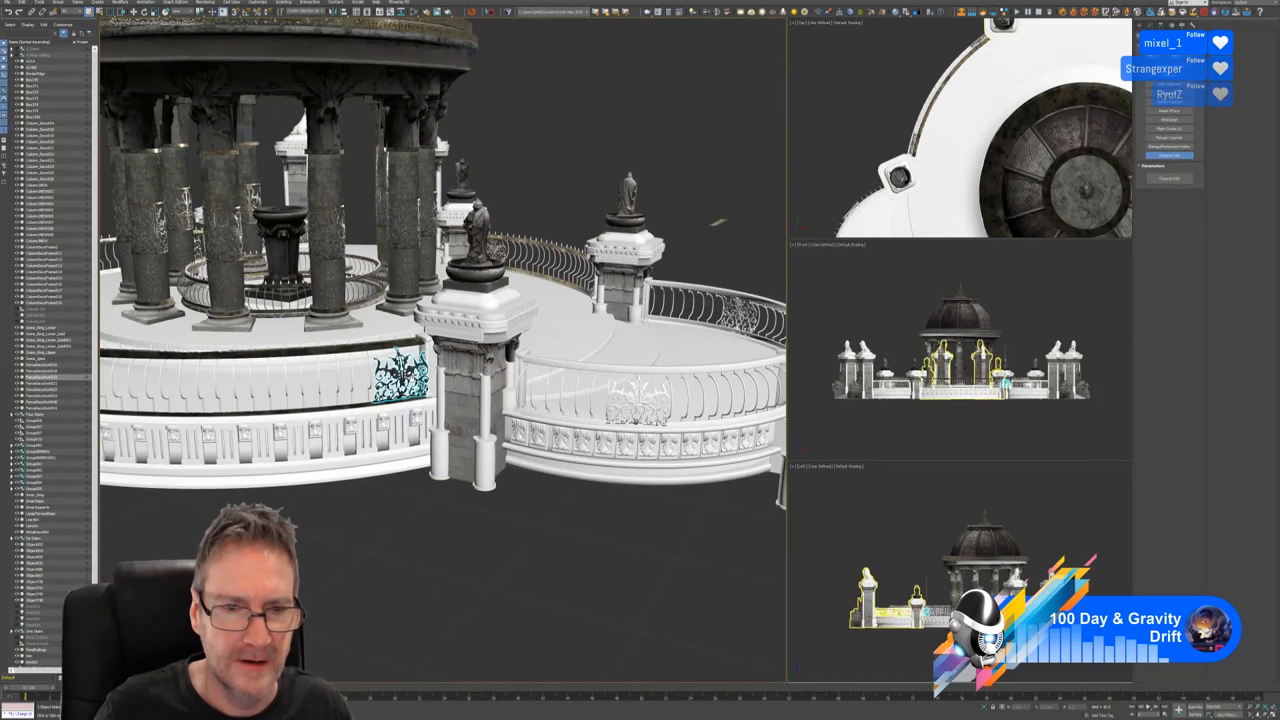
{"action": "scroll", "coordinate": [412, 378], "scroll_direction": "up", "scroll_amount": 7}
{"action": "scroll", "coordinate": [399, 376], "scroll_direction": "down", "scroll_amount": 10}
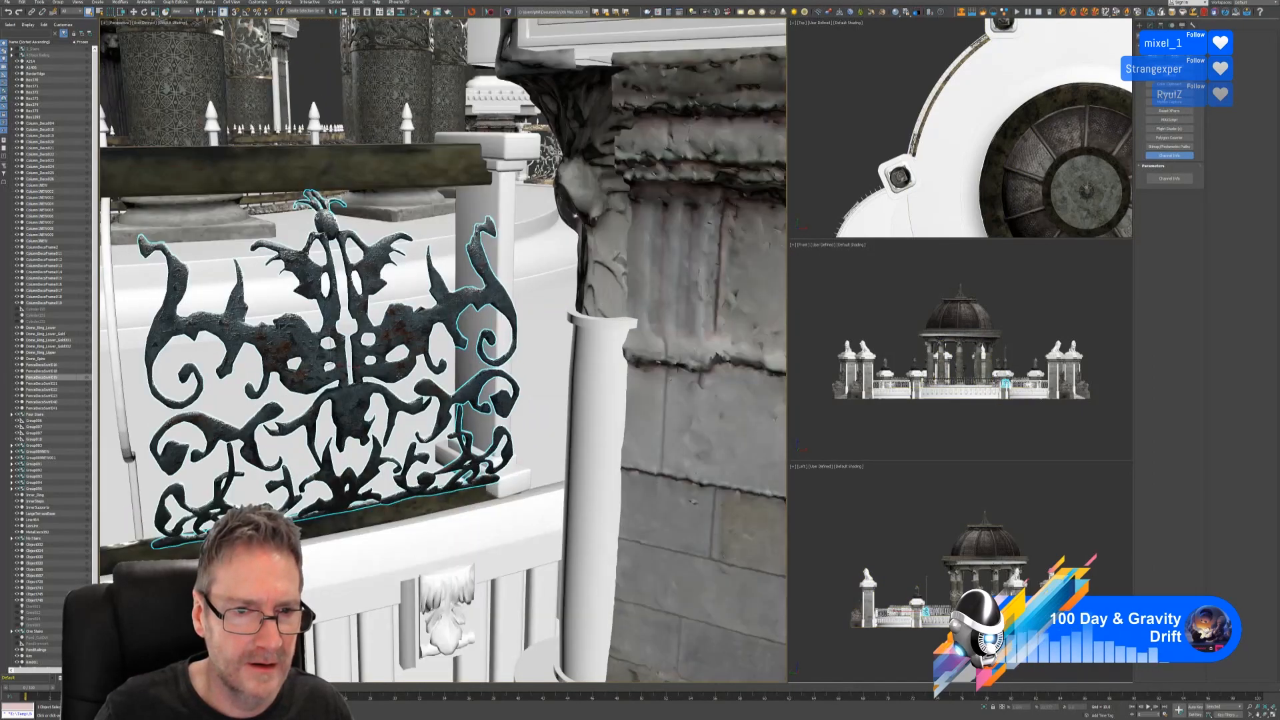
{"action": "middle_click_drag", "start_coordinate": [454, 429], "coordinate": [405, 436], "text": "alt"}
{"action": "scroll", "coordinate": [455, 447], "scroll_direction": "down", "scroll_amount": 3}
{"action": "middle_click_drag", "start_coordinate": [500, 450], "coordinate": [360, 380]}
{"action": "middle_click_drag", "start_coordinate": [360, 380], "coordinate": [280, 364], "text": "alt"}
{"action": "mouse_move", "coordinate": [437, 445]}
{"action": "middle_mouse_down", "text": "alt"}
{"action": "mouse_move", "coordinate": [419, 443]}
{"action": "mouse_move", "coordinate": [455, 431]}
{"action": "middle_mouse_up", "text": "alt"}
{"action": "scroll", "coordinate": [310, 475], "scroll_direction": "up", "scroll_amount": 3}
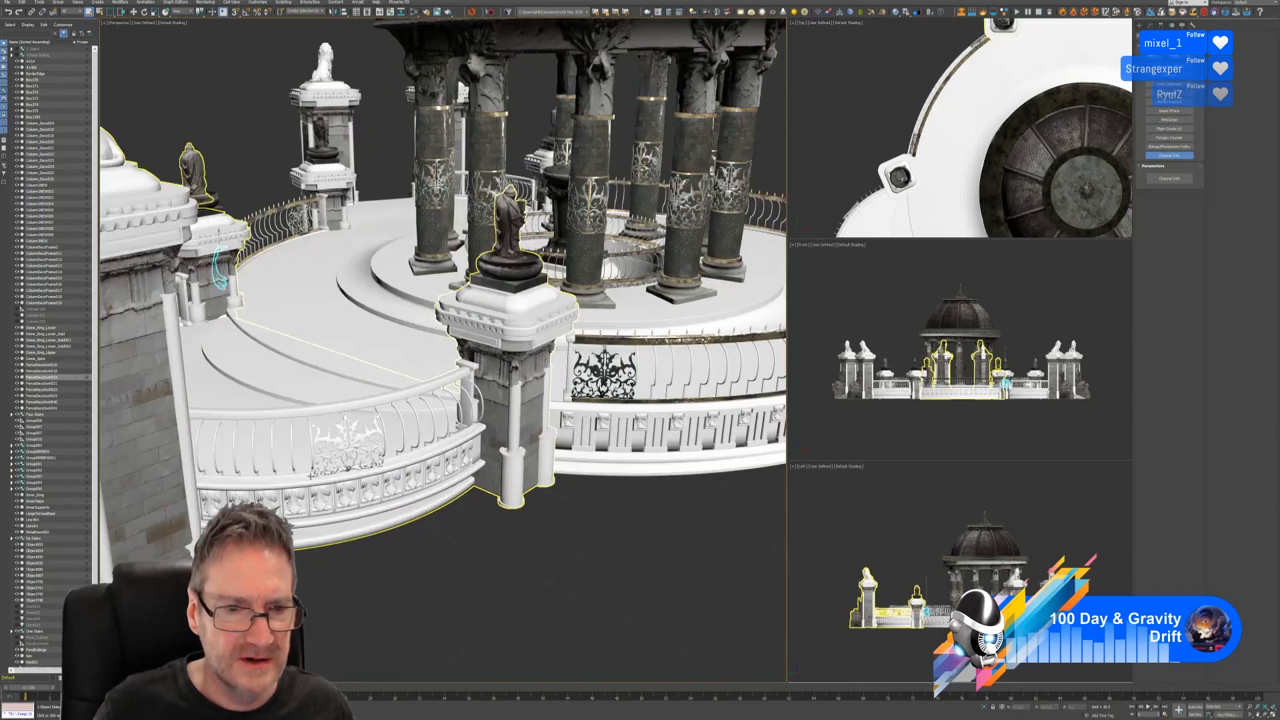
Open the group containing the curved outer balustrade and its statue-topped pillars.
{"action": "left_click", "coordinate": [338, 444]}
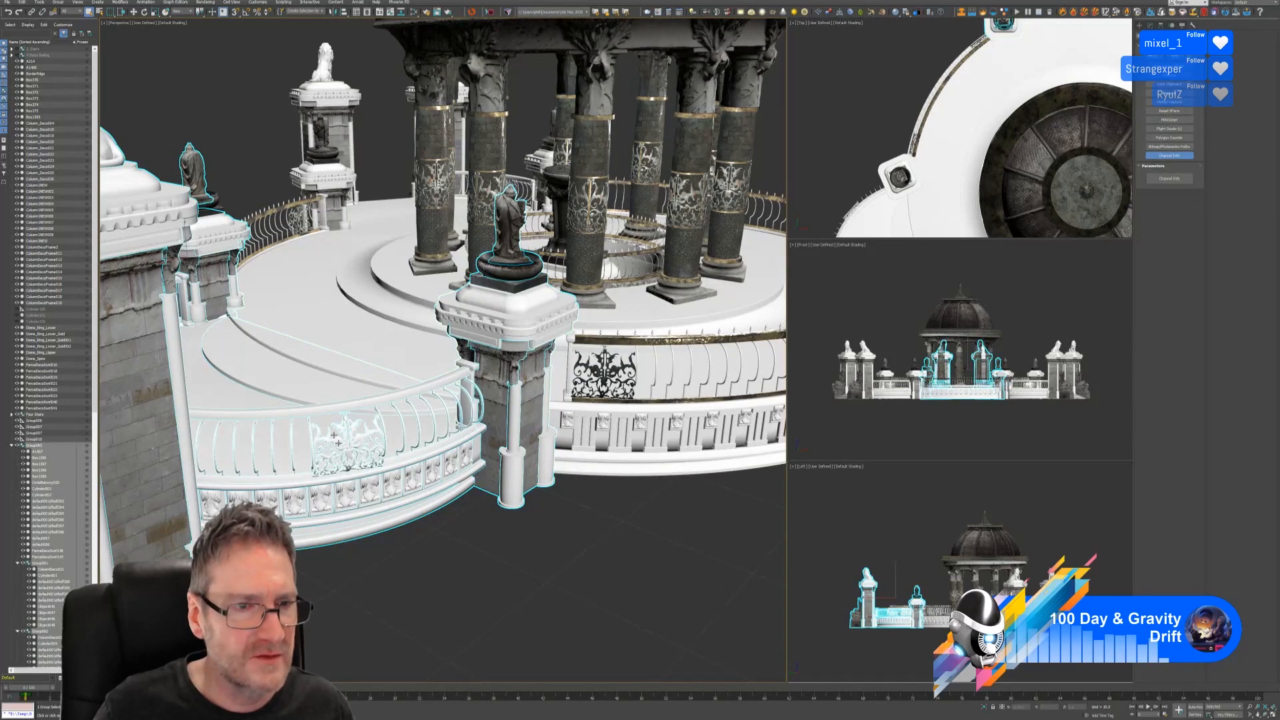
{"action": "left_click", "coordinate": [62, 4]}
{"action": "left_click", "coordinate": [72, 30]}
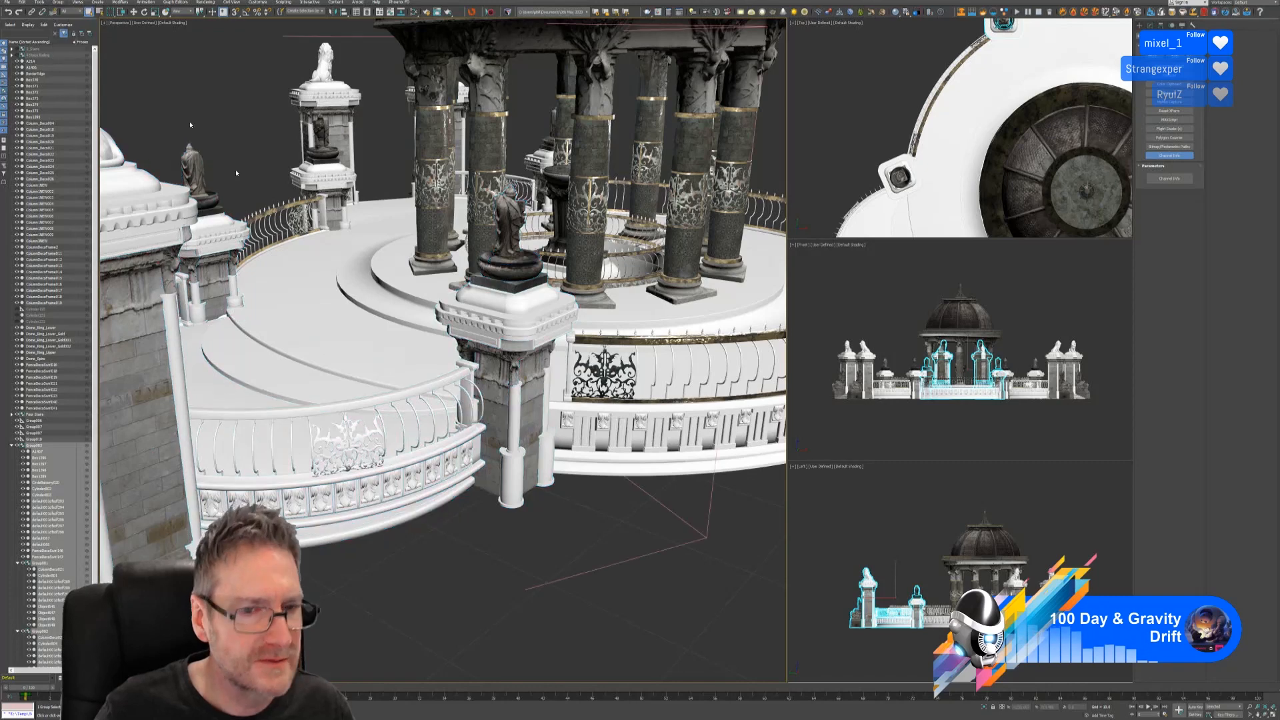
Select the swirl panel inside the opened balustrade group and assign the fence DirectX material to it.
{"action": "left_click", "coordinate": [365, 440]}
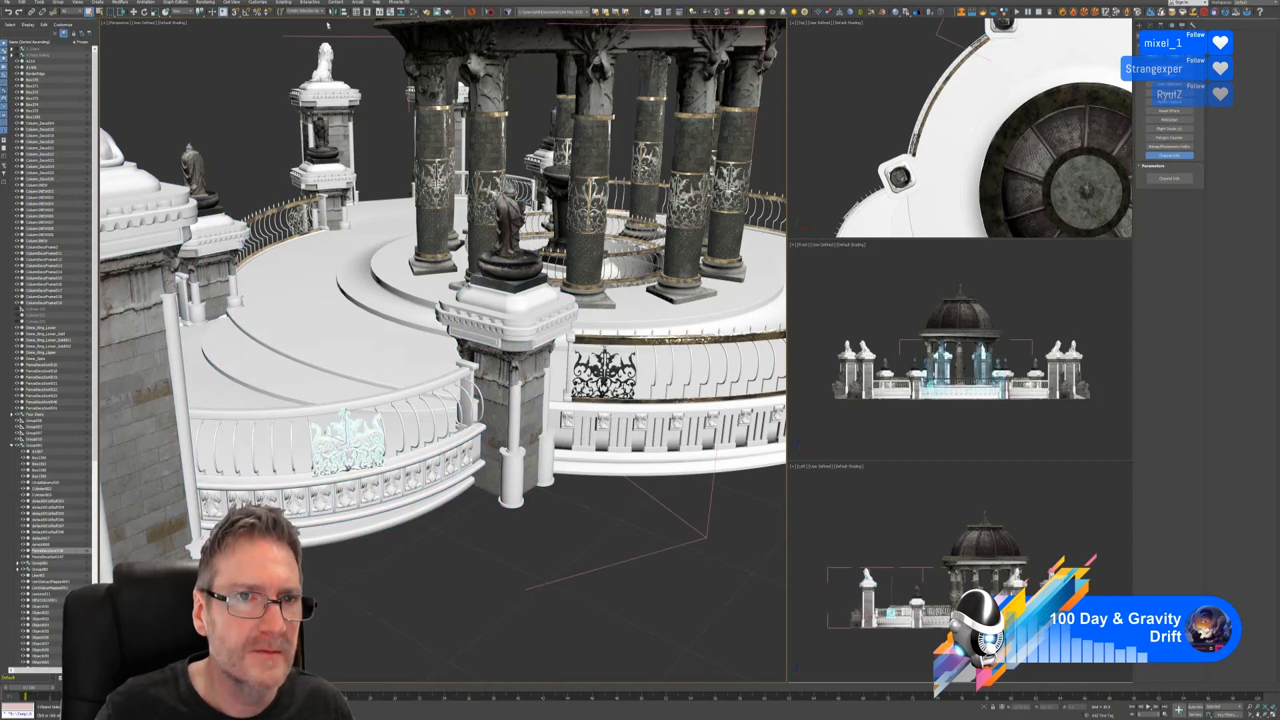
{"action": "left_click", "coordinate": [413, 13]}
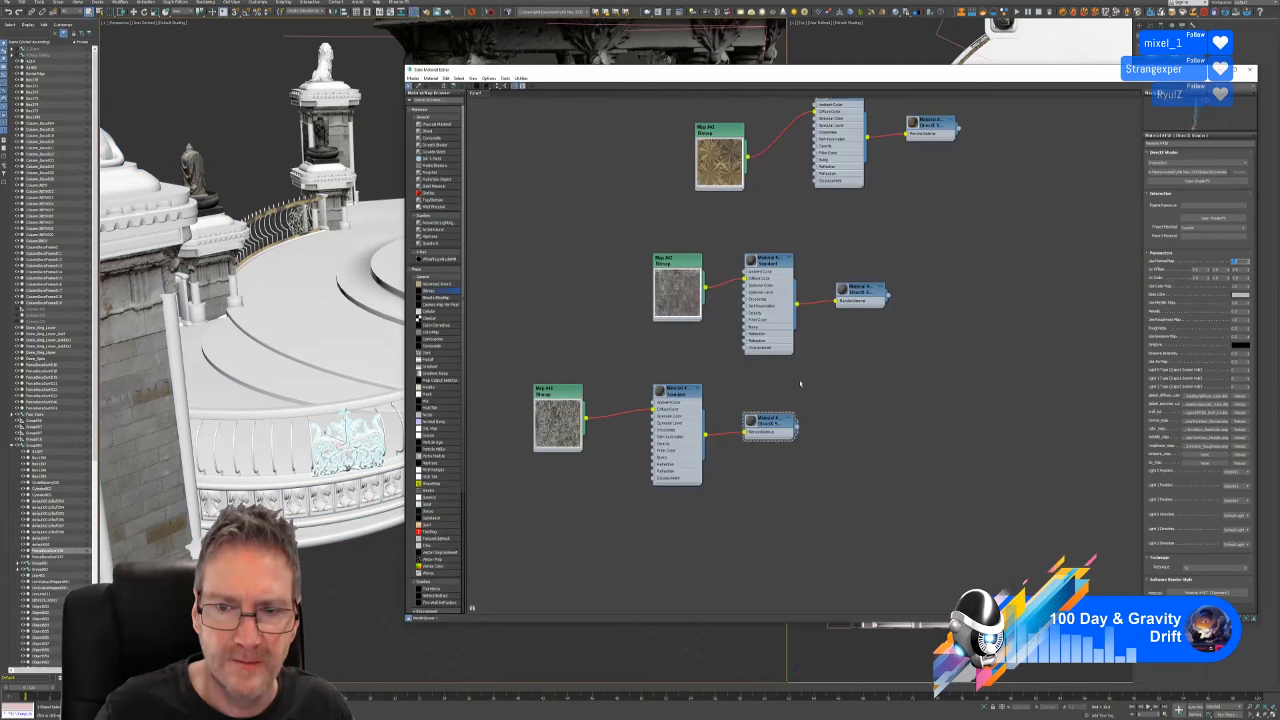
{"action": "right_click", "coordinate": [773, 420]}
{"action": "left_click", "coordinate": [792, 428]}
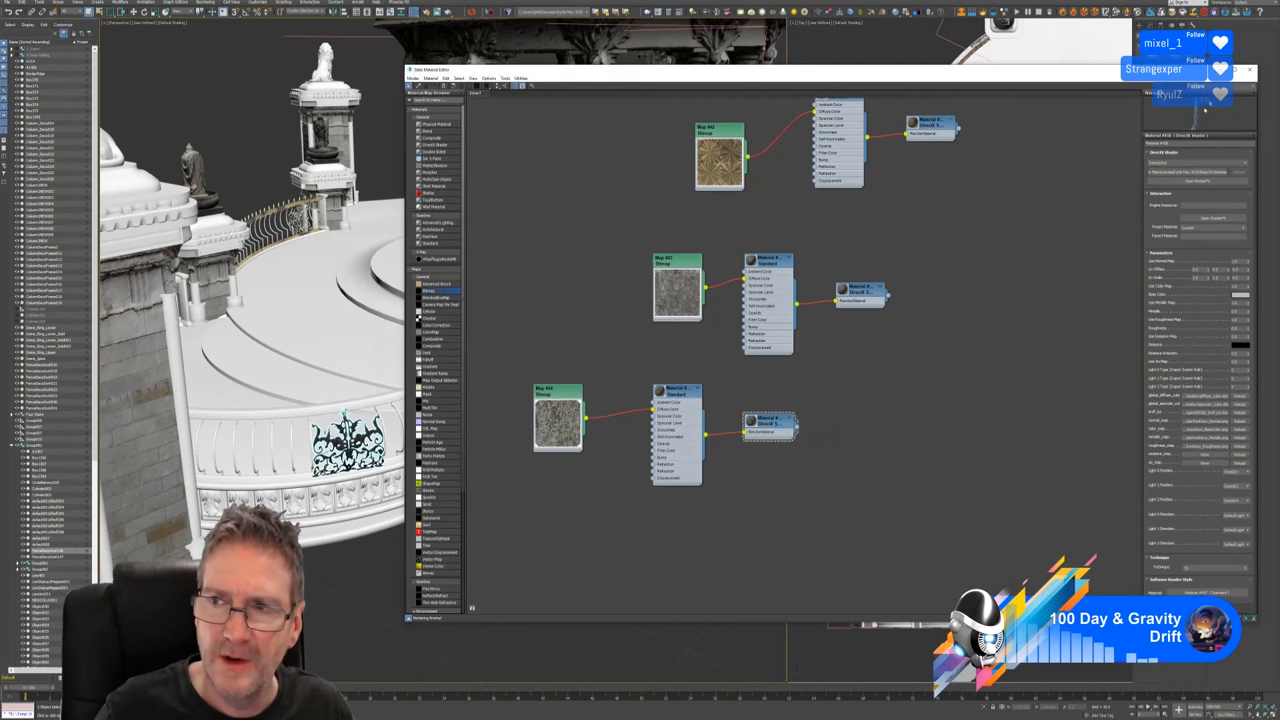
{"action": "left_click", "coordinate": [1250, 70]}
Examine the outer balustrade's textured swirl panel up close and view the surrounding stairs and pillars.
{"action": "scroll", "coordinate": [377, 458], "scroll_direction": "up", "scroll_amount": 5}
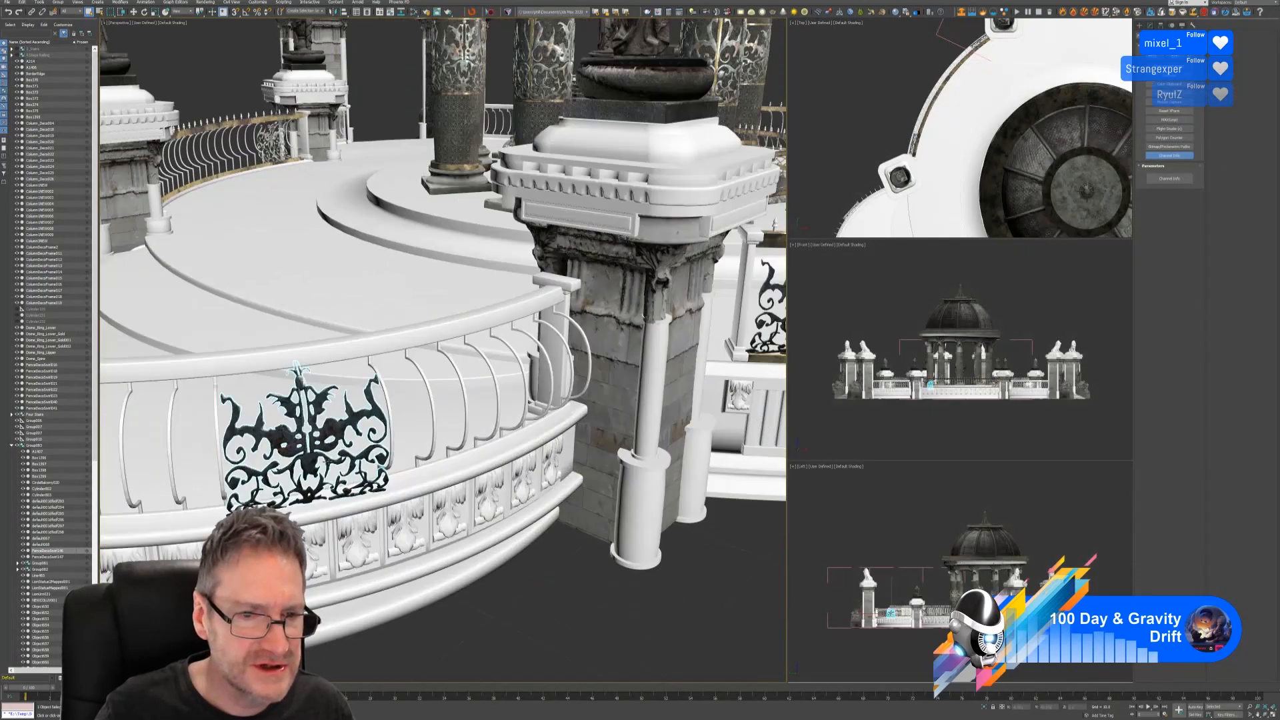
{"action": "scroll", "coordinate": [326, 460], "scroll_direction": "up", "scroll_amount": 3}
{"action": "scroll", "coordinate": [246, 438], "scroll_direction": "up", "scroll_amount": 5}
{"action": "scroll", "coordinate": [249, 439], "scroll_direction": "down", "scroll_amount": 7}
{"action": "scroll", "coordinate": [250, 439], "scroll_direction": "up", "scroll_amount": 3}
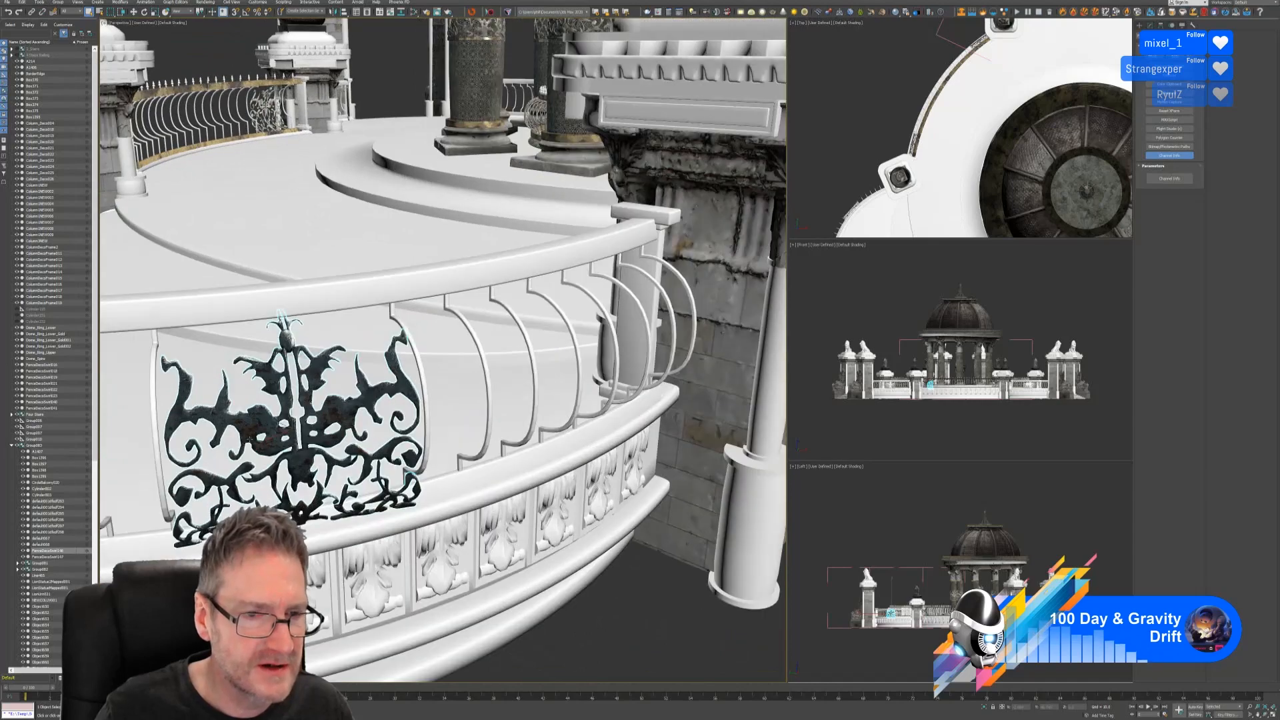
{"action": "scroll", "coordinate": [250, 439], "scroll_direction": "down", "scroll_amount": 5}
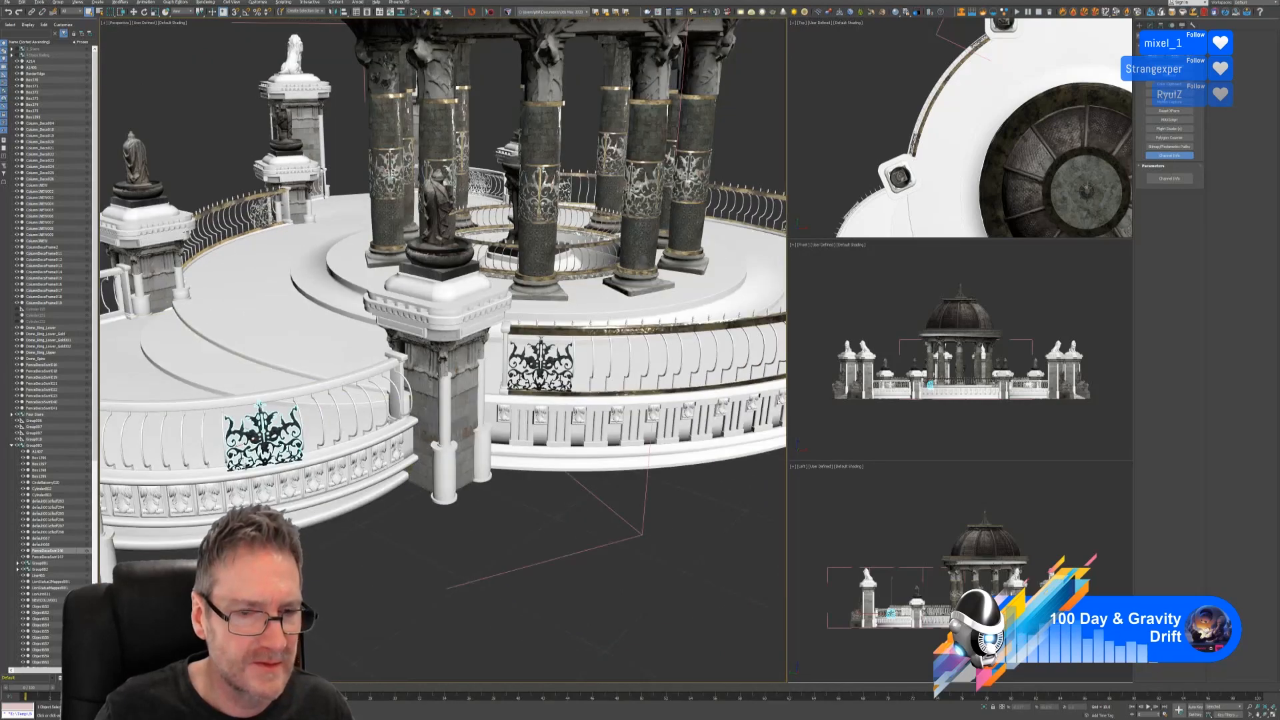
{"action": "middle_click_drag", "start_coordinate": [250, 440], "coordinate": [591, 460], "text": "alt"}
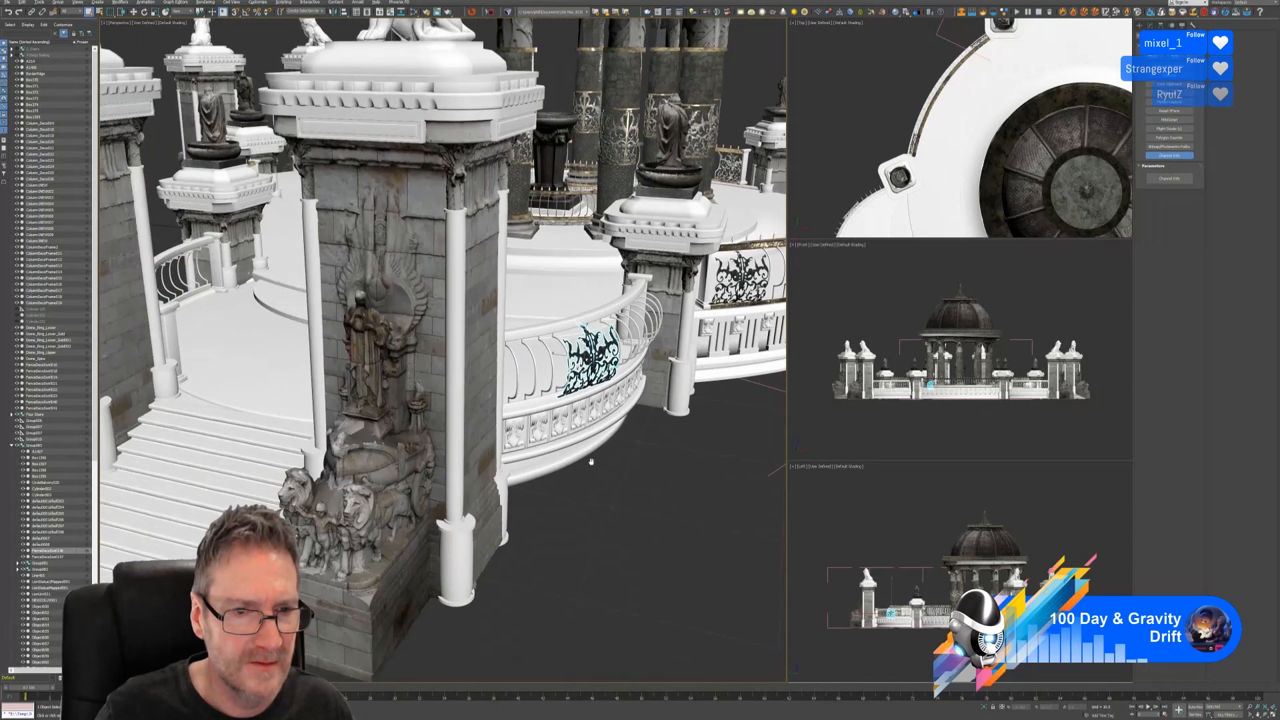
Assign the fence DirectX material to the remaining swirl panel on the opposite side of the opened balustrade group and close the group.
{"action": "scroll", "coordinate": [427, 463], "scroll_direction": "down", "scroll_amount": 3}
{"action": "middle_click_drag", "start_coordinate": [393, 326], "coordinate": [635, 192], "text": "alt"}
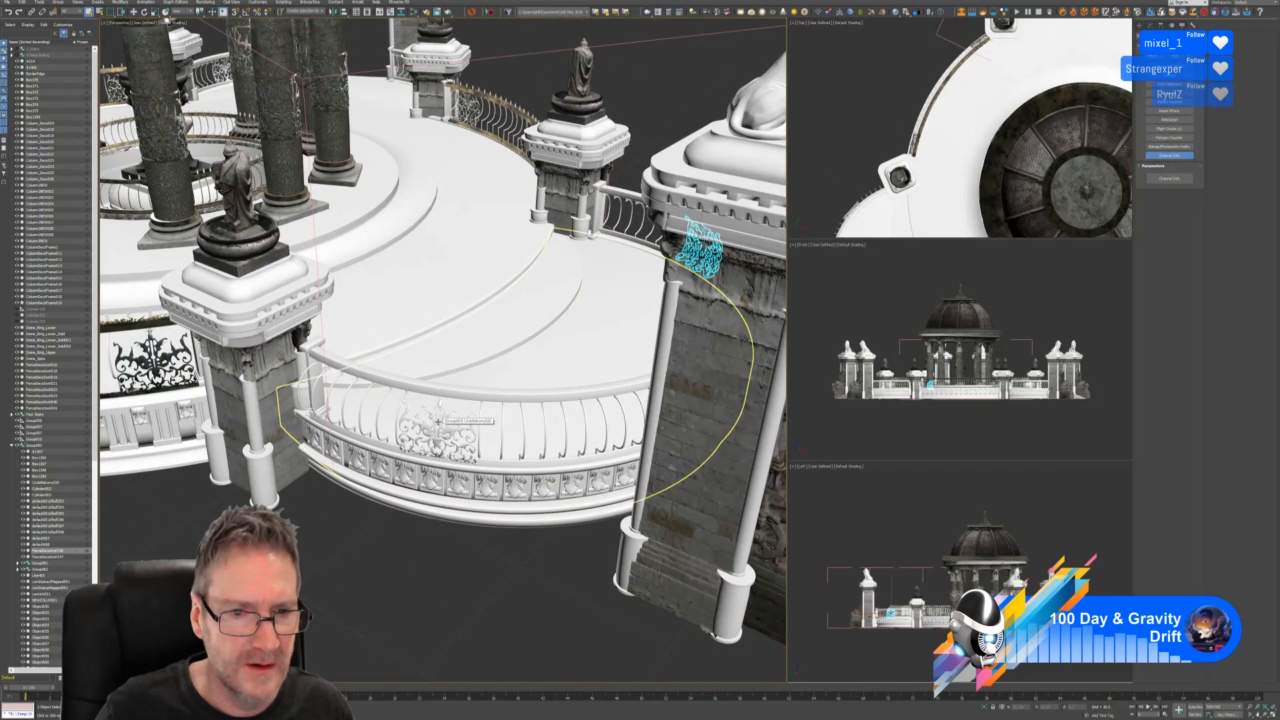
{"action": "left_click", "coordinate": [442, 398]}
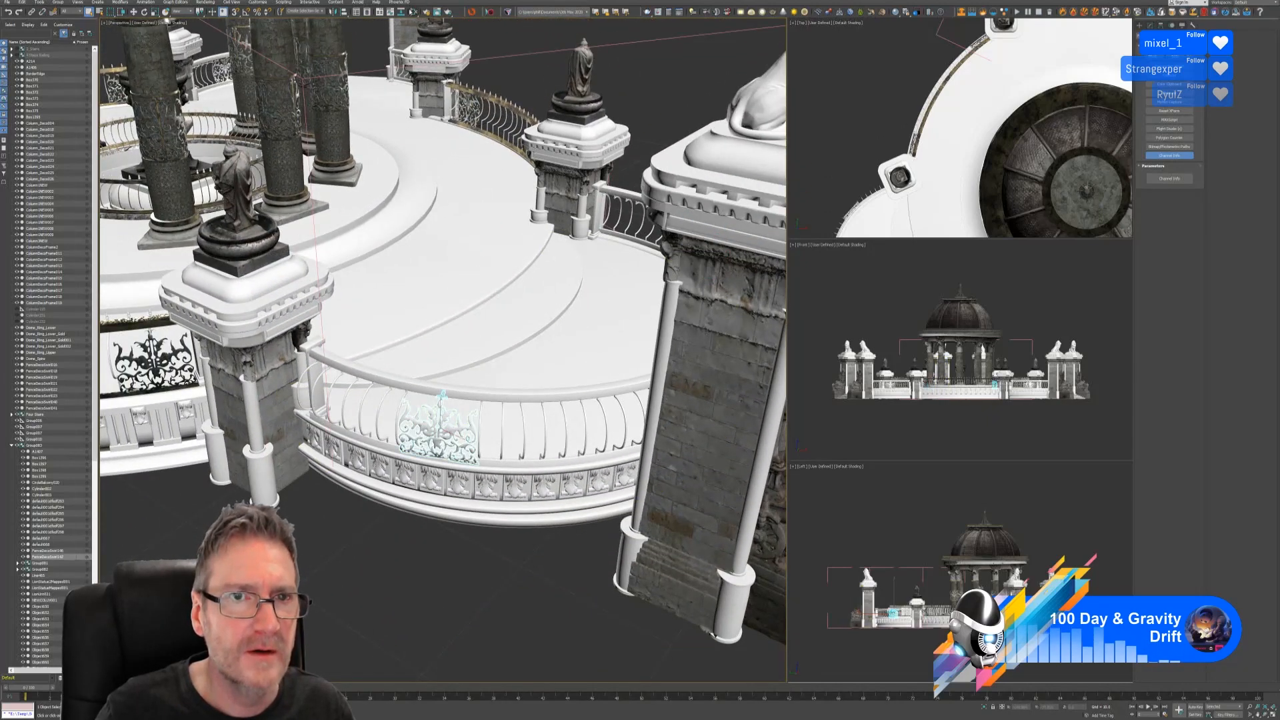
{"action": "left_click", "coordinate": [413, 11]}
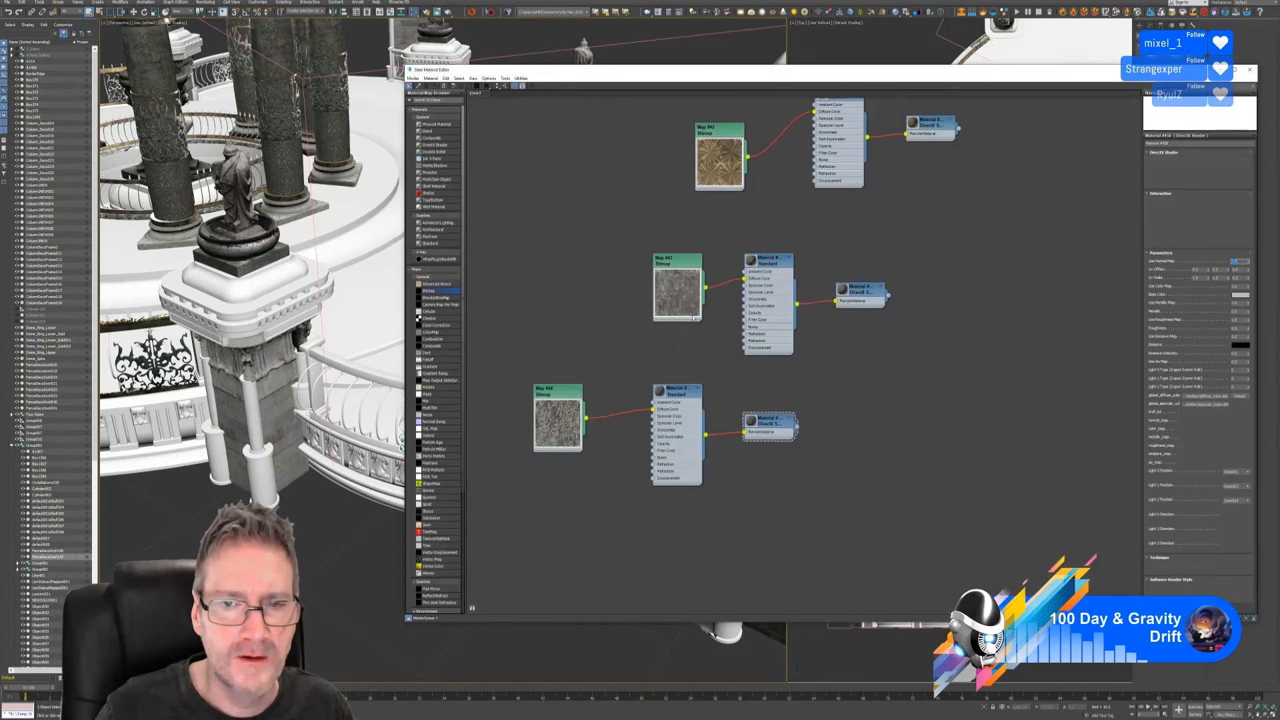
{"action": "right_click", "coordinate": [773, 424]}
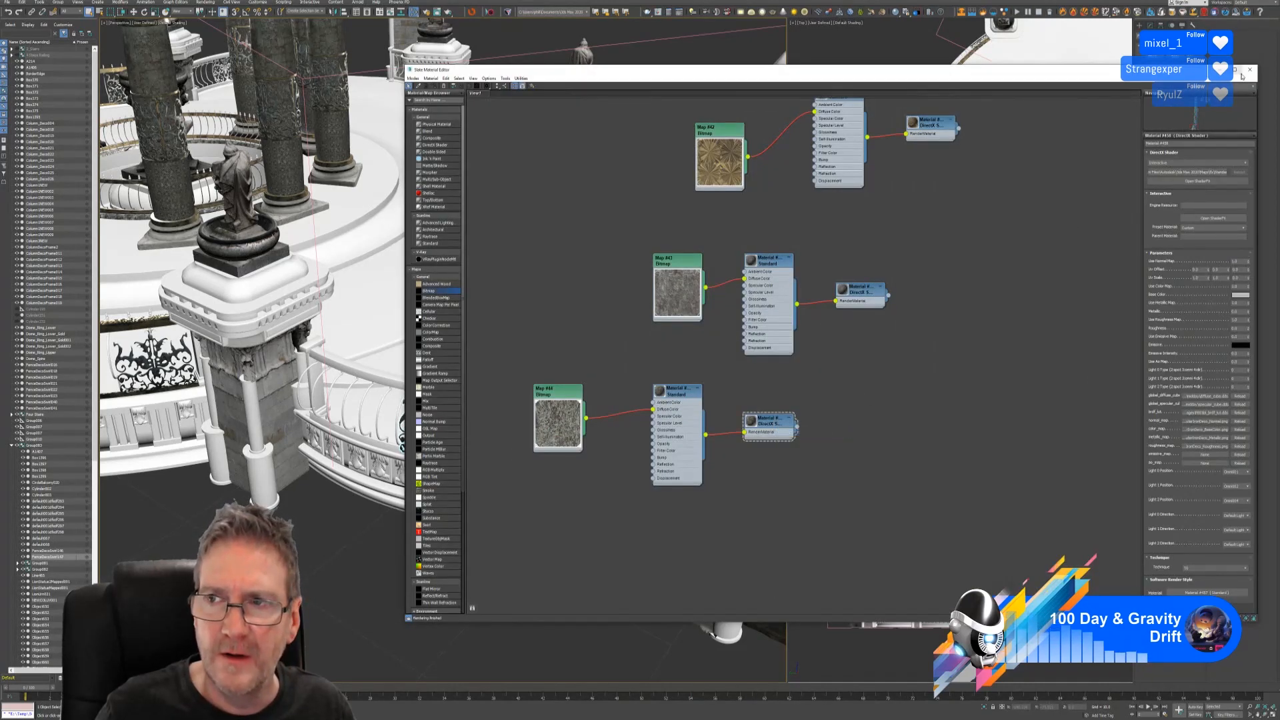
{"action": "left_click", "coordinate": [1249, 70]}
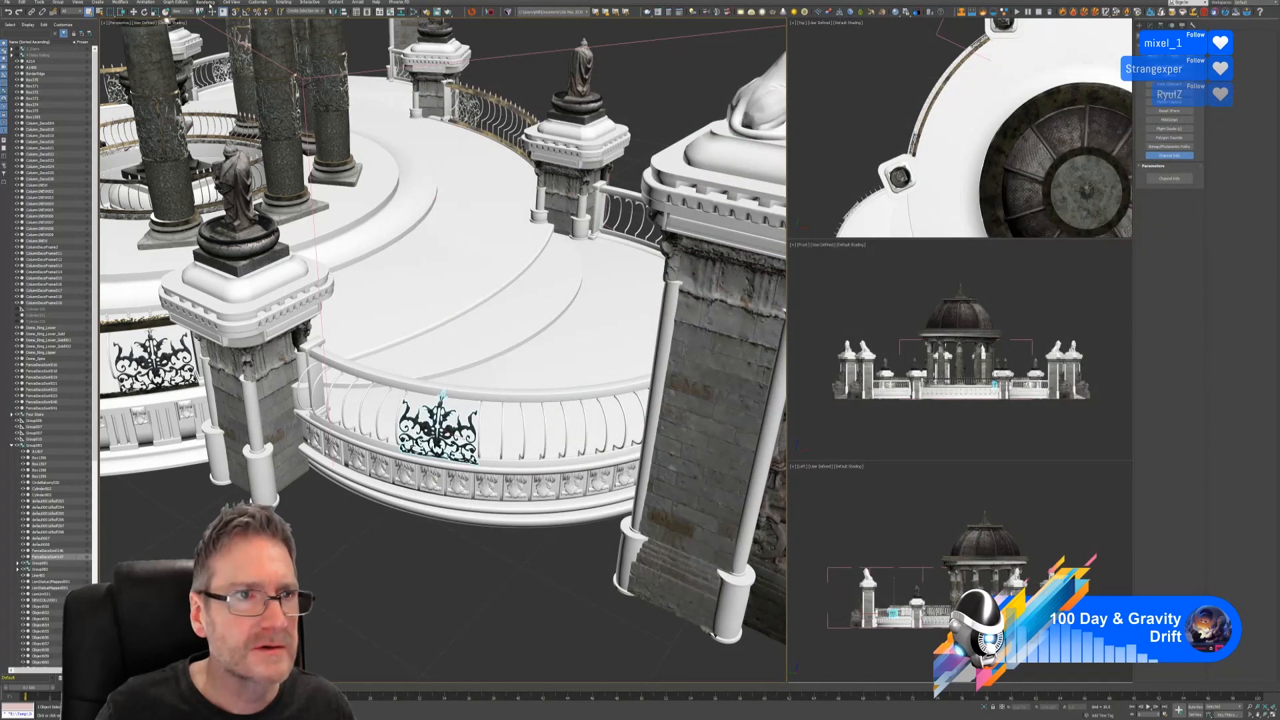
{"action": "left_click", "coordinate": [59, 2]}
{"action": "left_click", "coordinate": [73, 47]}
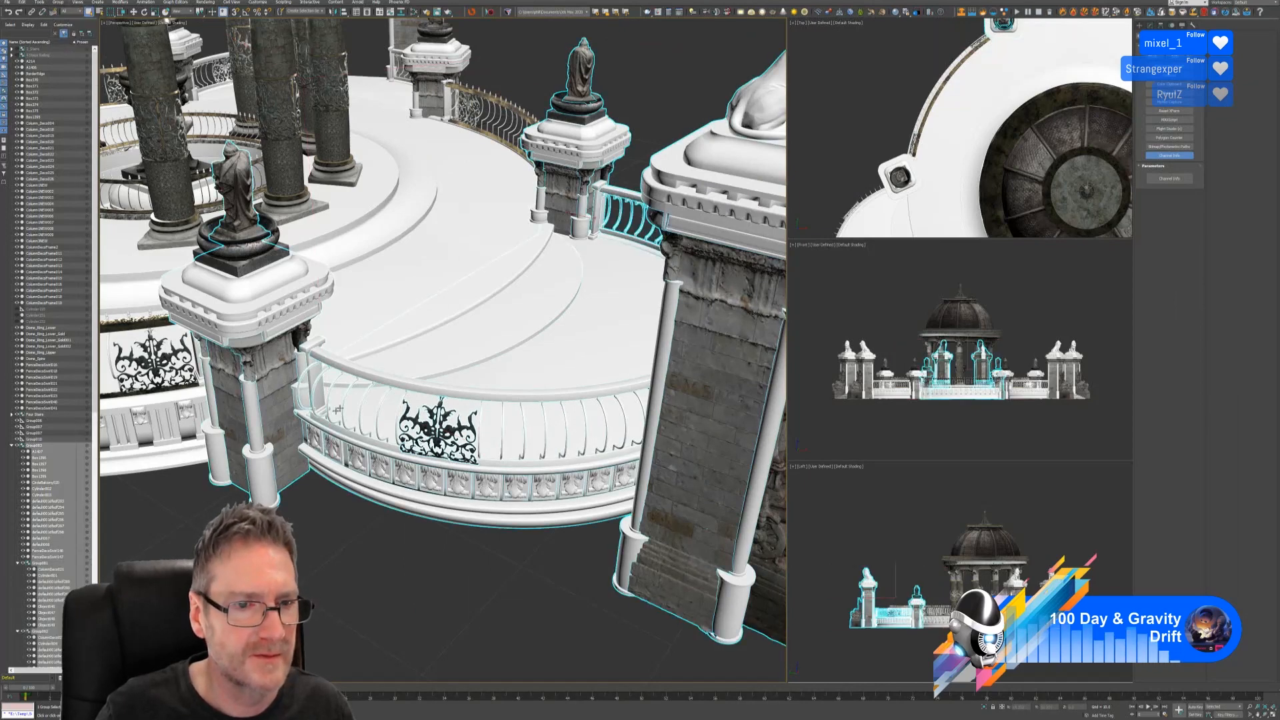
Open the group containing the untextured curved balustrade and lion-topped pillars at the gazebo's next staircase.
{"action": "middle_click_drag", "start_coordinate": [338, 410], "coordinate": [567, 368]}
{"action": "scroll", "coordinate": [567, 368], "scroll_direction": "down", "scroll_amount": 3}
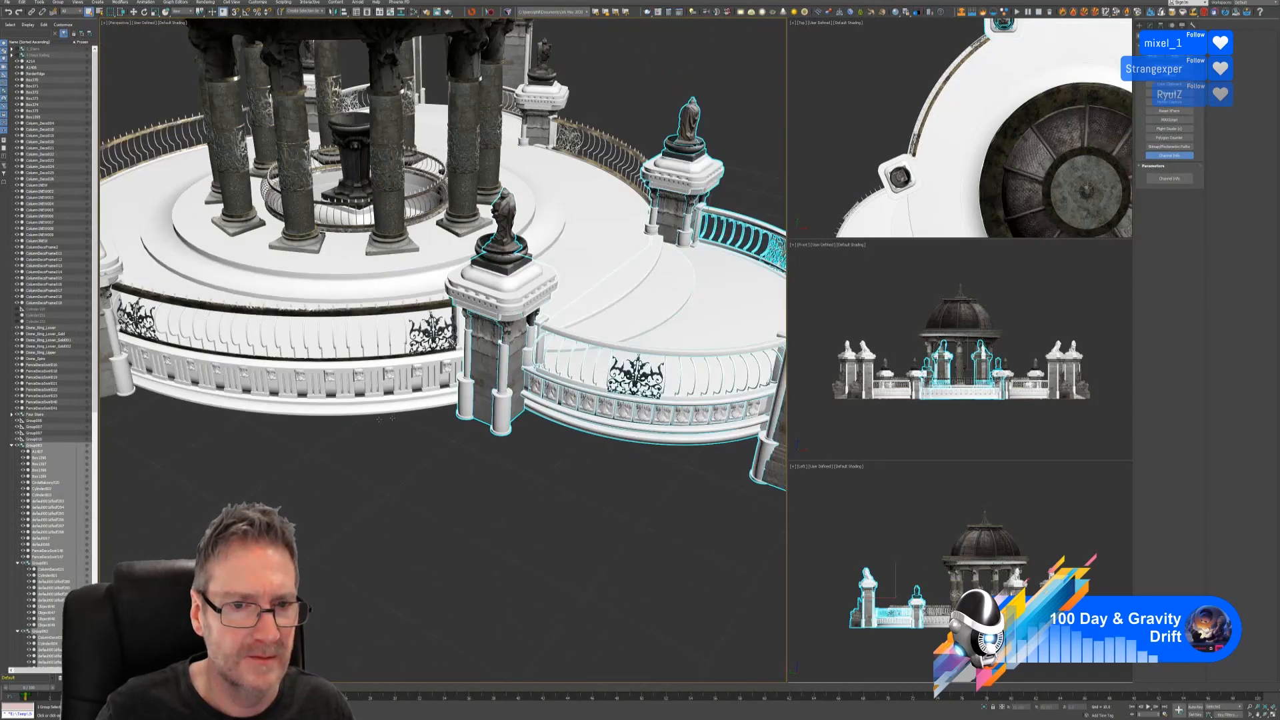
{"action": "scroll", "coordinate": [385, 419], "scroll_direction": "down", "scroll_amount": 2}
{"action": "middle_click_drag", "start_coordinate": [358, 431], "coordinate": [551, 370], "text": "alt"}
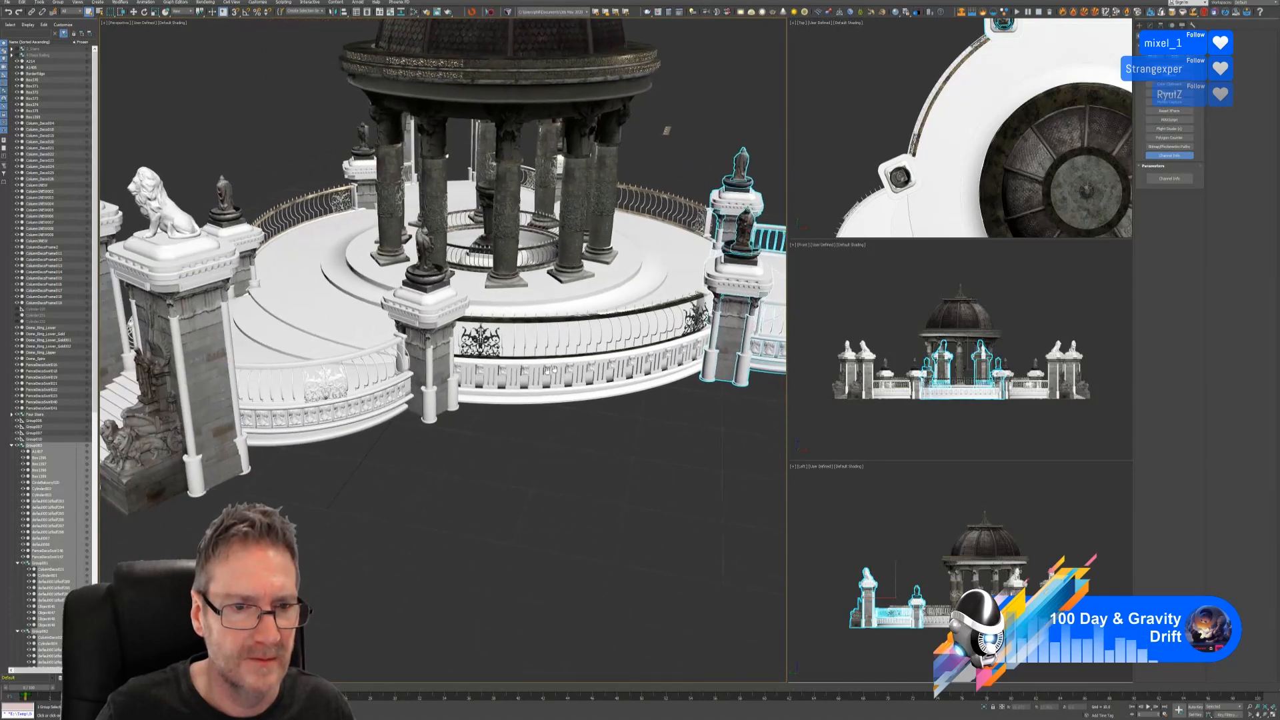
{"action": "scroll", "coordinate": [347, 391], "scroll_direction": "up", "scroll_amount": 3}
{"action": "left_click", "coordinate": [347, 390]}
{"action": "left_click", "coordinate": [392, 405]}
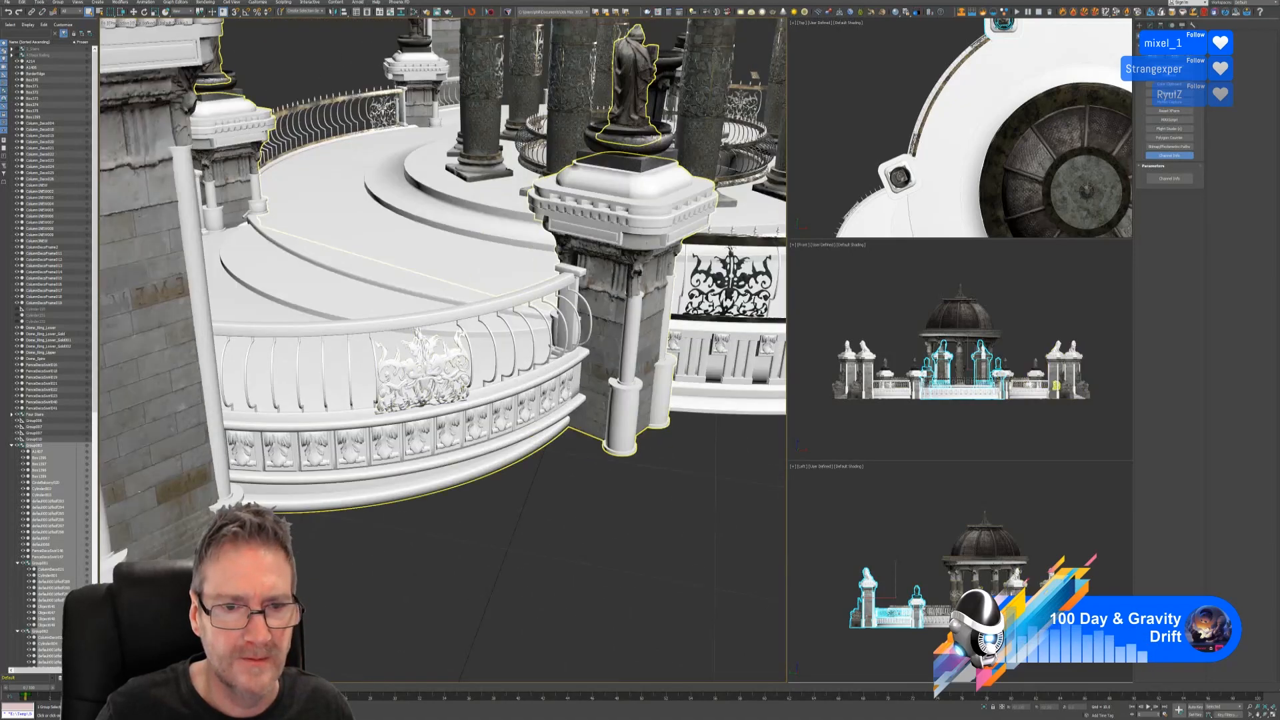
{"action": "left_click", "coordinate": [398, 389]}
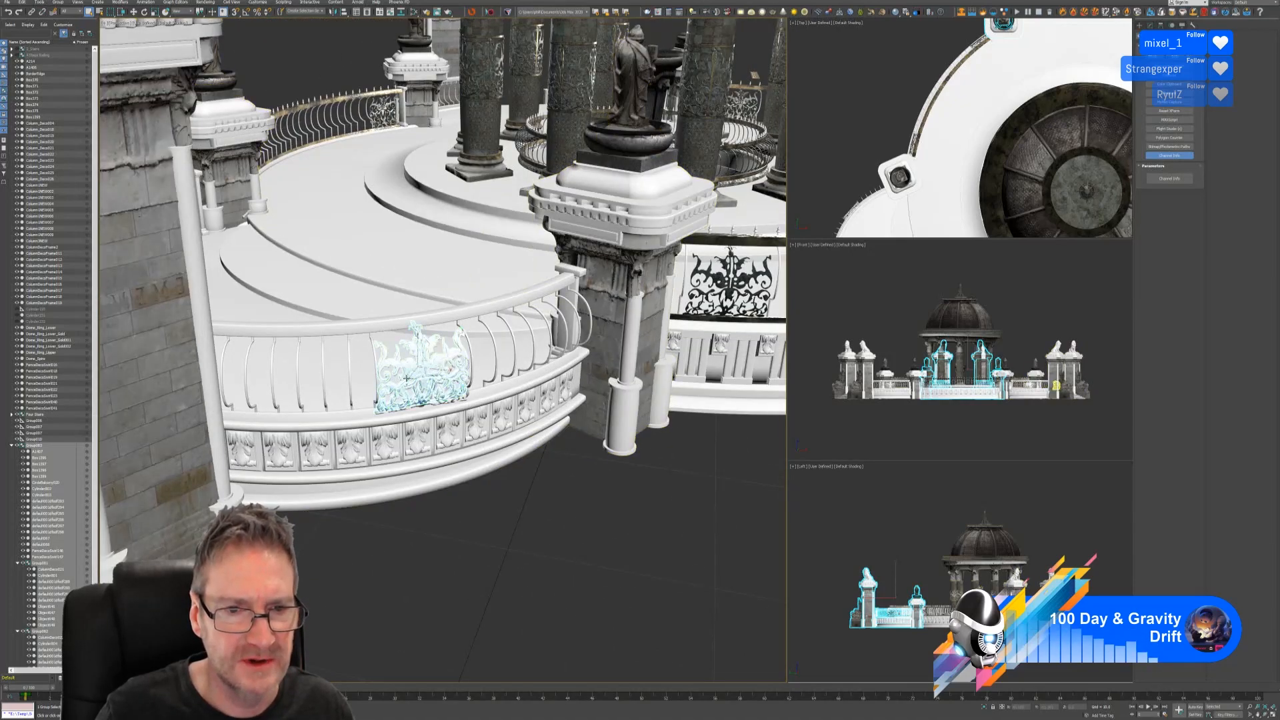
{"action": "left_click", "coordinate": [496, 499]}
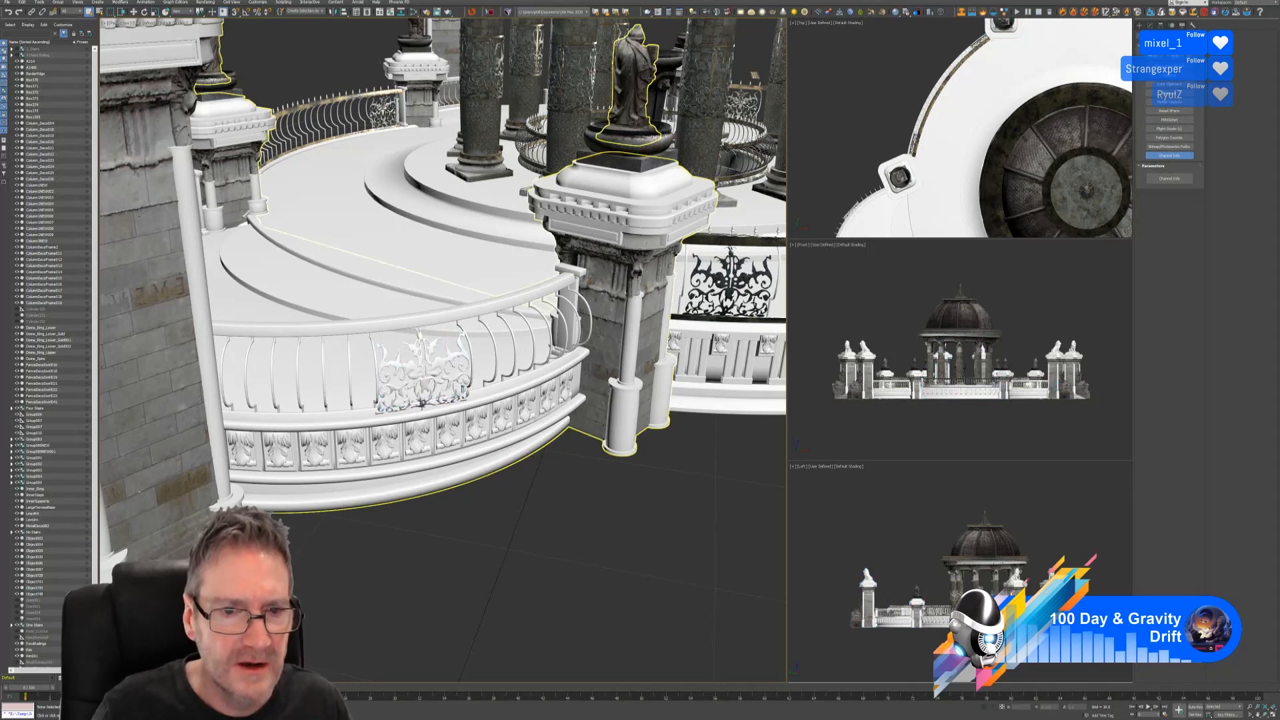
{"action": "left_click", "coordinate": [420, 369]}
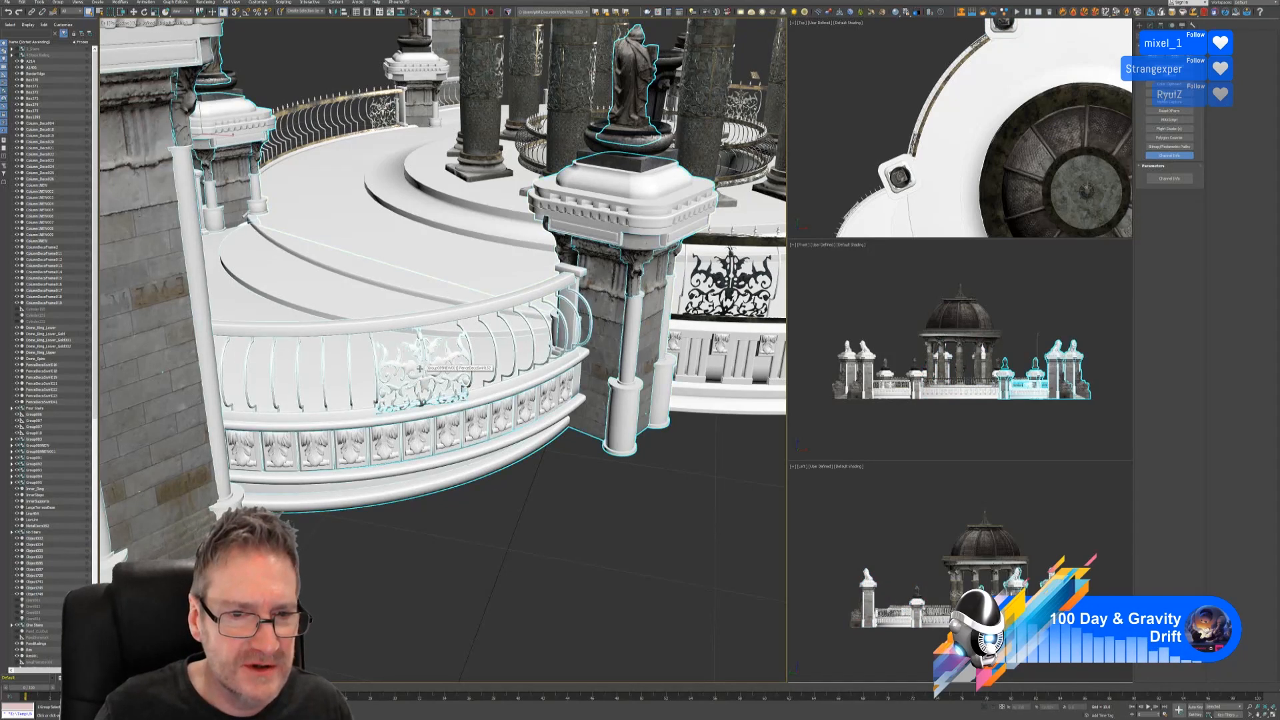
{"action": "left_click", "coordinate": [58, 2]}
{"action": "left_click", "coordinate": [72, 24]}
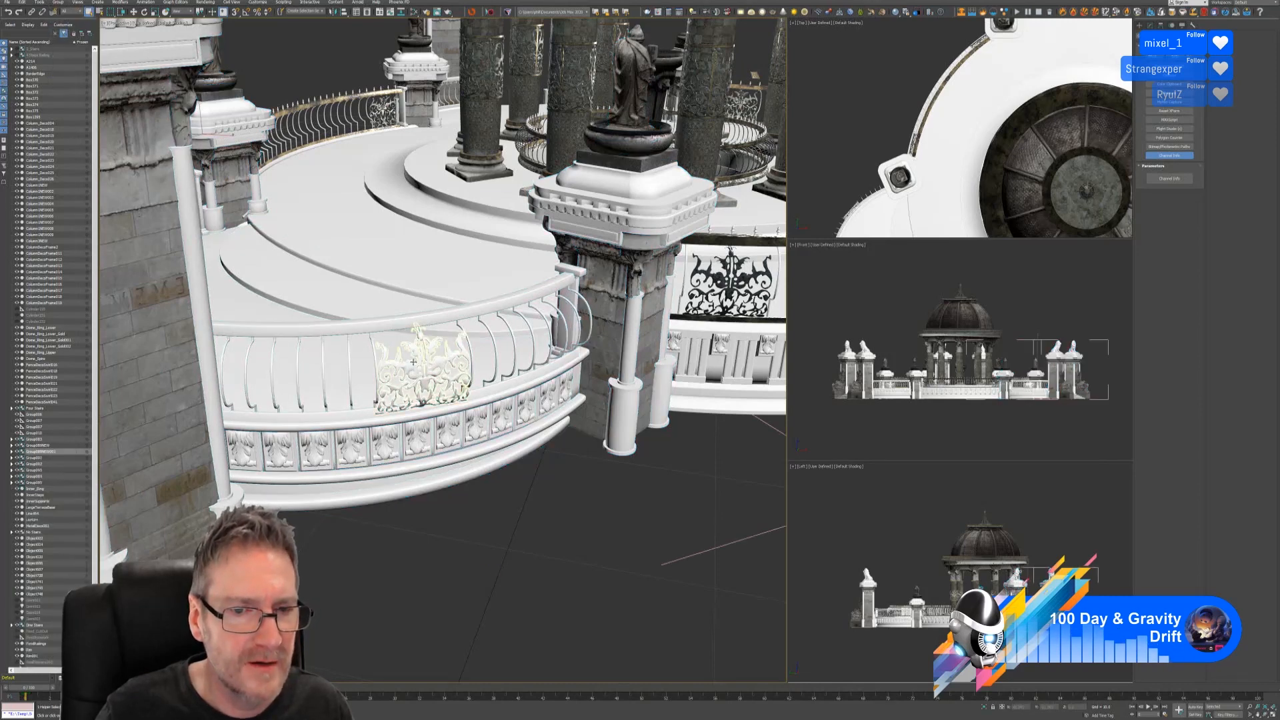
Select the first swirl panel in the opened balustrade group and assign the fence DirectX material to it.
{"action": "left_click", "coordinate": [413, 362]}
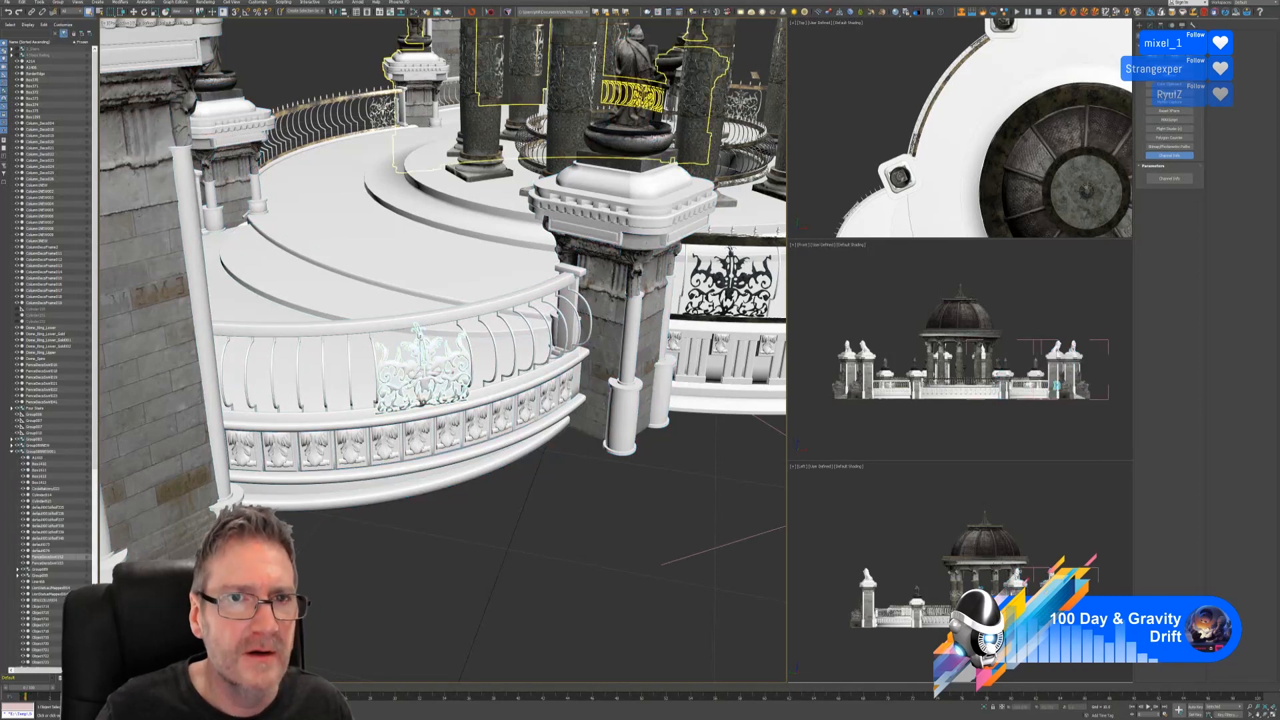
{"action": "left_click", "coordinate": [414, 12]}
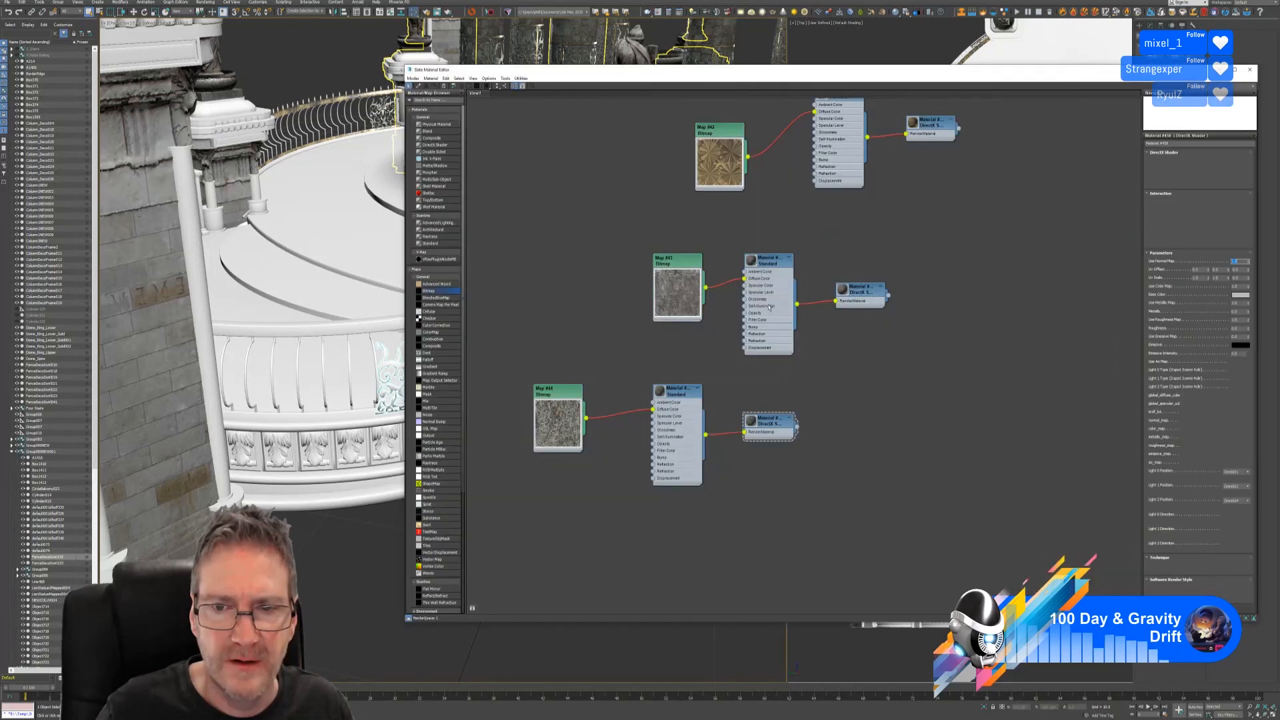
{"action": "right_click", "coordinate": [775, 431]}
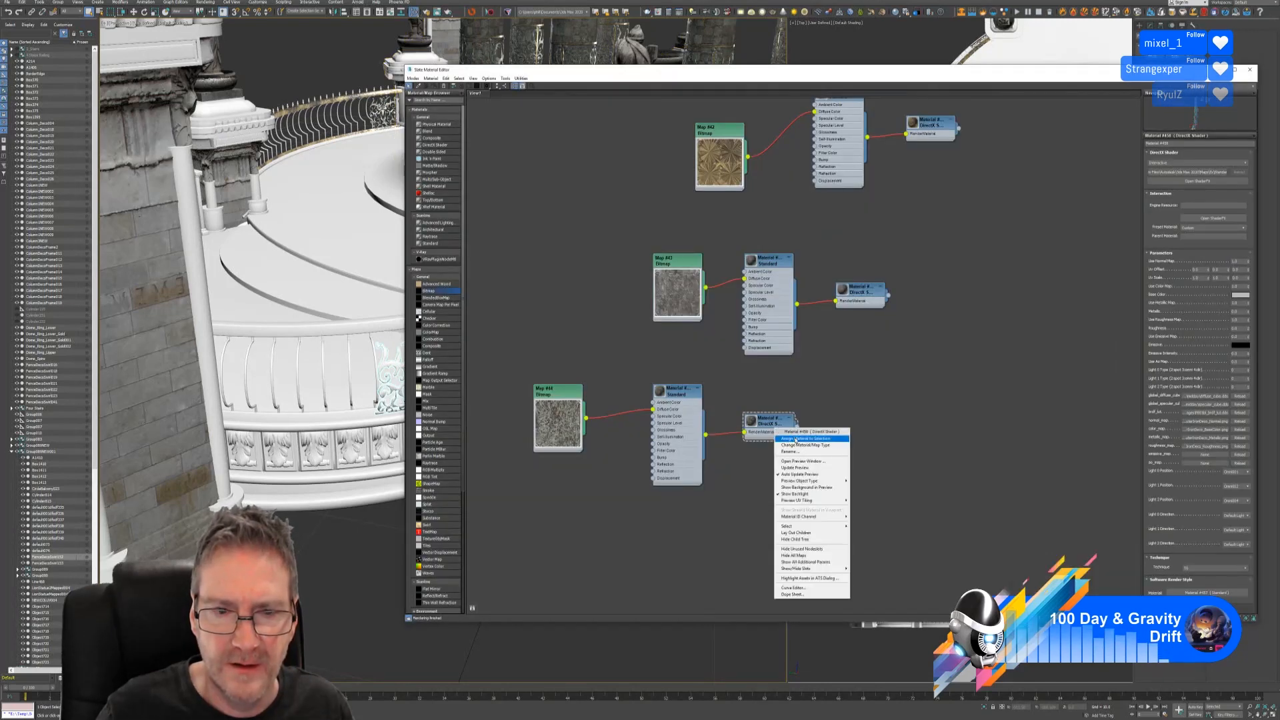
{"action": "left_click", "coordinate": [795, 438]}
Assign the fence DirectX material to the second swirl panel across the same staircase section and close its group.
{"action": "middle_click_drag", "start_coordinate": [333, 433], "coordinate": [259, 490], "text": "alt"}
{"action": "scroll", "coordinate": [354, 426], "scroll_direction": "down", "scroll_amount": 5}
{"action": "scroll", "coordinate": [333, 433], "scroll_direction": "down", "scroll_amount": 3}
{"action": "scroll", "coordinate": [259, 489], "scroll_direction": "up", "scroll_amount": 8}
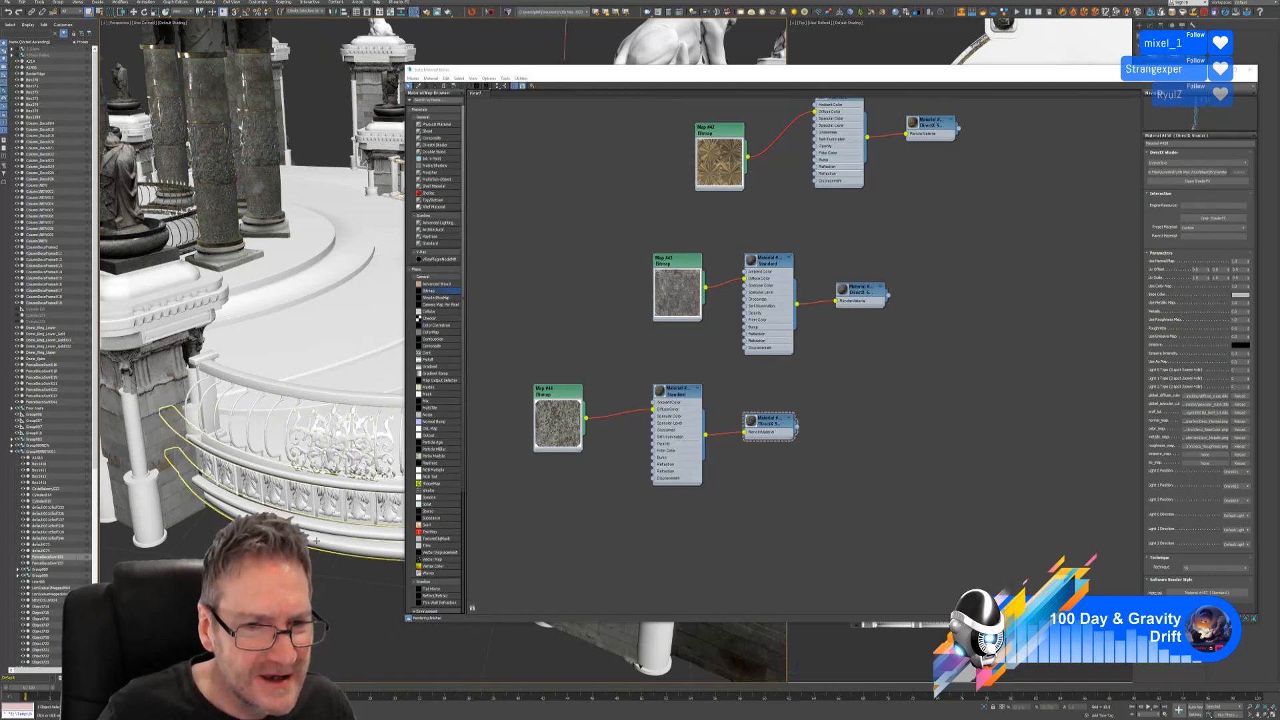
{"action": "left_click", "coordinate": [385, 433]}
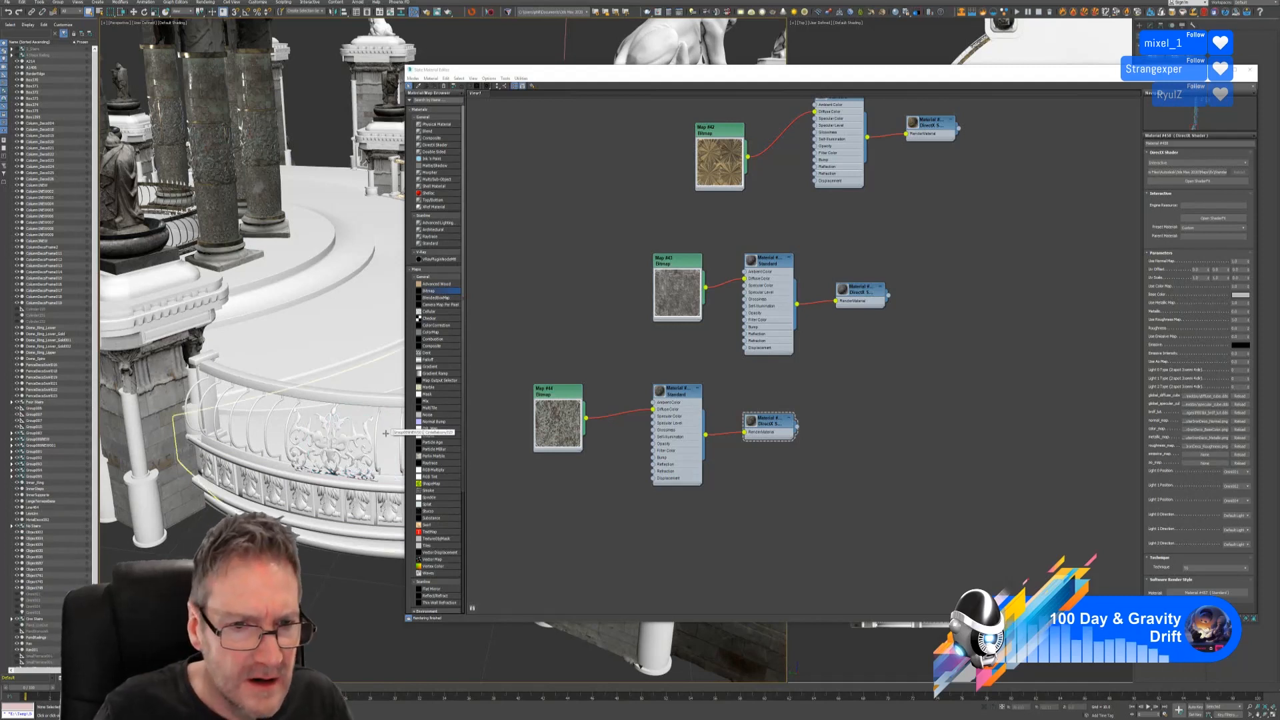
{"action": "left_click", "coordinate": [340, 440]}
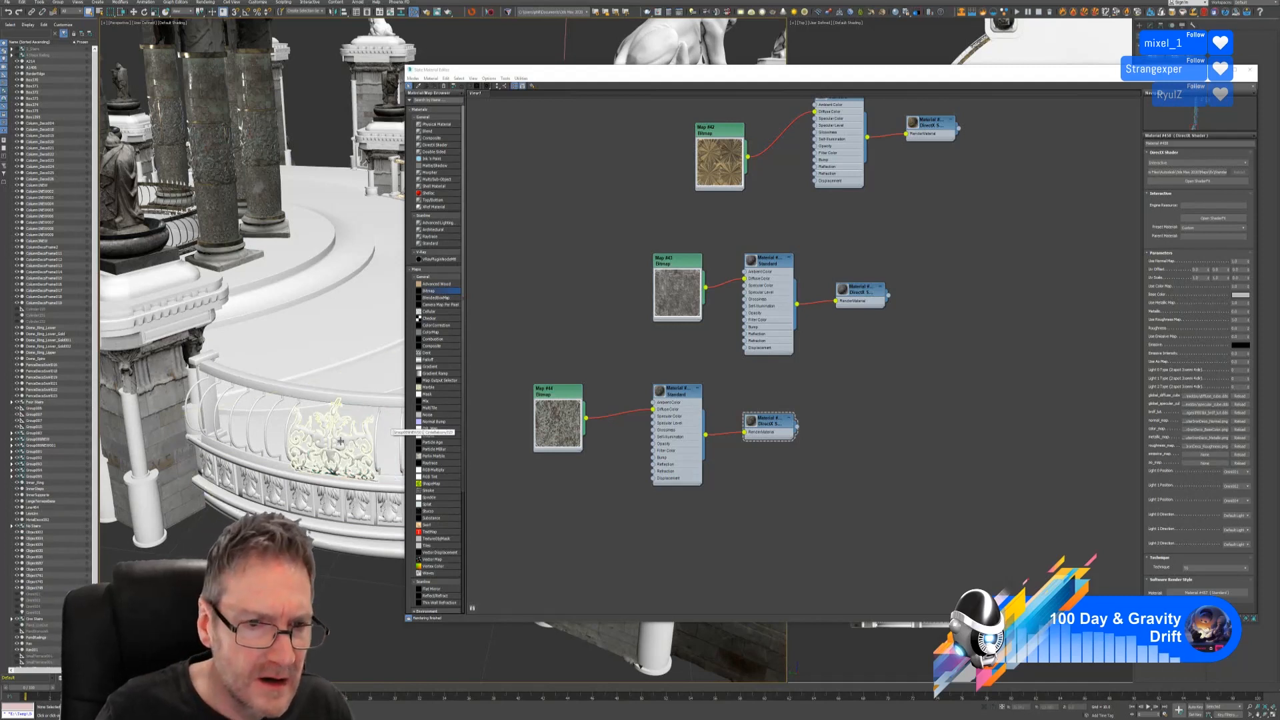
{"action": "right_click", "coordinate": [763, 418]}
{"action": "left_click", "coordinate": [777, 434]}
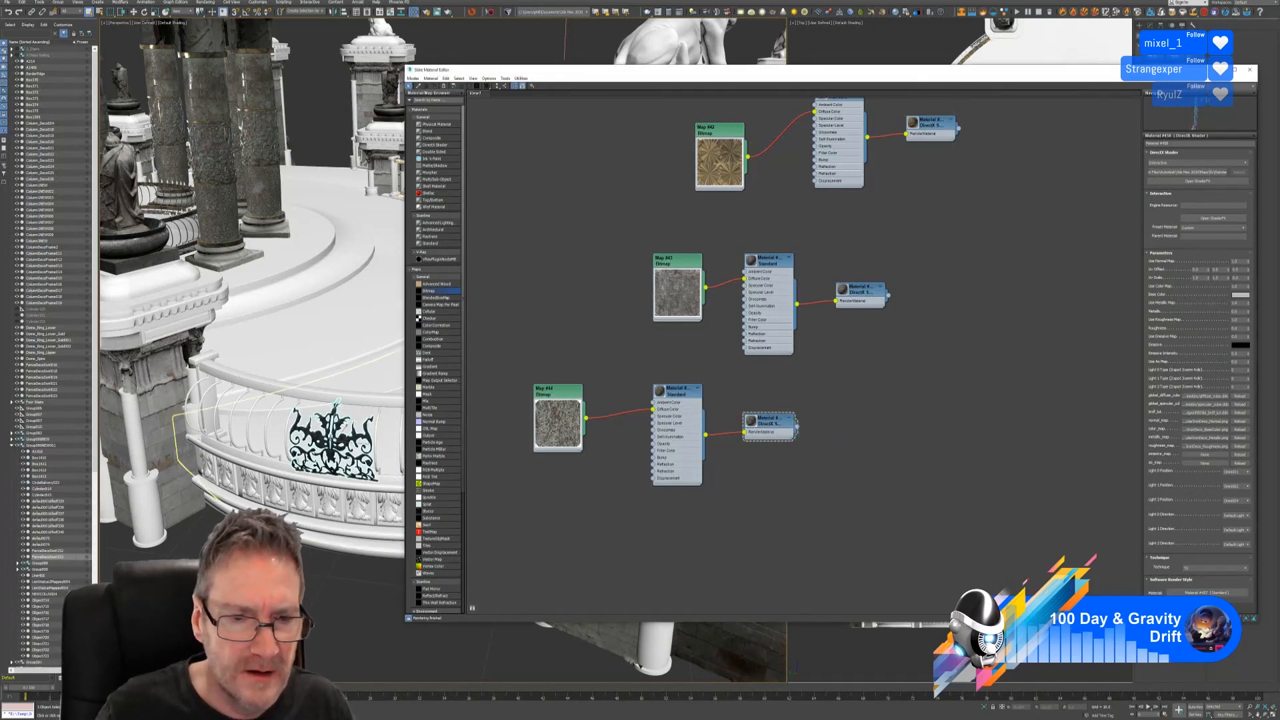
{"action": "scroll", "coordinate": [333, 436], "scroll_direction": "down", "scroll_amount": 5}
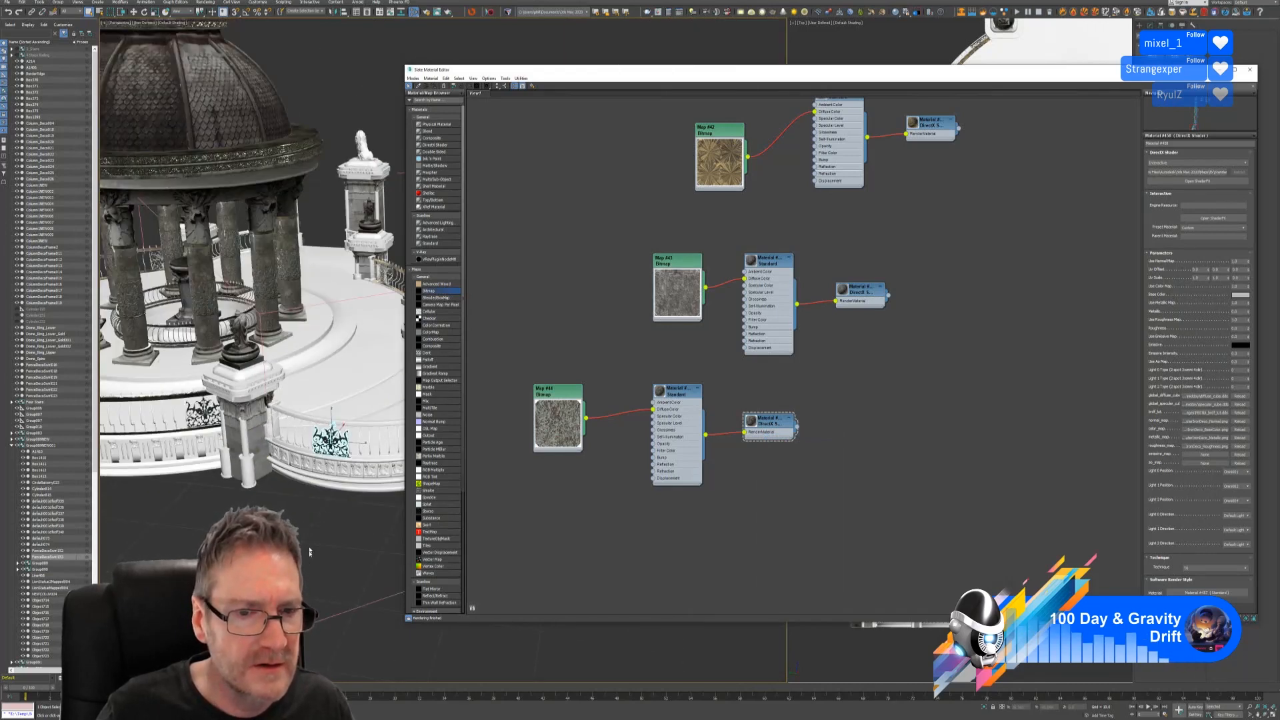
{"action": "left_click", "coordinate": [149, 83]}
{"action": "left_click", "coordinate": [58, 3]}
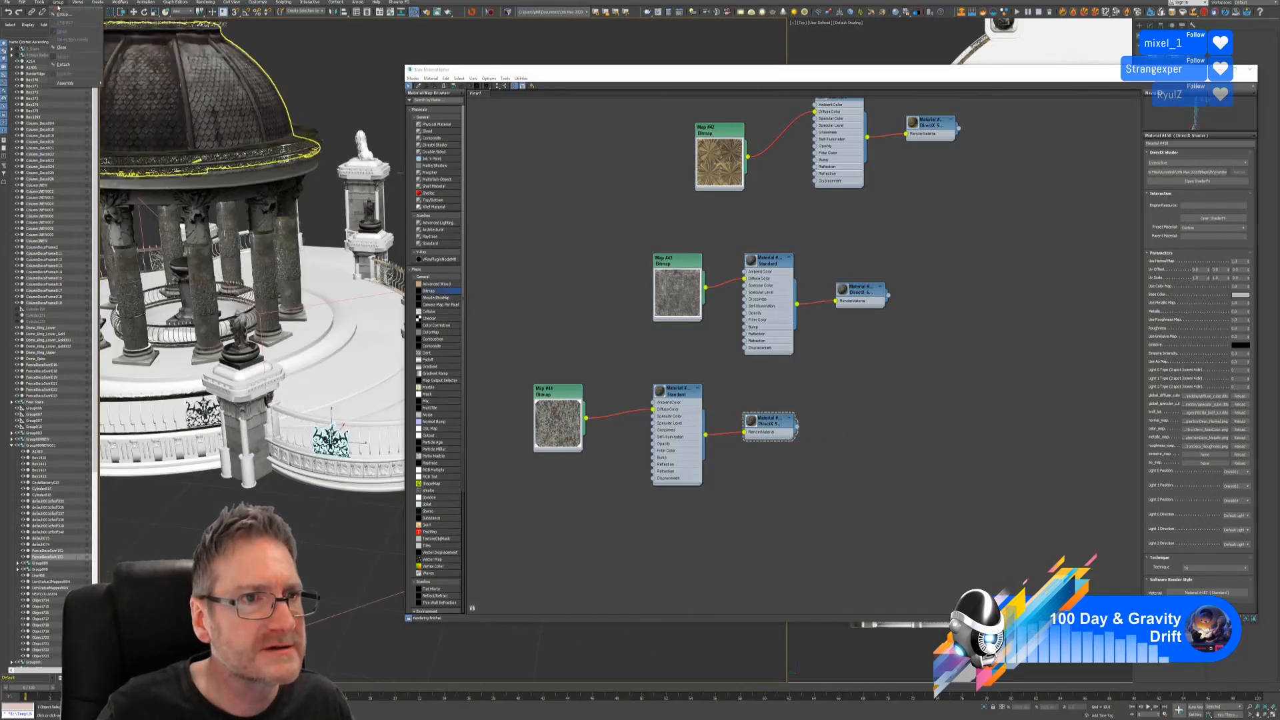
{"action": "left_click", "coordinate": [63, 47]}
Open the group of the last staircase section whose curved balustrades are still untextured.
{"action": "middle_click_drag", "start_coordinate": [363, 520], "coordinate": [274, 383], "text": "alt"}
{"action": "scroll", "coordinate": [277, 382], "scroll_direction": "up", "scroll_amount": 4}
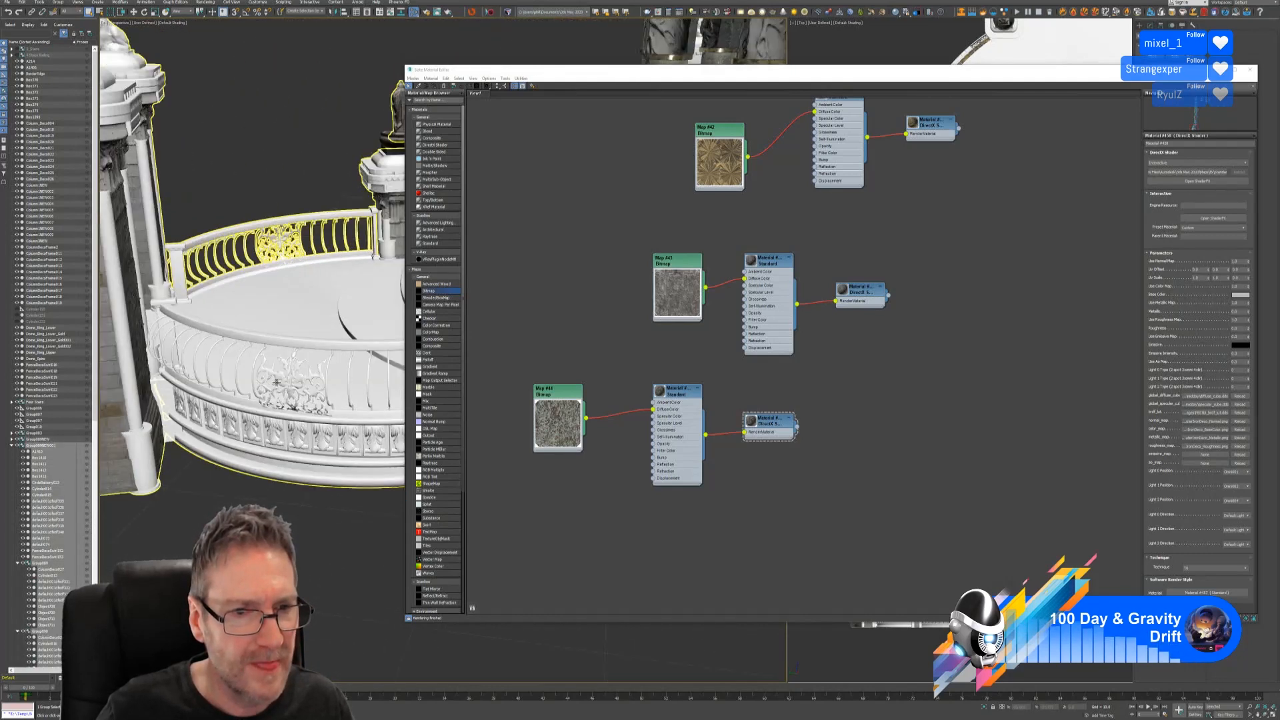
{"action": "scroll", "coordinate": [290, 385], "scroll_direction": "up", "scroll_amount": 3}
{"action": "scroll", "coordinate": [288, 386], "scroll_direction": "down", "scroll_amount": 3}
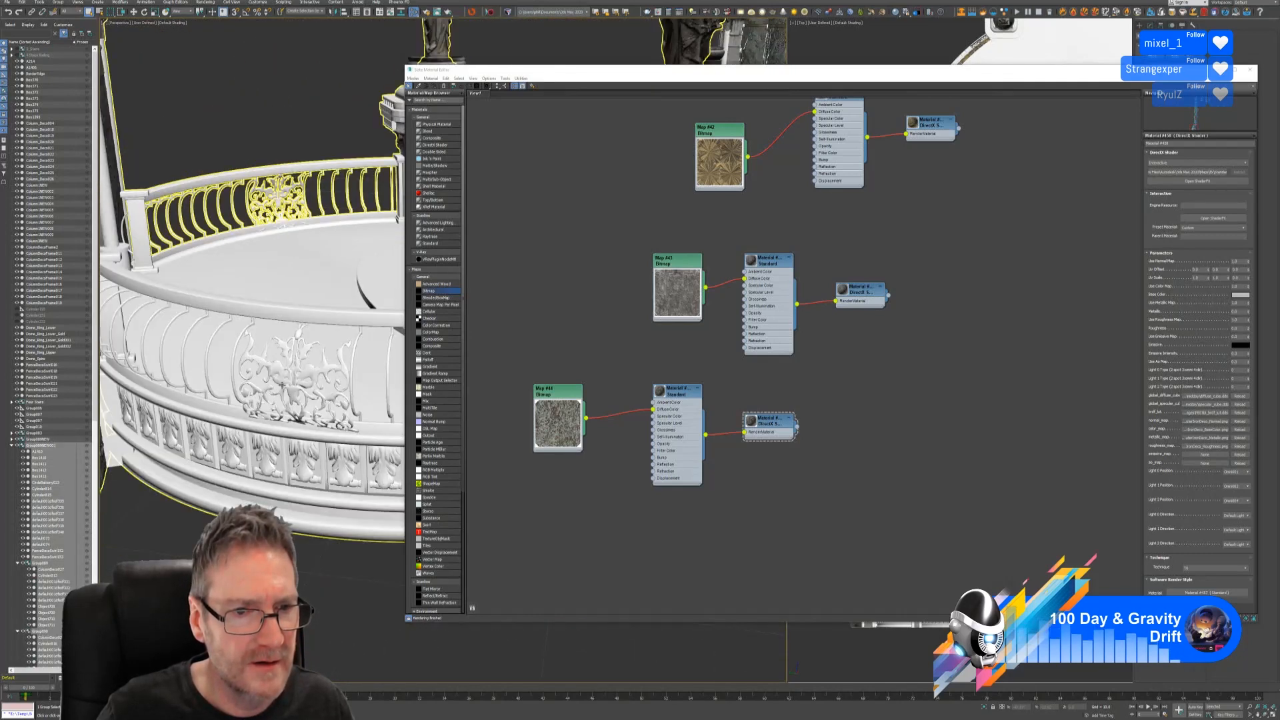
{"action": "left_click", "coordinate": [282, 384]}
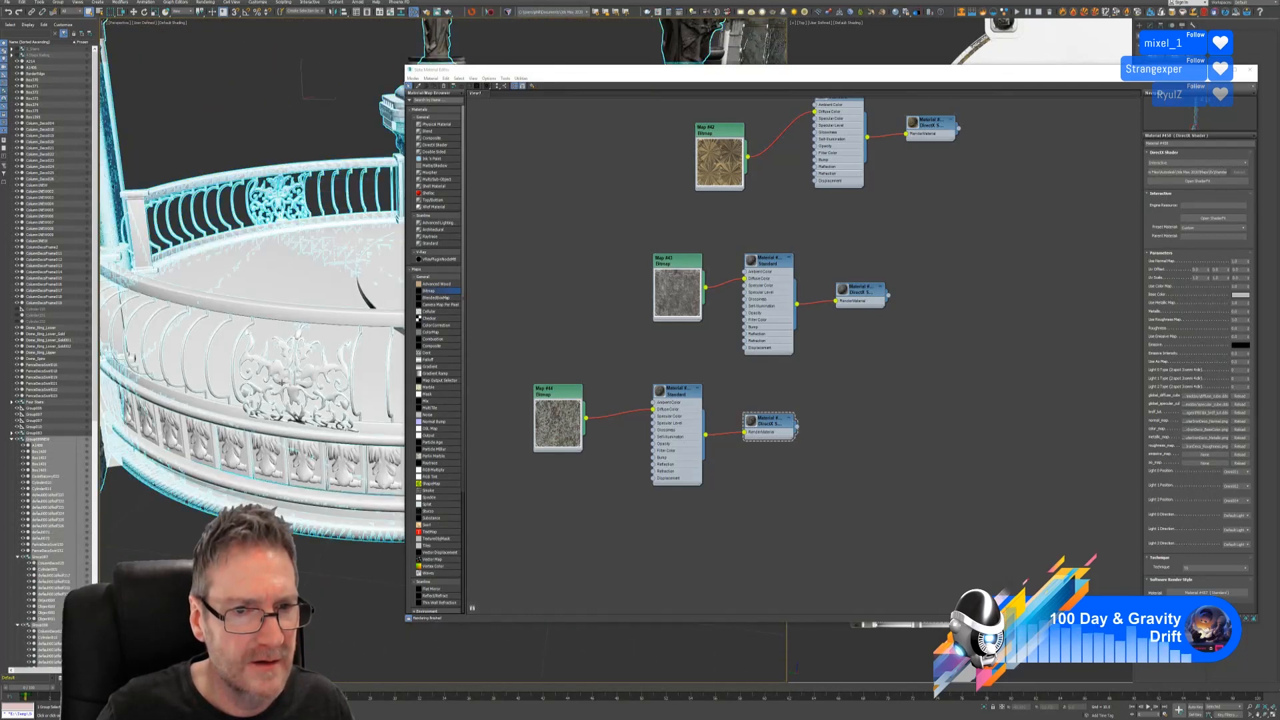
{"action": "left_click", "coordinate": [59, 2]}
{"action": "left_click", "coordinate": [65, 31]}
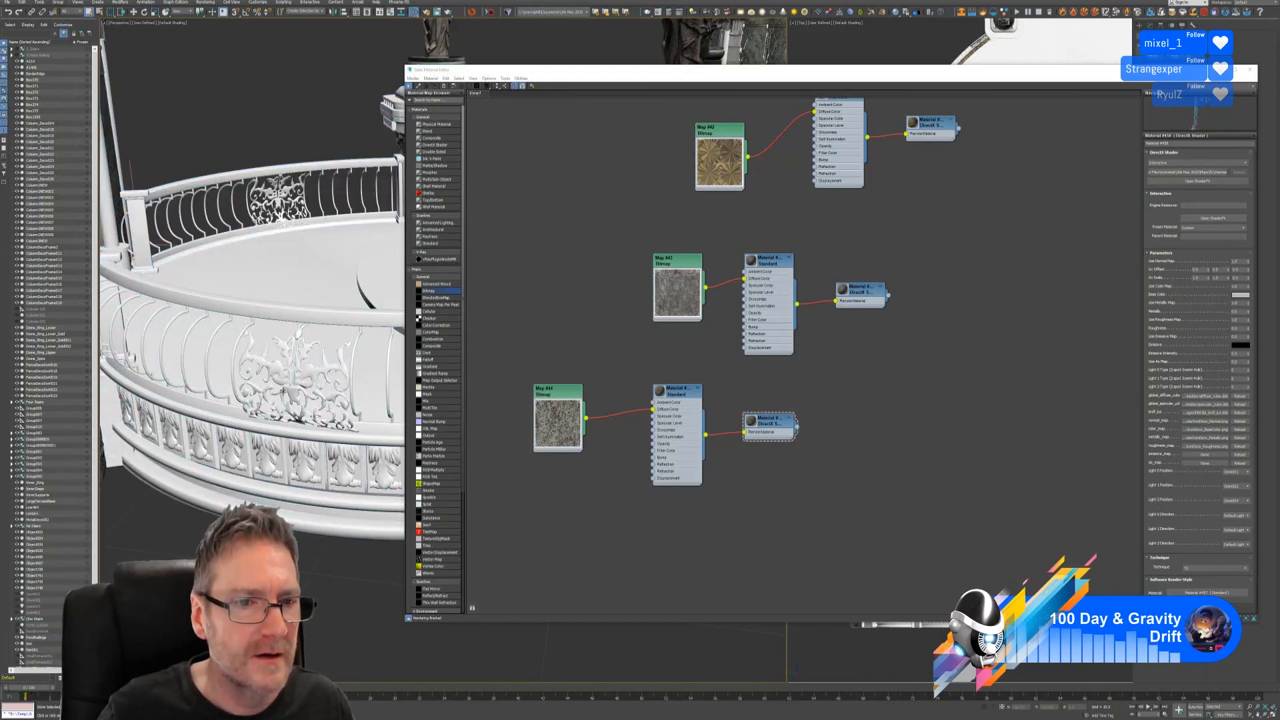
Assign the fence DirectX material to the near swirl panel in the newly opened group.
{"action": "left_click", "coordinate": [311, 378]}
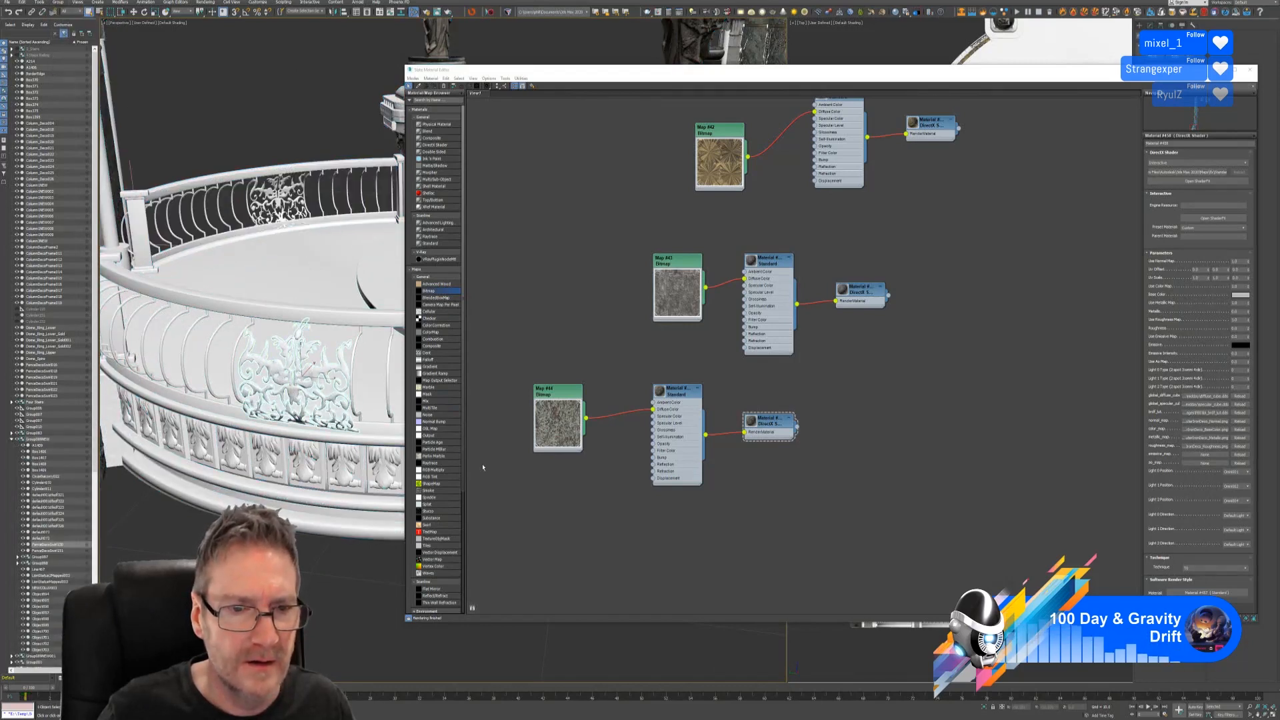
{"action": "right_click", "coordinate": [769, 425]}
{"action": "left_click", "coordinate": [800, 435]}
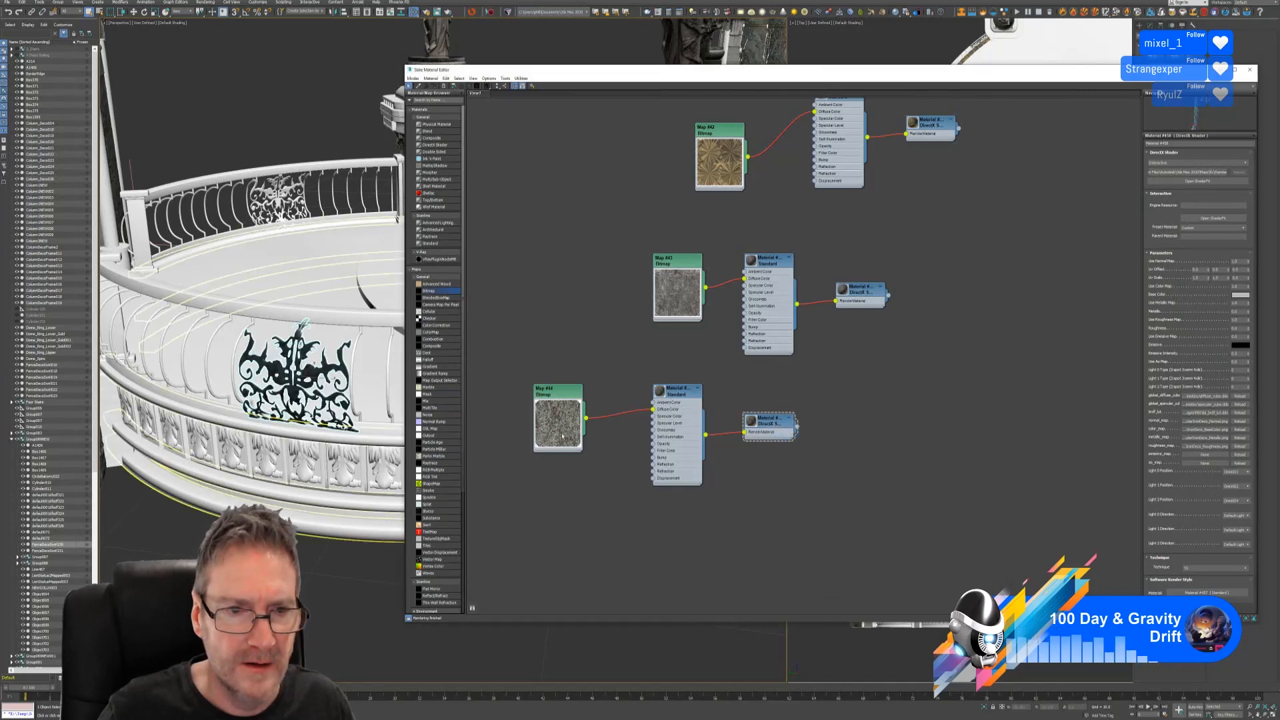
Select the swirl panel on the opposite balustrade of the open group and assign the fence DirectX material to it.
{"action": "scroll", "coordinate": [272, 415], "scroll_direction": "down", "scroll_amount": 5}
{"action": "middle_click_drag", "start_coordinate": [274, 373], "coordinate": [451, 344], "text": "alt"}
{"action": "scroll", "coordinate": [386, 408], "scroll_direction": "up", "scroll_amount": 2}
{"action": "scroll", "coordinate": [278, 405], "scroll_direction": "down", "scroll_amount": 3}
{"action": "middle_click_drag", "start_coordinate": [139, 420], "coordinate": [300, 313], "text": "alt"}
{"action": "scroll", "coordinate": [308, 416], "scroll_direction": "up", "scroll_amount": 6}
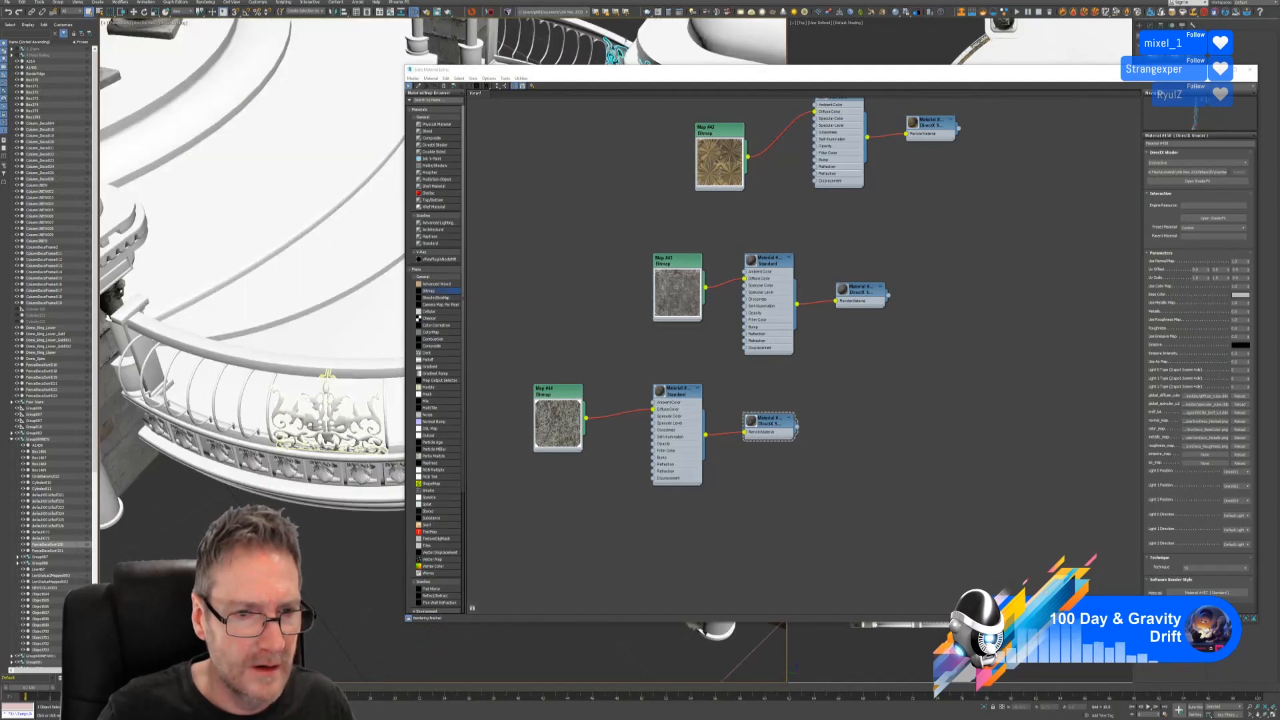
{"action": "left_click", "coordinate": [324, 426]}
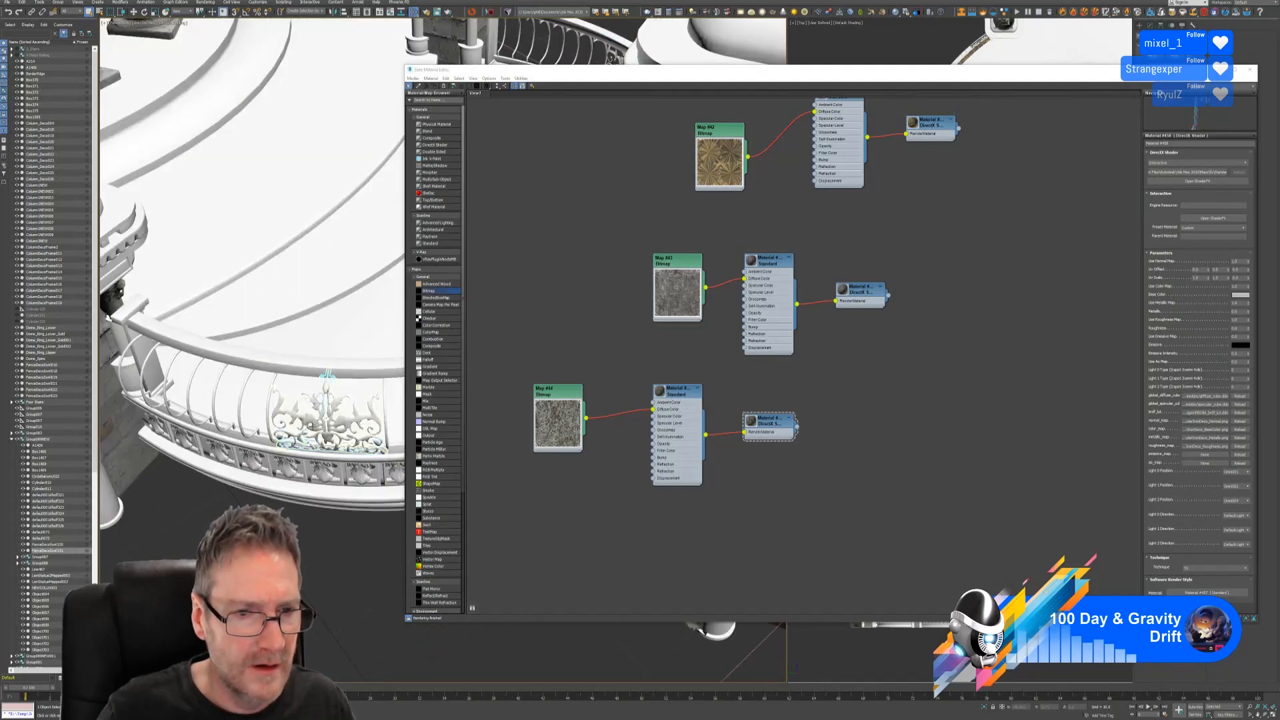
{"action": "right_click", "coordinate": [759, 424]}
{"action": "left_click", "coordinate": [796, 430]}
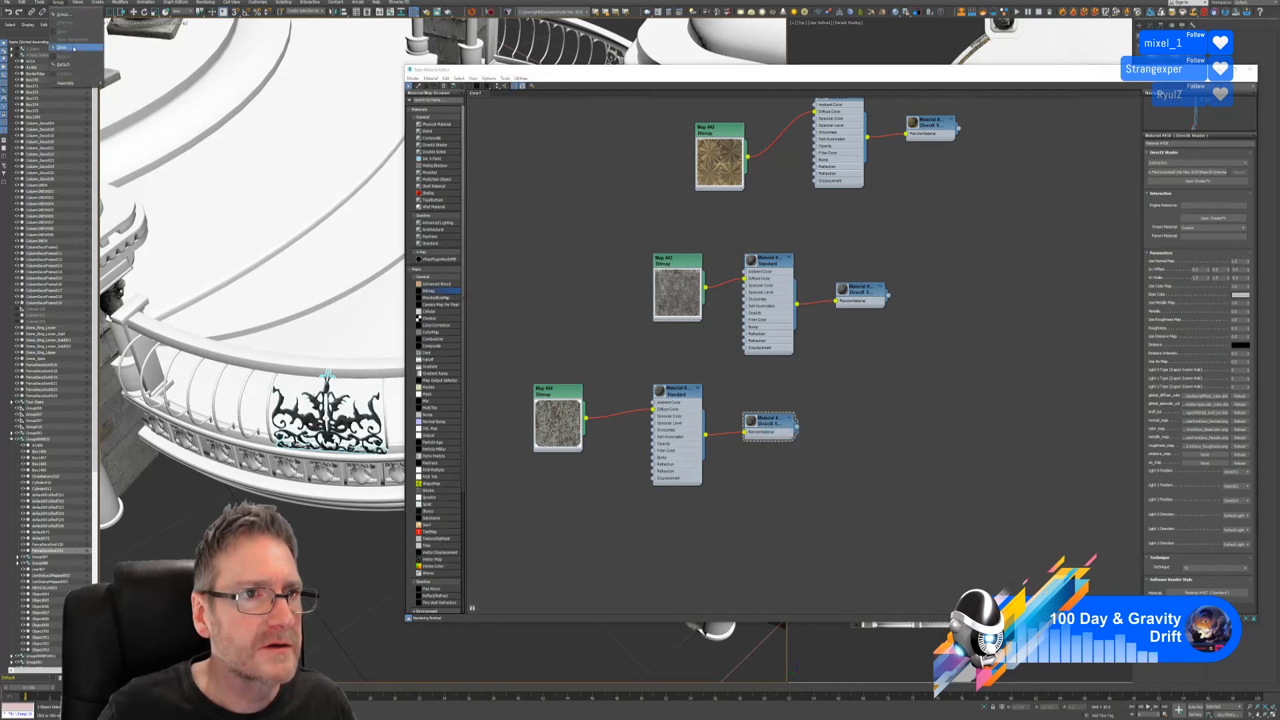
Close the balustrade group and the Slate Material Editor, and view the whole gazebo.
{"action": "left_click", "coordinate": [261, 114]}
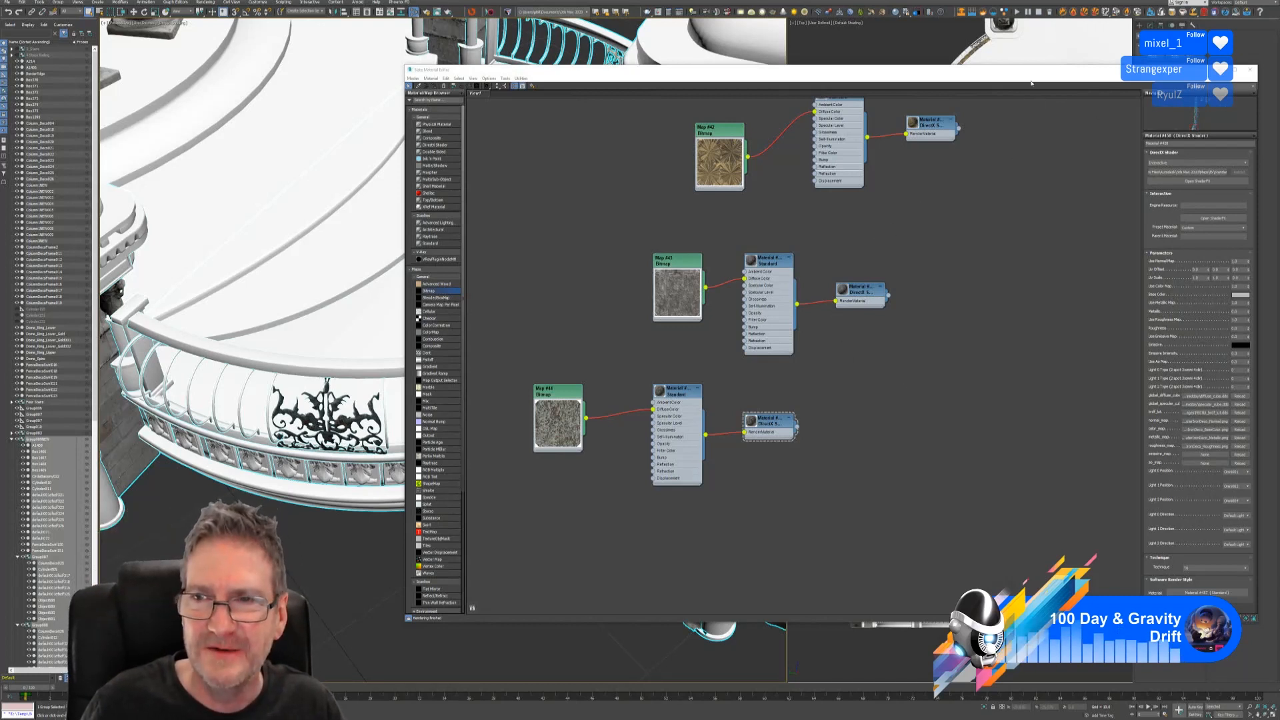
{"action": "left_click_drag", "start_coordinate": [1025, 76], "coordinate": [852, 83]}
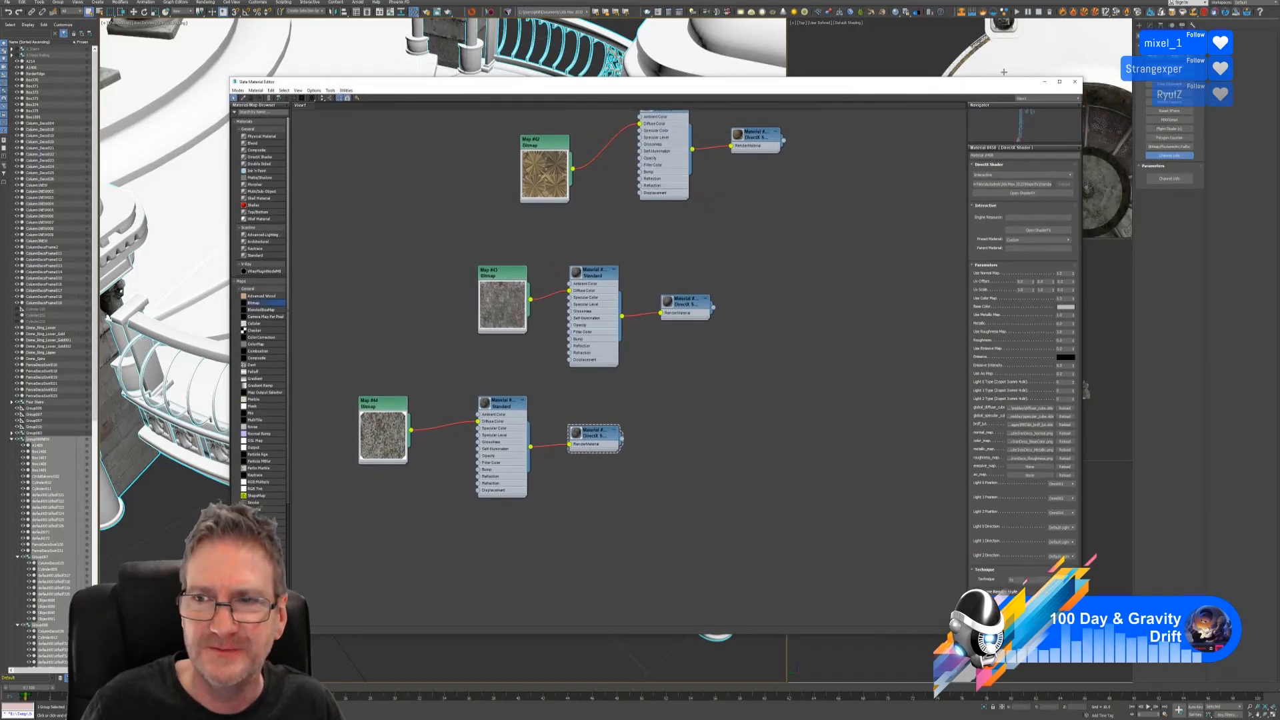
{"action": "left_click", "coordinate": [1075, 81]}
{"action": "scroll", "coordinate": [595, 247], "scroll_direction": "down", "scroll_amount": 6}
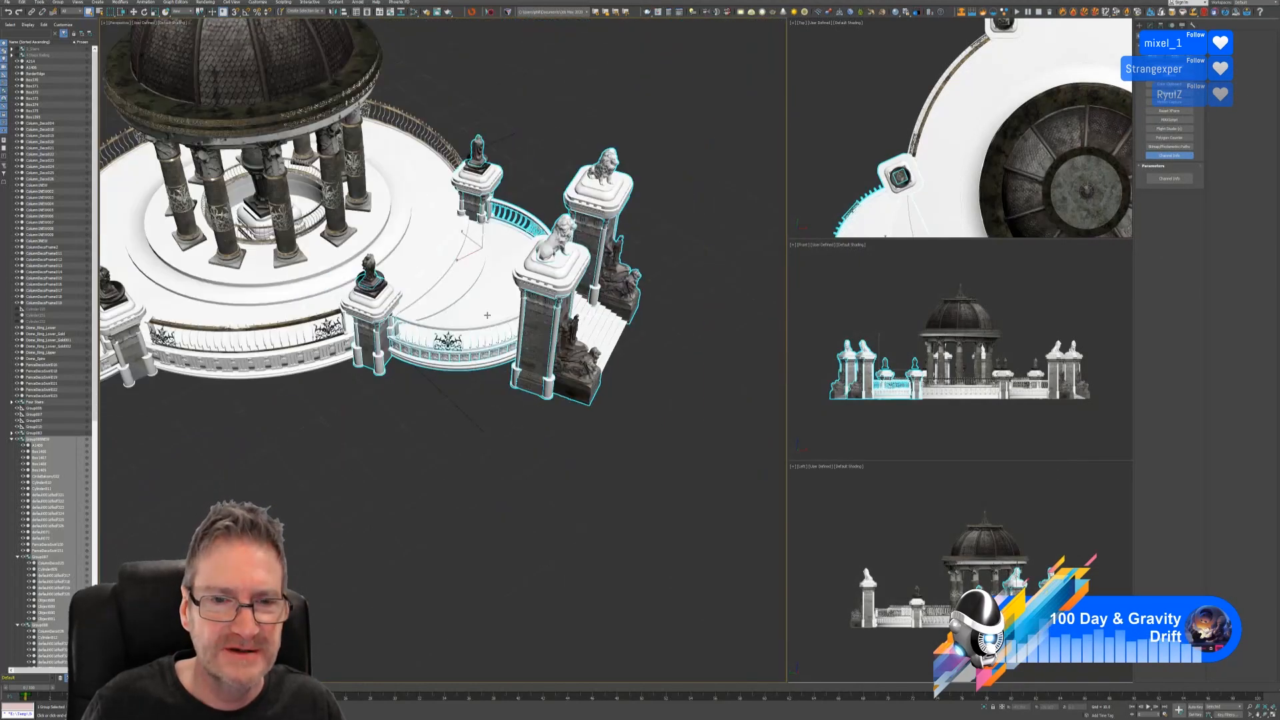
{"action": "scroll", "coordinate": [476, 307], "scroll_direction": "down", "scroll_amount": 3}
{"action": "middle_click_drag", "start_coordinate": [340, 400], "coordinate": [461, 437]}
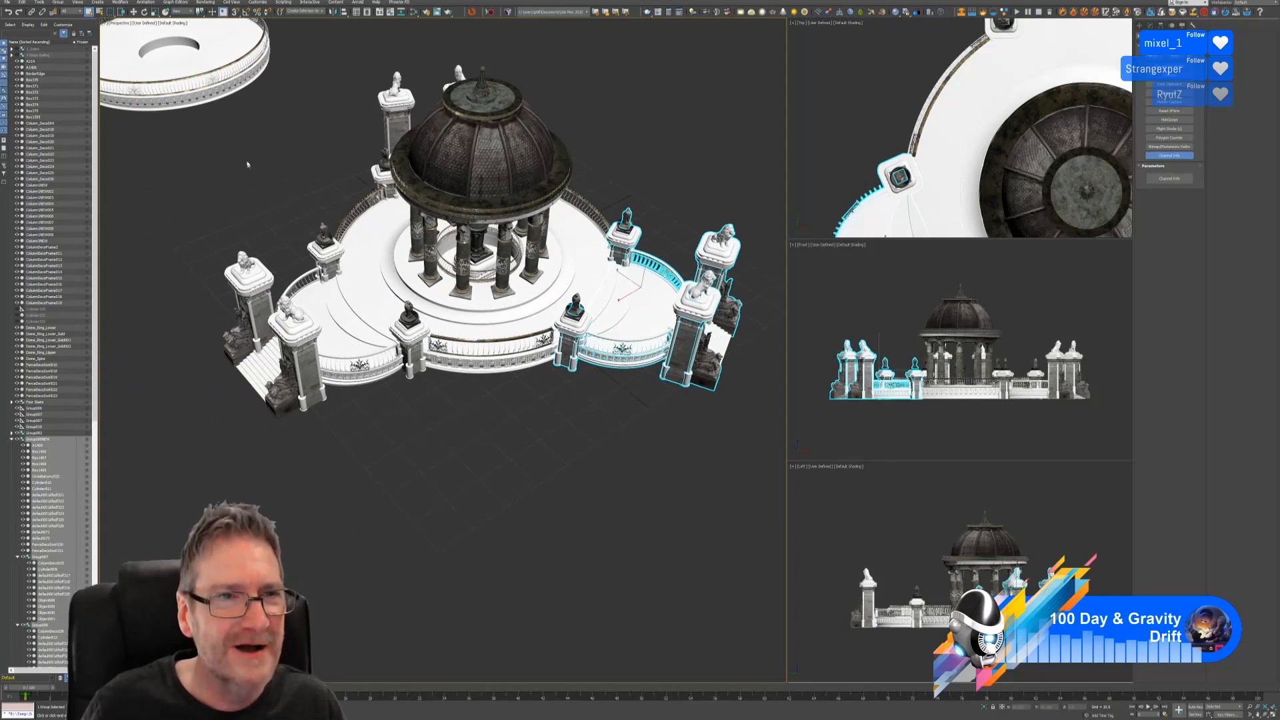
Select the separate round railed platform beyond the gazebo and open its group.
{"action": "middle_click_drag", "start_coordinate": [243, 162], "coordinate": [410, 261]}
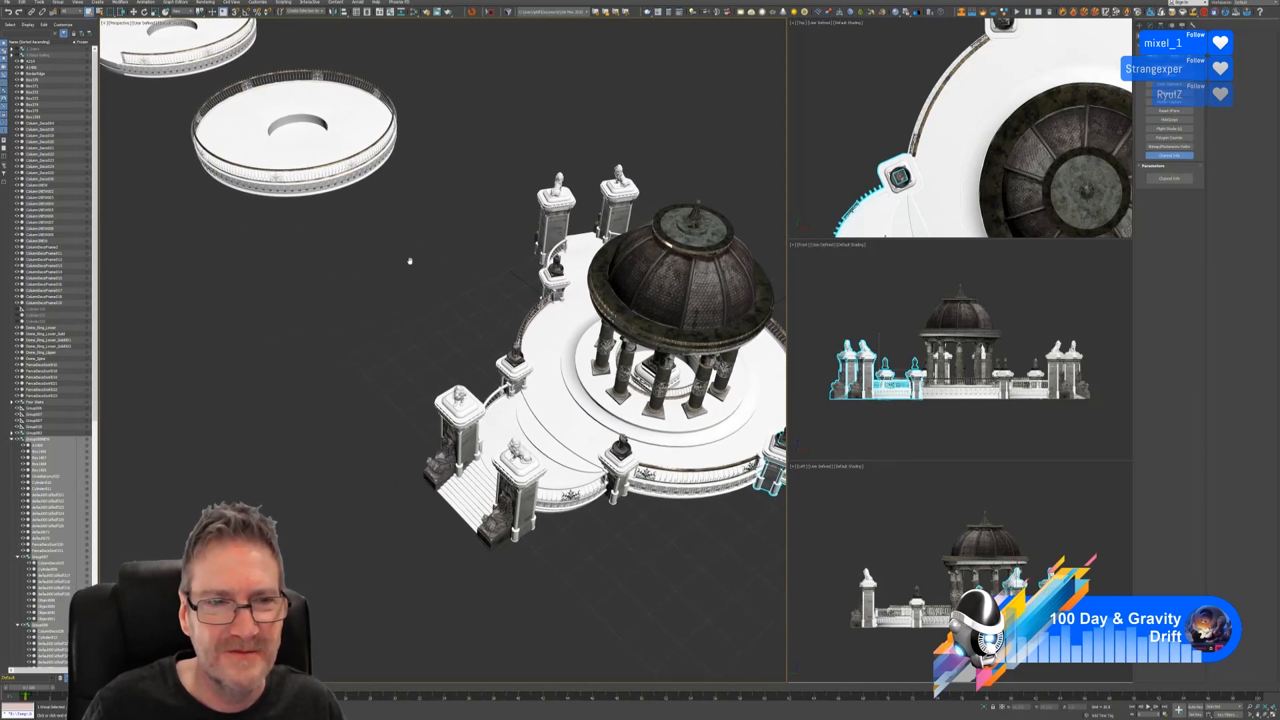
{"action": "left_click", "coordinate": [267, 154]}
{"action": "scroll", "coordinate": [267, 154], "scroll_direction": "up", "scroll_amount": 5}
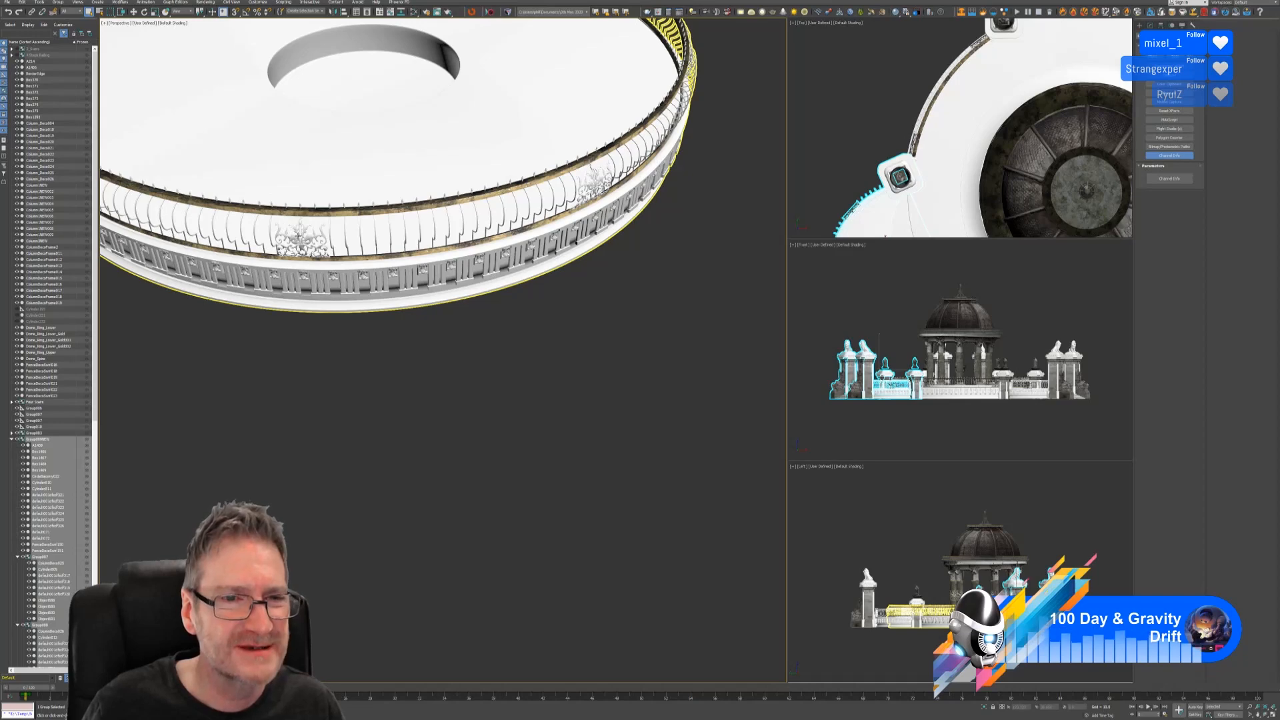
{"action": "left_click", "coordinate": [298, 236]}
{"action": "middle_click_drag", "start_coordinate": [285, 256], "coordinate": [300, 223], "text": "alt"}
{"action": "scroll", "coordinate": [315, 138], "scroll_direction": "up", "scroll_amount": 4}
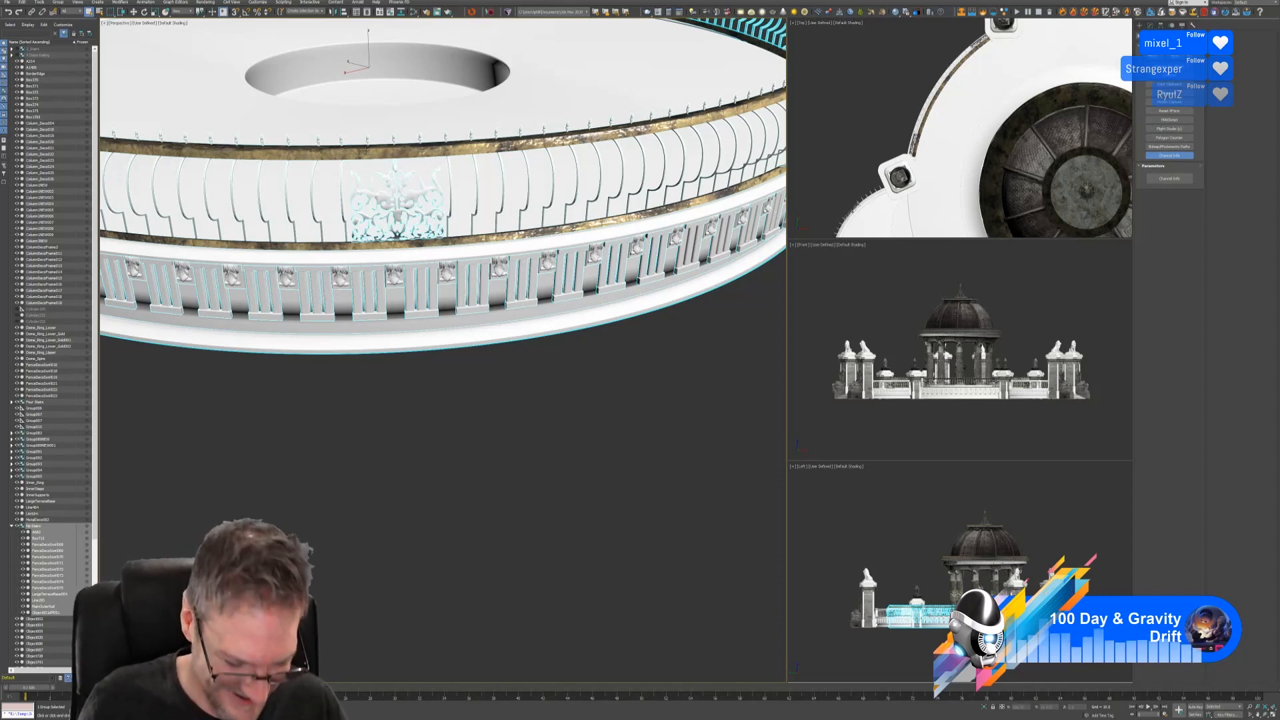
{"action": "left_click", "coordinate": [417, 428]}
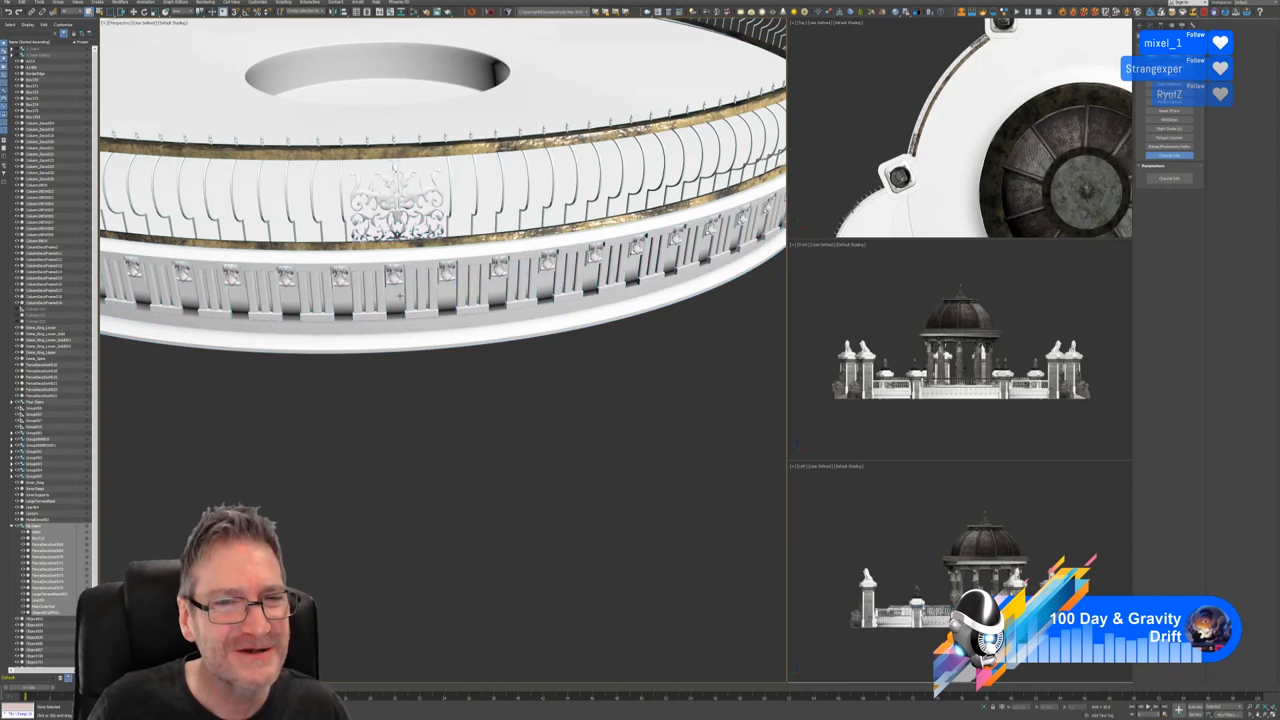
{"action": "left_click", "coordinate": [365, 188]}
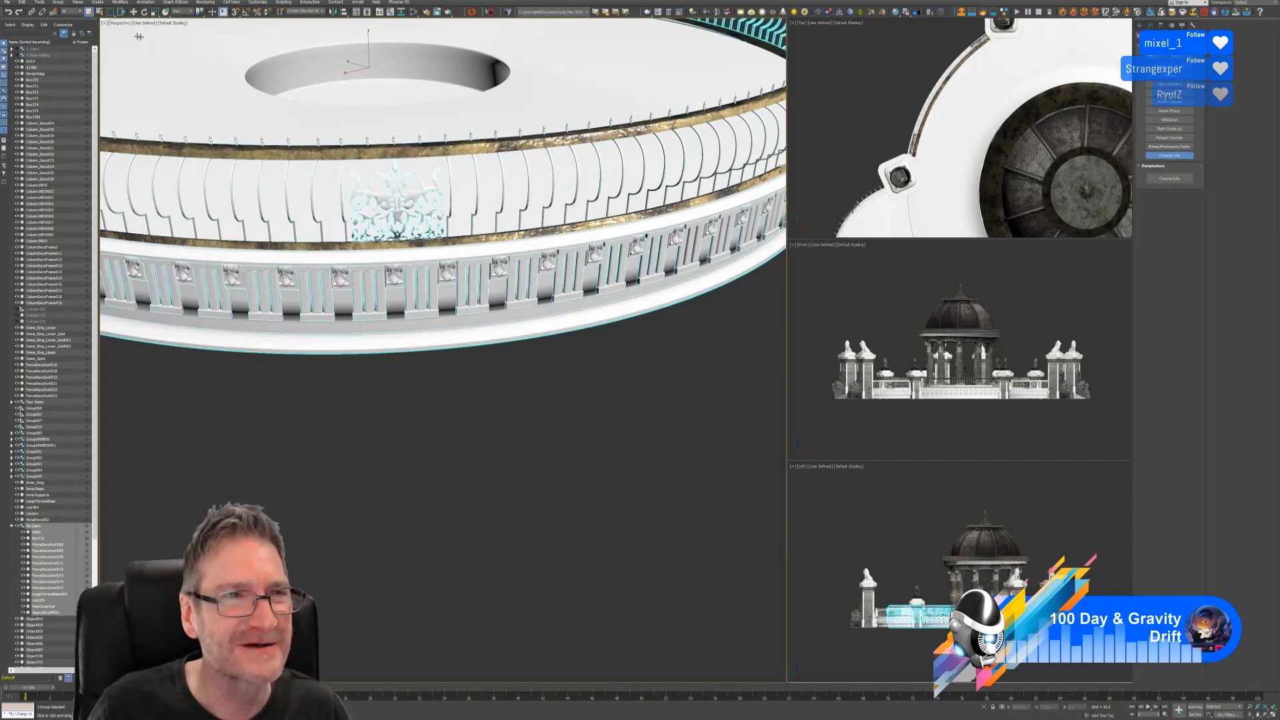
{"action": "left_click", "coordinate": [59, 2]}
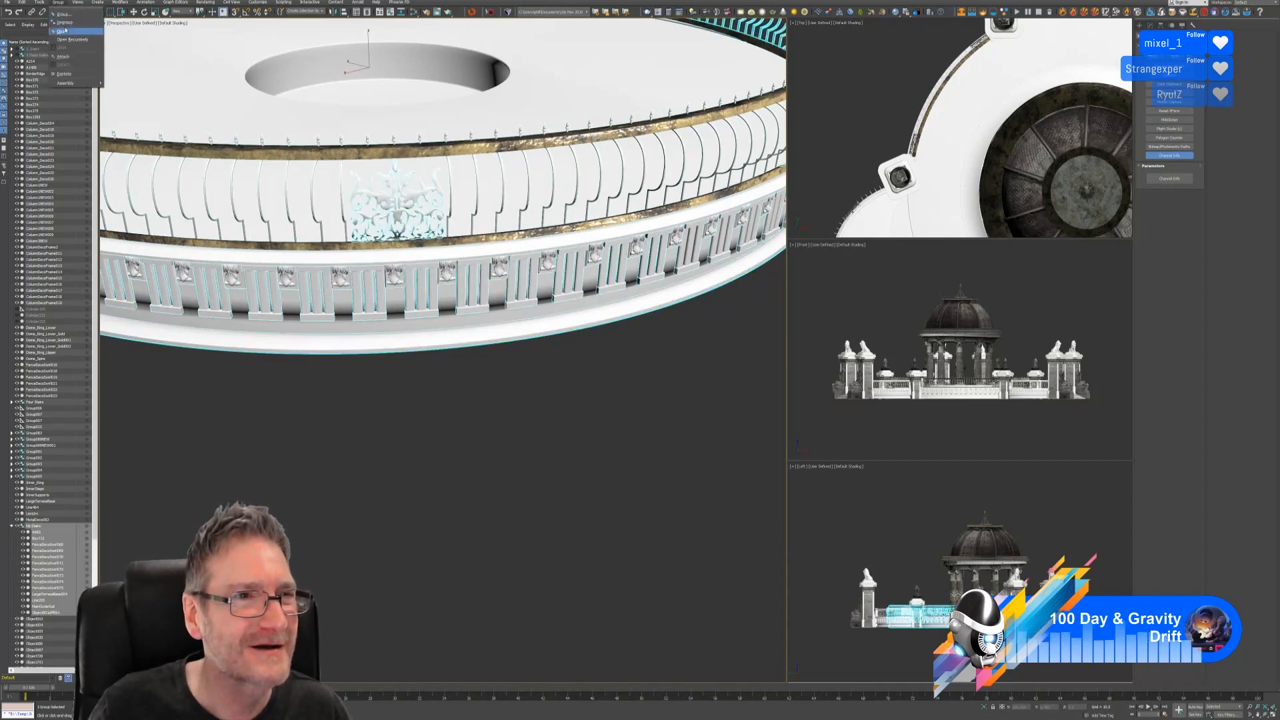
{"action": "left_click", "coordinate": [65, 31]}
Assign the fence DirectX material to the front swirl panel of the round platform's railing and close the Slate Material Editor.
{"action": "left_click", "coordinate": [396, 199]}
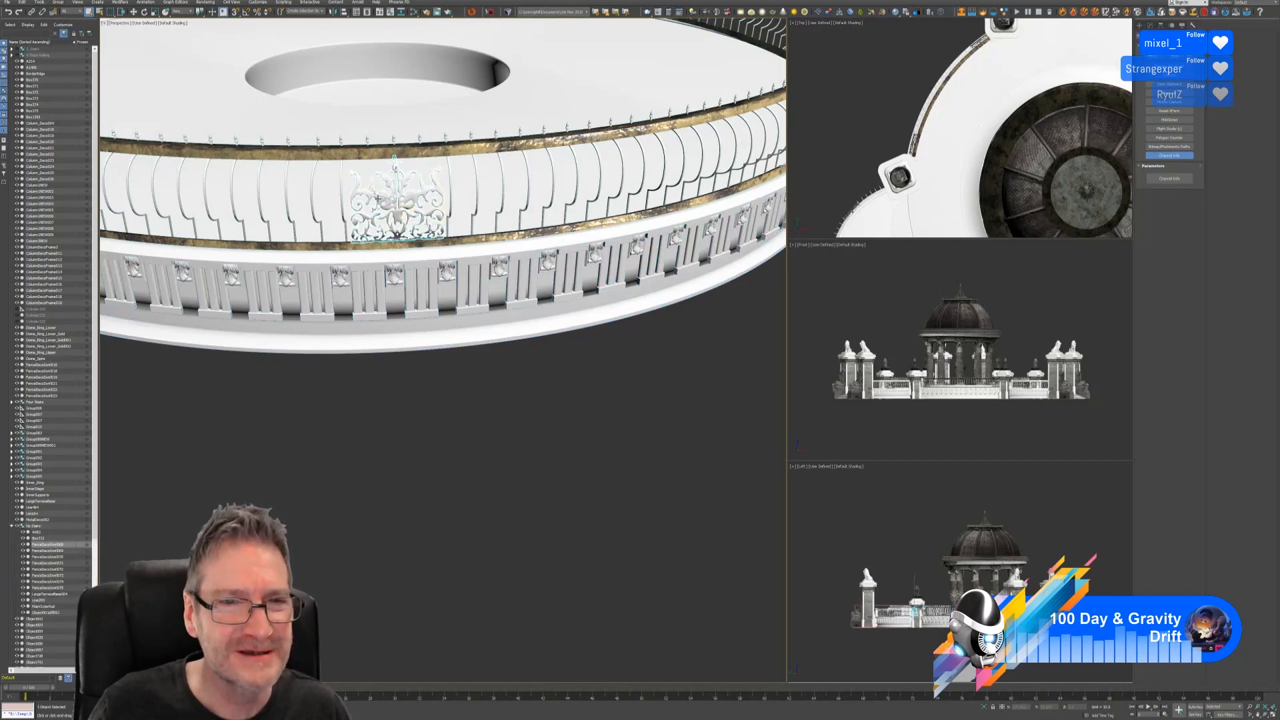
{"action": "left_click", "coordinate": [413, 11]}
{"action": "right_click", "coordinate": [595, 432]}
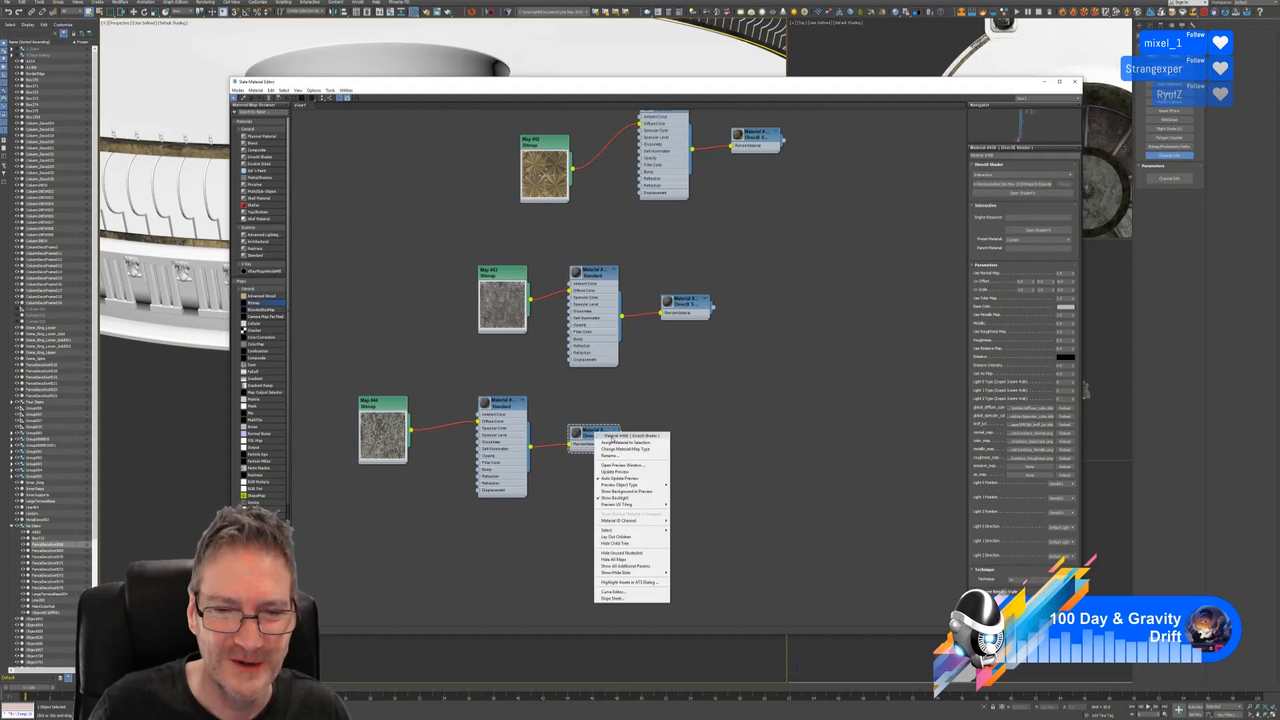
{"action": "left_click", "coordinate": [1075, 82]}
{"action": "scroll", "coordinate": [416, 211], "scroll_direction": "up", "scroll_amount": 4}
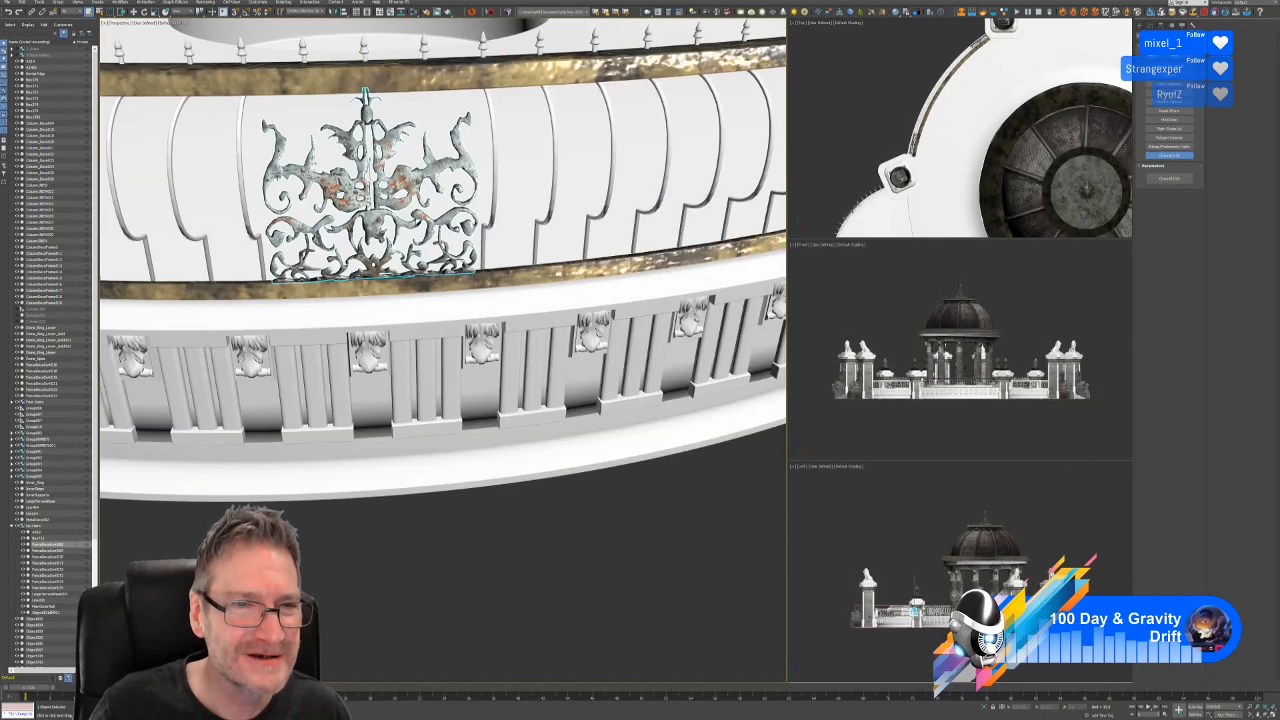
Select the next untextured swirl panel around the platform's railing and assign the fence DirectX material to it.
{"action": "scroll", "coordinate": [400, 193], "scroll_direction": "down", "scroll_amount": 6}
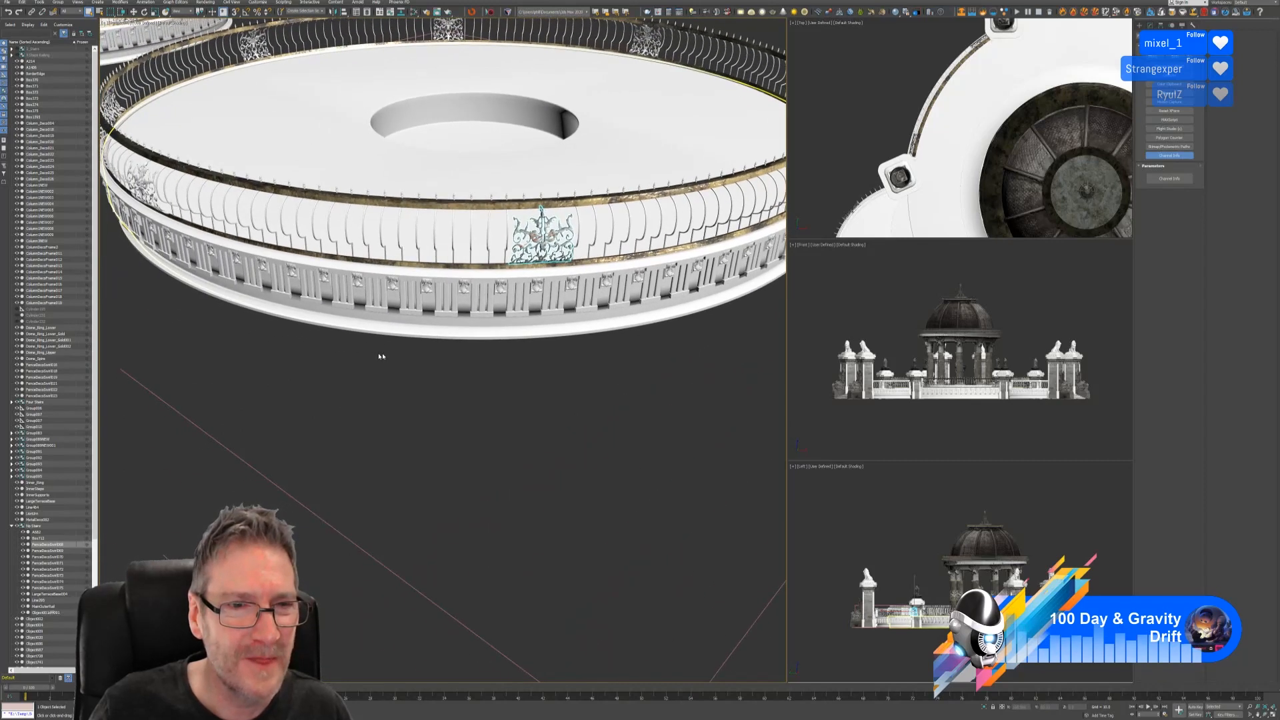
{"action": "middle_click_drag", "start_coordinate": [382, 357], "coordinate": [496, 356], "text": "alt"}
{"action": "scroll", "coordinate": [229, 333], "scroll_direction": "up", "scroll_amount": 1}
{"action": "middle_click_drag", "start_coordinate": [193, 314], "coordinate": [402, 254]}
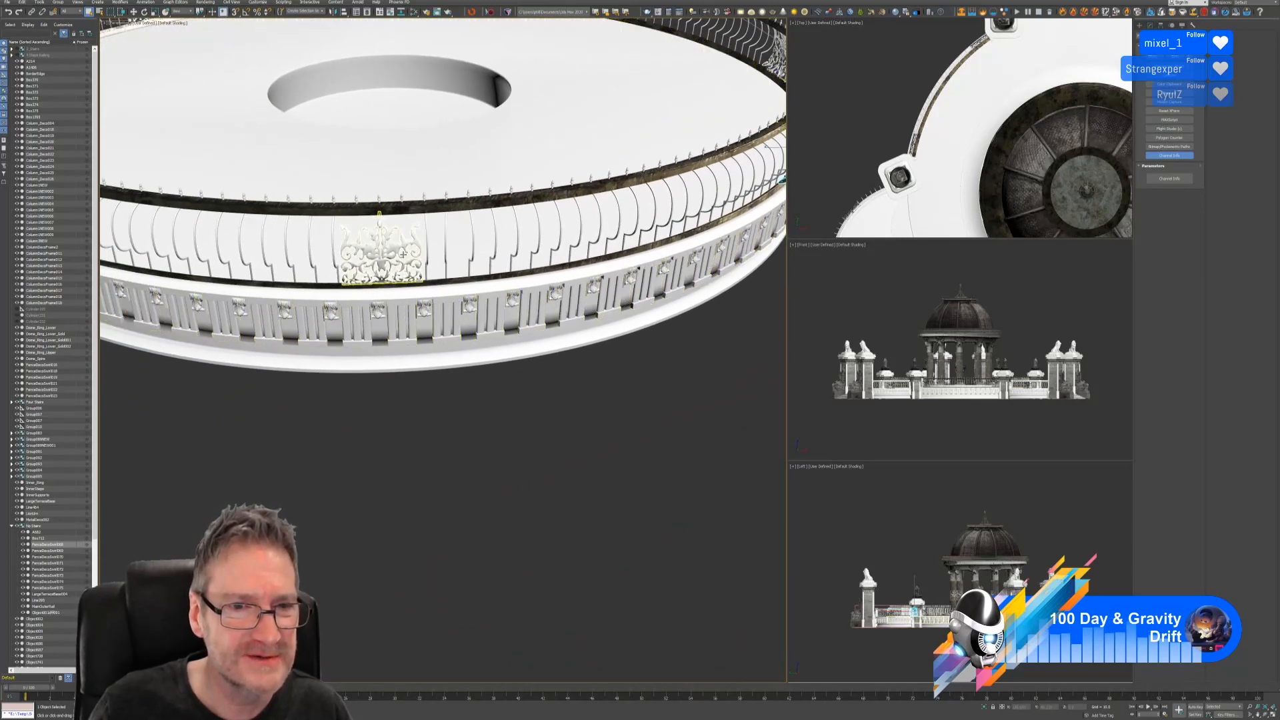
{"action": "left_click", "coordinate": [402, 254]}
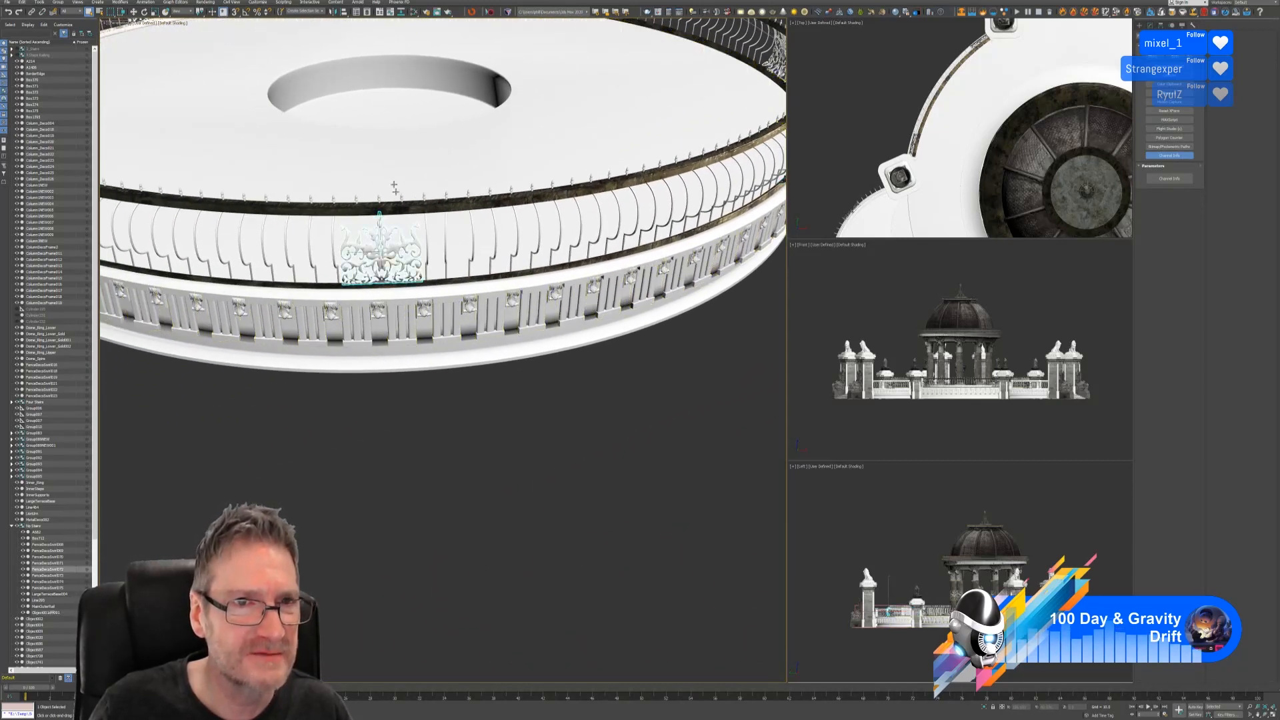
{"action": "left_click", "coordinate": [413, 12]}
{"action": "right_click", "coordinate": [601, 437]}
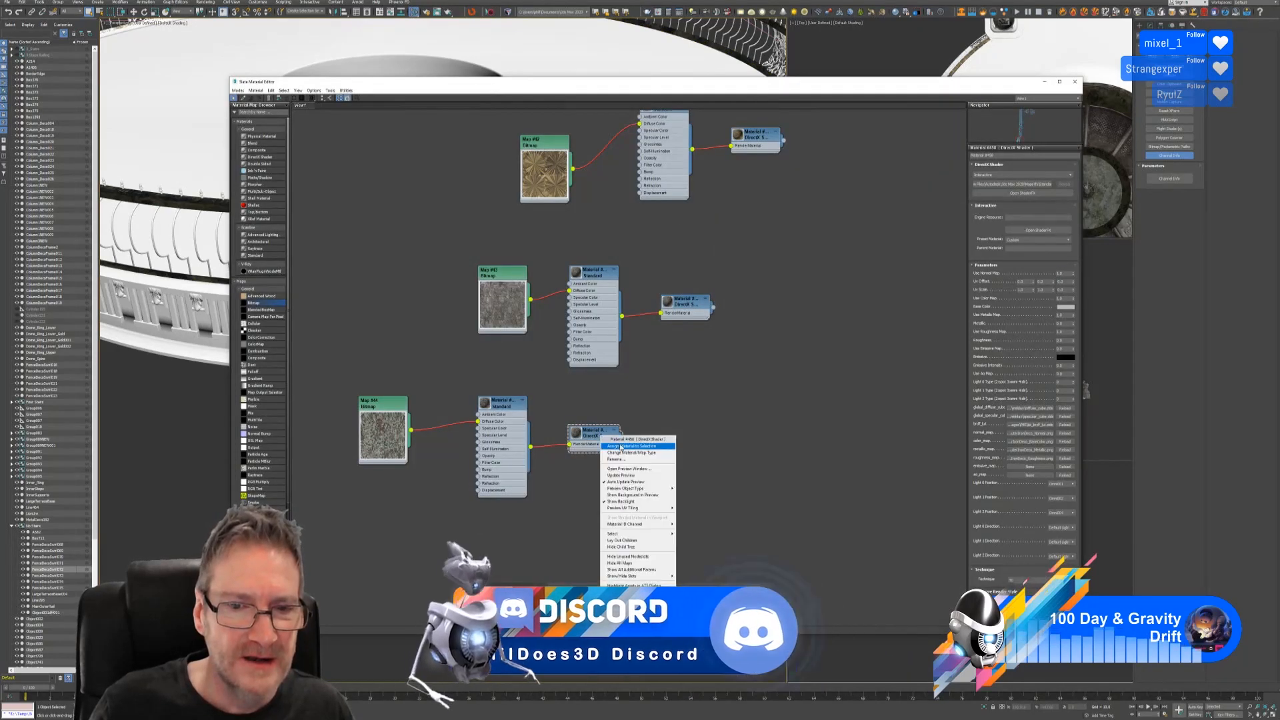
{"action": "left_click", "coordinate": [621, 447]}
Move the Slate Material Editor clear of the railing and assign the fence DirectX material to the ring's third and fourth swirl panels.
{"action": "left_click_drag", "start_coordinate": [560, 83], "coordinate": [699, 65]}
{"action": "left_click_drag", "start_coordinate": [715, 62], "coordinate": [744, 42]}
{"action": "middle_click_drag", "start_coordinate": [180, 293], "coordinate": [398, 319]}
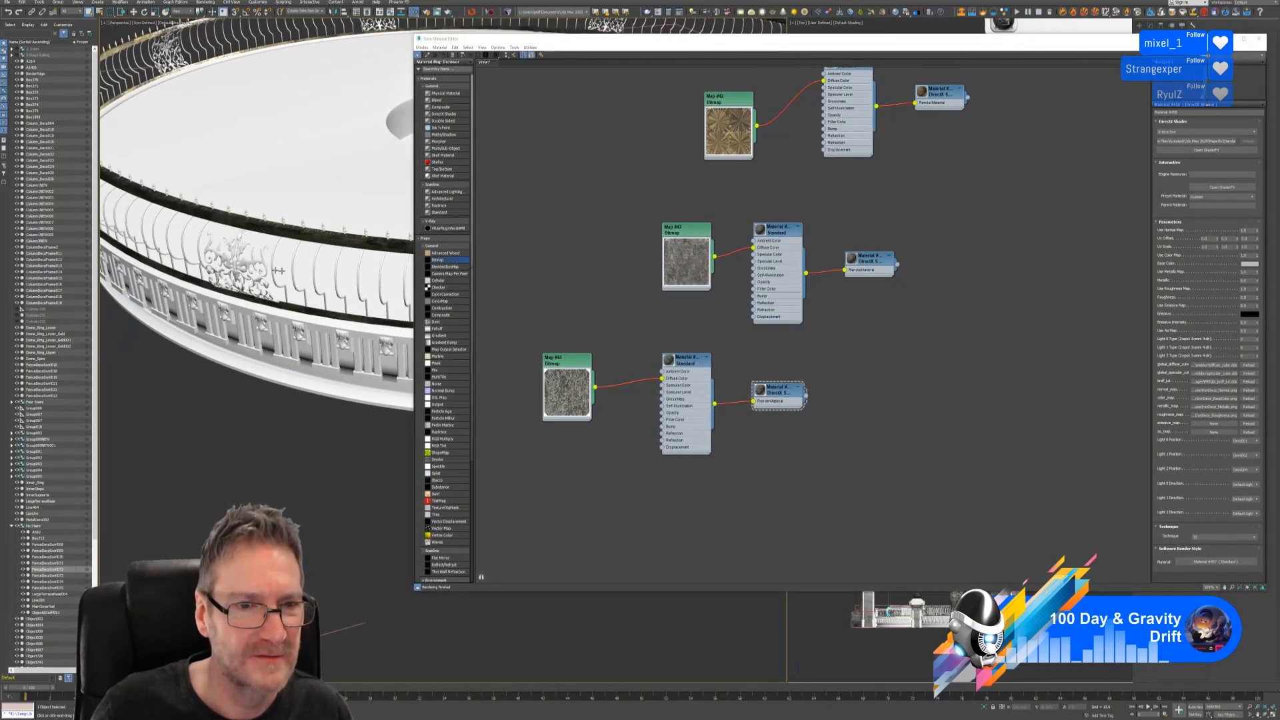
{"action": "left_click", "coordinate": [278, 271]}
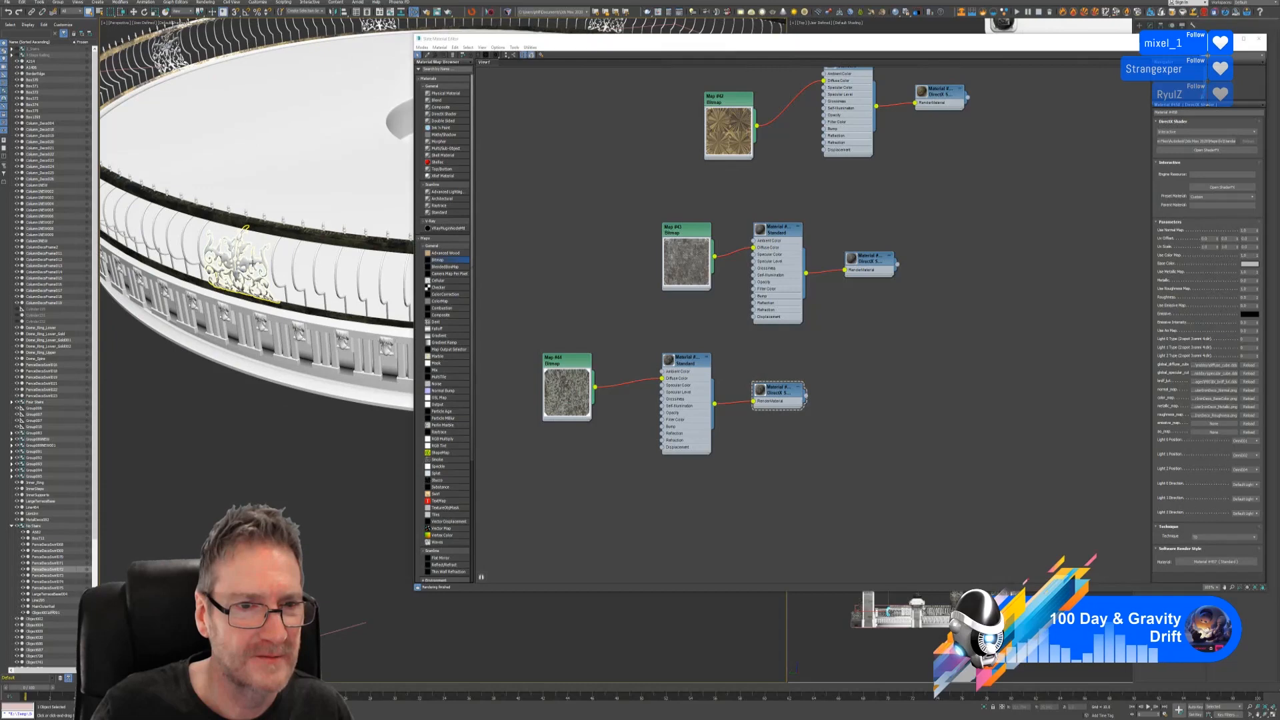
{"action": "right_click", "coordinate": [778, 392]}
{"action": "left_click", "coordinate": [796, 400]}
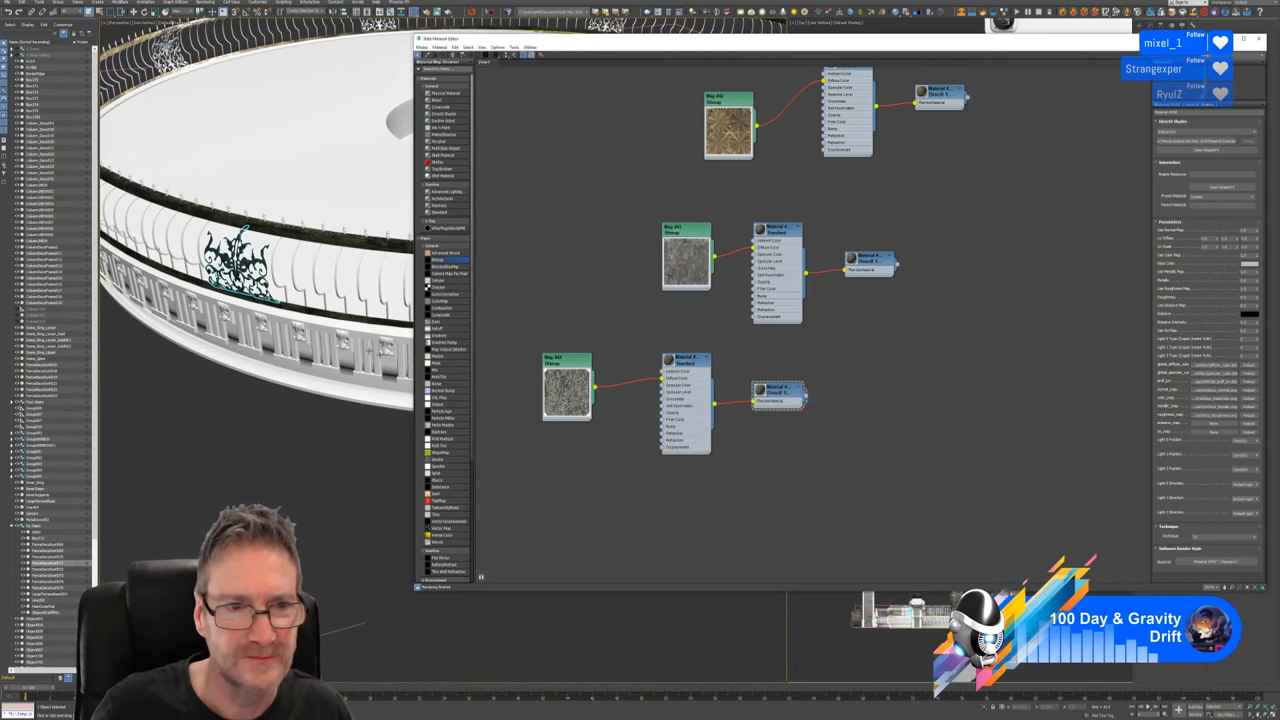
{"action": "mouse_move", "coordinate": [306, 324]}
{"action": "middle_mouse_down"}
{"action": "mouse_move", "coordinate": [346, 352]}
{"action": "mouse_move", "coordinate": [276, 333]}
{"action": "mouse_move", "coordinate": [313, 337]}
{"action": "middle_mouse_up"}
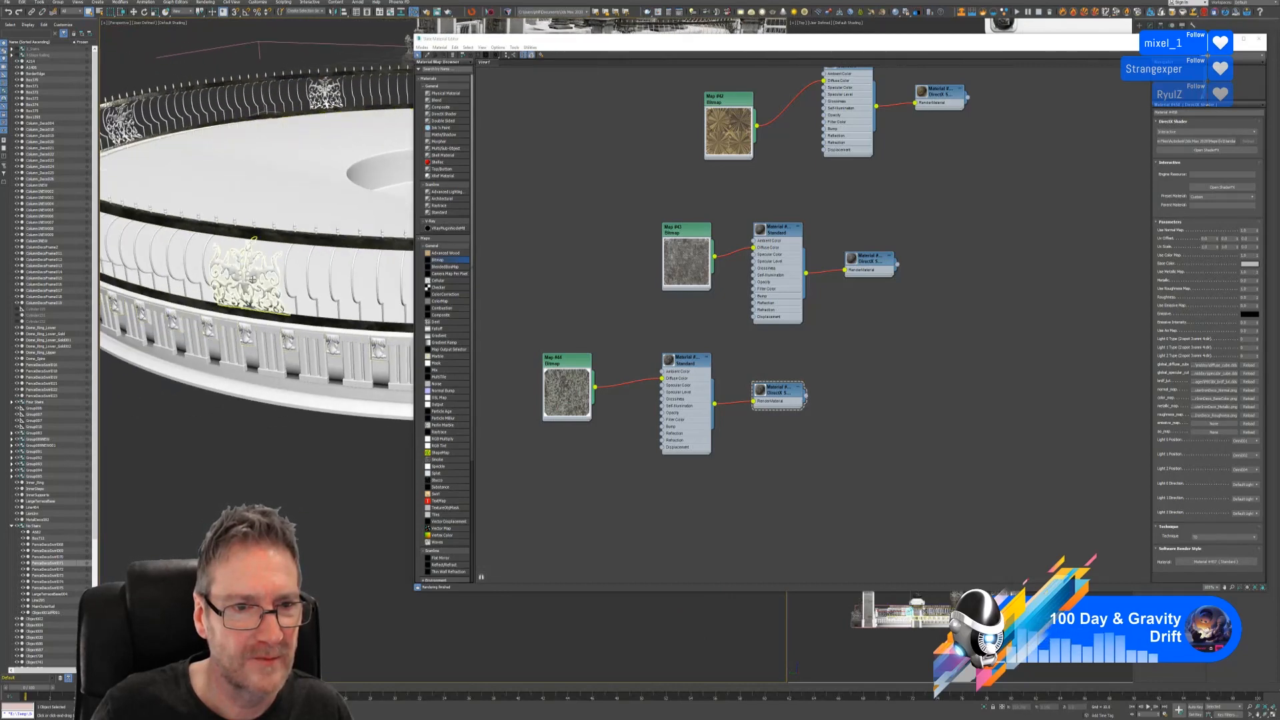
{"action": "right_click", "coordinate": [772, 397]}
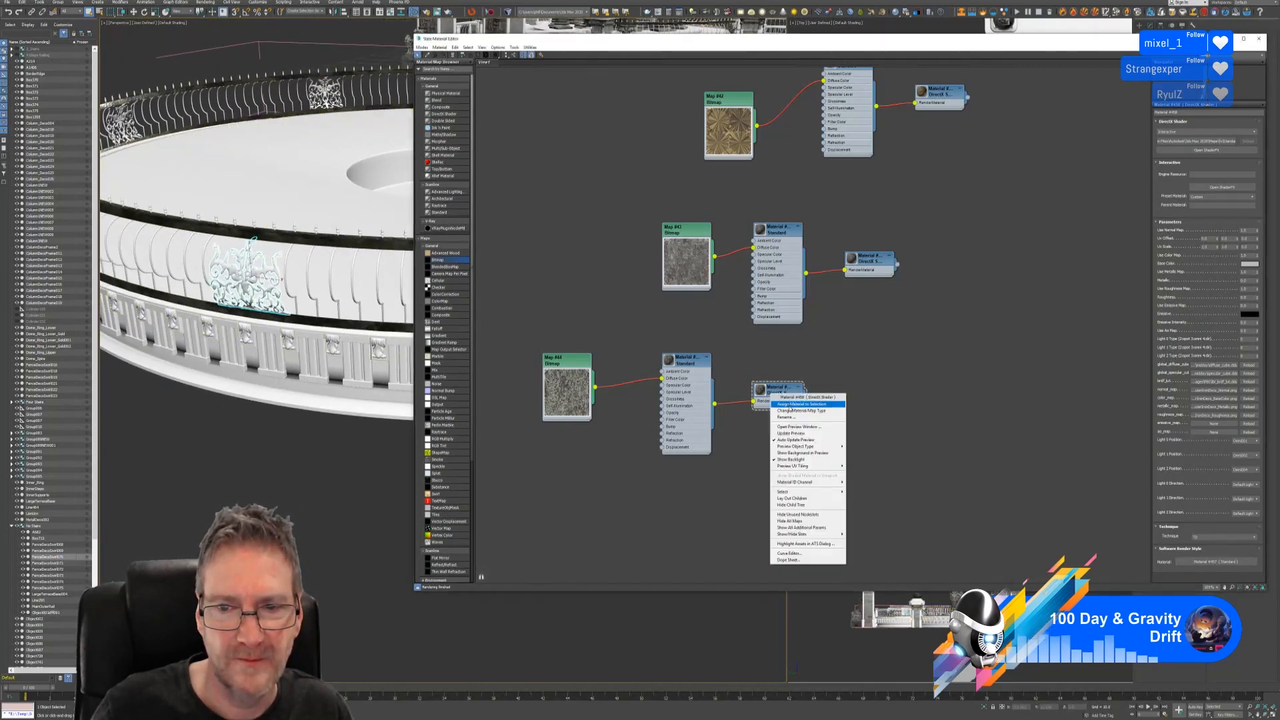
{"action": "left_click", "coordinate": [796, 401]}
Assign the fence DirectX material to the fifth and sixth swirl panels around the platform's railing, one after the other.
{"action": "middle_click_drag", "start_coordinate": [277, 384], "coordinate": [329, 289], "text": "alt"}
{"action": "scroll", "coordinate": [161, 324], "scroll_direction": "up", "scroll_amount": 2}
{"action": "left_click", "coordinate": [270, 227]}
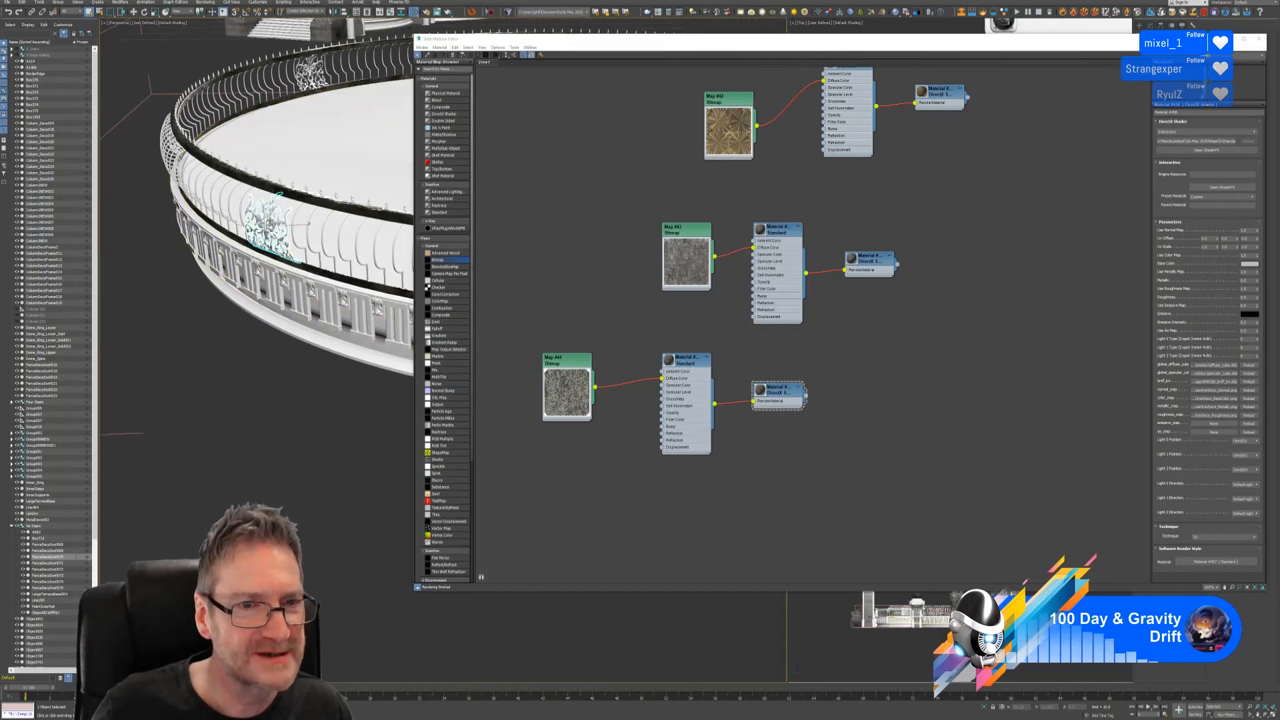
{"action": "right_click", "coordinate": [777, 393]}
{"action": "left_click", "coordinate": [794, 401]}
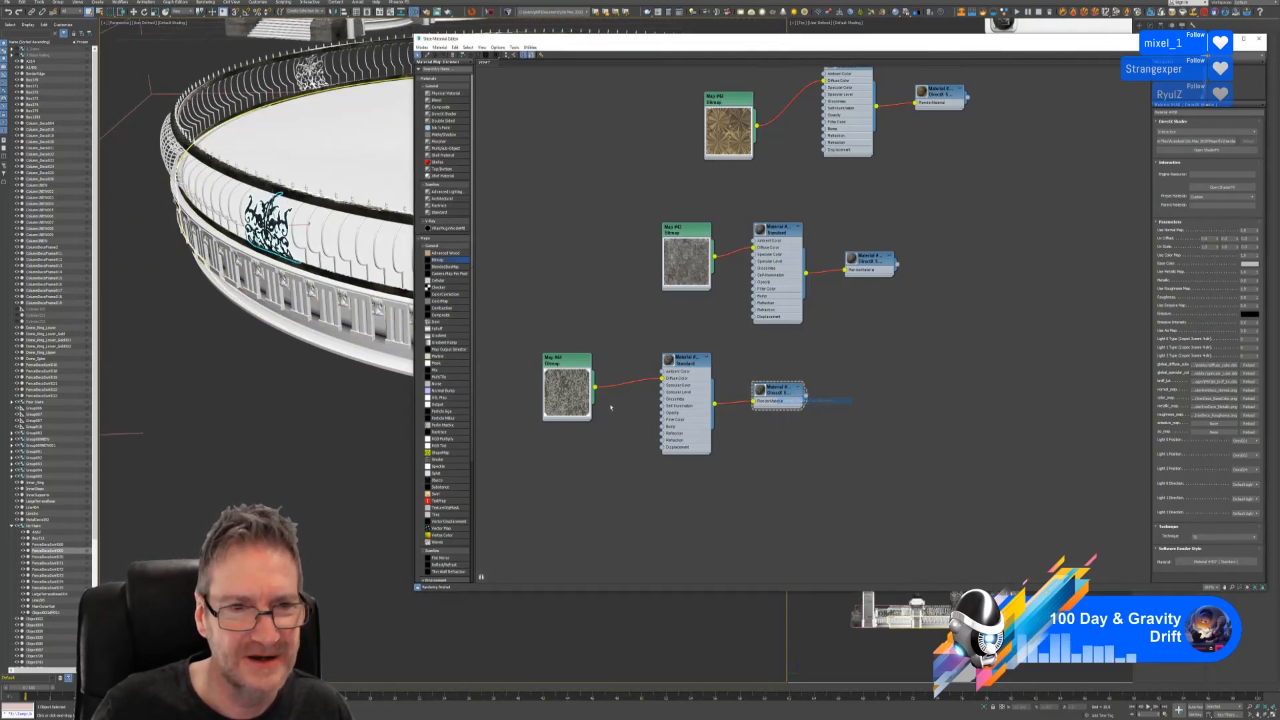
{"action": "middle_click_drag", "start_coordinate": [225, 348], "coordinate": [388, 368], "text": "alt"}
{"action": "middle_click_drag", "start_coordinate": [228, 327], "coordinate": [236, 318], "text": "alt"}
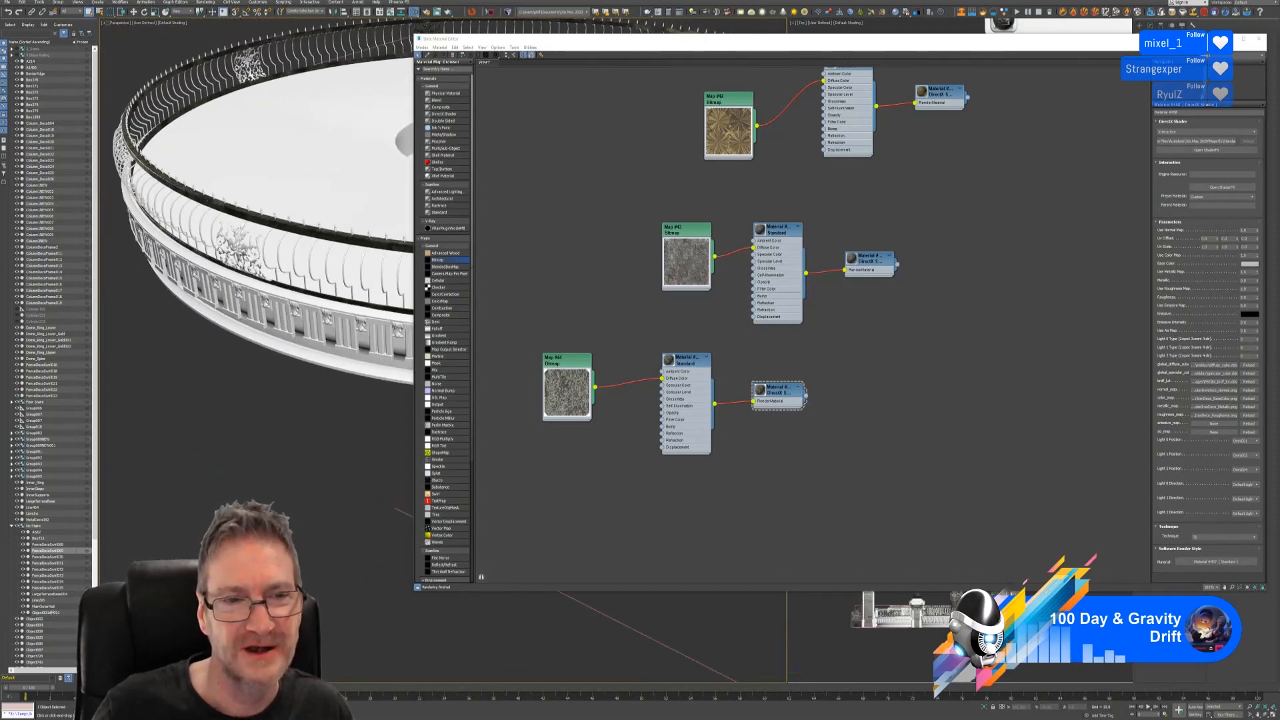
{"action": "left_click", "coordinate": [241, 248]}
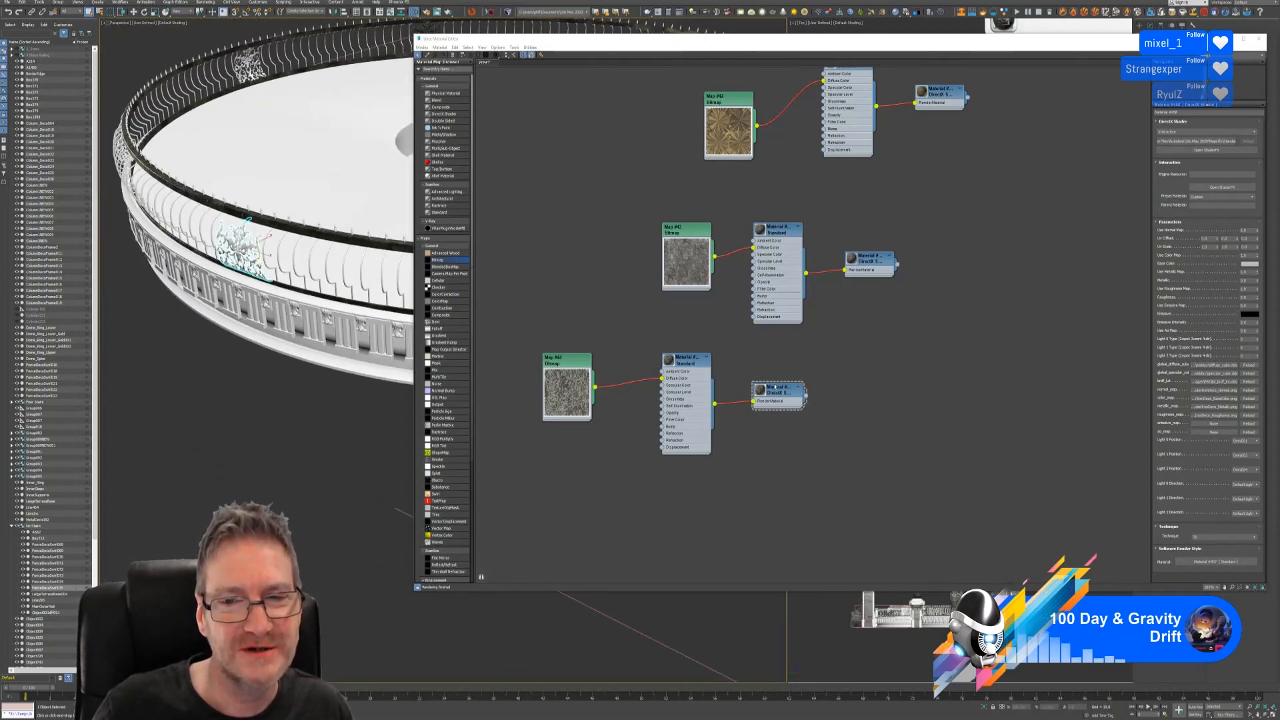
{"action": "right_click", "coordinate": [777, 390]}
{"action": "left_click", "coordinate": [800, 396]}
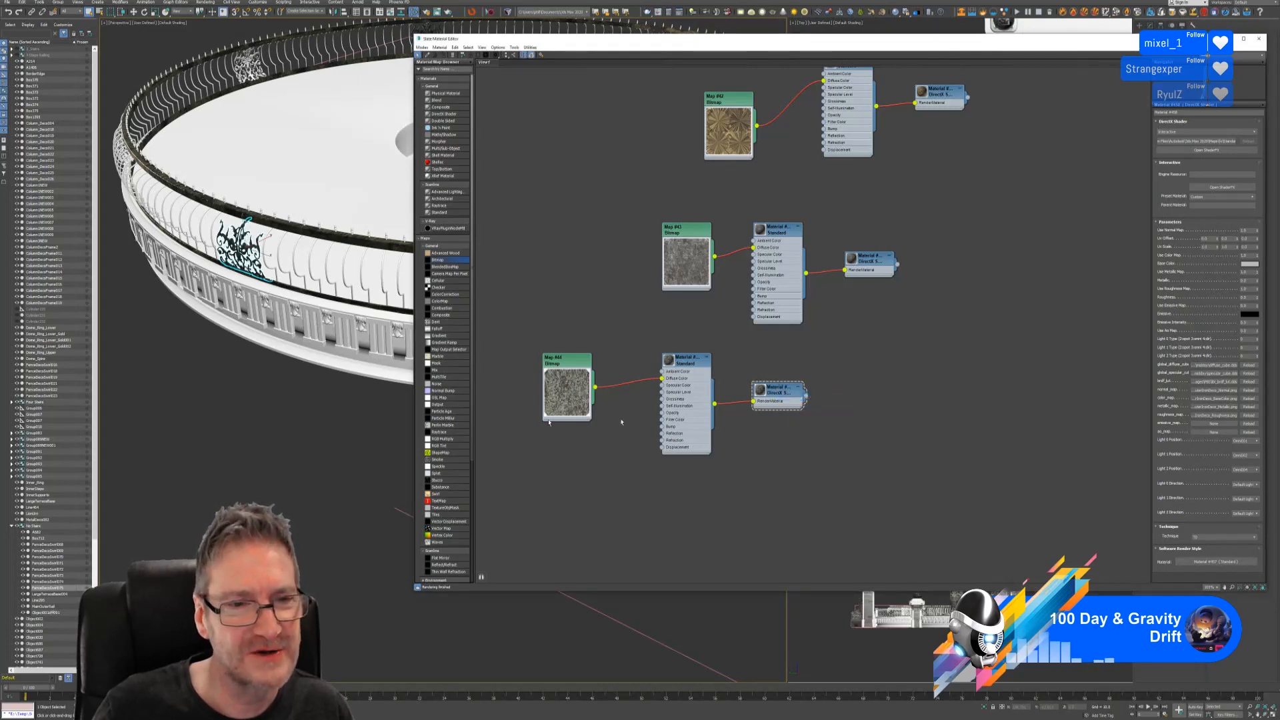
Assign the fence DirectX material to the last two untextured swirl panels, completing the round platform's railing.
{"action": "middle_click_drag", "start_coordinate": [188, 407], "coordinate": [263, 336], "text": "alt"}
{"action": "left_click", "coordinate": [225, 275]}
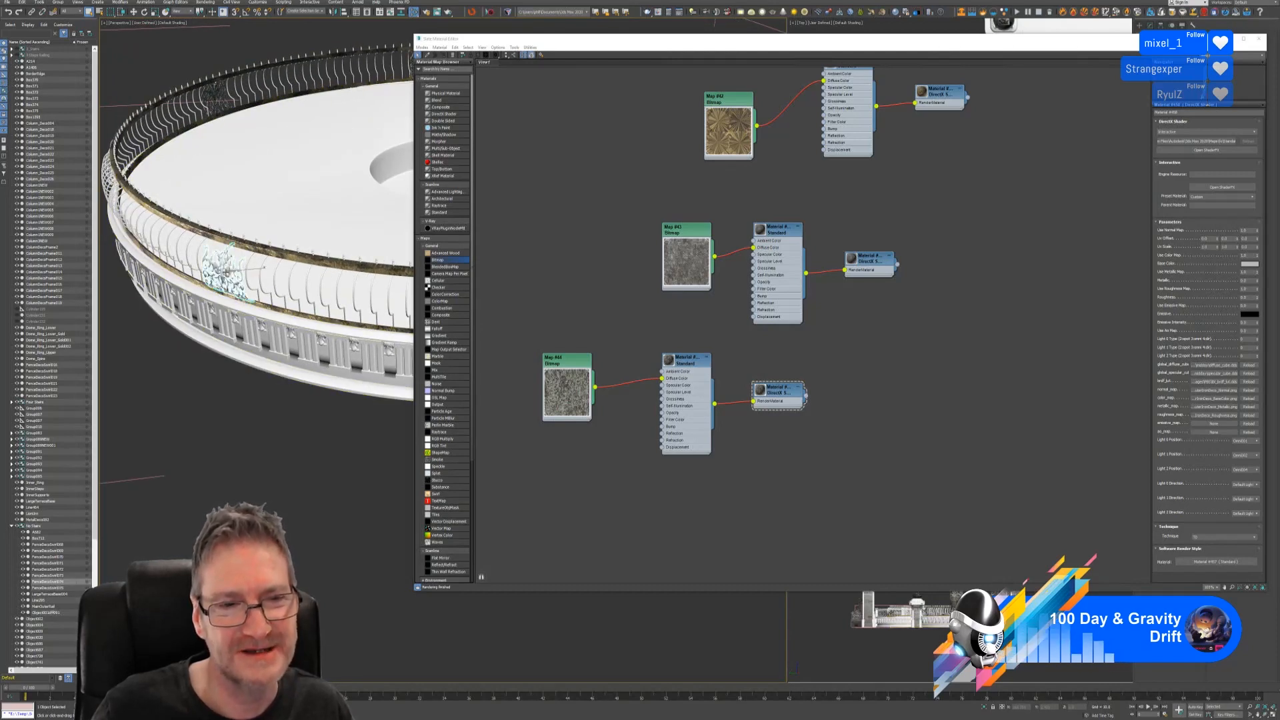
{"action": "right_click", "coordinate": [772, 389]}
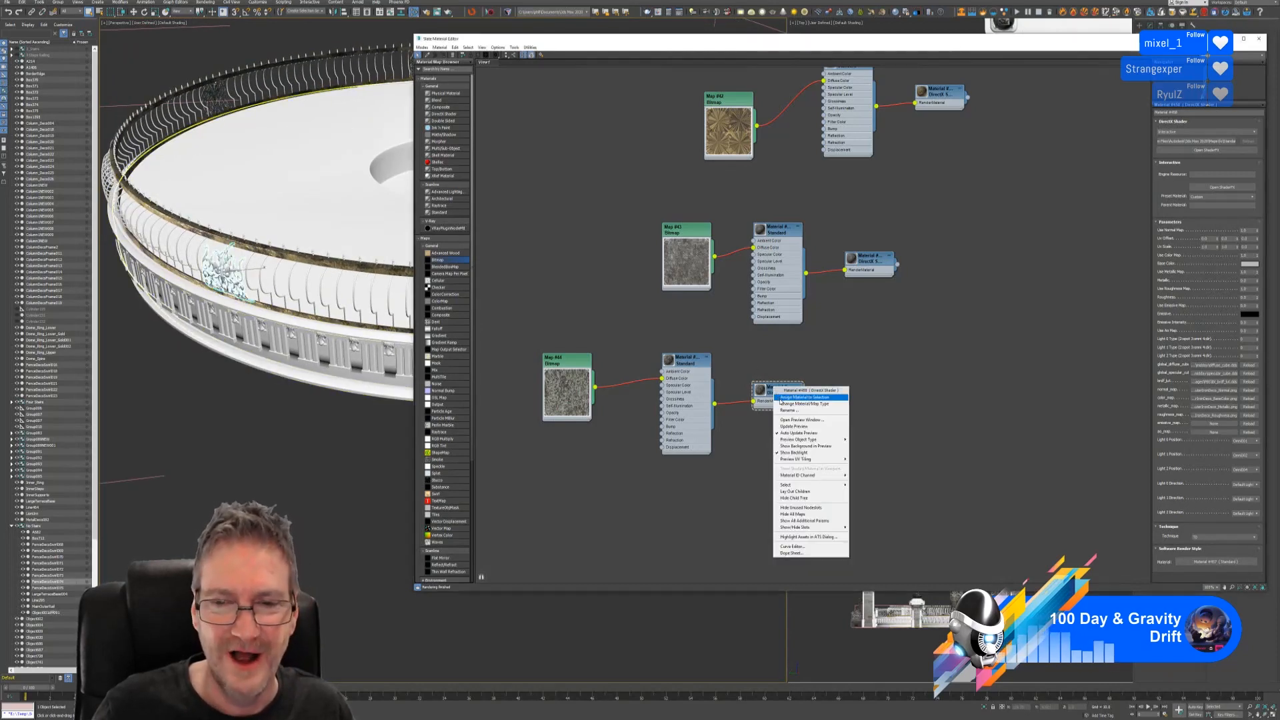
{"action": "left_click", "coordinate": [800, 393]}
{"action": "middle_click_drag", "start_coordinate": [233, 417], "coordinate": [396, 389]}
{"action": "middle_click_drag", "start_coordinate": [224, 349], "coordinate": [334, 361]}
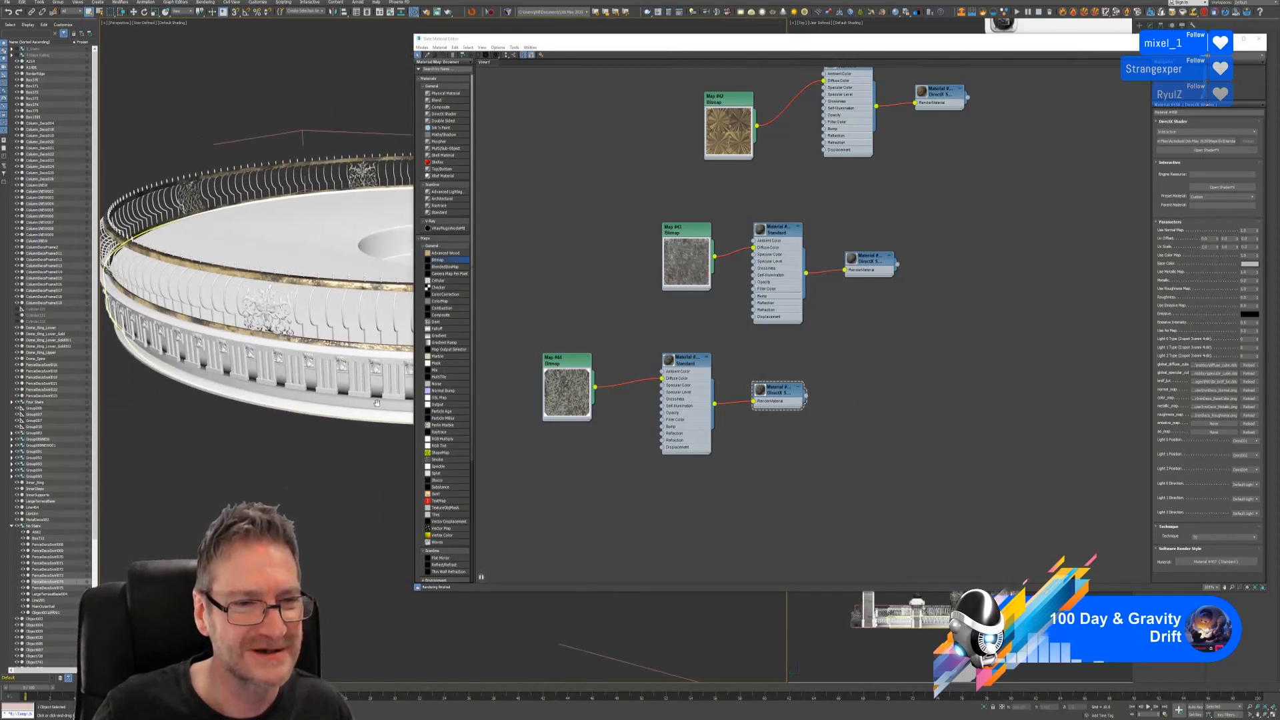
{"action": "left_click", "coordinate": [279, 307]}
{"action": "right_click", "coordinate": [774, 389]}
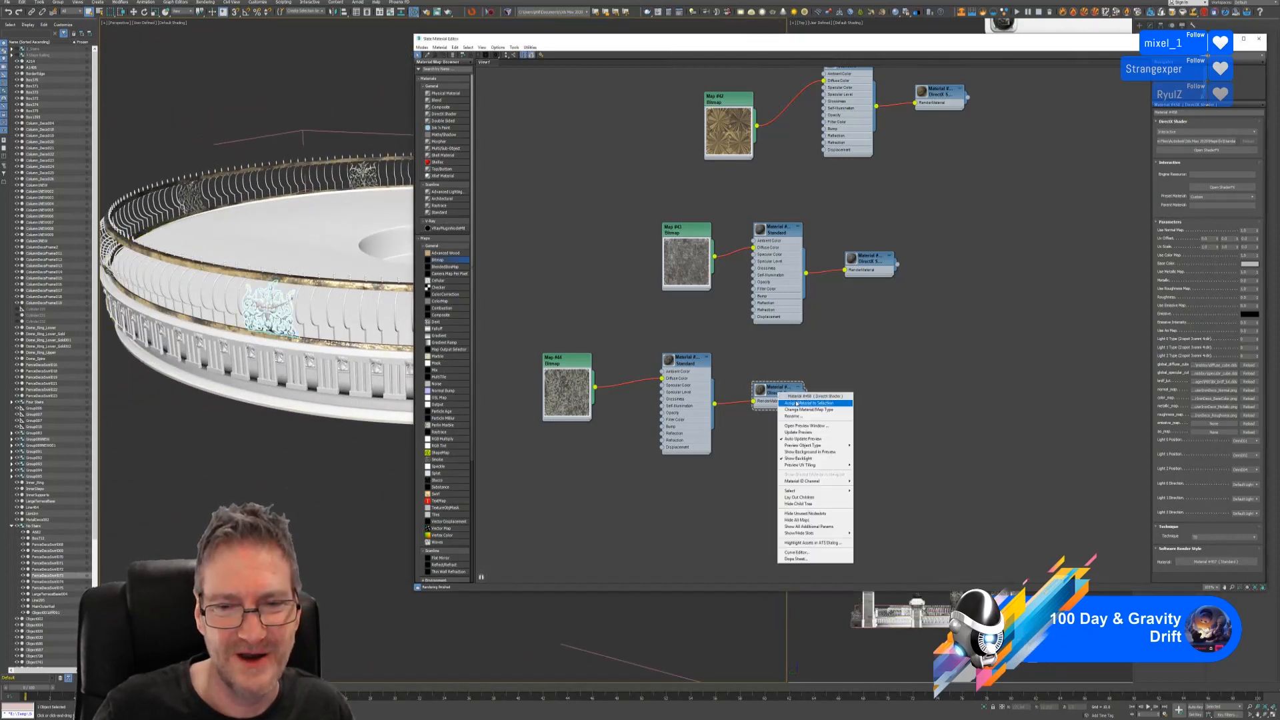
{"action": "left_click", "coordinate": [800, 401]}
Close the group of the finished round platform.
{"action": "middle_click_drag", "start_coordinate": [208, 436], "coordinate": [309, 465]}
{"action": "middle_click_drag", "start_coordinate": [136, 433], "coordinate": [329, 347], "text": "alt"}
{"action": "scroll", "coordinate": [329, 346], "scroll_direction": "down", "scroll_amount": 3}
{"action": "scroll", "coordinate": [287, 386], "scroll_direction": "down", "scroll_amount": 4}
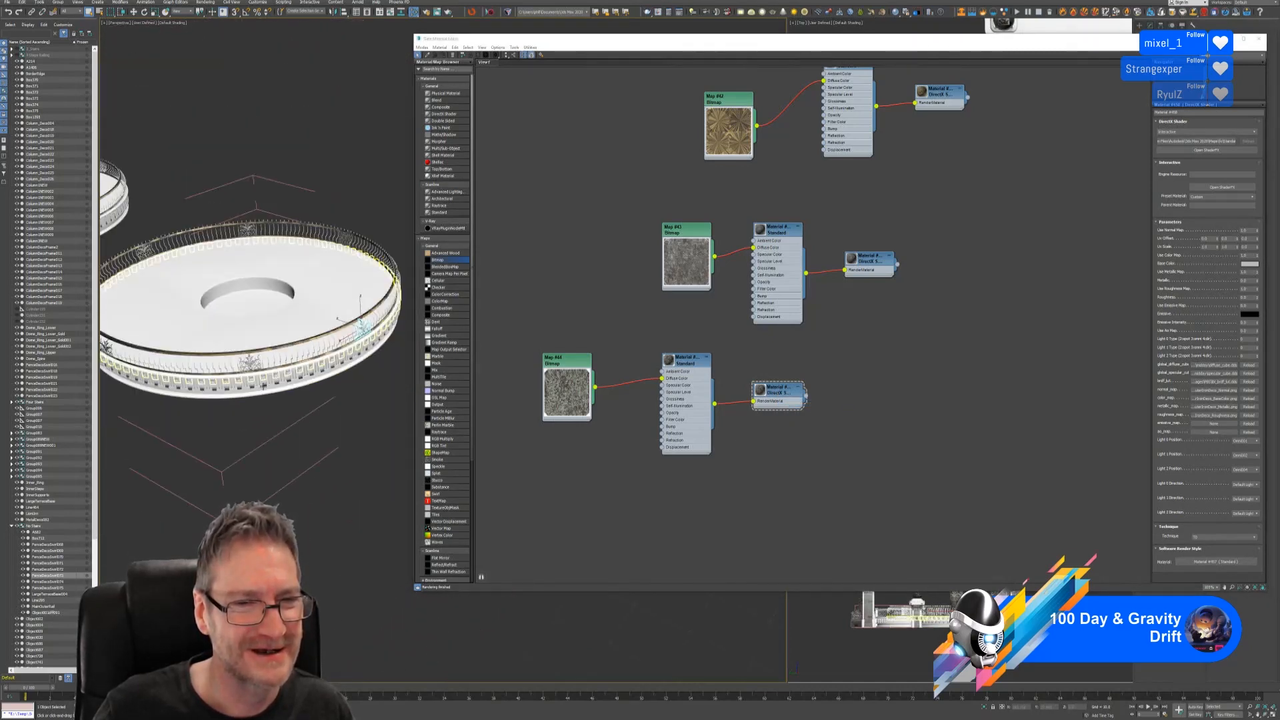
{"action": "left_click", "coordinate": [60, 4]}
{"action": "left_click", "coordinate": [65, 48]}
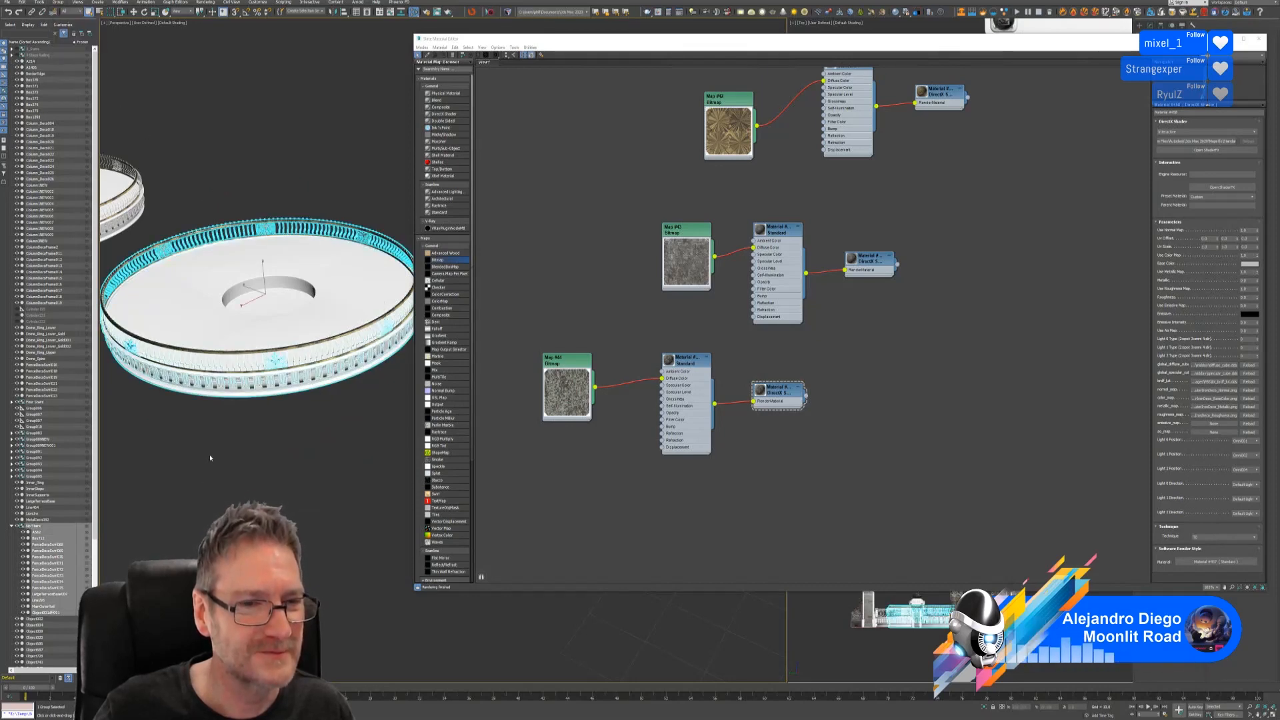
Select the neighbouring round platform whose swirl panels are still untextured and open its group.
{"action": "middle_click_drag", "start_coordinate": [210, 458], "coordinate": [334, 462]}
{"action": "middle_click_drag", "start_coordinate": [262, 371], "coordinate": [331, 414]}
{"action": "scroll", "coordinate": [239, 314], "scroll_direction": "up", "scroll_amount": 4}
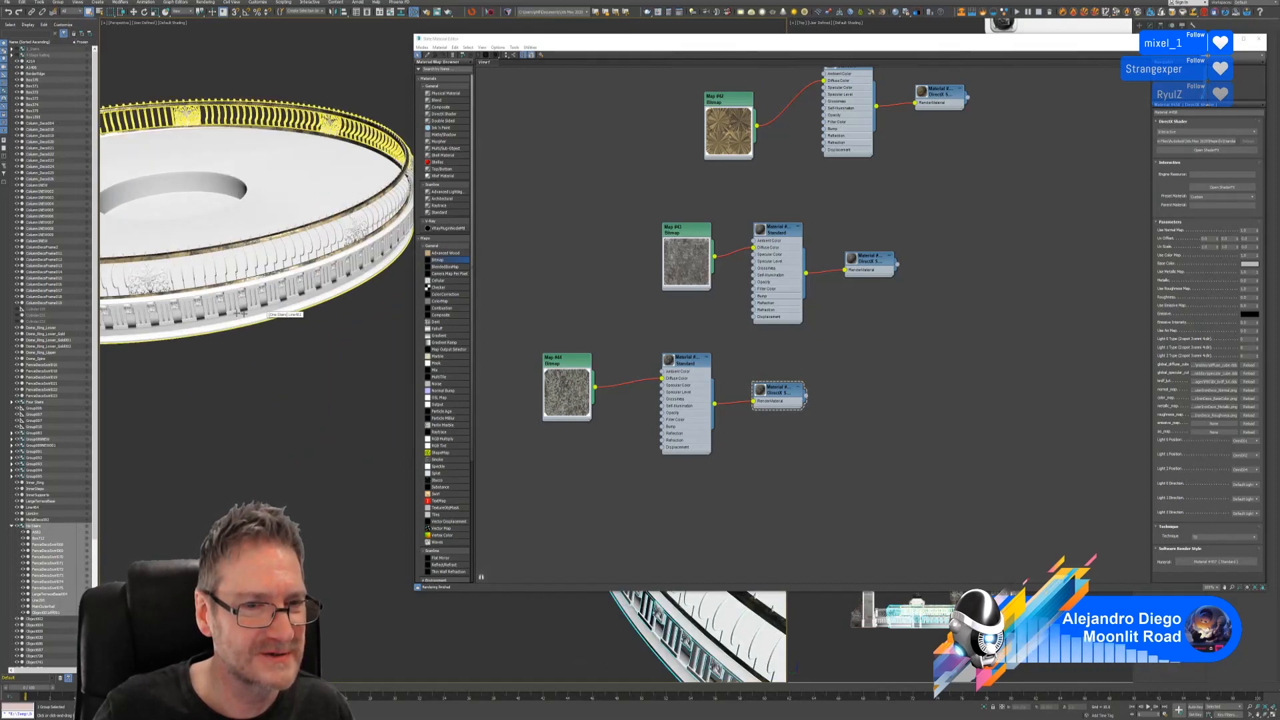
{"action": "left_click", "coordinate": [243, 313]}
{"action": "left_click", "coordinate": [58, 3]}
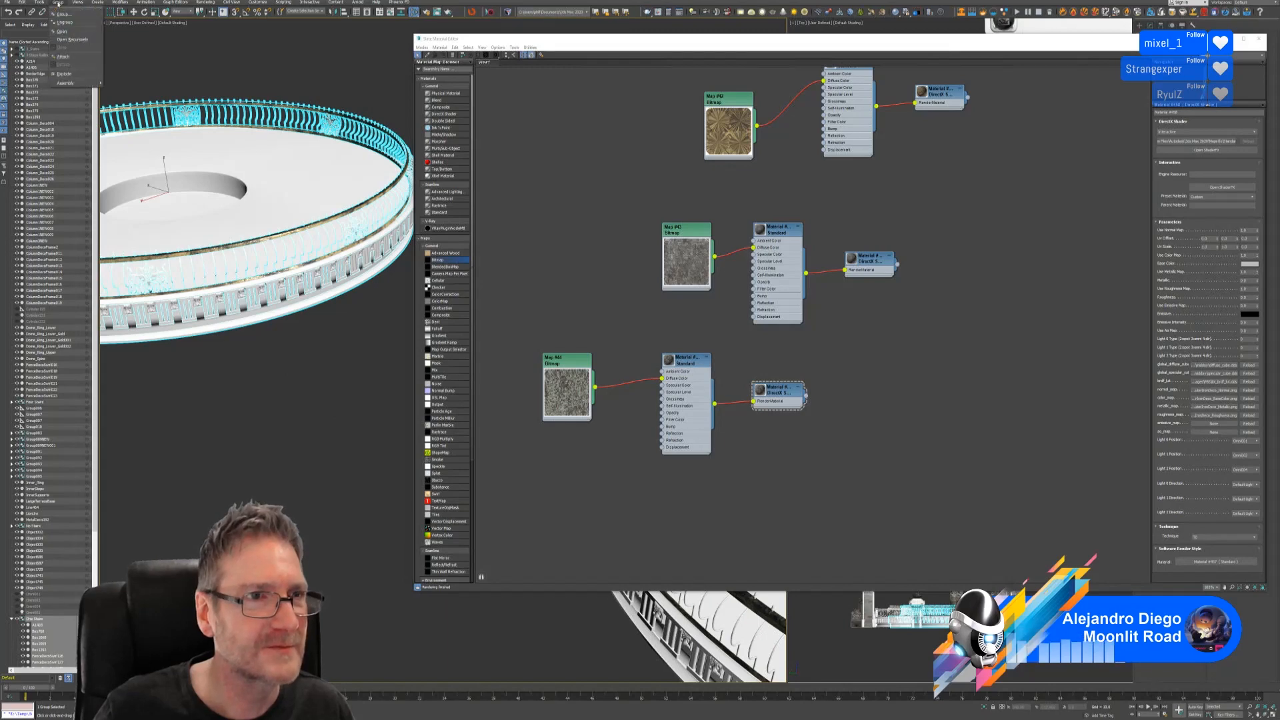
{"action": "left_click", "coordinate": [62, 31]}
Assign the fence DirectX material to the front swirl panel of the newly opened platform group.
{"action": "scroll", "coordinate": [235, 312], "scroll_direction": "up", "scroll_amount": 4}
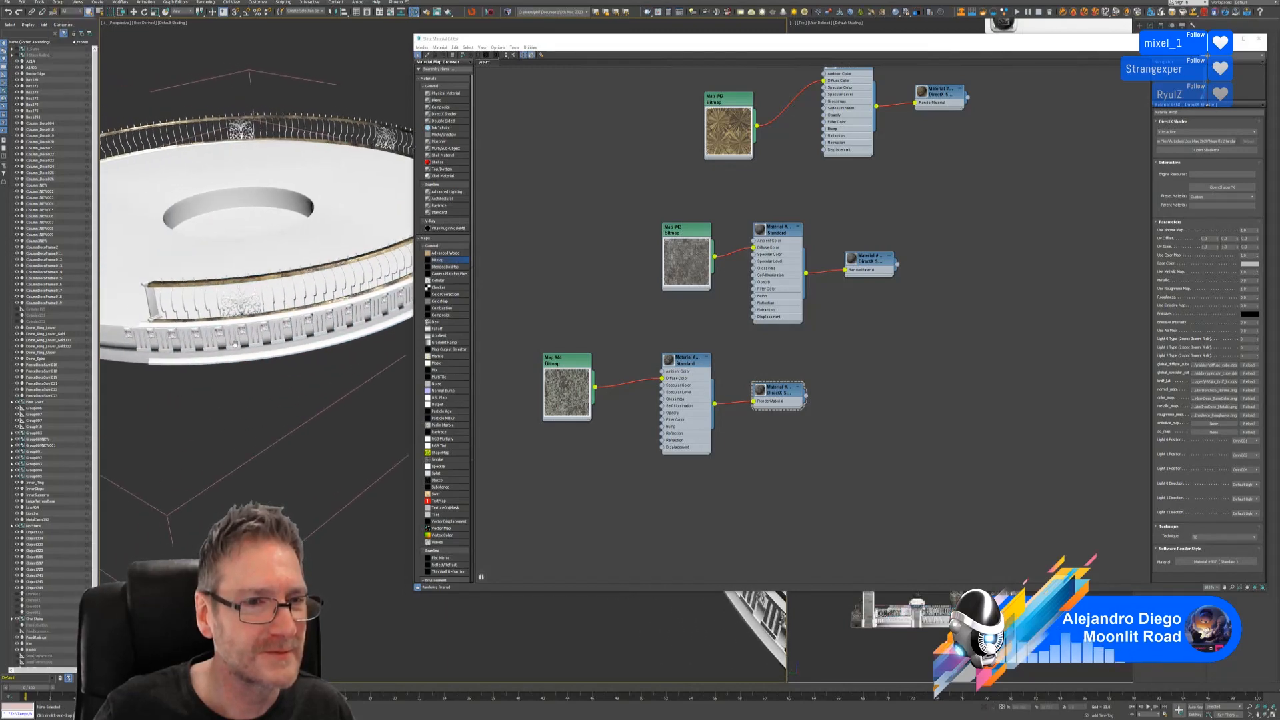
{"action": "left_click", "coordinate": [239, 301]}
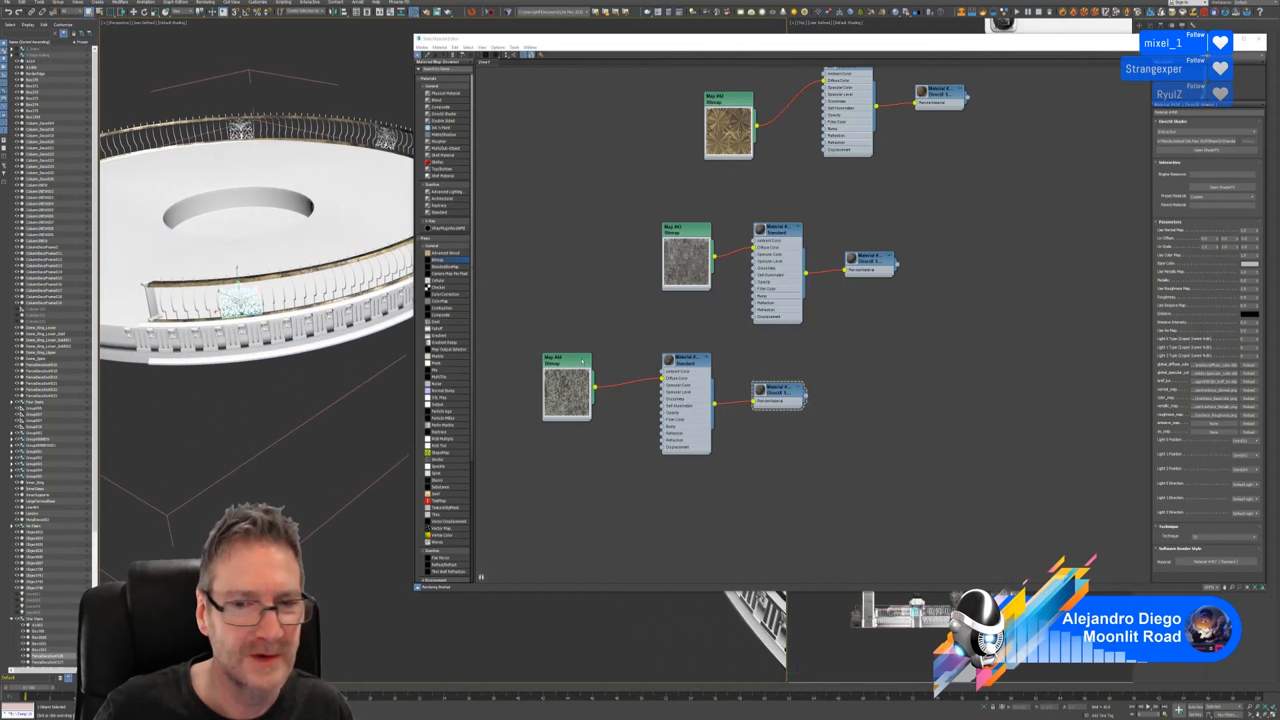
{"action": "right_click", "coordinate": [779, 394]}
{"action": "left_click", "coordinate": [801, 400]}
Assign the fence DirectX material to the next untextured swirl panel along the opened platform's railing.
{"action": "middle_click_drag", "start_coordinate": [353, 381], "coordinate": [193, 345], "text": "alt"}
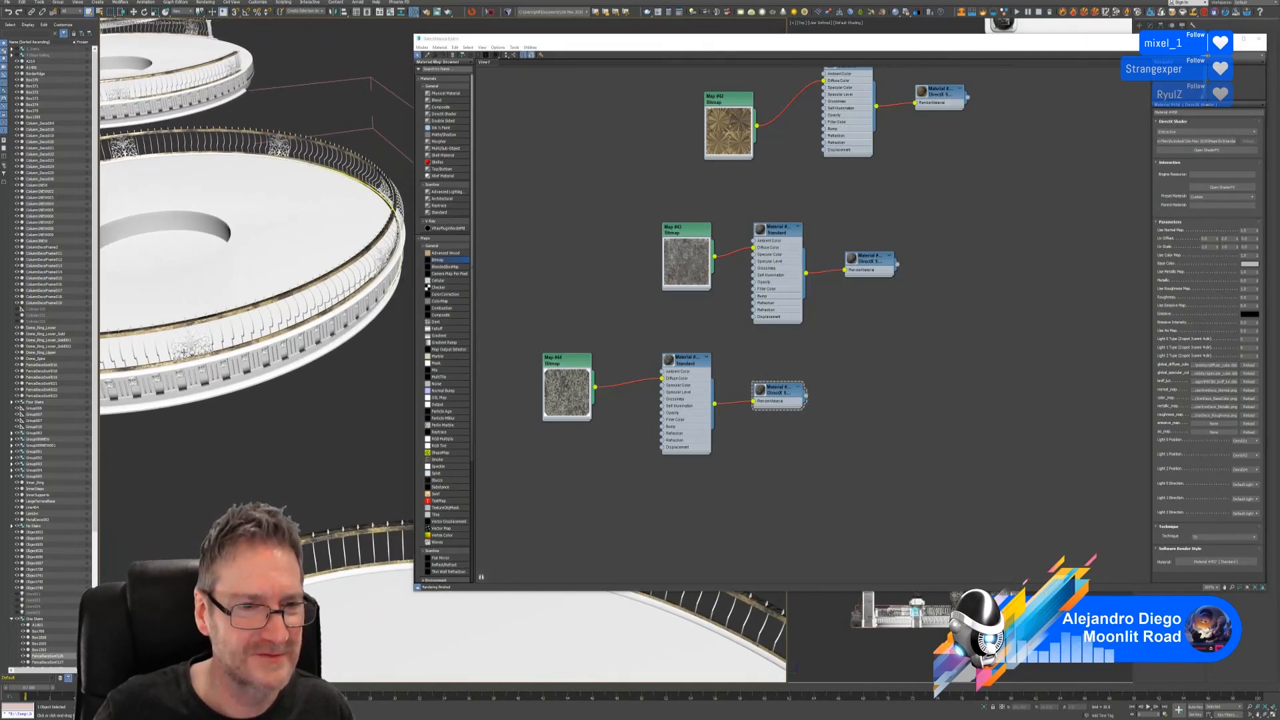
{"action": "left_click", "coordinate": [192, 344]}
{"action": "right_click", "coordinate": [787, 389]}
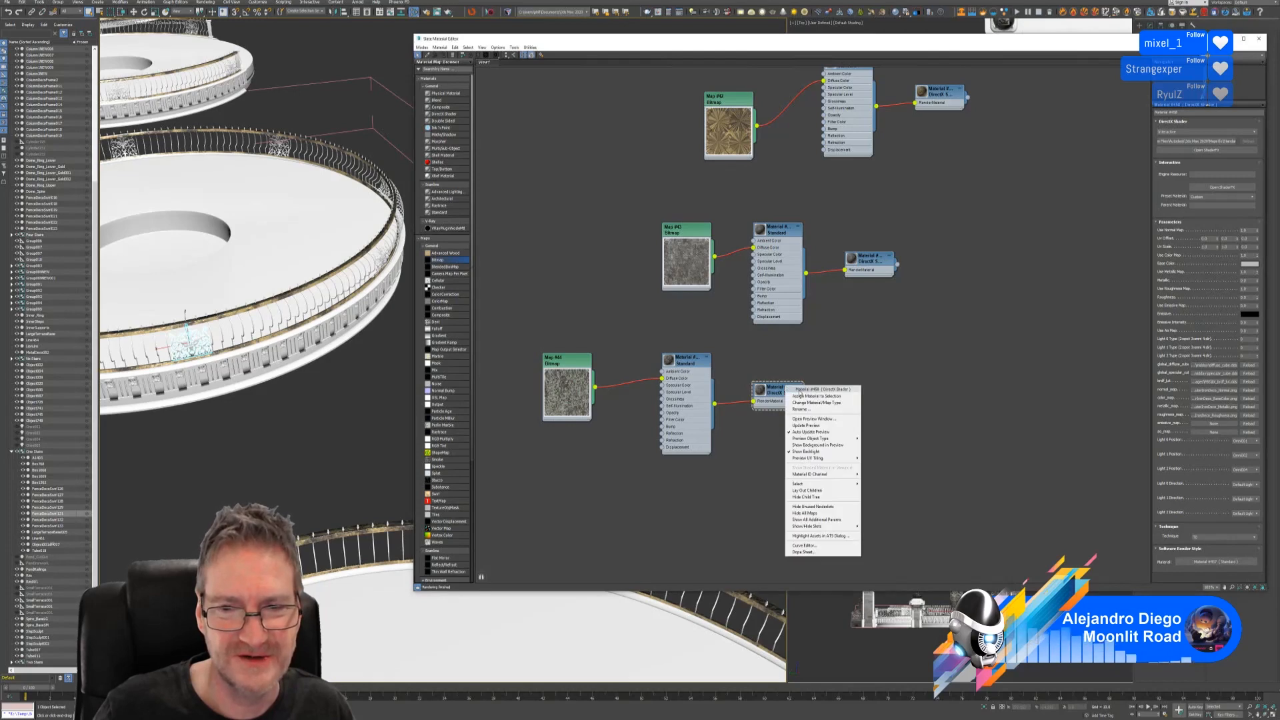
{"action": "left_click", "coordinate": [805, 398]}
{"action": "middle_click_drag", "start_coordinate": [310, 413], "coordinate": [66, 423], "text": "alt"}
{"action": "left_click", "coordinate": [206, 344], "text": "ctrl"}
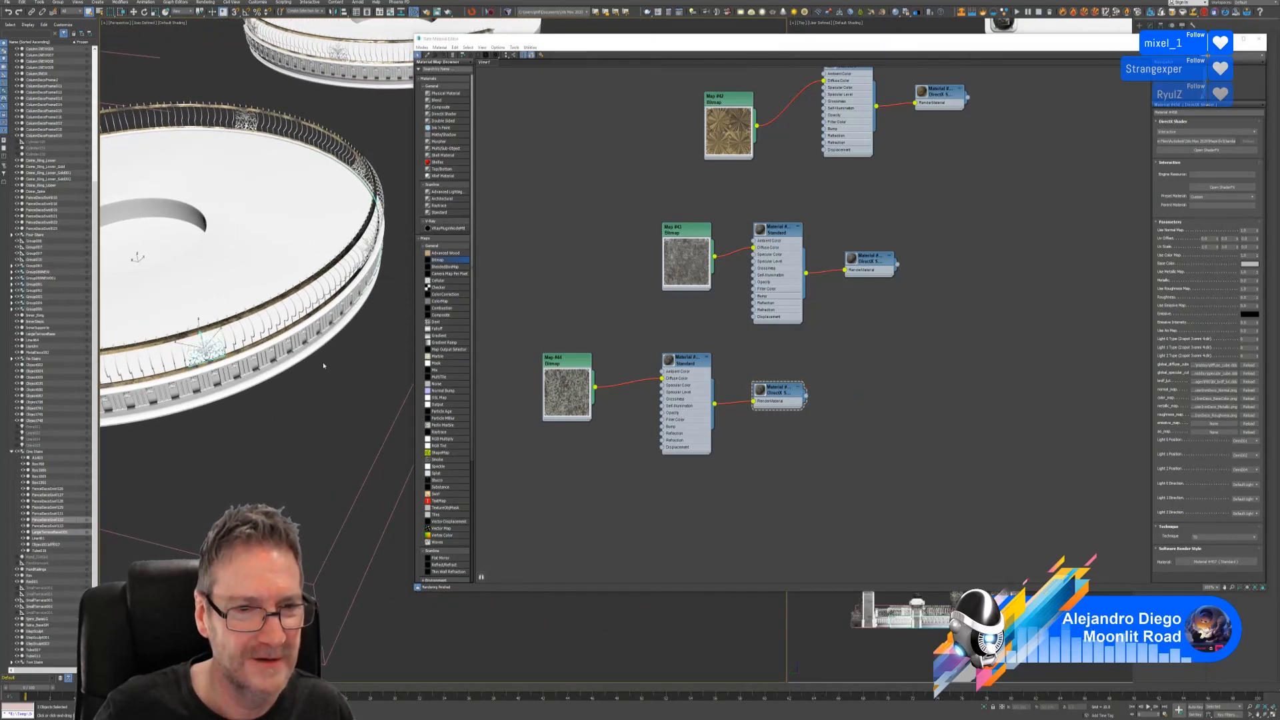
{"action": "right_click", "coordinate": [775, 393]}
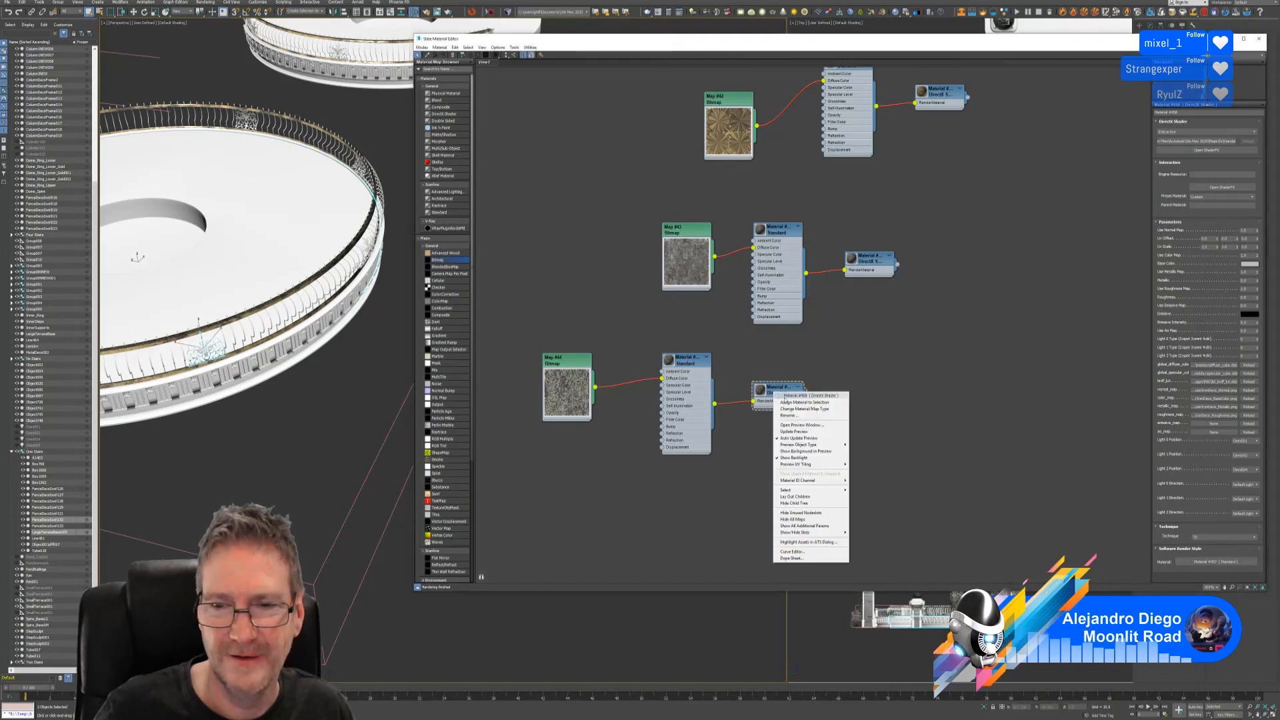
{"action": "left_click", "coordinate": [800, 402]}
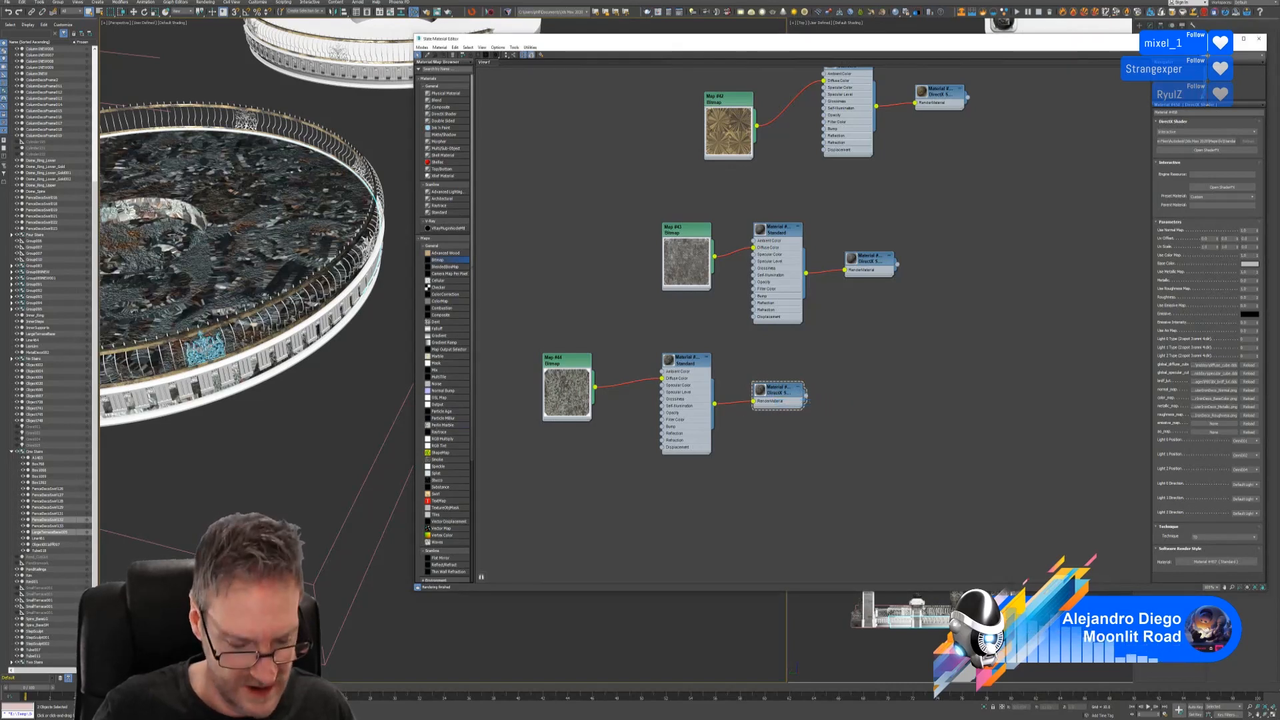
{"action": "key", "text": "ctrl+z"}
{"action": "left_click", "coordinate": [287, 431]}
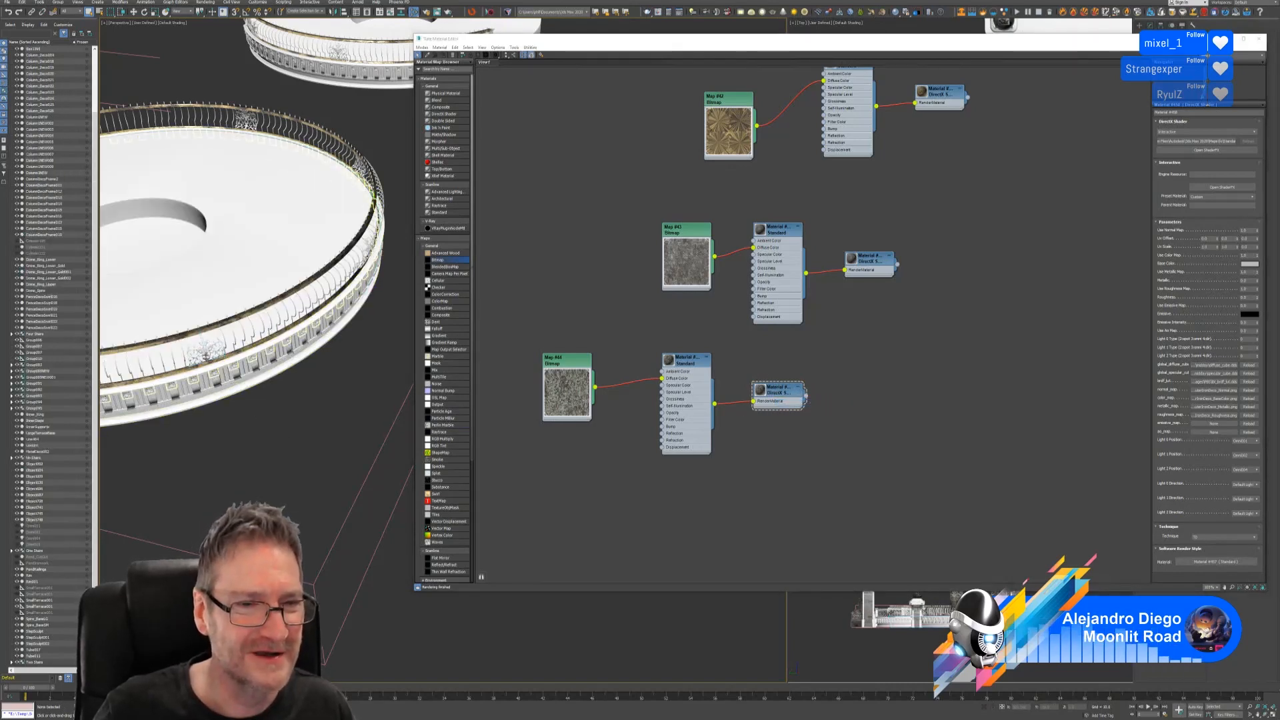
Assign the fence DirectX material individually to two more untextured swirl panels along the platform's curved railing, leaving the floor out of the selection.
{"action": "left_click", "coordinate": [209, 347]}
{"action": "right_click", "coordinate": [794, 396]}
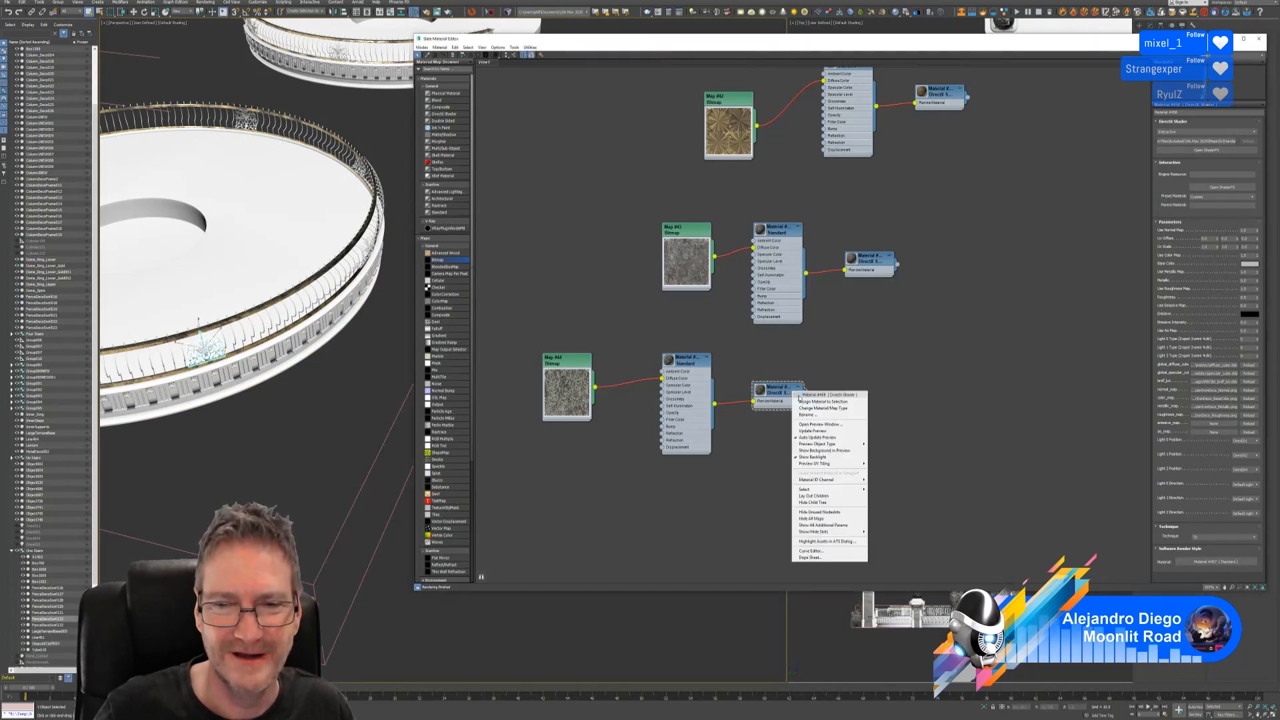
{"action": "left_click", "coordinate": [800, 402]}
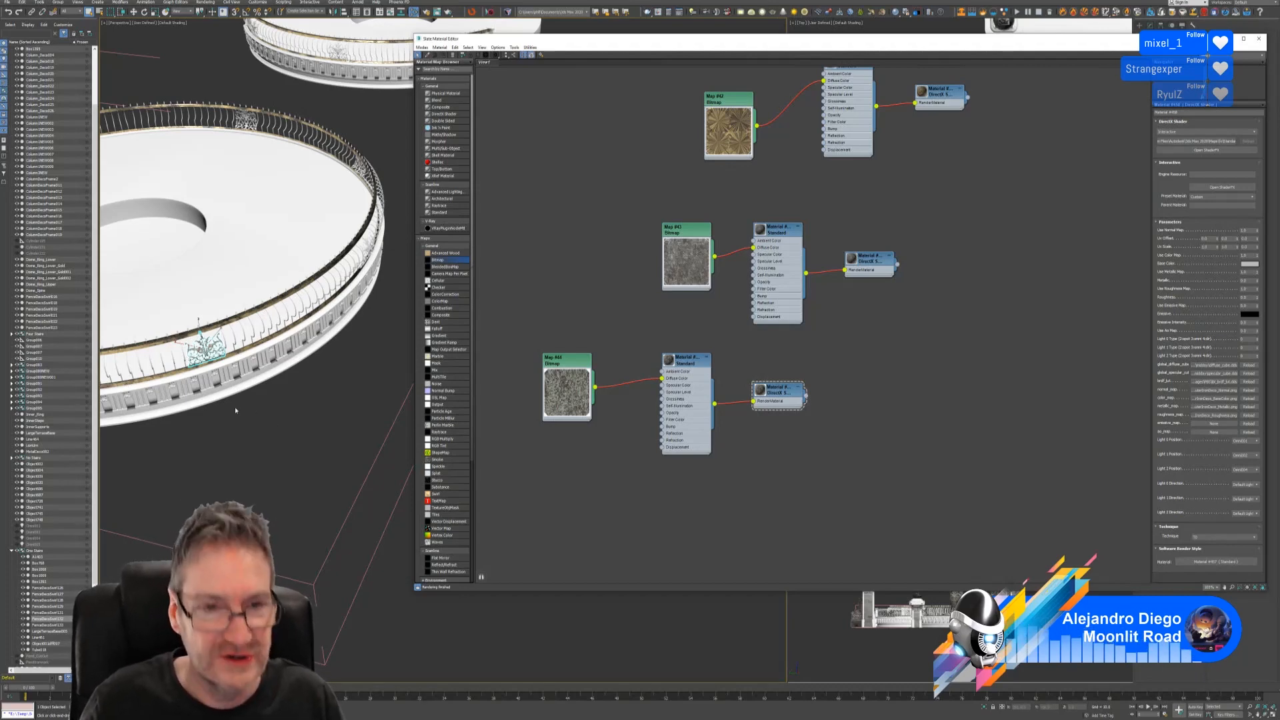
{"action": "middle_click_drag", "start_coordinate": [280, 393], "coordinate": [158, 410], "text": "alt"}
{"action": "scroll", "coordinate": [273, 336], "scroll_direction": "up", "scroll_amount": 2}
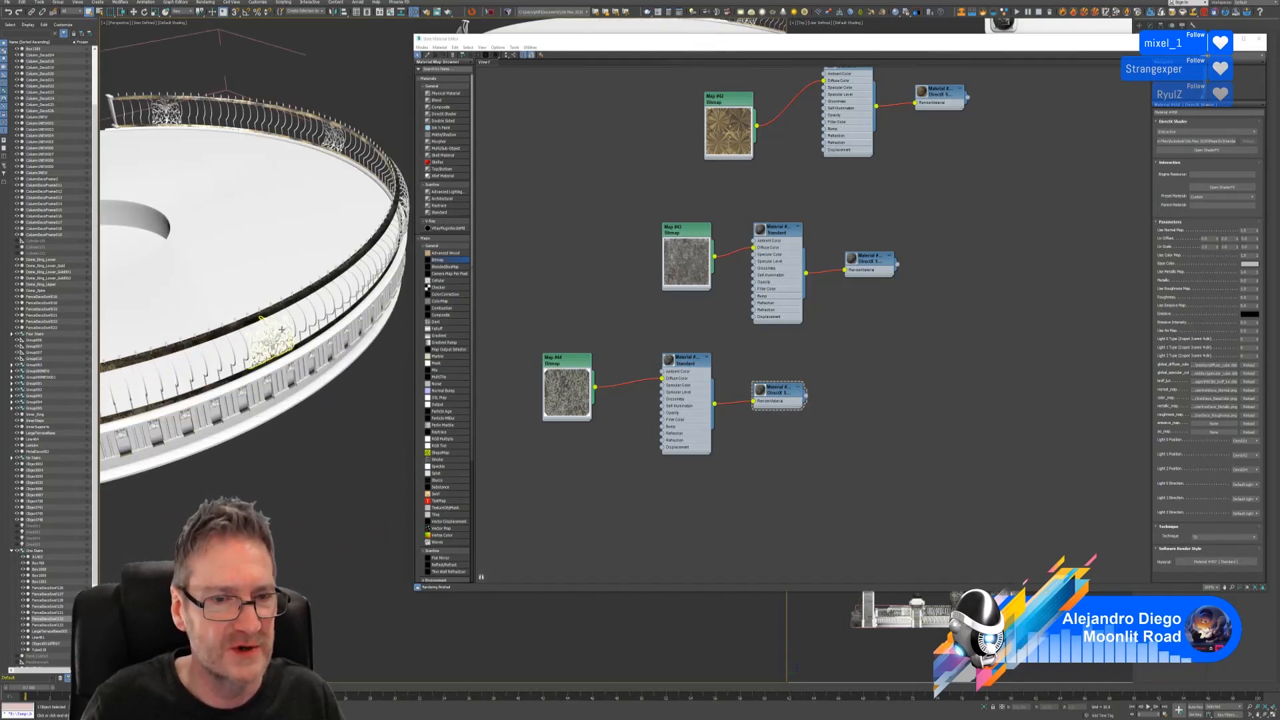
{"action": "left_click", "coordinate": [274, 337]}
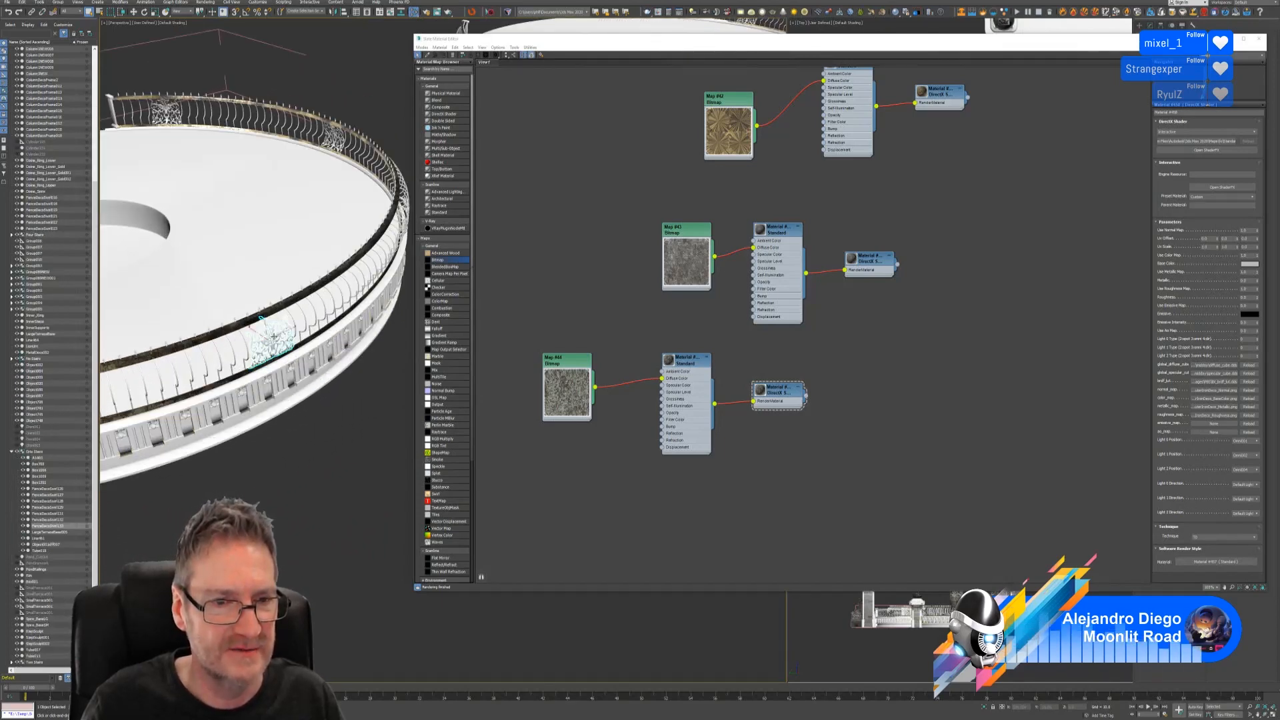
{"action": "right_click", "coordinate": [777, 387]}
{"action": "left_click", "coordinate": [797, 393]}
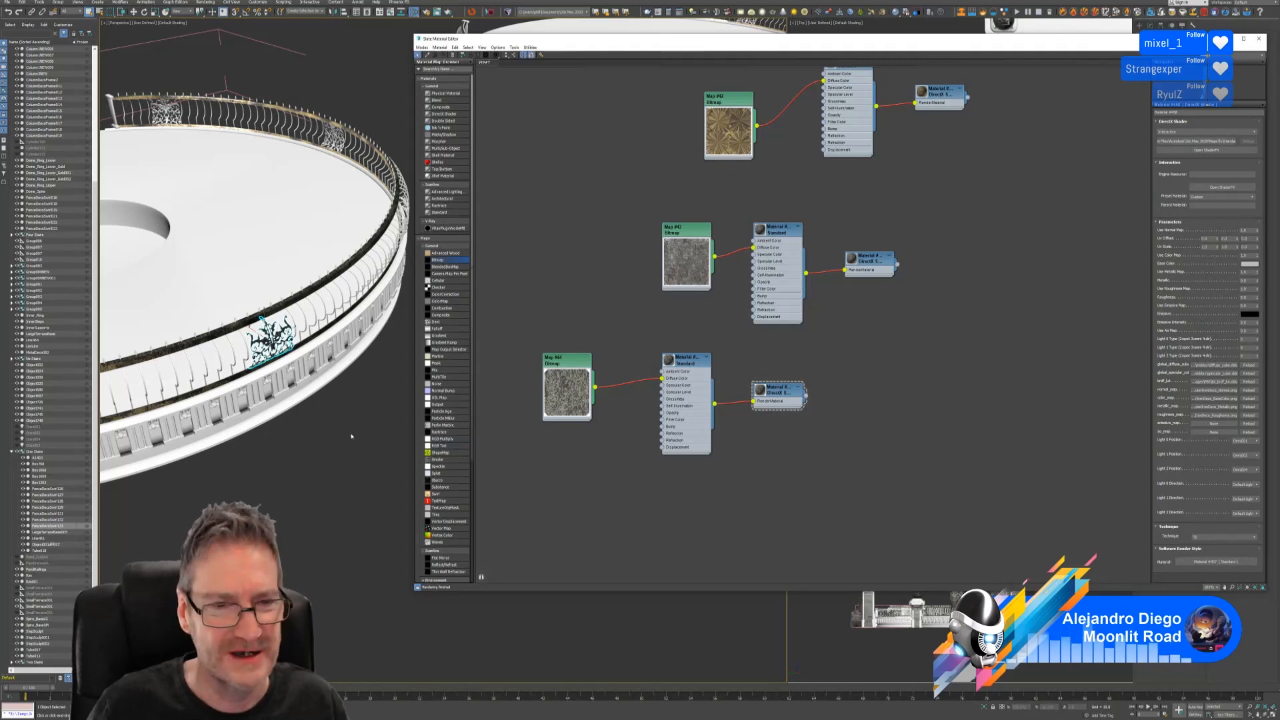
Continue around the same railing and assign the fence DirectX material to the following two untextured swirl panels.
{"action": "middle_click_drag", "start_coordinate": [351, 436], "coordinate": [73, 458], "text": "alt"}
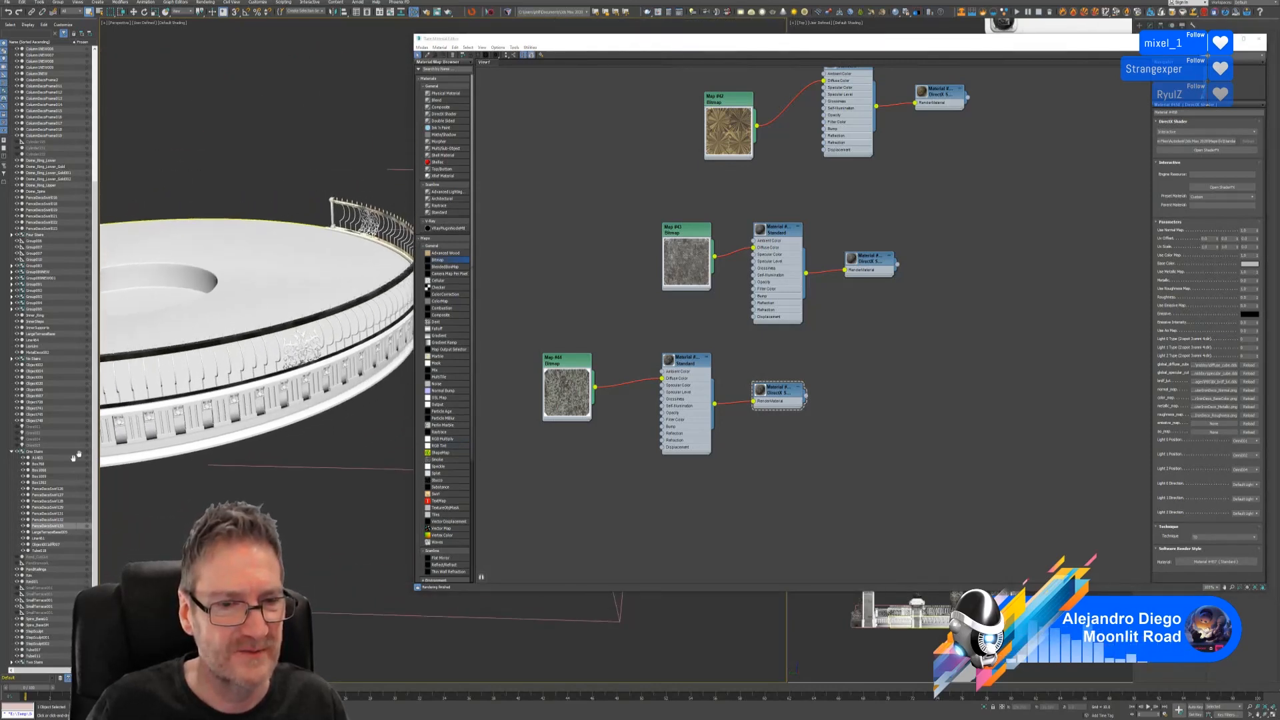
{"action": "left_click", "coordinate": [280, 366]}
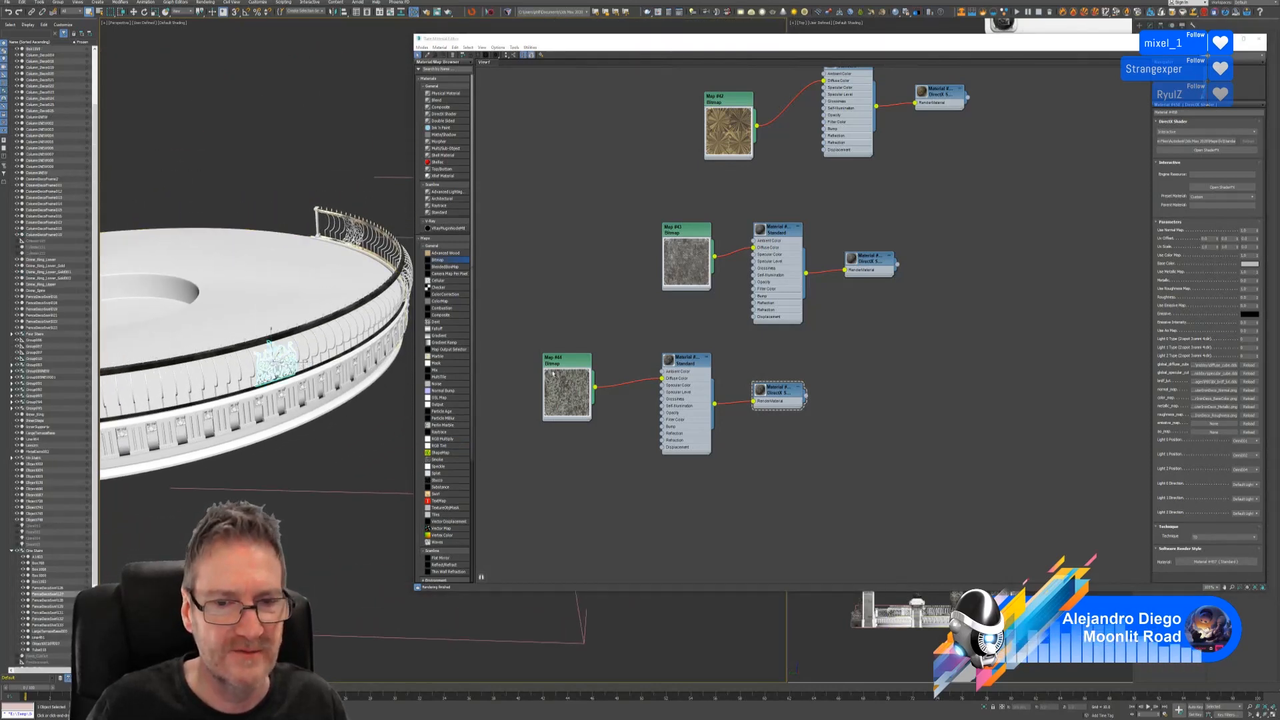
{"action": "right_click", "coordinate": [786, 394]}
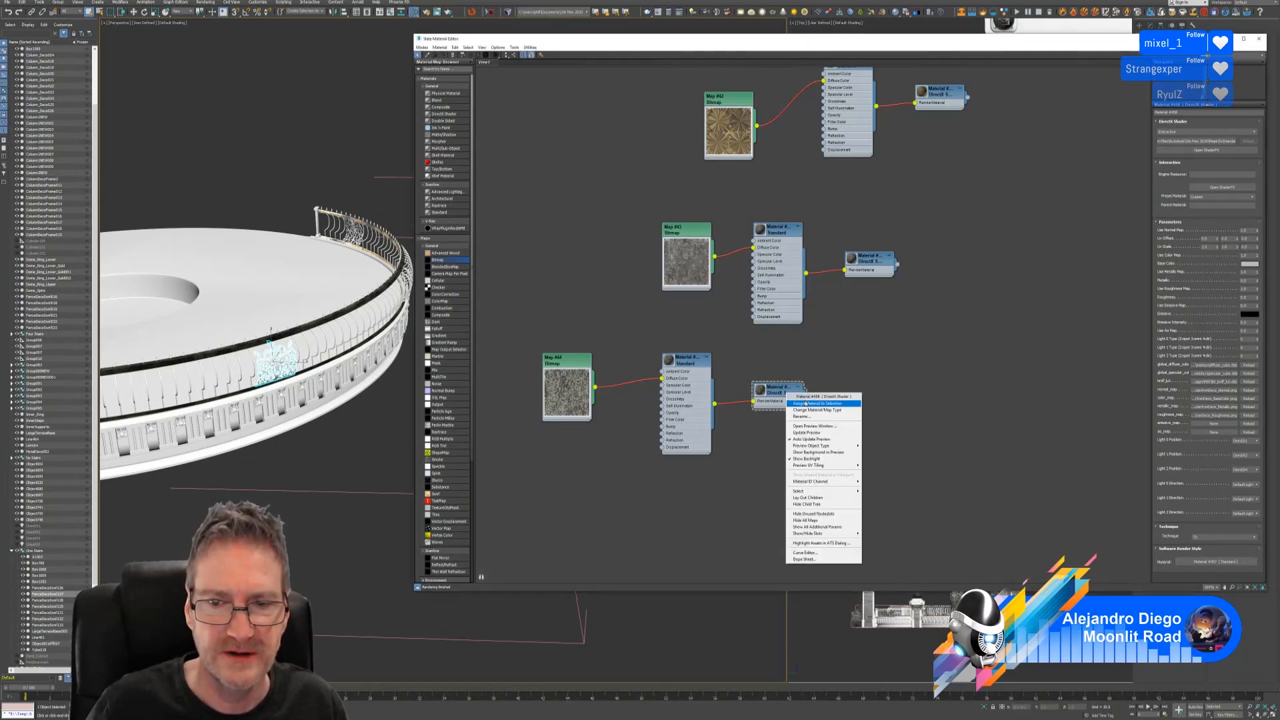
{"action": "left_click", "coordinate": [812, 403]}
{"action": "middle_click_drag", "start_coordinate": [319, 419], "coordinate": [95, 452]}
{"action": "scroll", "coordinate": [234, 382], "scroll_direction": "up", "scroll_amount": 3}
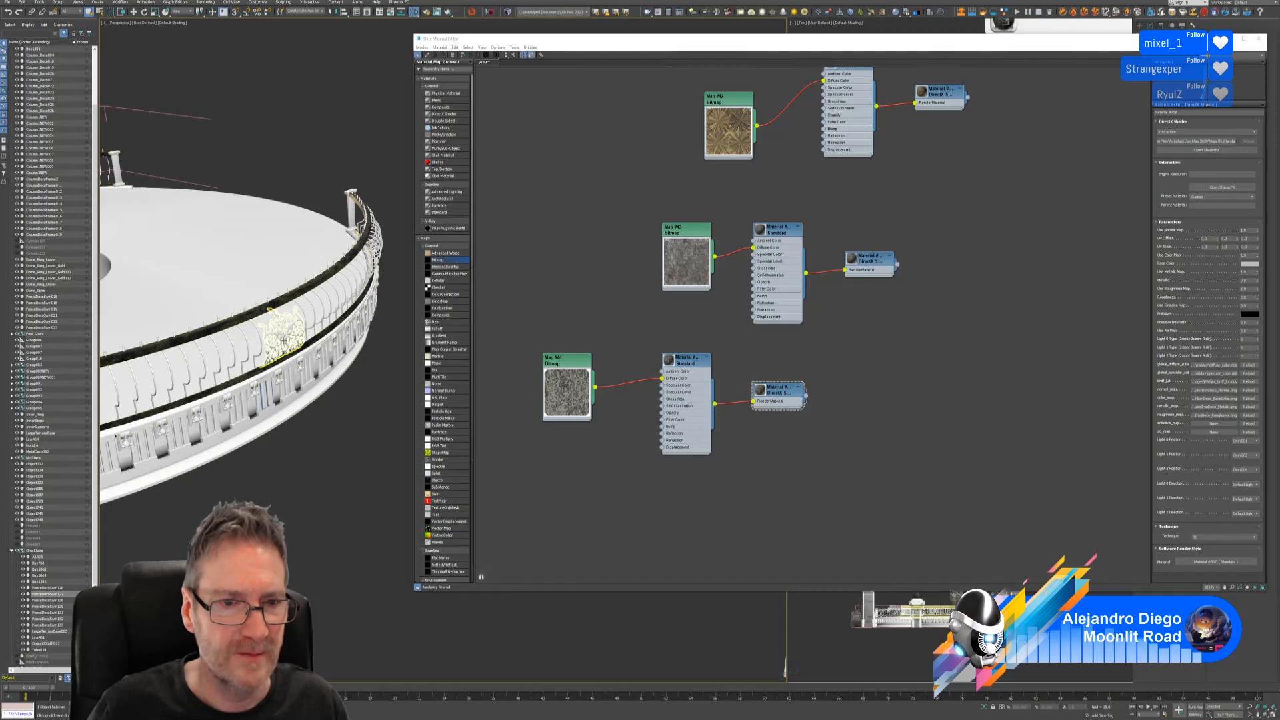
{"action": "left_click", "coordinate": [283, 339]}
{"action": "right_click", "coordinate": [789, 389]}
{"action": "left_click", "coordinate": [825, 398]}
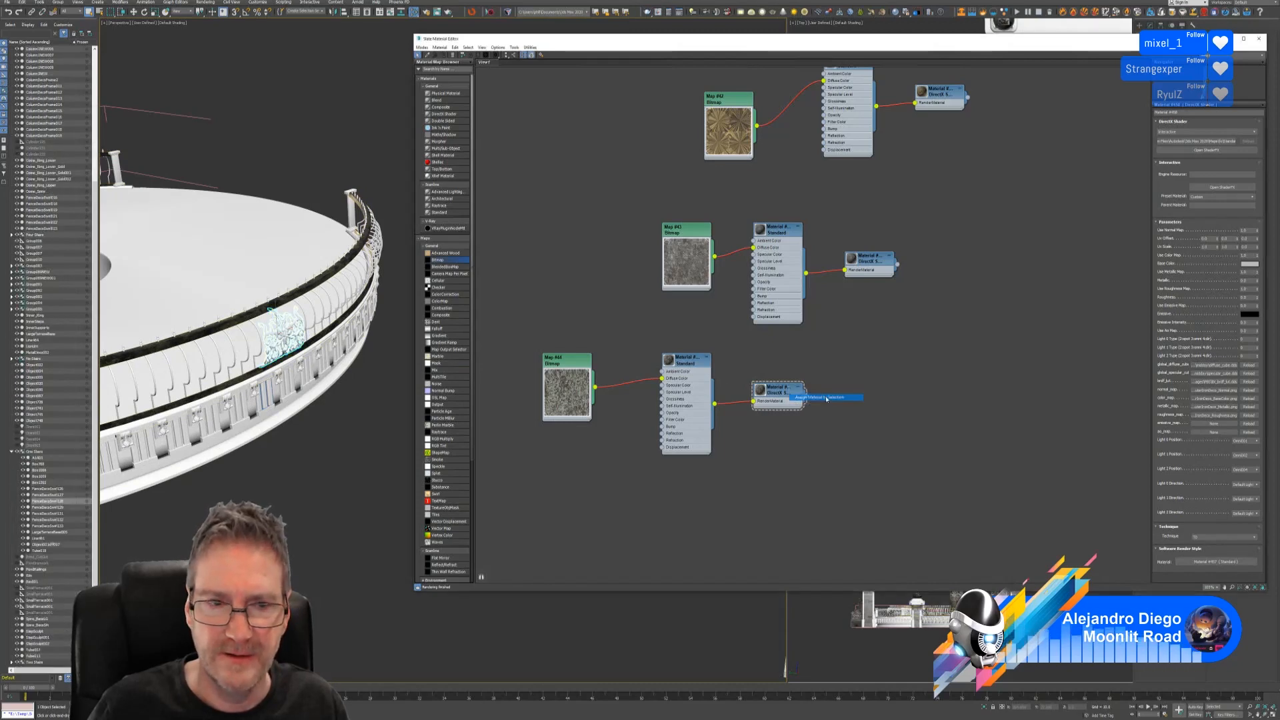
Assign the fence DirectX material to the remaining swirl panel near the open end of the platform's railing.
{"action": "middle_click_drag", "start_coordinate": [276, 392], "coordinate": [162, 405]}
{"action": "scroll", "coordinate": [133, 420], "scroll_direction": "down", "scroll_amount": 6}
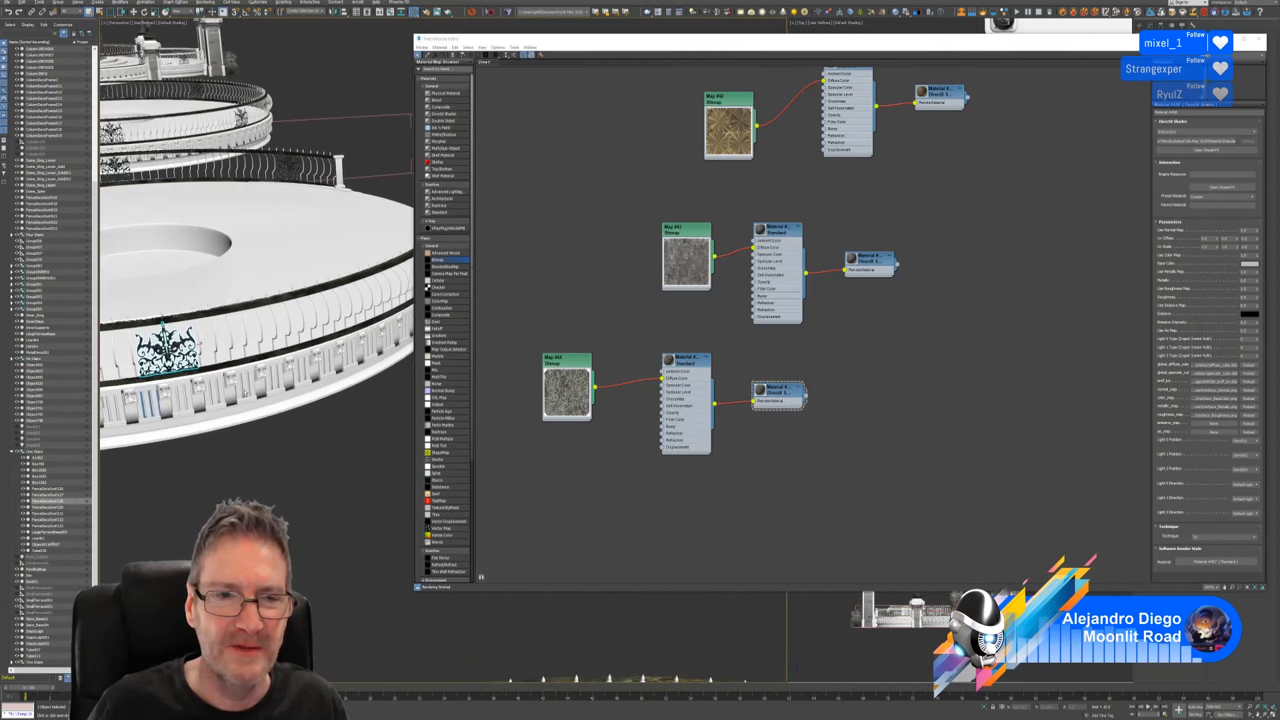
{"action": "scroll", "coordinate": [308, 301], "scroll_direction": "up", "scroll_amount": 4}
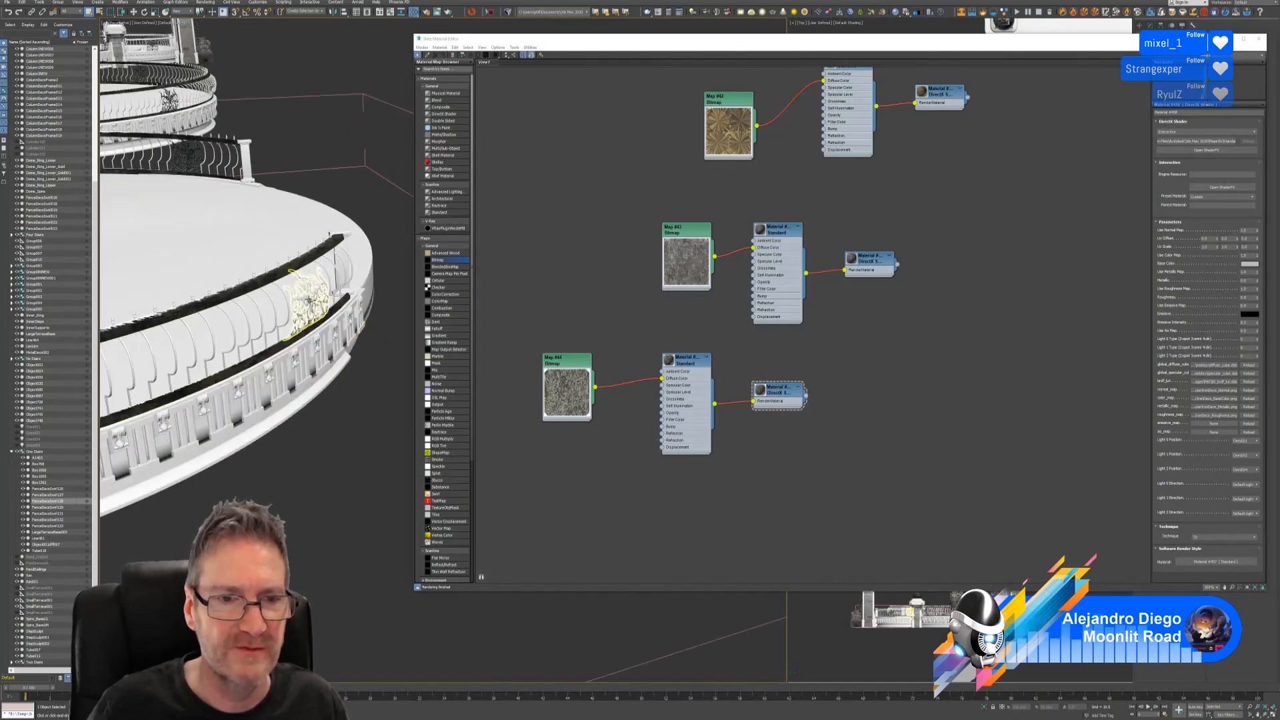
{"action": "left_click", "coordinate": [304, 296]}
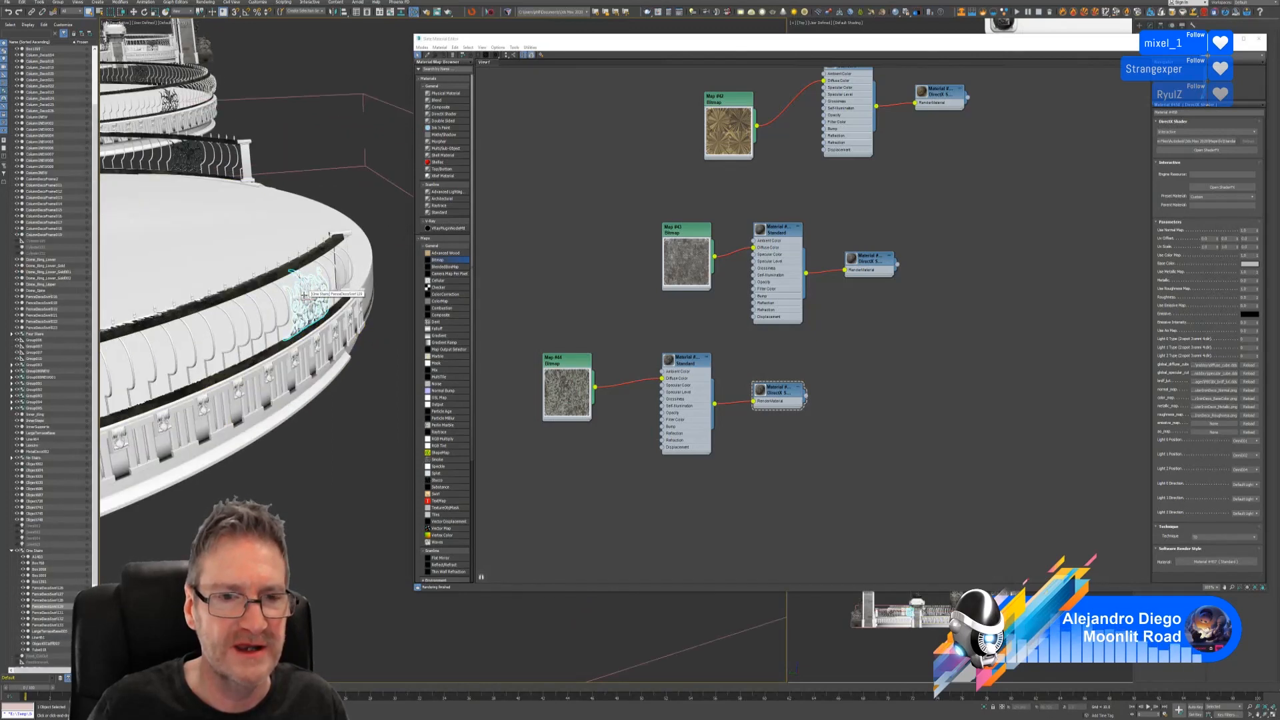
{"action": "right_click", "coordinate": [782, 394]}
{"action": "left_click", "coordinate": [813, 402]}
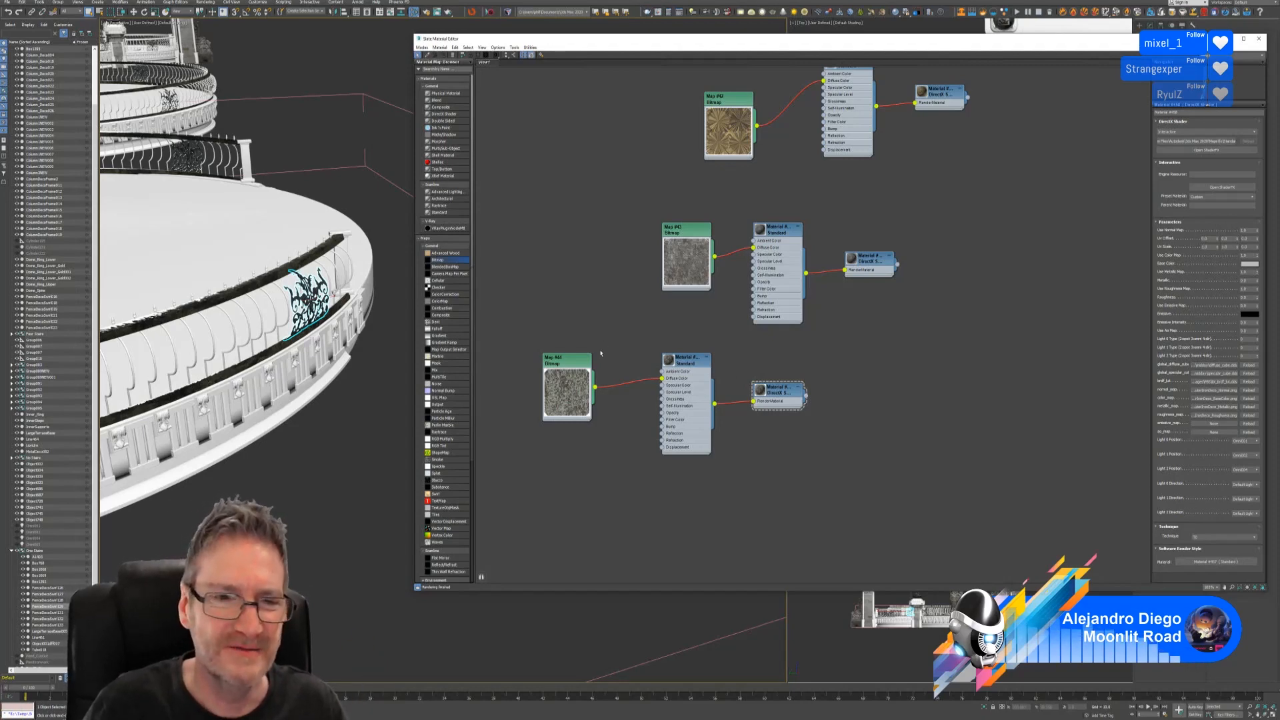
Close the group of the platform whose swirl panels are all textured.
{"action": "scroll", "coordinate": [266, 204], "scroll_direction": "down", "scroll_amount": 6}
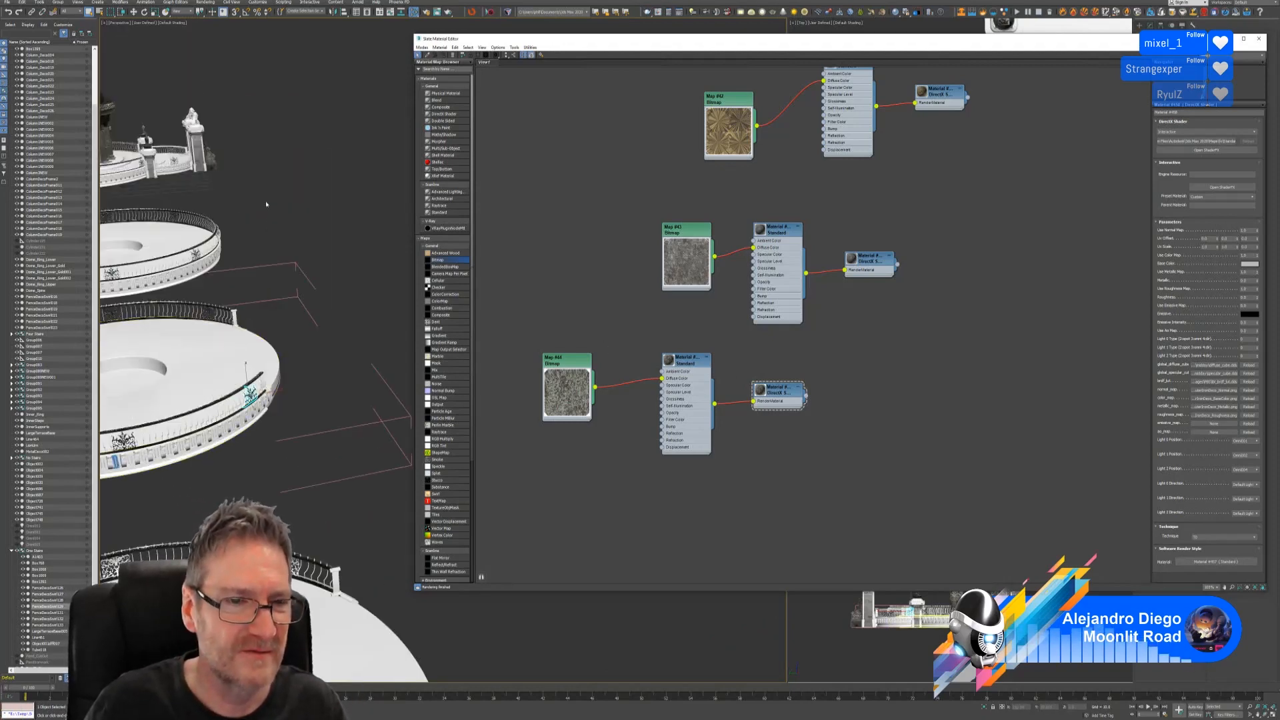
{"action": "scroll", "coordinate": [349, 164], "scroll_direction": "up", "scroll_amount": 3}
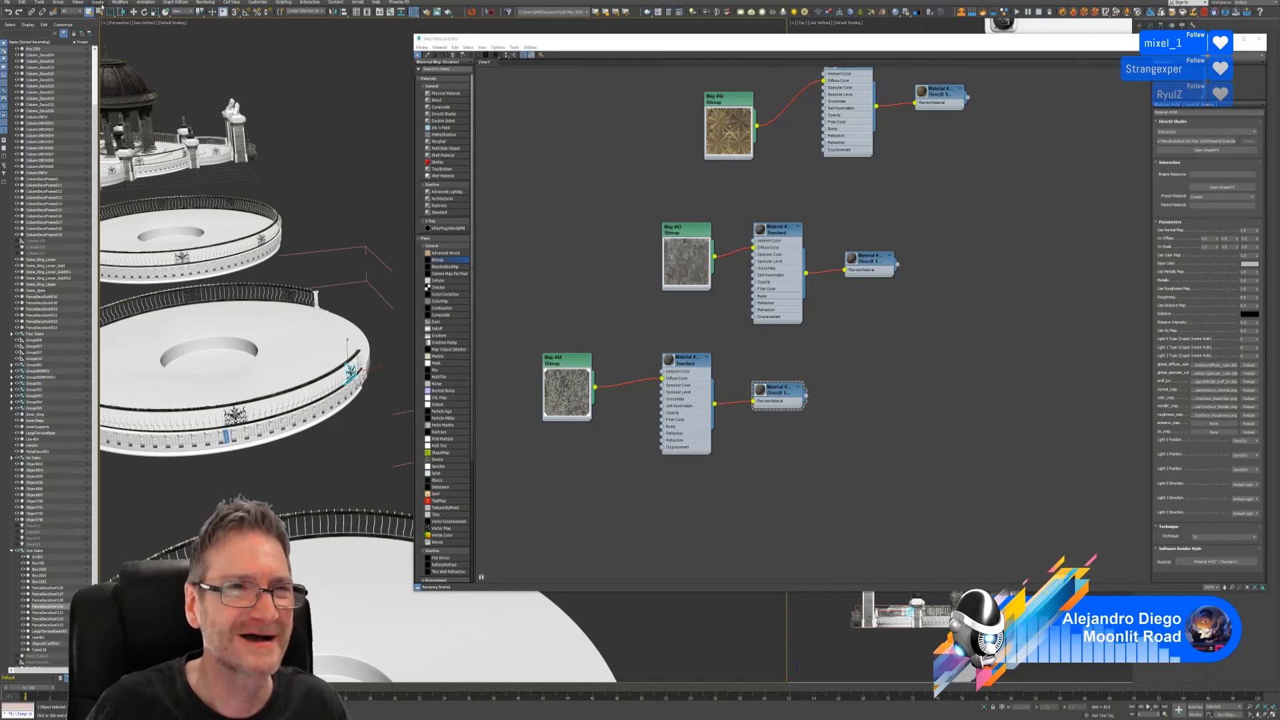
{"action": "left_click", "coordinate": [58, 3]}
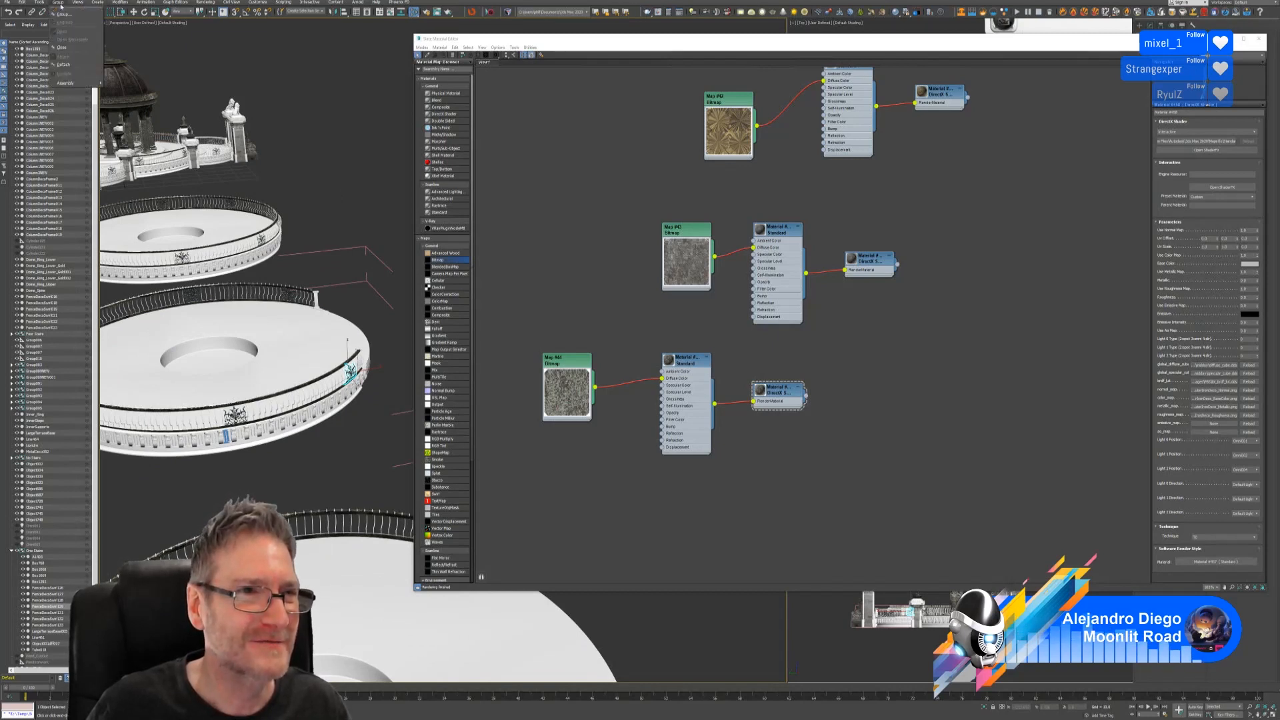
{"action": "left_click", "coordinate": [67, 47]}
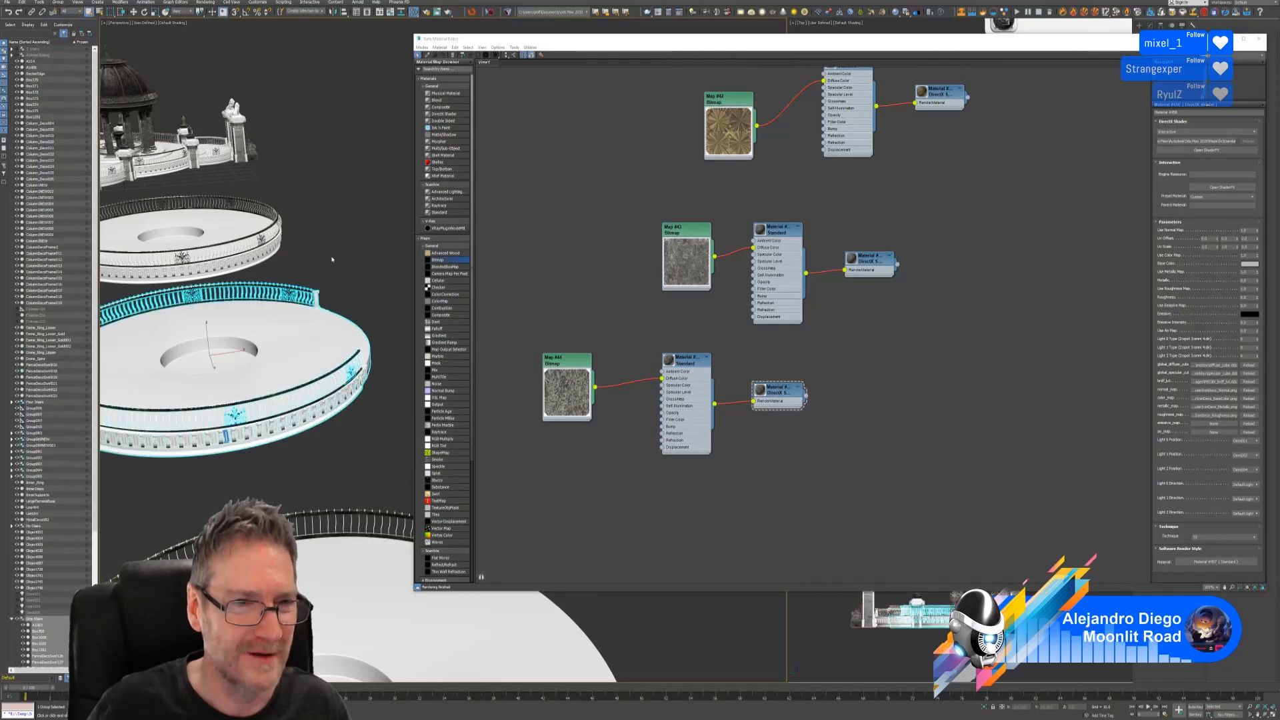
Select the next round platform with untextured swirl panels, the one nearest the viewer, and open its group.
{"action": "middle_click_drag", "start_coordinate": [331, 259], "coordinate": [321, 220], "text": "alt"}
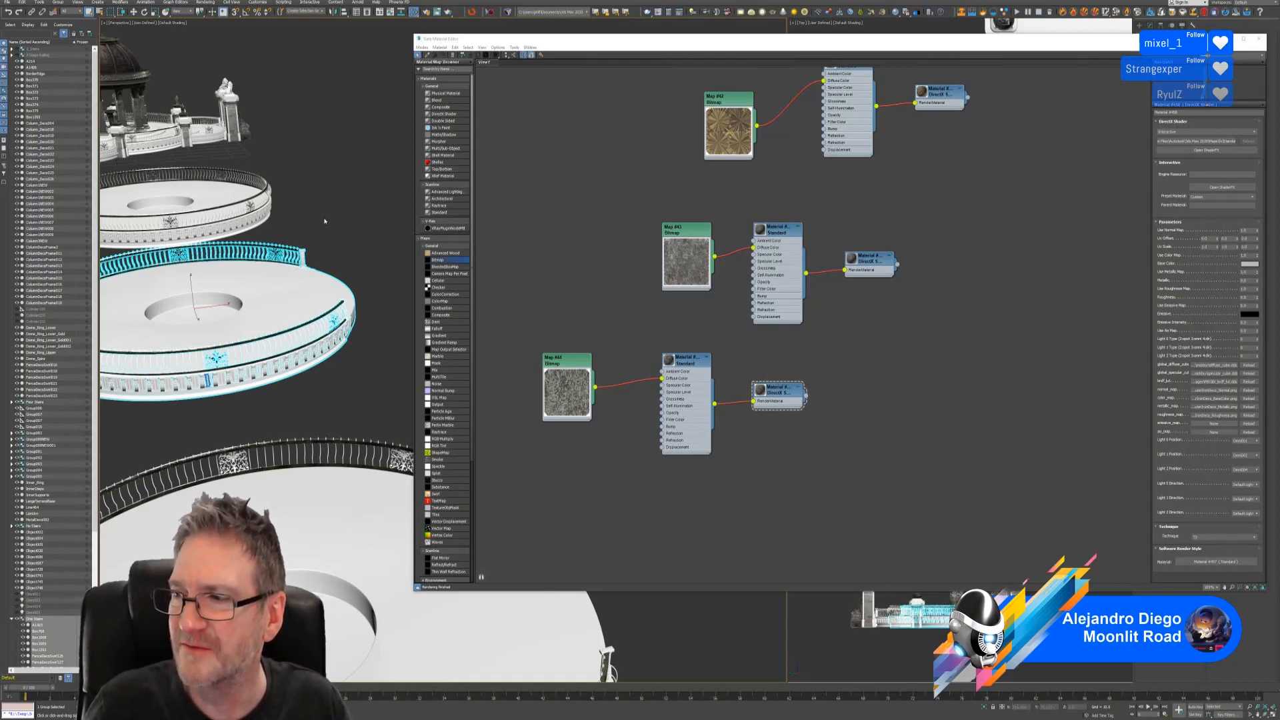
{"action": "middle_click_drag", "start_coordinate": [292, 460], "coordinate": [268, 326]}
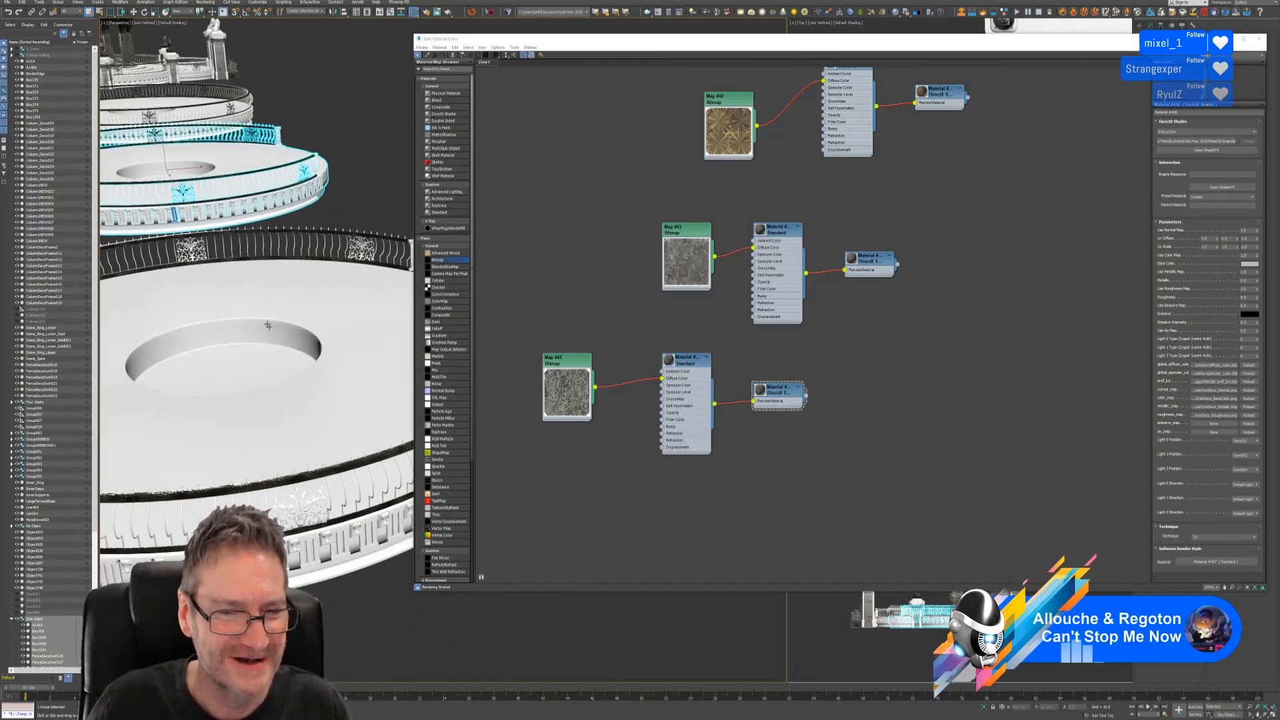
{"action": "left_click", "coordinate": [299, 507]}
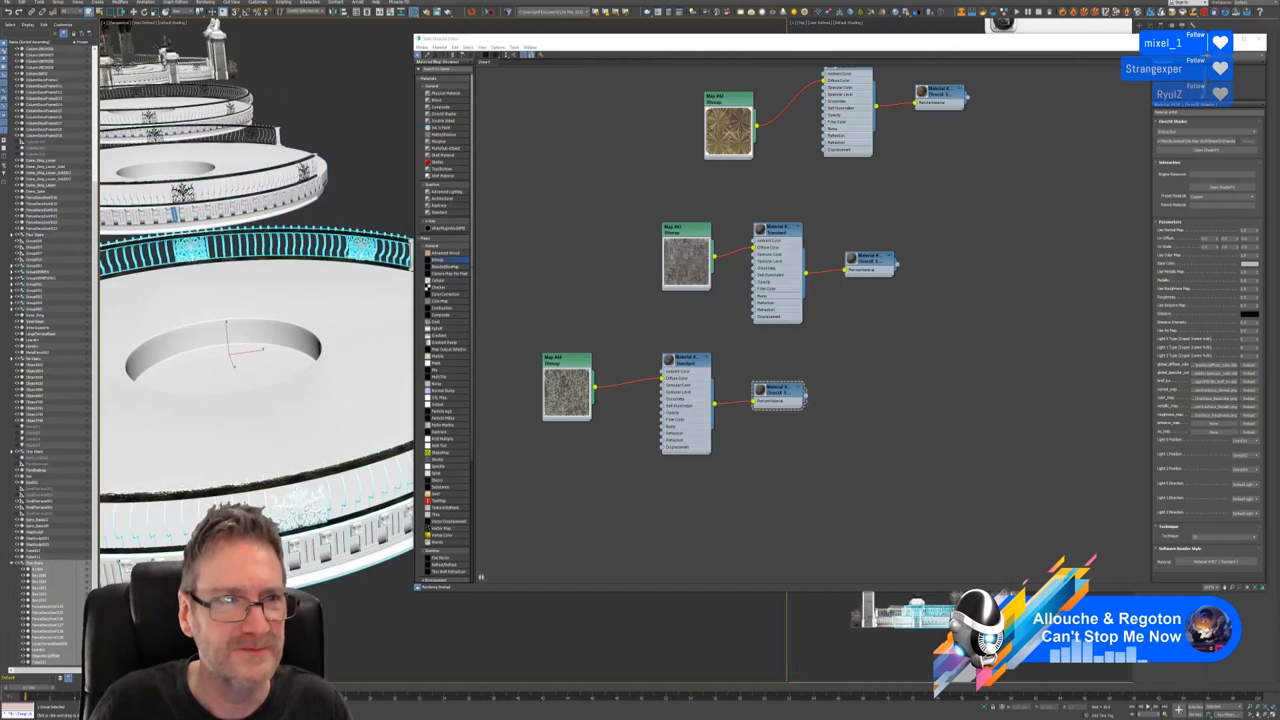
{"action": "left_click", "coordinate": [58, 3]}
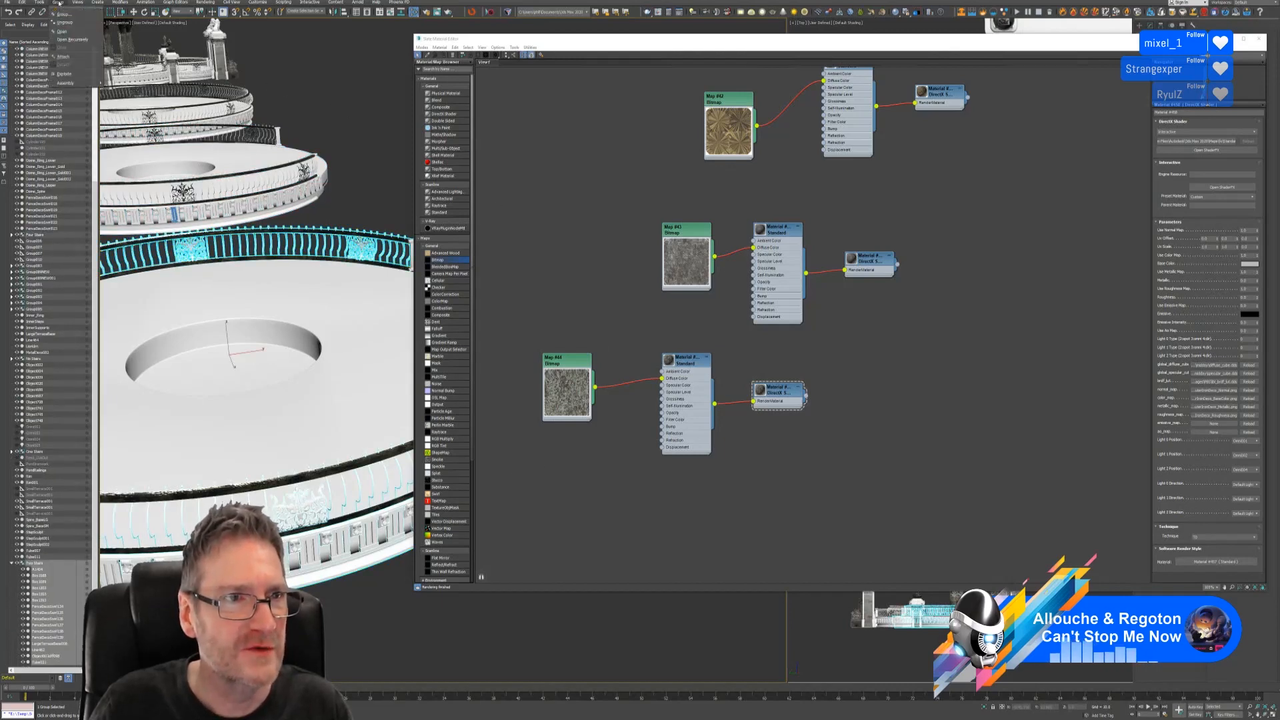
{"action": "left_click", "coordinate": [67, 31]}
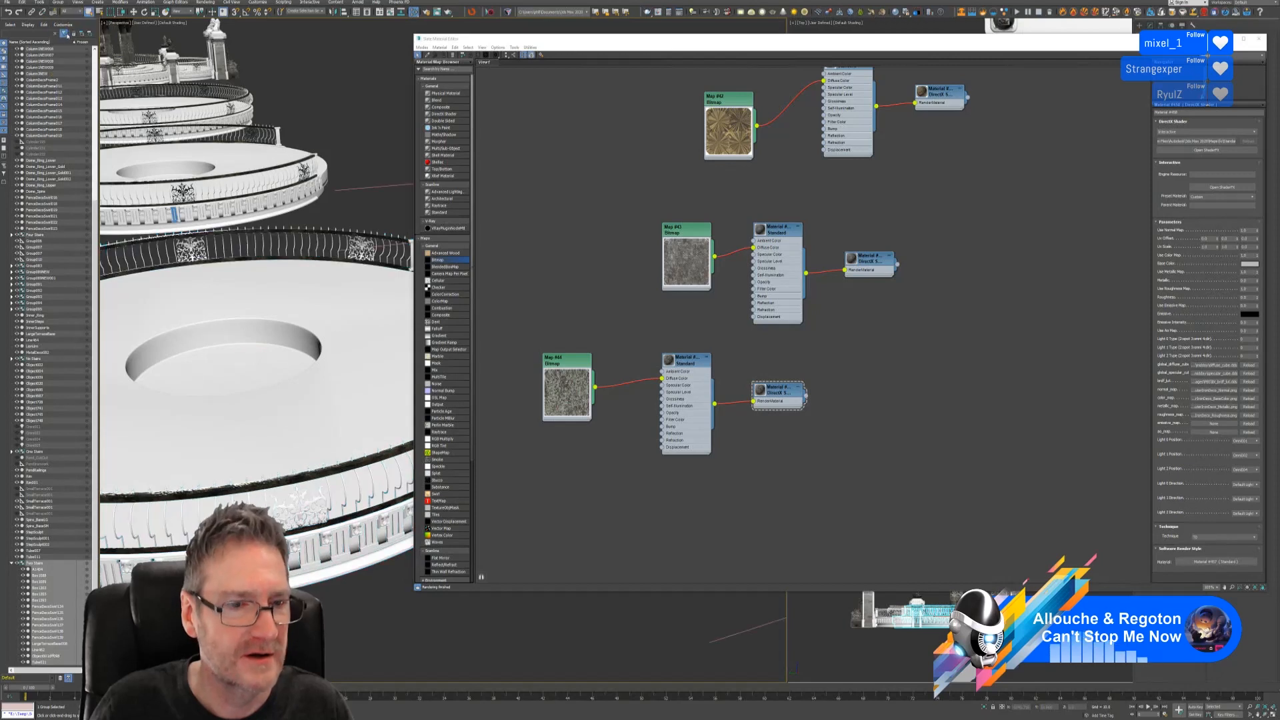
Assign the fence DirectX material to the front swirl panel and then to another panel on the newly opened platform's railing.
{"action": "left_click", "coordinate": [298, 504]}
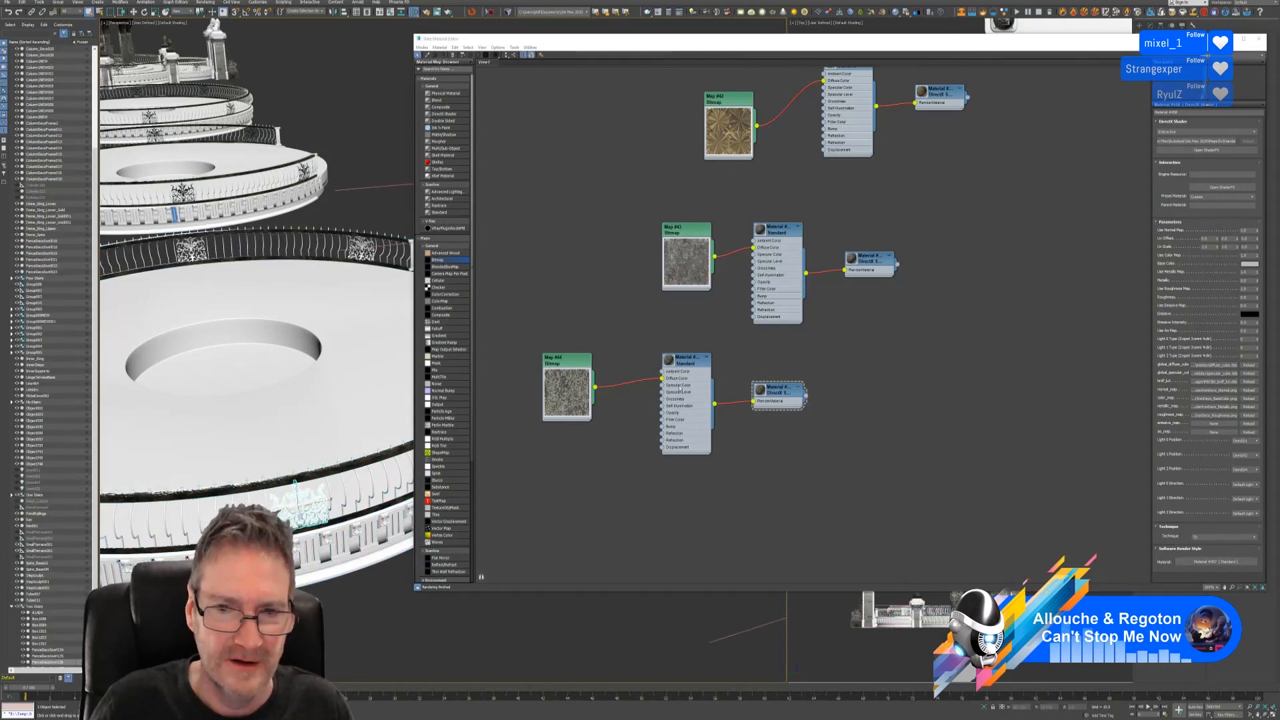
{"action": "right_click", "coordinate": [774, 394]}
{"action": "left_click", "coordinate": [790, 402]}
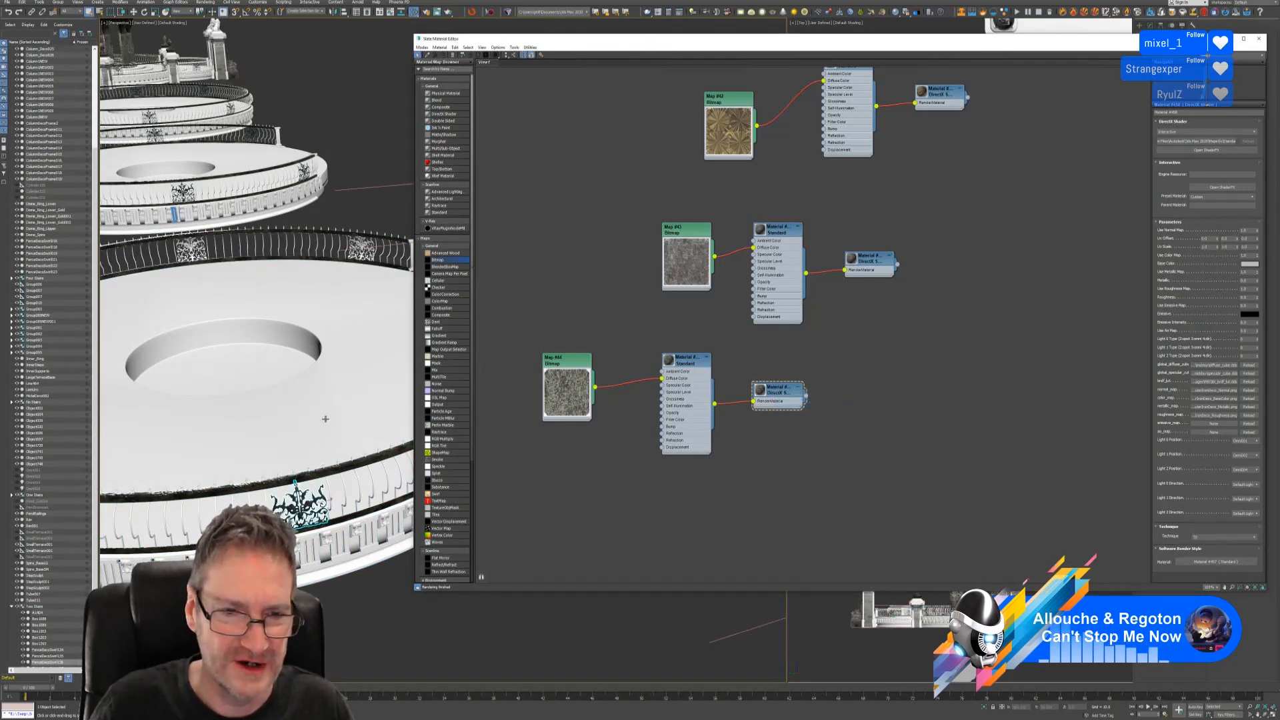
{"action": "middle_click_drag", "start_coordinate": [315, 416], "coordinate": [216, 400]}
{"action": "left_click", "coordinate": [319, 443]}
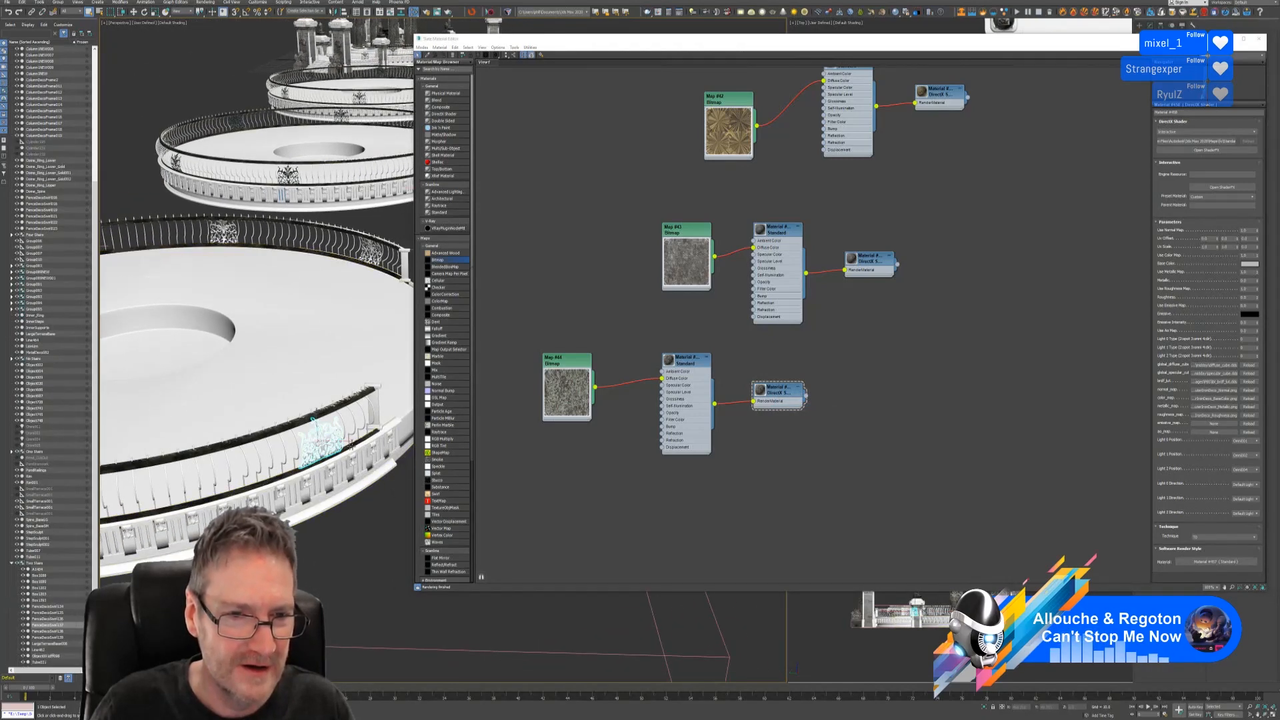
{"action": "right_click", "coordinate": [763, 397]}
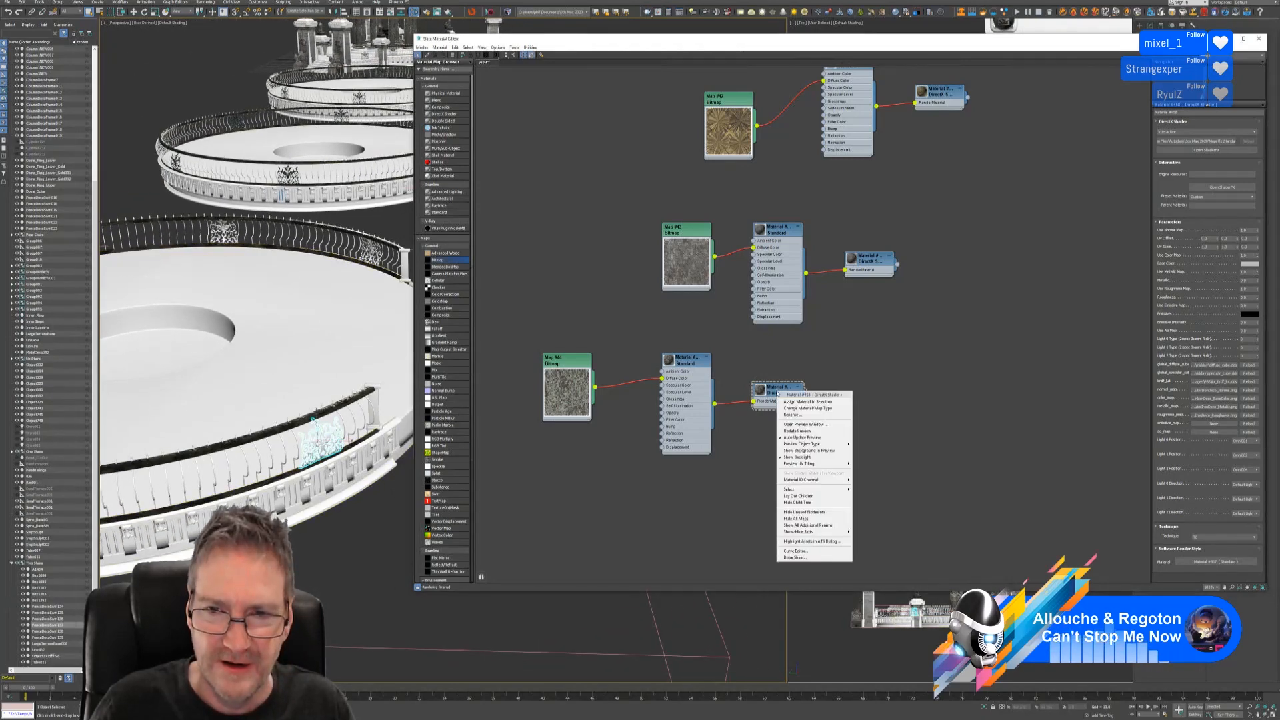
{"action": "left_click", "coordinate": [815, 401]}
Assign the fence DirectX material to the next untextured swirl panel along the front railing of the opened platform.
{"action": "mouse_move", "coordinate": [314, 414]}
{"action": "middle_mouse_down", "text": "alt"}
{"action": "mouse_move", "coordinate": [334, 400]}
{"action": "mouse_move", "coordinate": [293, 399]}
{"action": "mouse_move", "coordinate": [327, 427]}
{"action": "middle_mouse_up", "text": "alt"}
{"action": "middle_click_drag", "start_coordinate": [220, 440], "coordinate": [346, 387]}
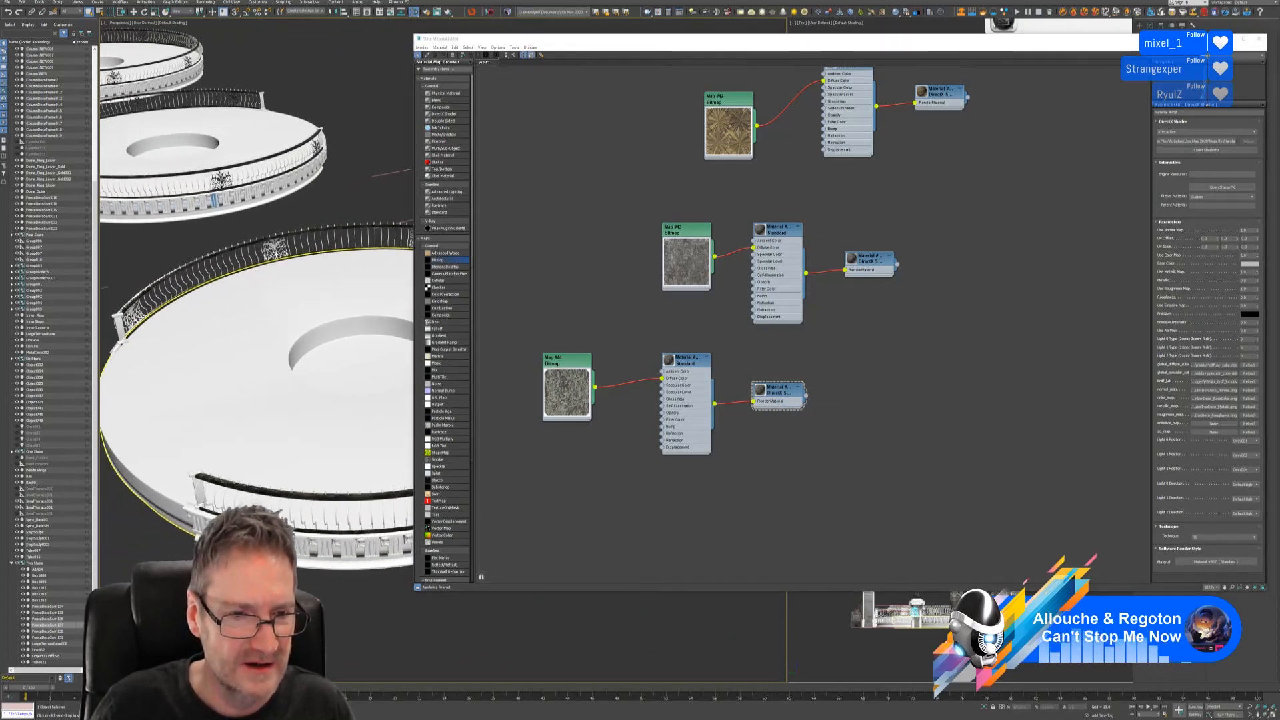
{"action": "left_click", "coordinate": [258, 497]}
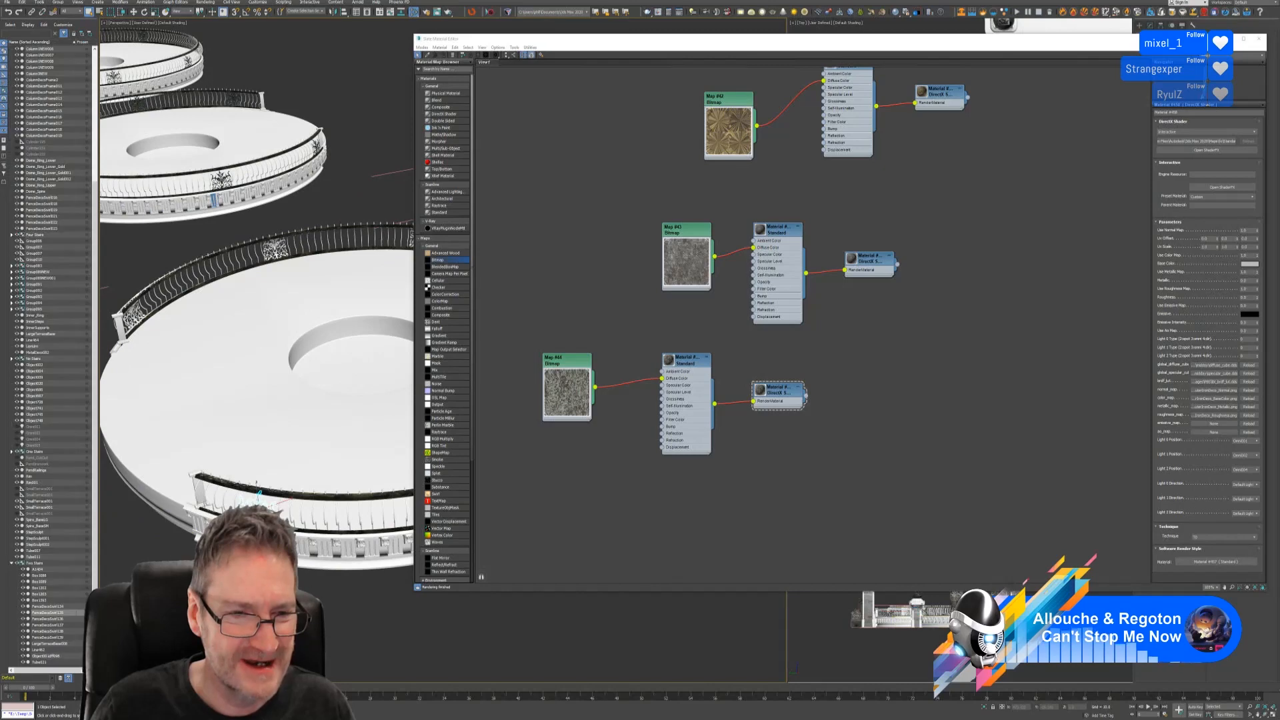
{"action": "right_click", "coordinate": [772, 396]}
{"action": "left_click", "coordinate": [793, 404]}
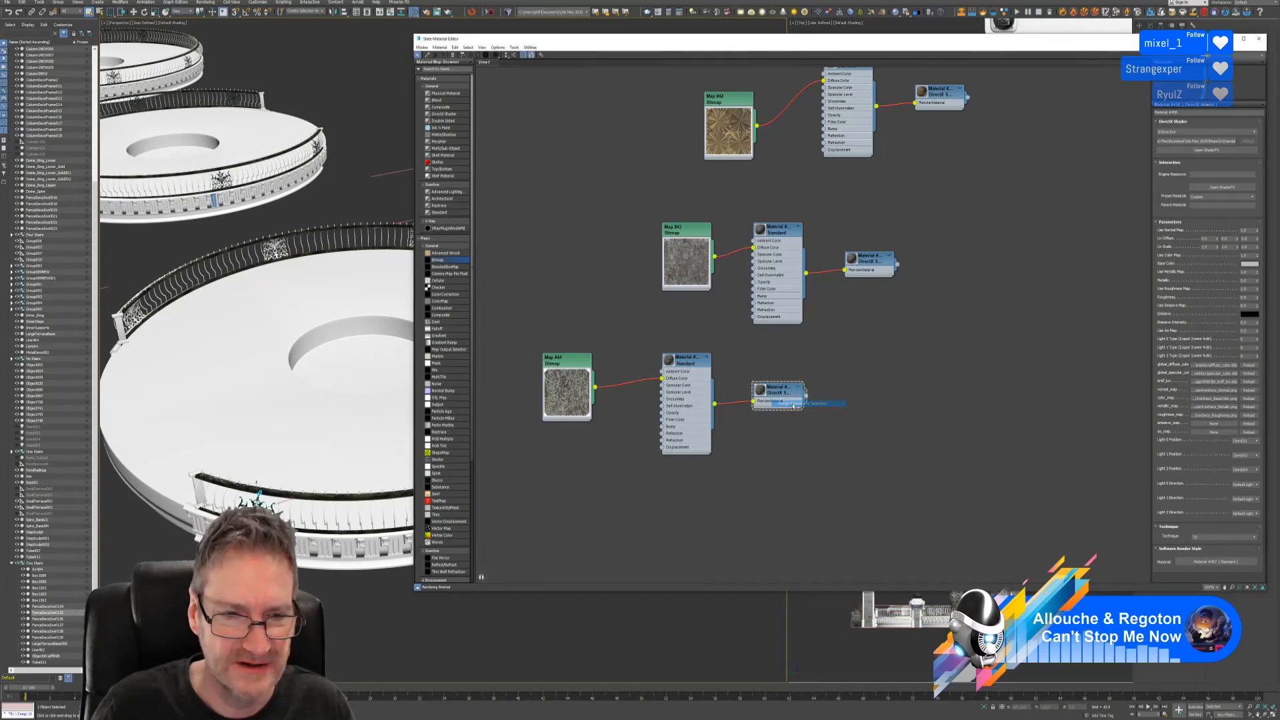
Assign the fence DirectX material to the swirl panel near the open end of the platform's front railing.
{"action": "scroll", "coordinate": [313, 460], "scroll_direction": "down", "scroll_amount": 2}
{"action": "middle_click_drag", "start_coordinate": [127, 497], "coordinate": [459, 473], "text": "alt"}
{"action": "middle_click_drag", "start_coordinate": [250, 508], "coordinate": [314, 442]}
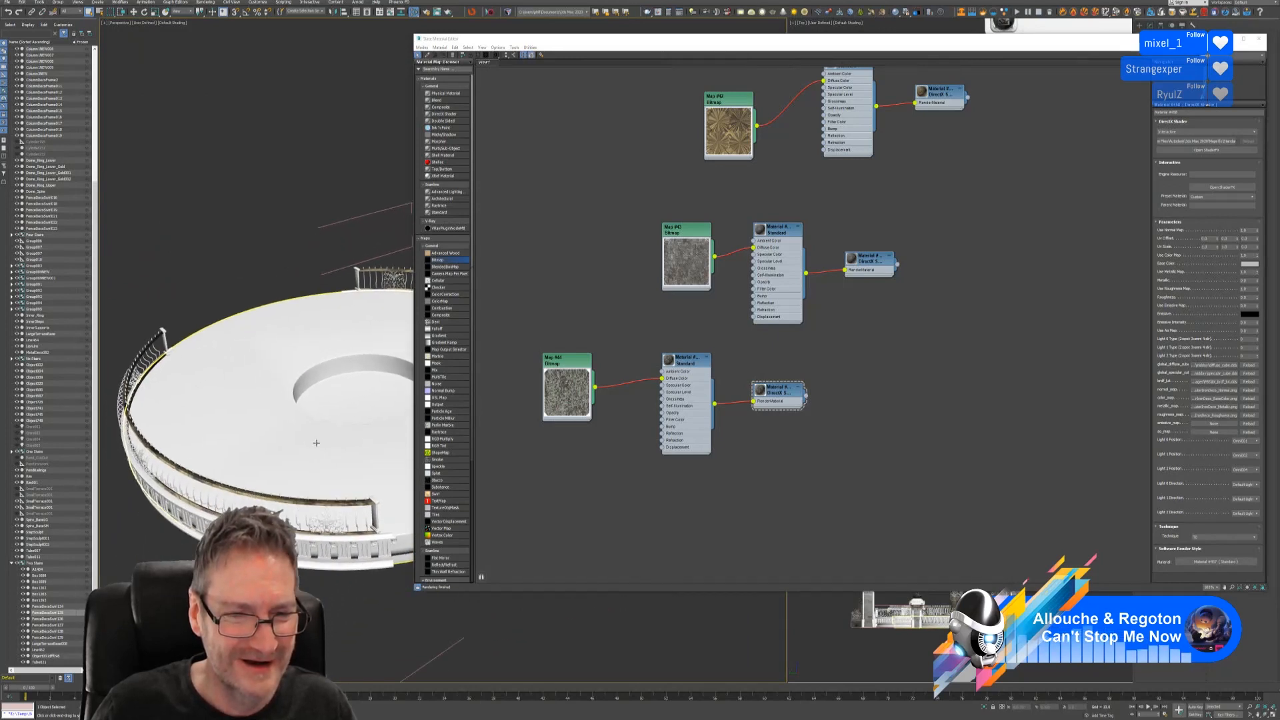
{"action": "left_click", "coordinate": [323, 524]}
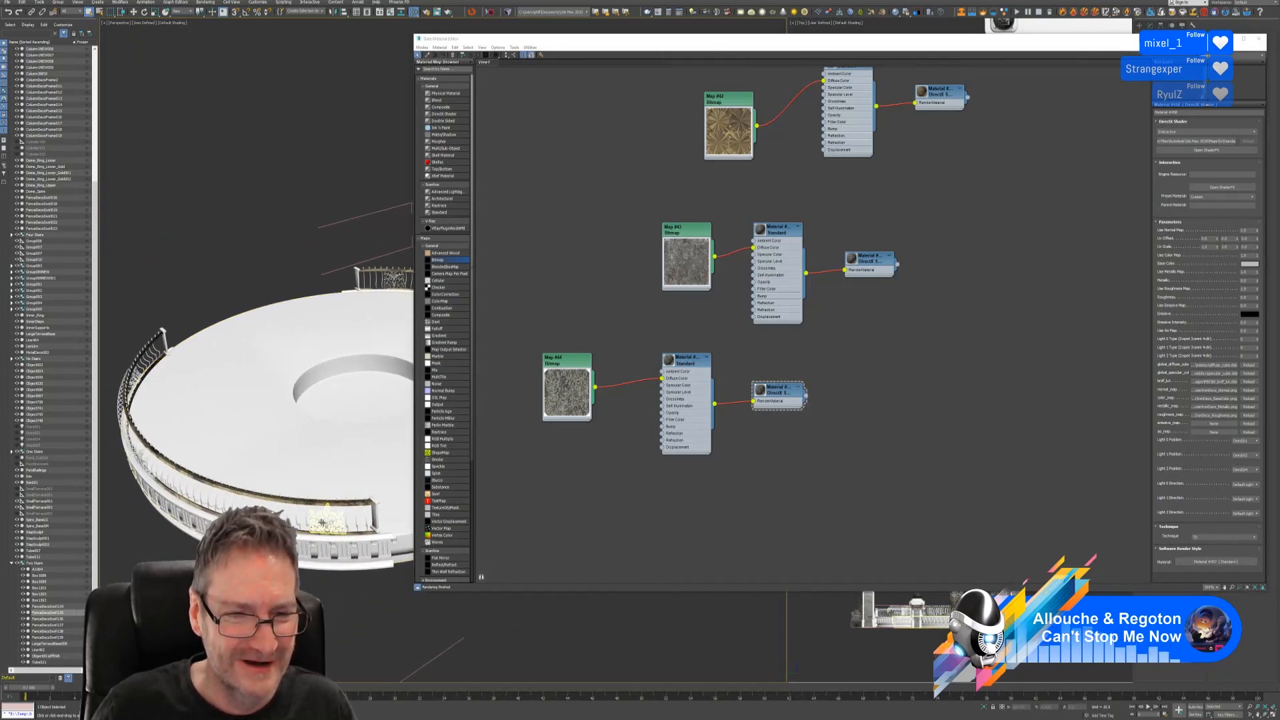
{"action": "right_click", "coordinate": [772, 393]}
{"action": "left_click", "coordinate": [804, 403]}
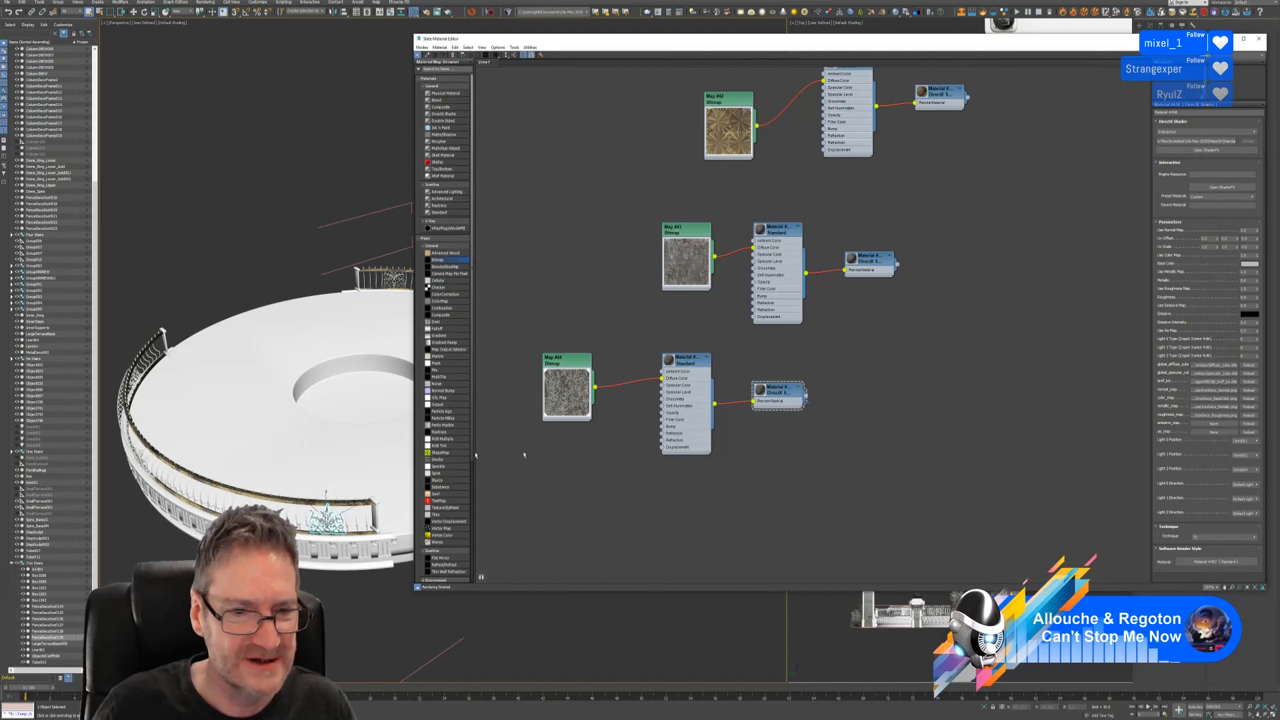
Assign the fence DirectX material to the untextured swirl panel midway along the platform's long curved railing.
{"action": "middle_click_drag", "start_coordinate": [249, 453], "coordinate": [269, 453], "text": "alt"}
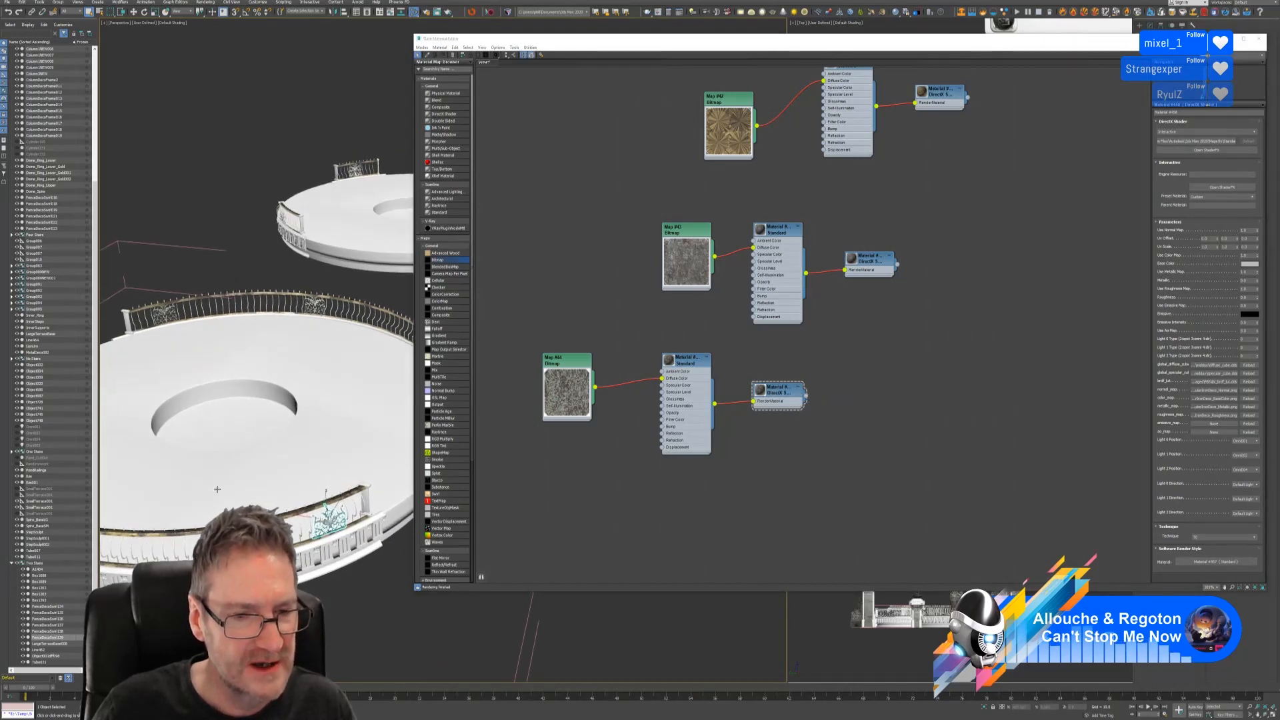
{"action": "middle_click_drag", "start_coordinate": [217, 489], "coordinate": [232, 475], "text": "alt"}
{"action": "left_click", "coordinate": [275, 474]}
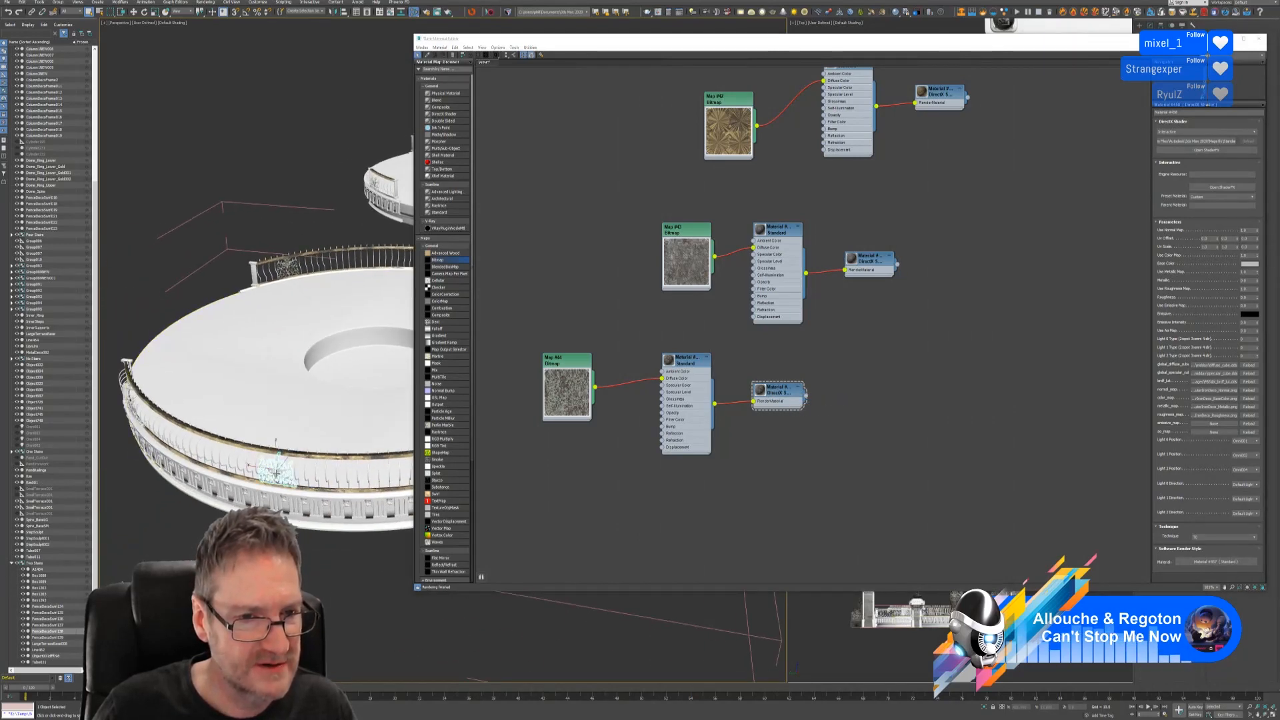
{"action": "right_click", "coordinate": [775, 389]}
{"action": "left_click", "coordinate": [794, 397]}
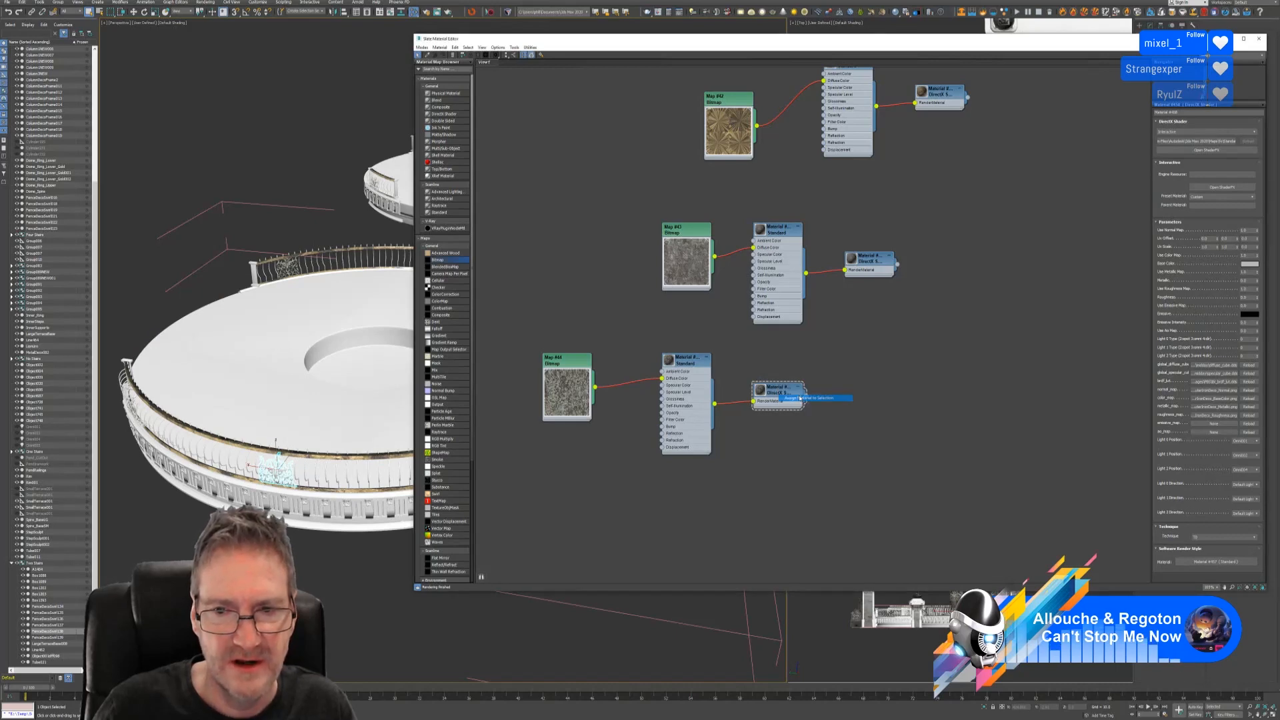
Assign the fence DirectX material to the last untextured swirl panel, close to the other end of the platform's railing.
{"action": "middle_click_drag", "start_coordinate": [214, 533], "coordinate": [425, 528], "text": "alt"}
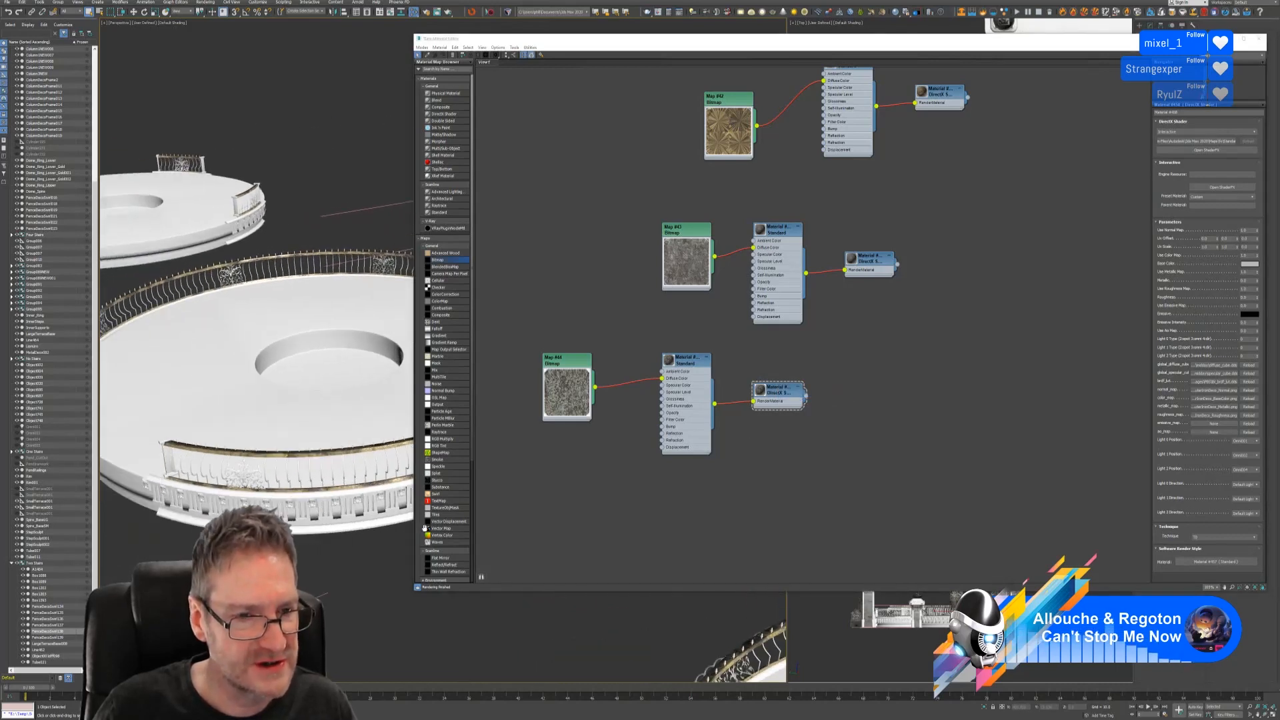
{"action": "left_click", "coordinate": [243, 477]}
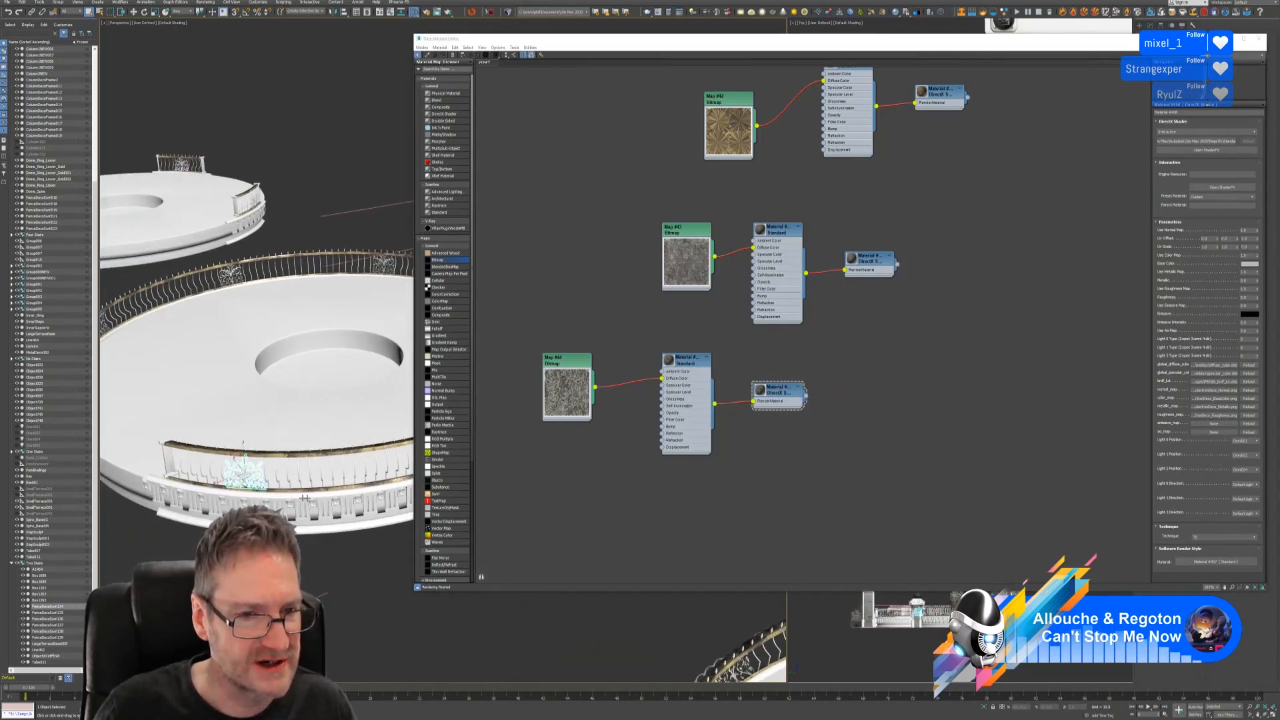
{"action": "right_click", "coordinate": [775, 391]}
{"action": "left_click", "coordinate": [795, 400]}
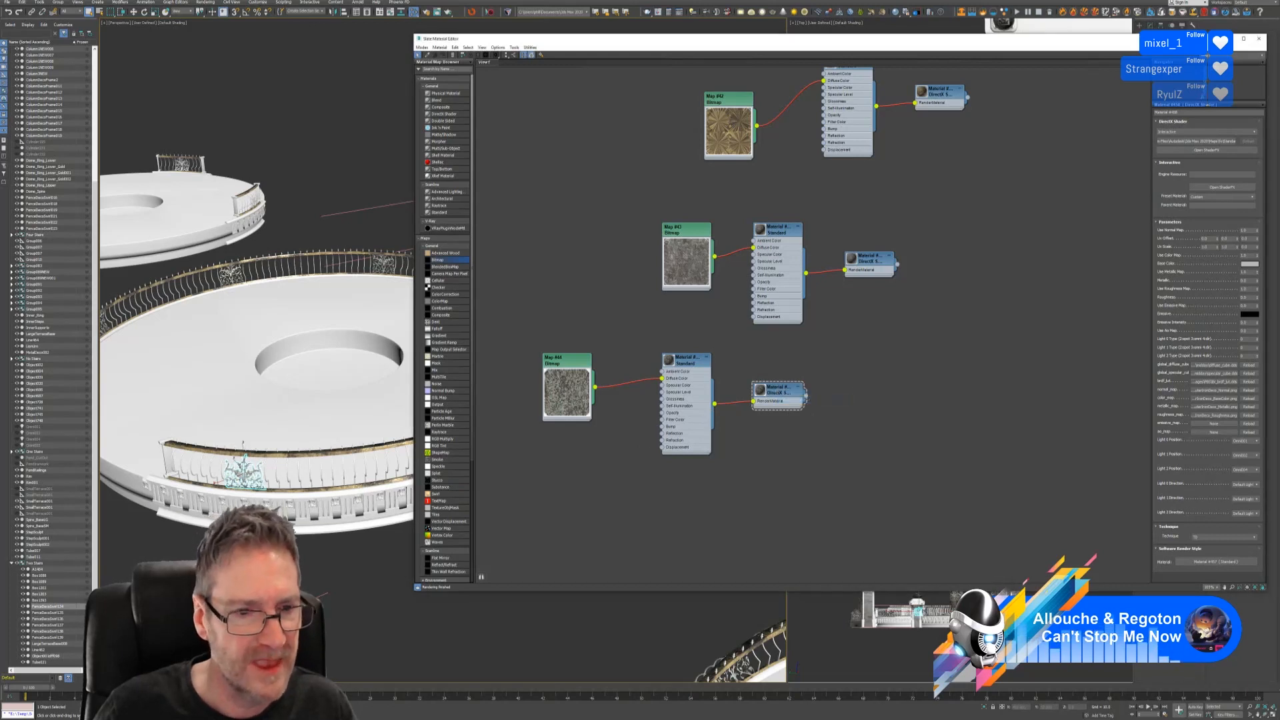
Close the group of this fully textured platform.
{"action": "scroll", "coordinate": [255, 518], "scroll_direction": "down", "scroll_amount": 3}
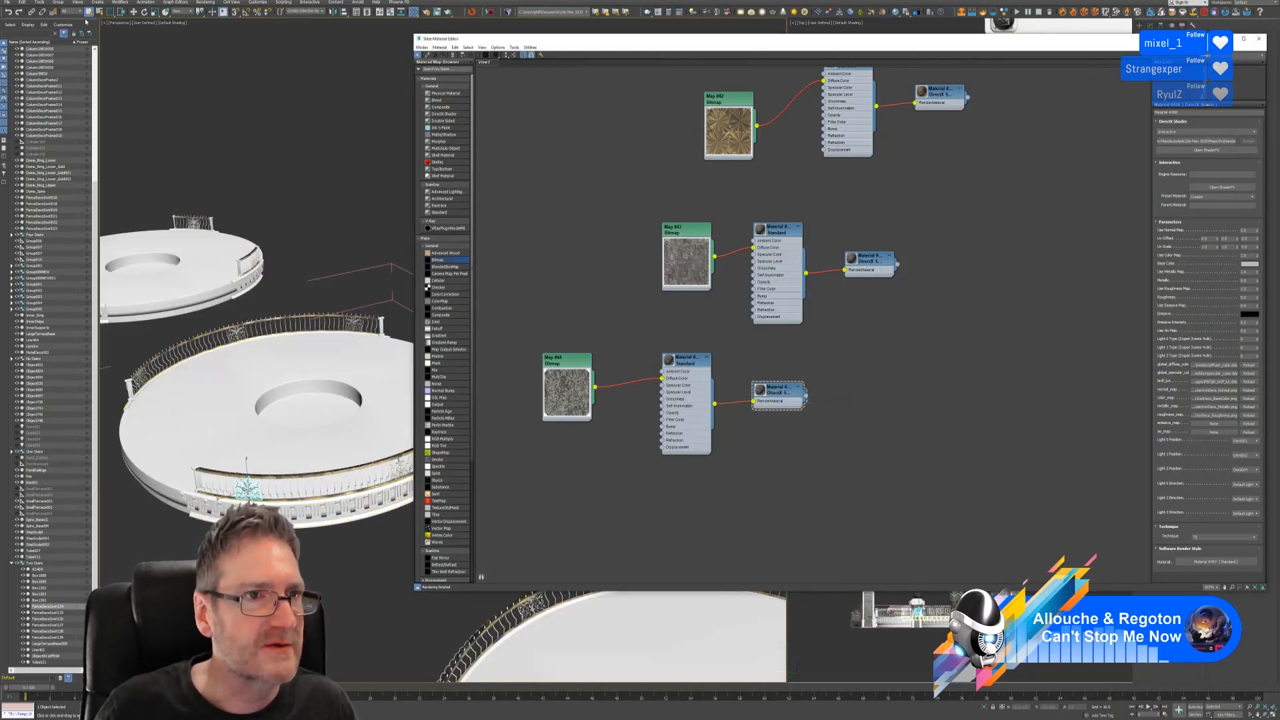
{"action": "left_click", "coordinate": [58, 5]}
{"action": "left_click", "coordinate": [76, 50]}
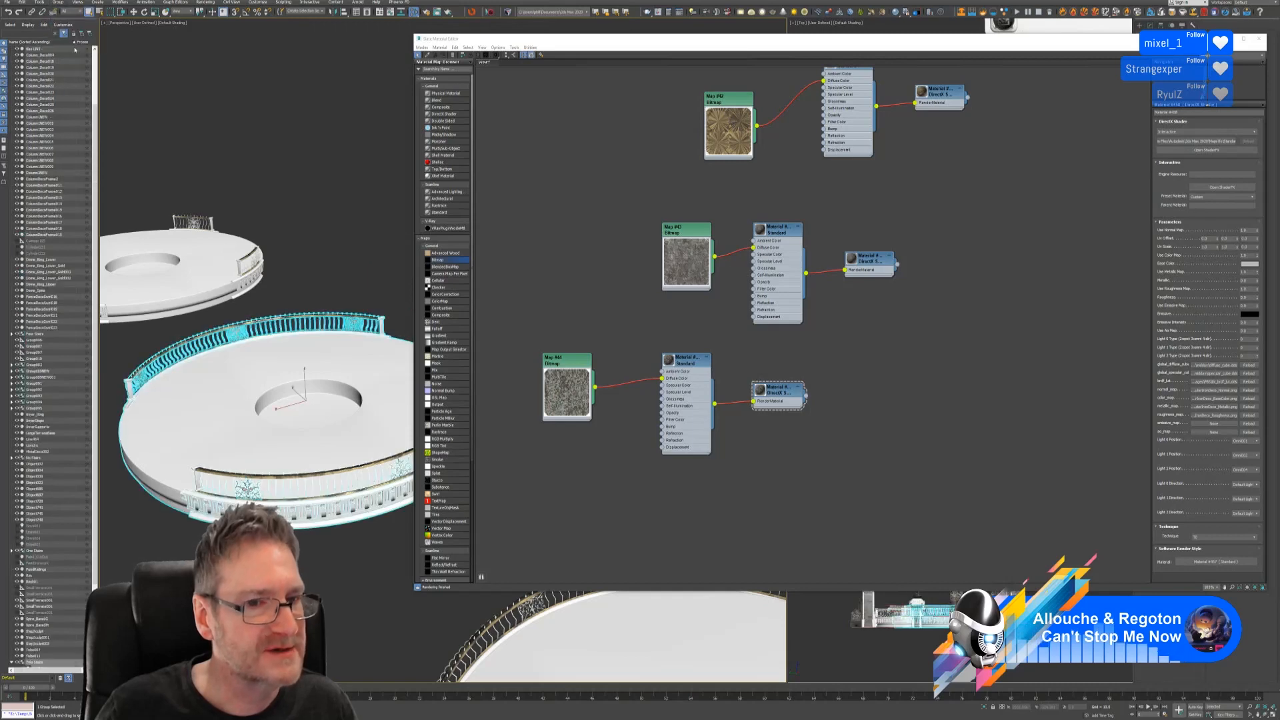
Select the remaining round platform, the one with short separate railing sections, and open its group.
{"action": "middle_click_drag", "start_coordinate": [260, 285], "coordinate": [293, 252], "text": "alt"}
{"action": "middle_click_drag", "start_coordinate": [194, 316], "coordinate": [257, 345]}
{"action": "scroll", "coordinate": [257, 344], "scroll_direction": "up", "scroll_amount": 3}
{"action": "left_click", "coordinate": [254, 354]}
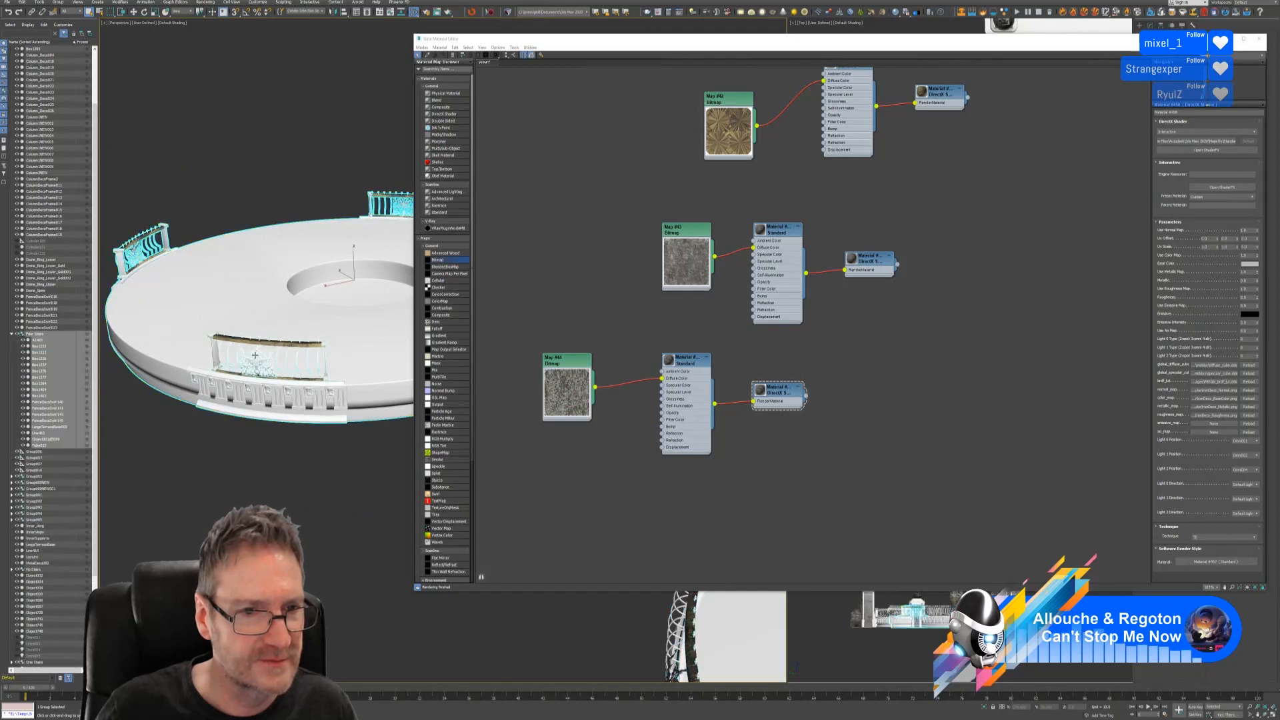
{"action": "left_click", "coordinate": [58, 2]}
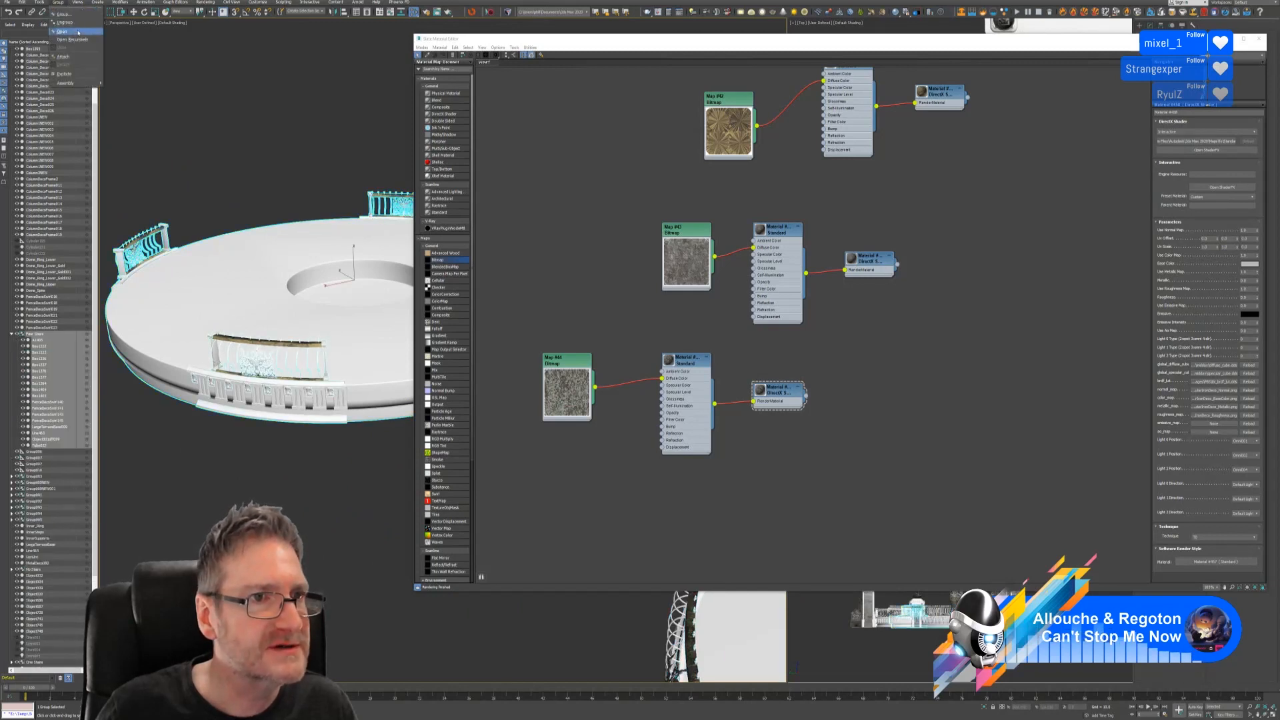
{"action": "left_click", "coordinate": [62, 32]}
Assign the fence DirectX material to the swirl panels of two neighbouring short railing sections on the opened platform.
{"action": "left_click", "coordinate": [257, 351]}
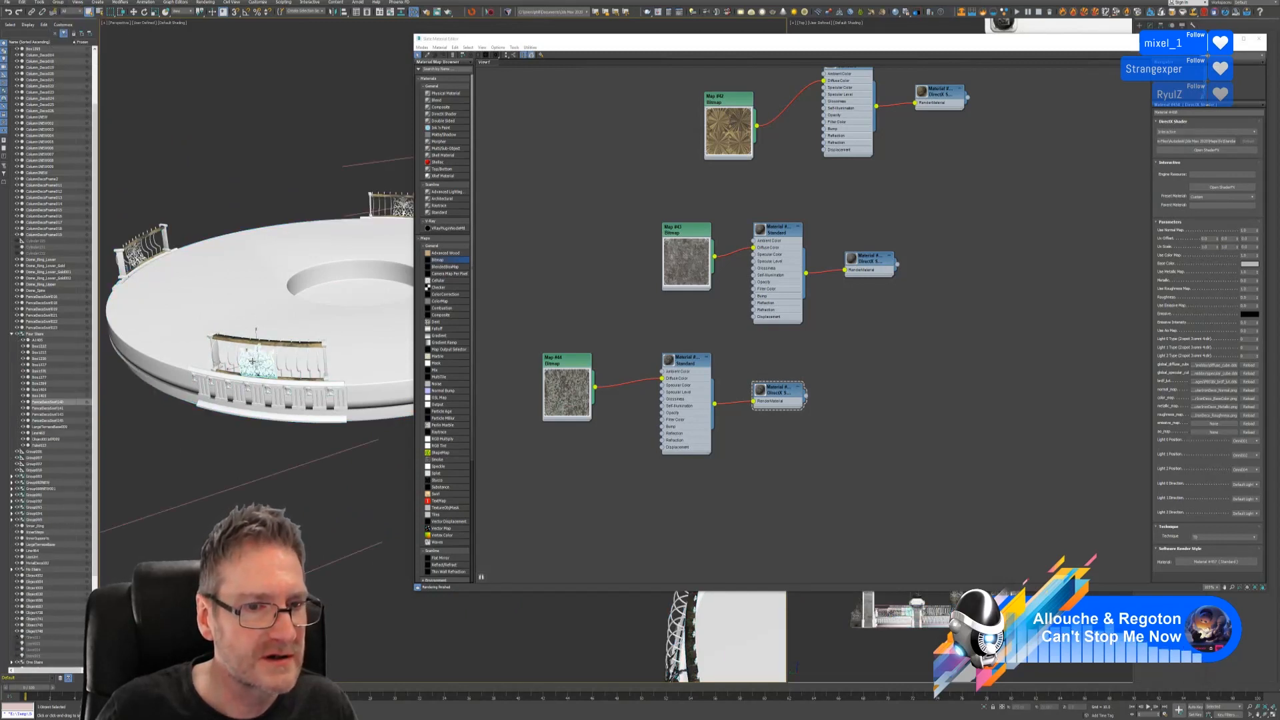
{"action": "right_click", "coordinate": [771, 392]}
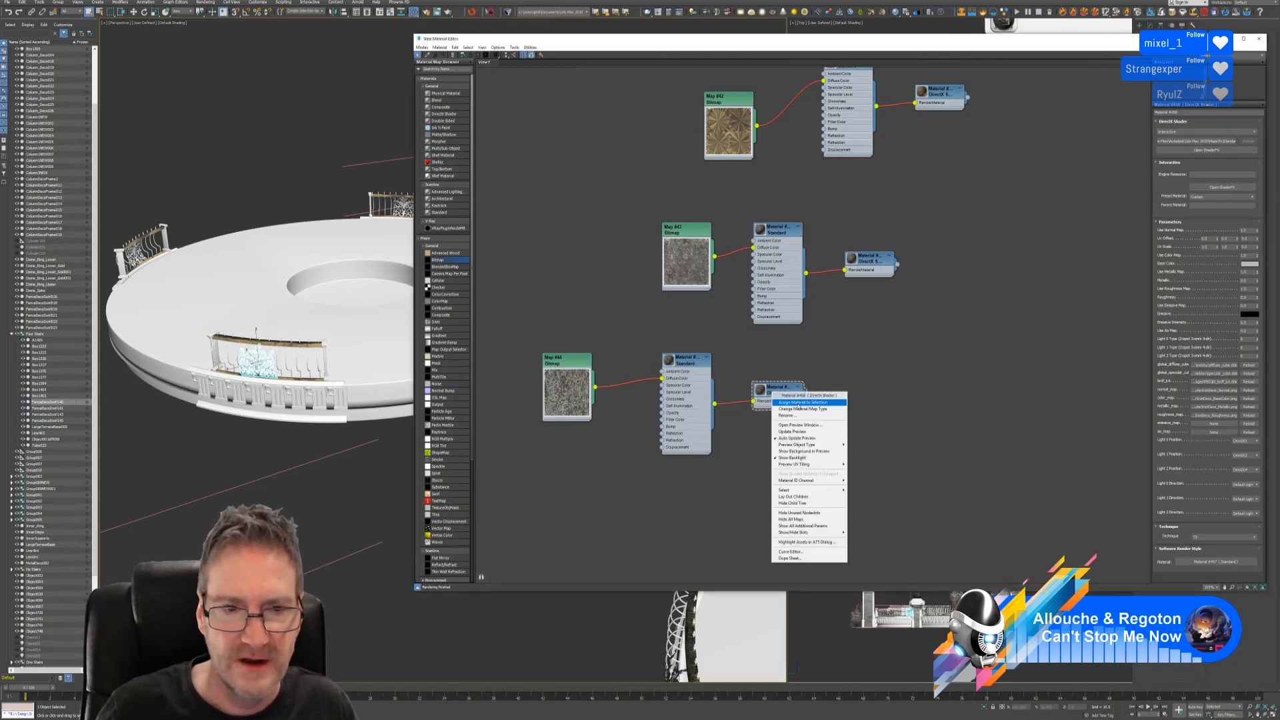
{"action": "left_click", "coordinate": [793, 401]}
{"action": "middle_click_drag", "start_coordinate": [301, 309], "coordinate": [206, 337], "text": "alt"}
{"action": "left_click", "coordinate": [326, 352]}
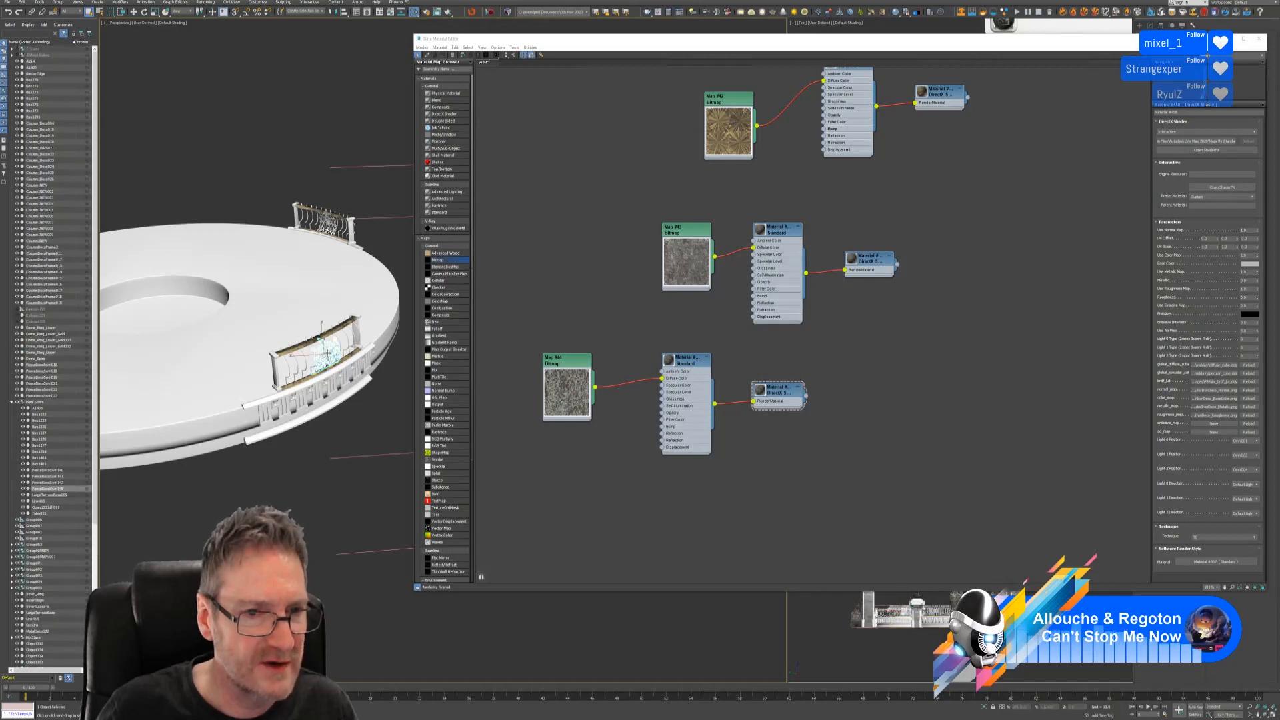
{"action": "right_click", "coordinate": [770, 393]}
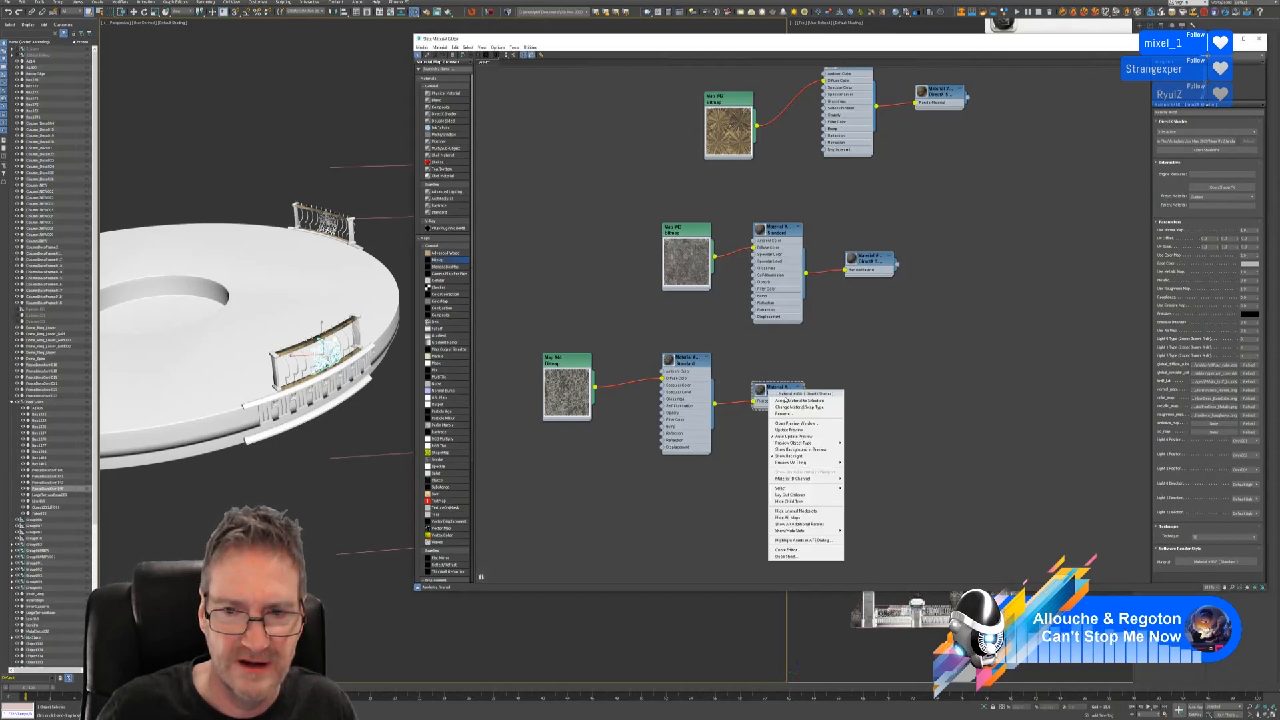
{"action": "left_click", "coordinate": [789, 401]}
Assign the fence DirectX material to the swirl panels of the platform's two remaining short railing sections.
{"action": "middle_click_drag", "start_coordinate": [354, 414], "coordinate": [278, 366], "text": "alt"}
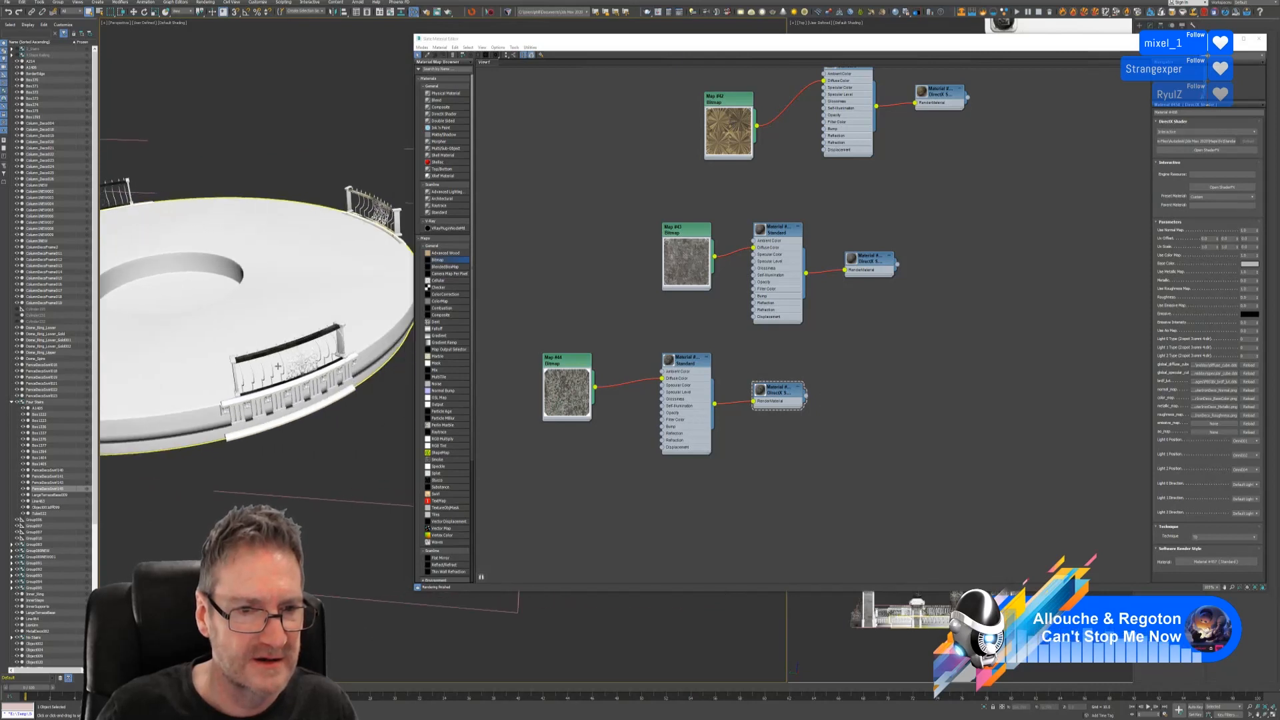
{"action": "left_click", "coordinate": [278, 366]}
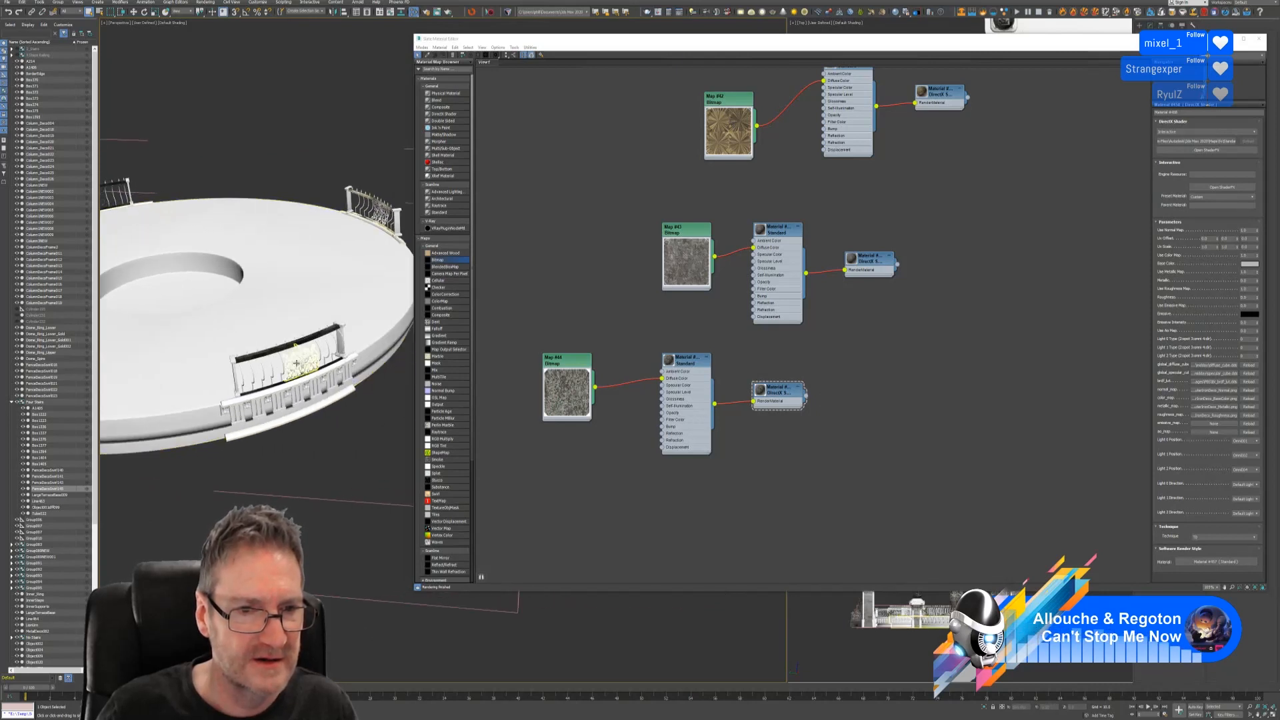
{"action": "right_click", "coordinate": [776, 395]}
{"action": "left_click", "coordinate": [789, 400]}
{"action": "middle_click_drag", "start_coordinate": [313, 400], "coordinate": [107, 375], "text": "alt"}
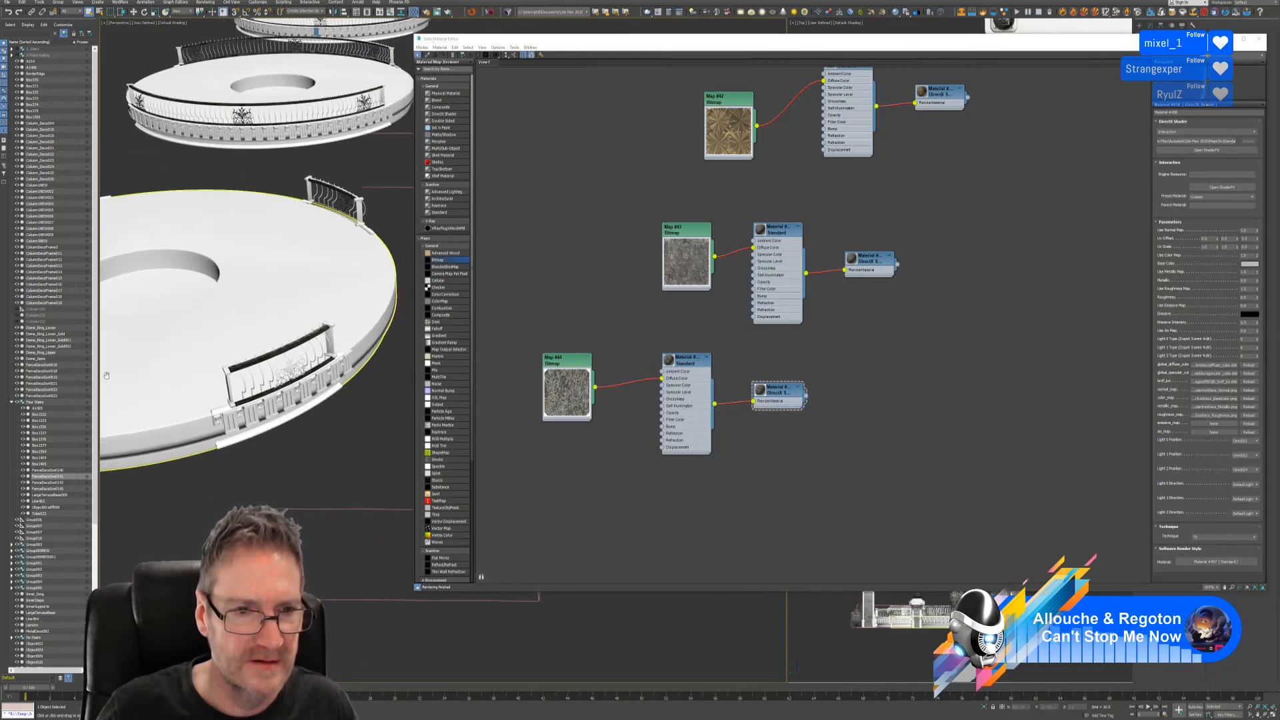
{"action": "left_click", "coordinate": [289, 369]}
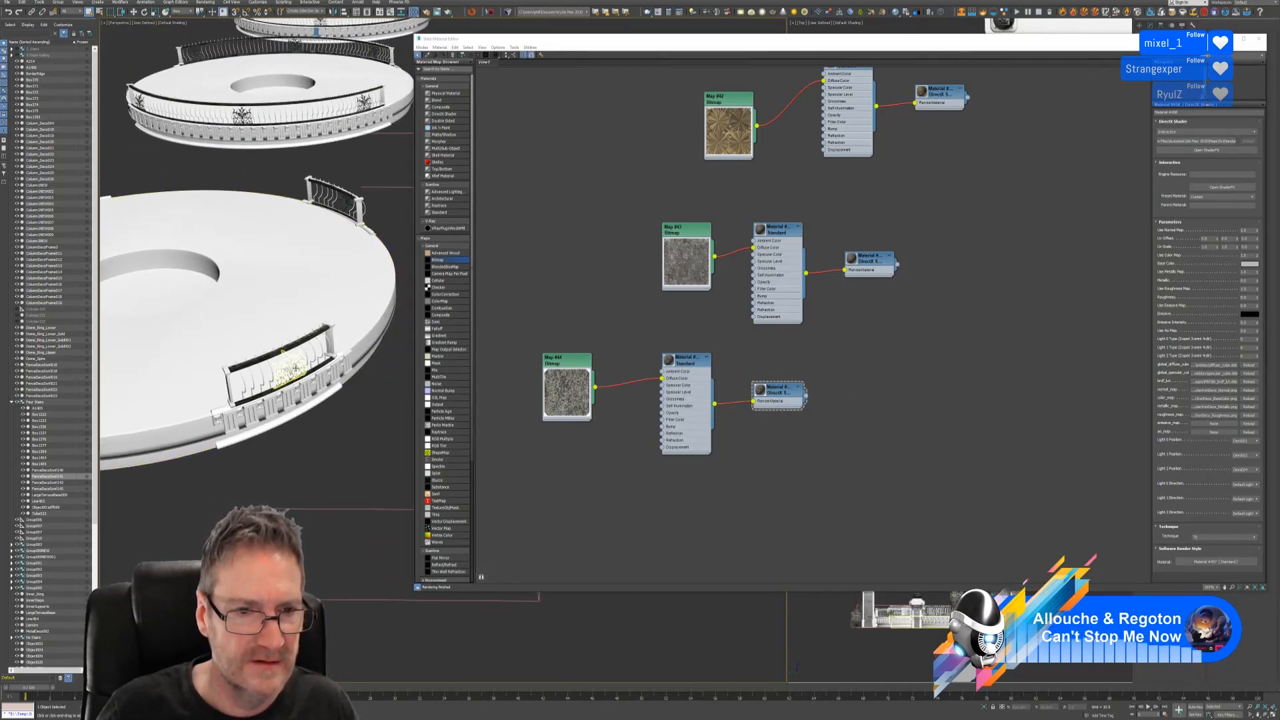
{"action": "right_click", "coordinate": [783, 395]}
{"action": "left_click", "coordinate": [799, 406]}
Close the group of the platform with the short railing sections.
{"action": "middle_click_drag", "start_coordinate": [401, 371], "coordinate": [313, 371], "text": "alt"}
{"action": "left_click", "coordinate": [58, 3]}
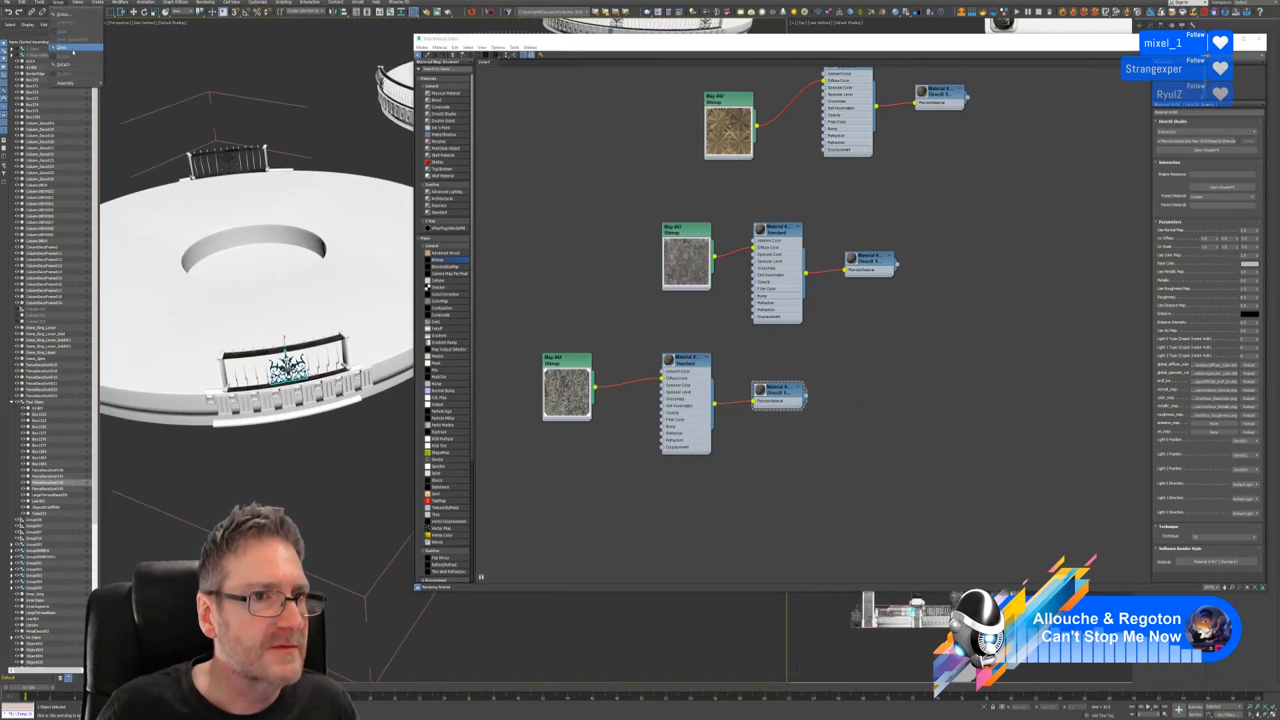
{"action": "left_click", "coordinate": [73, 50]}
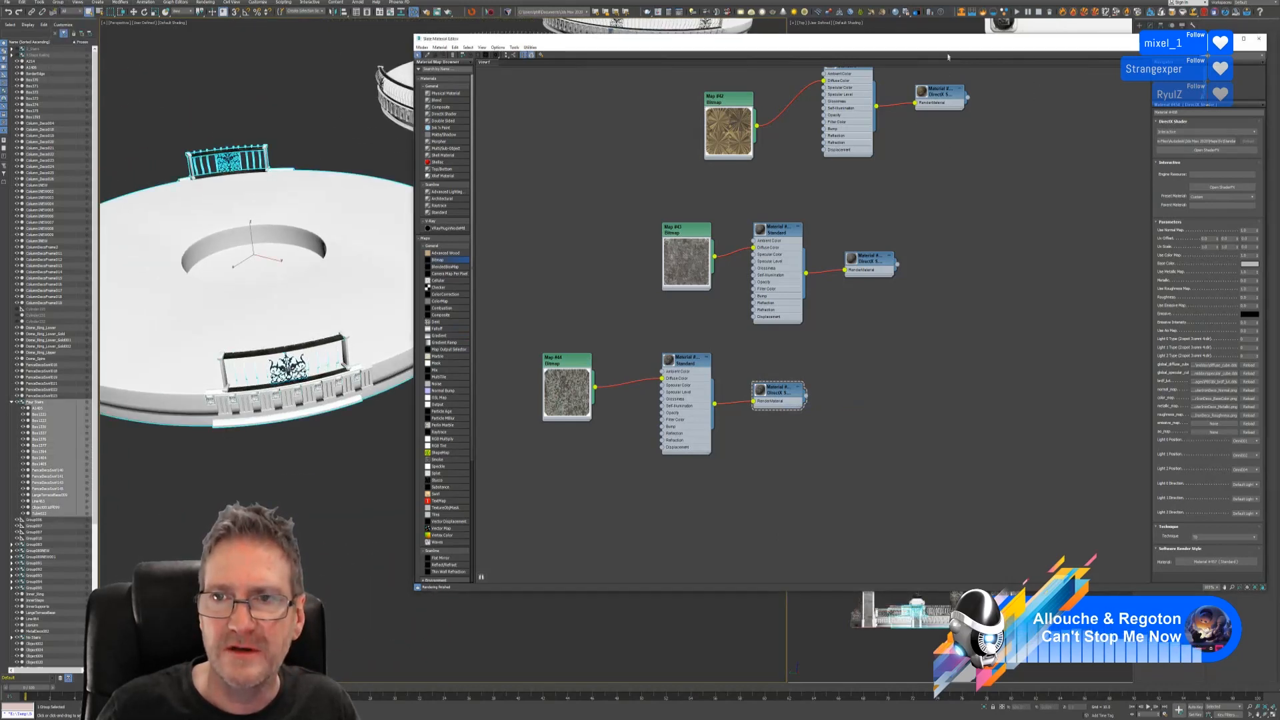
Close the Slate Material Editor and clear the selection in the perspective view.
{"action": "left_click_drag", "start_coordinate": [1014, 40], "coordinate": [841, 85]}
{"action": "left_click", "coordinate": [1085, 82]}
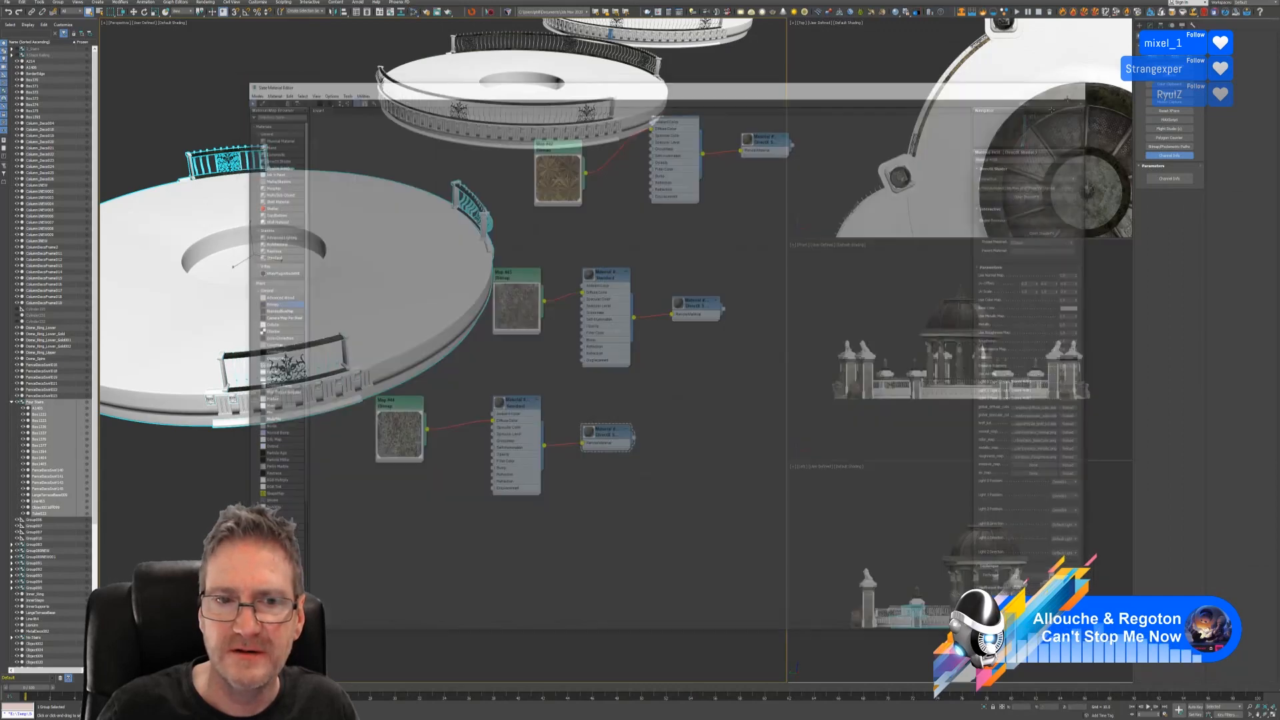
{"action": "left_click", "coordinate": [558, 363]}
Return to the main gazebo, select the dome's spire, and examine the textured railings, columns and dome from several angles.
{"action": "scroll", "coordinate": [558, 362], "scroll_direction": "down", "scroll_amount": 8}
{"action": "scroll", "coordinate": [514, 340], "scroll_direction": "up", "scroll_amount": 2}
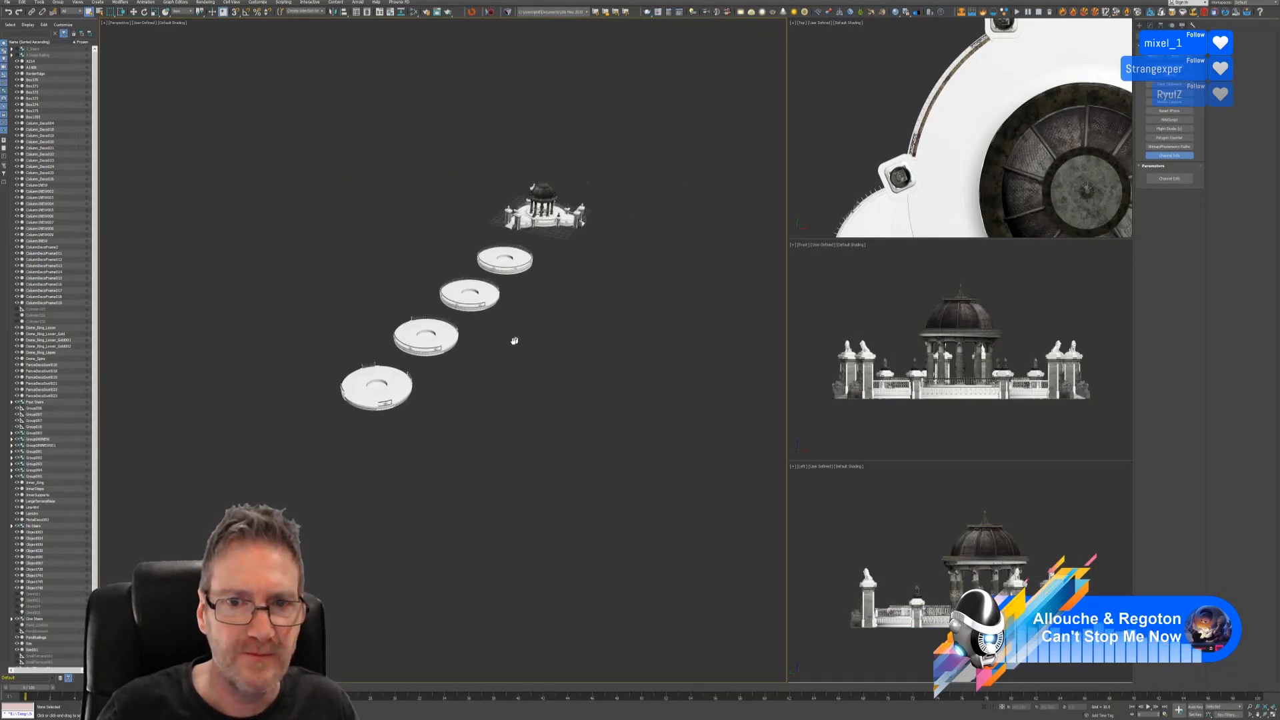
{"action": "scroll", "coordinate": [568, 228], "scroll_direction": "up", "scroll_amount": 6}
{"action": "scroll", "coordinate": [560, 233], "scroll_direction": "up", "scroll_amount": 3}
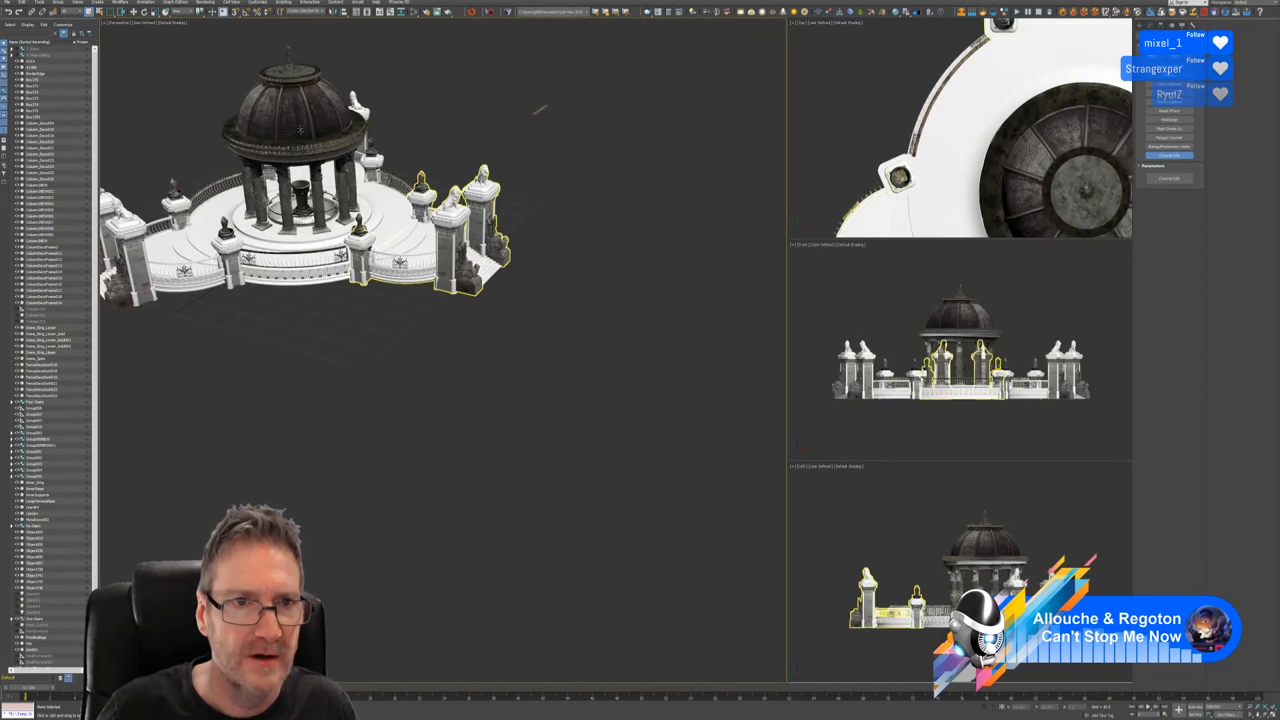
{"action": "left_click", "coordinate": [289, 65]}
{"action": "middle_click_drag", "start_coordinate": [559, 152], "coordinate": [526, 163], "text": "alt"}
{"action": "middle_click_drag", "start_coordinate": [254, 190], "coordinate": [376, 255]}
{"action": "scroll", "coordinate": [388, 261], "scroll_direction": "up", "scroll_amount": 2}
{"action": "scroll", "coordinate": [390, 261], "scroll_direction": "up", "scroll_amount": 3}
{"action": "middle_click_drag", "start_coordinate": [464, 510], "coordinate": [493, 509], "text": "alt"}
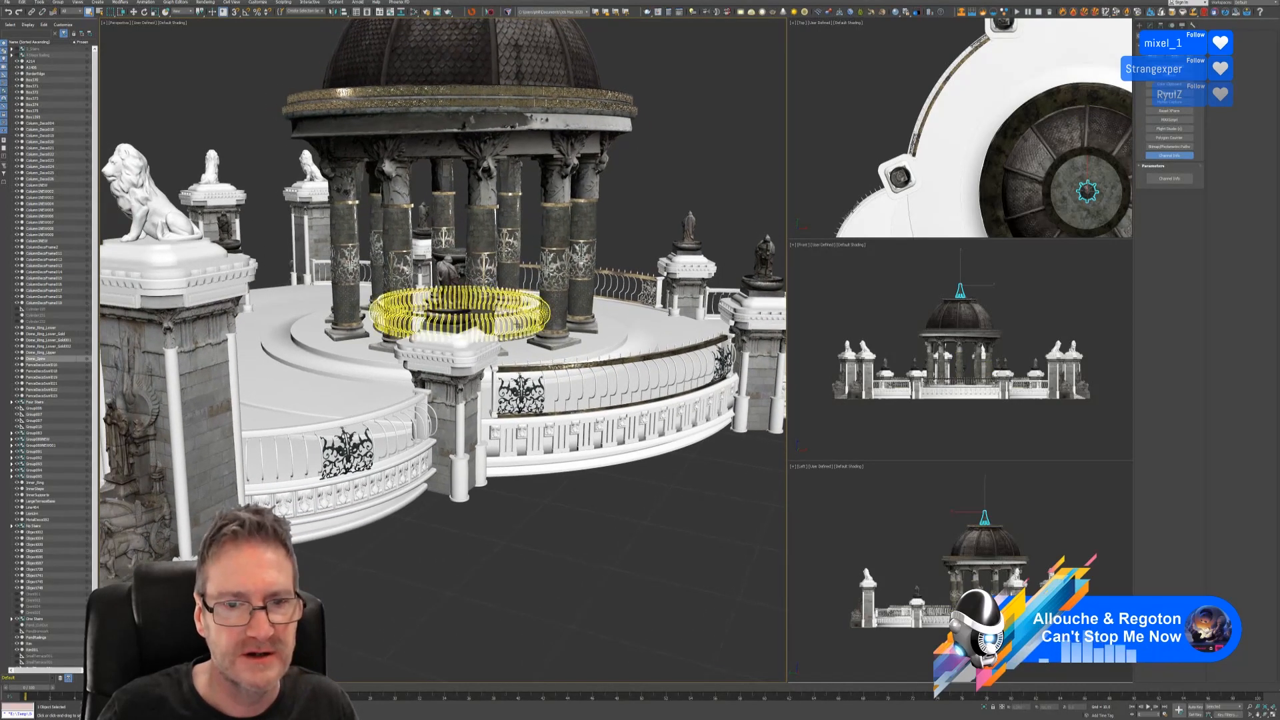
{"action": "scroll", "coordinate": [492, 293], "scroll_direction": "down", "scroll_amount": 3}
{"action": "middle_click_drag", "start_coordinate": [476, 439], "coordinate": [421, 458], "text": "alt"}
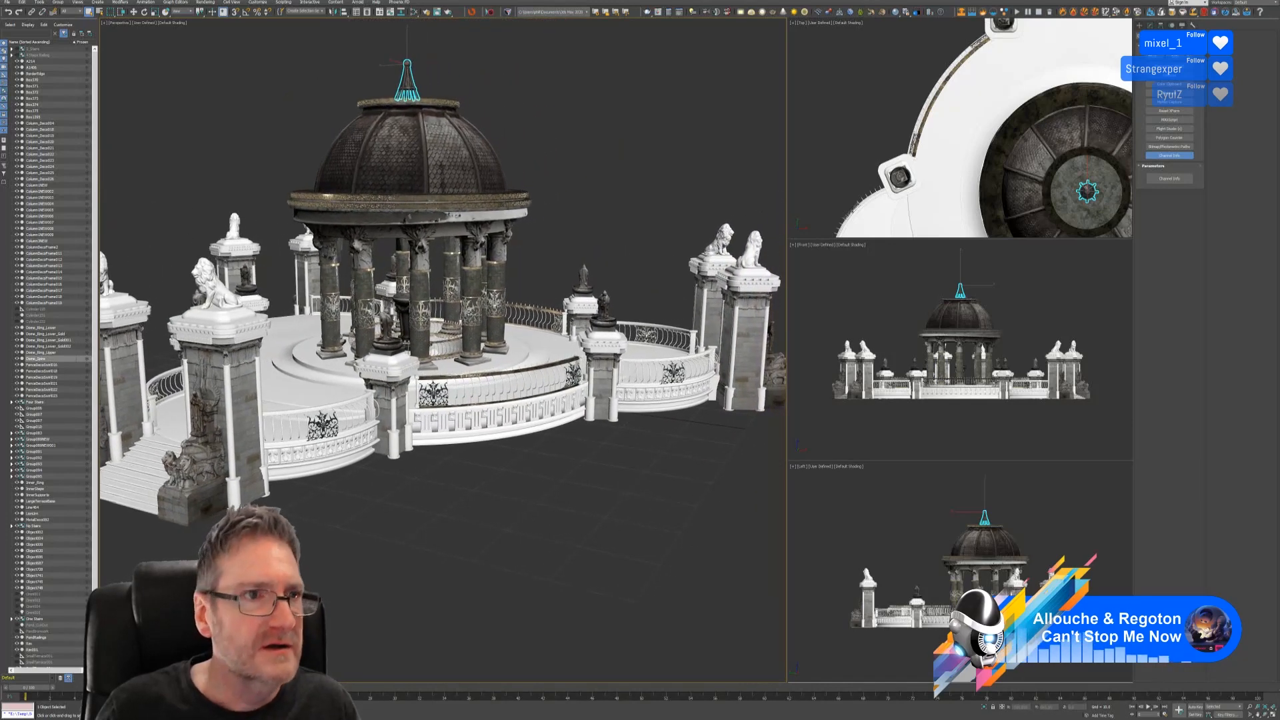
Save the scene.
{"action": "left_click", "coordinate": [7, 3]}
{"action": "left_click", "coordinate": [18, 57]}
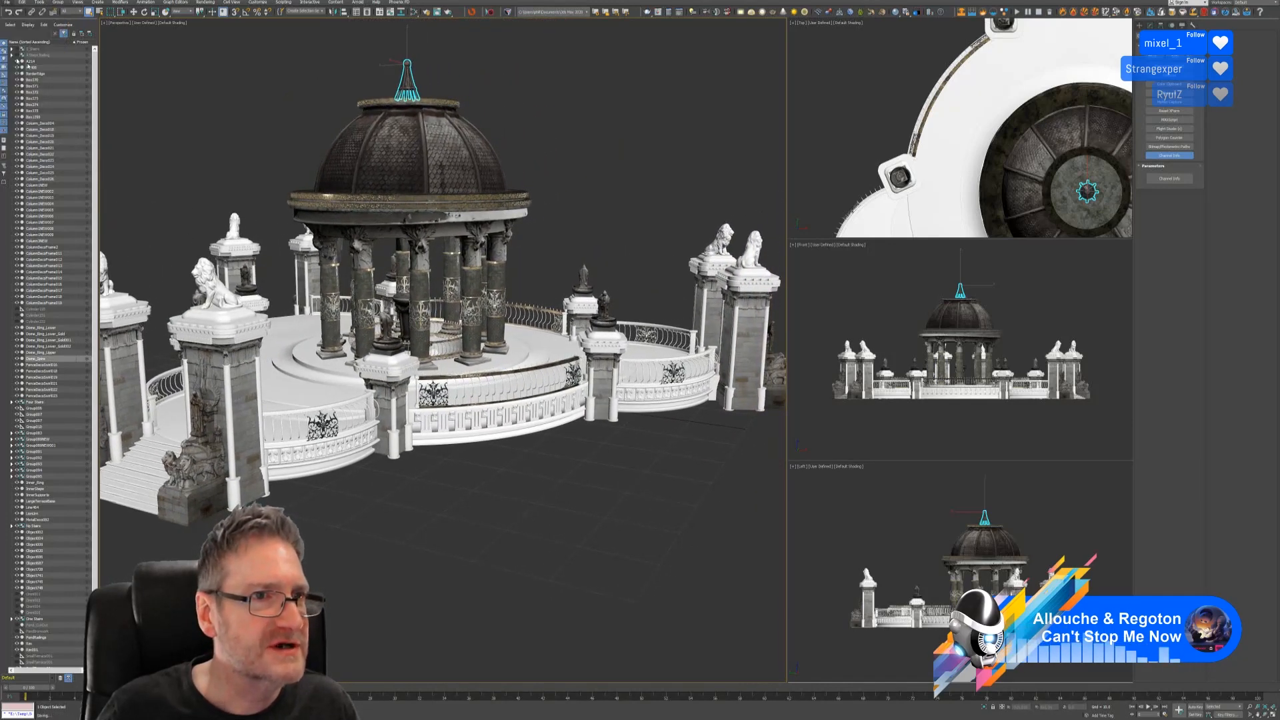
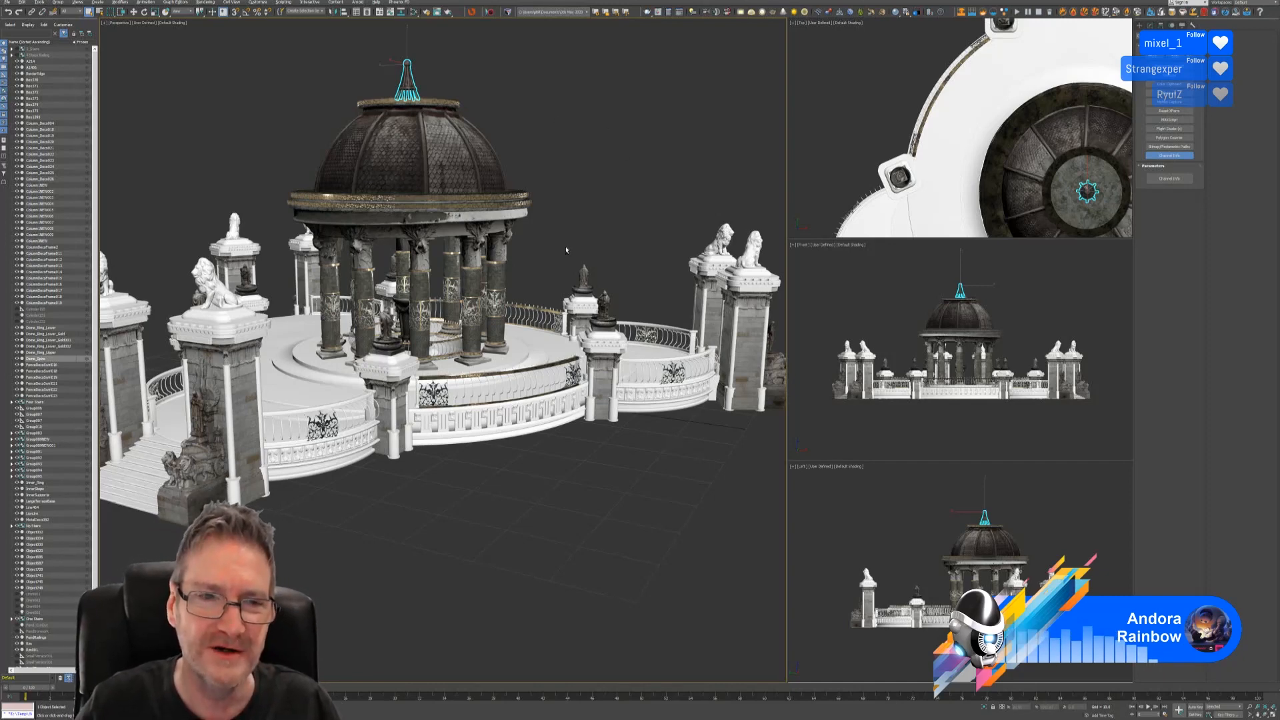
Select the ring of small pointed finials on top of the inner circular railing between the gazebo's columns.
{"action": "middle_click_drag", "start_coordinate": [566, 250], "coordinate": [568, 247], "text": "alt"}
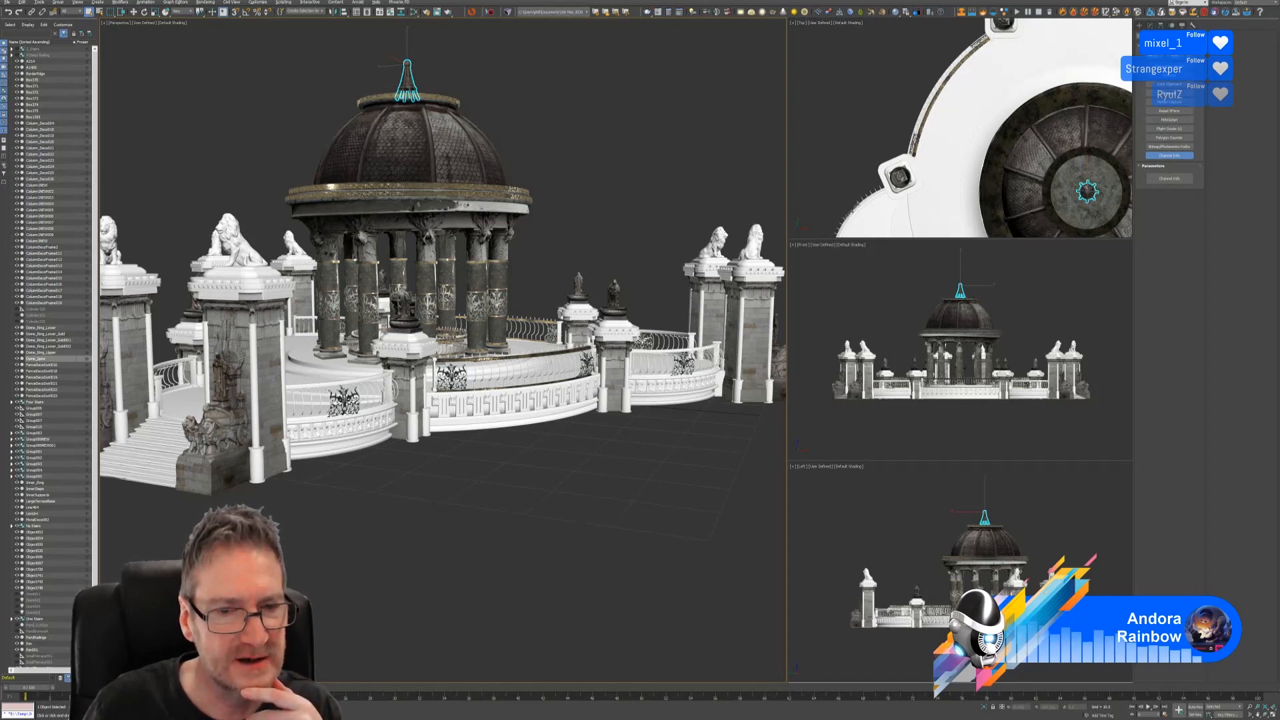
{"action": "scroll", "coordinate": [448, 333], "scroll_direction": "up", "scroll_amount": 3}
{"action": "left_click", "coordinate": [448, 334]}
{"action": "scroll", "coordinate": [466, 337], "scroll_direction": "up", "scroll_amount": 4}
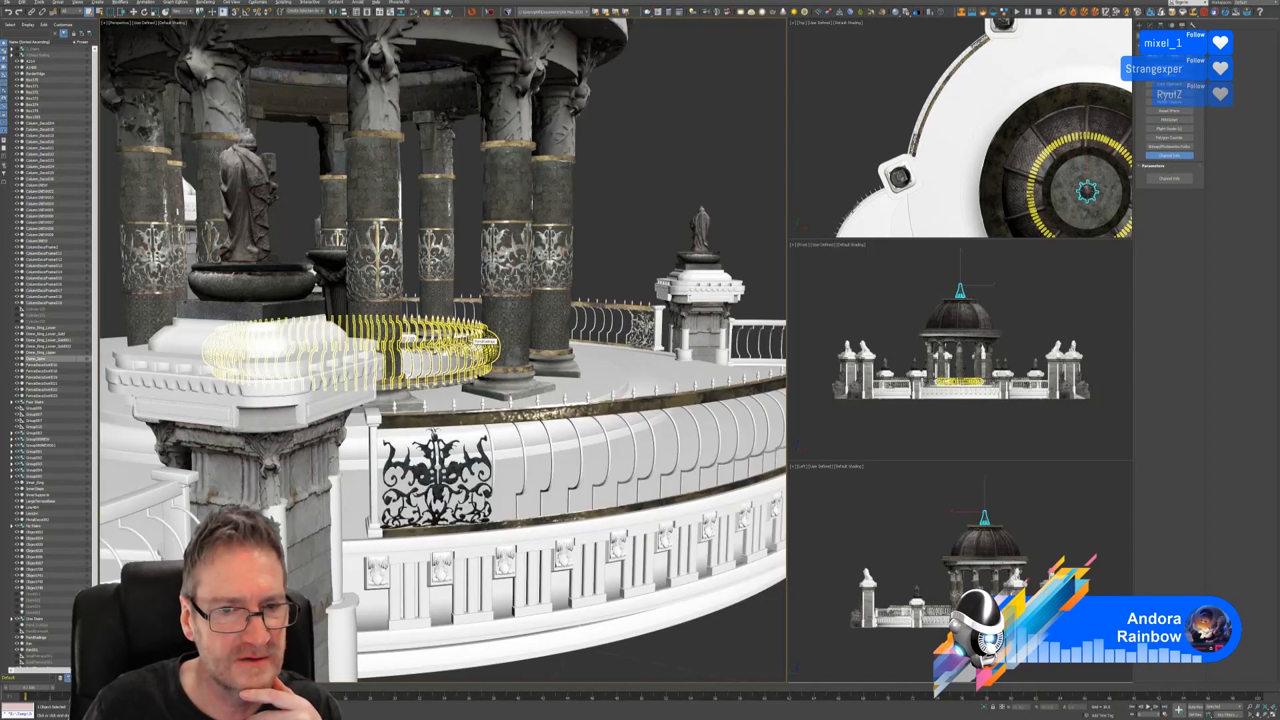
{"action": "scroll", "coordinate": [470, 336], "scroll_direction": "up", "scroll_amount": 3}
{"action": "scroll", "coordinate": [474, 338], "scroll_direction": "up", "scroll_amount": 3}
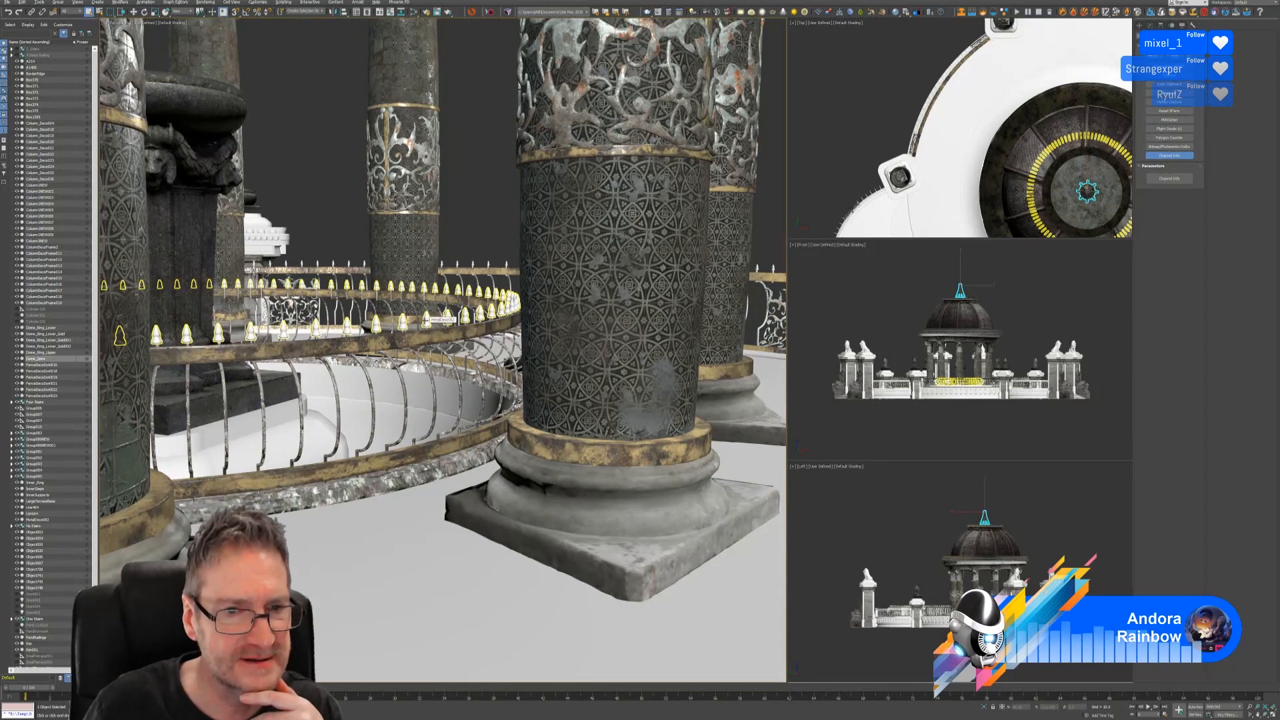
{"action": "left_click", "coordinate": [425, 318]}
{"action": "key", "text": "z"}
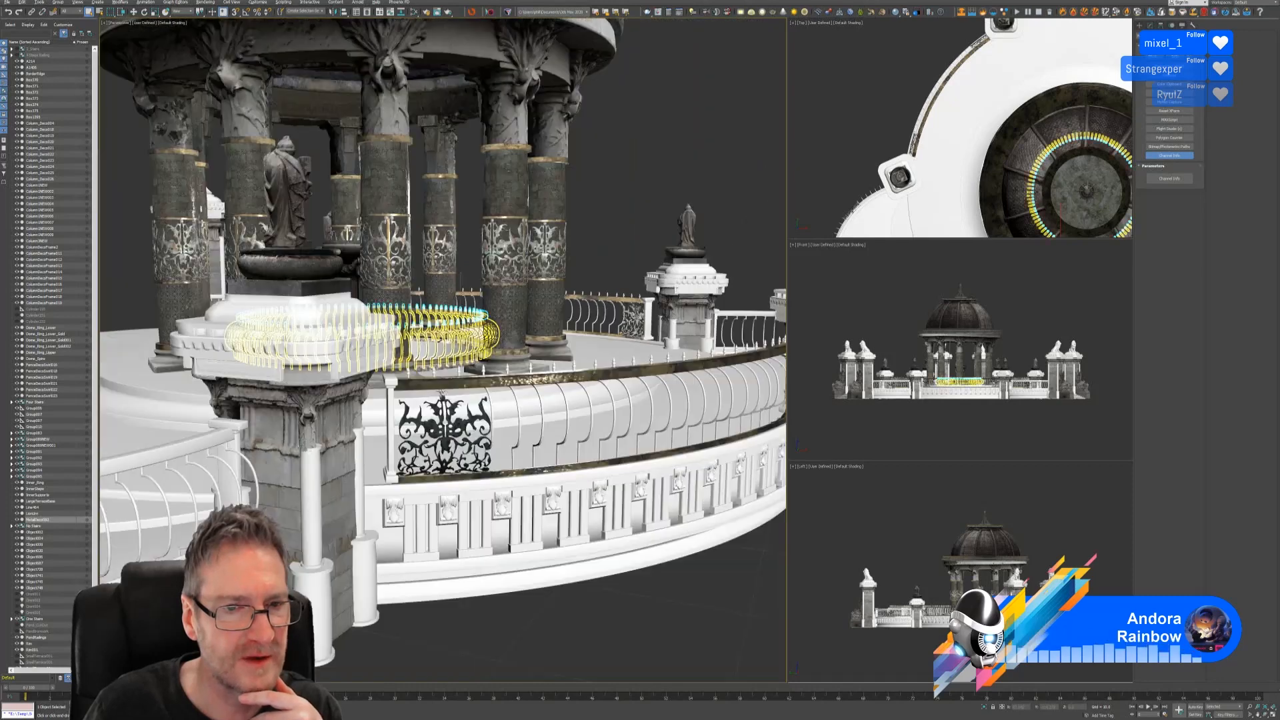
{"action": "middle_click_drag", "start_coordinate": [602, 269], "coordinate": [595, 215], "text": "alt"}
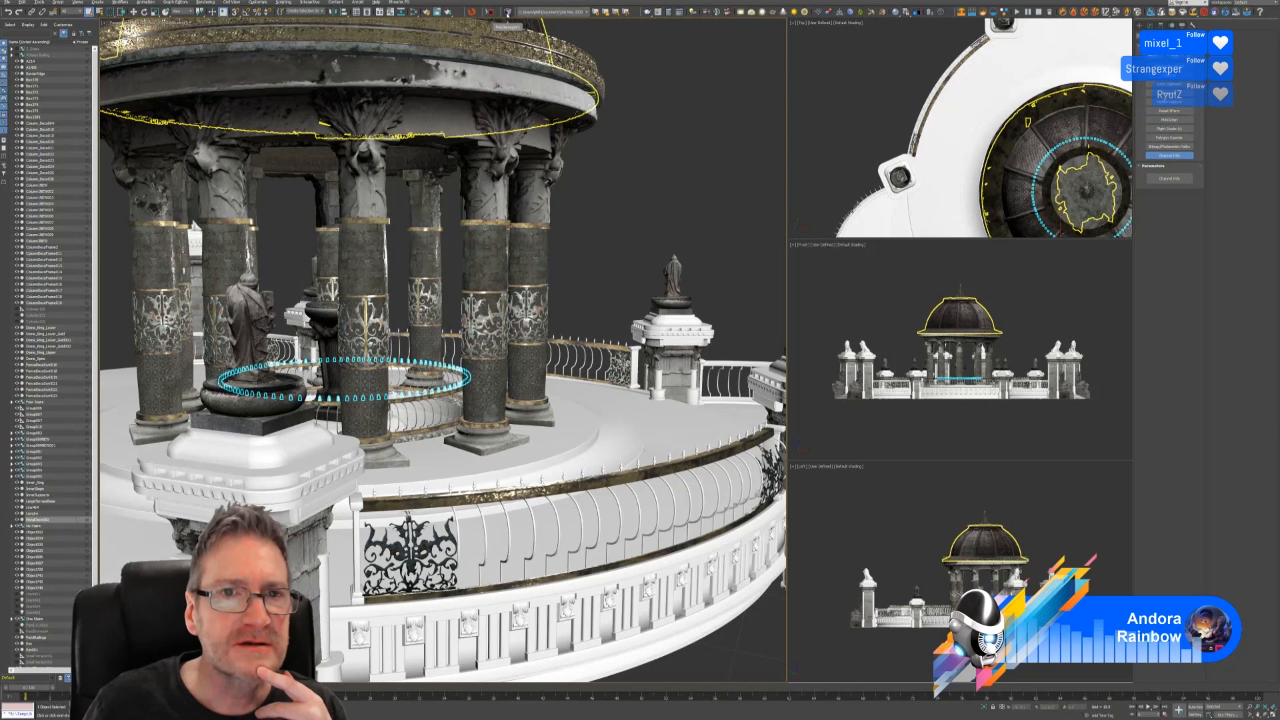
Export the selected finial ring to Substance Painter, accepting the FBX export options.
{"action": "left_click", "coordinate": [507, 12]}
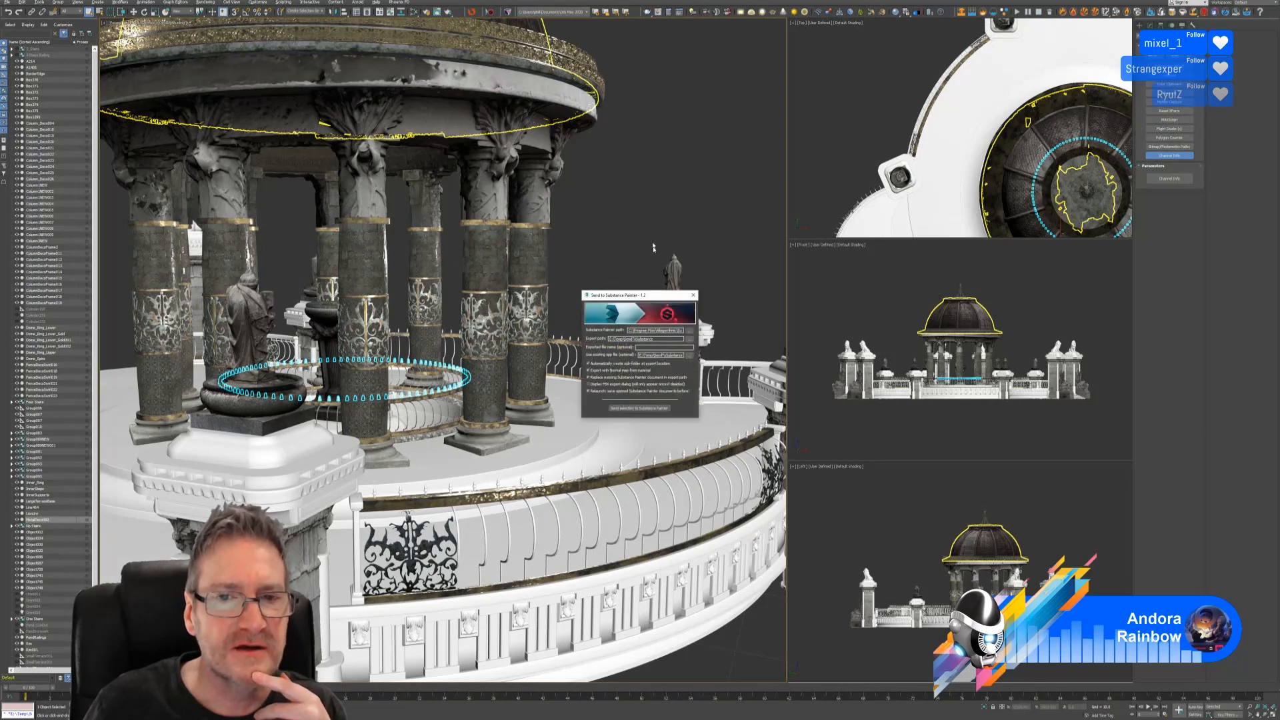
{"action": "left_click", "coordinate": [642, 408]}
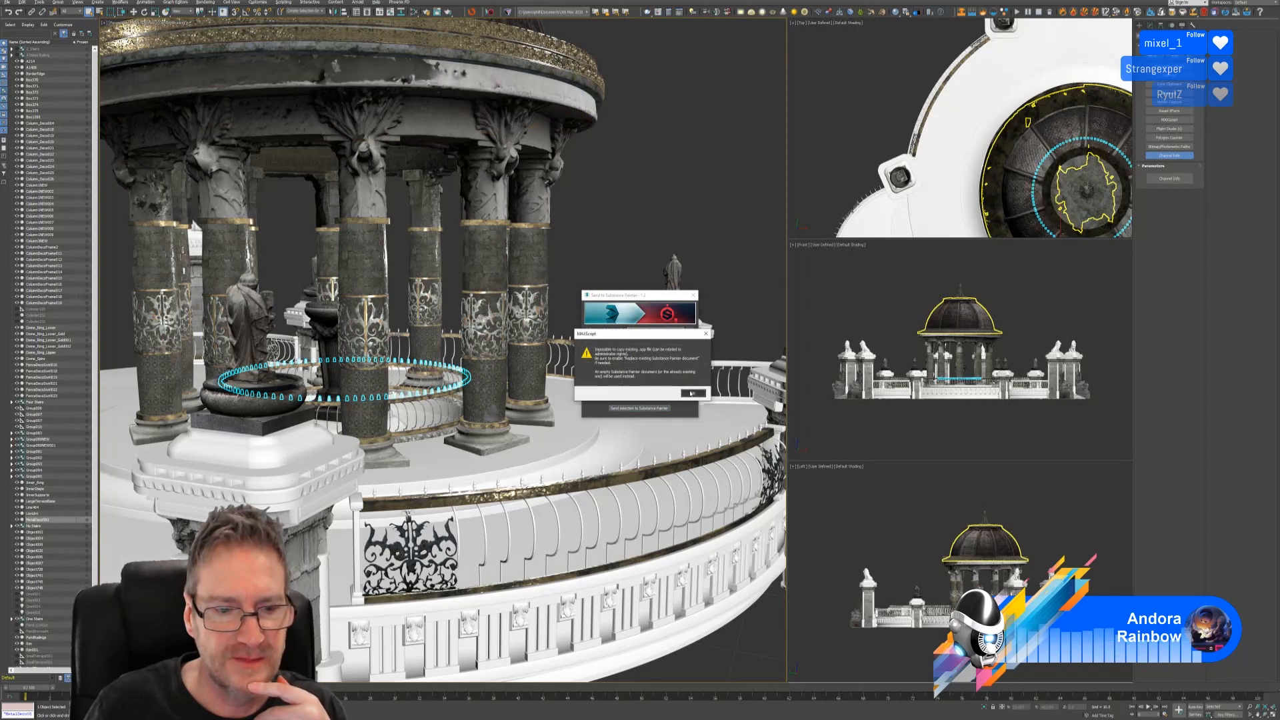
{"action": "left_click", "coordinate": [691, 393]}
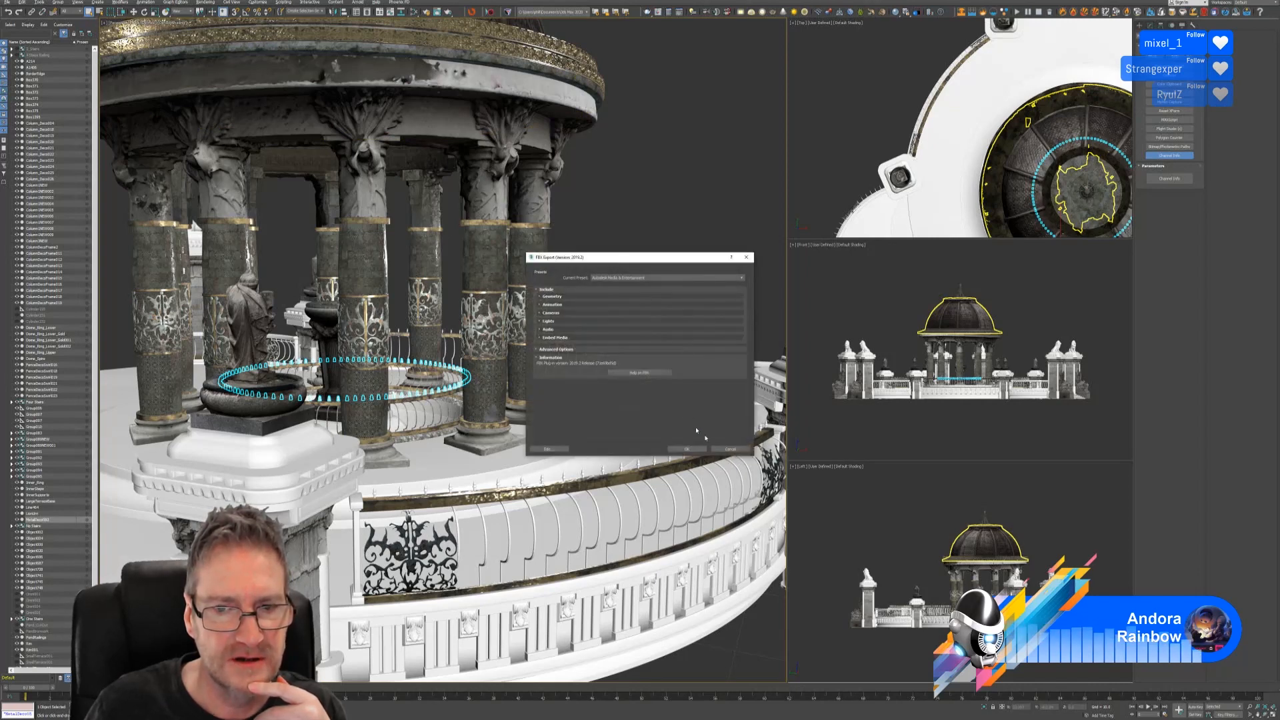
{"action": "left_click", "coordinate": [660, 408]}
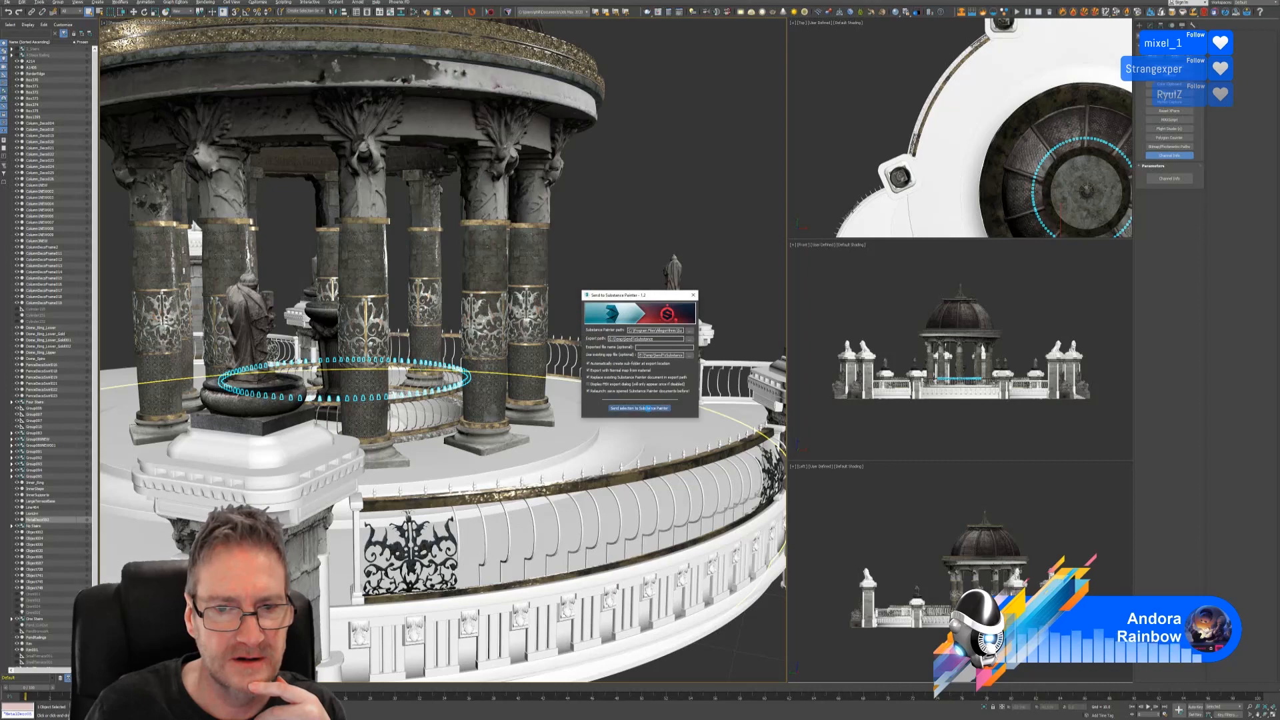
{"action": "left_click", "coordinate": [680, 447]}
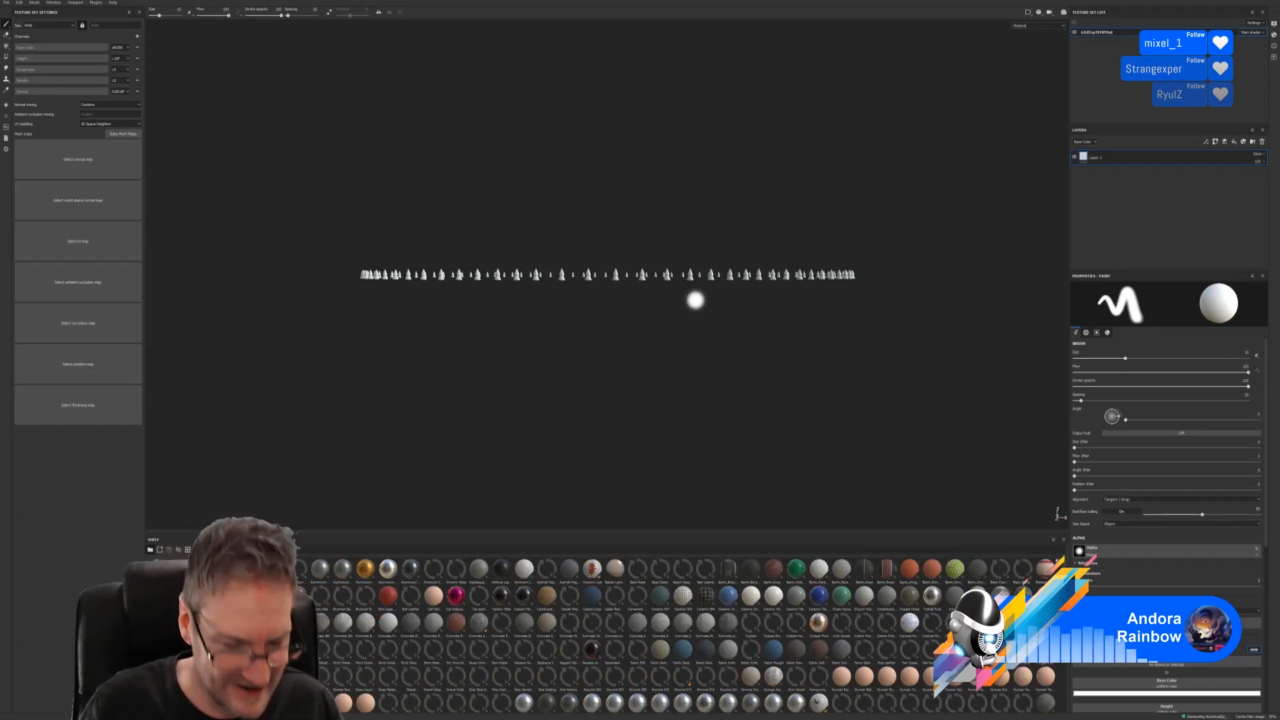
Bake the finials' mesh maps with a changed output size and the low poly mesh used as high poly mesh.
{"action": "left_click_drag", "start_coordinate": [522, 202], "coordinate": [540, 214], "text": "alt"}
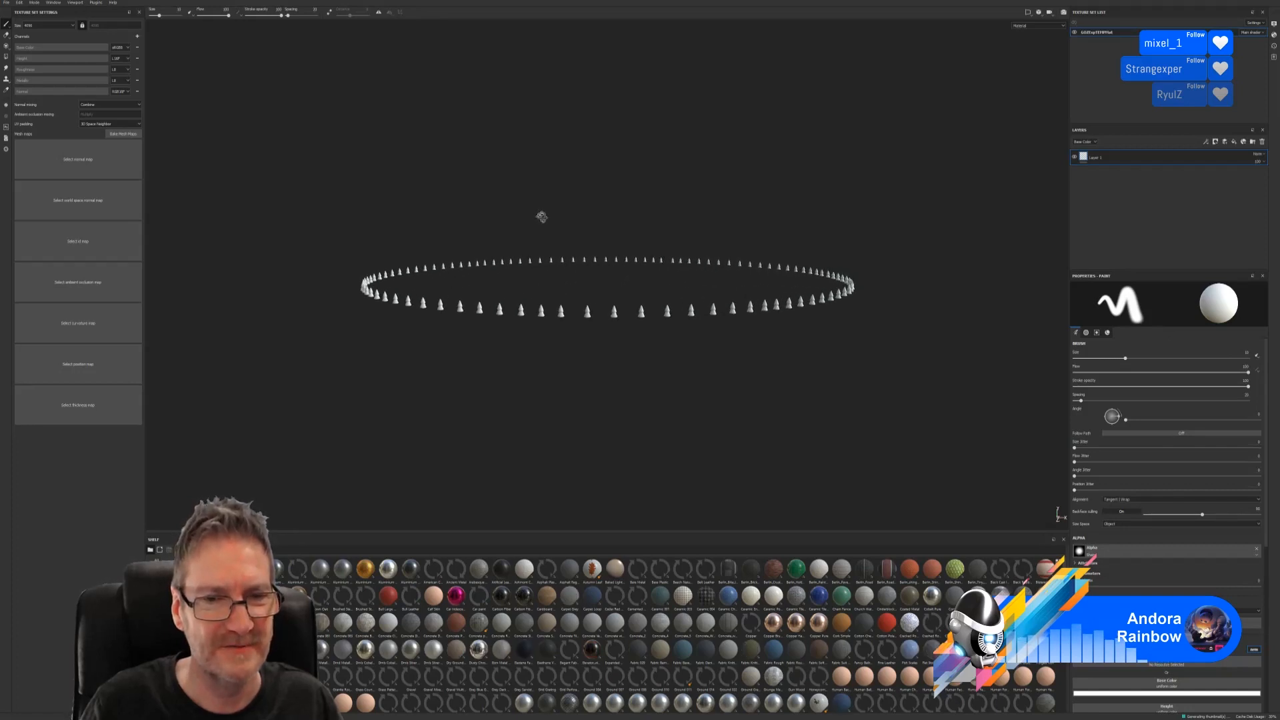
{"action": "left_click", "coordinate": [123, 133]}
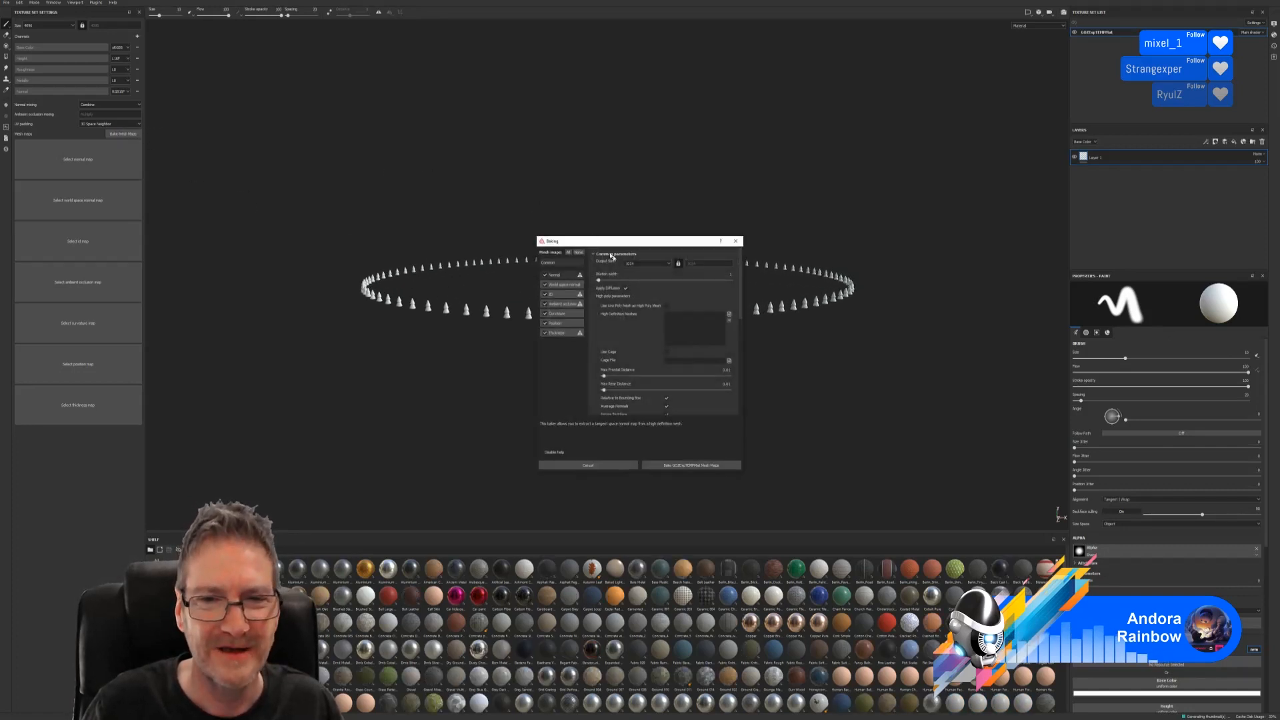
{"action": "left_click", "coordinate": [667, 264]}
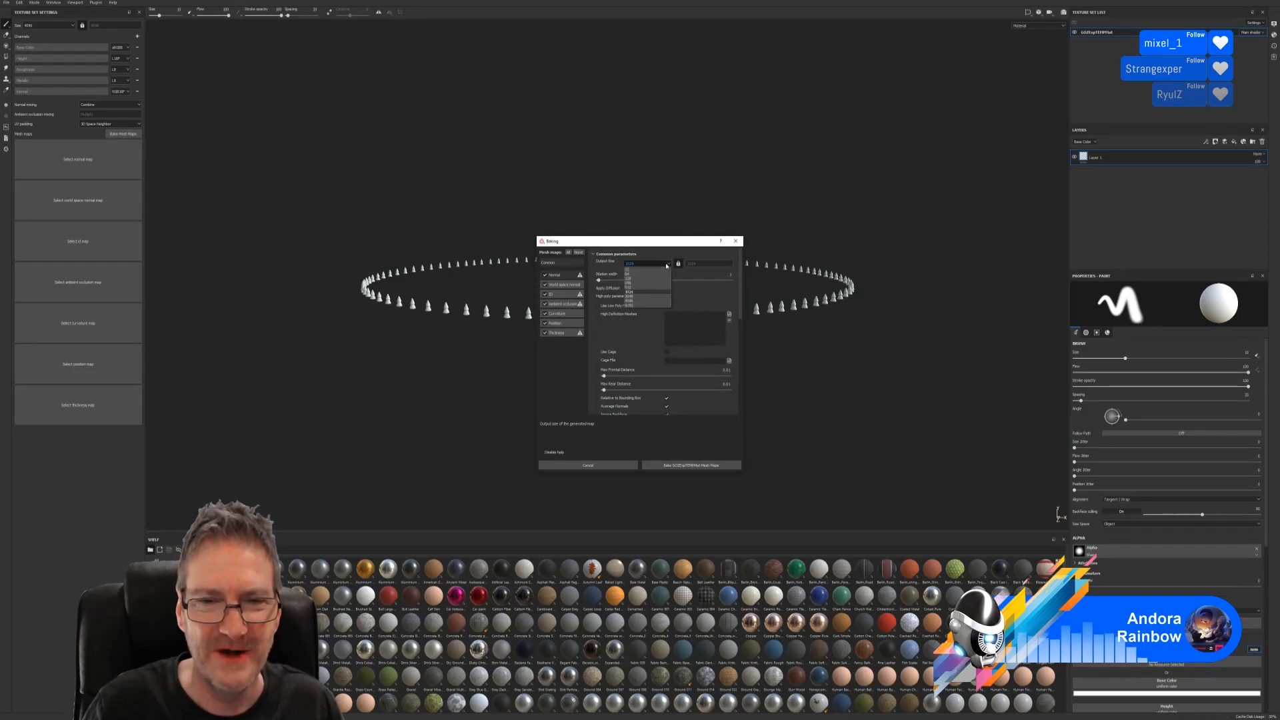
{"action": "left_click", "coordinate": [630, 297]}
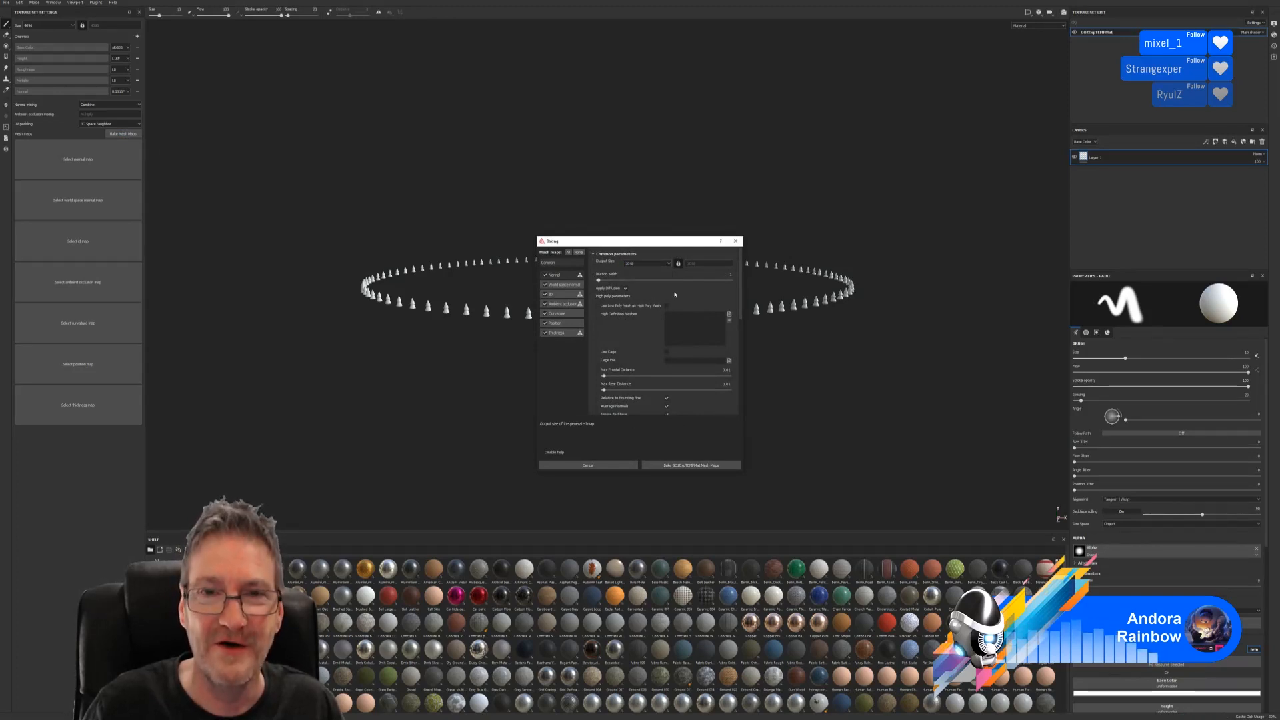
{"action": "left_click", "coordinate": [666, 305]}
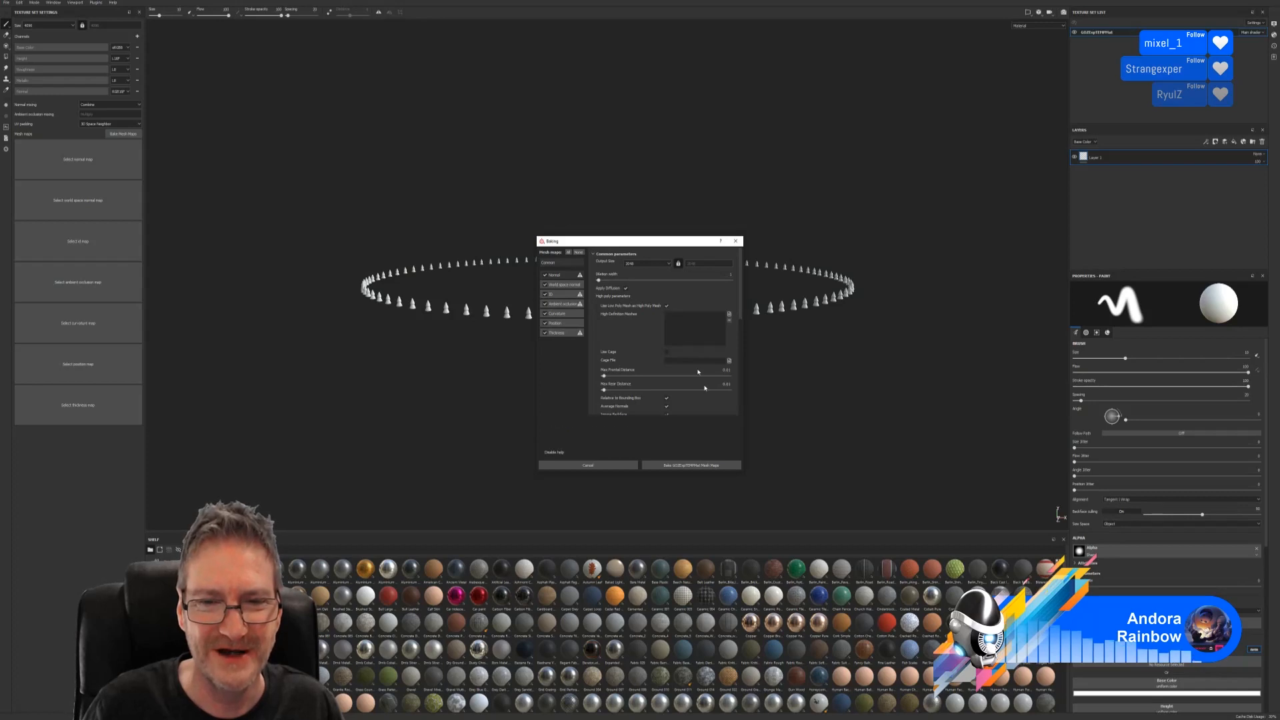
{"action": "left_click", "coordinate": [691, 465]}
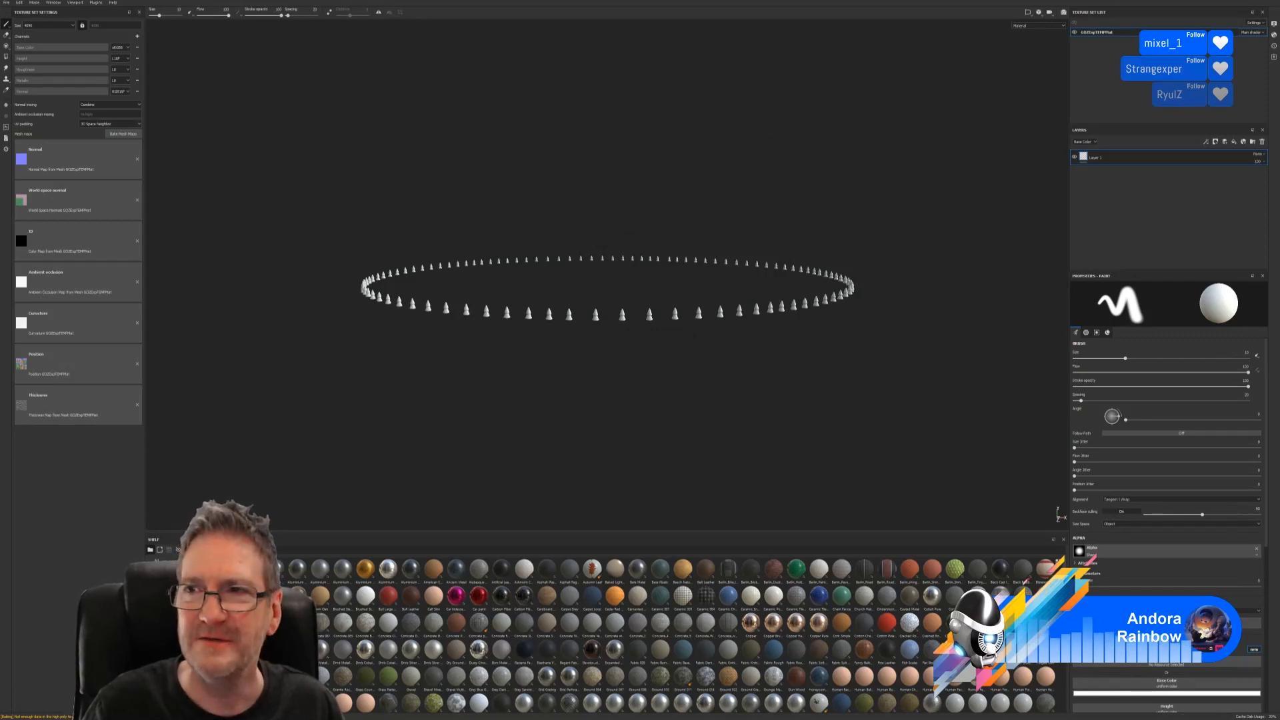
Return to 3ds Max and send the finial ring to Substance Painter again with the default FBX options.
{"action": "key", "text": "alt+Tab"}
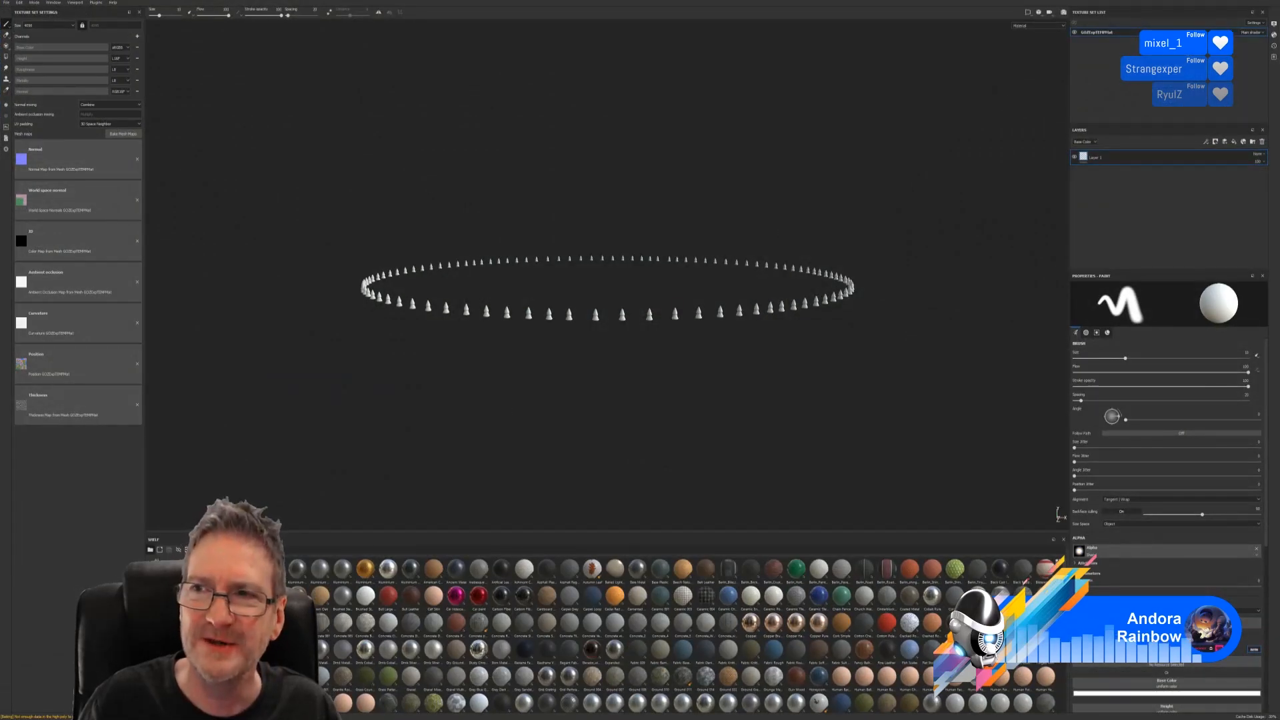
{"action": "left_click", "coordinate": [622, 368]}
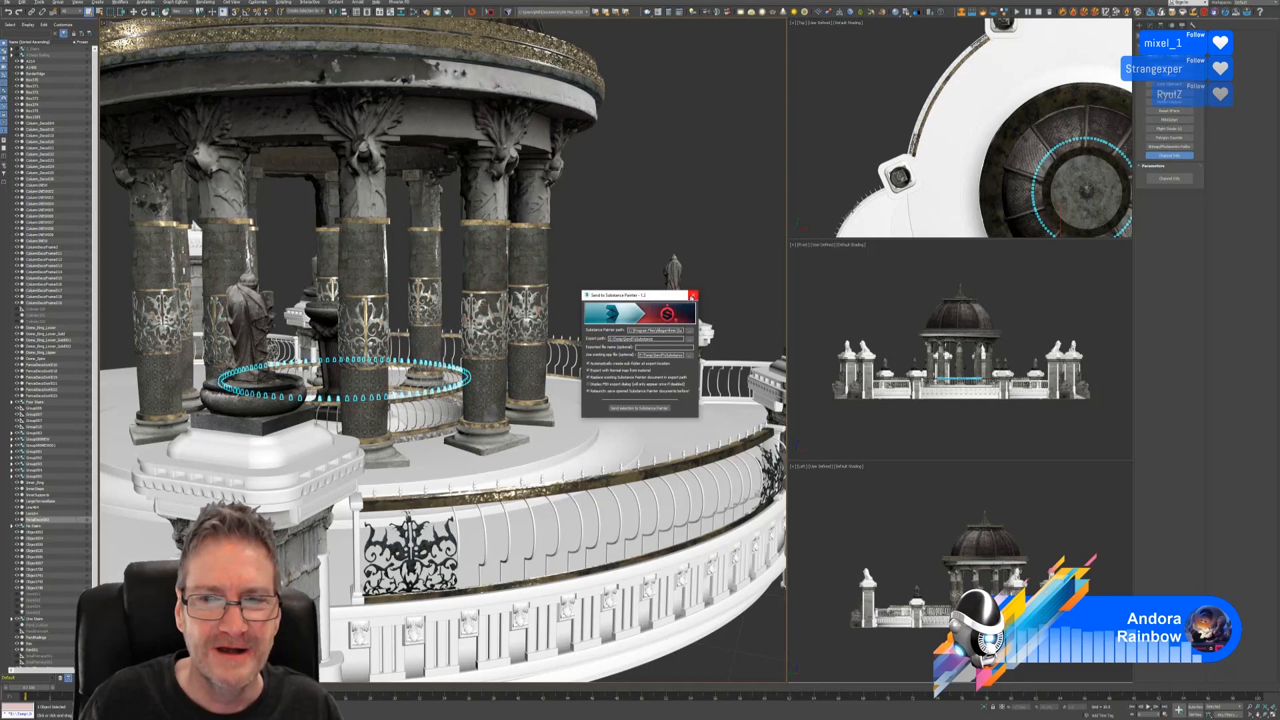
{"action": "left_click", "coordinate": [692, 298]}
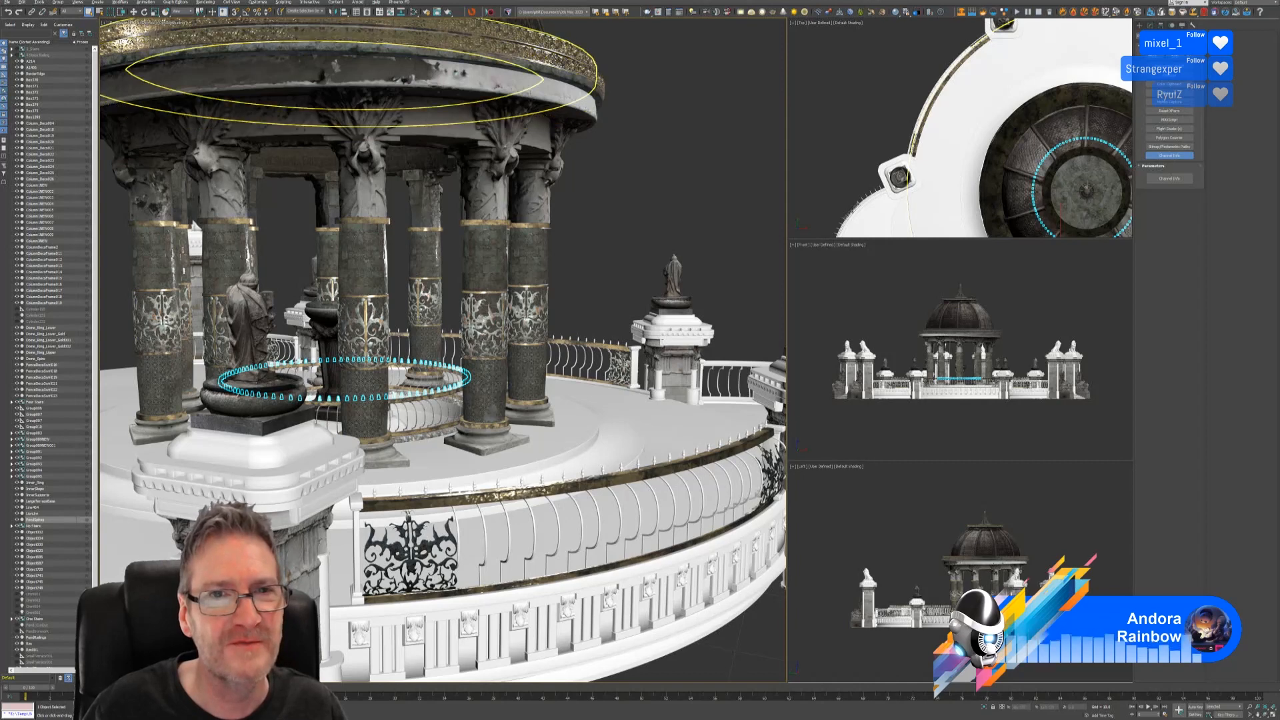
{"action": "left_click", "coordinate": [490, 15]}
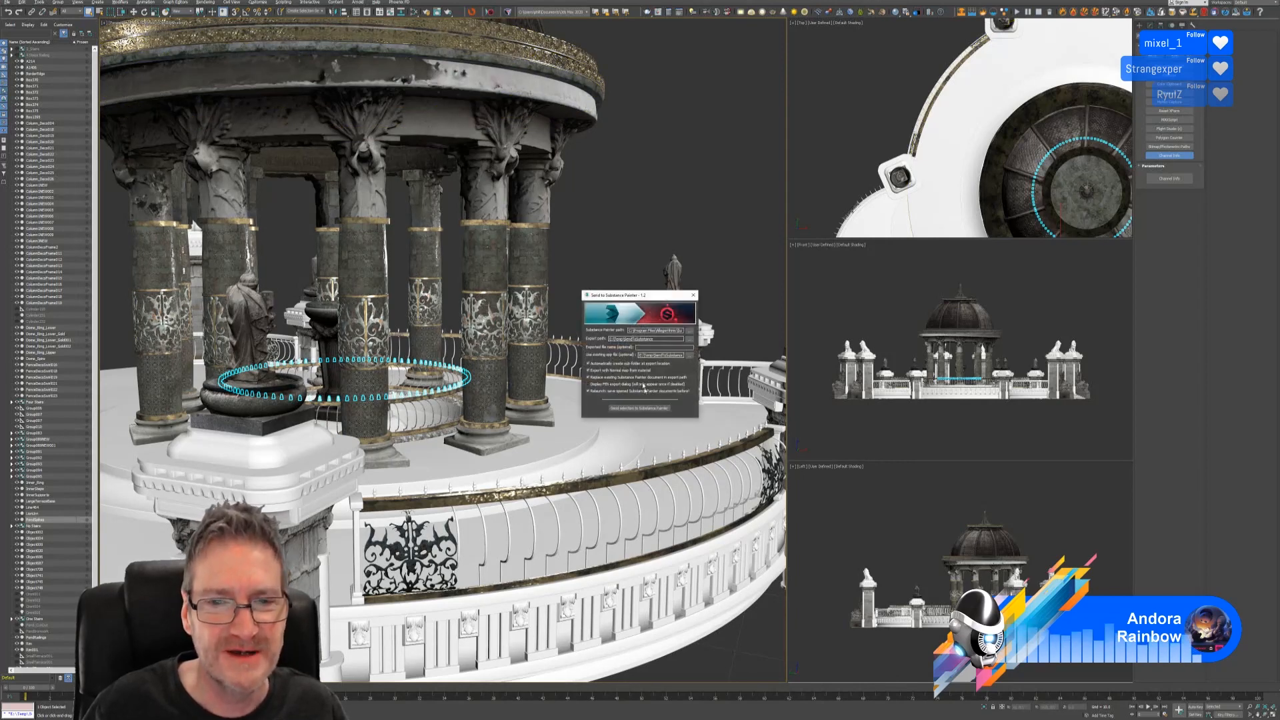
{"action": "left_click", "coordinate": [641, 409]}
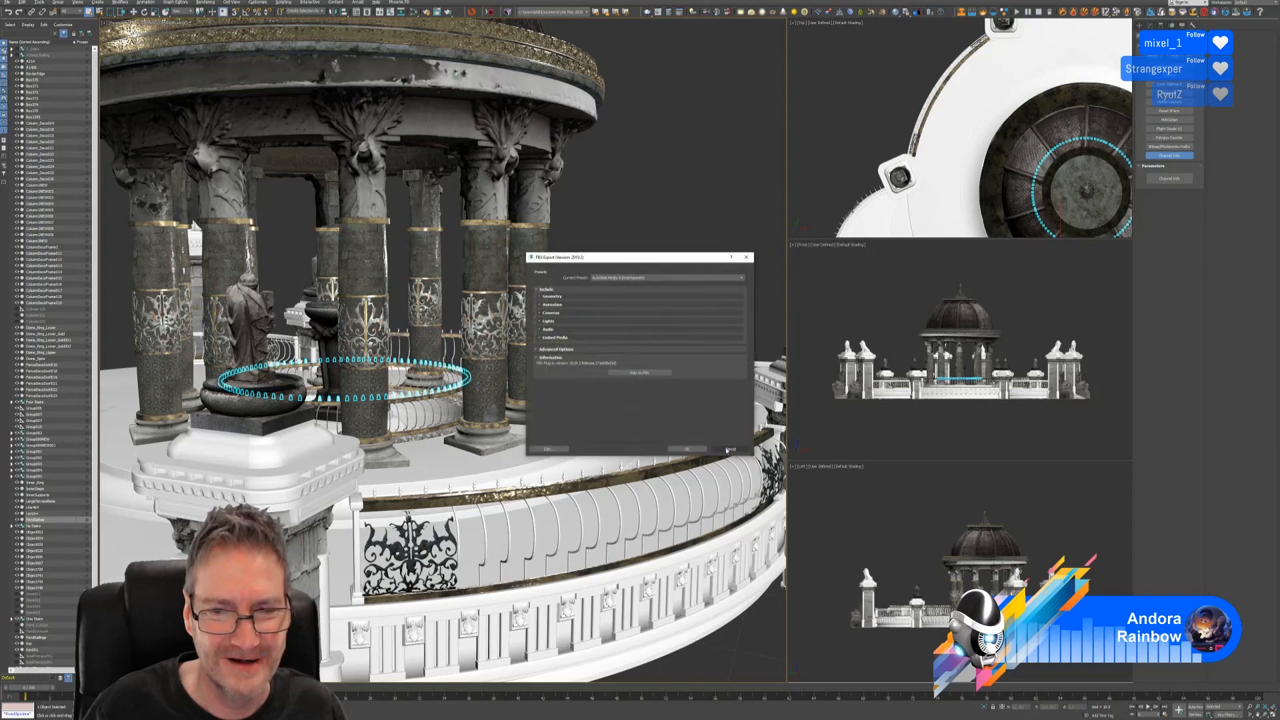
{"action": "left_click", "coordinate": [730, 448]}
{"action": "left_click", "coordinate": [645, 408]}
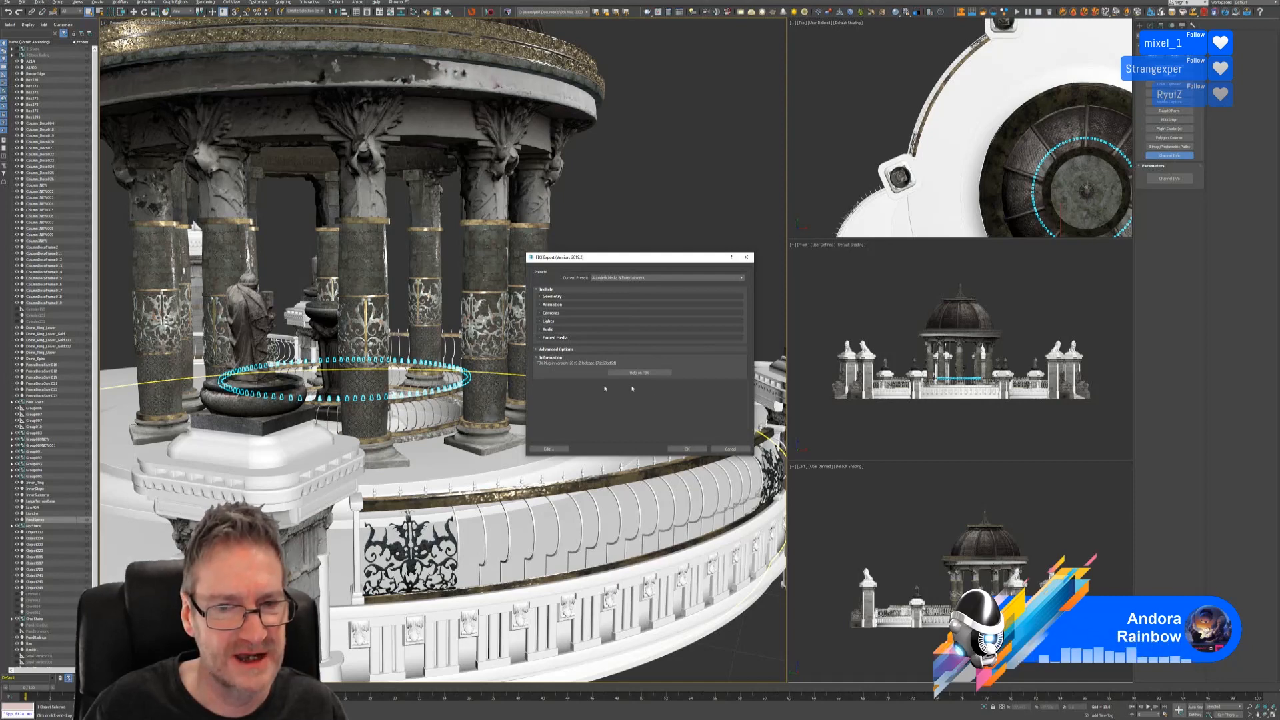
{"action": "left_click", "coordinate": [683, 448]}
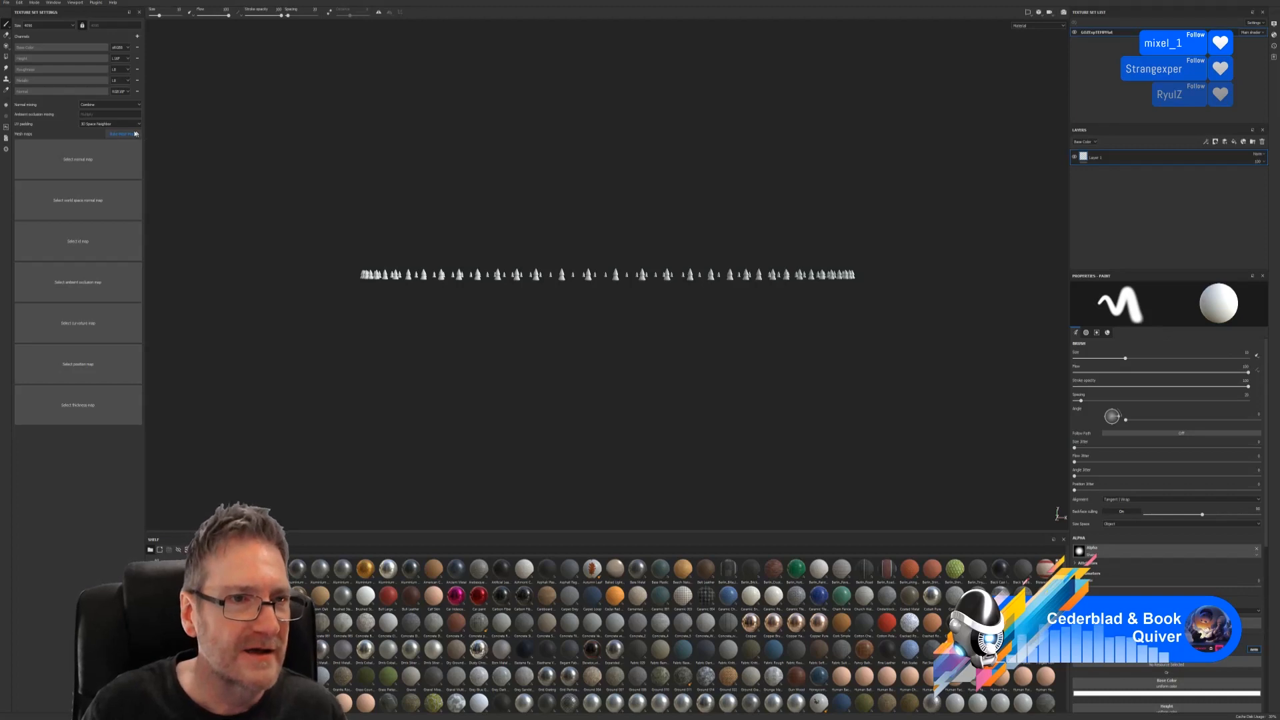
Rebake all mesh maps for the re-sent finials, changing the output size and enabling Use Low Poly Mesh as High Poly Mesh.
{"action": "left_click", "coordinate": [123, 133]}
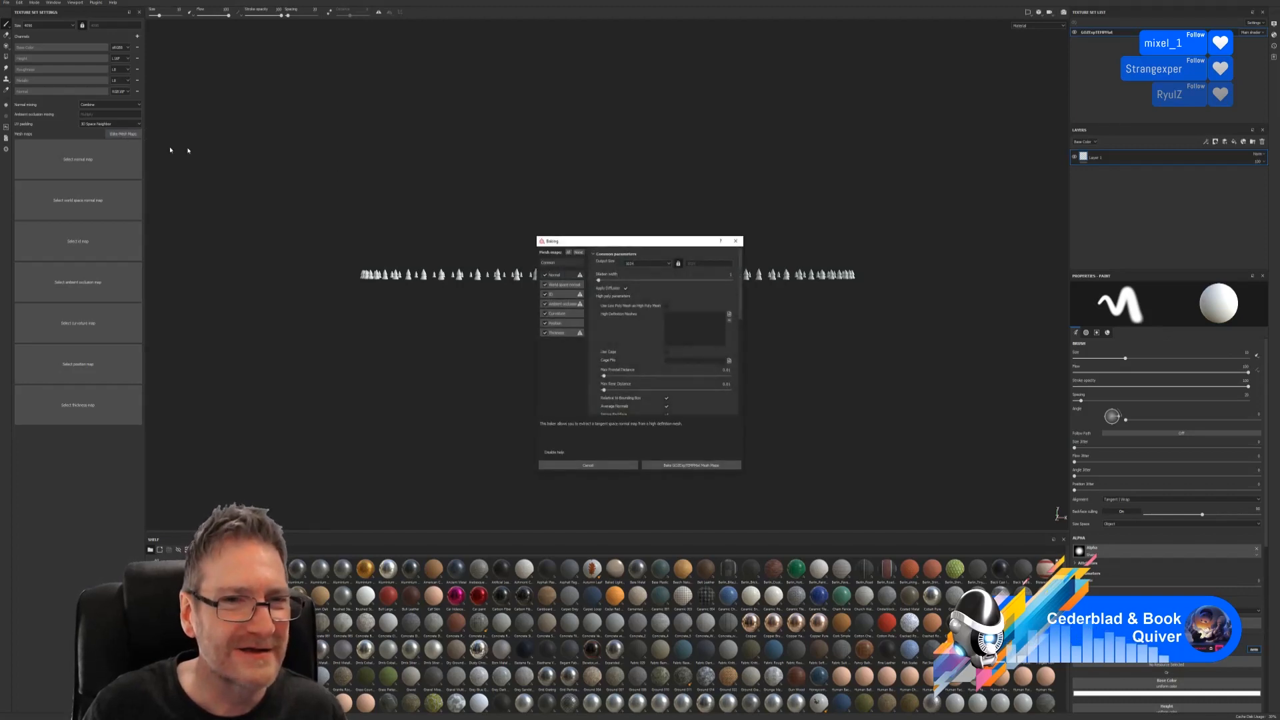
{"action": "left_click", "coordinate": [666, 266]}
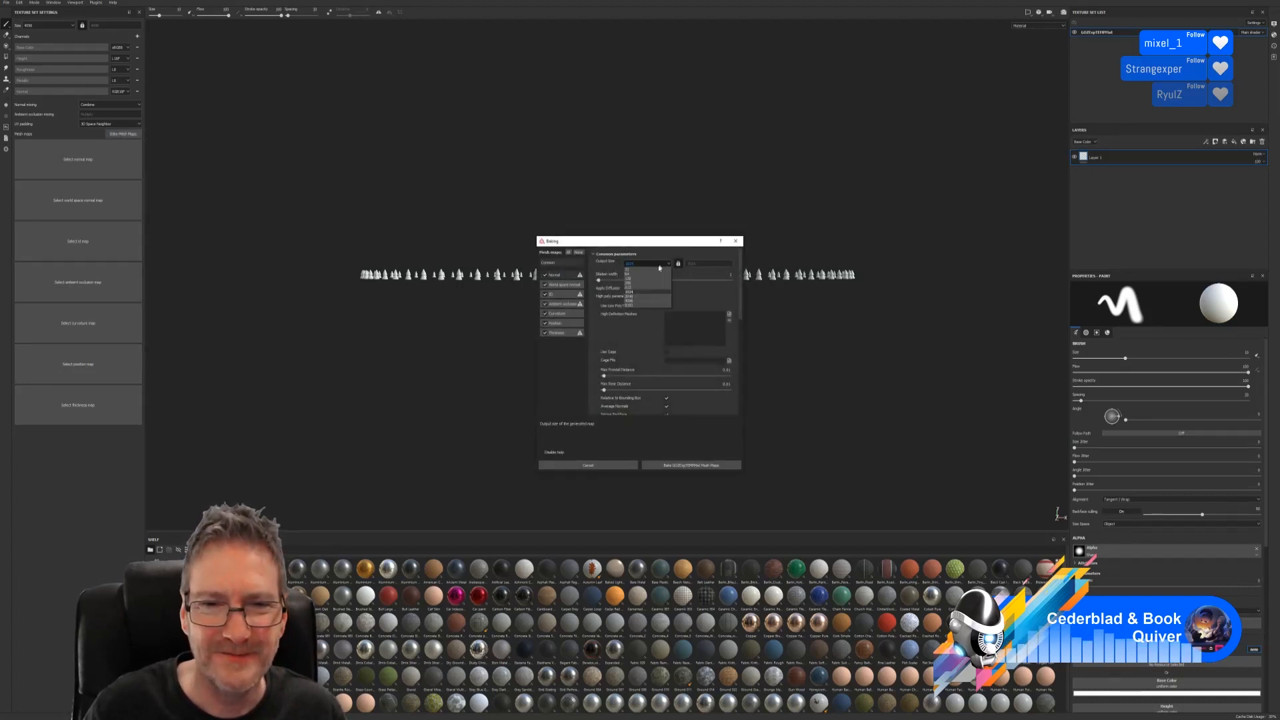
{"action": "left_click", "coordinate": [632, 295]}
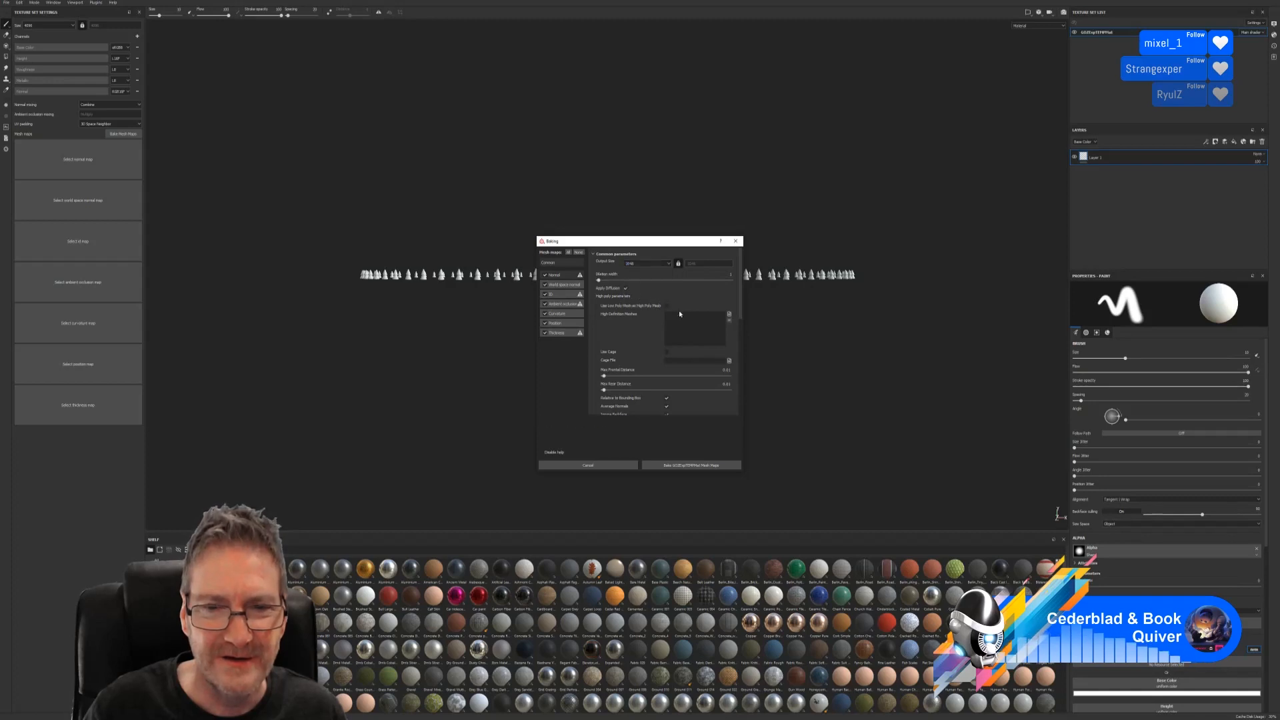
{"action": "left_click", "coordinate": [667, 306]}
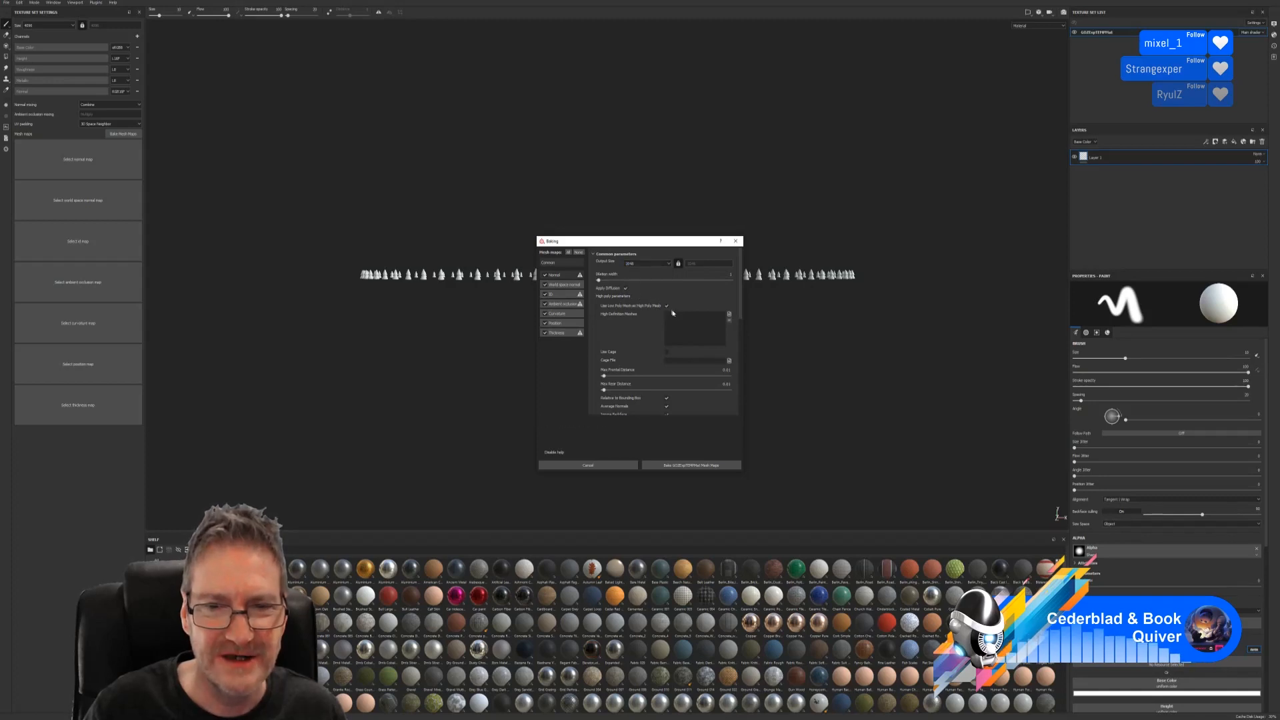
{"action": "left_click", "coordinate": [698, 465]}
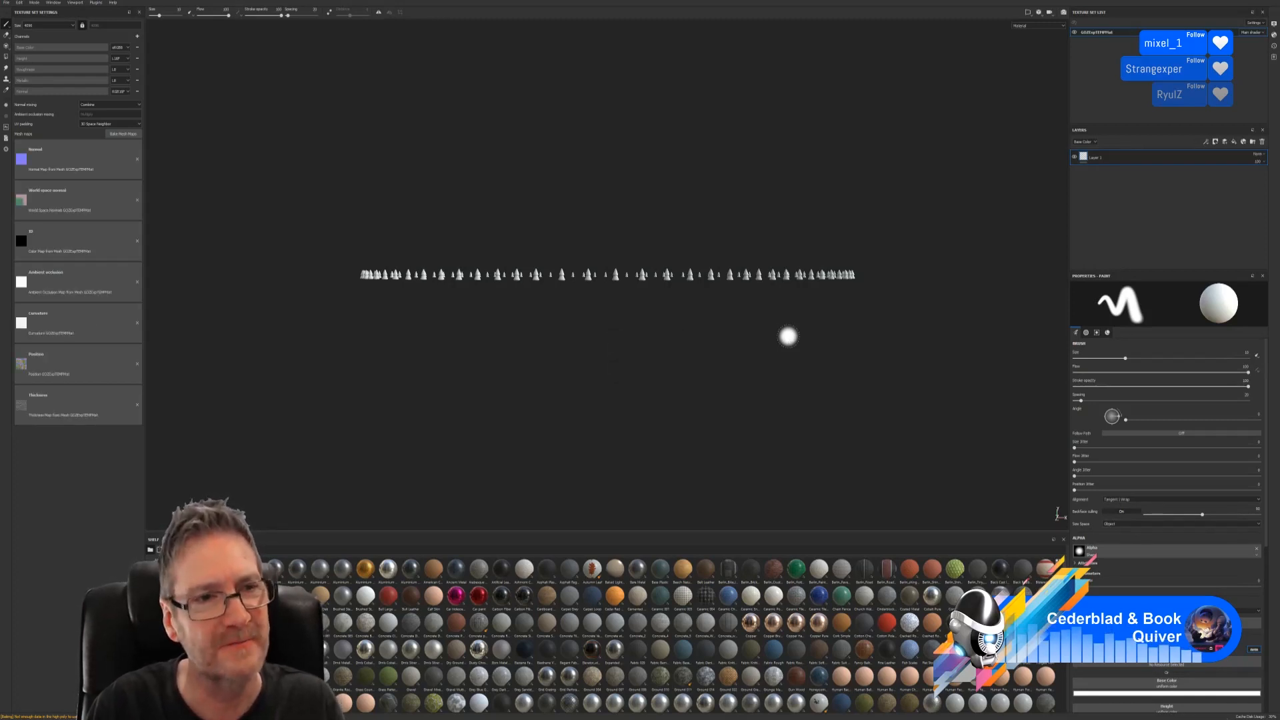
Apply a weathered, rusty metal smart material from the shelf to the finial ring.
{"action": "left_click_drag", "start_coordinate": [739, 337], "coordinate": [637, 317], "text": "alt"}
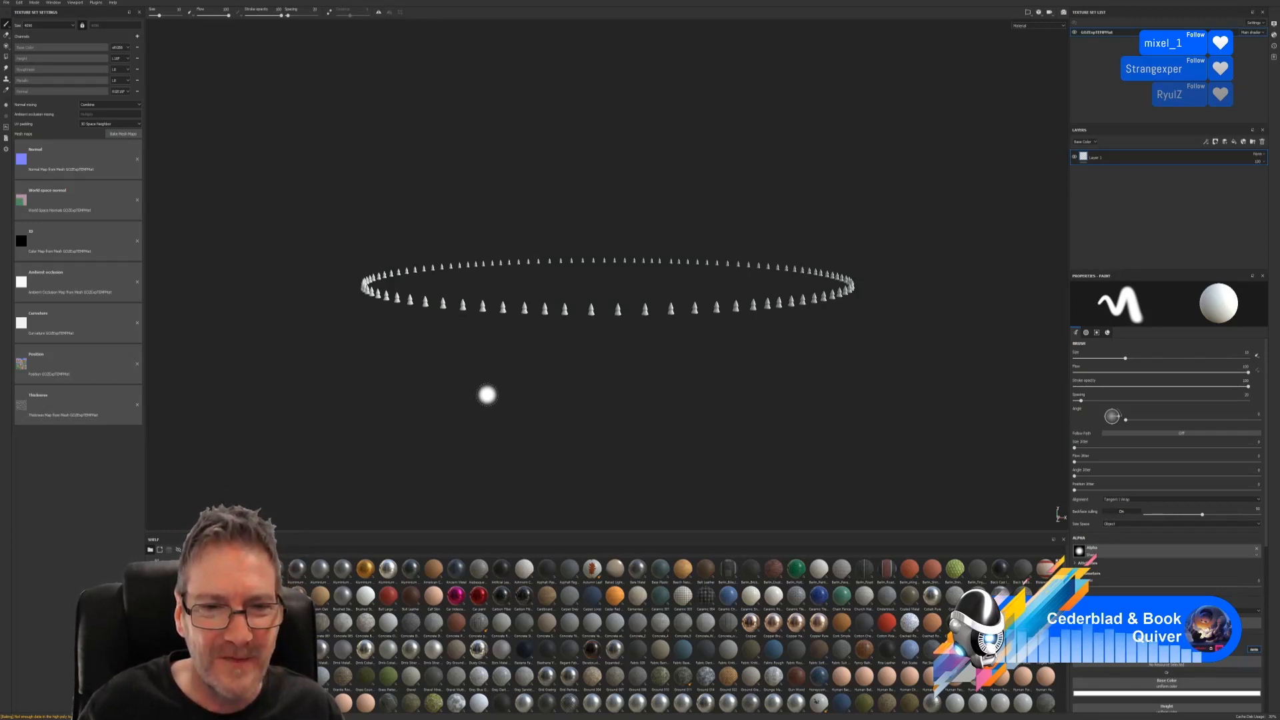
{"action": "left_click_drag", "start_coordinate": [488, 395], "coordinate": [508, 400], "text": "alt"}
{"action": "scroll", "coordinate": [650, 330], "scroll_direction": "up", "scroll_amount": 1}
{"action": "scroll", "coordinate": [640, 336], "scroll_direction": "up", "scroll_amount": 1}
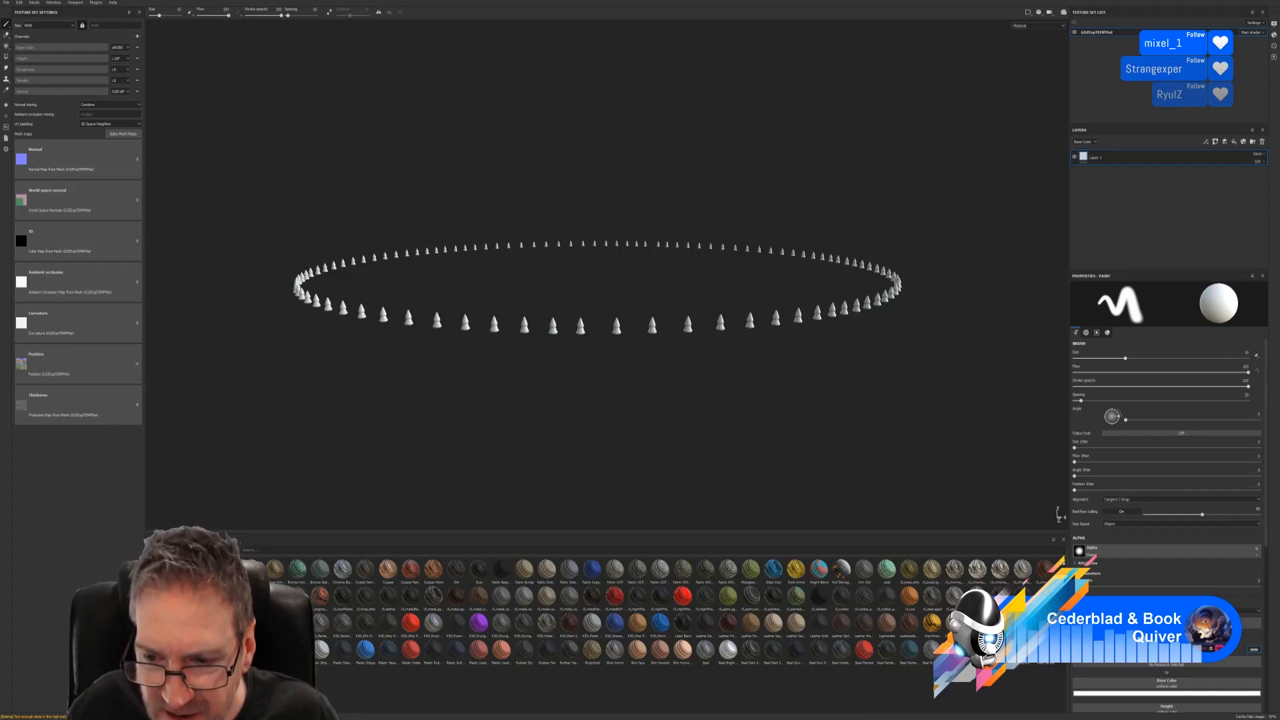
{"action": "mouse_move", "coordinate": [1045, 649]}
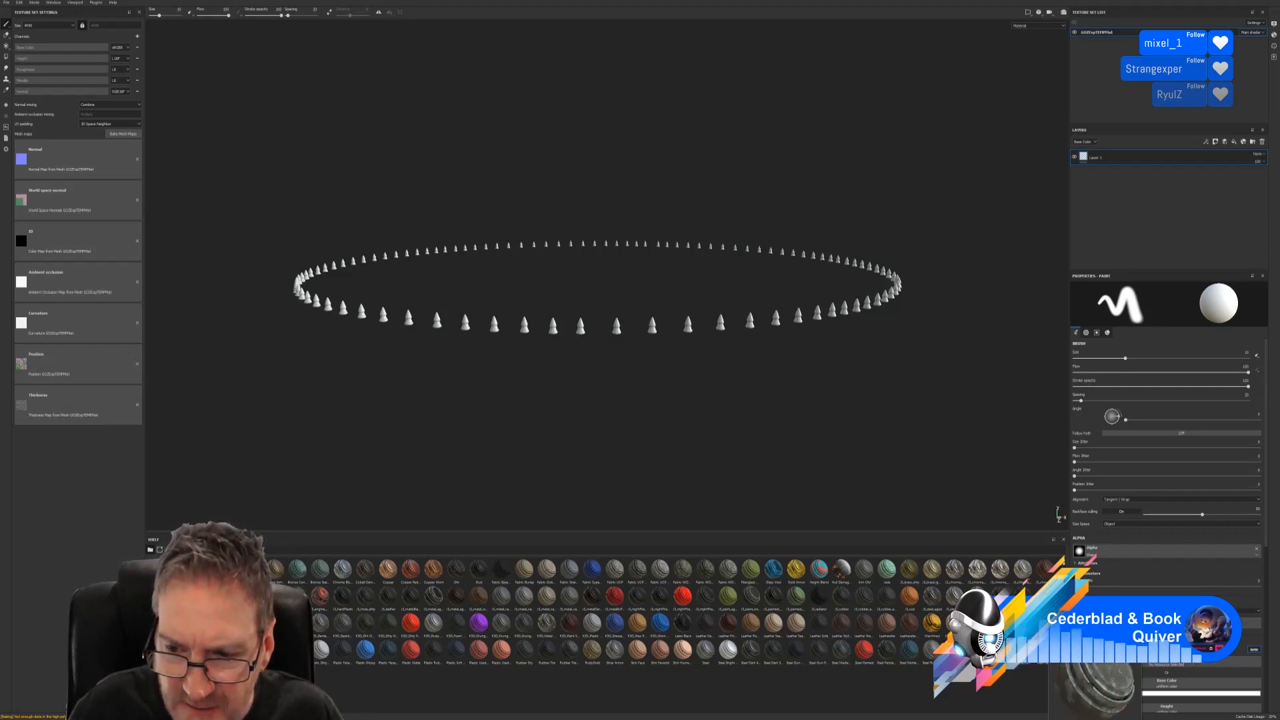
{"action": "left_click_drag", "start_coordinate": [1043, 648], "coordinate": [690, 333]}
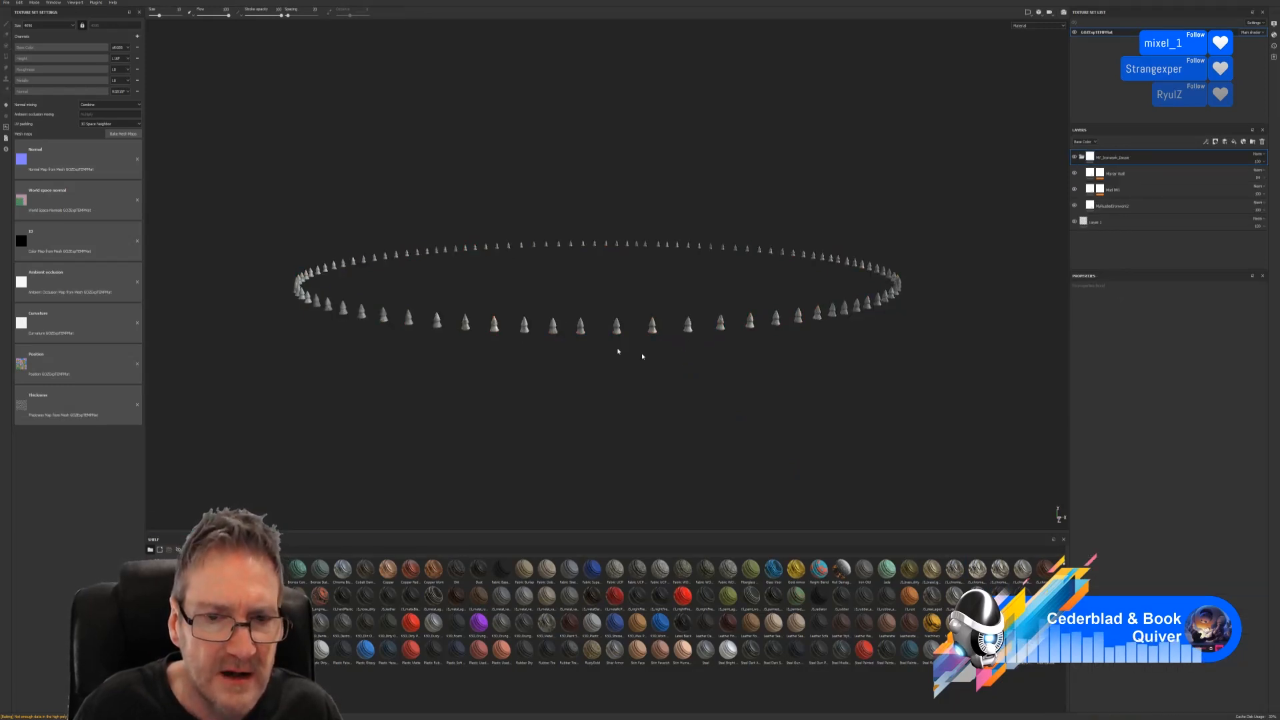
Examine the textured finials up close and hide the uppermost layer inside the smart material's group.
{"action": "scroll", "coordinate": [566, 312], "scroll_direction": "up", "scroll_amount": 10}
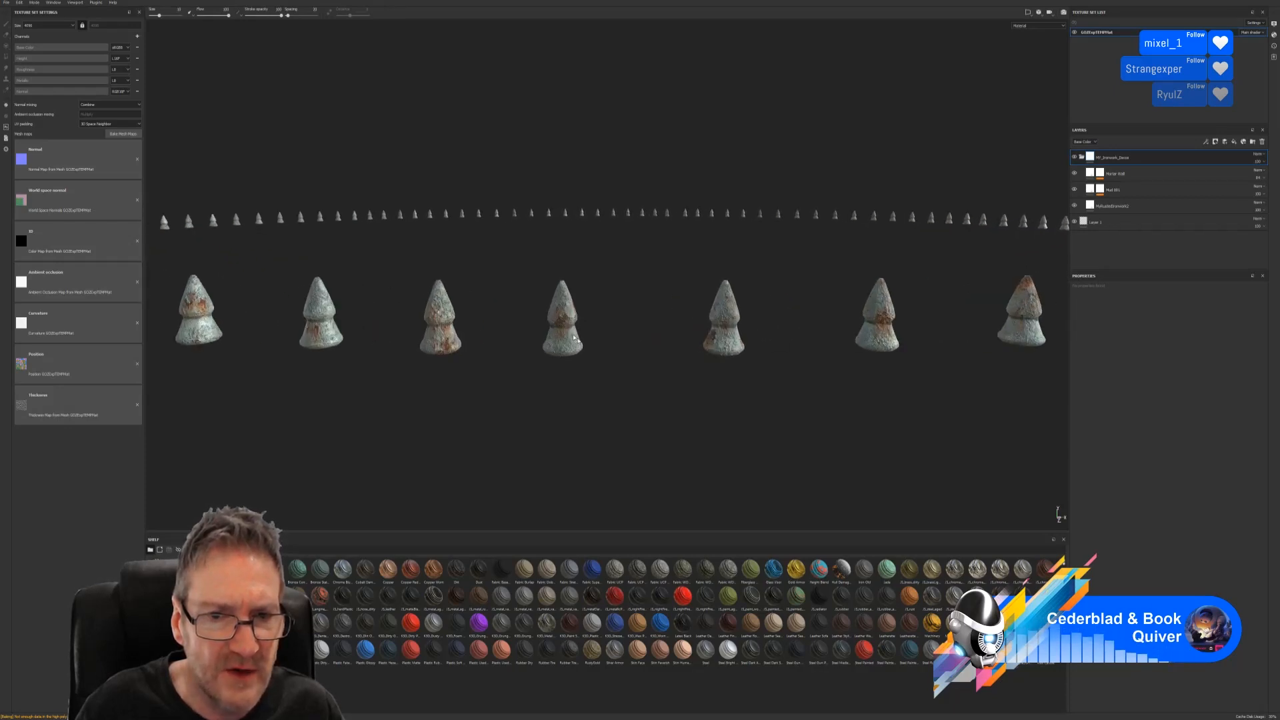
{"action": "left_click_drag", "start_coordinate": [574, 338], "coordinate": [577, 375], "text": "alt"}
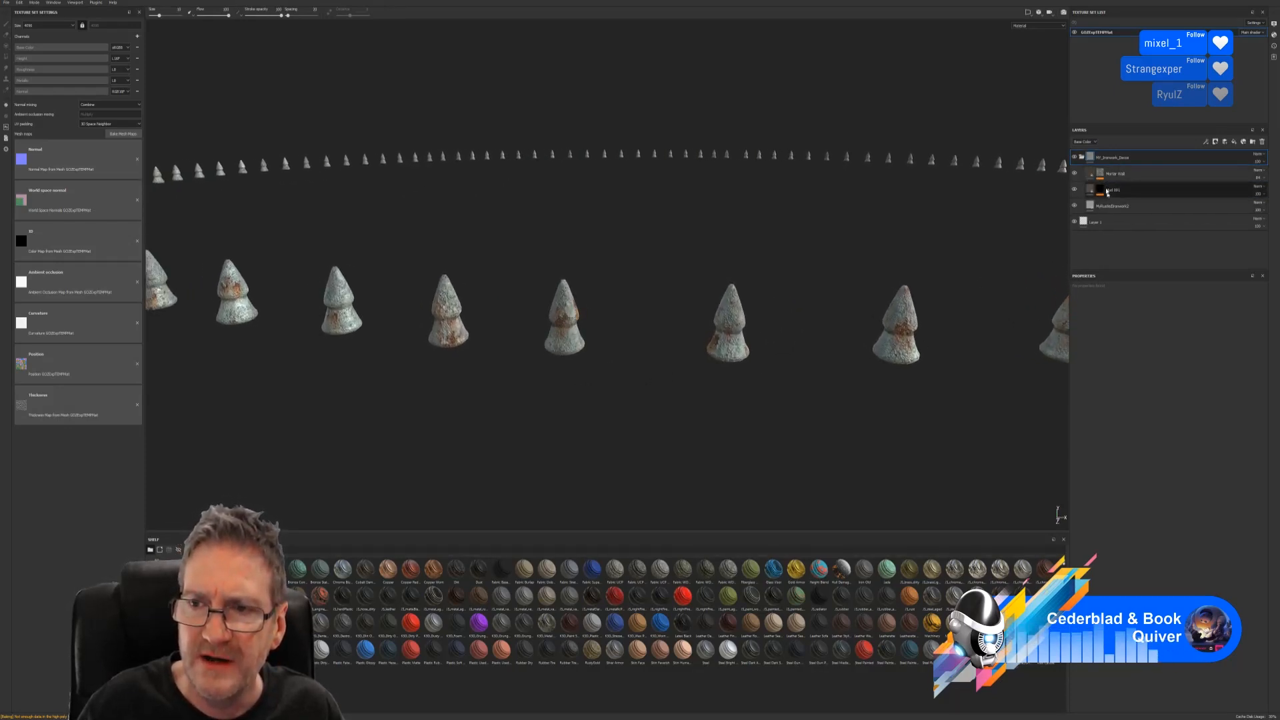
{"action": "left_click", "coordinate": [1074, 172]}
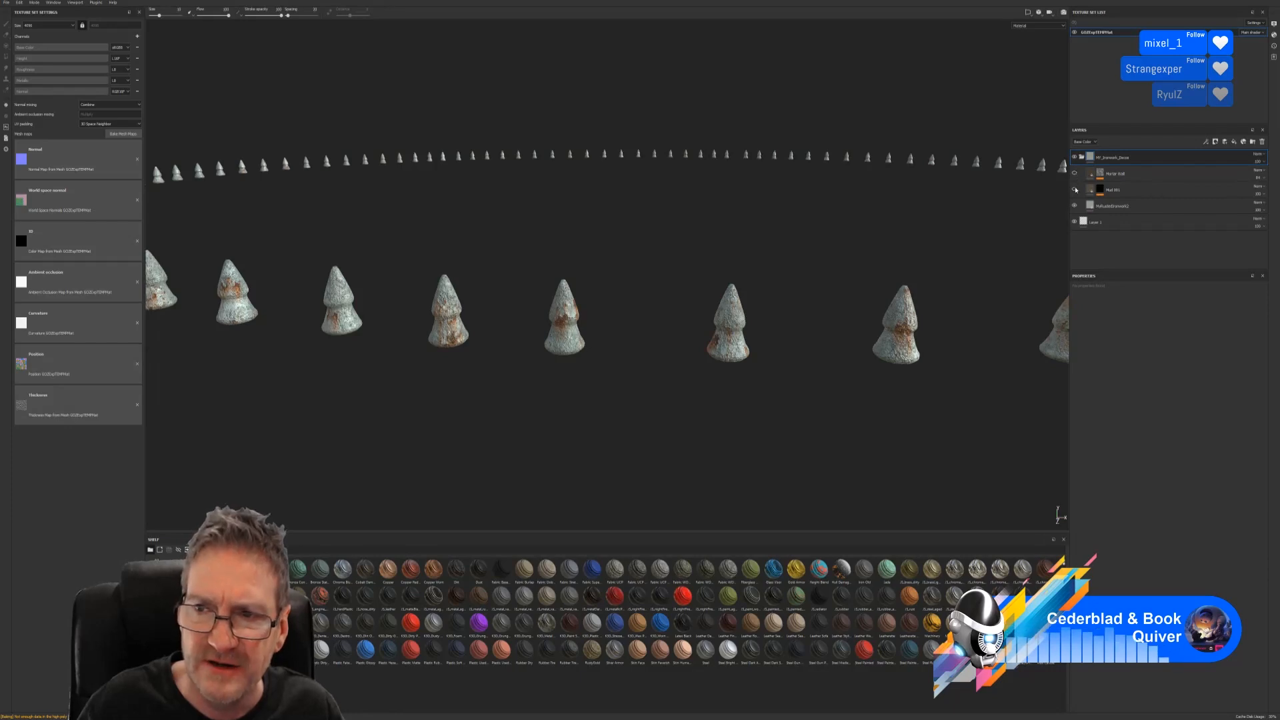
Turn off the height channel of the base fill layer at the bottom of the smart material's group.
{"action": "left_click", "coordinate": [1101, 207]}
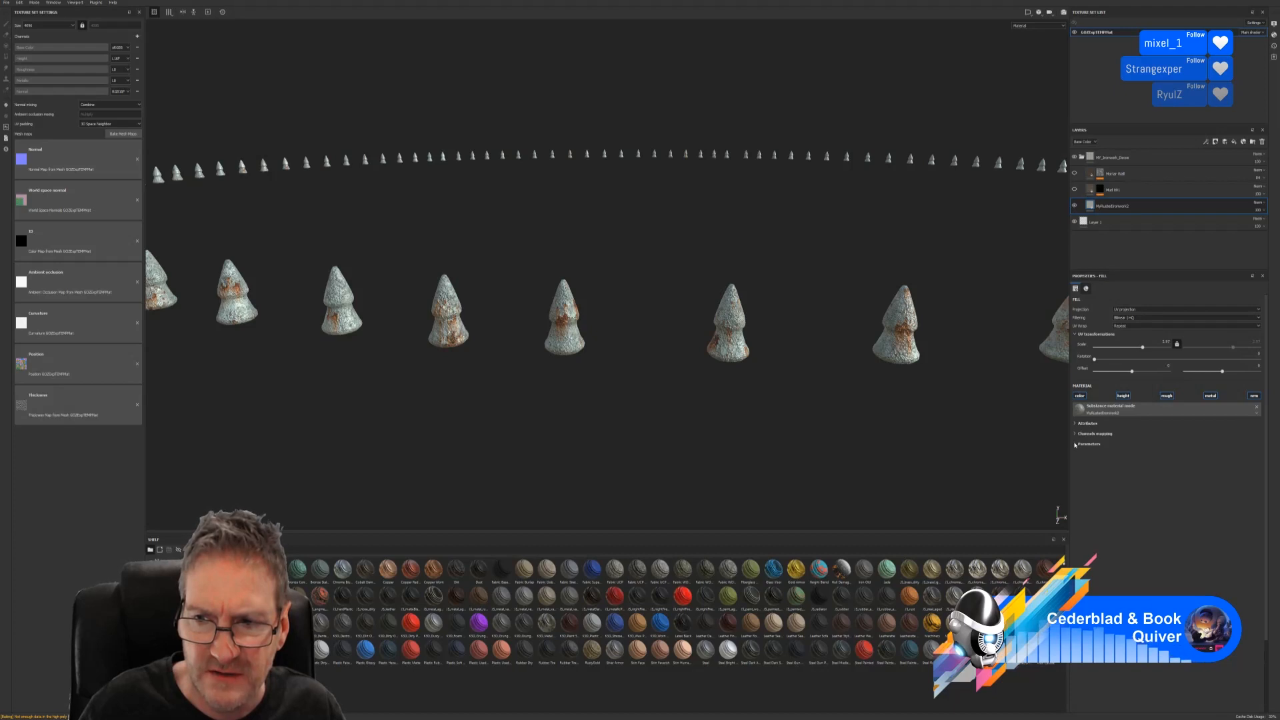
{"action": "left_click", "coordinate": [1077, 434]}
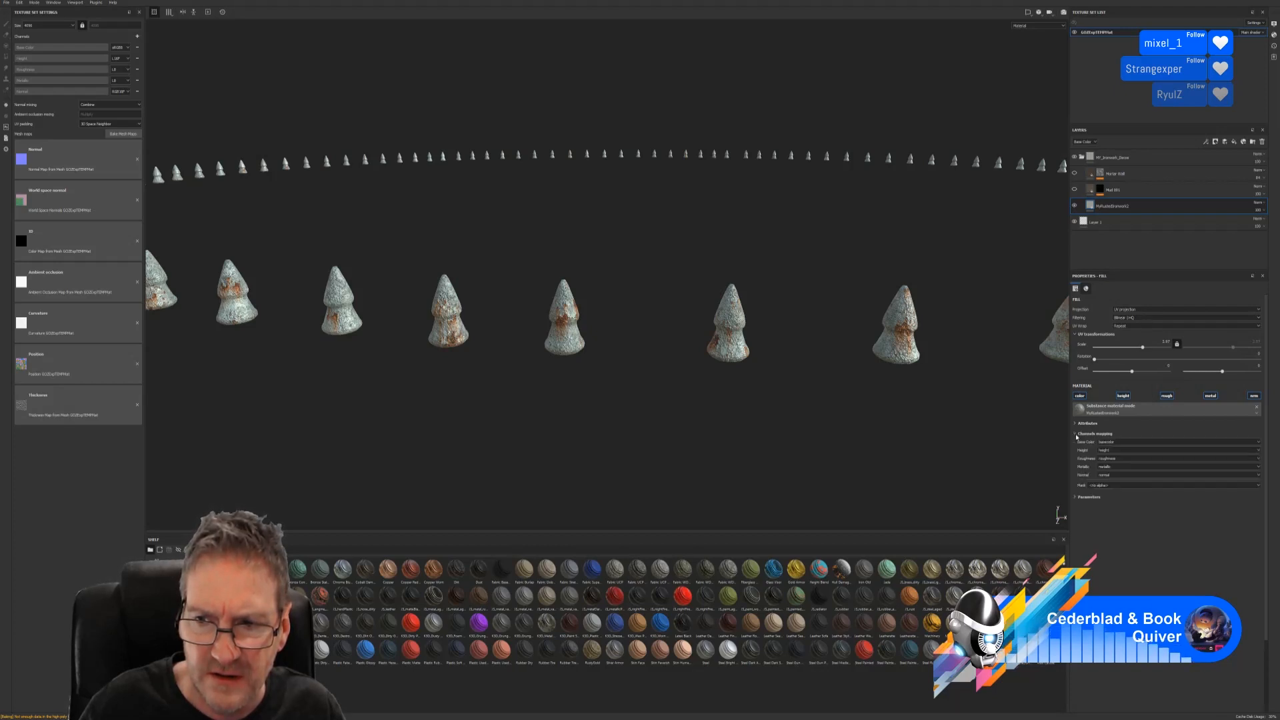
{"action": "left_click", "coordinate": [1076, 433]}
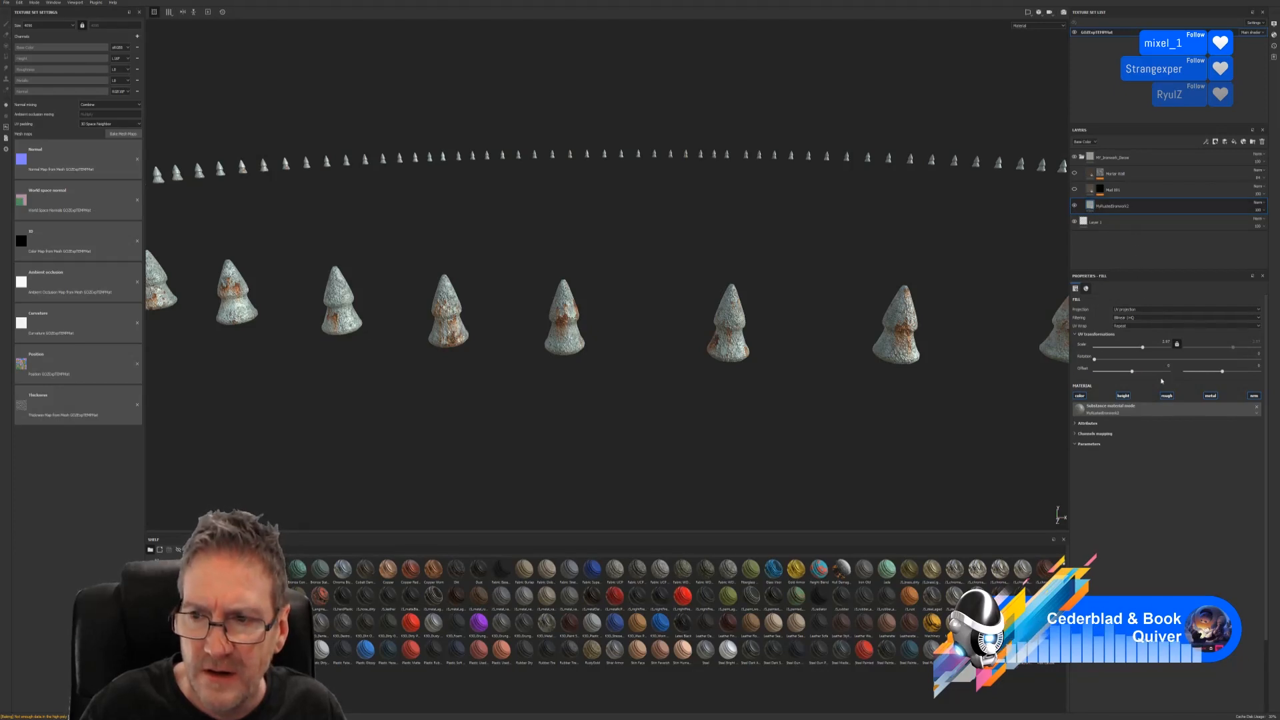
{"action": "left_click", "coordinate": [1124, 396]}
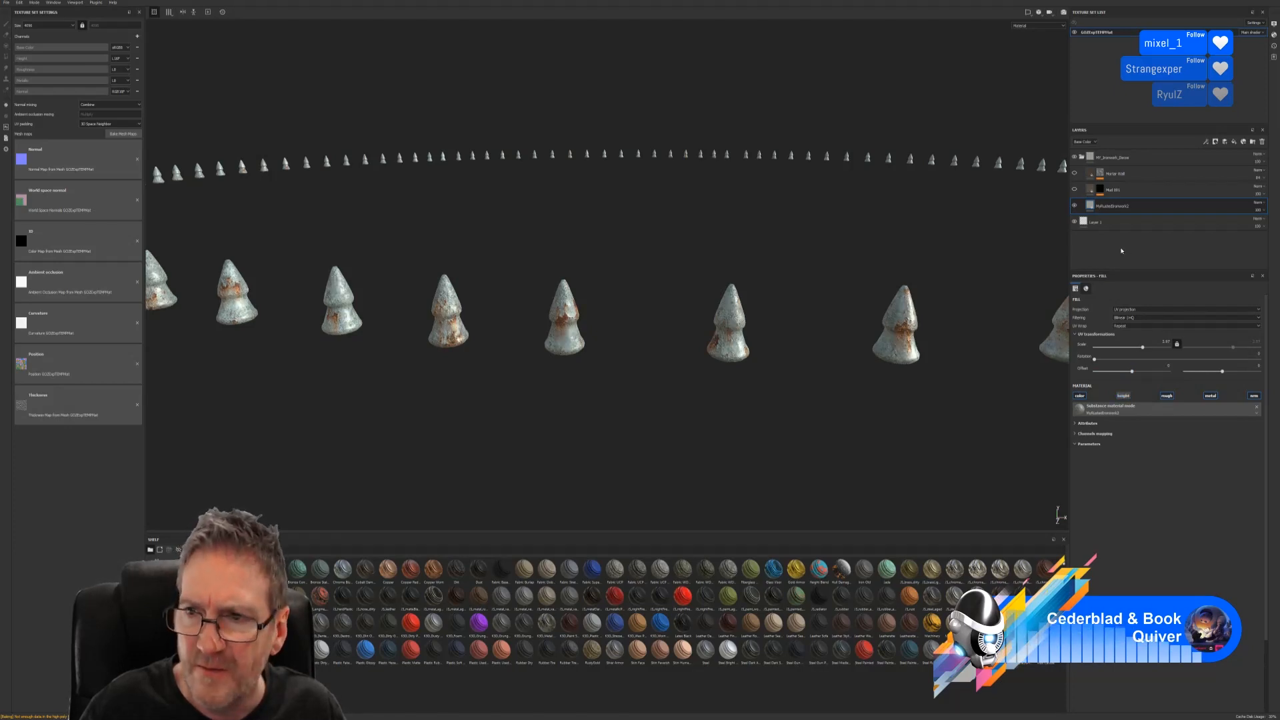
Make the two hidden layers above the base fill in the smart material's group visible again.
{"action": "left_click", "coordinate": [1126, 195]}
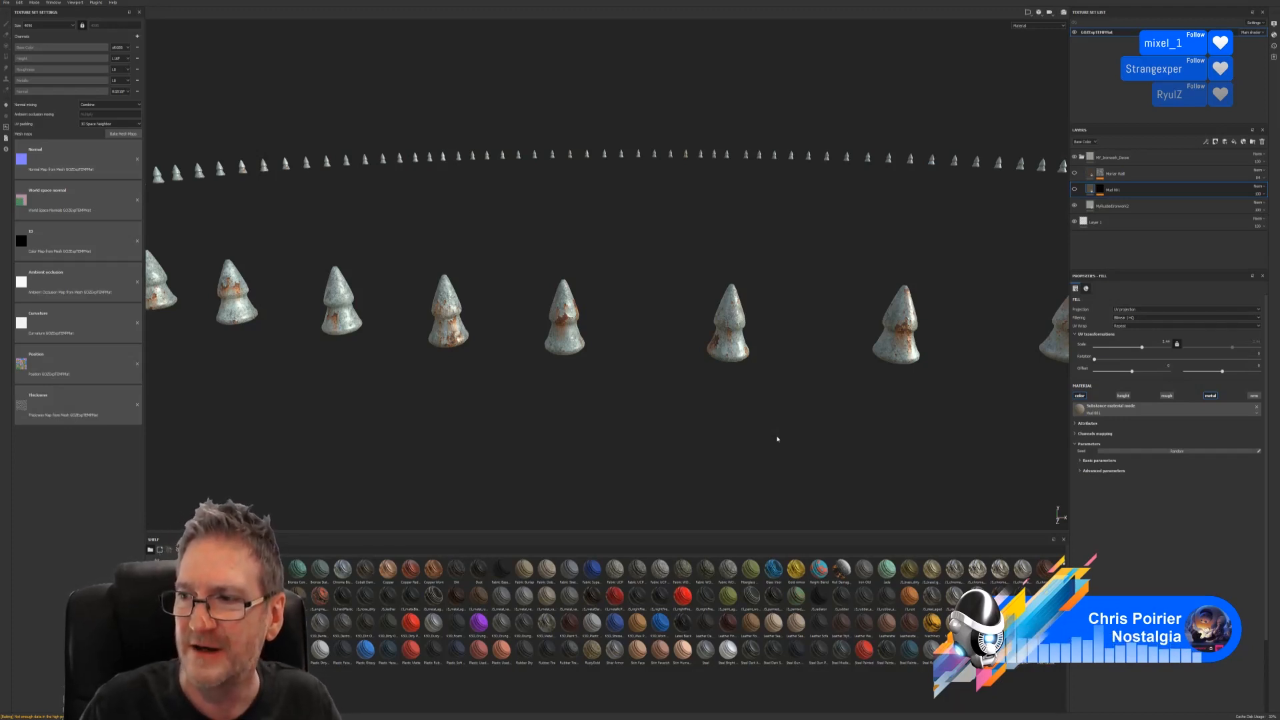
{"action": "left_click_drag", "start_coordinate": [629, 380], "coordinate": [536, 385], "text": "alt"}
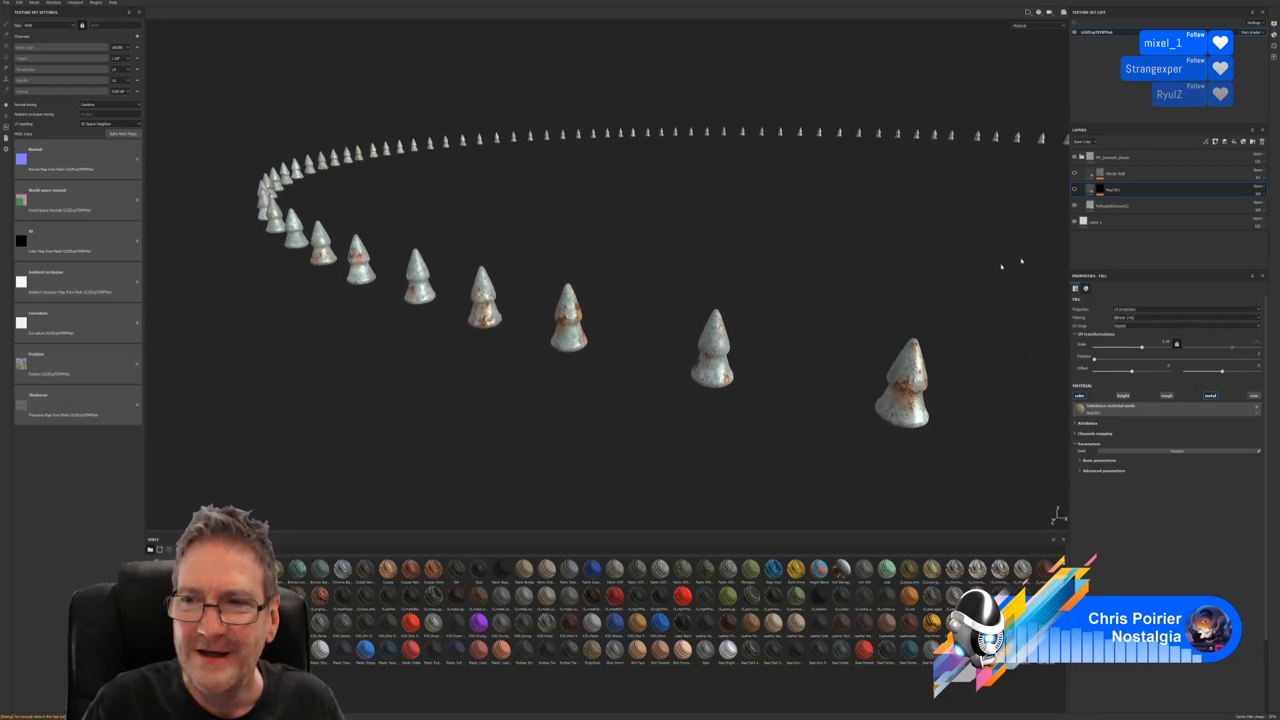
{"action": "left_click", "coordinate": [1074, 190]}
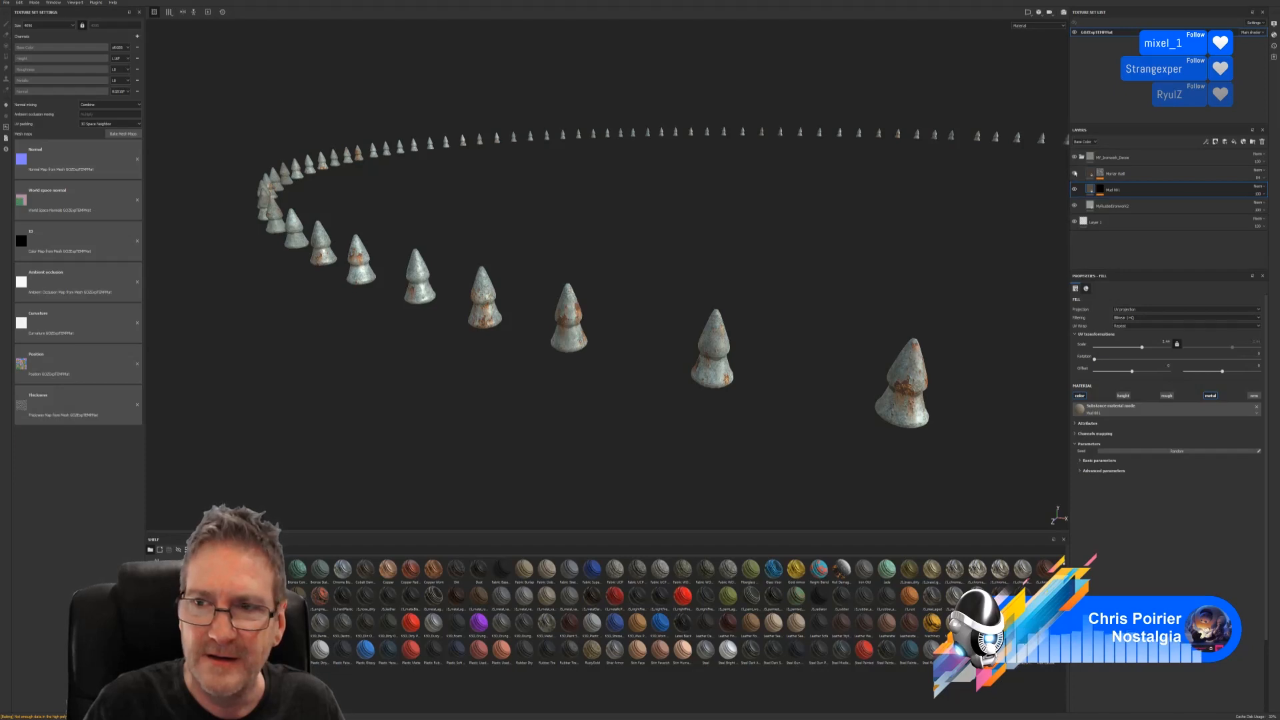
{"action": "left_click_drag", "start_coordinate": [737, 328], "coordinate": [651, 355], "text": "alt"}
{"action": "scroll", "coordinate": [739, 345], "scroll_direction": "up", "scroll_amount": 2}
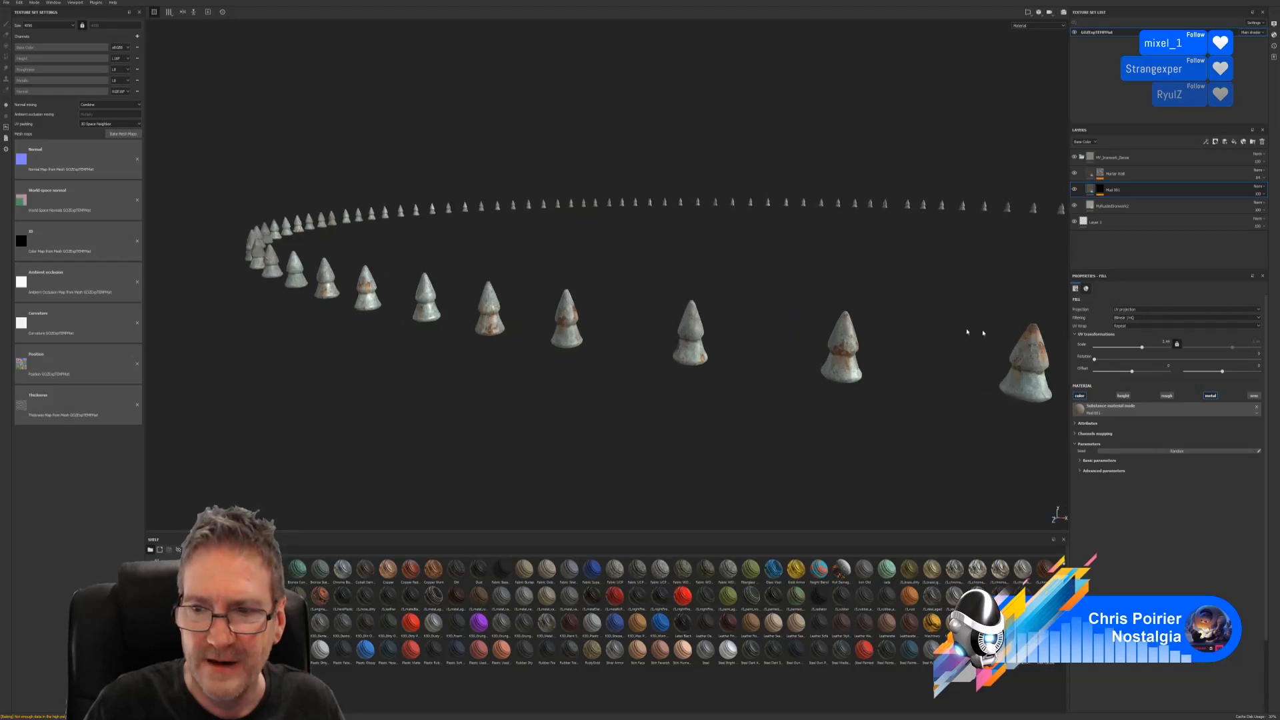
Review the attributes and channel mapping of the smart material's base fill layer.
{"action": "left_click", "coordinate": [1108, 206]}
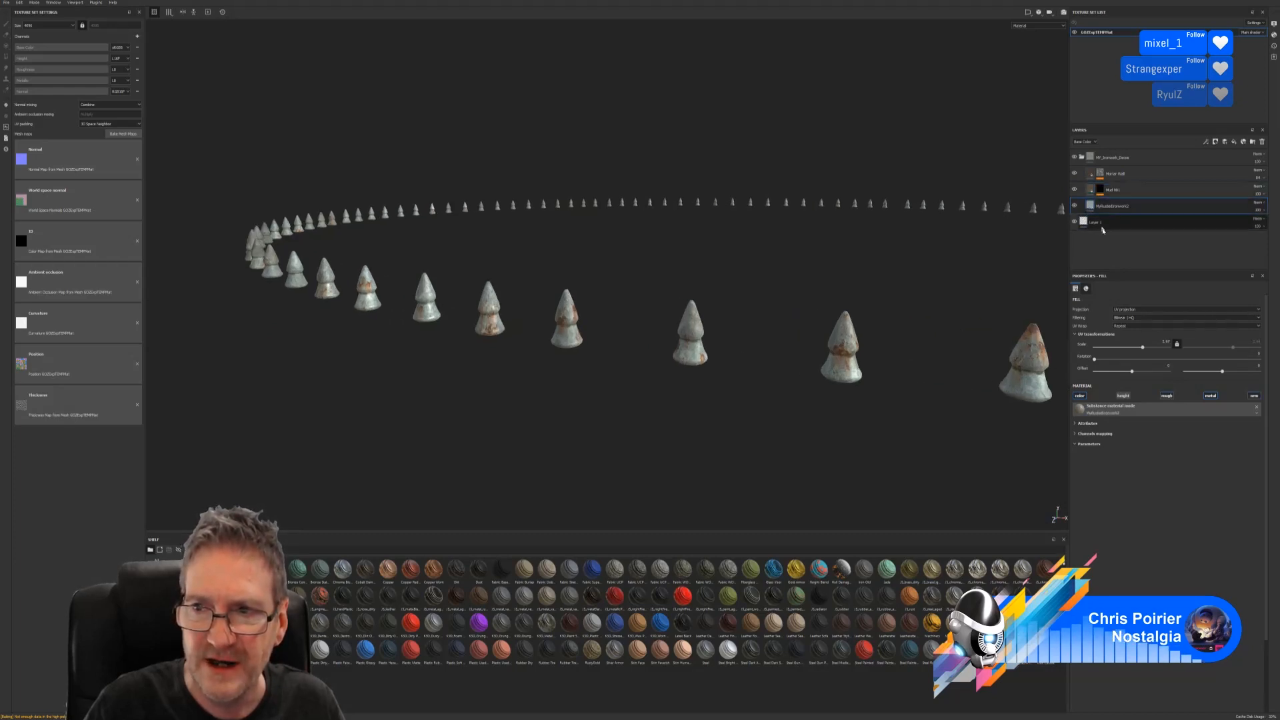
{"action": "left_click", "coordinate": [1075, 424]}
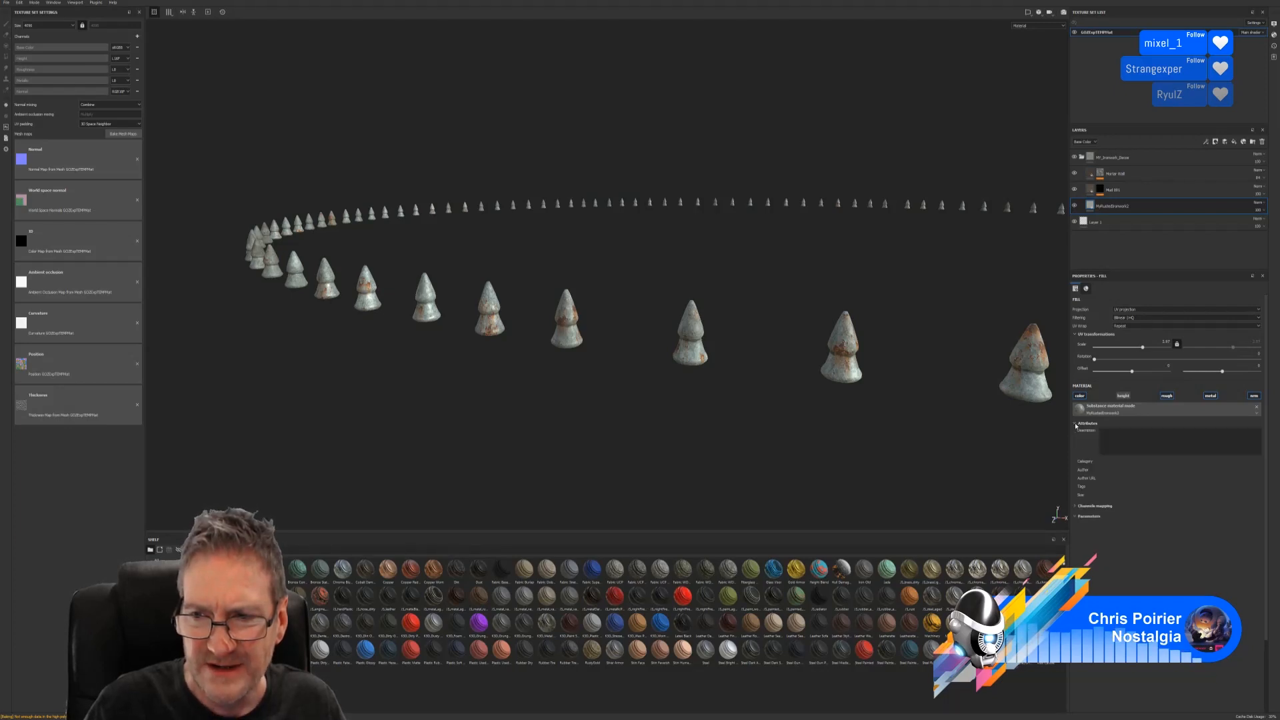
{"action": "left_click", "coordinate": [1075, 424]}
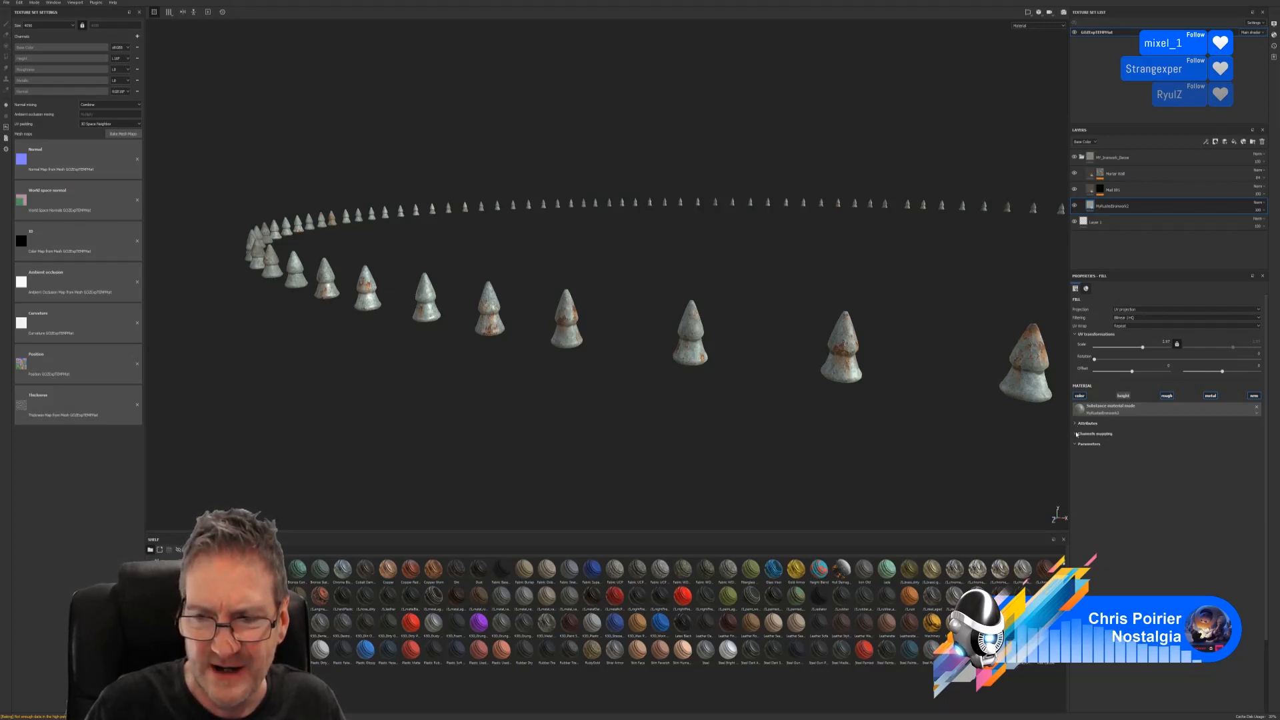
{"action": "left_click", "coordinate": [1075, 434]}
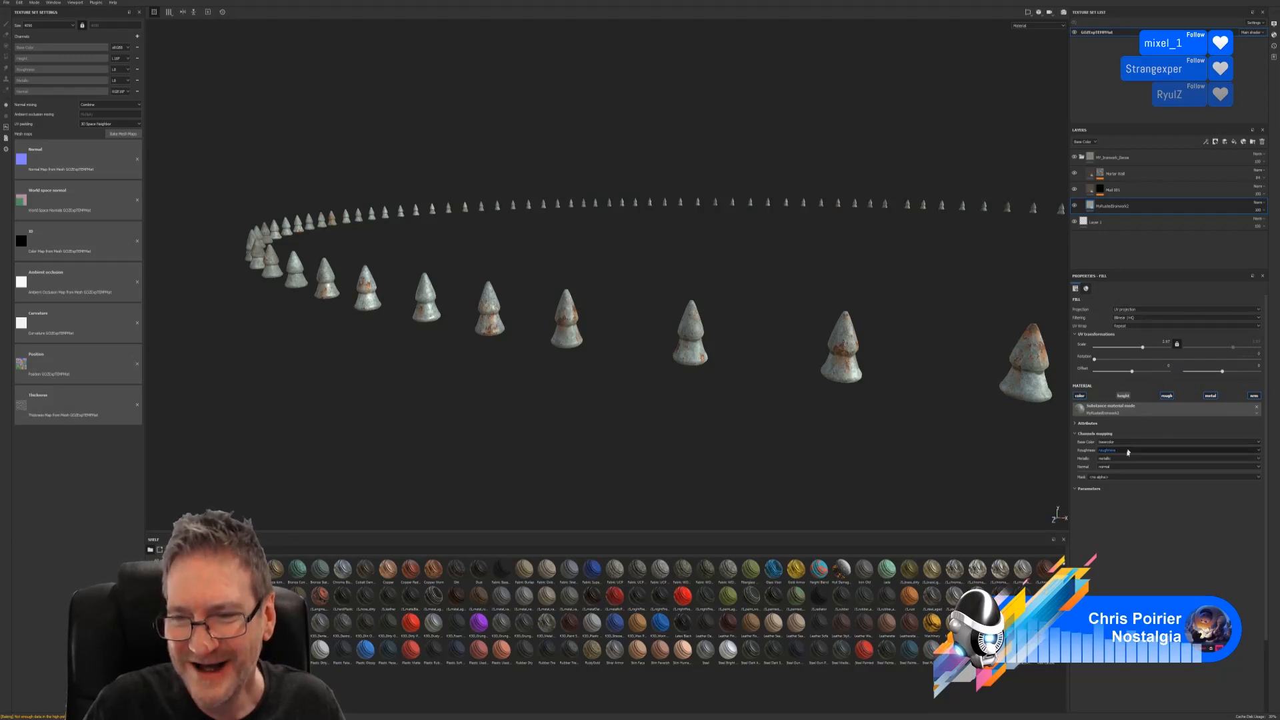
{"action": "left_click", "coordinate": [1075, 433]}
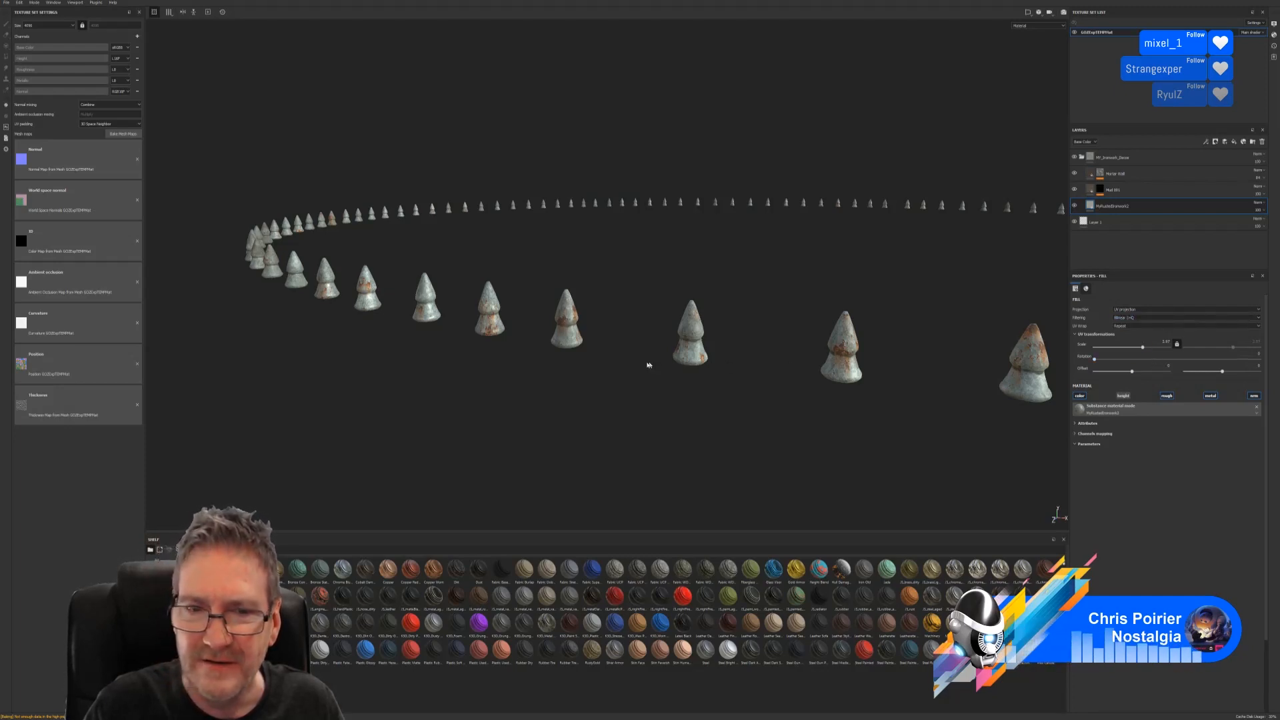
Examine the textured finials close up and the whole ring from several angles.
{"action": "left_click_drag", "start_coordinate": [648, 365], "coordinate": [612, 386], "text": "alt"}
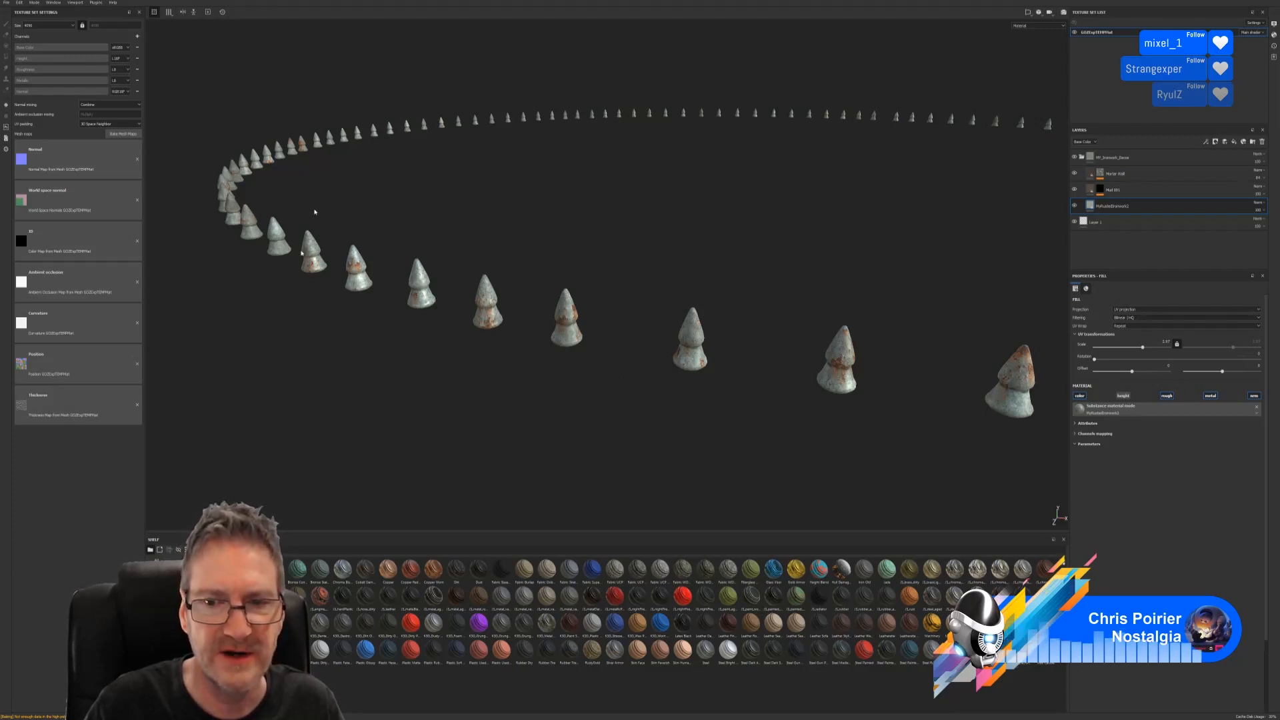
{"action": "left_click_drag", "start_coordinate": [609, 383], "coordinate": [579, 329], "text": "alt"}
{"action": "scroll", "coordinate": [575, 328], "scroll_direction": "up", "scroll_amount": 1}
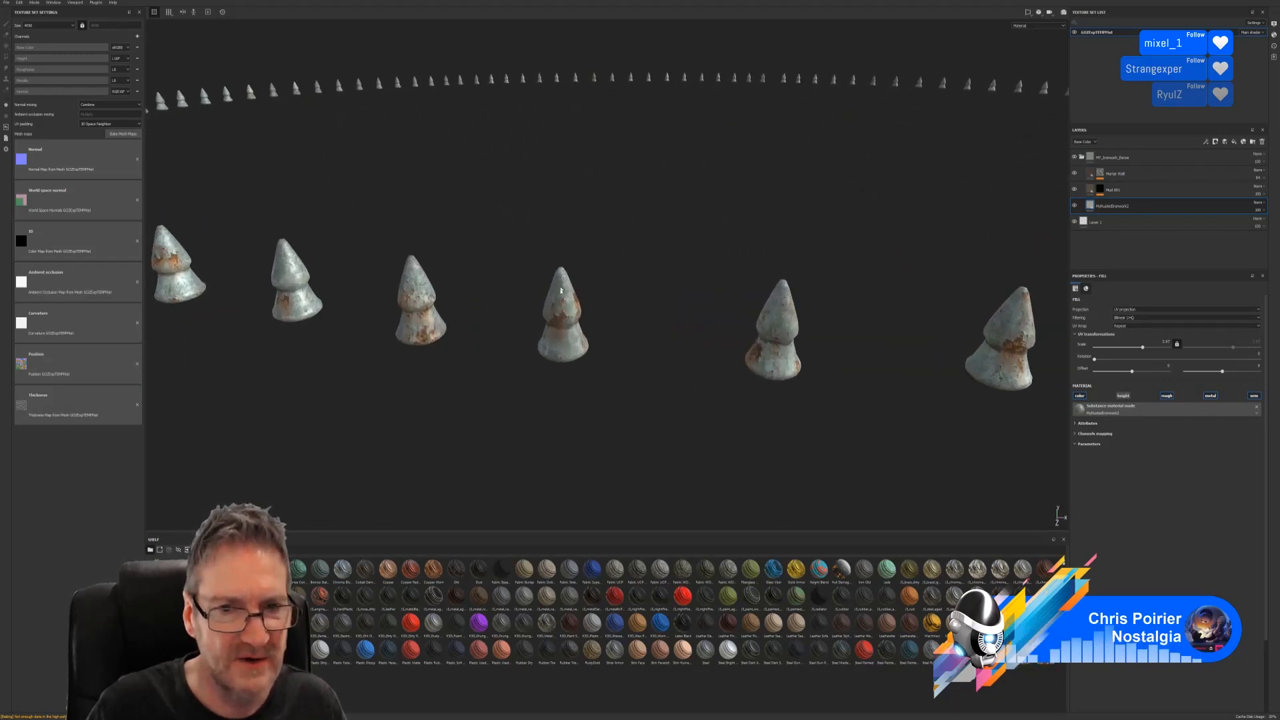
{"action": "scroll", "coordinate": [576, 370], "scroll_direction": "down", "scroll_amount": 2}
{"action": "scroll", "coordinate": [577, 371], "scroll_direction": "down", "scroll_amount": 3}
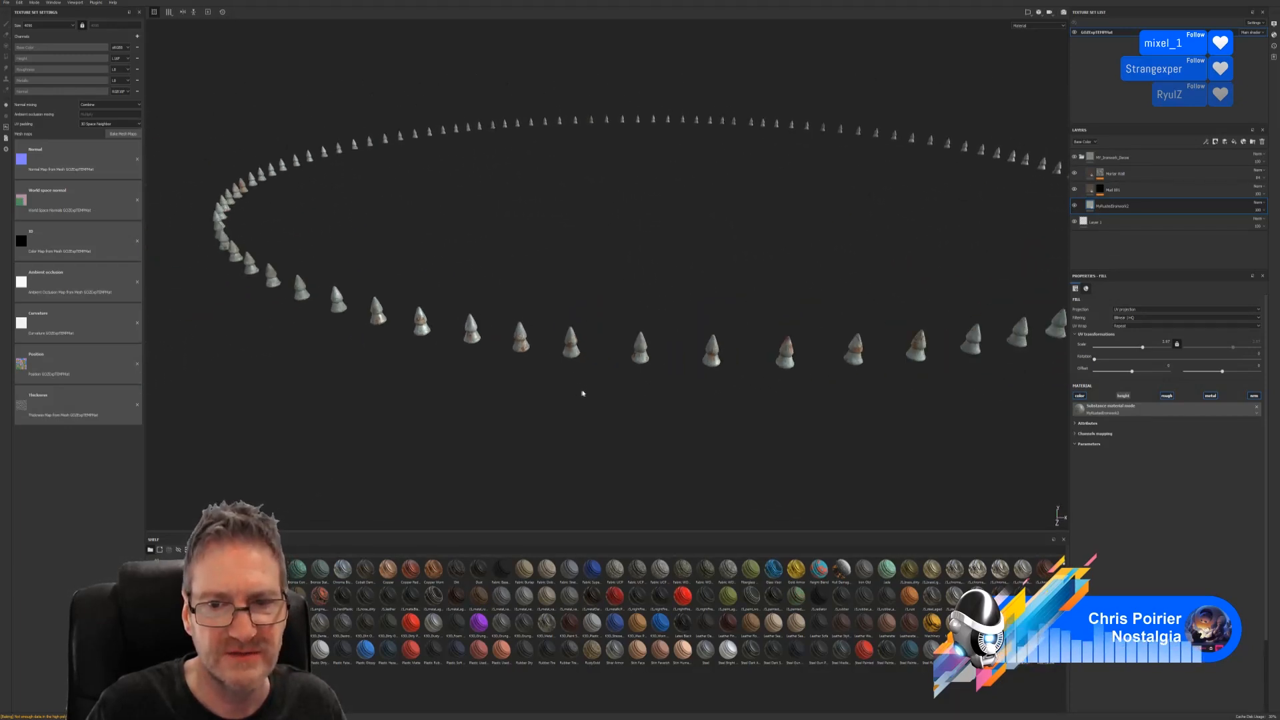
{"action": "left_click_drag", "start_coordinate": [583, 391], "coordinate": [671, 354], "text": "alt"}
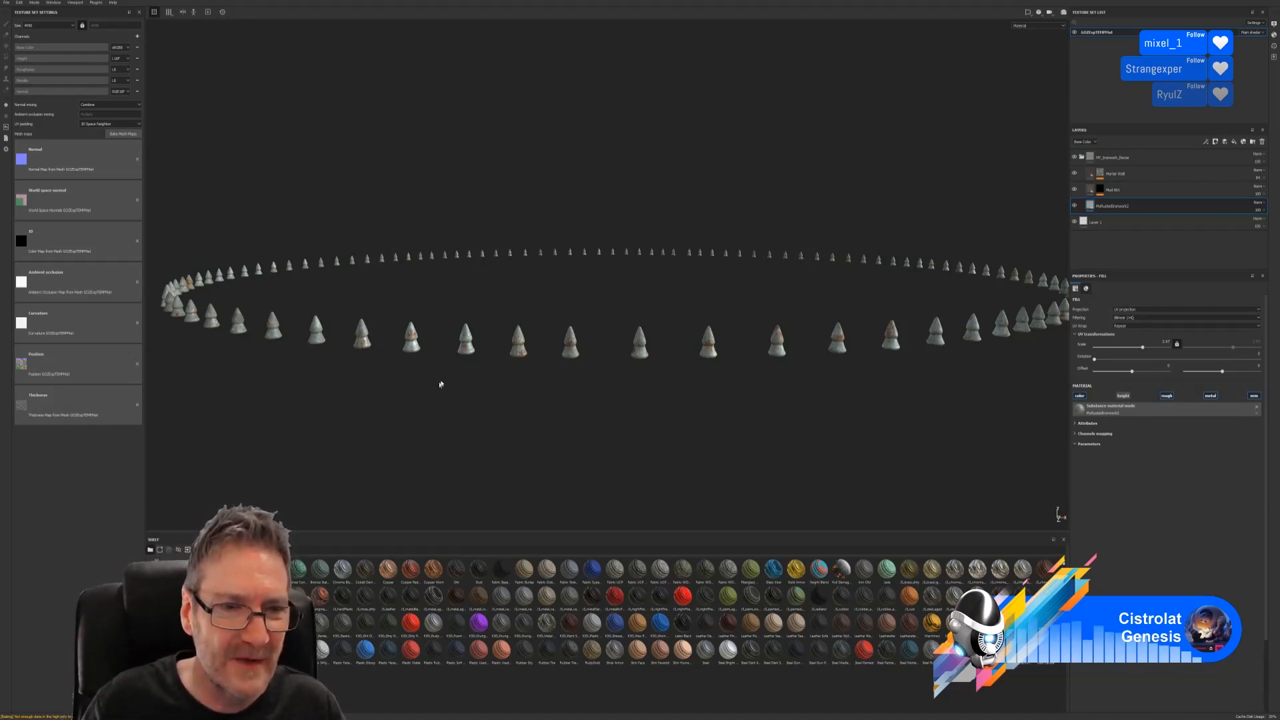
{"action": "left_click_drag", "start_coordinate": [445, 401], "coordinate": [828, 389], "text": "alt"}
{"action": "left_click_drag", "start_coordinate": [592, 380], "coordinate": [280, 397], "text": "alt"}
{"action": "mouse_move", "coordinate": [748, 402]}
{"action": "right_mouse_down", "text": "alt"}
{"action": "mouse_move", "coordinate": [802, 380]}
{"action": "mouse_move", "coordinate": [791, 373]}
{"action": "mouse_move", "coordinate": [757, 422]}
{"action": "right_mouse_up", "text": "alt"}
{"action": "left_click_drag", "start_coordinate": [758, 422], "coordinate": [811, 417], "text": "alt"}
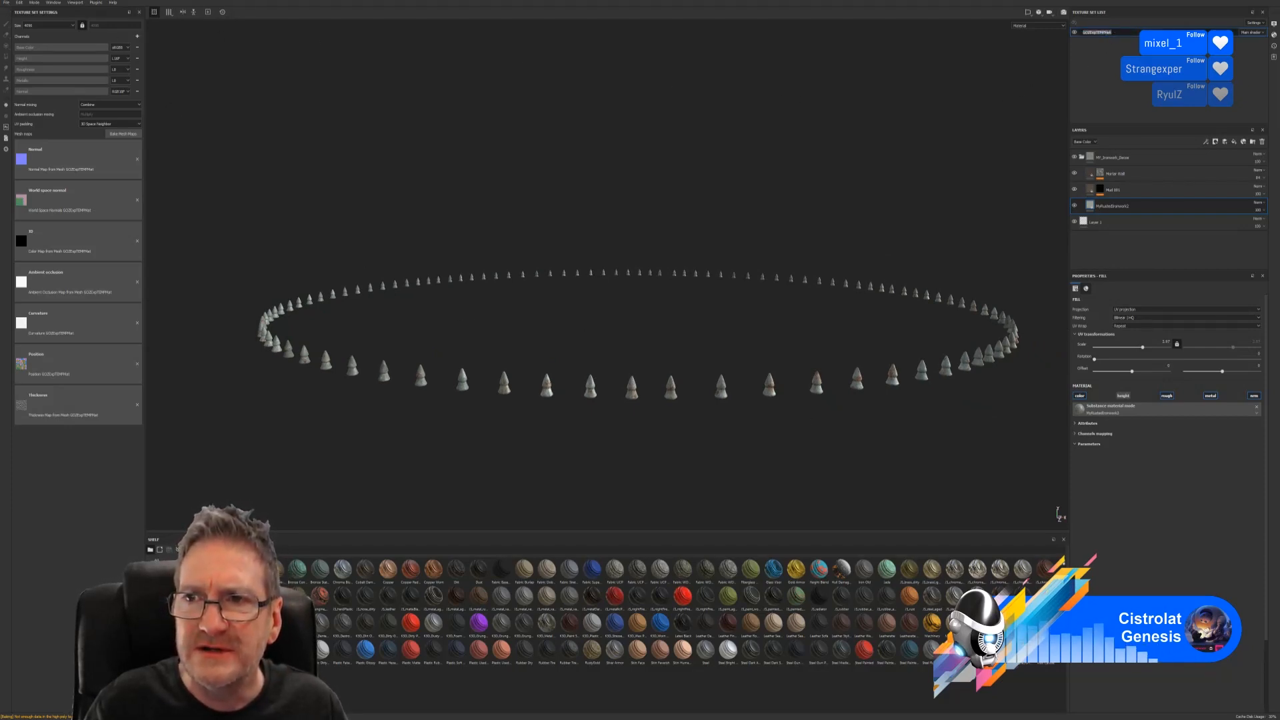
Rename the finial ring's texture set to PondSpikes.
{"action": "type", "text": "Ro"}
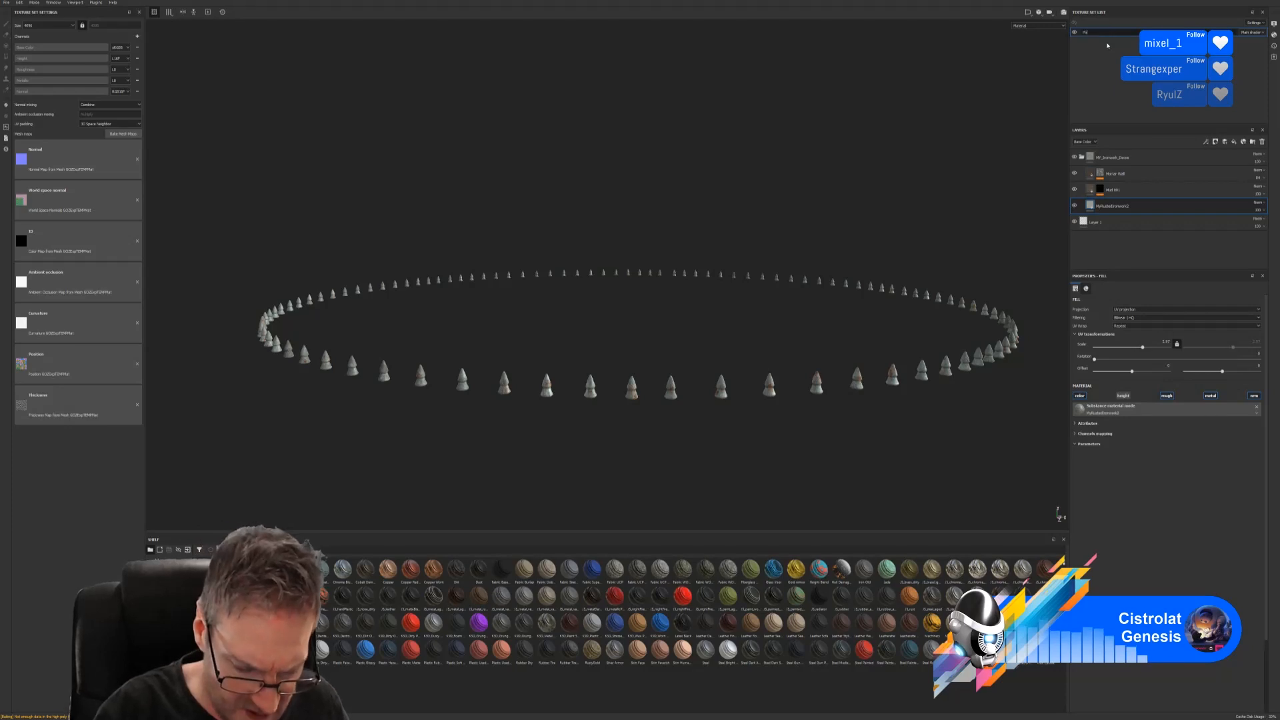
{"action": "type", "text": "intSp"}
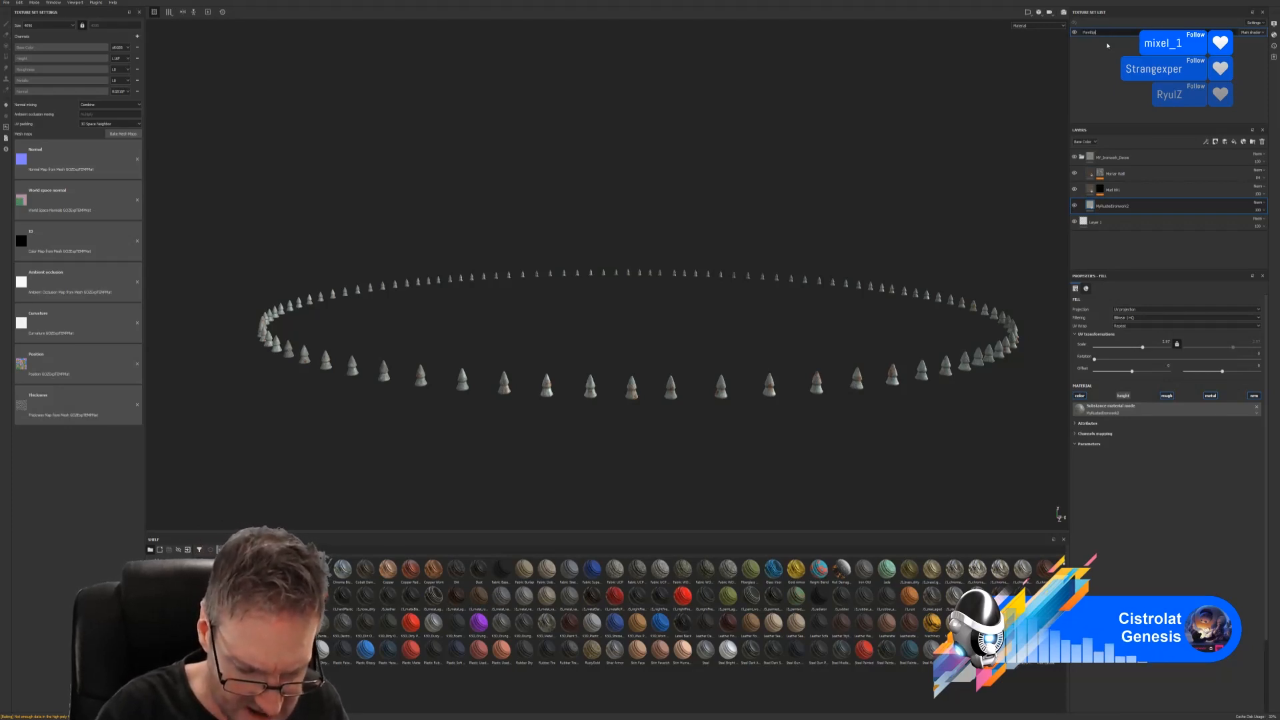
{"action": "type", "text": "ikes"}
{"action": "key", "text": "Return"}
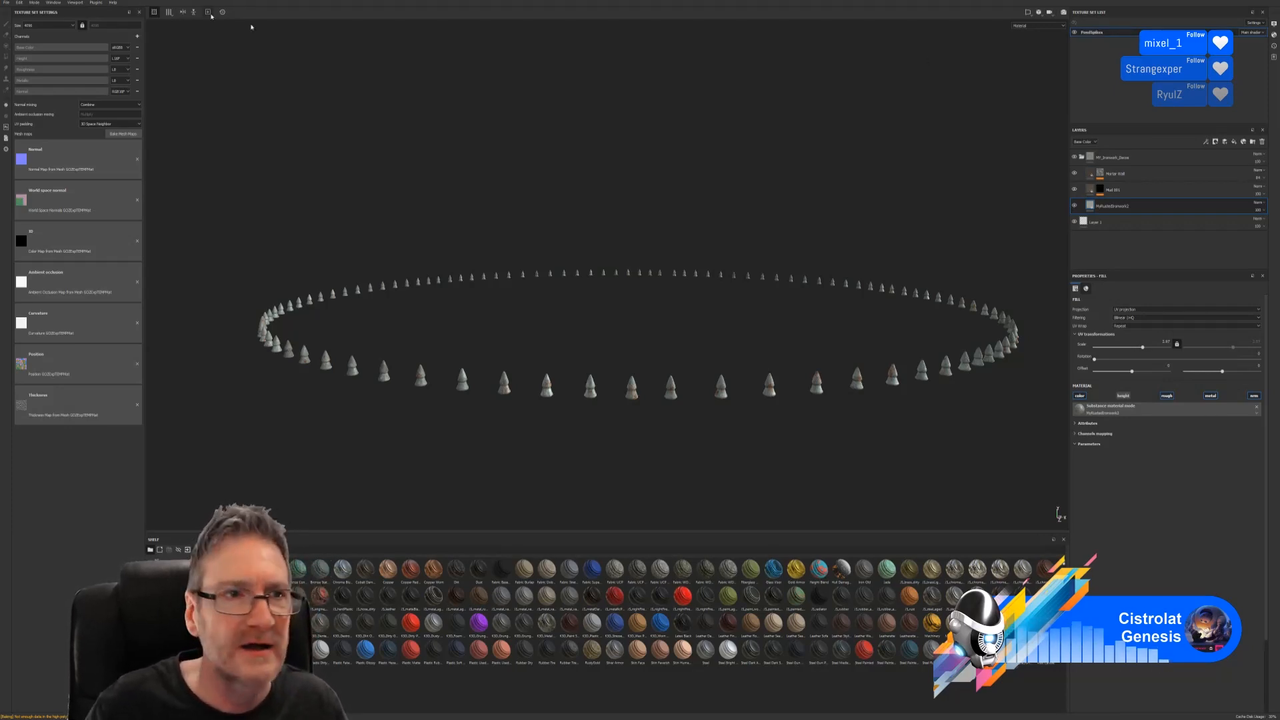
Export the PondSpikes textures with the PBR MetalRough configuration and save the project.
{"action": "left_click", "coordinate": [6, 5]}
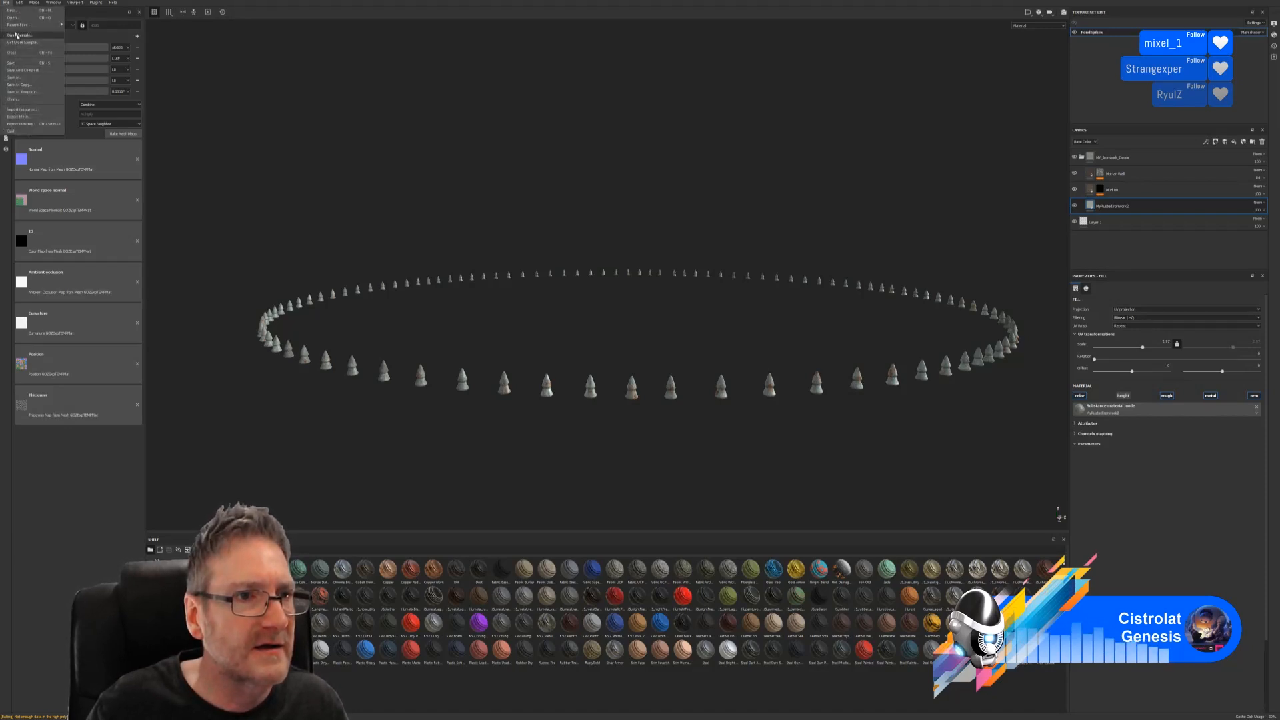
{"action": "left_click", "coordinate": [33, 126]}
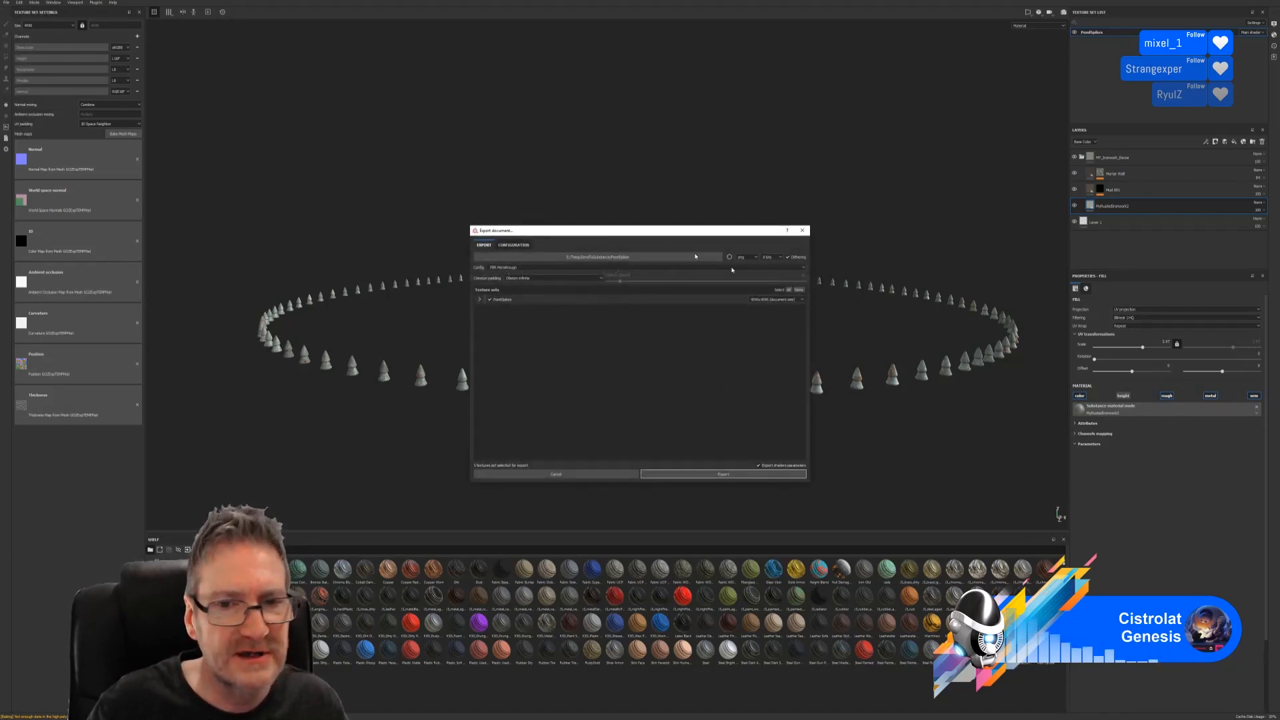
{"action": "left_click", "coordinate": [723, 475]}
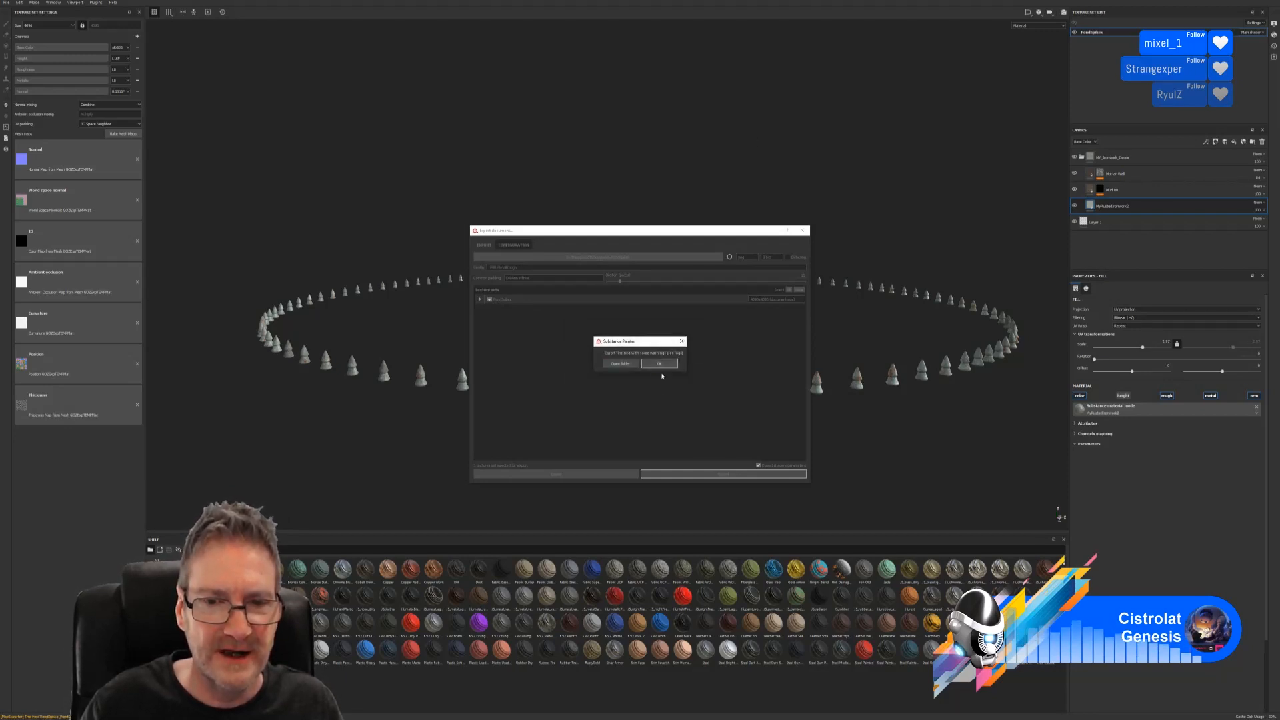
{"action": "left_click", "coordinate": [658, 363]}
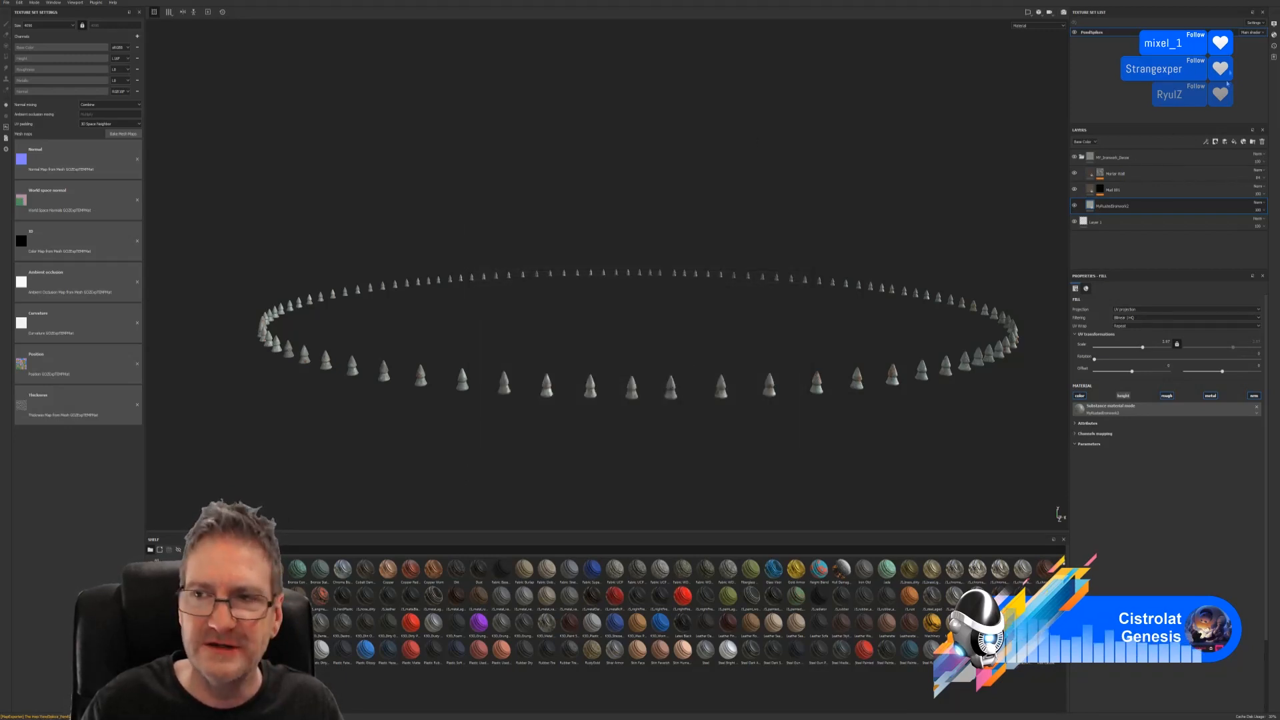
{"action": "left_click", "coordinate": [5, 2]}
{"action": "left_click", "coordinate": [26, 66]}
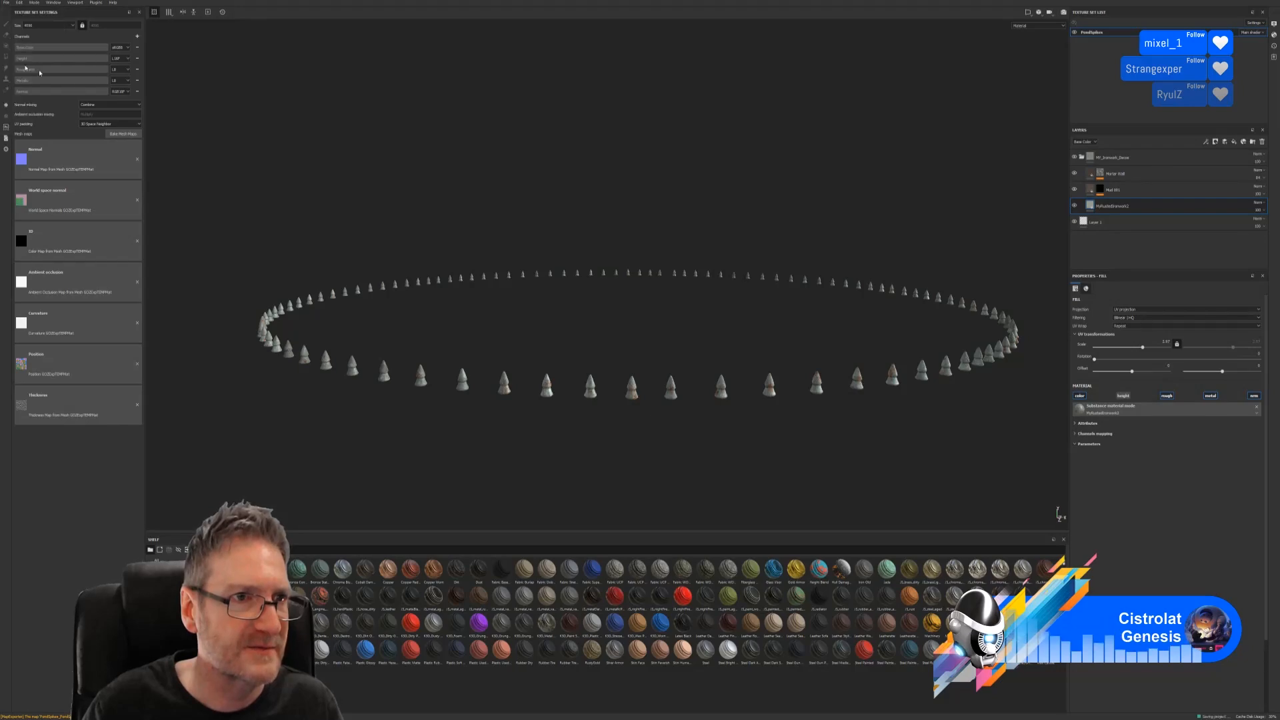
Switch to 3ds Max, close the Substance Painter export dialog and open the Slate Material Editor.
{"action": "key", "text": "alt+Tab"}
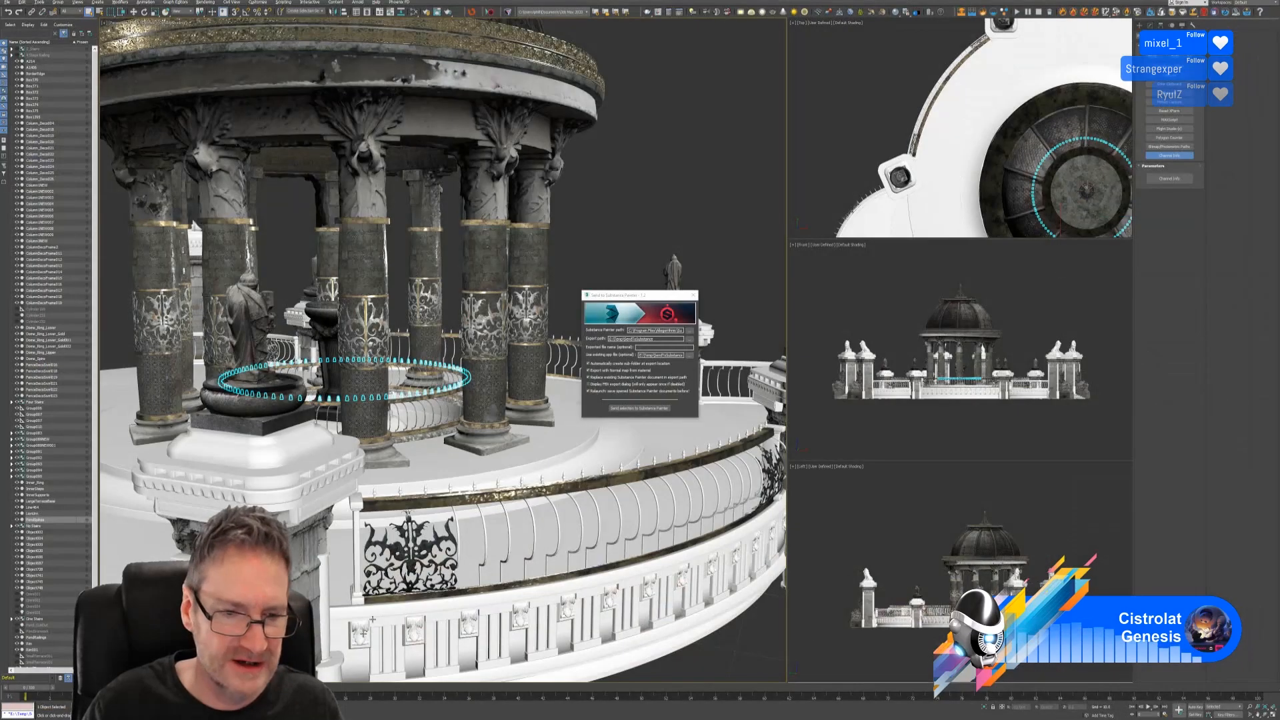
{"action": "left_click", "coordinate": [693, 294]}
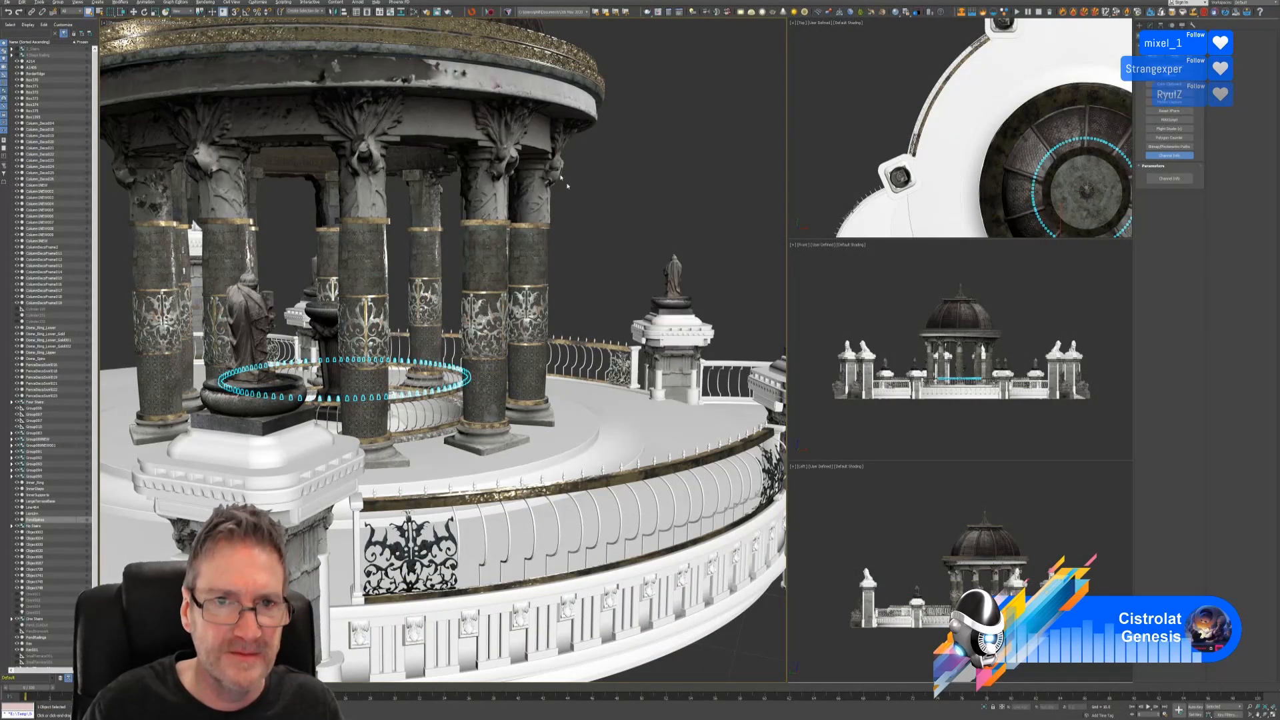
{"action": "left_click", "coordinate": [414, 12]}
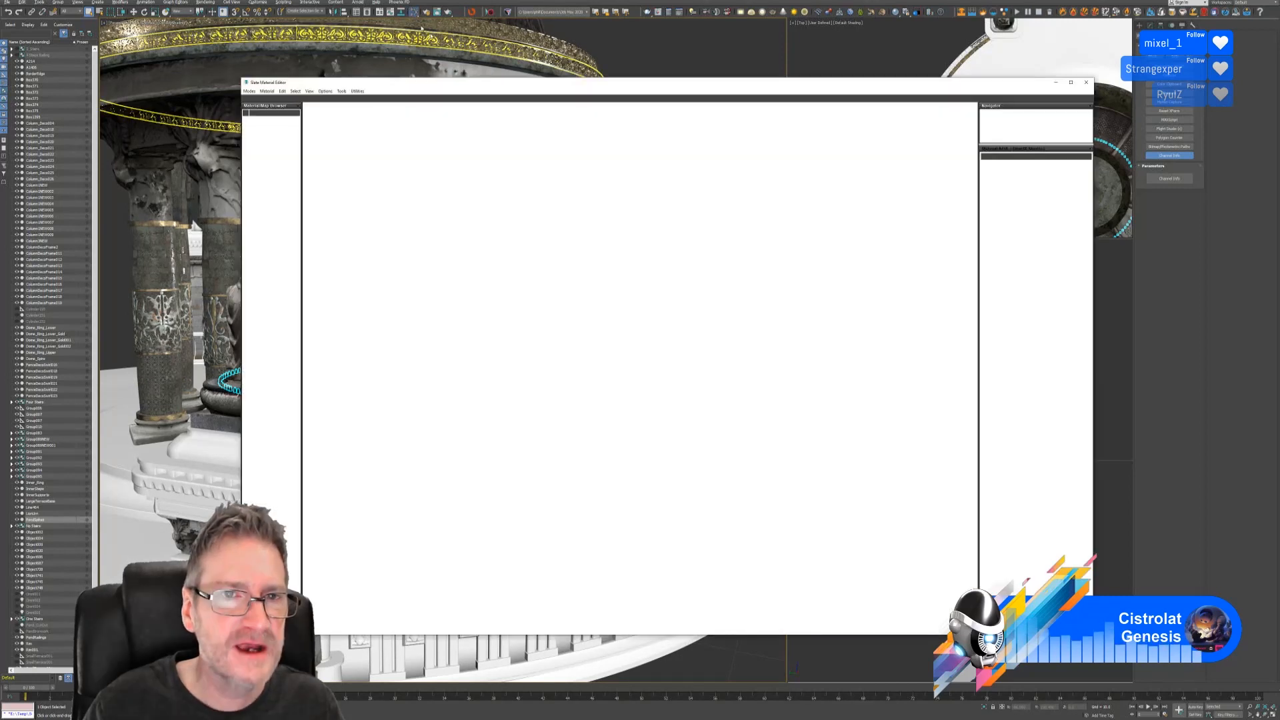
Line up the Map #42 and Map #43 material node trees beneath the tree above them.
{"action": "middle_click_drag", "start_coordinate": [729, 414], "coordinate": [791, 373]}
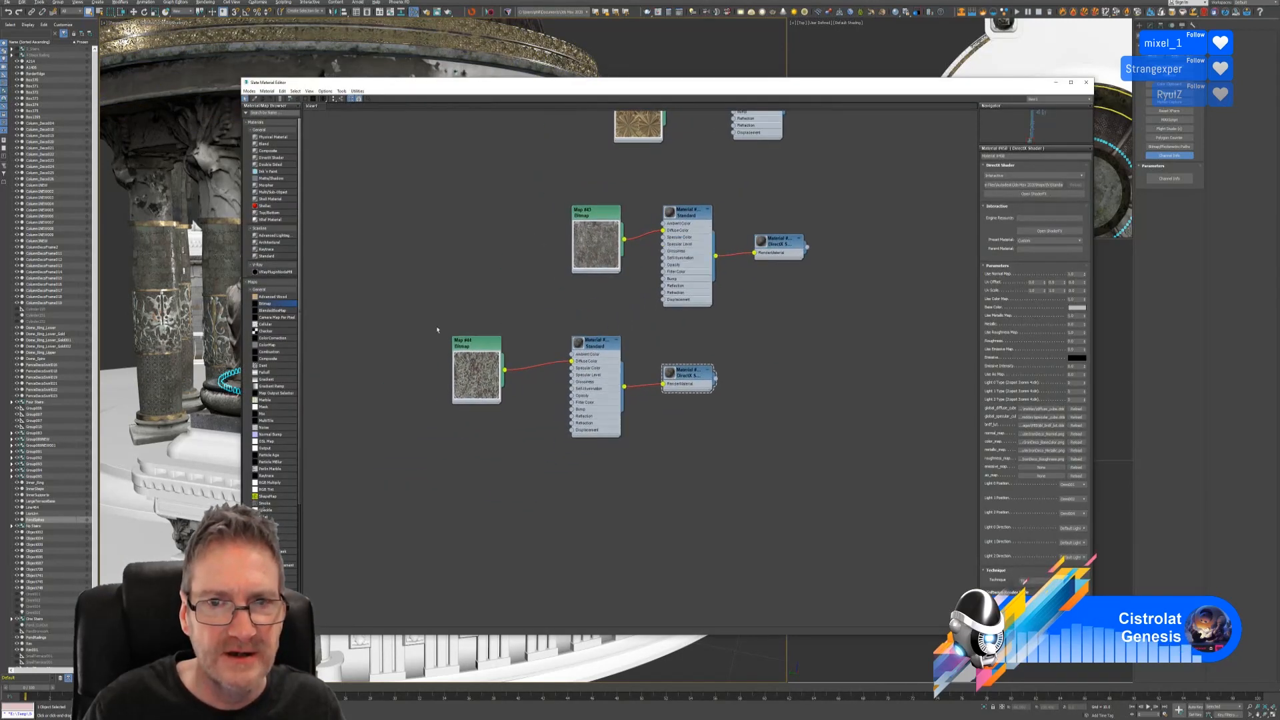
{"action": "middle_click_drag", "start_coordinate": [501, 288], "coordinate": [489, 388]}
{"action": "left_click_drag", "start_coordinate": [486, 307], "coordinate": [865, 421]}
{"action": "left_click_drag", "start_coordinate": [674, 313], "coordinate": [745, 291]}
{"action": "middle_click_drag", "start_coordinate": [800, 260], "coordinate": [639, 364]}
{"action": "left_click_drag", "start_coordinate": [412, 246], "coordinate": [759, 496]}
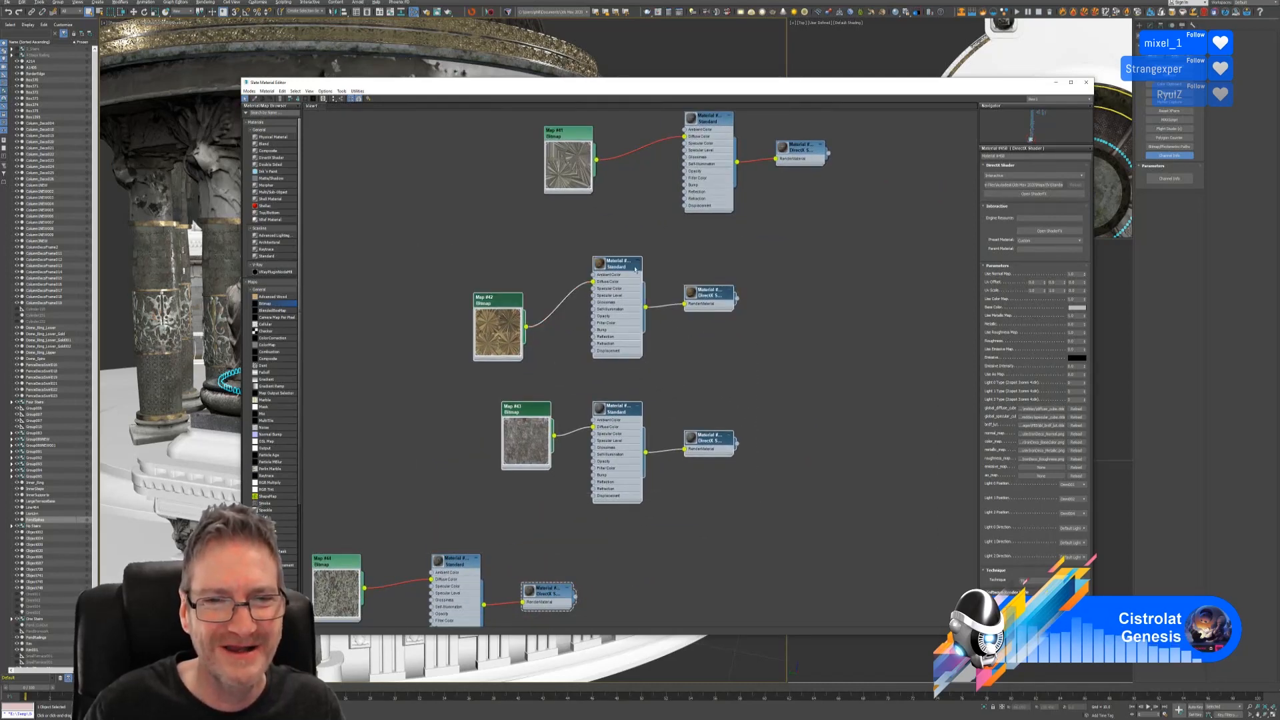
{"action": "left_click_drag", "start_coordinate": [626, 274], "coordinate": [718, 272]}
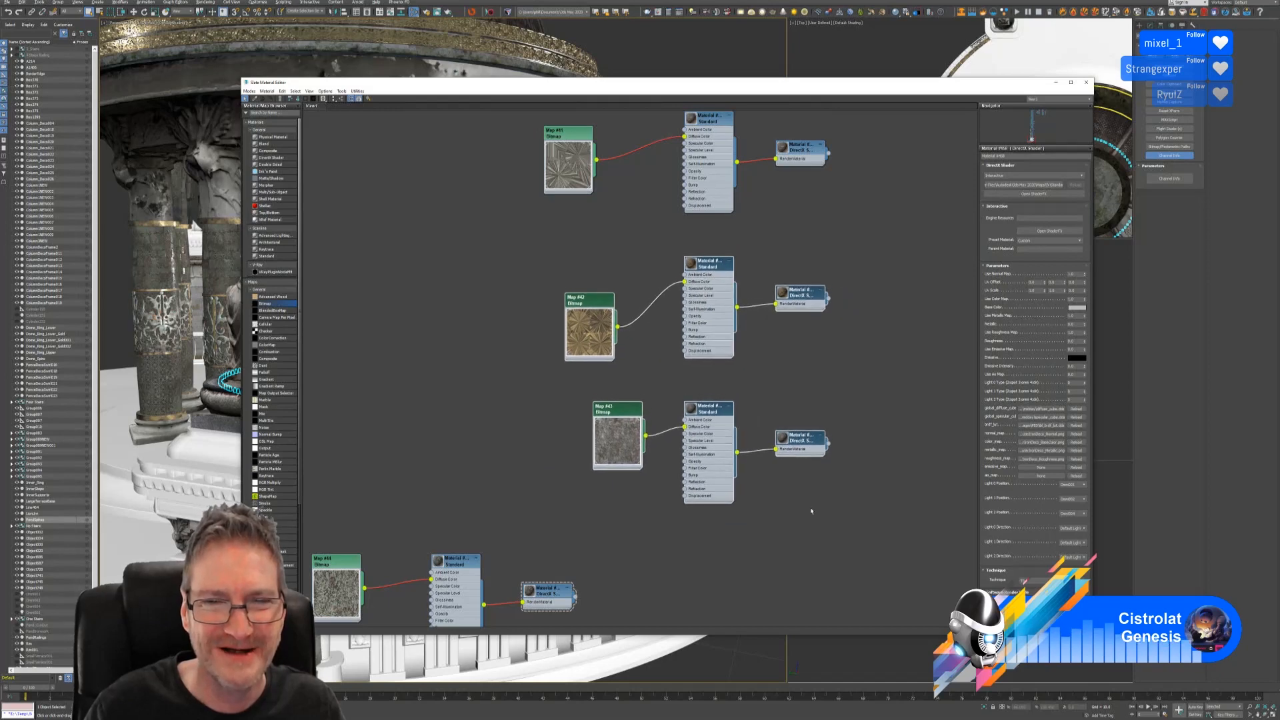
Move the Map #44 material node tree into line beneath the other trees.
{"action": "scroll", "coordinate": [770, 518], "scroll_direction": "down", "scroll_amount": 1}
{"action": "middle_click_drag", "start_coordinate": [771, 519], "coordinate": [758, 302]}
{"action": "left_click", "coordinate": [551, 385]}
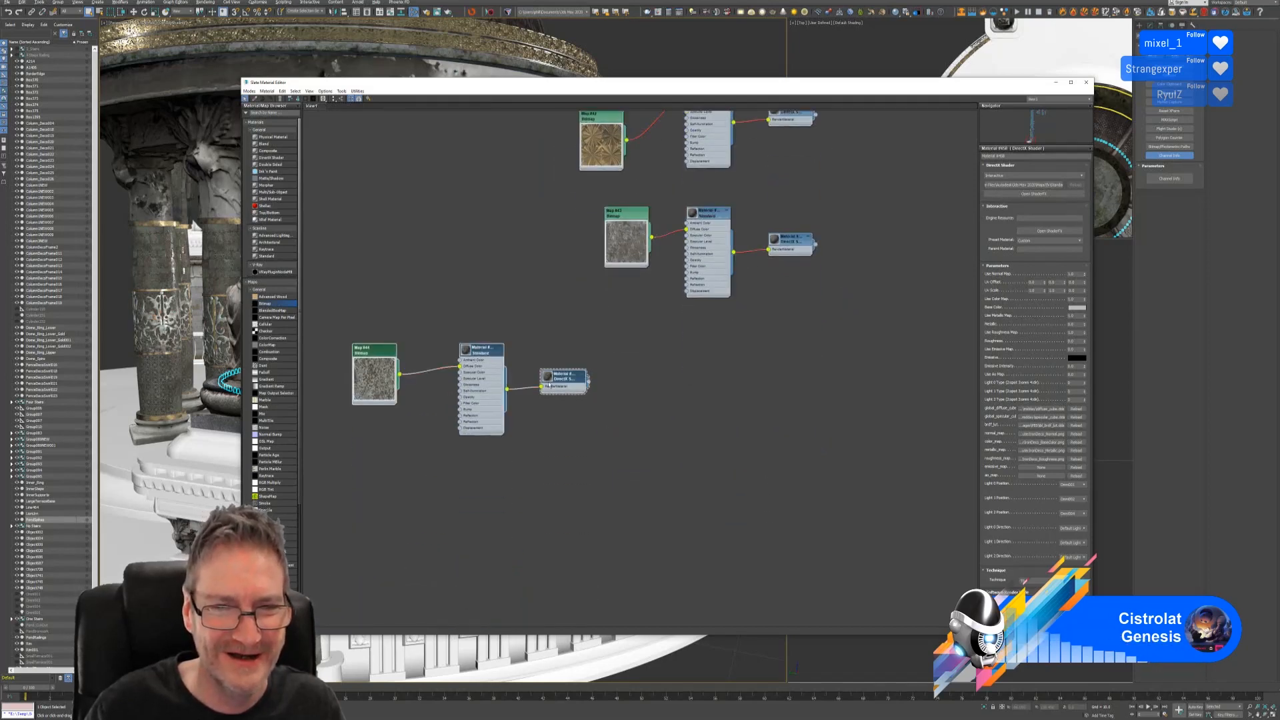
{"action": "left_click_drag", "start_coordinate": [492, 356], "coordinate": [718, 339]}
Add a new DirectX Shader material in the empty space below the Map #44 node tree.
{"action": "middle_click_drag", "start_coordinate": [771, 520], "coordinate": [706, 338]}
{"action": "scroll", "coordinate": [711, 293], "scroll_direction": "up", "scroll_amount": 2}
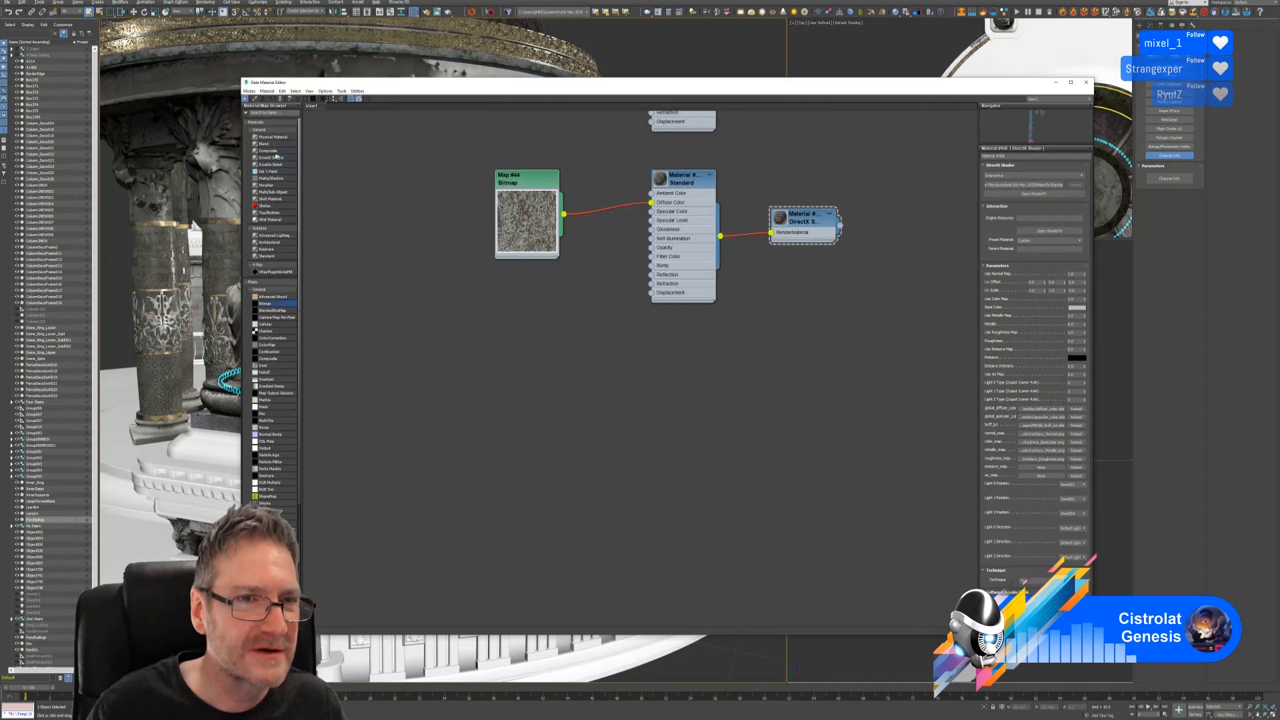
{"action": "left_click_drag", "start_coordinate": [645, 338], "coordinate": [694, 366]}
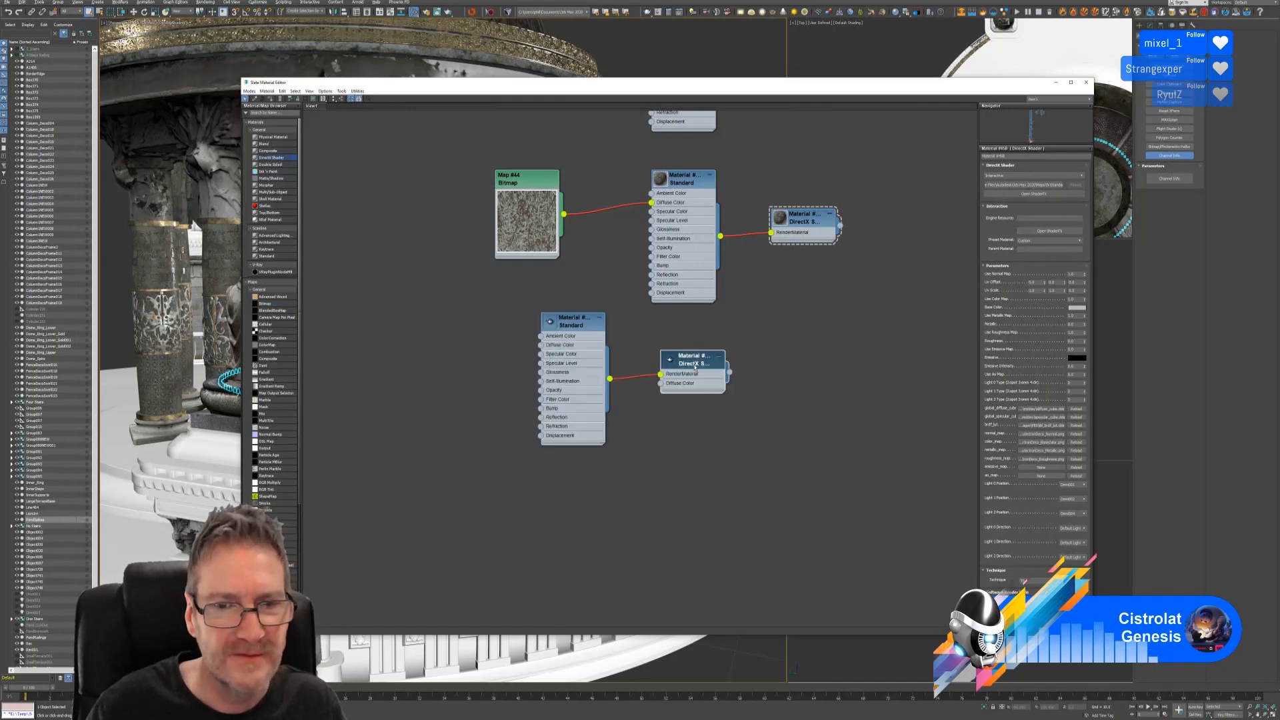
Switch the new DirectX Shader material to ShaderFX and load the Normal texture from the PondSpikes folder as its normal map.
{"action": "left_click", "coordinate": [696, 363]}
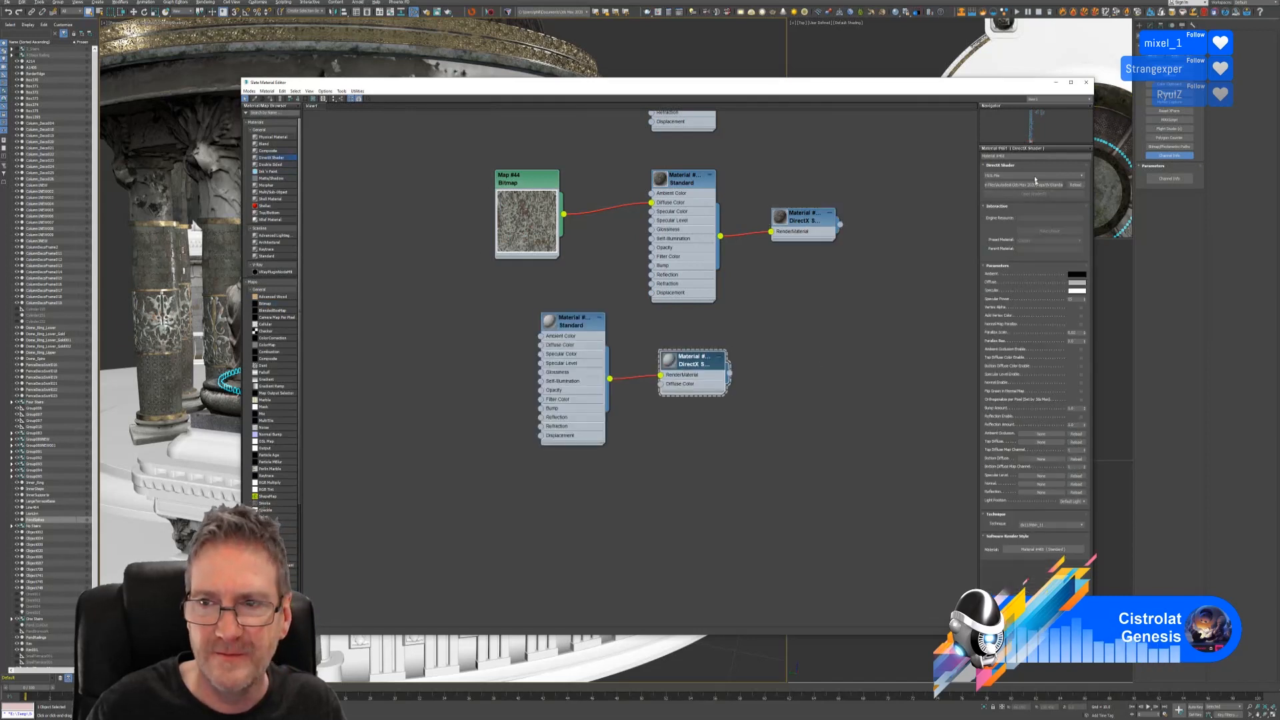
{"action": "left_click", "coordinate": [1013, 176]}
{"action": "left_click", "coordinate": [1005, 191]}
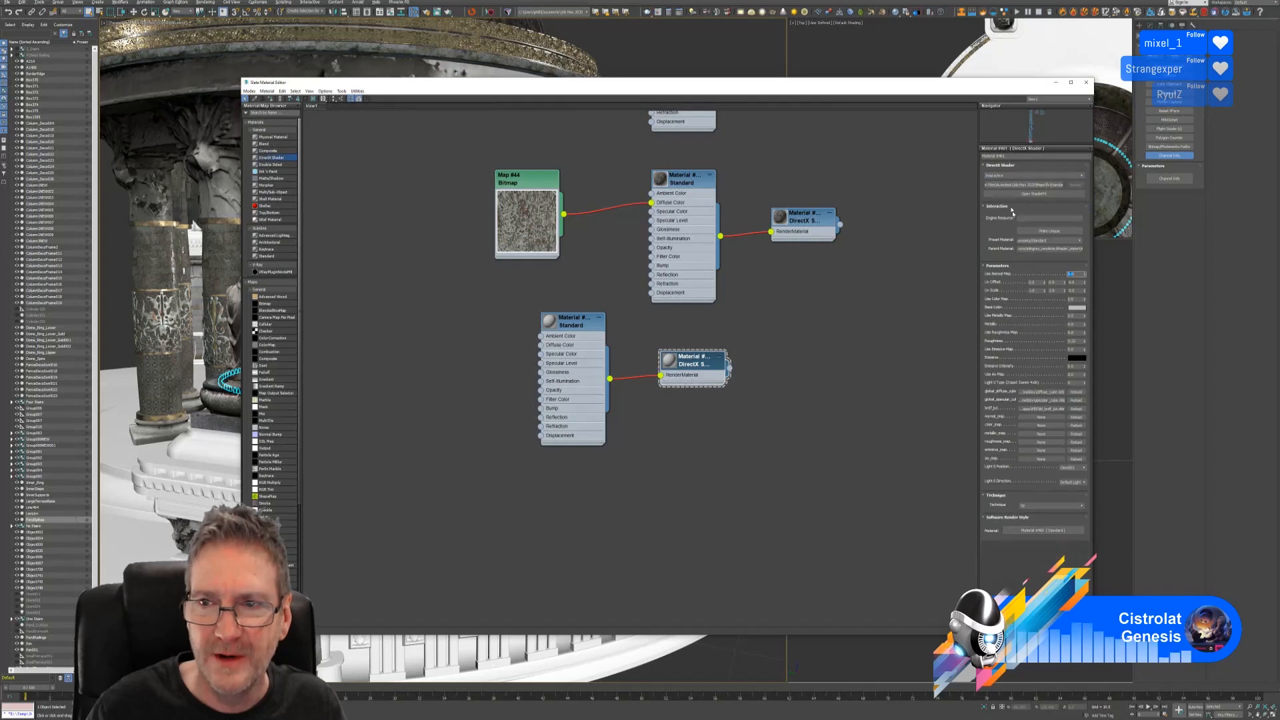
{"action": "left_click", "coordinate": [1038, 417]}
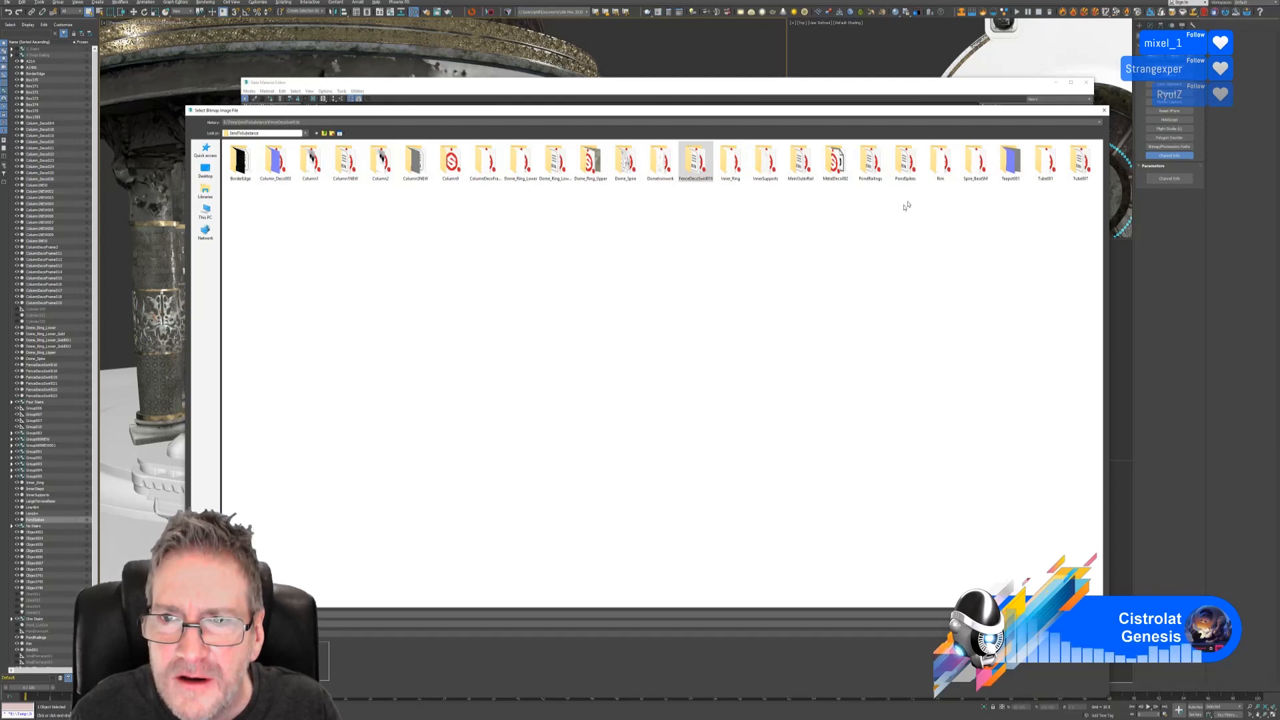
{"action": "left_click", "coordinate": [905, 161]}
{"action": "key", "text": "Return"}
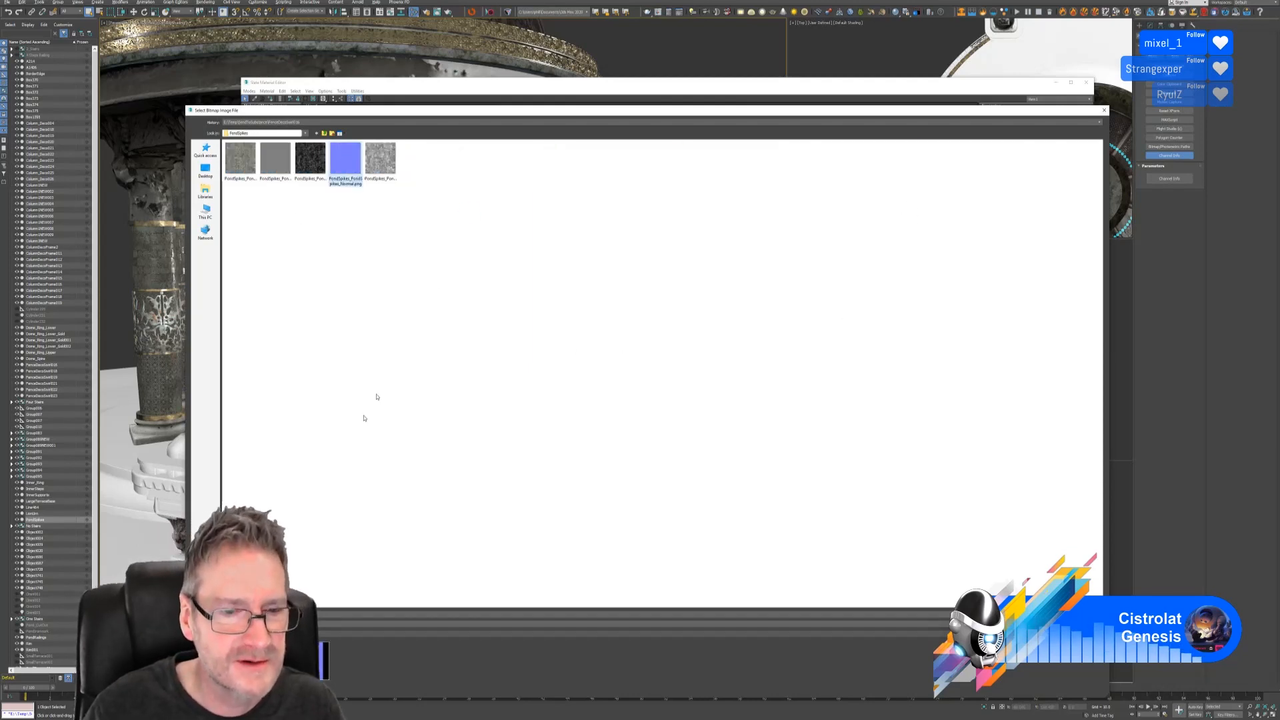
{"action": "key", "text": "Return"}
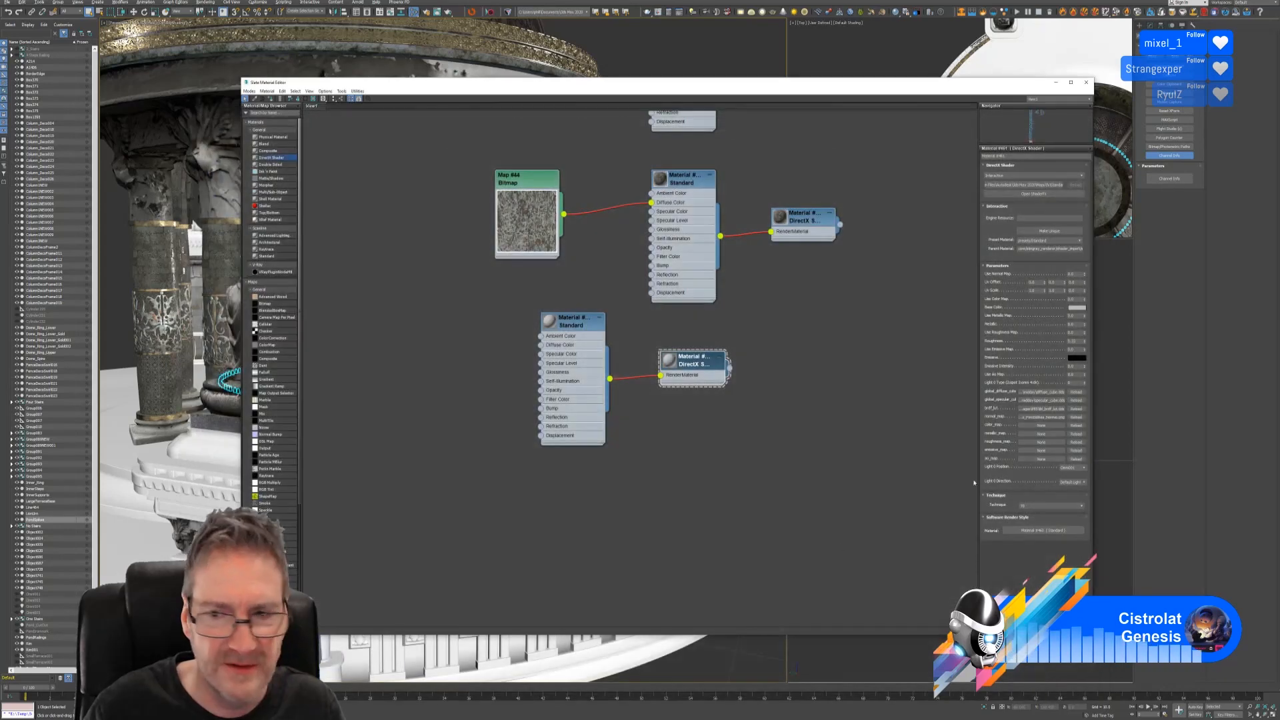
Load the PondSpikes BaseColor texture as the ShaderFX material's color map.
{"action": "left_click", "coordinate": [1041, 418]}
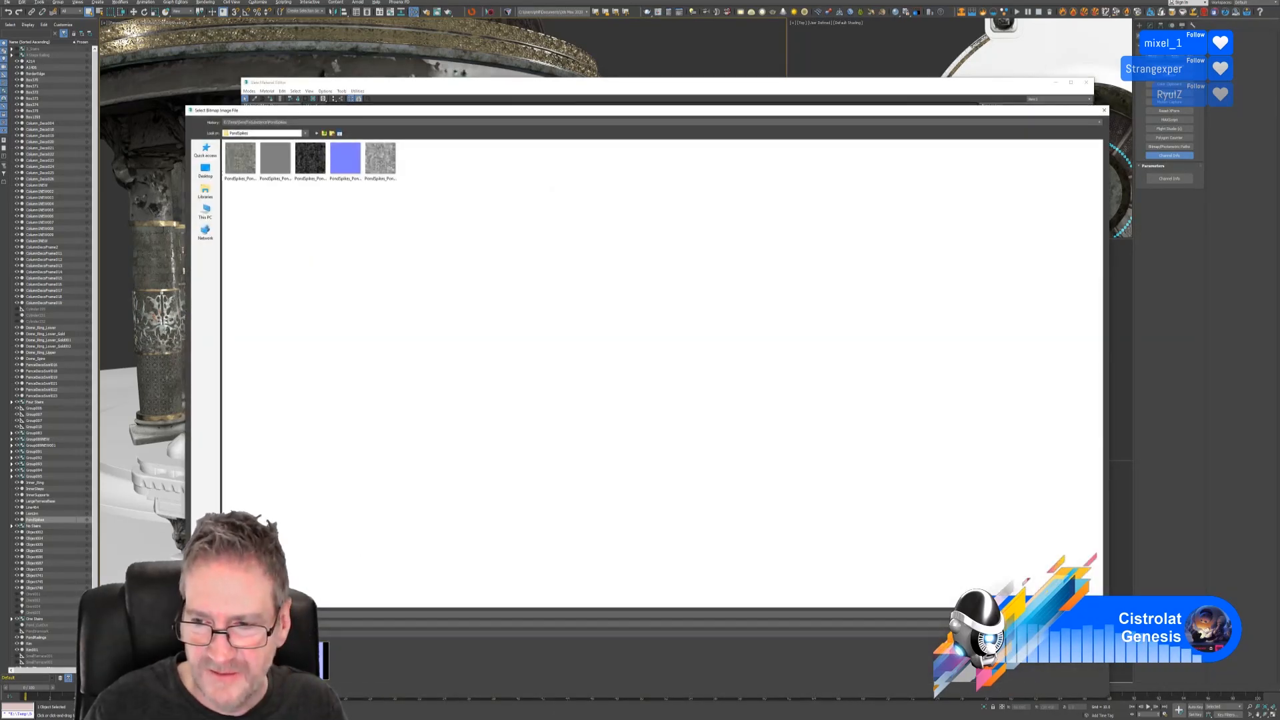
{"action": "left_click", "coordinate": [1082, 623]}
{"action": "left_click", "coordinate": [1040, 424]}
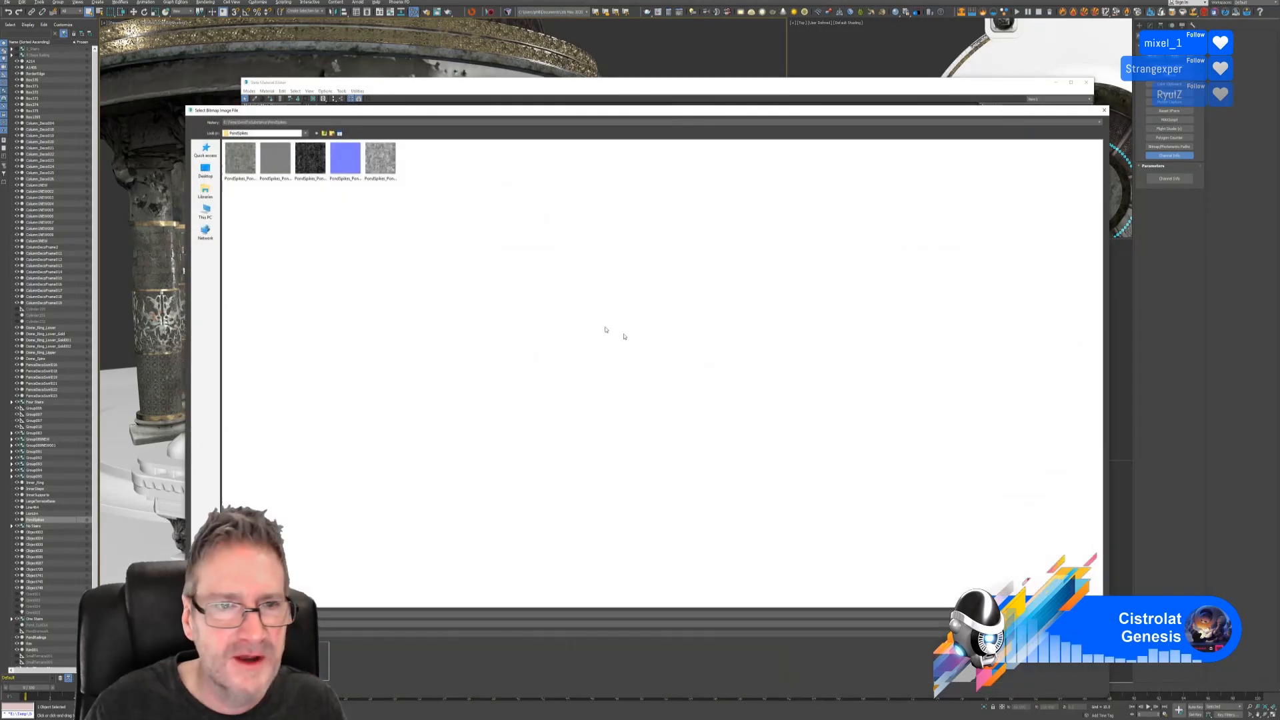
{"action": "left_click", "coordinate": [235, 171]}
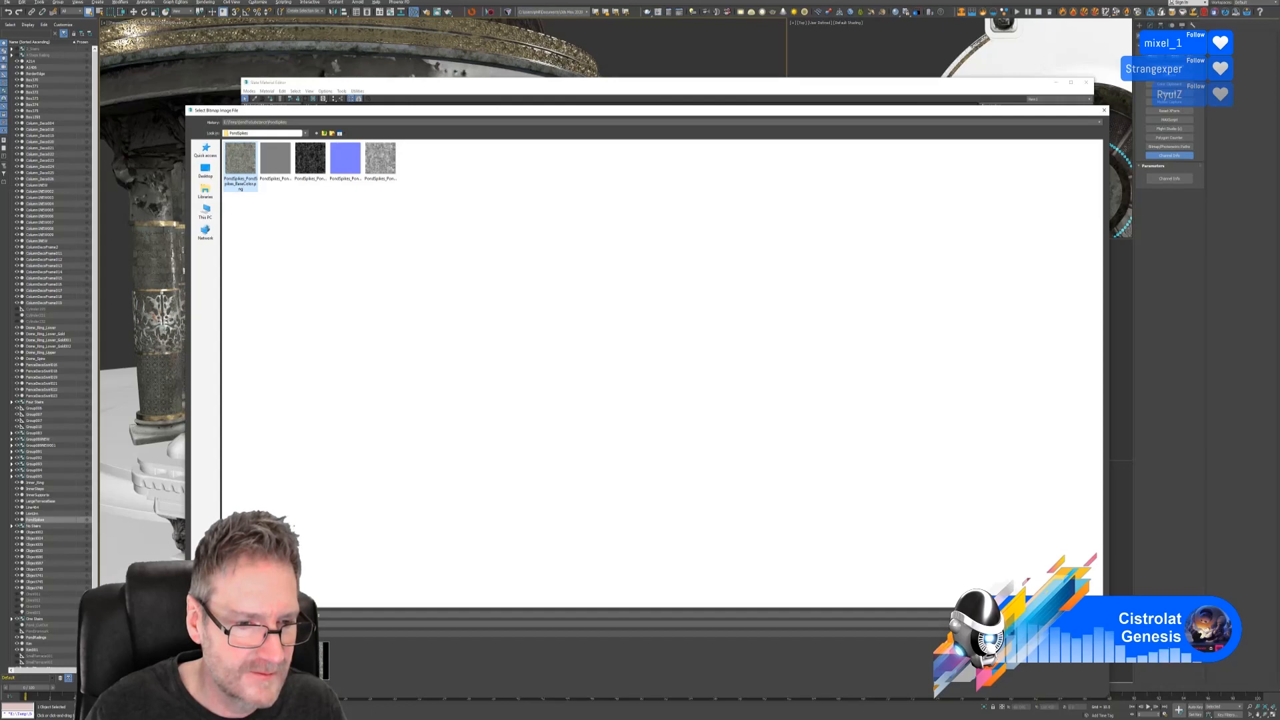
{"action": "left_click", "coordinate": [1081, 617]}
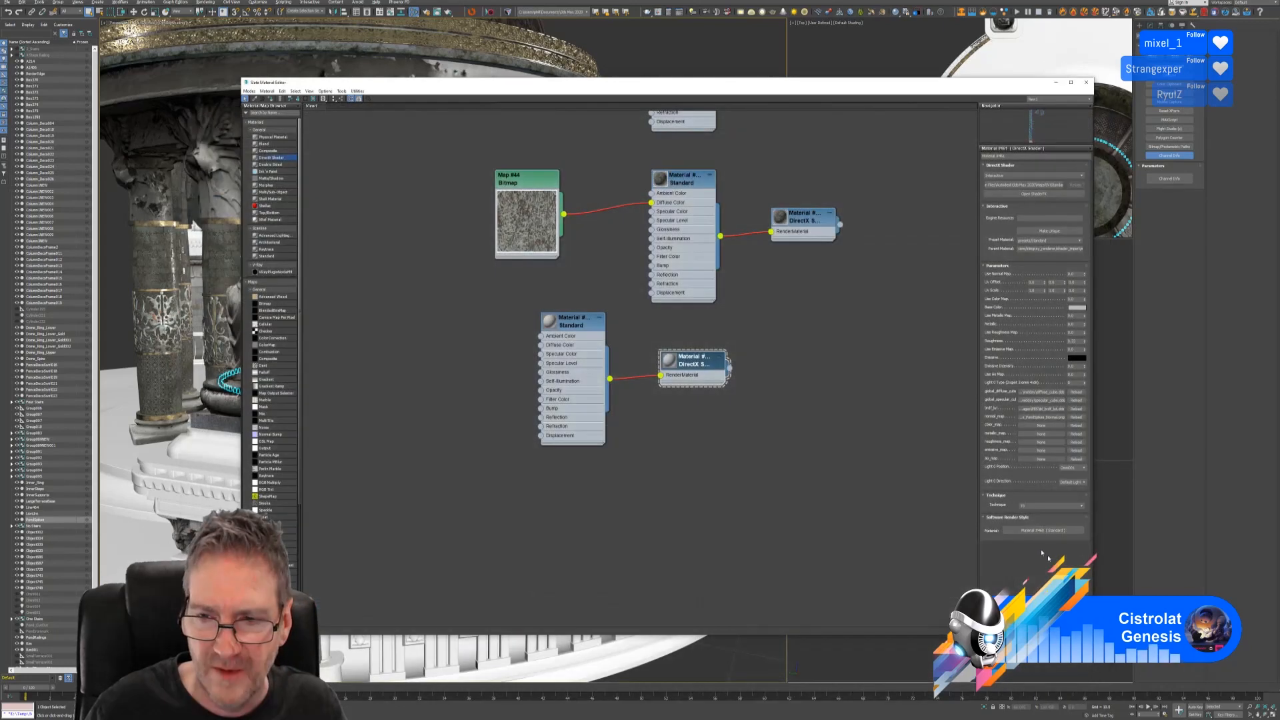
Load the PondSpikes Metallic and Roughness textures as the ShaderFX material's metallic and roughness maps.
{"action": "left_click", "coordinate": [1037, 434]}
{"action": "left_click", "coordinate": [322, 175]}
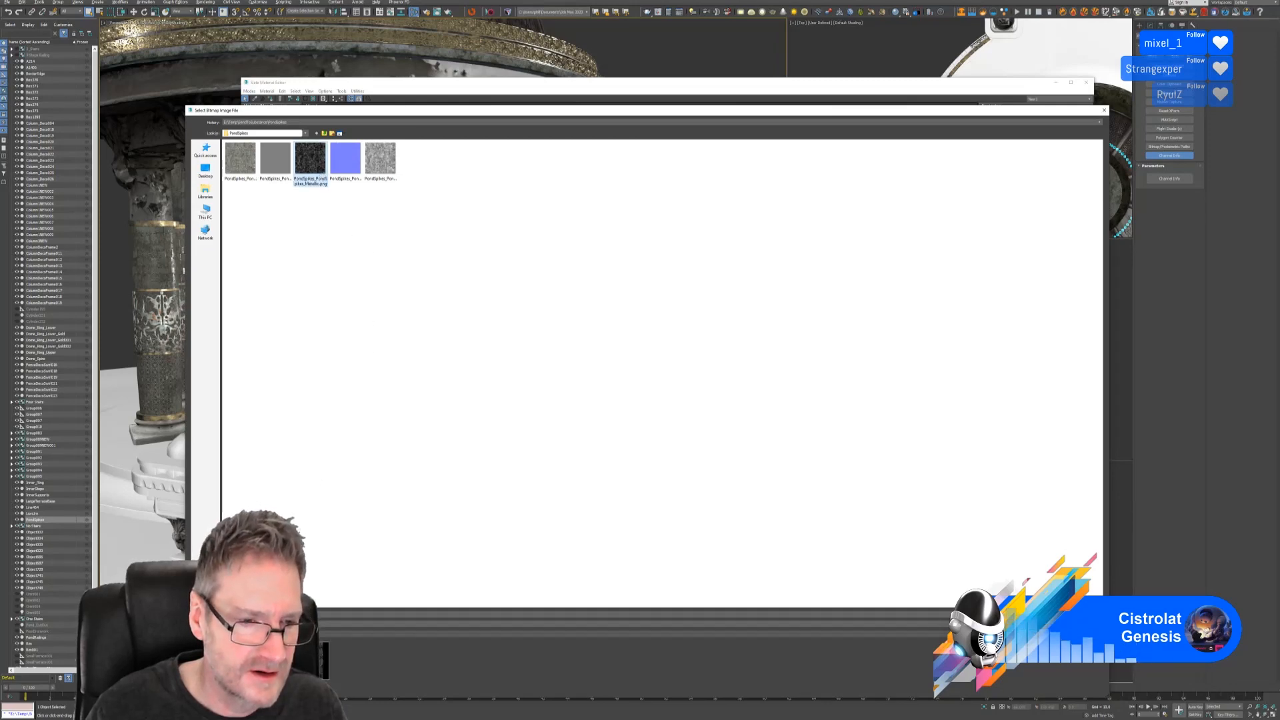
{"action": "left_click", "coordinate": [1081, 616]}
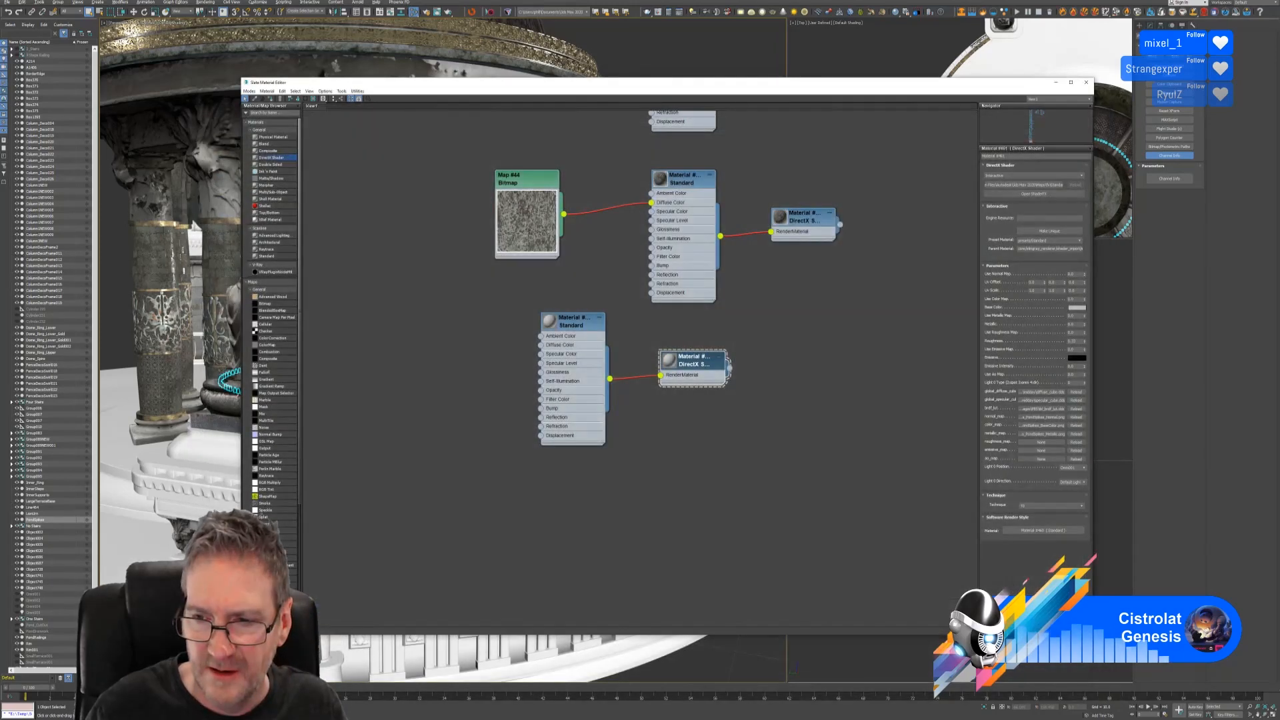
{"action": "left_click", "coordinate": [1041, 442]}
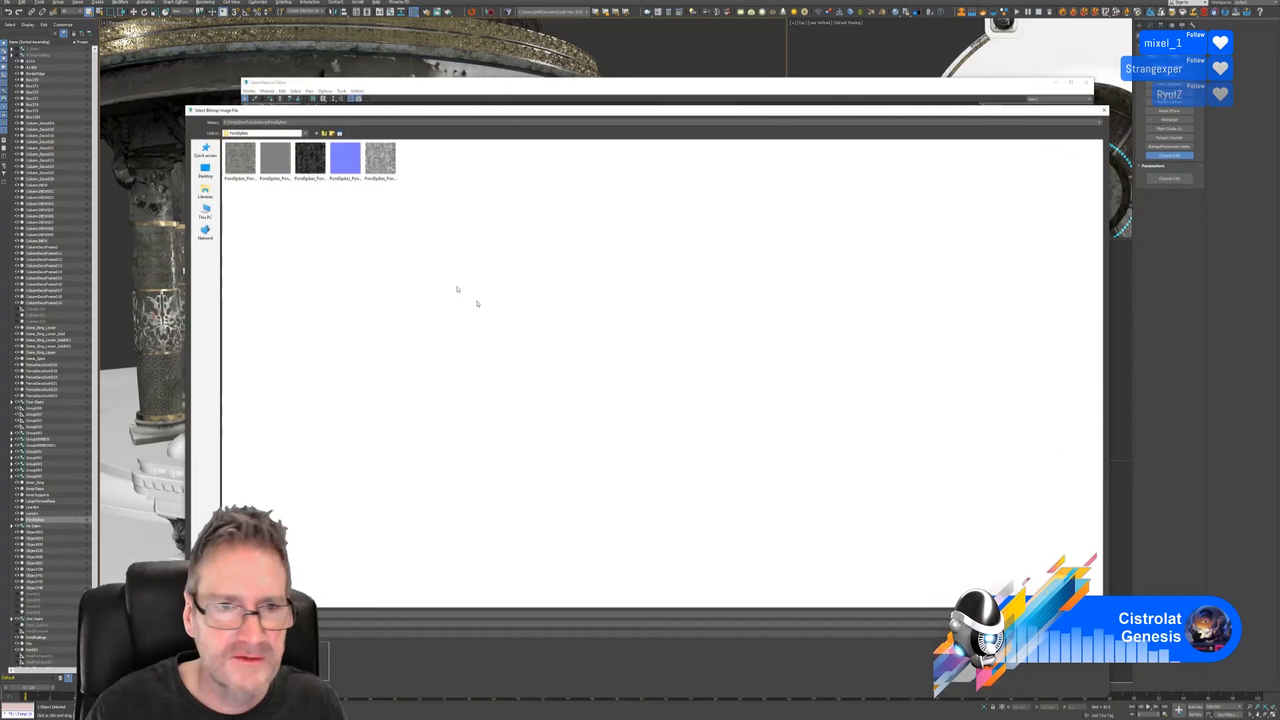
{"action": "left_click", "coordinate": [392, 166]}
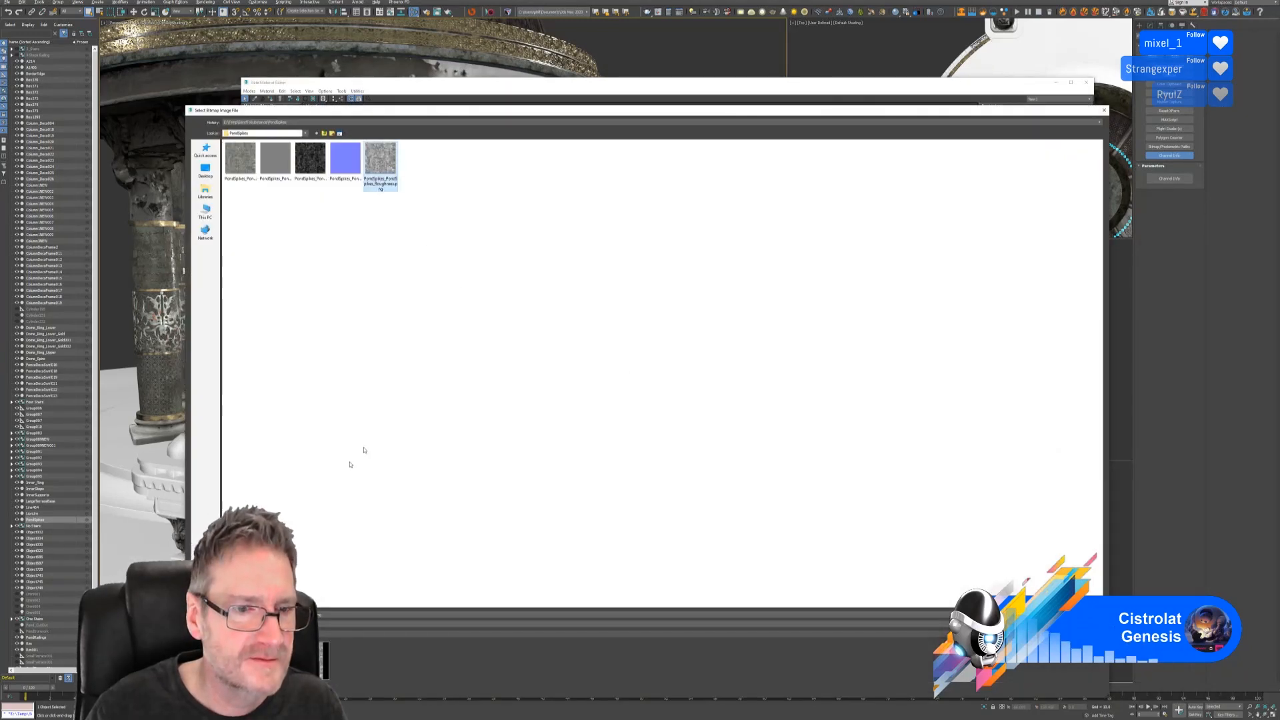
{"action": "left_click", "coordinate": [1081, 616]}
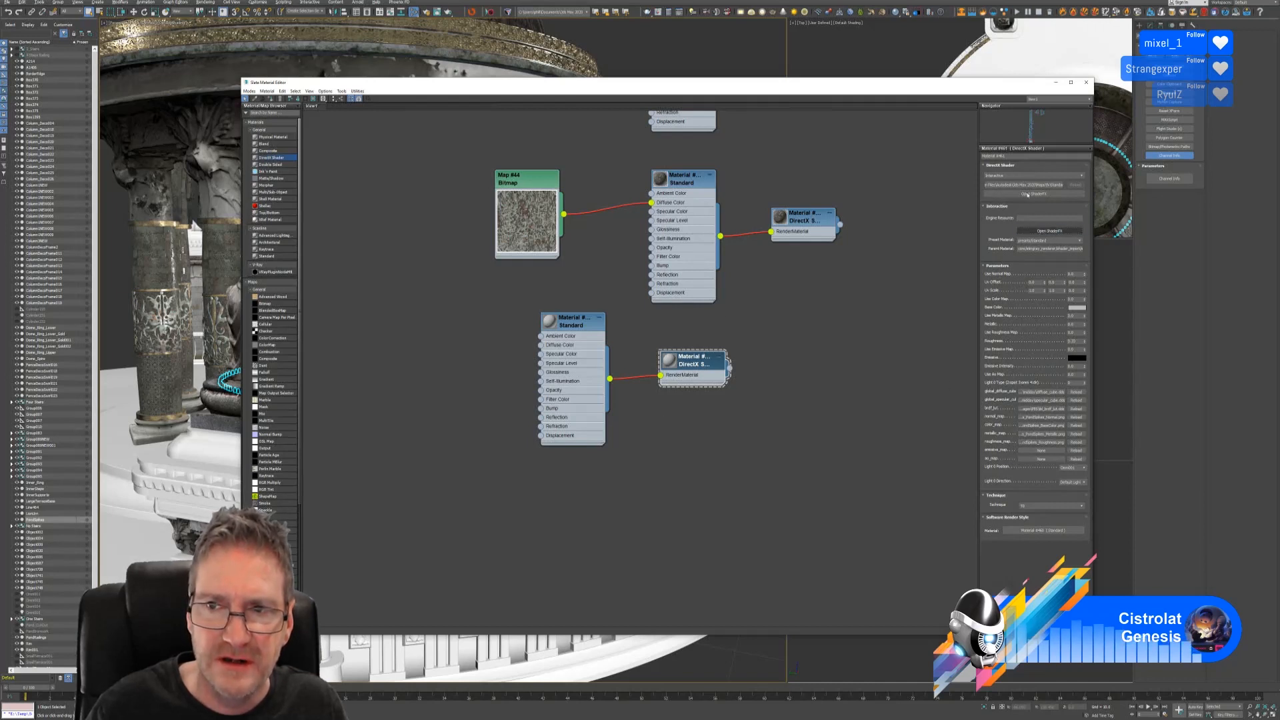
Set Use Normal Map, Use Color Map, Use Metallic Map and Use Roughness Map to 1.0 on the ShaderFX material.
{"action": "left_click", "coordinate": [1083, 275]}
{"action": "type", "text": "1"}
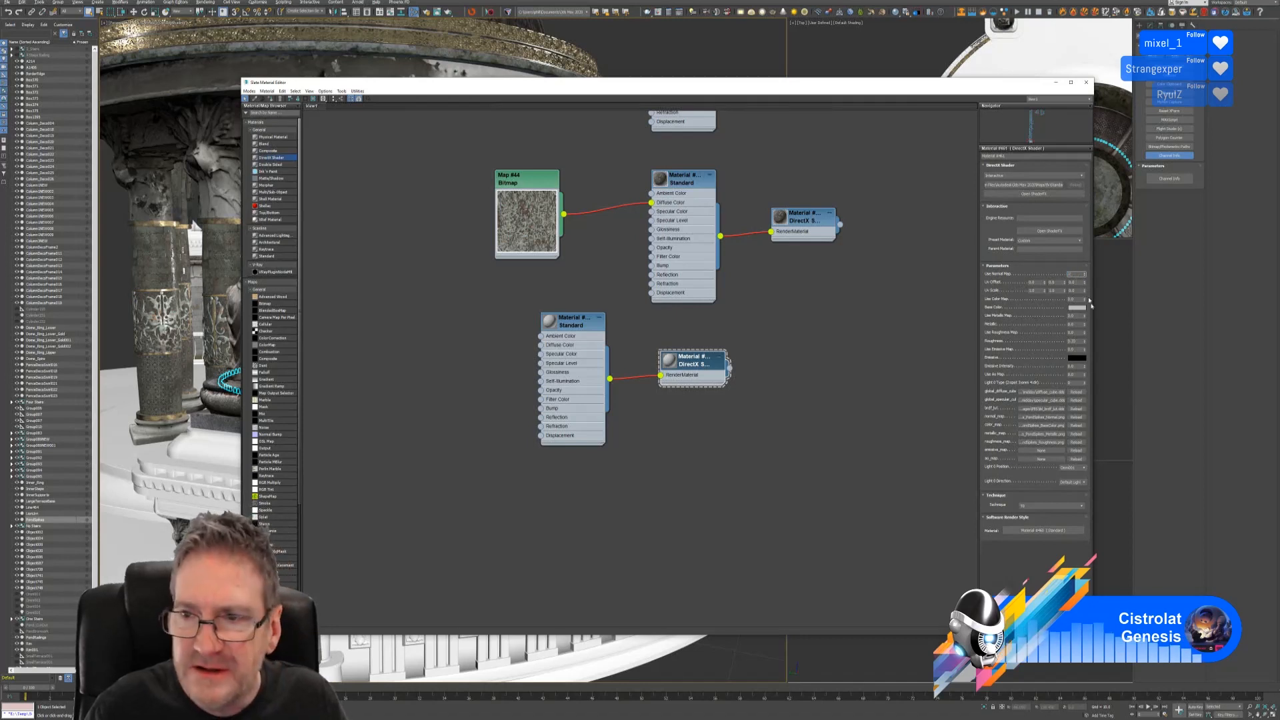
{"action": "left_click", "coordinate": [1074, 299]}
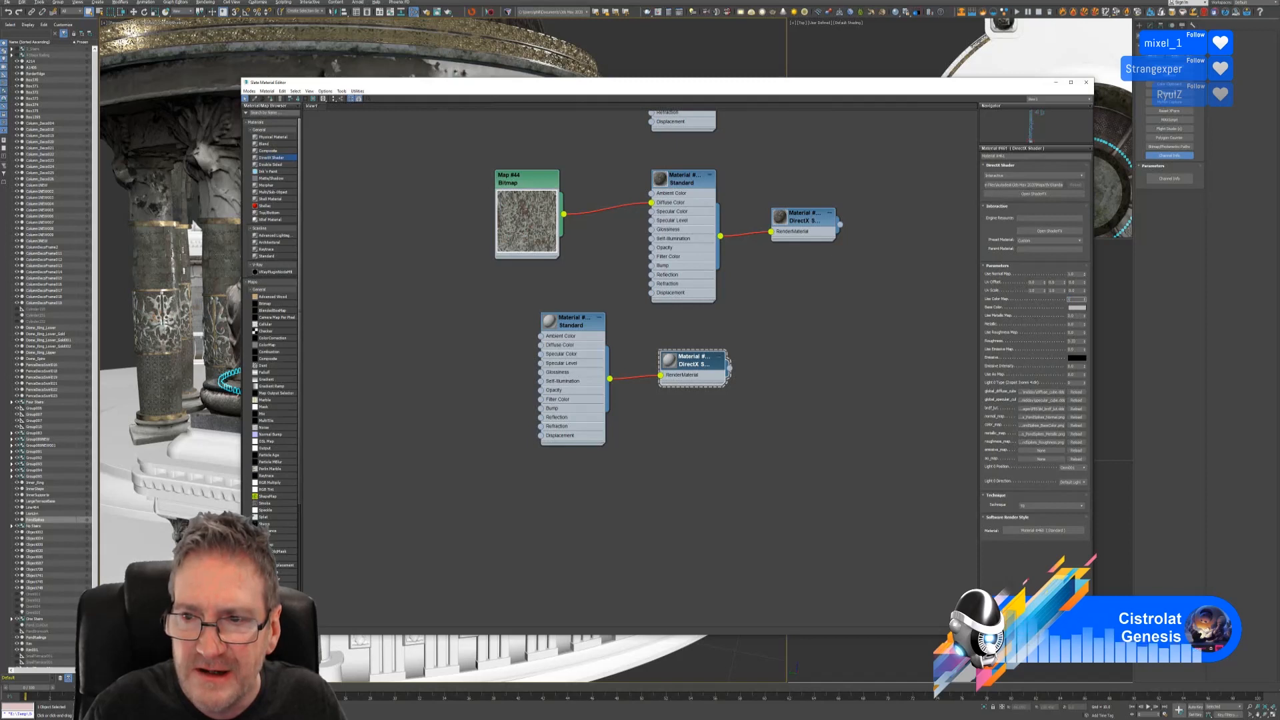
{"action": "mouse_move", "coordinate": [1075, 316]}
{"action": "left_mouse_down"}
{"action": "mouse_move", "coordinate": [1056, 322]}
{"action": "mouse_move", "coordinate": [1067, 336]}
{"action": "left_mouse_up"}
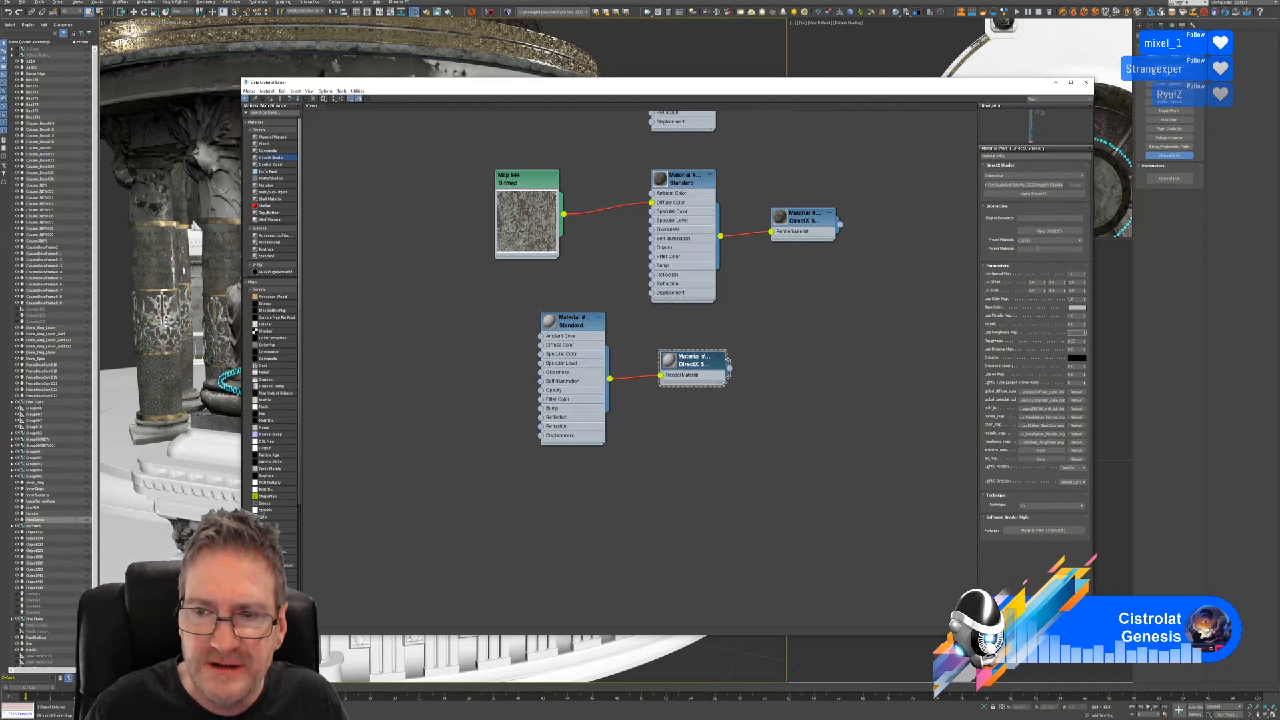
Open the material's ShaderFX graph and set the number of lights on the Standard Base node to 3.
{"action": "left_click", "coordinate": [1033, 194]}
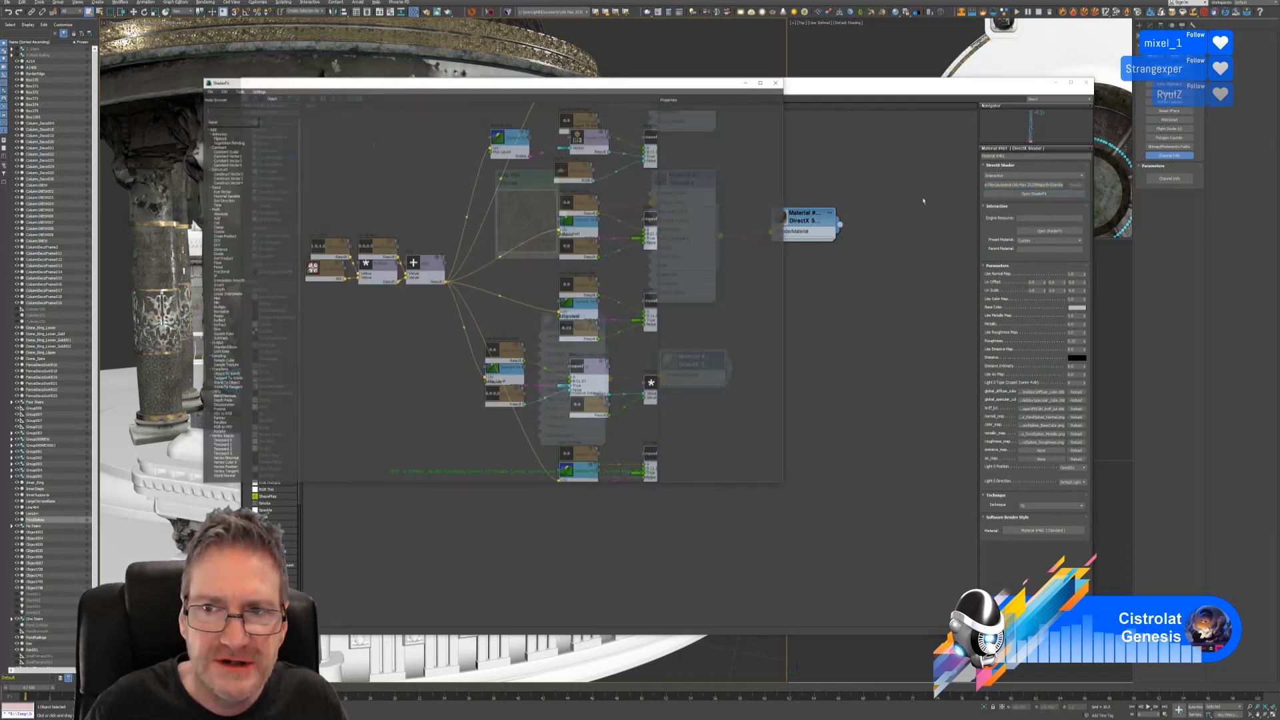
{"action": "middle_click_drag", "start_coordinate": [623, 226], "coordinate": [341, 230]}
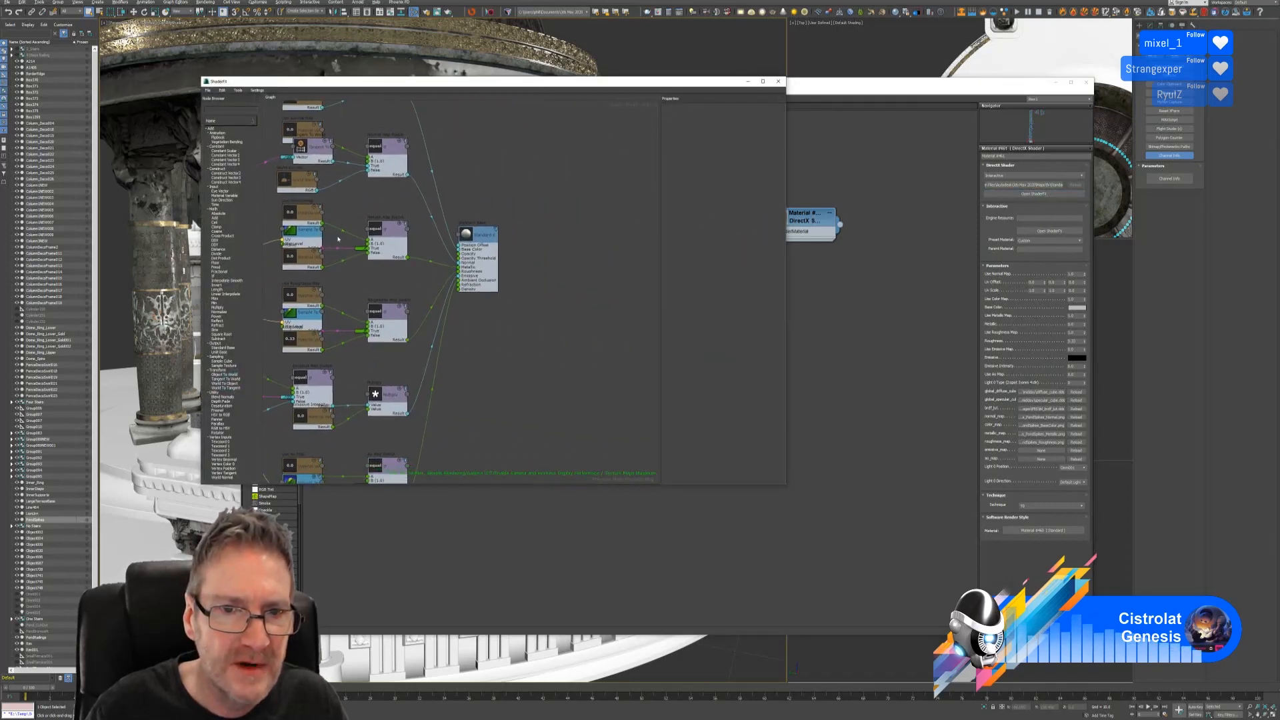
{"action": "scroll", "coordinate": [478, 229], "scroll_direction": "up", "scroll_amount": 3}
{"action": "left_click_drag", "start_coordinate": [468, 224], "coordinate": [466, 228]}
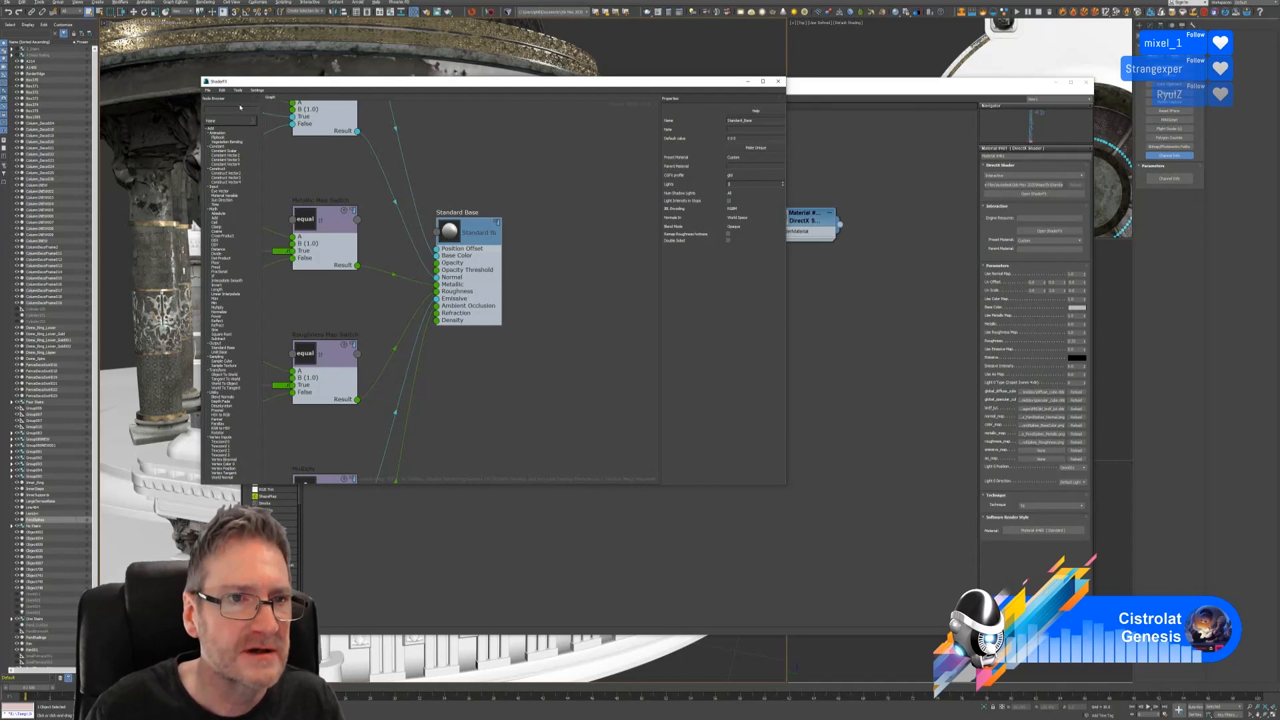
Export the ShaderFX graph under the file name PondSpikes and close the graph window.
{"action": "left_click", "coordinate": [207, 90]}
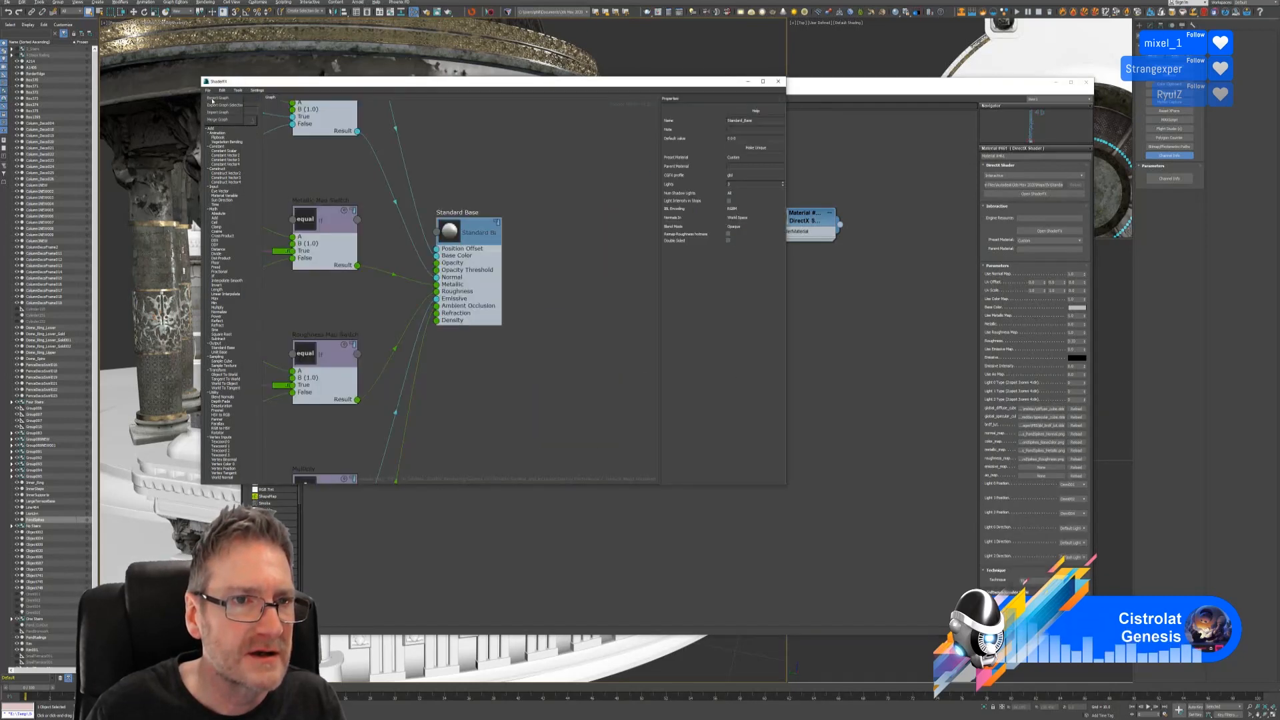
{"action": "left_click", "coordinate": [220, 98]}
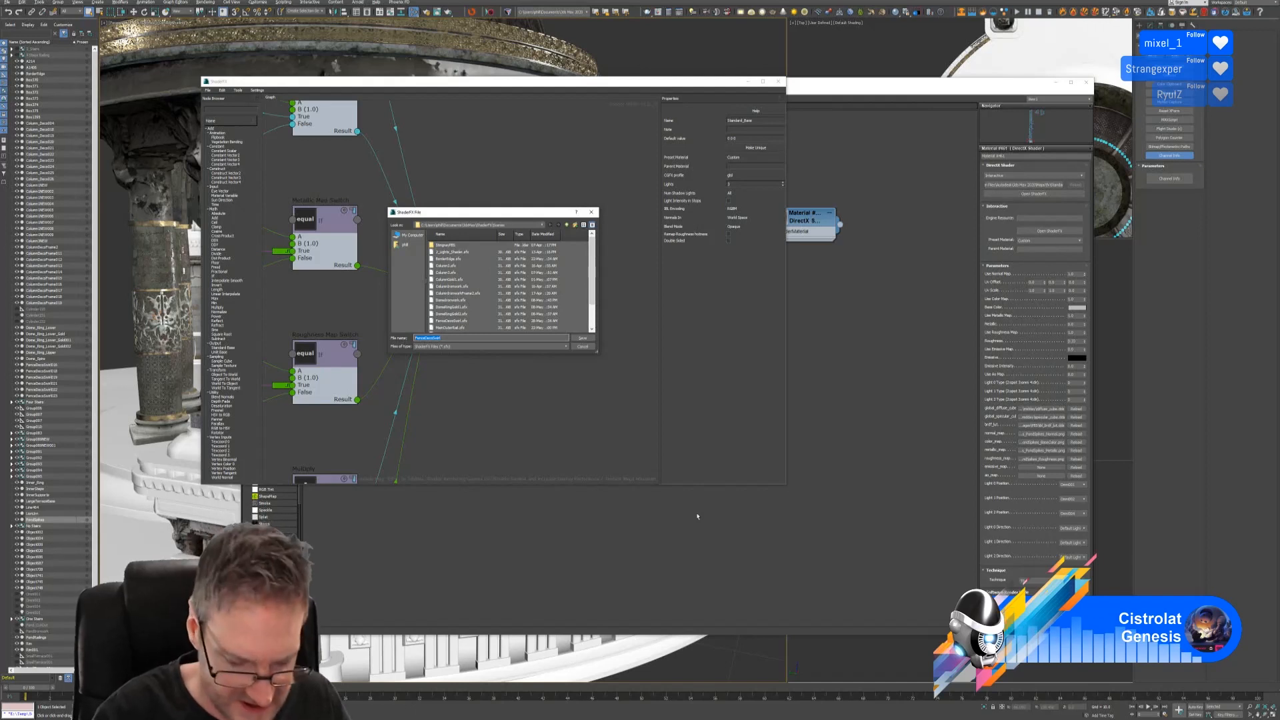
{"action": "type", "text": "Pon"}
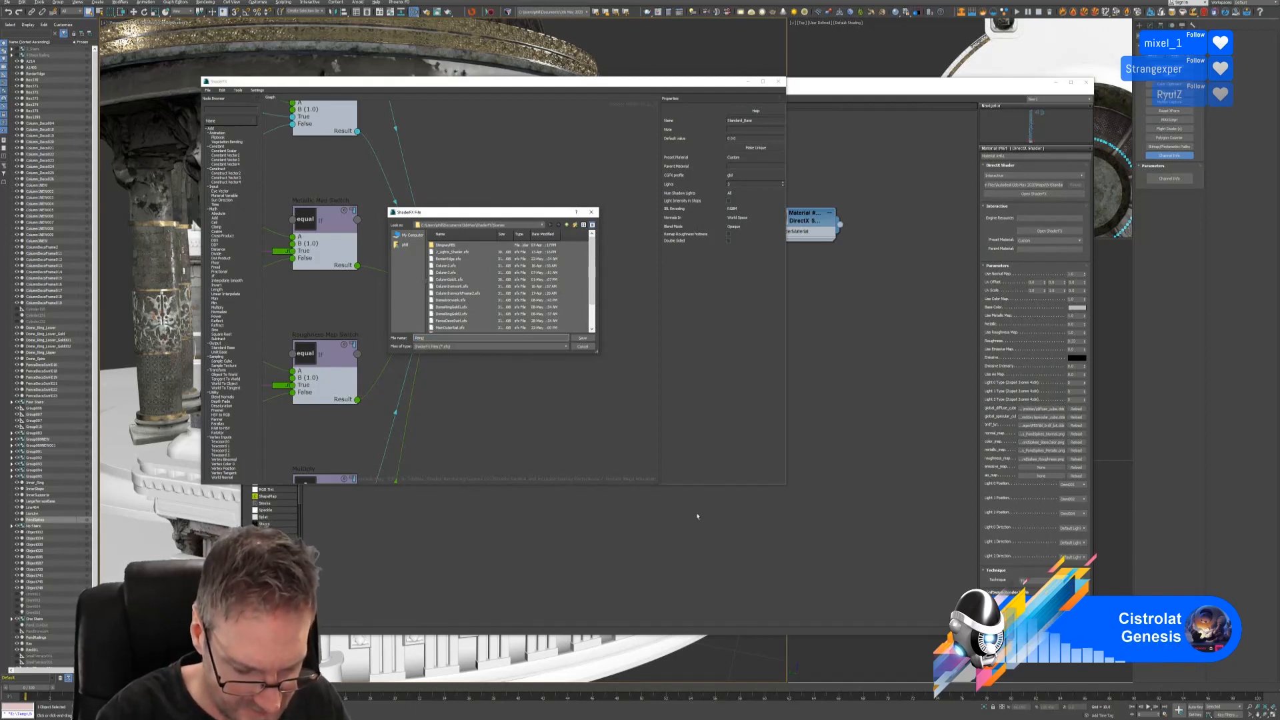
{"action": "type", "text": "dS"}
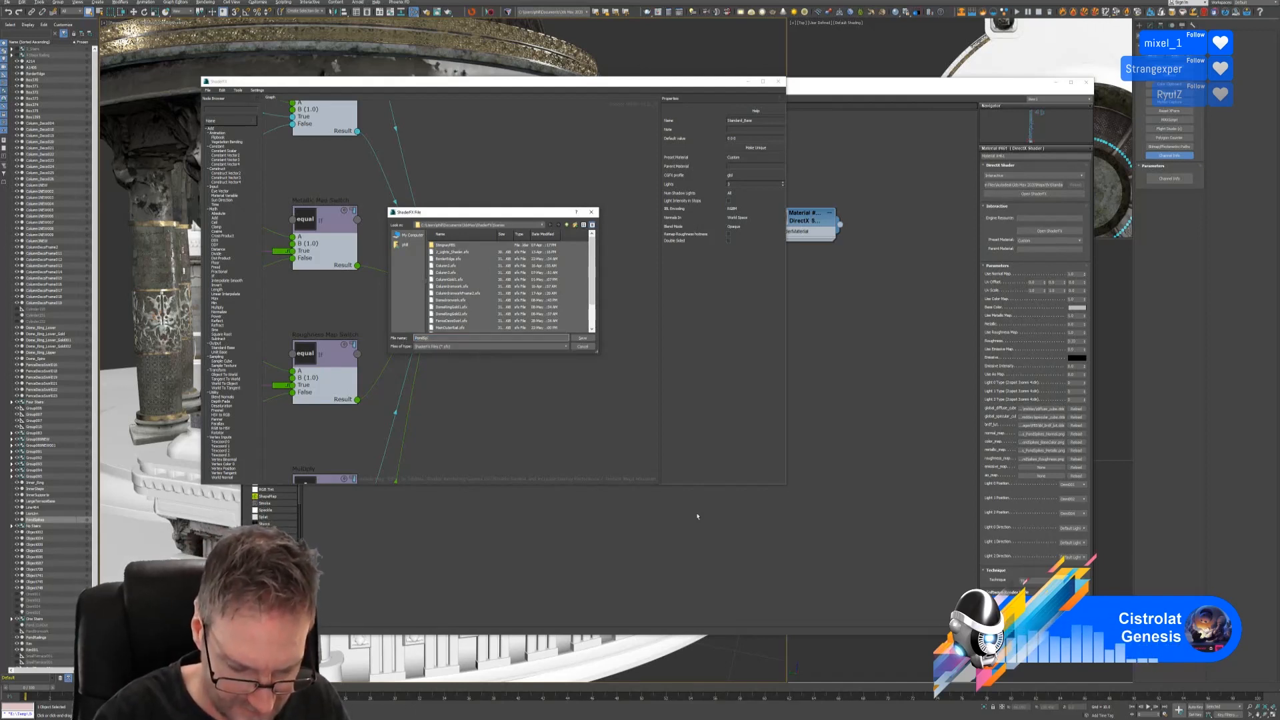
{"action": "type", "text": "pikes"}
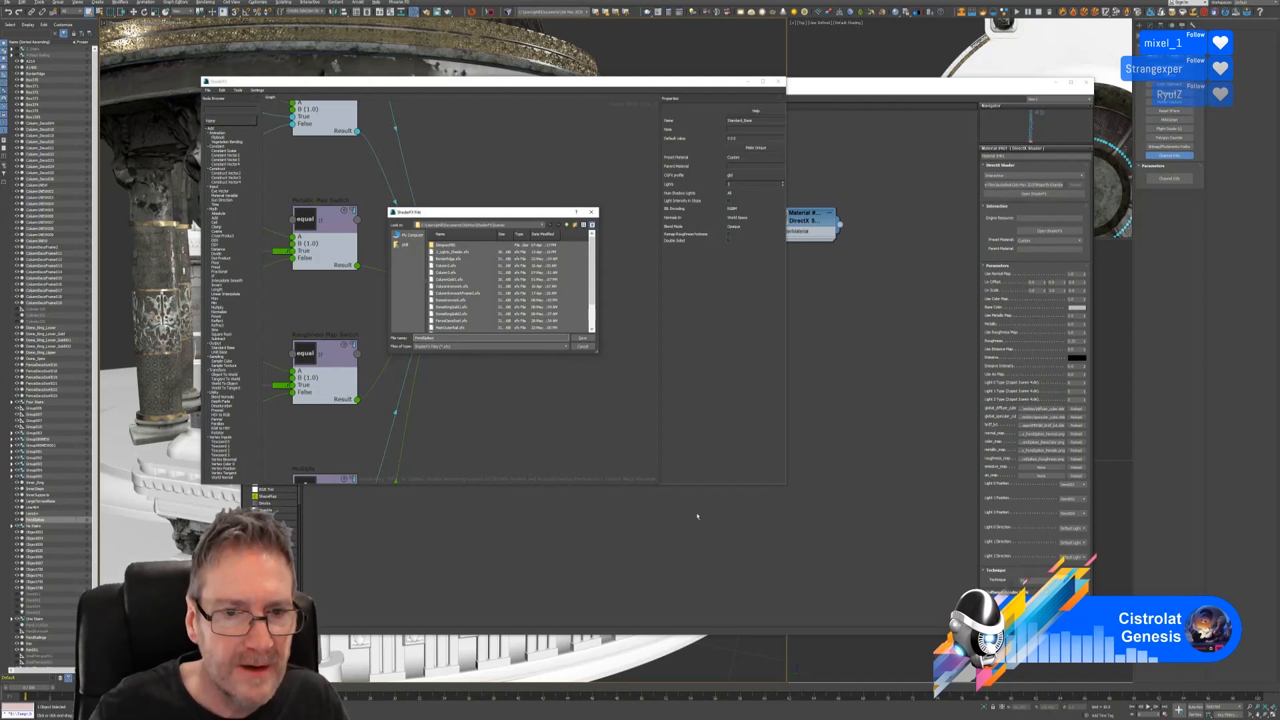
{"action": "left_click", "coordinate": [582, 338]}
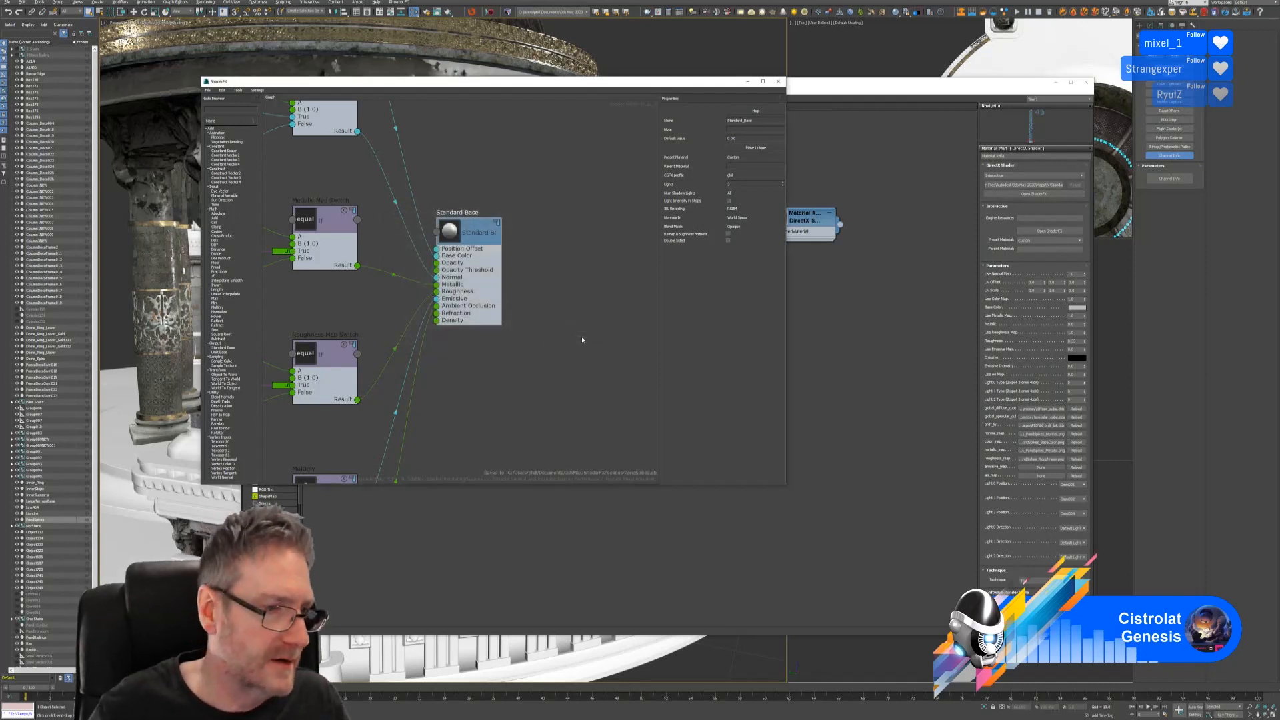
{"action": "left_click", "coordinate": [778, 81]}
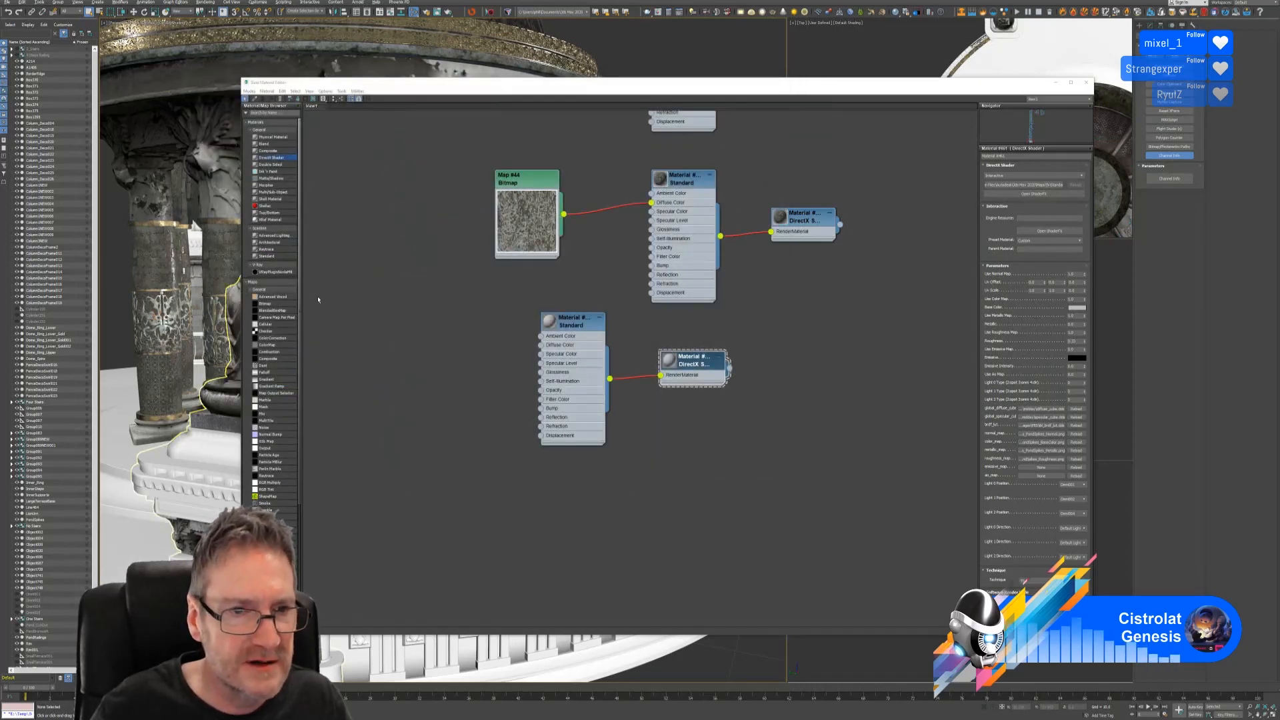
Add a Bitmap map with the PondSpikes BaseColor texture and connect it to the new Standard material's Diffuse Color.
{"action": "left_click_drag", "start_coordinate": [270, 304], "coordinate": [431, 334]}
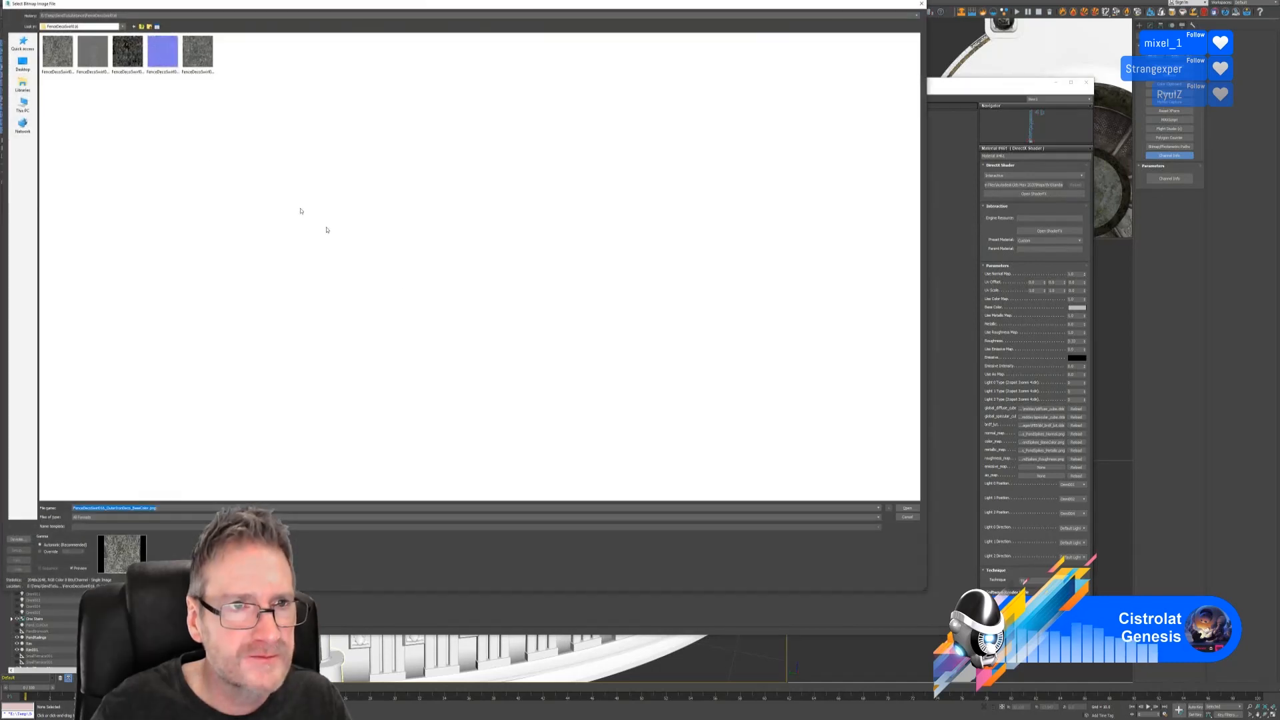
{"action": "left_click_drag", "start_coordinate": [146, 8], "coordinate": [326, 85]}
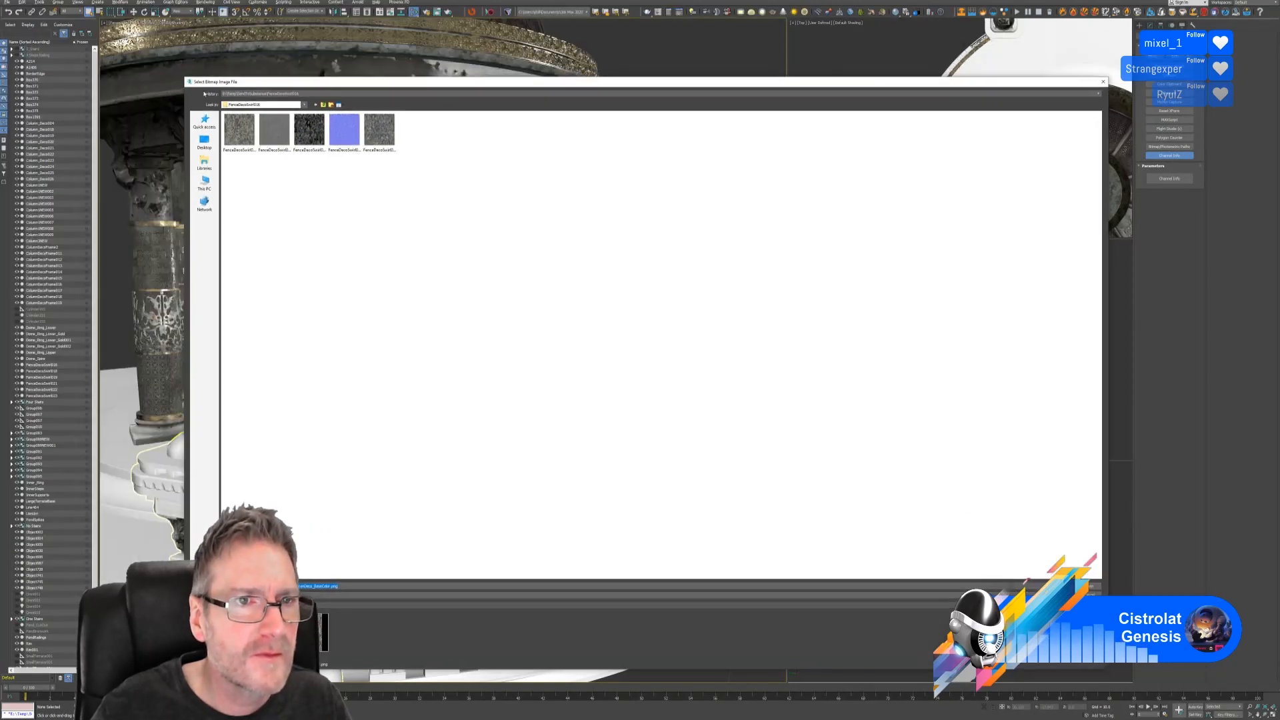
{"action": "left_click", "coordinate": [323, 106]}
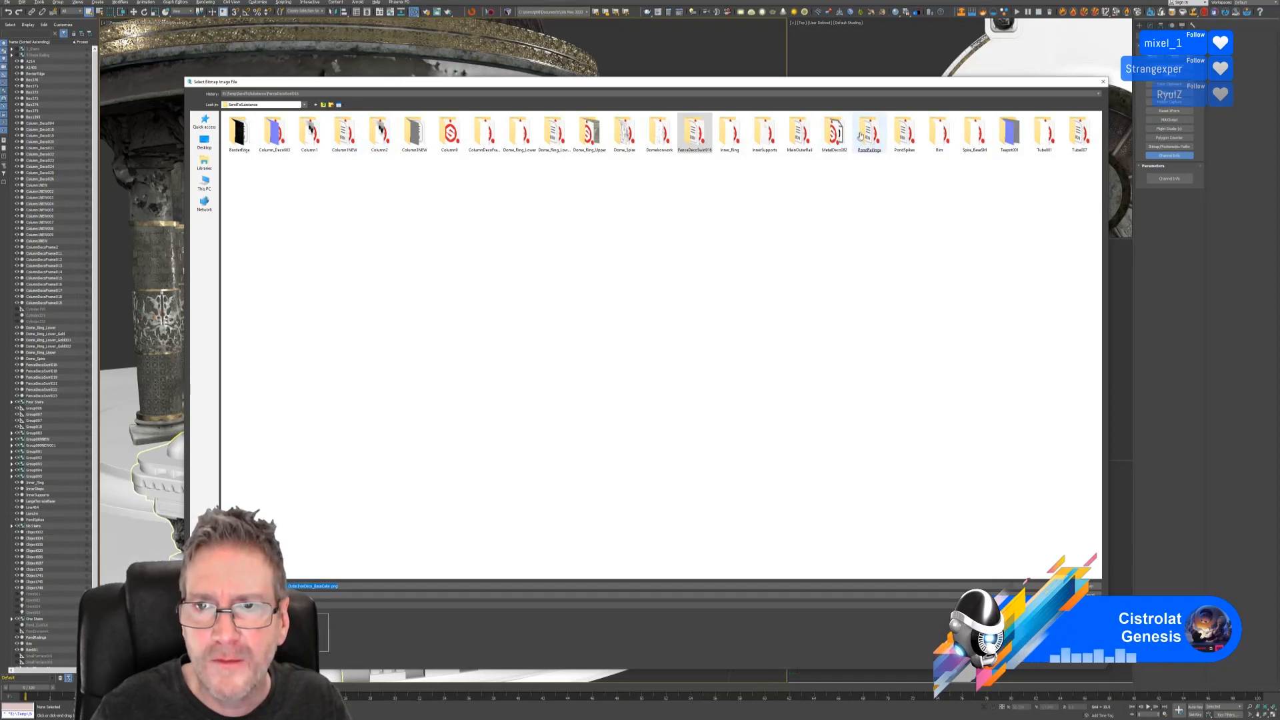
{"action": "double_click", "coordinate": [904, 132]}
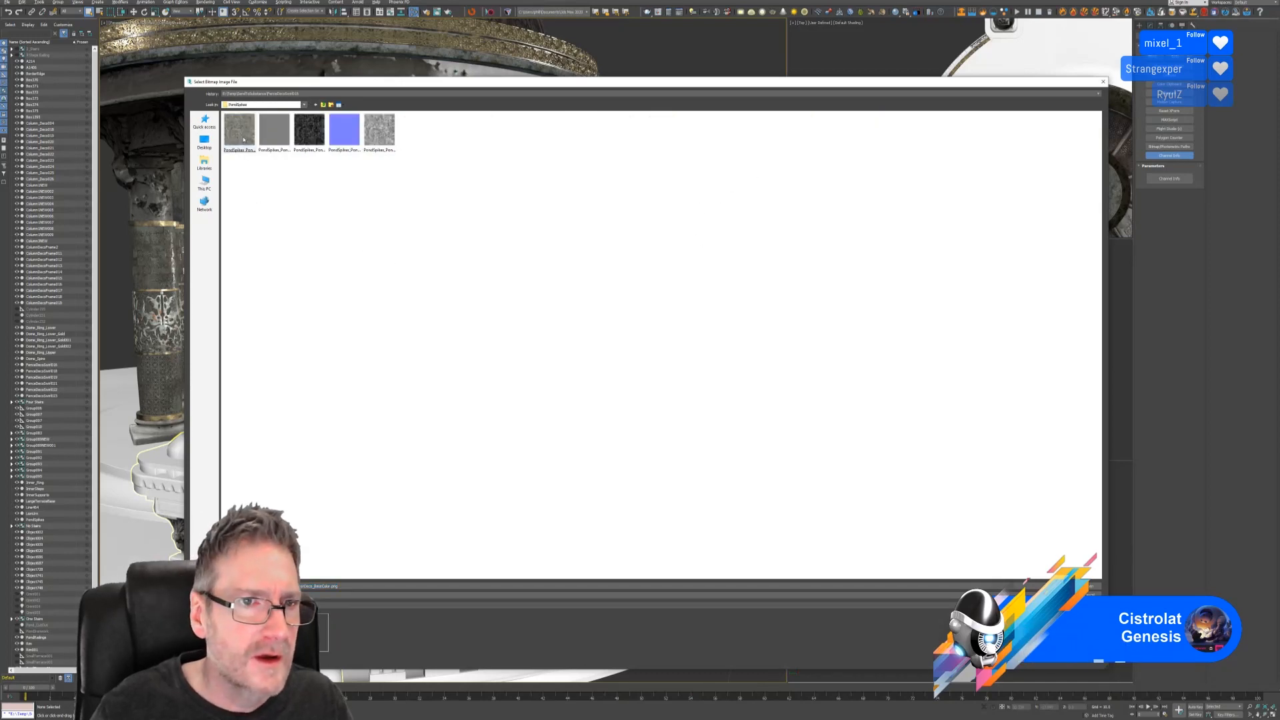
{"action": "left_click", "coordinate": [241, 136]}
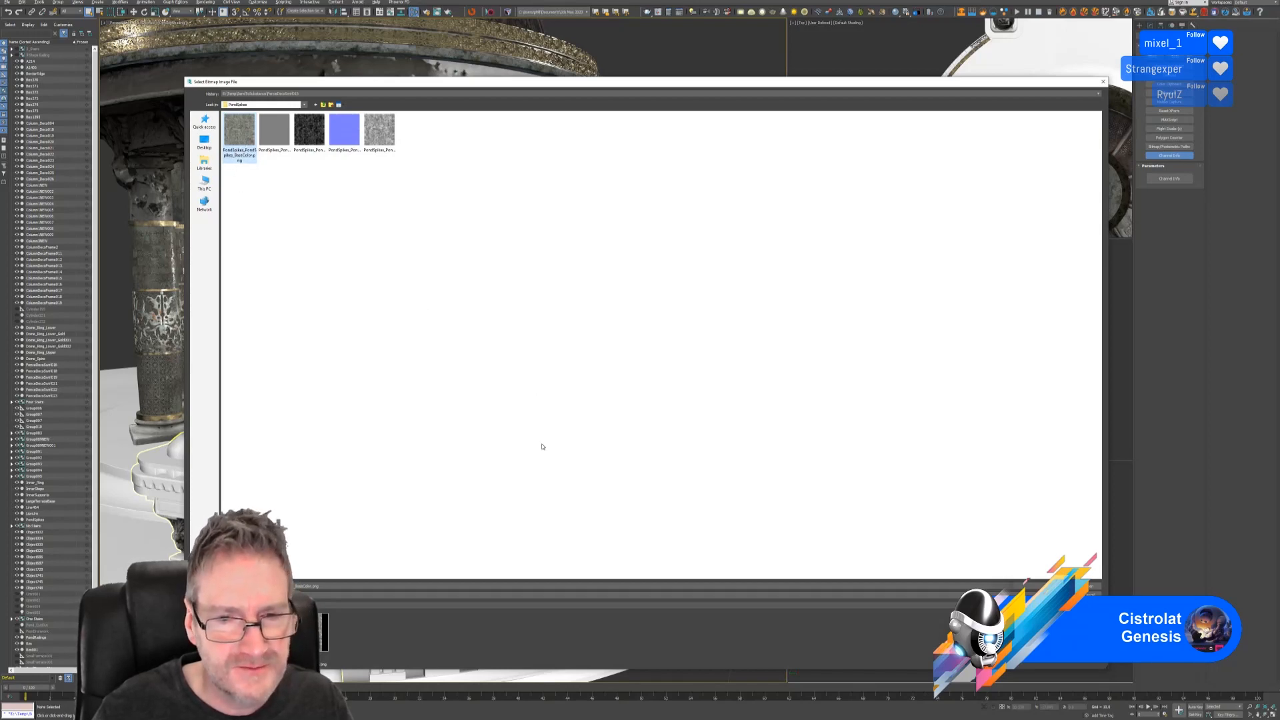
{"action": "key", "text": "Return"}
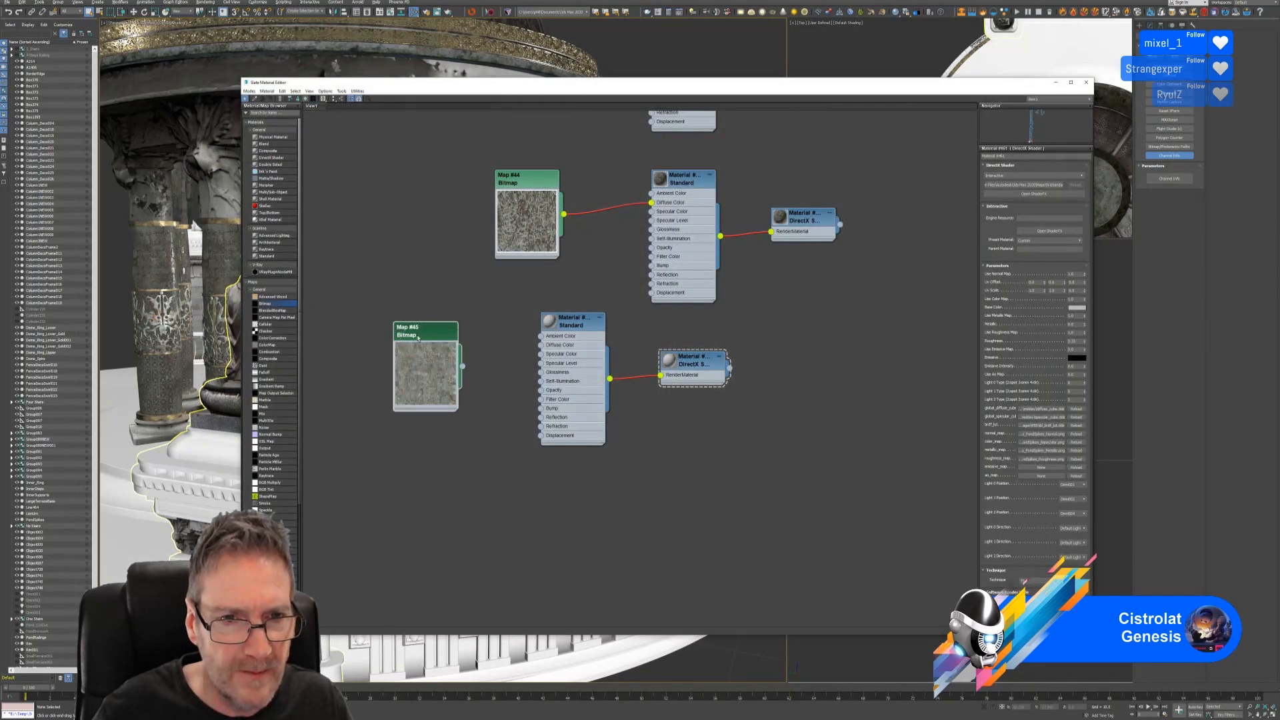
{"action": "left_click_drag", "start_coordinate": [533, 362], "coordinate": [542, 345]}
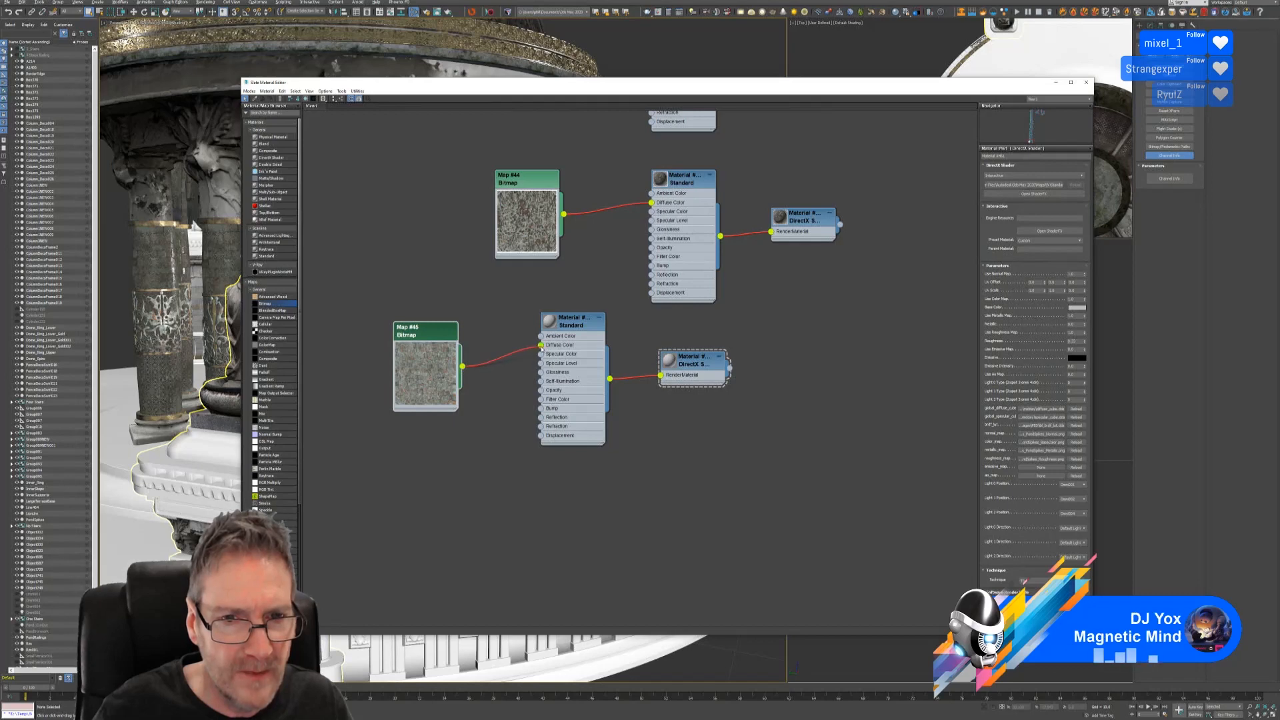
{"action": "scroll", "coordinate": [185, 362], "scroll_direction": "up", "scroll_amount": 4}
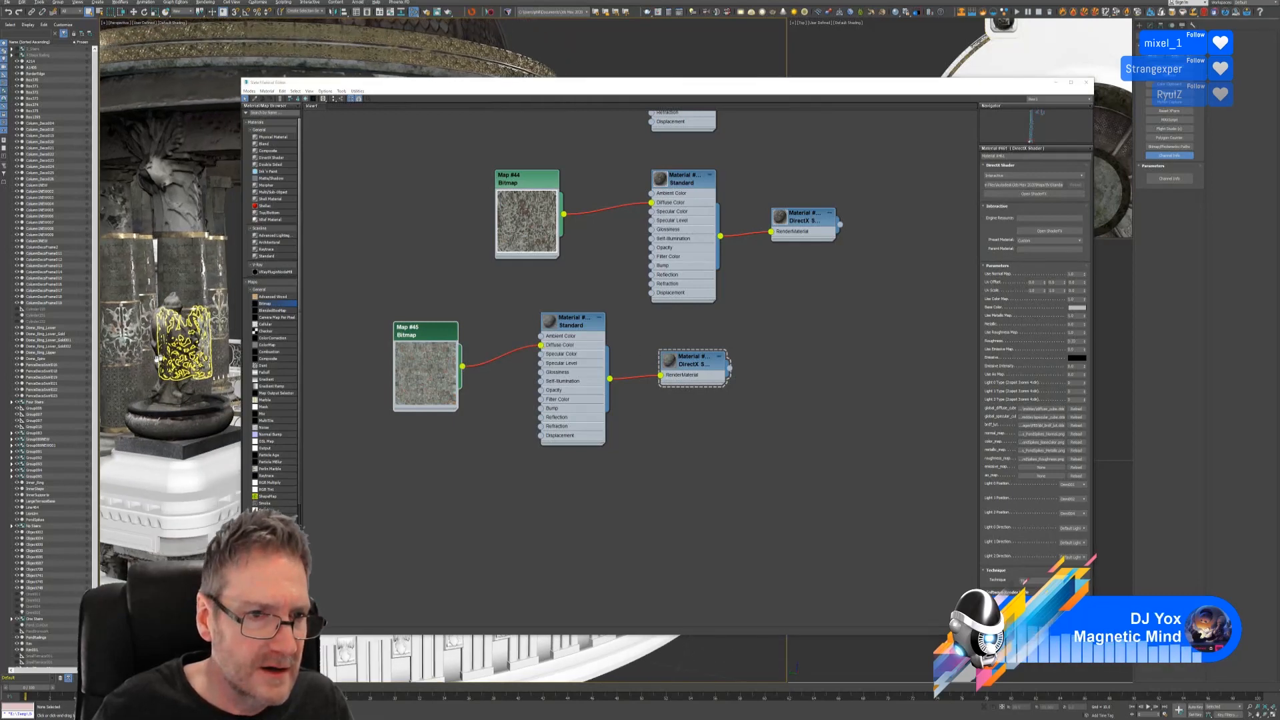
Assign the PondSpikes DirectX Shader material to the pond railing spikes, close the Slate Material Editor and clear the selection.
{"action": "scroll", "coordinate": [185, 362], "scroll_direction": "up", "scroll_amount": 4}
{"action": "left_click", "coordinate": [175, 406]}
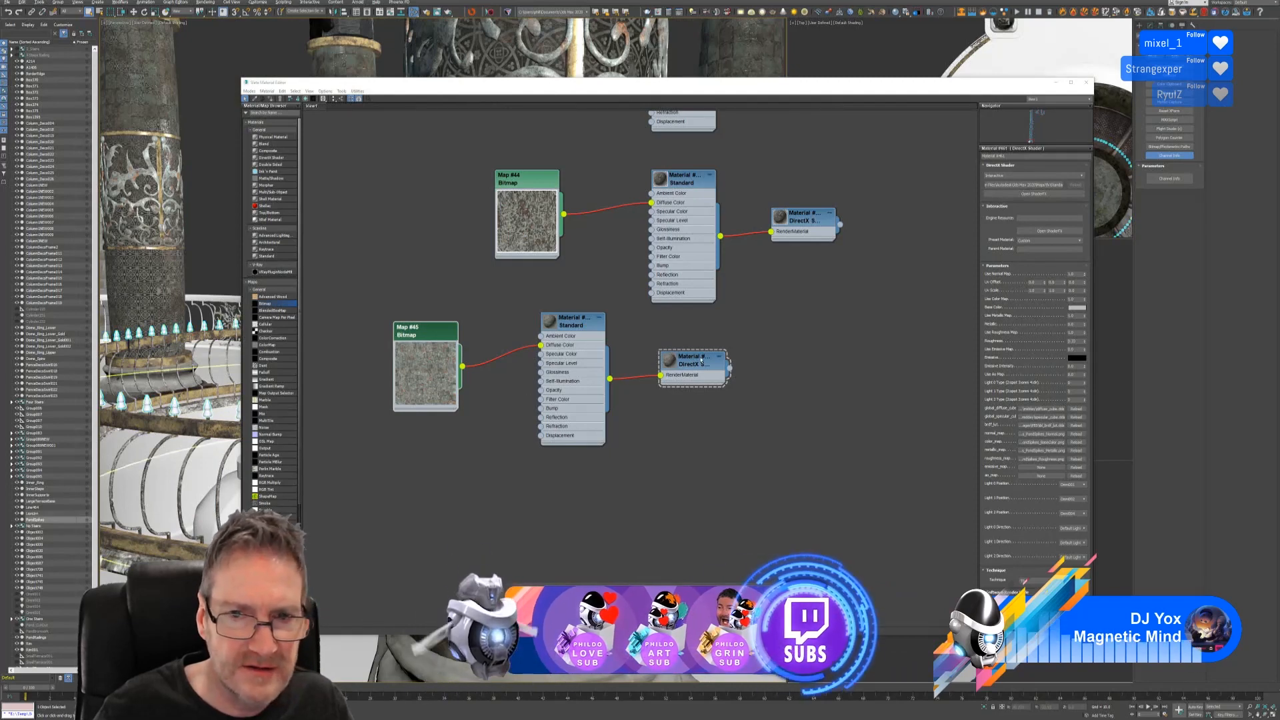
{"action": "right_click", "coordinate": [701, 360]}
{"action": "left_click", "coordinate": [715, 371]}
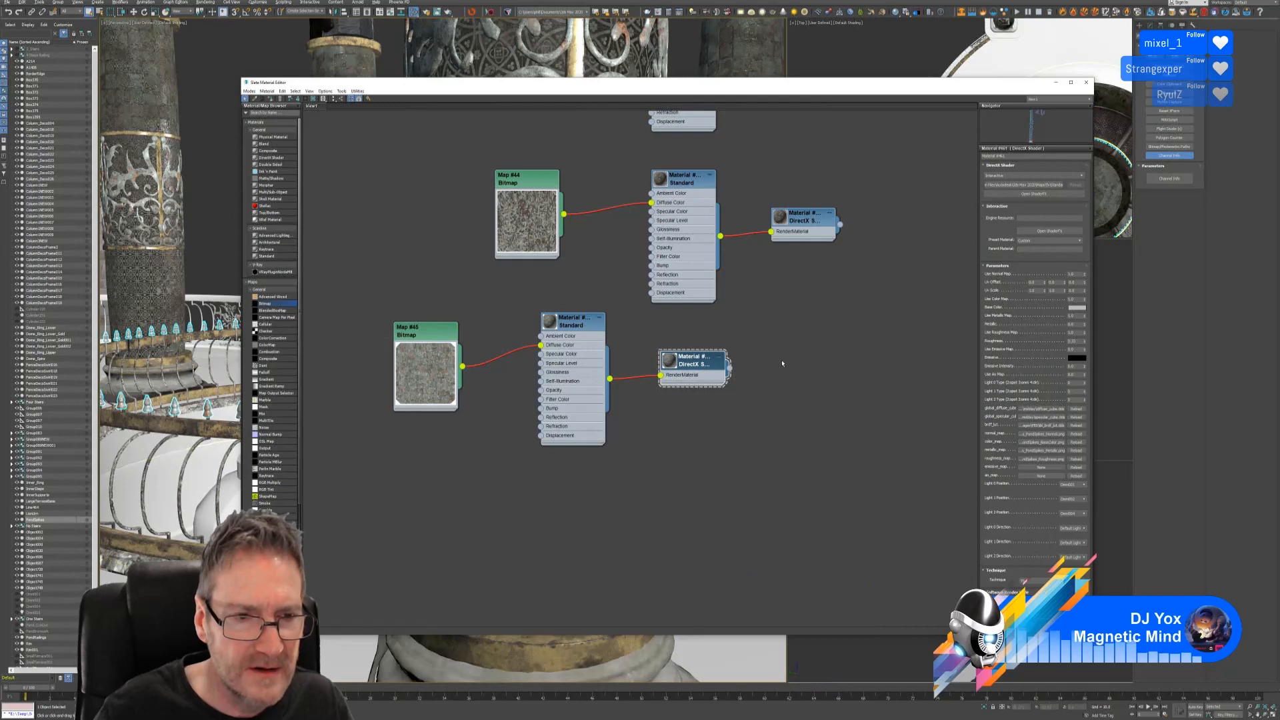
{"action": "left_click", "coordinate": [1085, 83]}
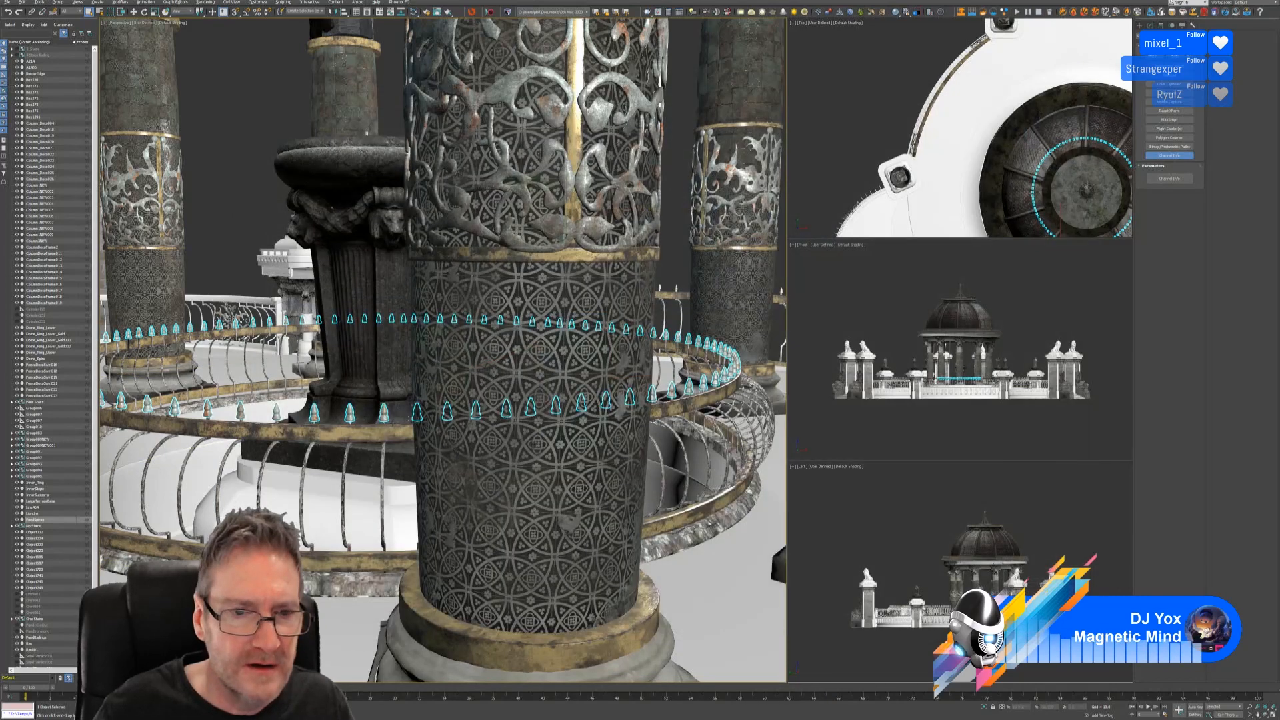
{"action": "left_click", "coordinate": [238, 273]}
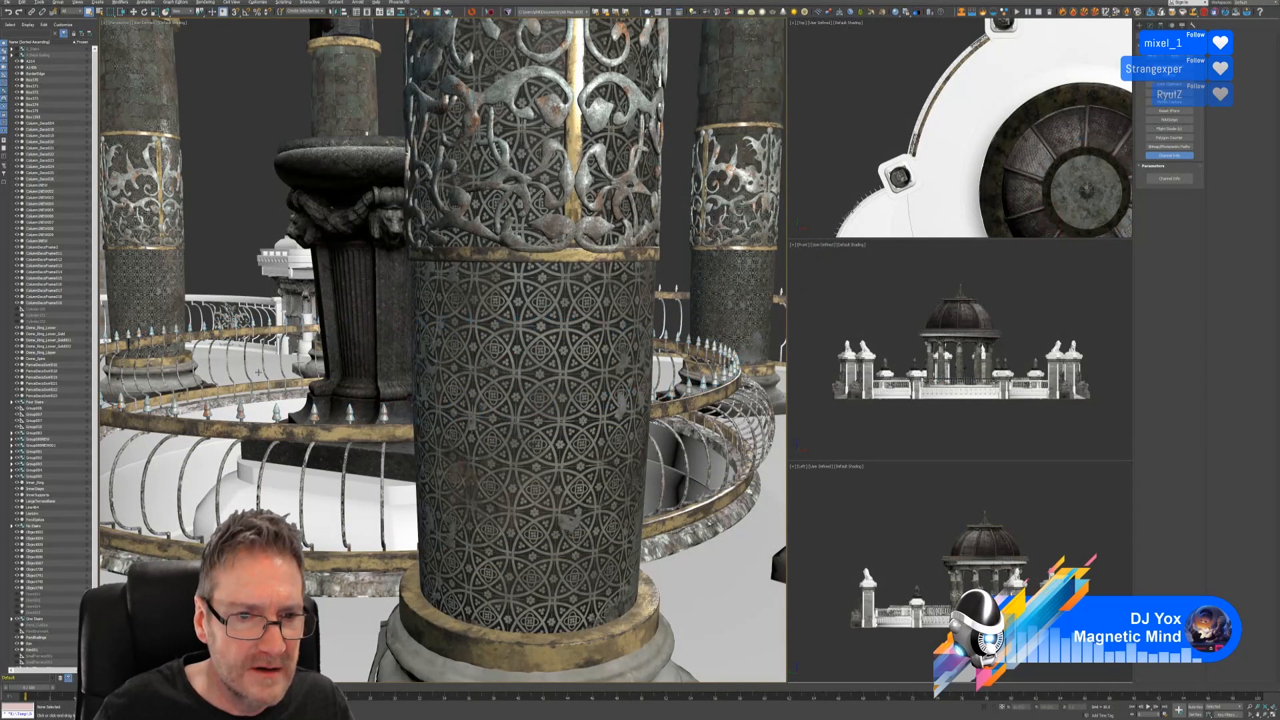
Inspect the textured spikes and railings around the pond up close, and compare them with the outer balustrade.
{"action": "middle_click_drag", "start_coordinate": [305, 405], "coordinate": [191, 339]}
{"action": "scroll", "coordinate": [191, 339], "scroll_direction": "up", "scroll_amount": 6}
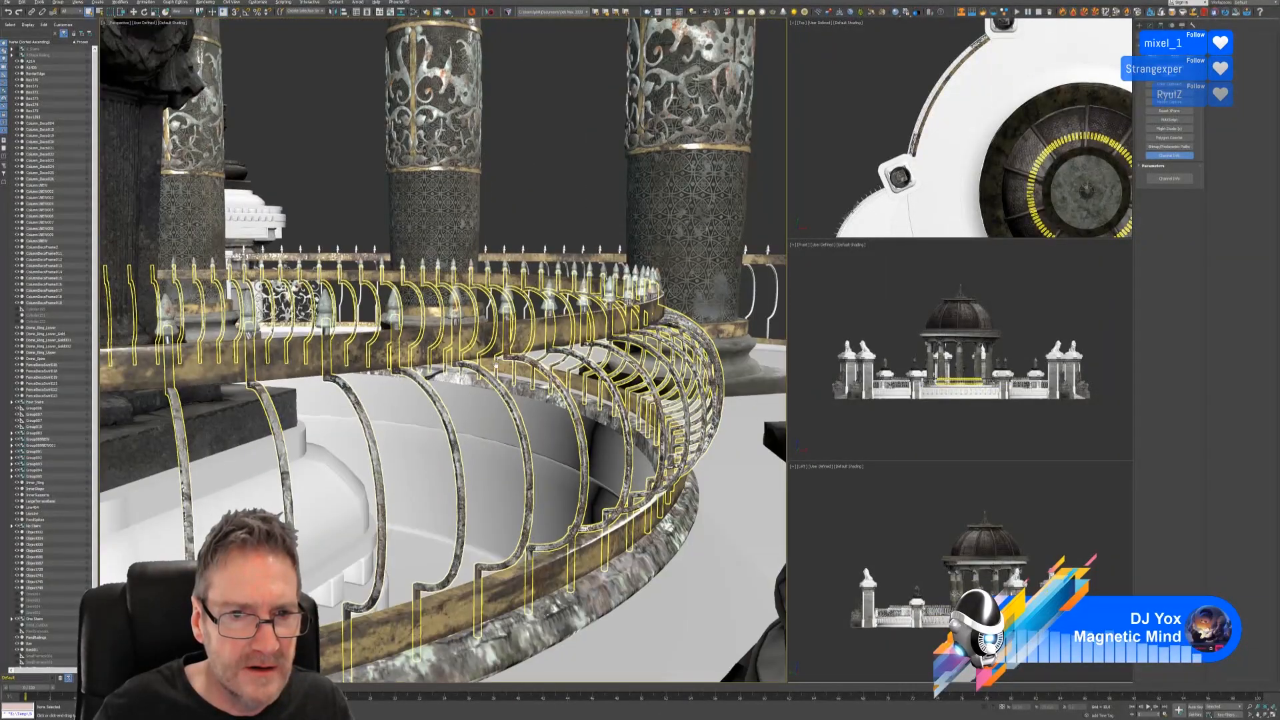
{"action": "middle_click_drag", "start_coordinate": [505, 352], "coordinate": [478, 413]}
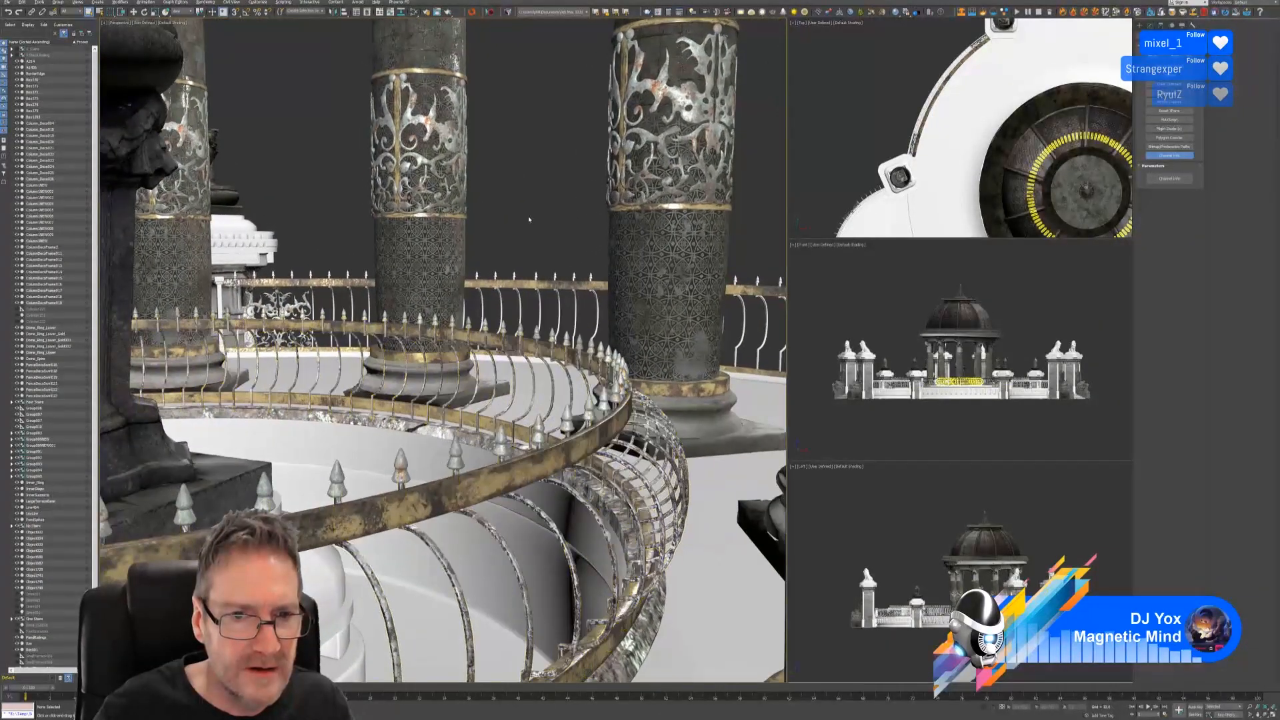
{"action": "middle_click_drag", "start_coordinate": [529, 219], "coordinate": [543, 209]}
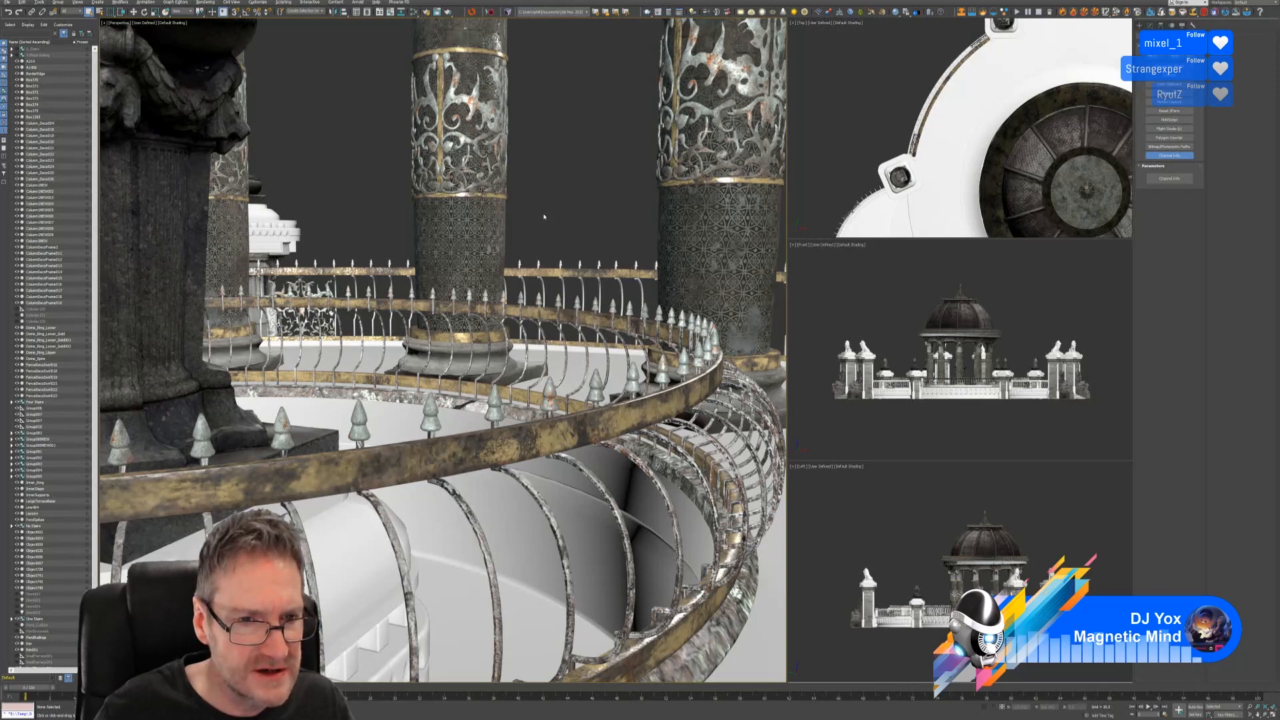
{"action": "scroll", "coordinate": [544, 217], "scroll_direction": "down", "scroll_amount": 4}
{"action": "middle_click_drag", "start_coordinate": [536, 332], "coordinate": [277, 571]}
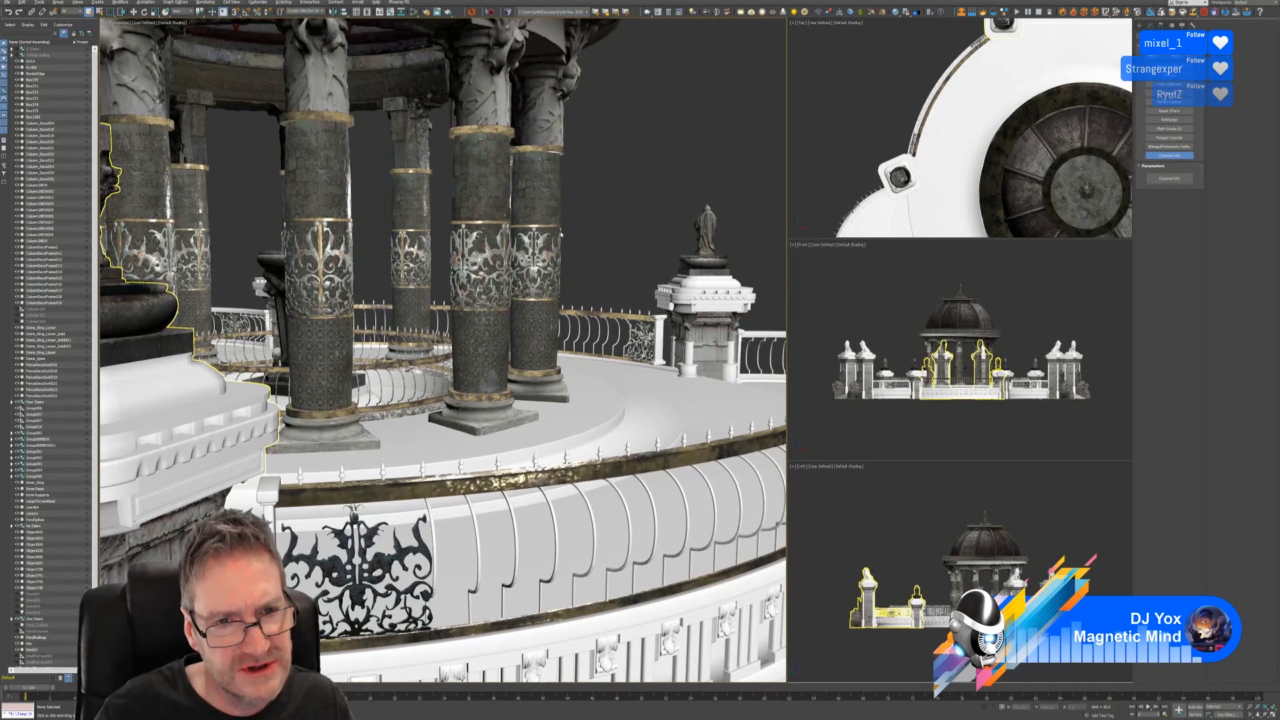
{"action": "middle_click_drag", "start_coordinate": [561, 235], "coordinate": [524, 272], "text": "alt"}
{"action": "scroll", "coordinate": [393, 348], "scroll_direction": "up", "scroll_amount": 4}
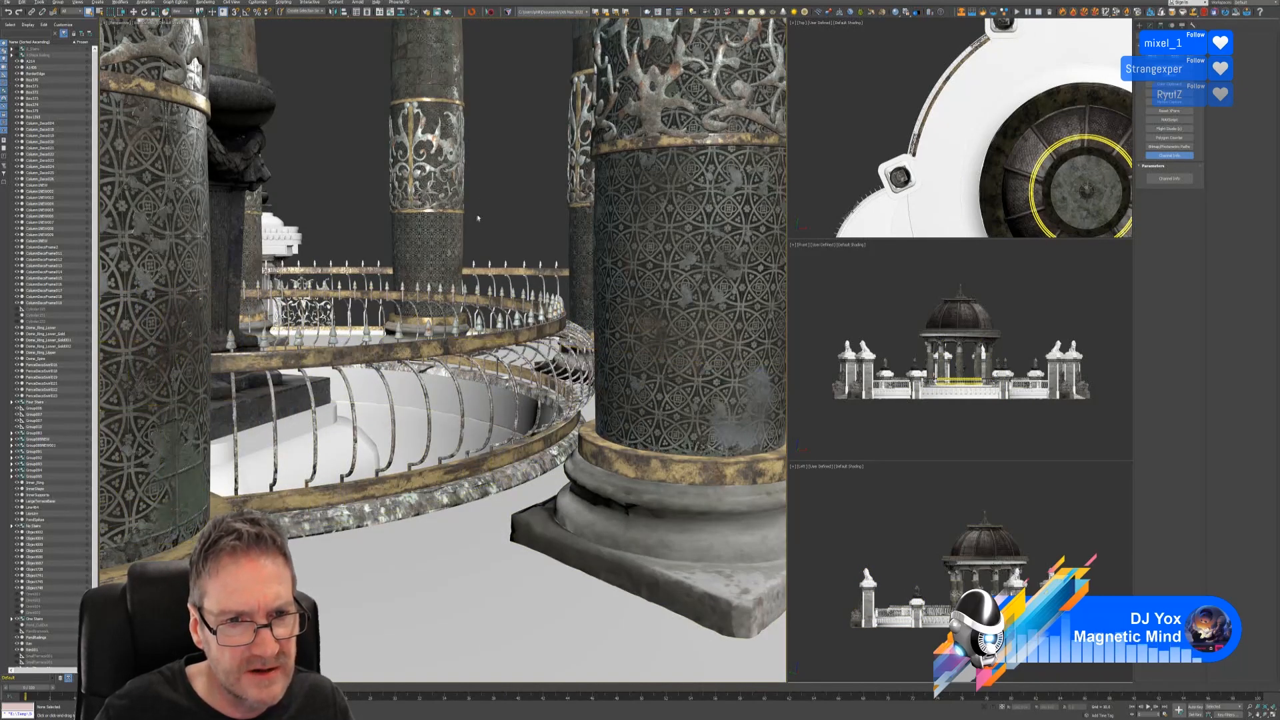
{"action": "middle_click_drag", "start_coordinate": [478, 218], "coordinate": [484, 198], "text": "alt"}
{"action": "scroll", "coordinate": [484, 198], "scroll_direction": "up", "scroll_amount": 4}
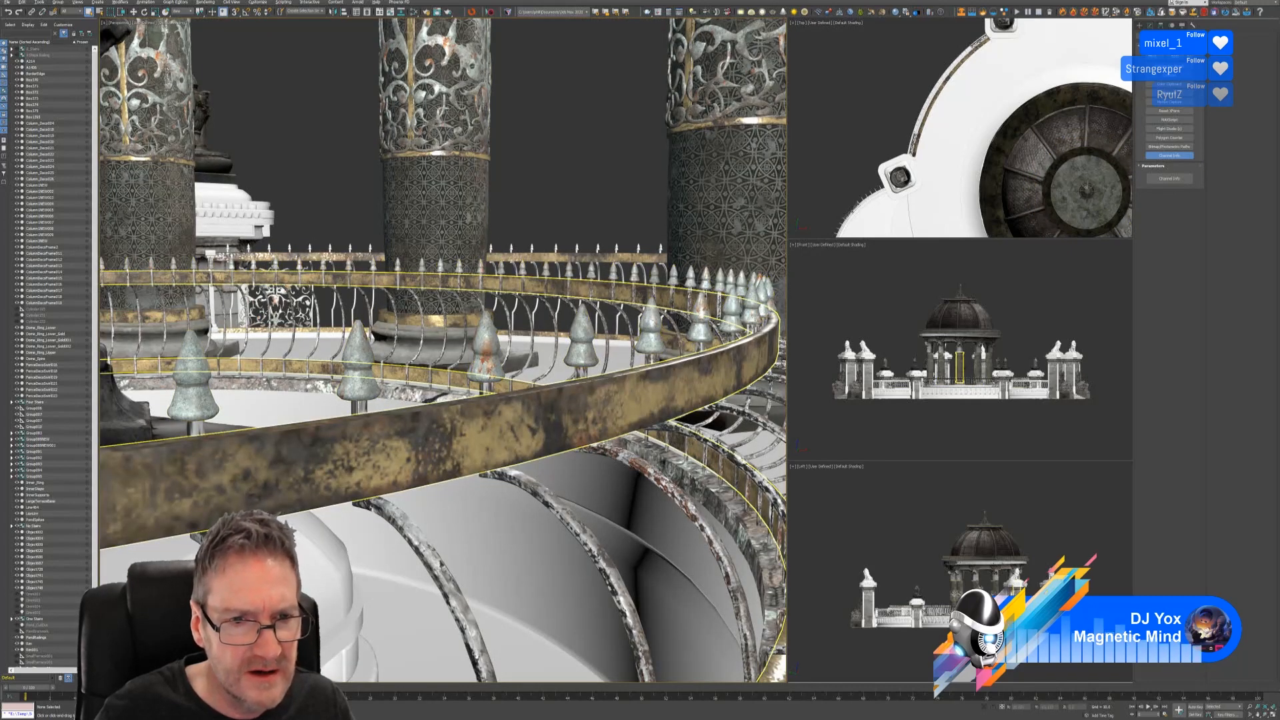
{"action": "scroll", "coordinate": [303, 420], "scroll_direction": "down", "scroll_amount": 8}
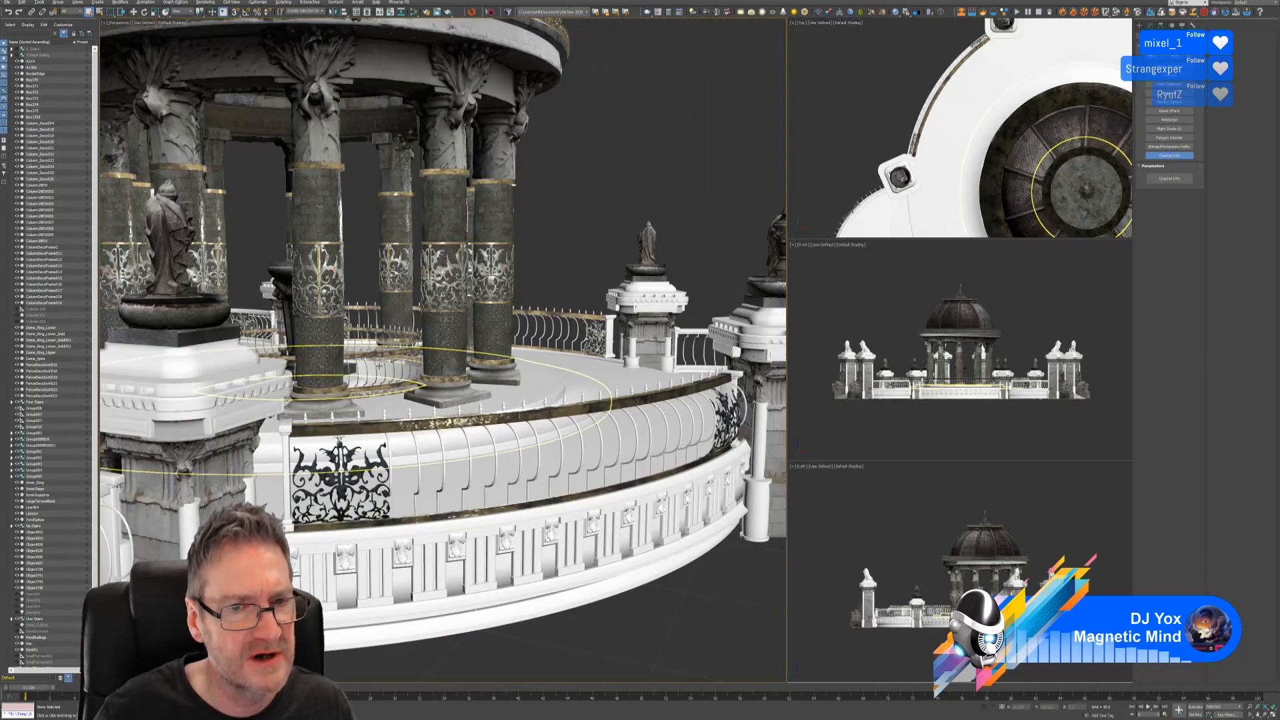
{"action": "middle_click_drag", "start_coordinate": [460, 400], "coordinate": [550, 214]}
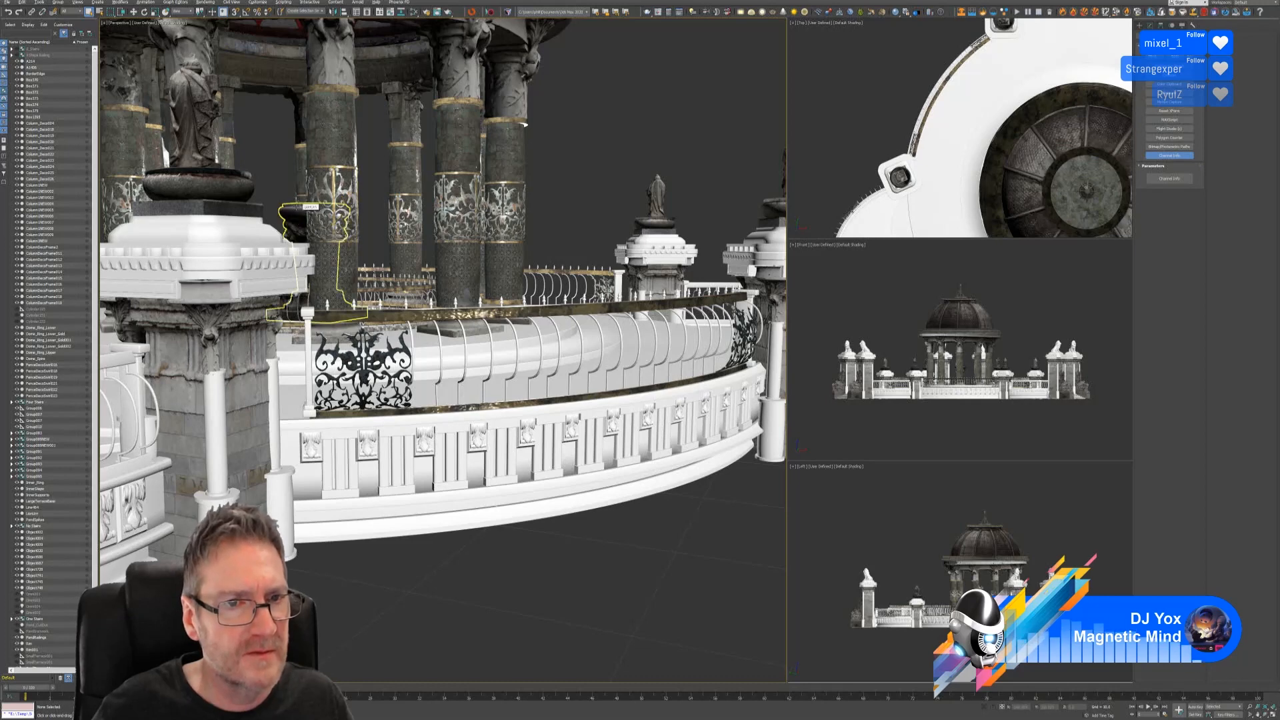
Select the bowl on the central pedestal, examine it within the whole gazebo, and clear the selection.
{"action": "left_click", "coordinate": [293, 210]}
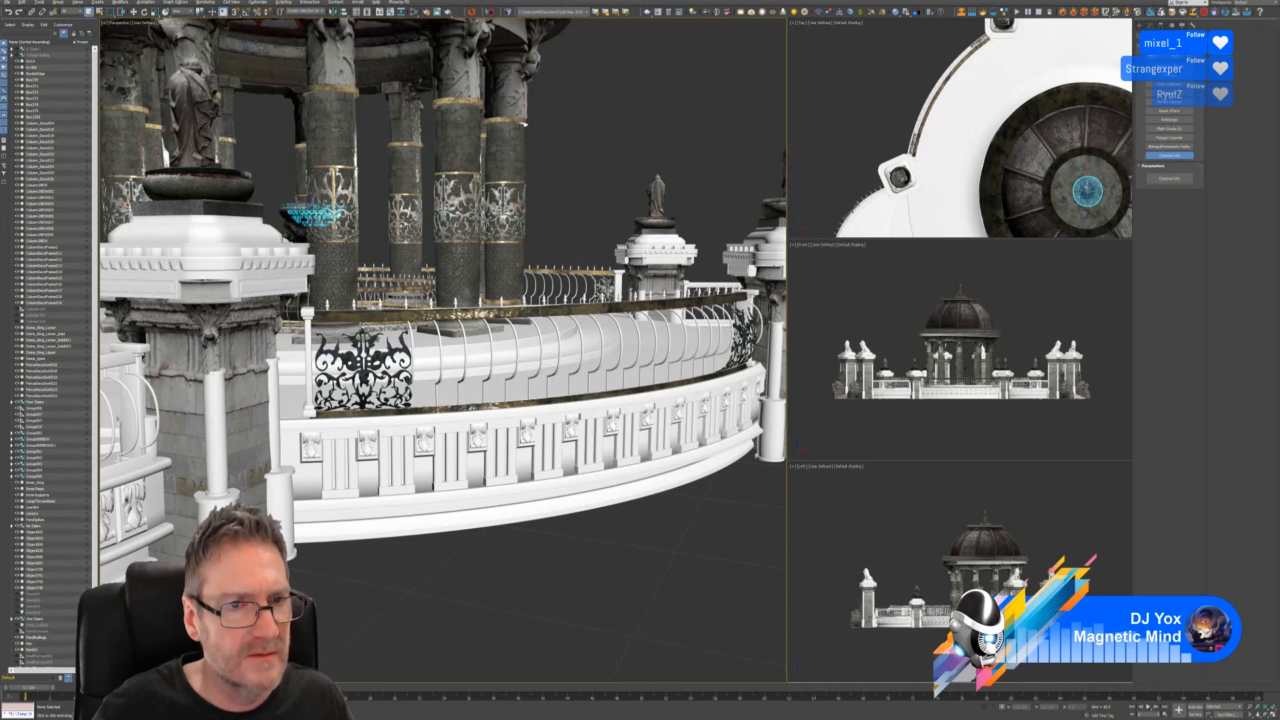
{"action": "key", "text": "z"}
{"action": "middle_click_drag", "start_coordinate": [293, 210], "coordinate": [341, 214], "text": "alt"}
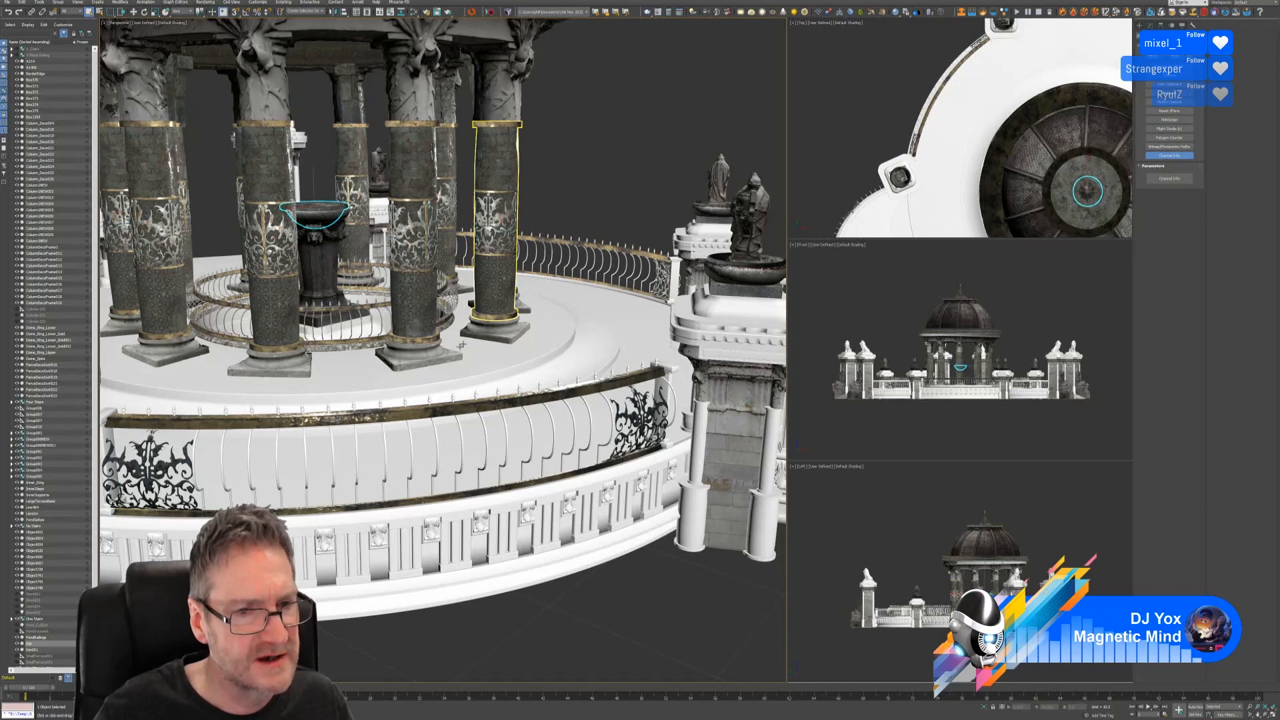
{"action": "scroll", "coordinate": [491, 197], "scroll_direction": "down", "scroll_amount": 3}
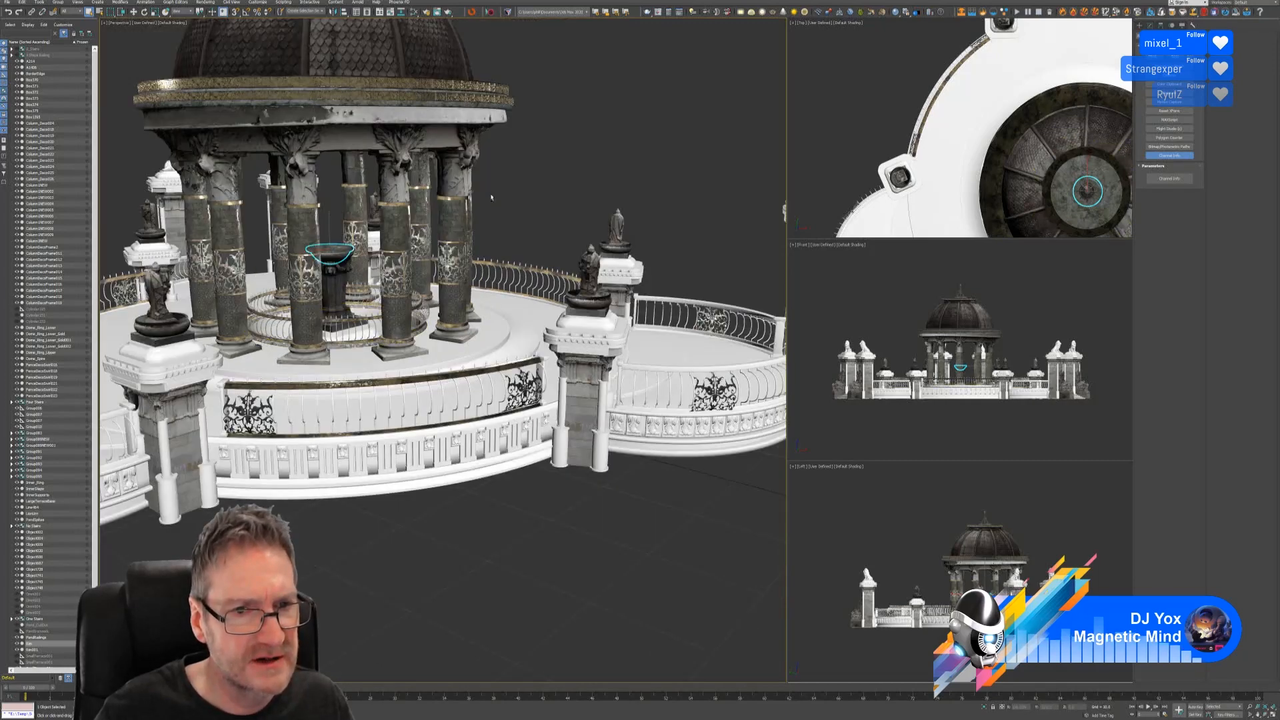
{"action": "middle_click_drag", "start_coordinate": [492, 197], "coordinate": [554, 237], "text": "alt"}
{"action": "scroll", "coordinate": [507, 187], "scroll_direction": "down", "scroll_amount": 3}
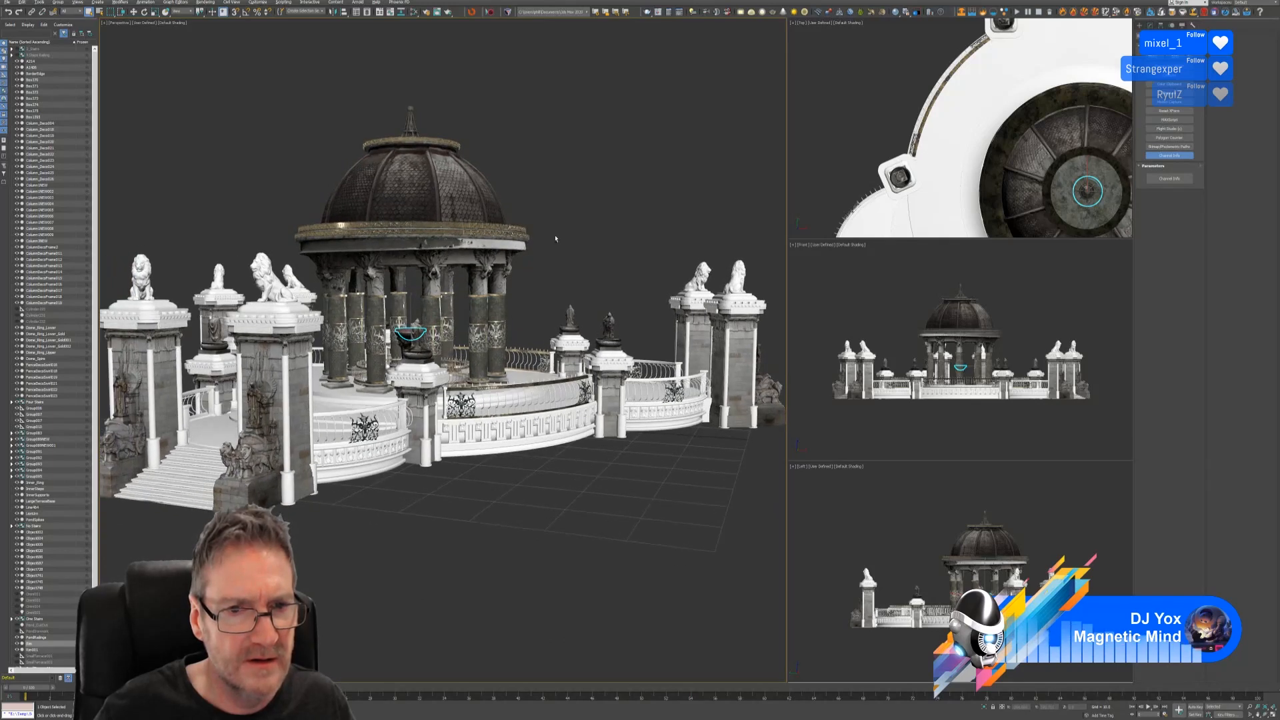
{"action": "left_click", "coordinate": [556, 239]}
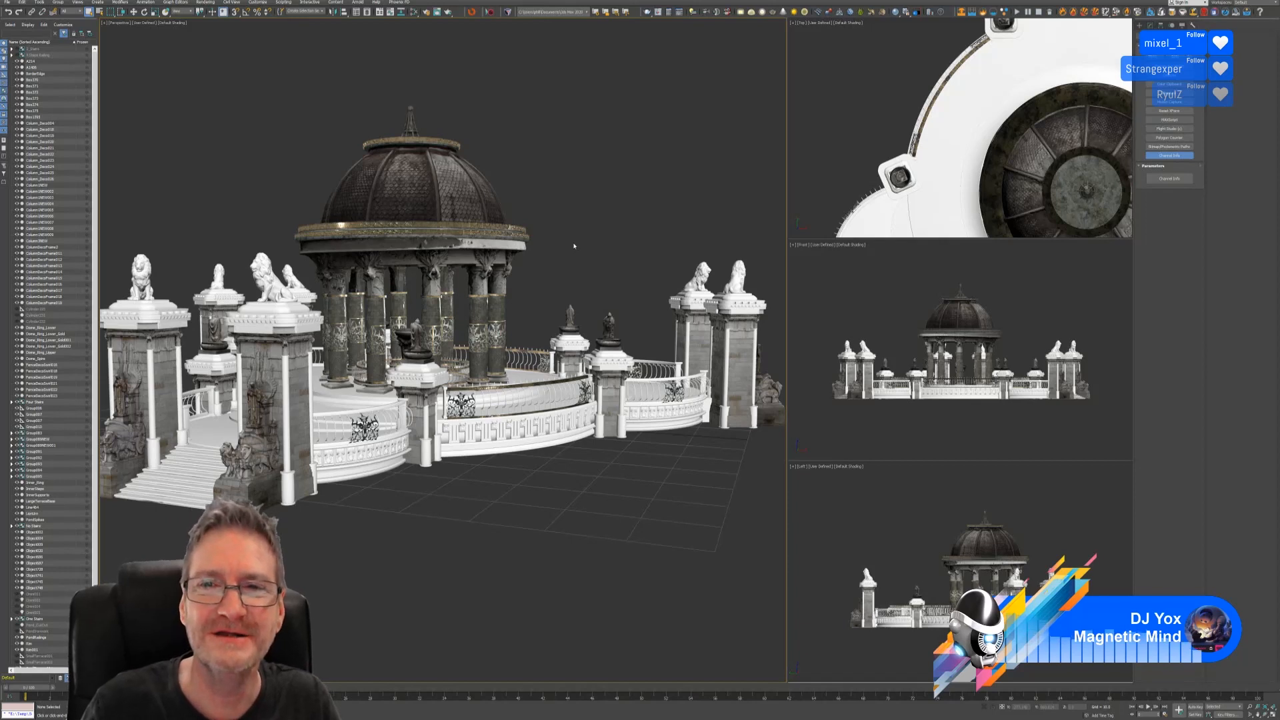
Save the gazebo scene under its current file name.
{"action": "scroll", "coordinate": [920, 74], "scroll_direction": "down", "scroll_amount": 4}
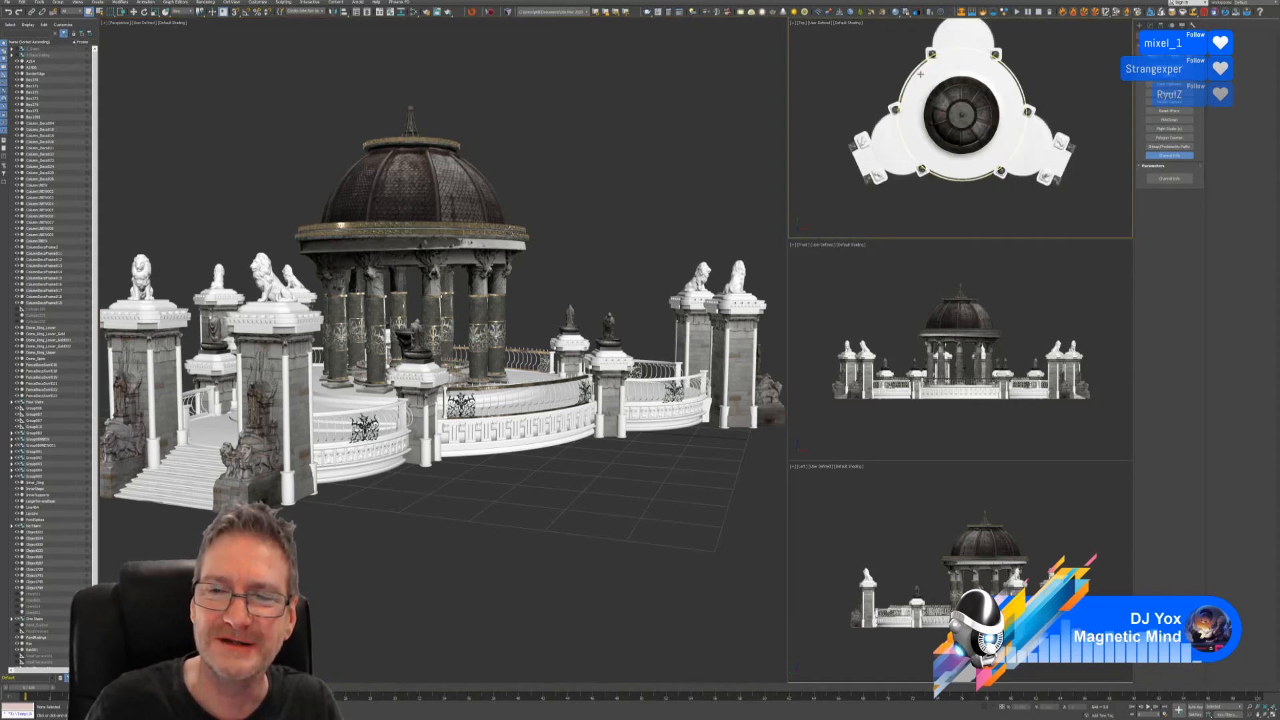
{"action": "middle_click_drag", "start_coordinate": [921, 74], "coordinate": [909, 114]}
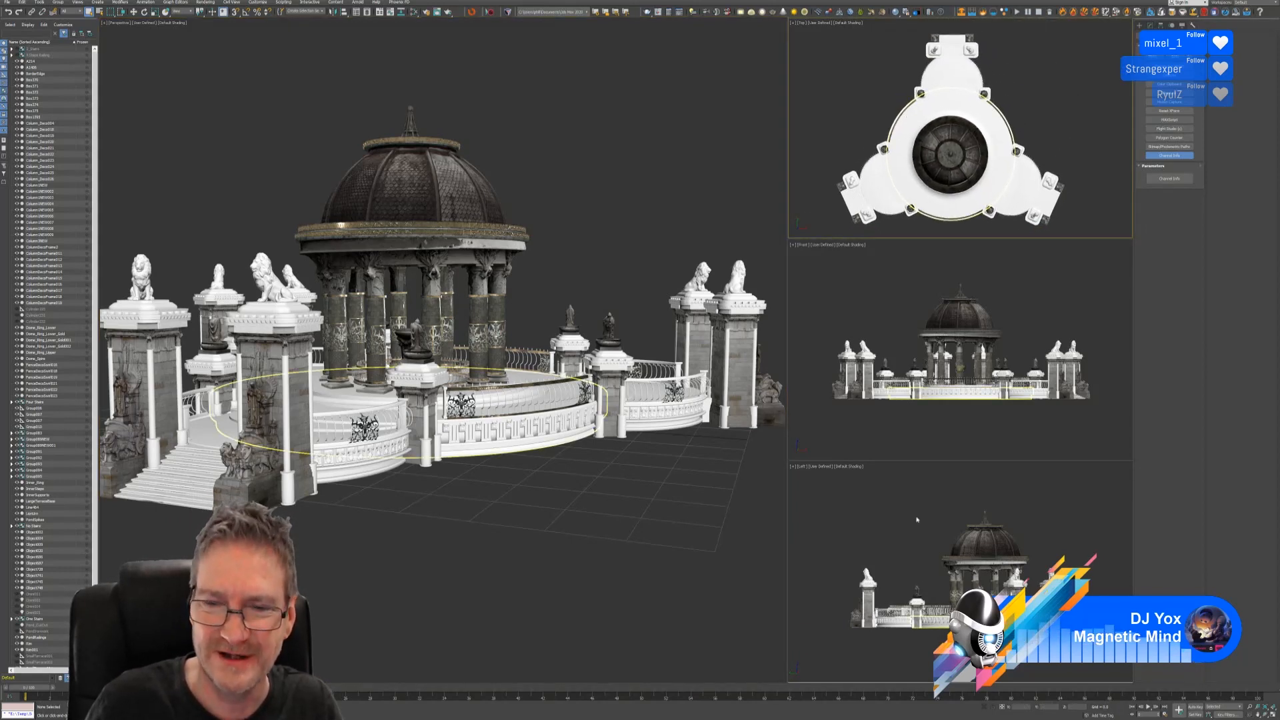
{"action": "middle_click_drag", "start_coordinate": [576, 163], "coordinate": [581, 164]}
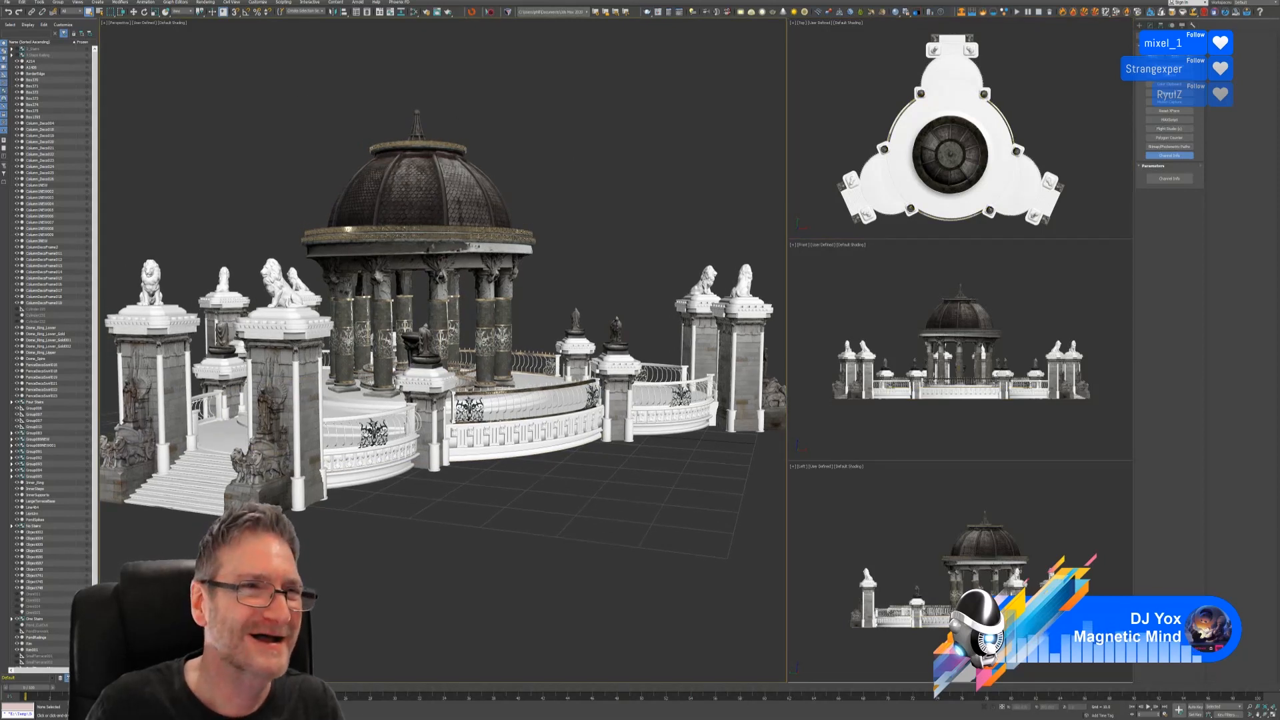
{"action": "left_click", "coordinate": [10, 2]}
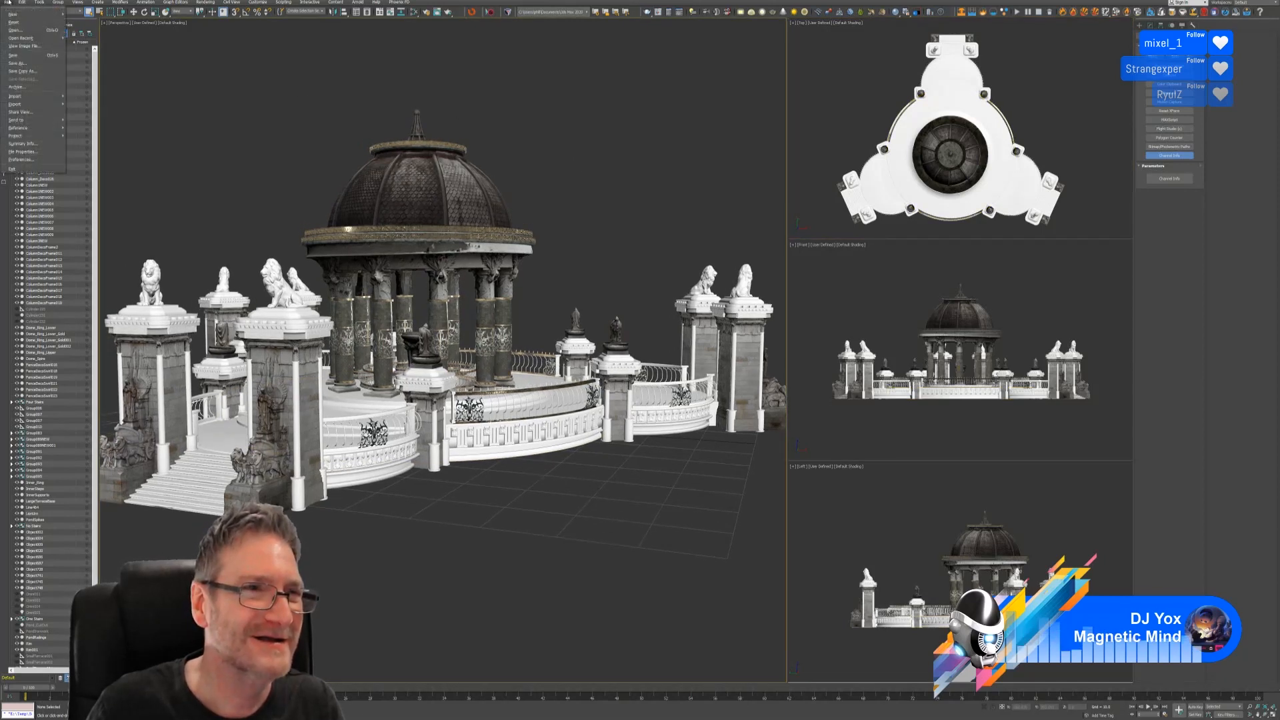
{"action": "left_click", "coordinate": [28, 55]}
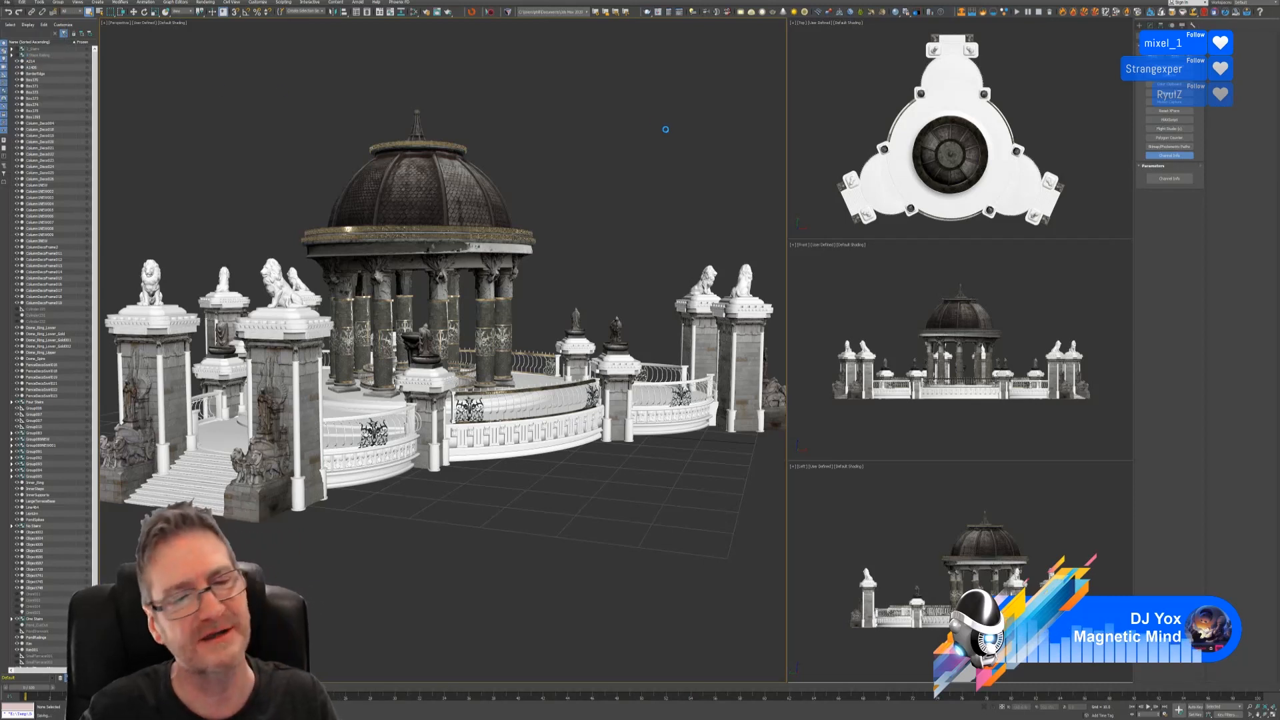